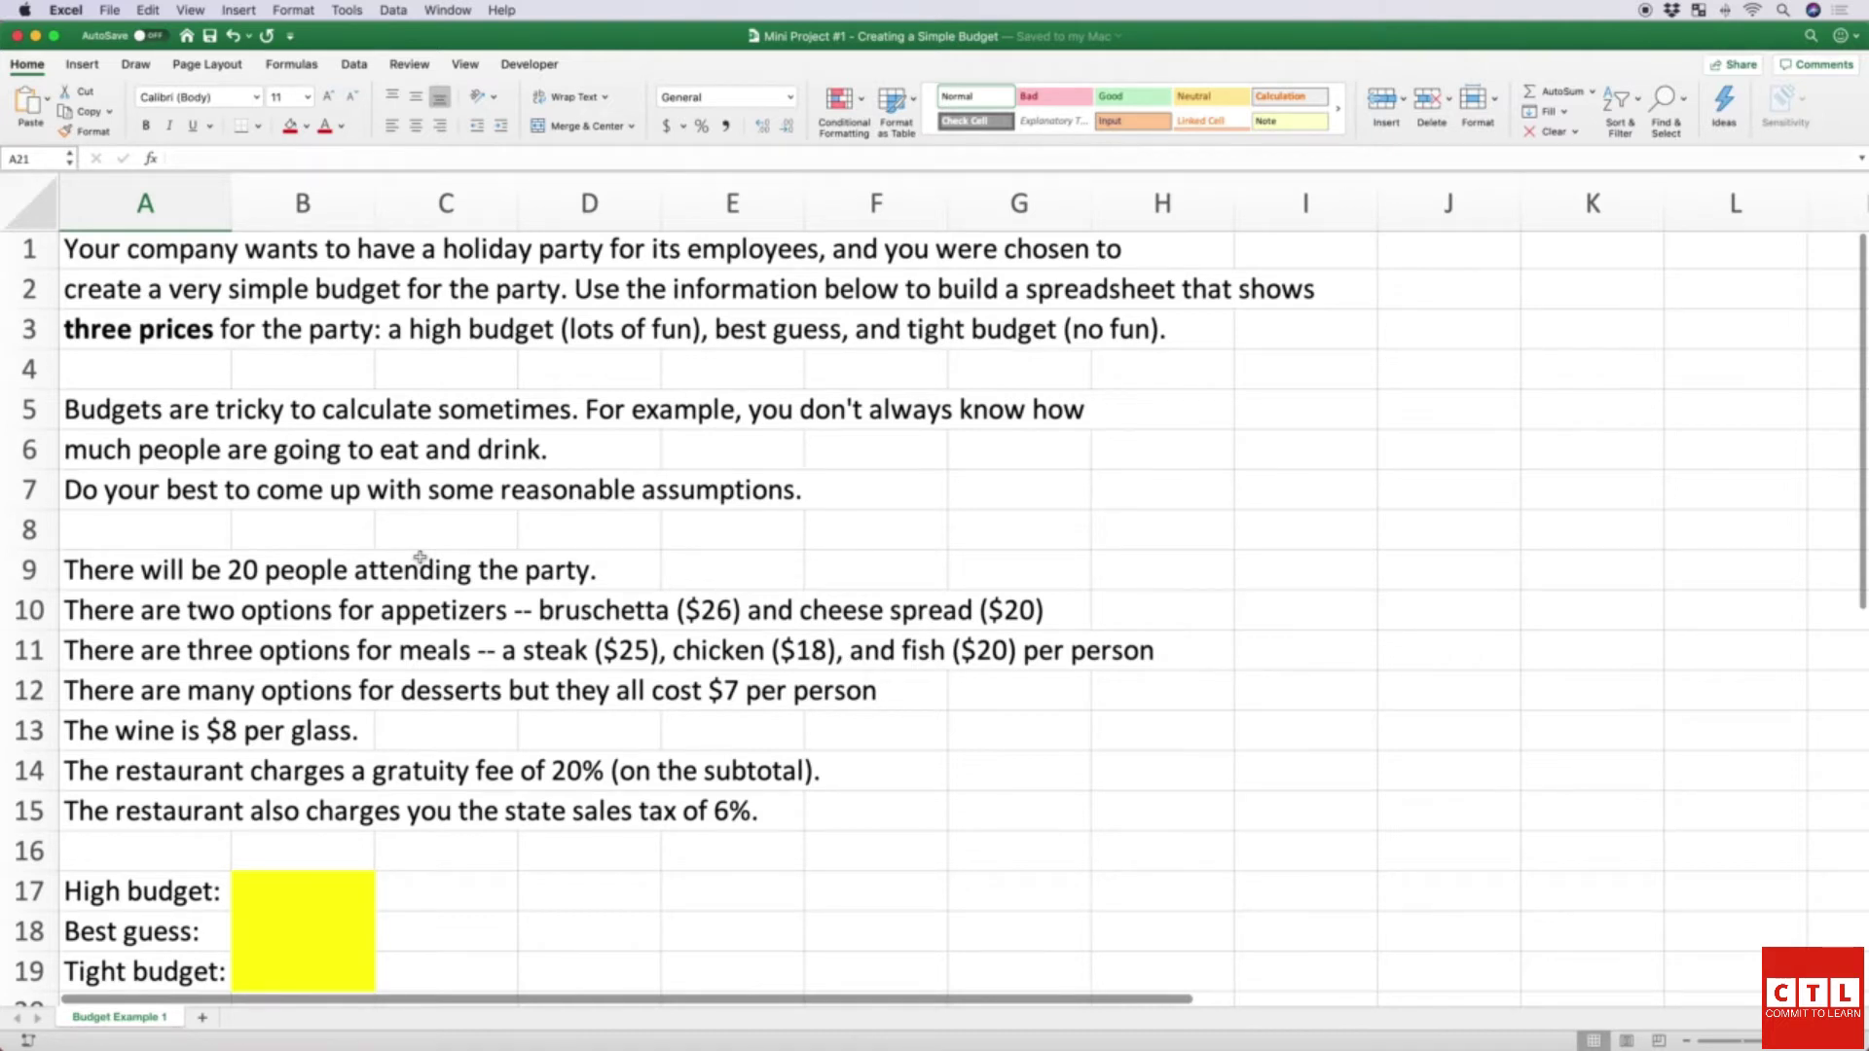
Step: Add the heading "Best guess" in A21 and enter 20 with the label "people attending the party" in row 23
scroll(420, 558, down, 4)
text(Best guess)
key(Return)
key(Return)
text(20)
key(Tab)
text(people attending the party)
key(Return)
Step: Try 18 as the attendee count in A23 and restore it to 20
key(Up)
text(18)
scroll(189, 833, up, 3)
text(20)
key(Return)
key(Return)
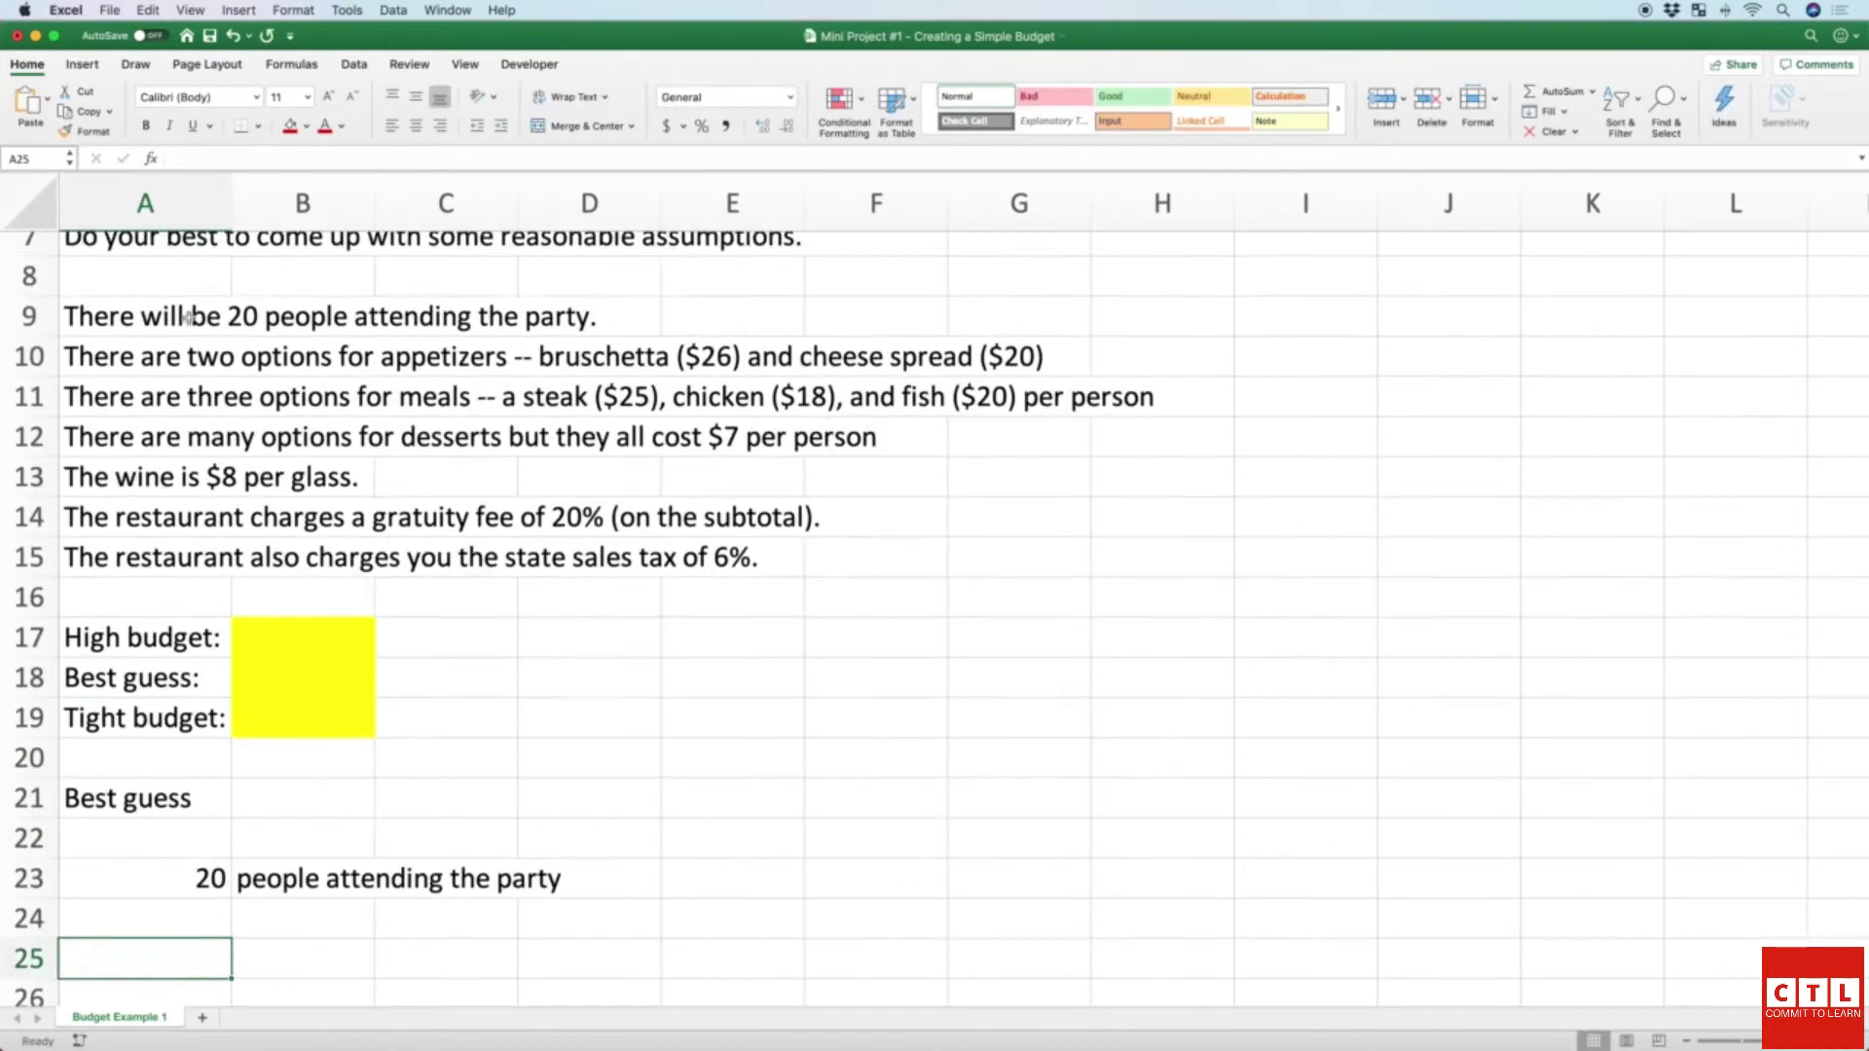
Step: List the items Appetizer 1 (bruschetta), Appetizer 2 (cheese), Steak, Chicken, Fish, Desserts and Wine in A25:A31
scroll(196, 905, down, 1)
text(Appetizer 1 (bruschetta))
key(Return)
text(Appetizer 2 (cheese))
key(Return)
text(Wine)
key(Return)
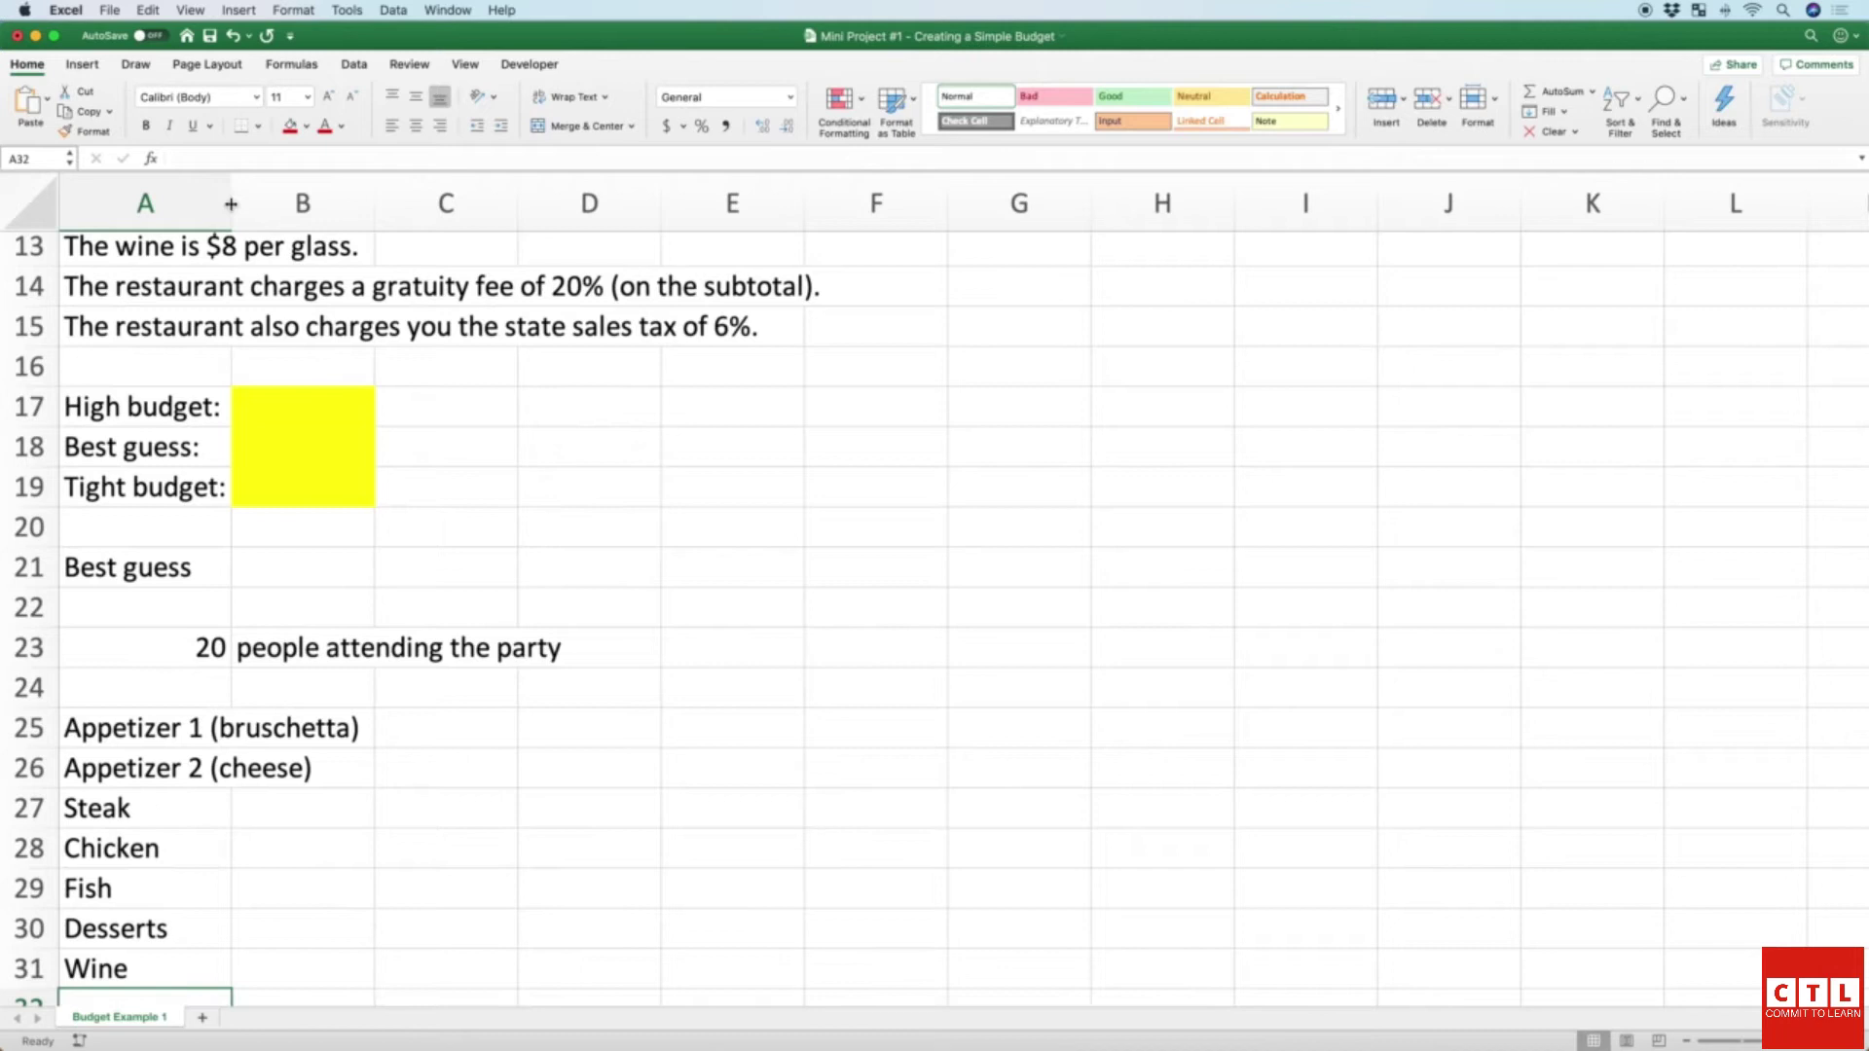
Step: Widen column A to fit the item names and add the headers Quantity, Price and Total in B24:D24
drag(231, 204, 368, 204)
click(425, 697)
text(Quantity)
key(Tab)
text(Price)
key(Tab)
Step: Enter the prices 26, 20, 25, 18, 20, 7 and 8, and quantities 1, 1, 15, 3 and 2 for the first five items
scroll(256, 542, up, 2)
text(26)
key(Return)
text(20)
key(Return)
text(25)
key(Return)
text(18)
key(Down)
key(Down)
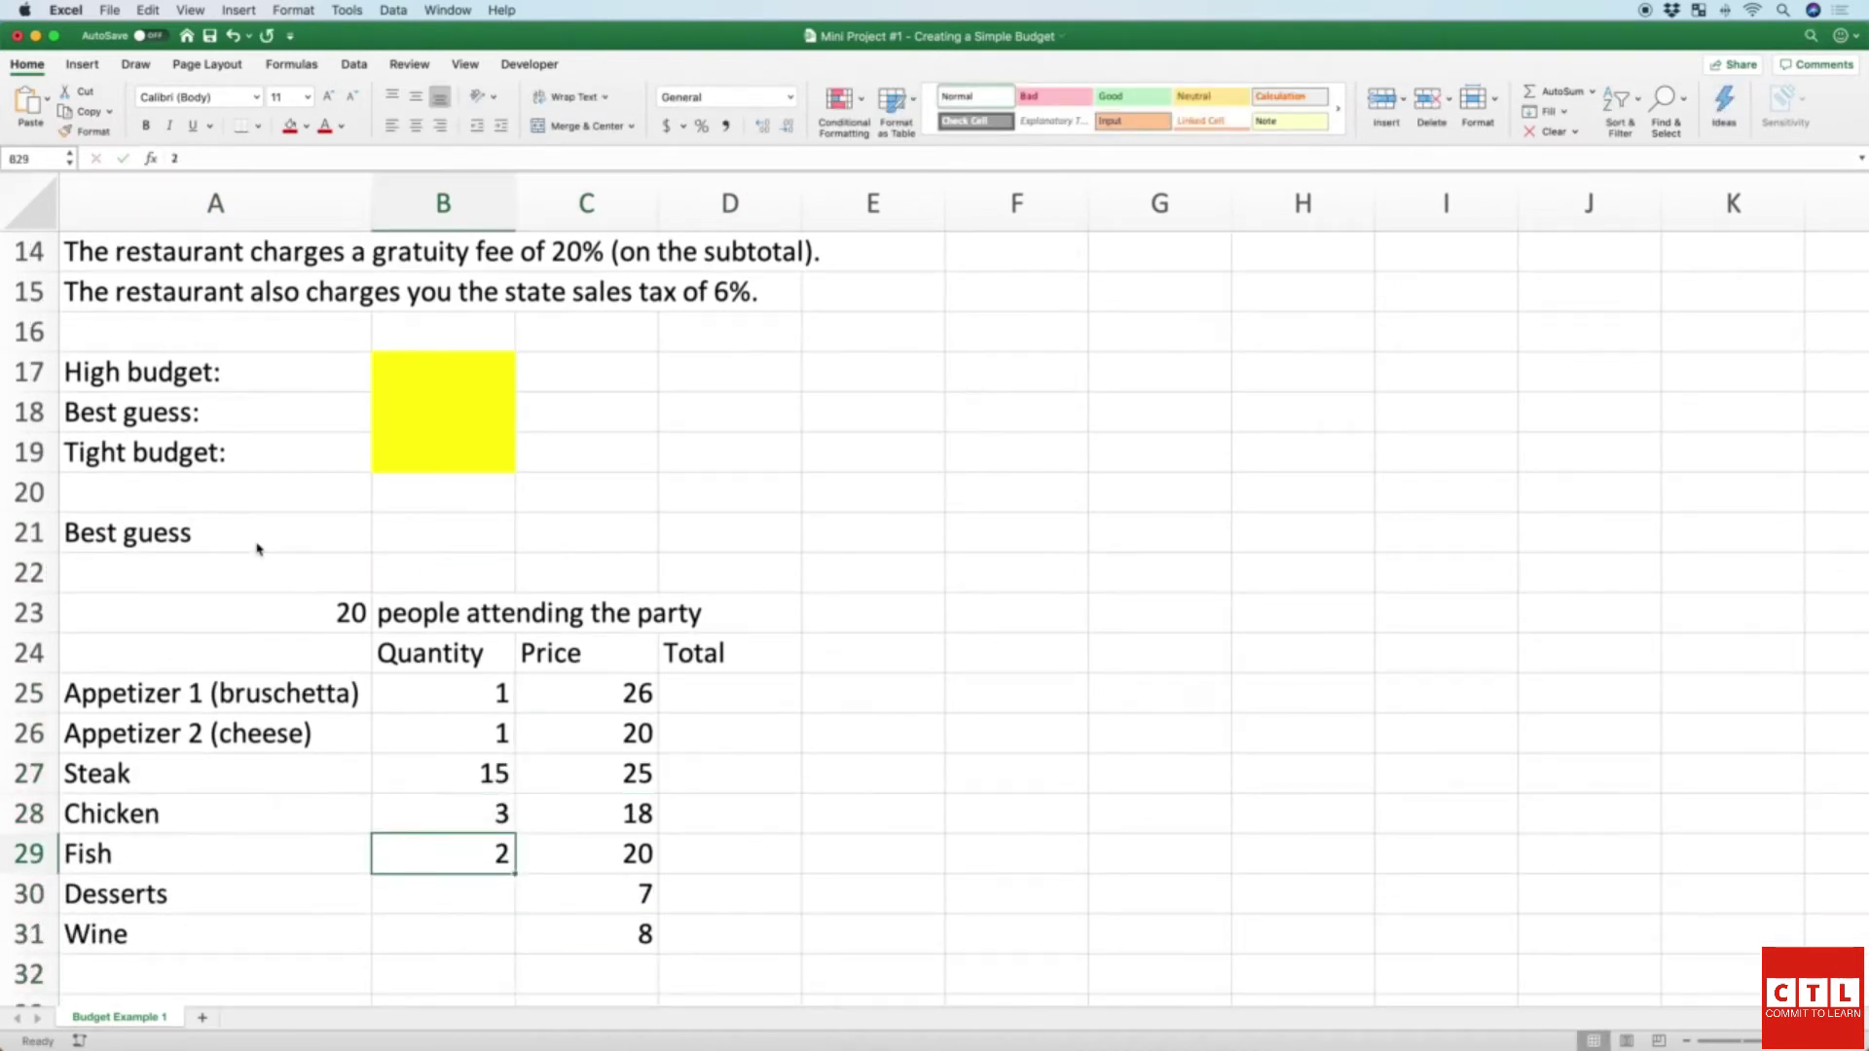
Step: Set the quantities to 20 for desserts and 30 for wine
text(20)
key(Return)
text(30)
key(Return)
Step: Calculate each item's total as quantity times price, starting with =B25*C25 and filling the formula down to D31
key(Up)
key(Up)
key(Up)
key(Up)
key(Up)
key(Up)
key(Up)
key(Right)
key(Right)
text(=b25*C25)
key(Return)
text(=B26*C26)
key(ctrl+Return)
drag(802, 753, 743, 938)
double_click(744, 939)
Step: Label the row below the items "Subtotal" in A32
key(Escape)
key(Up)
key(Up)
key(Up)
key(Up)
key(Up)
key(Left)
key(Left)
key(Right)
key(Down)
key(Down)
key(Down)
key(Down)
key(Down)
key(Down)
key(Left)
key(Left)
text(Subtotal)
Step: Sum the item totals D25:D31 in the Subtotal row's Total cell
key(Right)
key(Right)
key(Right)
text(=sum()
key(Up)
key(shift+Up)
key(shift+Up)
key(shift+Up)
key(shift+Up)
key(shift+Up)
key(shift+Up)
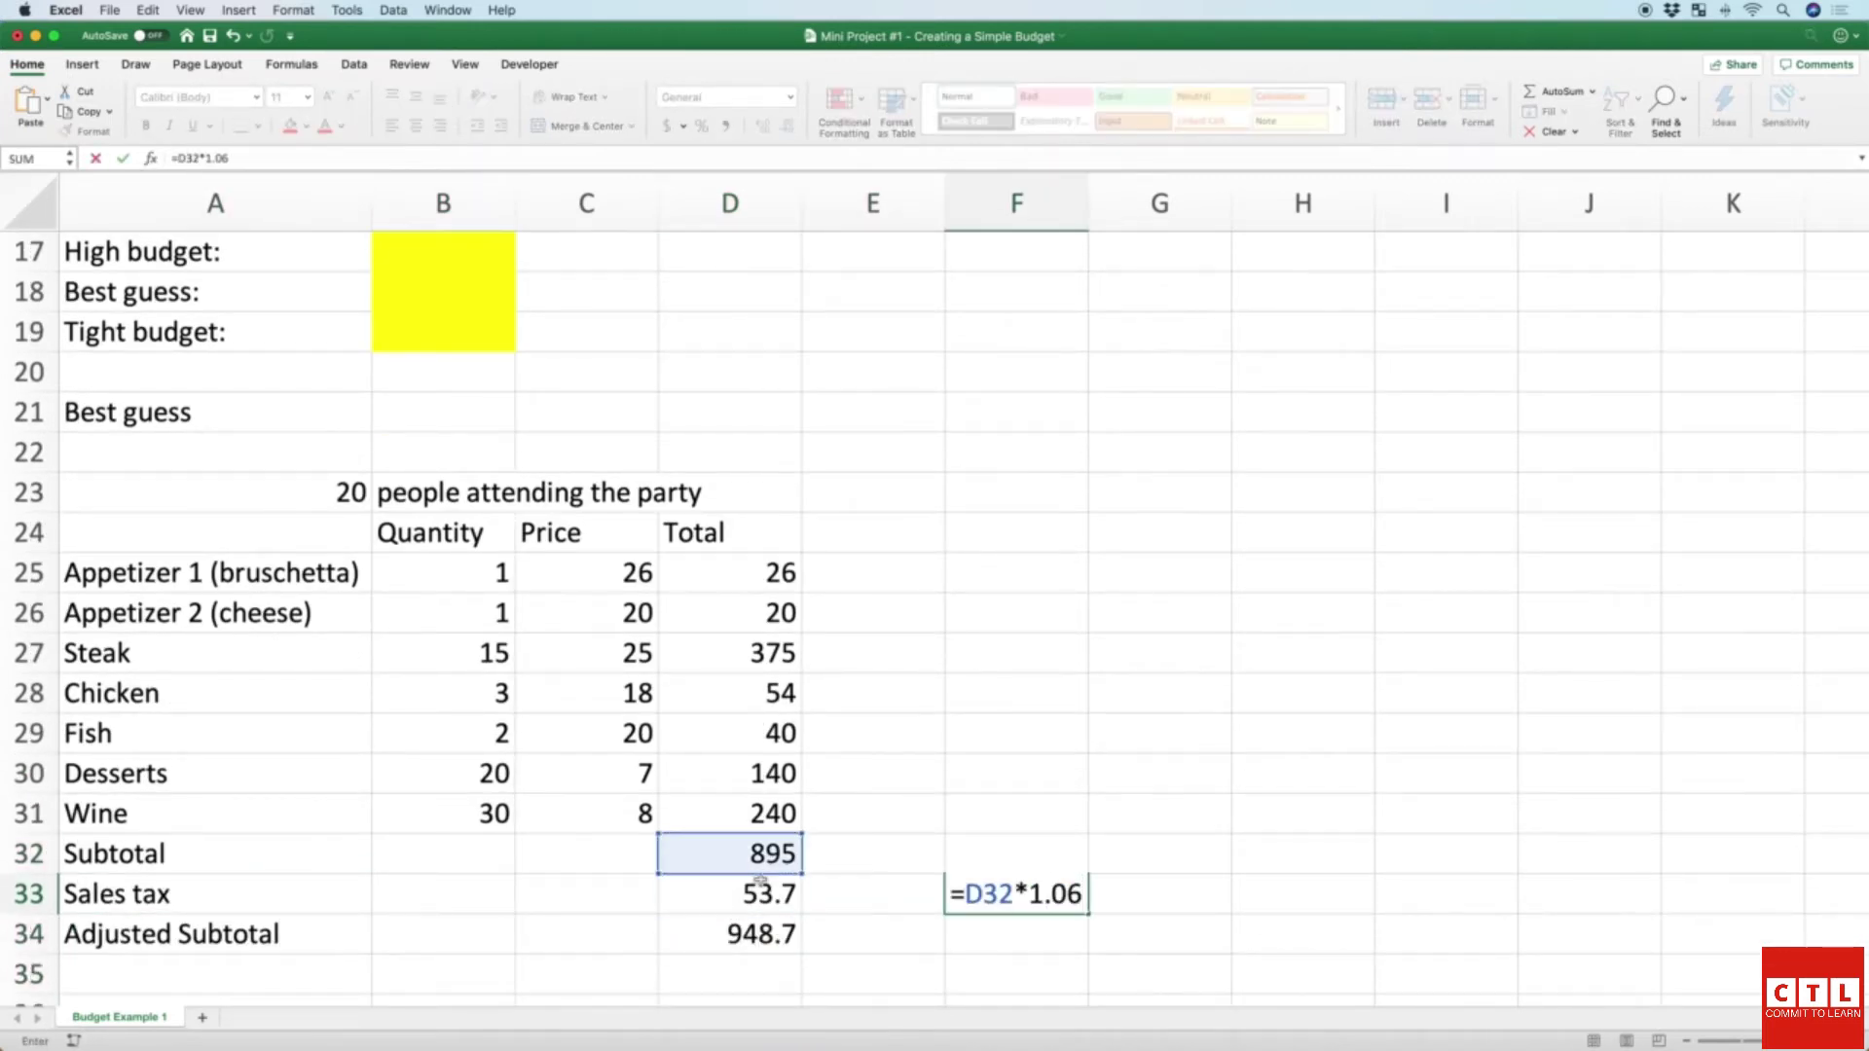
key(Return)
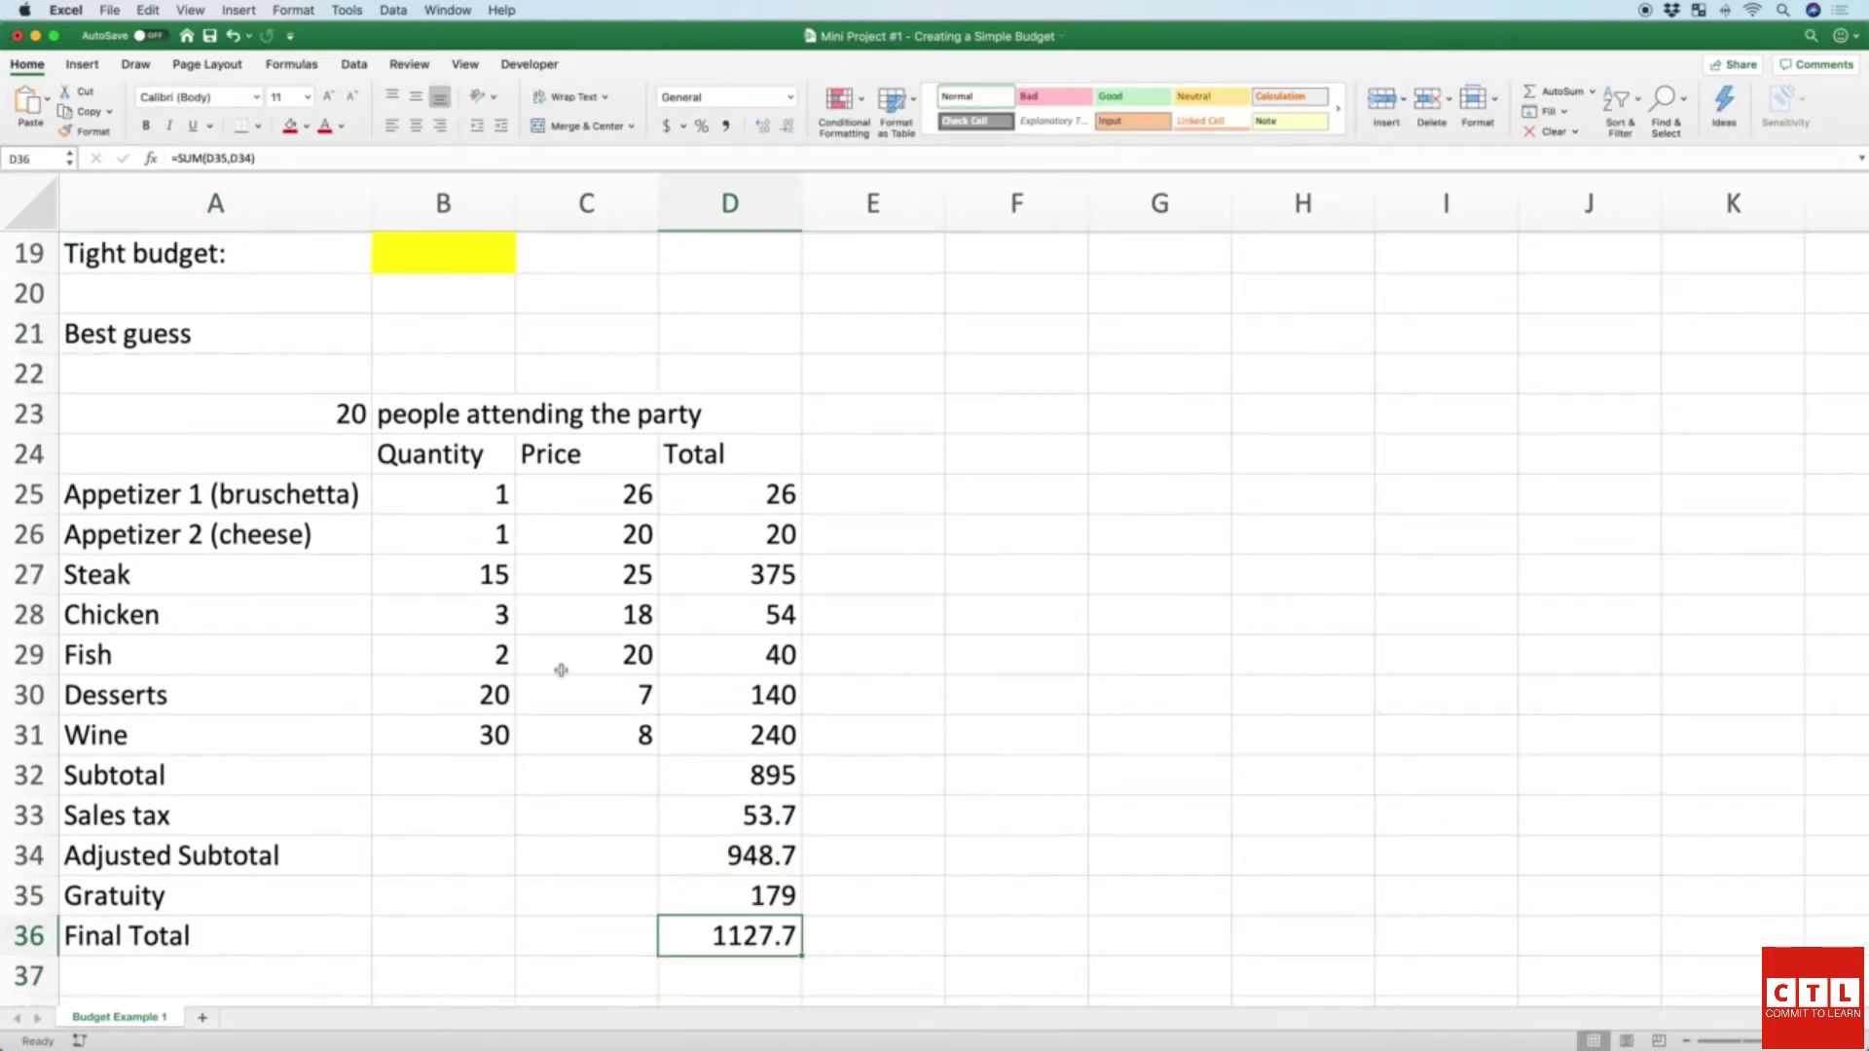
Step: Link the Best guess budget in B18 to the final total in D36 and format the prices and totals as whole-dollar currency
scroll(312, 540, up, 2)
scroll(312, 540, down, 2)
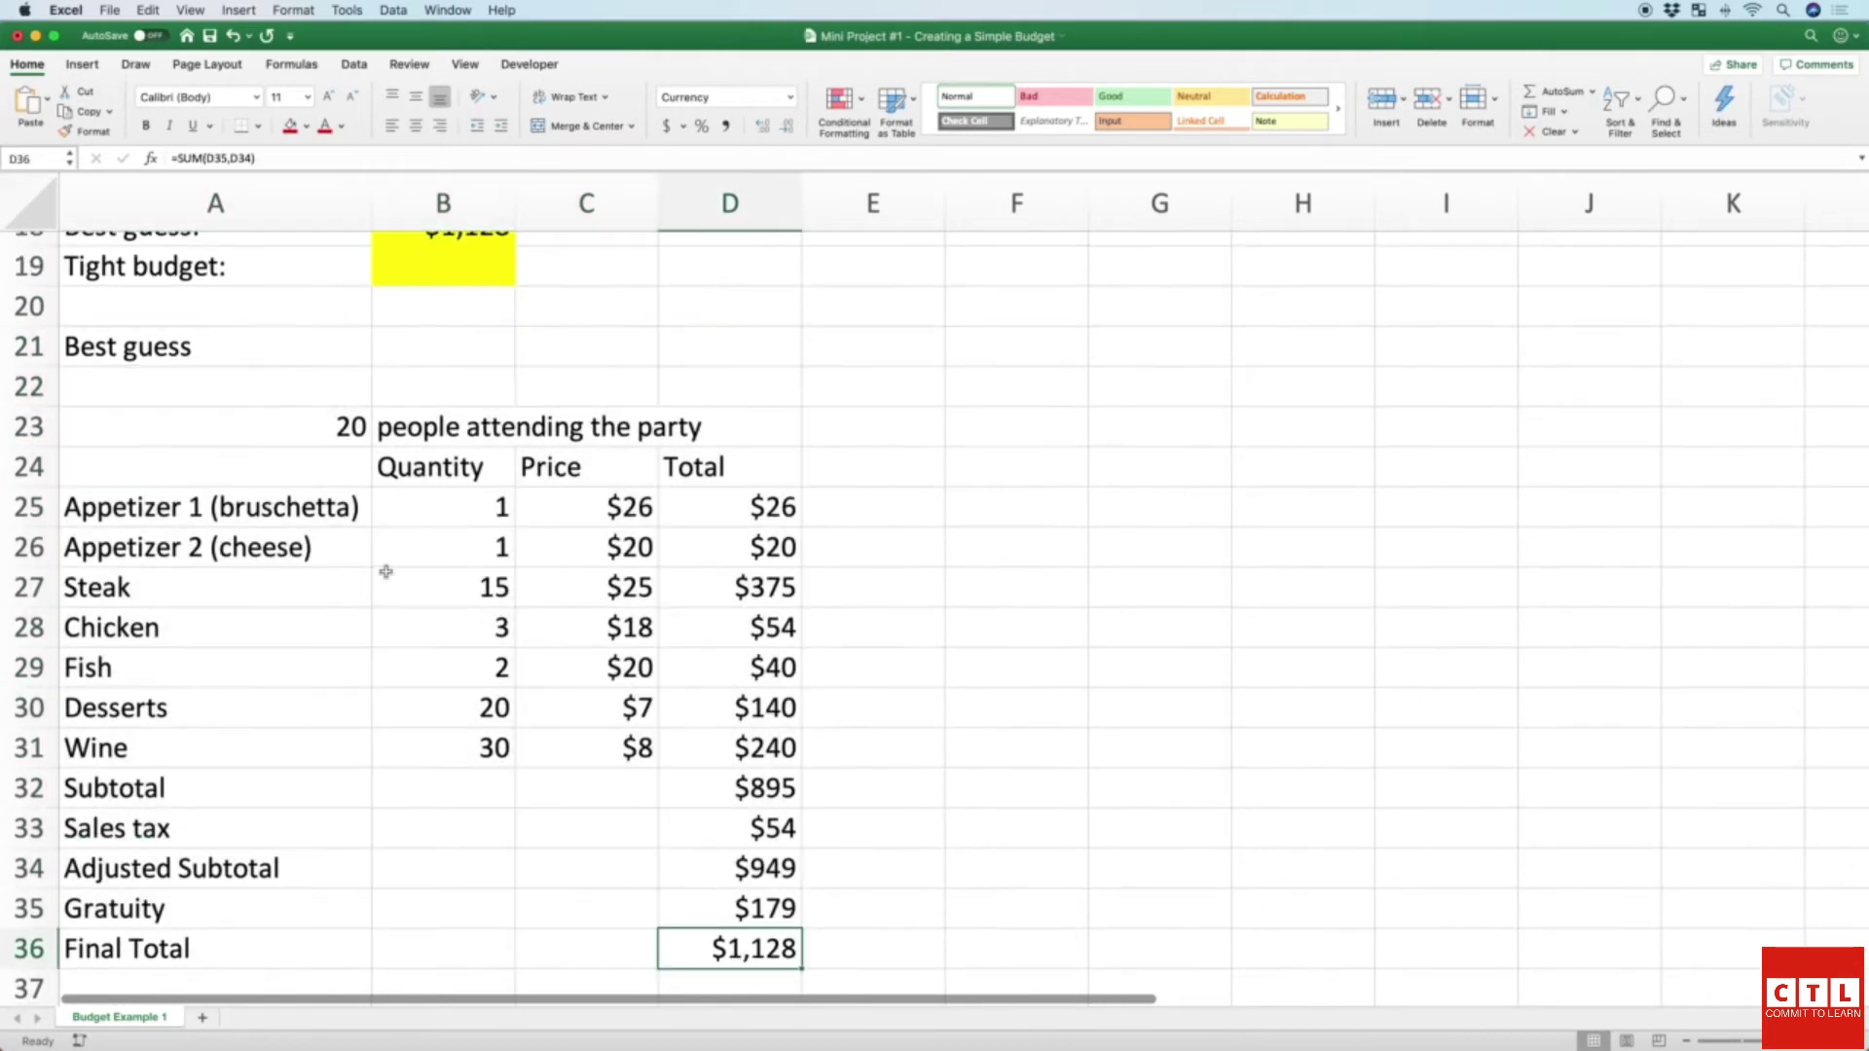
Step: Copy the best-guess budget table to F23 and title the copy "High estimate" in F21
click(218, 421)
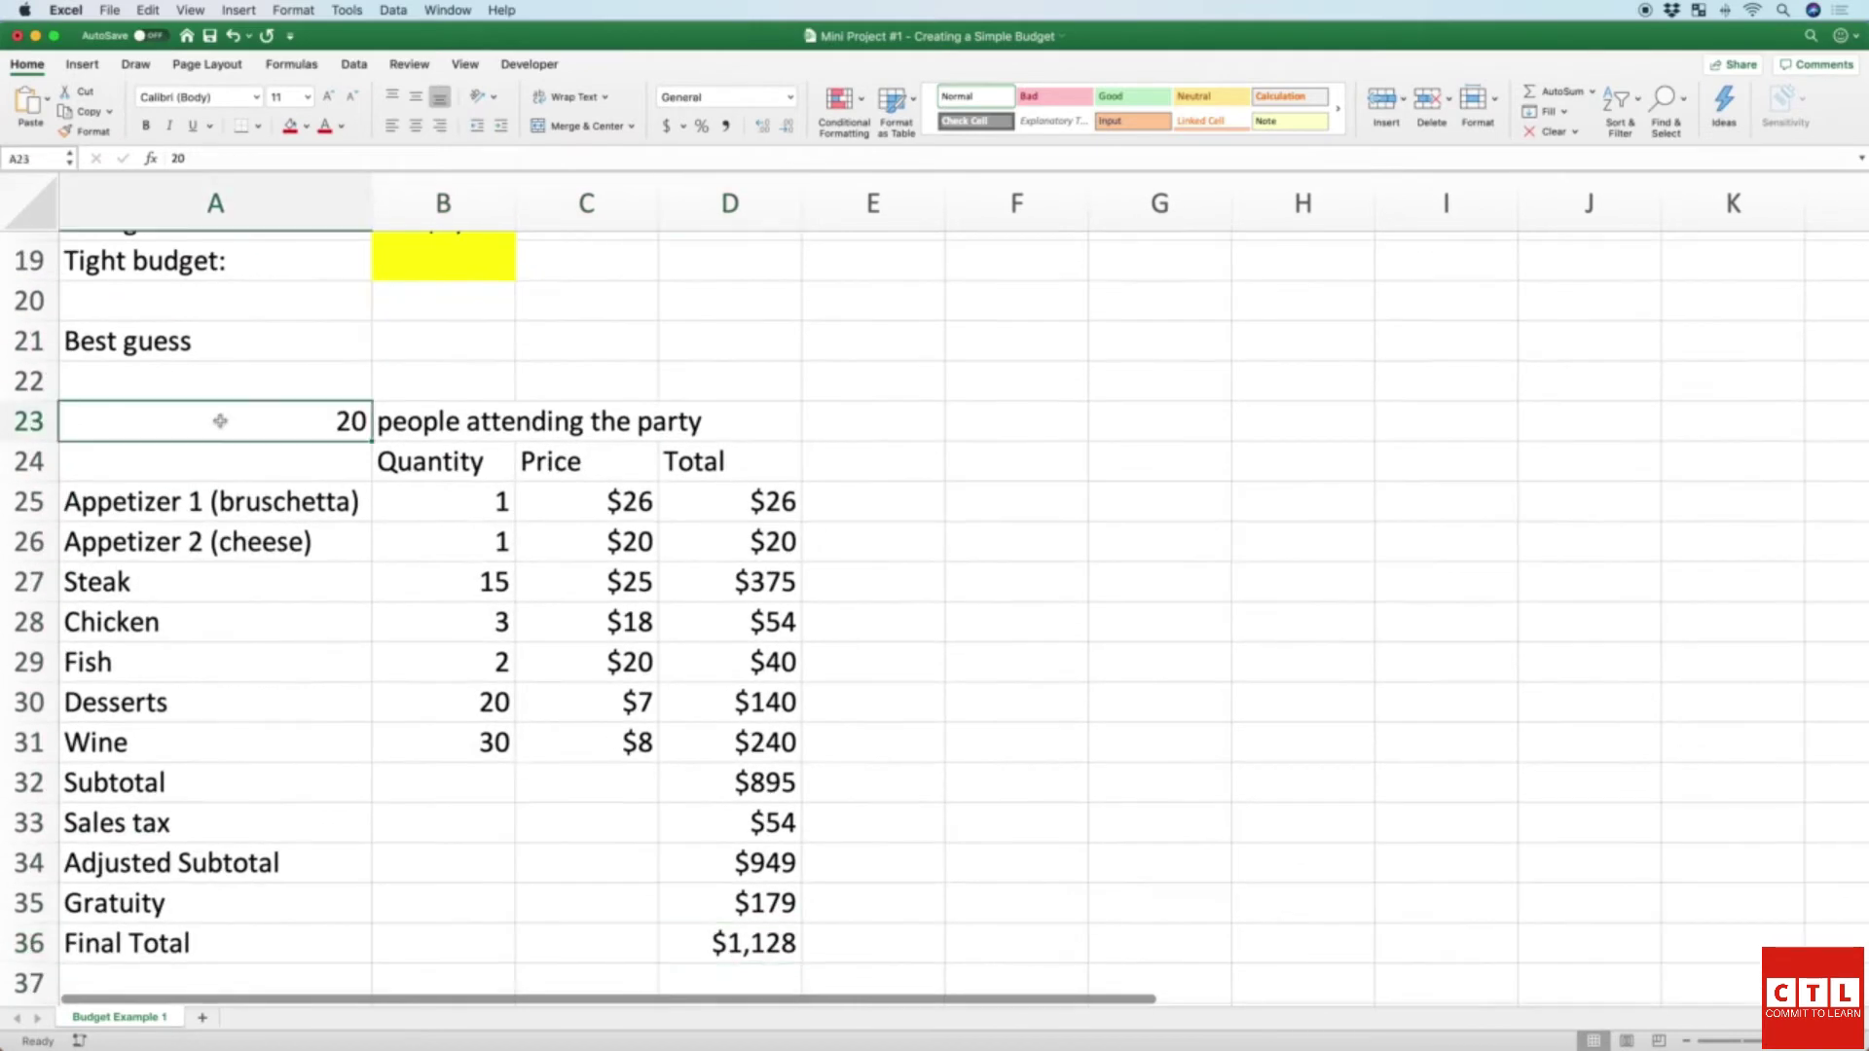
key(super+a)
key(super+c)
click(1051, 421)
key(super+v)
click(1021, 338)
text(High estimate)
key(Return)
Step: Set the high estimate's appetizer quantities to 2 bruschetta and 3 cheese, and widen column F to fit the item names
scroll(1449, 704, down, 1)
click(1198, 491)
text(2)
key(Return)
text(3)
key(Left)
drag(1088, 203, 1250, 208)
Step: Set the high estimate's quantities to 16 steak, 1 chicken, 3 fish, 30 desserts and 45 wine
click(1159, 564)
text(16)
key(Return)
text(1)
key(Return)
text(3)
key(Return)
key(Return)
key(Up)
text(30)
key(Return)
text(45)
Step: Link the High budget in B17 to the high estimate's final total in I36
key(Right)
key(Right)
key(Down)
key(Down)
key(Down)
key(Down)
key(Down)
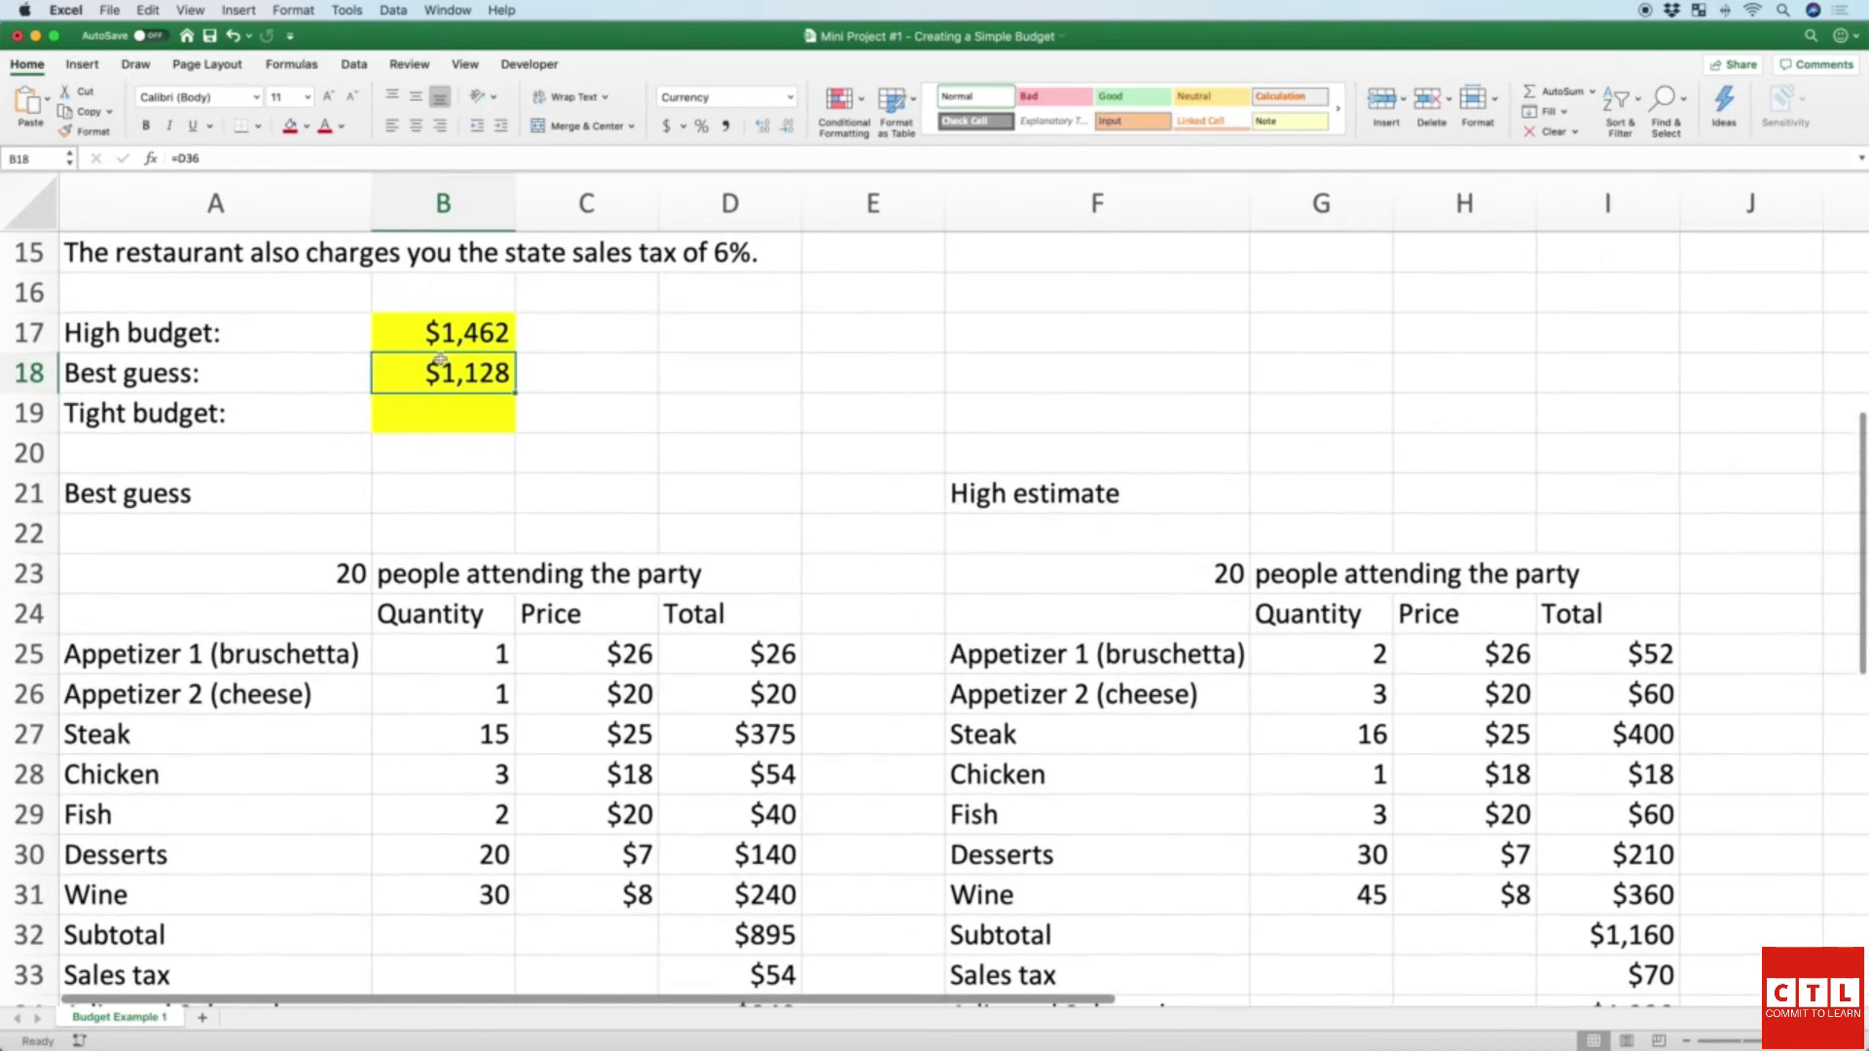
Step: Copy the whole high estimate block F21:I36 and paste it at K21
click(1002, 414)
scroll(1354, 756, right, 4)
key(ctrl+shift+End)
key(ctrl+c)
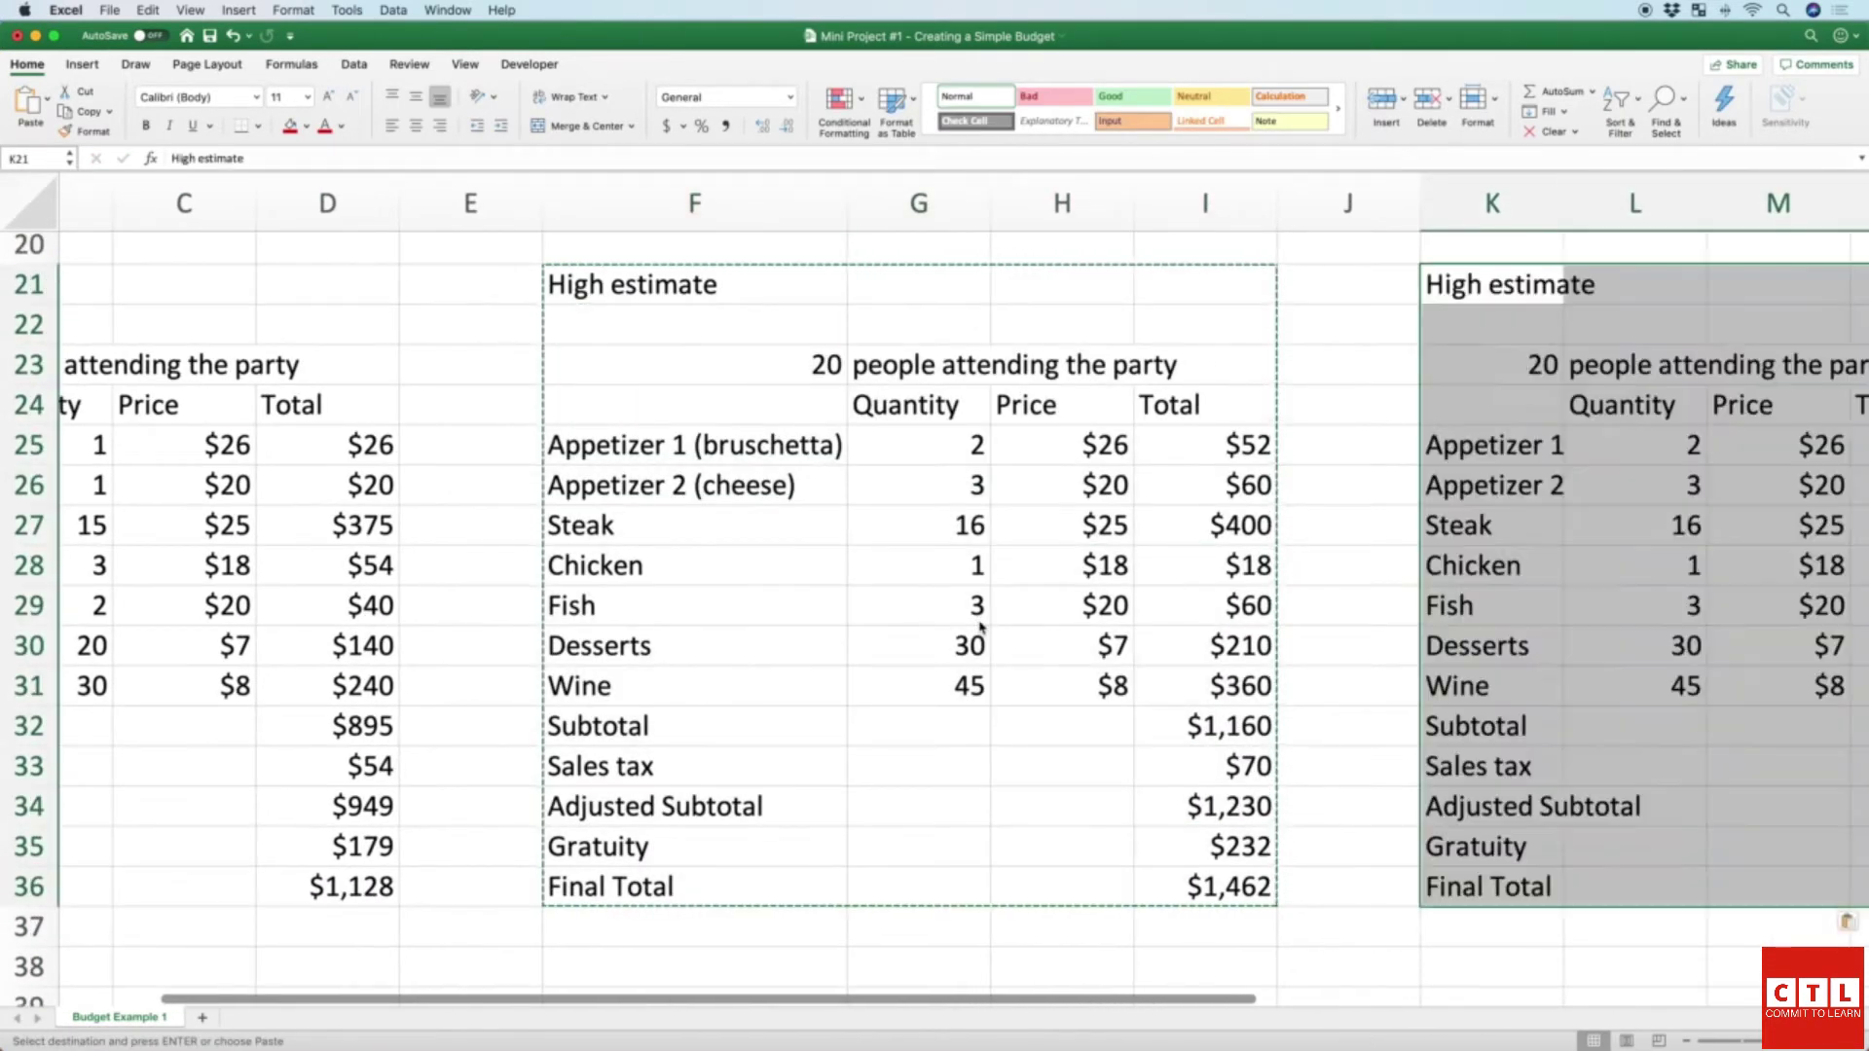
Step: Set the third table's quantities to 0 bruschetta, 1 cheese, 10 steak, 10 chicken, 0 fish, 20 desserts and 0 wine
scroll(1305, 201, right, 3)
click(1373, 445)
text(0)
key(Return)
text(1)
key(Return)
text(10)
key(Return)
text(10)
key(Return)
text(0)
key(Return)
text(20)
key(Return)
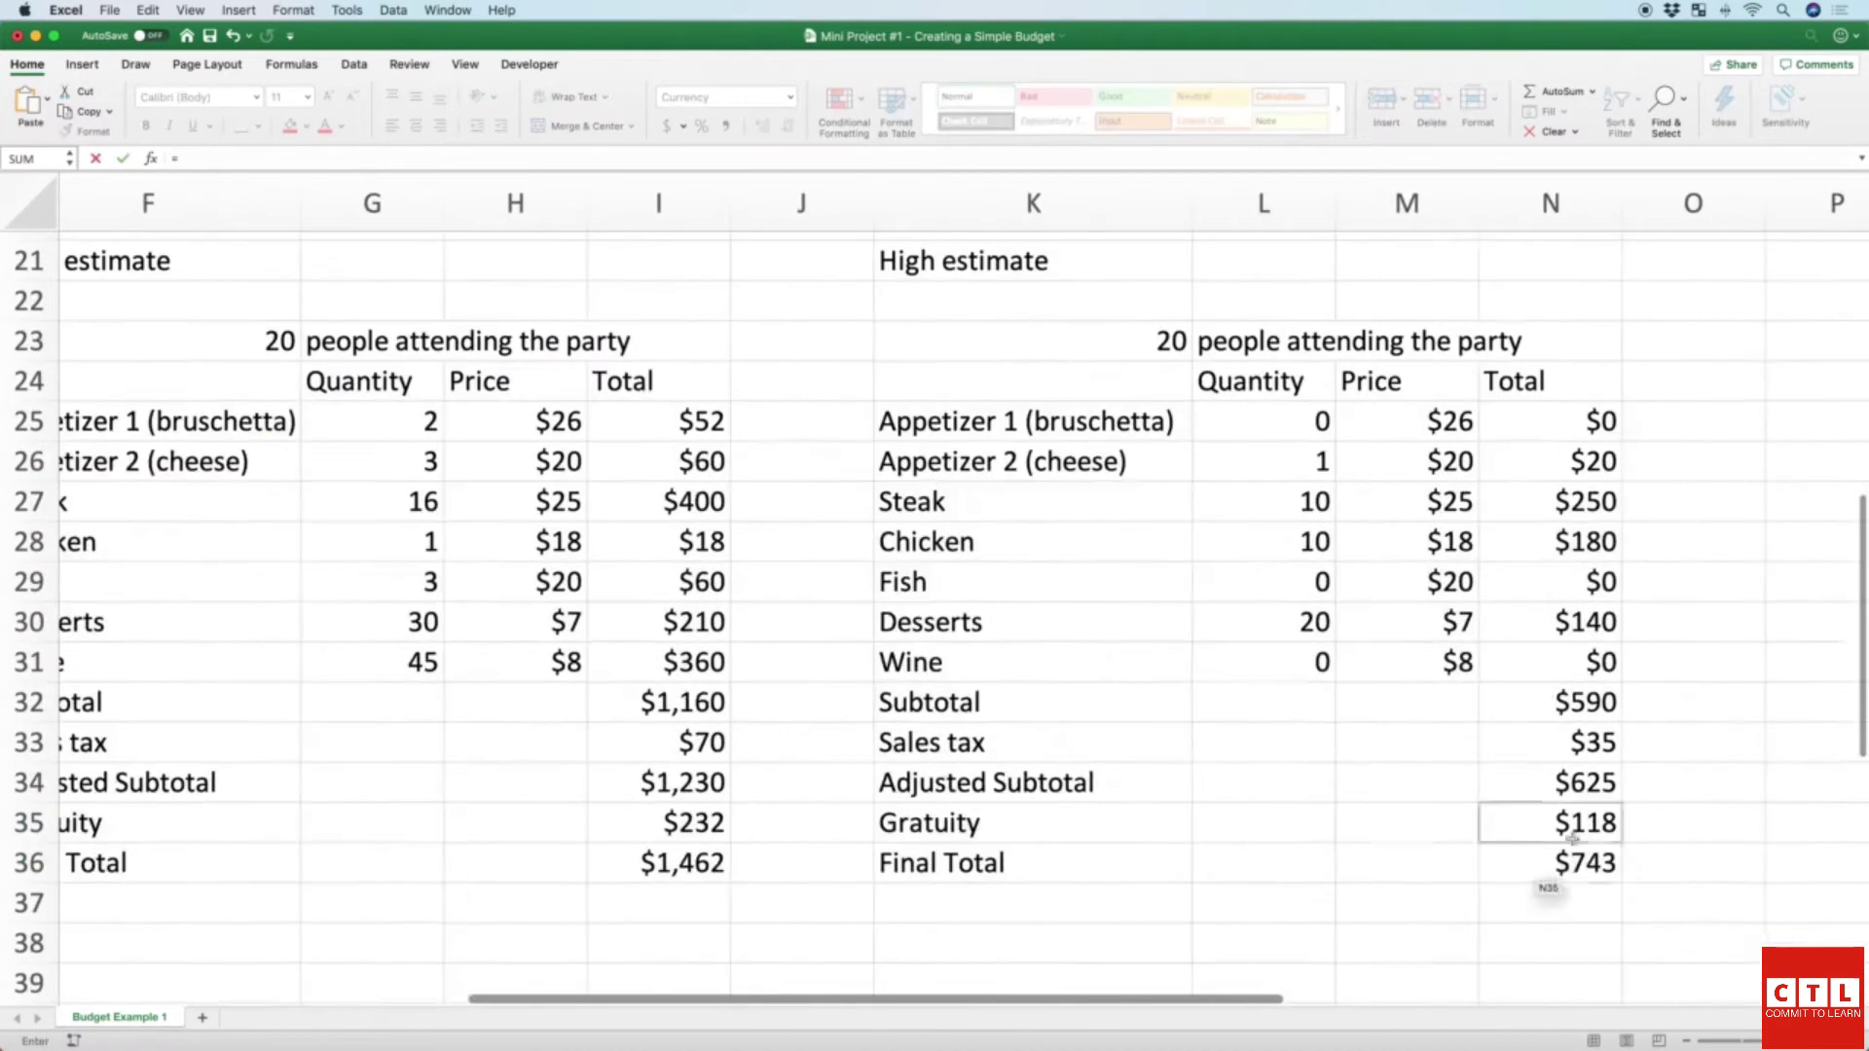
Step: Link the Tight budget in B19 to the third table's final total in N36
key(Return)
scroll(604, 399, up, 3)
scroll(605, 592, down, 3)
scroll(463, 799, up, 2)
Step: Try 18 as the number of people attending in the best-guess table
click(463, 799)
scroll(463, 799, down, 5)
click(230, 682)
scroll(976, 459, down, 3)
scroll(404, 555, up, 2)
click(466, 734)
click(283, 571)
text(18)
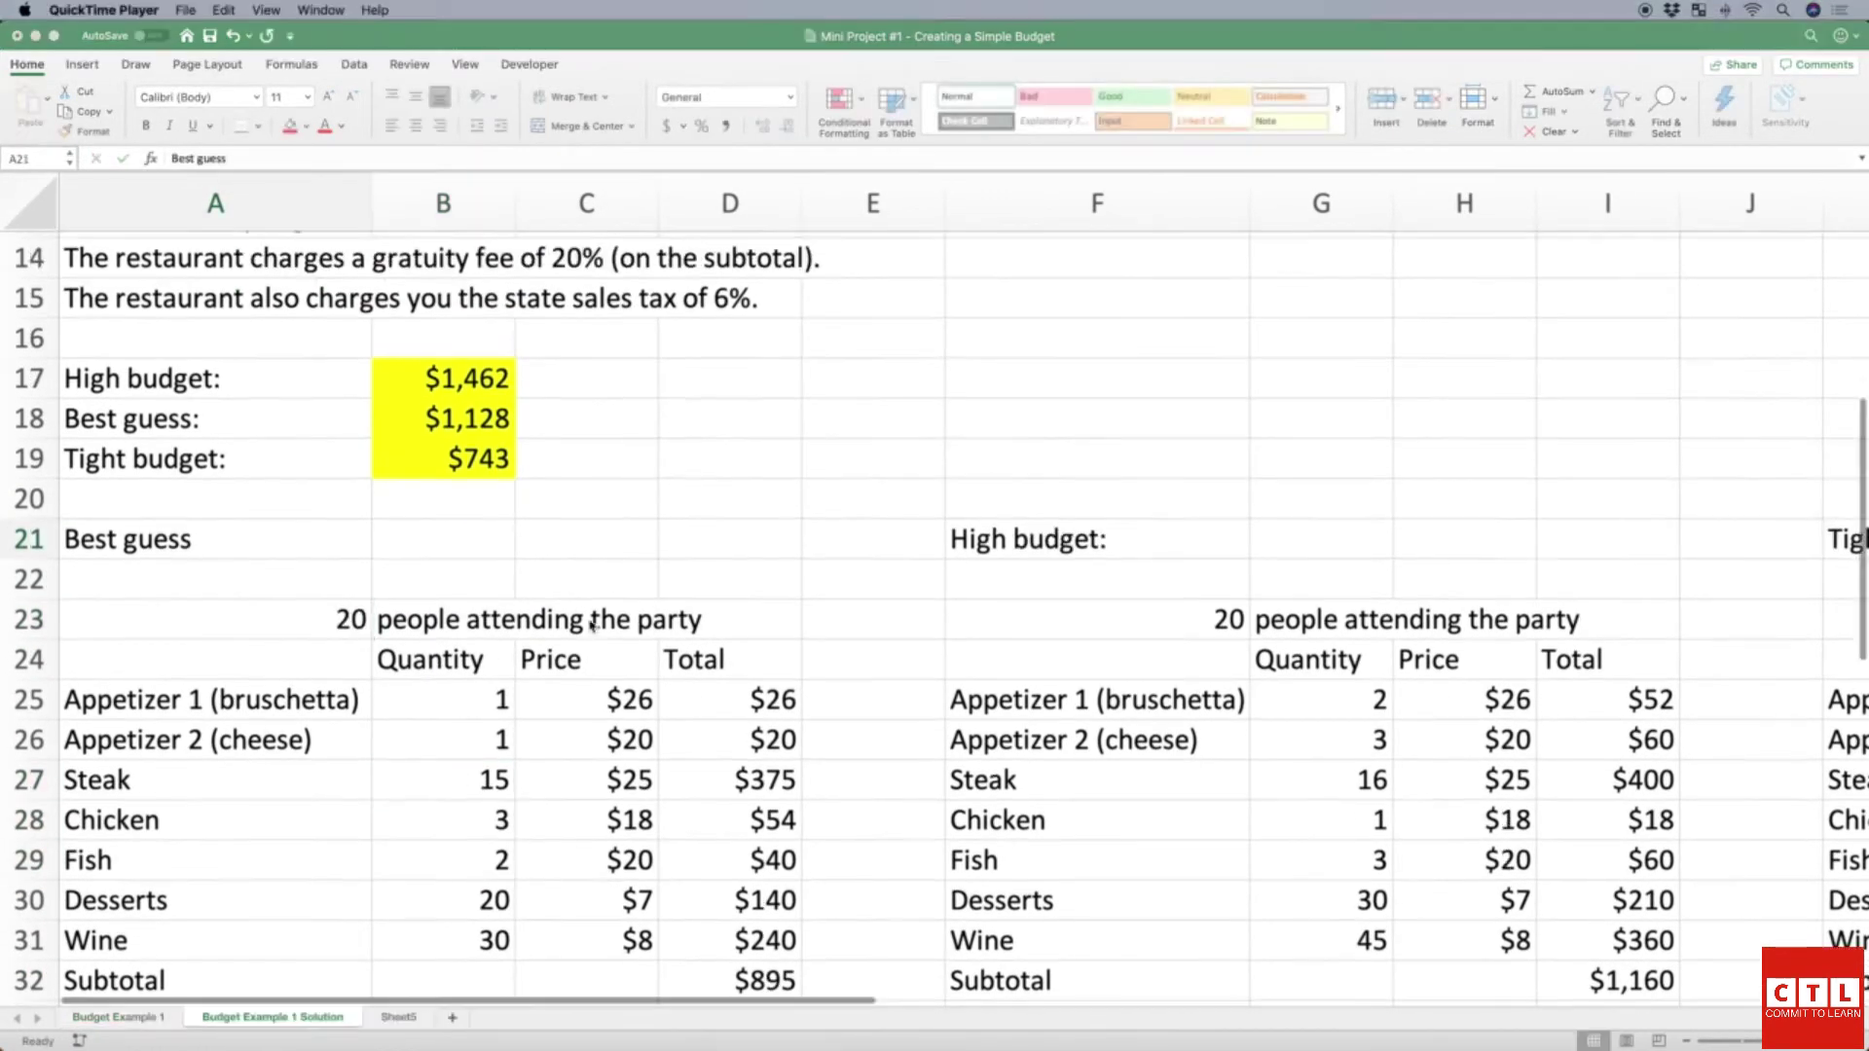
Step: Move the attendee count and label beside the budget summary in row 17, clear the duplicates above the other tables, and insert a blank column A
click(1845, 620)
scroll(1171, 629, left, 5)
drag(342, 620, 925, 400)
scroll(934, 584, down, 1)
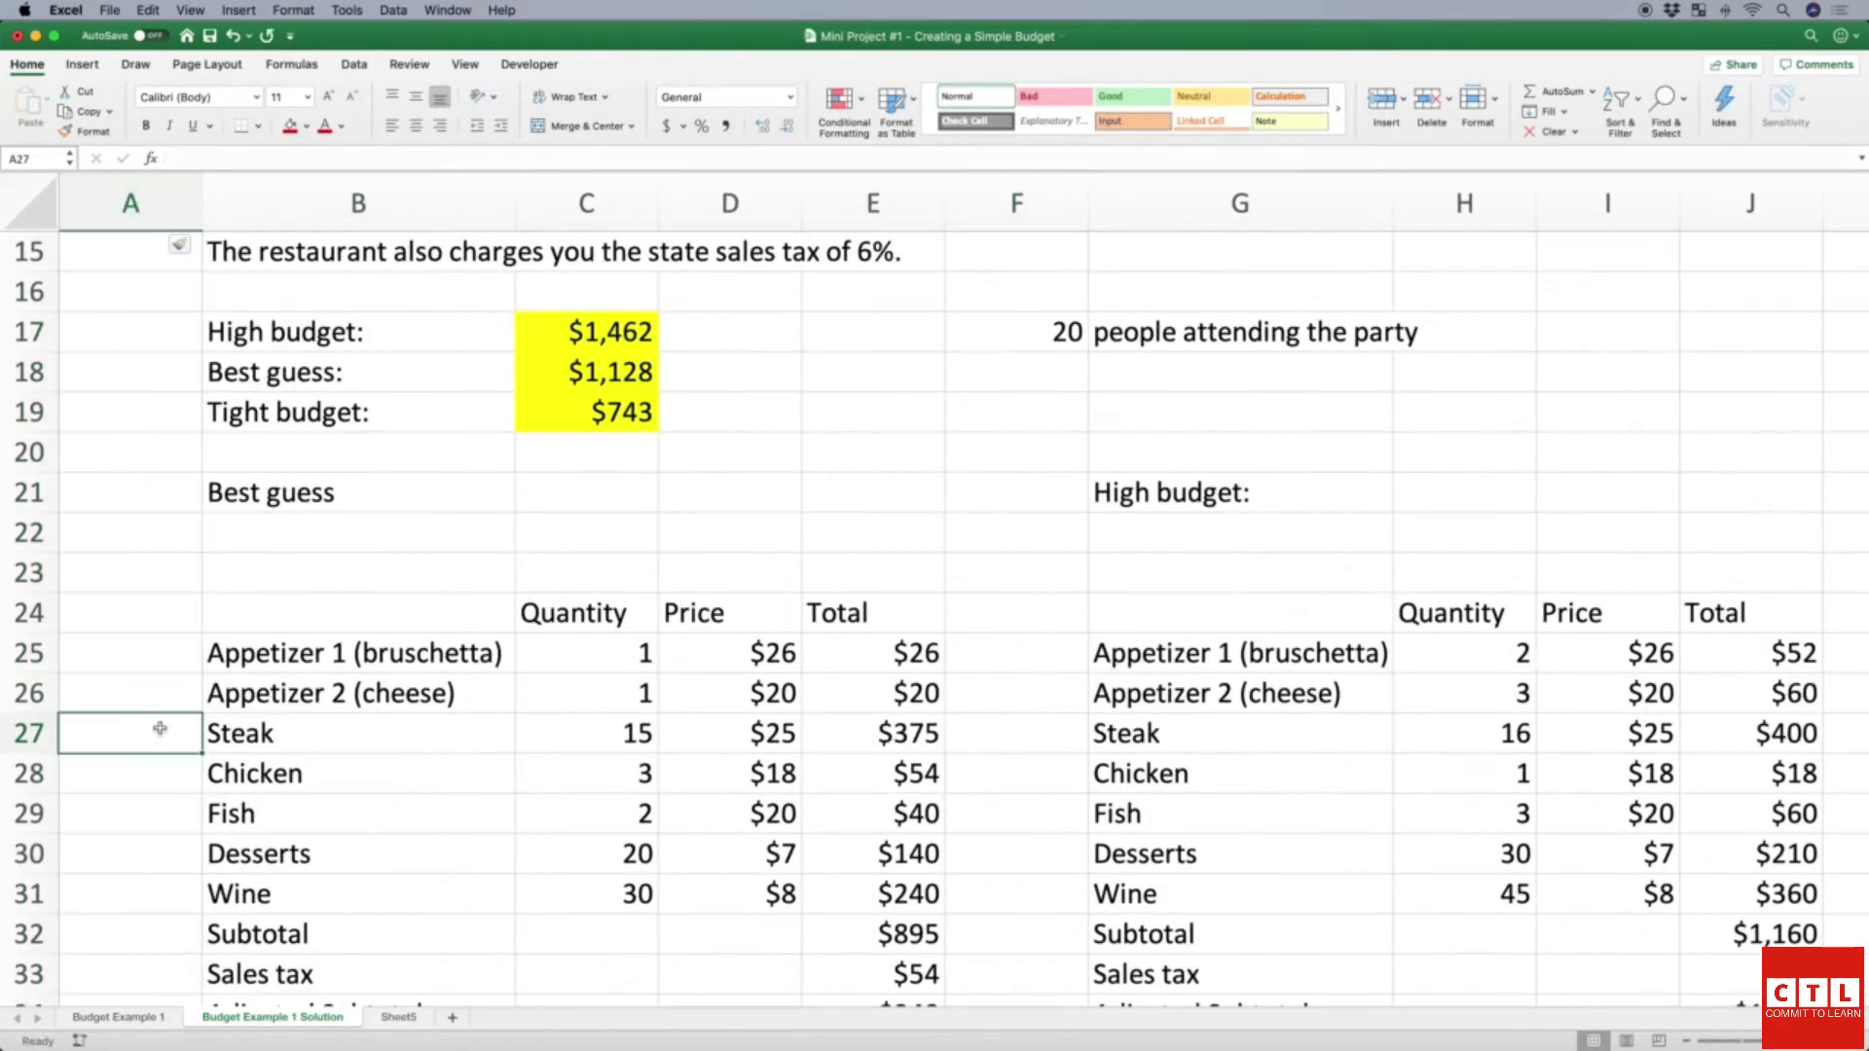
Step: Enter the meal shares 0.8 for steak, 0.15 for chicken and 0.05 for fish in A27 to A29
text(0.8)
key(Return)
text(.15)
key(Return)
text(.05)
drag(163, 736, 164, 814)
click(602, 769)
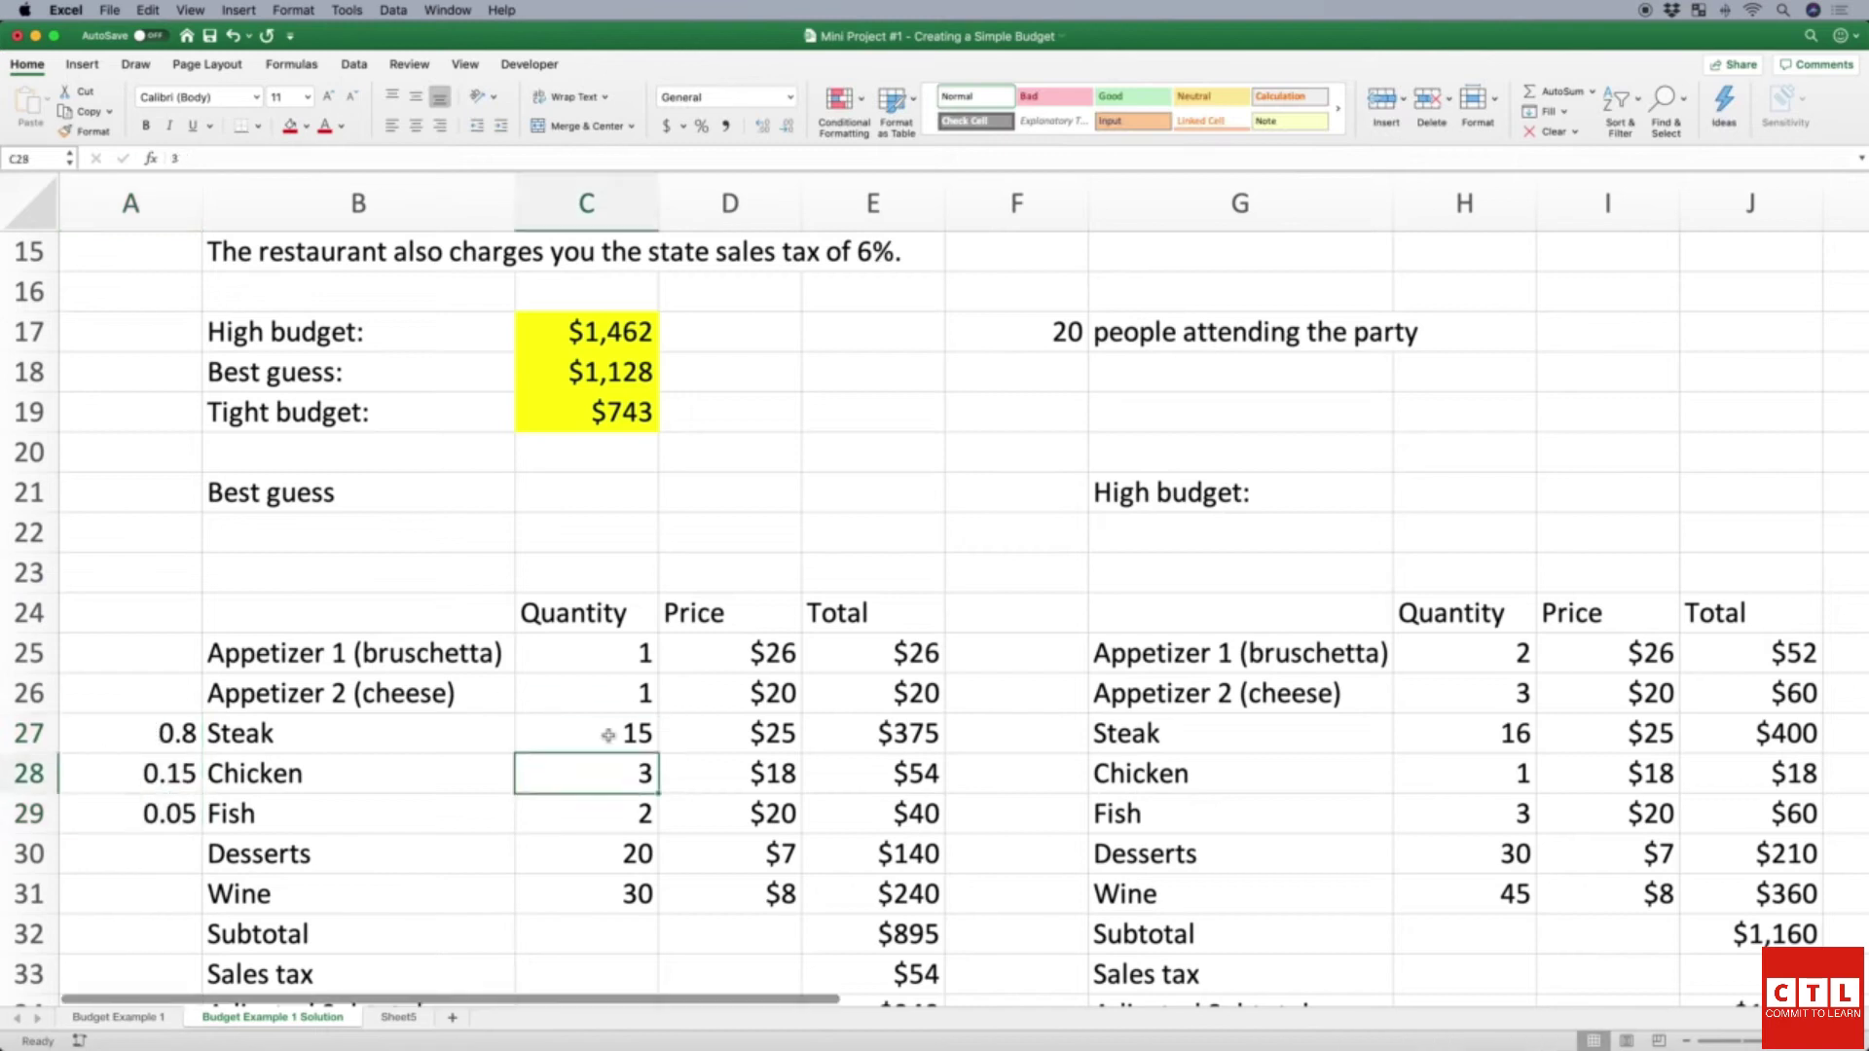
Step: Calculate the best-guess steak quantity with =A27*$F$17 in C27 and fill the formula down through chicken and fish
click(606, 734)
text(=)
key(Left)
key(Left)
text(*)
click(1022, 332)
key(F4)
key(Return)
click(638, 740)
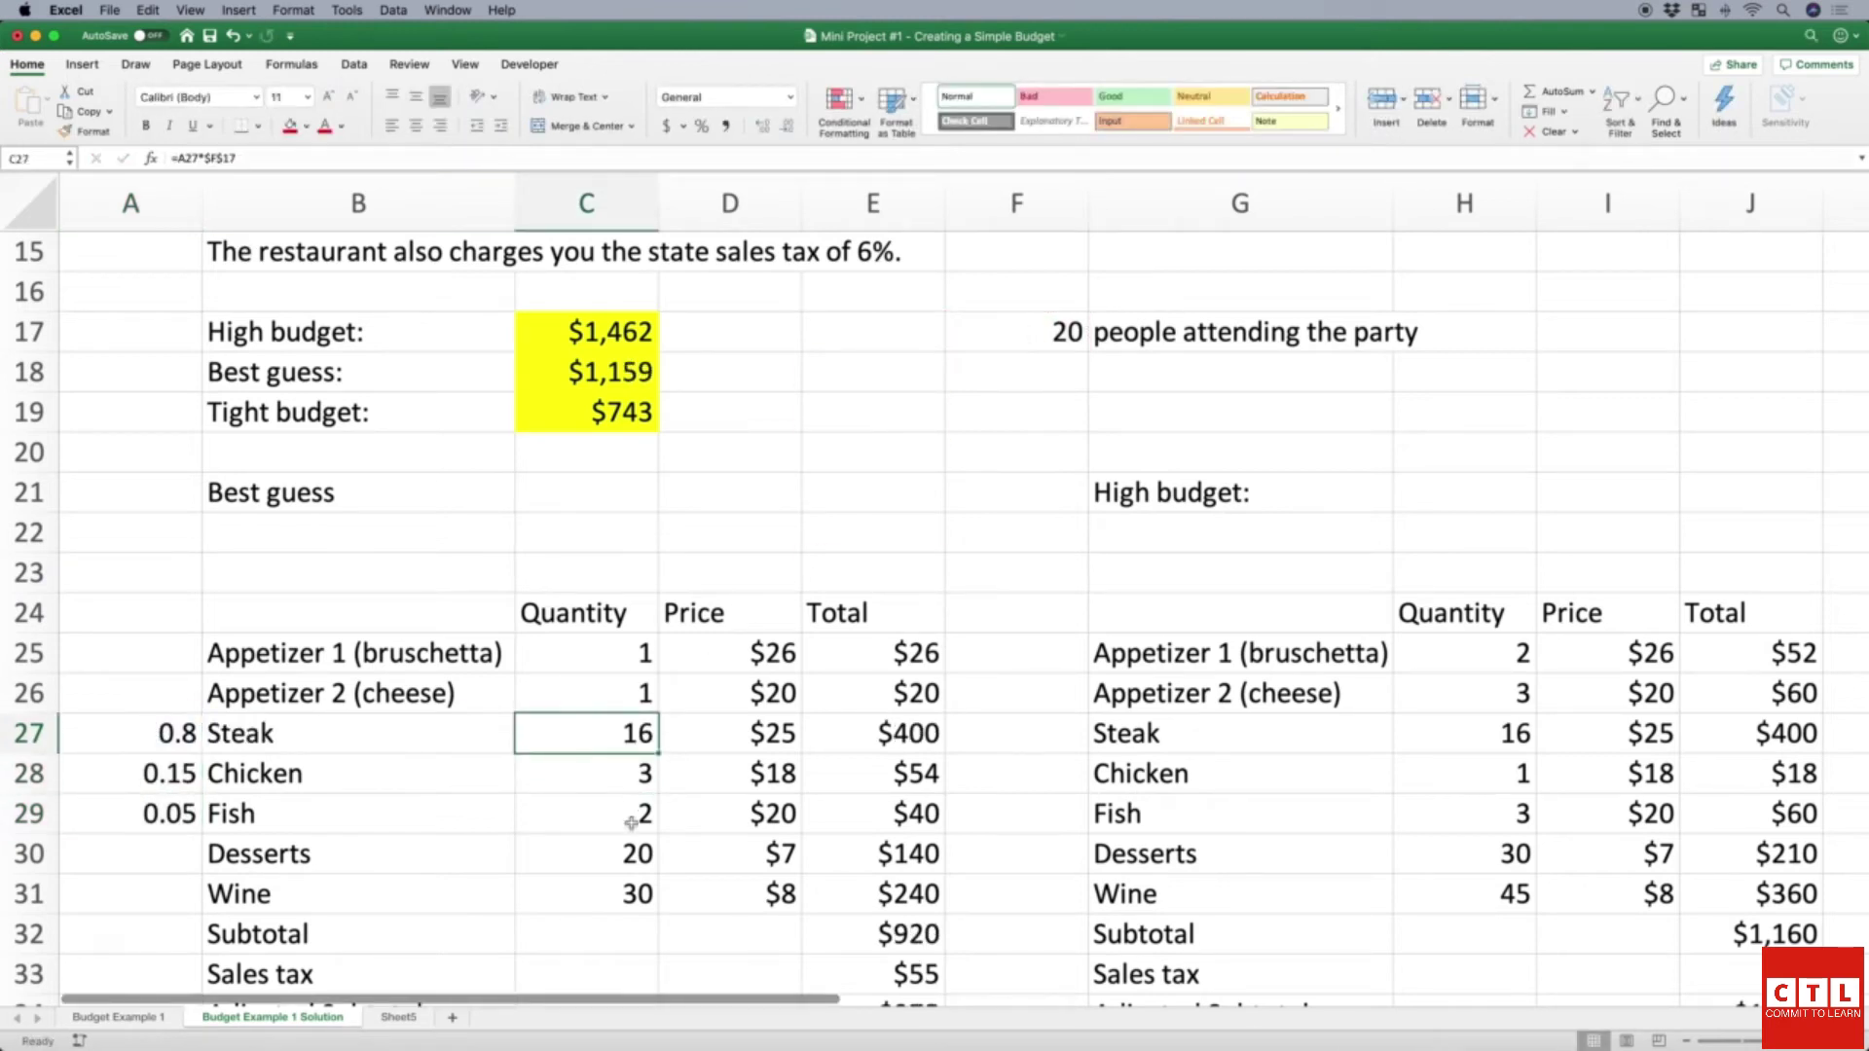
drag(658, 752, 658, 829)
Step: Set the number of people attending in F17 to 15 and check the best-guess meal quantities
click(176, 742)
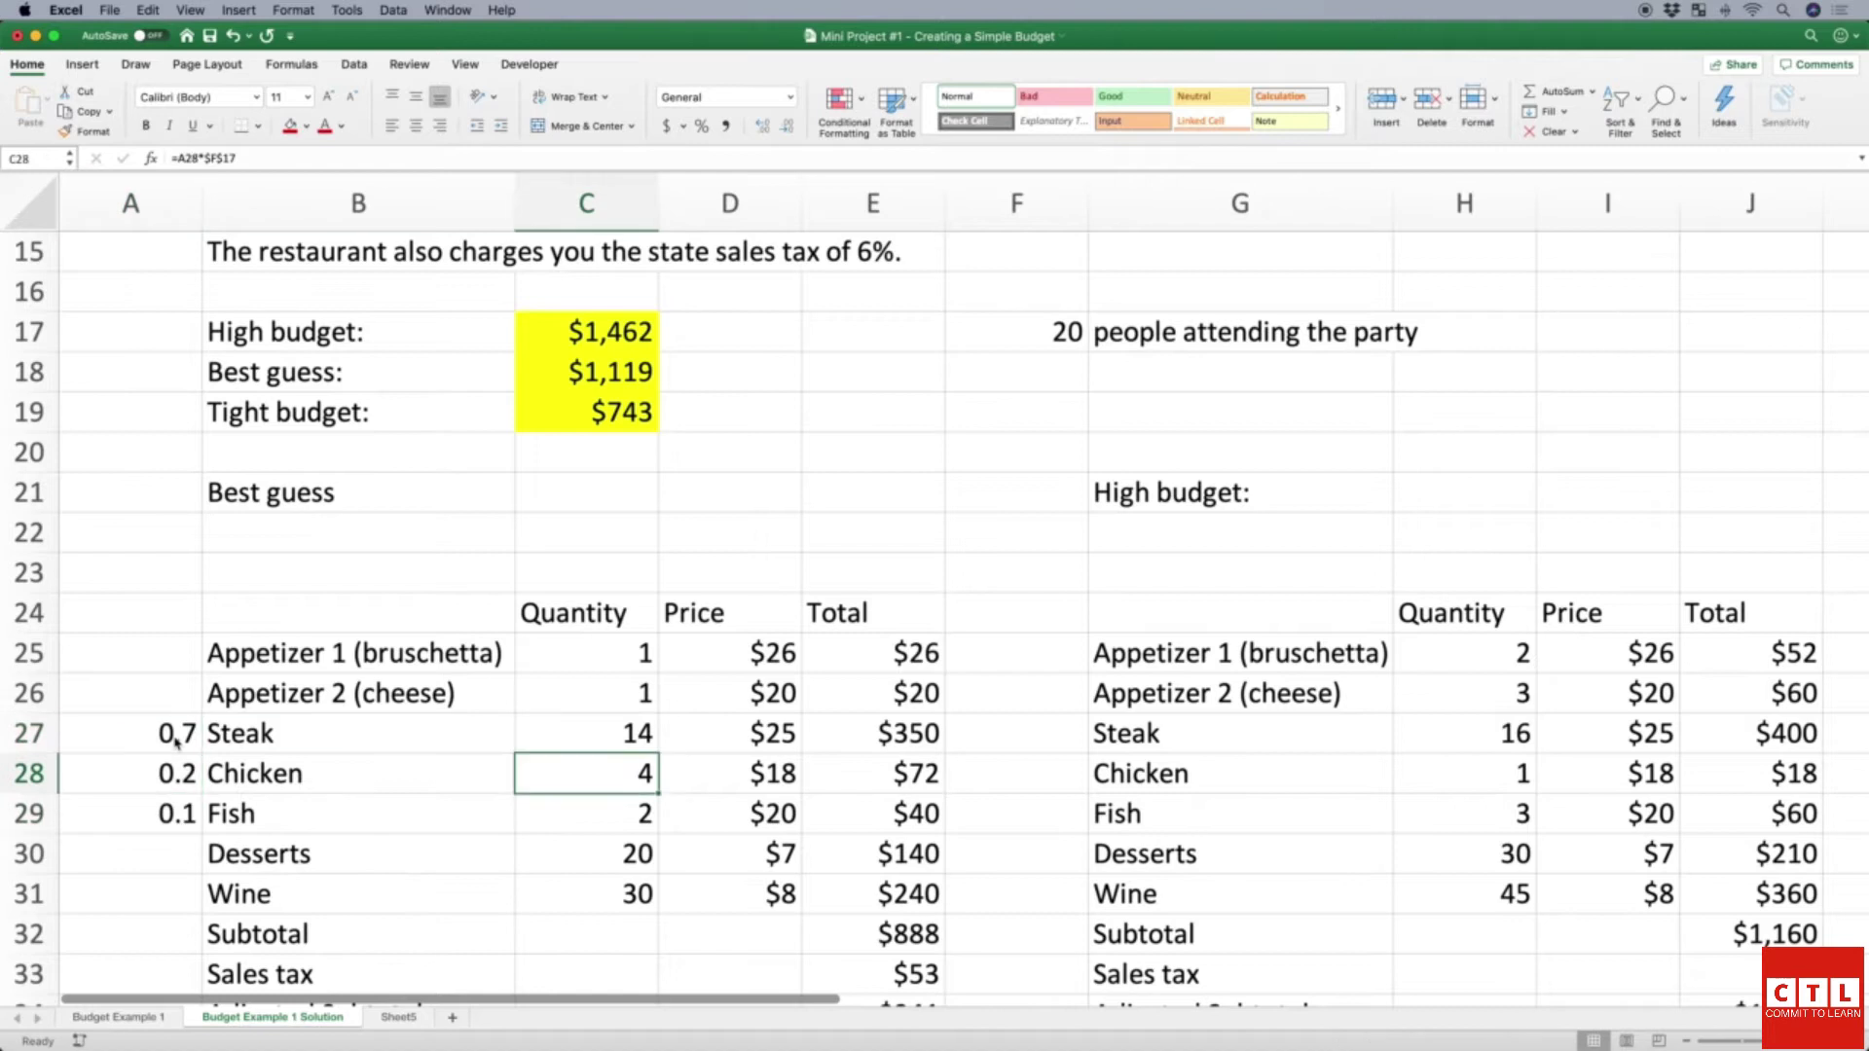
key(Up)
key(Up)
key(Up)
key(Up)
key(Up)
key(Up)
key(Up)
key(Up)
key(Up)
key(Up)
key(Up)
key(Right)
key(Right)
key(Right)
text(15)
key(Return)
drag(588, 734, 592, 814)
scroll(617, 596, down, 3)
scroll(419, 752, up, 3)
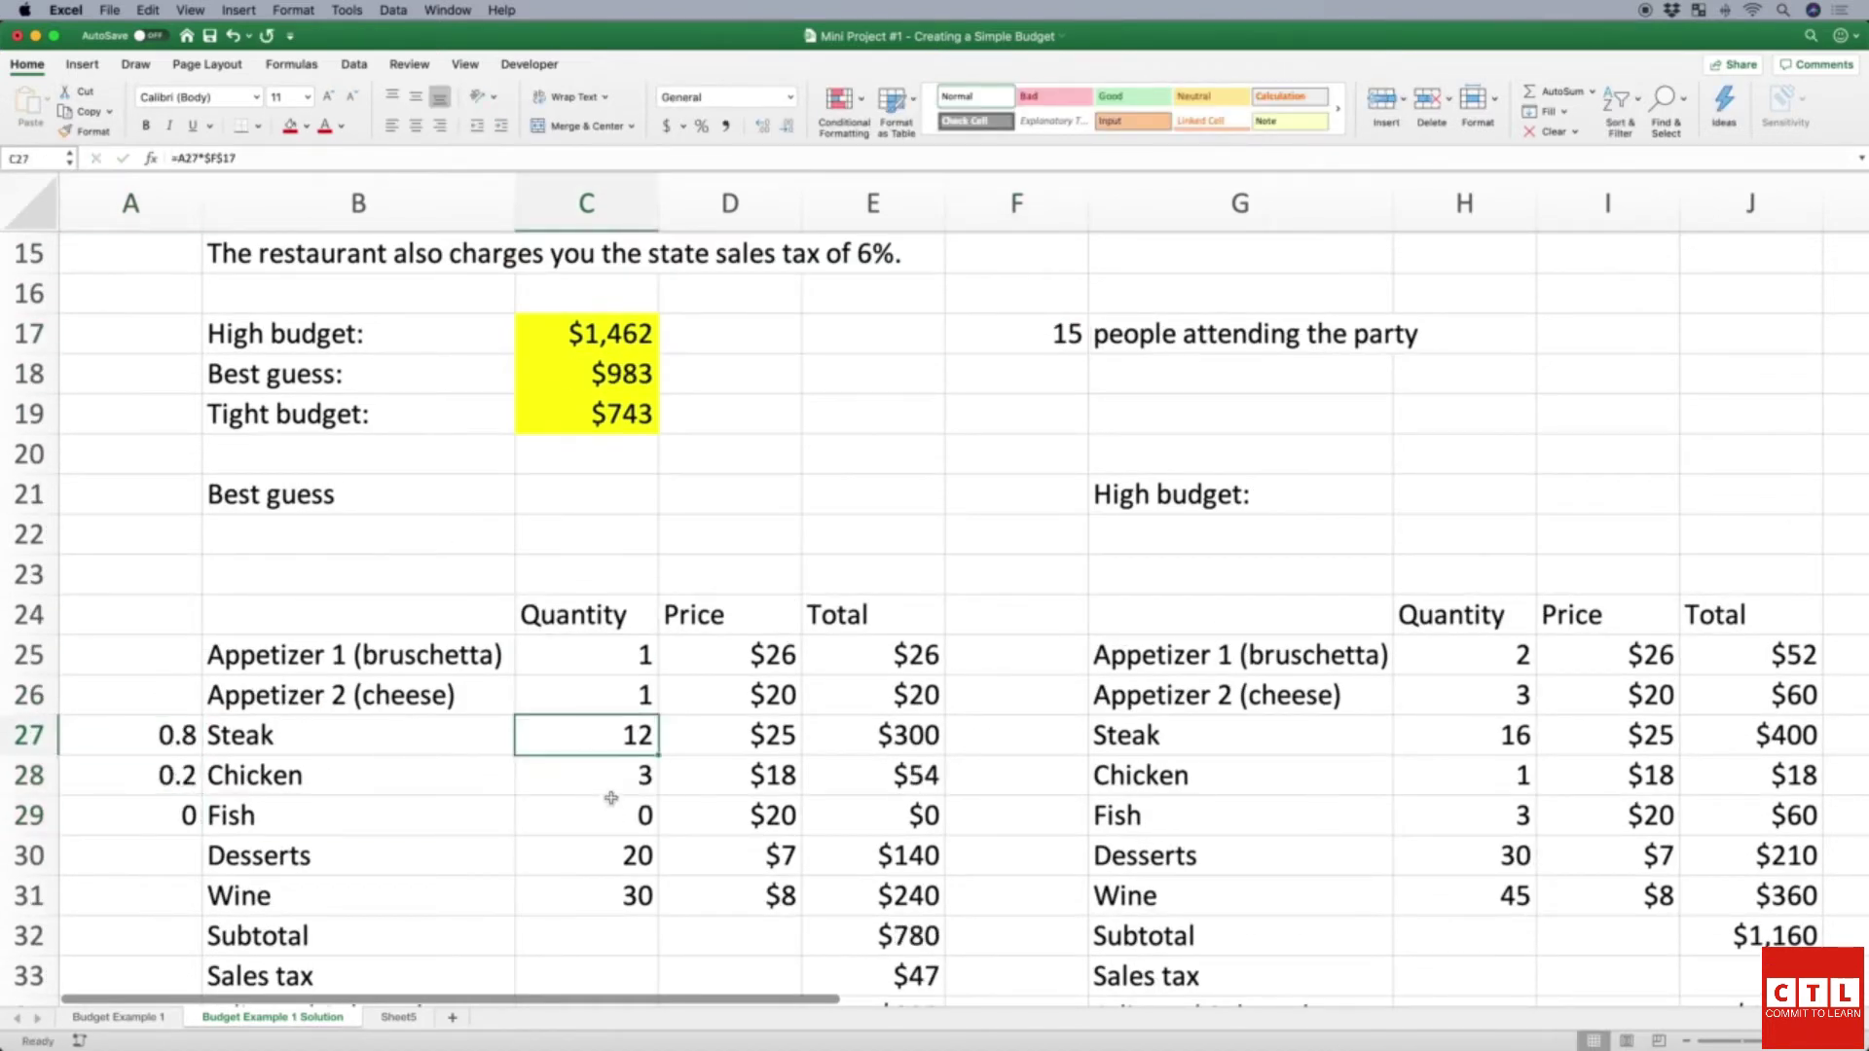
double_click(613, 779)
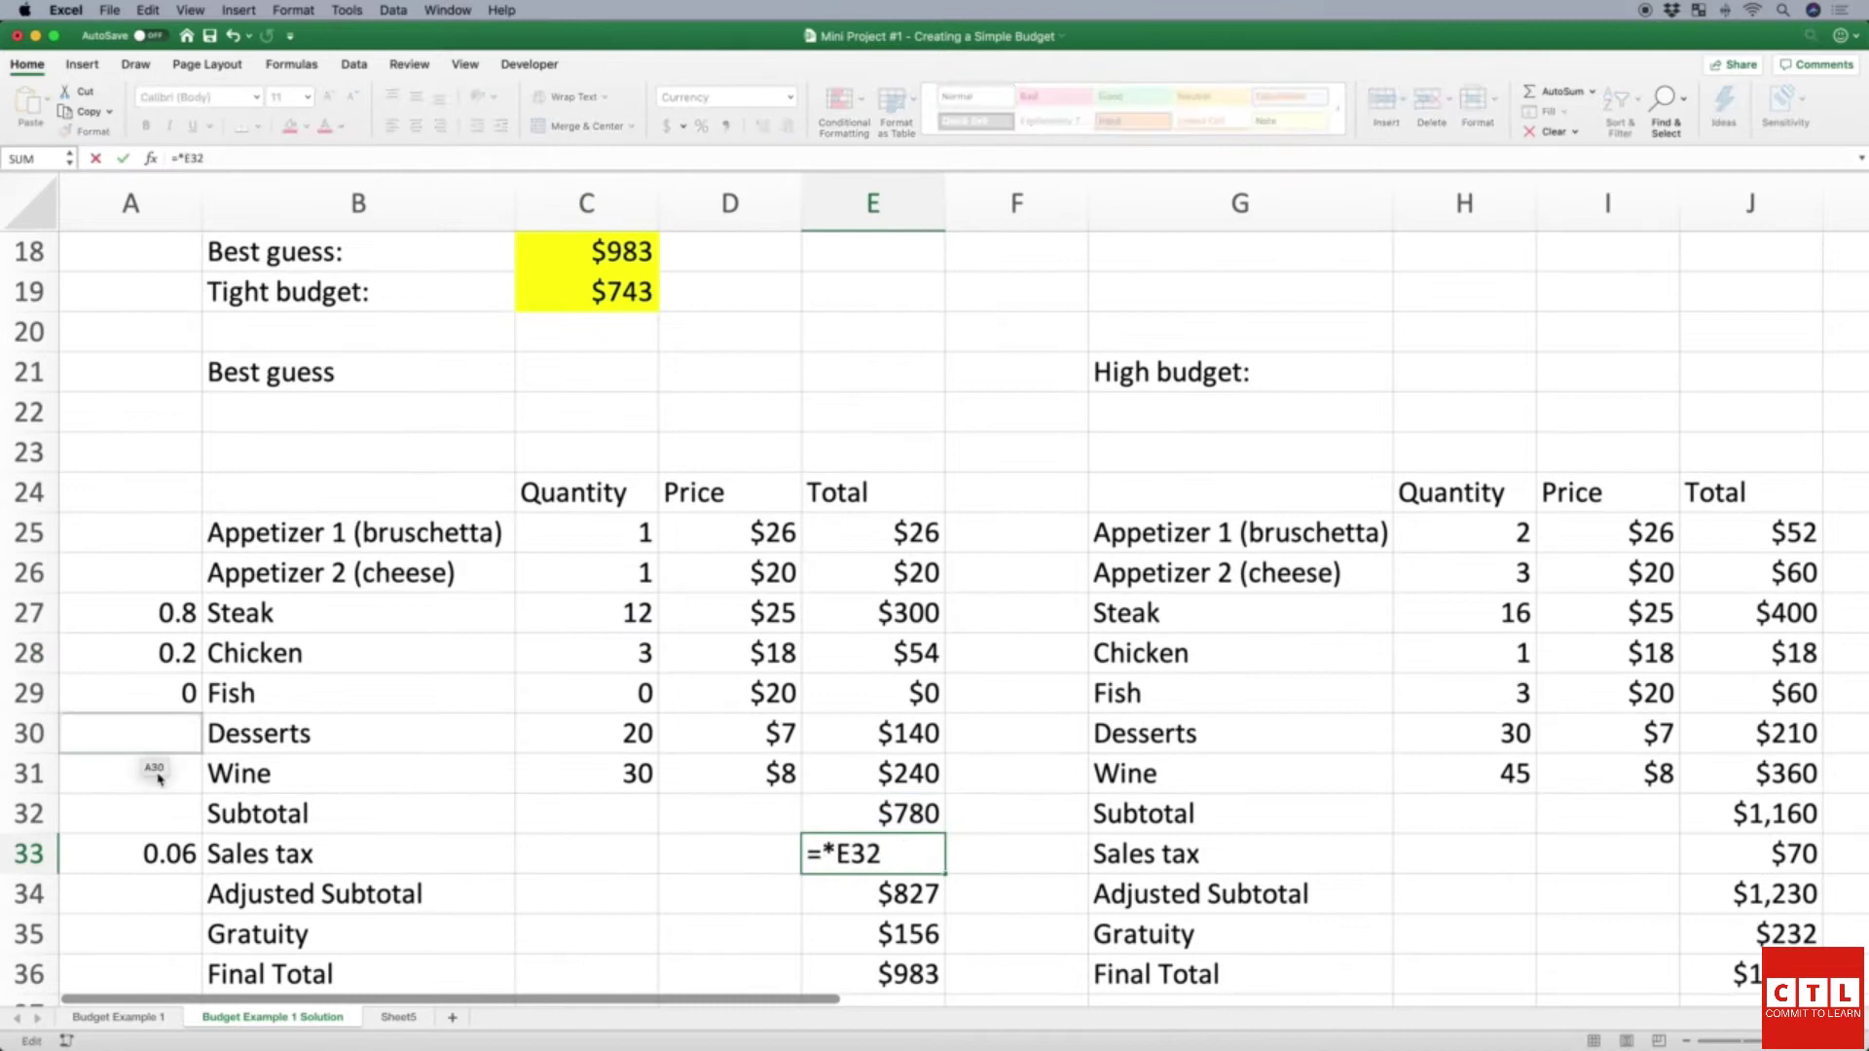
Step: Link the best-guess sales tax in E33 to the rate in A33 and set that rate to 0.1
click(156, 853)
key(Escape)
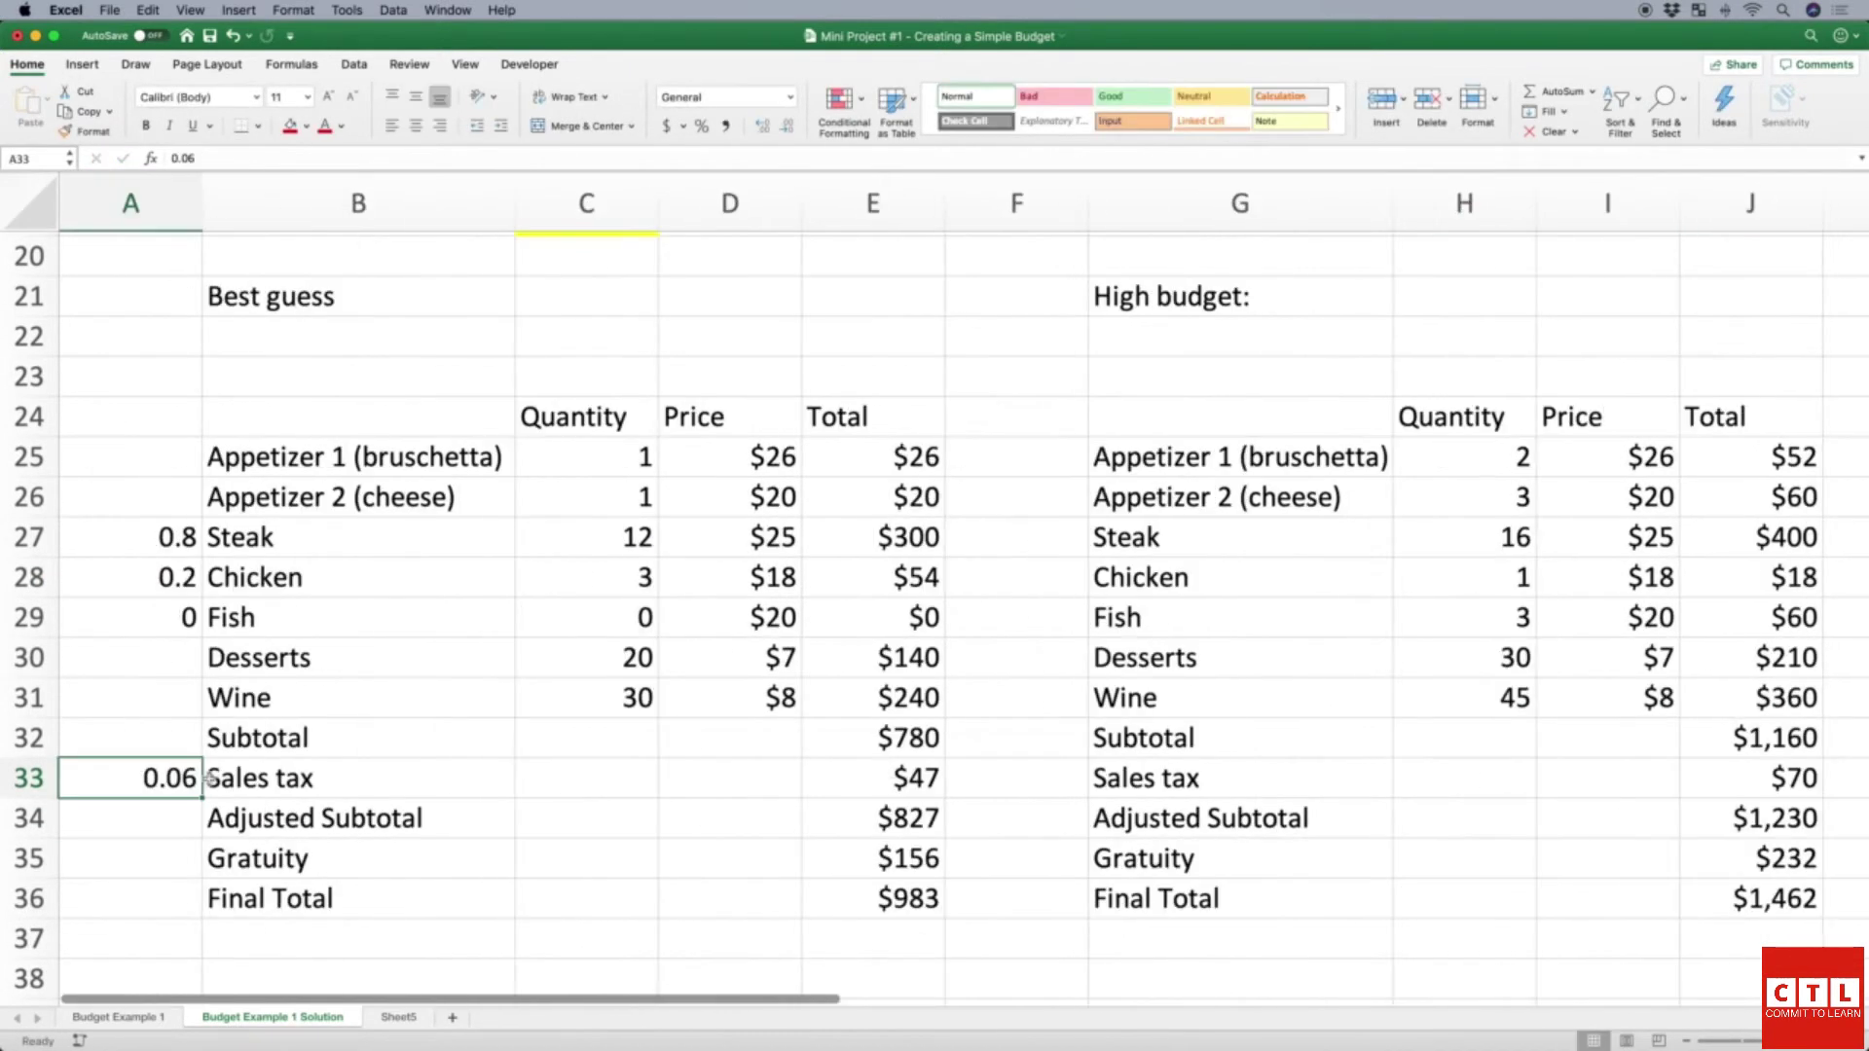
text(0.1)
click(210, 779)
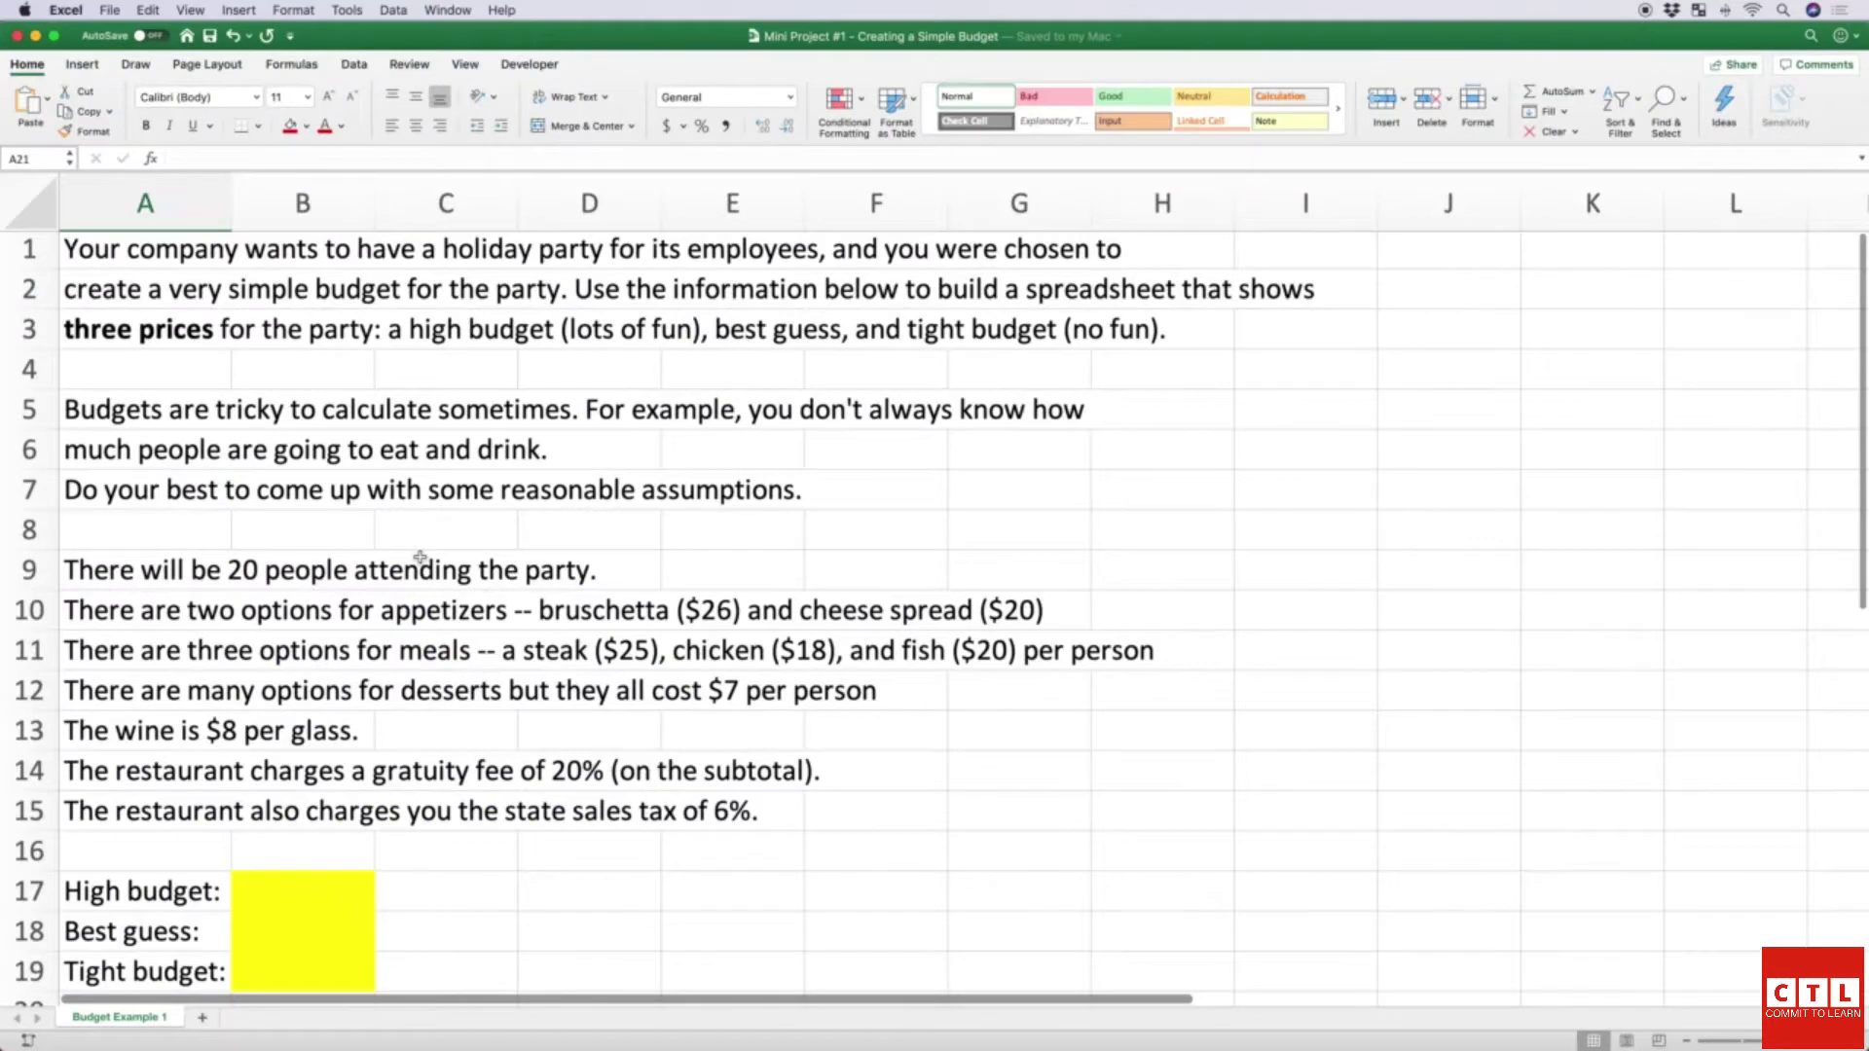
Step: Review the budget assignment on the unsolved Budget Example 1 sheet and enter the heading "Best guess" in A21
scroll(418, 556, down, 2)
scroll(419, 556, down, 3)
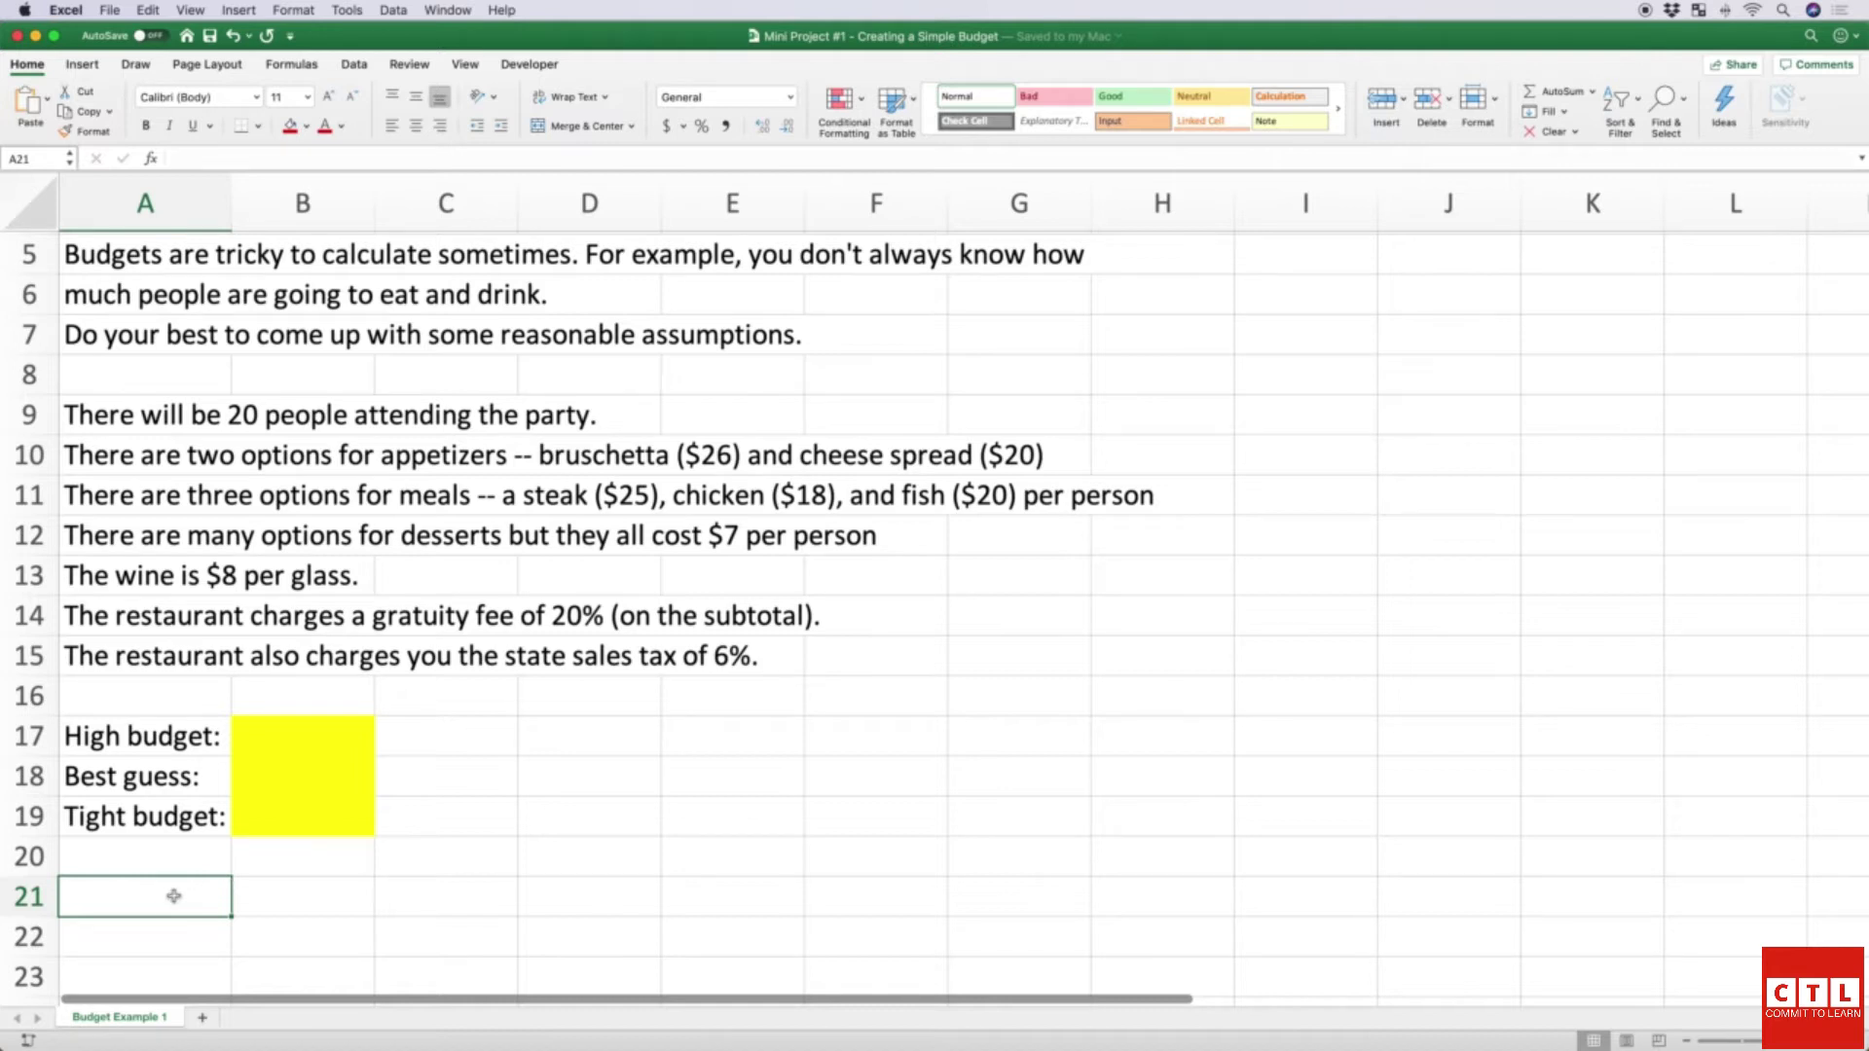
scroll(176, 896, down, 1)
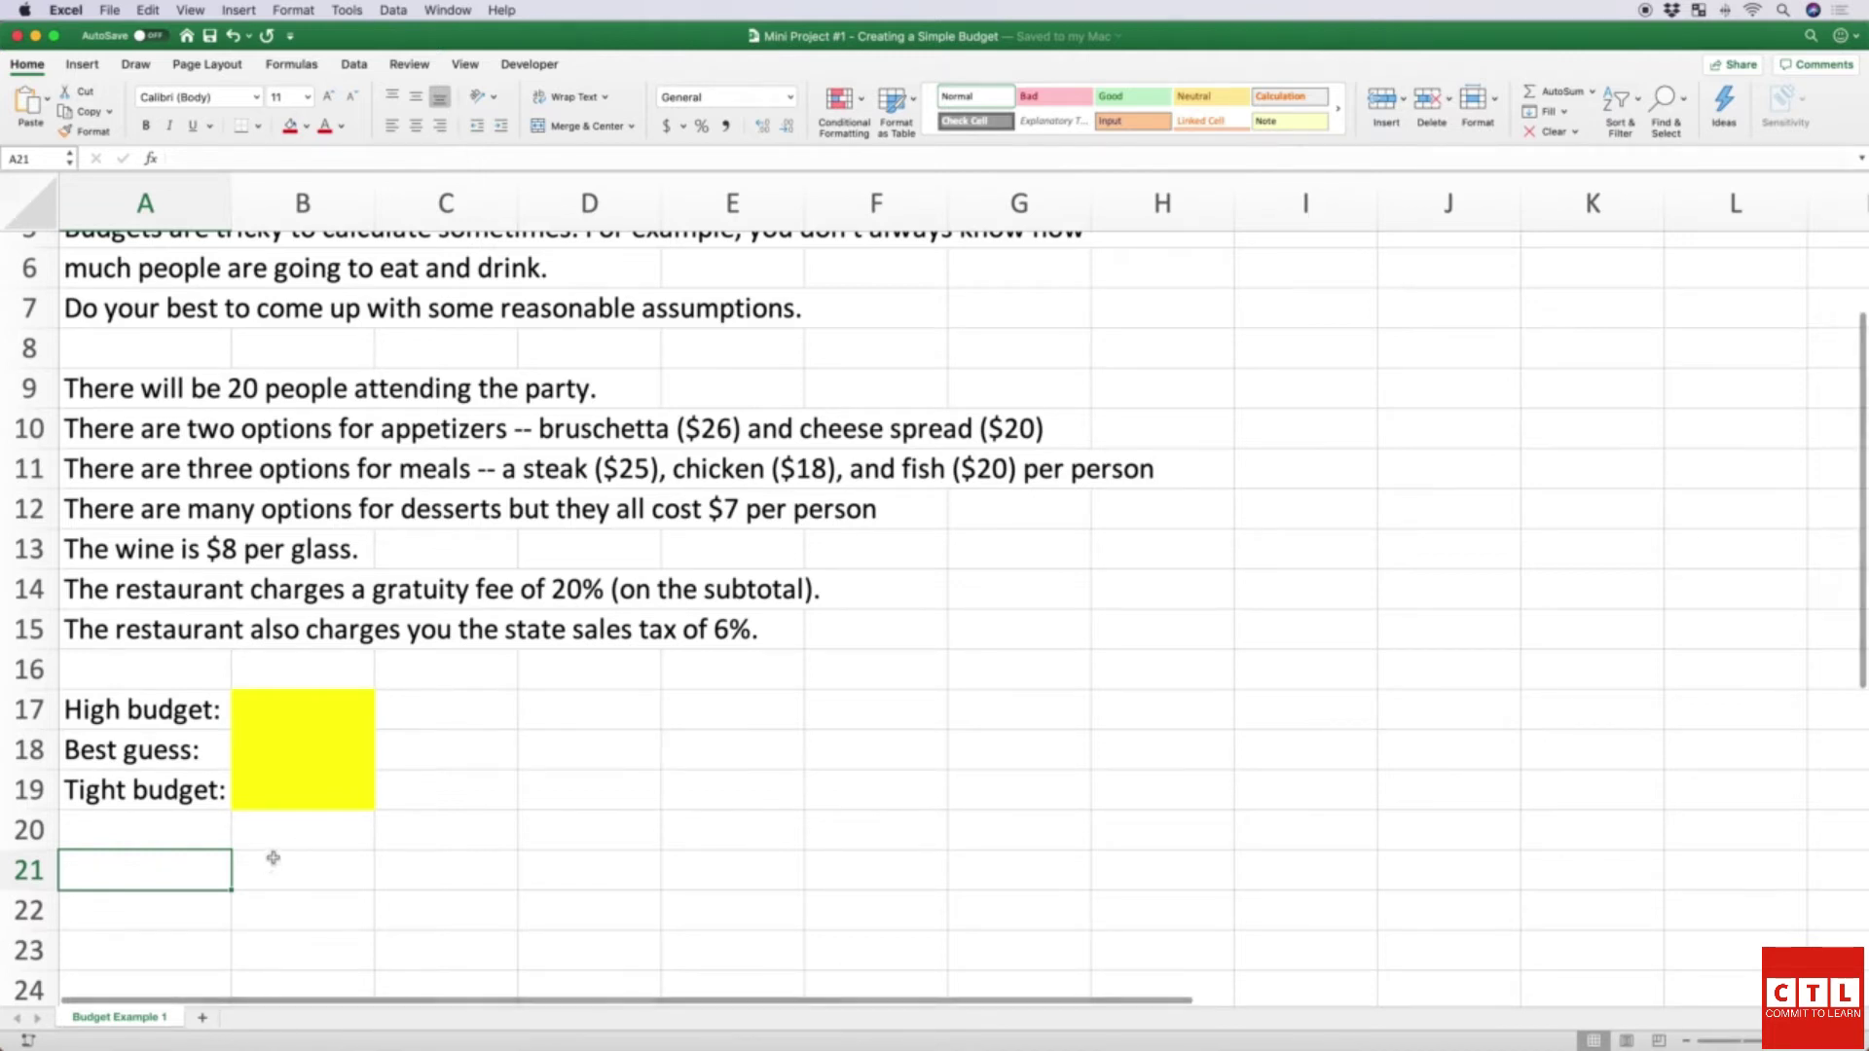
scroll(273, 858, down, 2)
scroll(273, 858, down, 1)
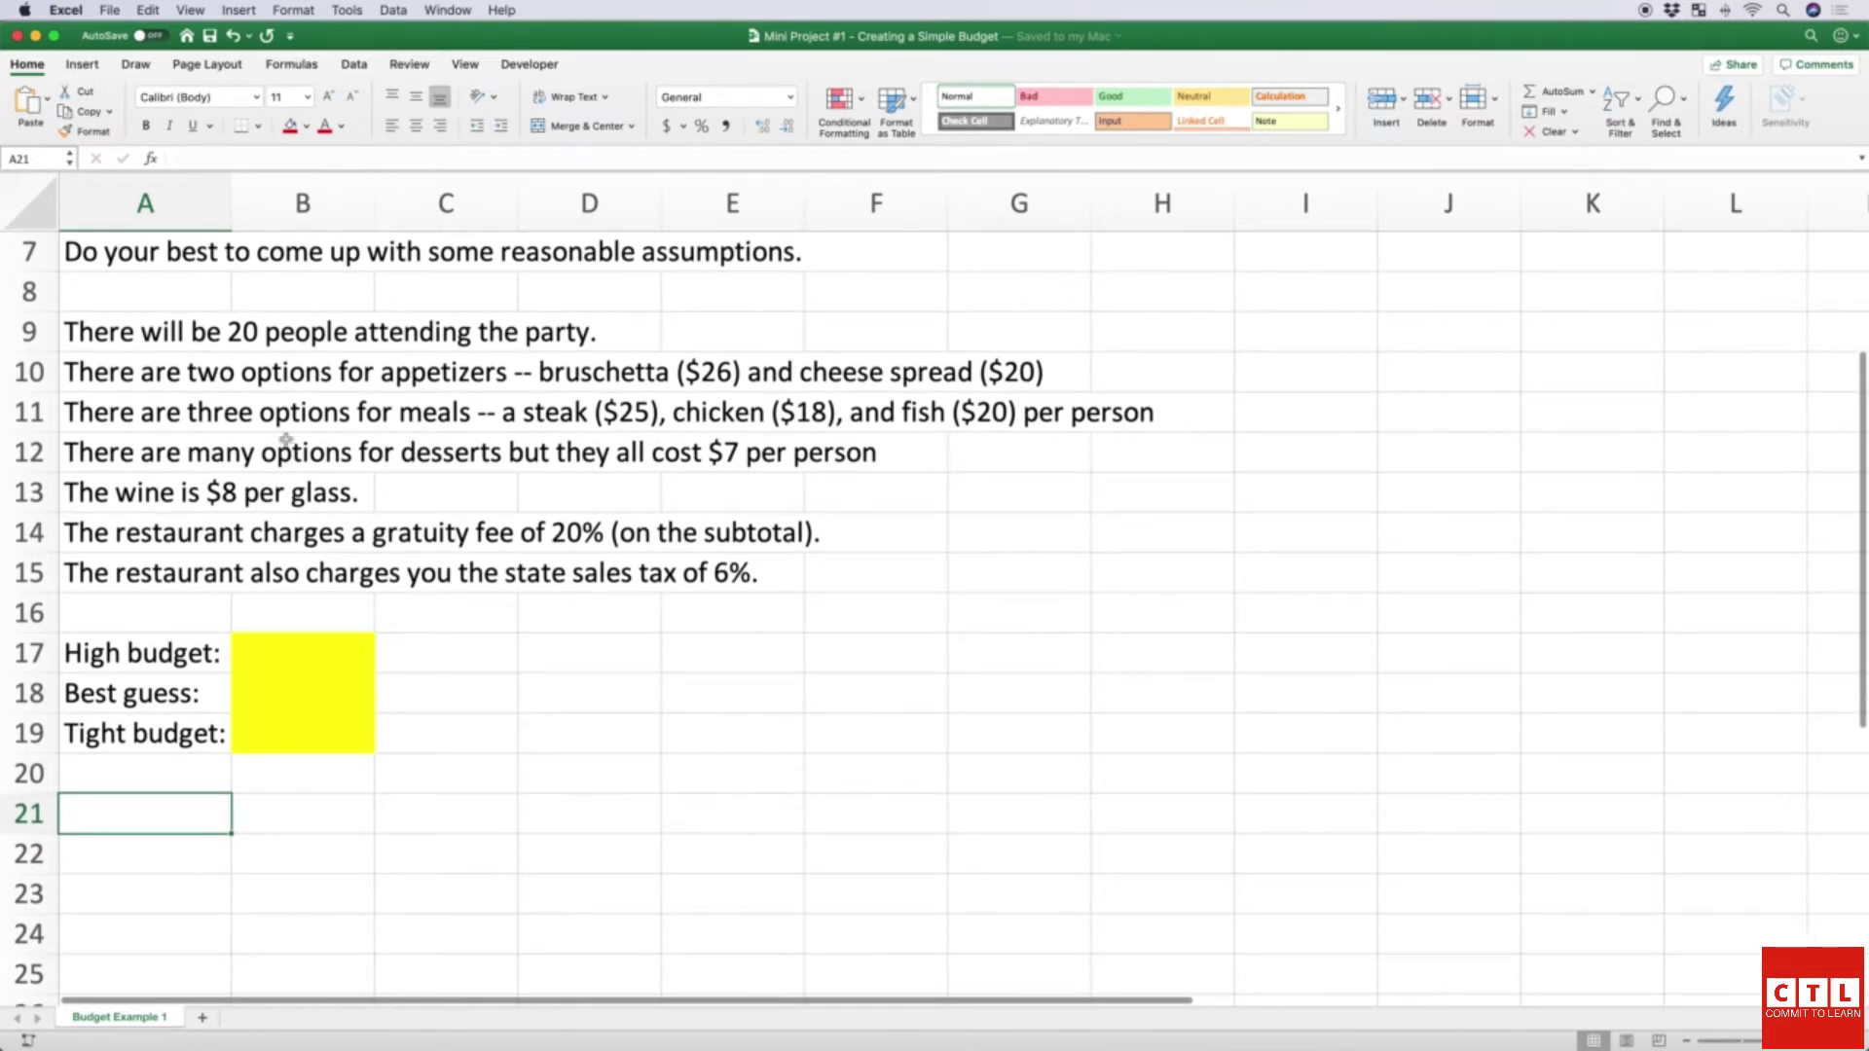
scroll(179, 813, up, 1)
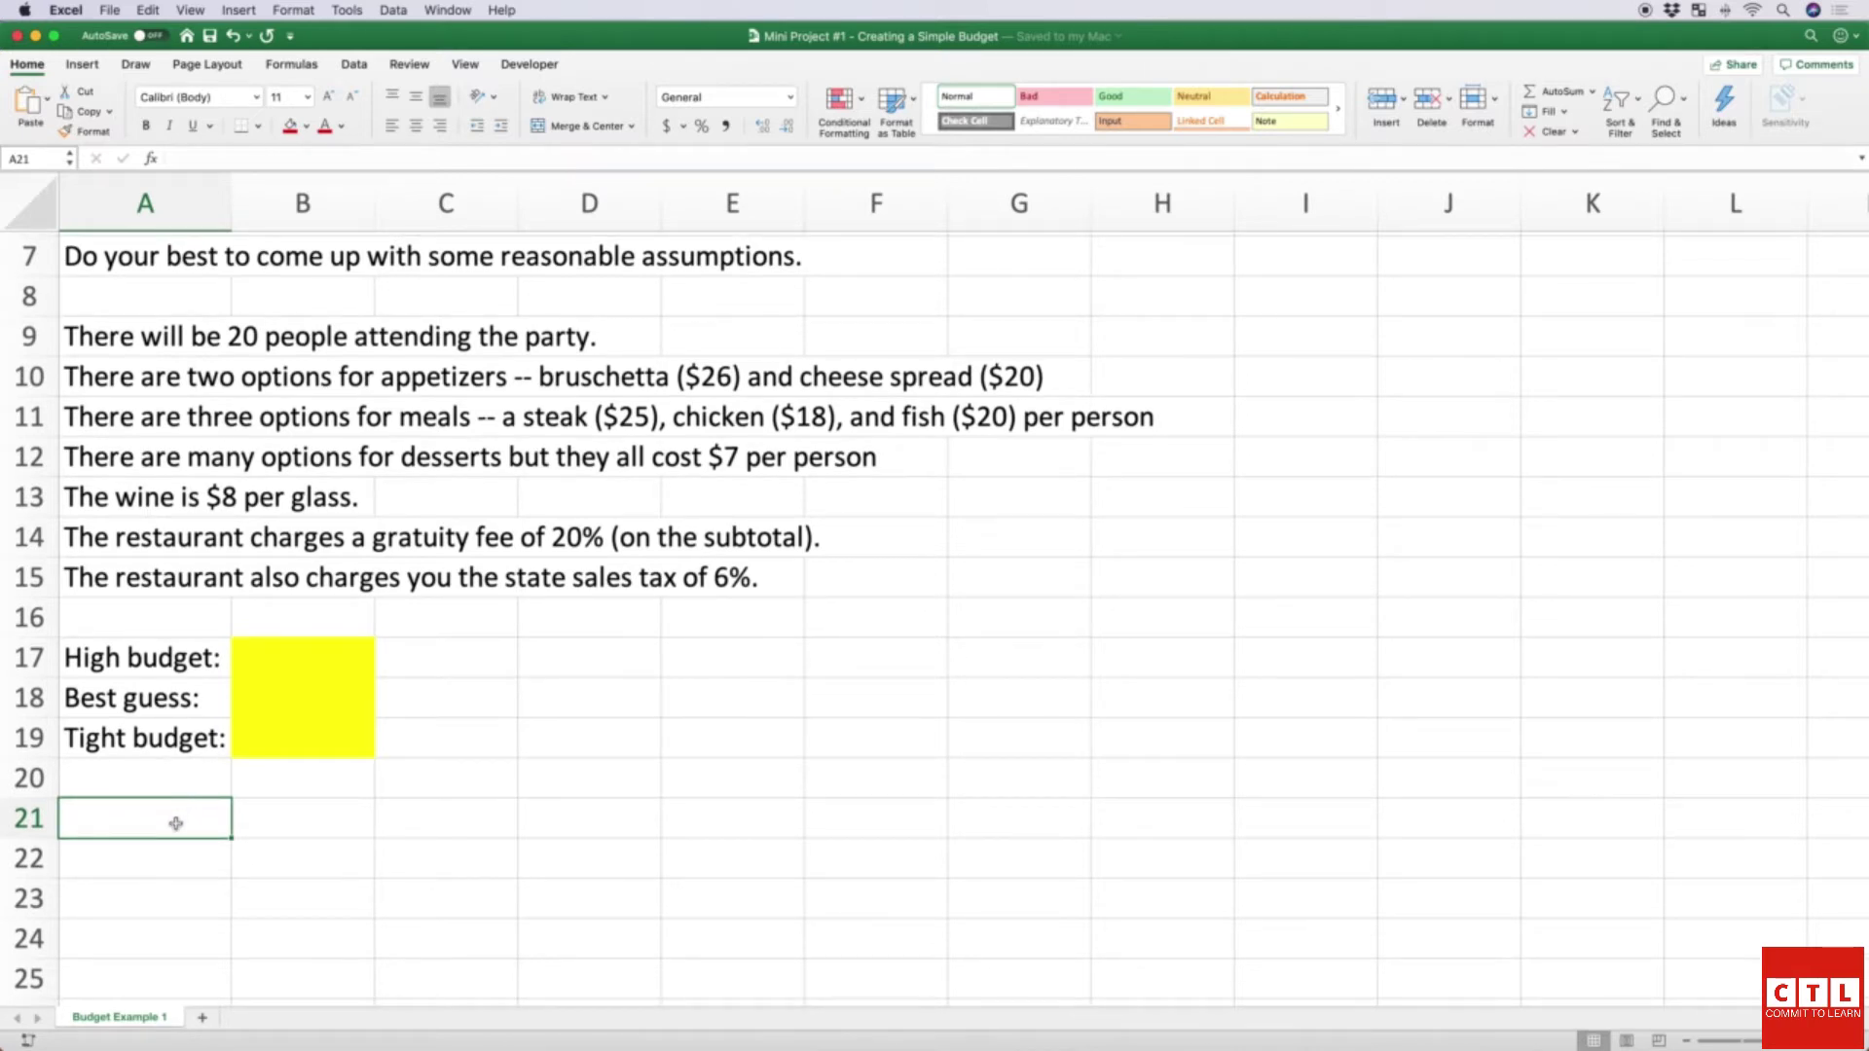
text(Best guess)
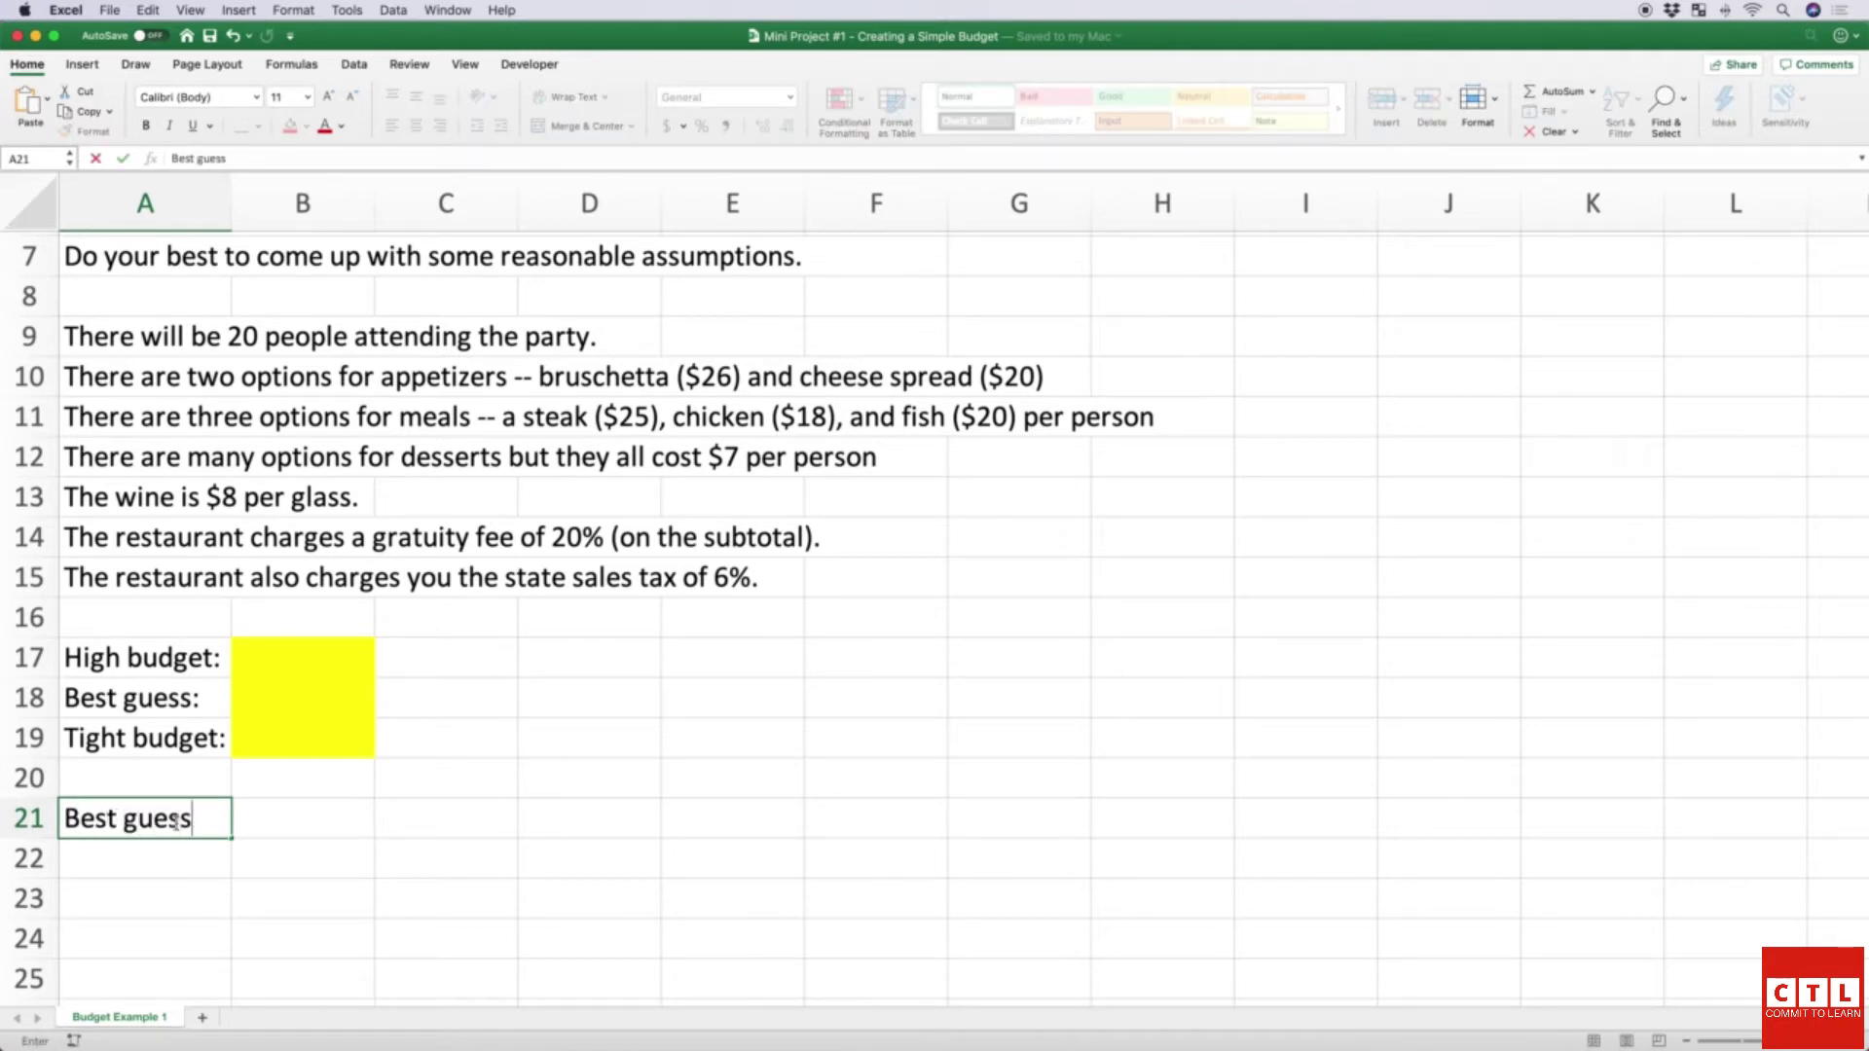
key(Return)
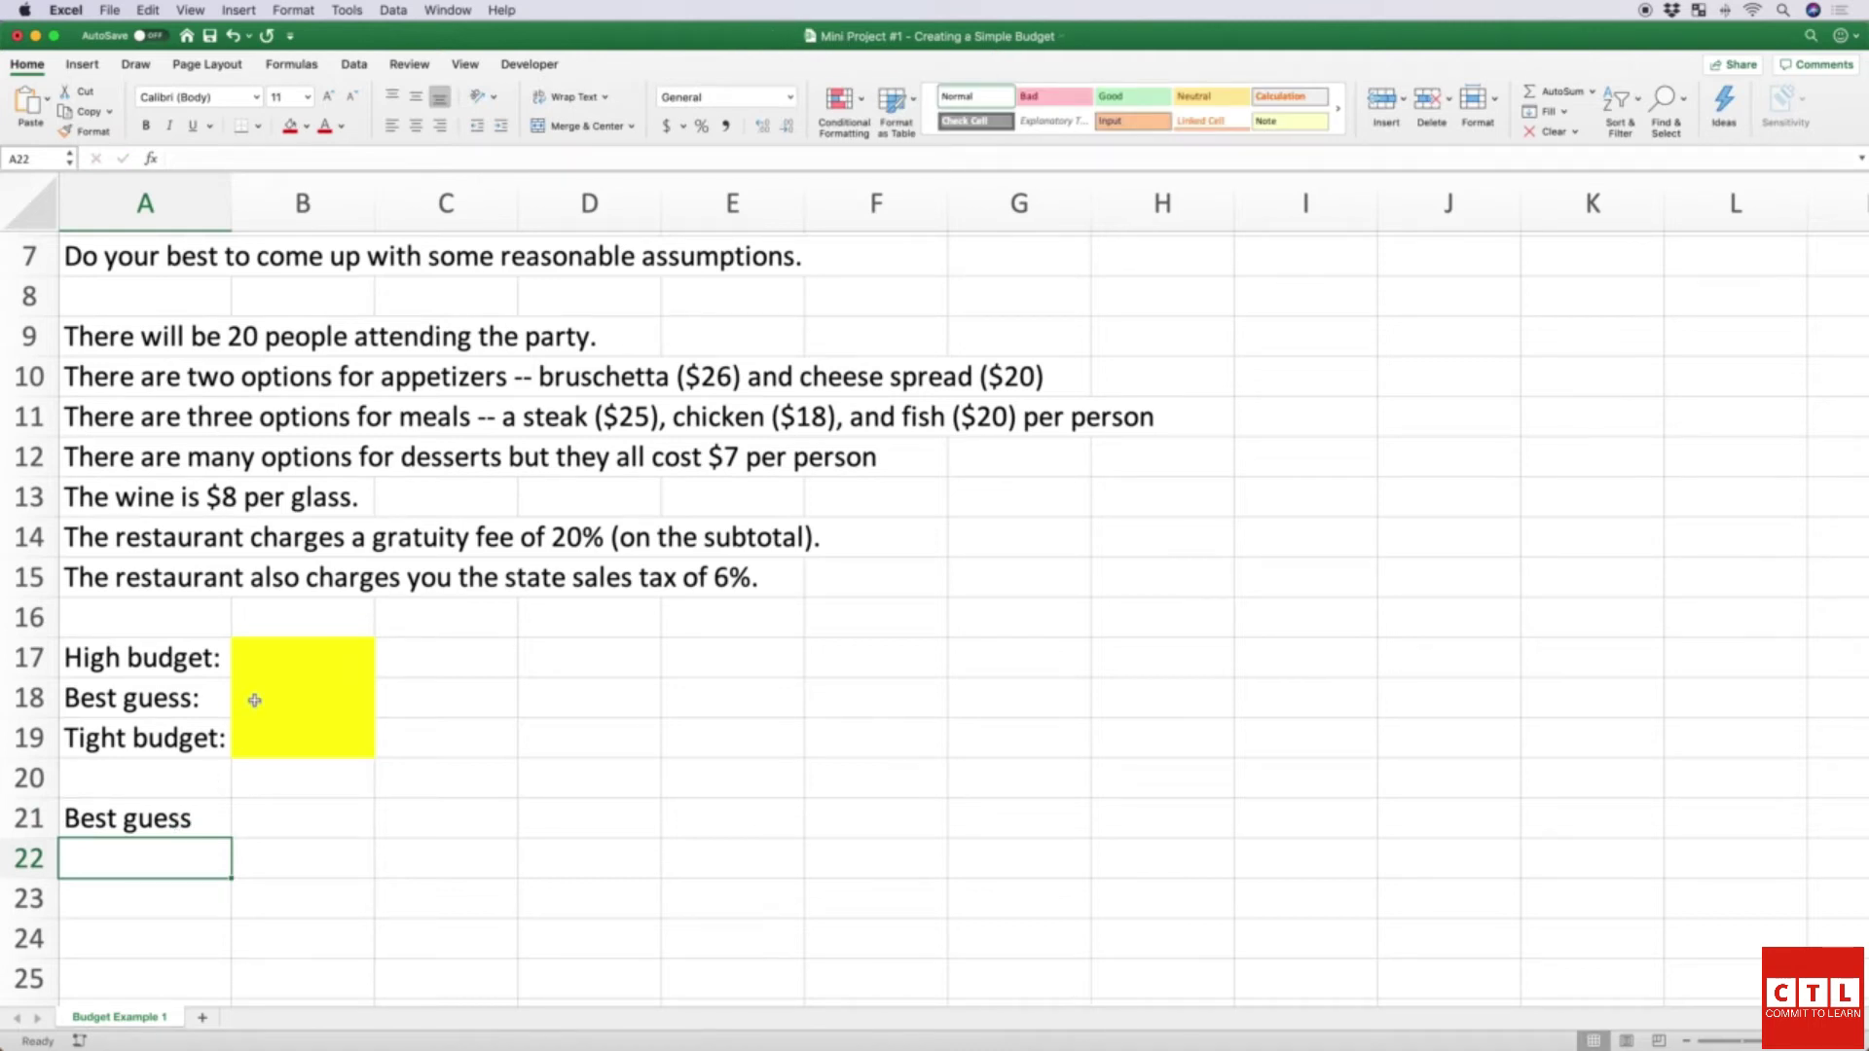
Step: Enter 20 in A23 with the label "people attending the party" beside it in B23
scroll(187, 826, down, 3)
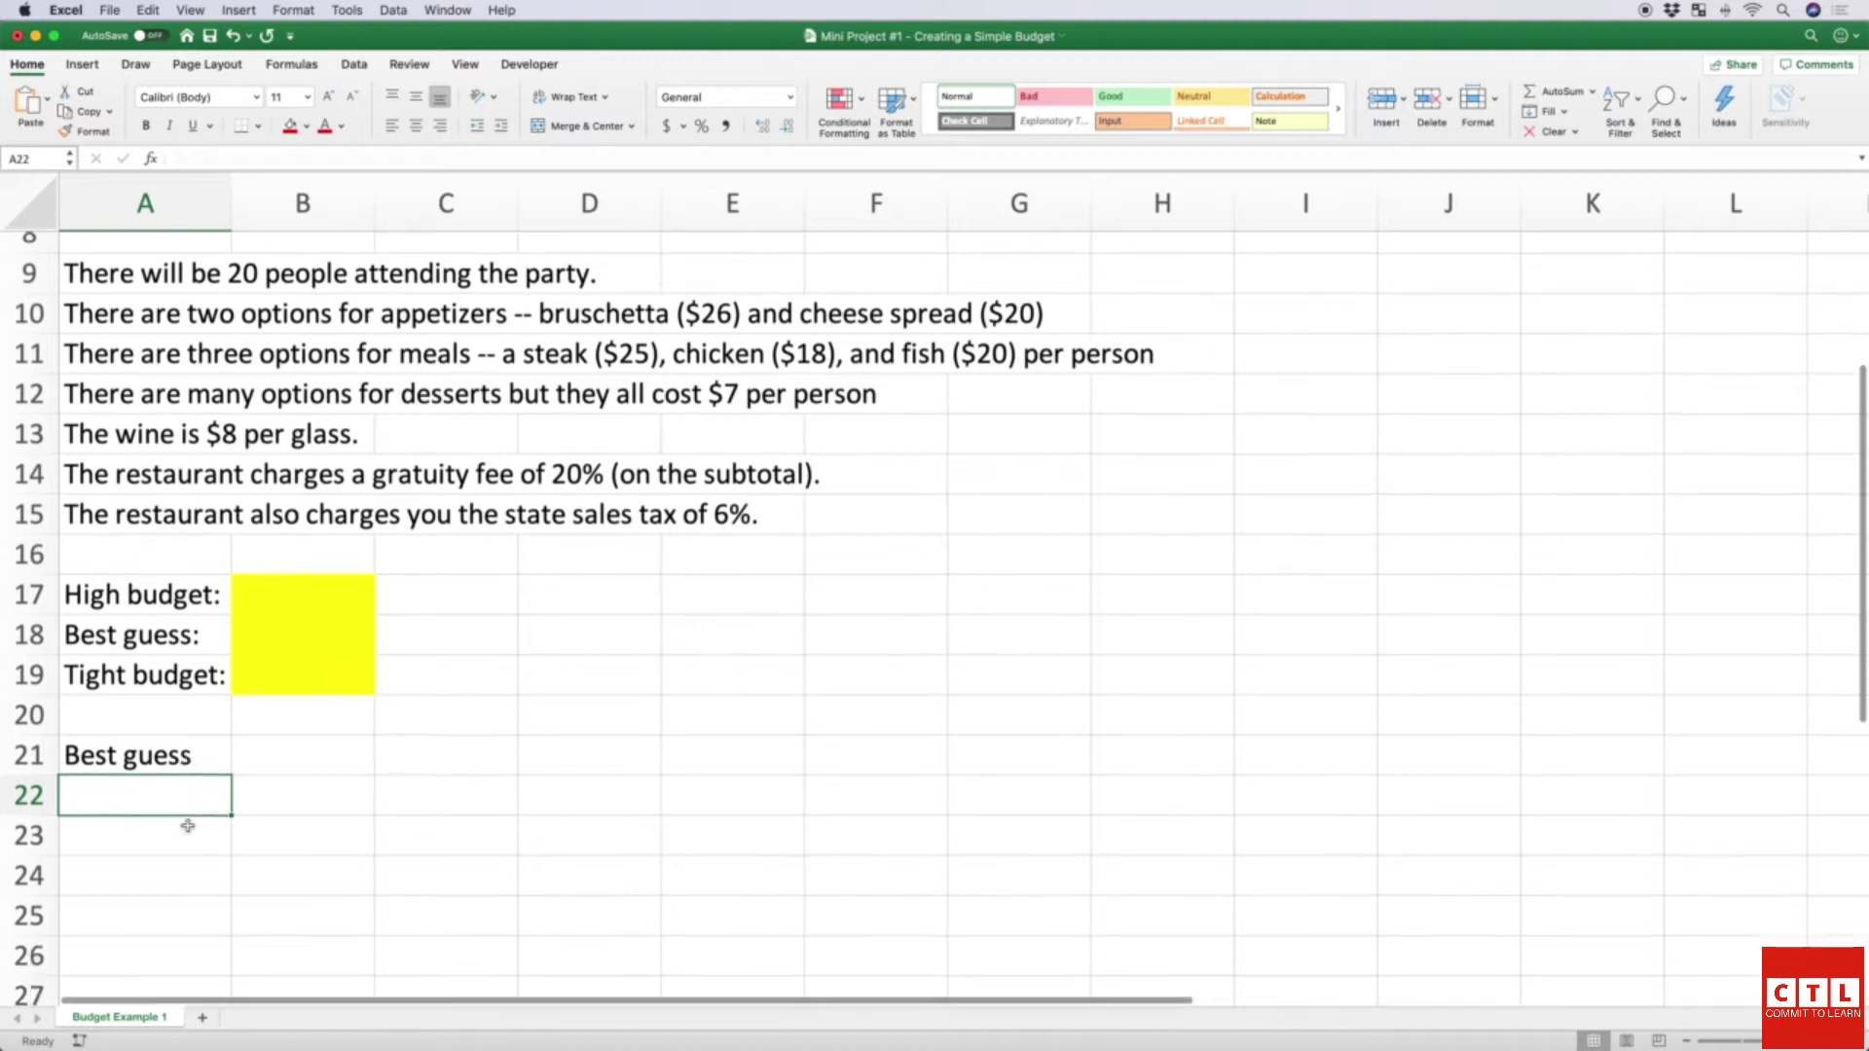
scroll(188, 826, down, 1)
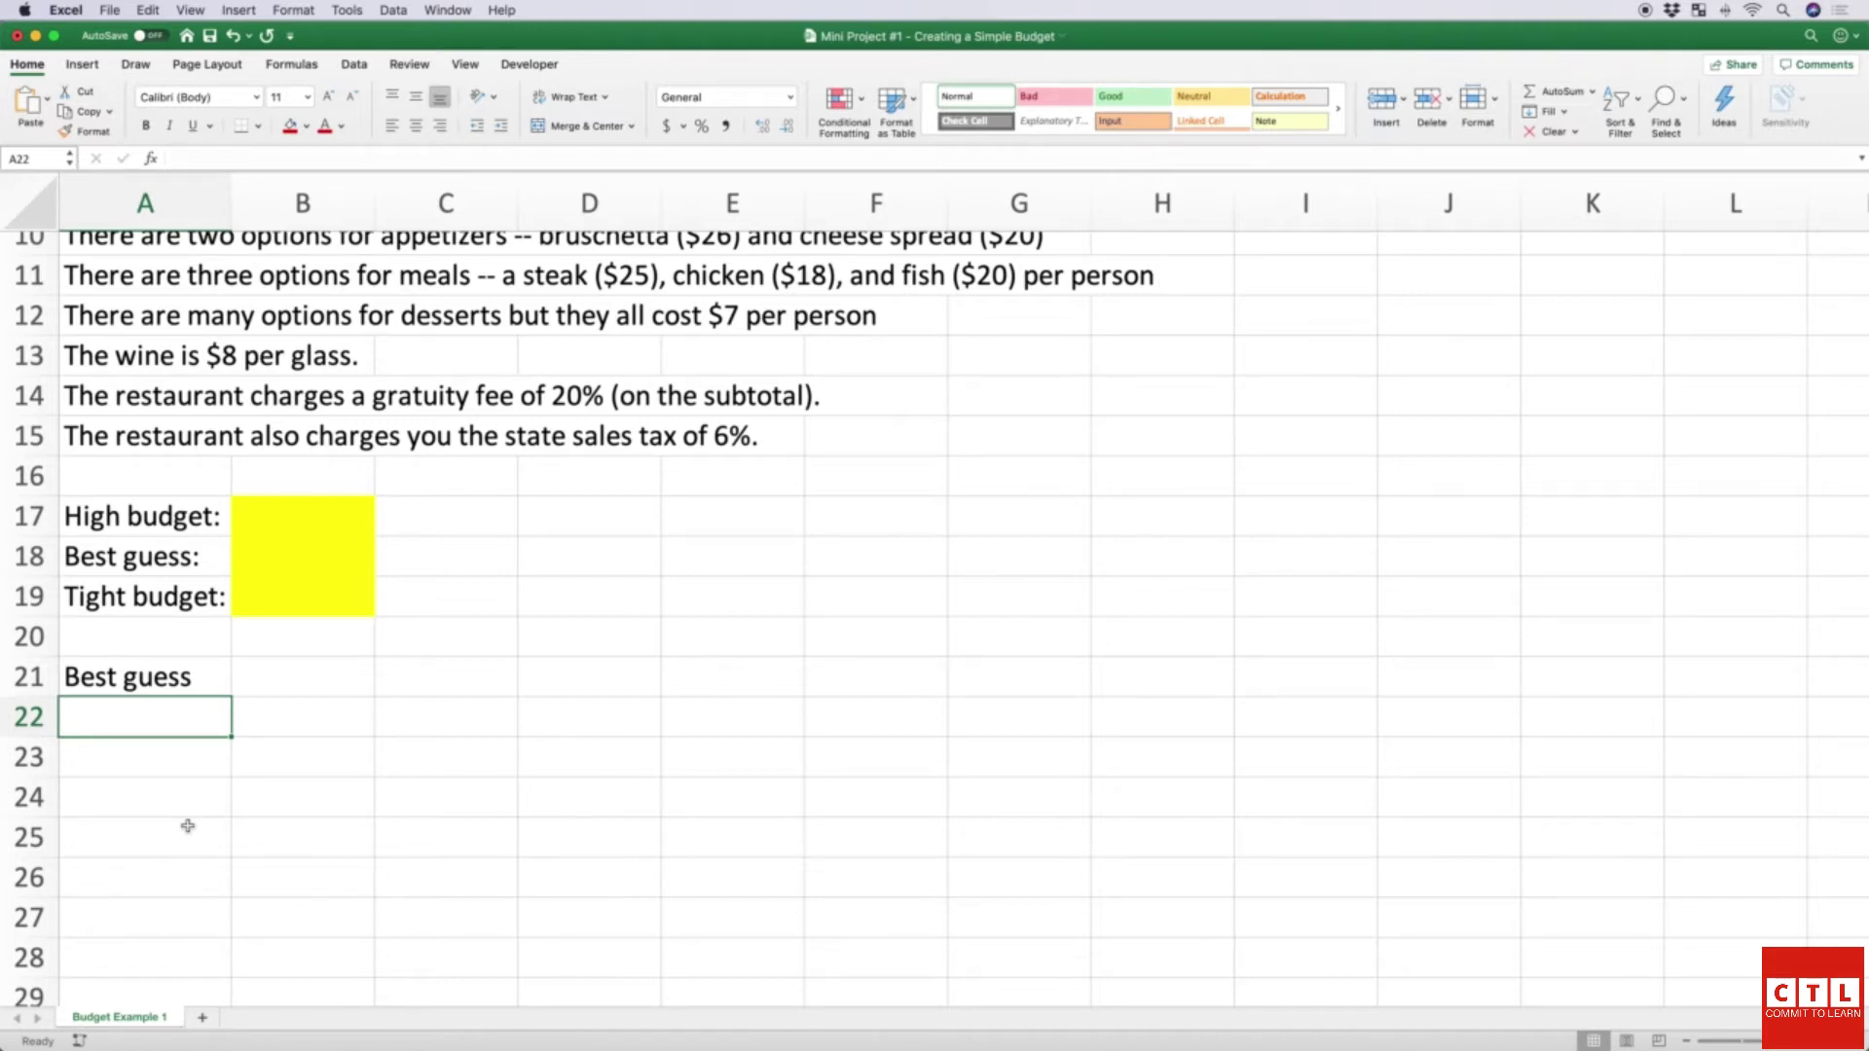
key(Return)
text(20)
key(Tab)
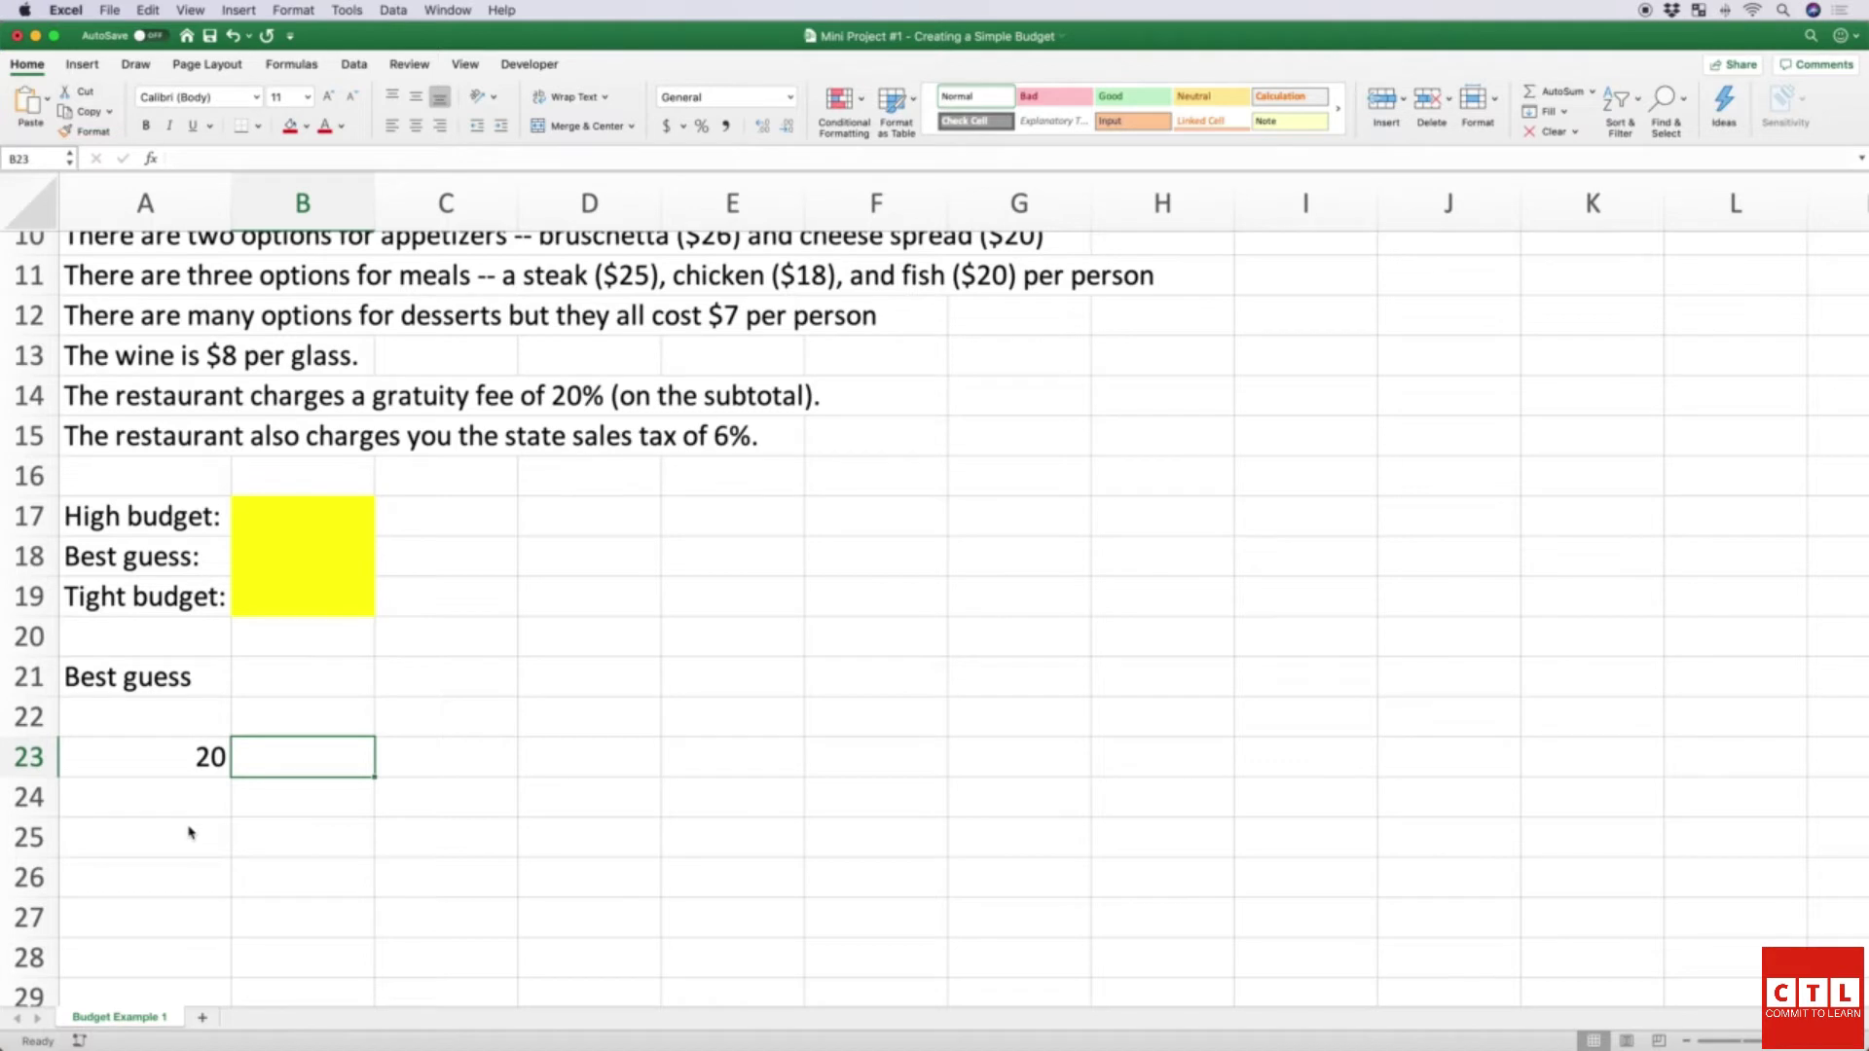
text(people attending the party)
key(Return)
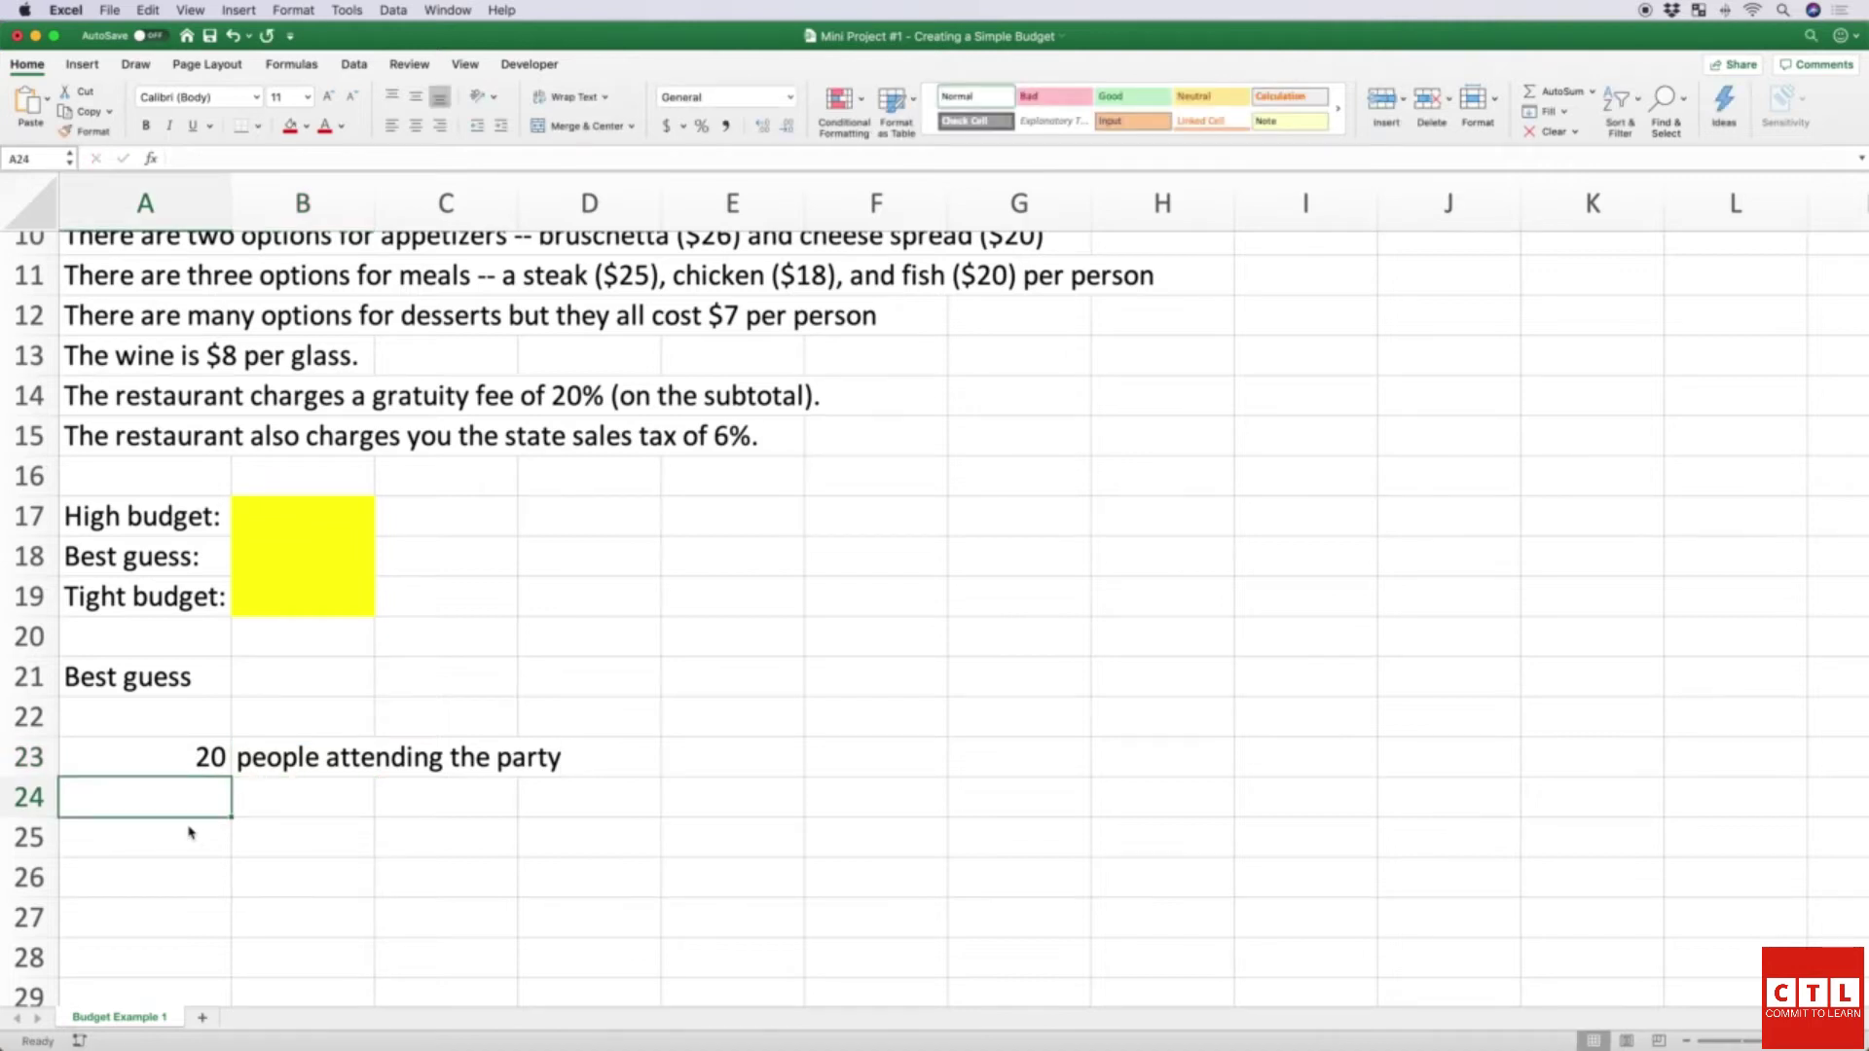
Step: Try 19 and 18 as the attendee count in A23, and set it back to 20
key(Up)
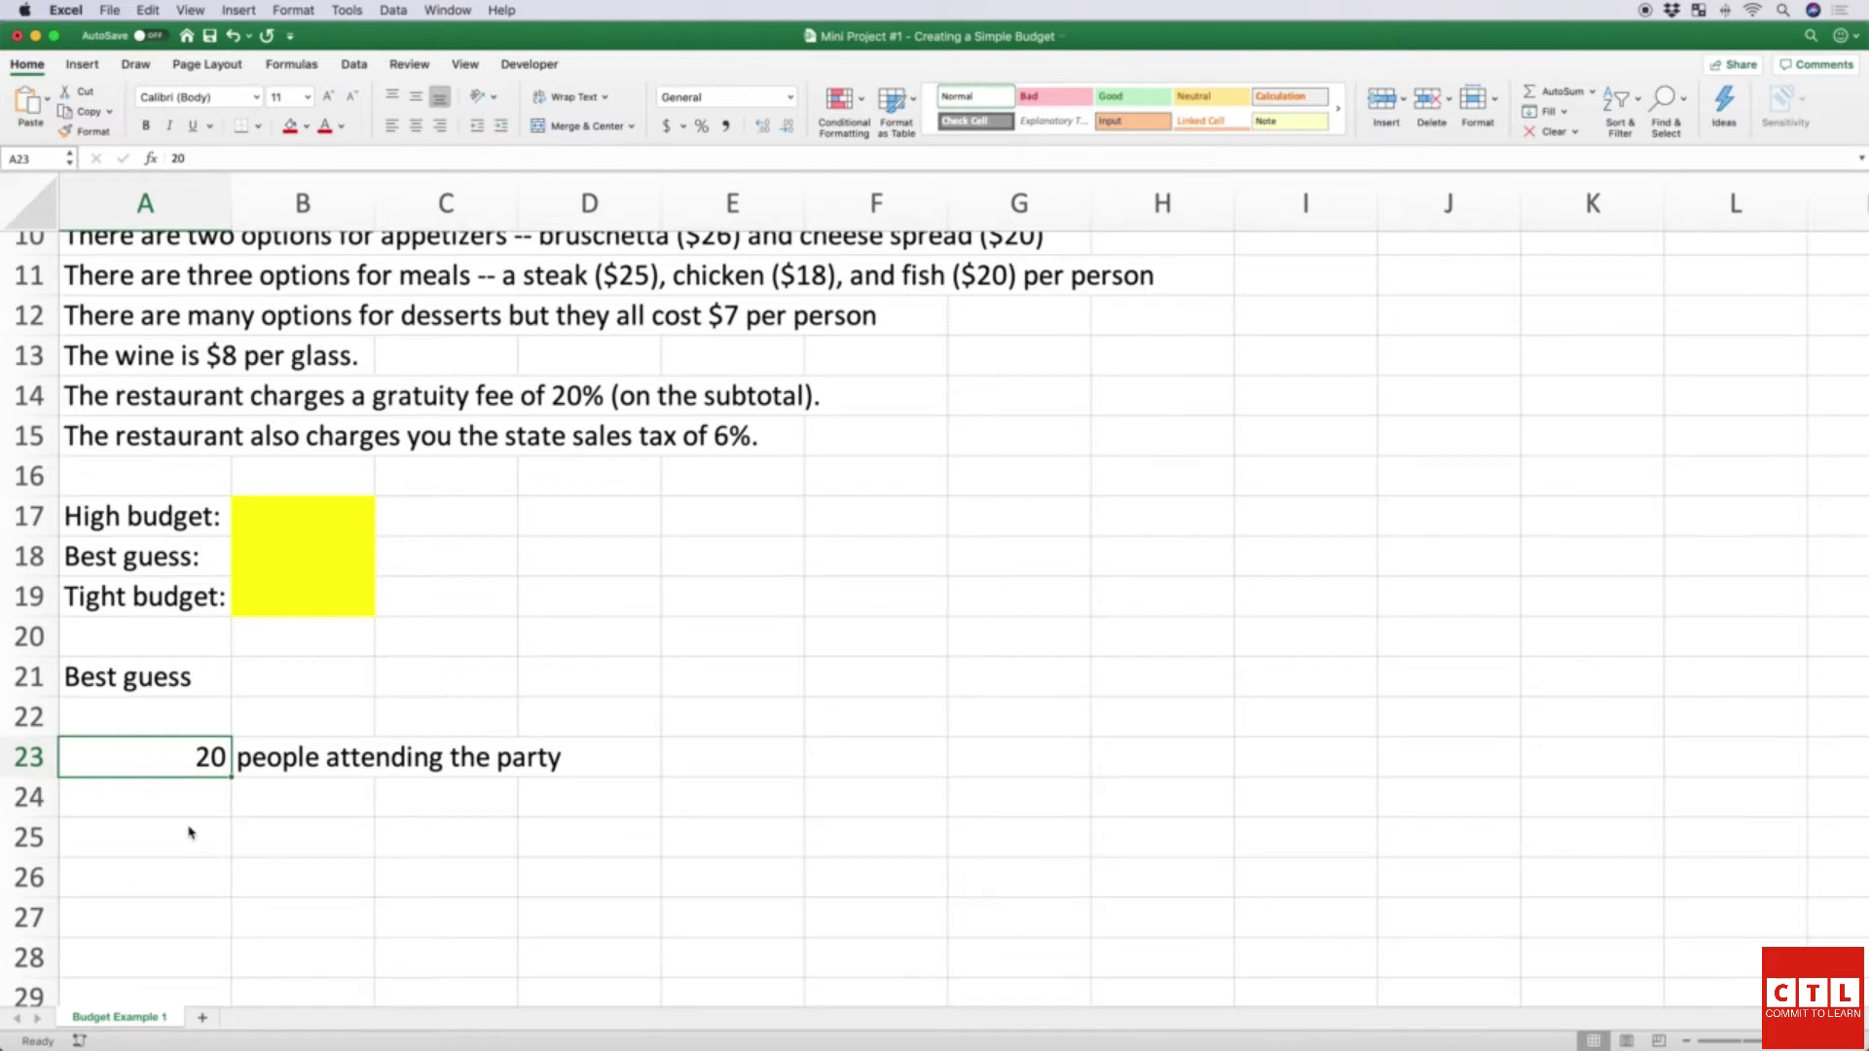
key(Down)
key(Up)
text(19)
key(Return)
key(Up)
text(18)
key(Up)
key(Down)
text(20)
key(Return)
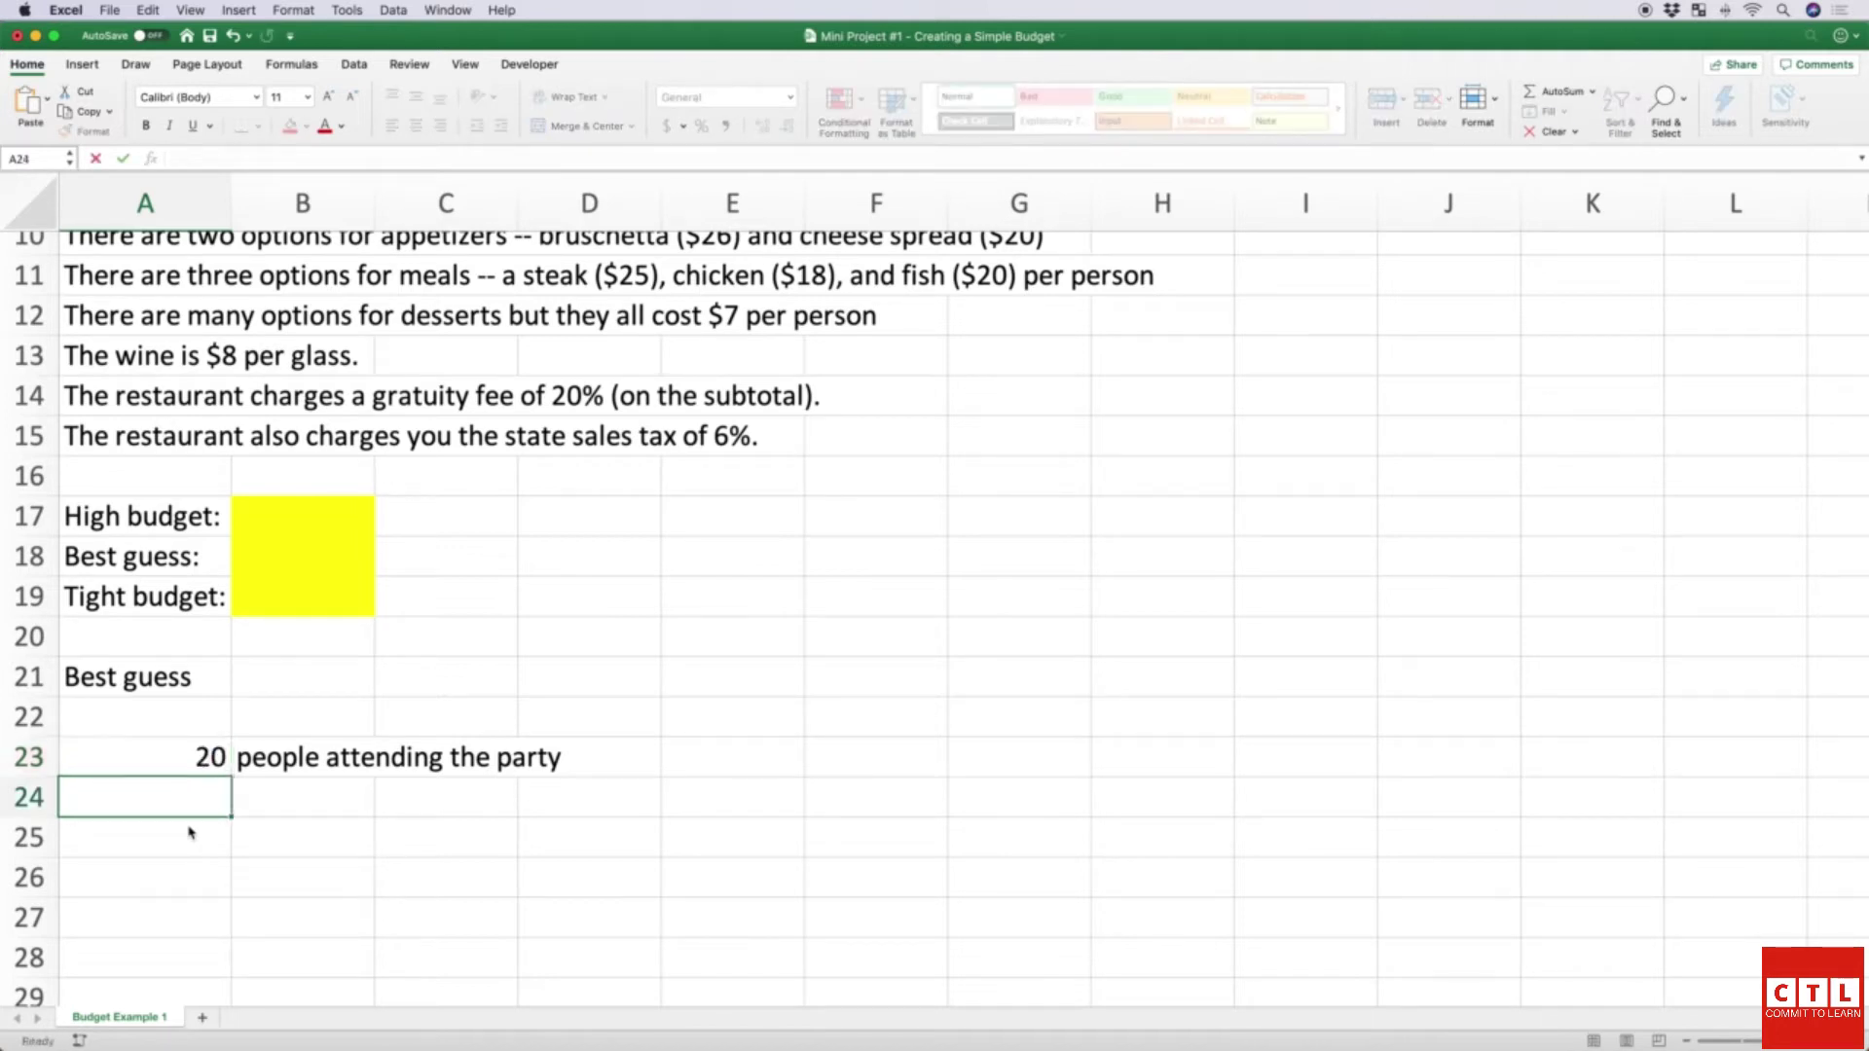
click(190, 832)
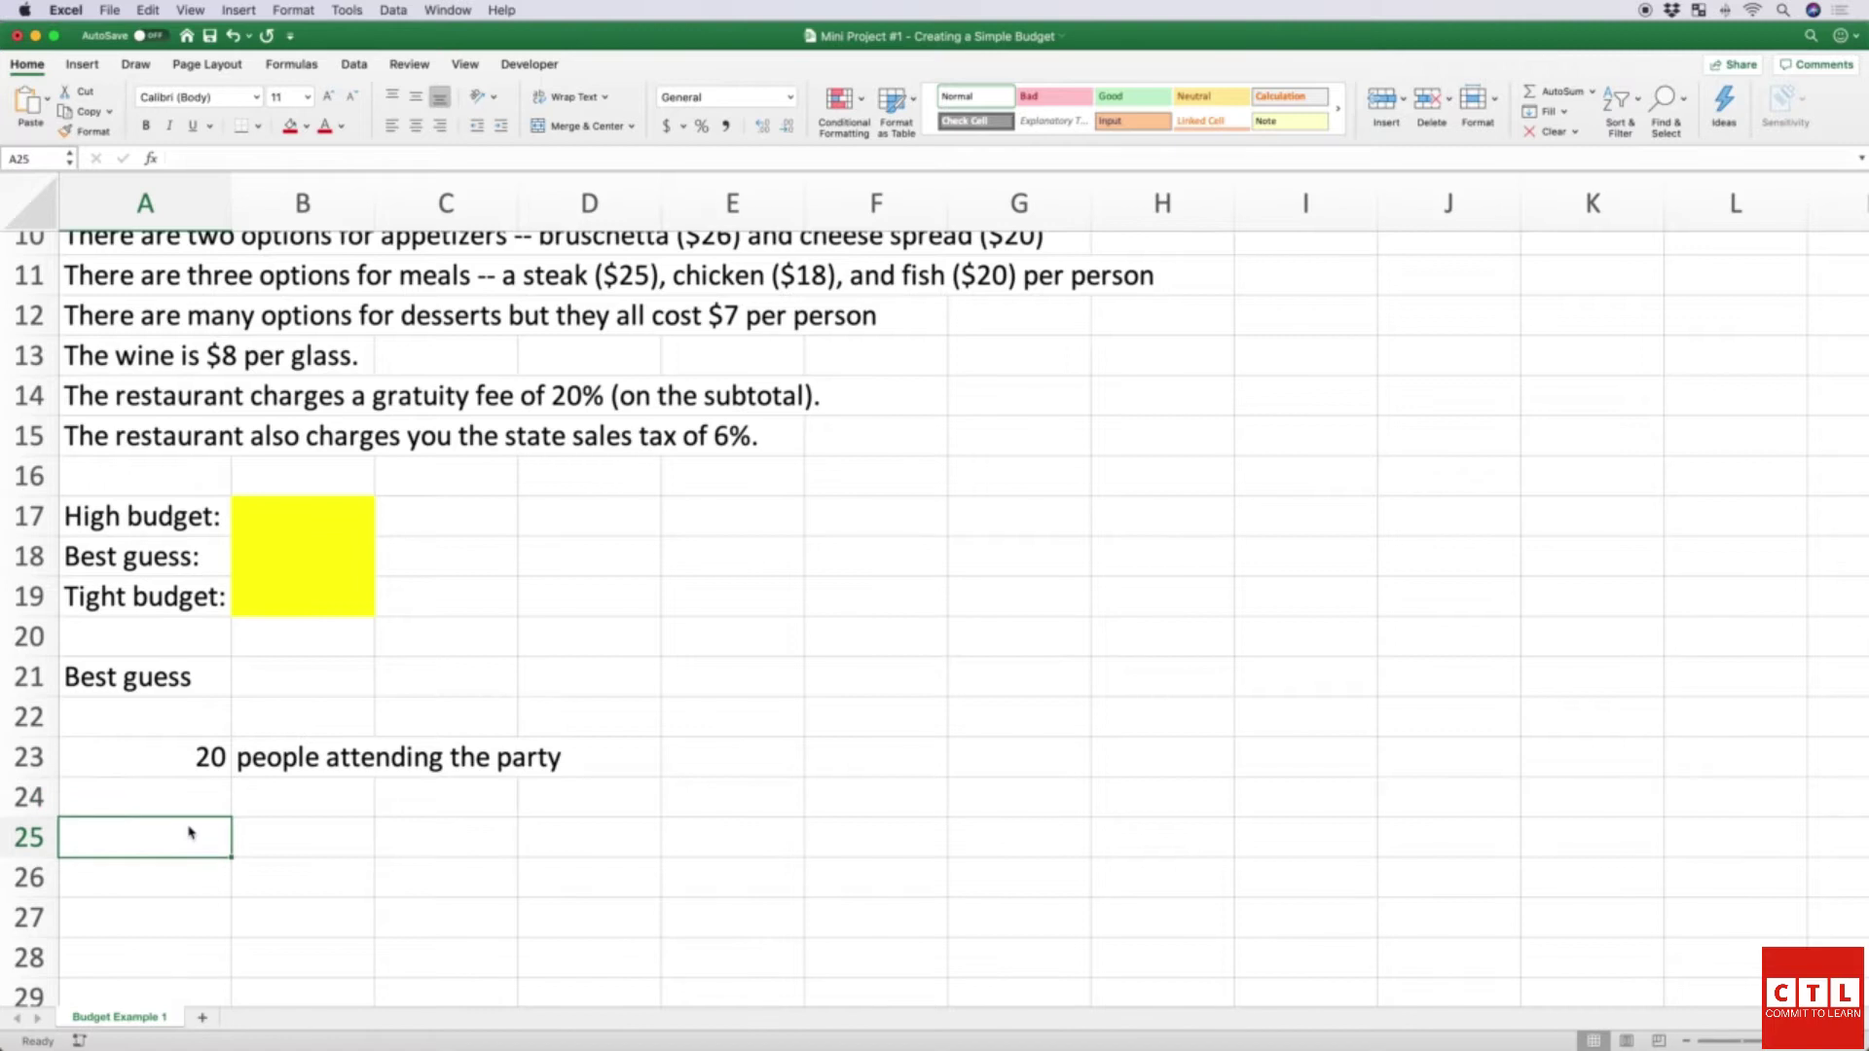
Step: Enter the labels "Appetizer 1 (bruschetta)" in A25 and "Appetizer 2 (cheese)" in A26
scroll(202, 771, up, 3)
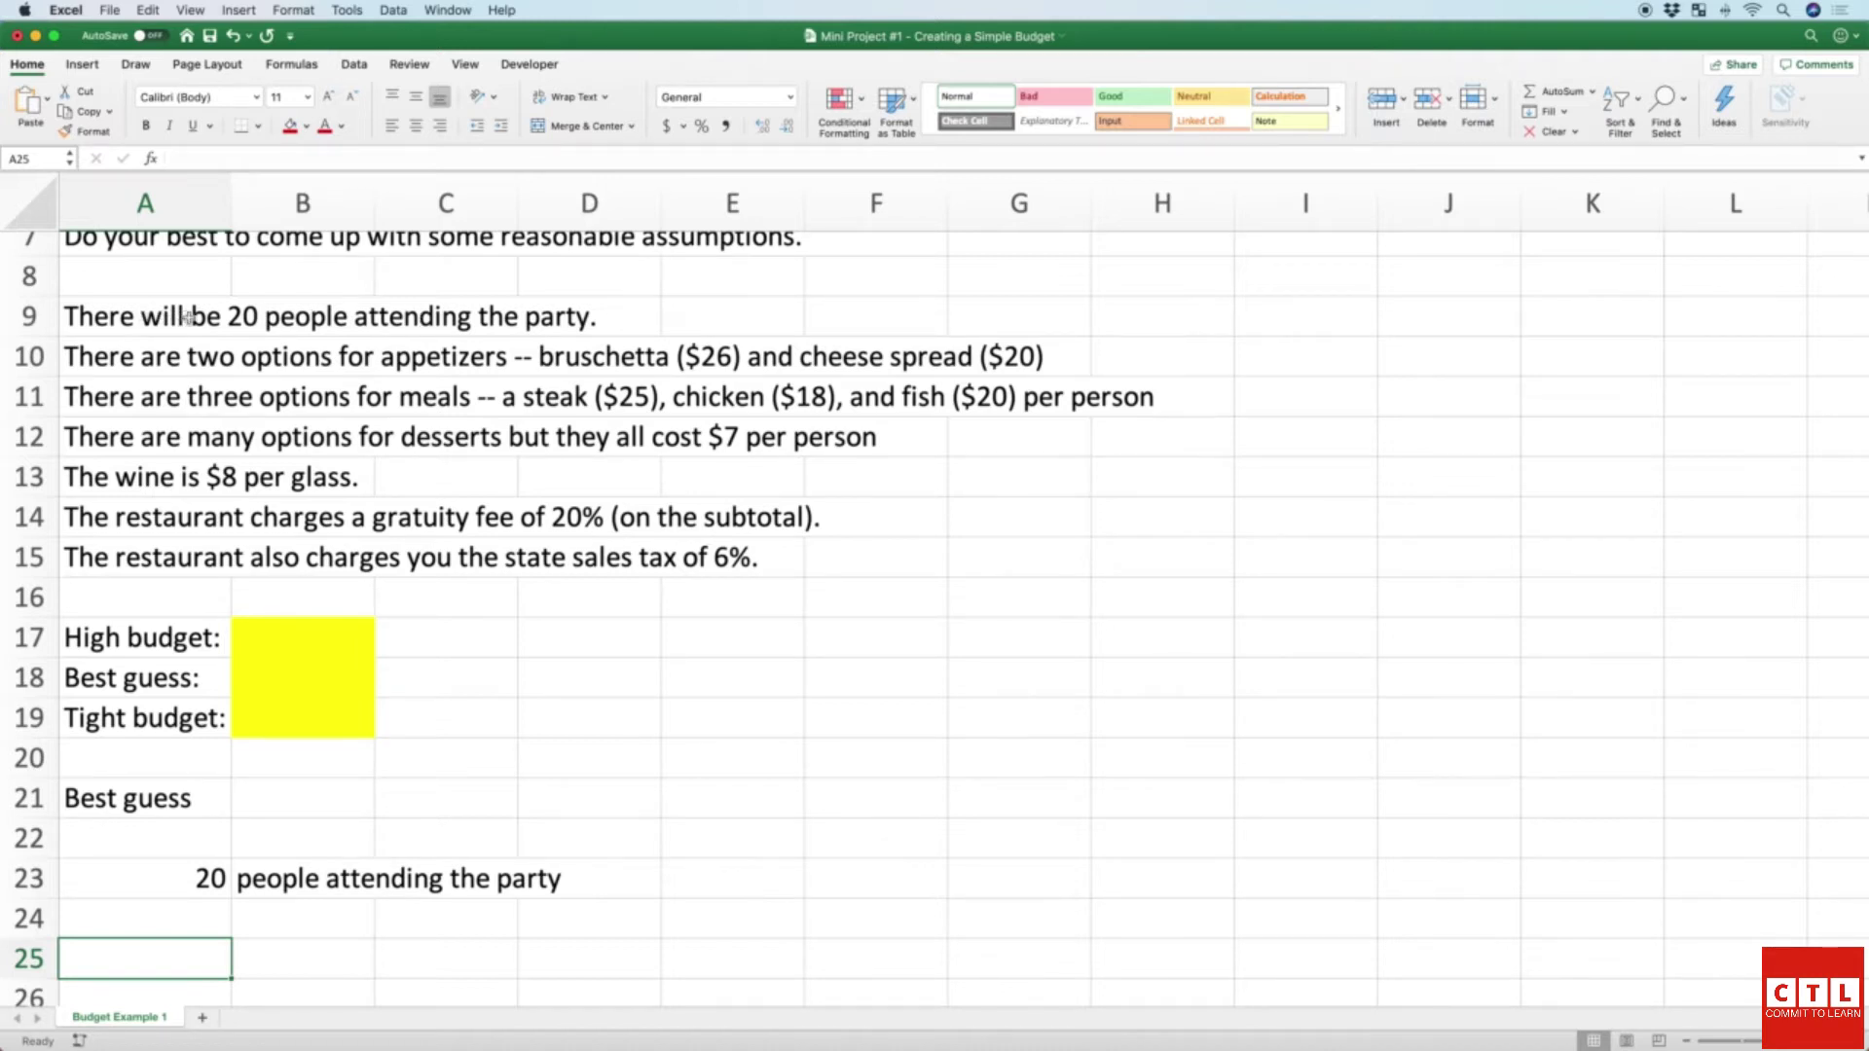
scroll(188, 316, down, 1)
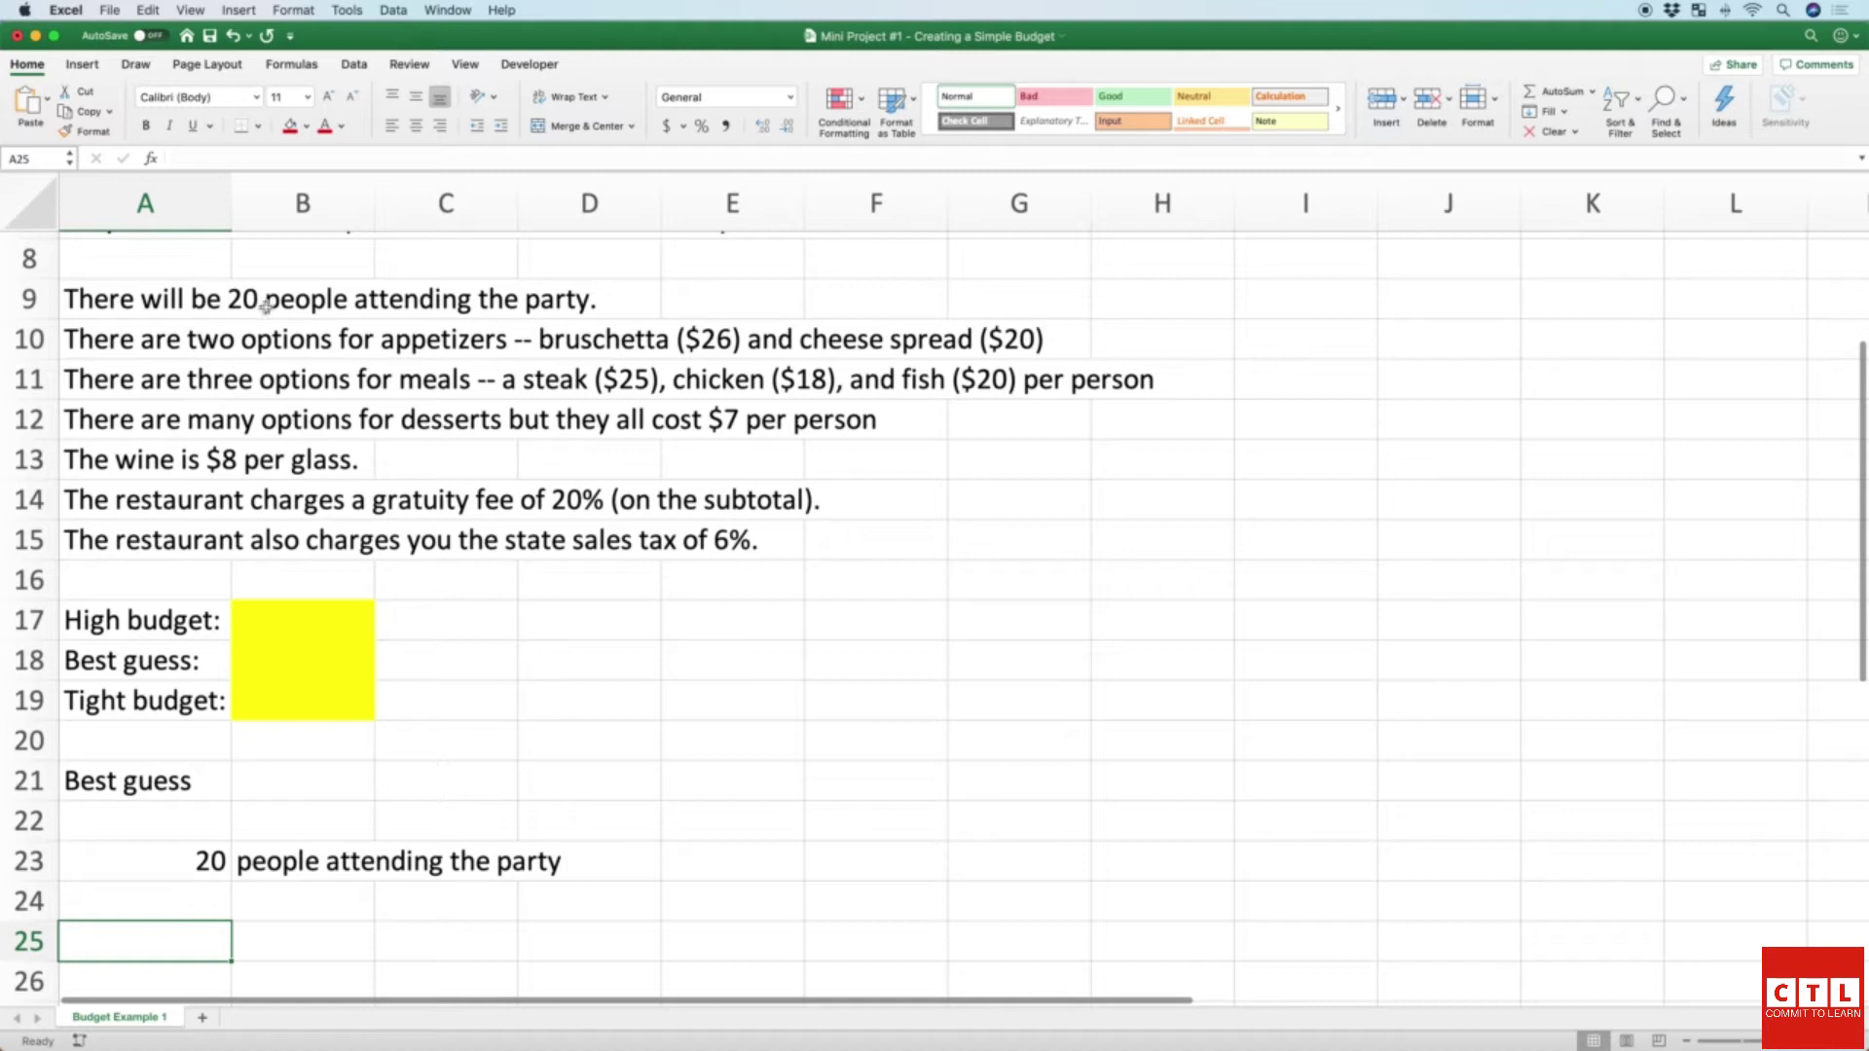
click(273, 863)
click(183, 863)
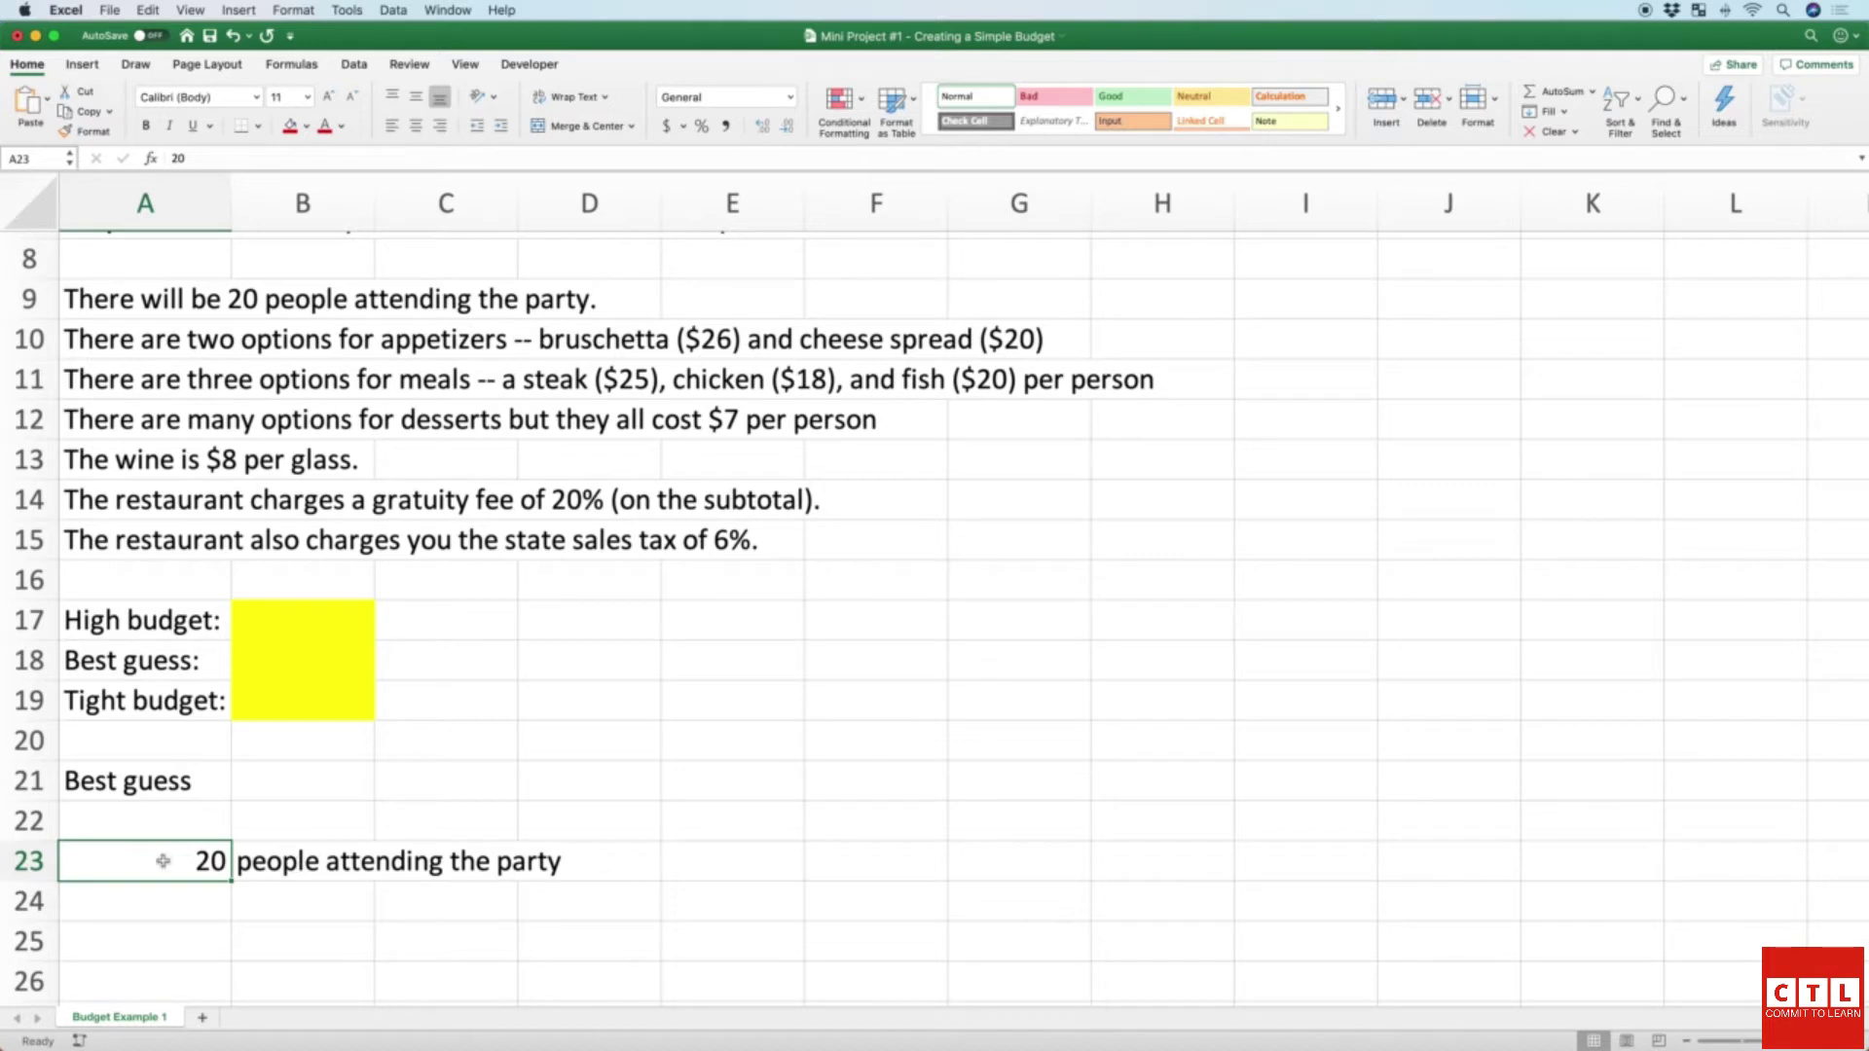
scroll(273, 871, down, 1)
scroll(202, 920, down, 1)
click(202, 920)
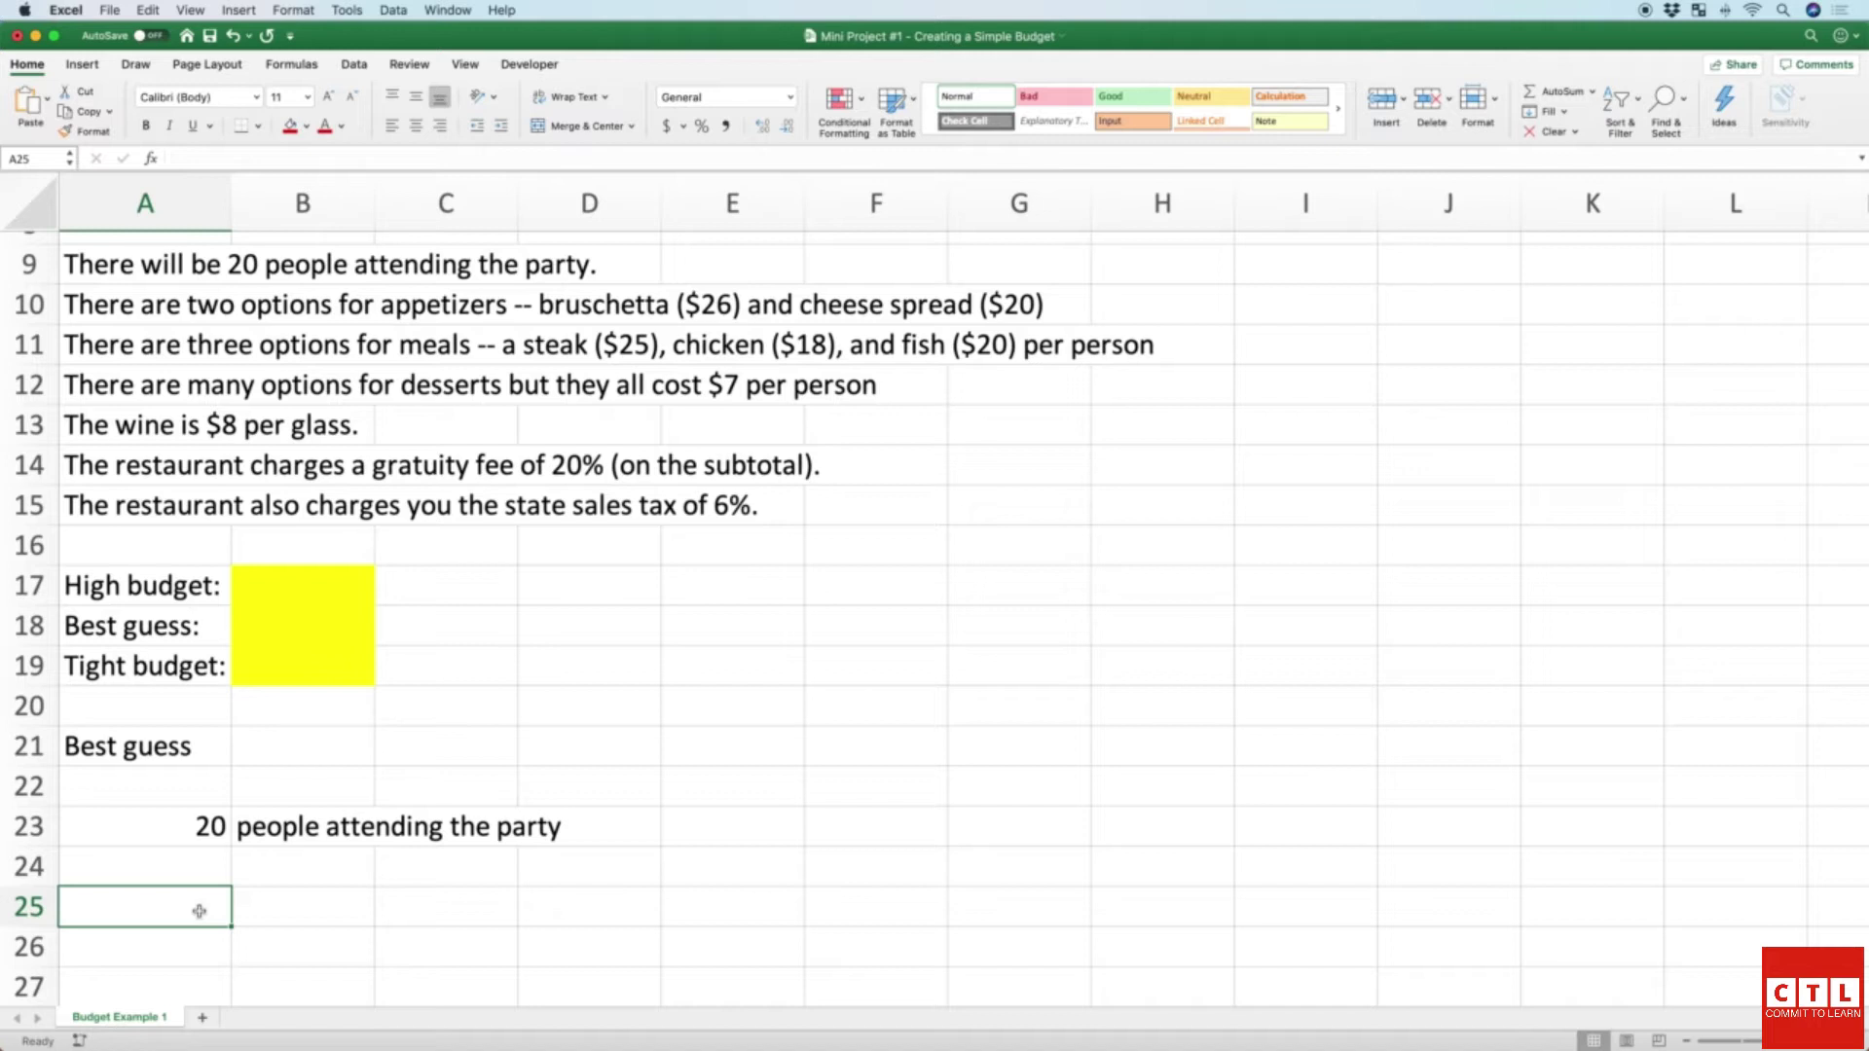
text(App)
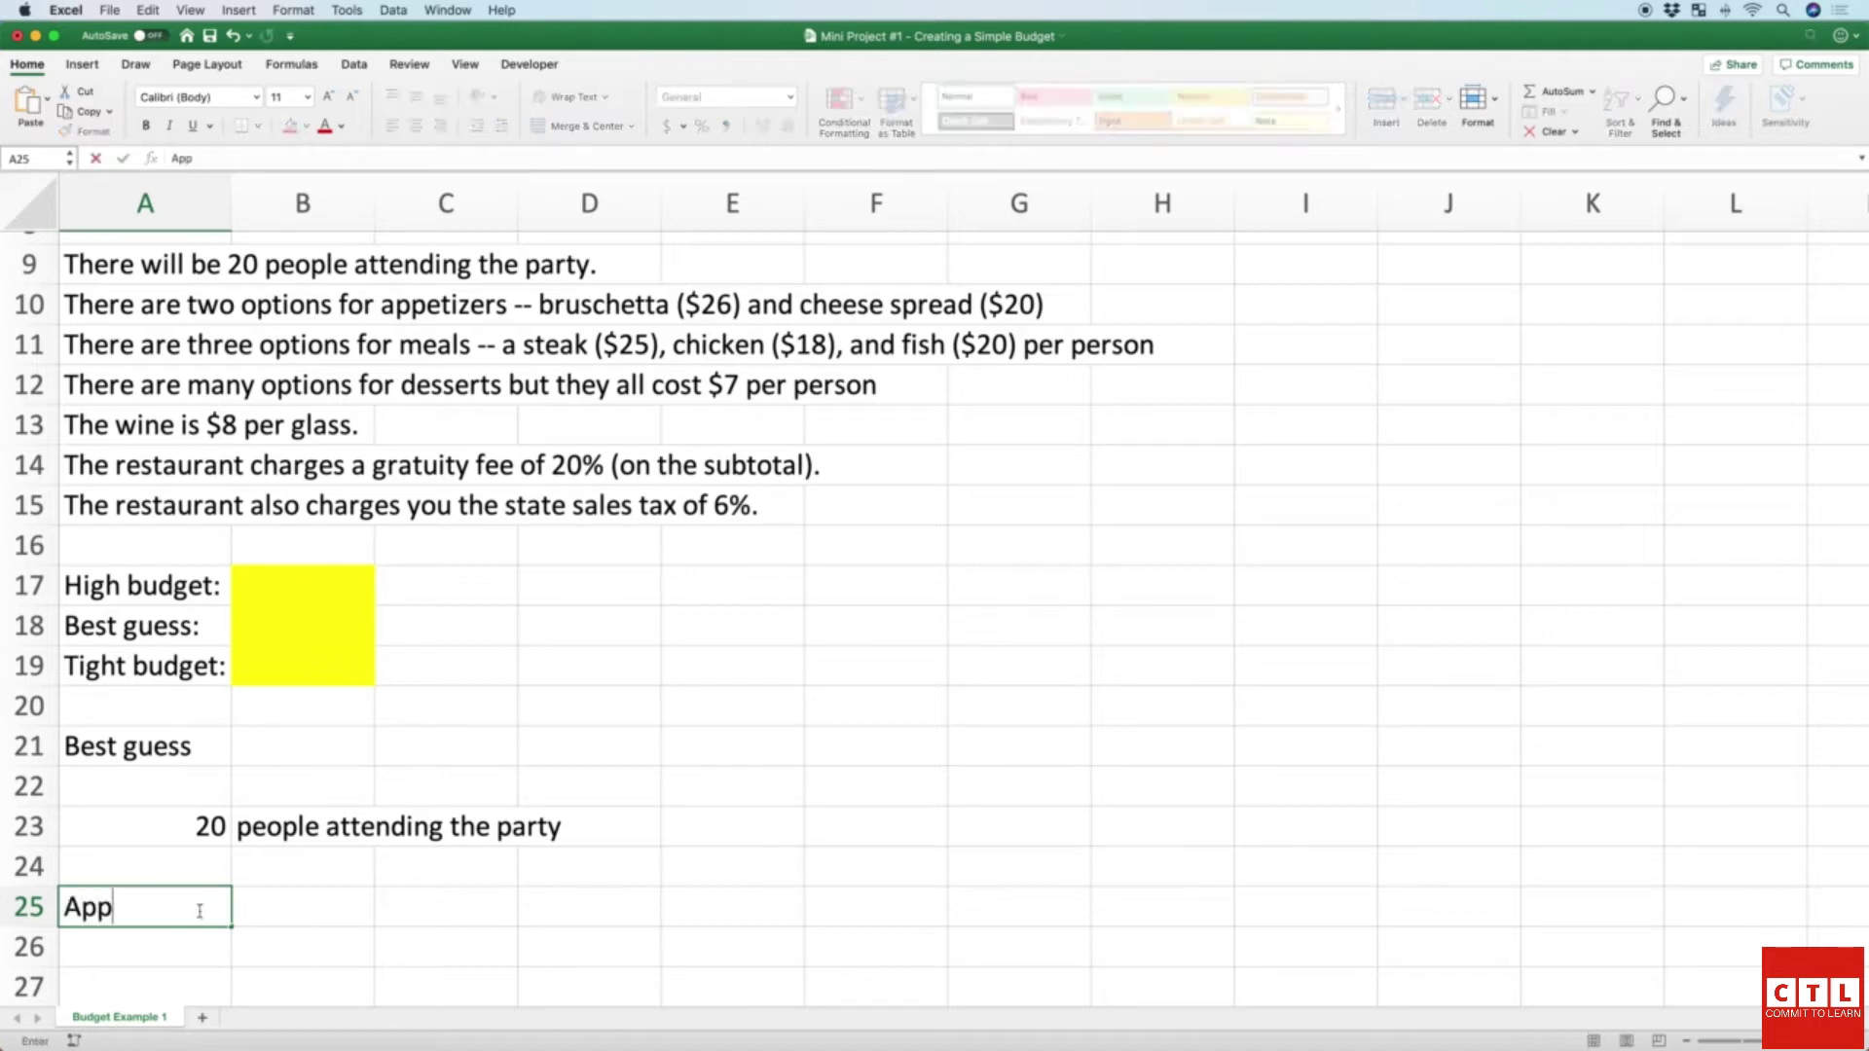
text(etizer 1)
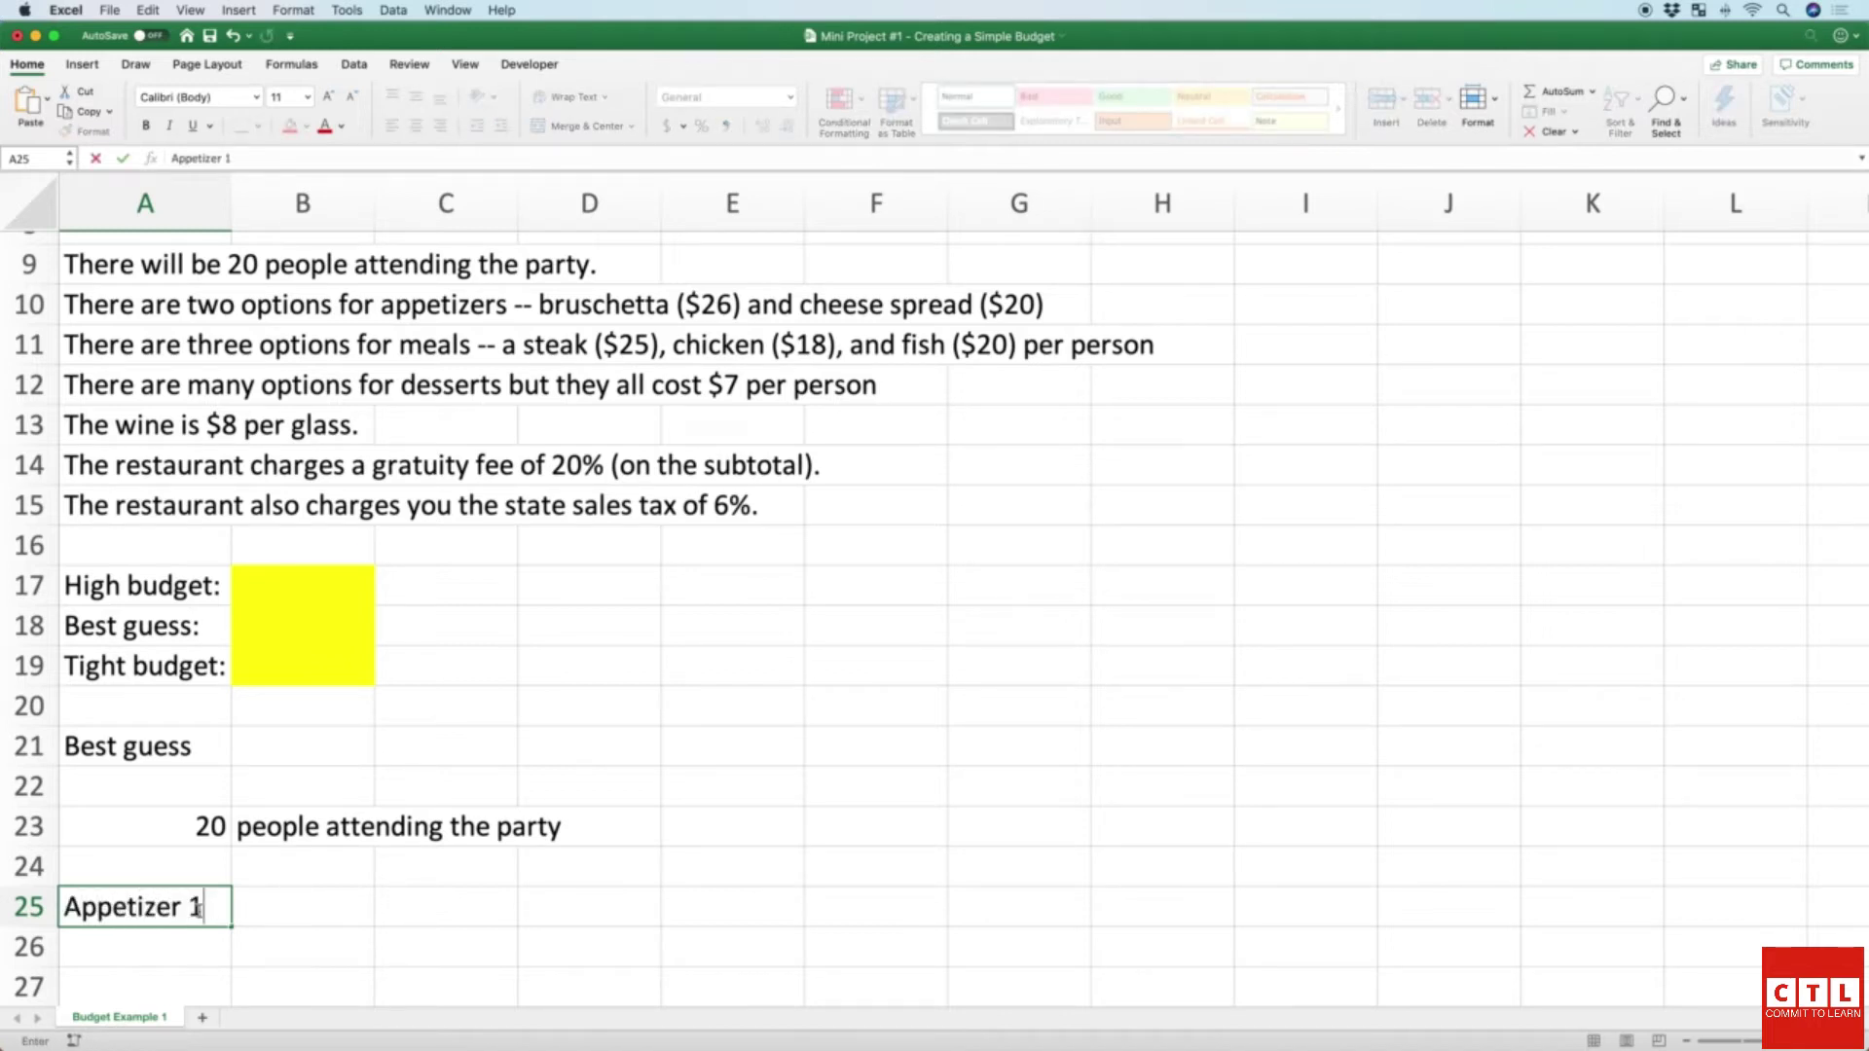
text( (bruschetta))
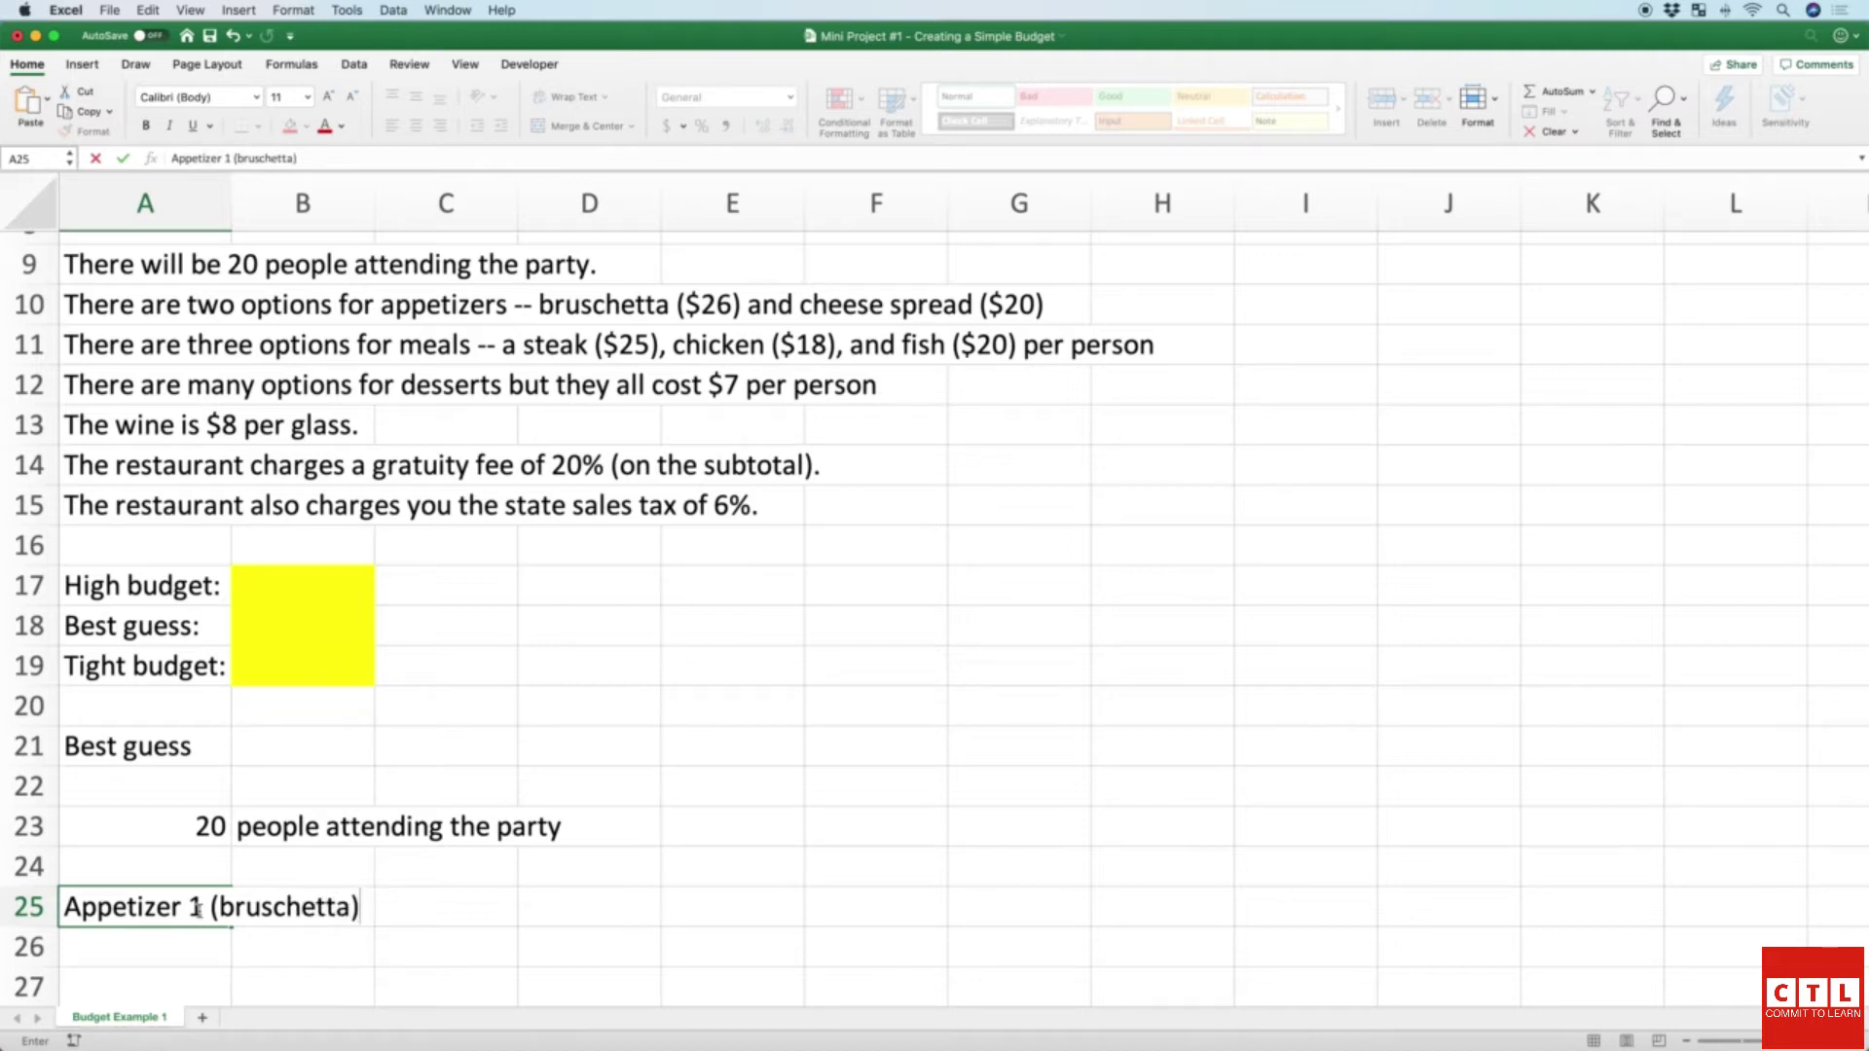
key(Return)
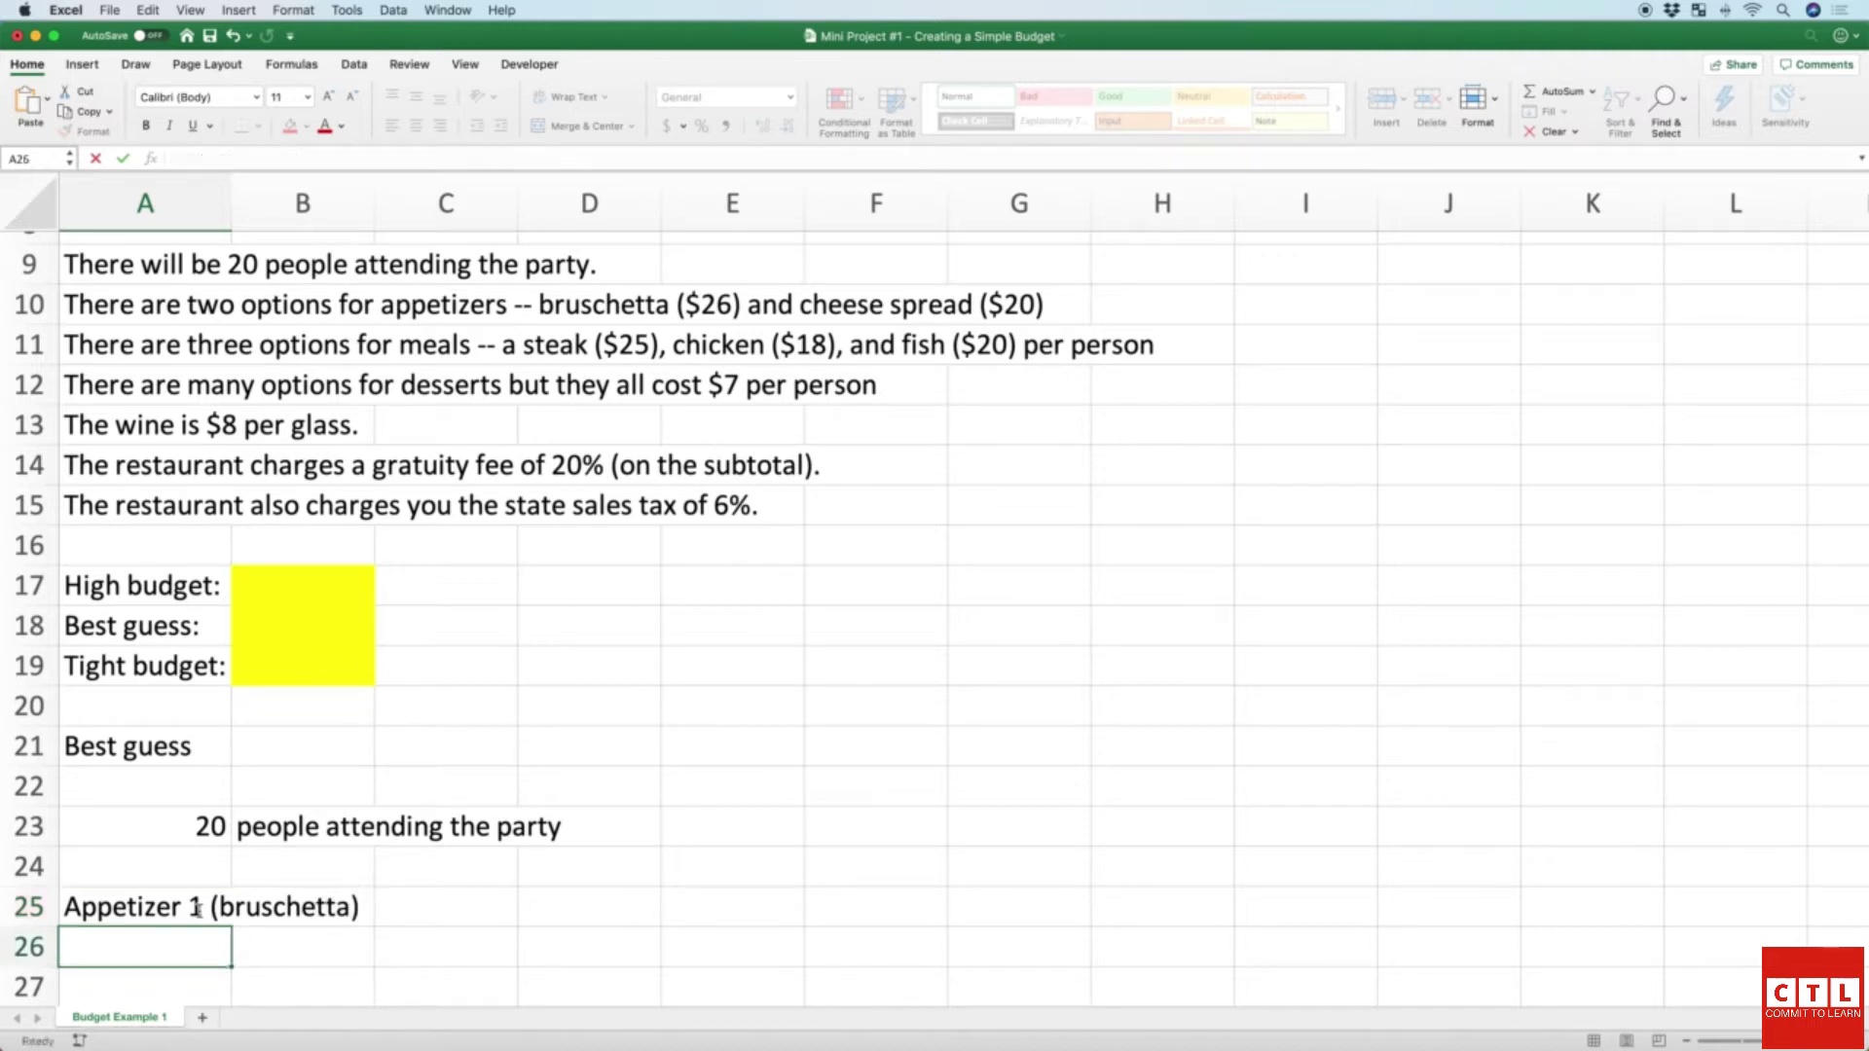
text(Appetei)
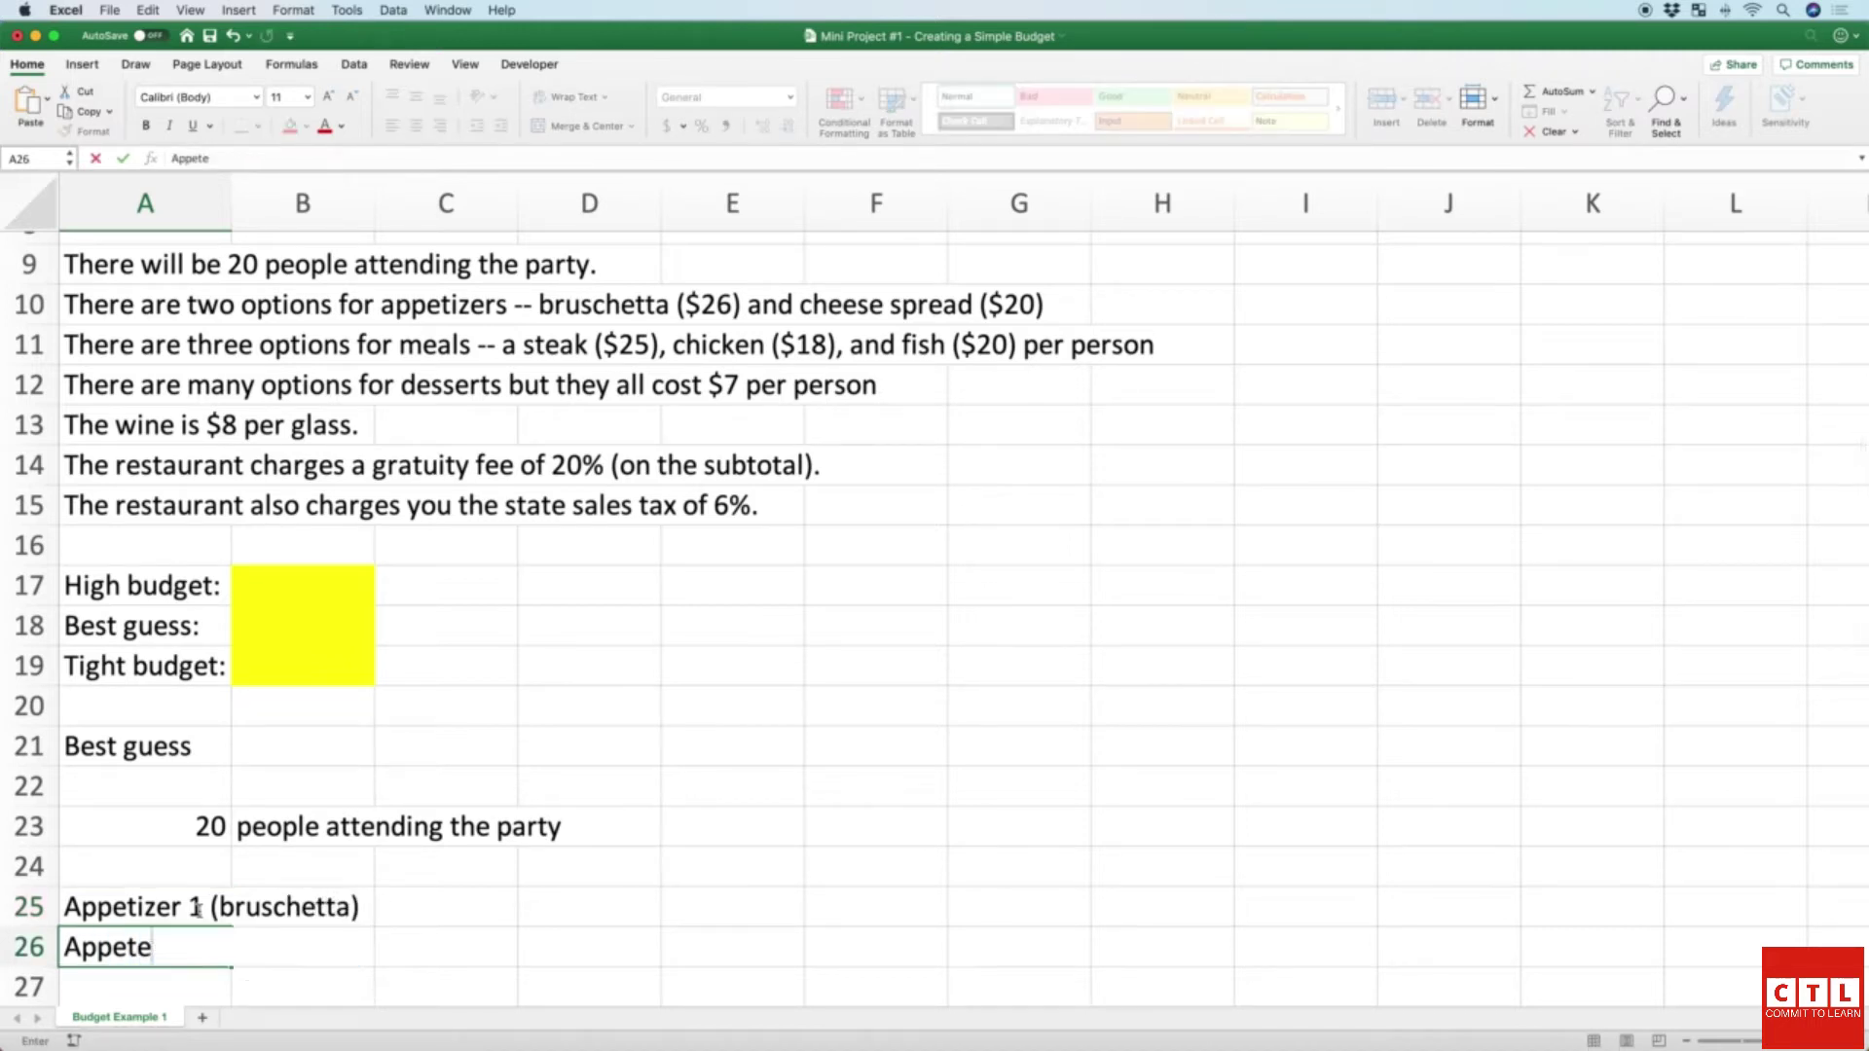
key(BackSpace)
key(BackSpace)
text(izer 2 (cheese))
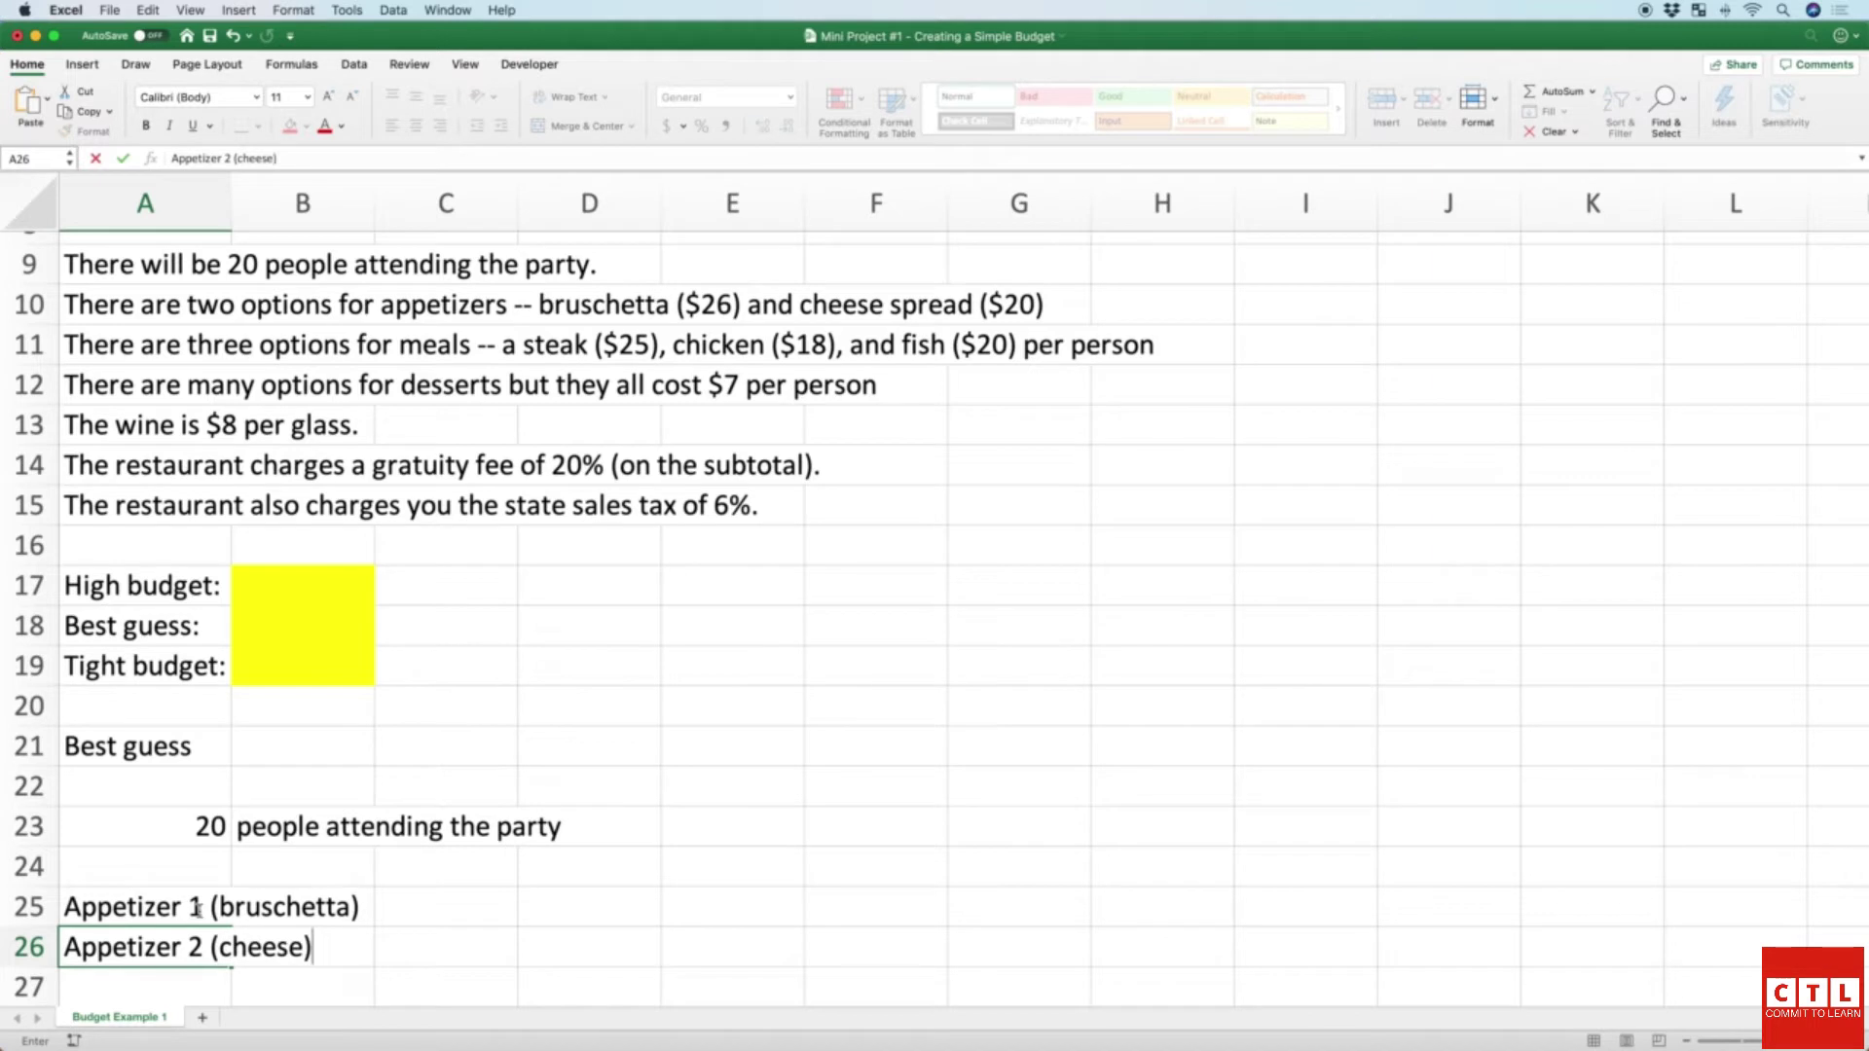
key(Return)
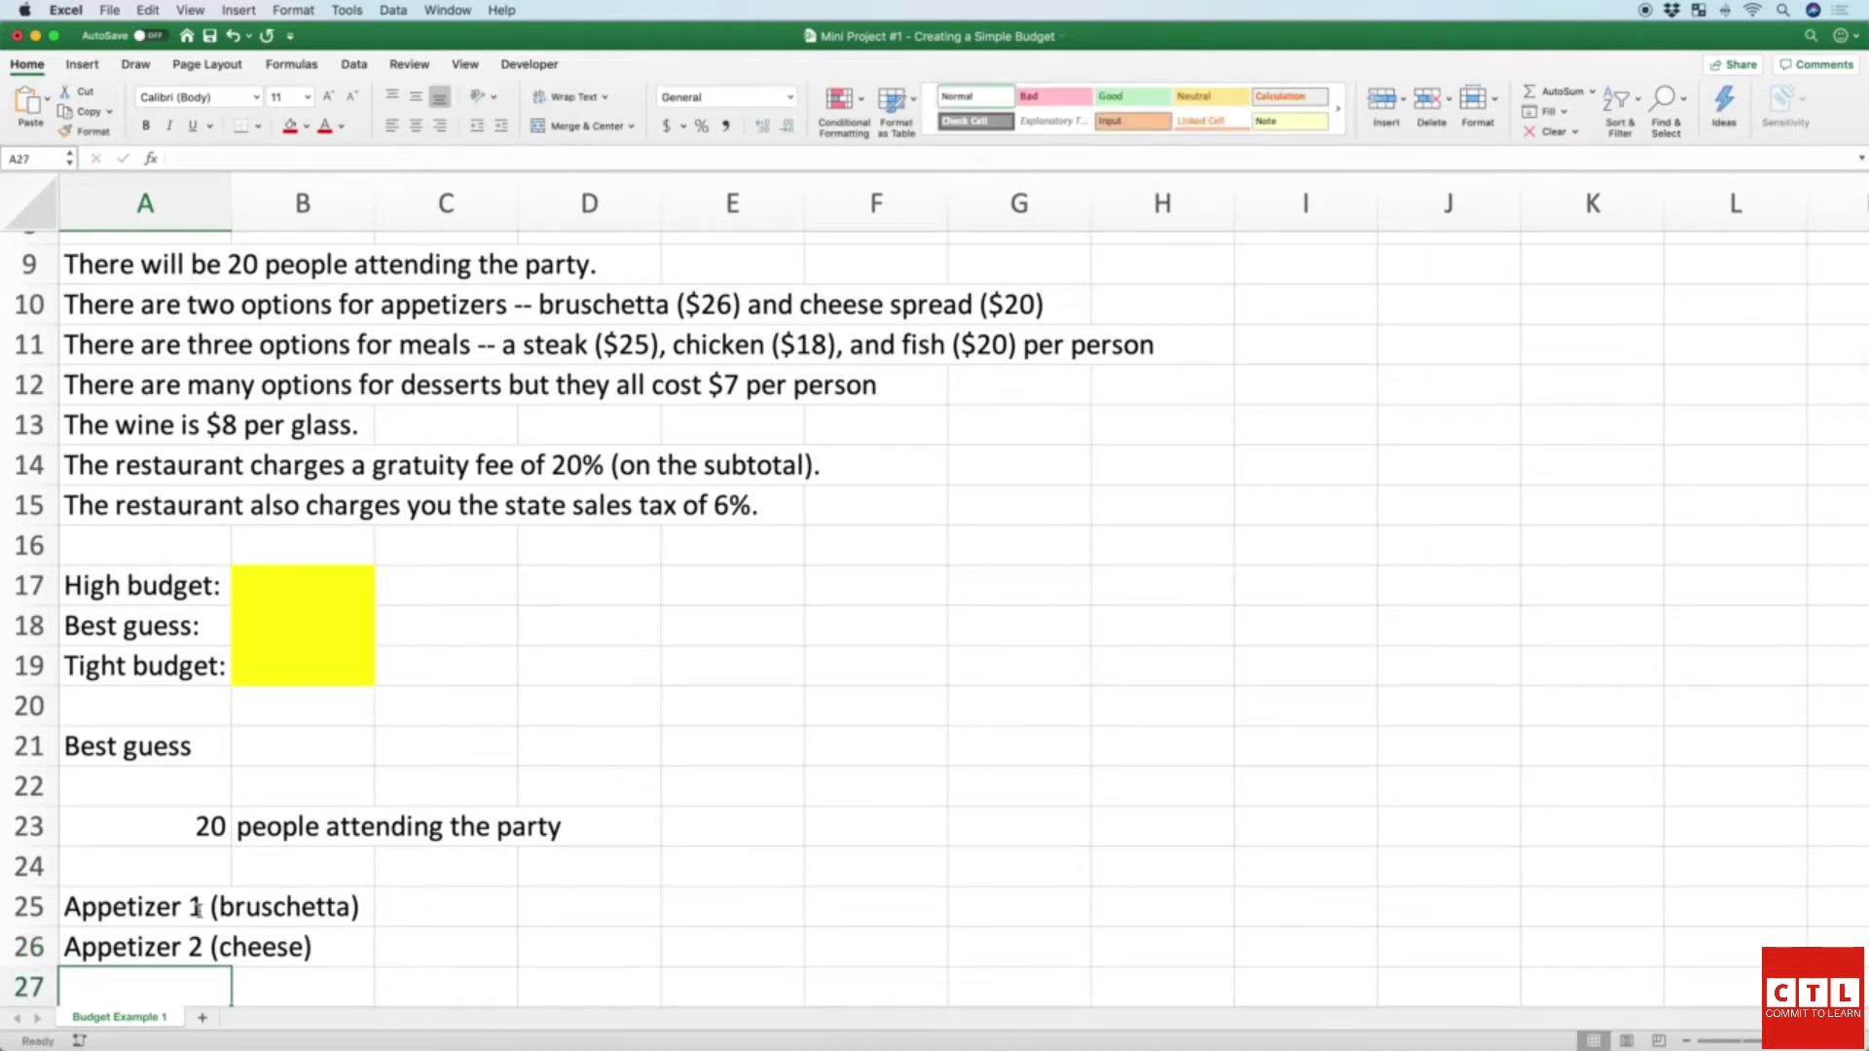
Step: Add the meal labels Steak, Chicken and Fish in A27 to A29 below the appetizers
text(Steak)
key(Return)
text(Chir)
key(BackSpace)
text(cken)
key(Return)
text(F)
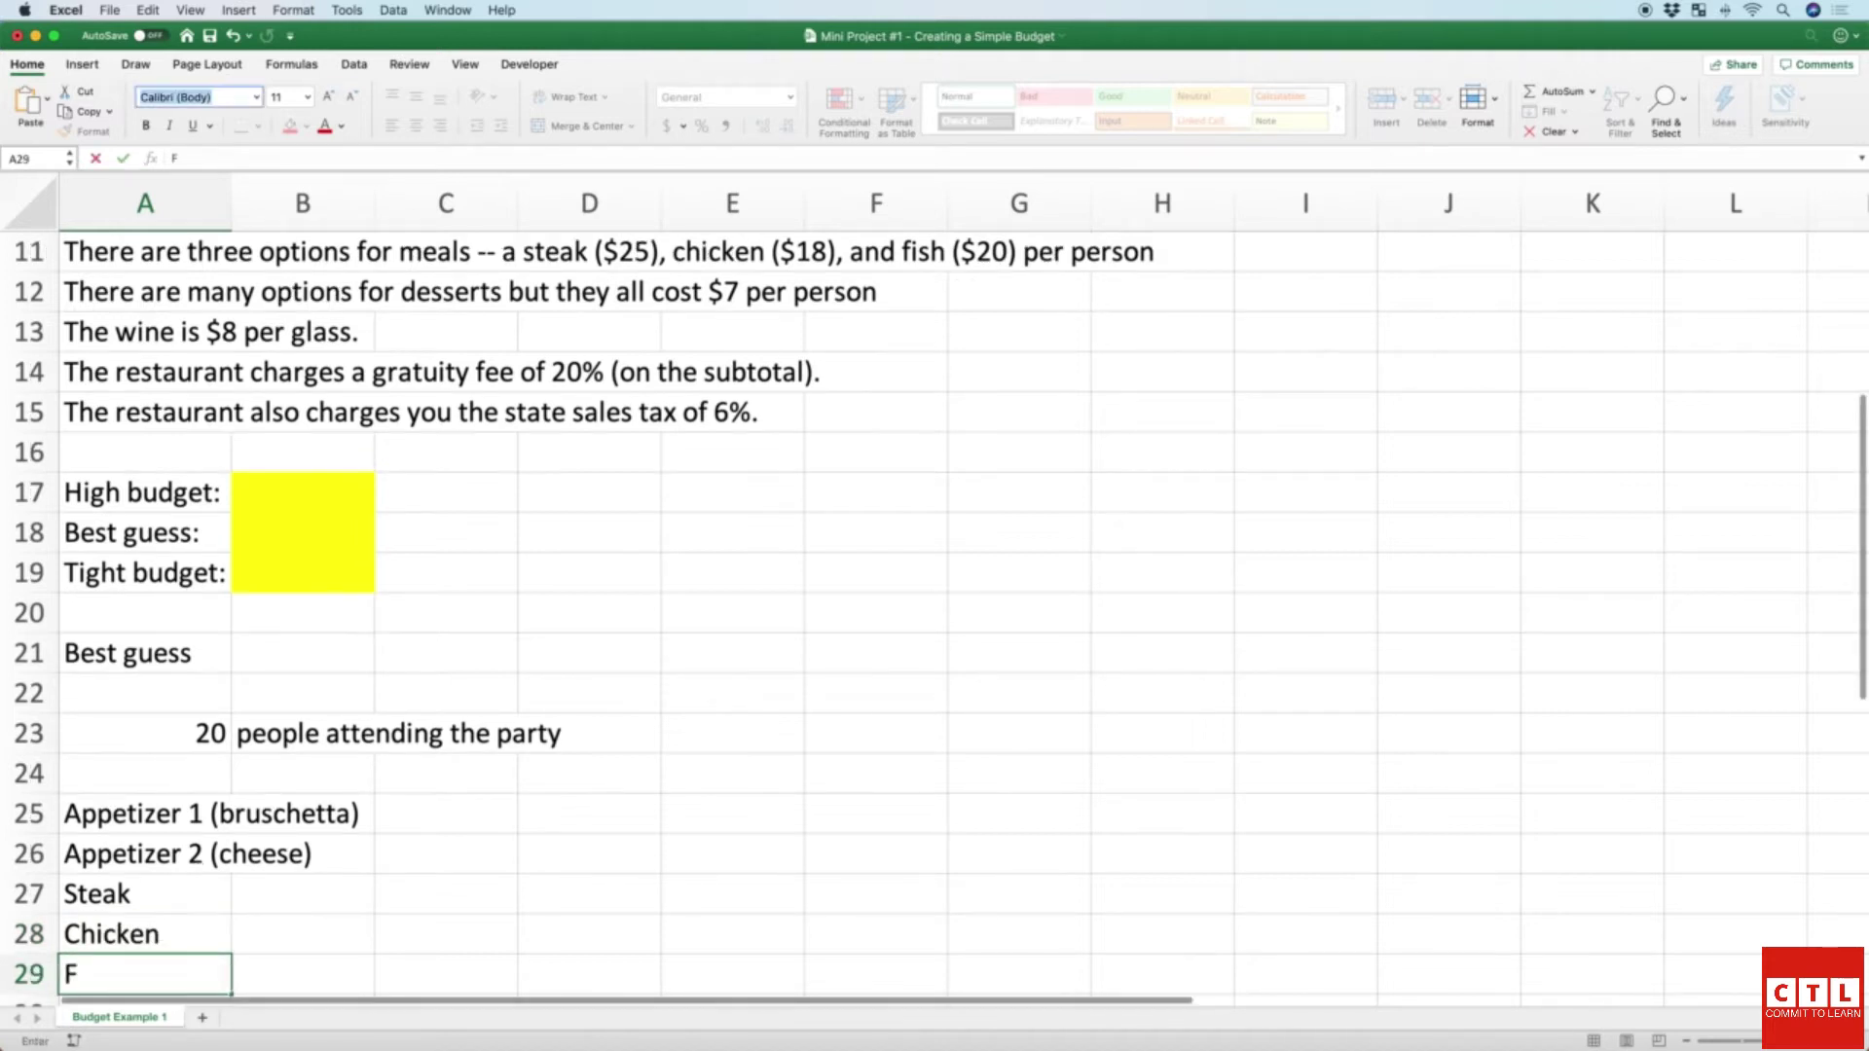
text(ish)
key(Return)
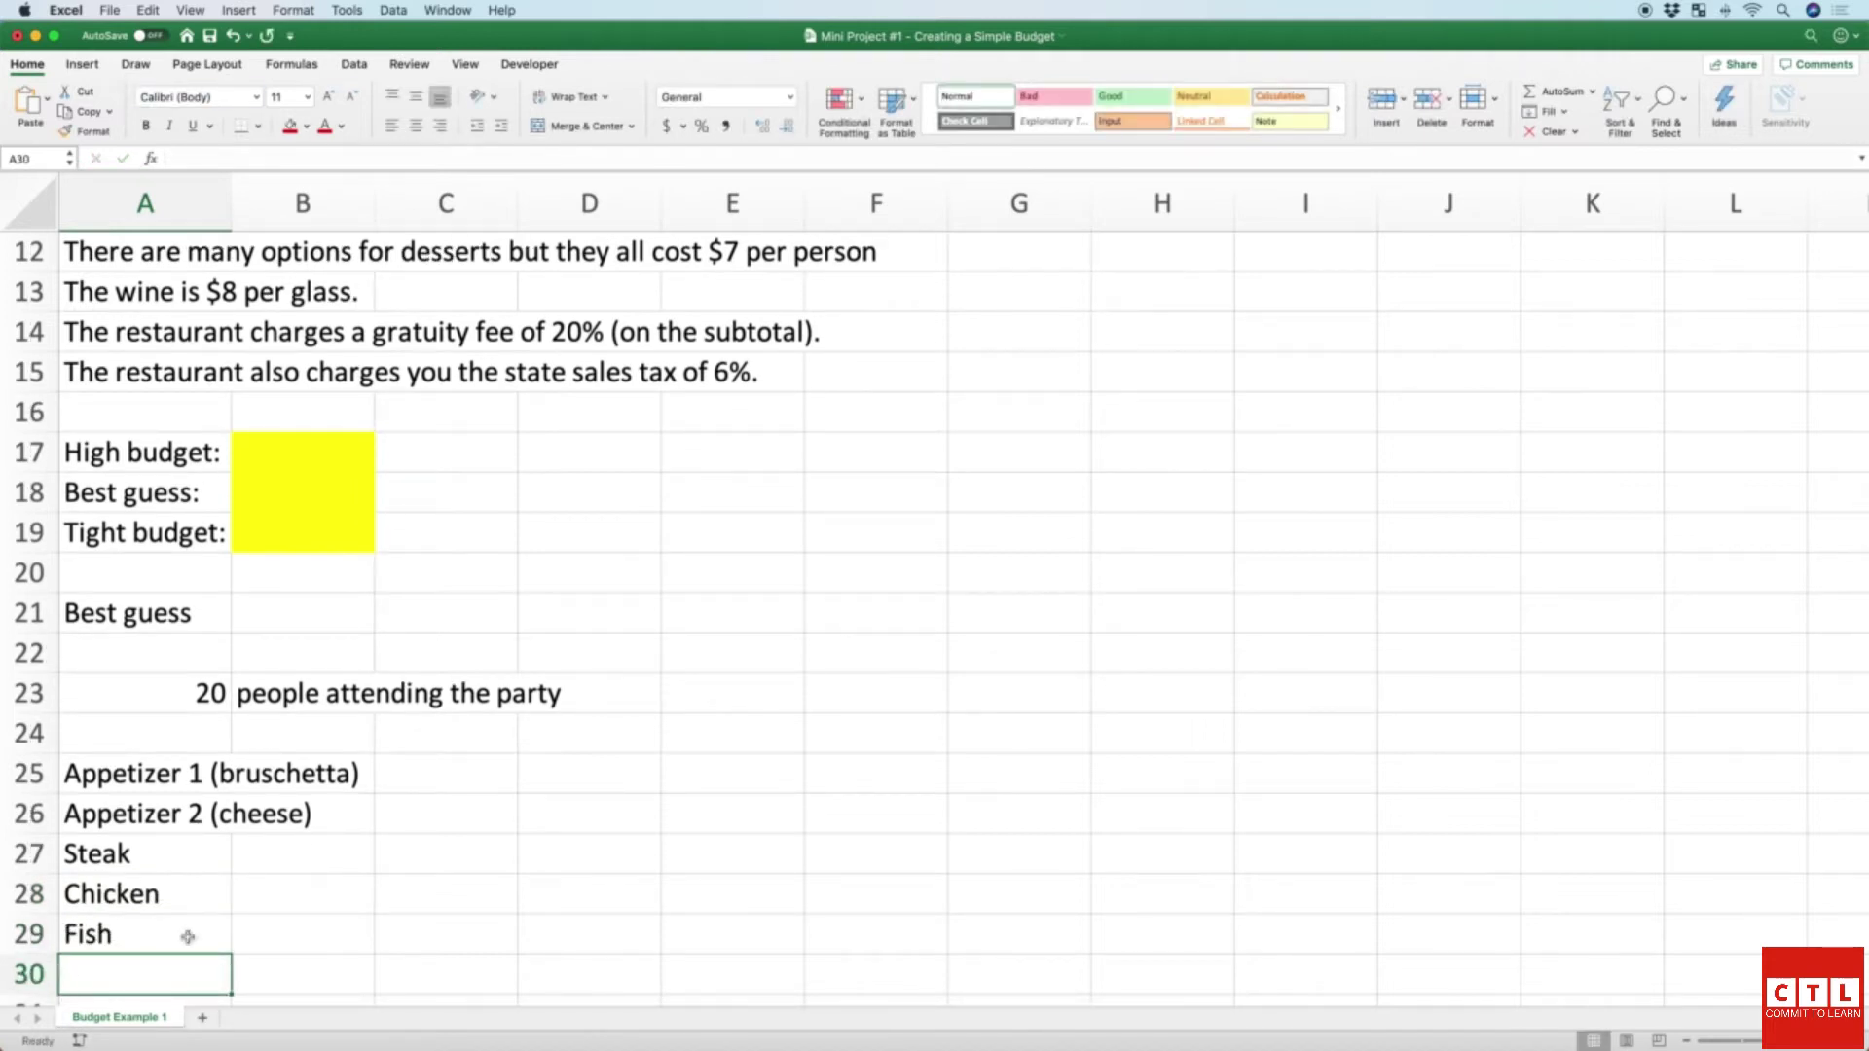
scroll(265, 725, up, 3)
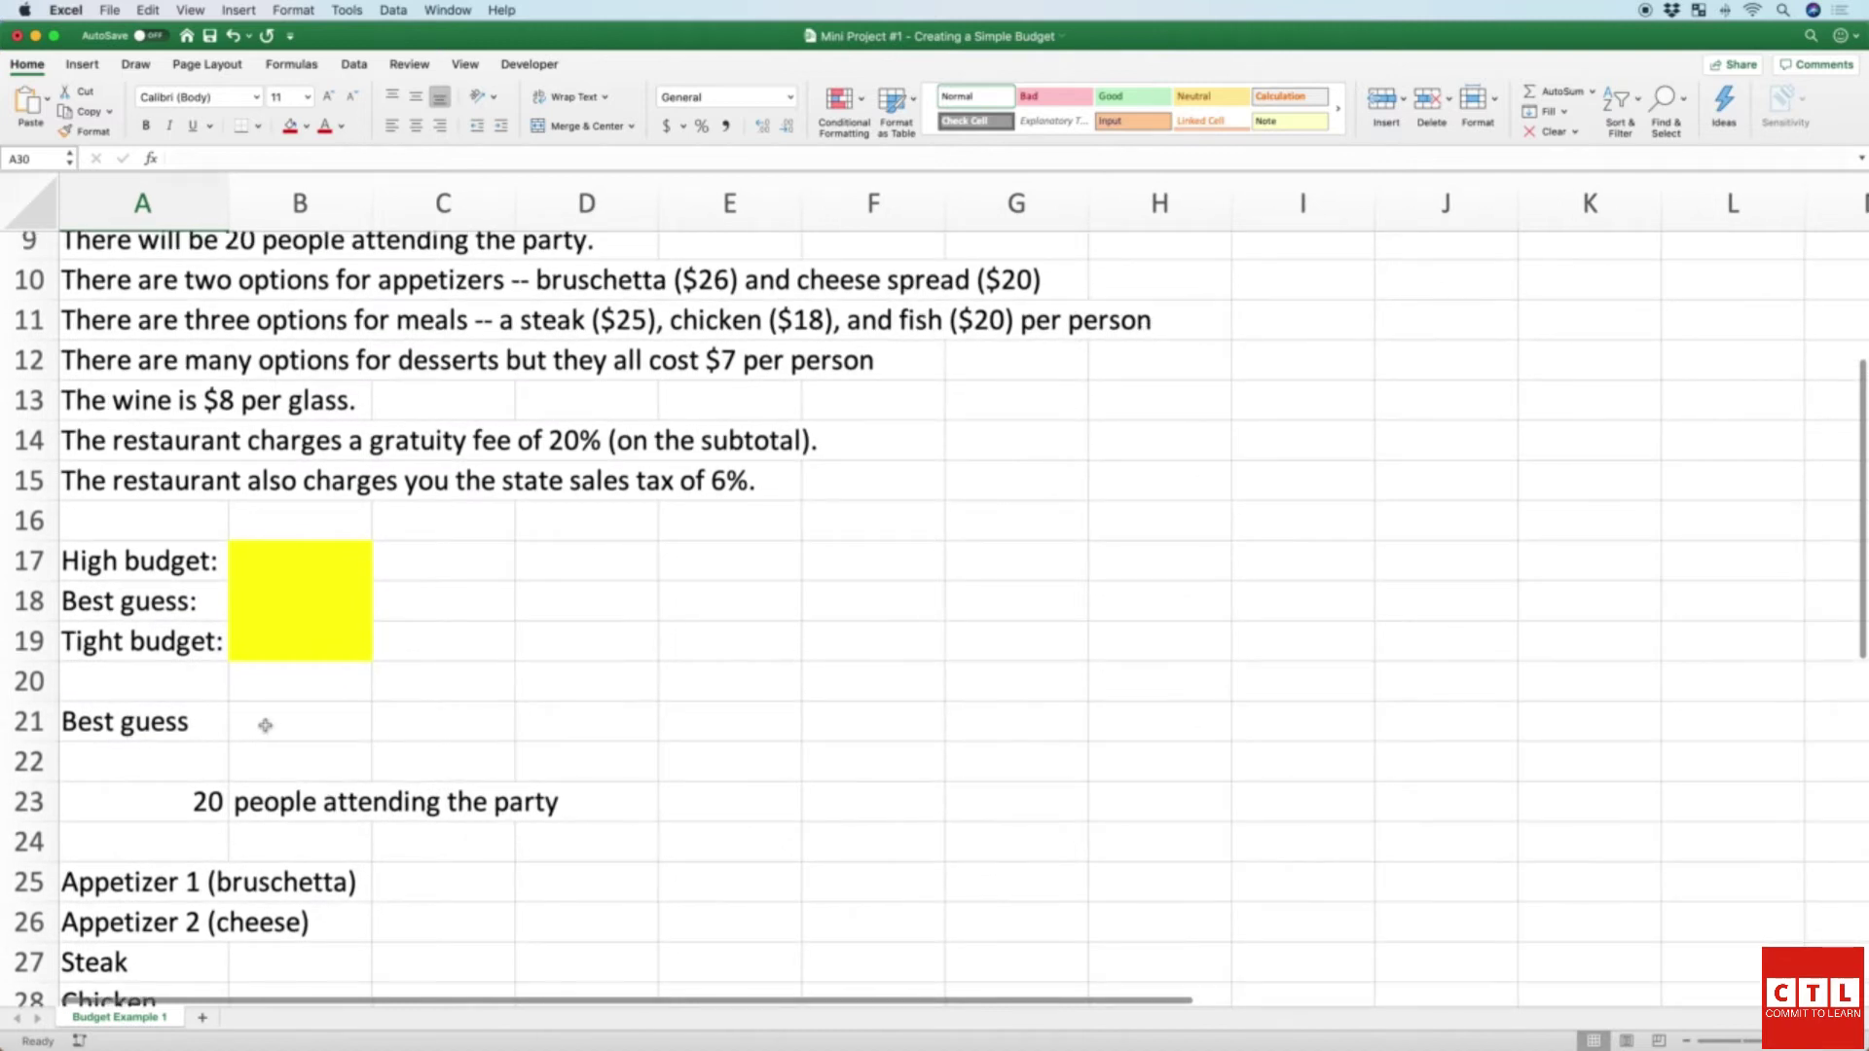
scroll(265, 725, down, 4)
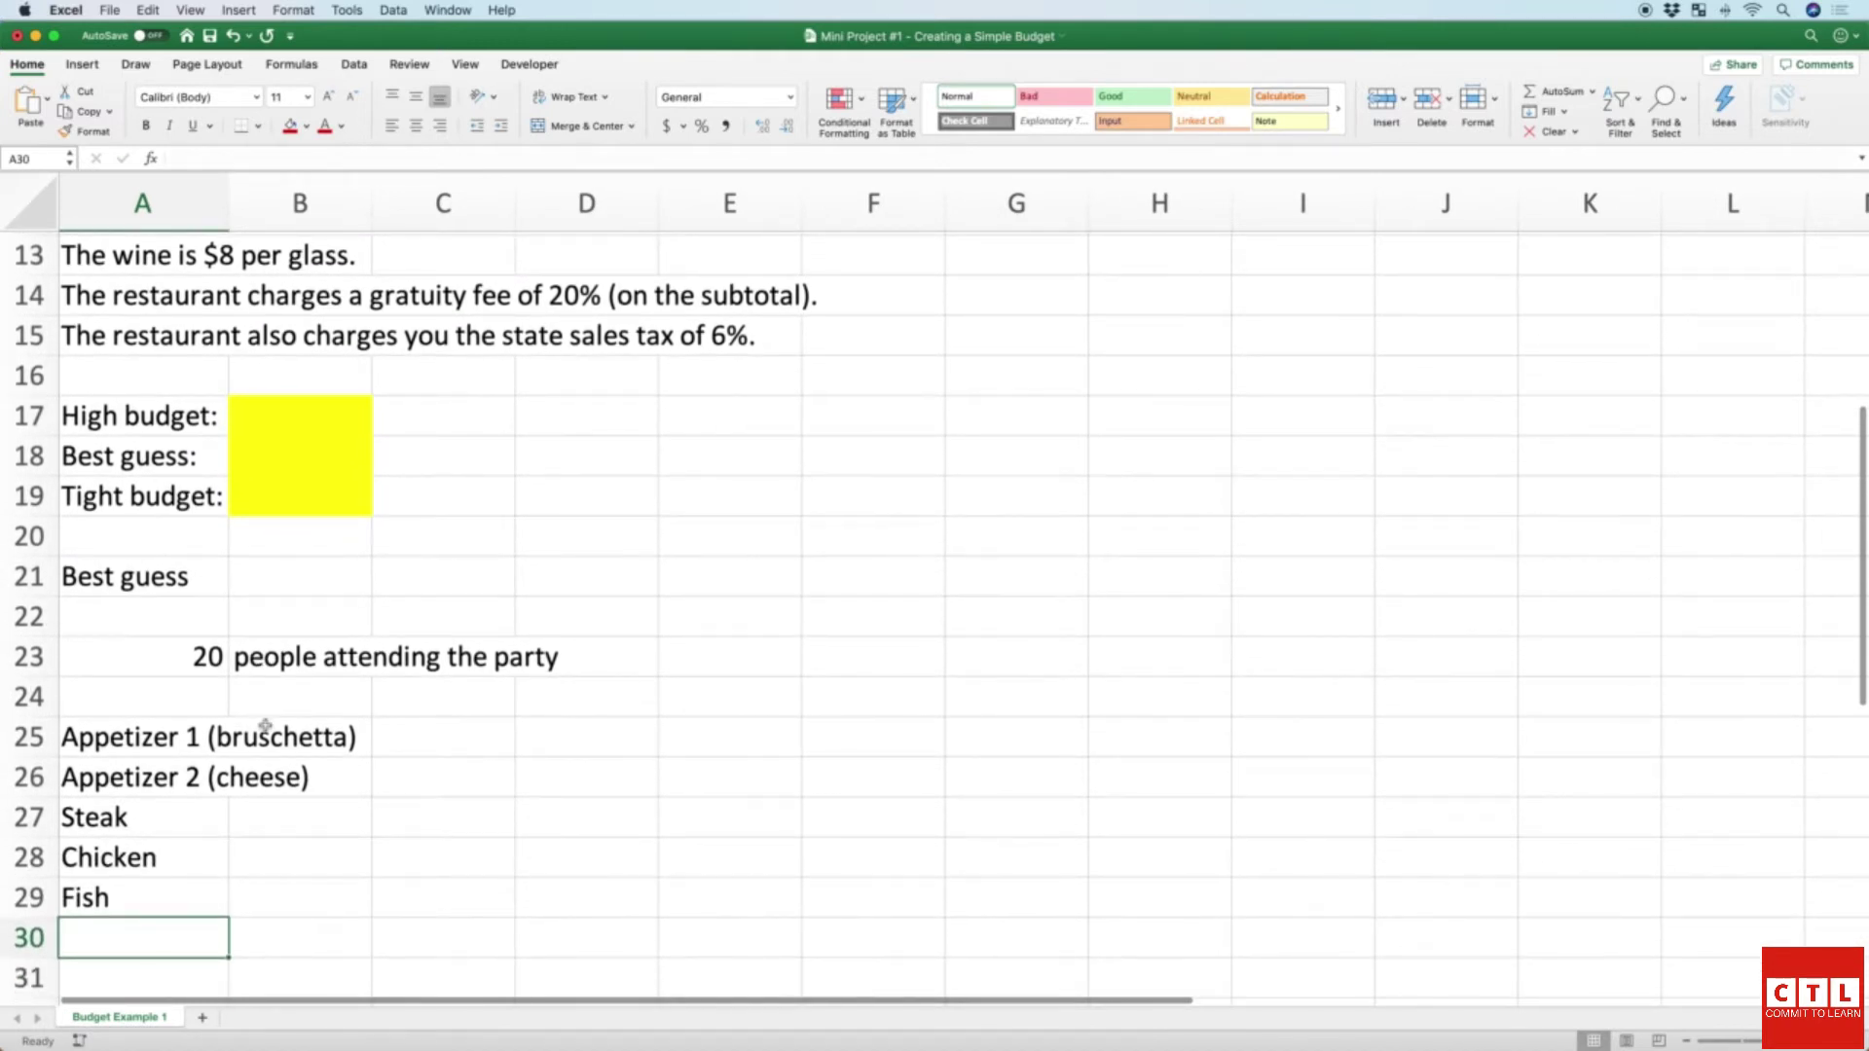
Step: Add the labels Desserts in A30 and Wine in A31, and widen column A to fit the longest appetizer label
text(Desserts)
key(Return)
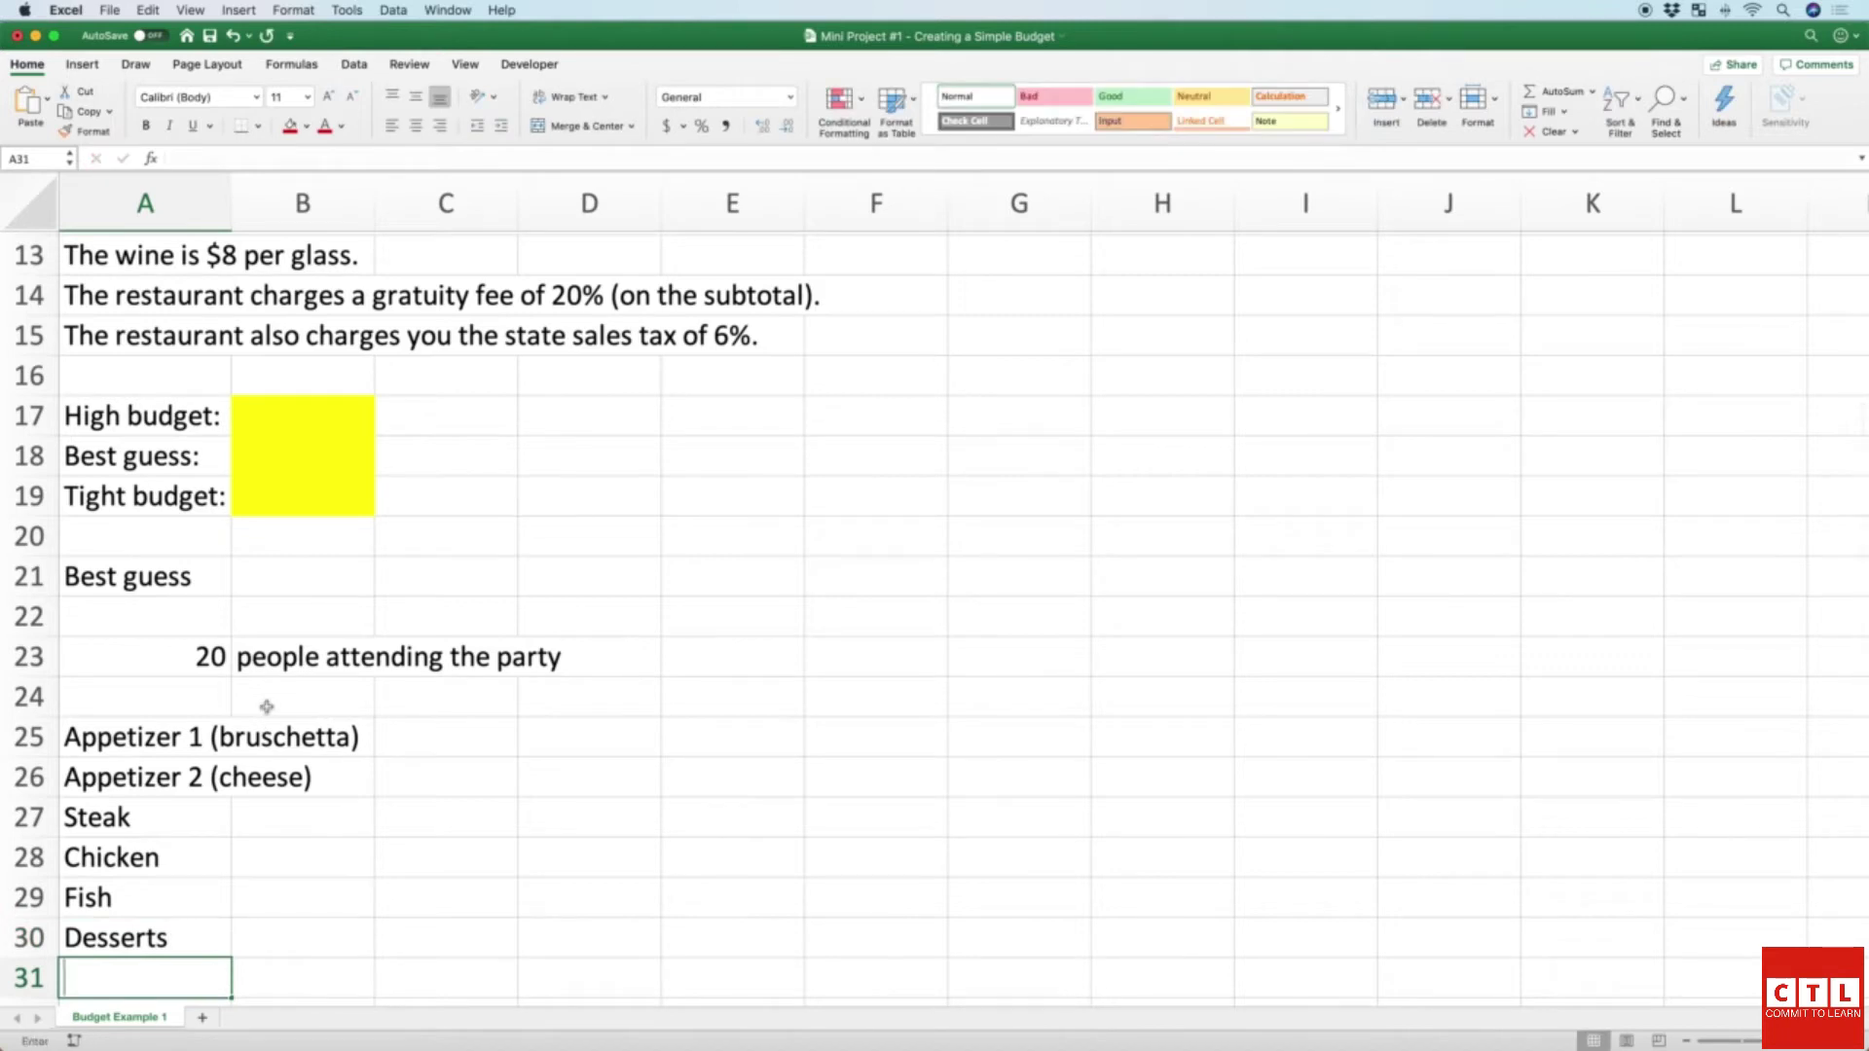
text(Wine)
key(Return)
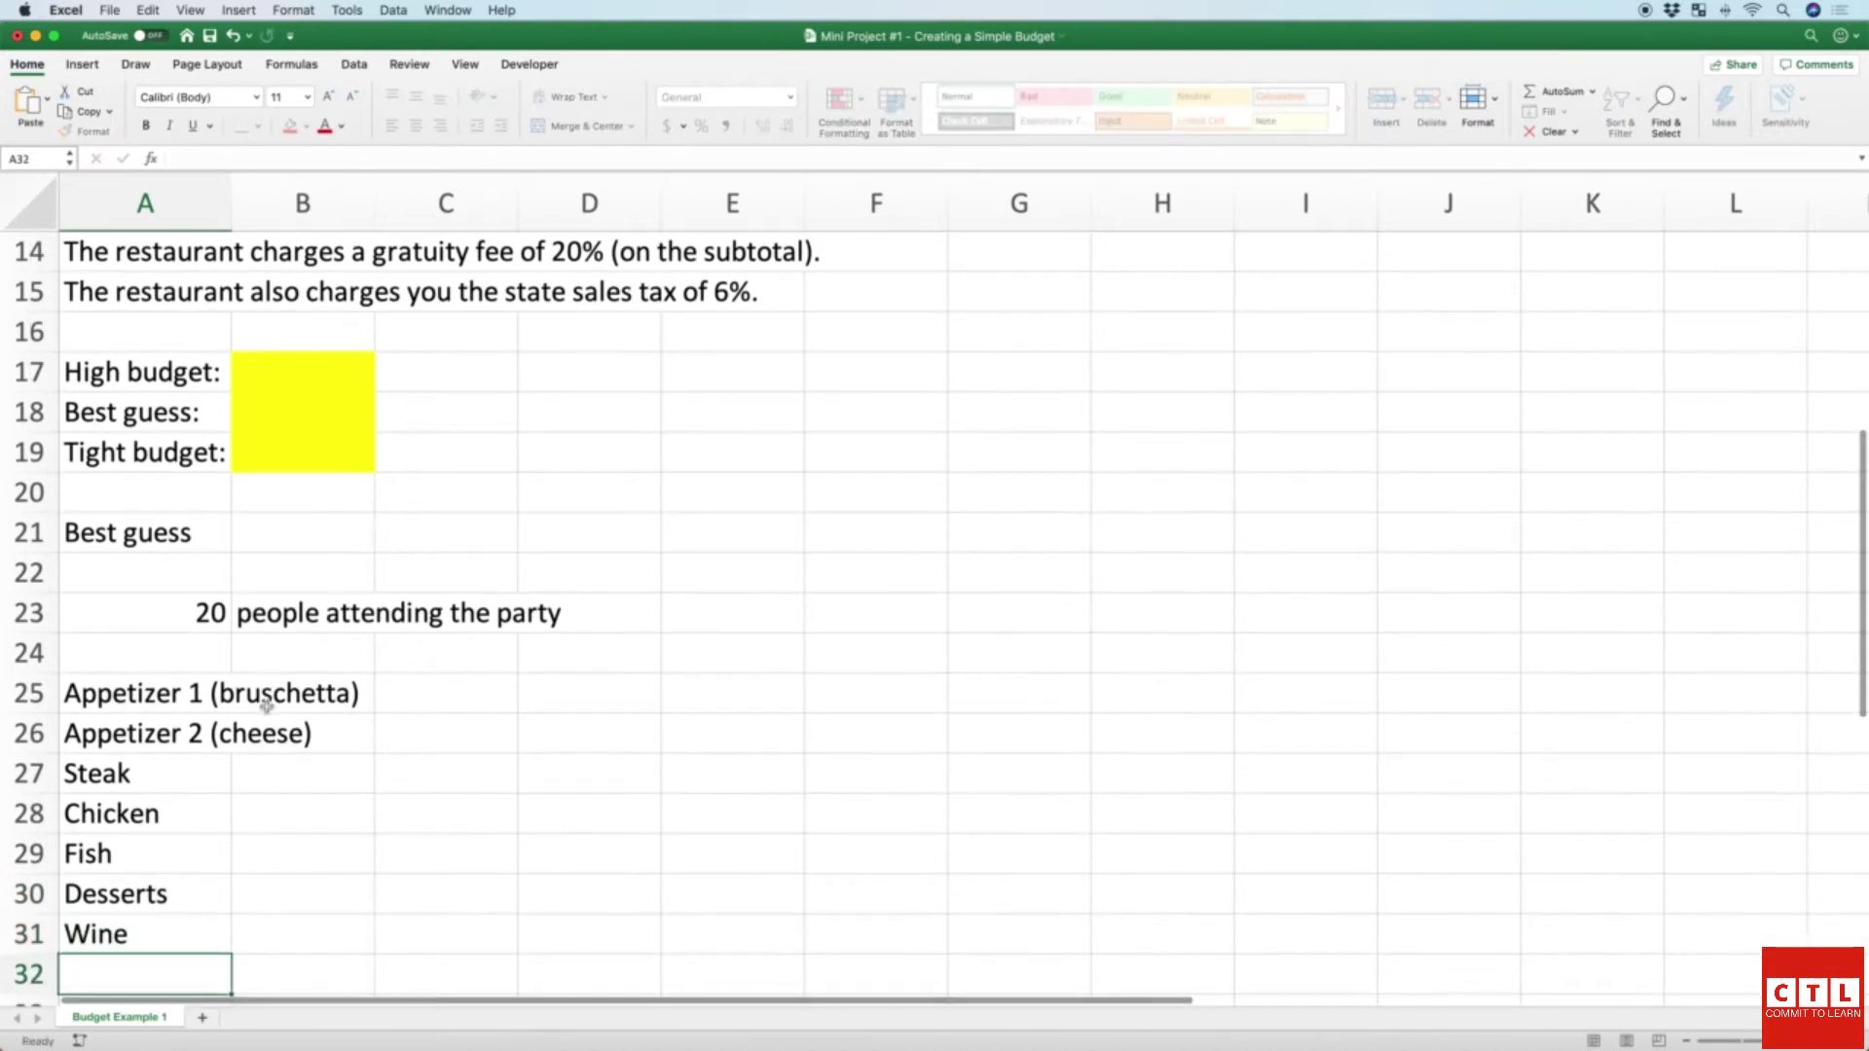
scroll(267, 699, up, 1)
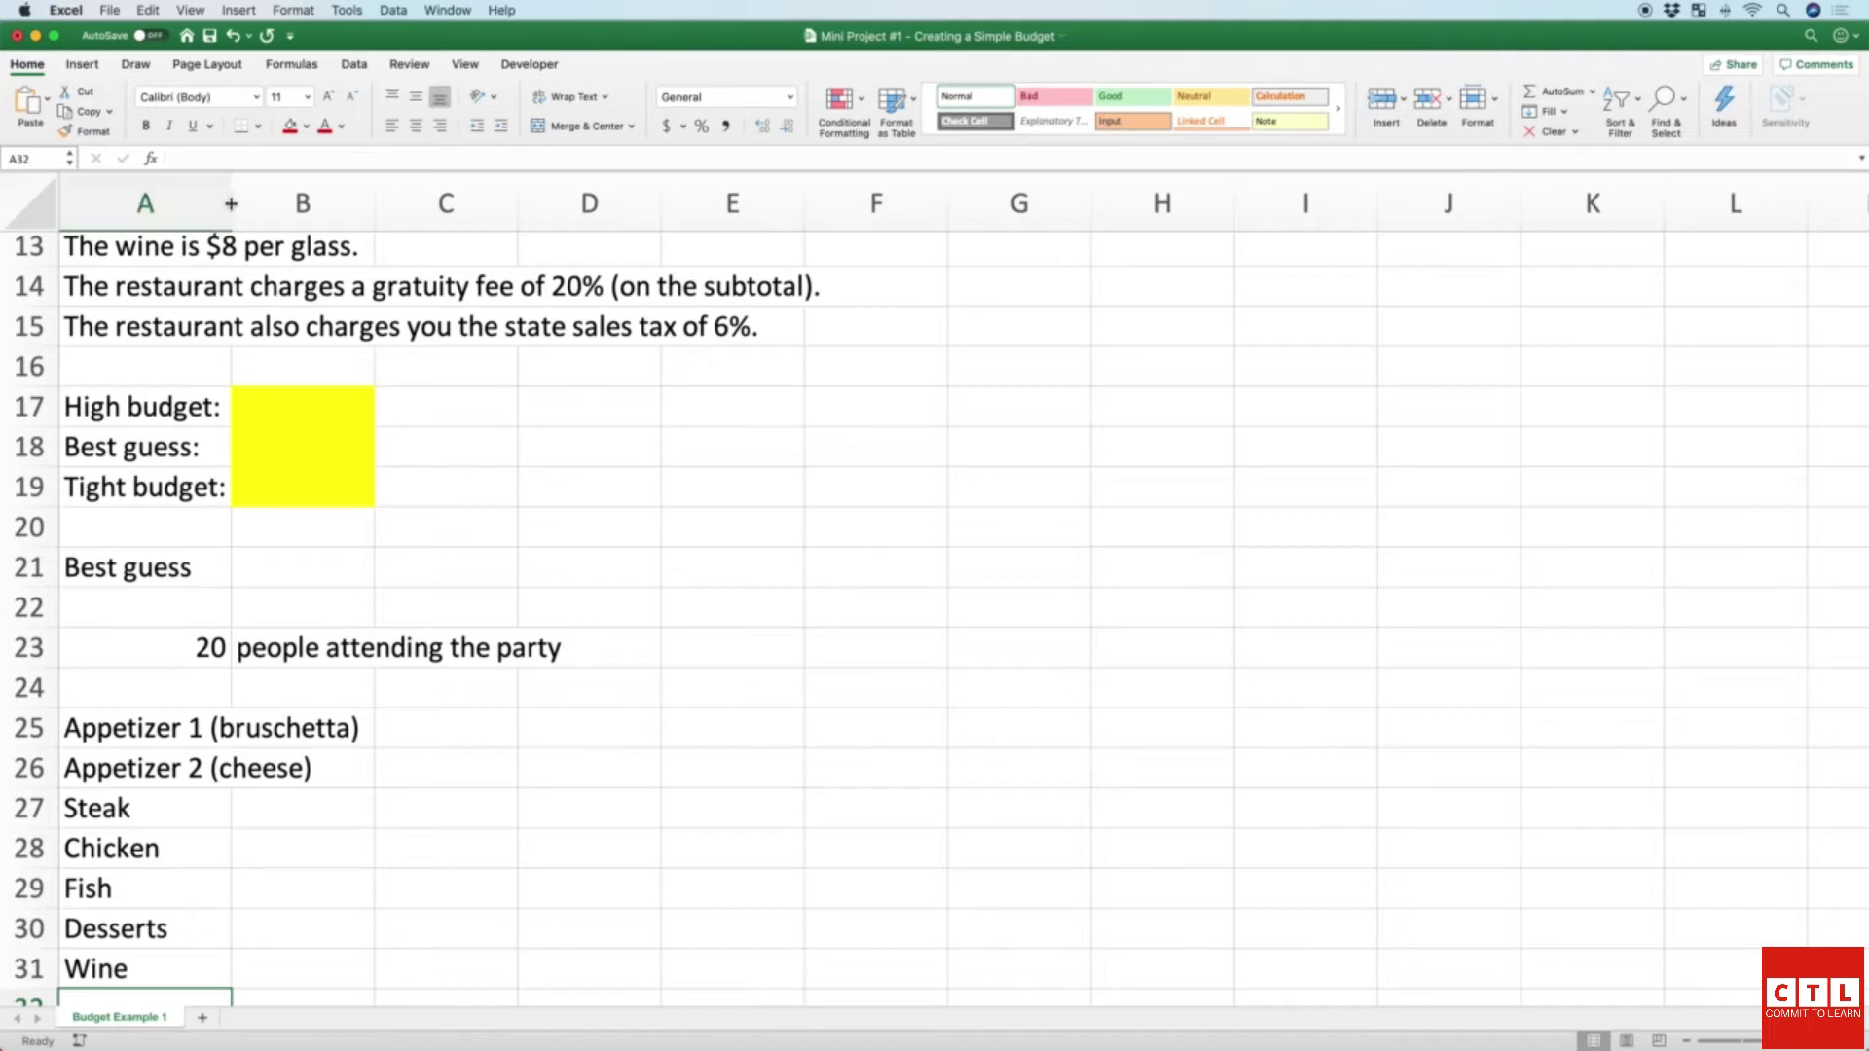
drag(231, 204, 372, 207)
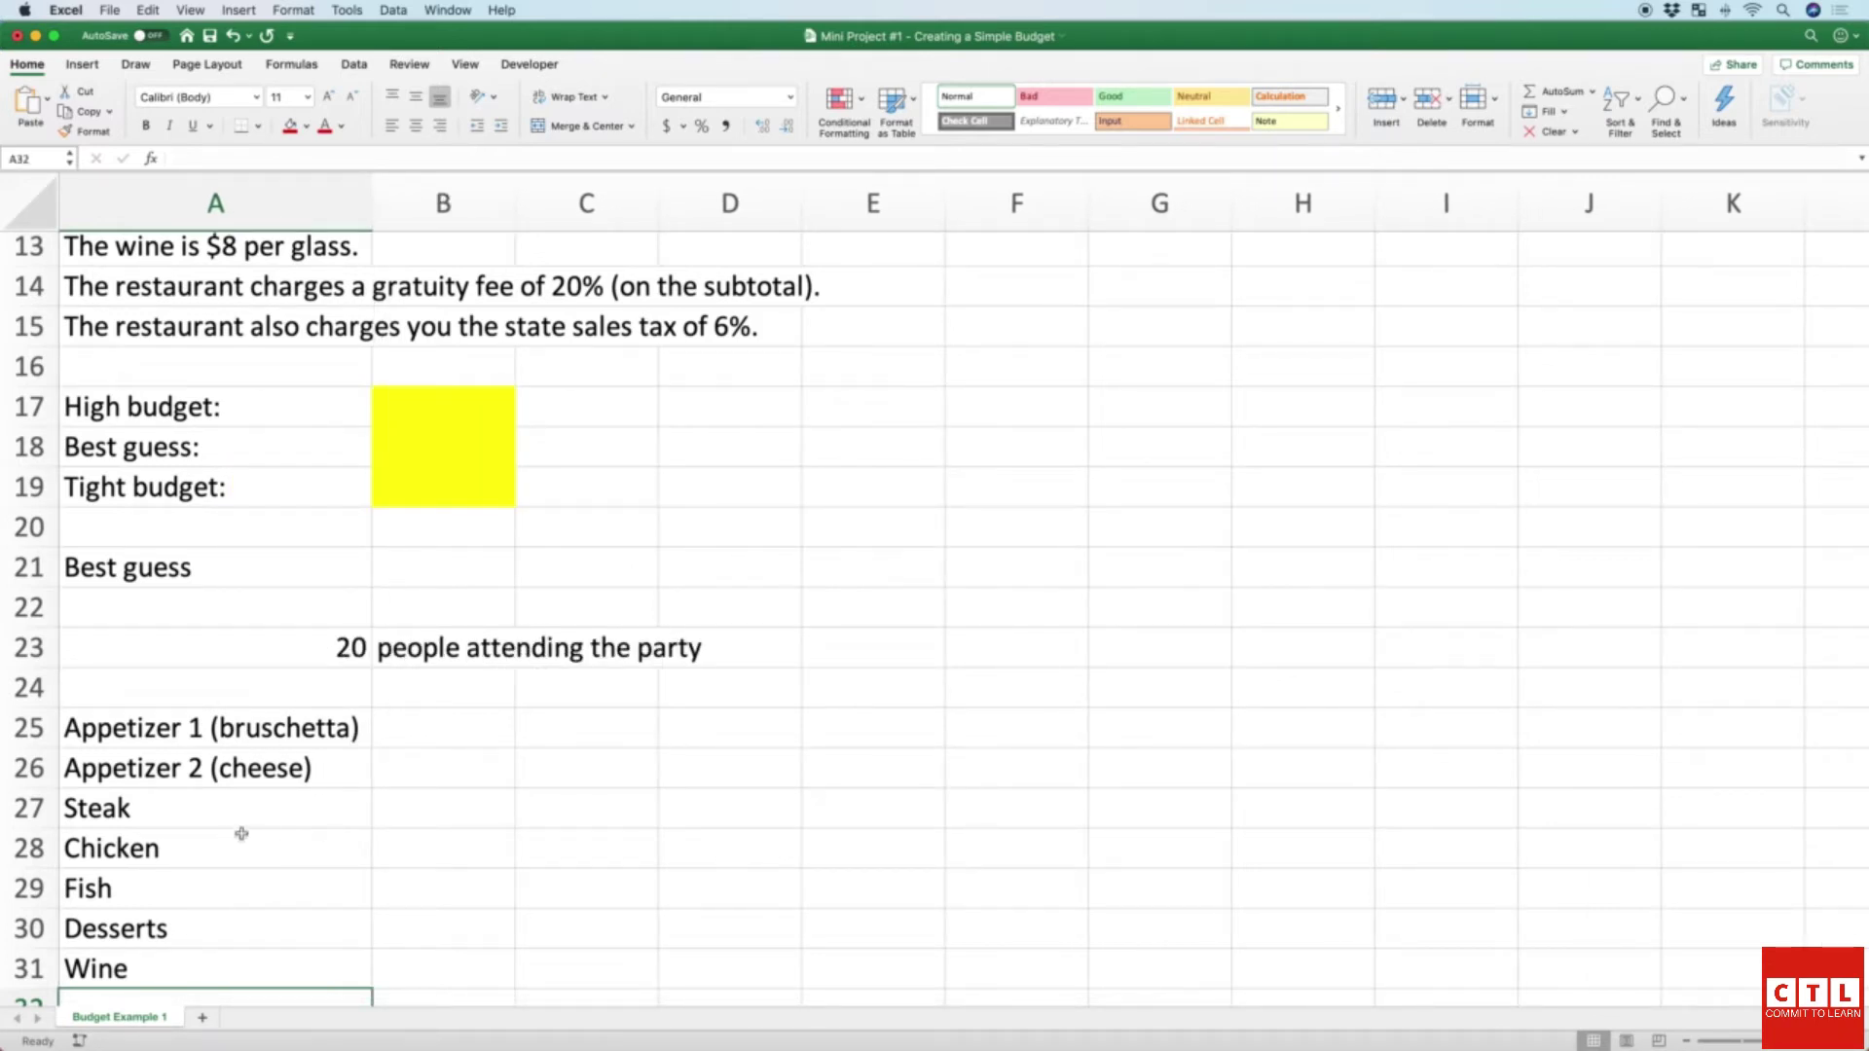
Step: Enter the column headings Quantity, Price and Total in B24 to D24 above the item rows
click(426, 696)
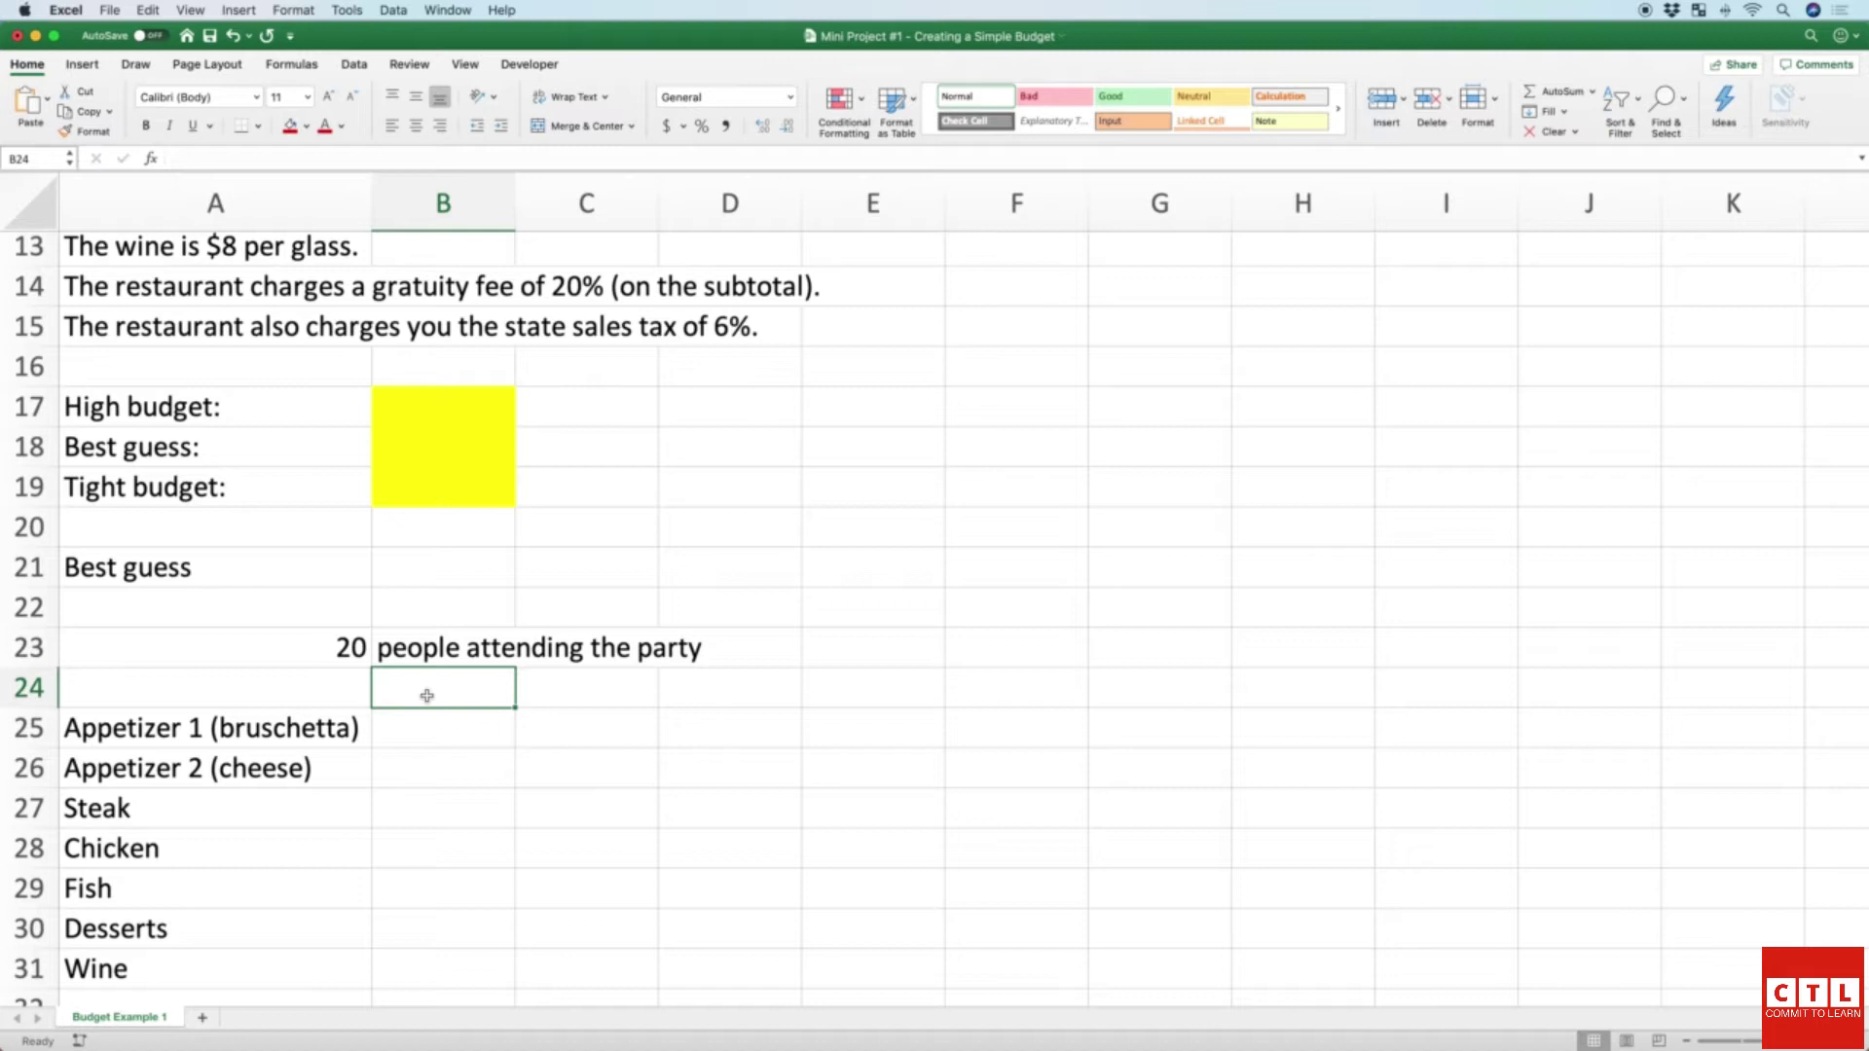
text(Q)
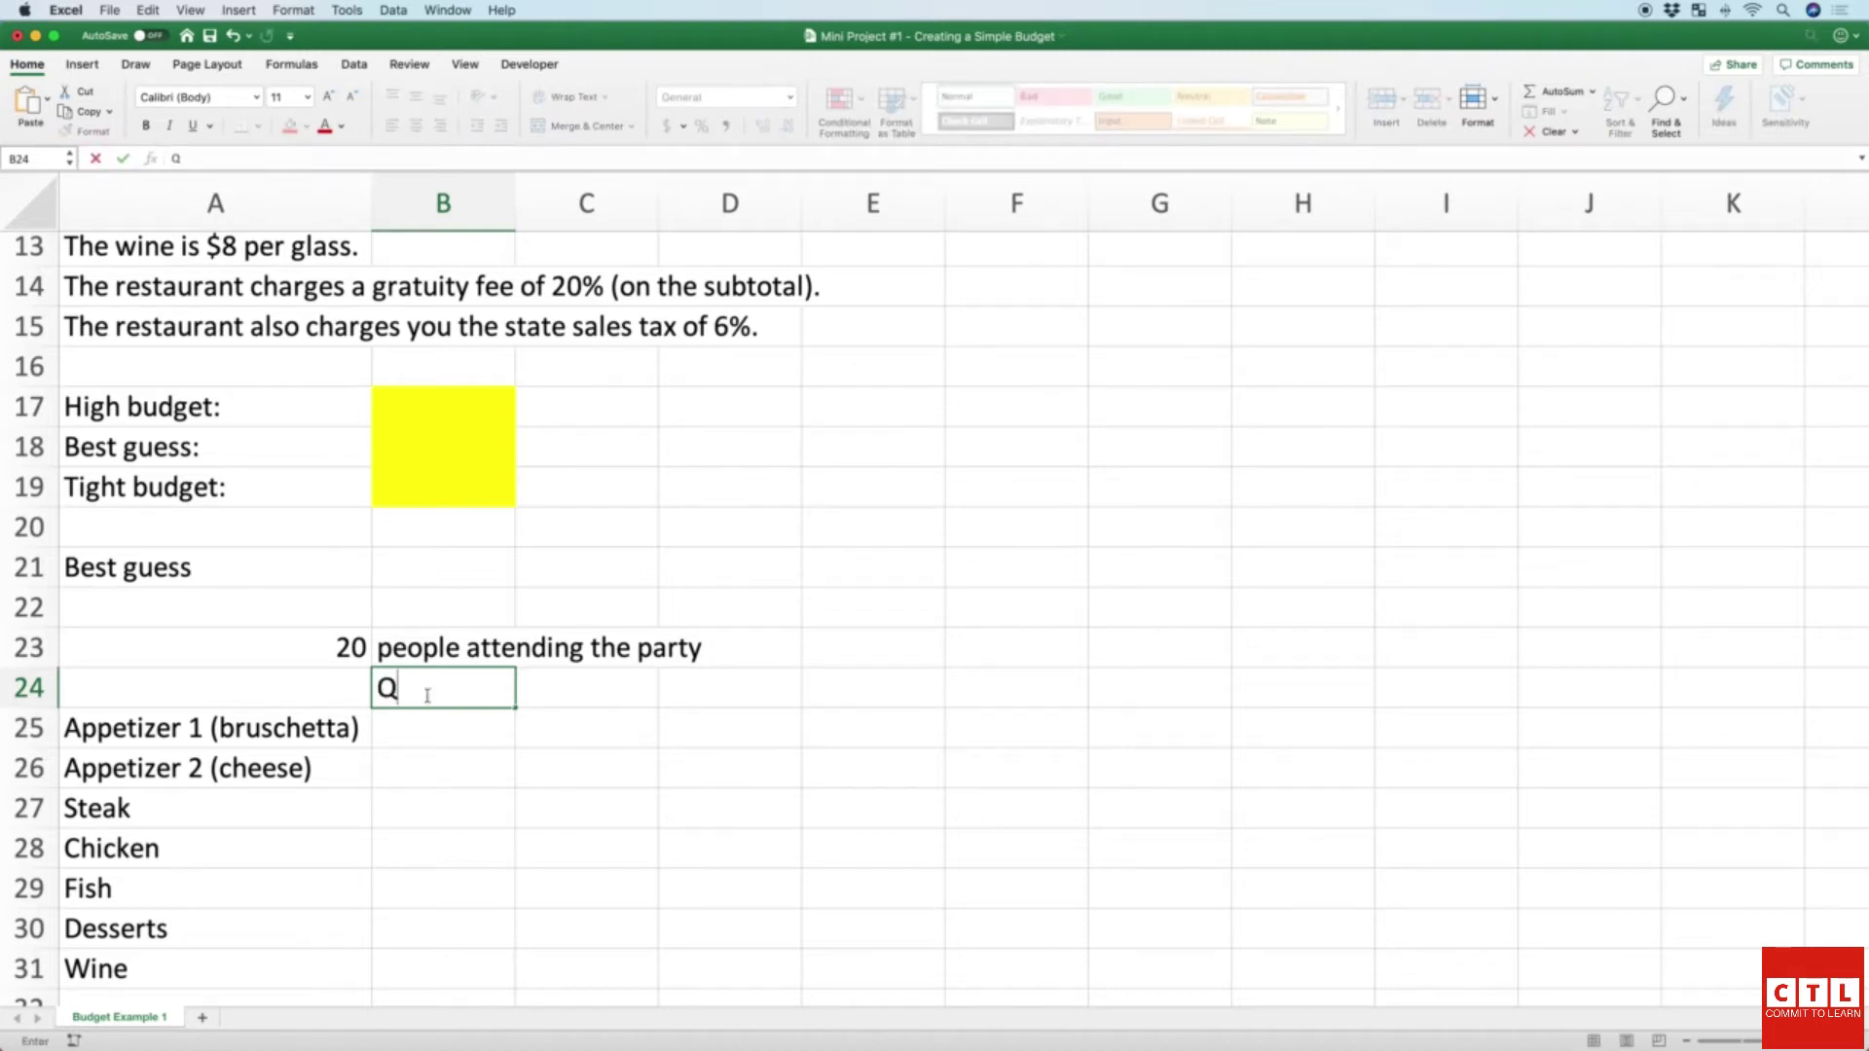
text(uantity)
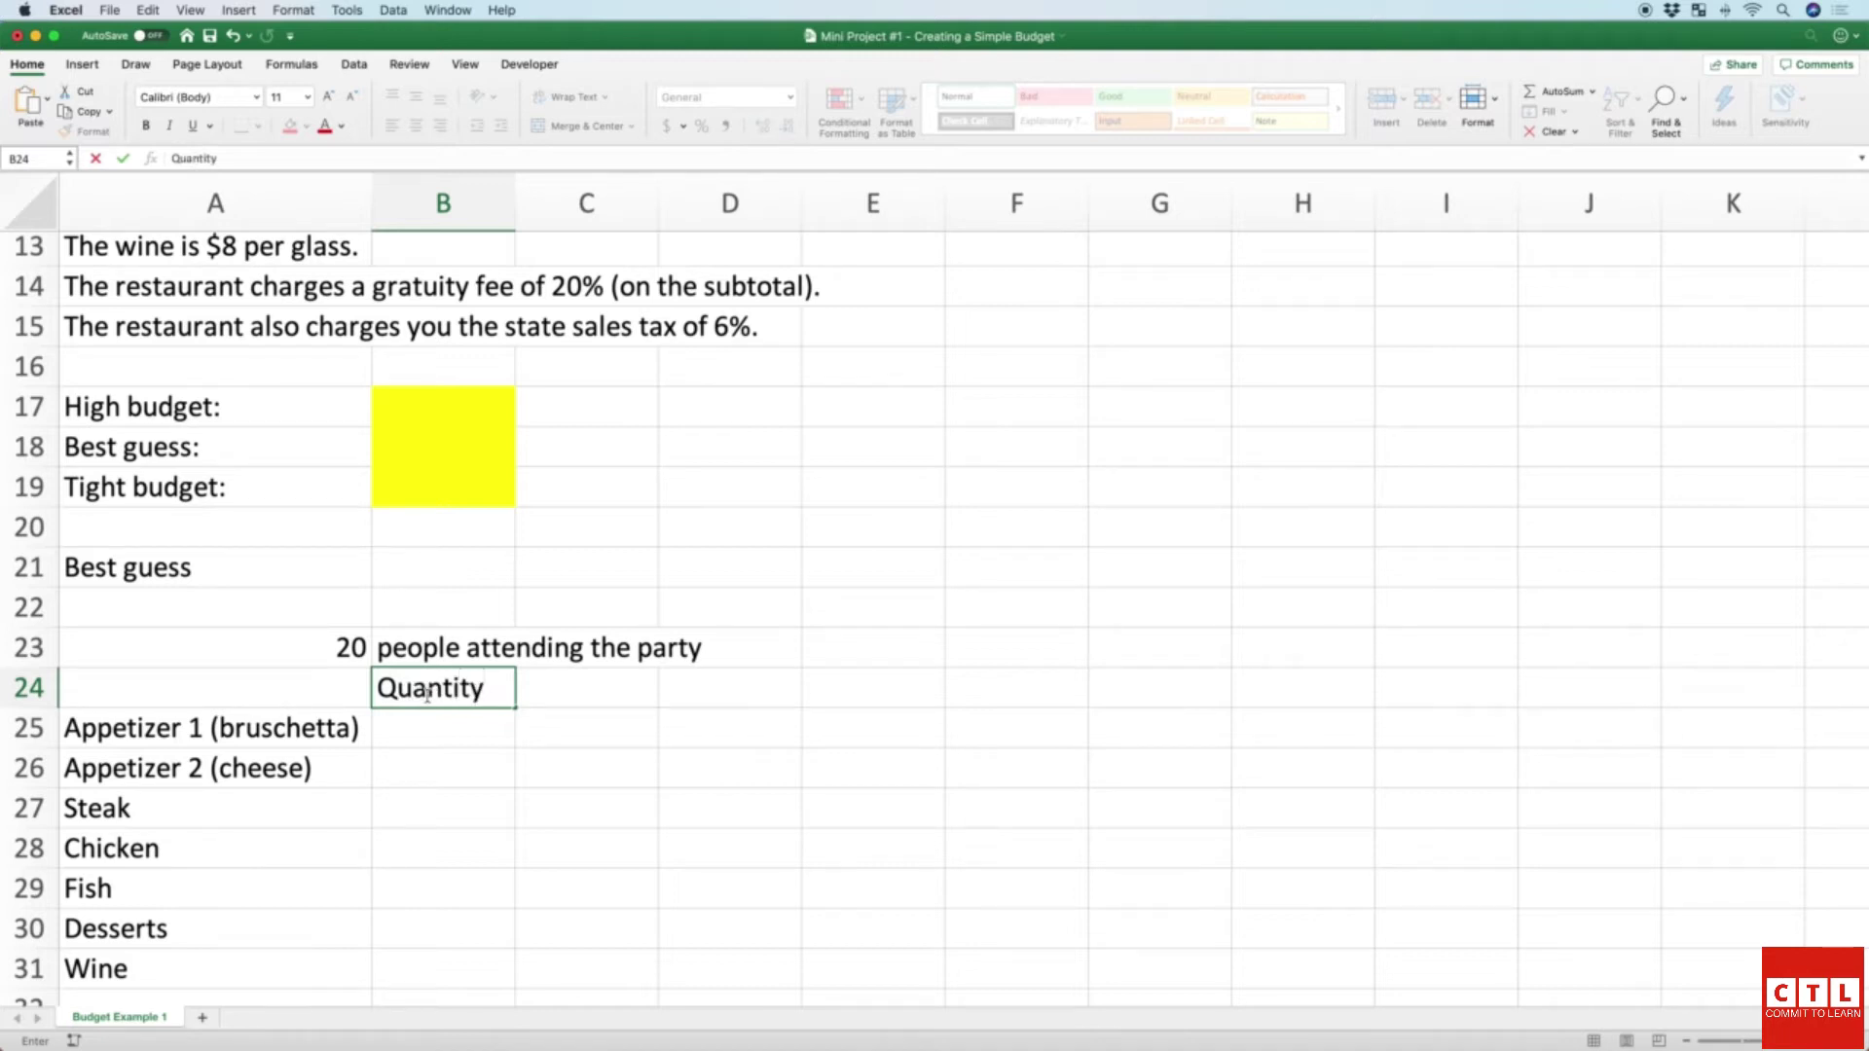
key(Tab)
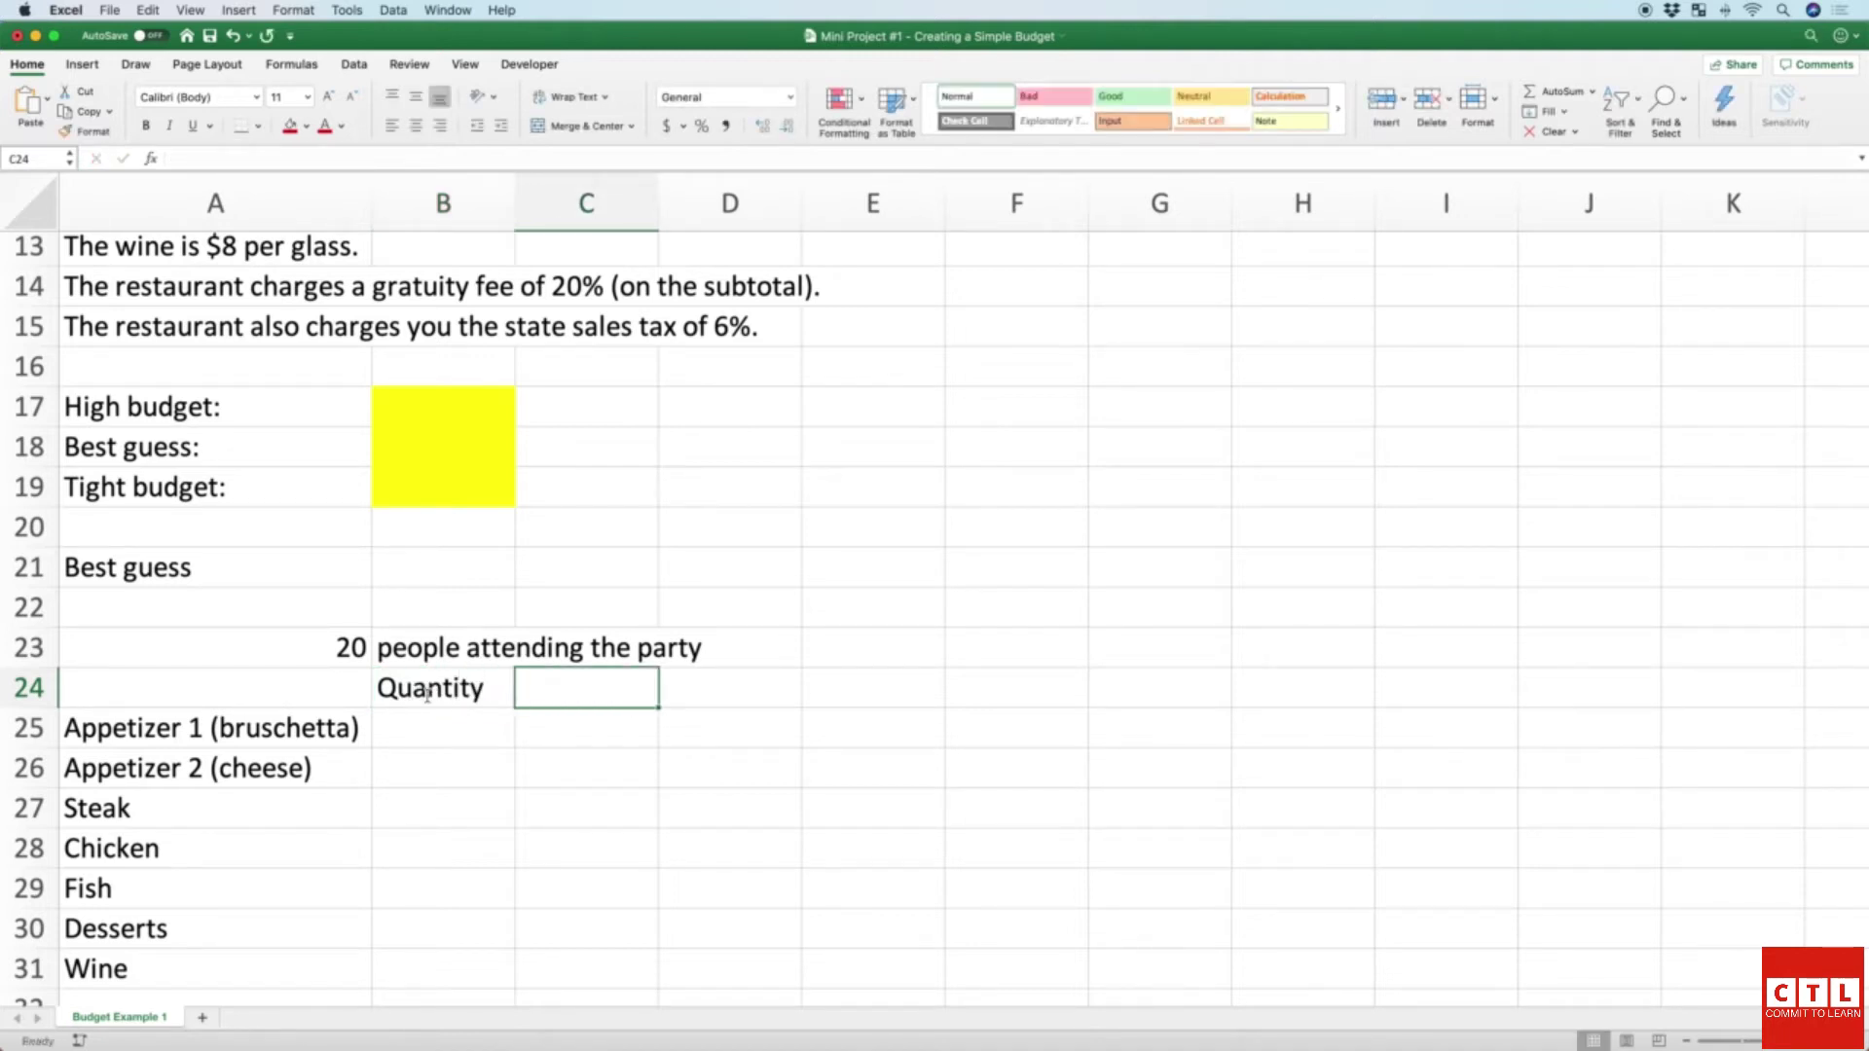
text(Price)
key(Tab)
text(Total)
key(Return)
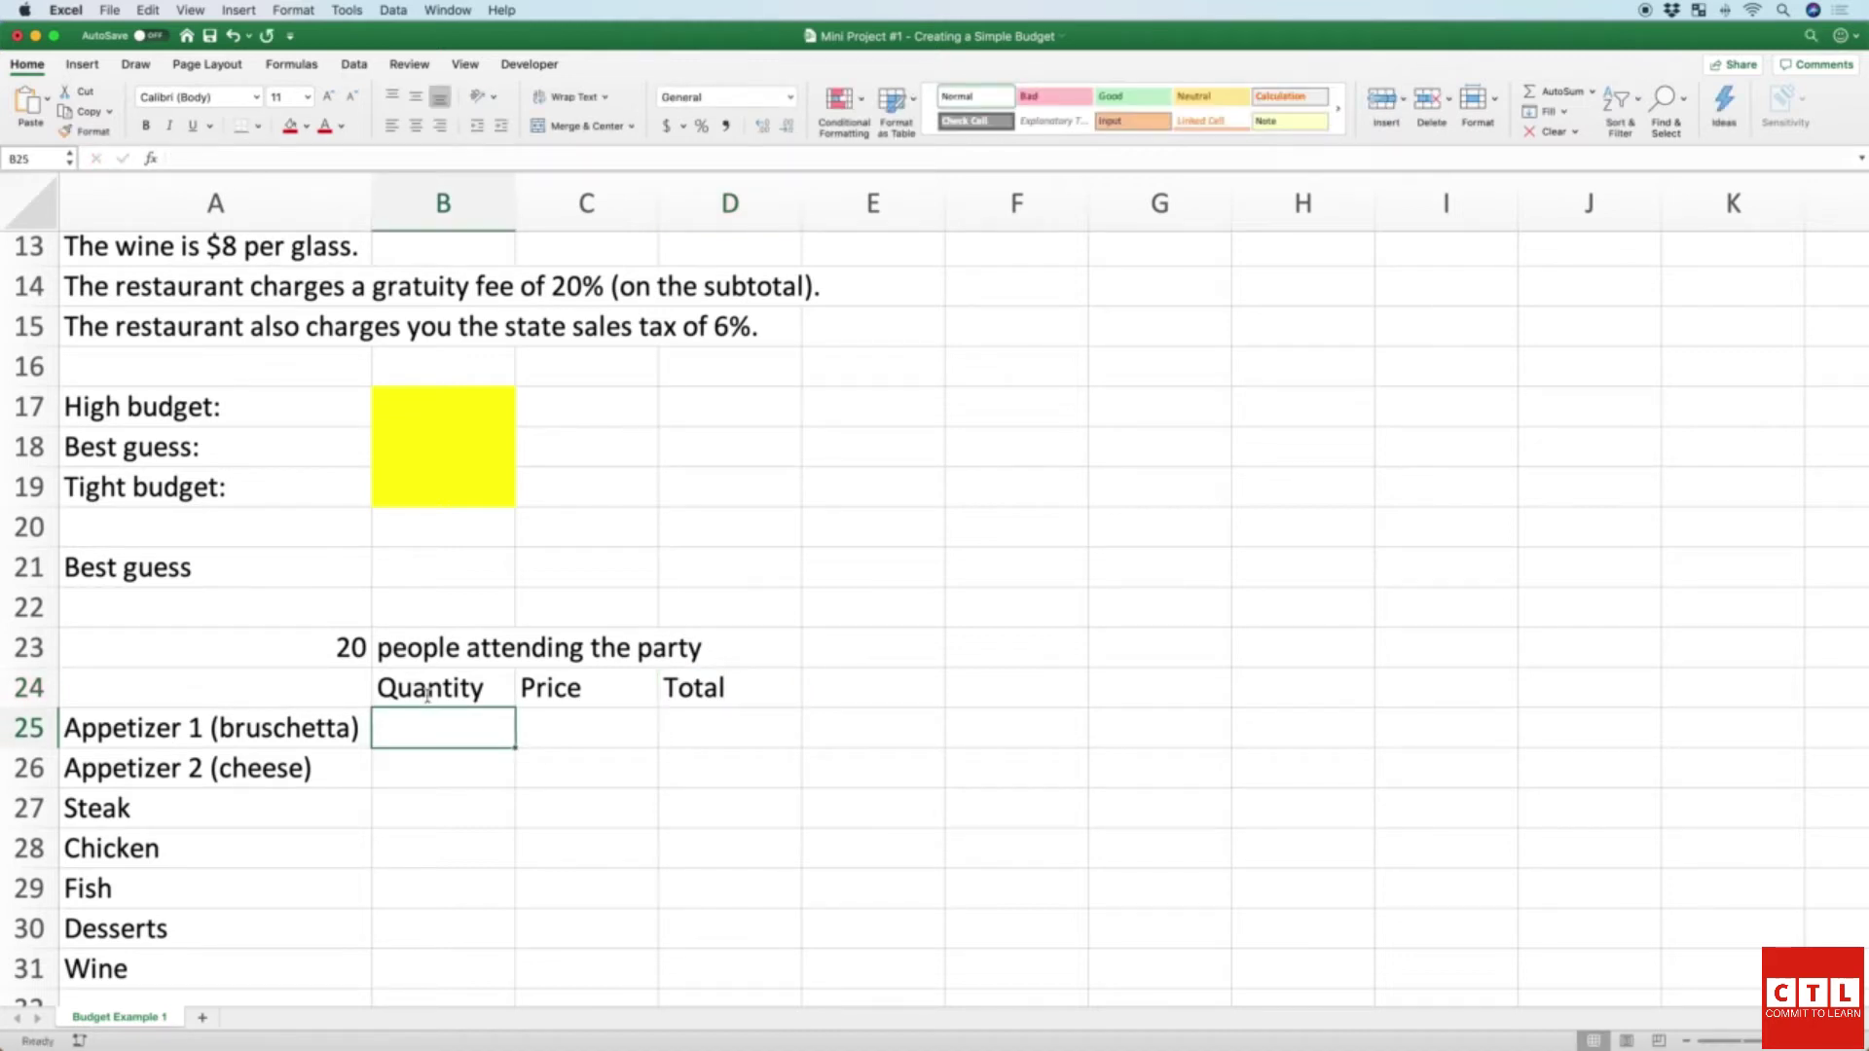
Step: Enter a quantity of 1 for each of the two appetizers in B25 and B26
scroll(425, 691, down, 1)
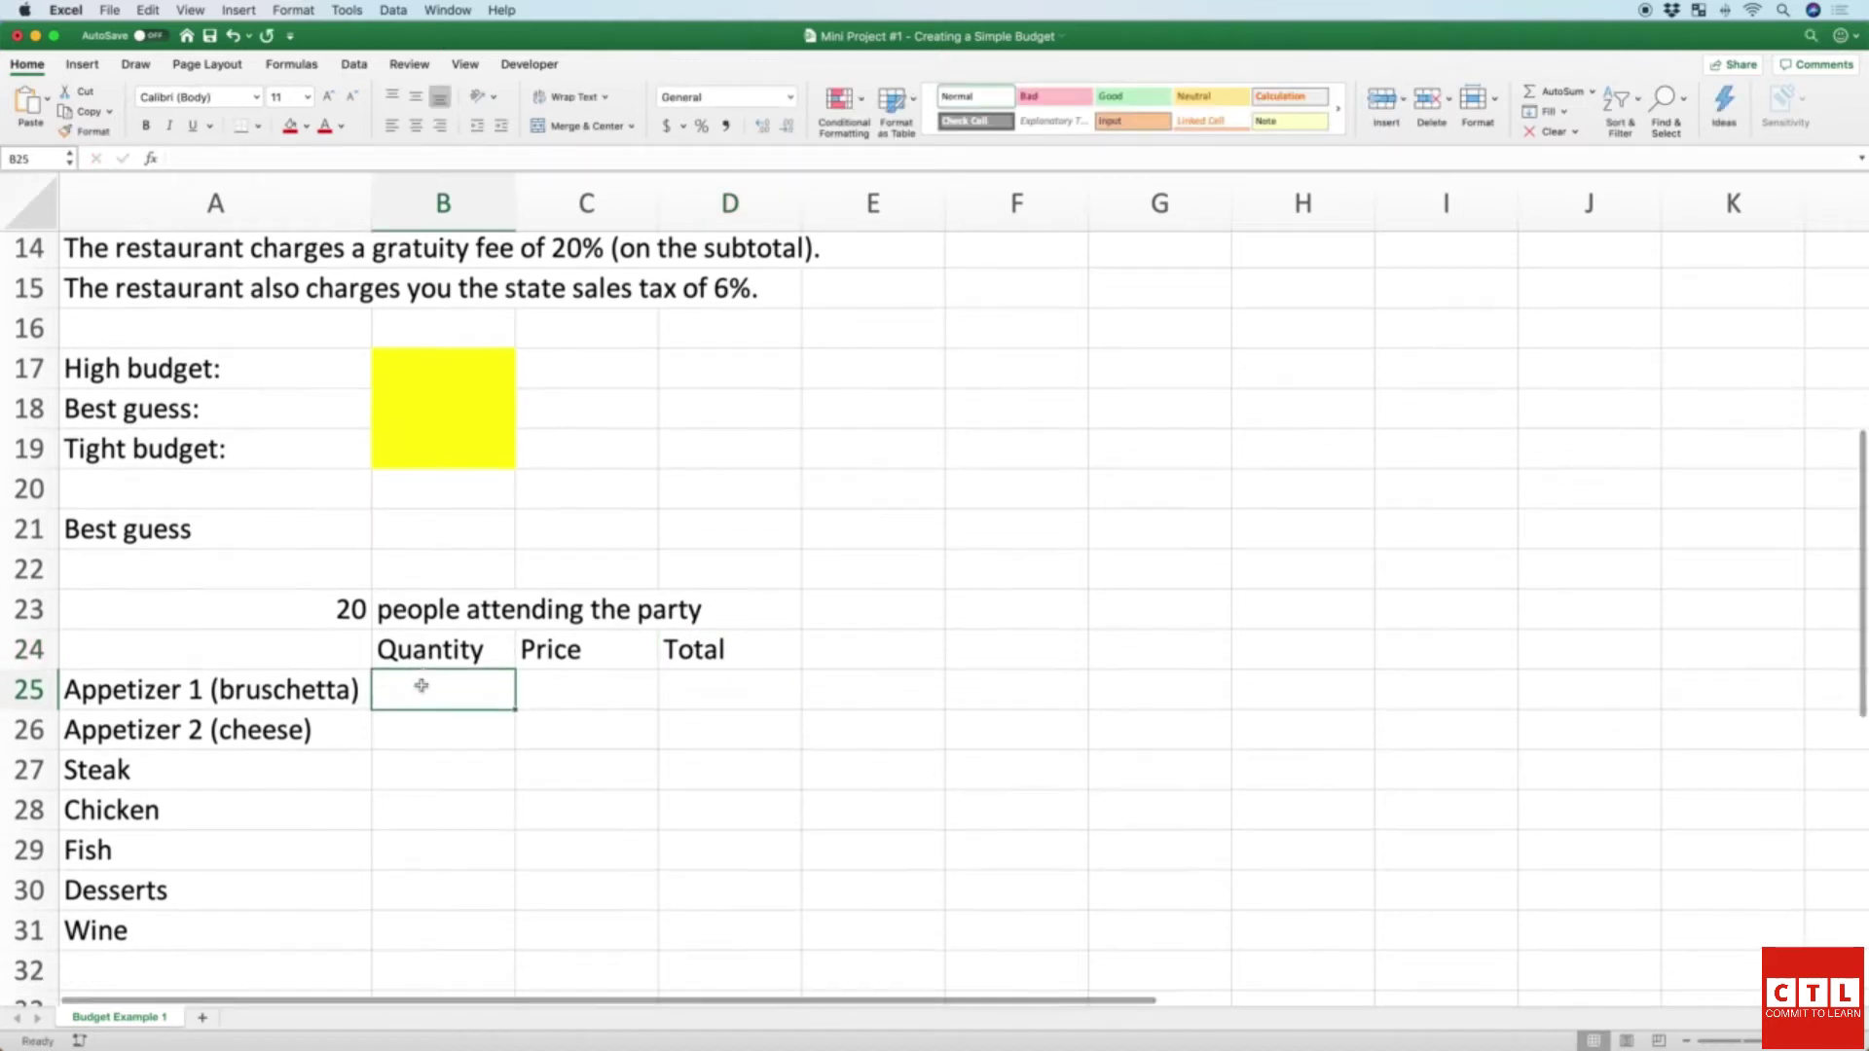
scroll(421, 685, up, 1)
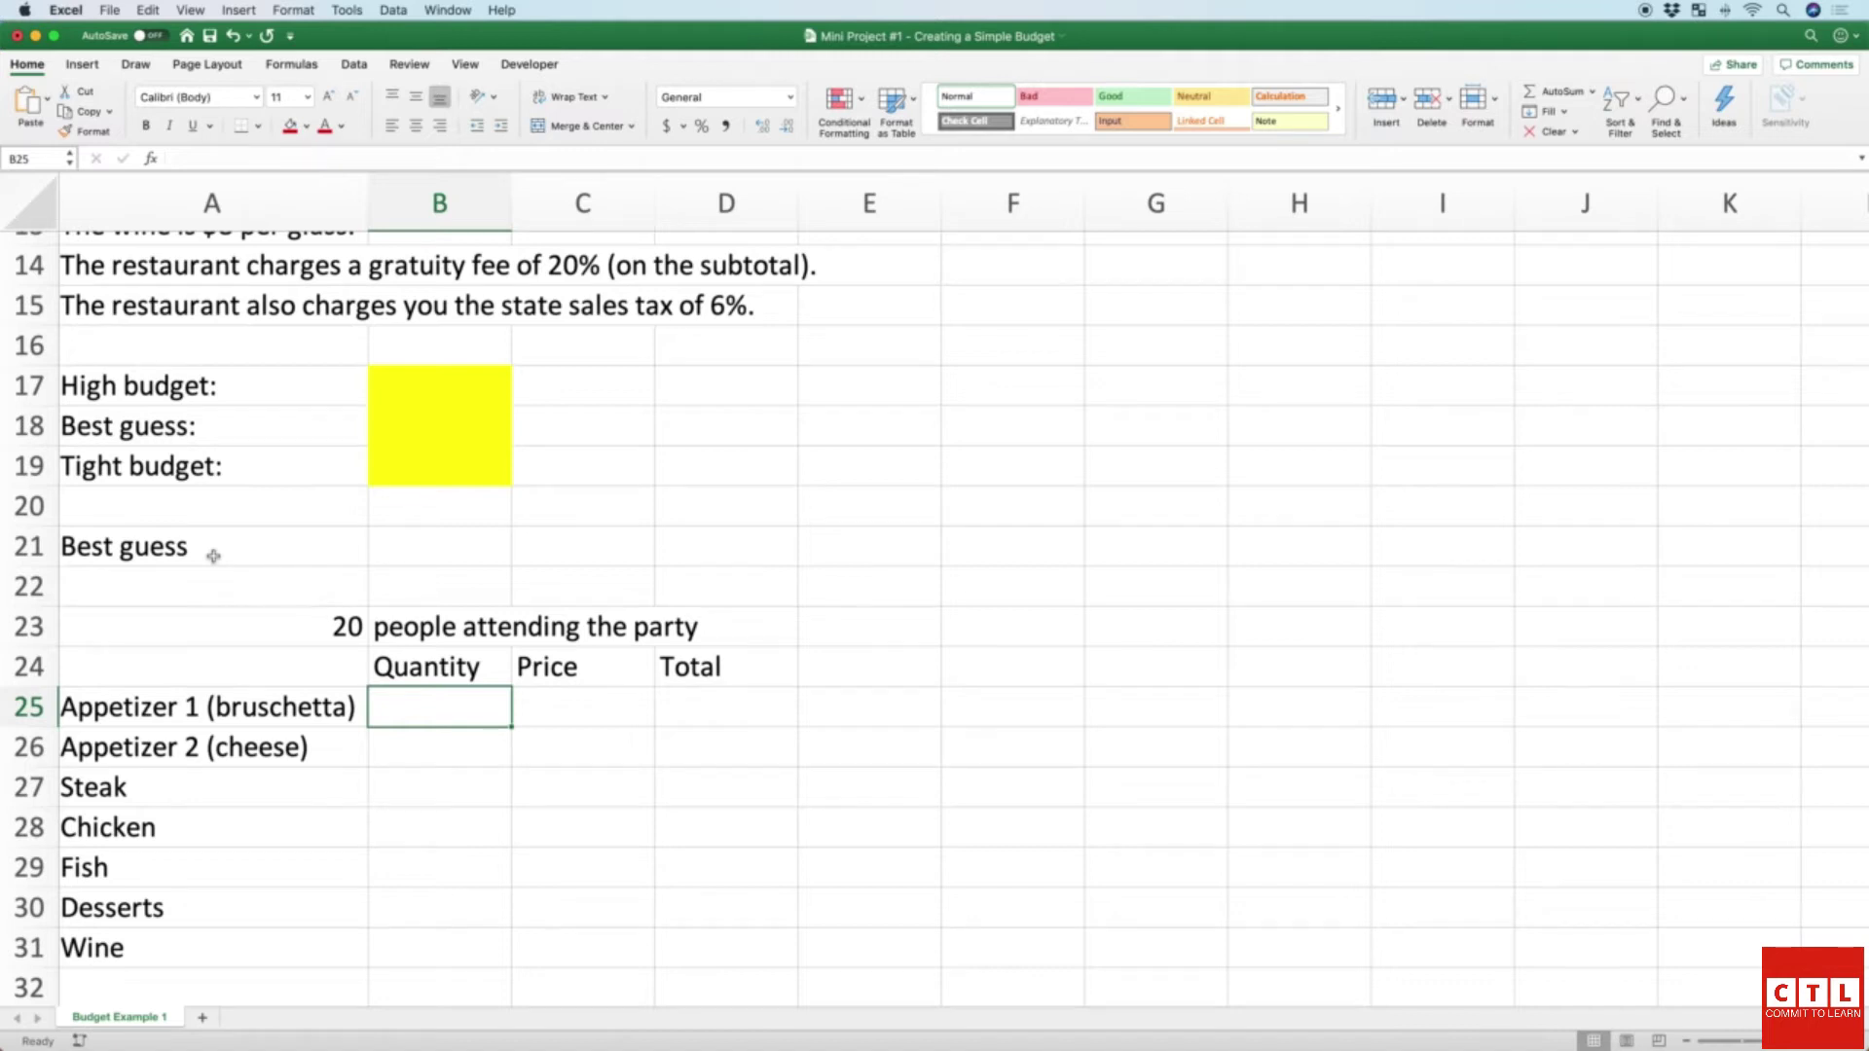
text(1)
key(Return)
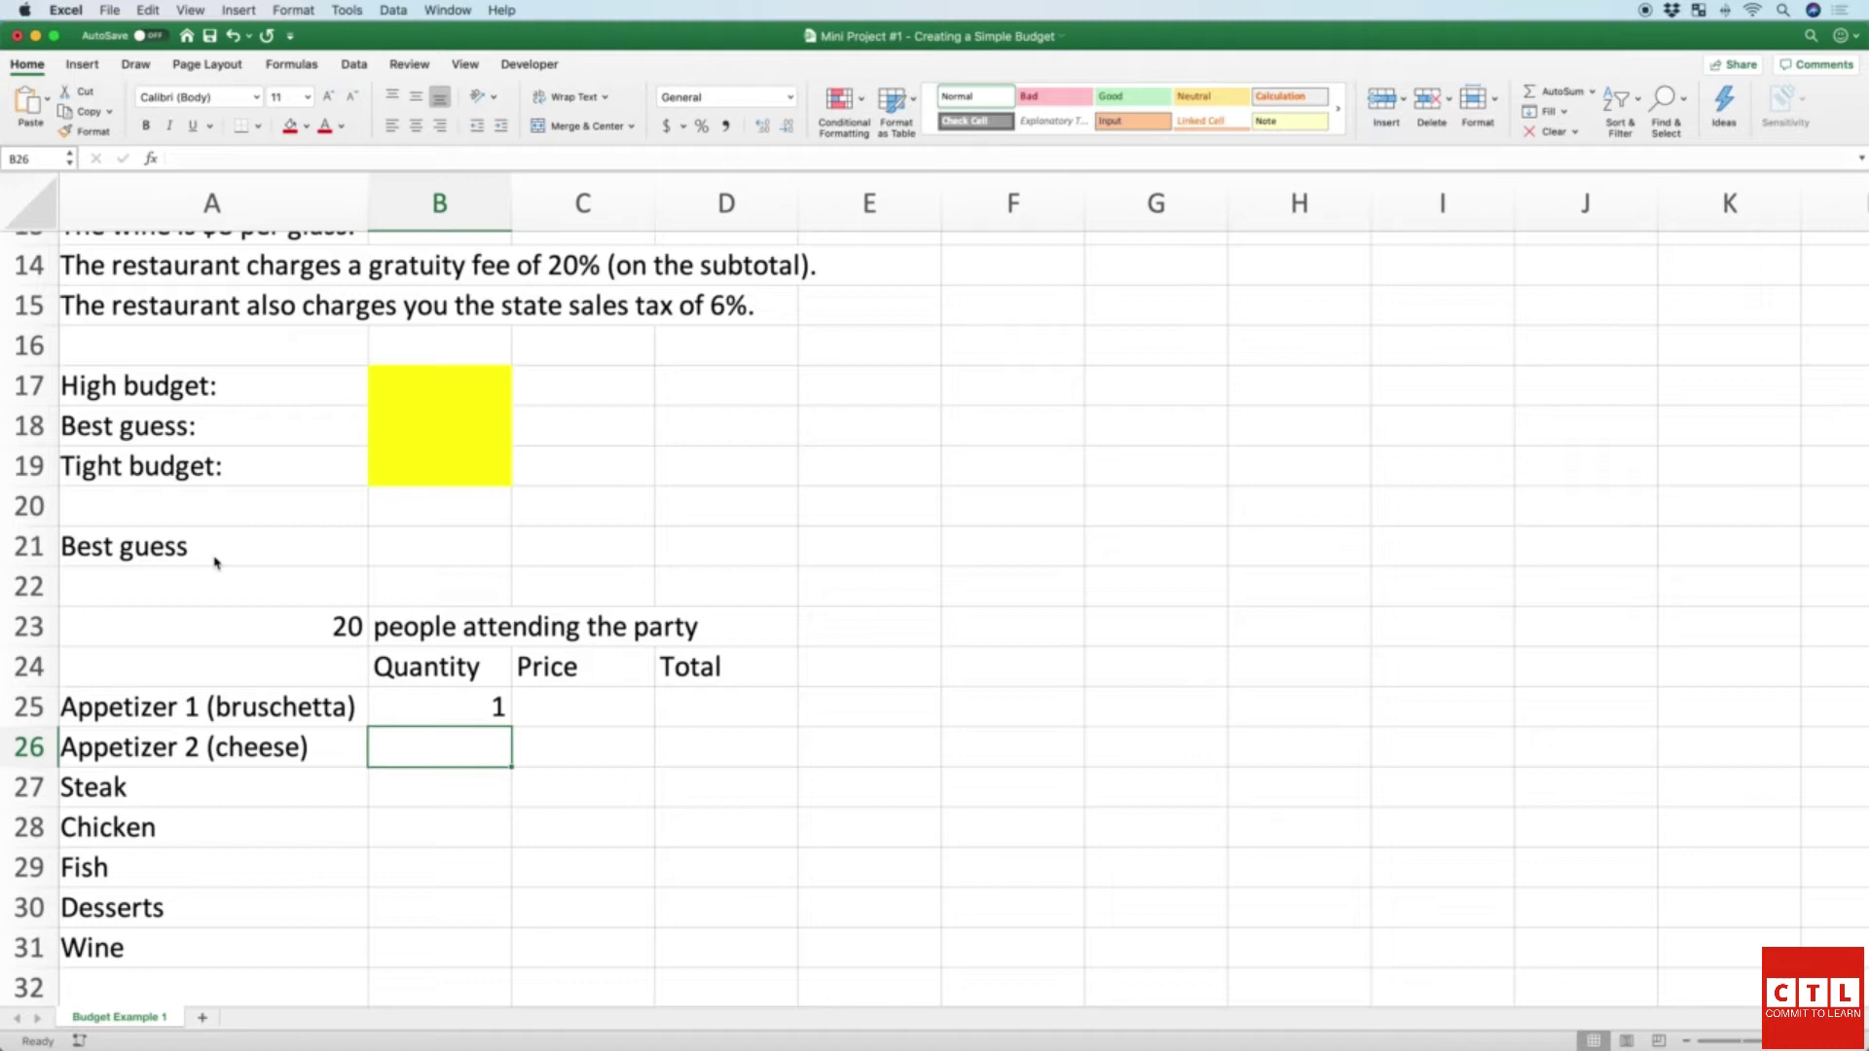
text(1)
key(Return)
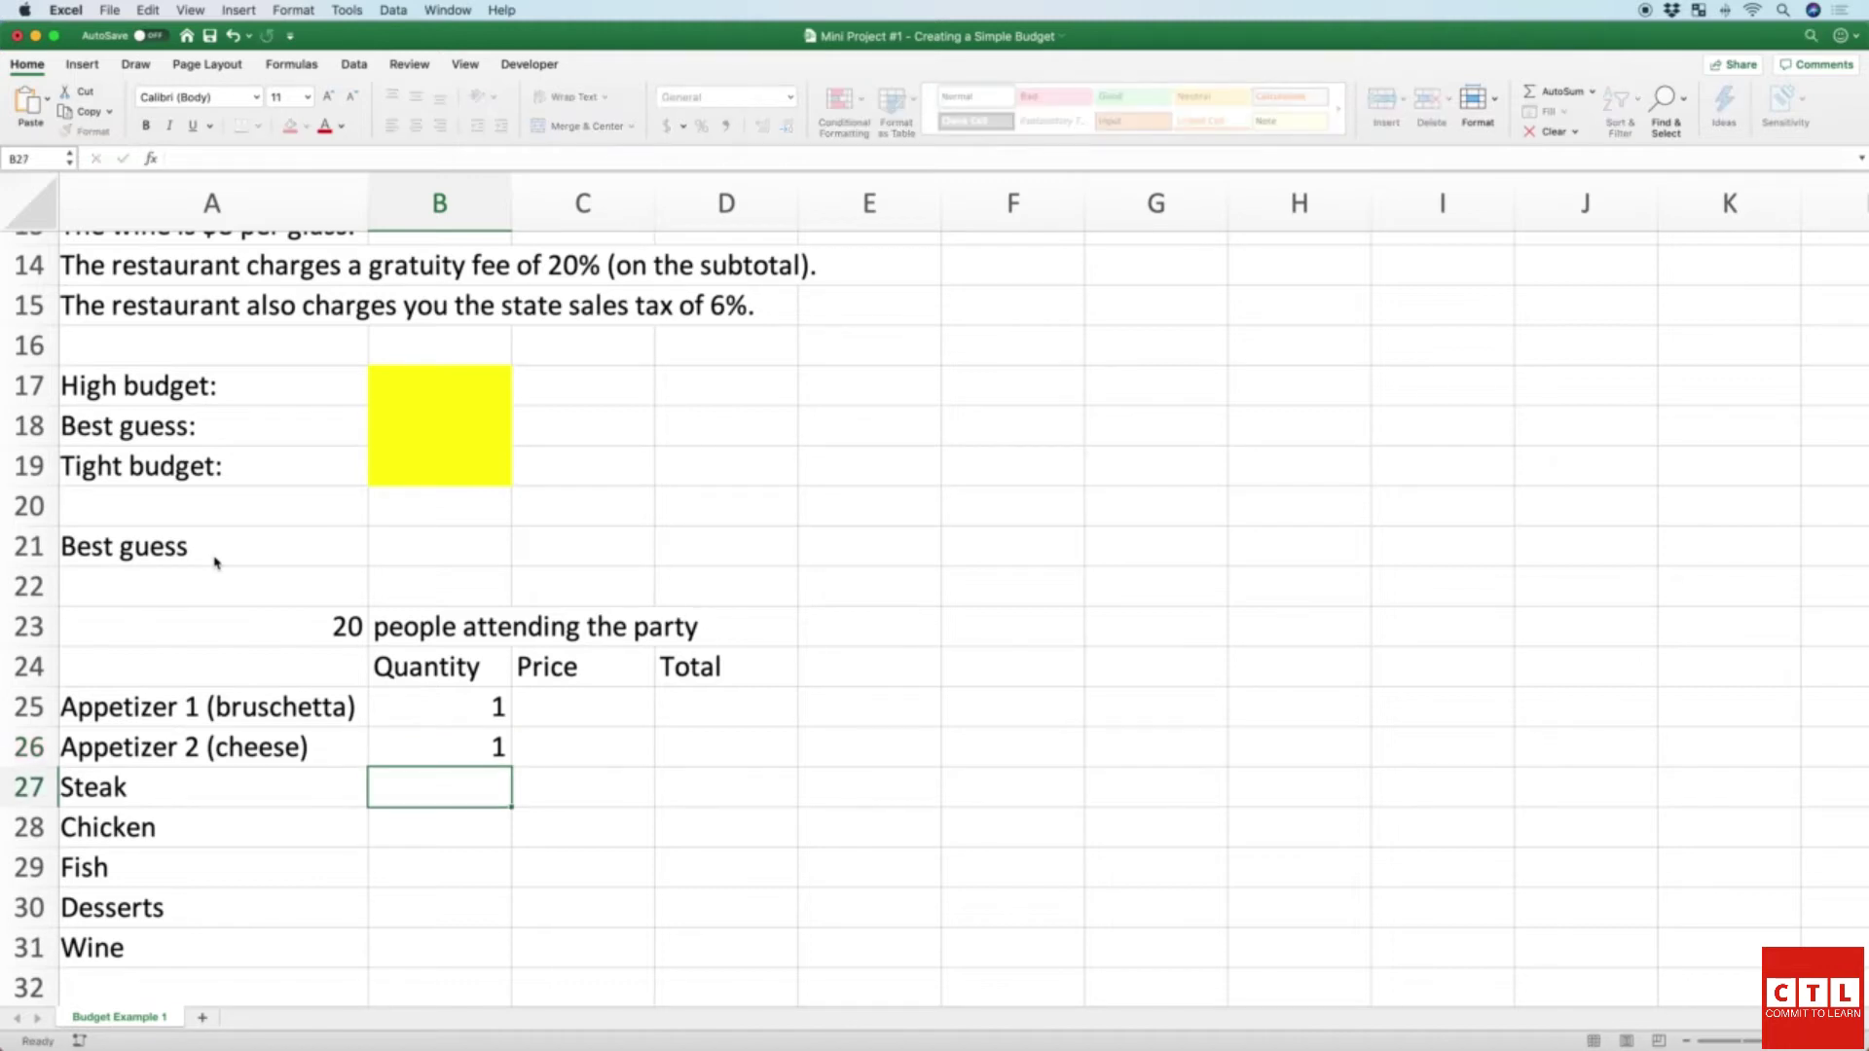
Step: Enter the appetizer prices, 26 for the bruschetta in C25 and 20 for the cheese in C26
key(Up)
key(Right)
key(Up)
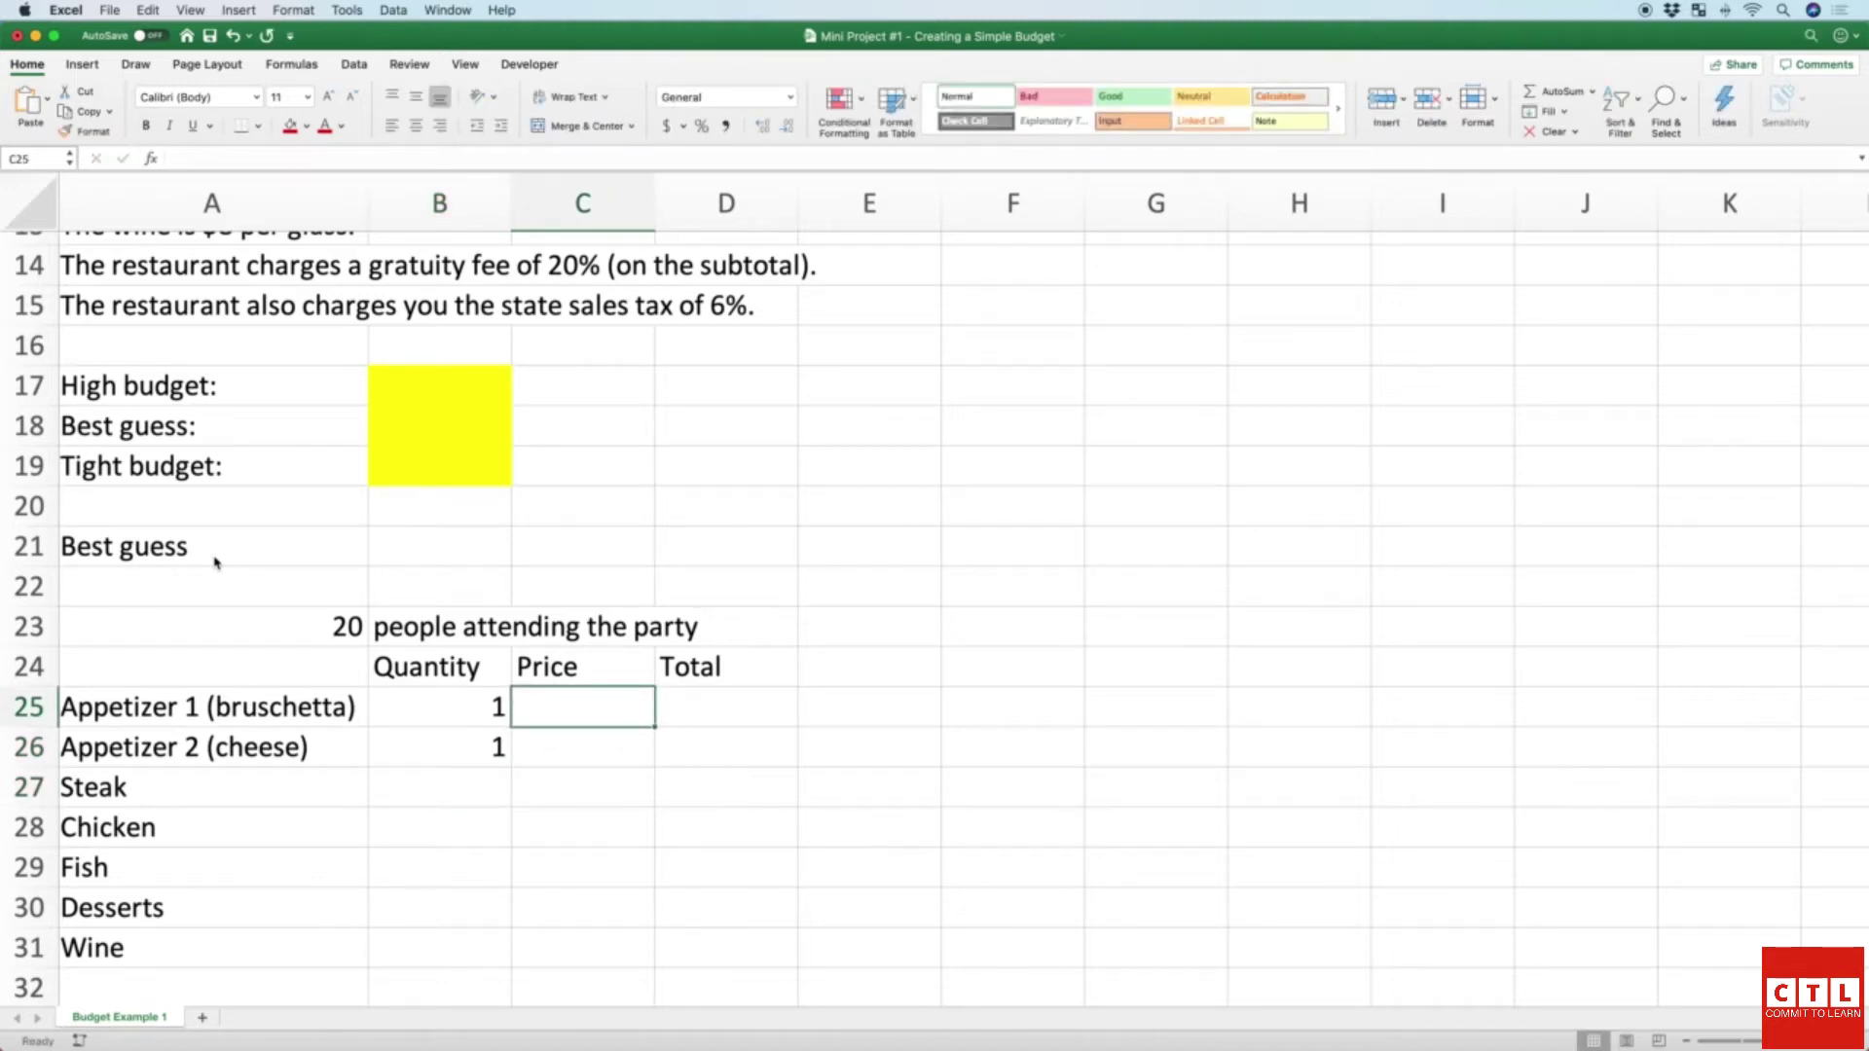
scroll(254, 540, up, 5)
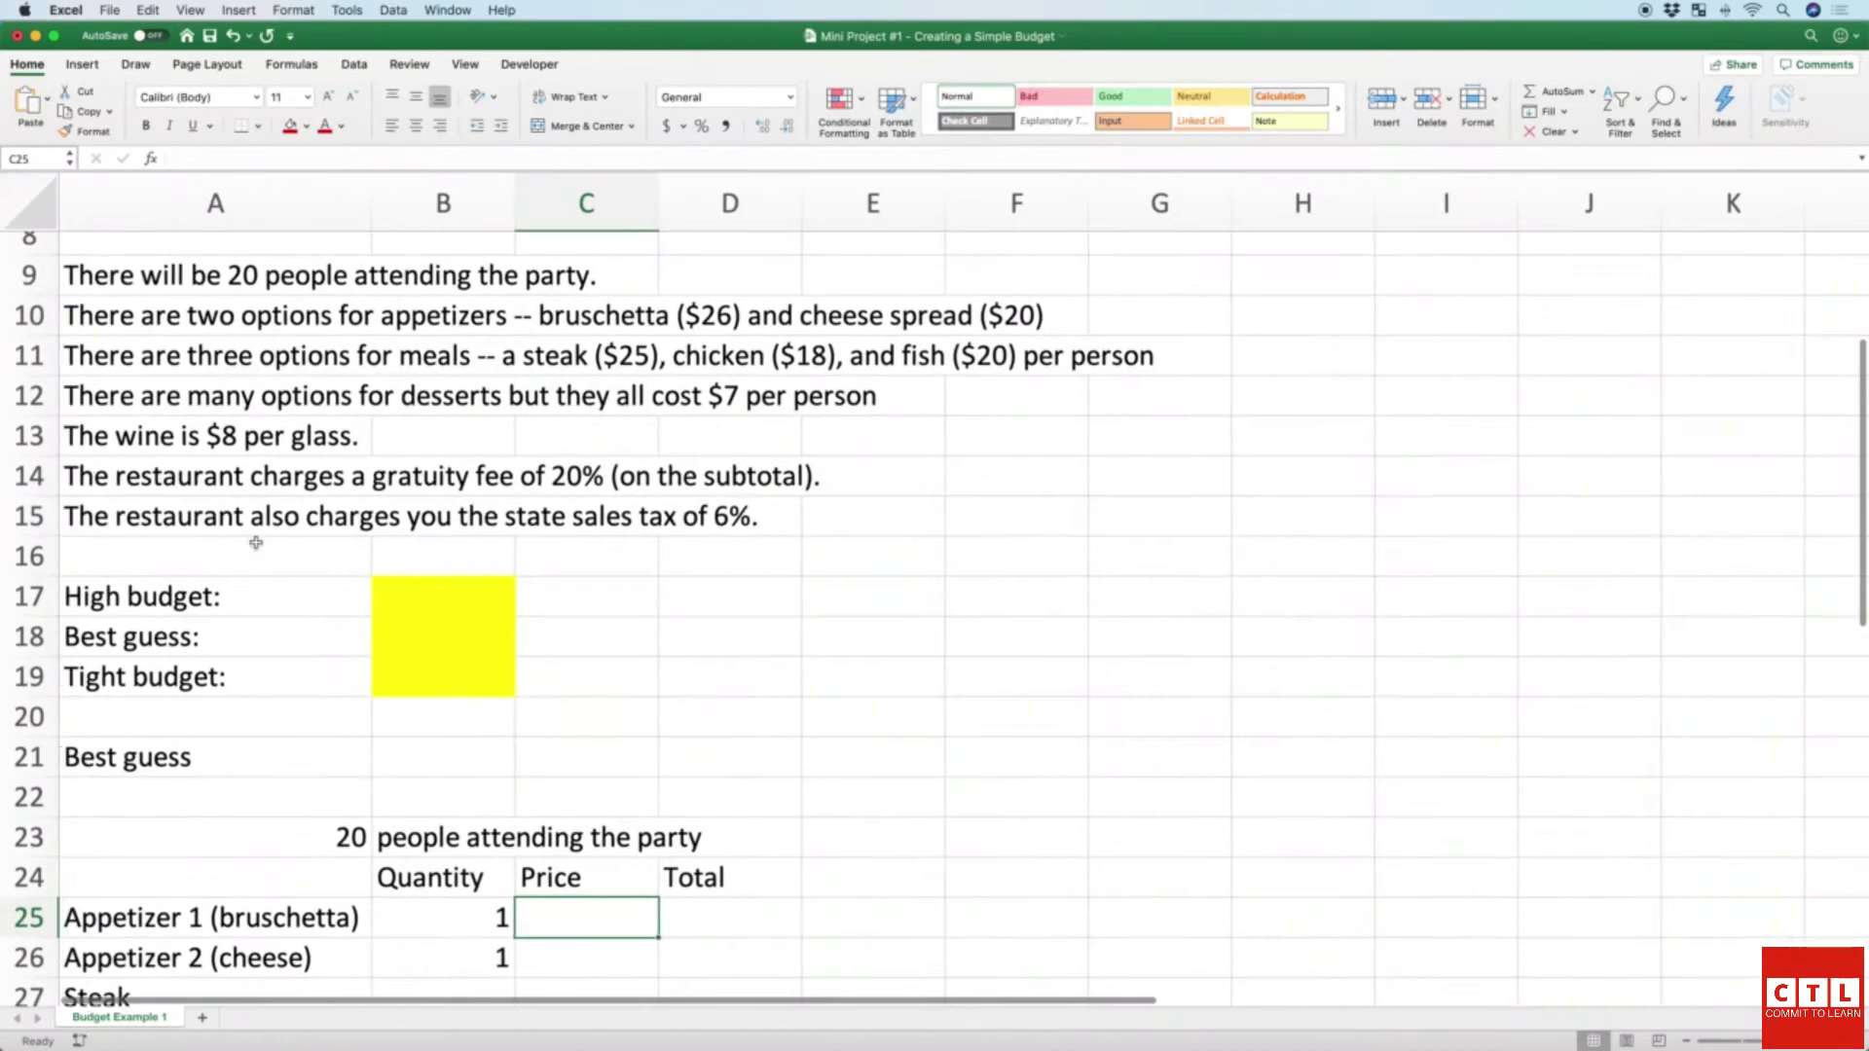
text(2)
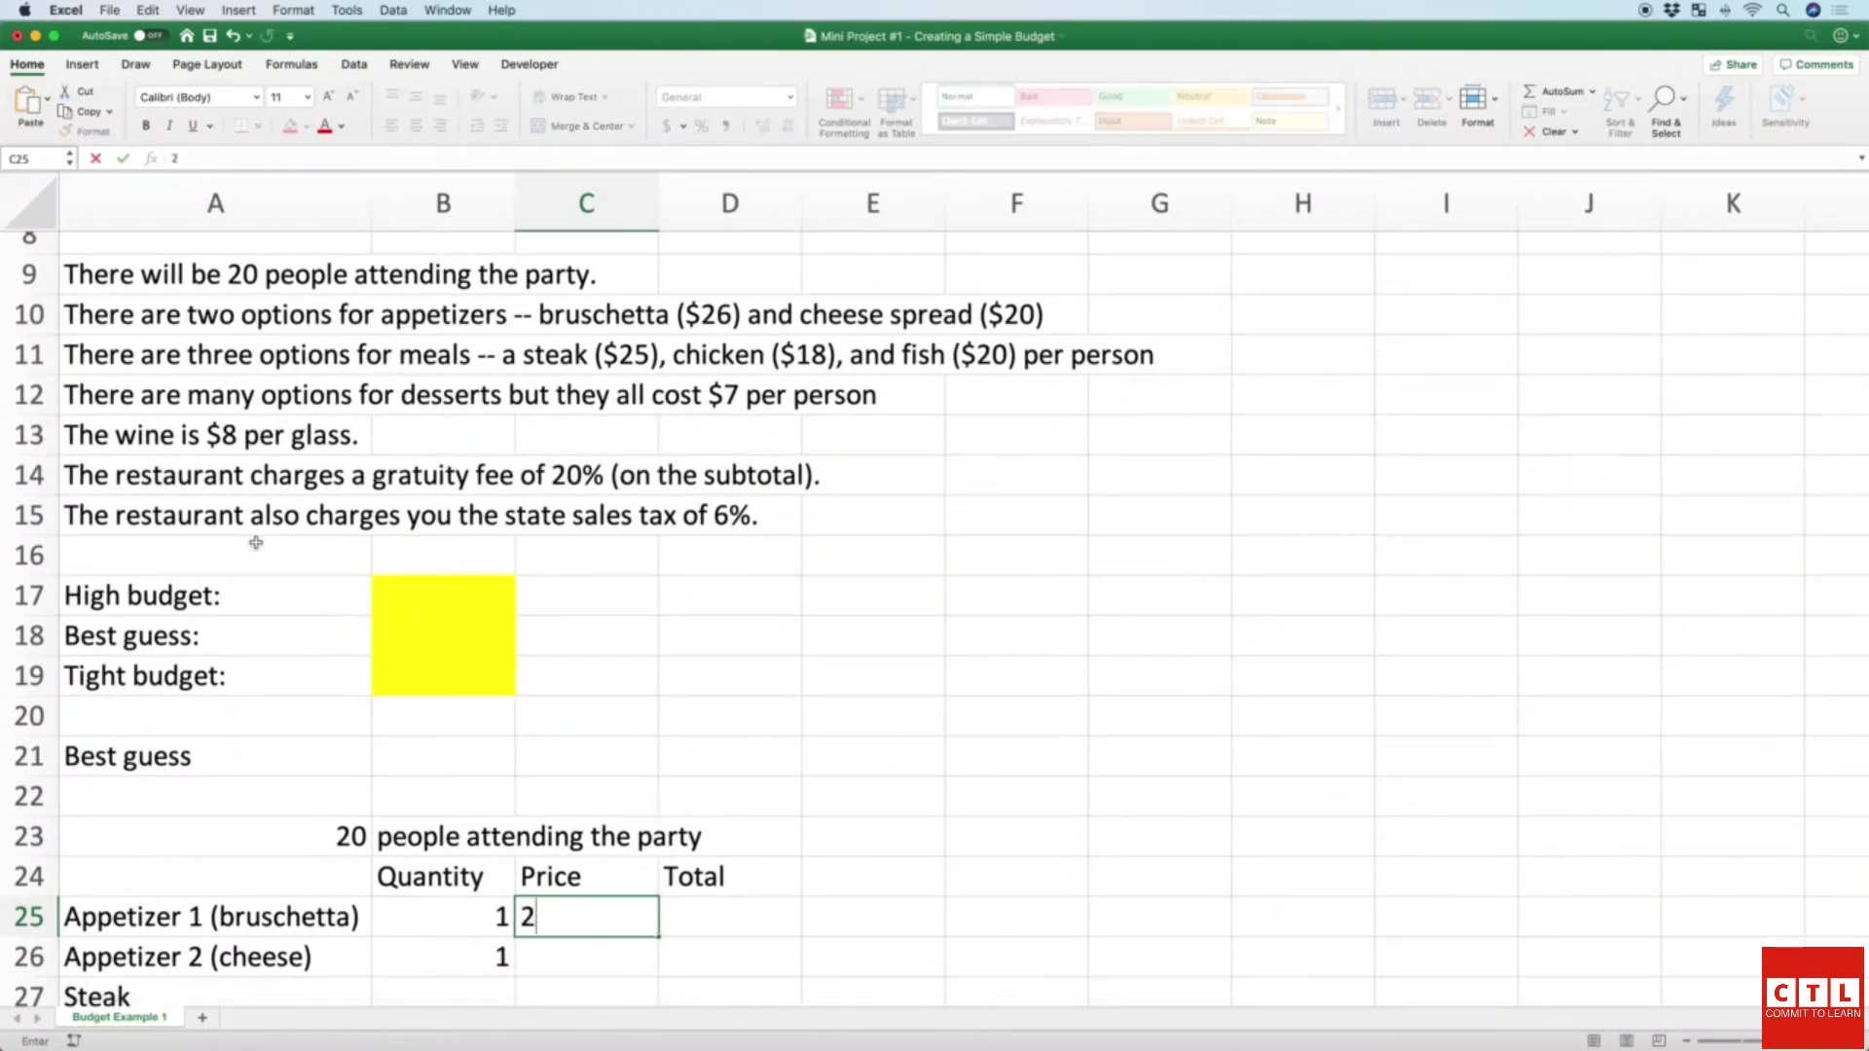
text(6)
key(Return)
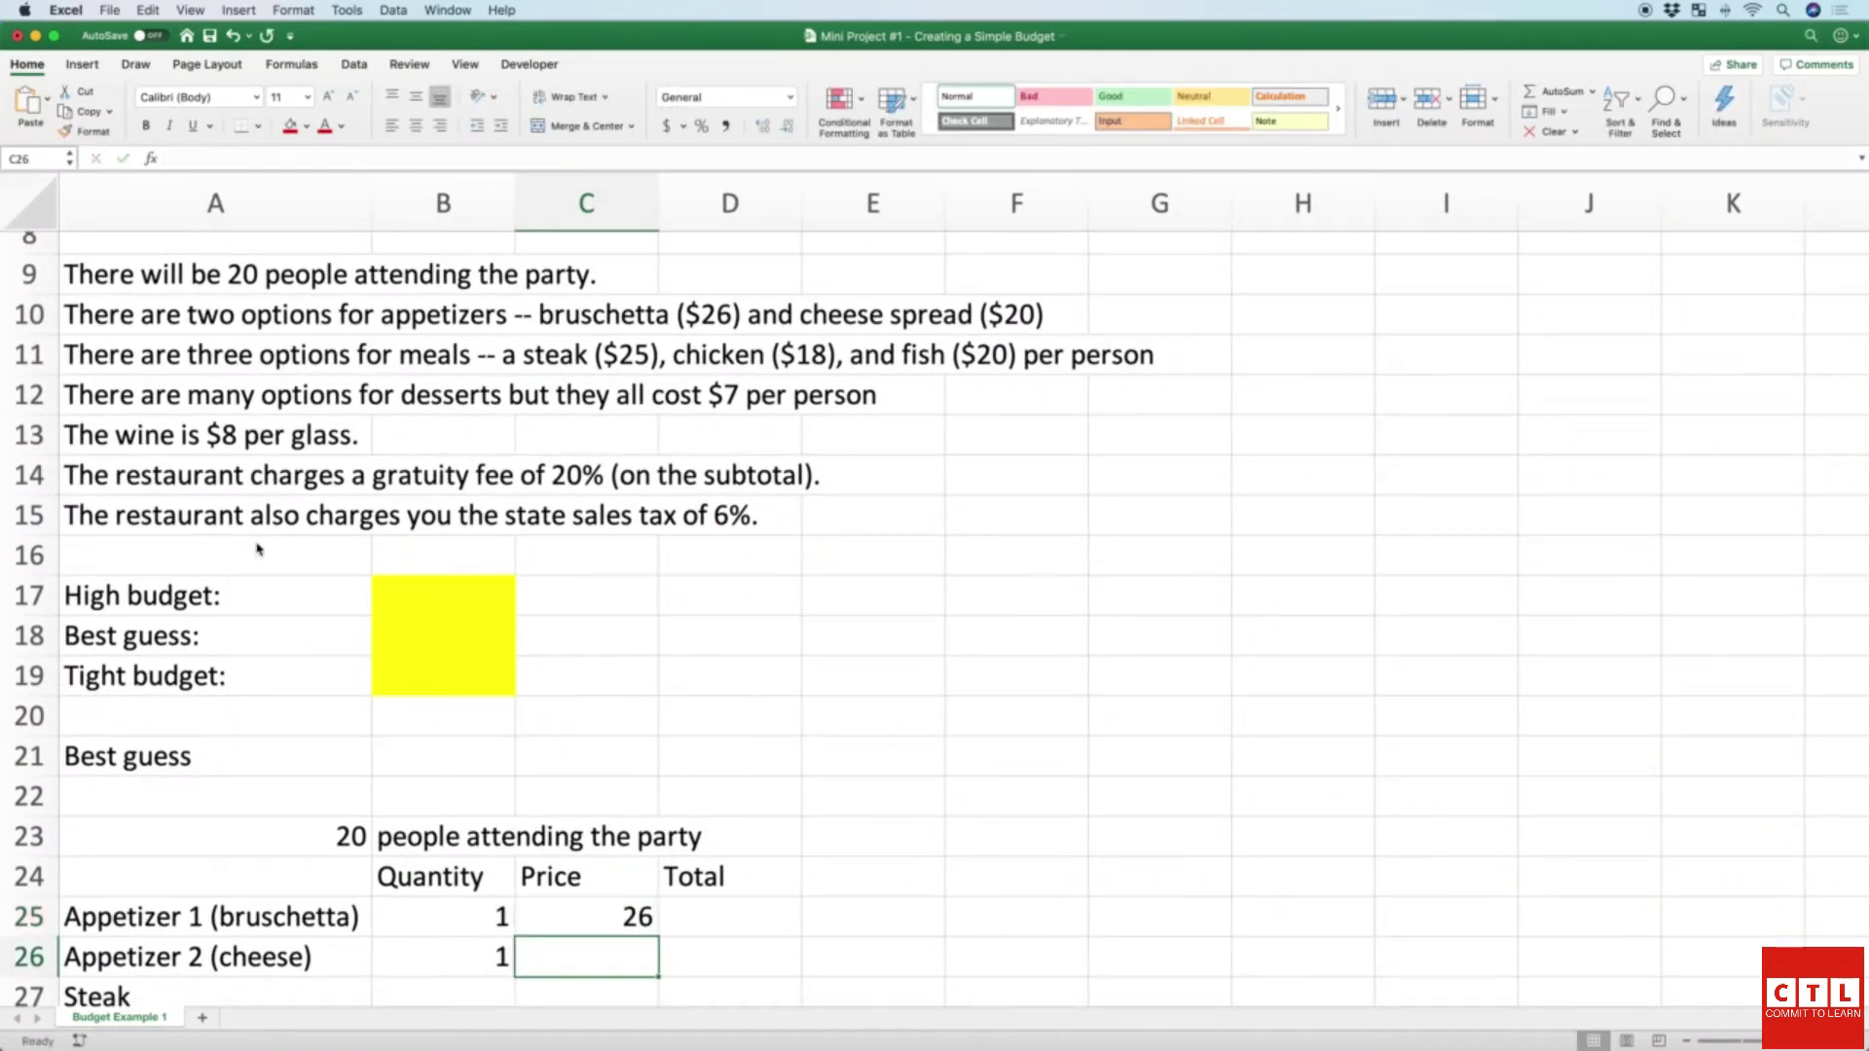
text(20)
key(Return)
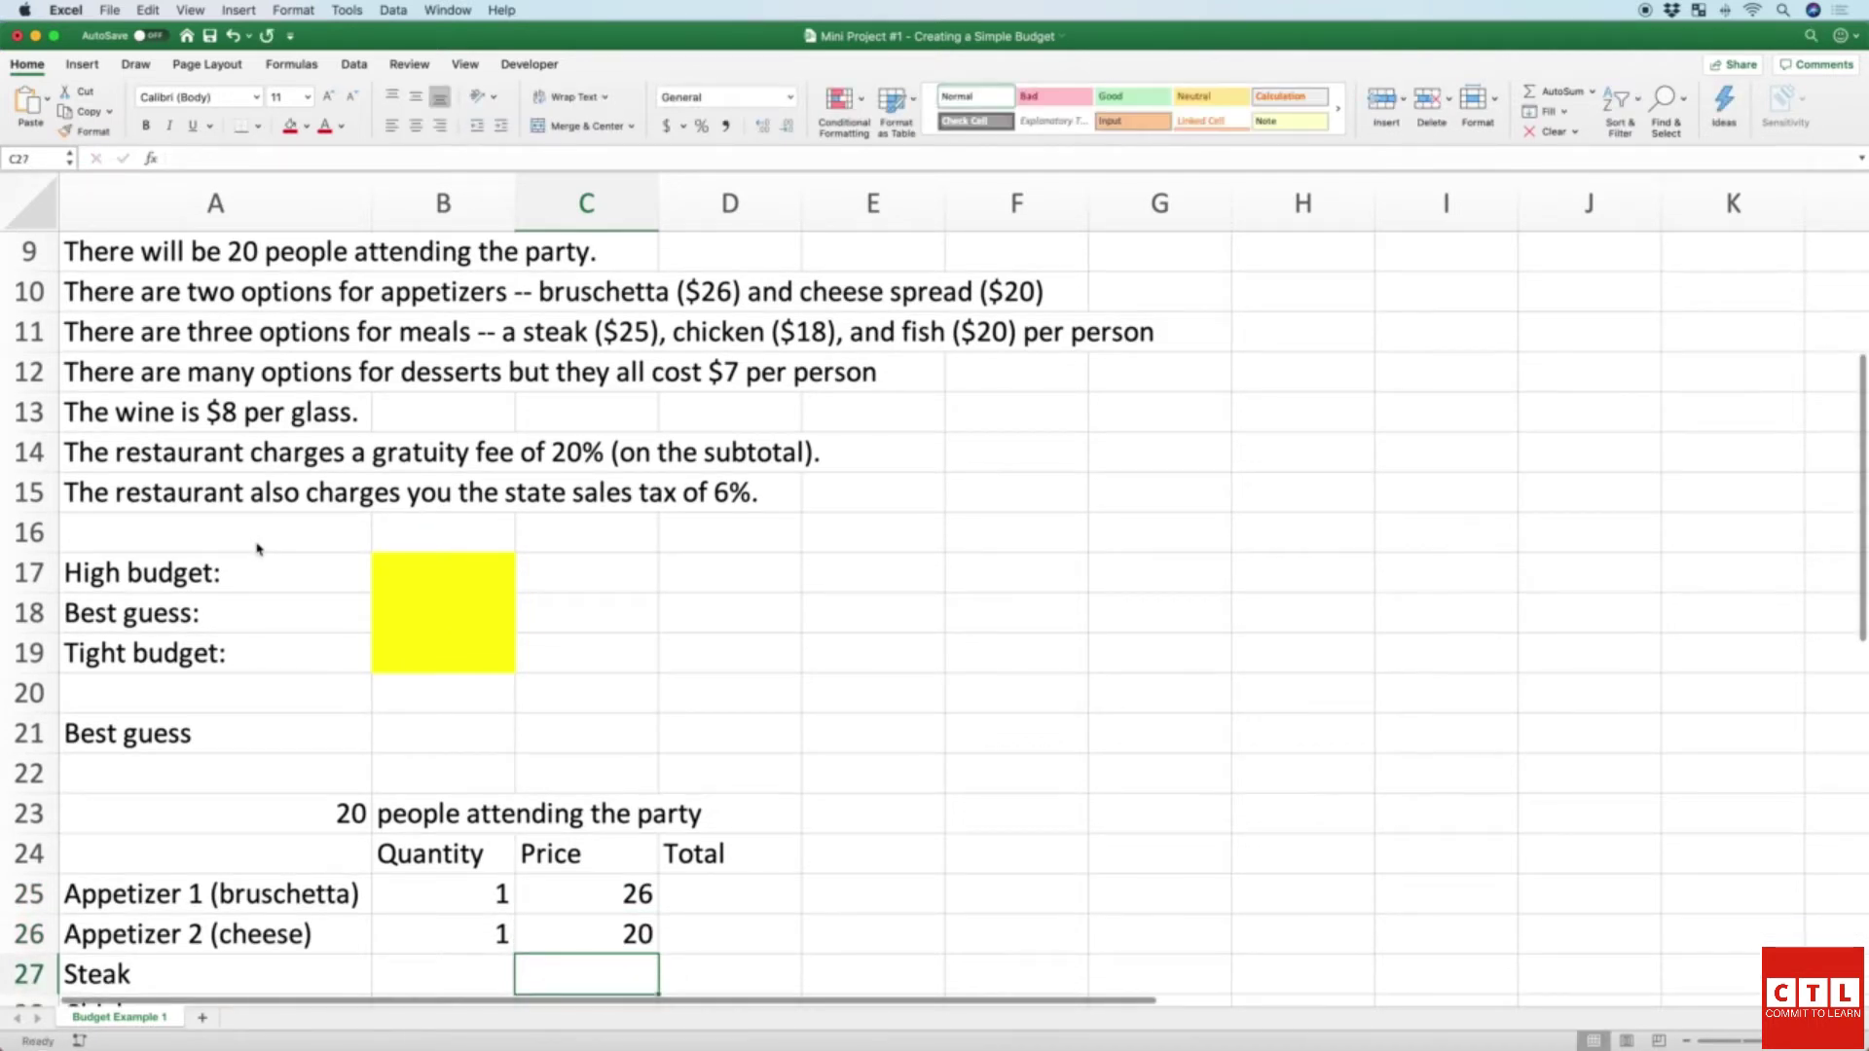
Step: Enter the meal prices in C27 to C29: 25 for steak, 18 for chicken and 20 for fish
key(Left)
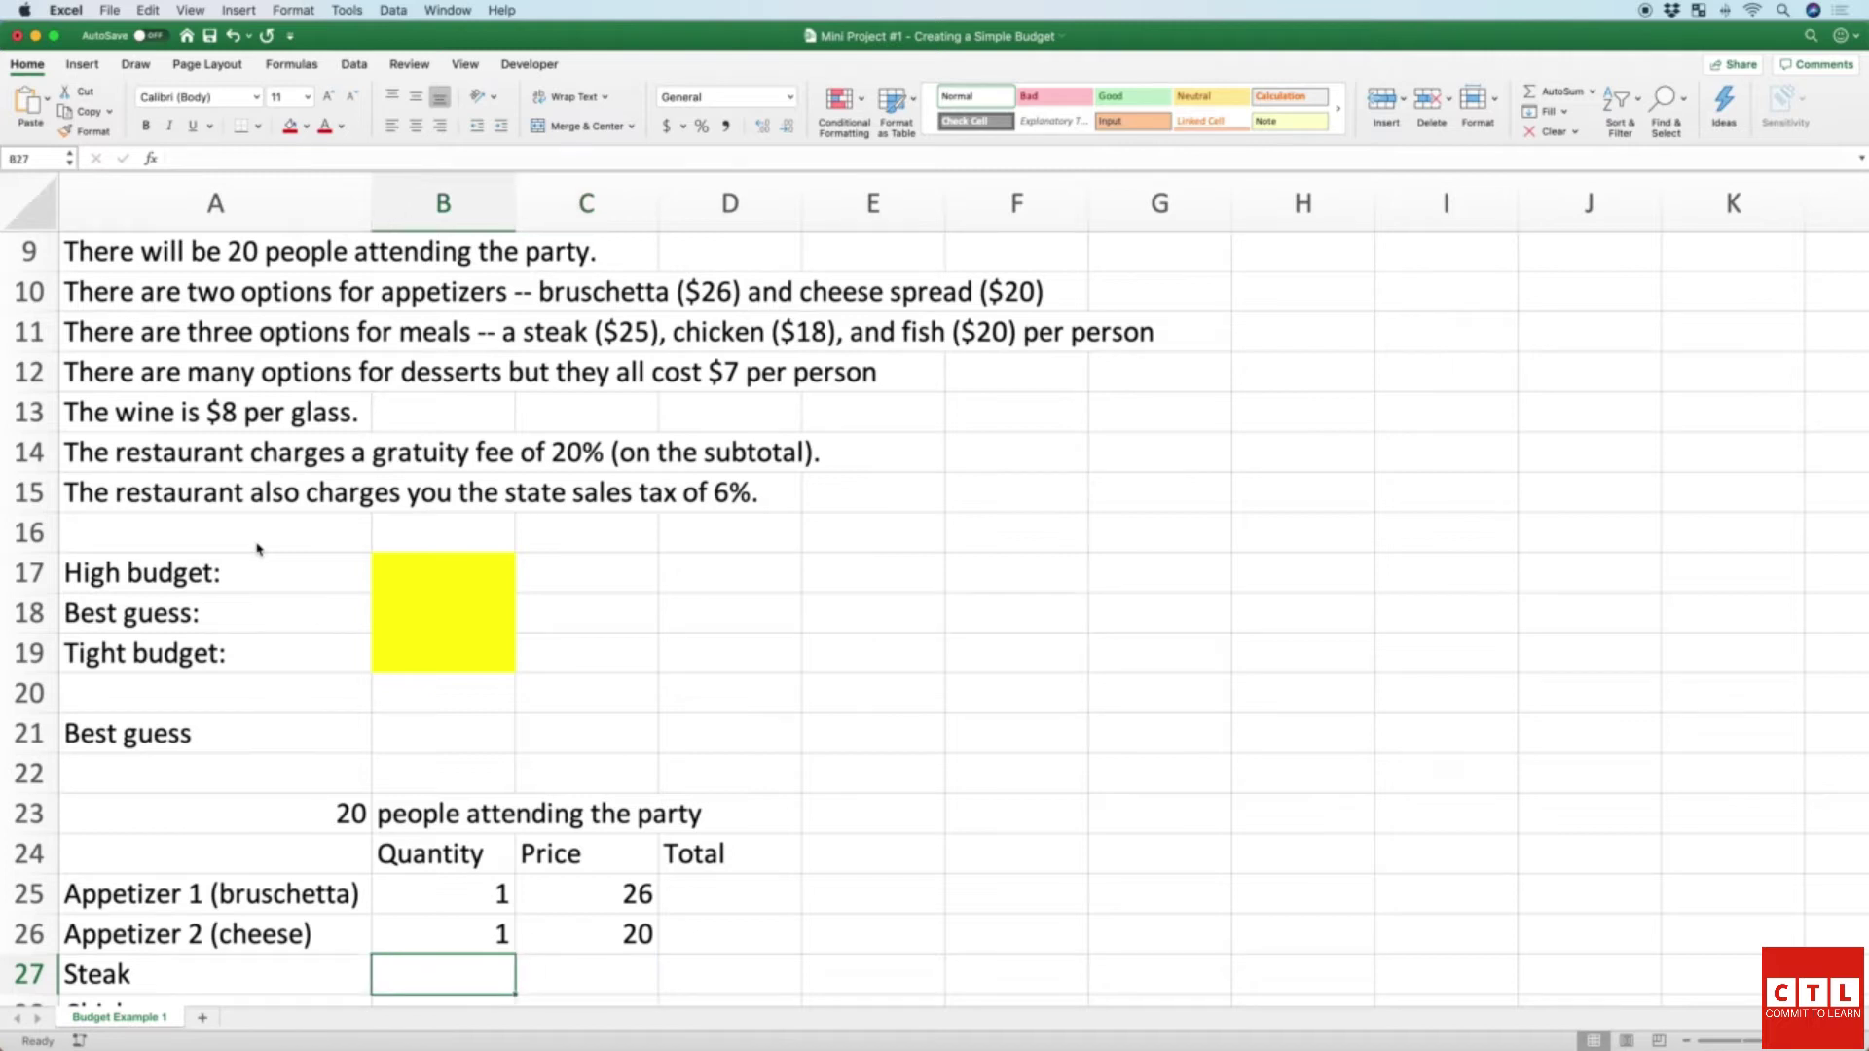
key(Right)
text(25)
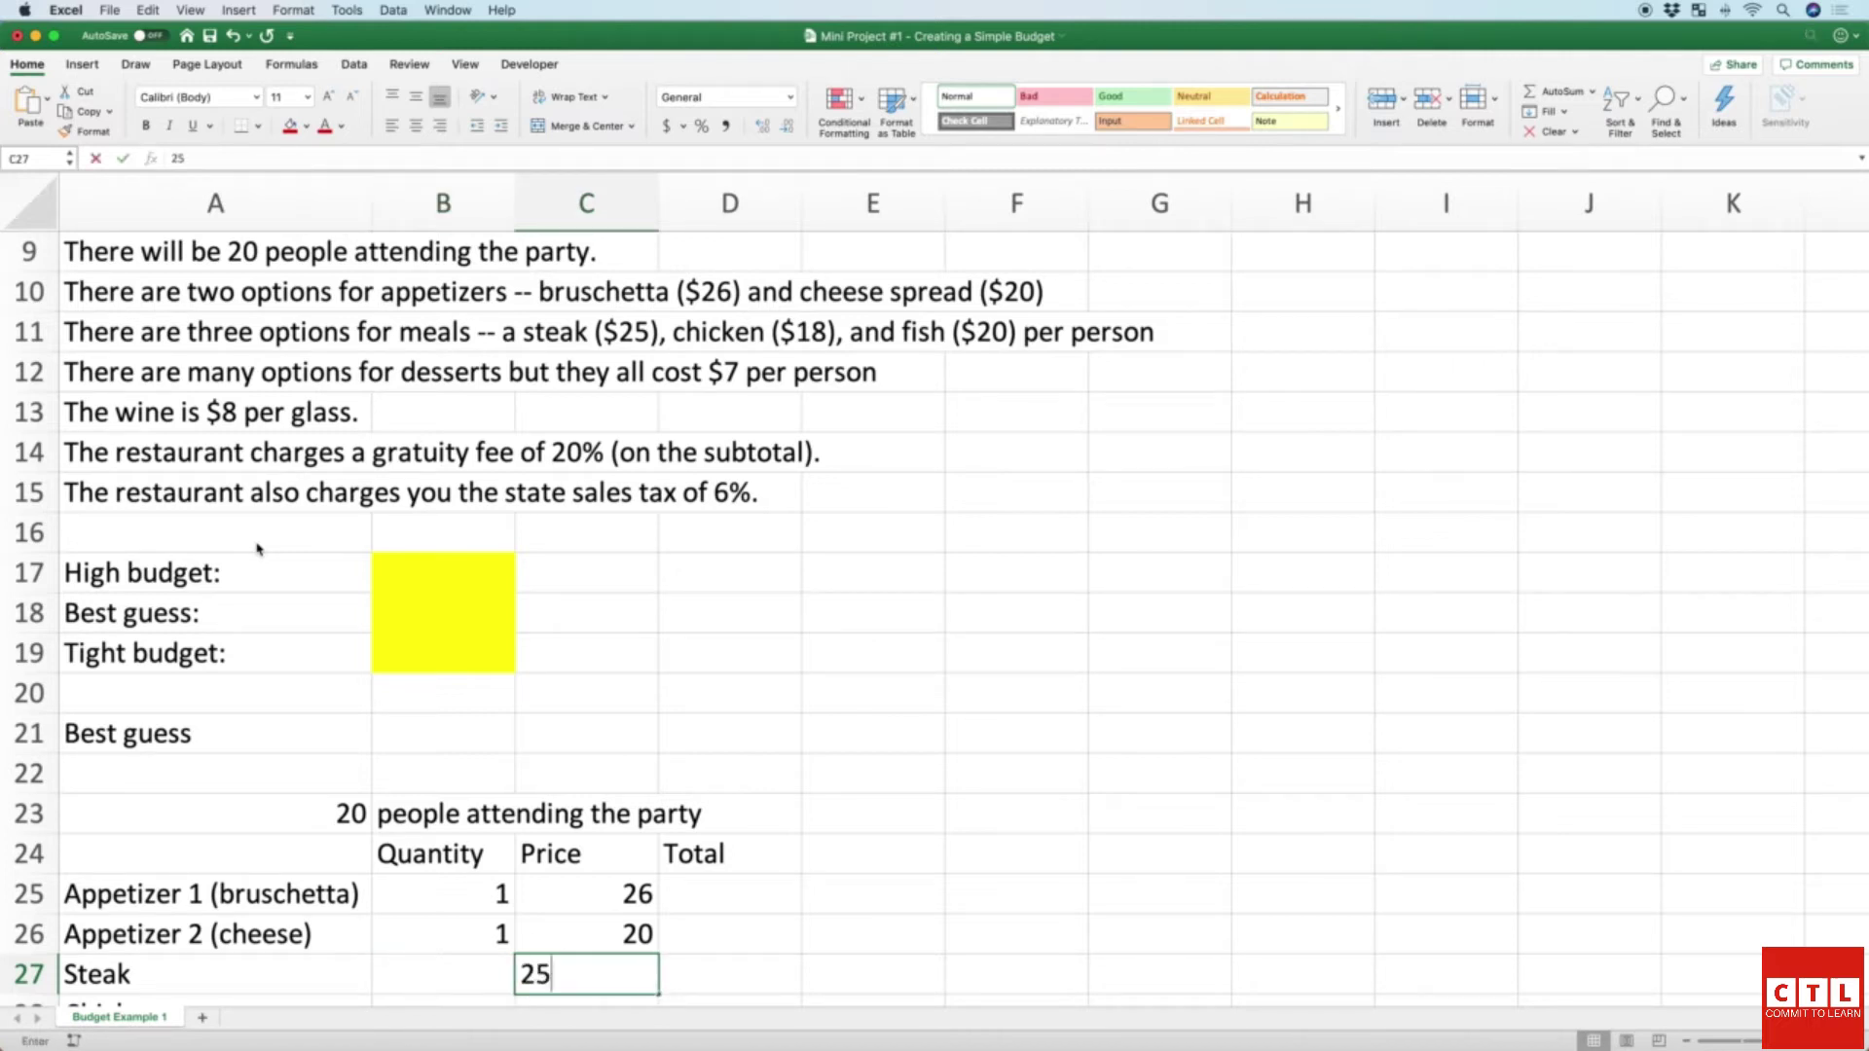
key(Return)
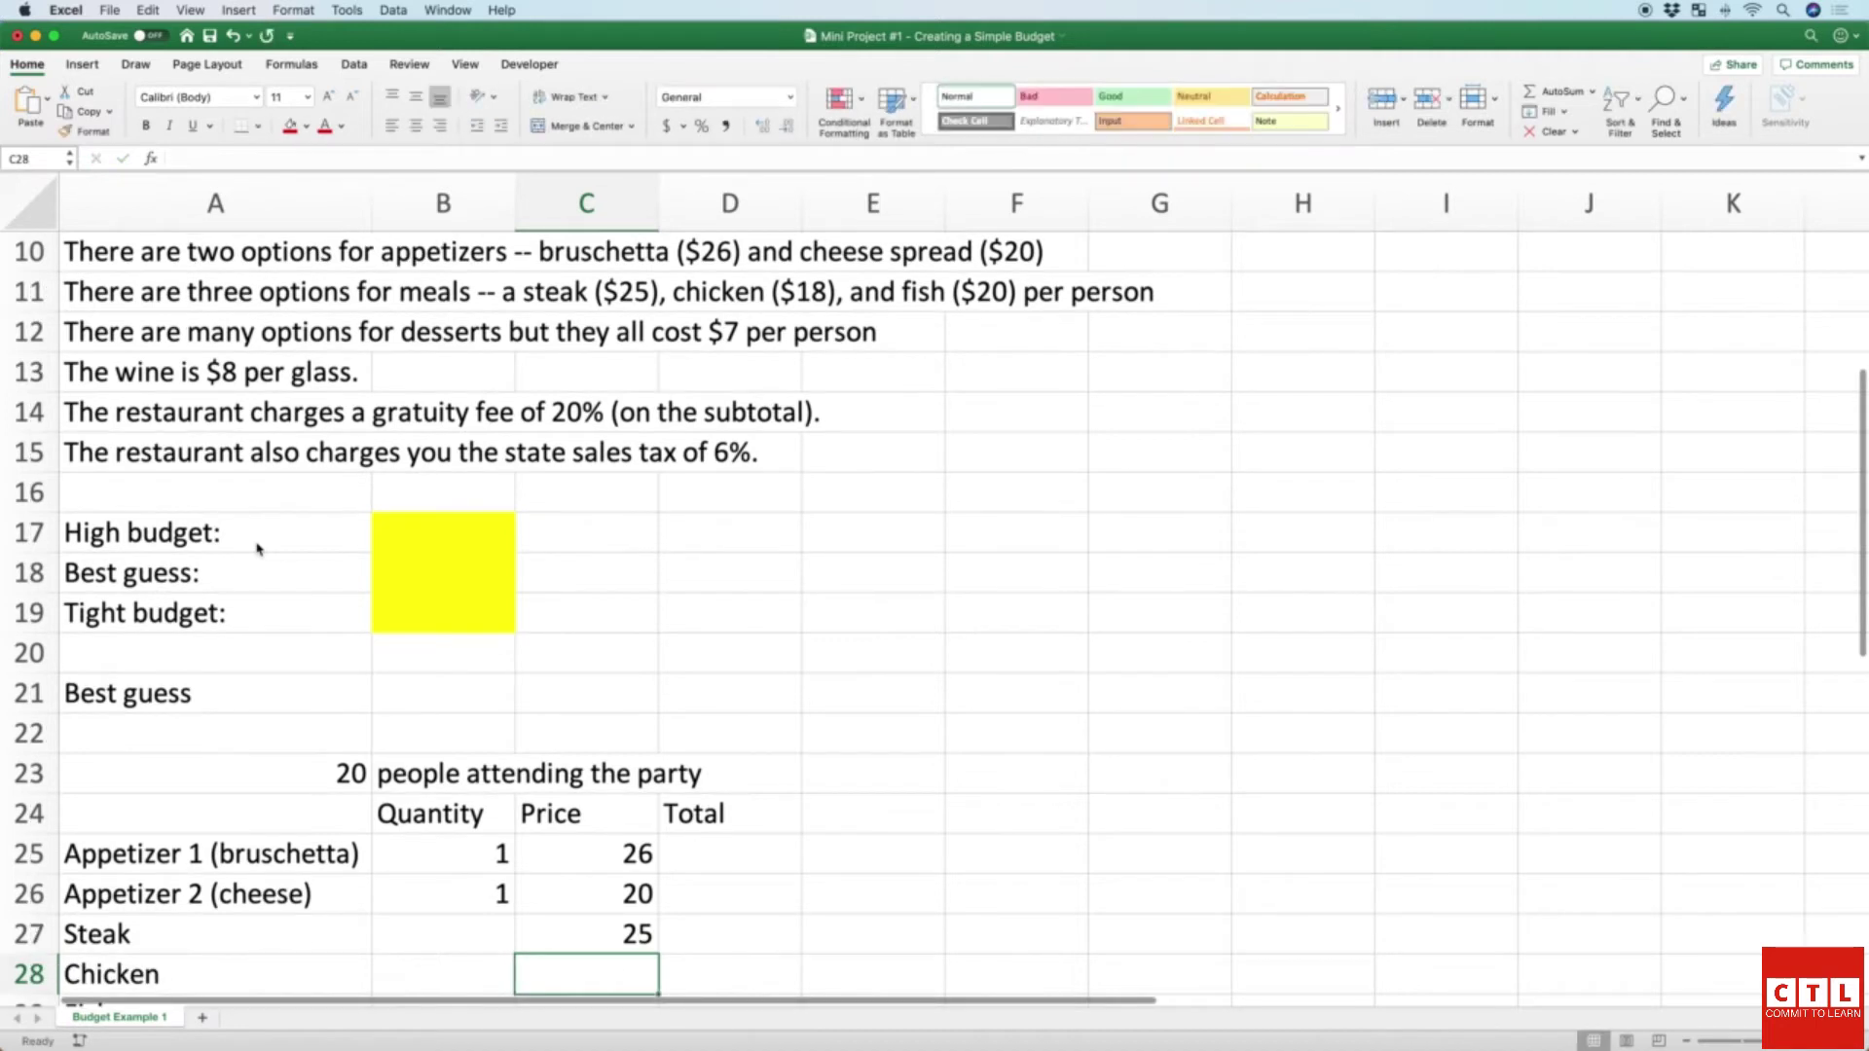
text(18)
key(Return)
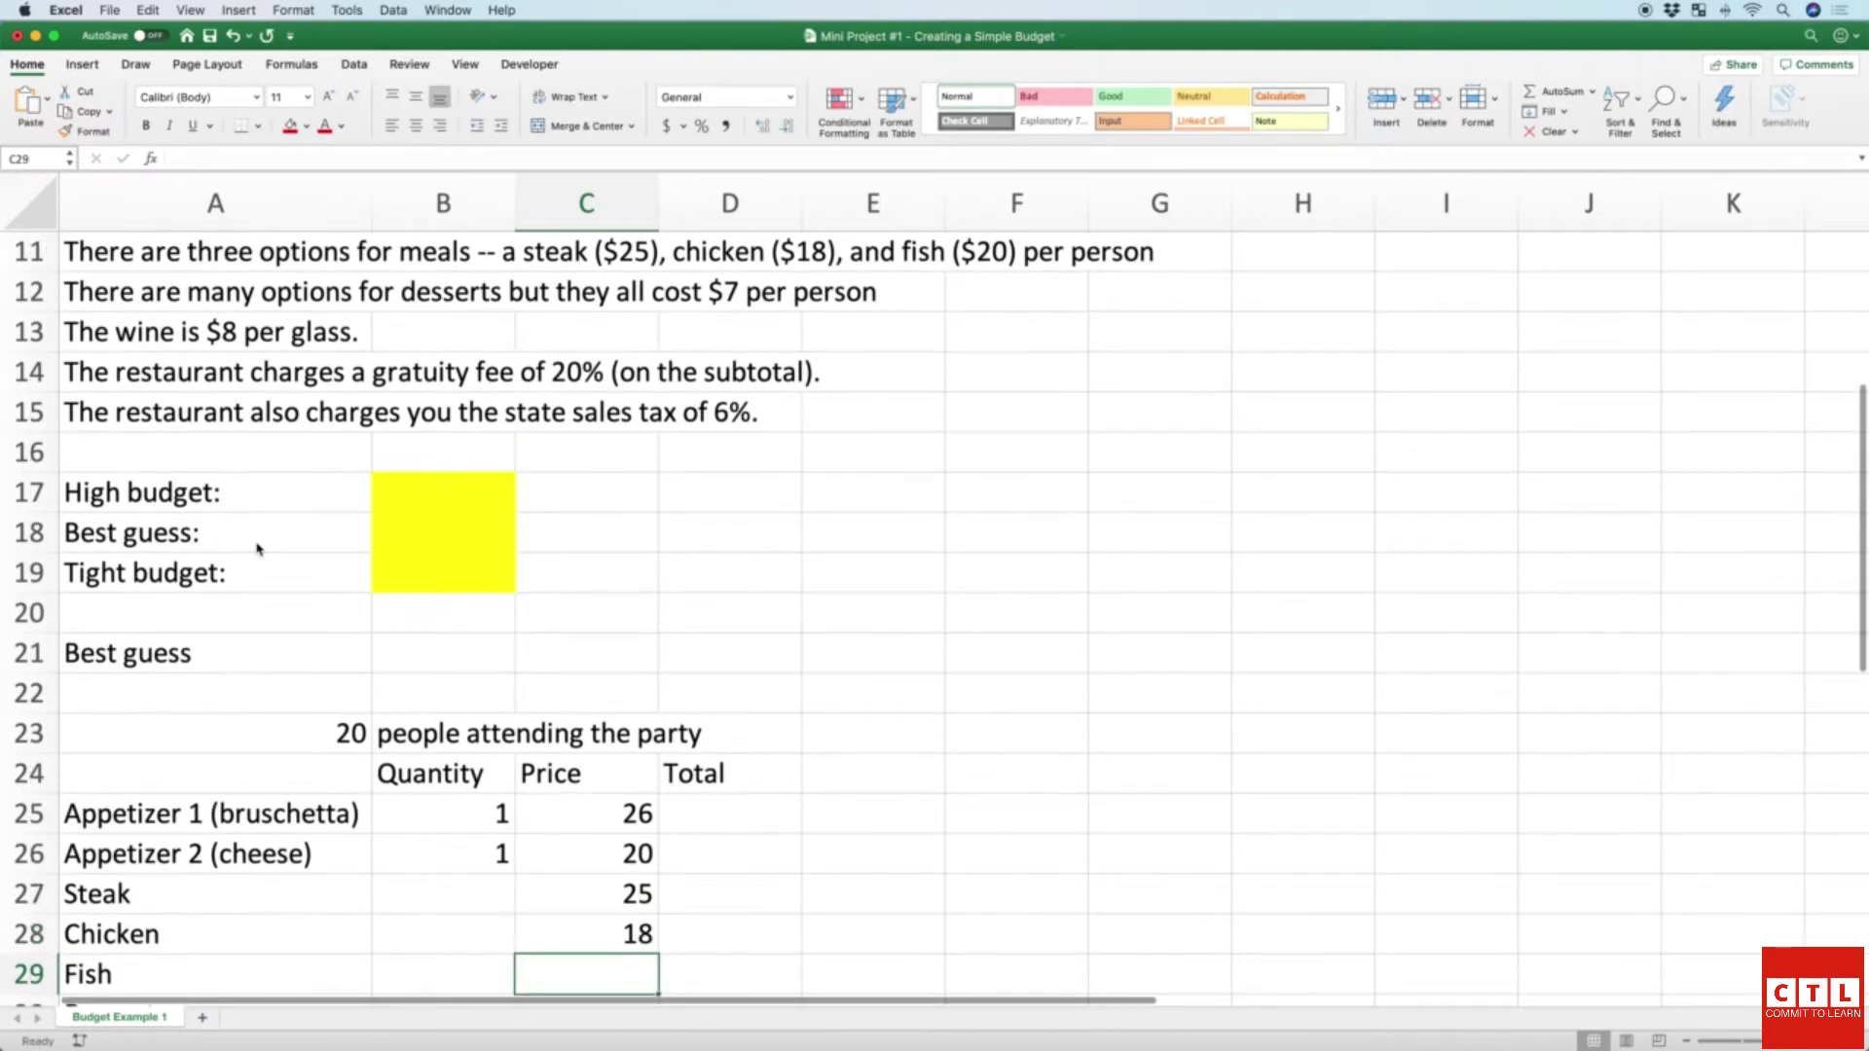
text(20)
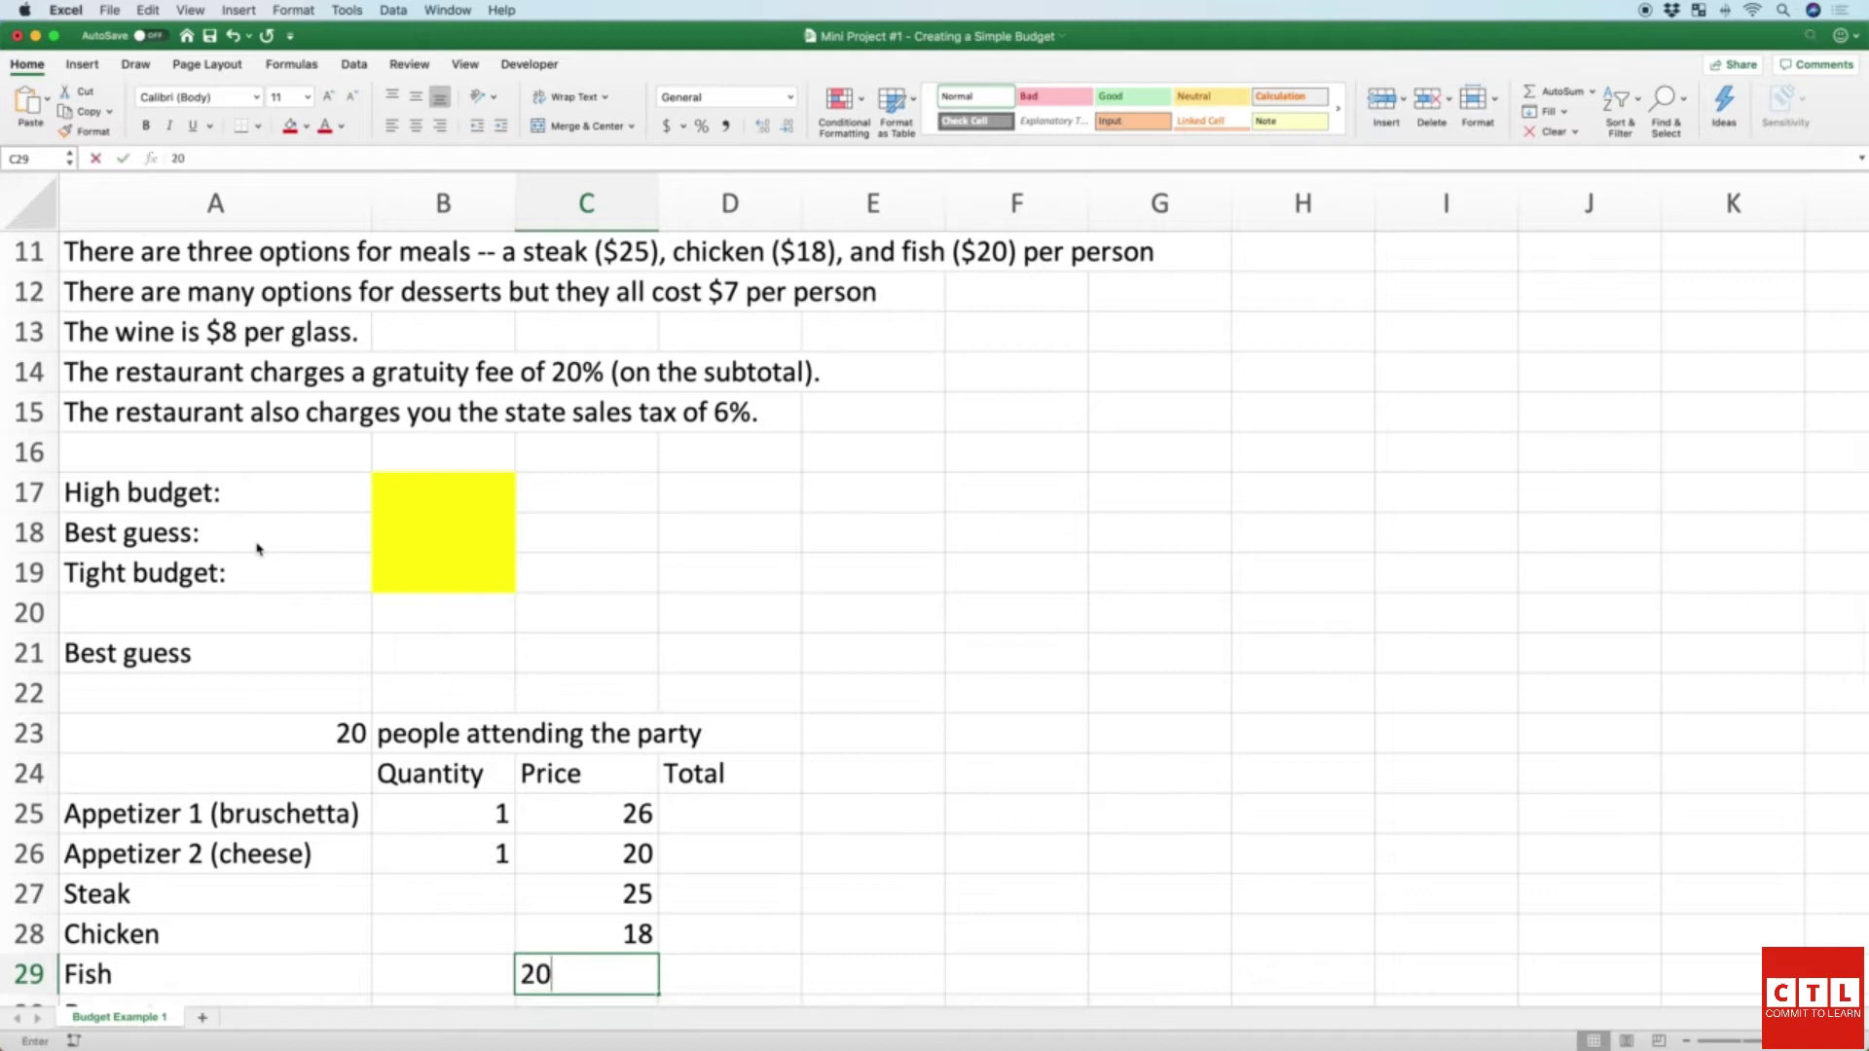
key(Return)
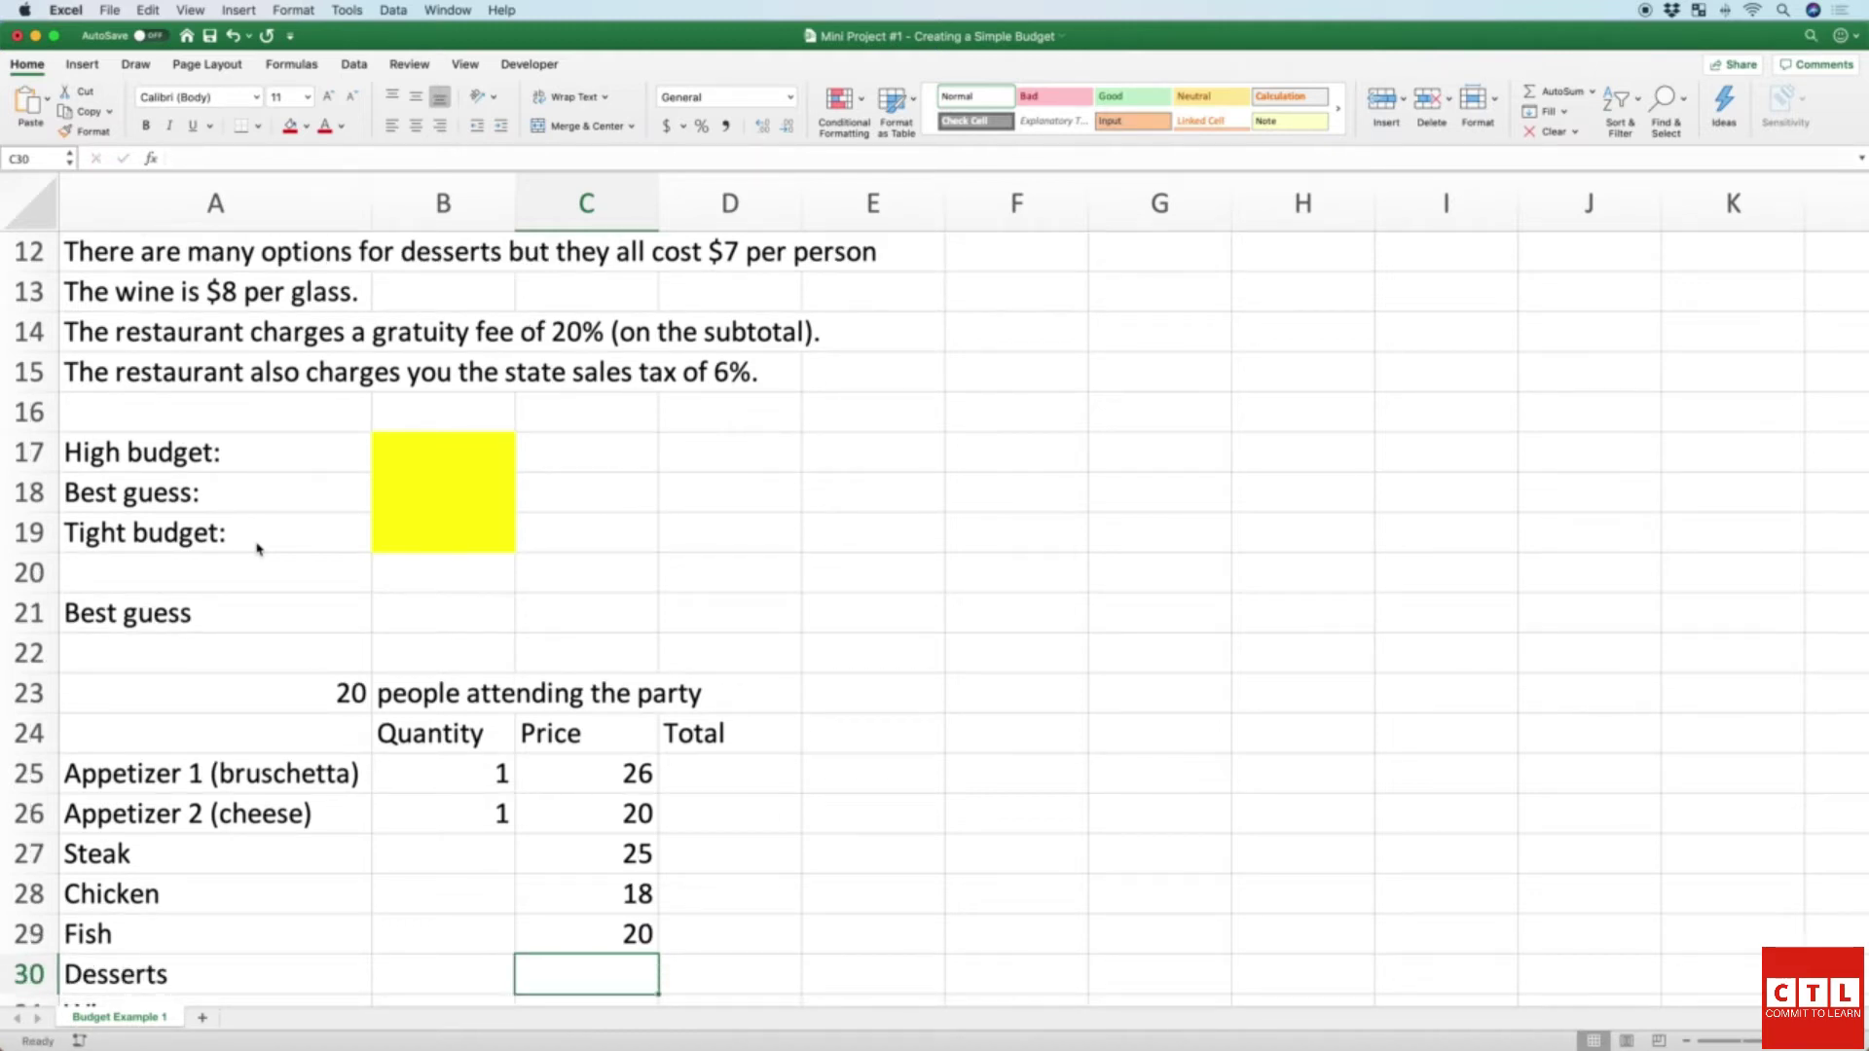
Step: Enter the price 7 for desserts in C30 and 8 for wine in C31
text(7)
key(Return)
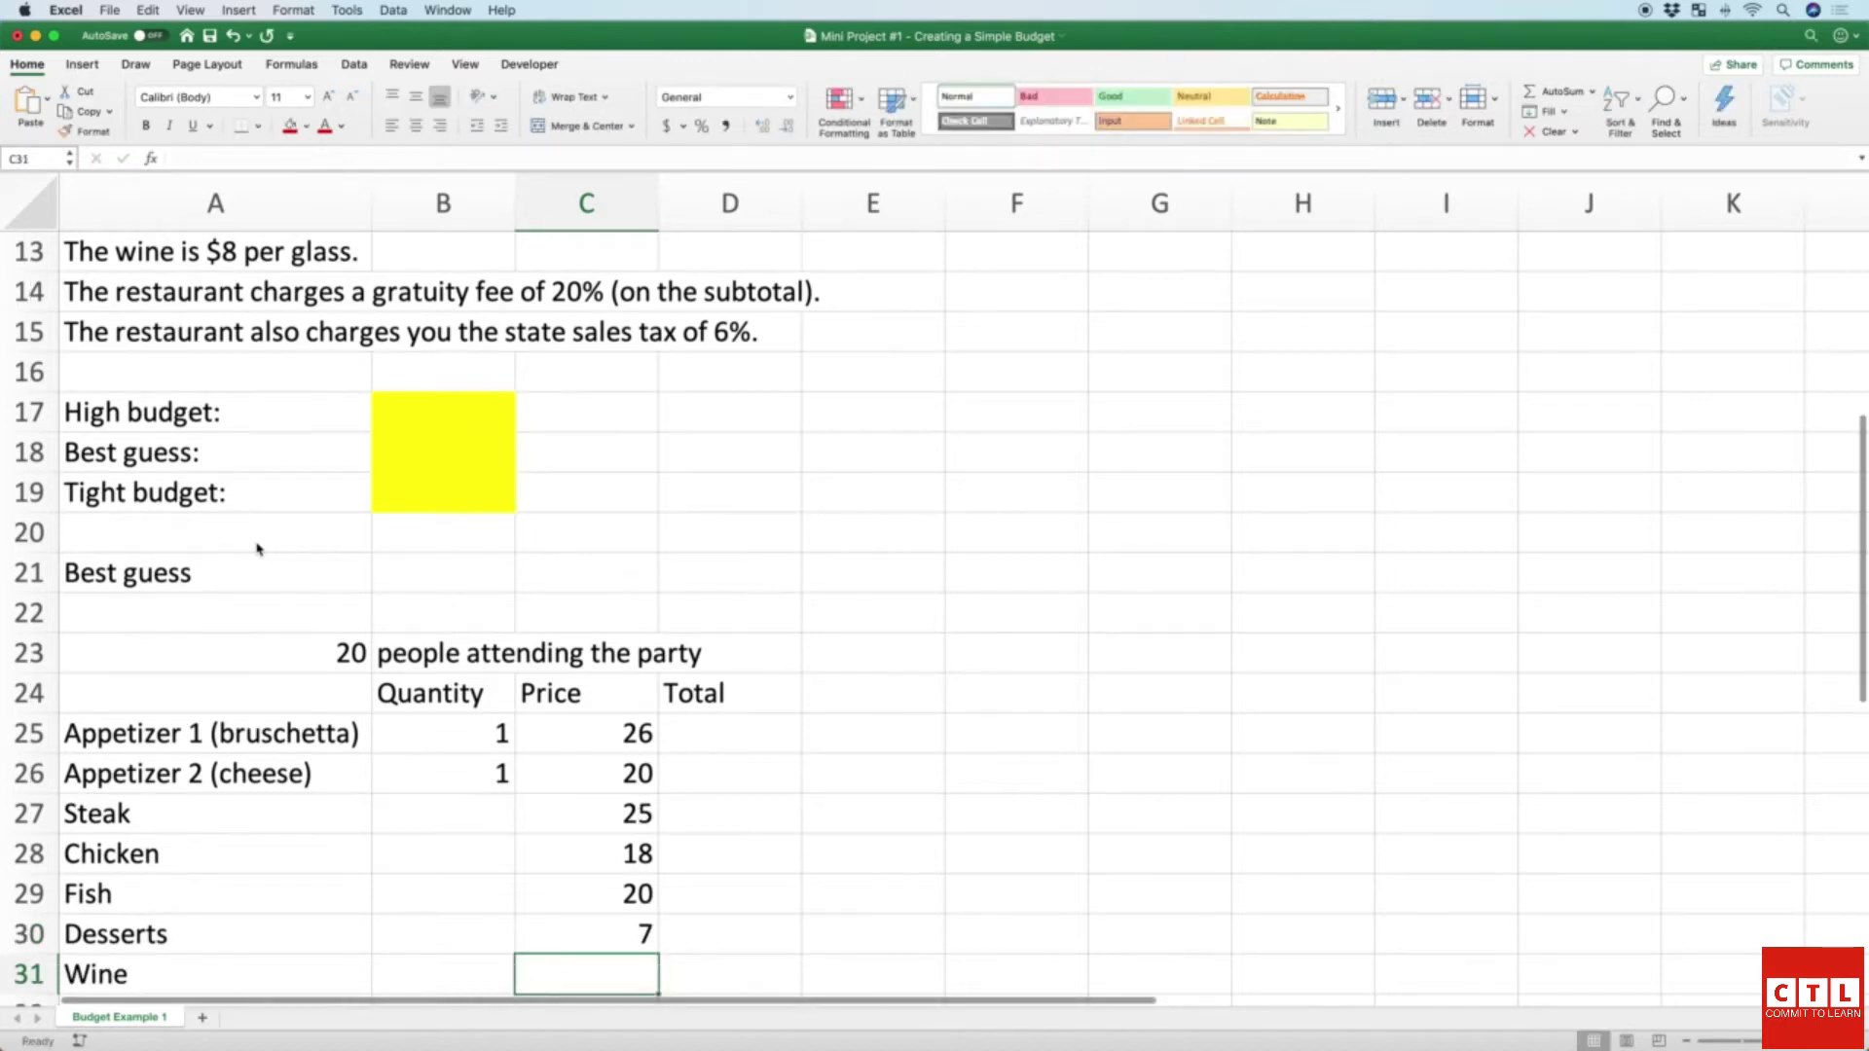
text(8)
key(Return)
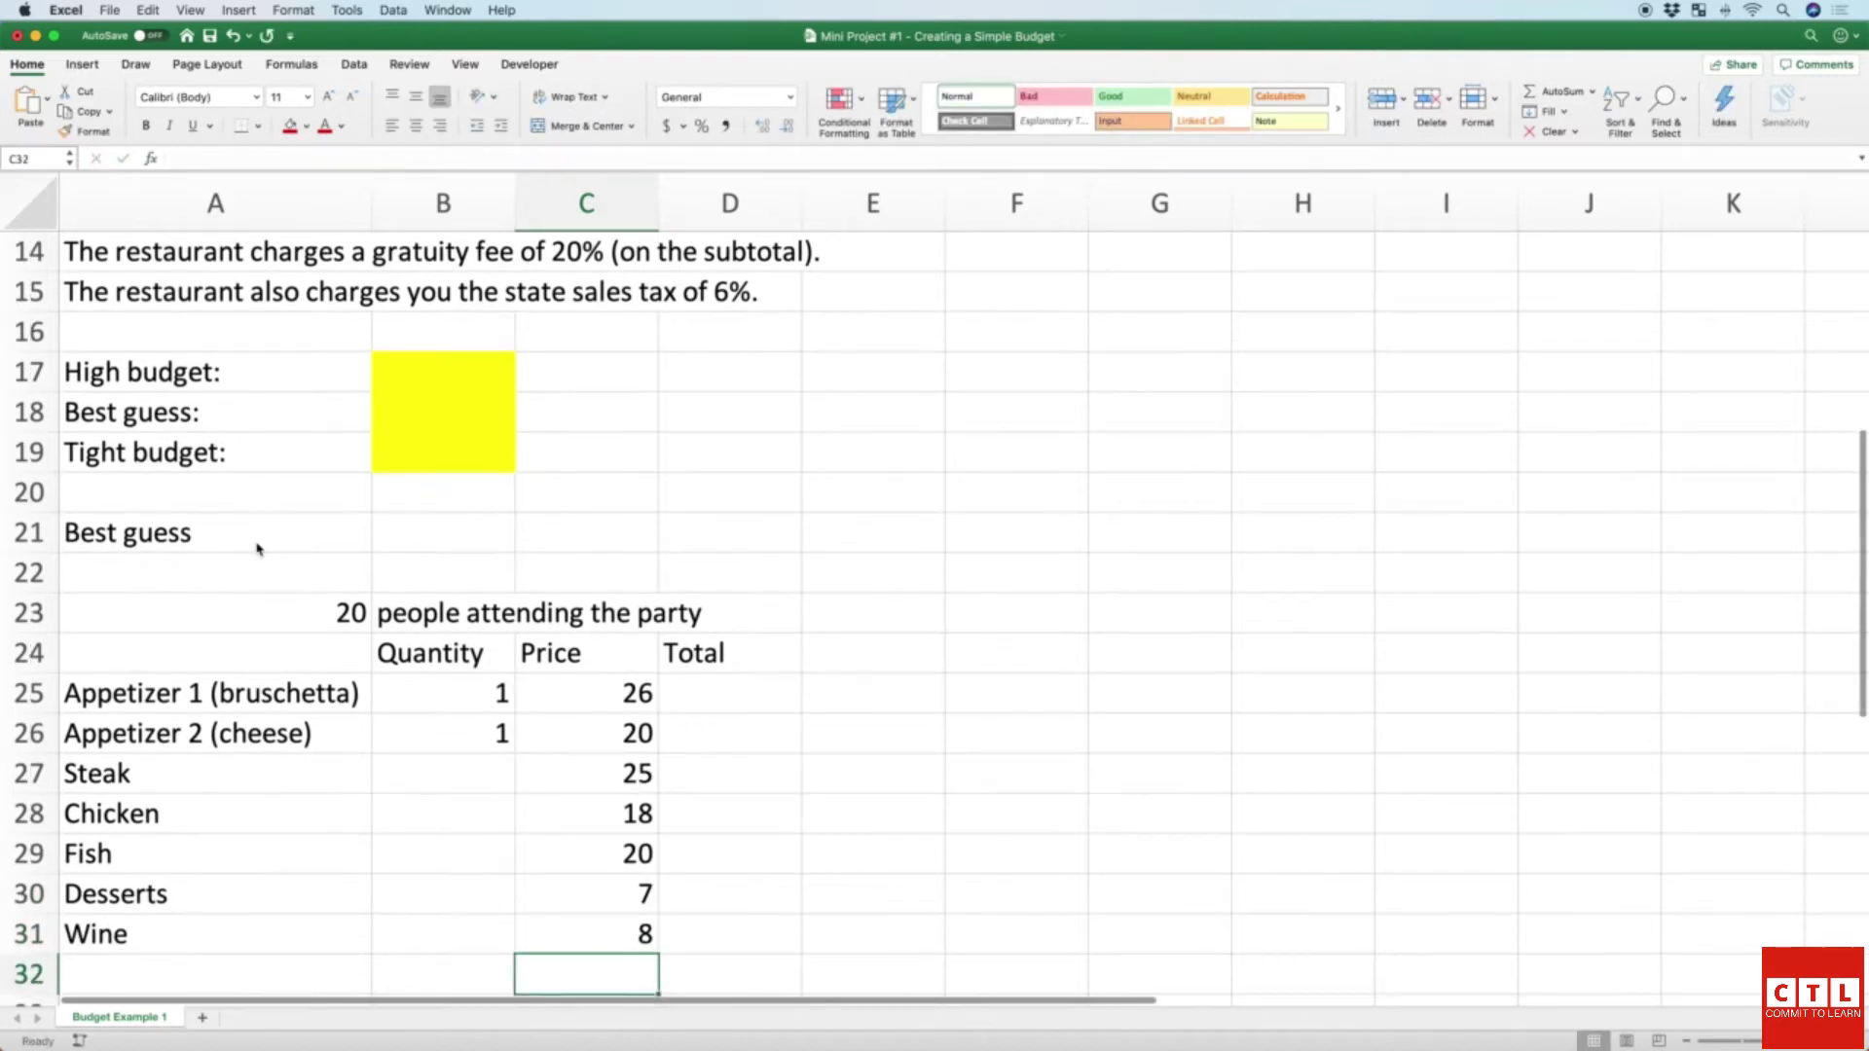
Step: Enter the best-guess meal quantities of 15 for steak in B27 and 3 for chicken in B28
key(Up)
key(Up)
key(Up)
key(Up)
key(Up)
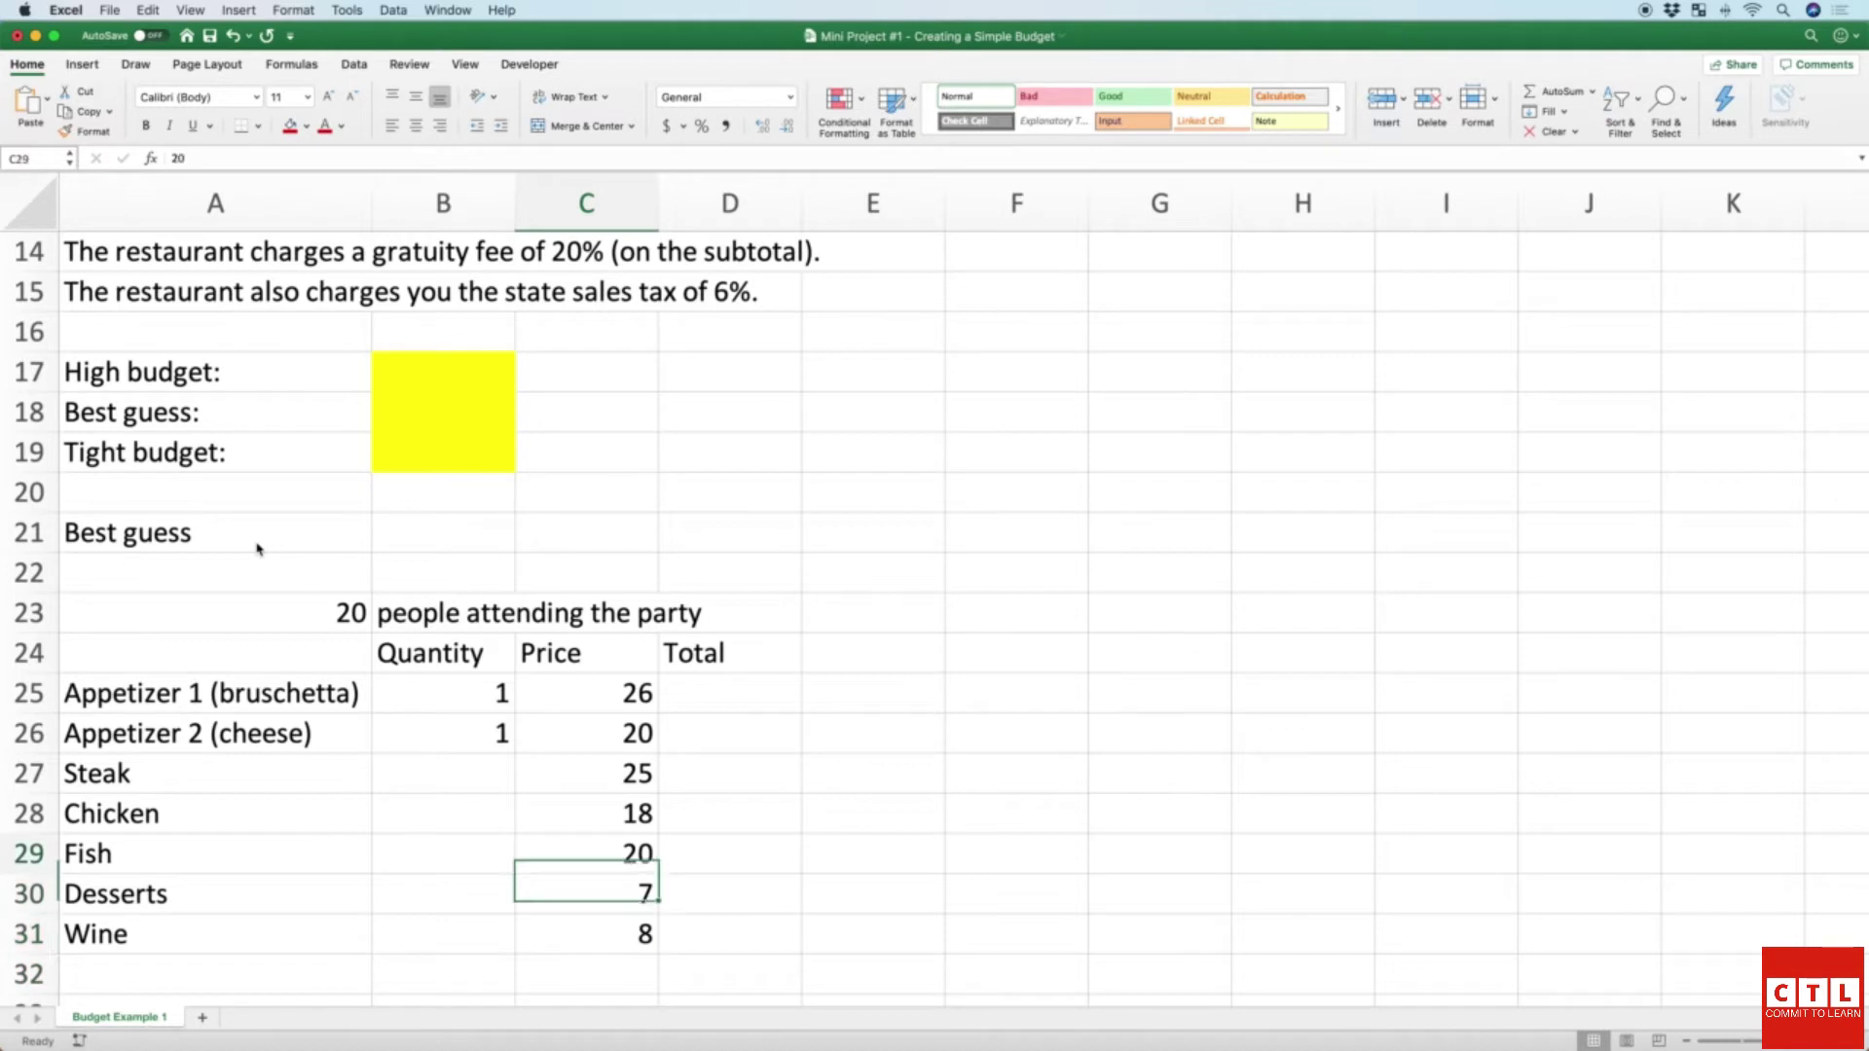
key(Up)
key(Up)
key(Left)
key(Down)
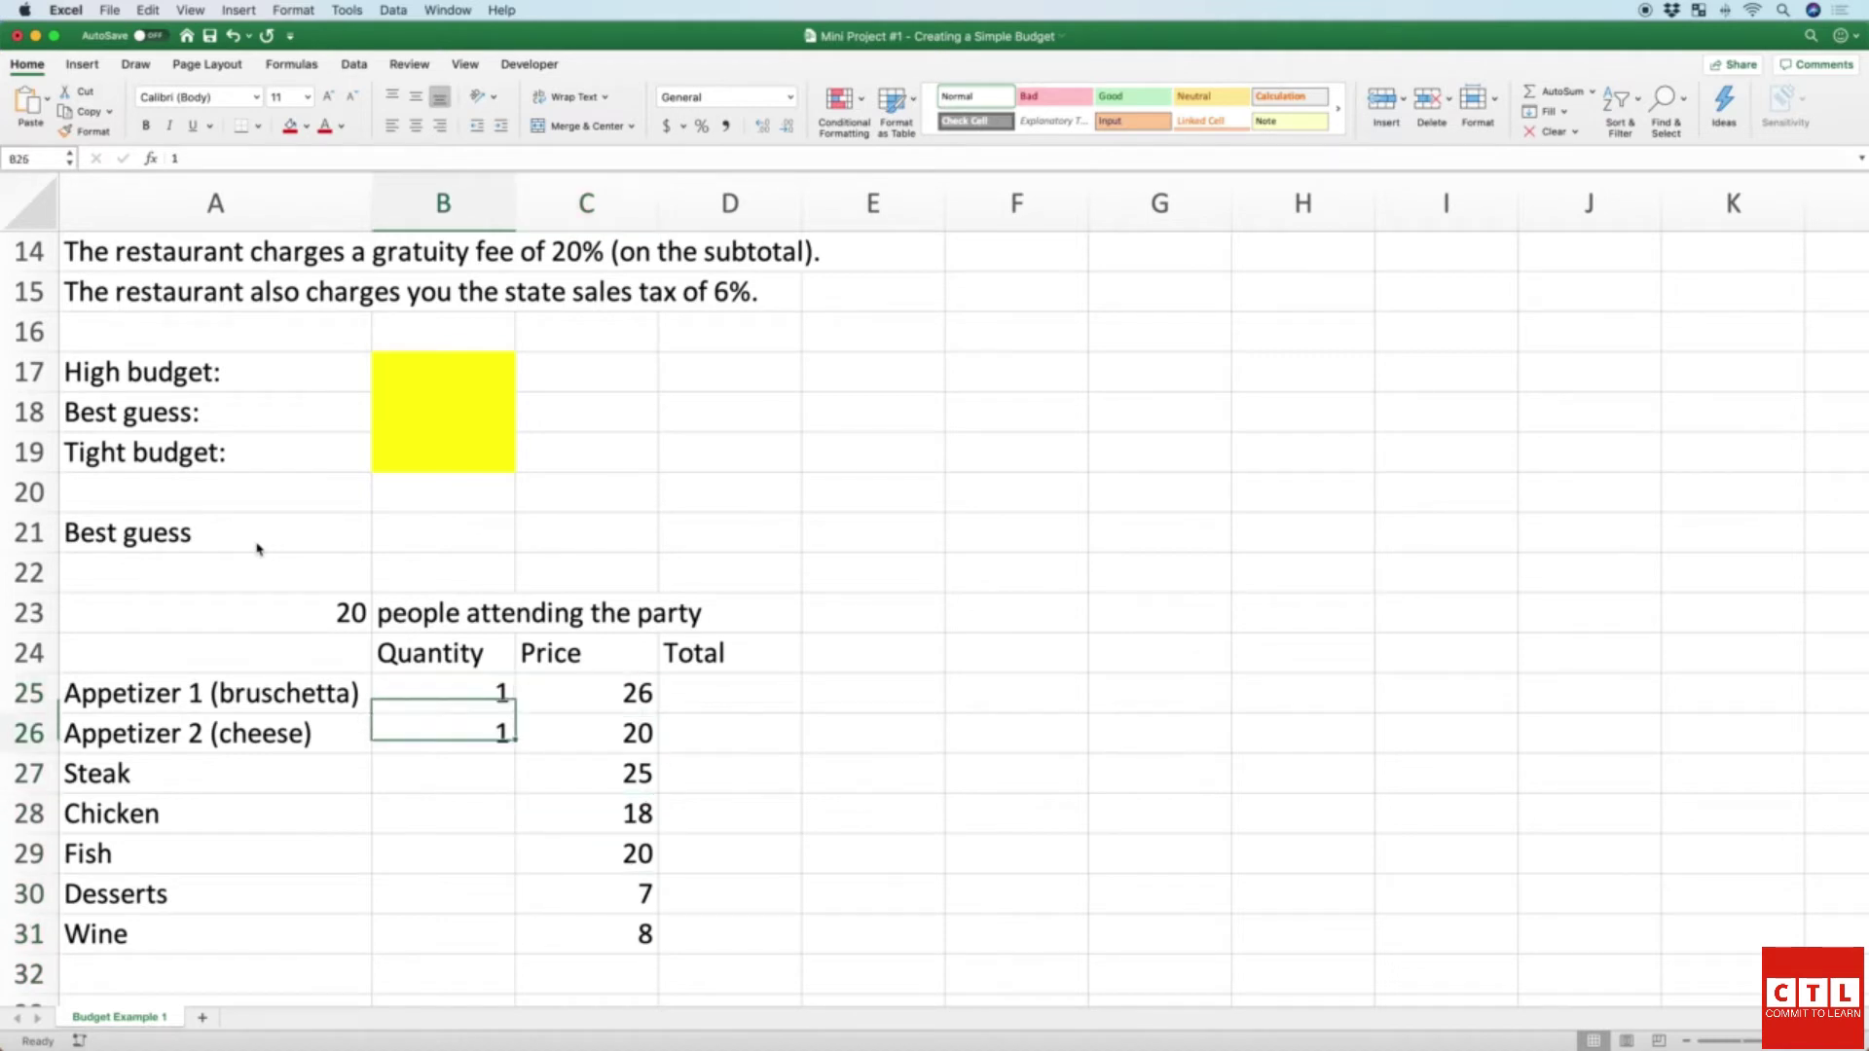
key(Down)
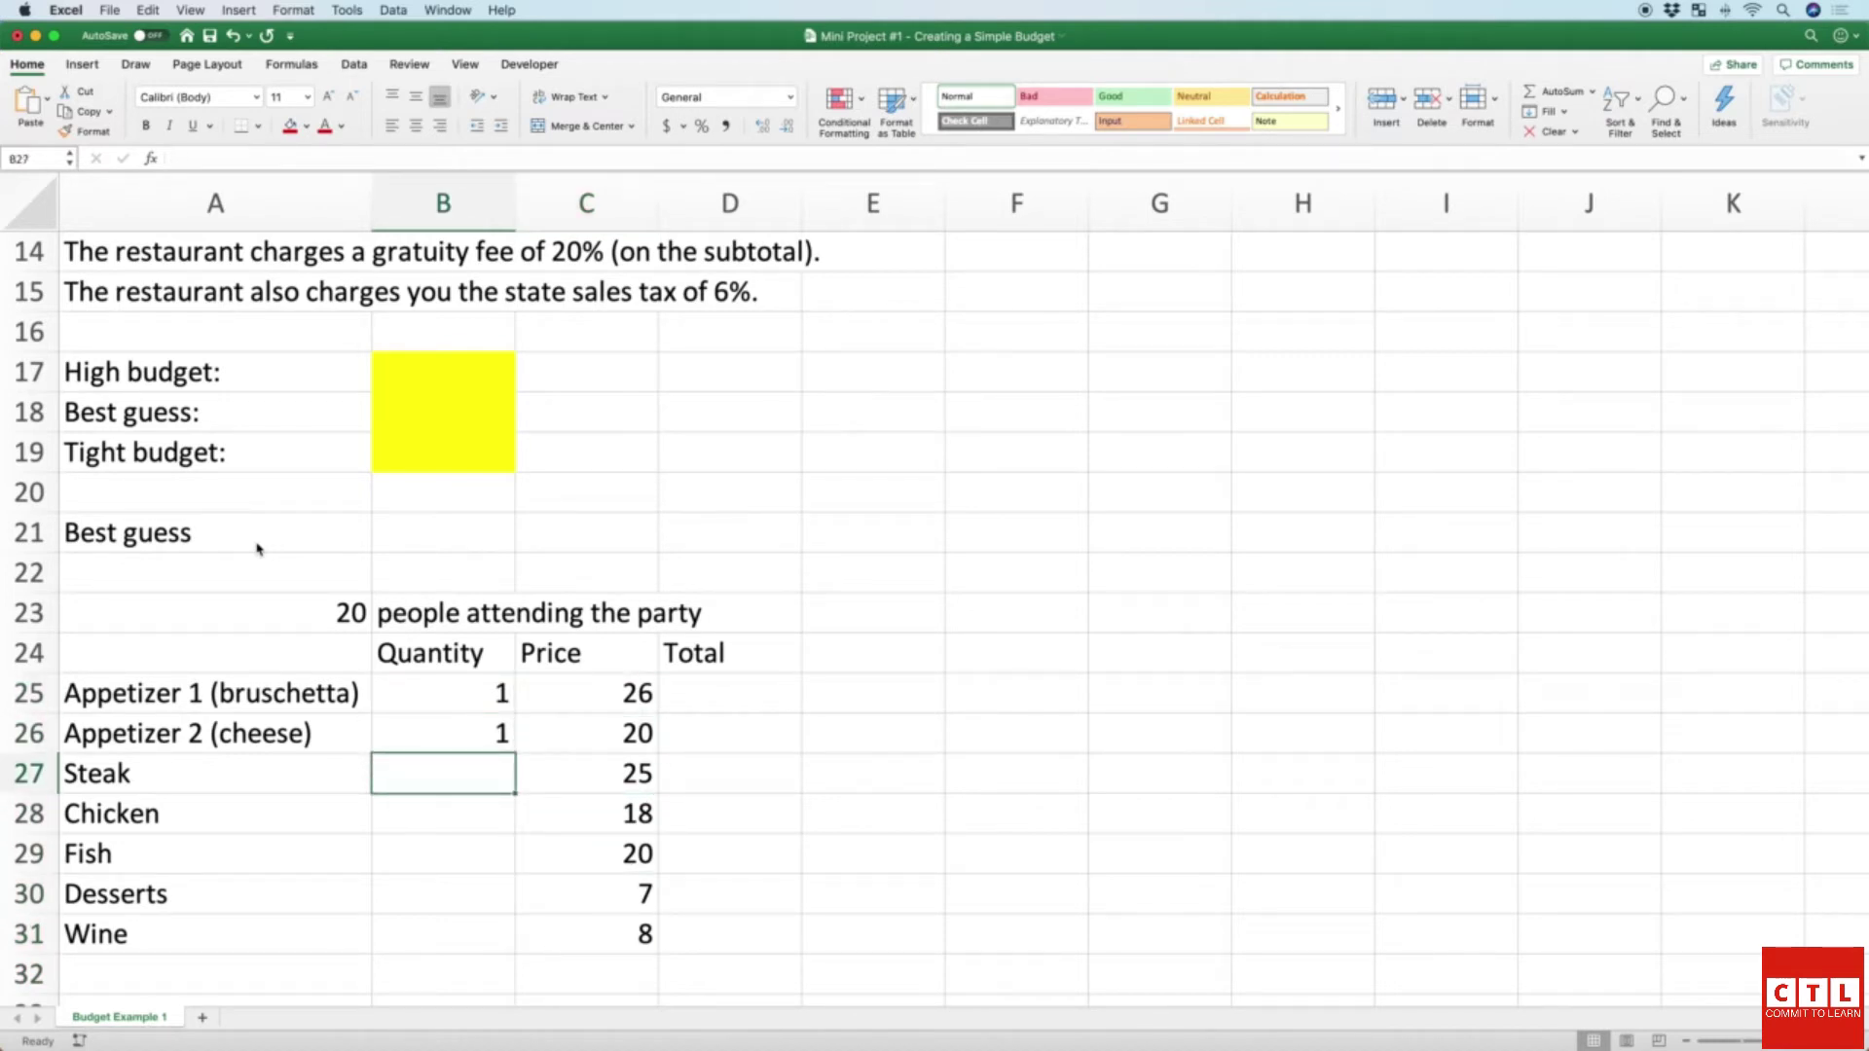
key(Left)
key(Right)
key(shift+Down)
key(shift+Down)
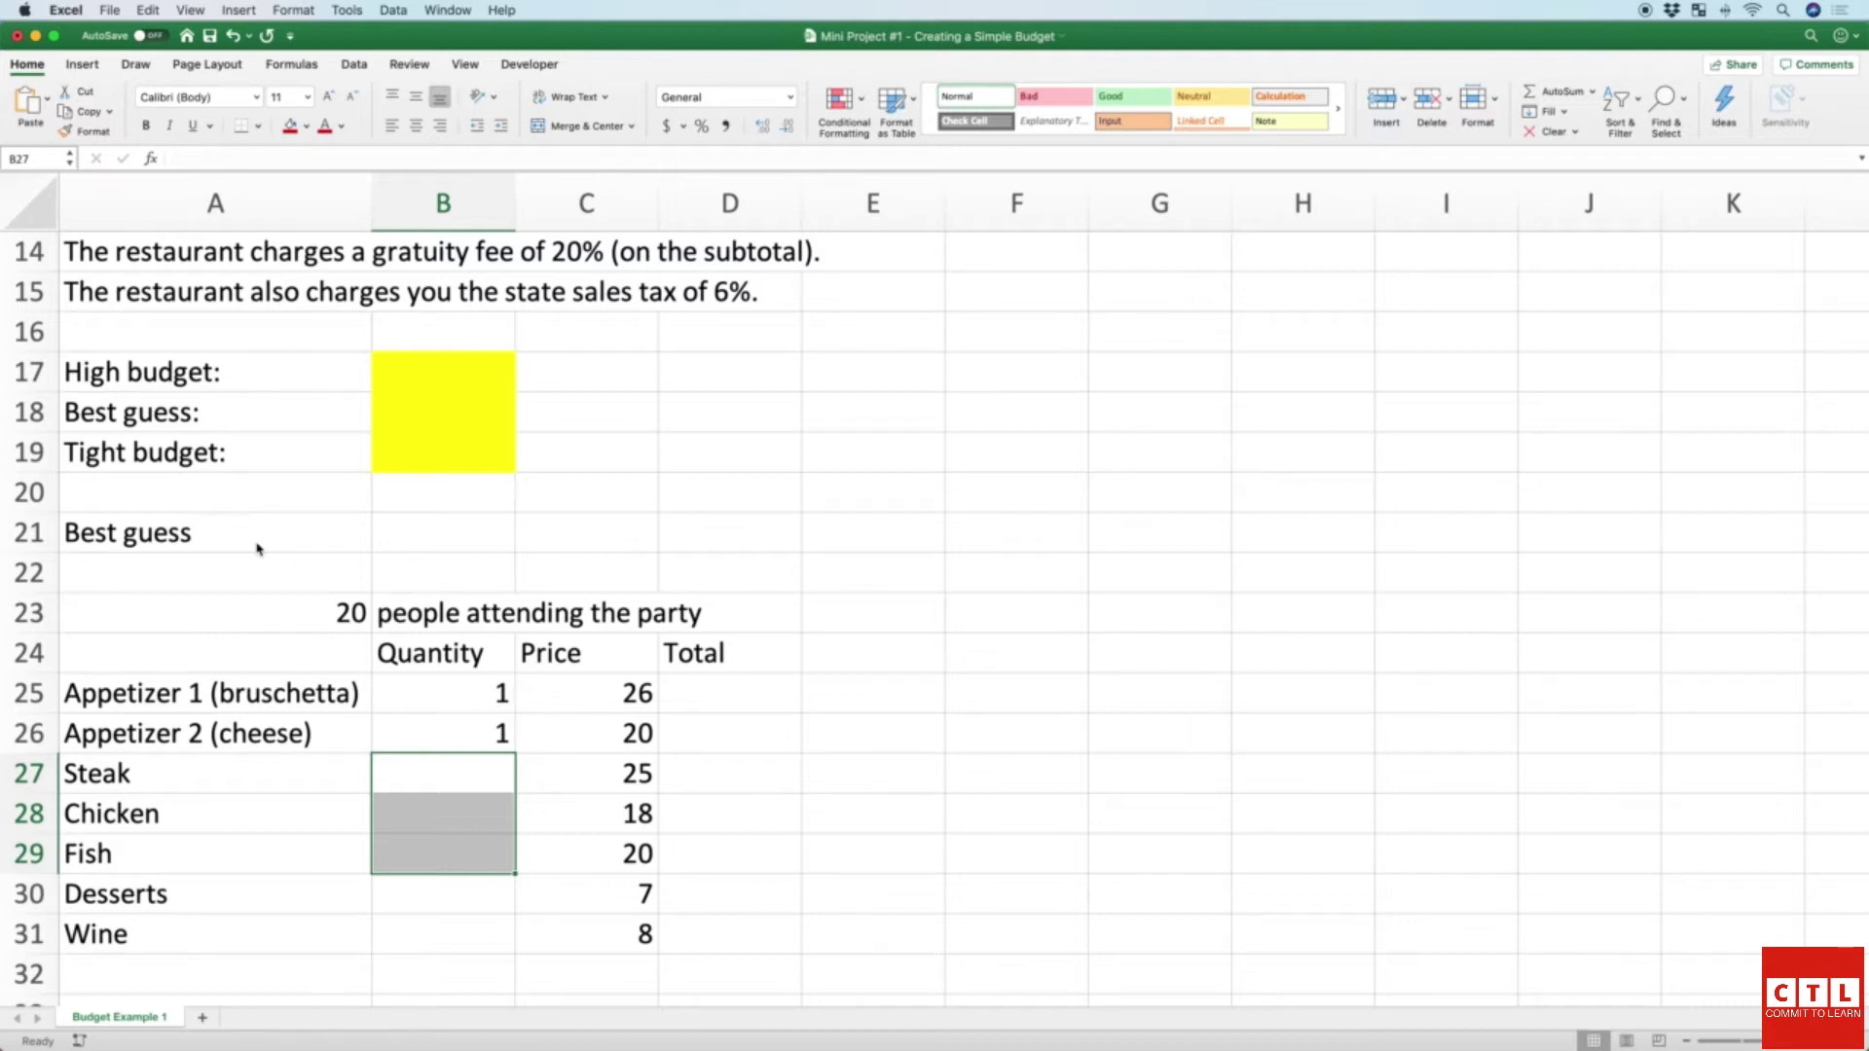
key(Up)
key(Down)
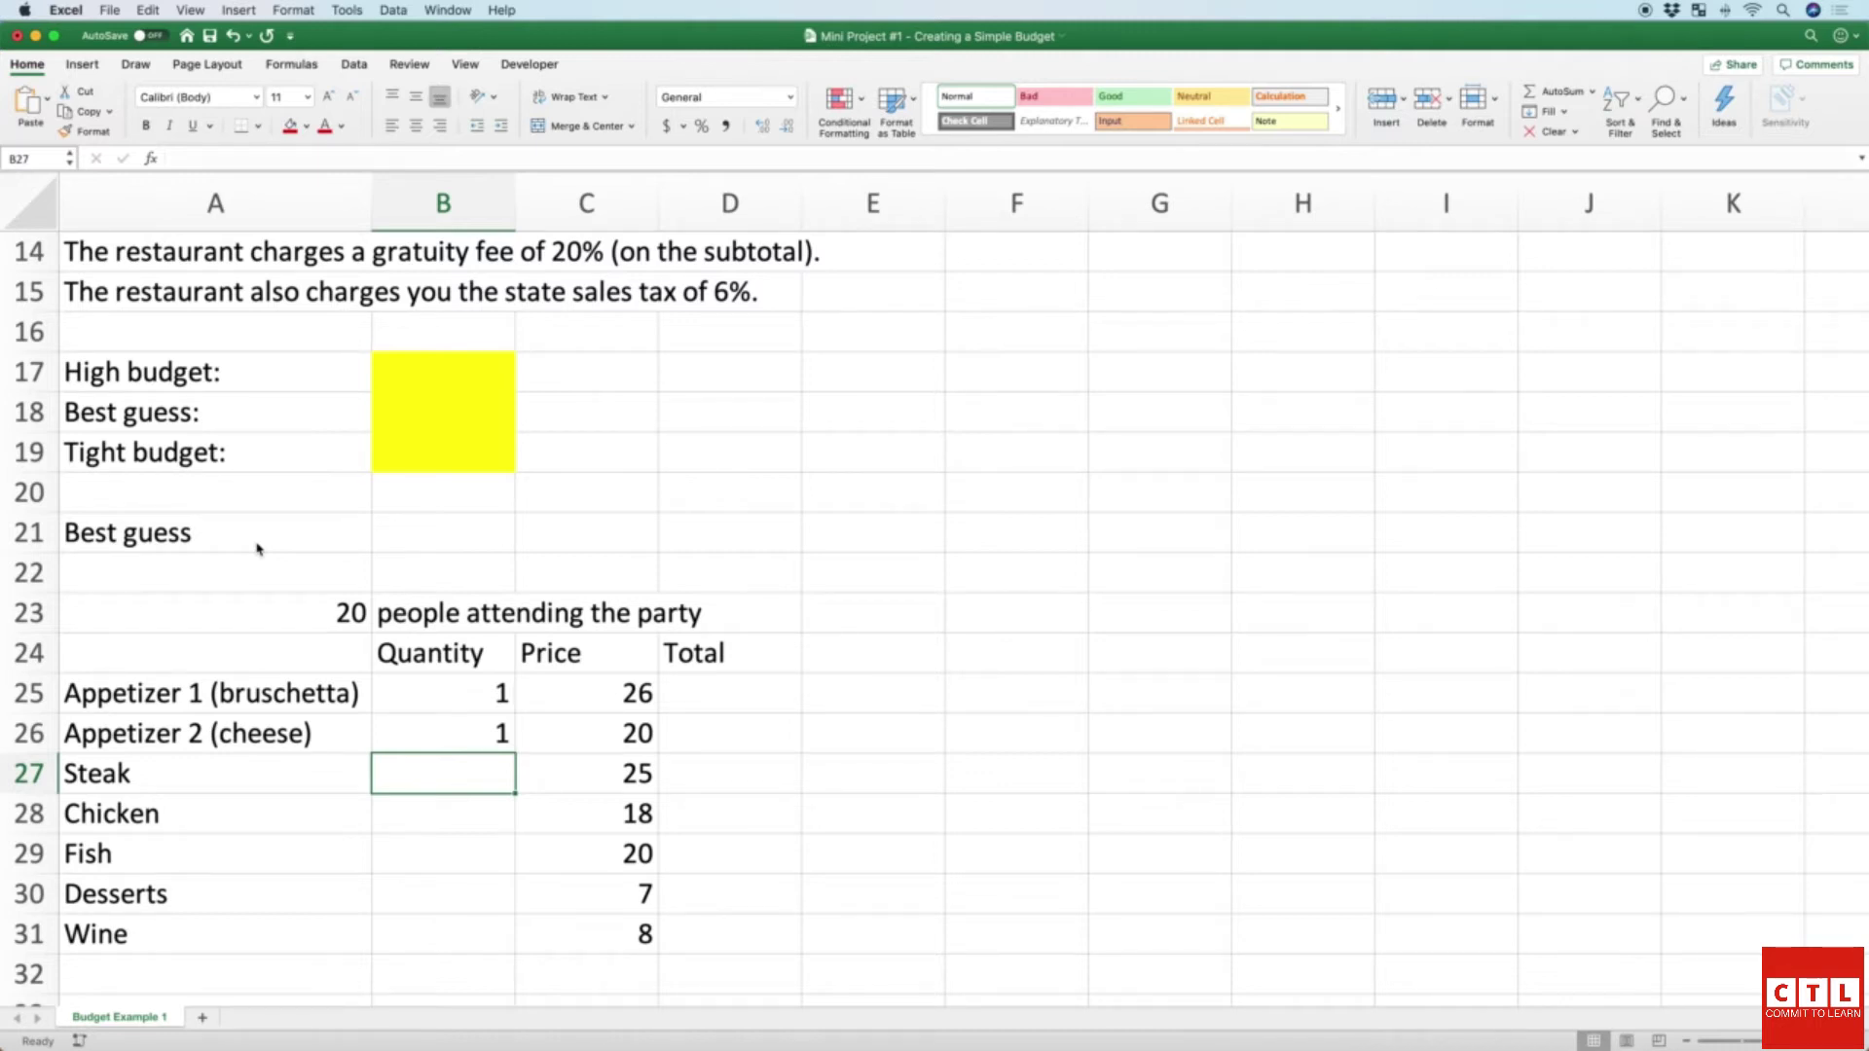
key(Right)
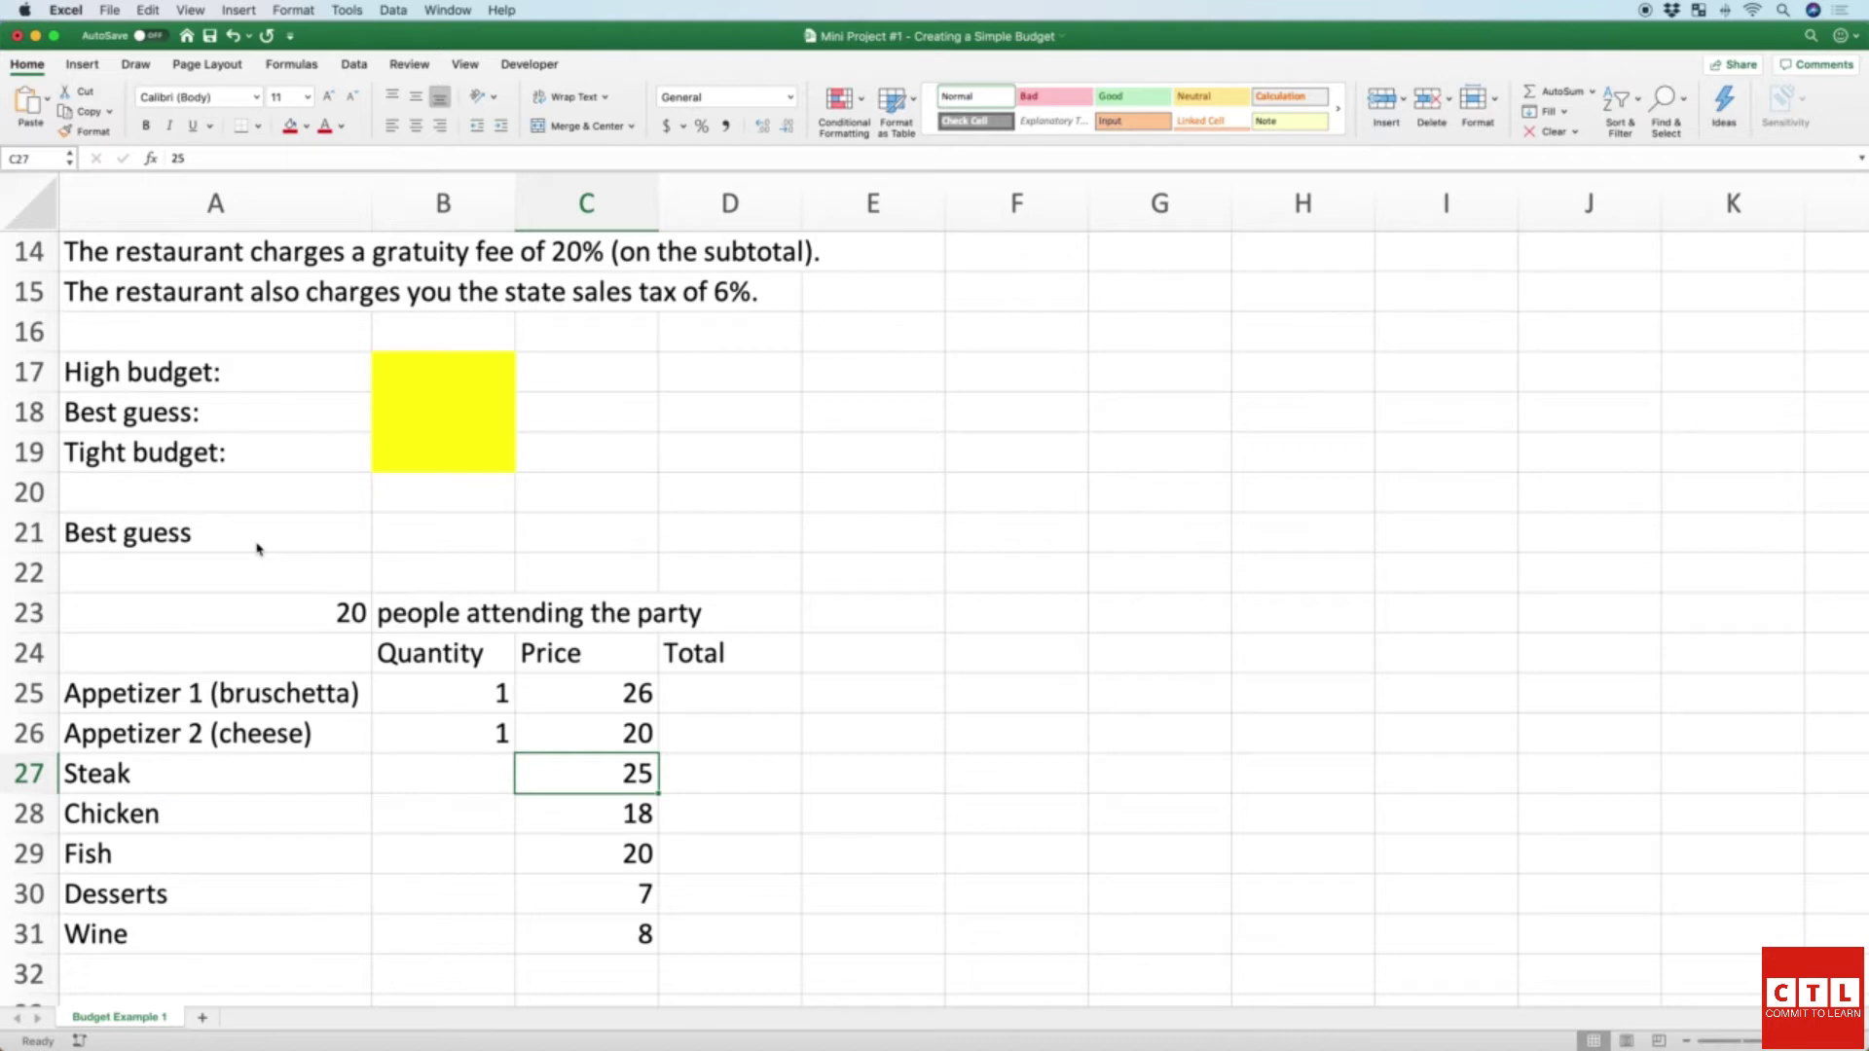
key(Left)
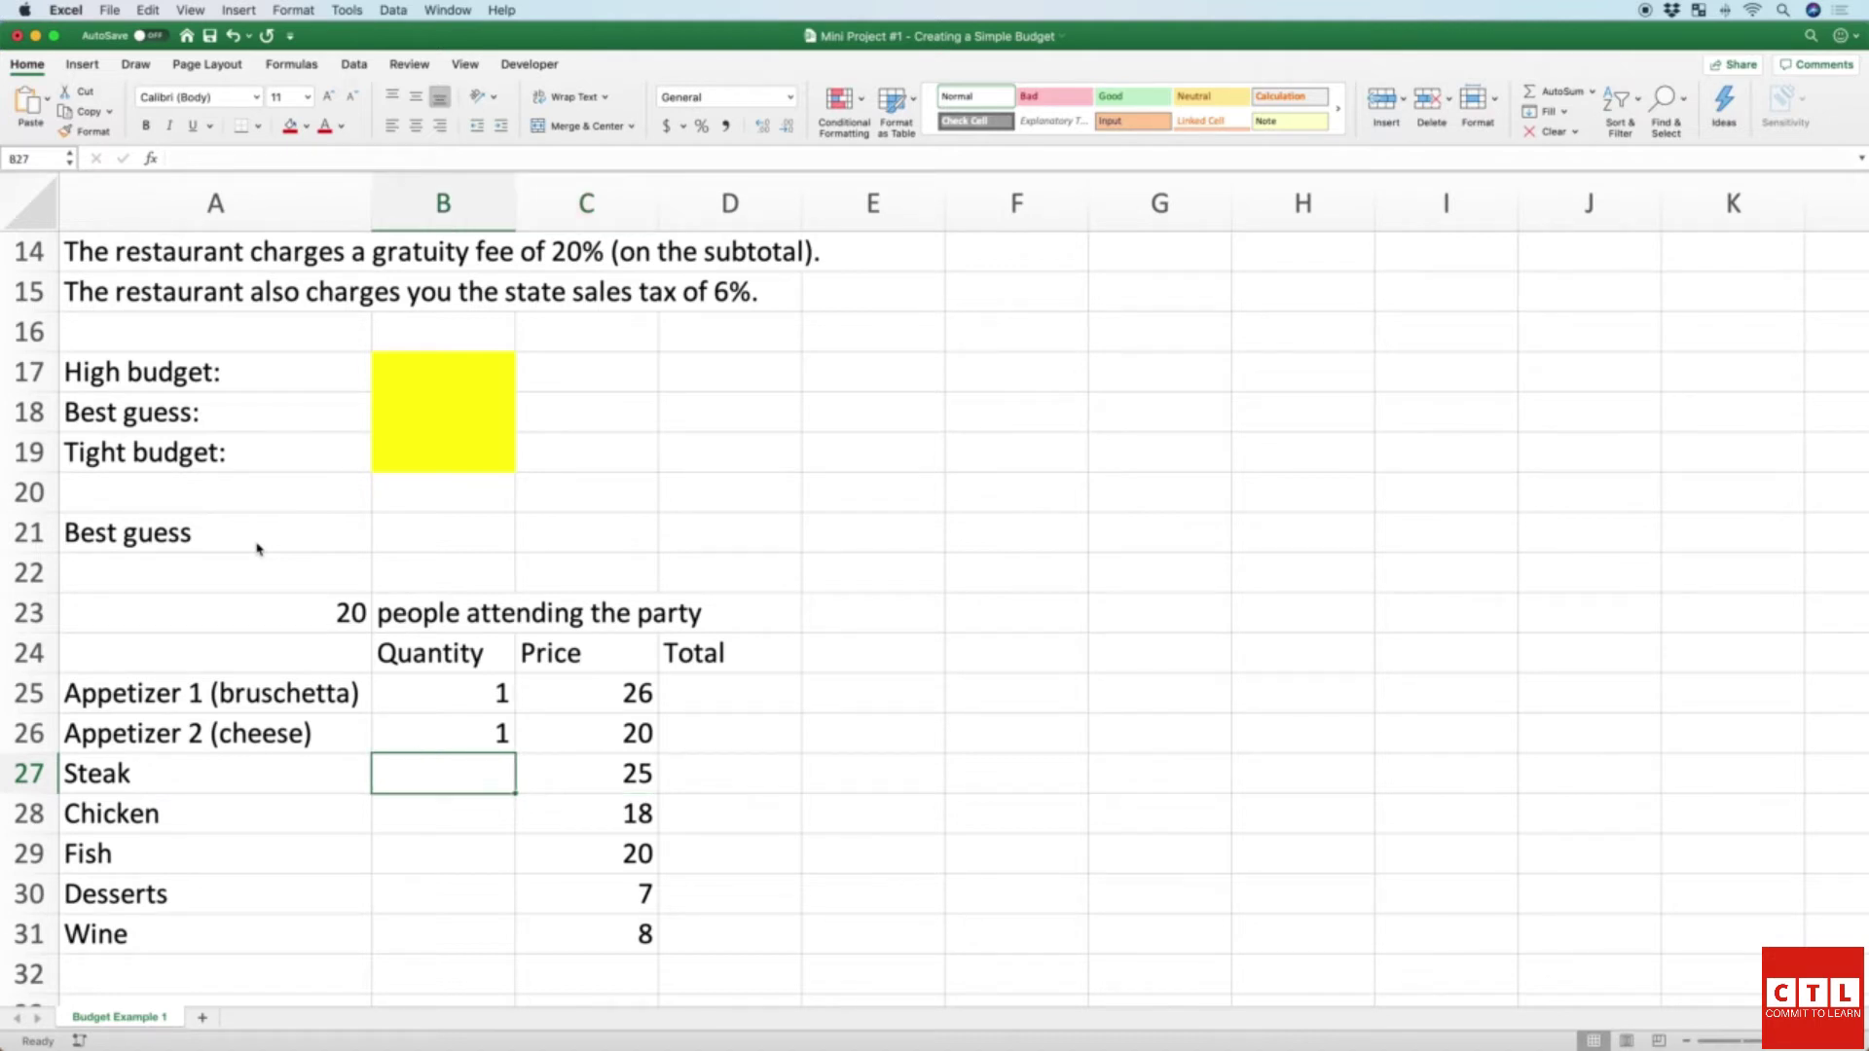
text(15)
key(Return)
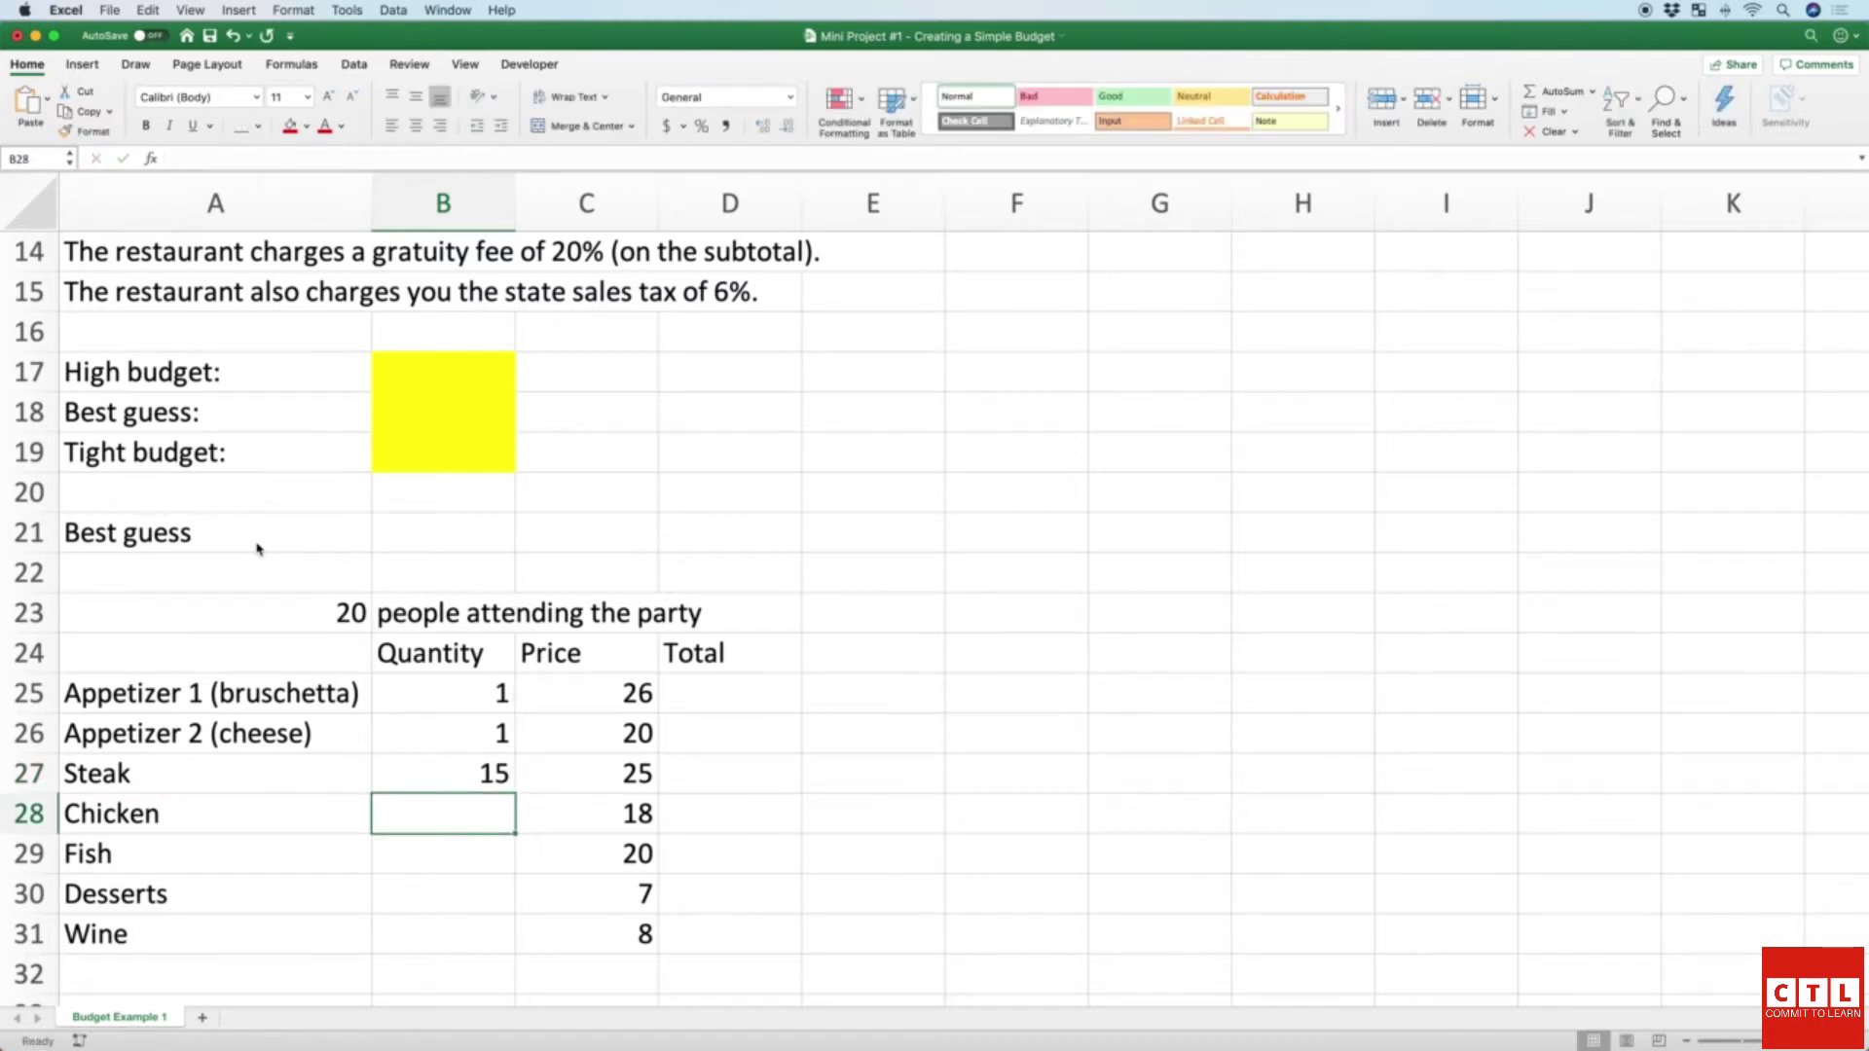
text(3)
key(Return)
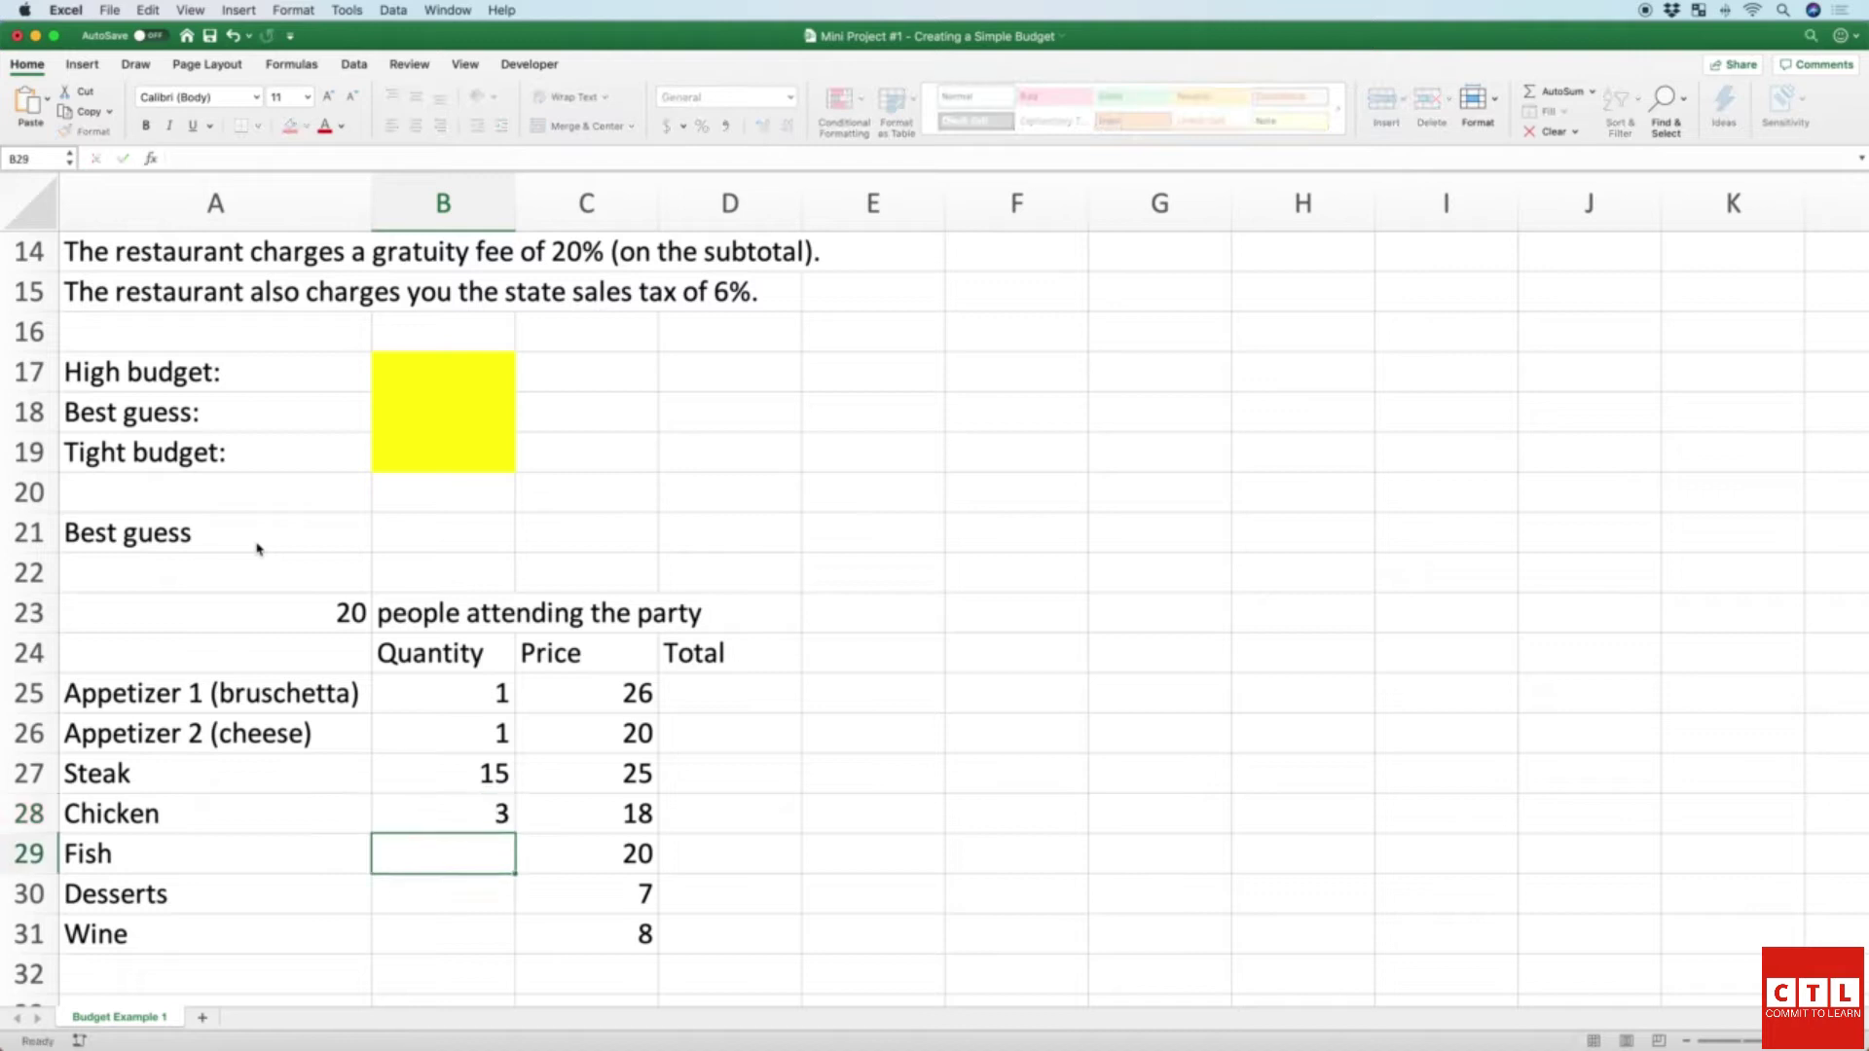
Step: Enter the best-guess fish quantity 2 in B29 and select the meal quantities B27:B29 to check their sum
text(2)
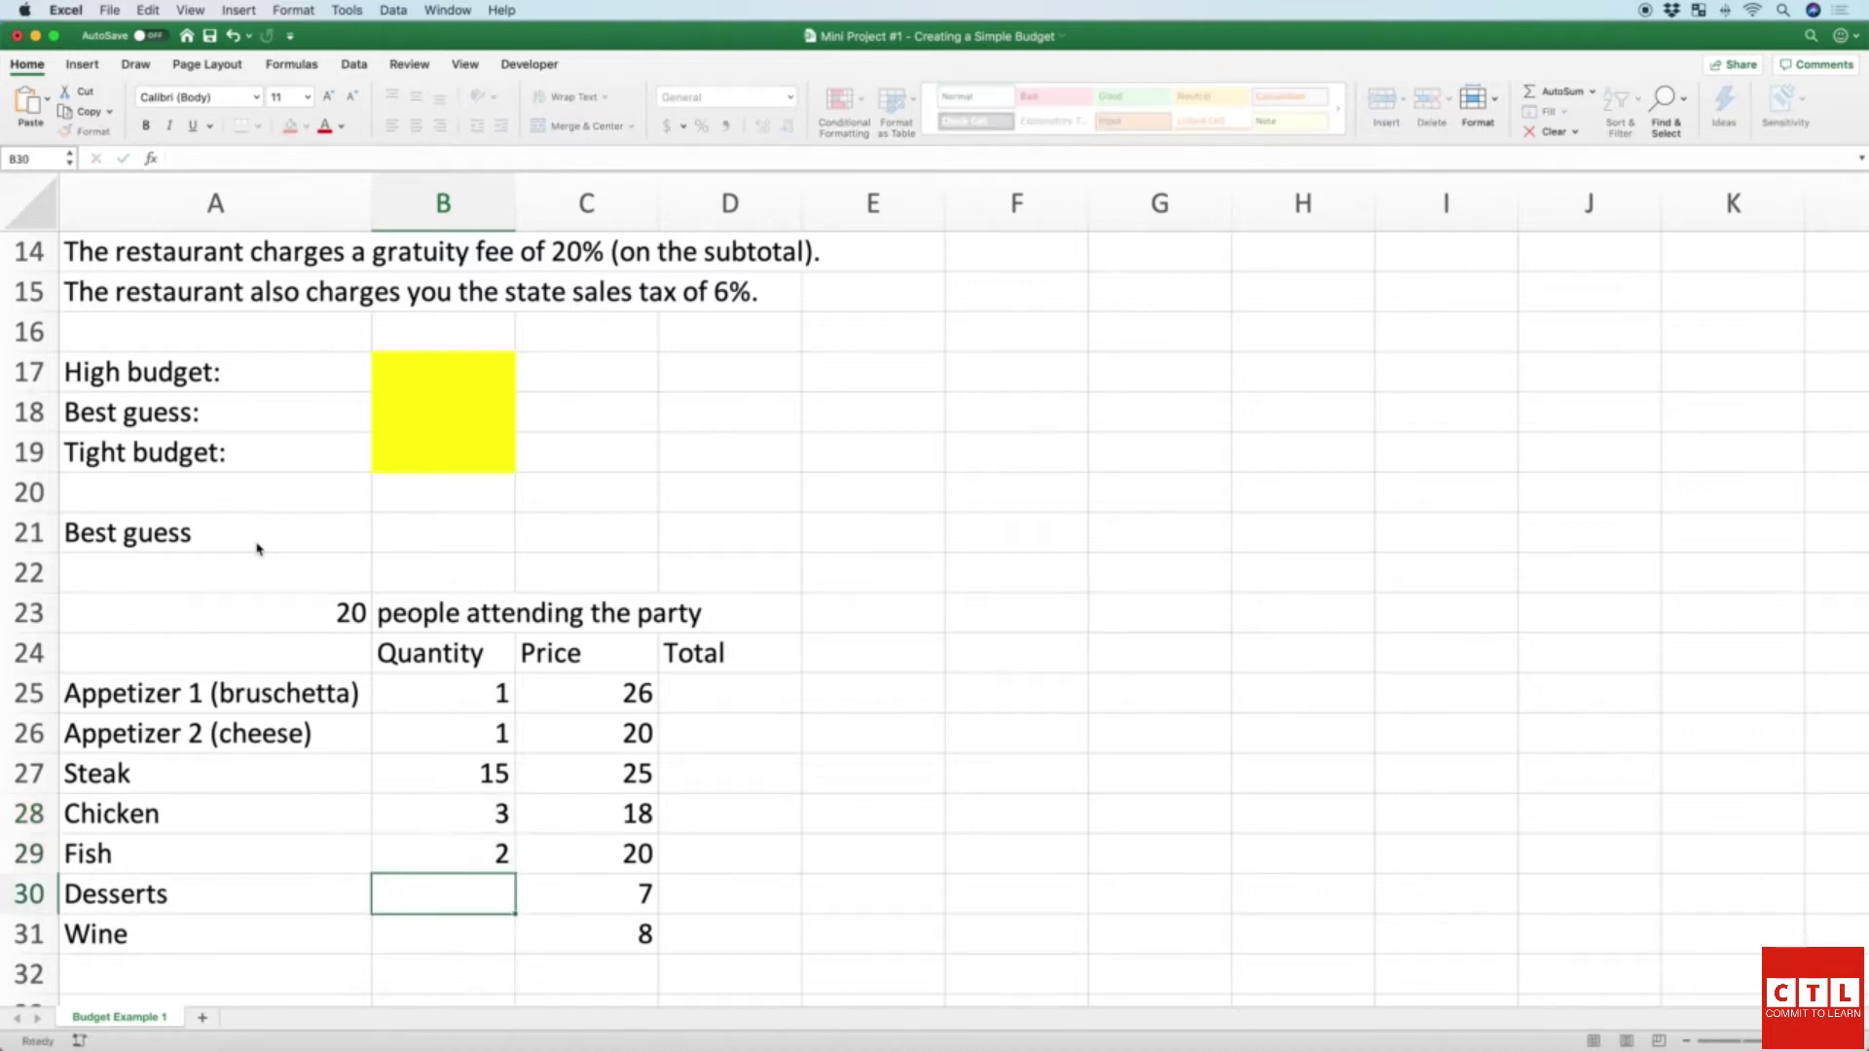
key(Return)
key(Up)
key(shift+Up)
key(shift+Up)
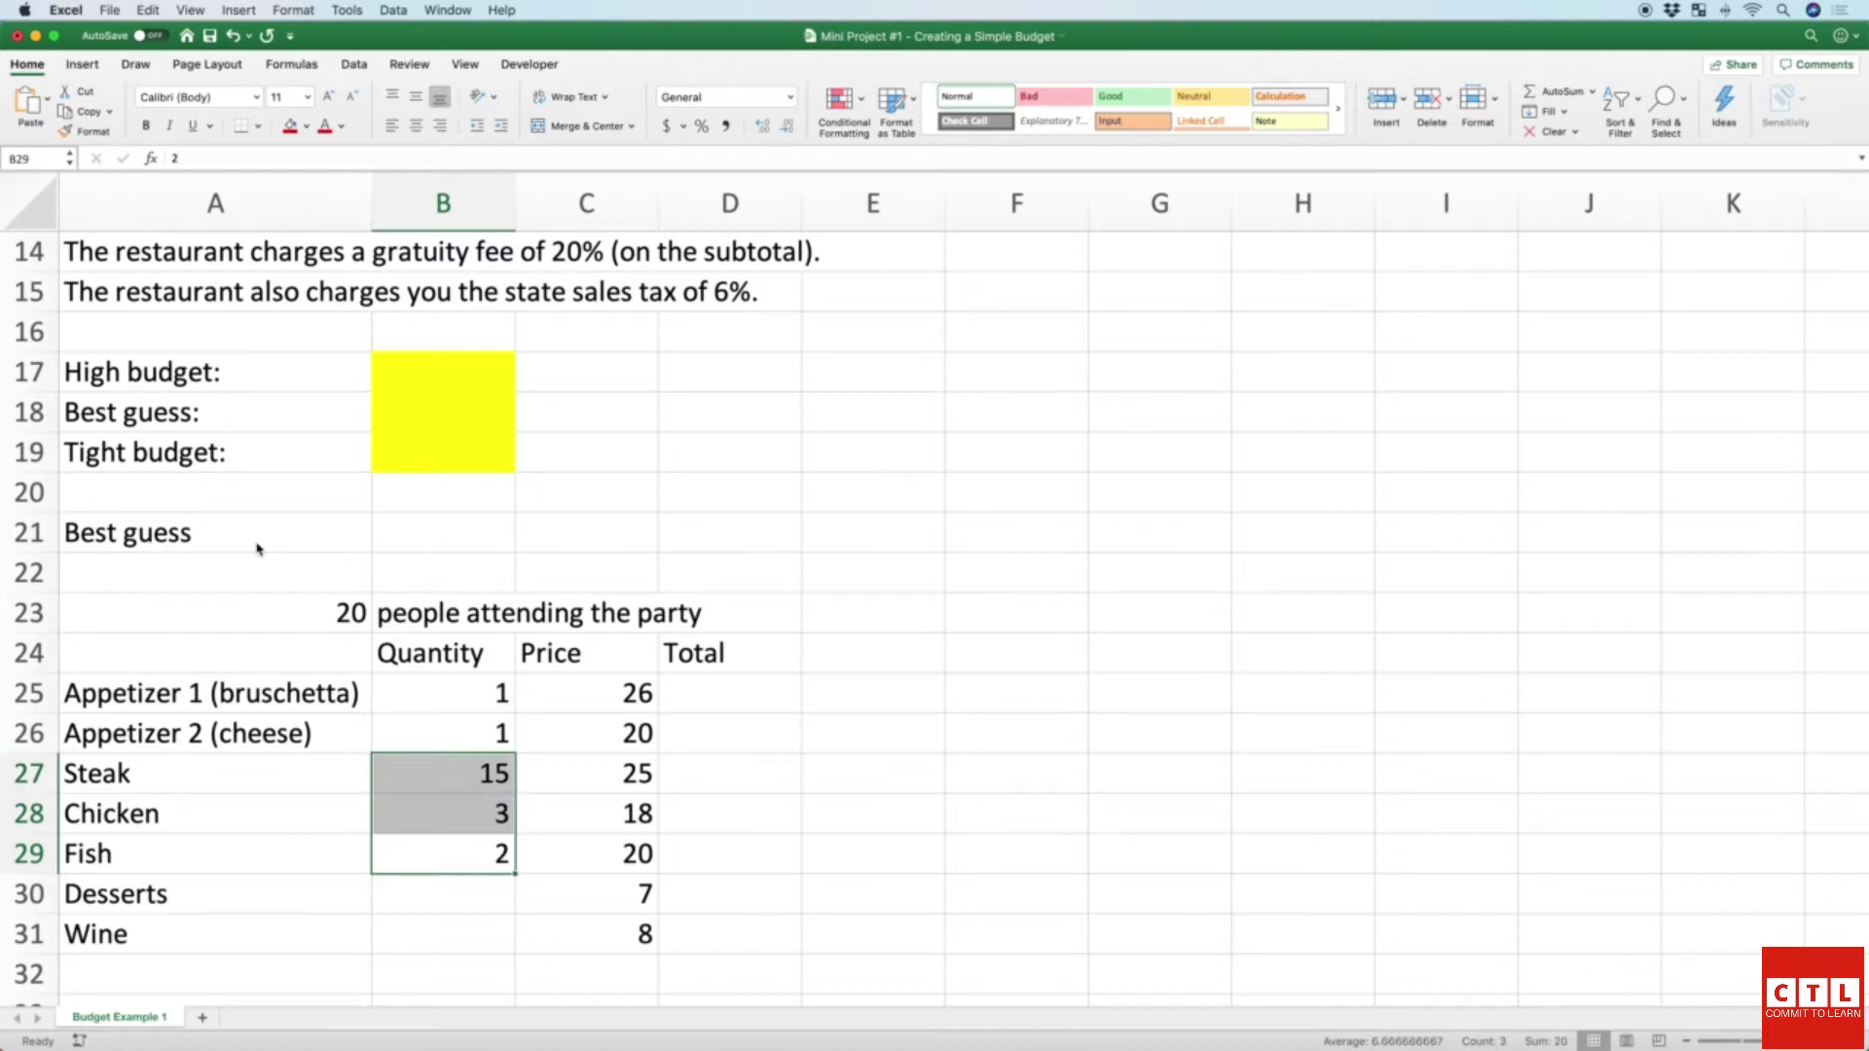
key(shift+Down)
key(shift+Down)
key(Up)
key(Up)
key(Down)
key(Down)
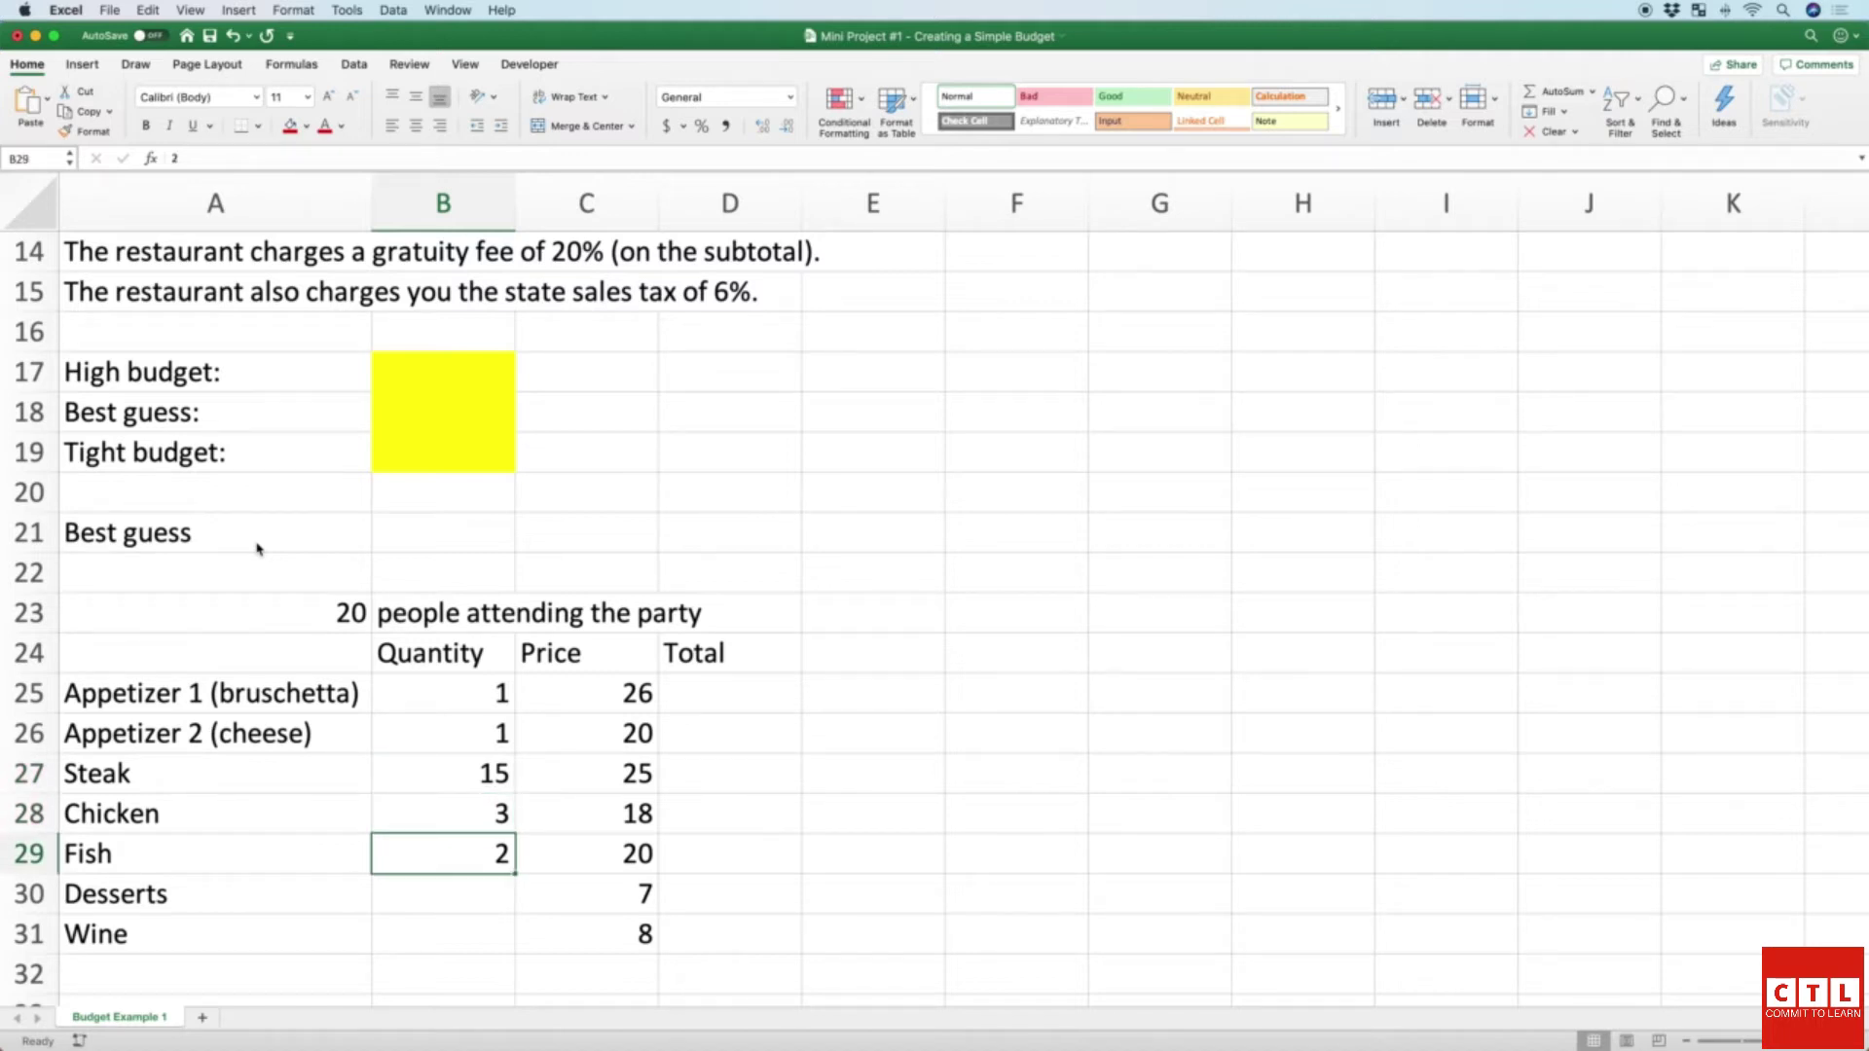
key(Up)
key(Up)
key(Down)
key(Down)
Step: Enter the best-guess dessert quantity 20 in B30
key(Down)
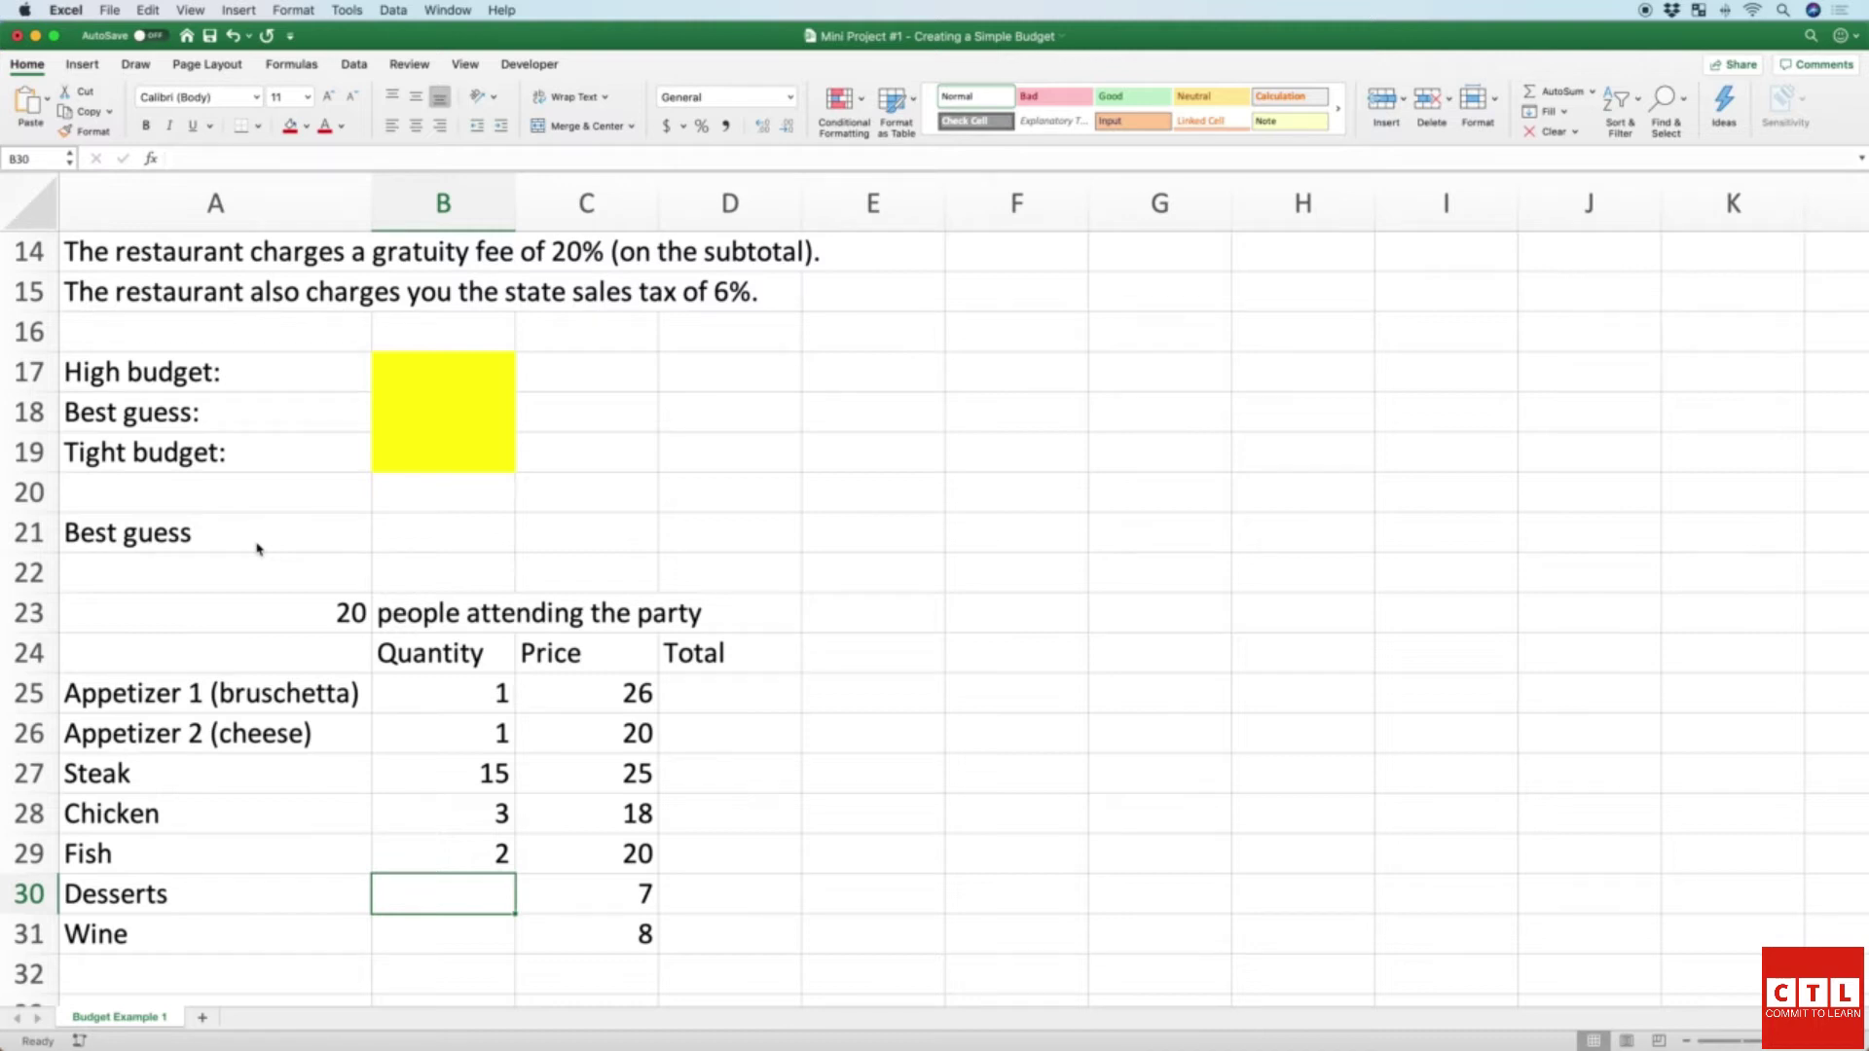
text(20)
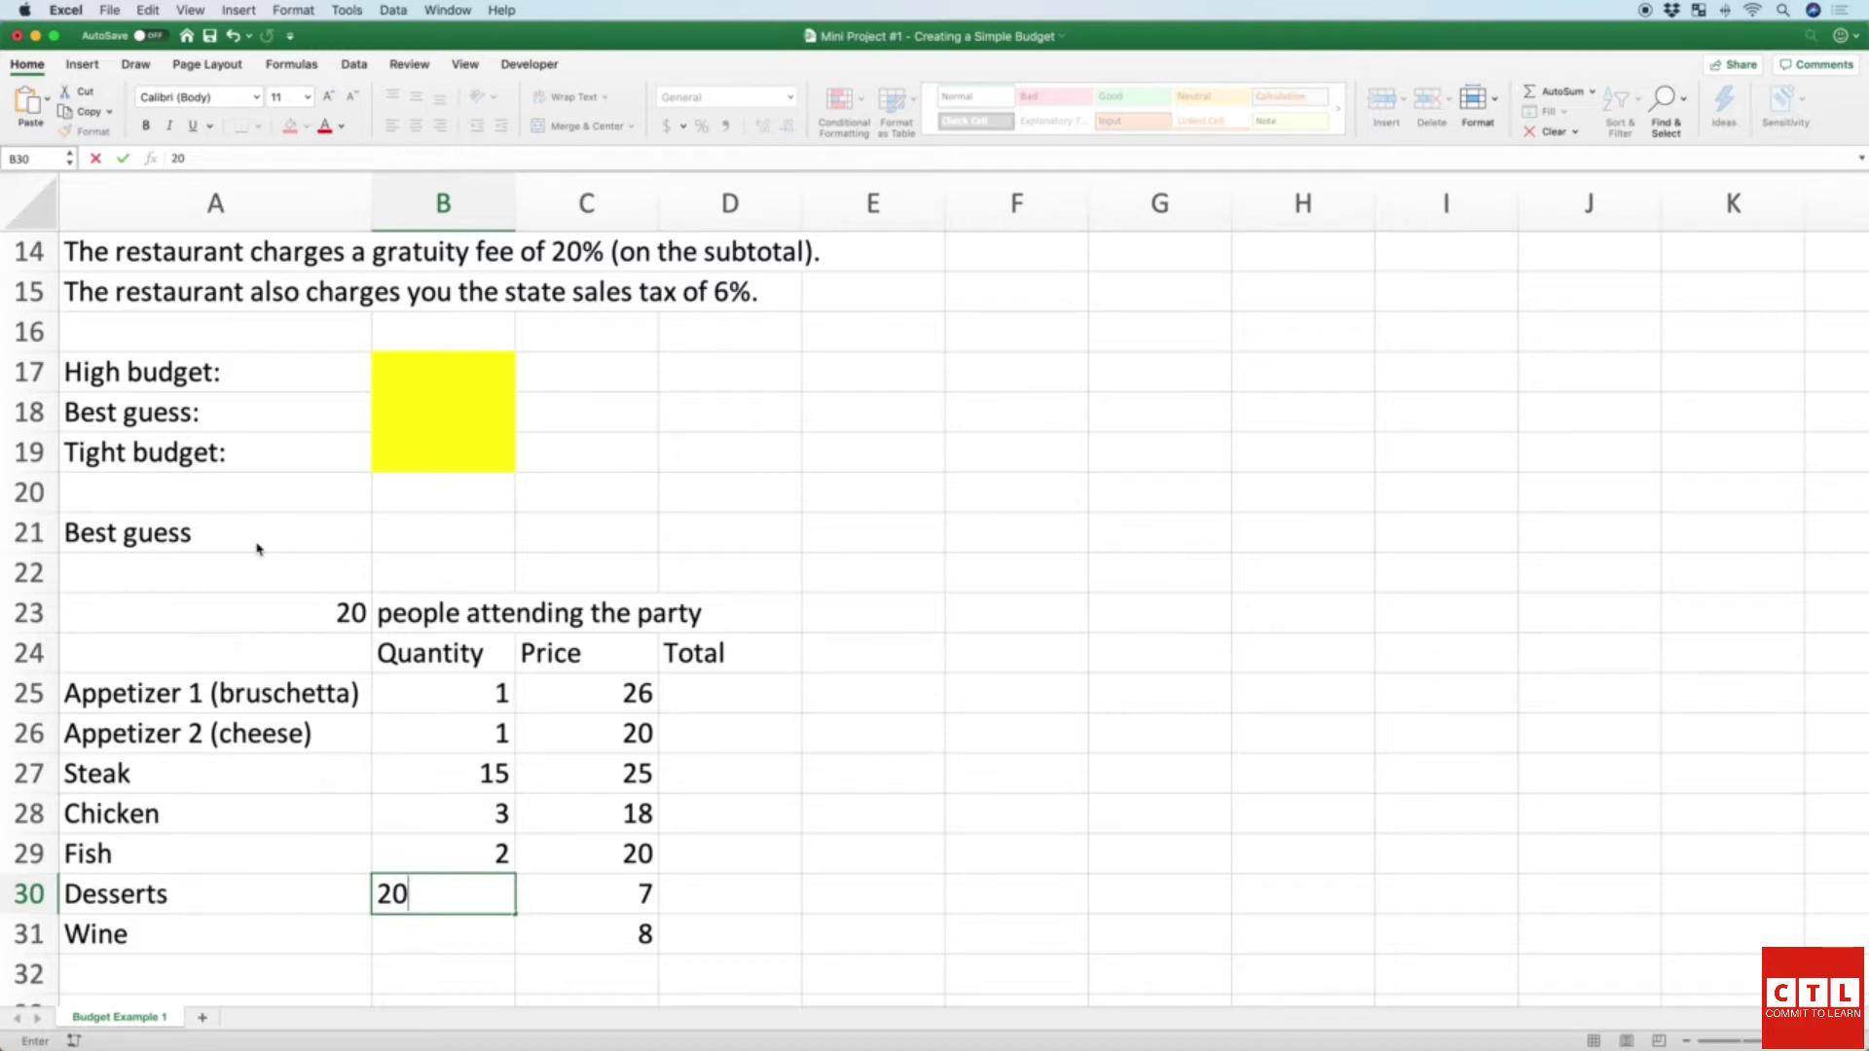
key(Return)
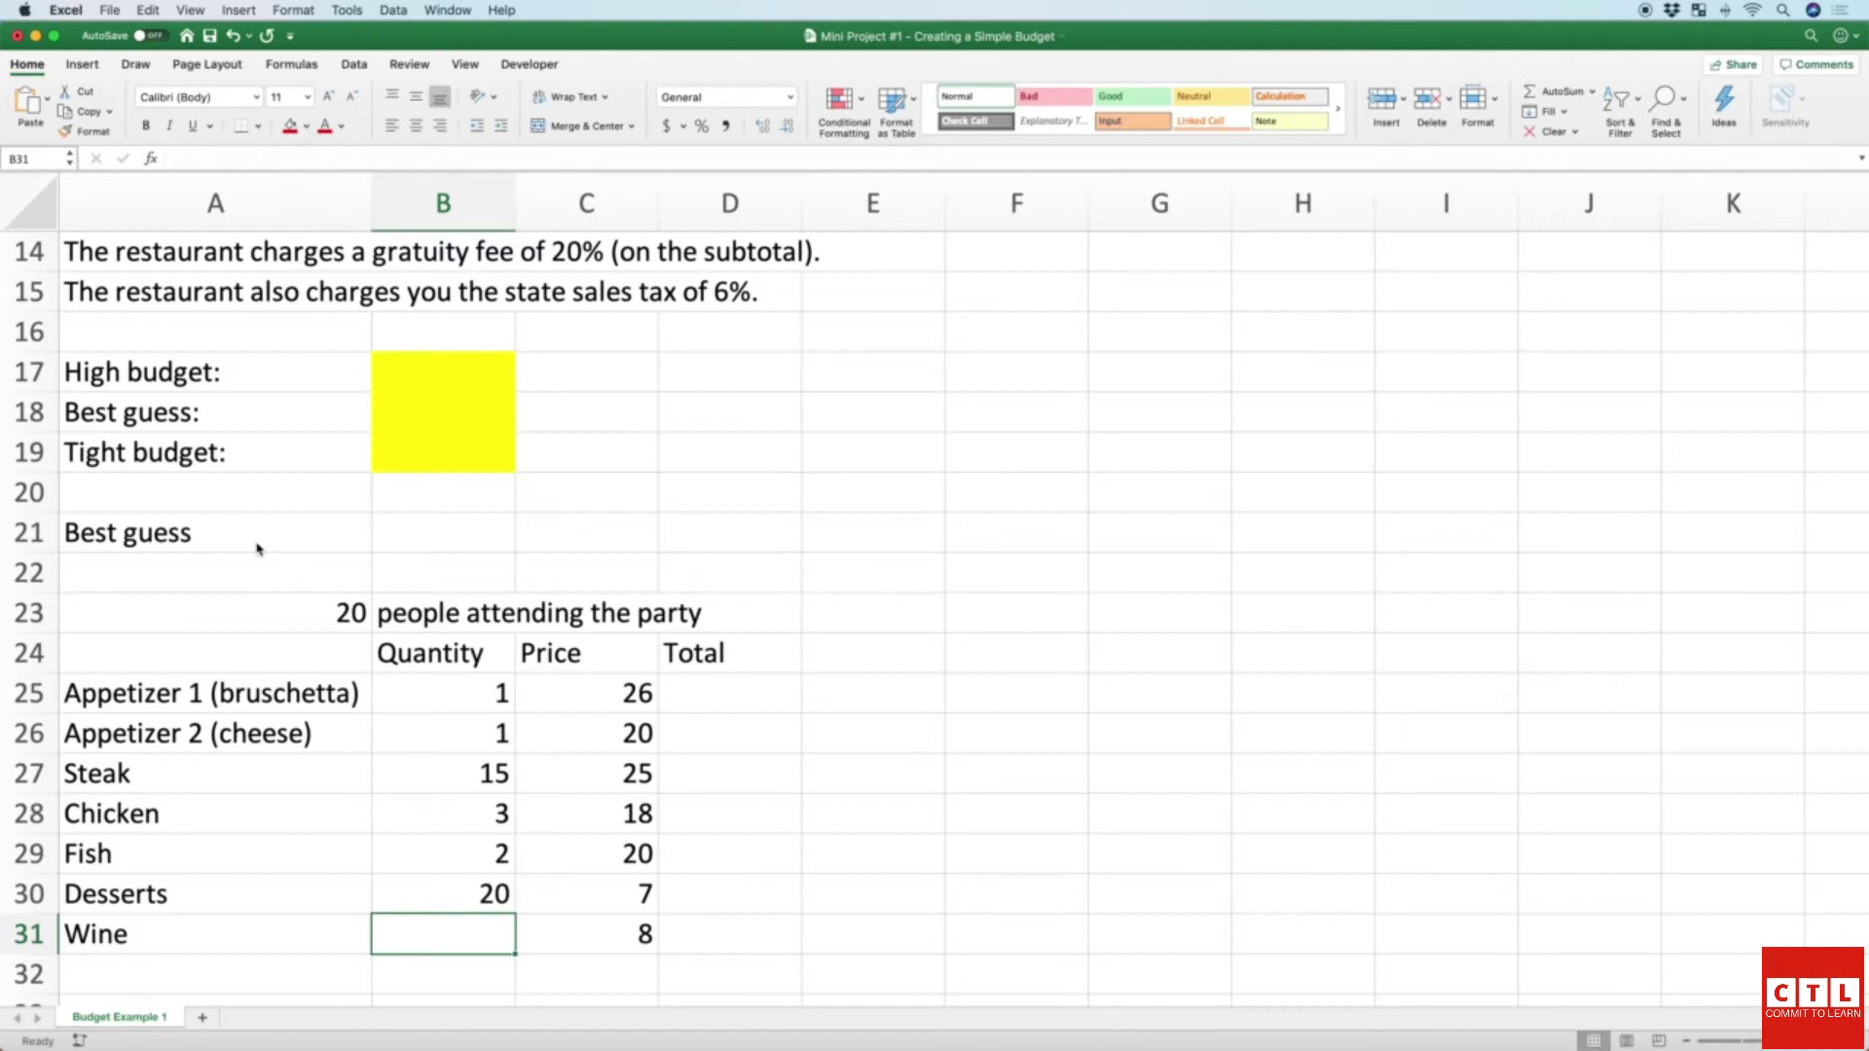
key(Right)
key(Up)
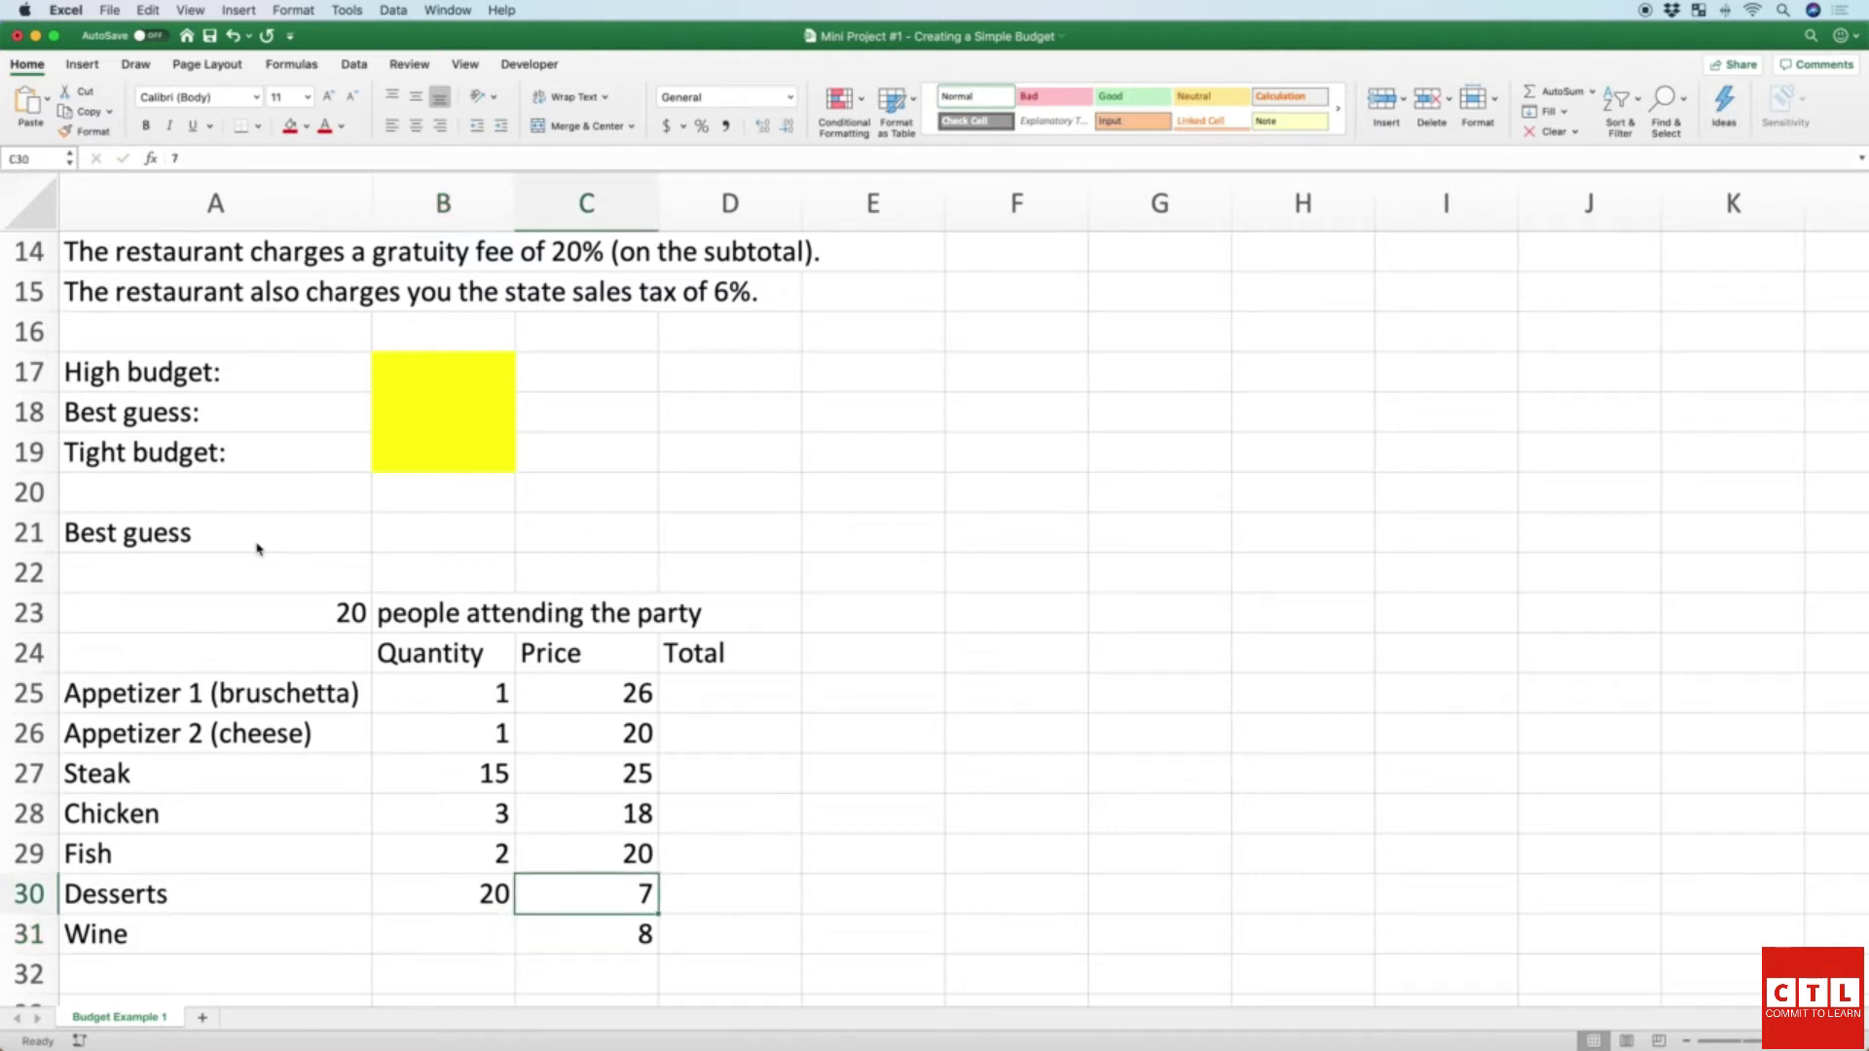
key(Left)
key(Right)
key(Right)
key(Left)
key(Left)
Step: Enter the best-guess wine quantity 30 in B31
key(Down)
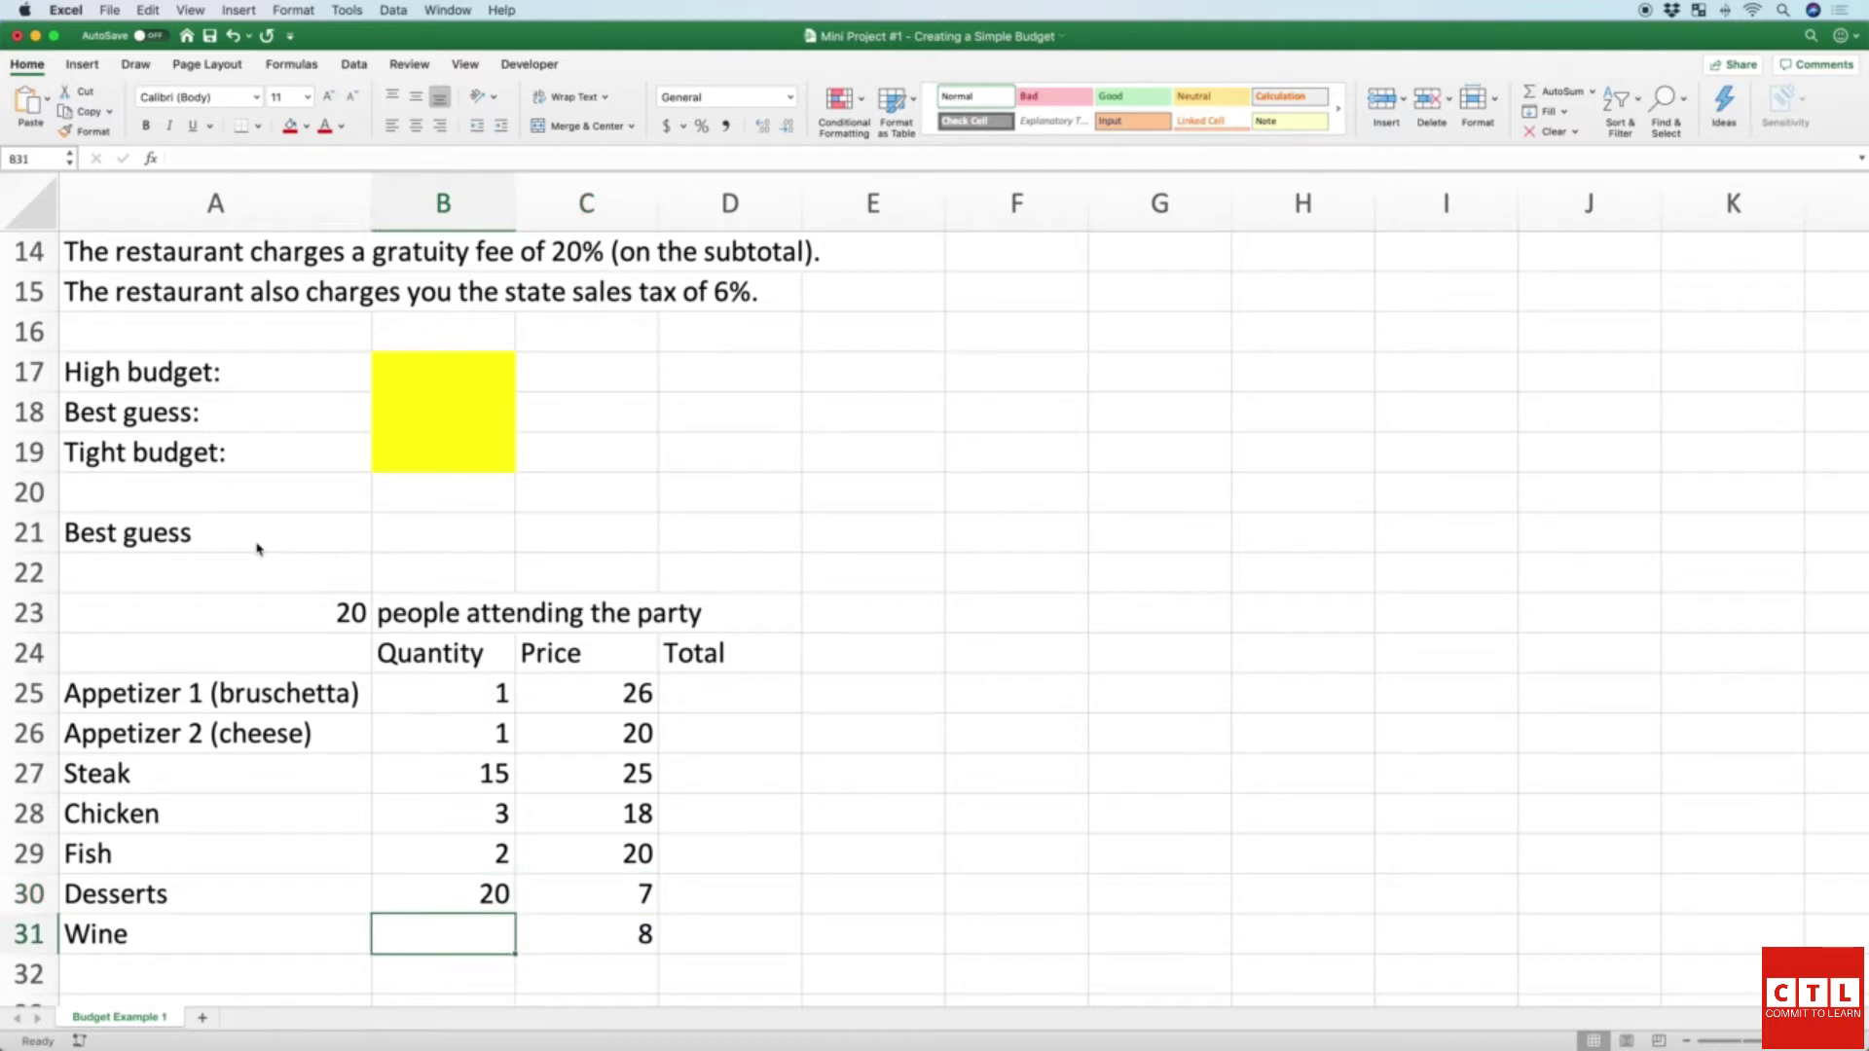
text(30)
key(Return)
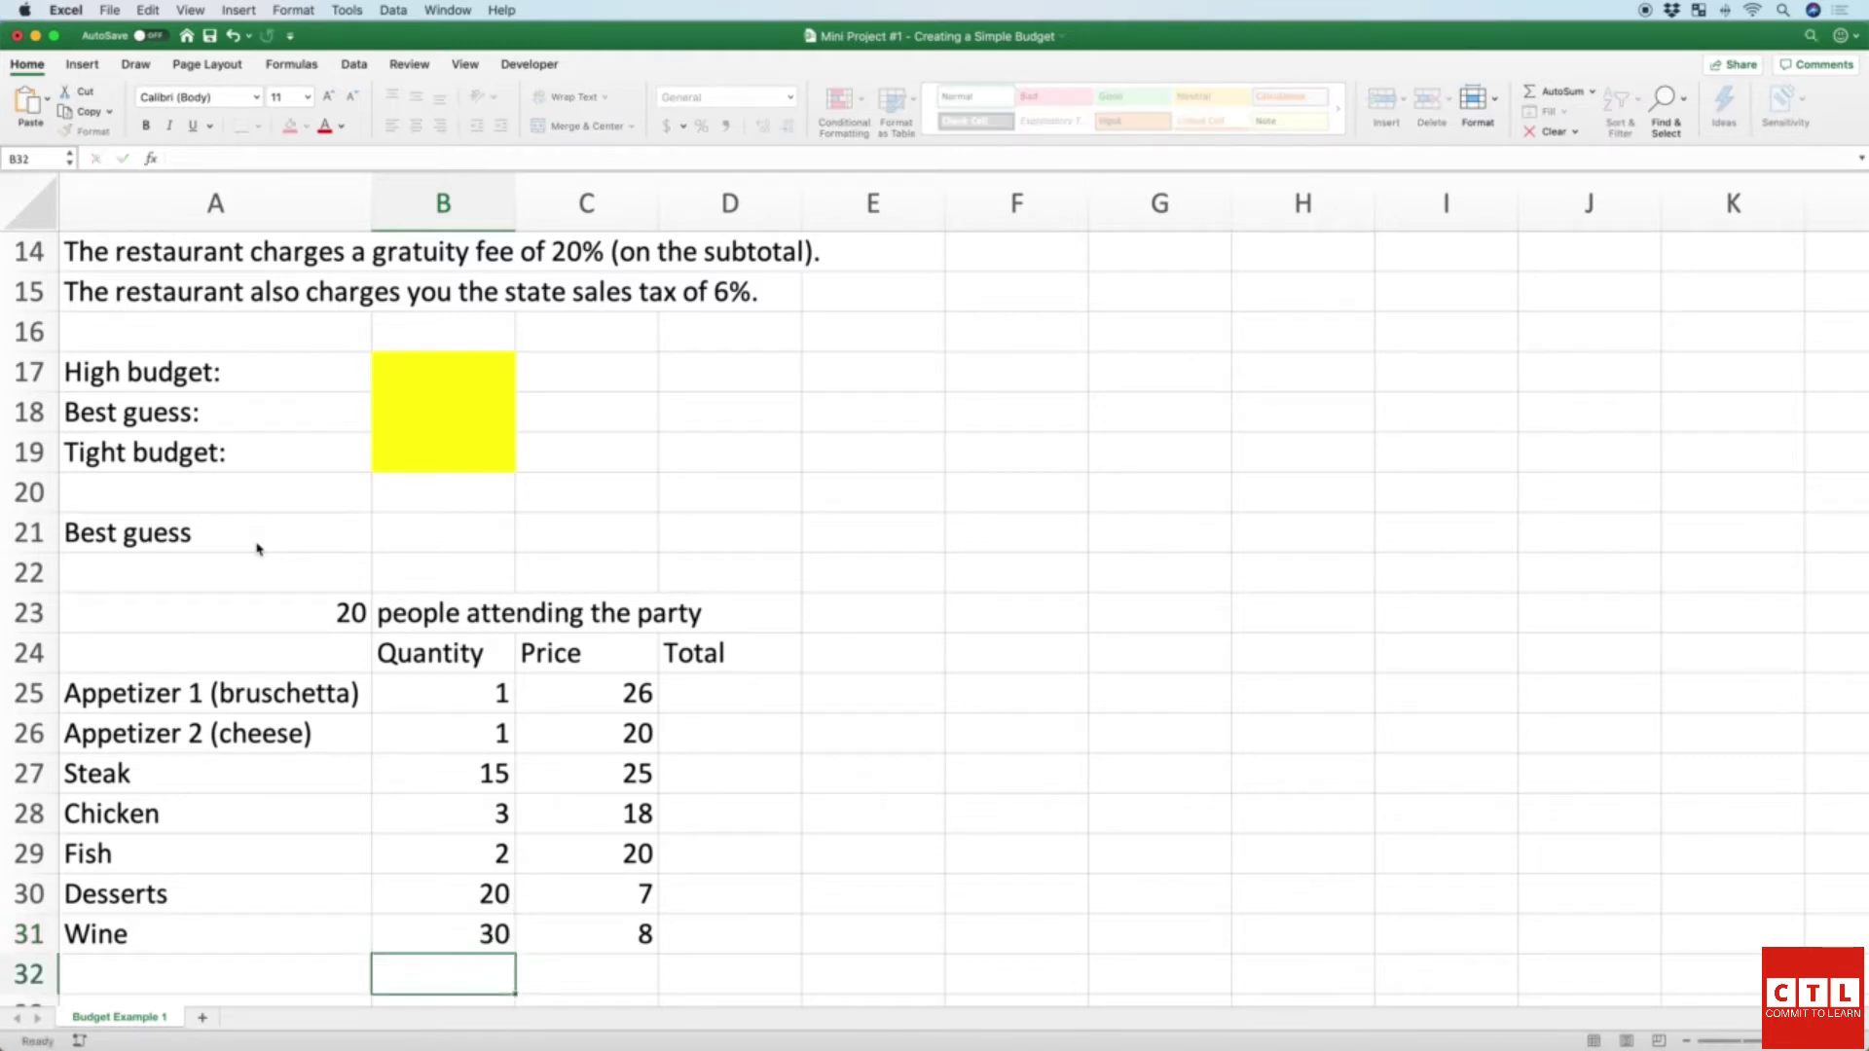
key(Up)
key(Up)
key(Up)
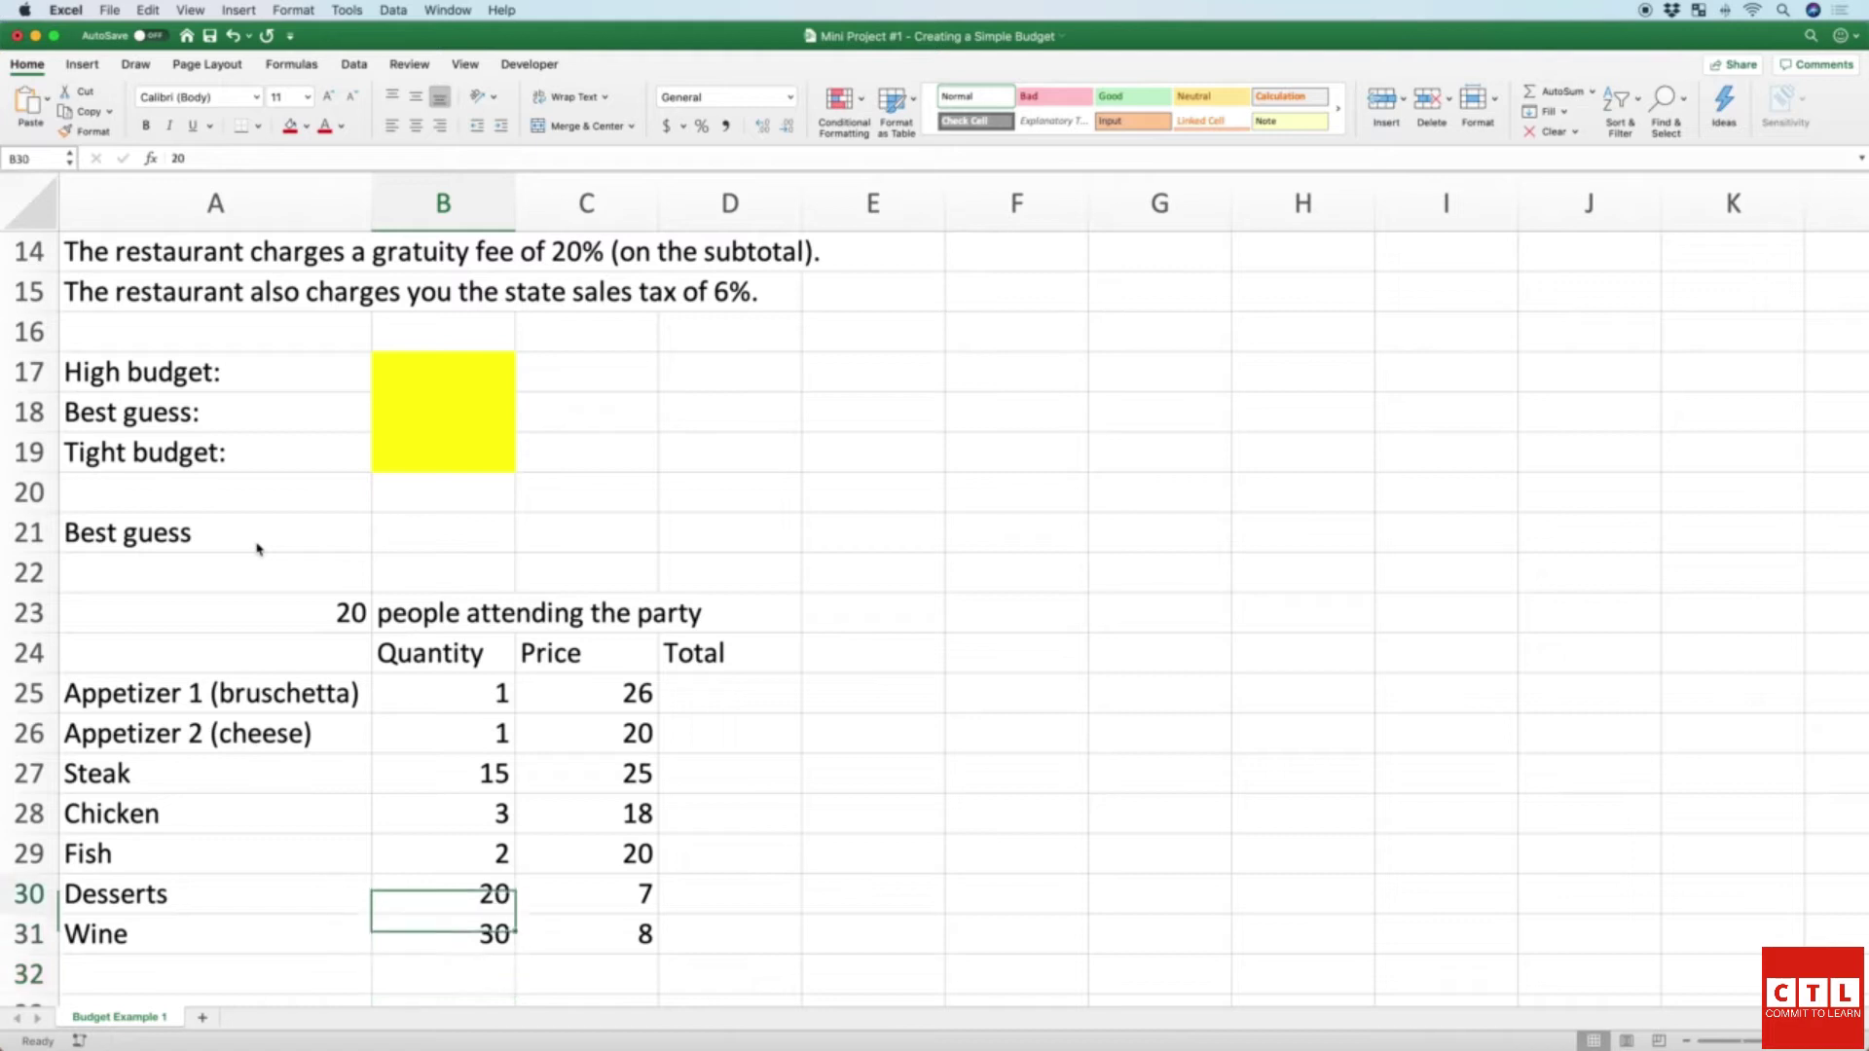
key(Down)
key(Down)
key(Up)
key(Up)
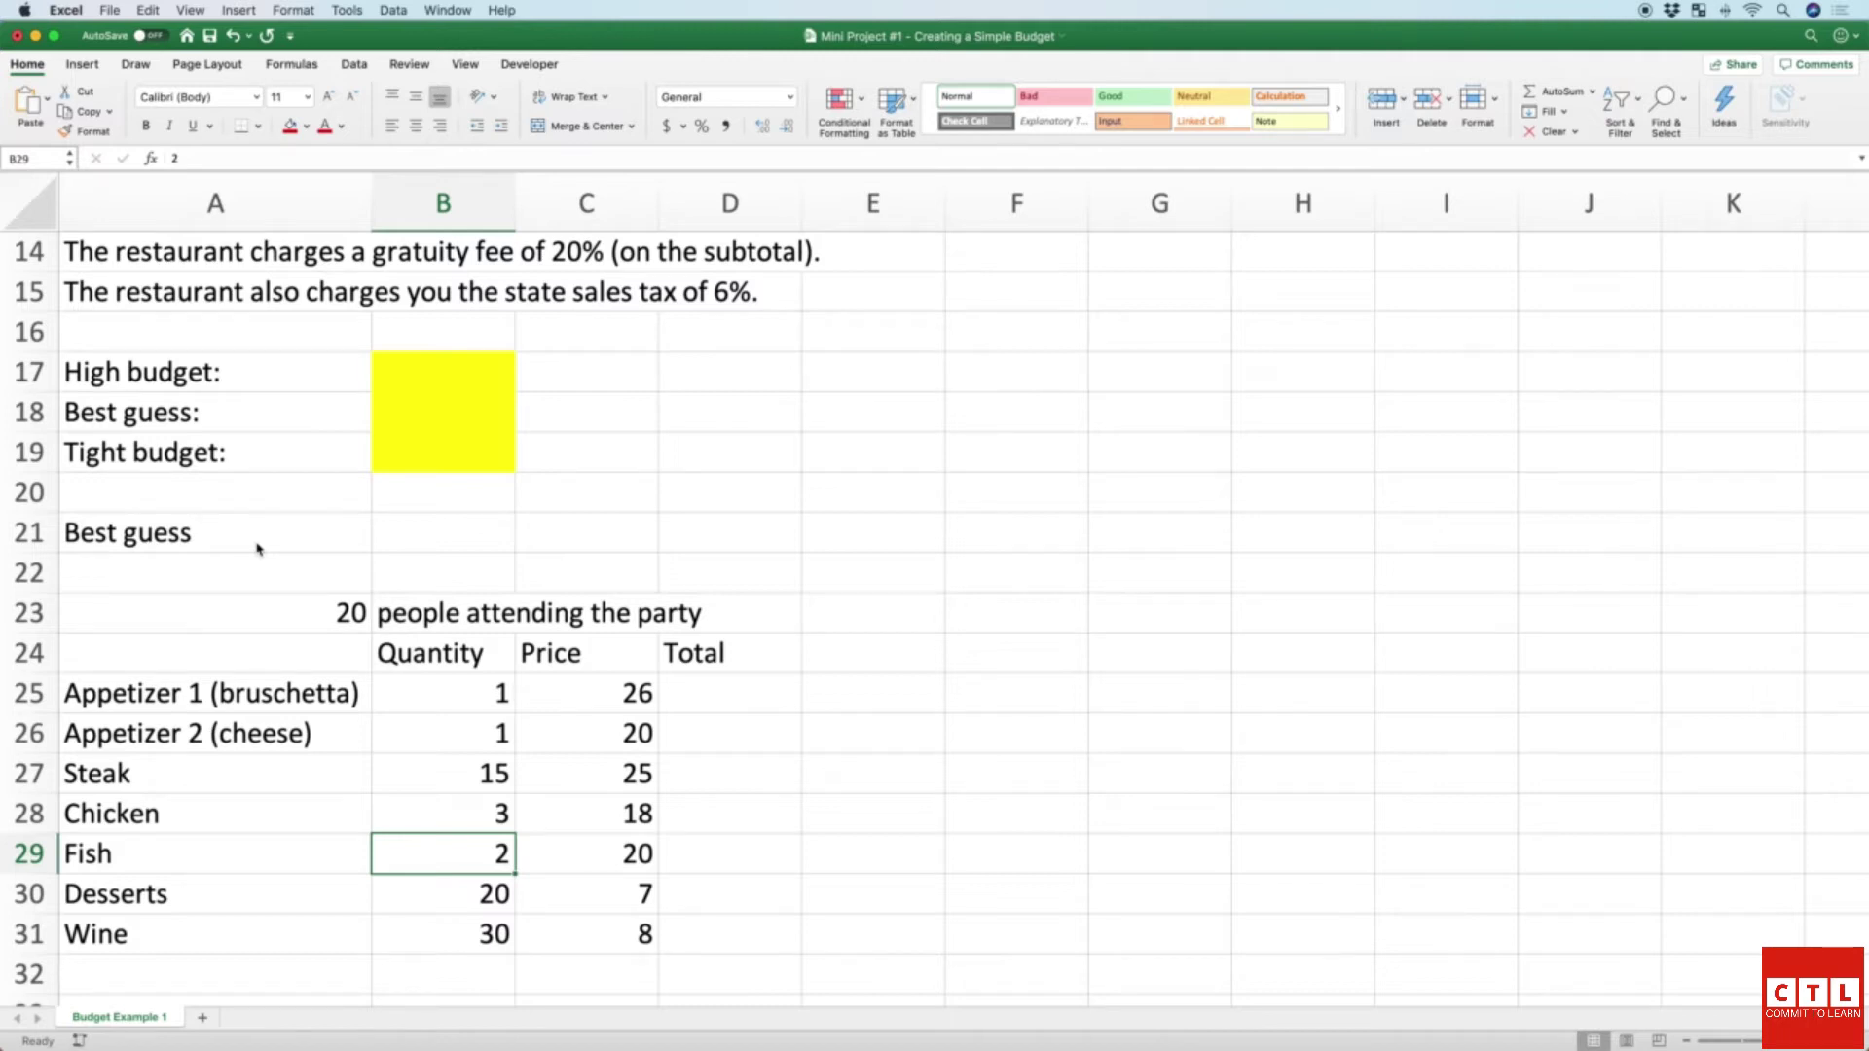
Step: Calculate the bruschetta total in D25 by multiplying quantity by price with the formula =B25*C25
key(Right)
key(Right)
key(Up)
key(Up)
key(Up)
key(Up)
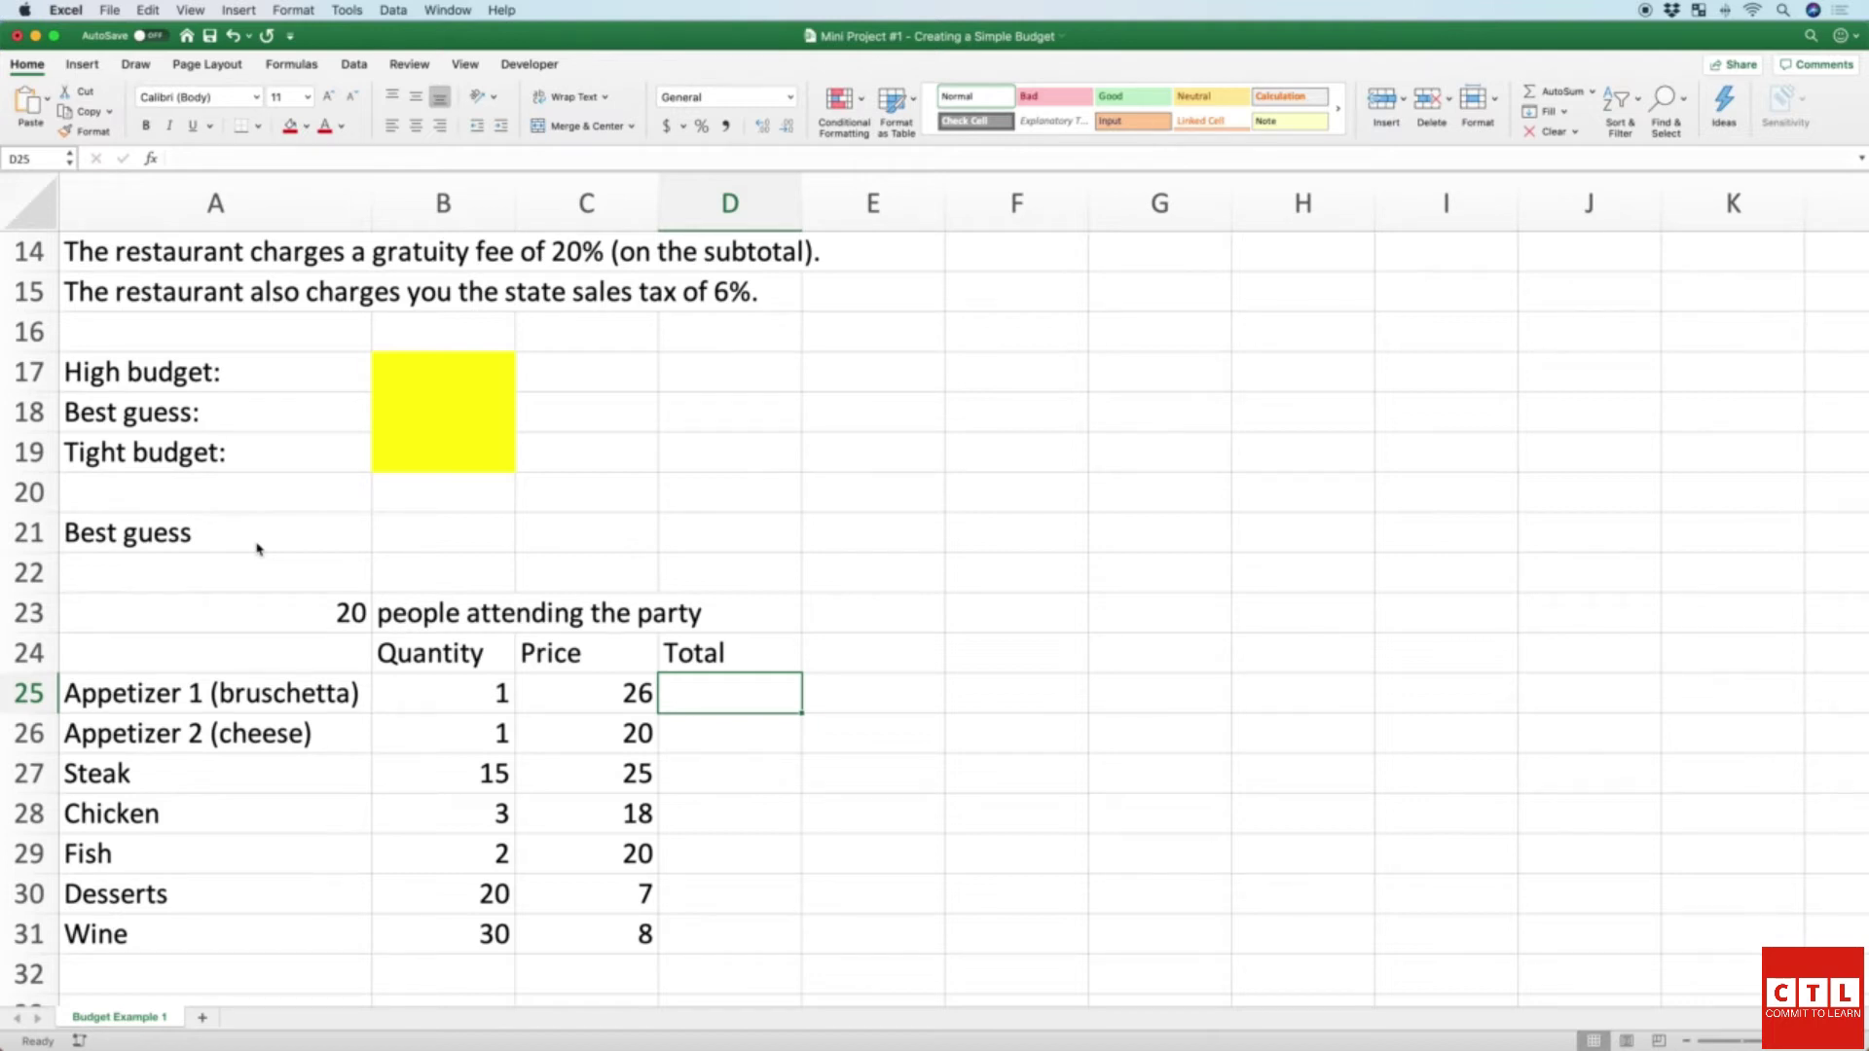
text(=)
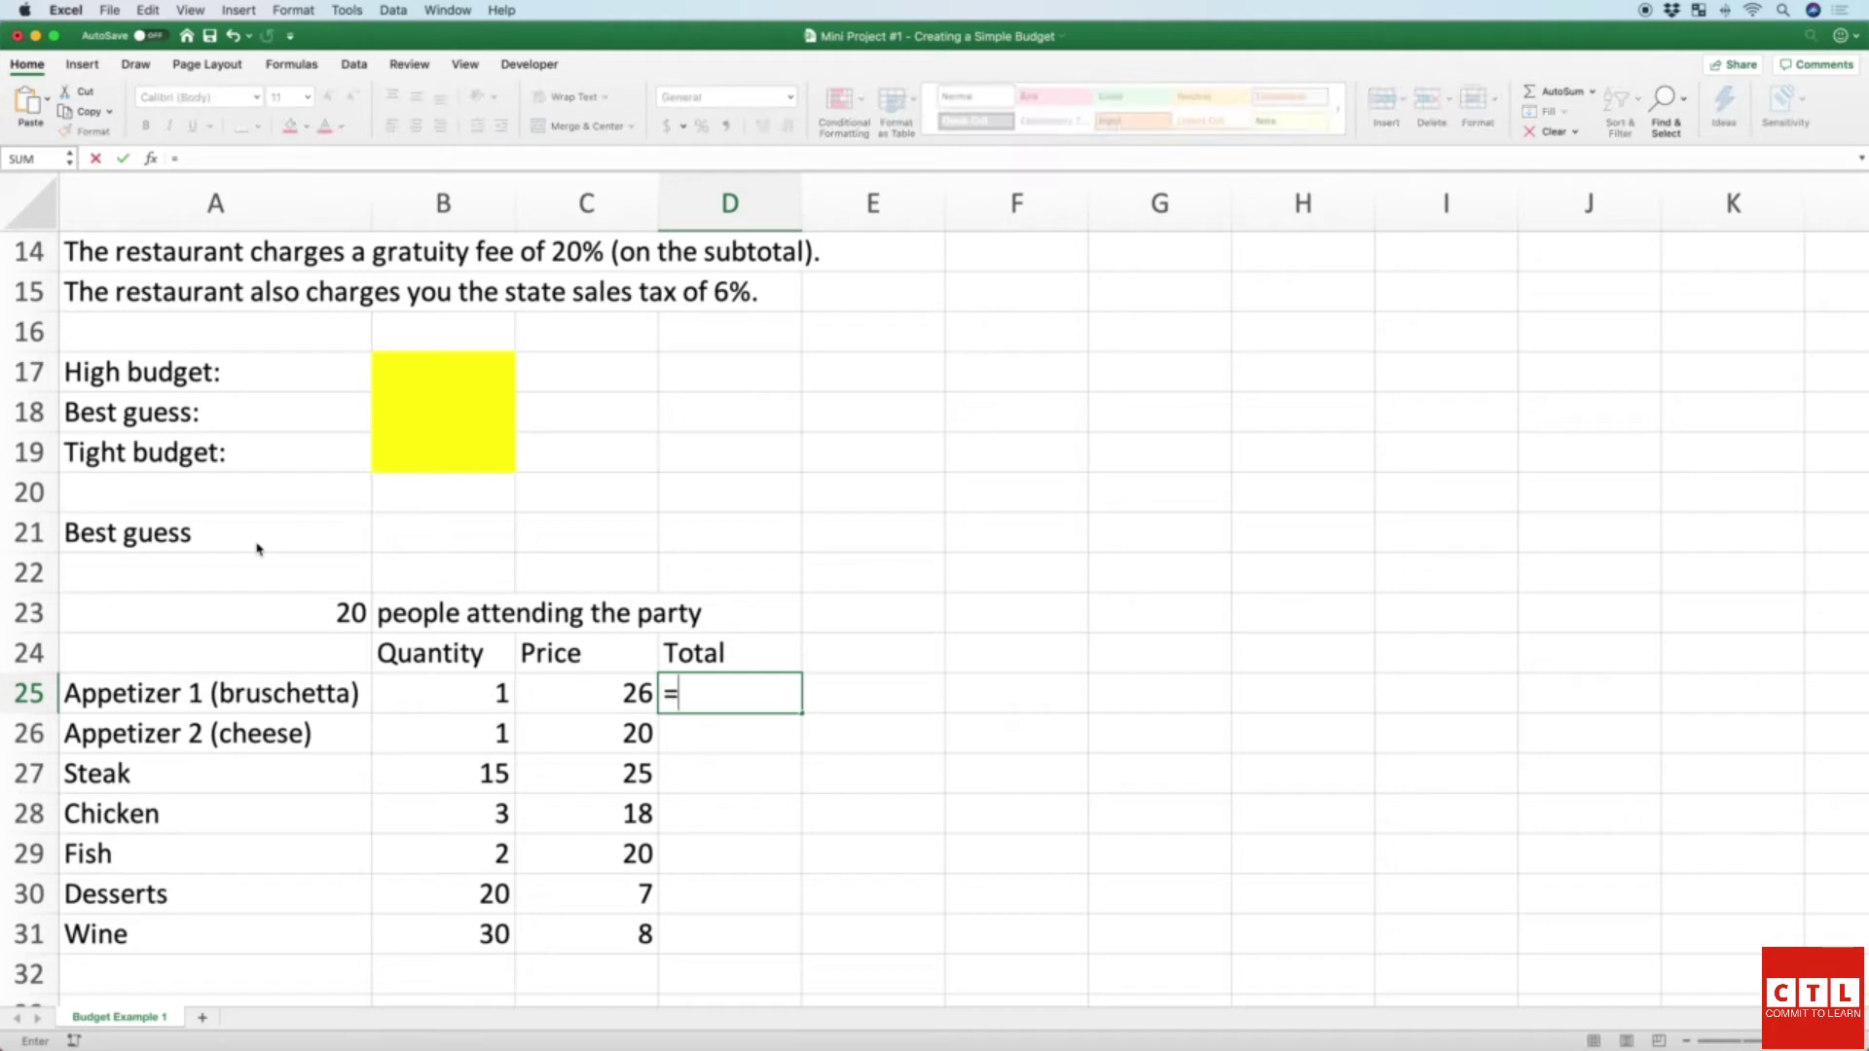
text(b25)
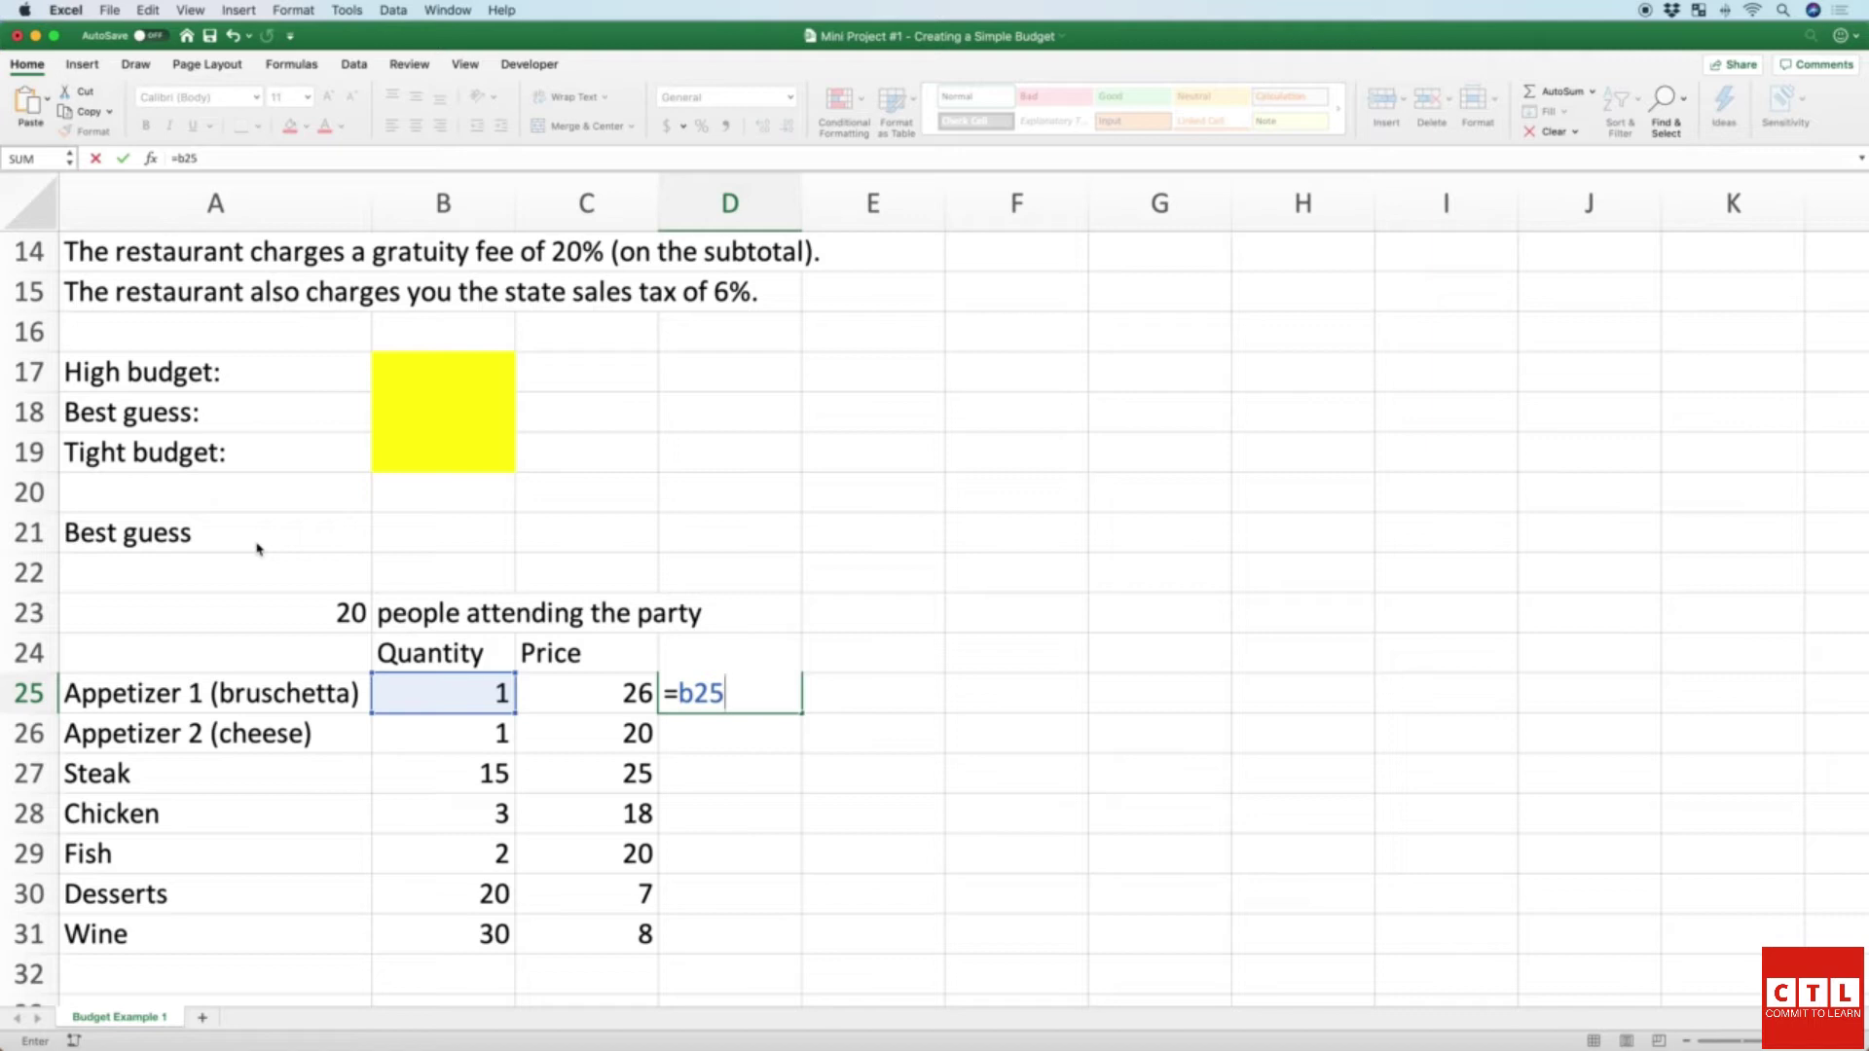
text(*)
key(Left)
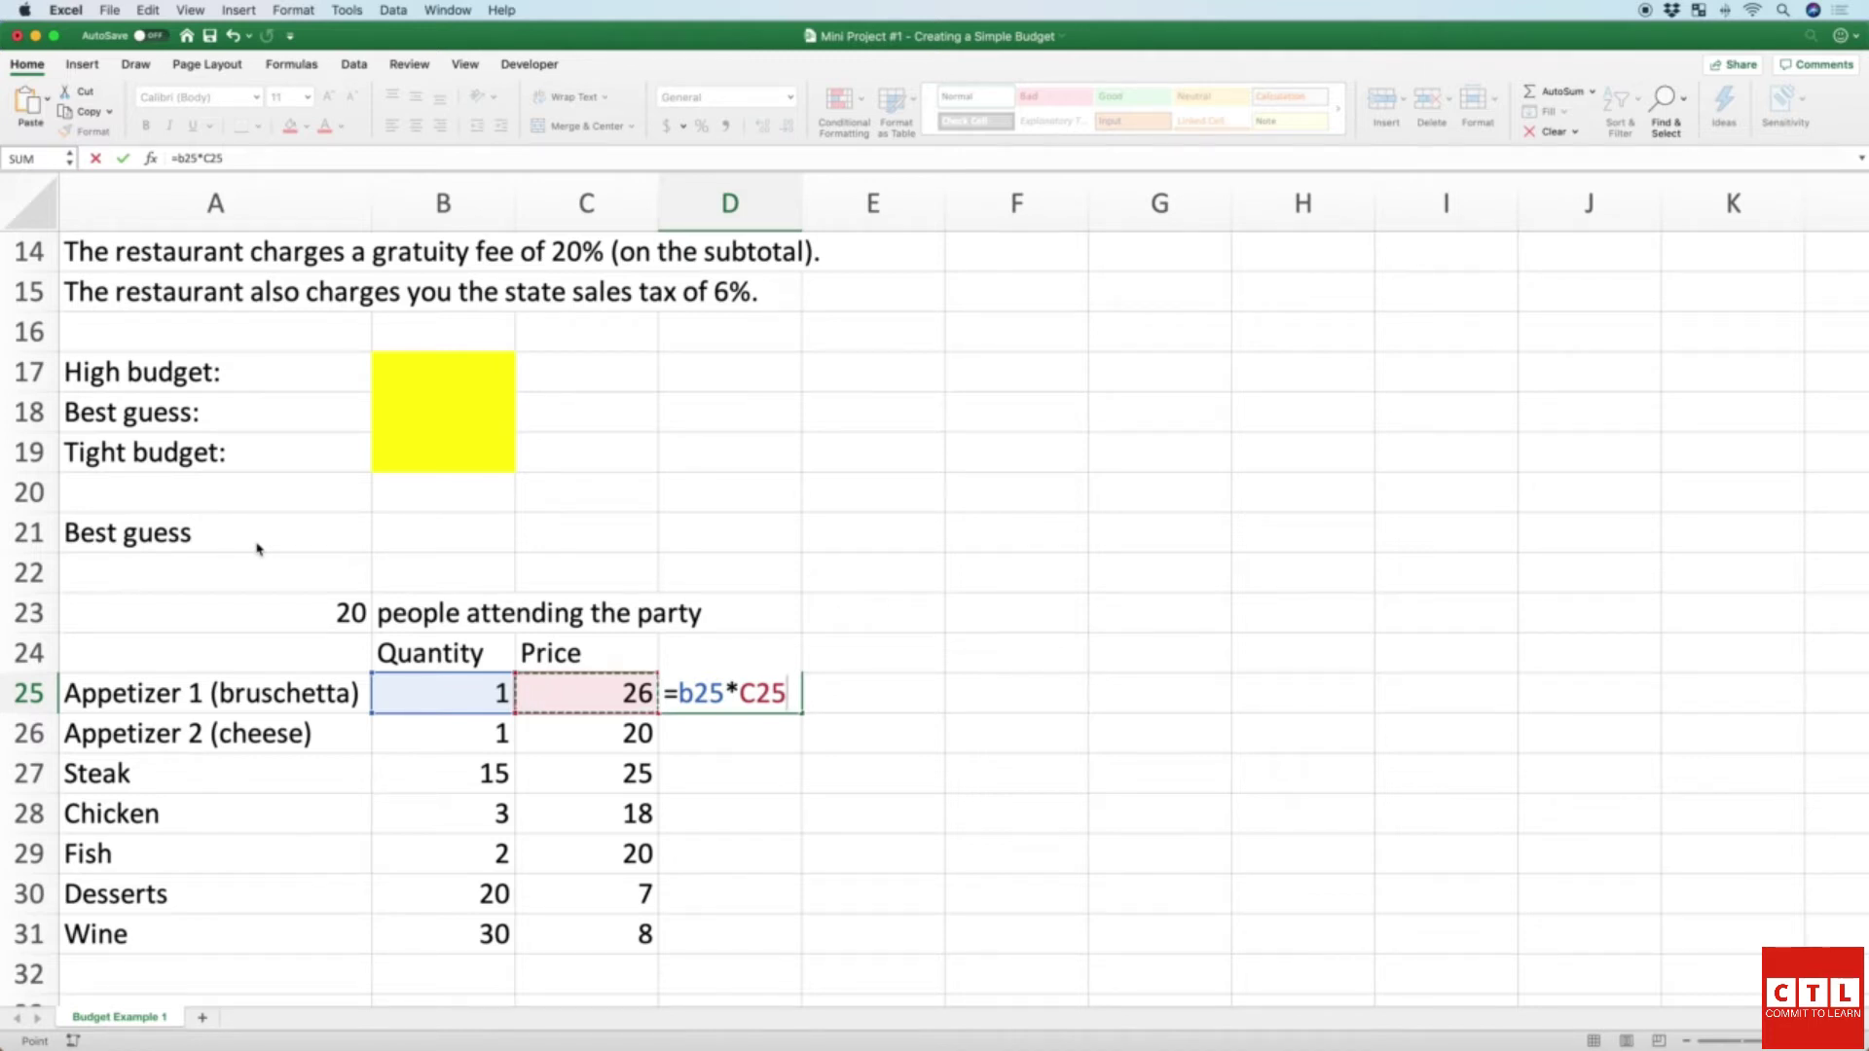
key(Return)
key(Up)
key(Left)
key(Left)
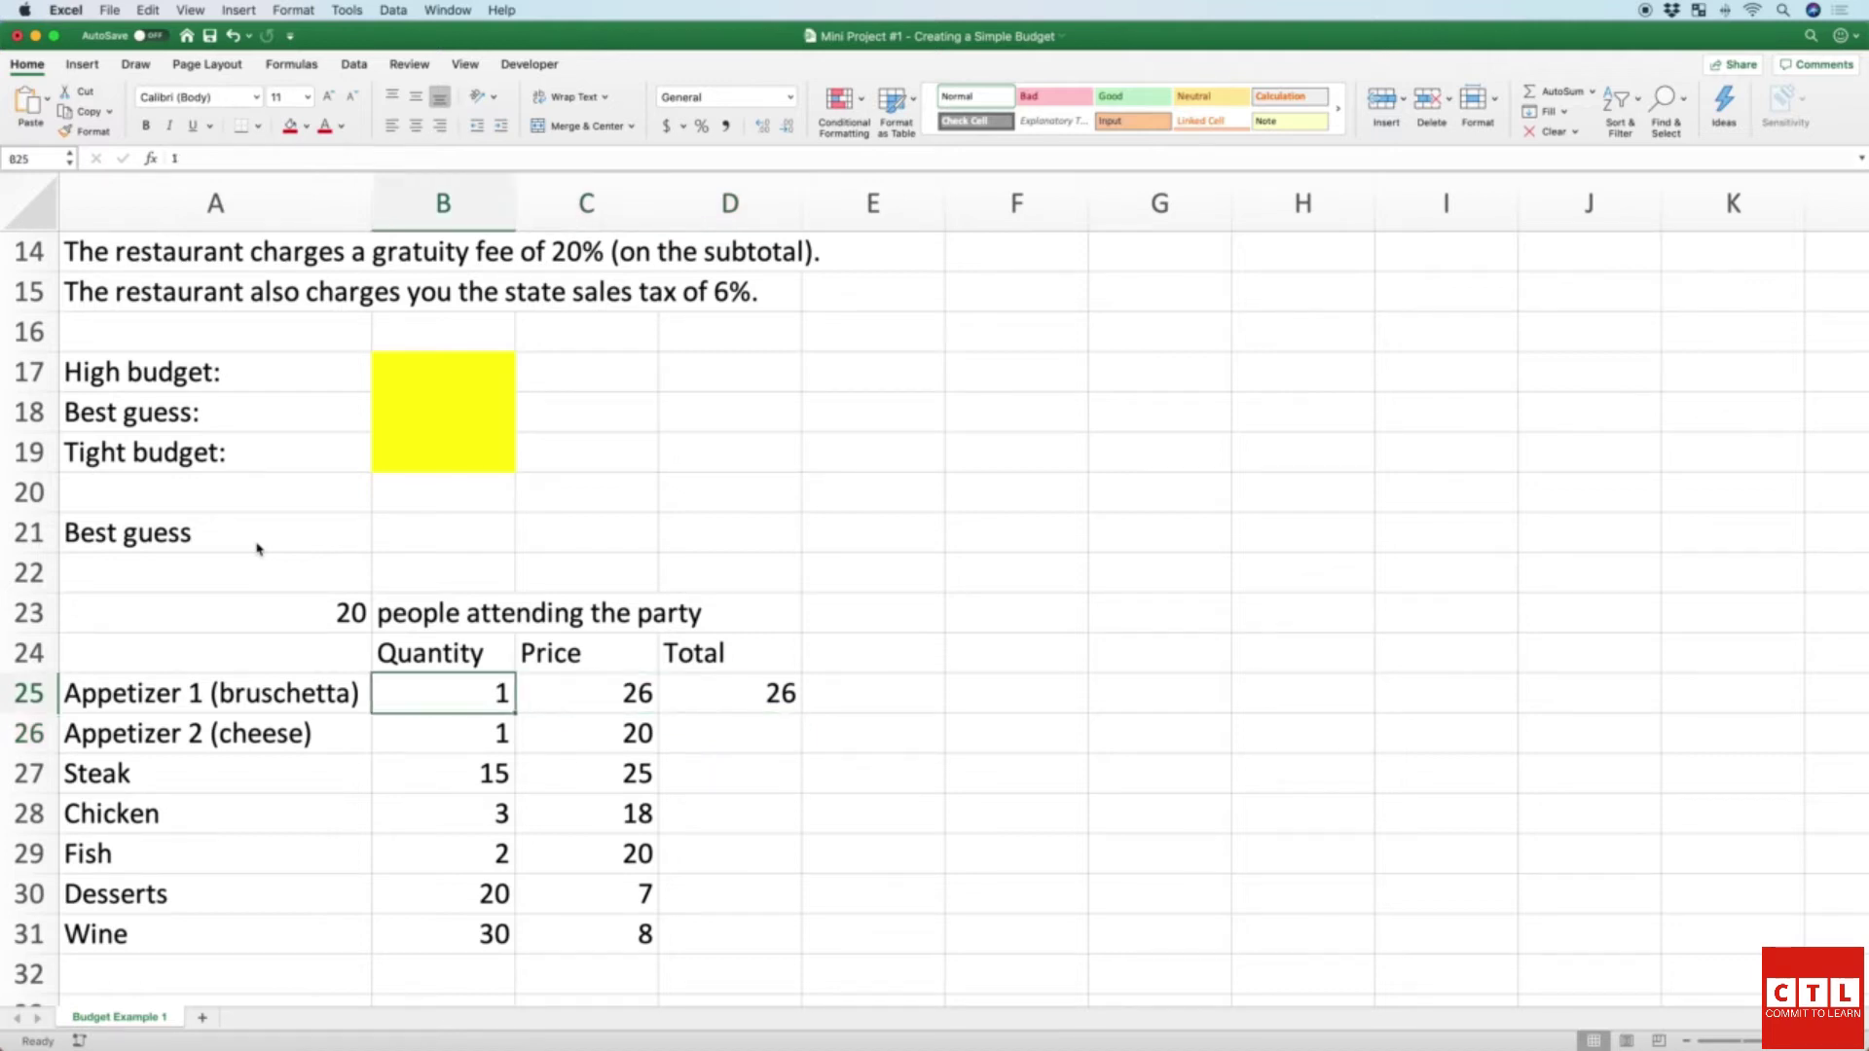
key(Right)
key(Right)
Step: Calculate the cheese appetizer total in D26 with the formula =B26*C26
key(Down)
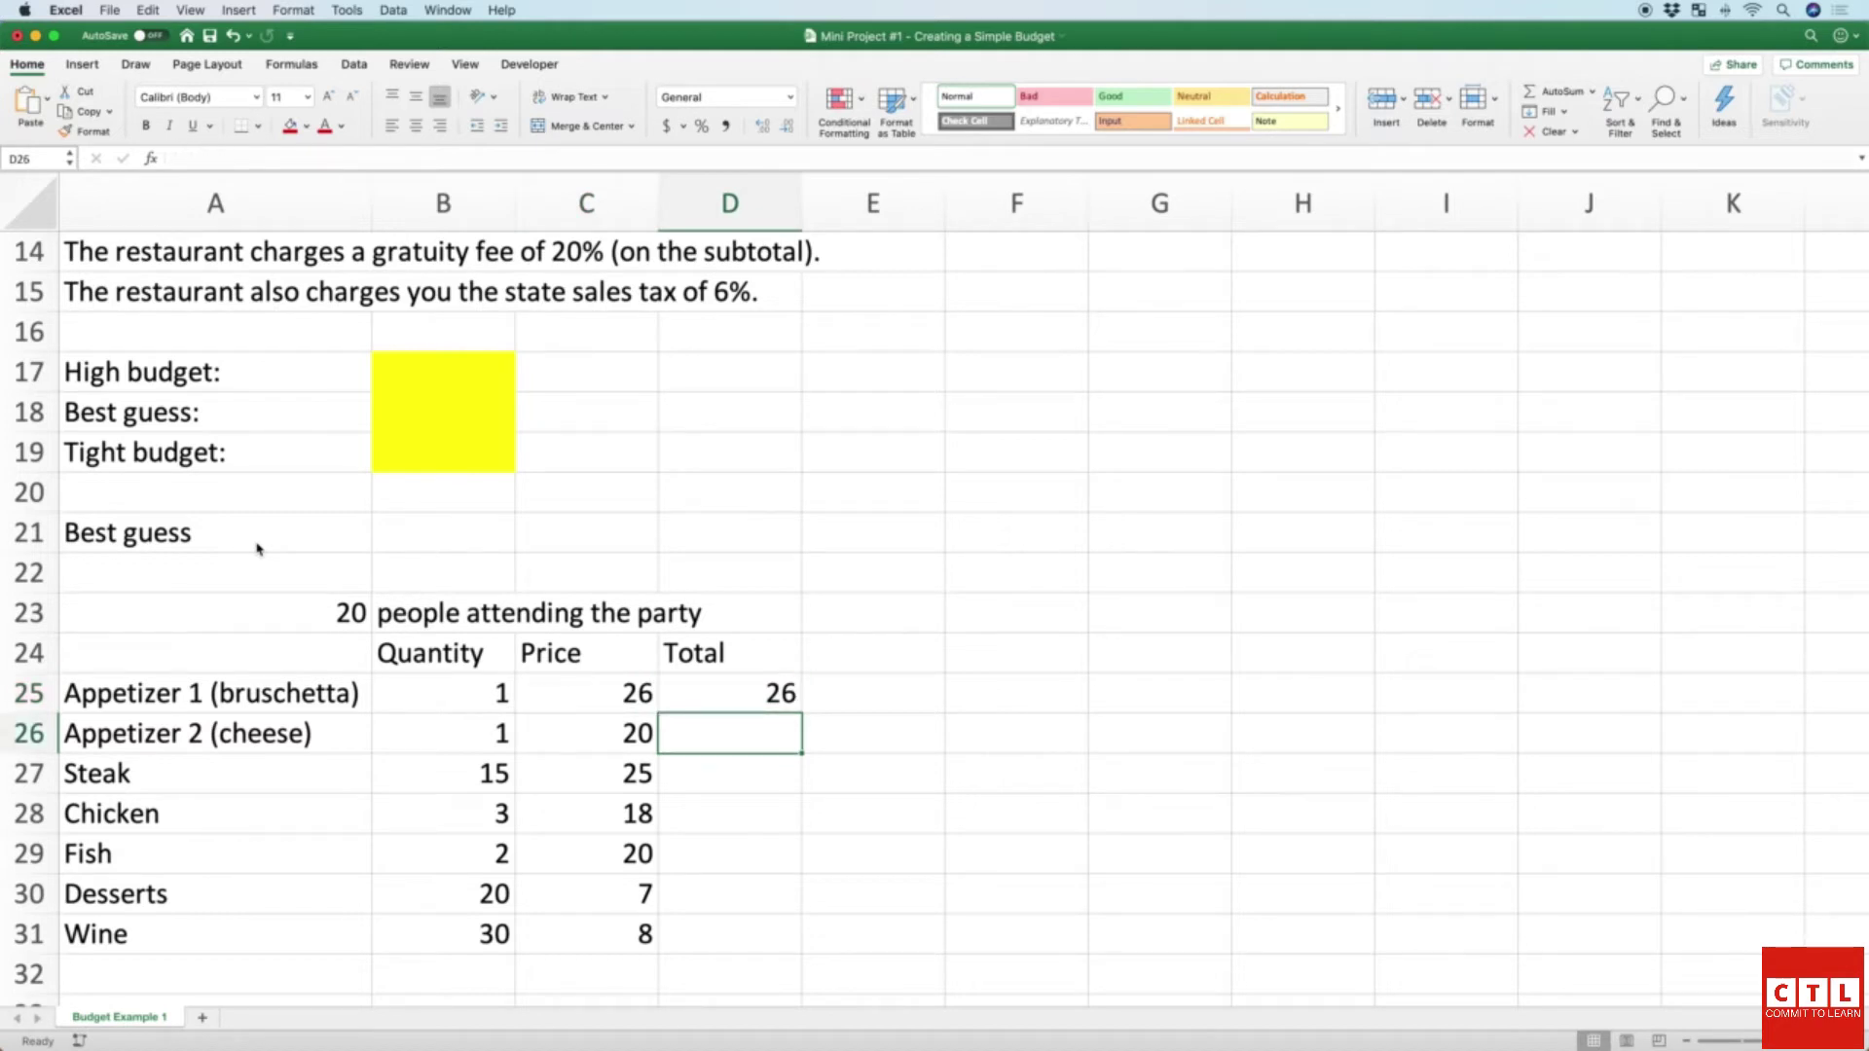
text(=)
key(Left)
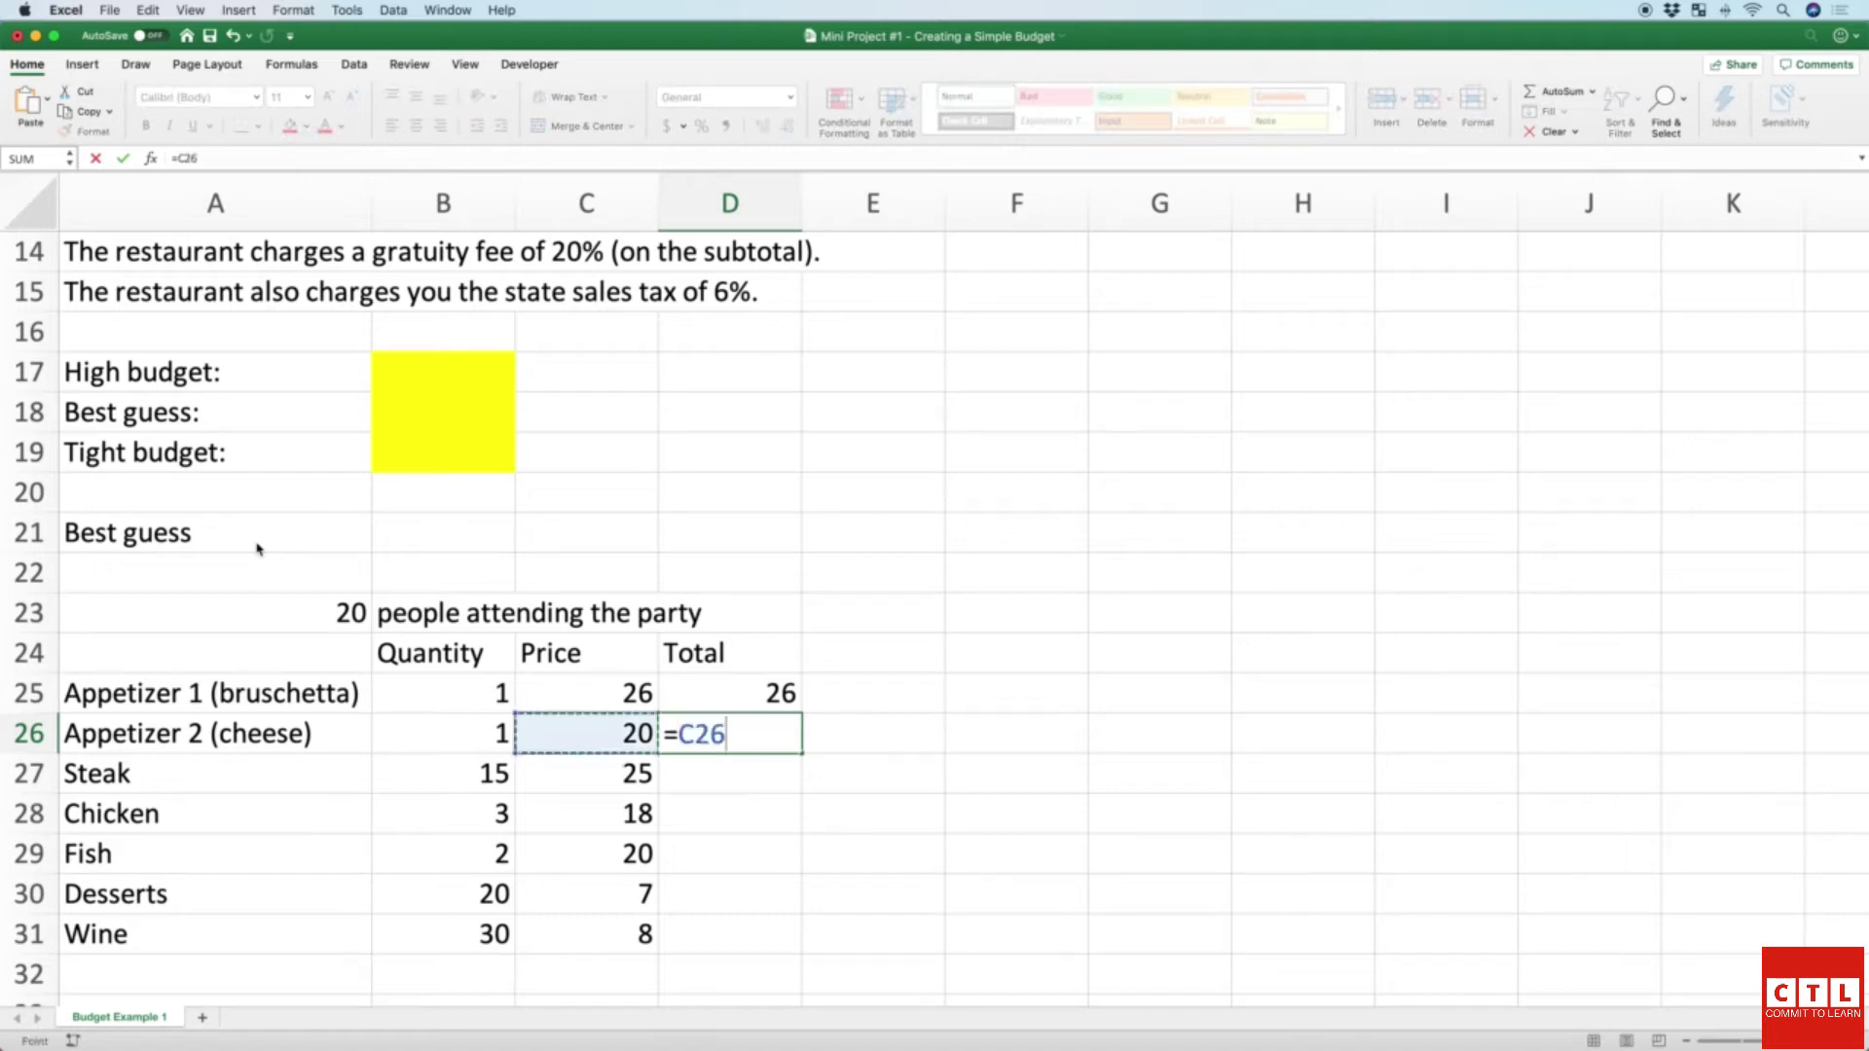
key(Left)
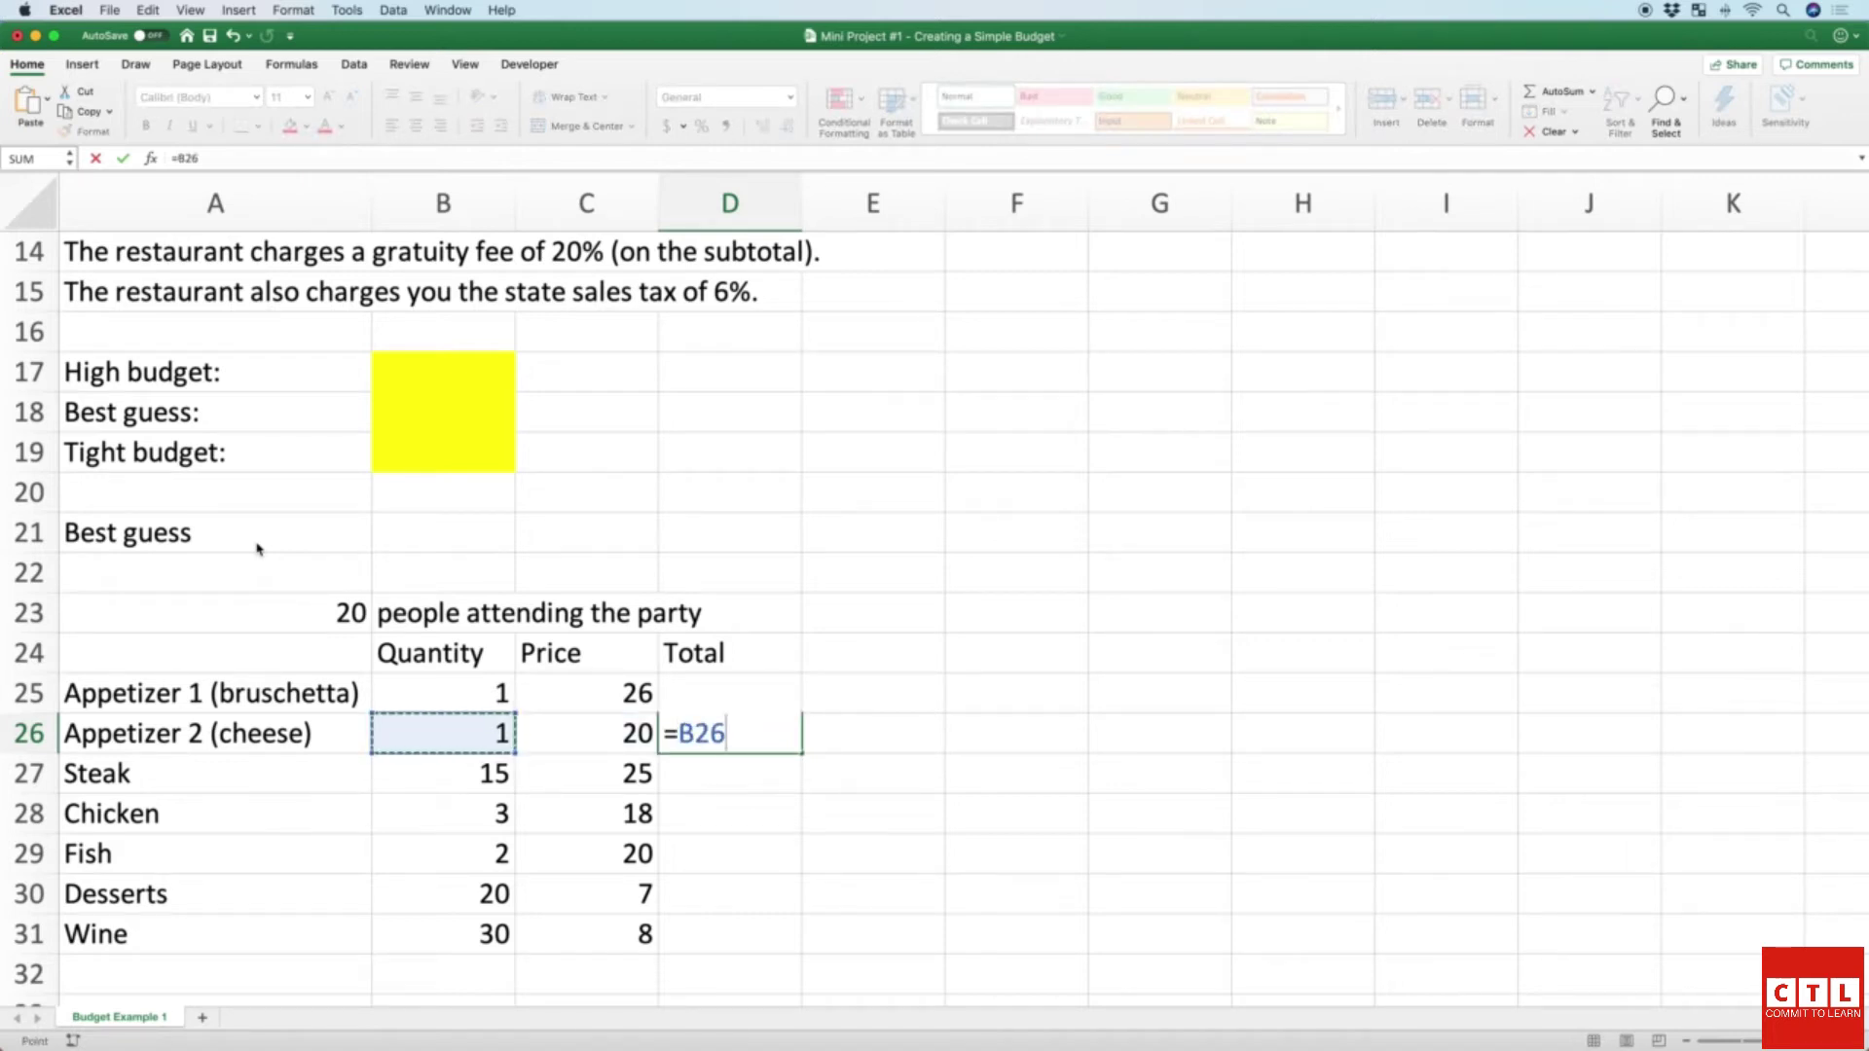
text(*)
key(Left)
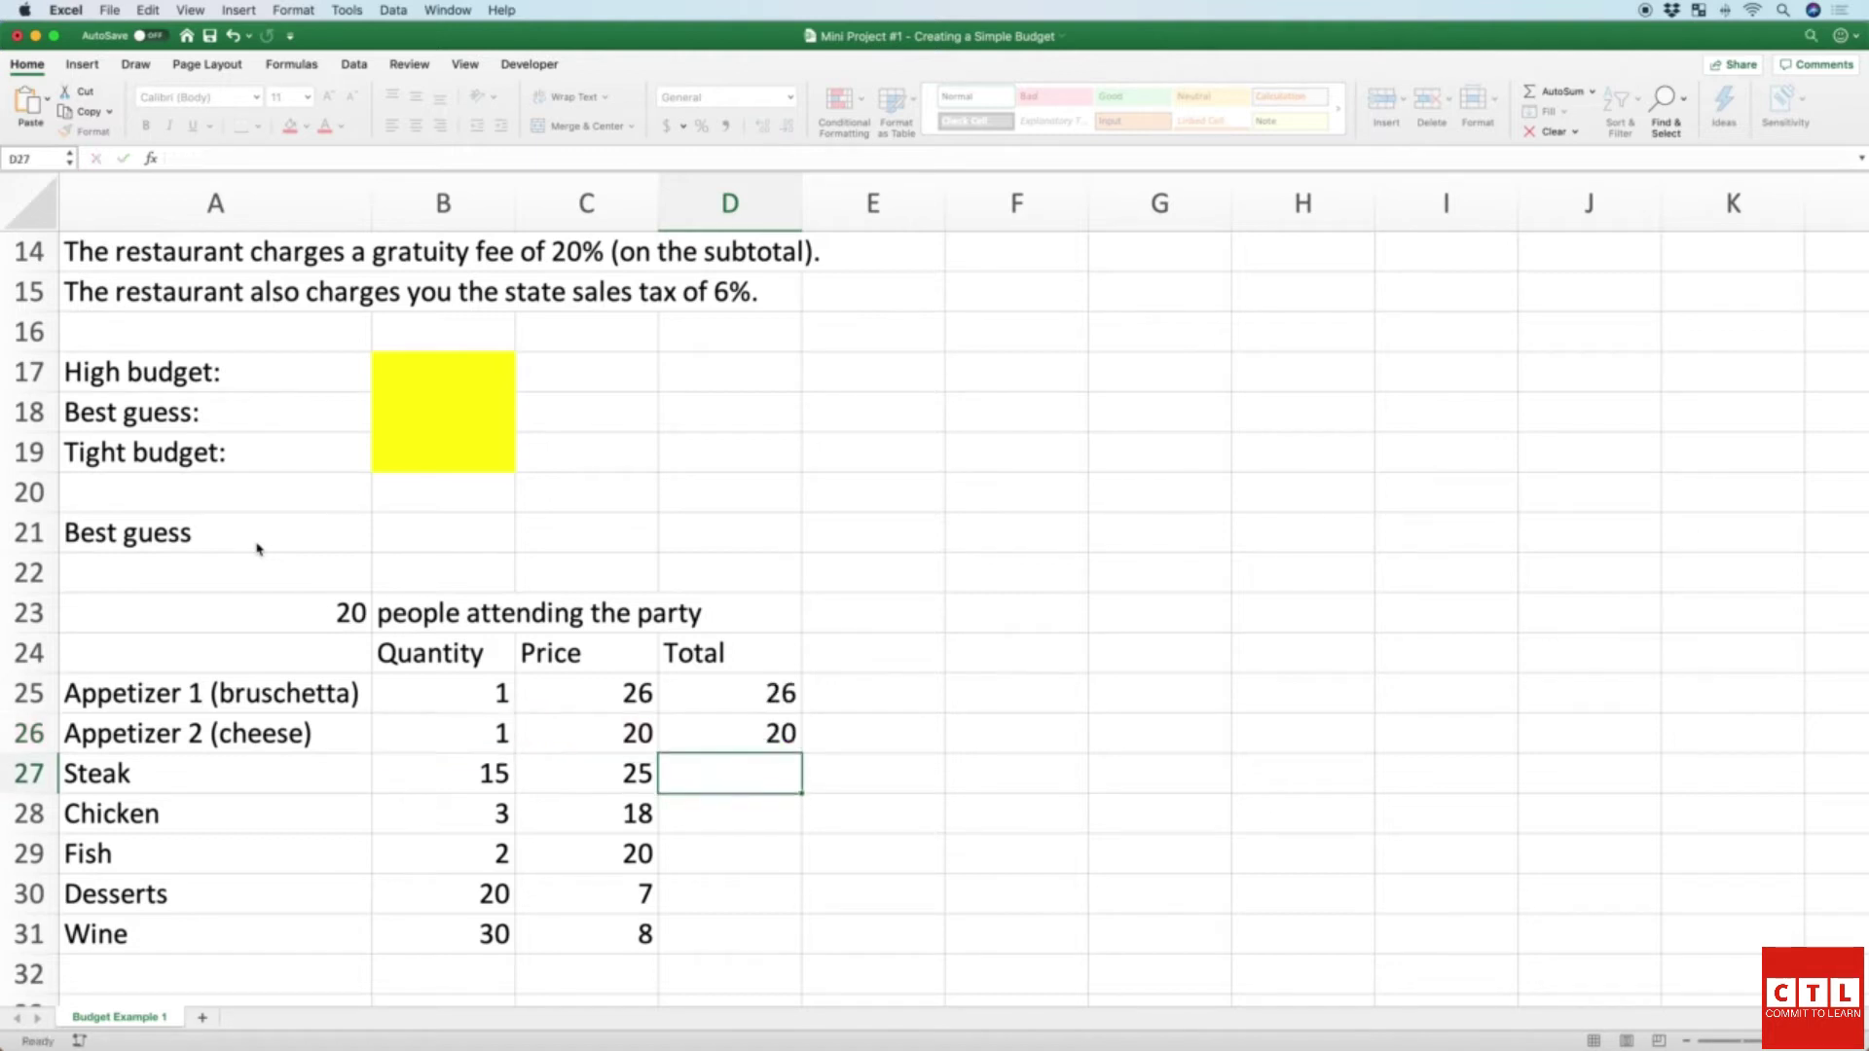
key(Return)
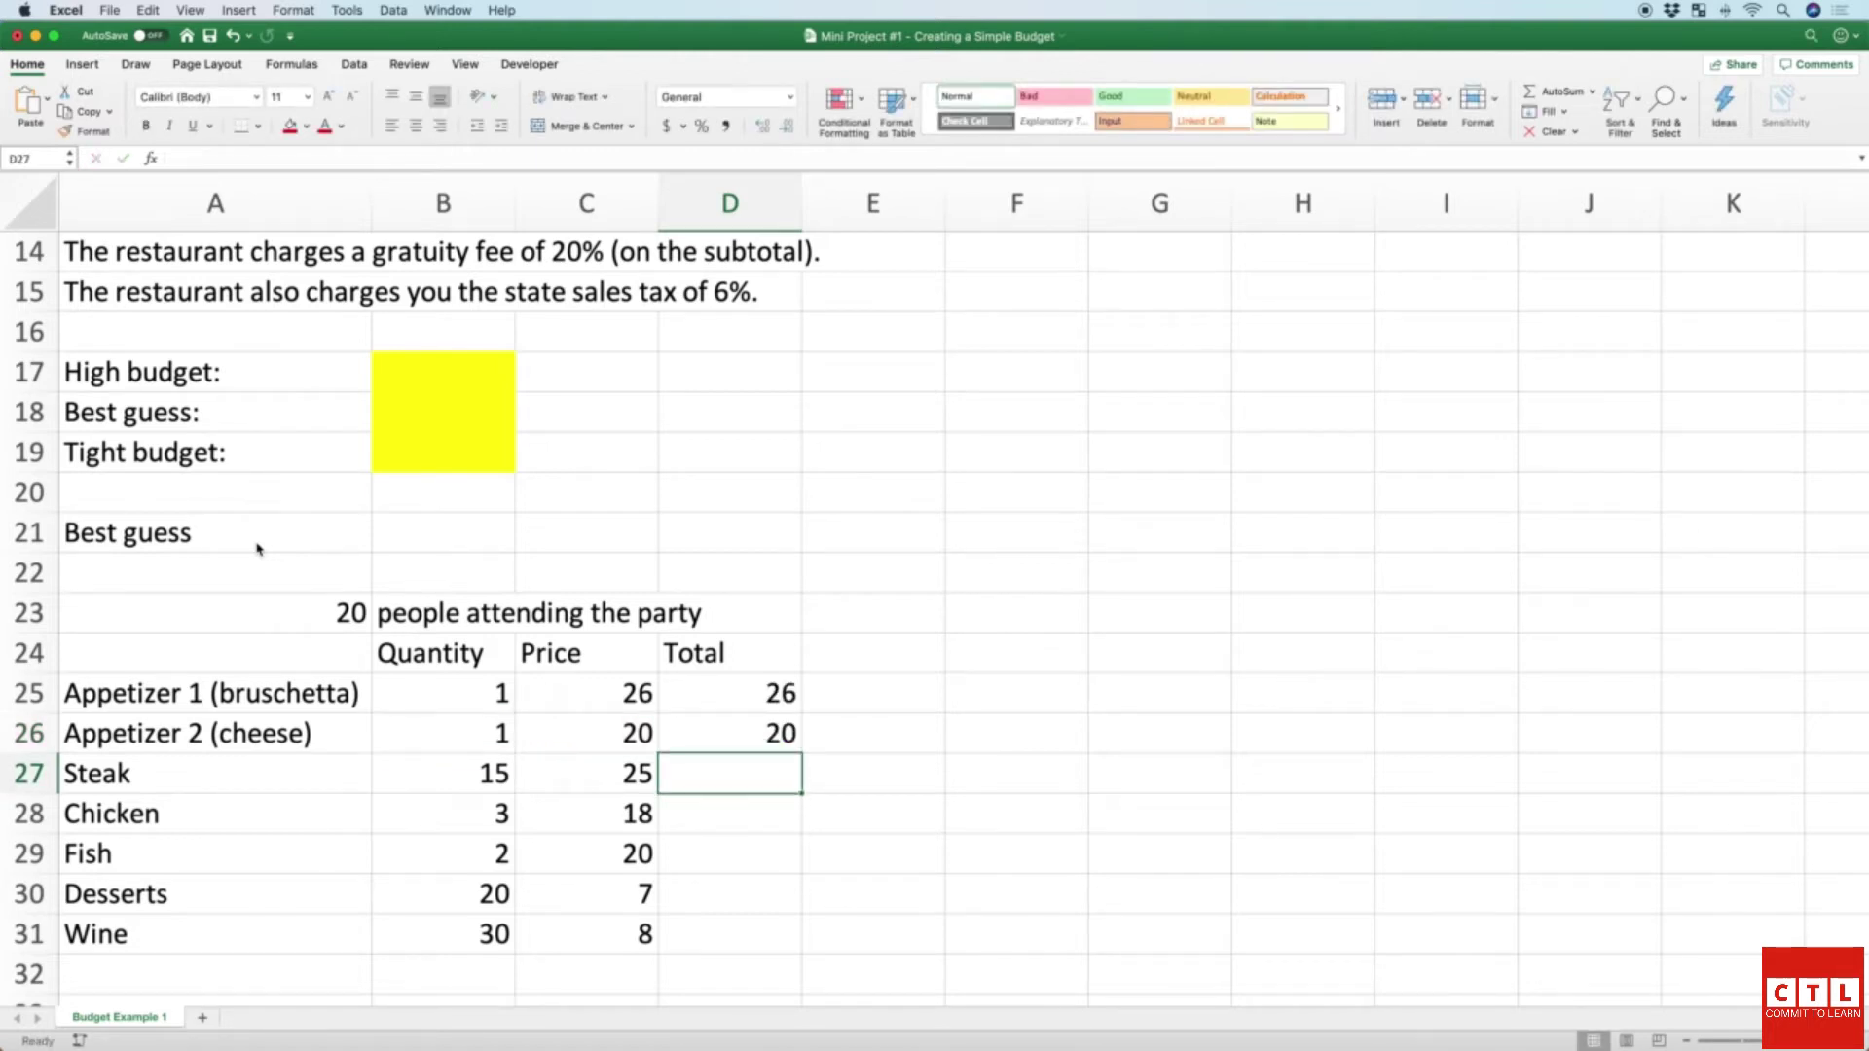
Step: Fill the D26 total formula down through D31 and check the cell references in the wine row's formula
key(Up)
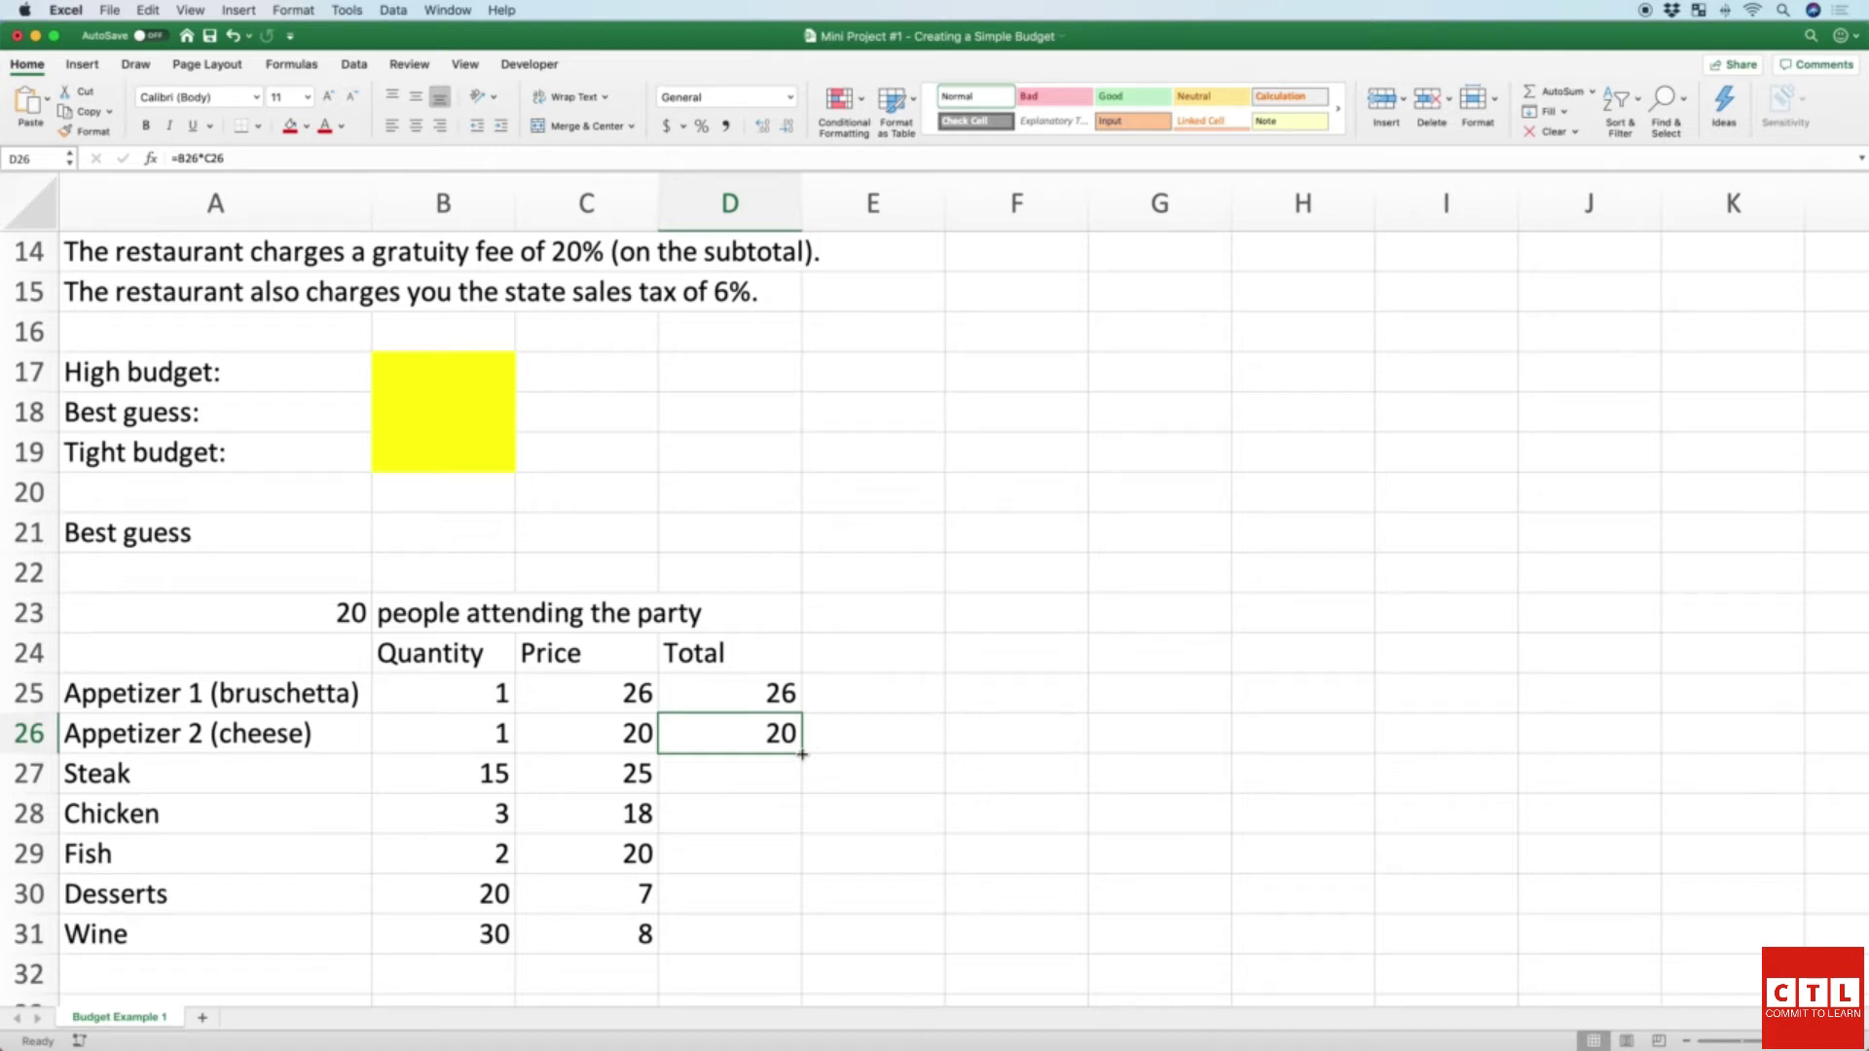
drag(802, 754, 791, 949)
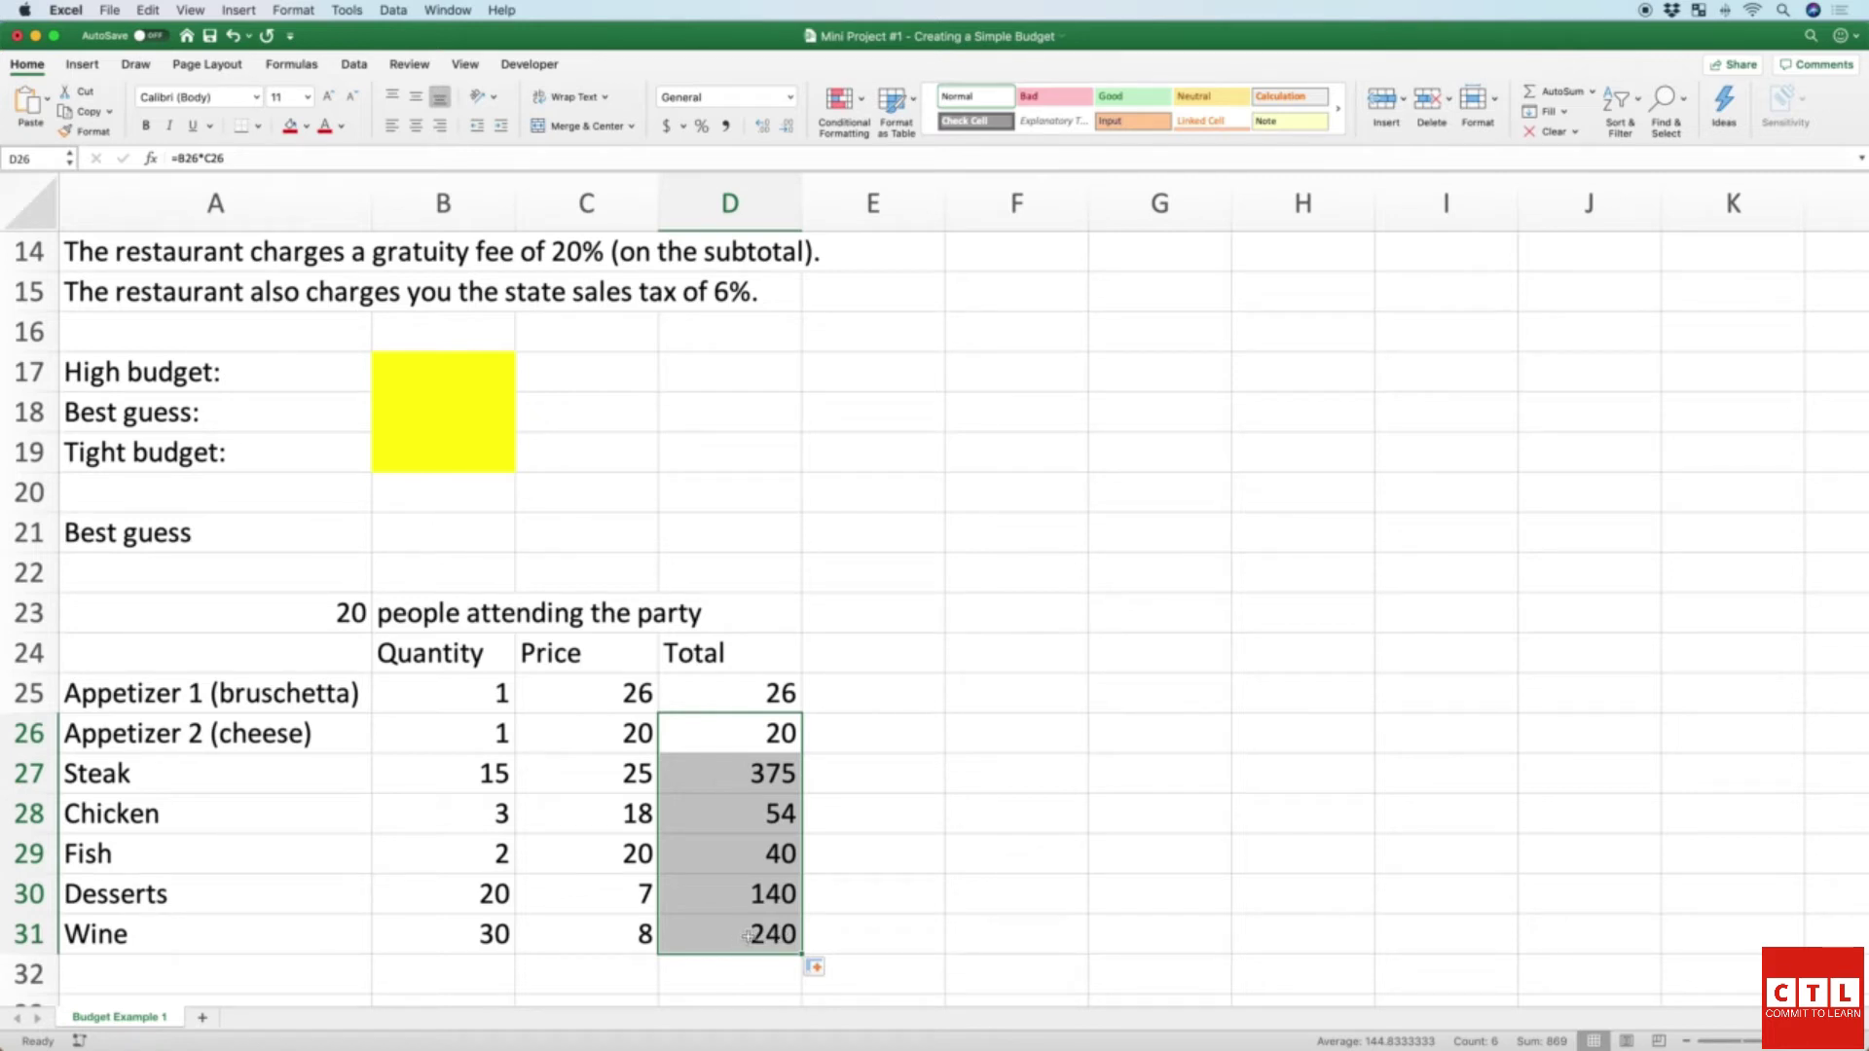
click(739, 939)
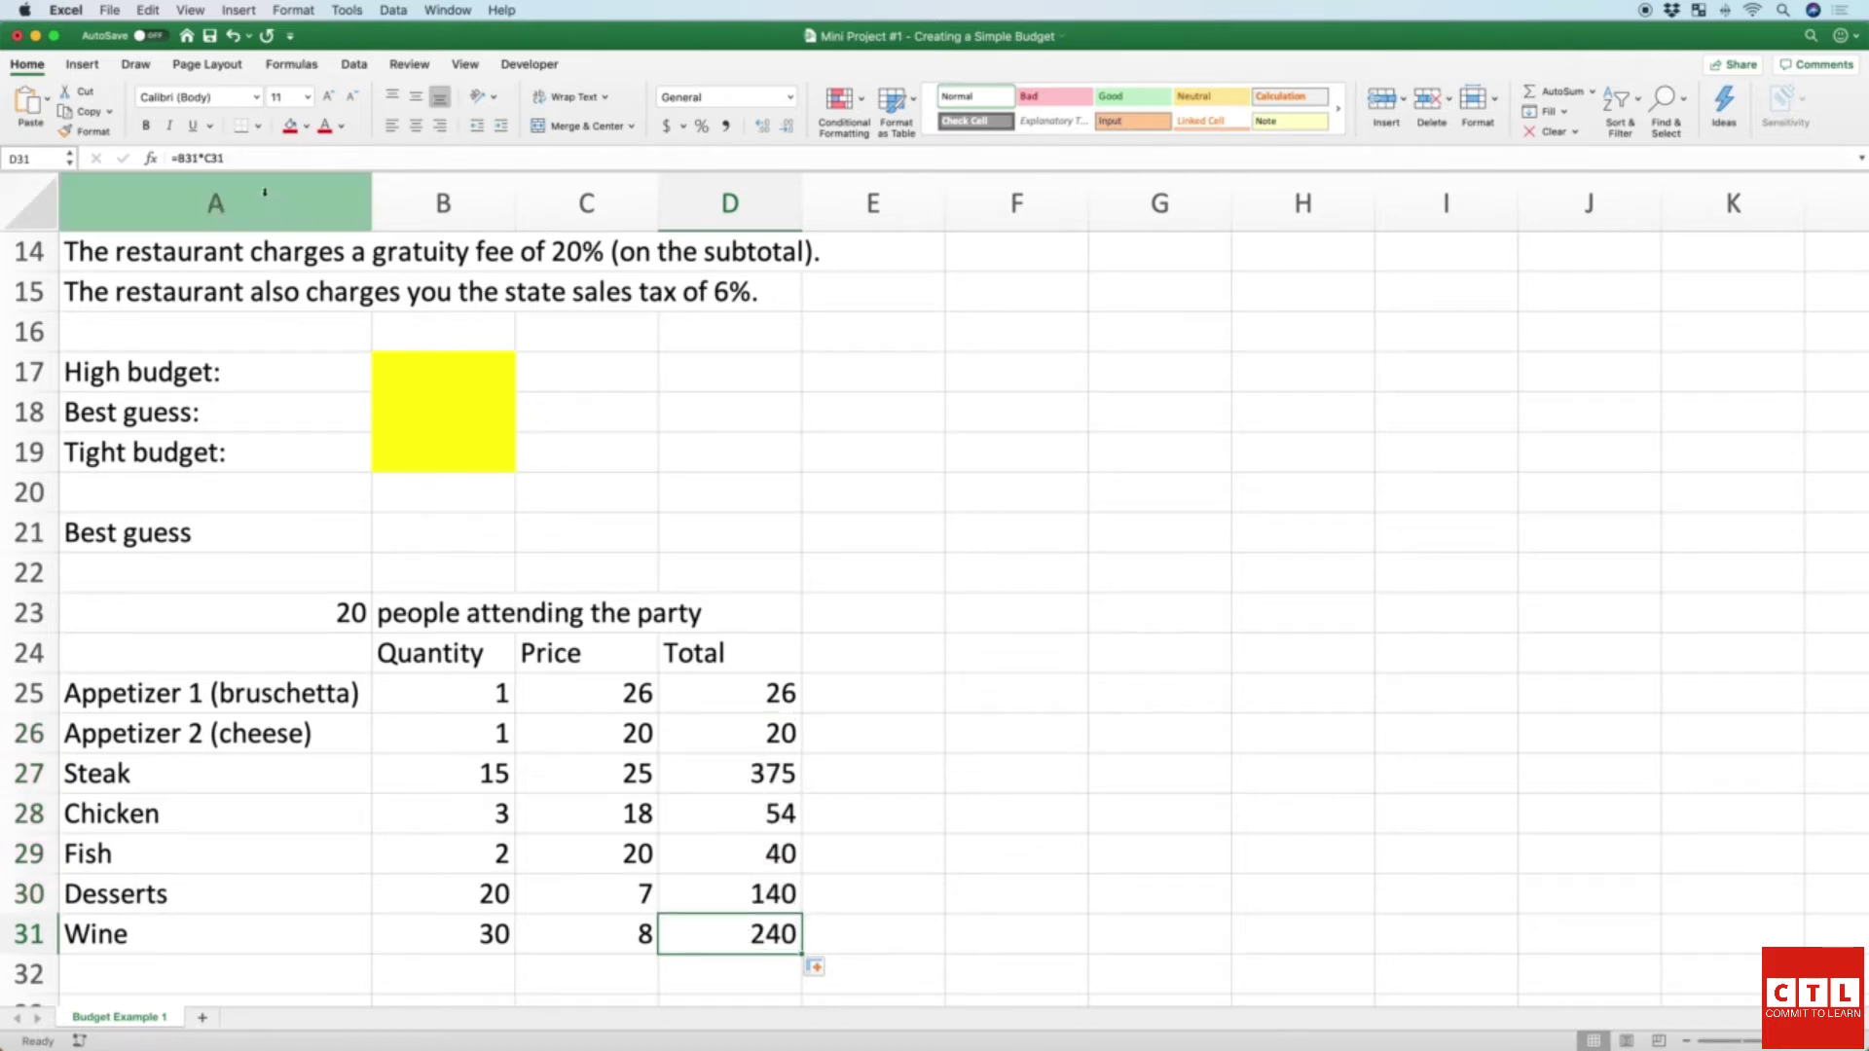
click(252, 160)
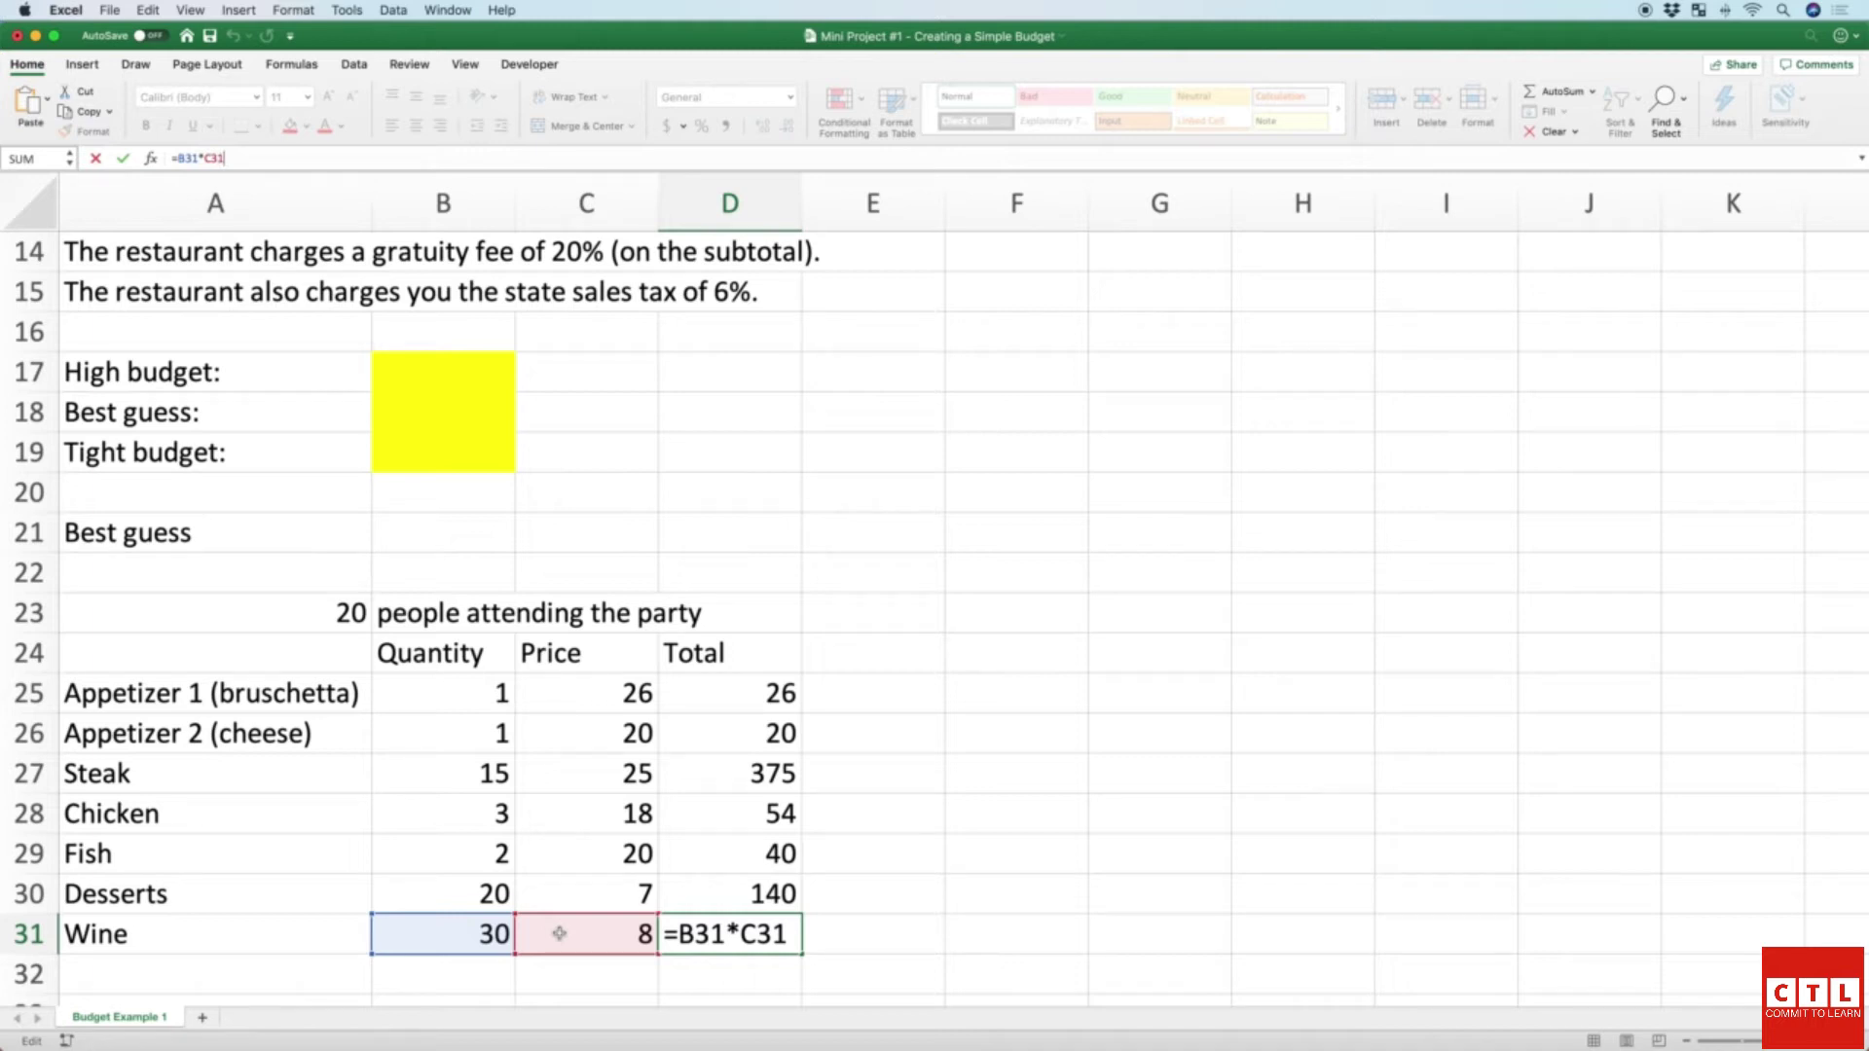
key(Return)
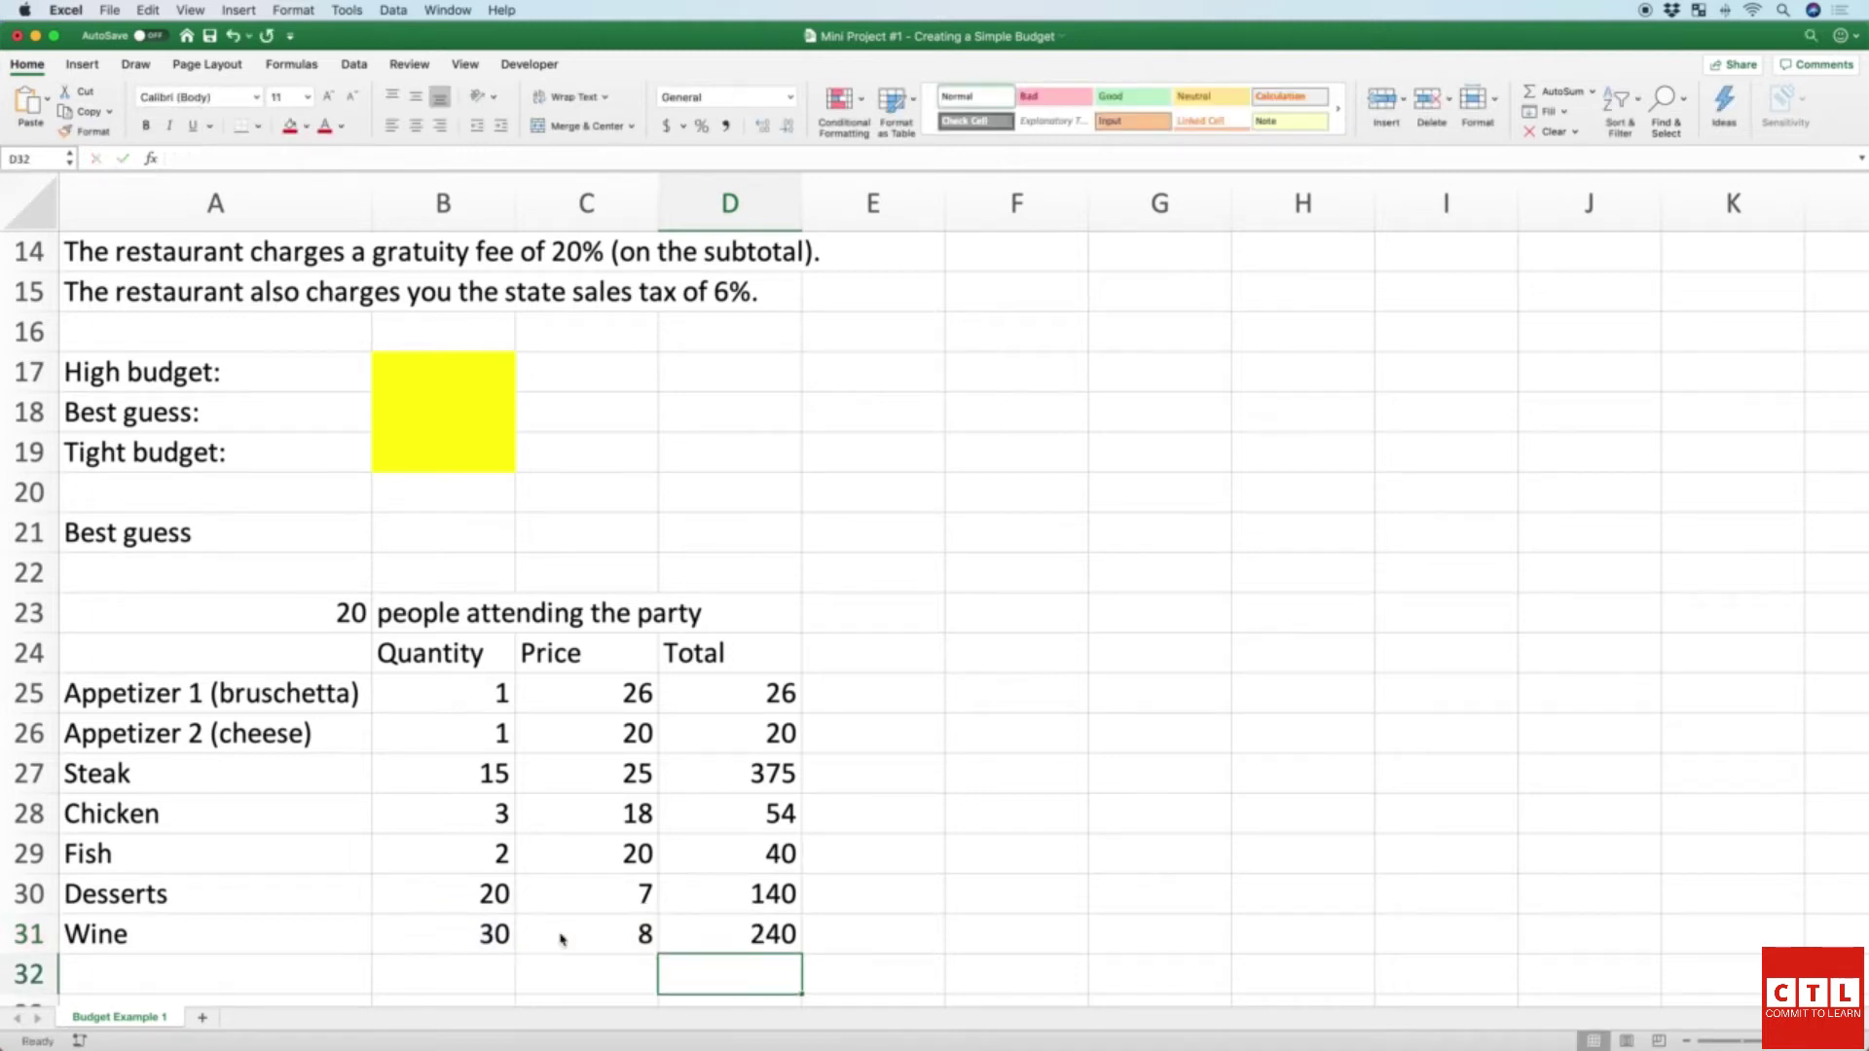
Step: Review the best-guess table, going from the totals across the bruschetta row and down the quantities to wine
key(Up)
key(Up)
key(Up)
key(Up)
key(Up)
key(Up)
key(Up)
key(Left)
key(Left)
key(Left)
key(Right)
key(Down)
key(Down)
key(Down)
key(Down)
key(Down)
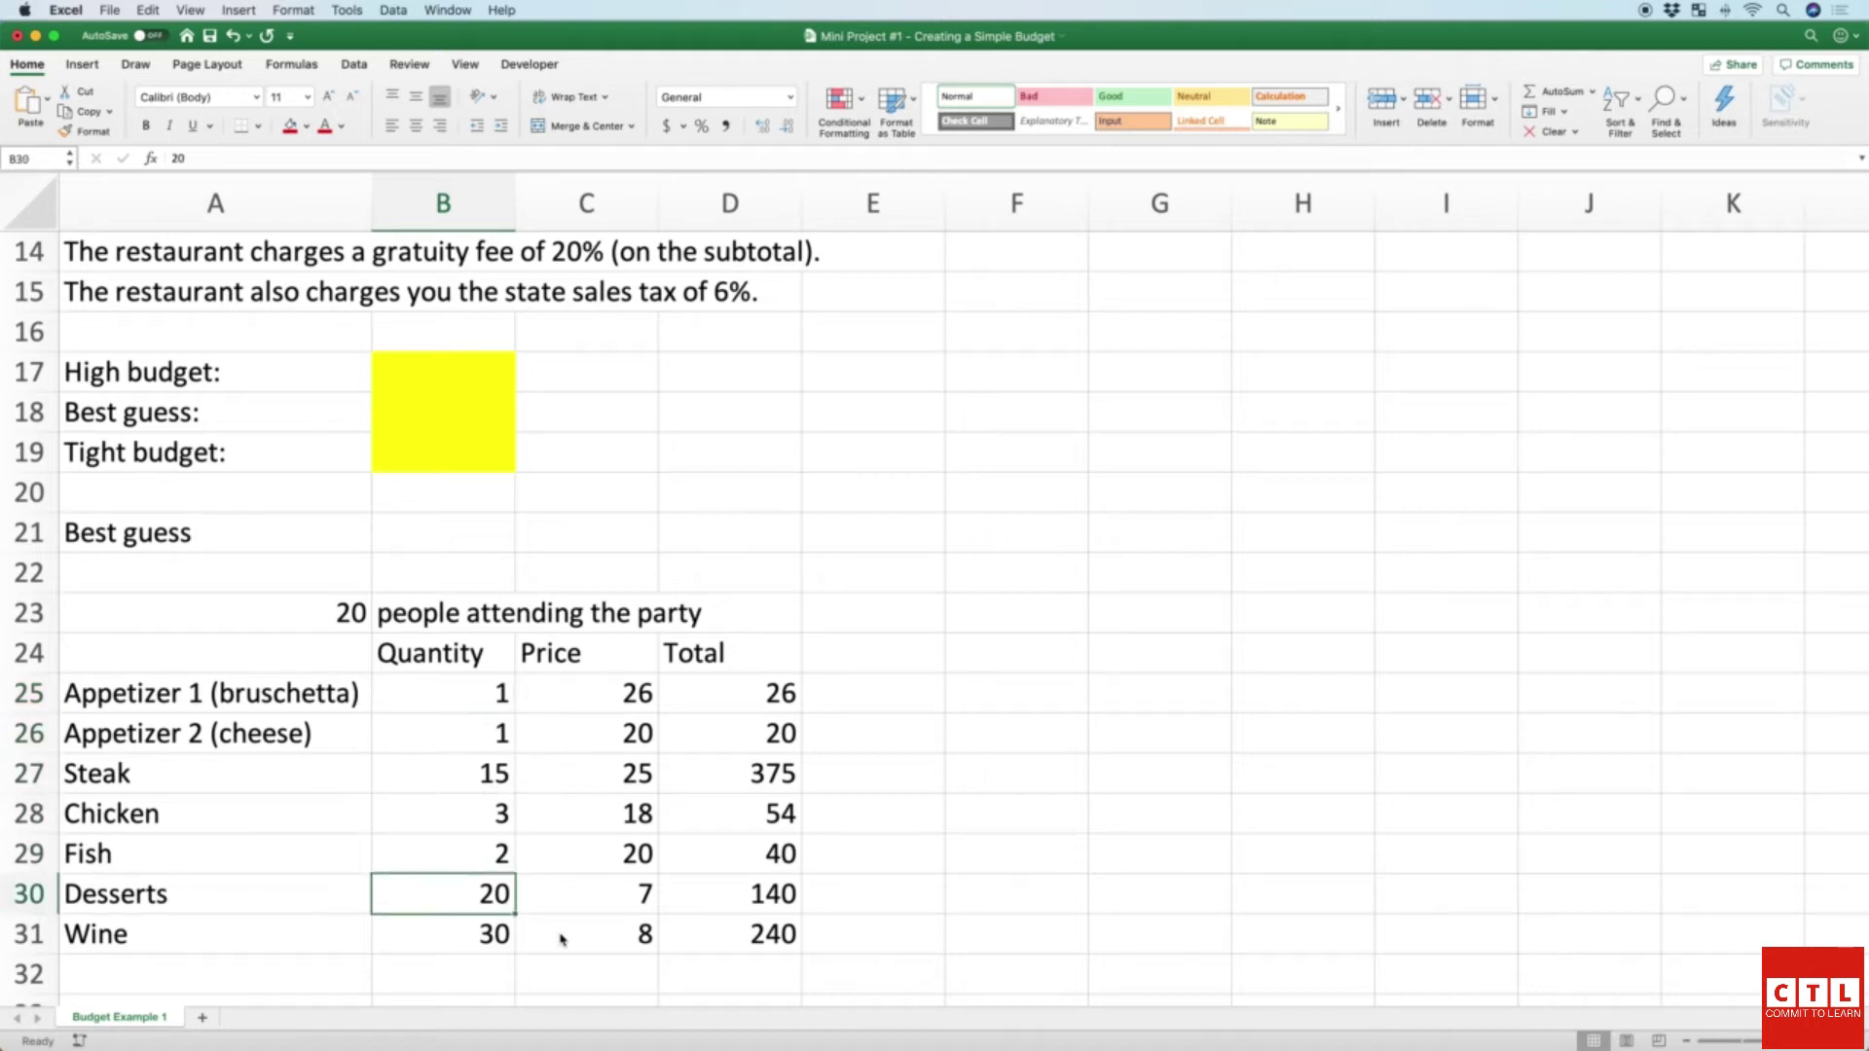
key(Down)
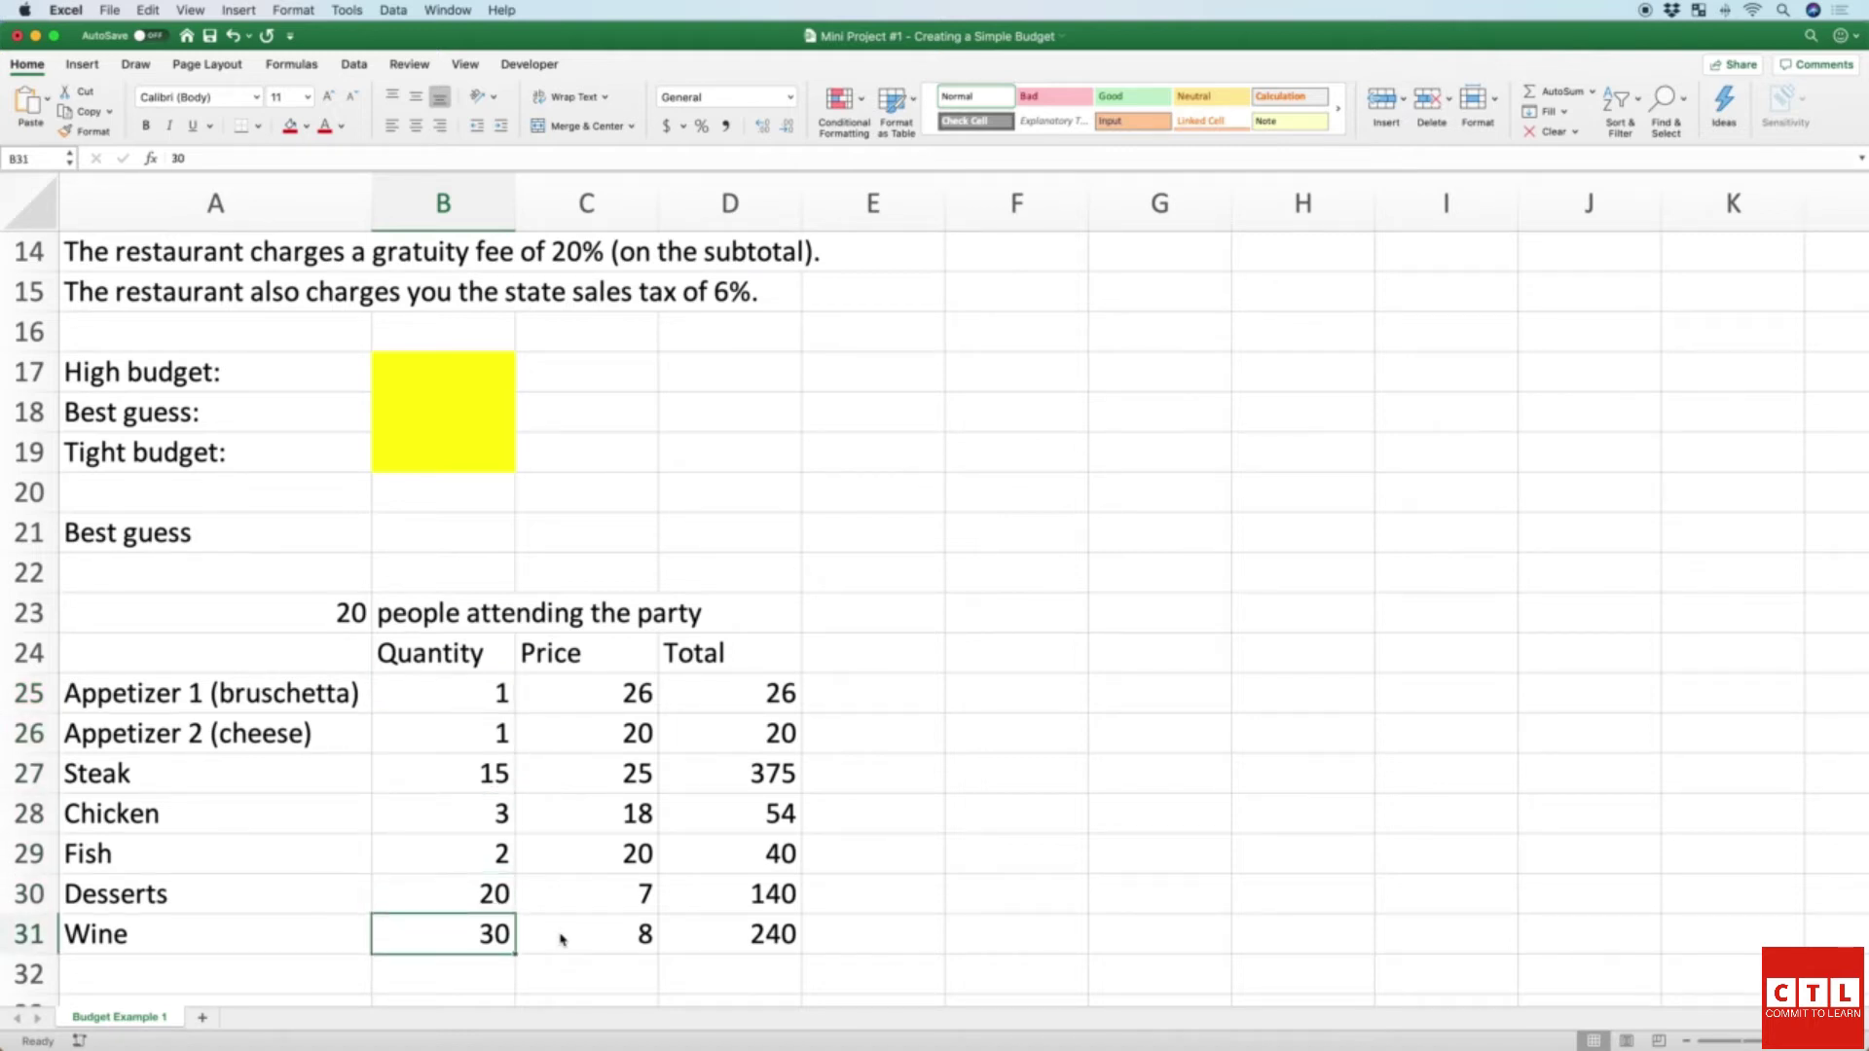
Step: Try a cheese appetizer quantity of 2 in B26 and check how its total in D26 responds
key(Up)
key(Up)
key(Up)
key(Up)
key(Up)
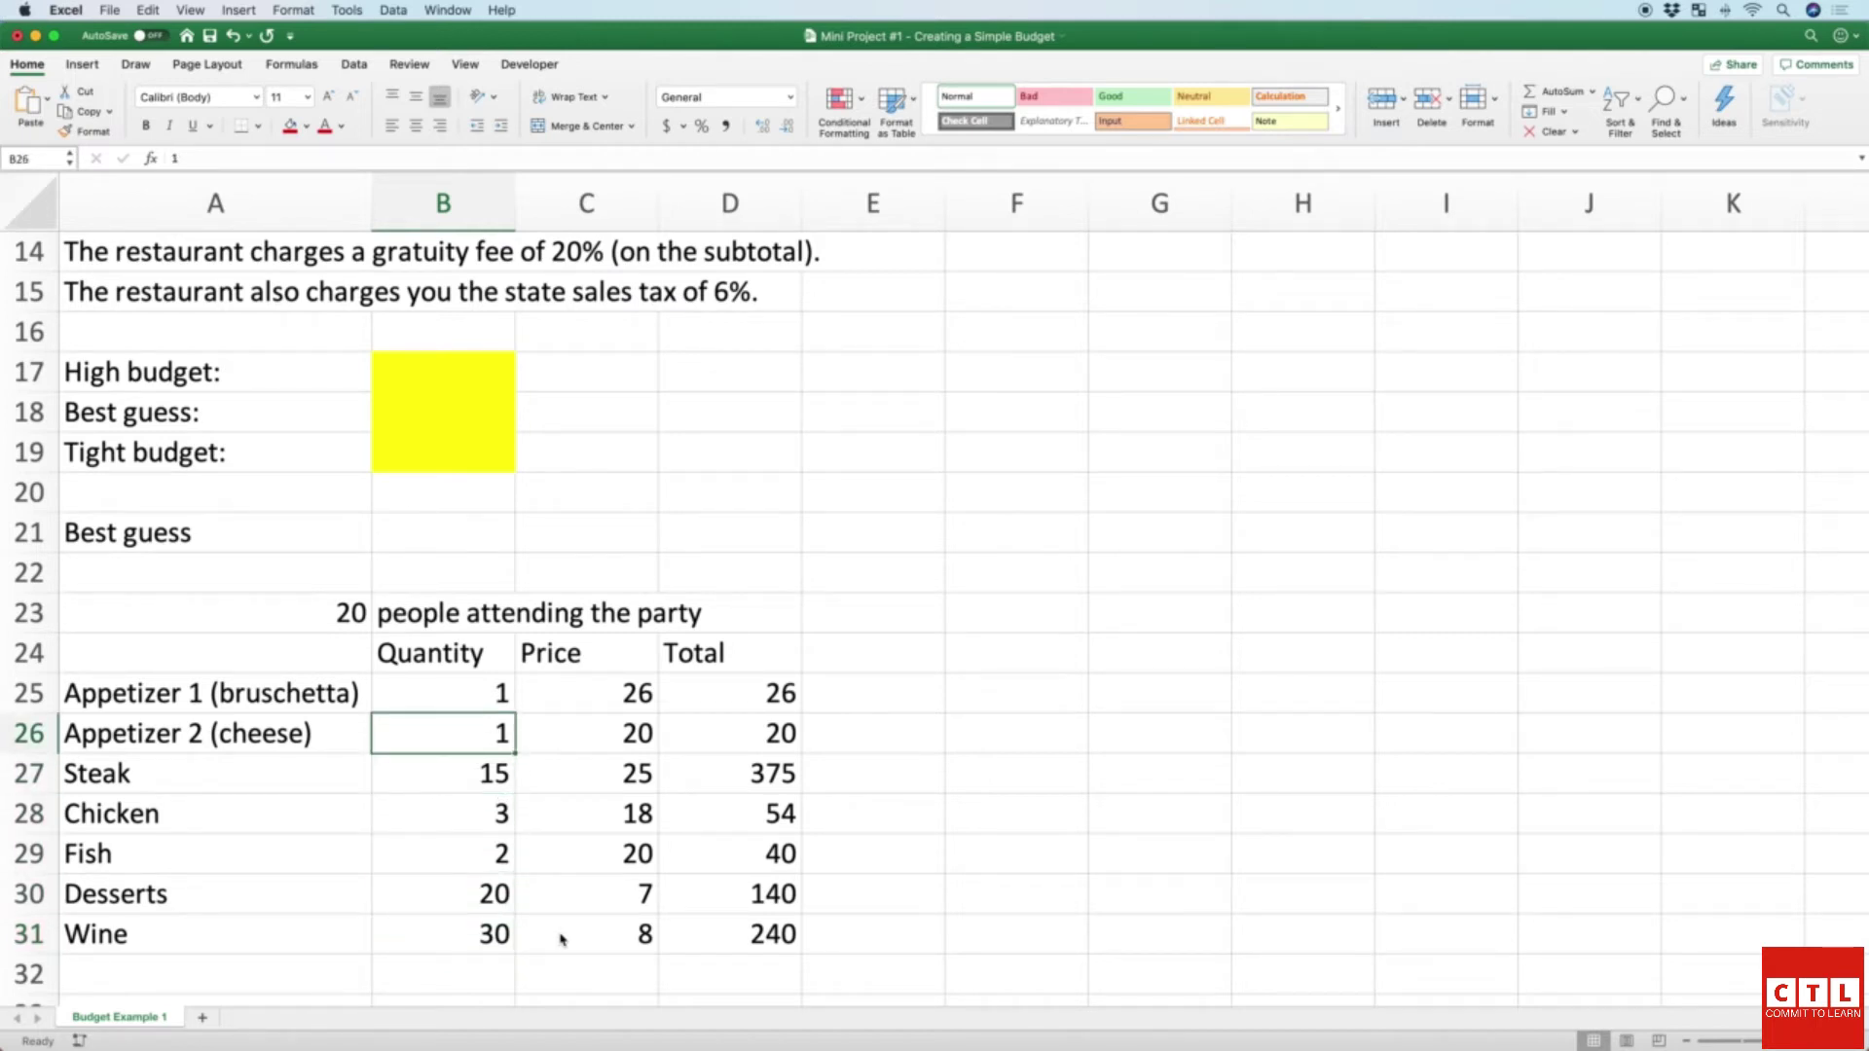
text(2)
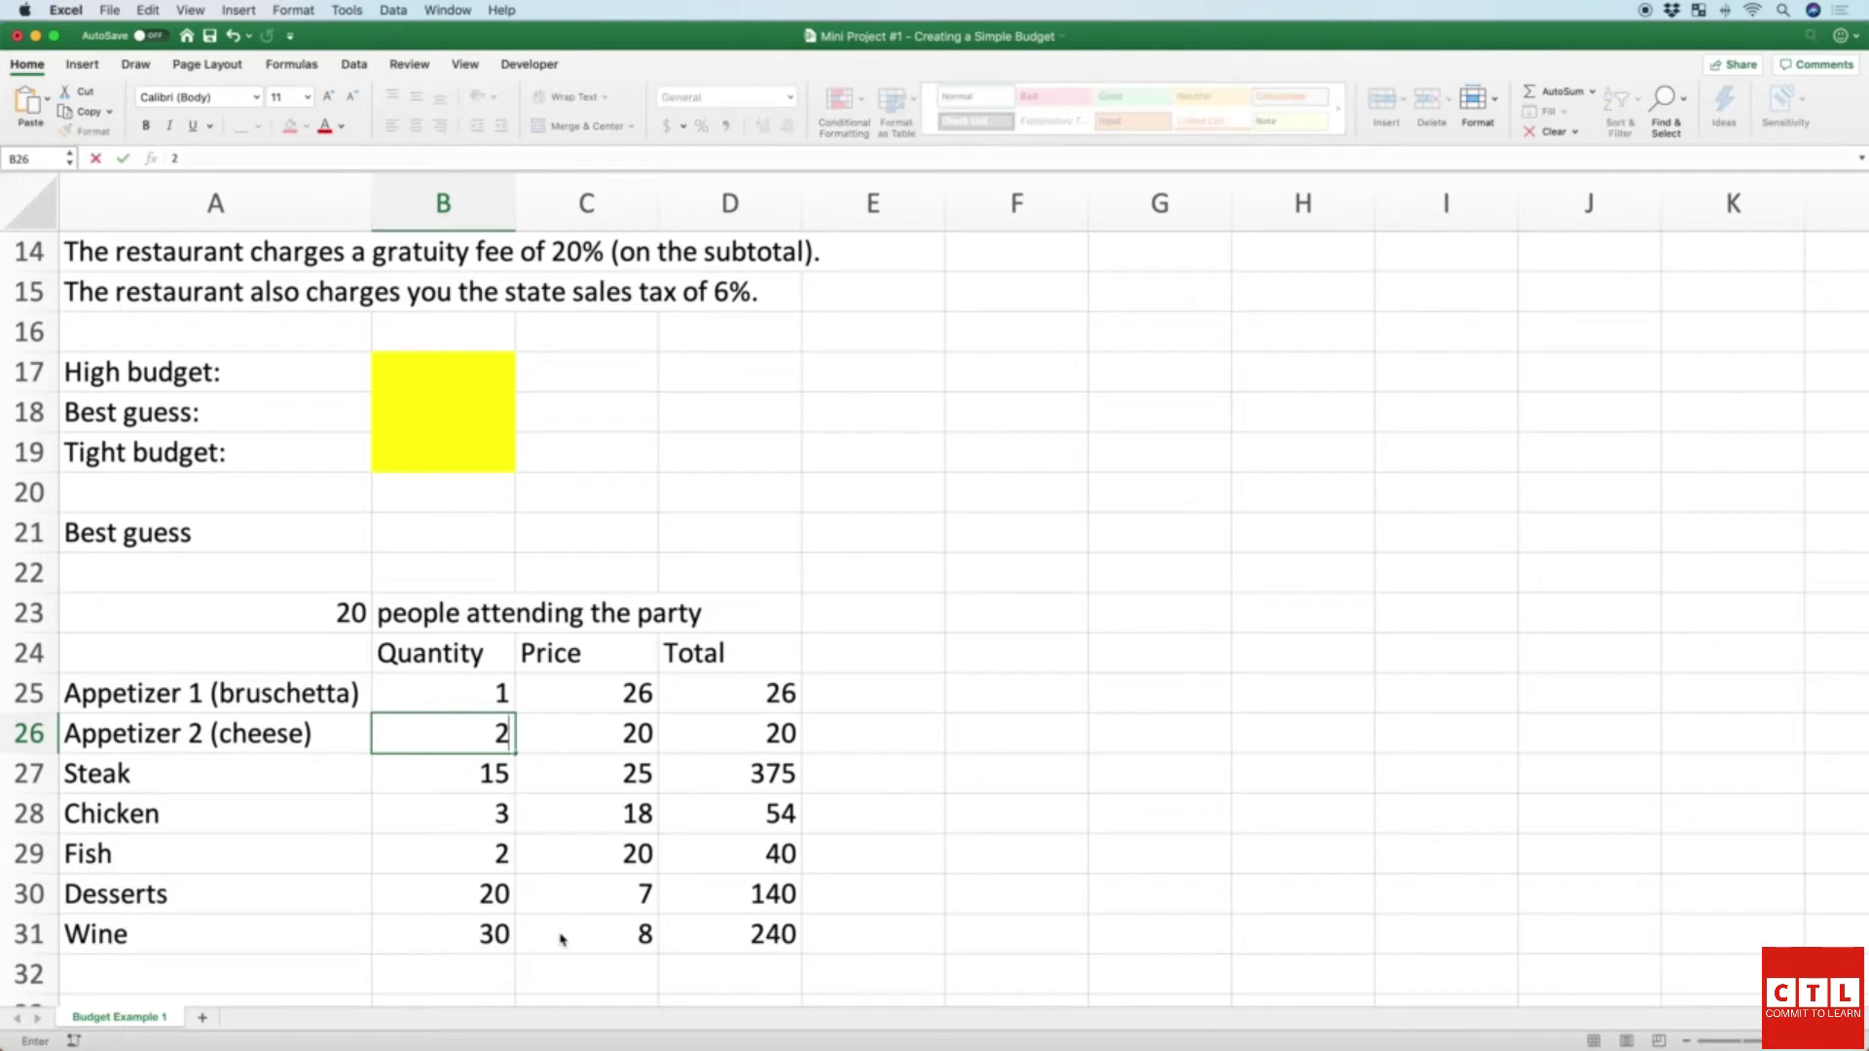
key(Up)
key(Down)
key(Right)
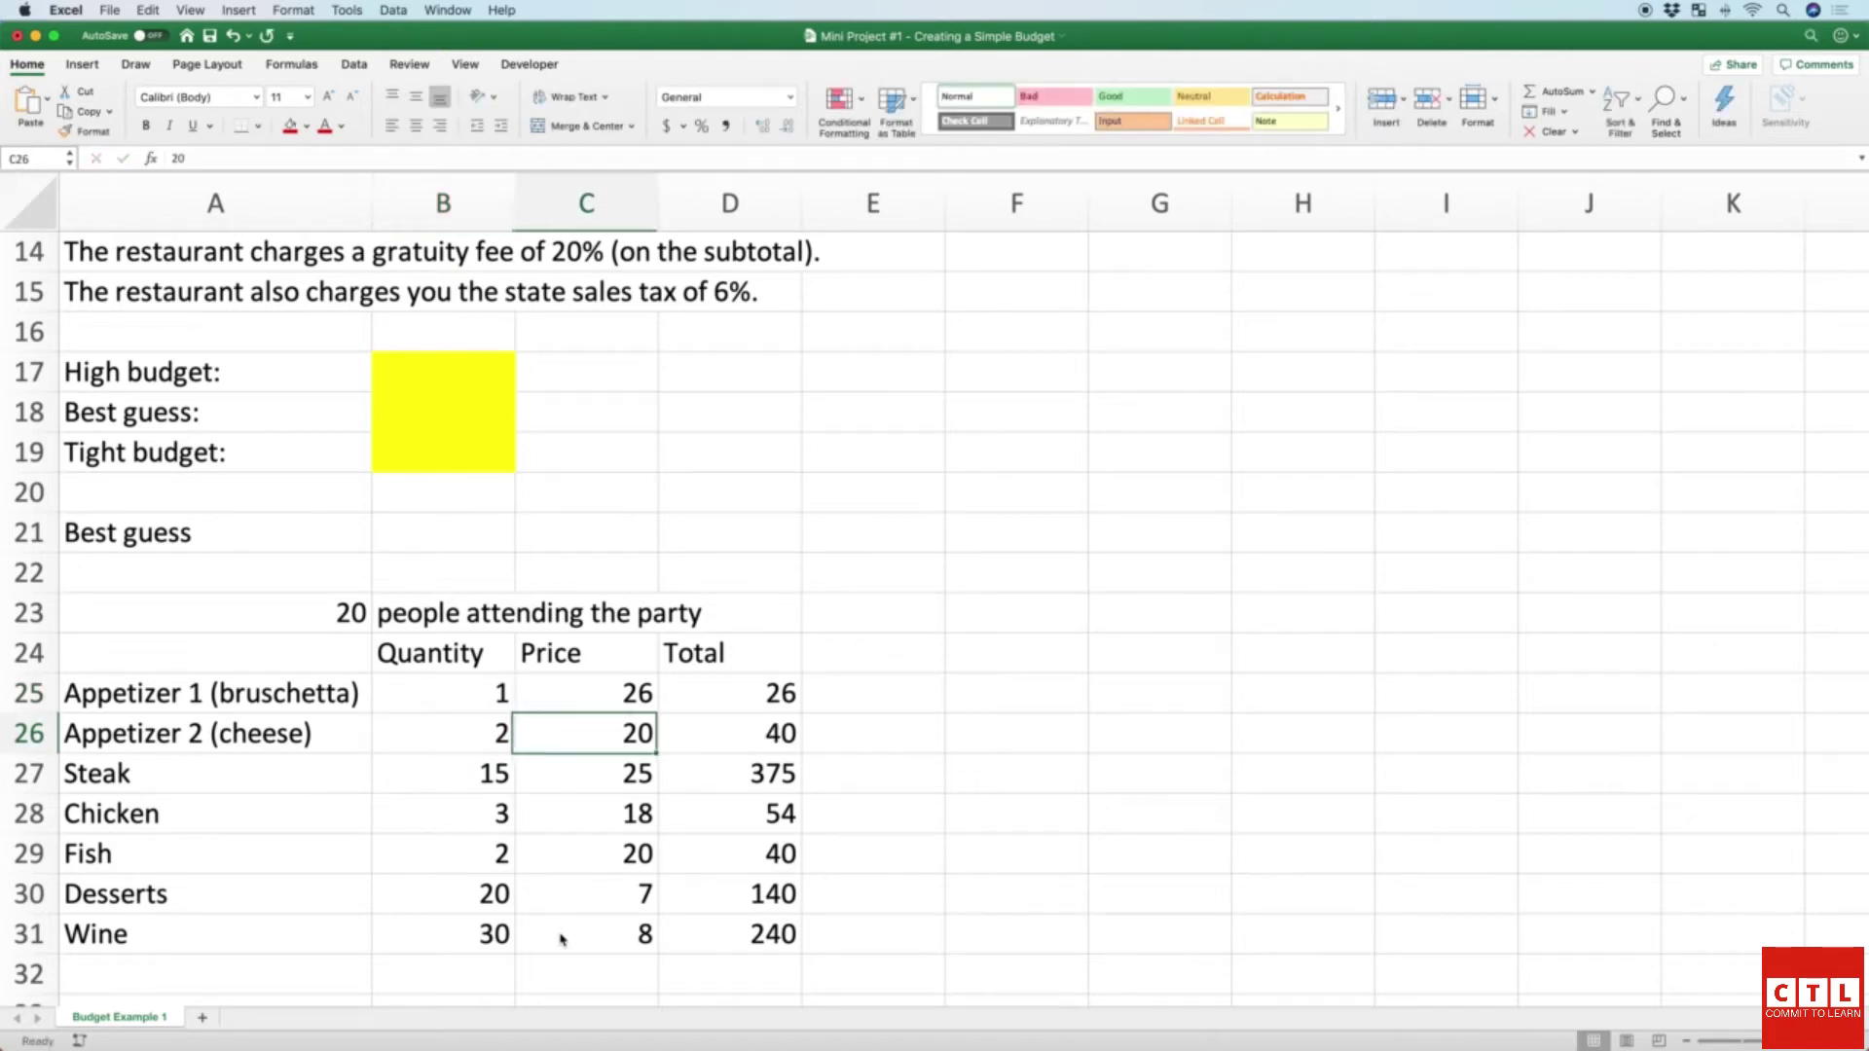
key(Right)
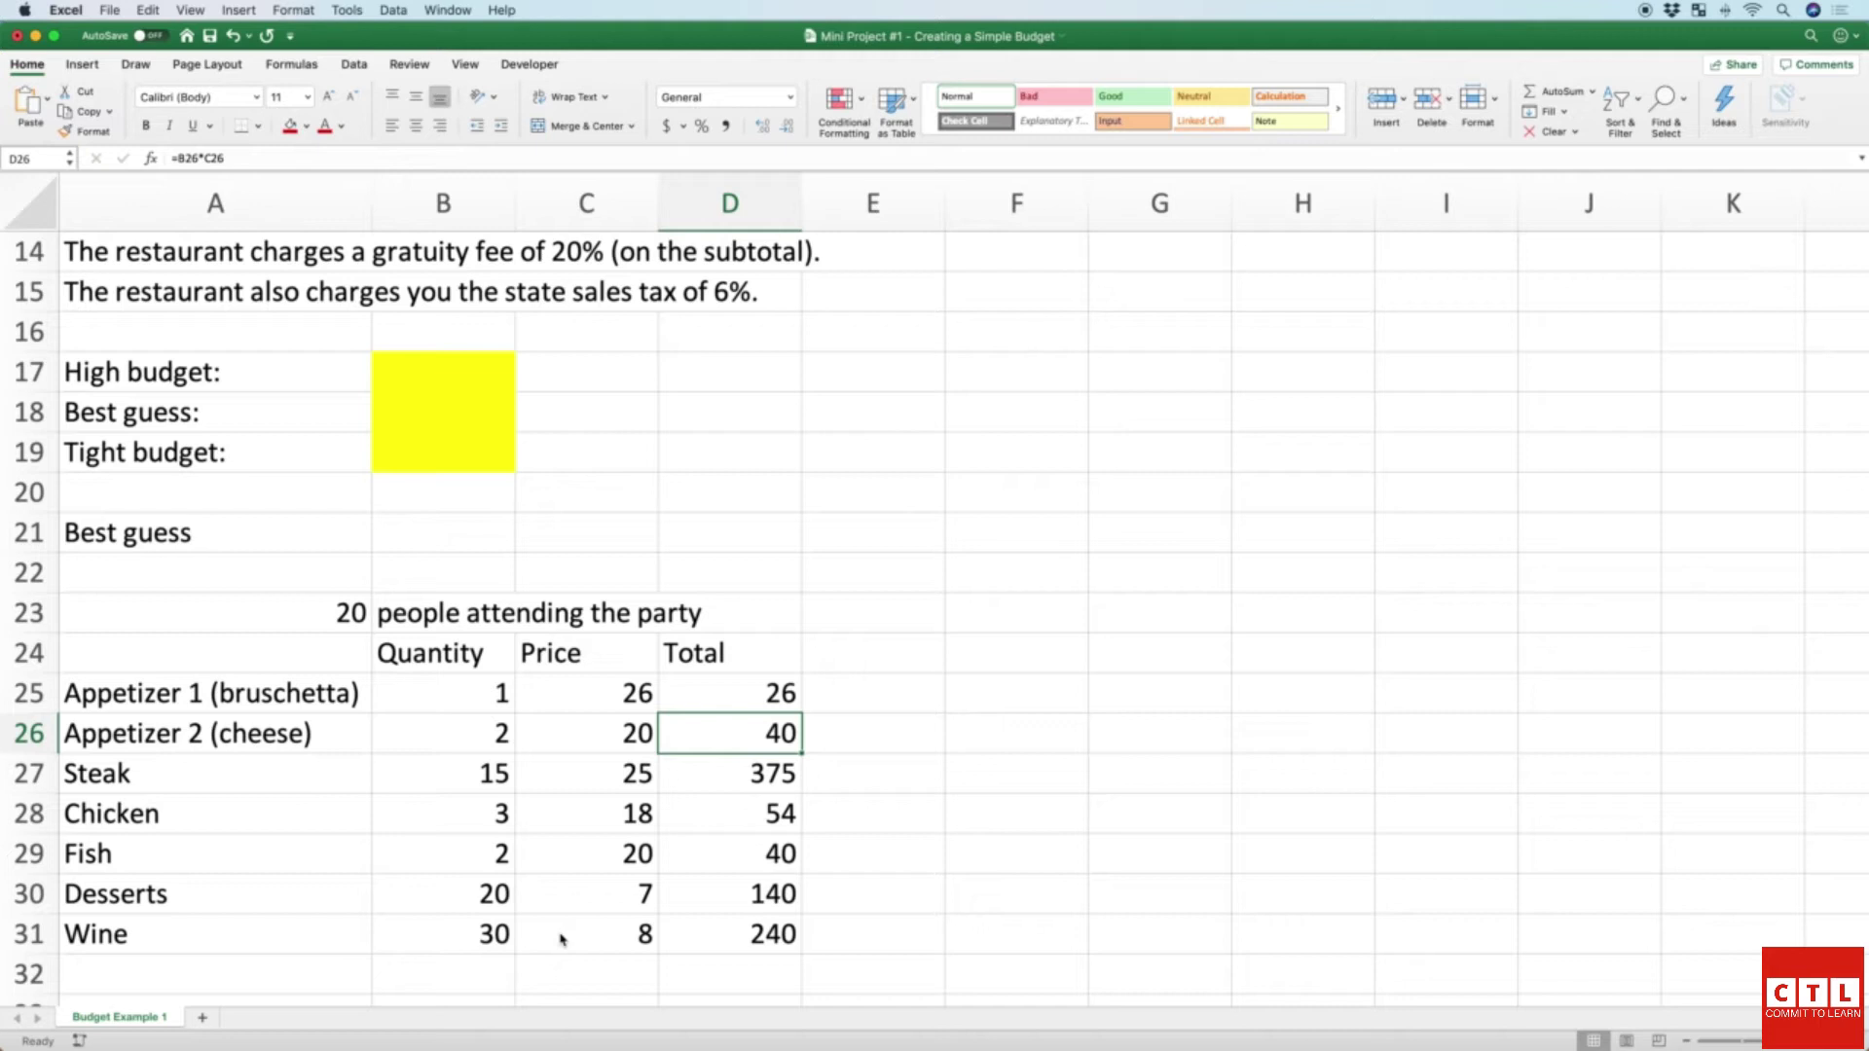
Step: Set the cheese appetizer quantity in B26 back to 1
key(Left)
key(Left)
text(1)
key(Right)
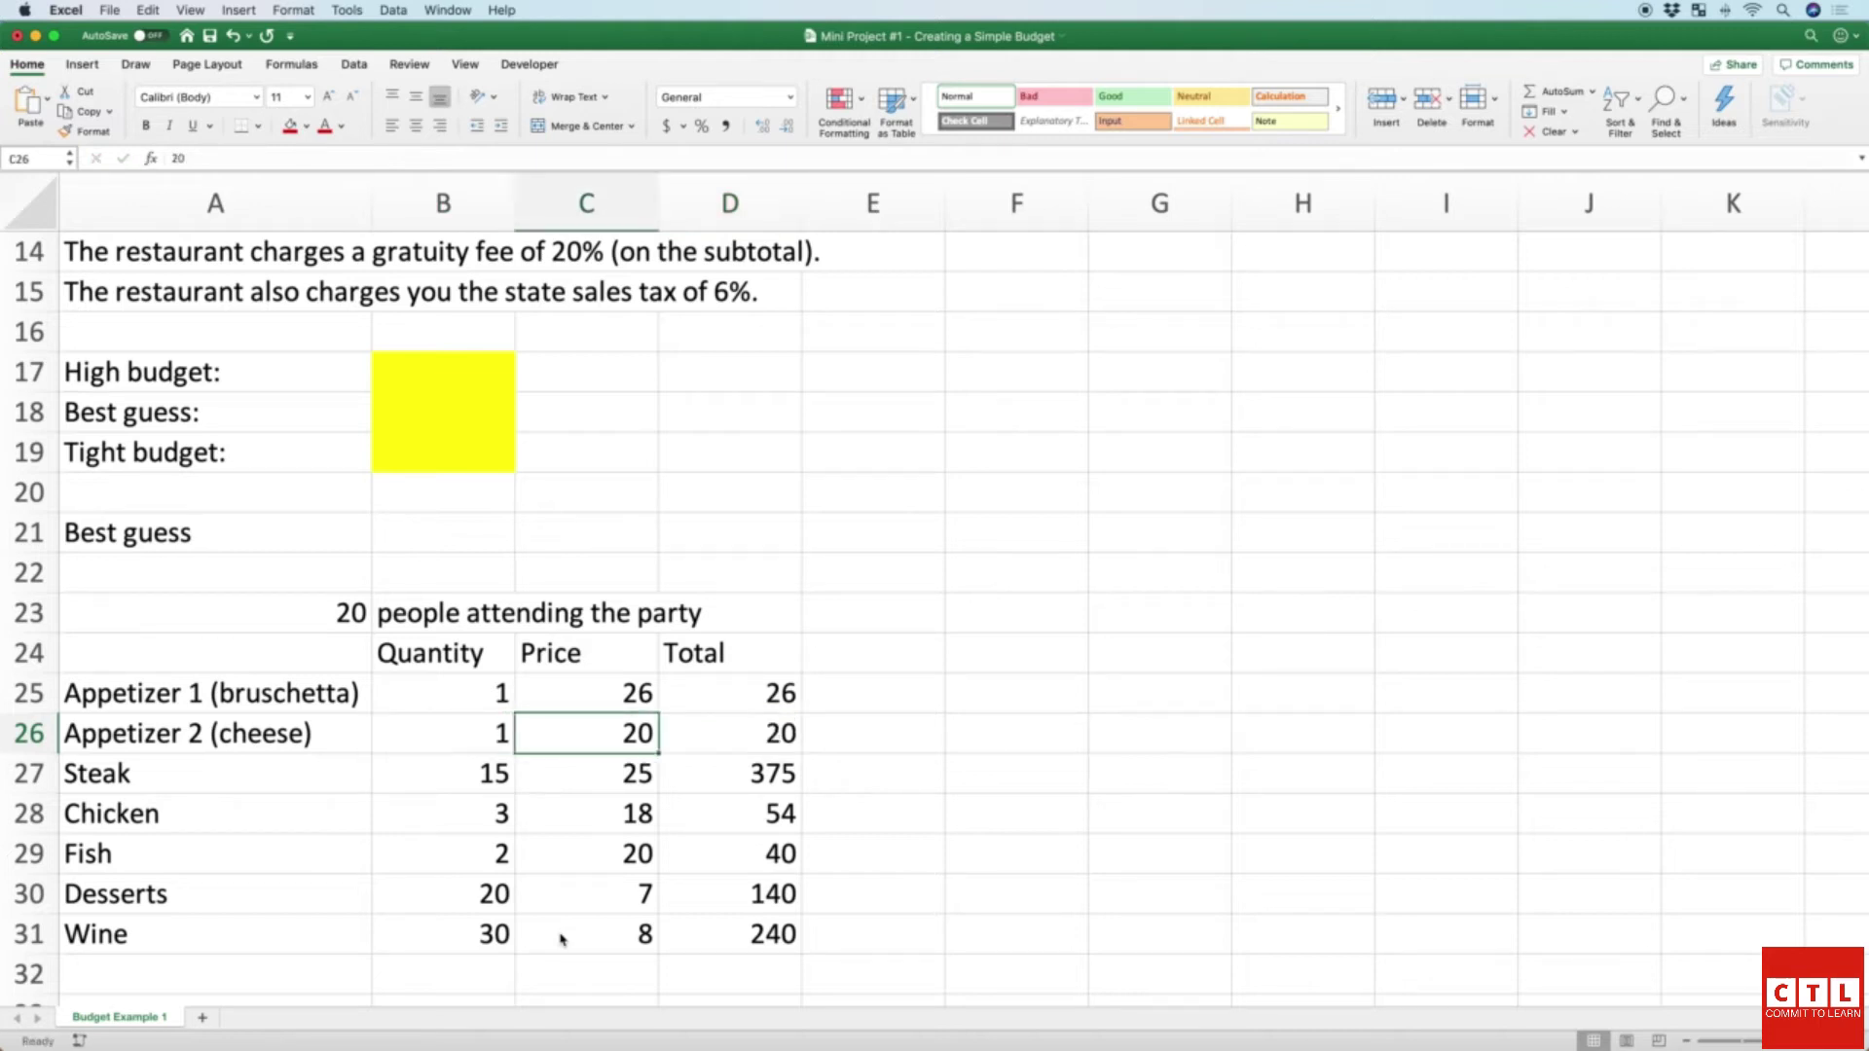
Step: Label cell A32, just below the wine row, as "Subtotal"
key(Down)
key(Down)
key(Down)
key(Down)
key(Down)
key(Down)
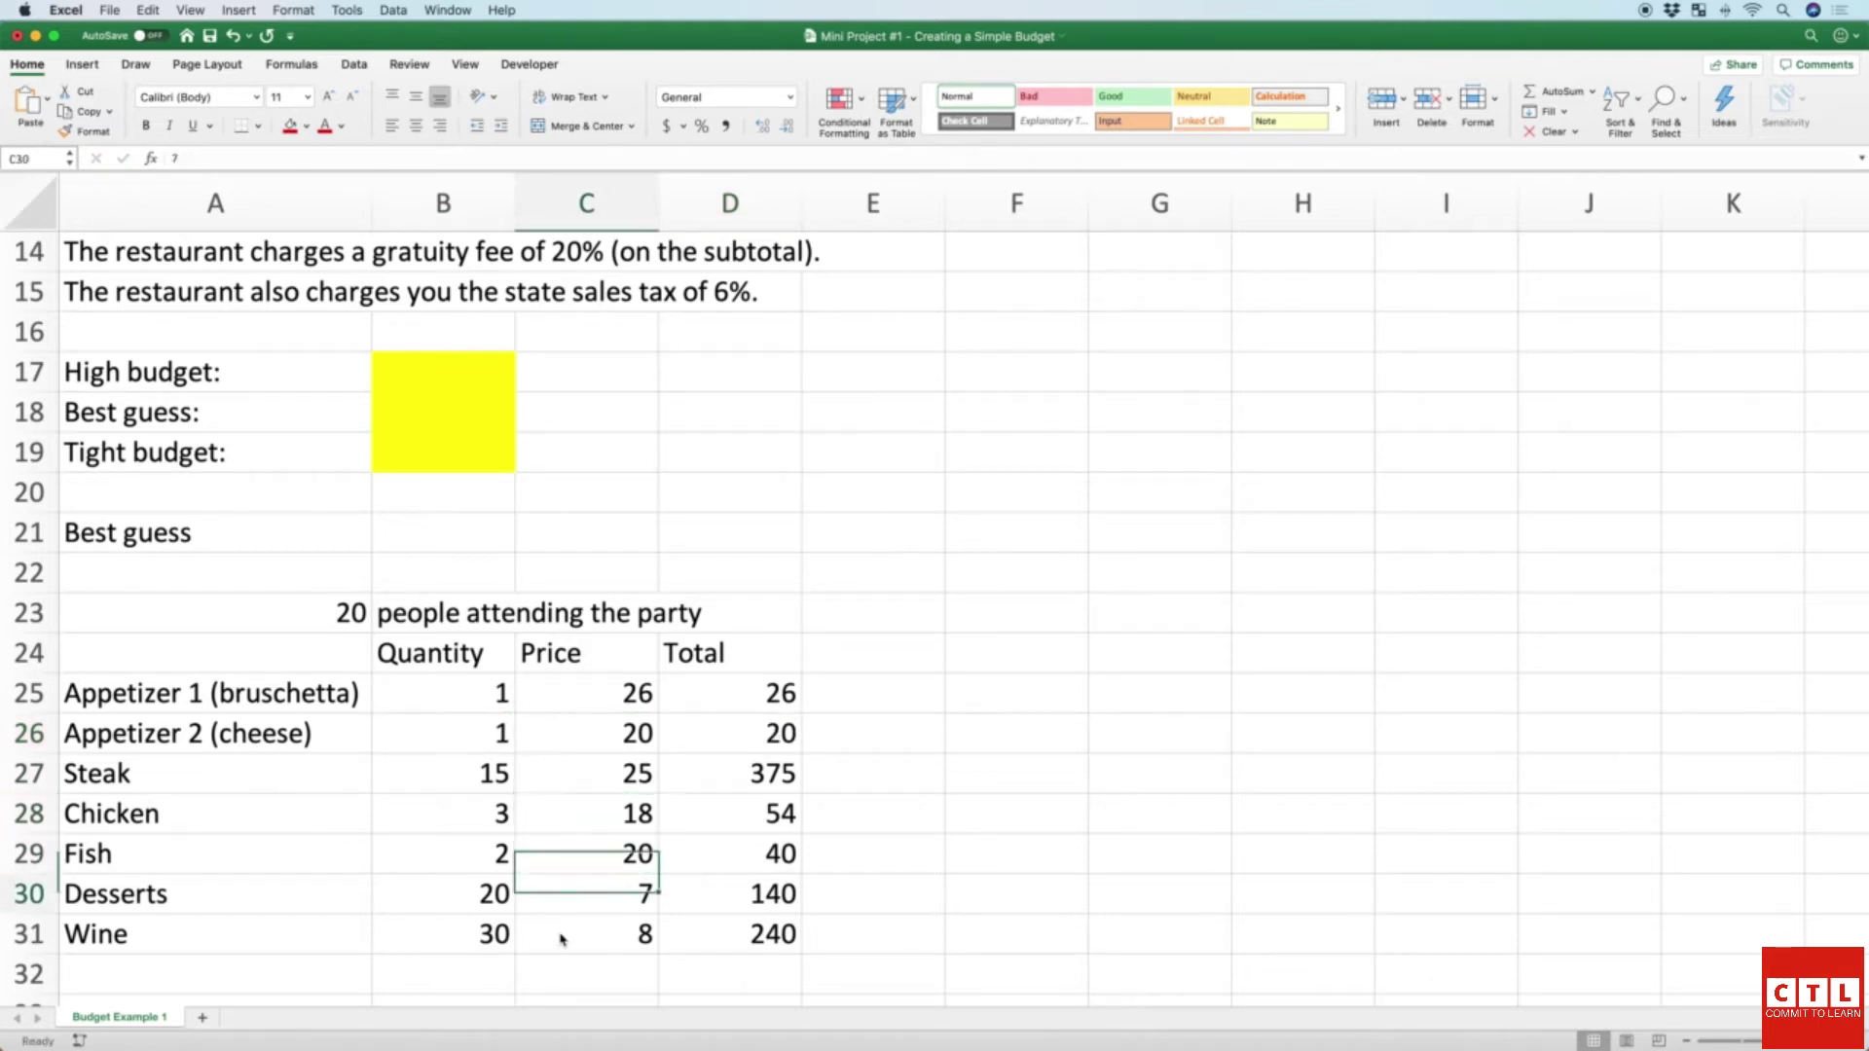
key(Left)
key(Left)
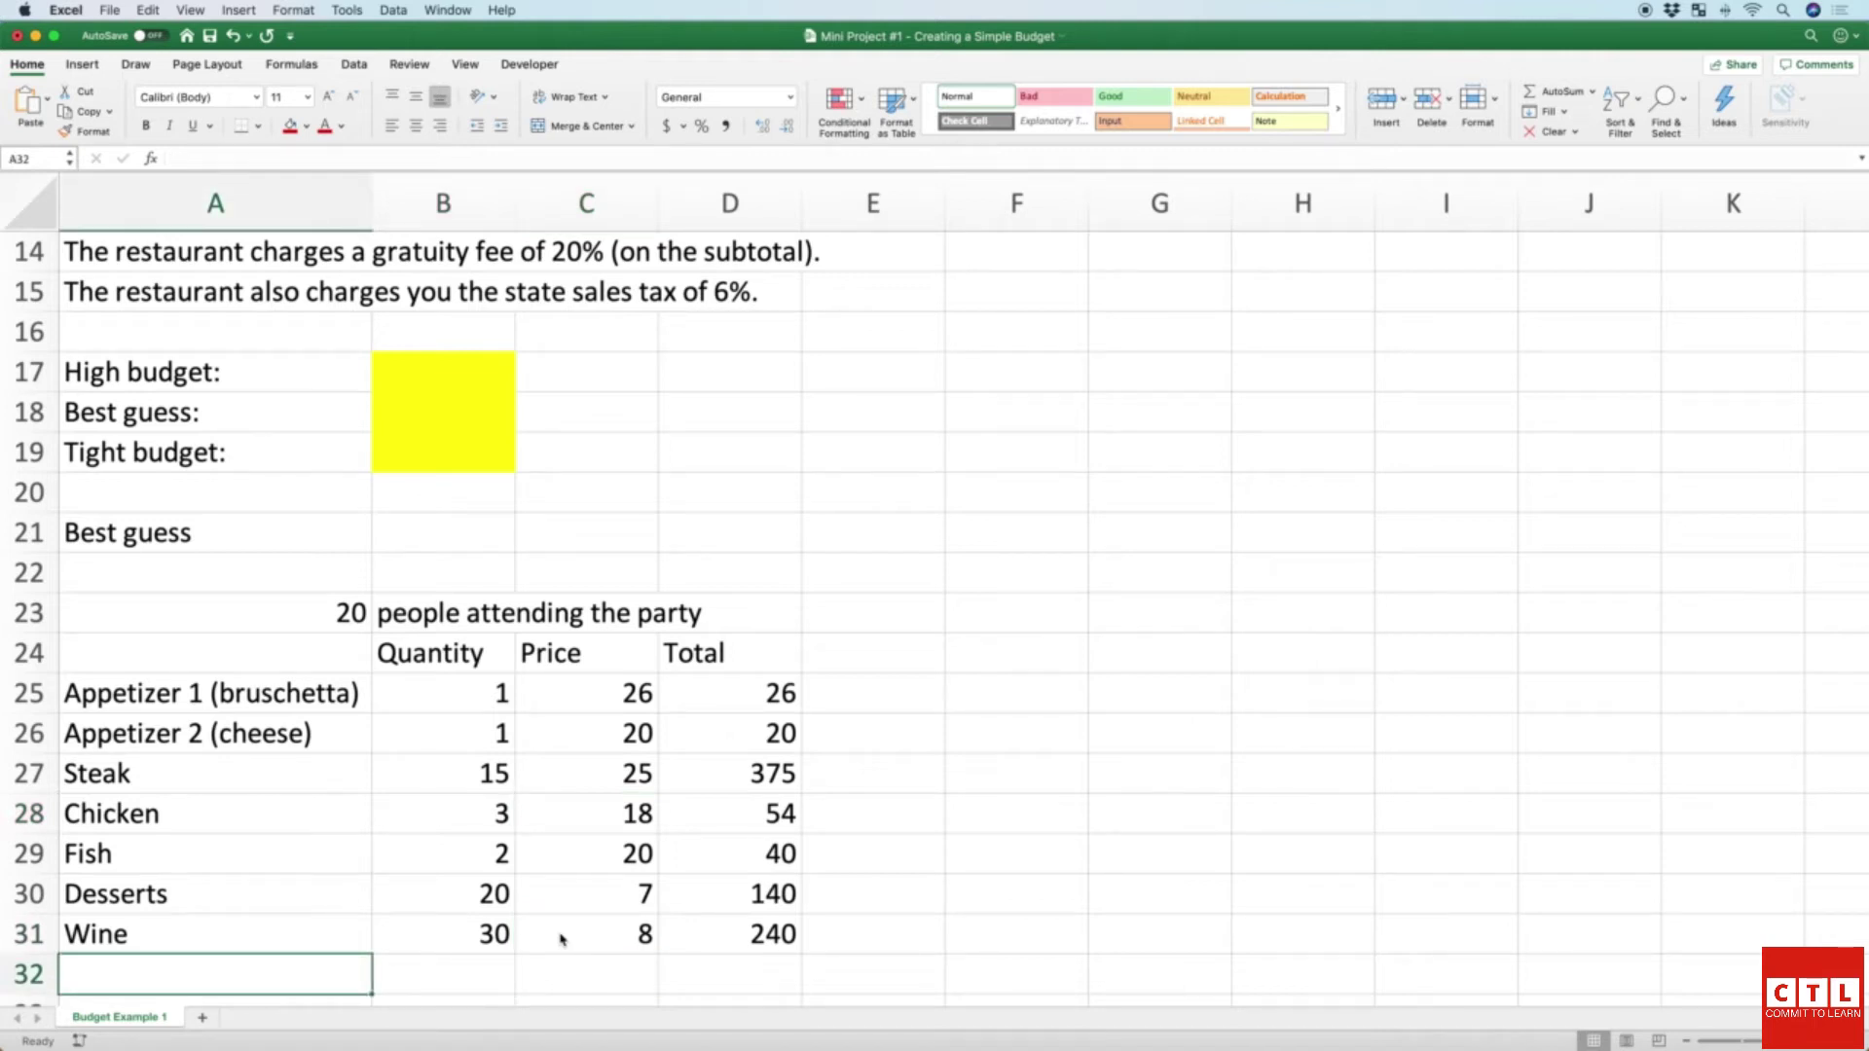
text(Subtotal)
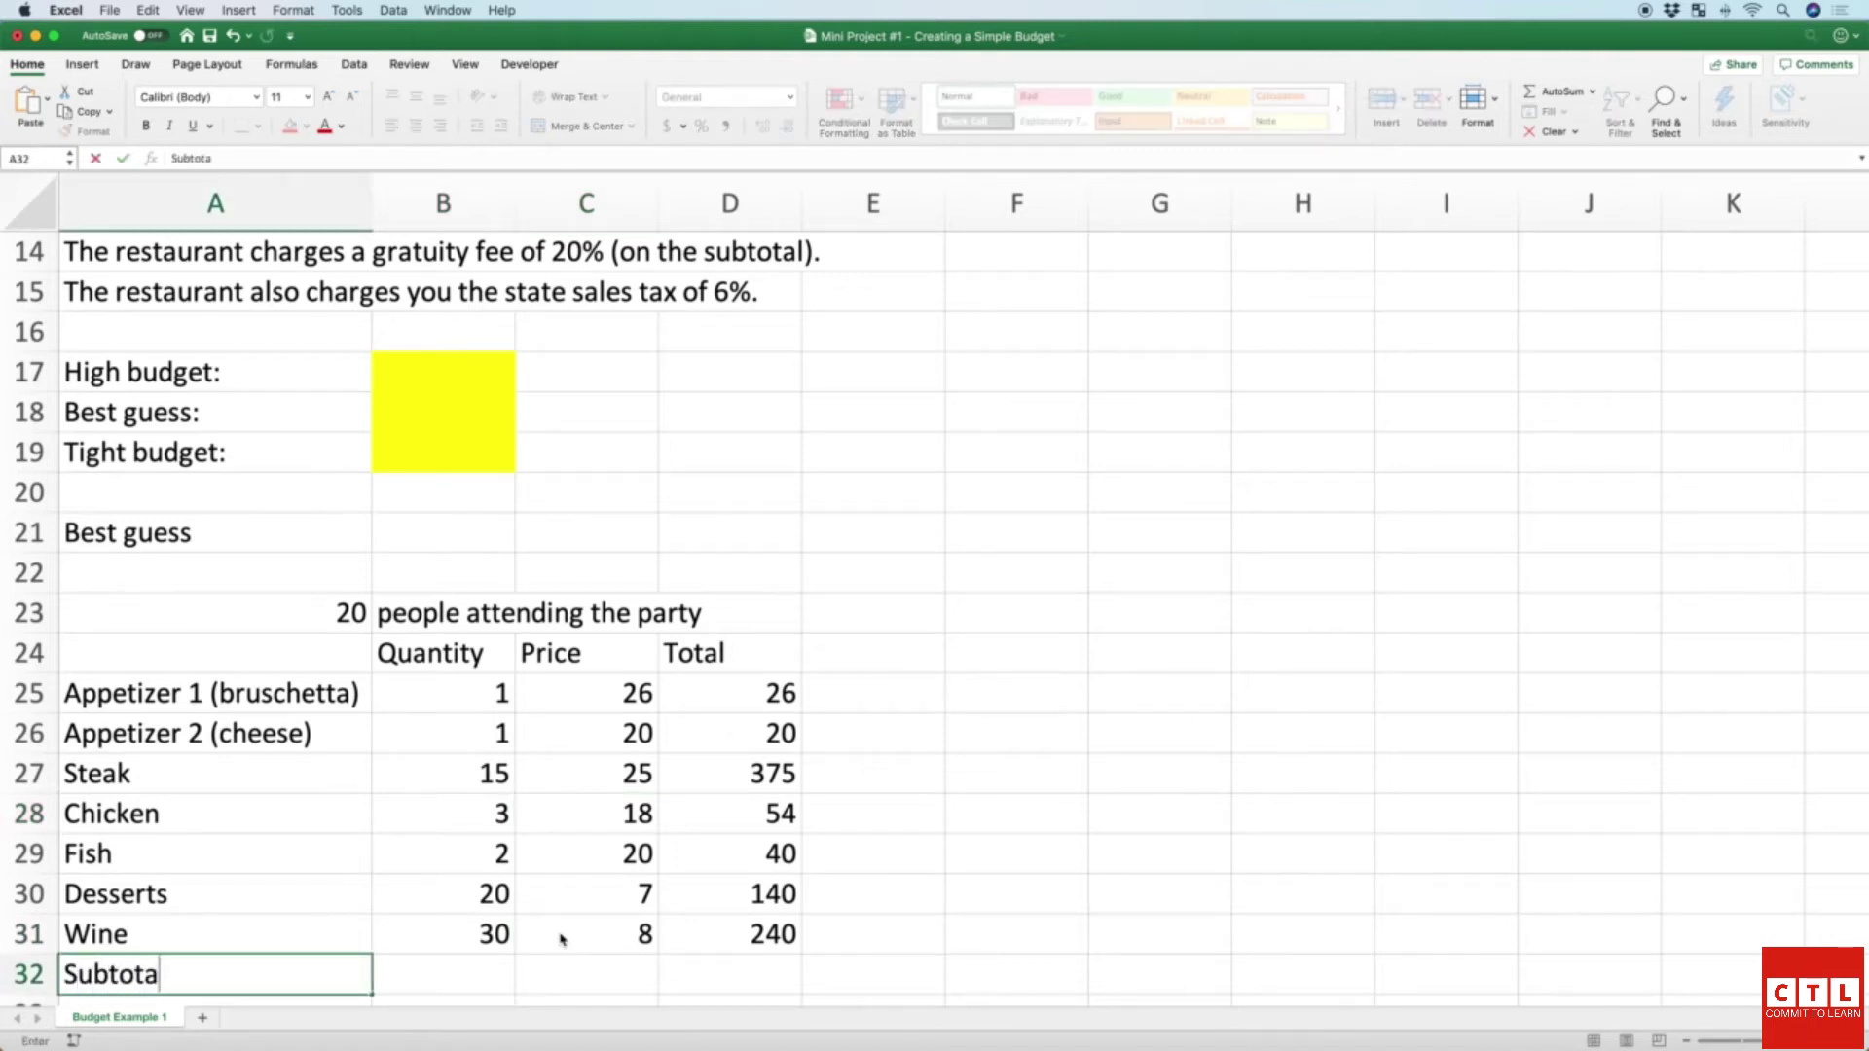
key(Right)
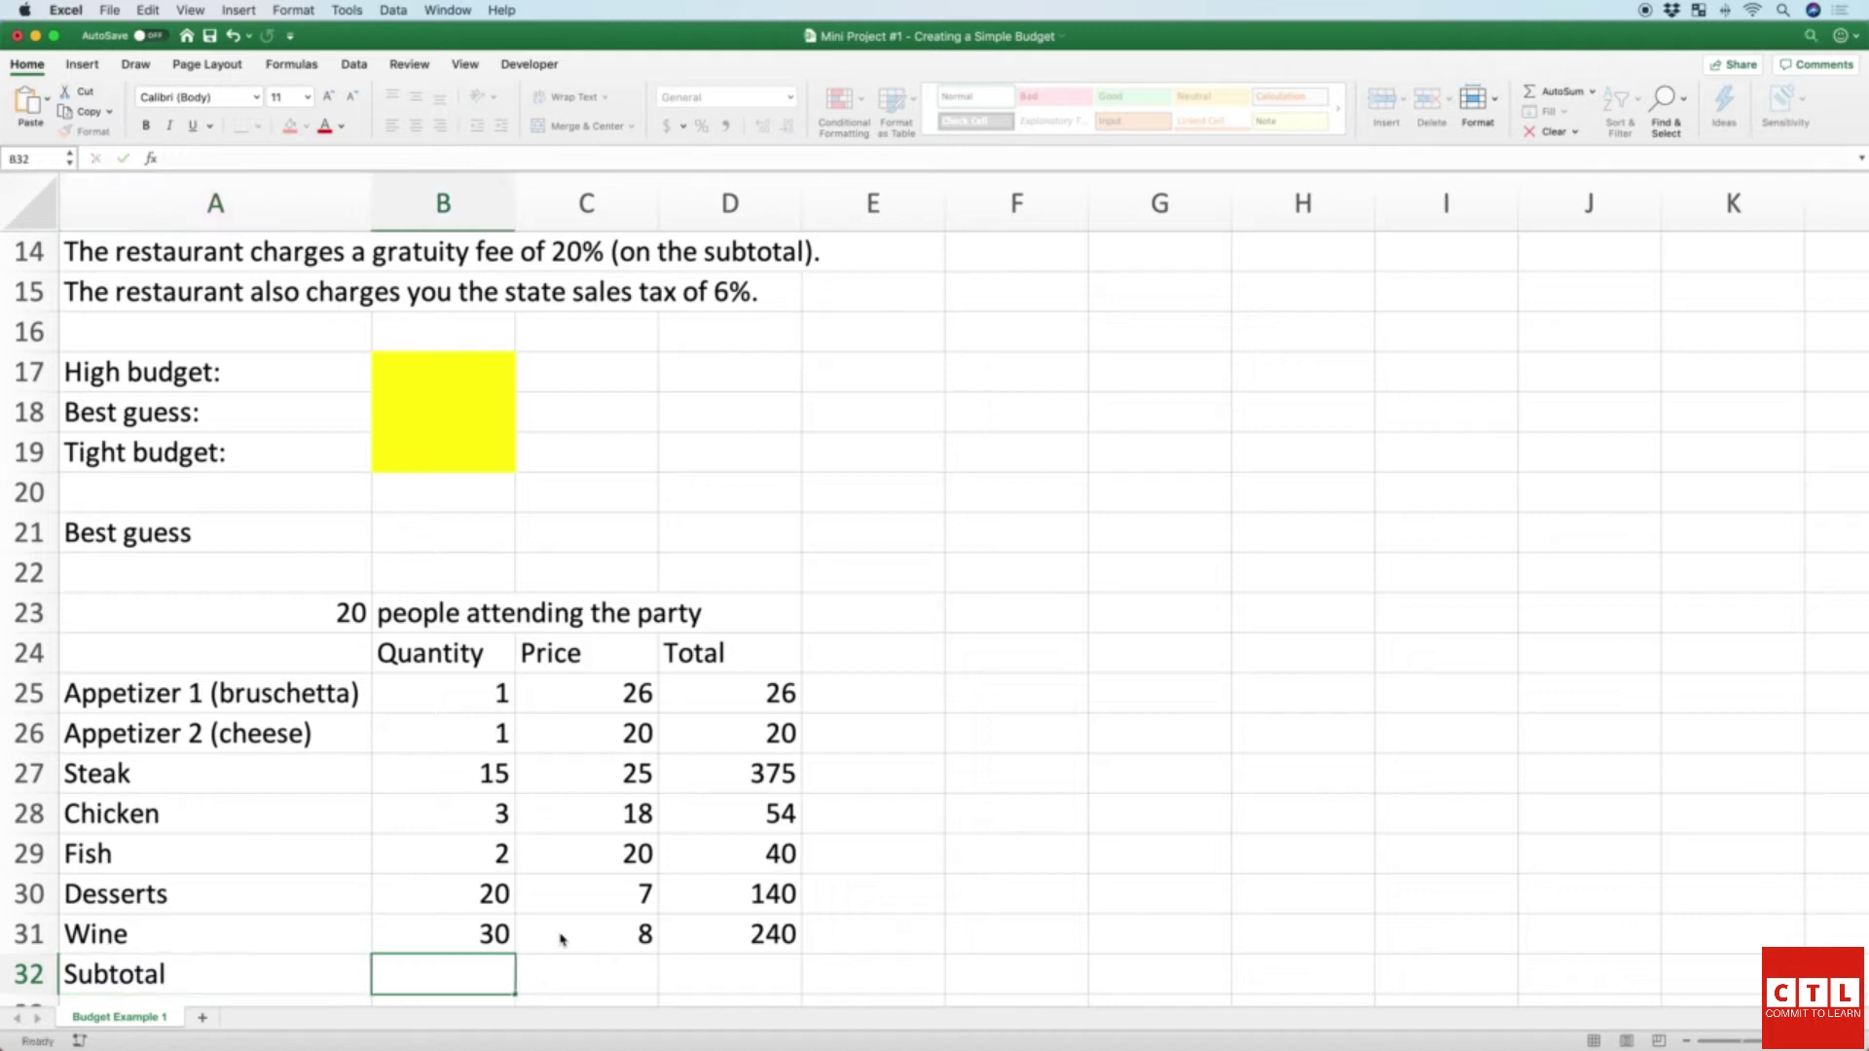
Step: Review the item totals in column D above the subtotal row, ending on cell D32
key(Right)
key(Right)
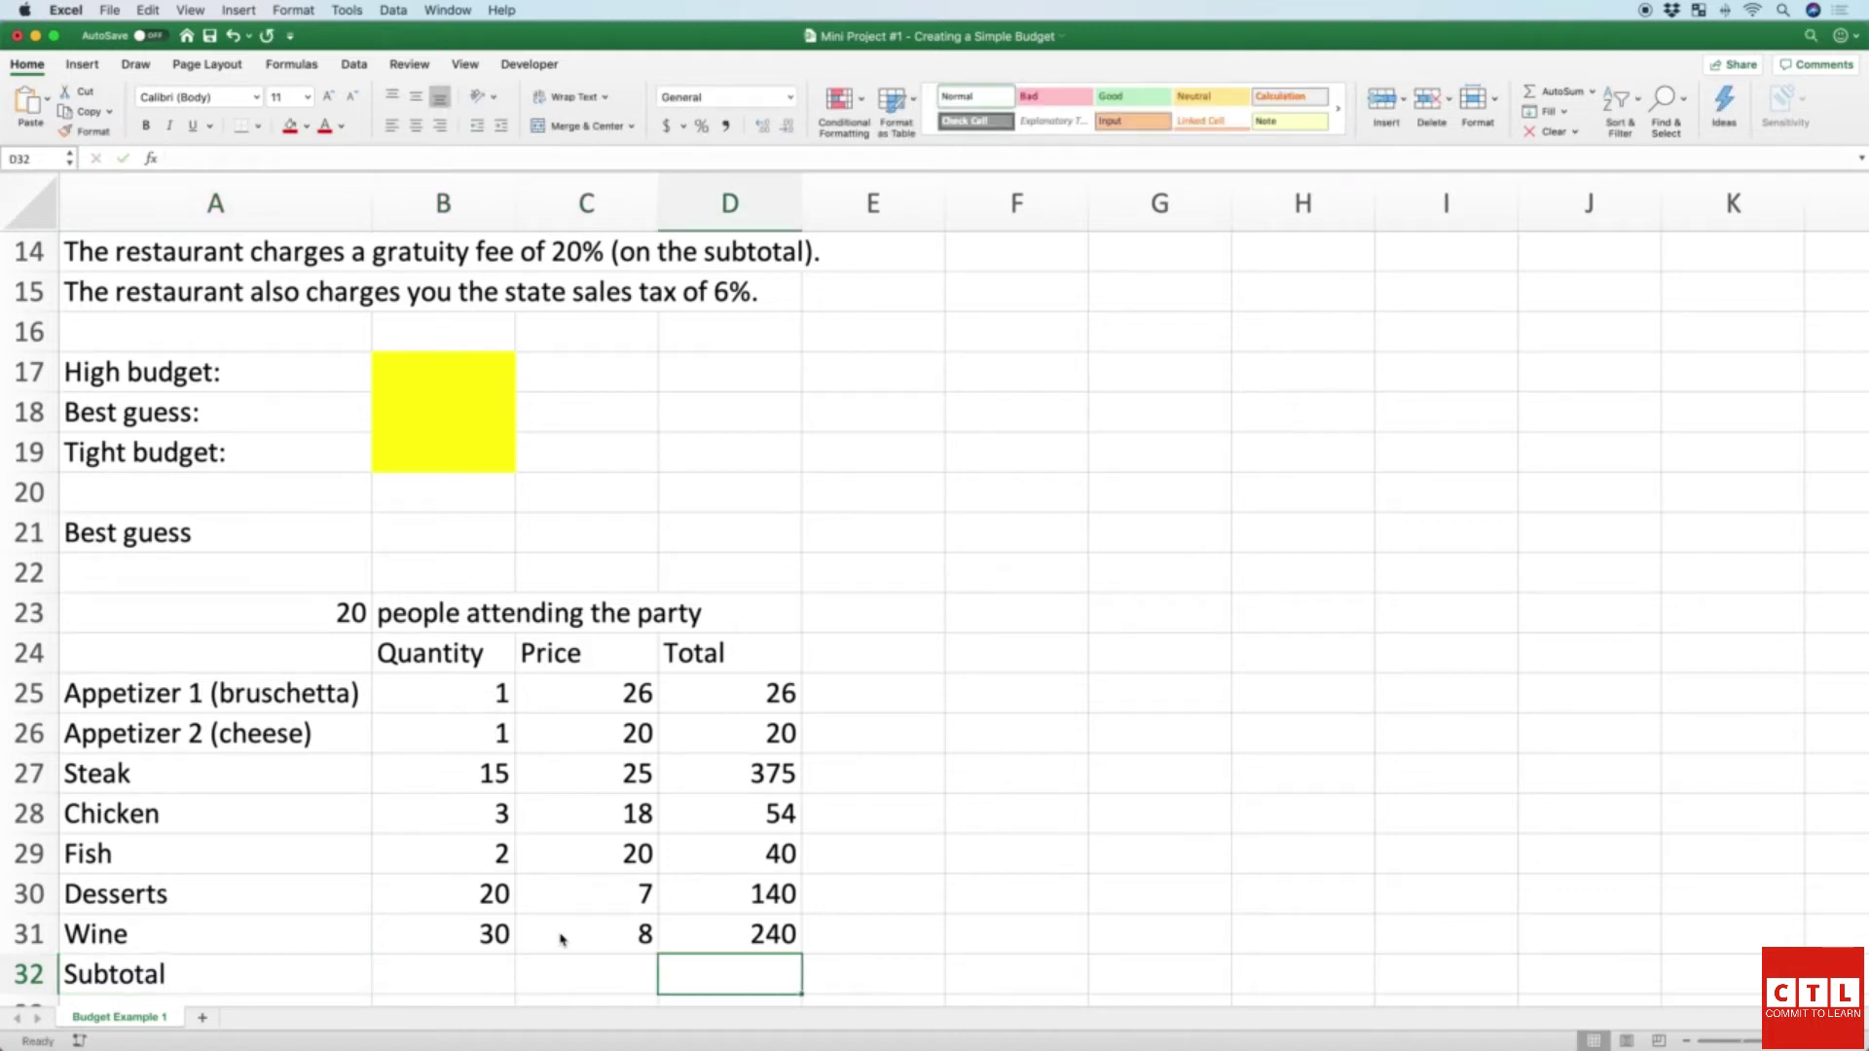
key(Up)
key(Up)
key(Up)
key(Up)
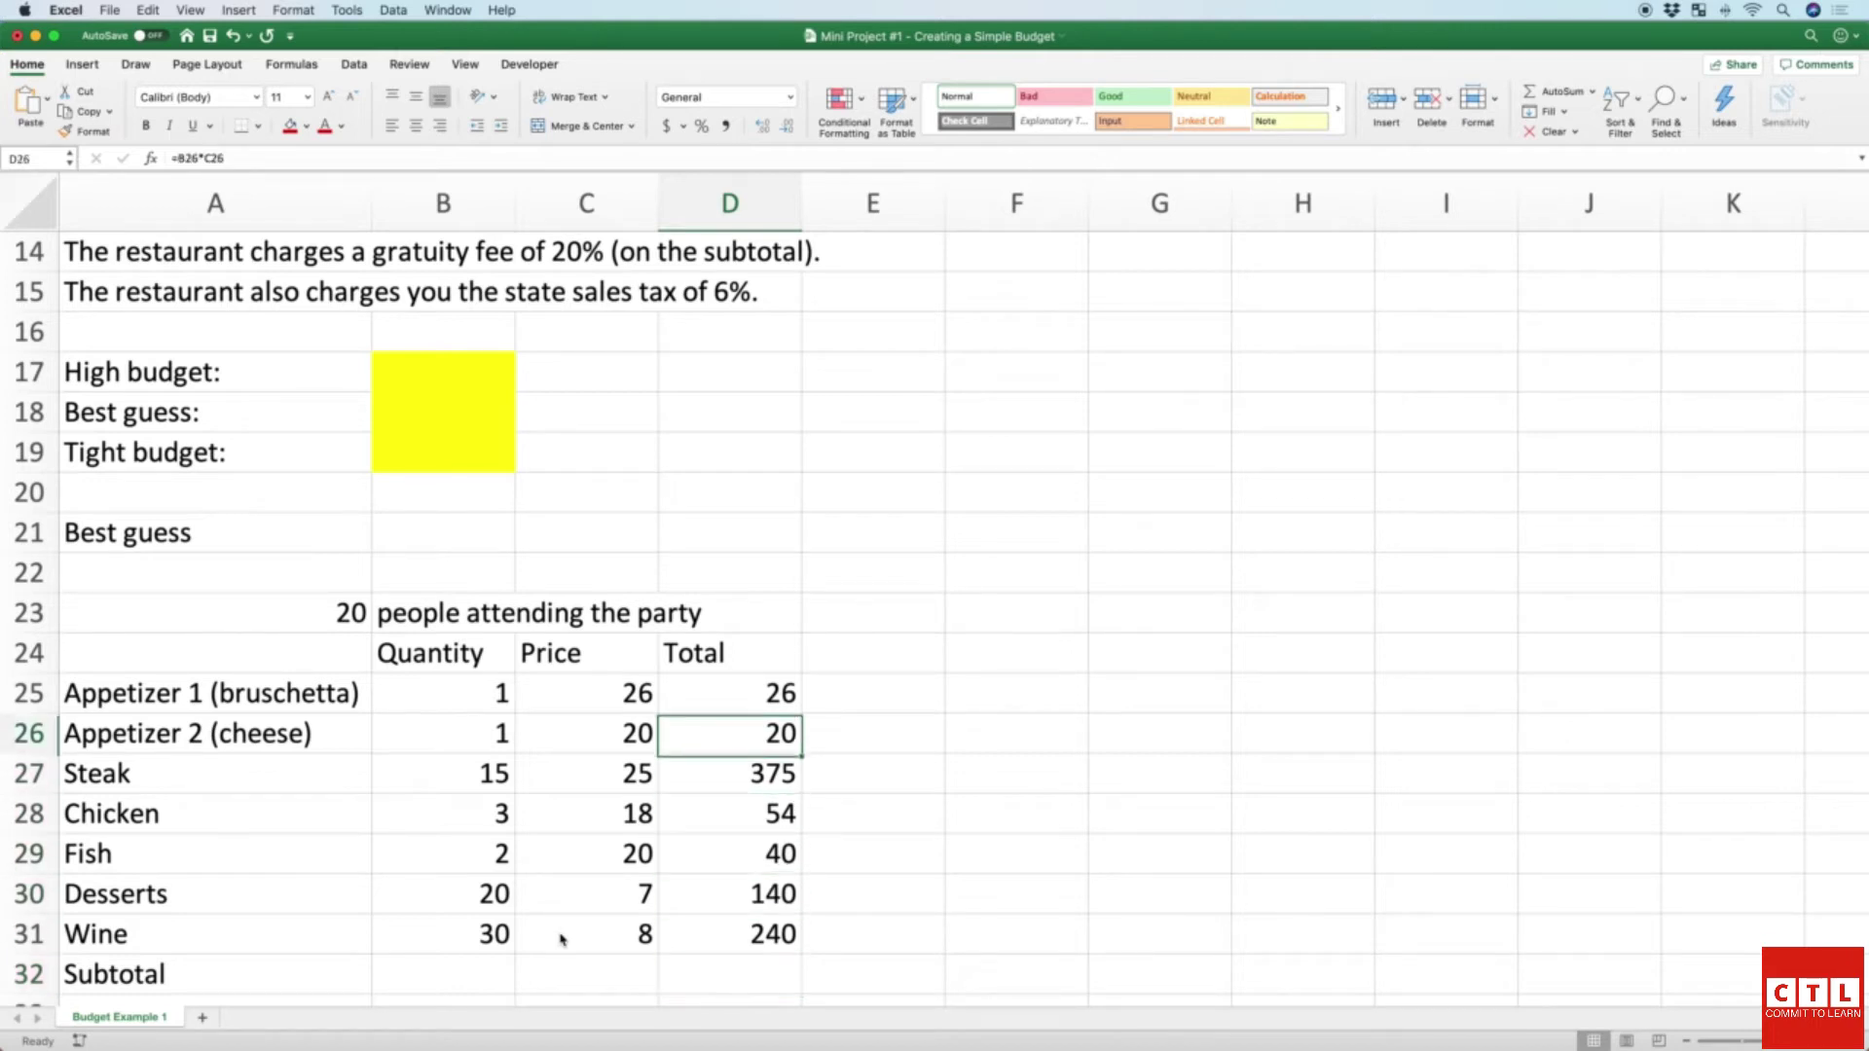
key(Down)
key(Down)
key(Down)
key(Down)
key(Down)
key(Down)
key(Down)
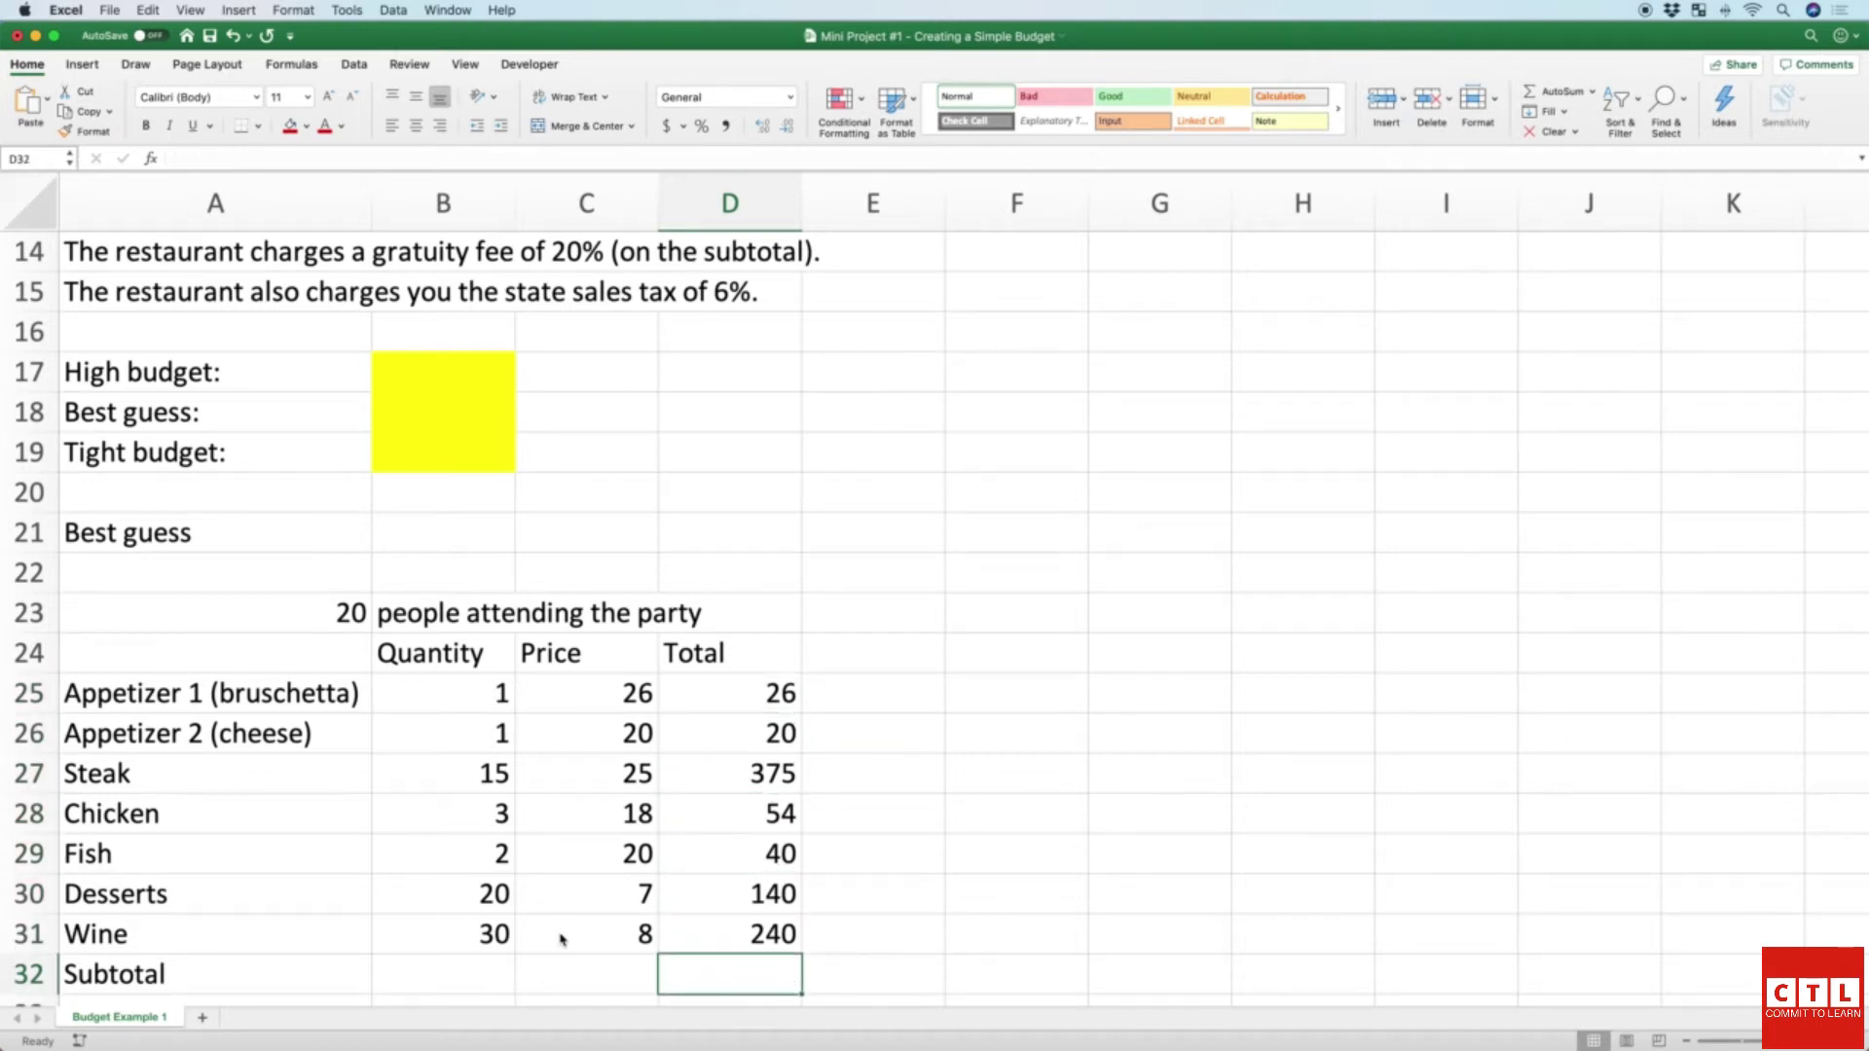
Step: Enter =SUM(D25:D31) in D32 to add up all item totals, and select the result
text(=)
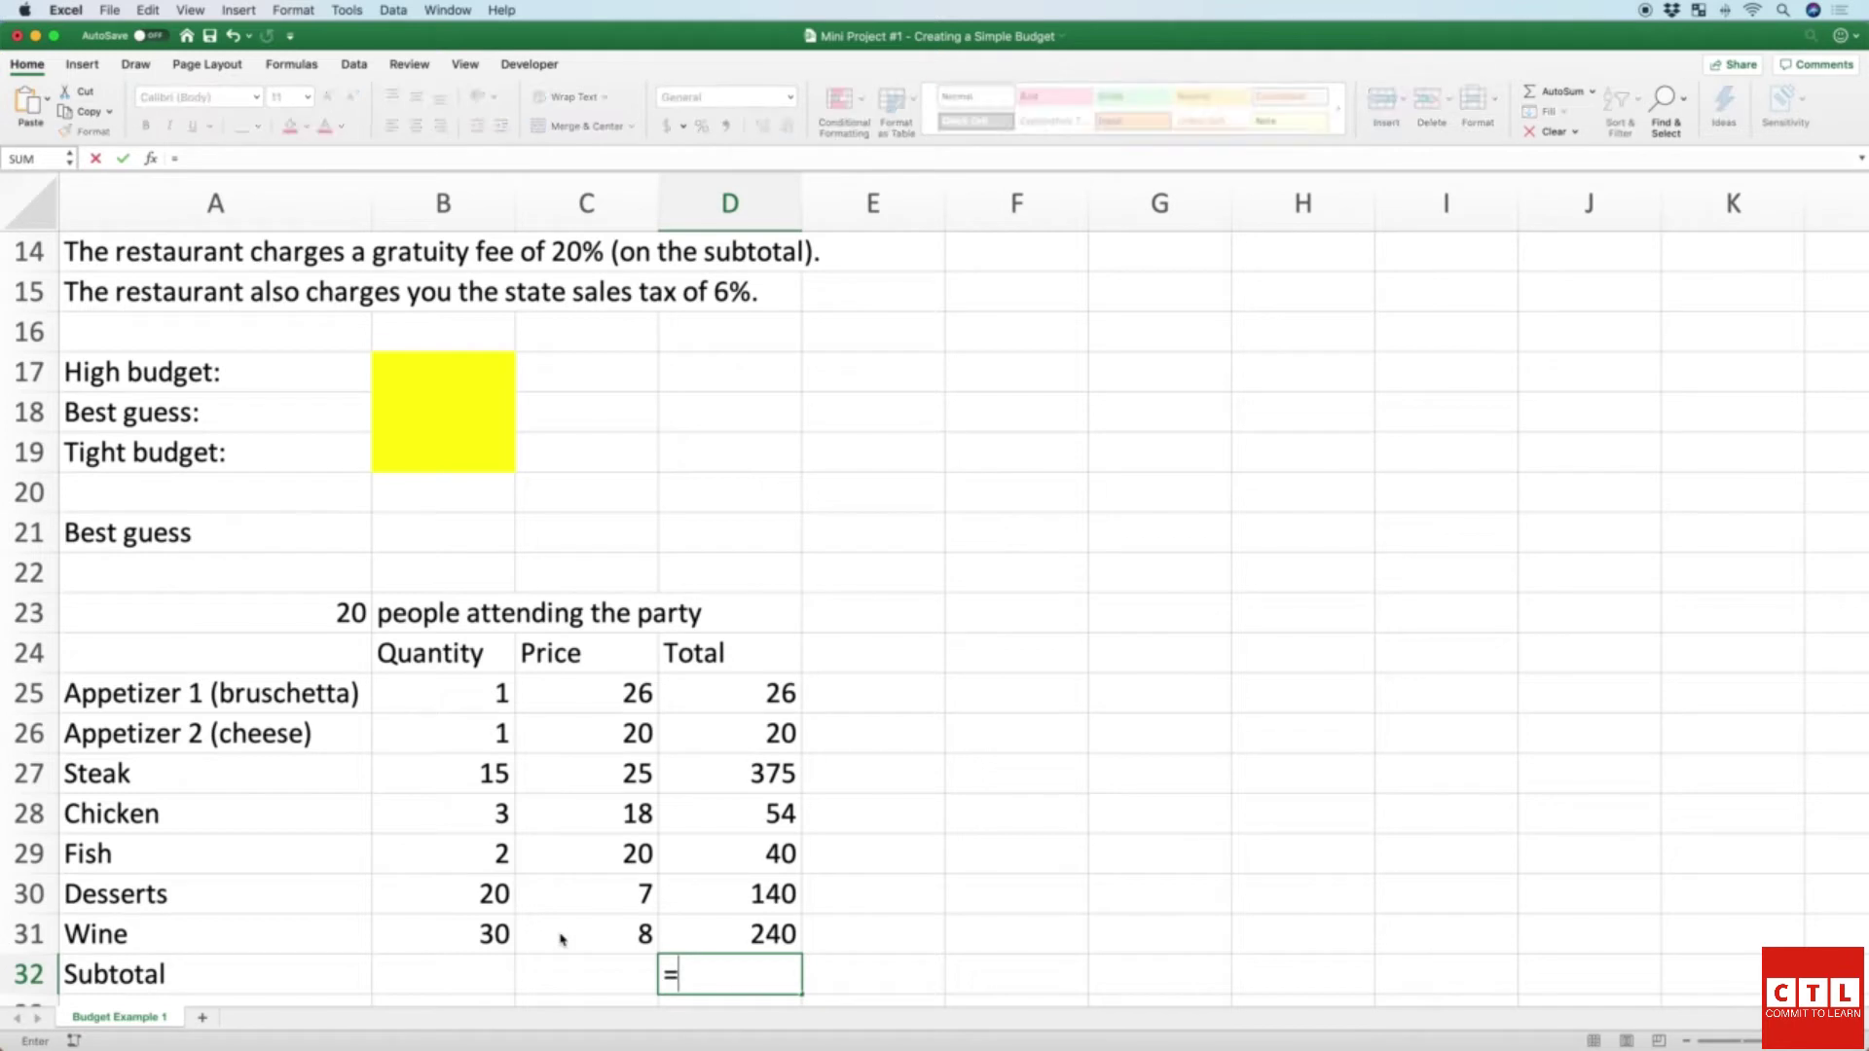
text(sum)
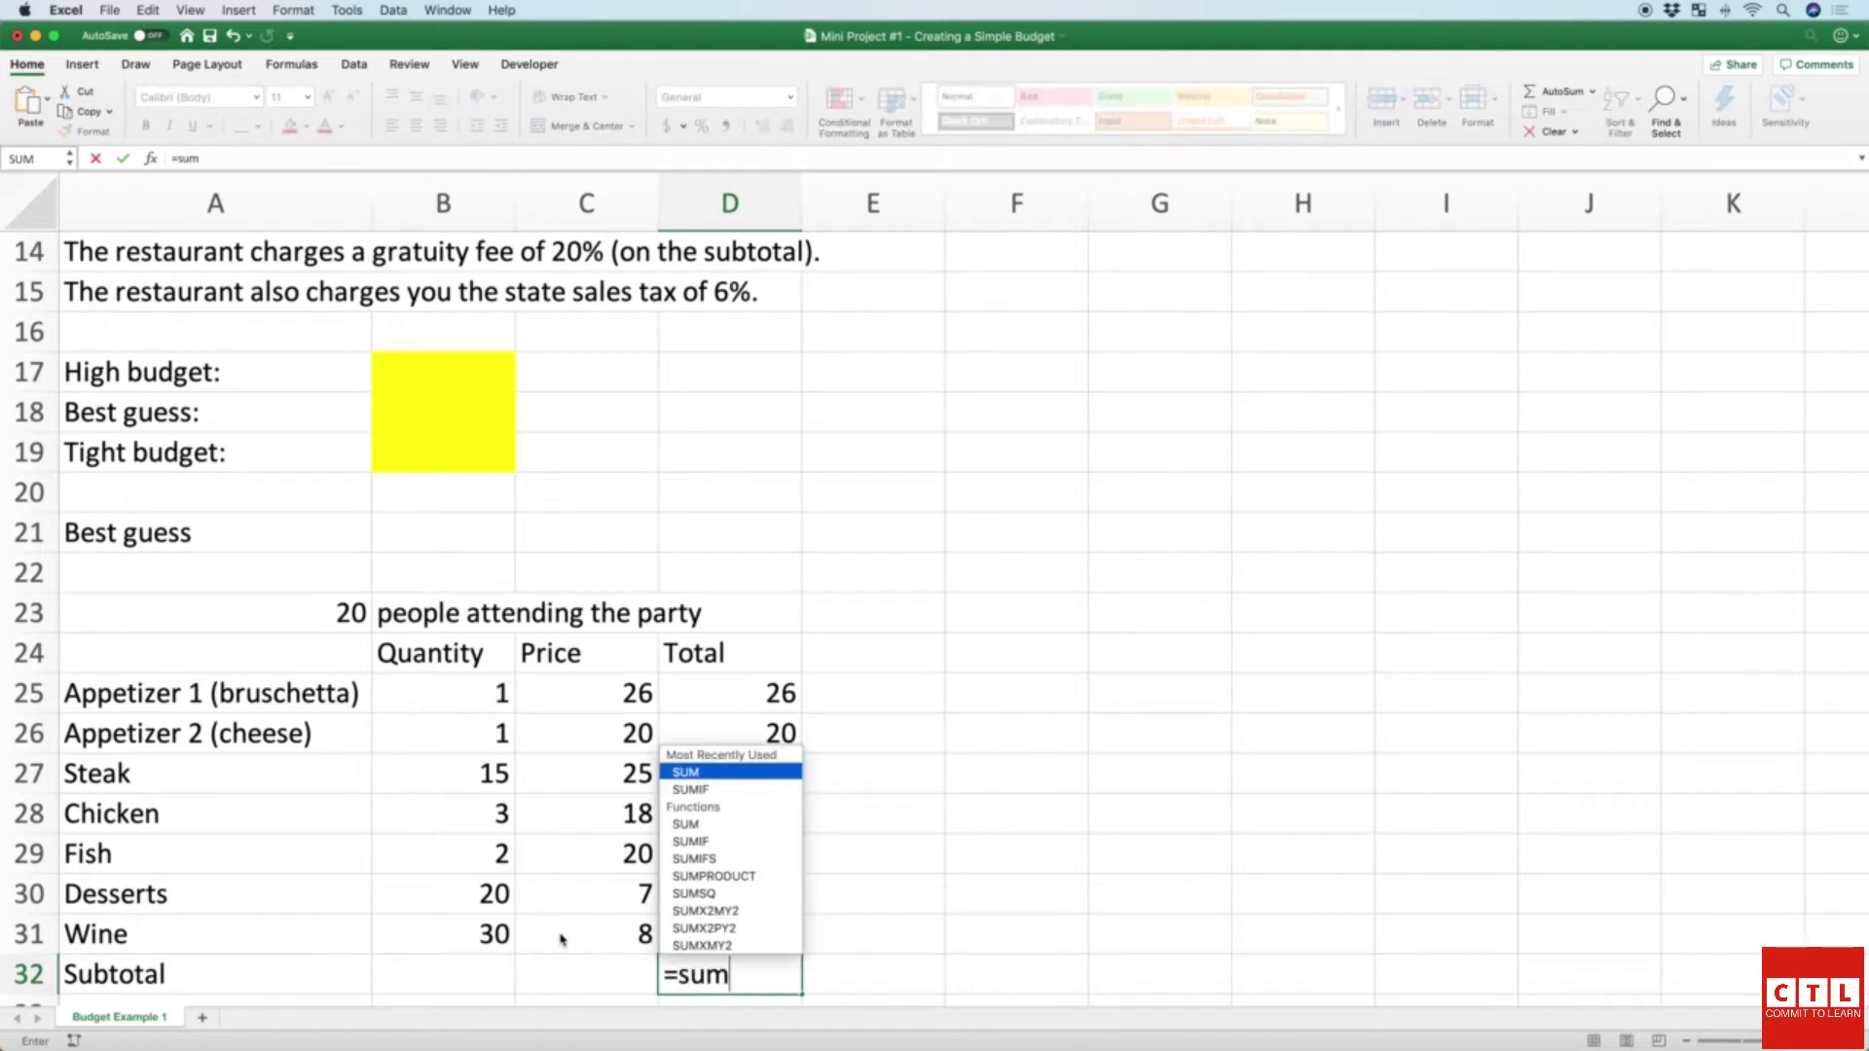
text(()
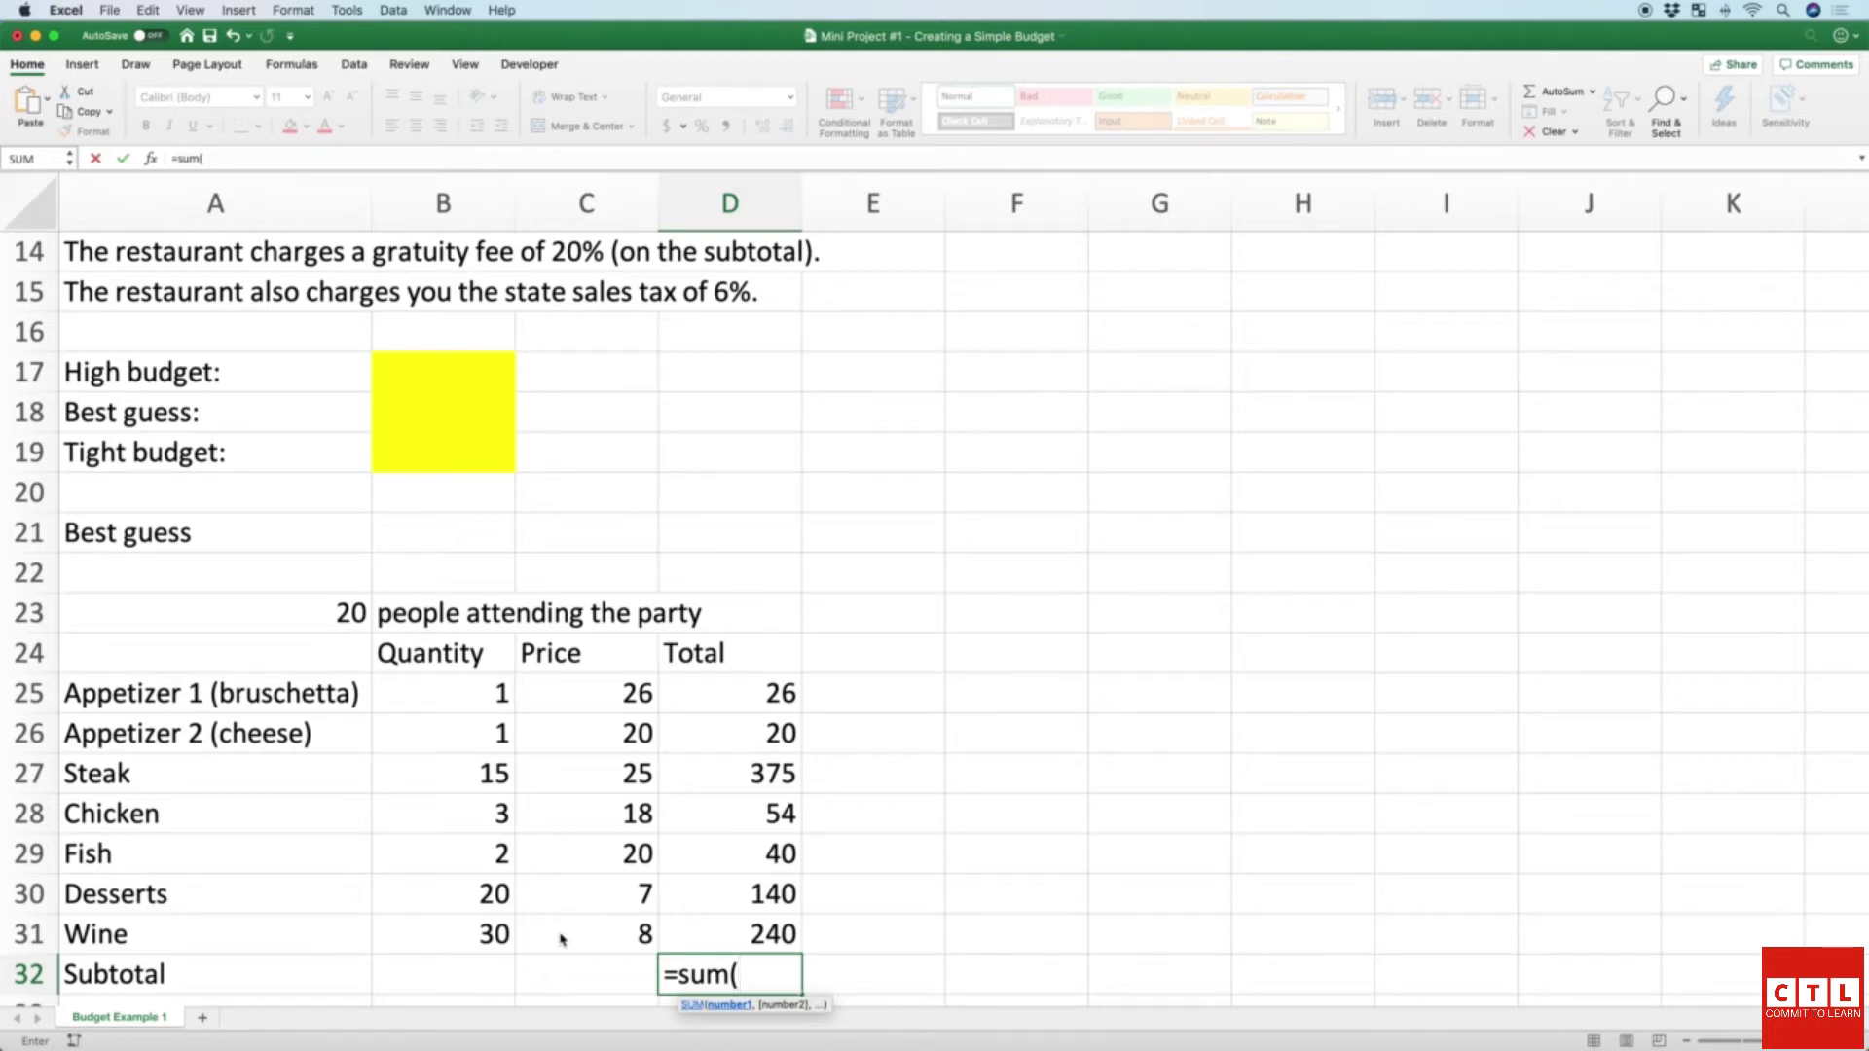
key(Up)
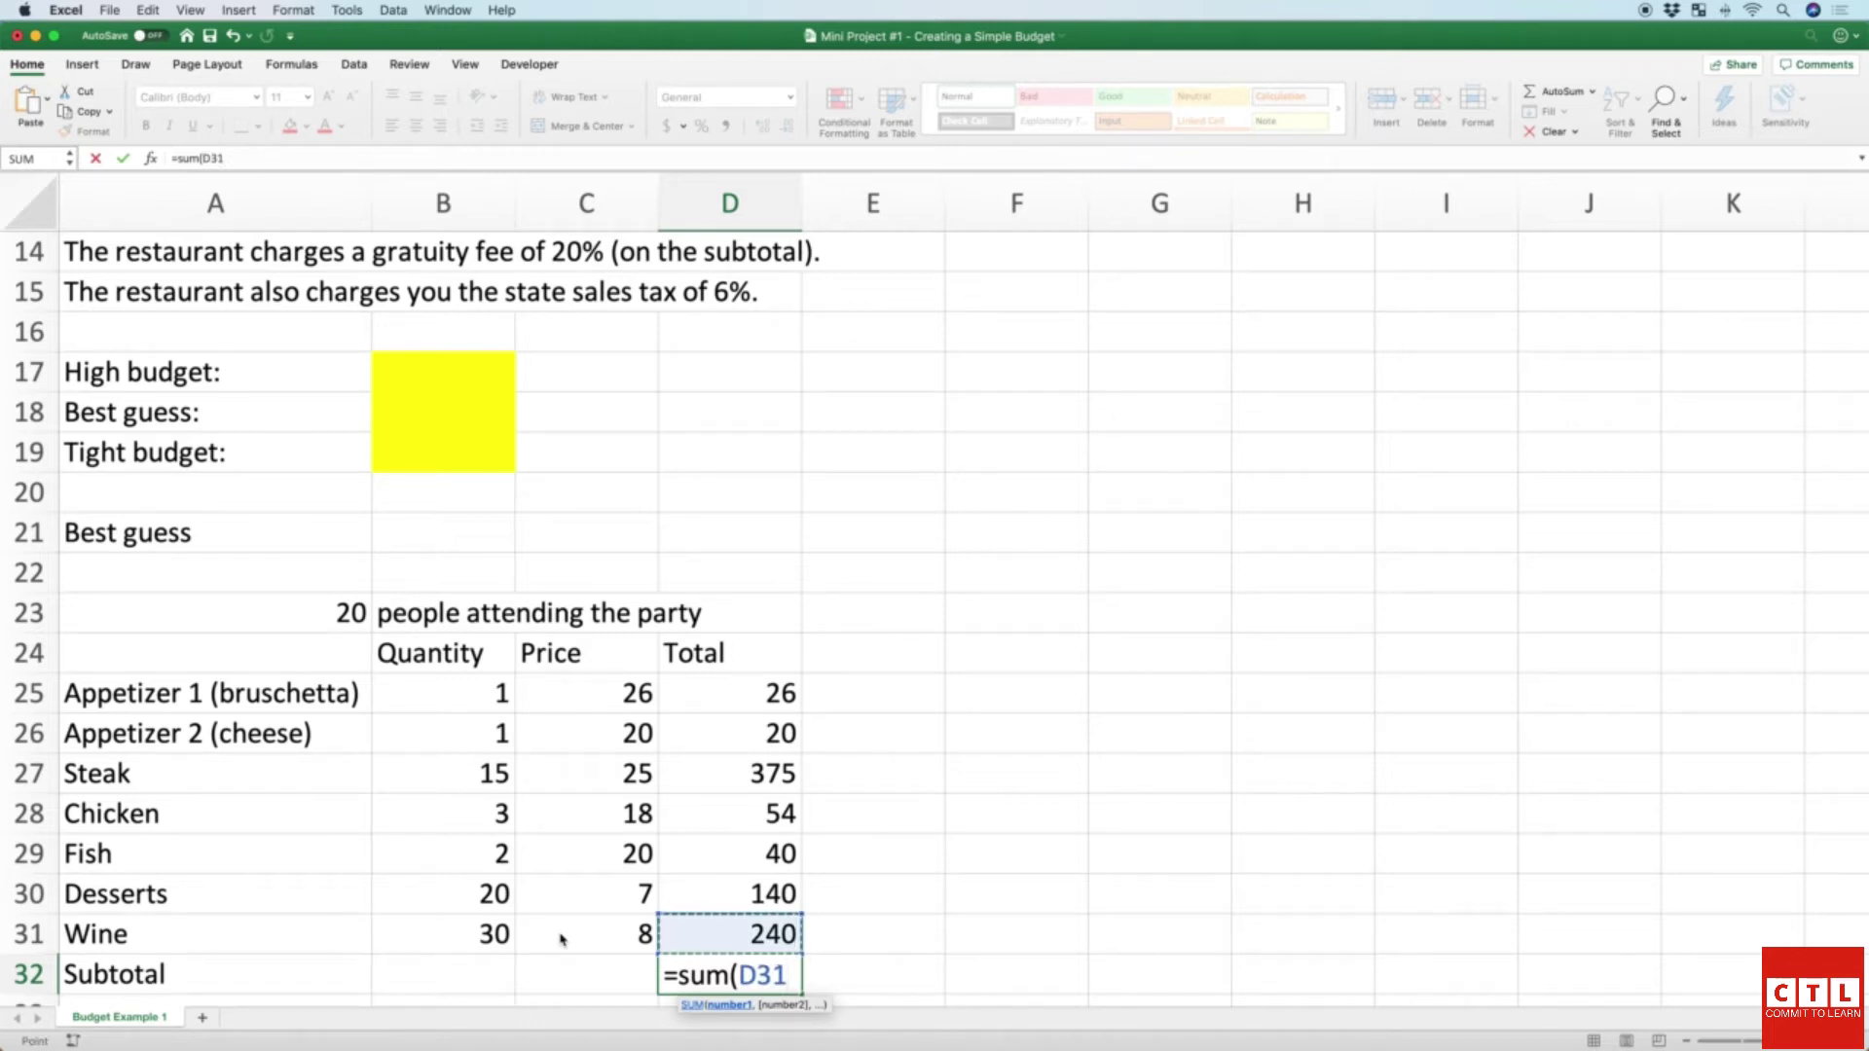
key(shift+Up)
key(shift+Up)
key(shift+Up)
key(shift+Up)
key(shift+Up)
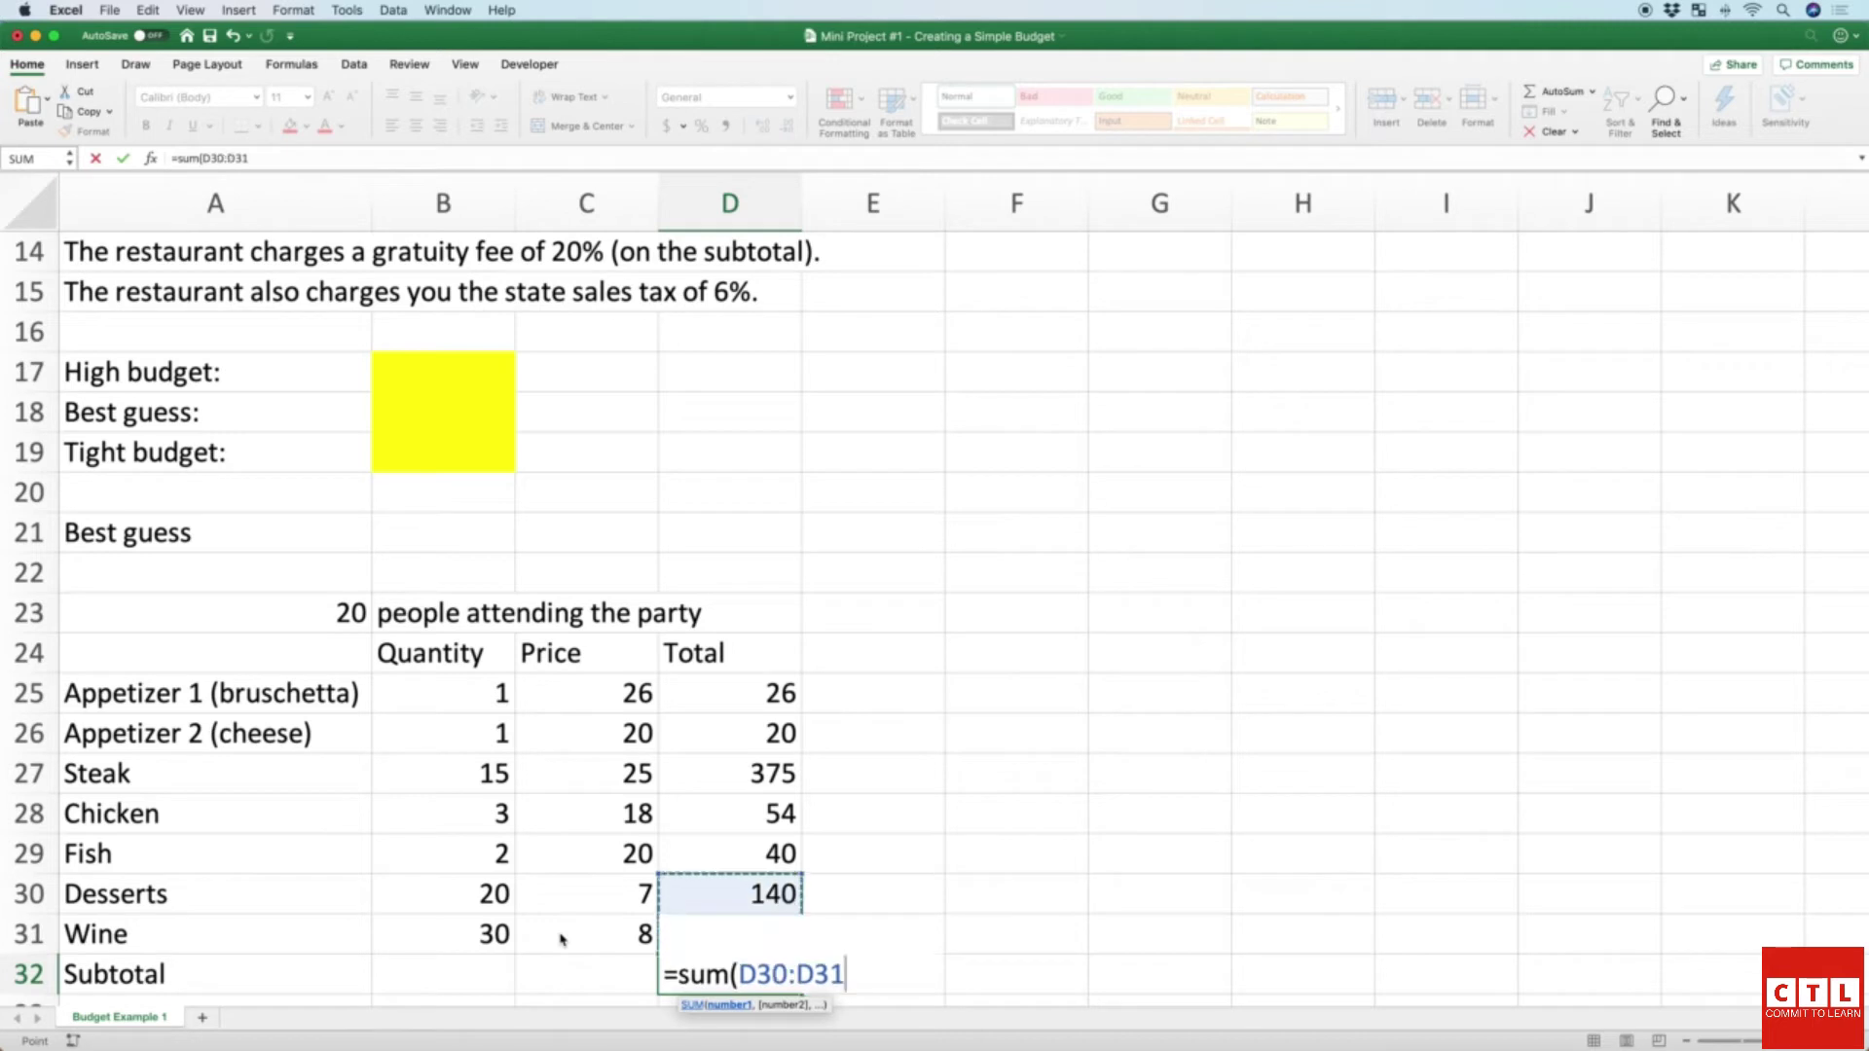
key(shift+Up)
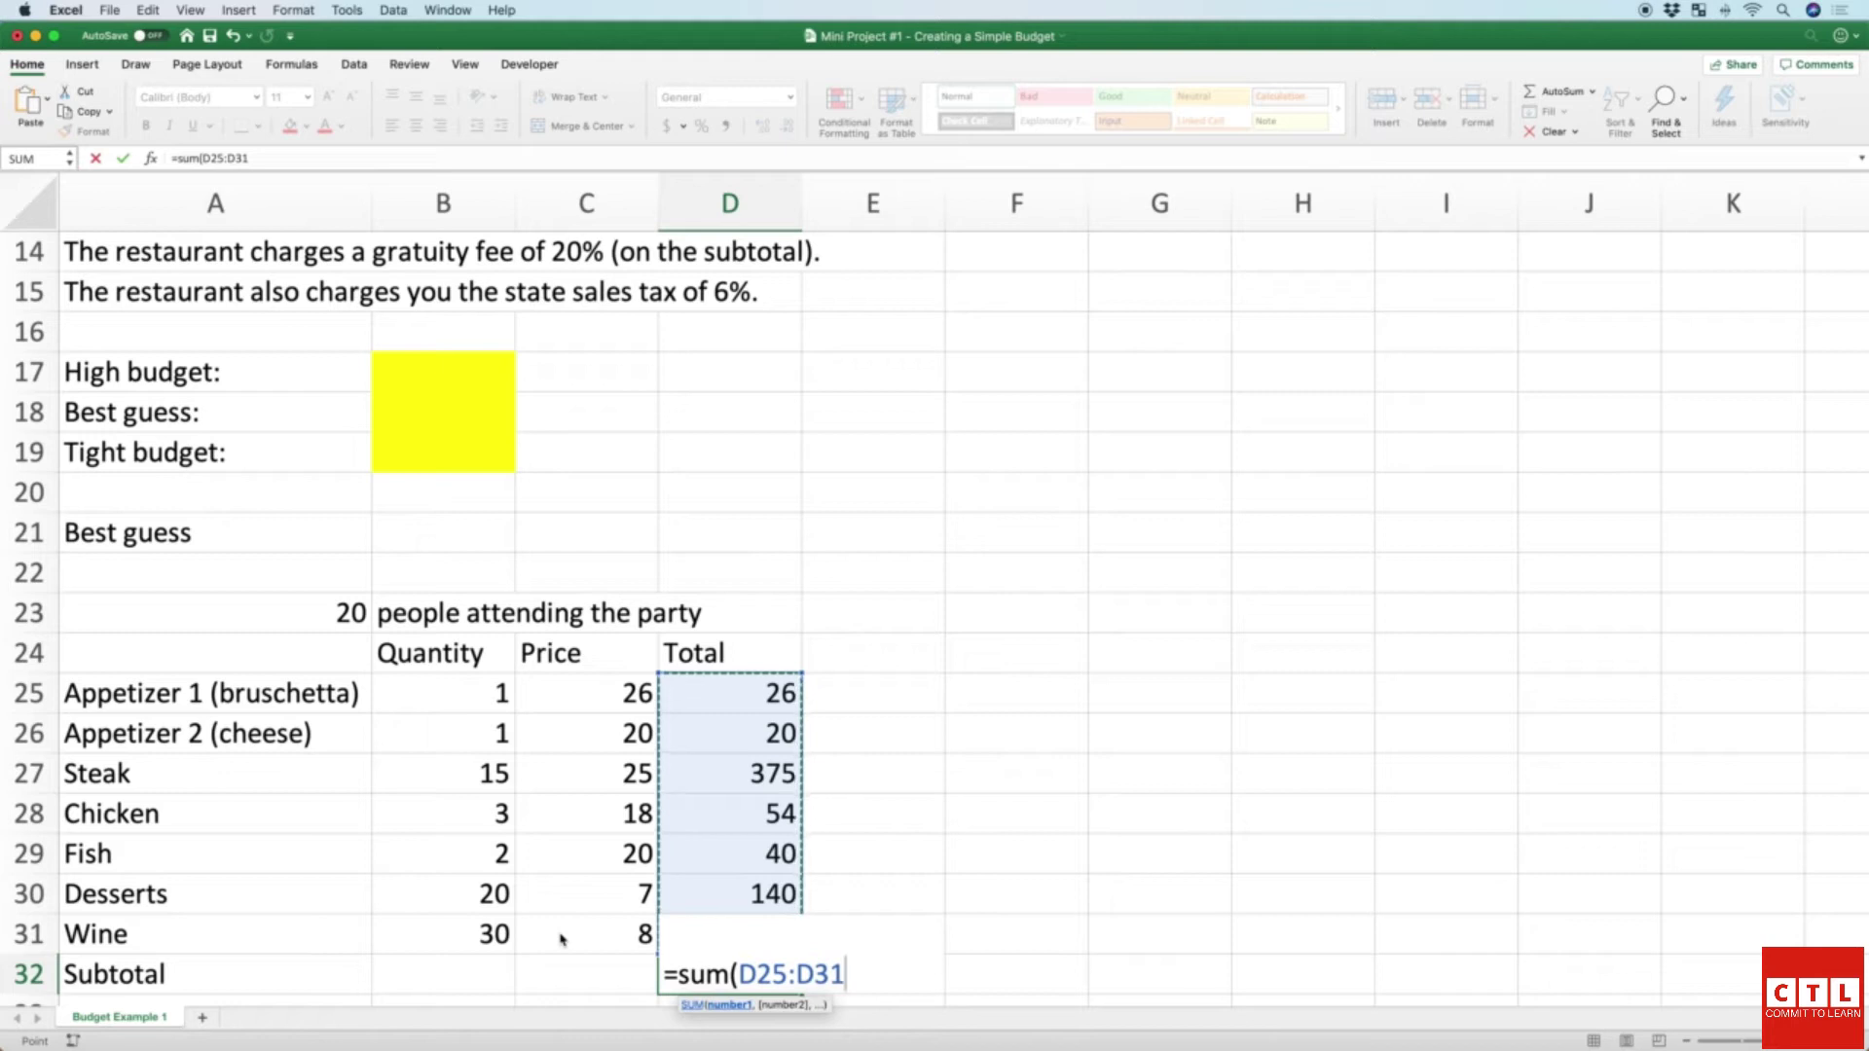
text())
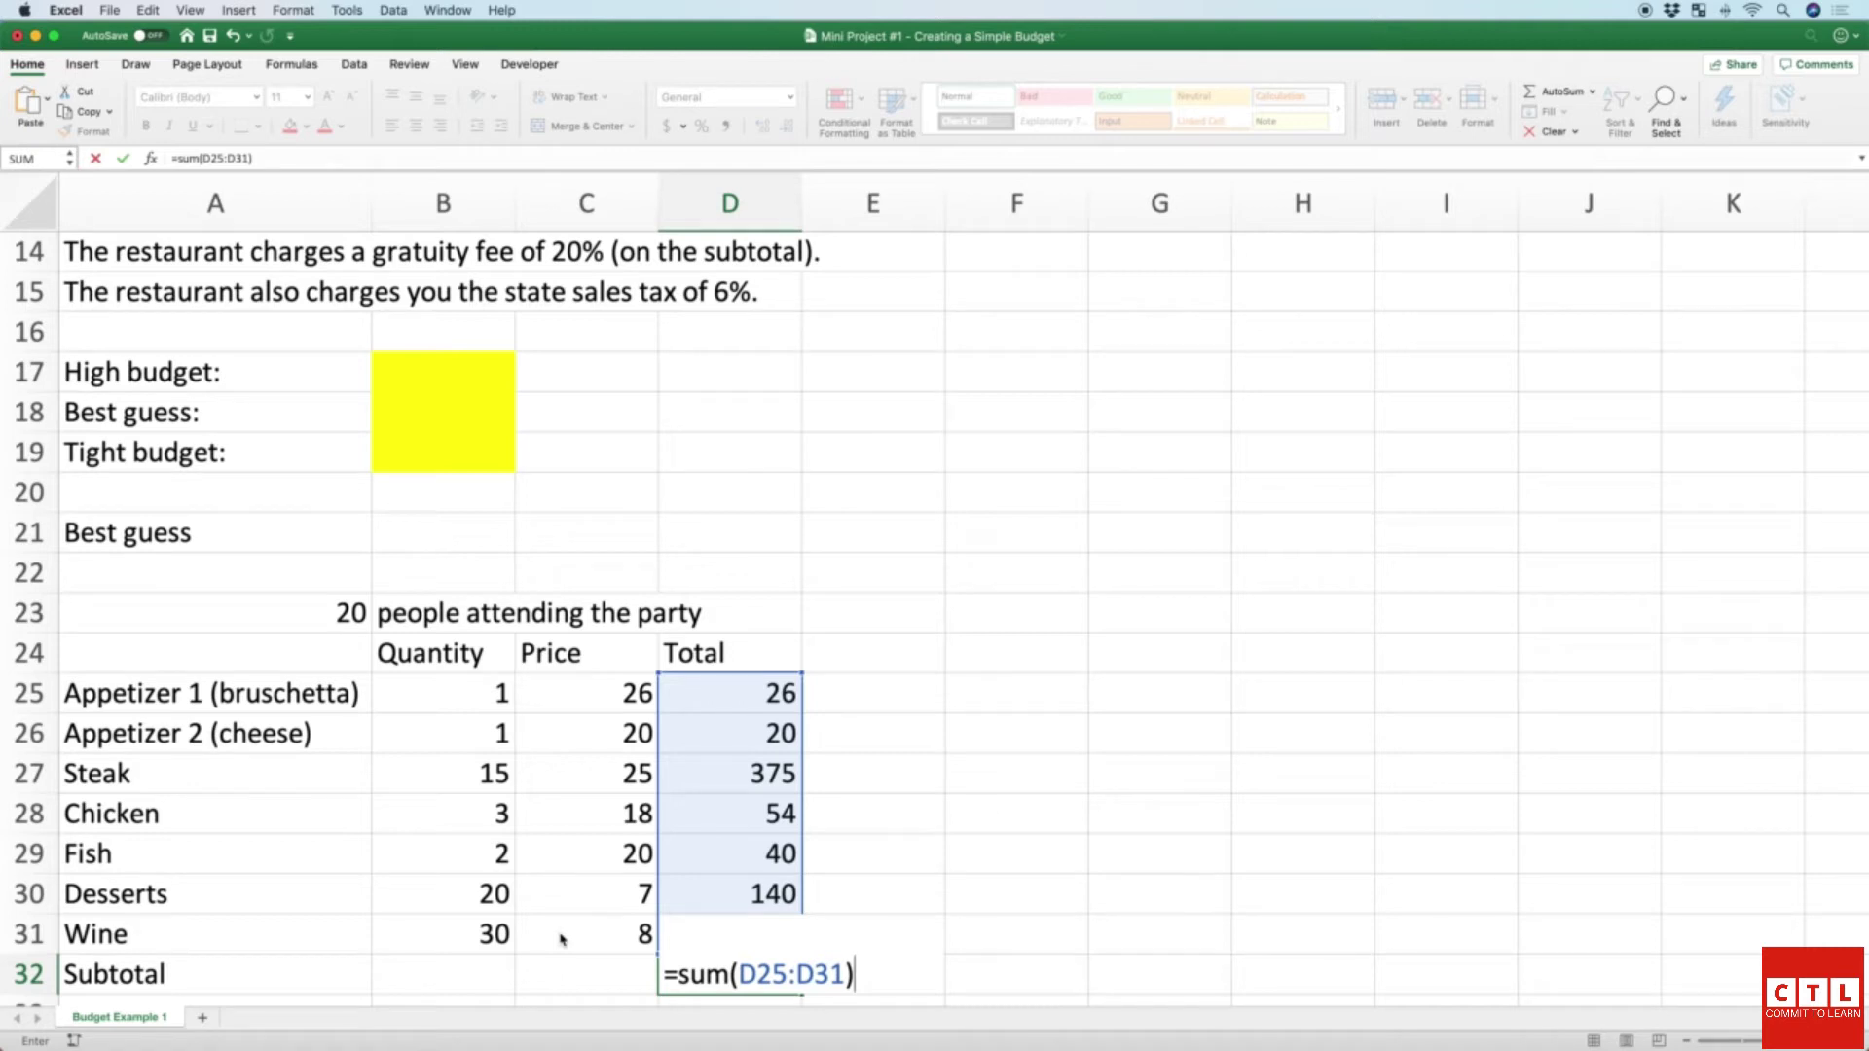
key(Return)
key(Up)
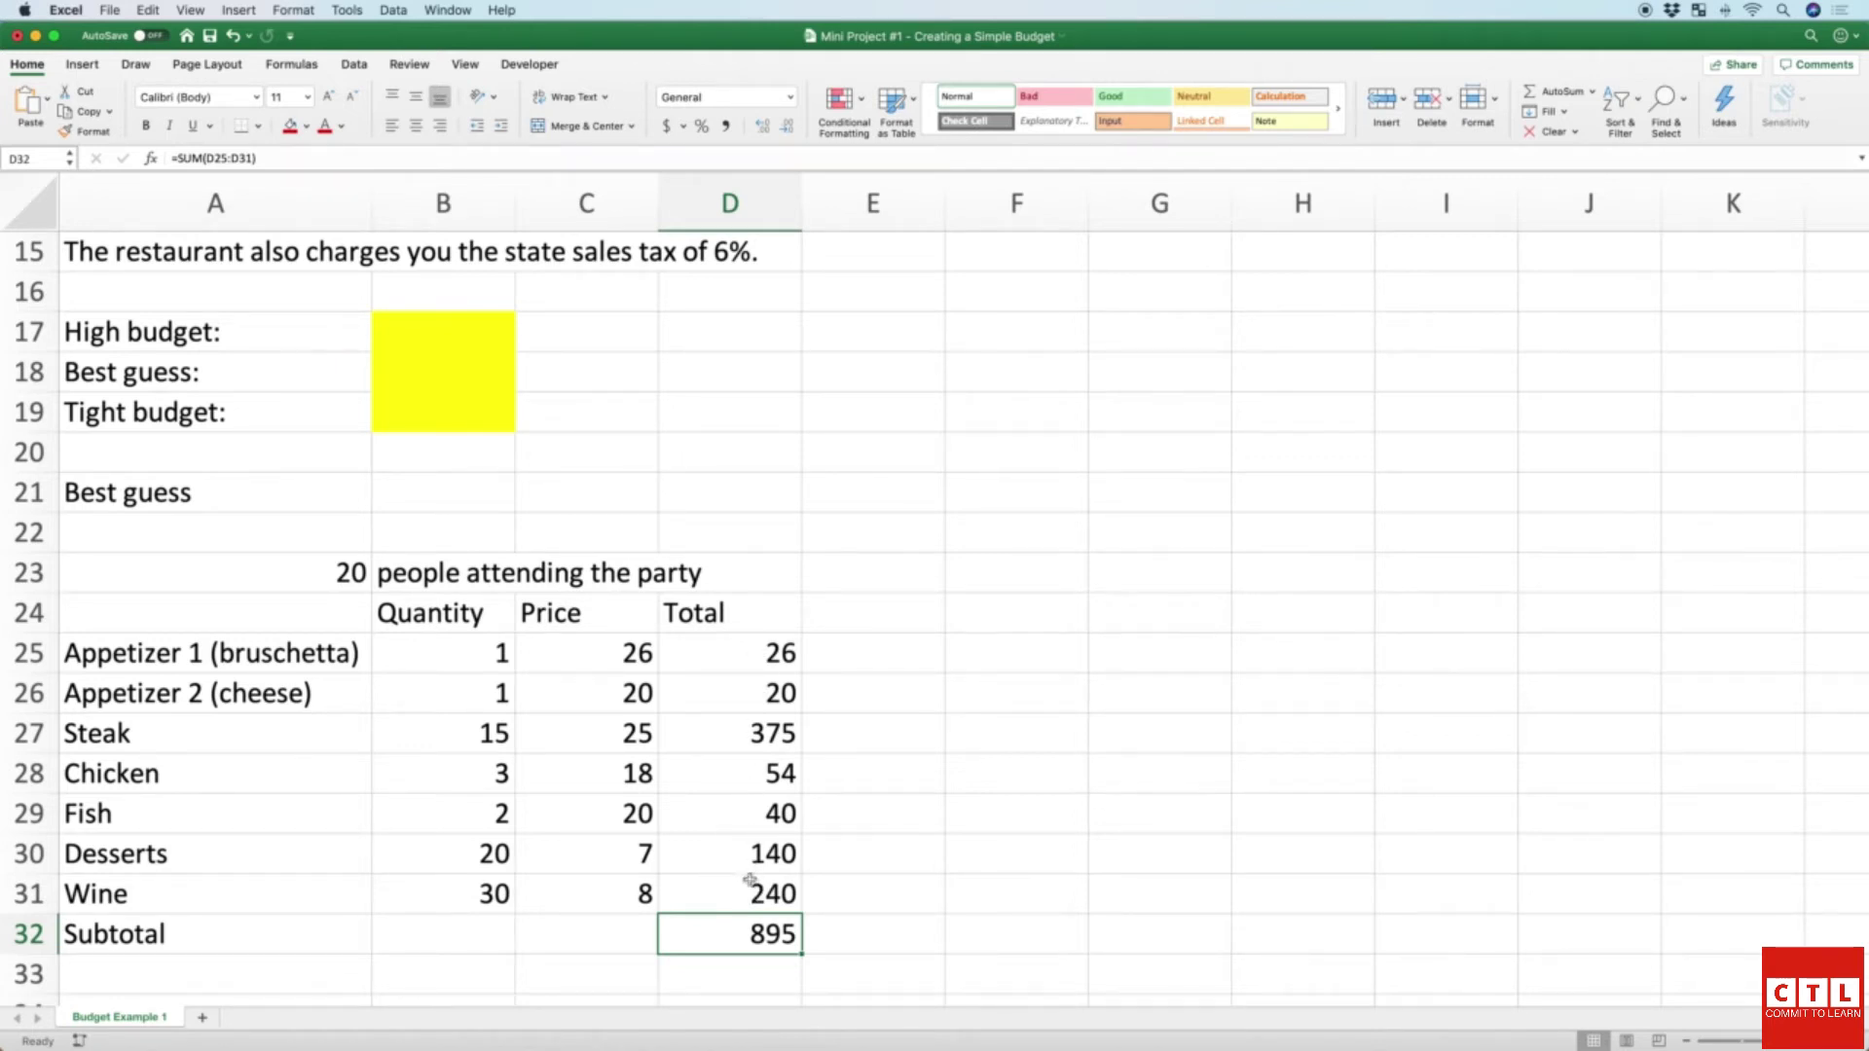
Step: Check the gratuity and sales tax notes above the table and label cell A33 "Sales tax"
scroll(725, 811, down, 2)
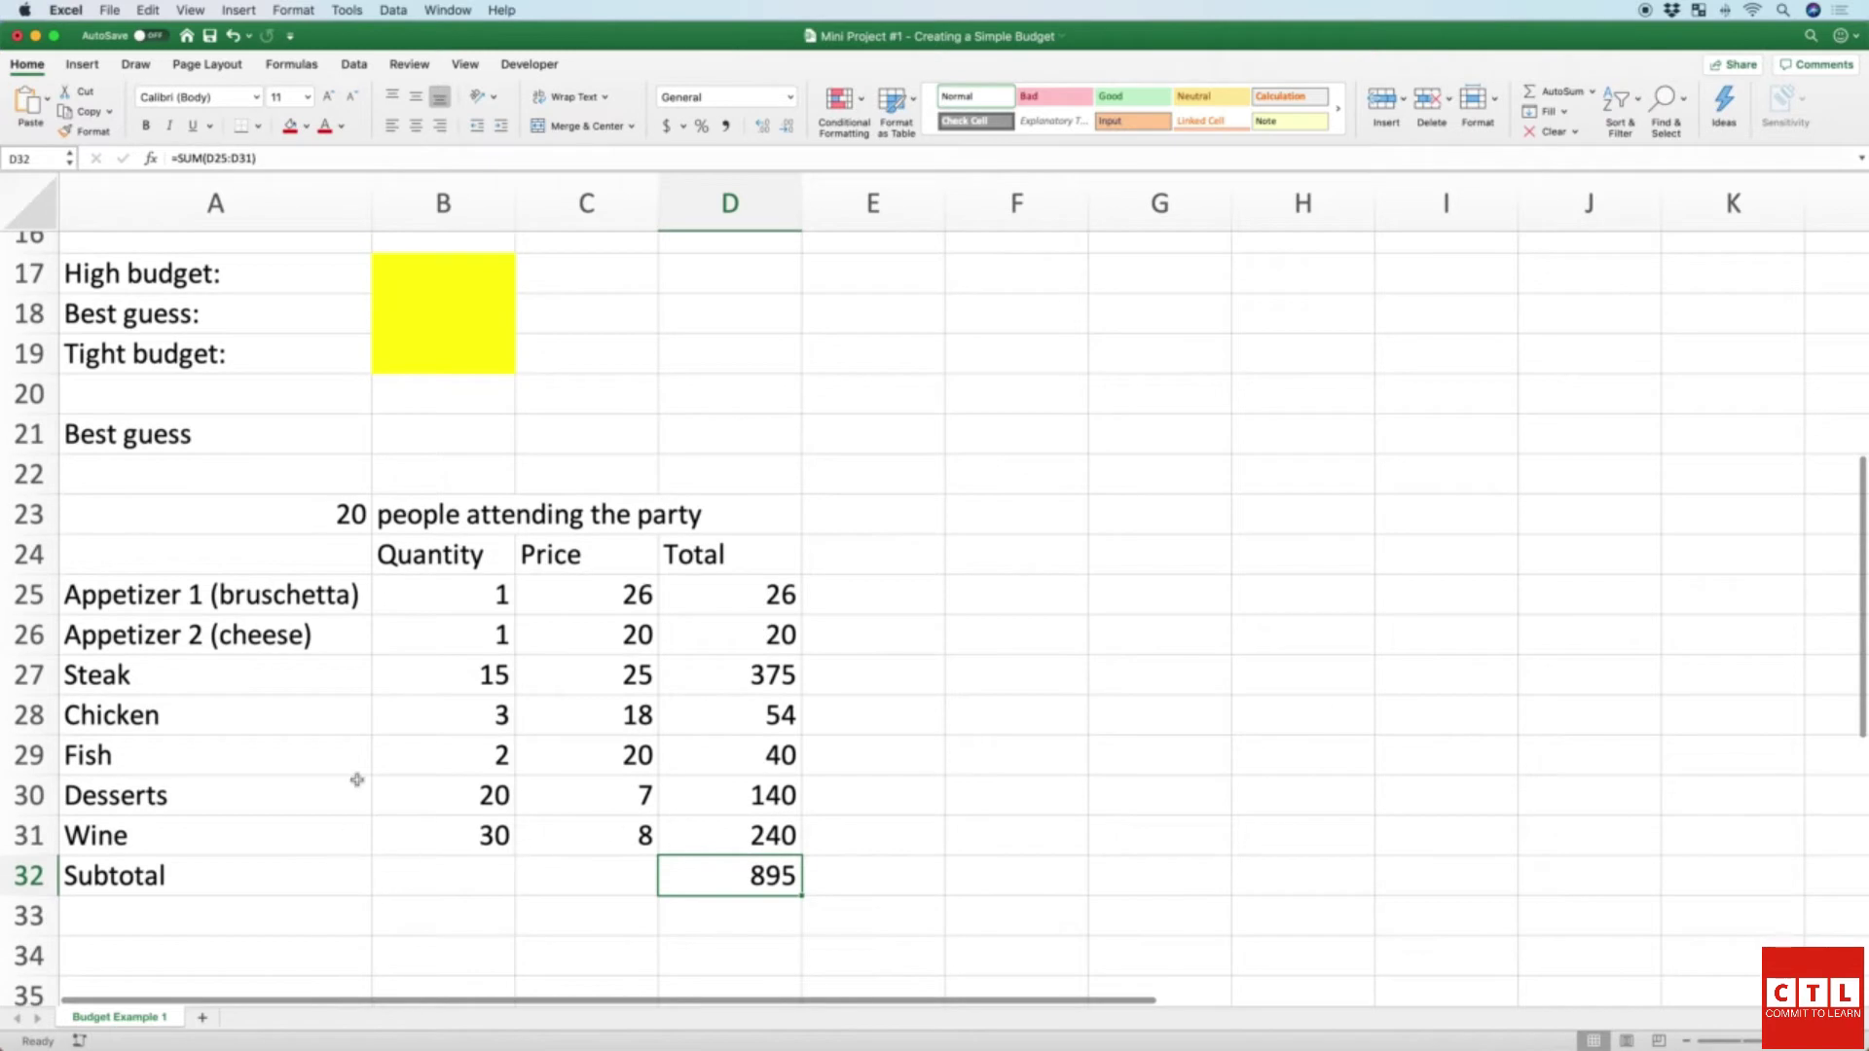
scroll(381, 728, up, 5)
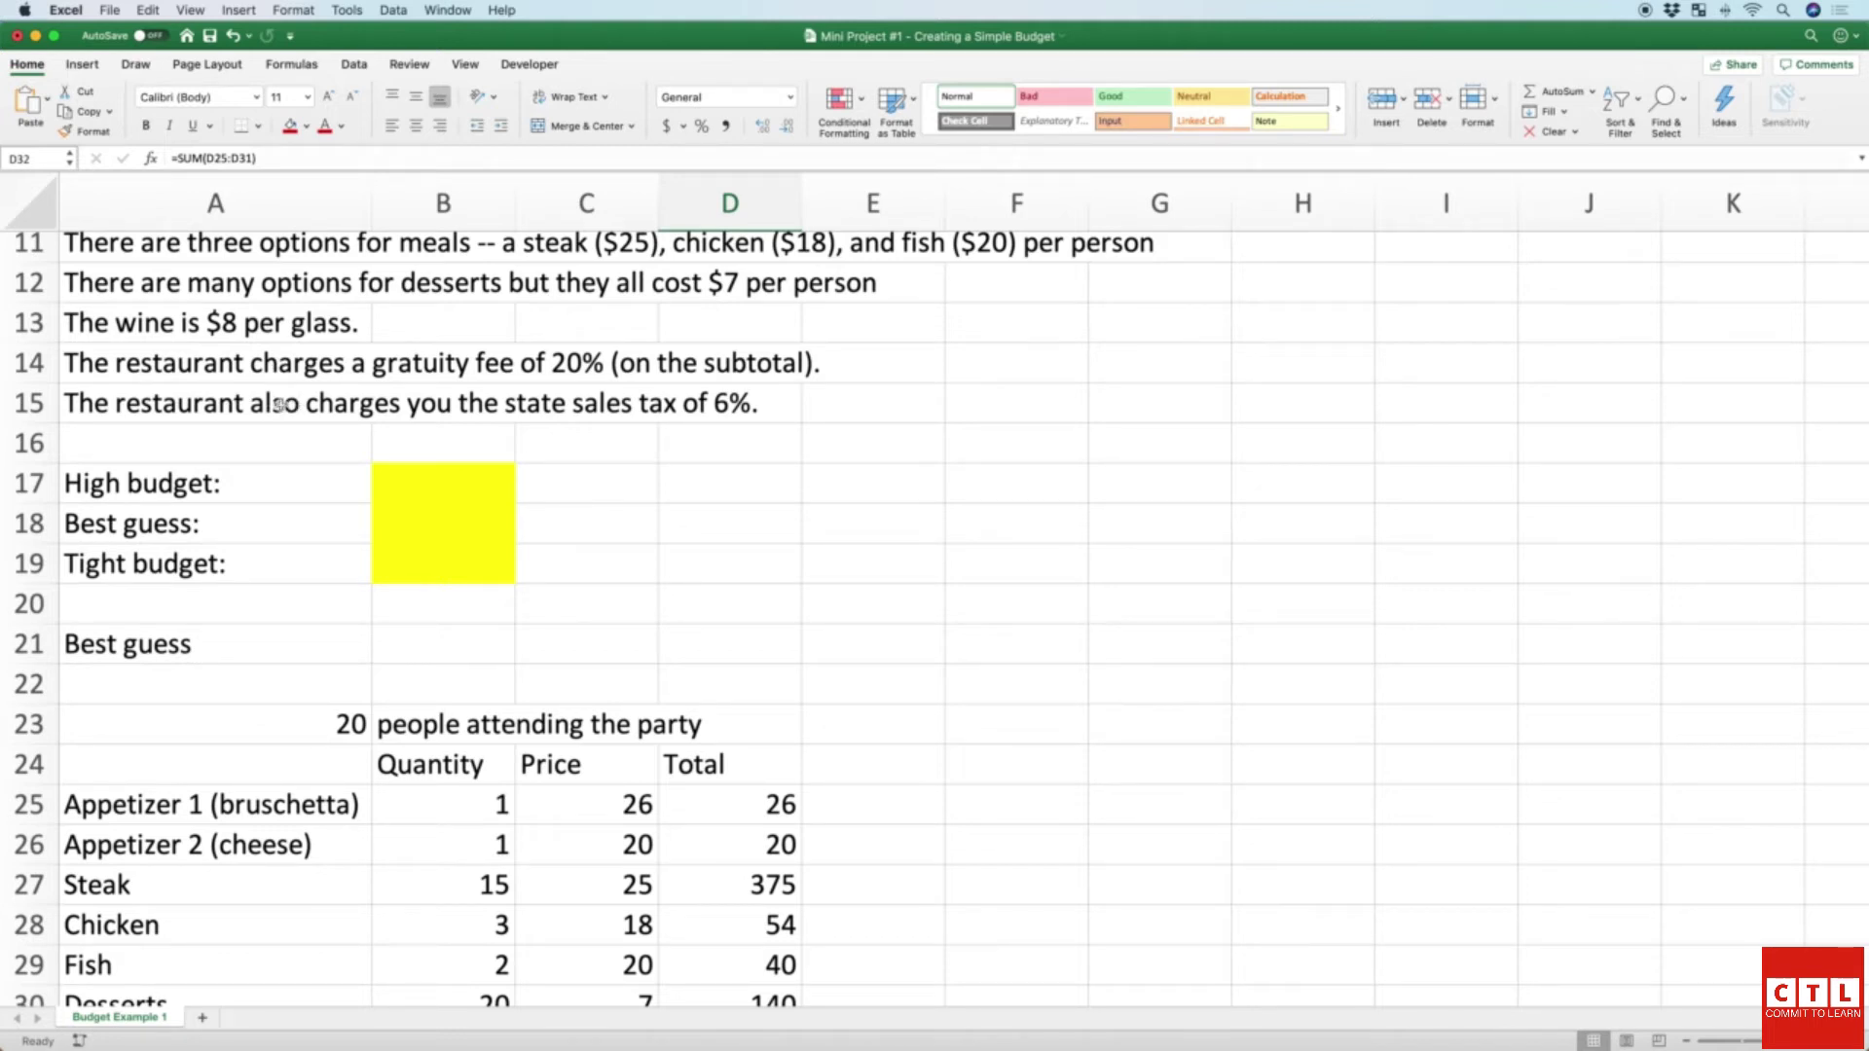
scroll(304, 484, down, 5)
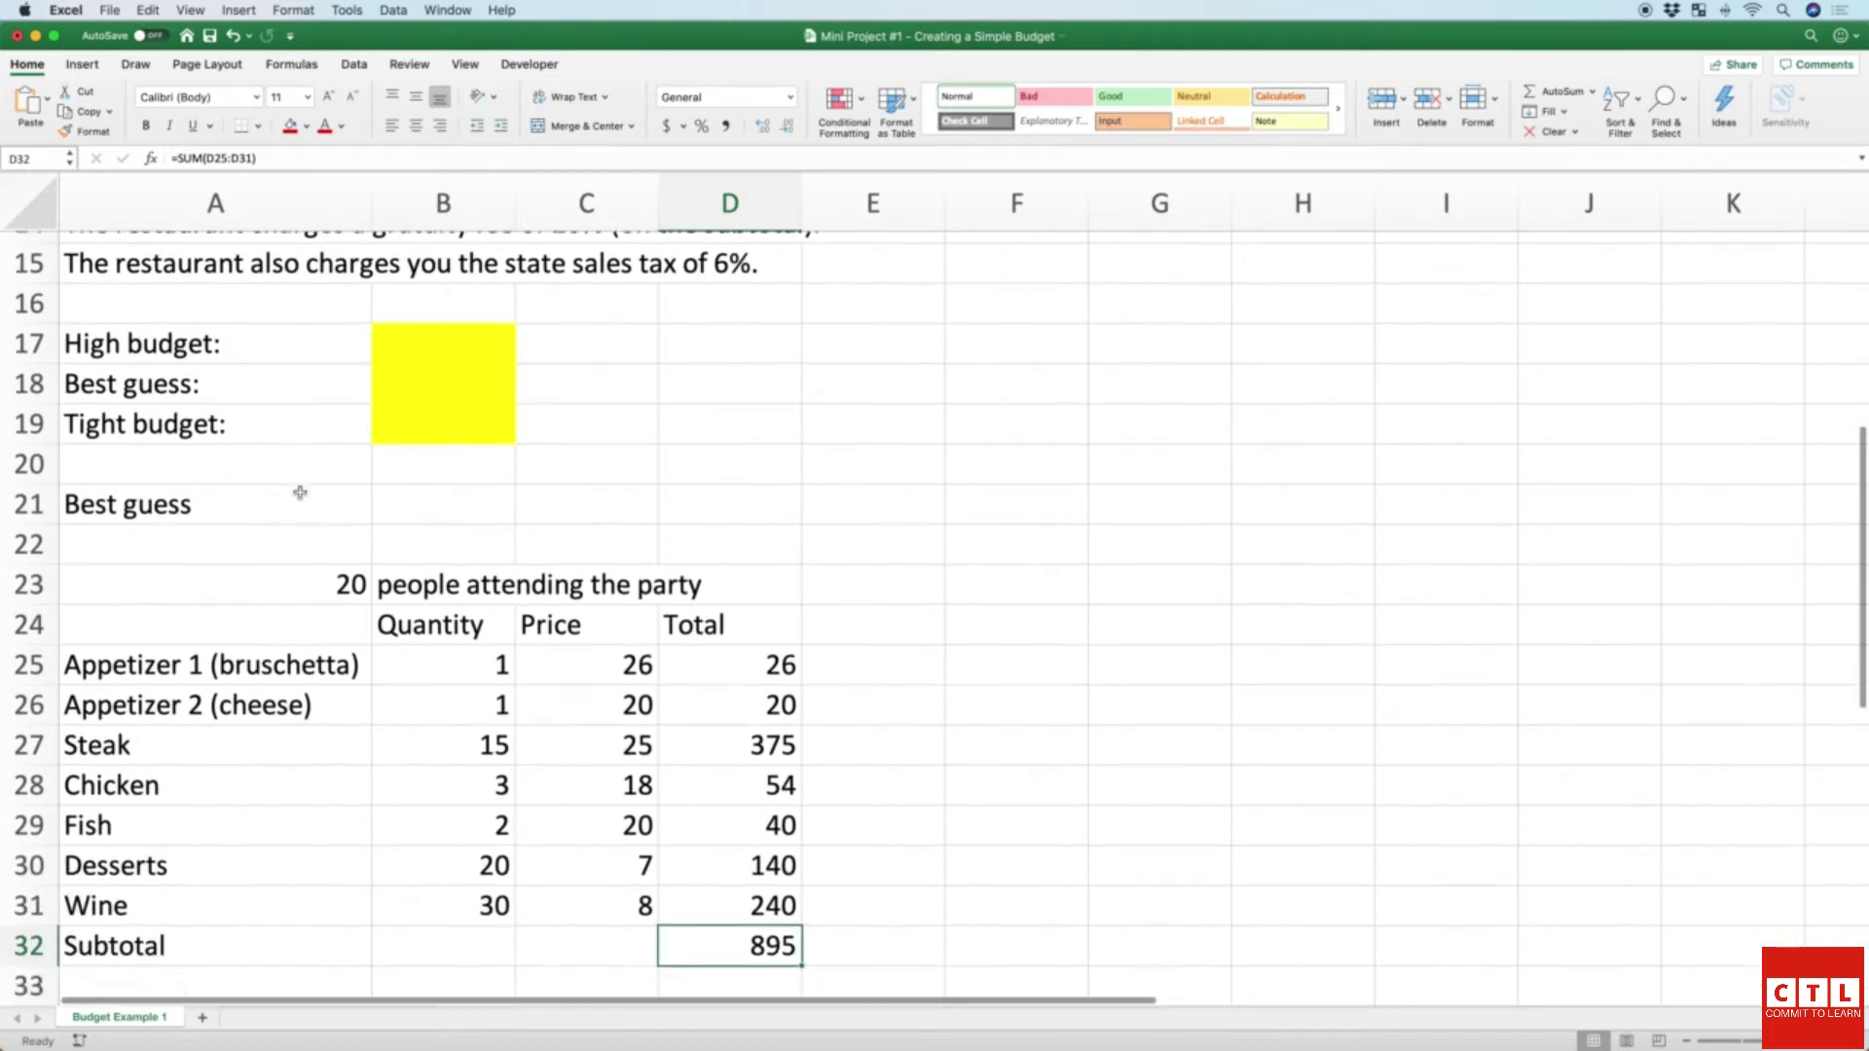
click(216, 944)
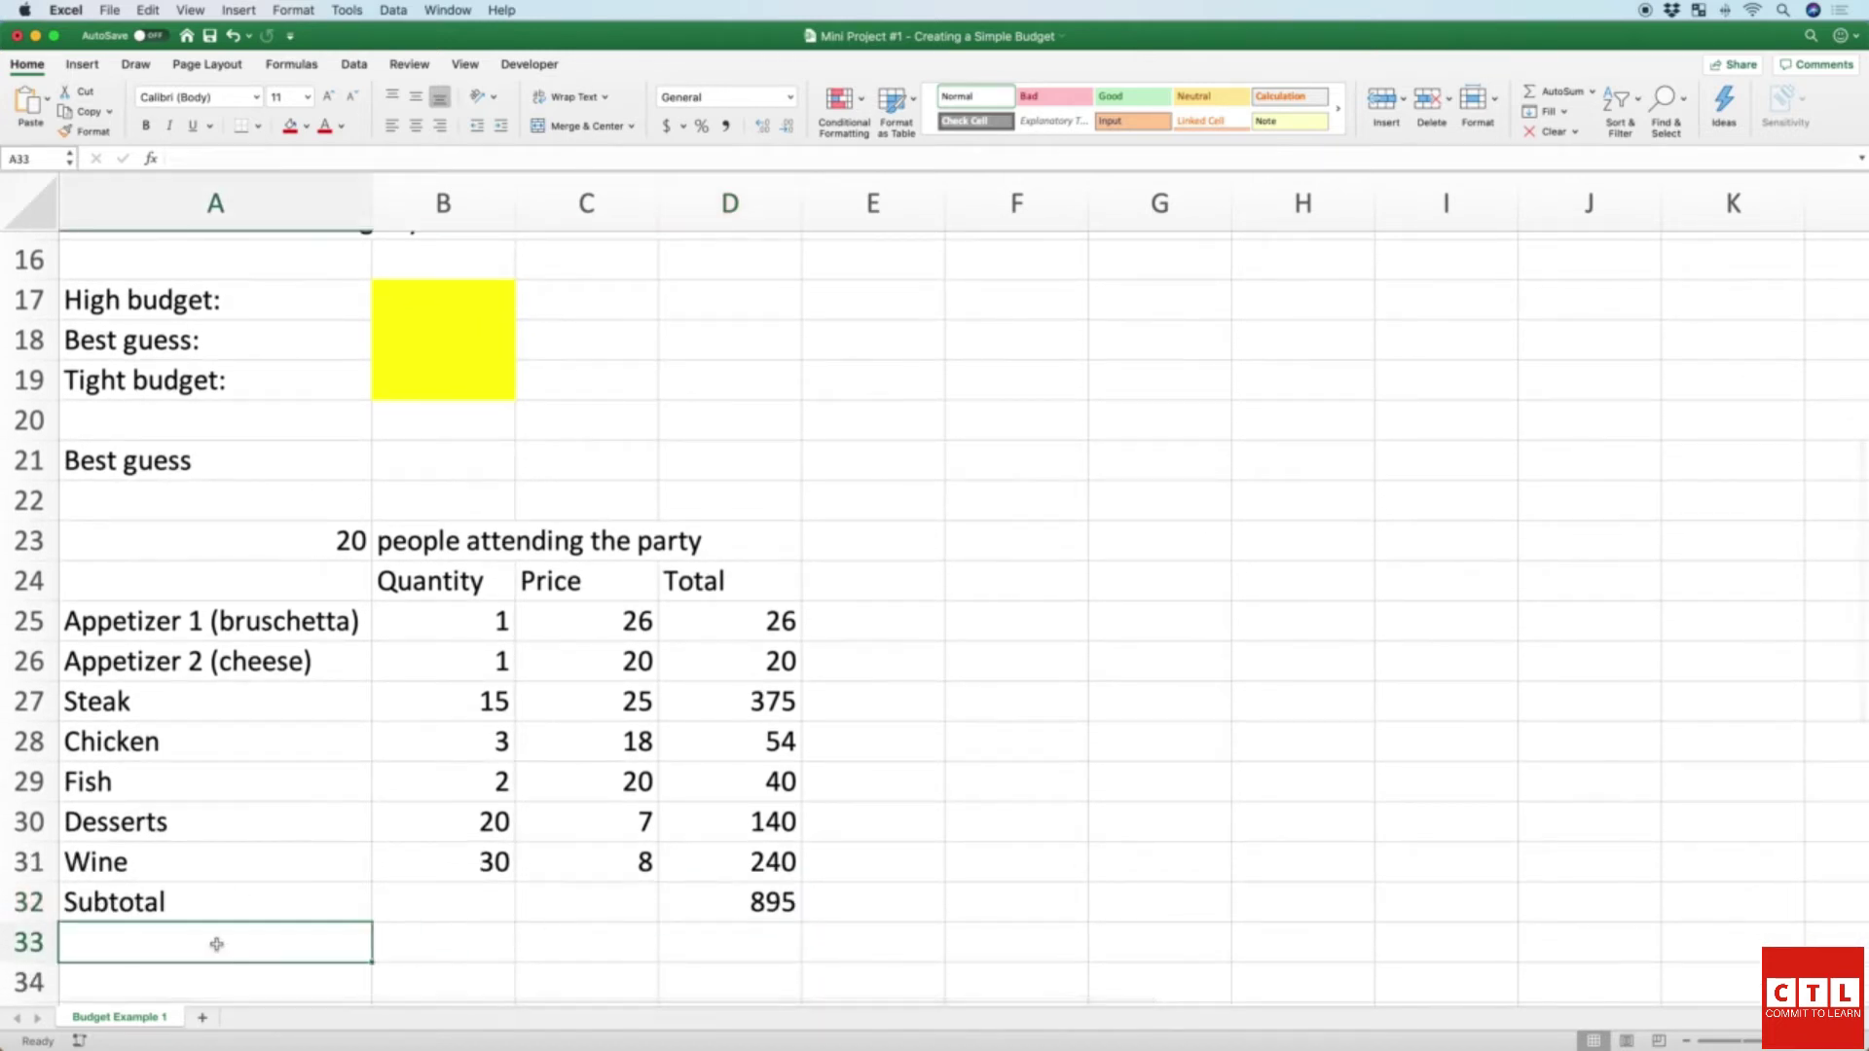
text(Sales tax)
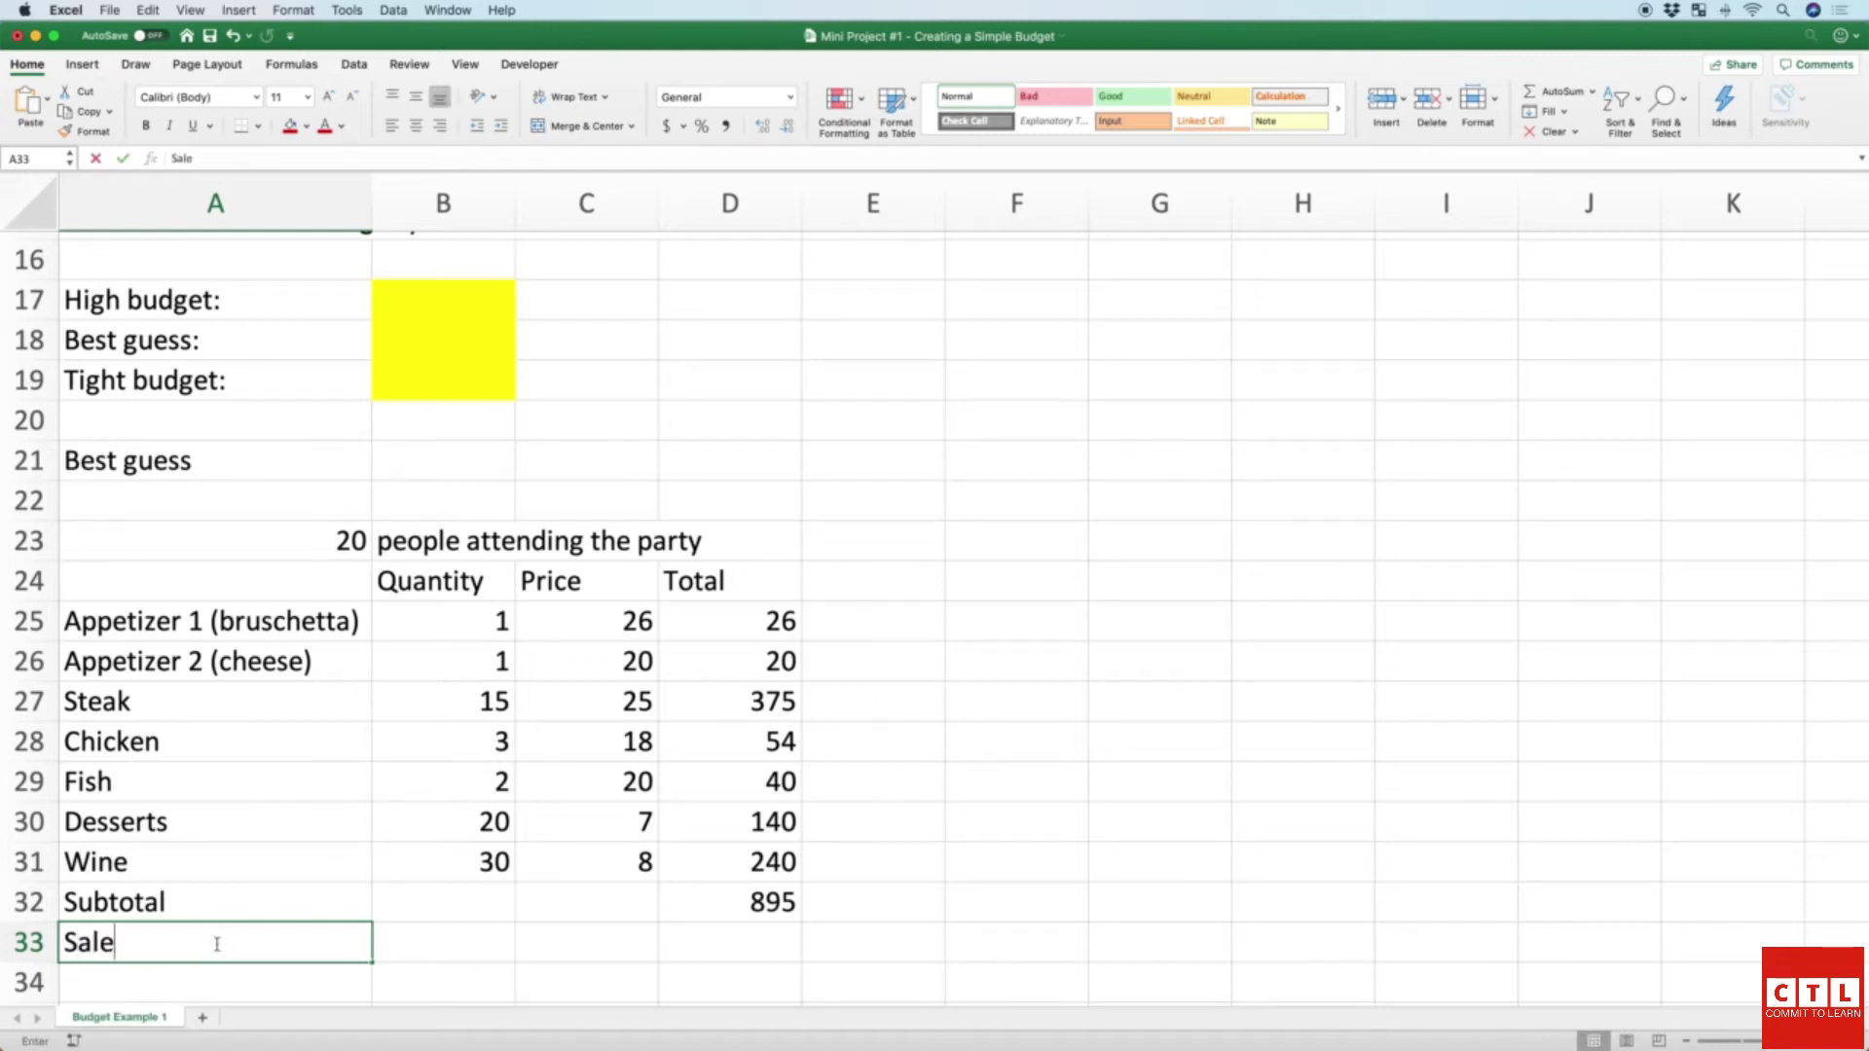
Step: Calculate the 6% sales tax on the subtotal in D33 with the formula =.06*D32
key(Tab)
key(Tab)
key(Tab)
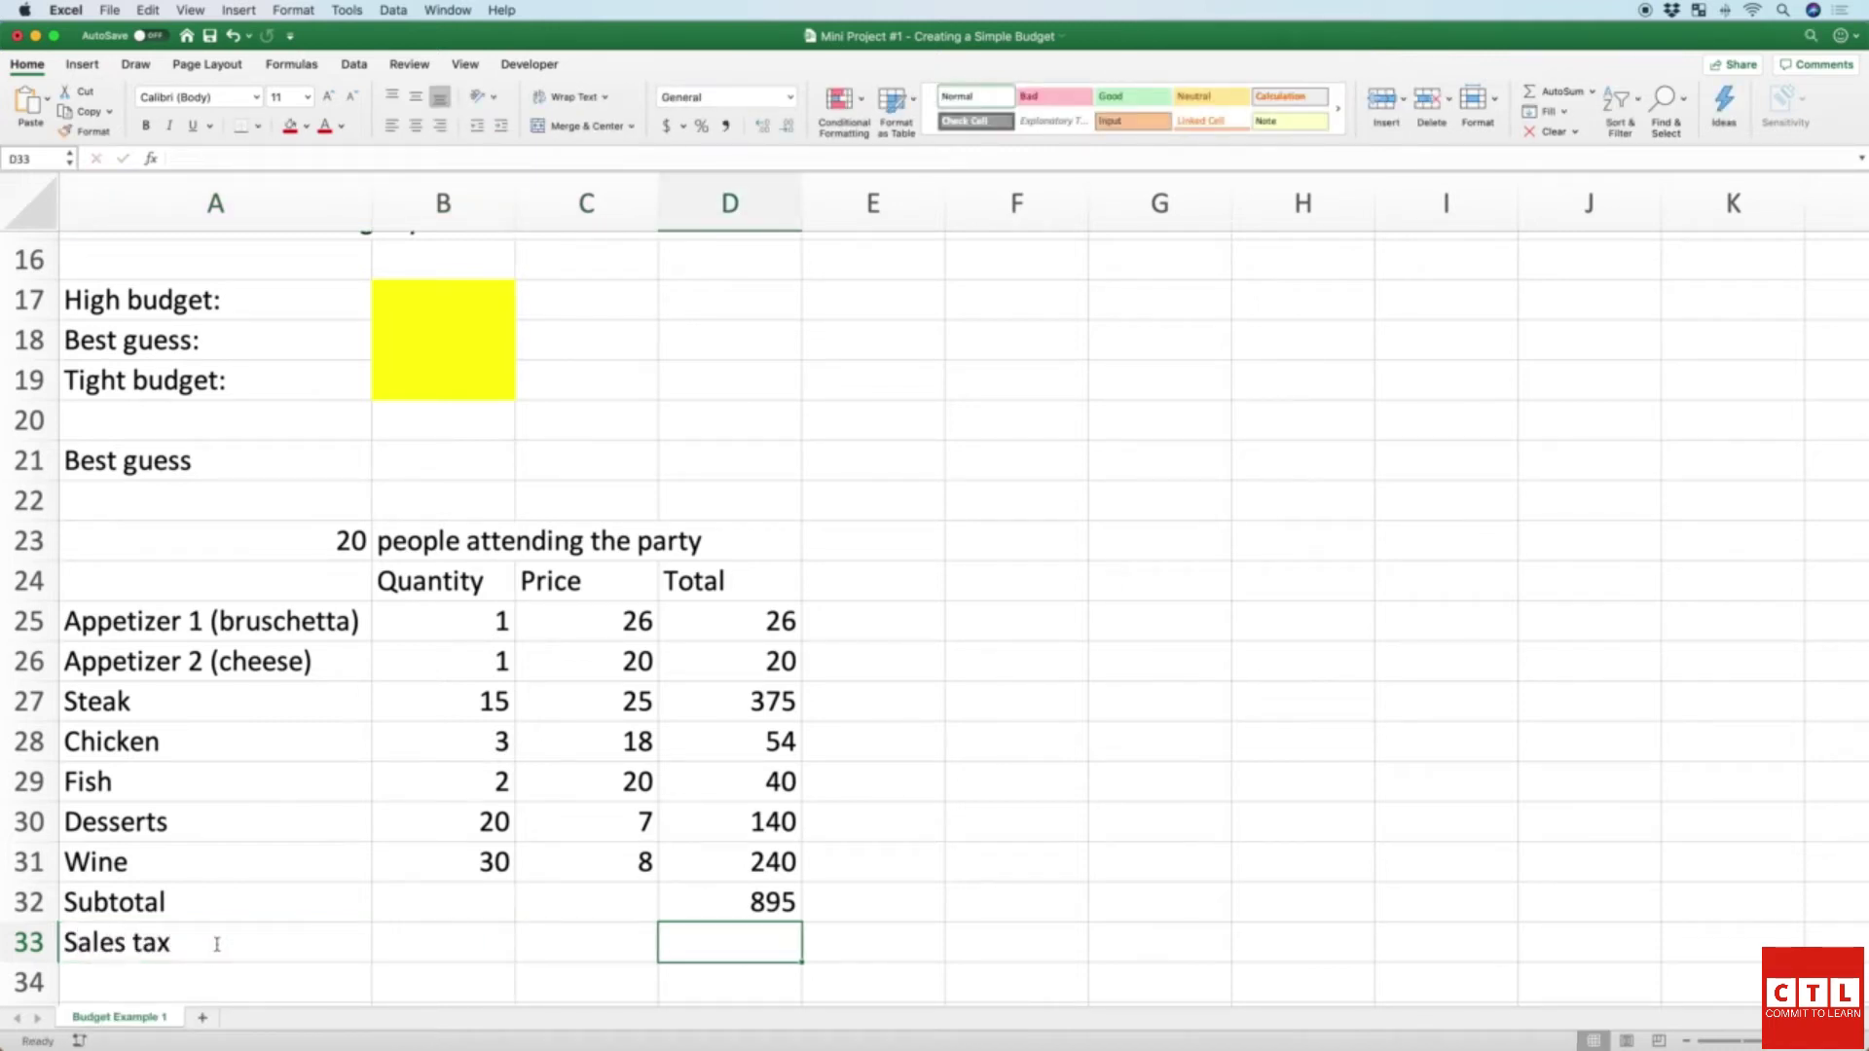
text(=)
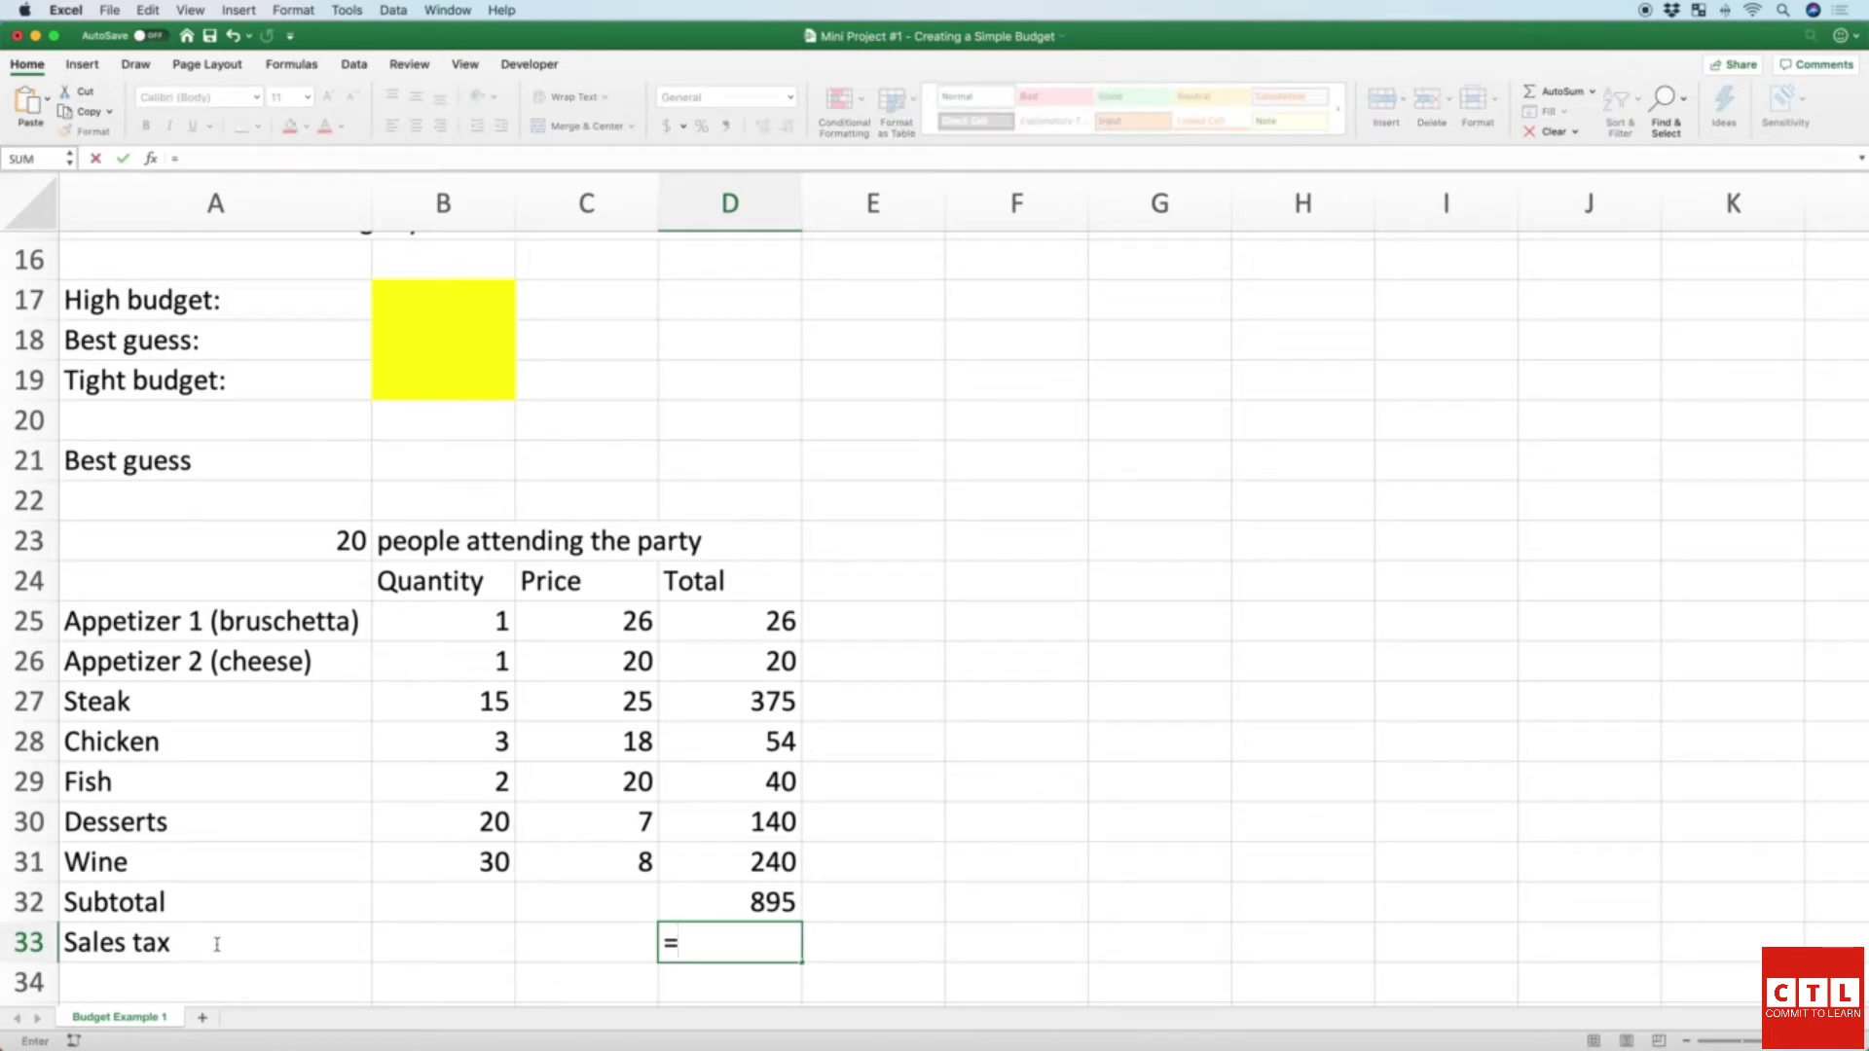
text(.06*)
key(Up)
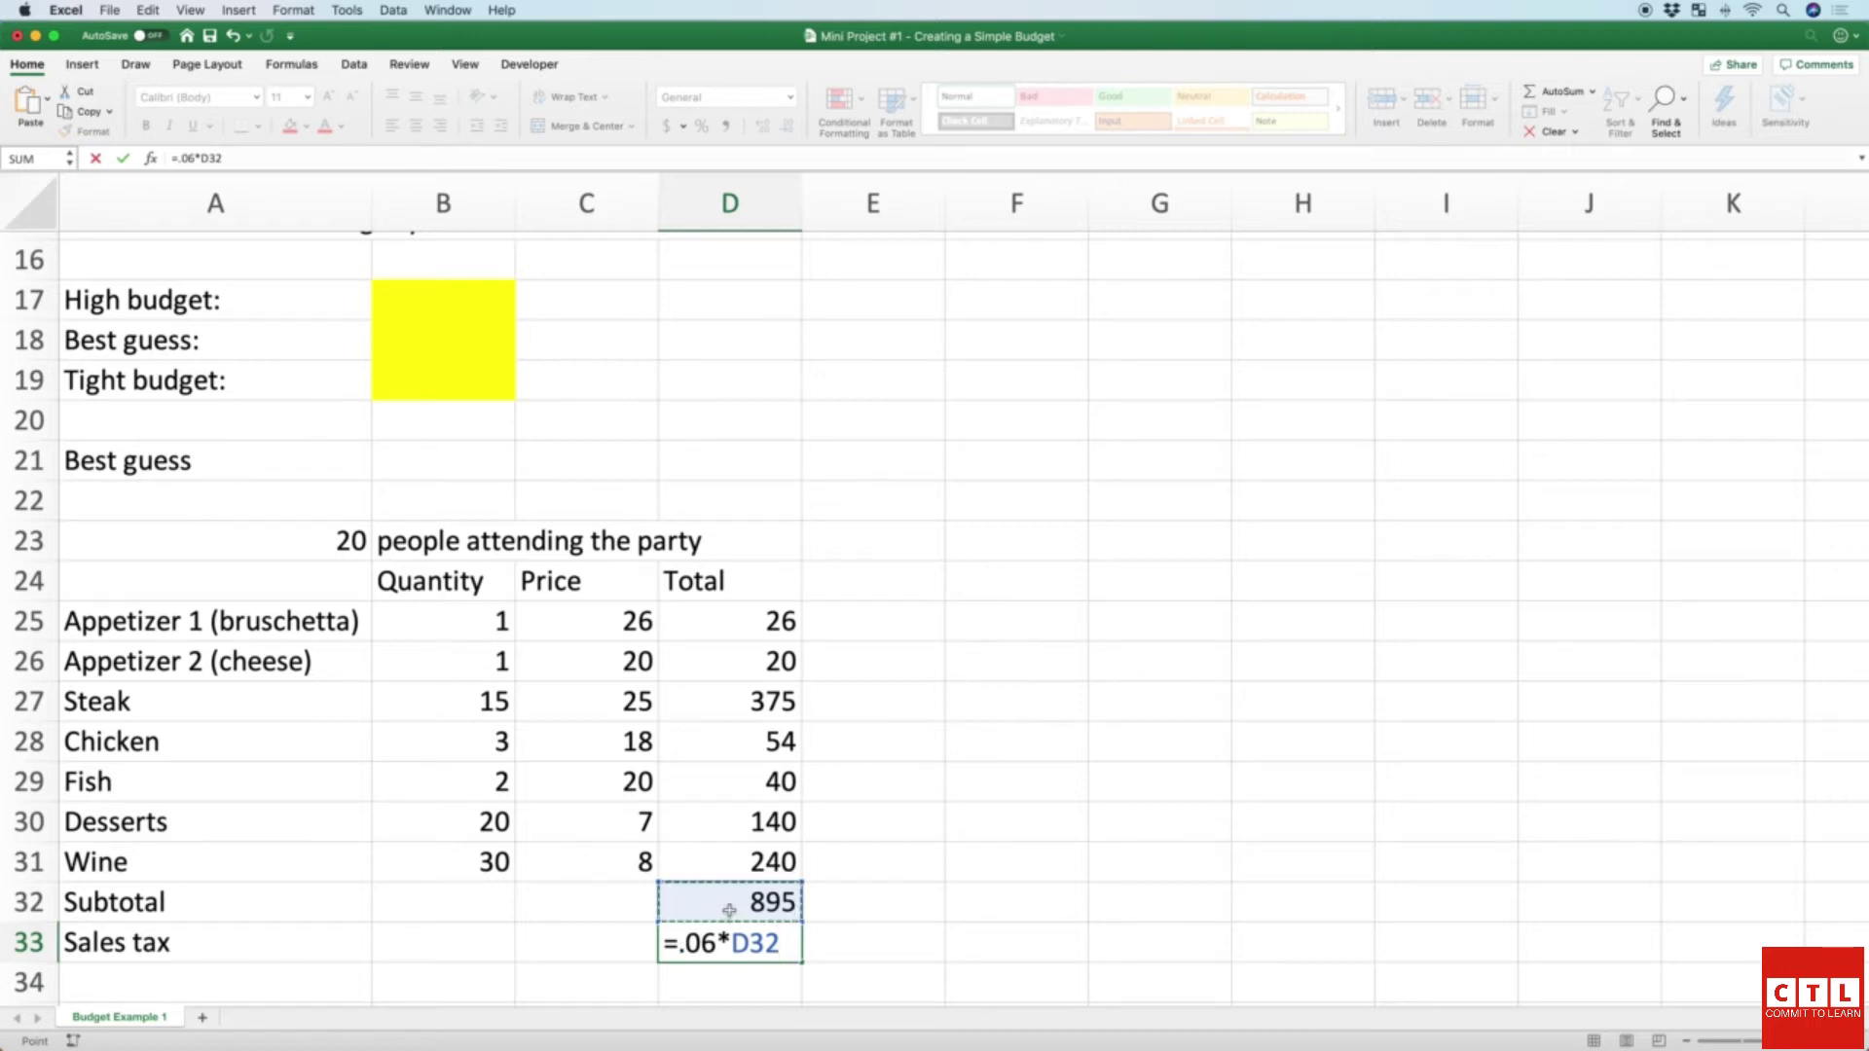
key(Return)
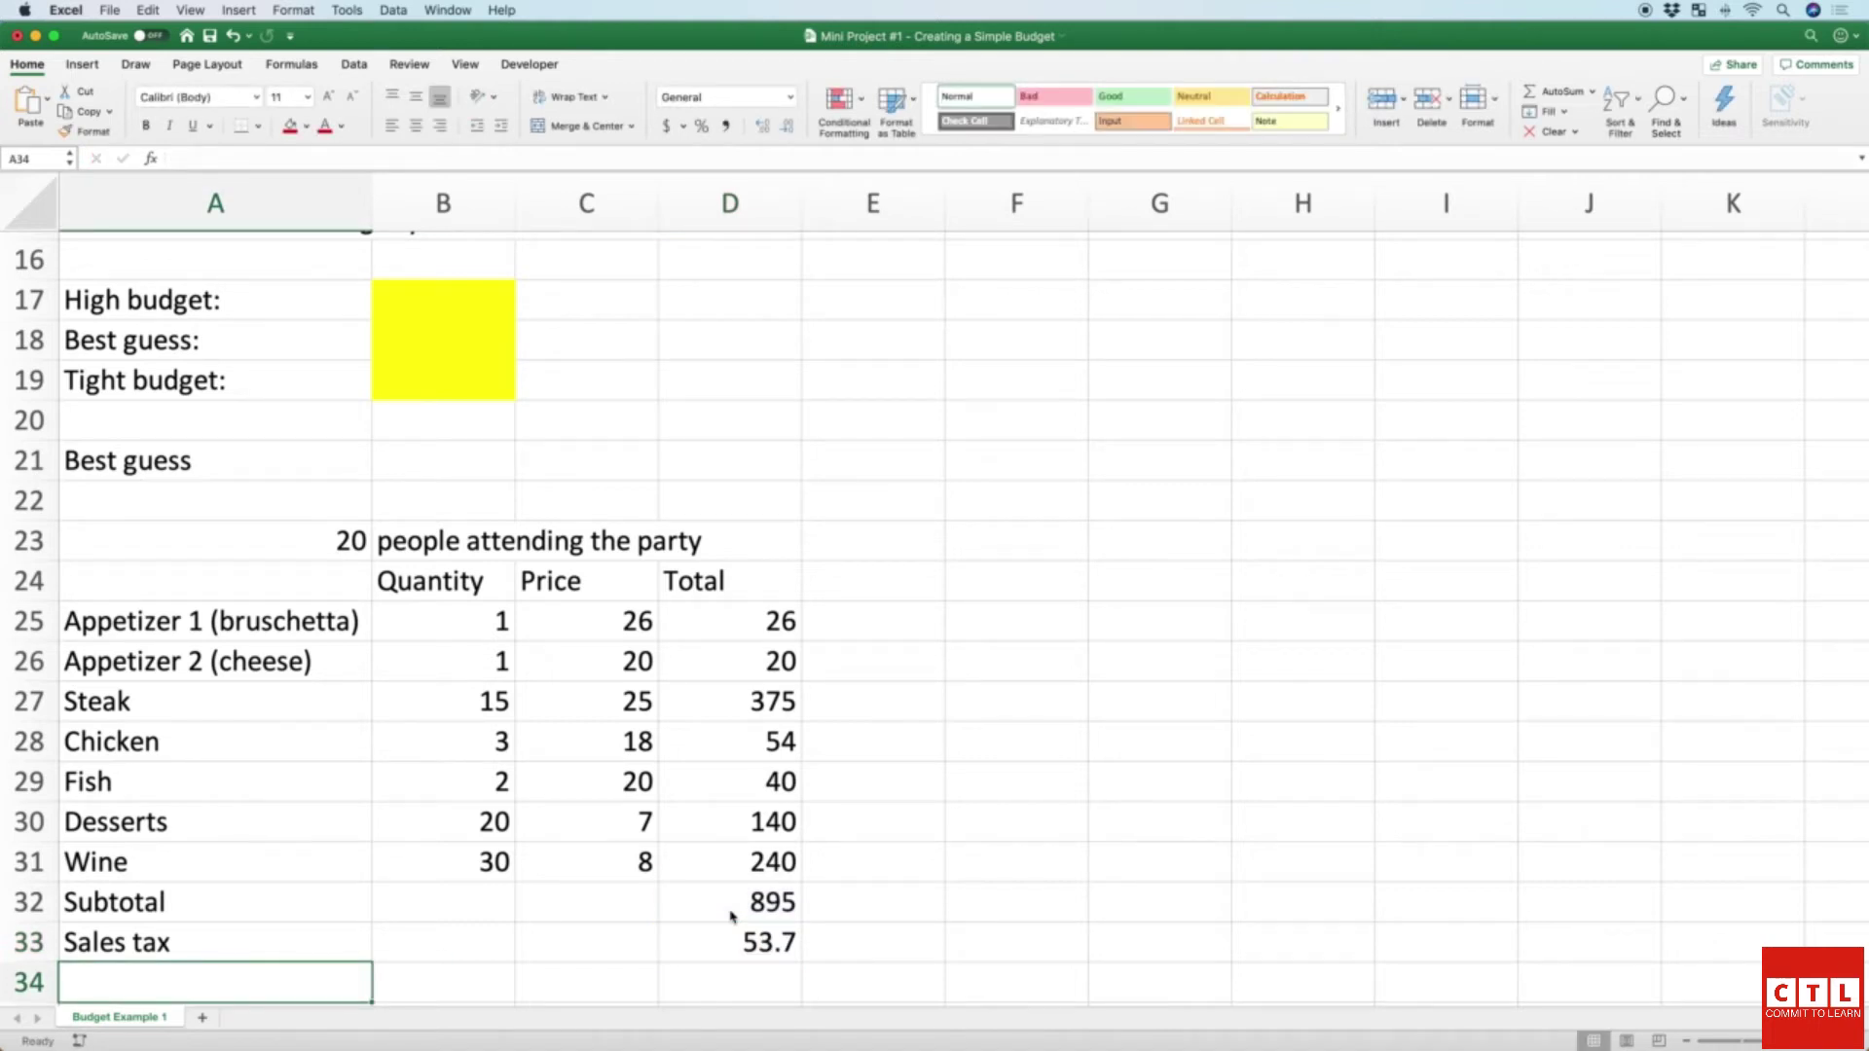
Step: Label cell A34, below the sales tax row, as "Adjusted Subtotal"
text(Adj)
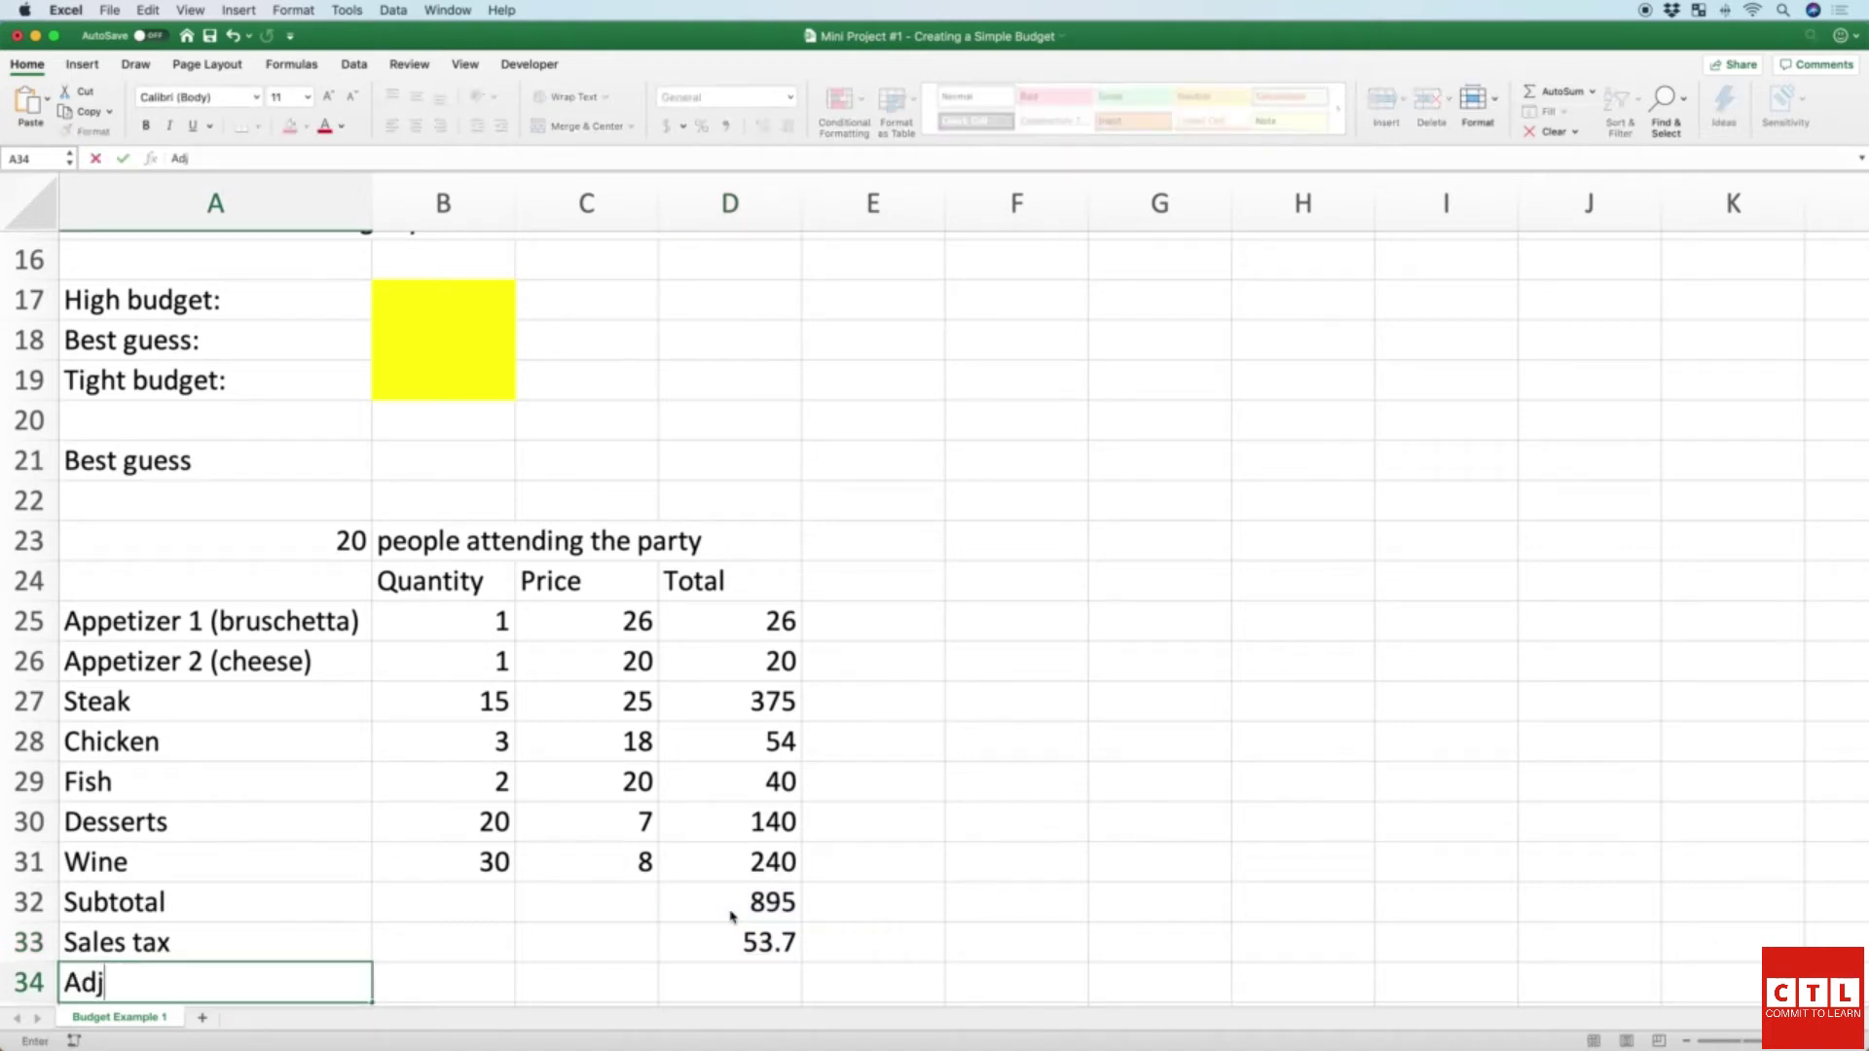
text(usted Subtotal)
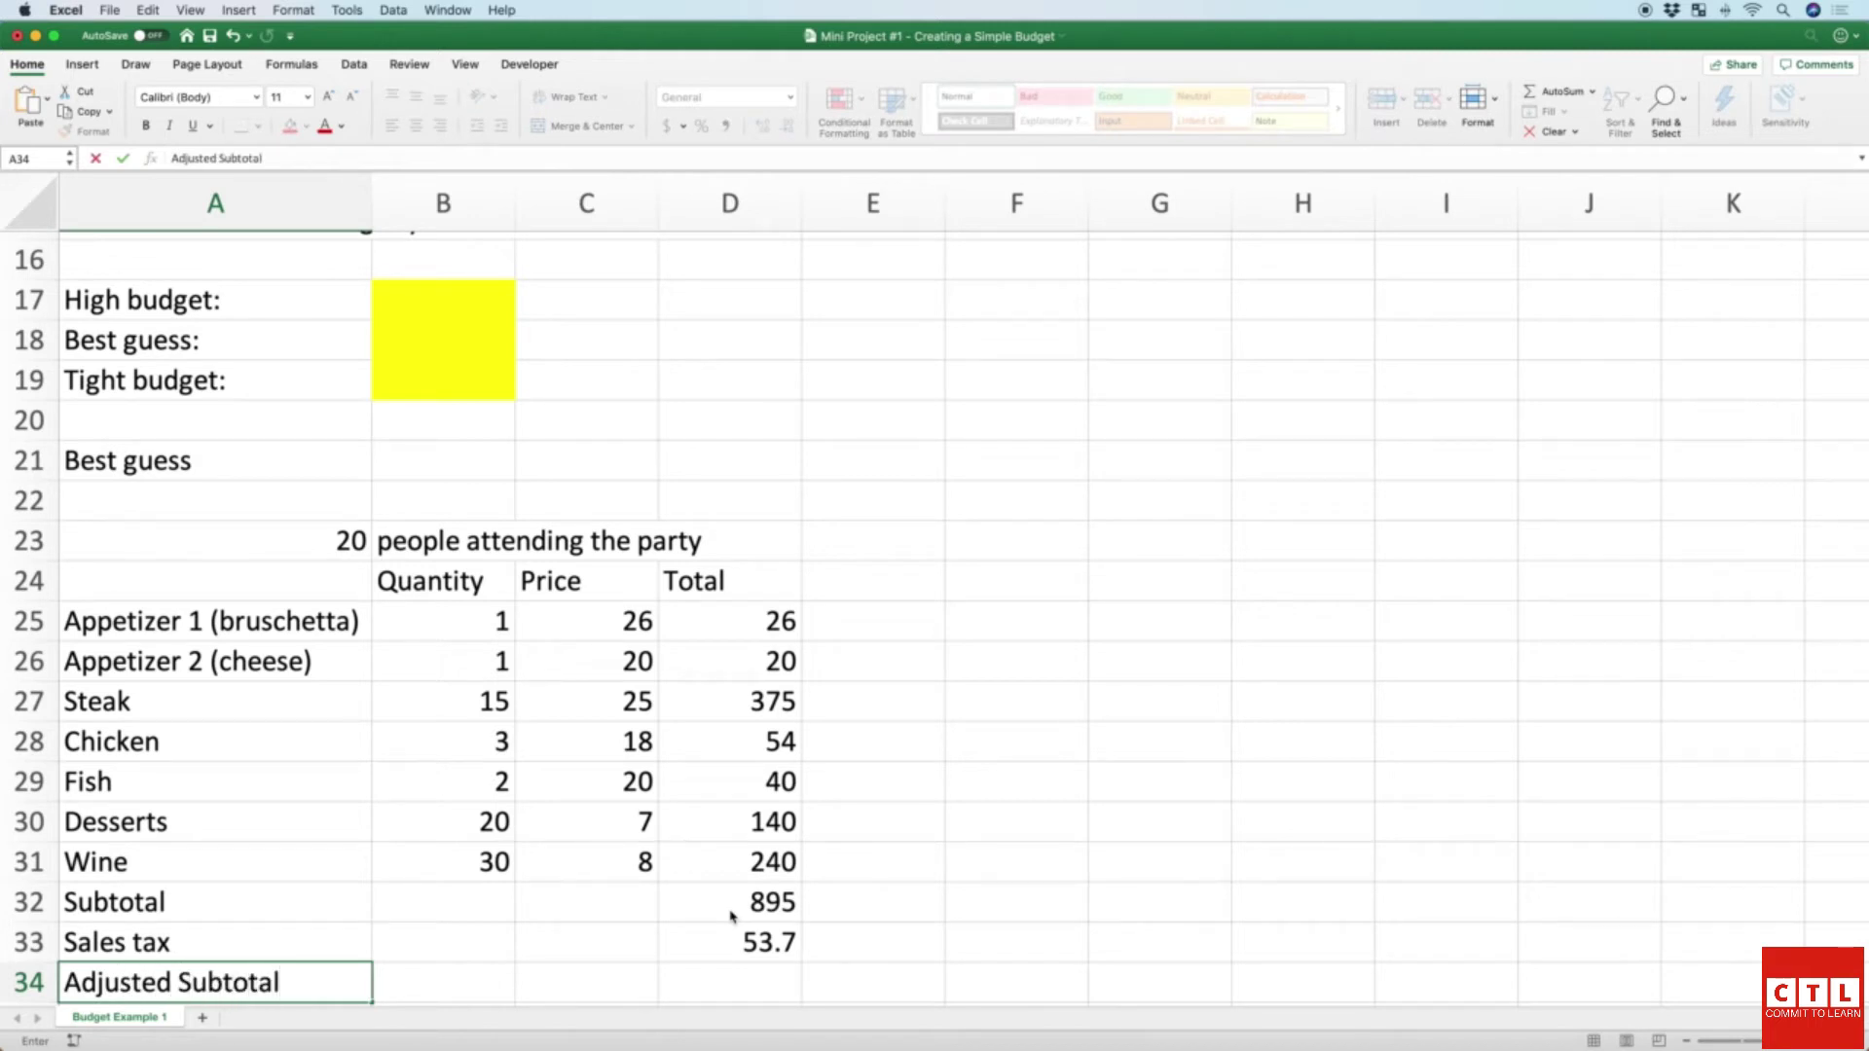
key(Tab)
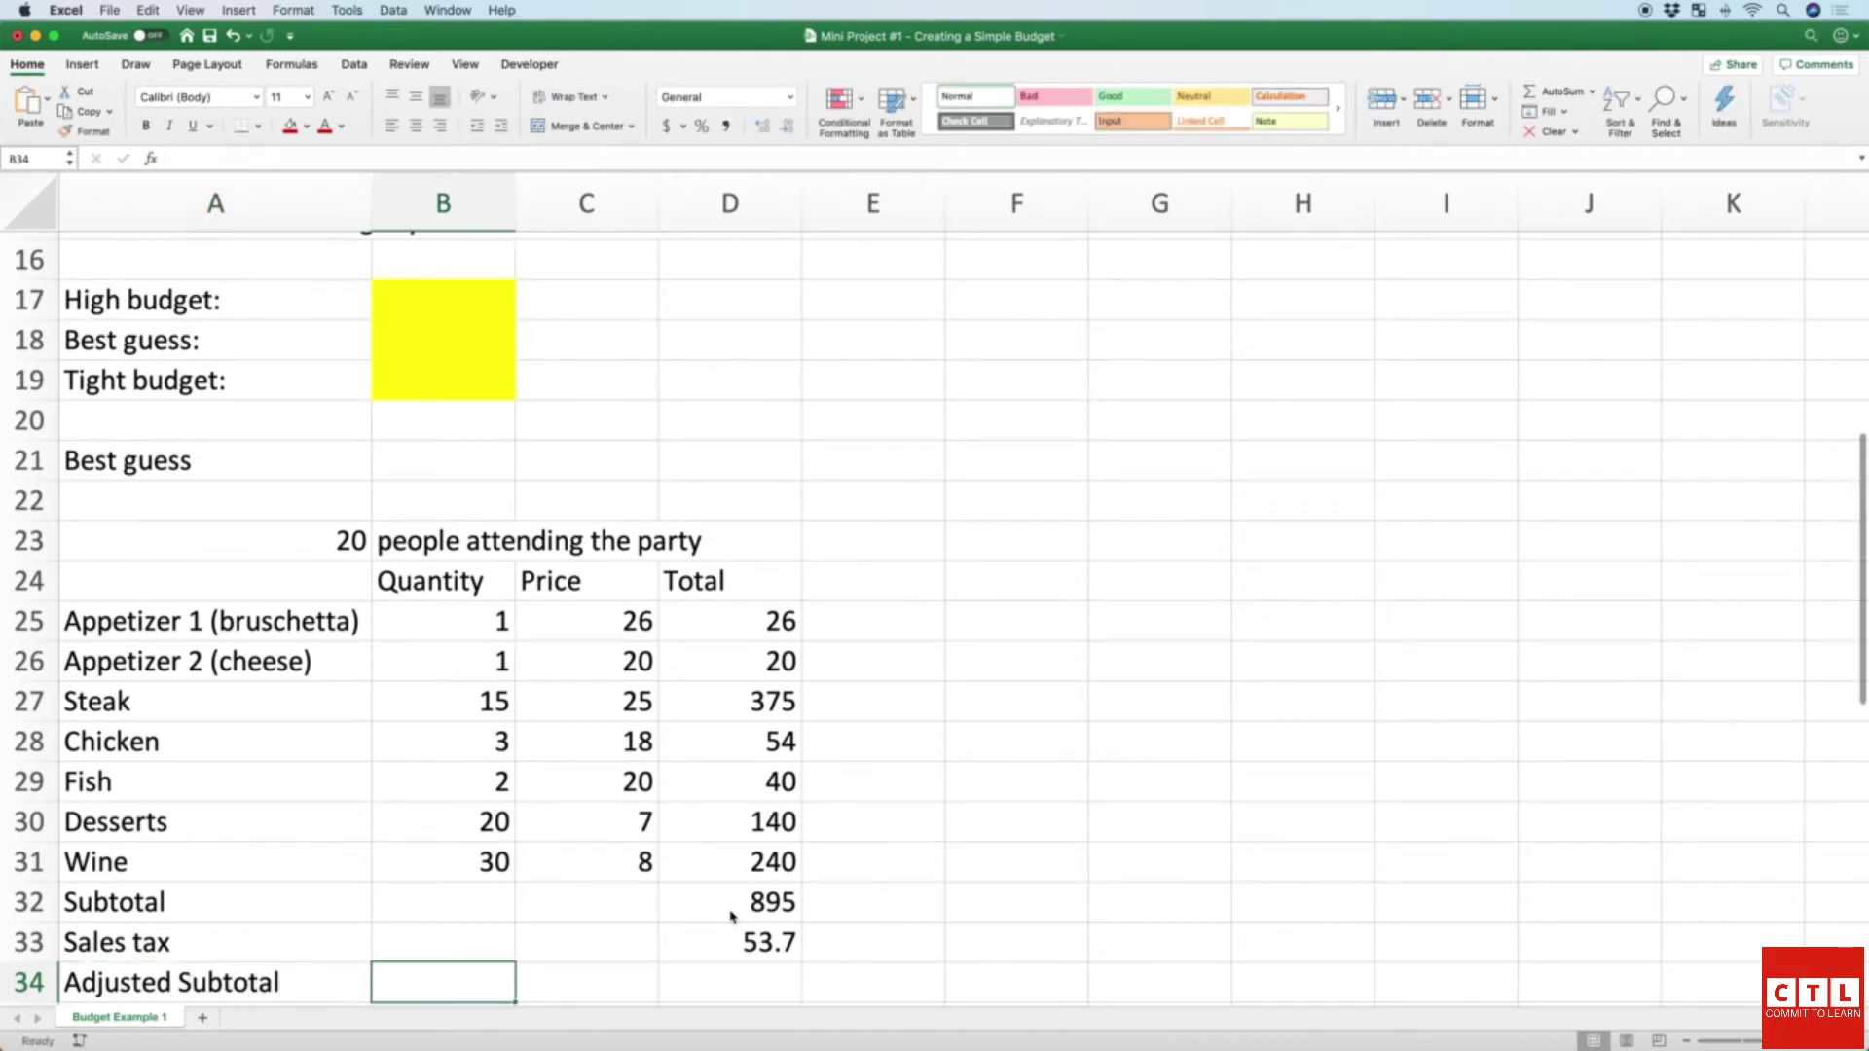
Step: Add the subtotal and sales tax in D34 with the formula =SUM(D32:D33)
key(Tab)
key(Tab)
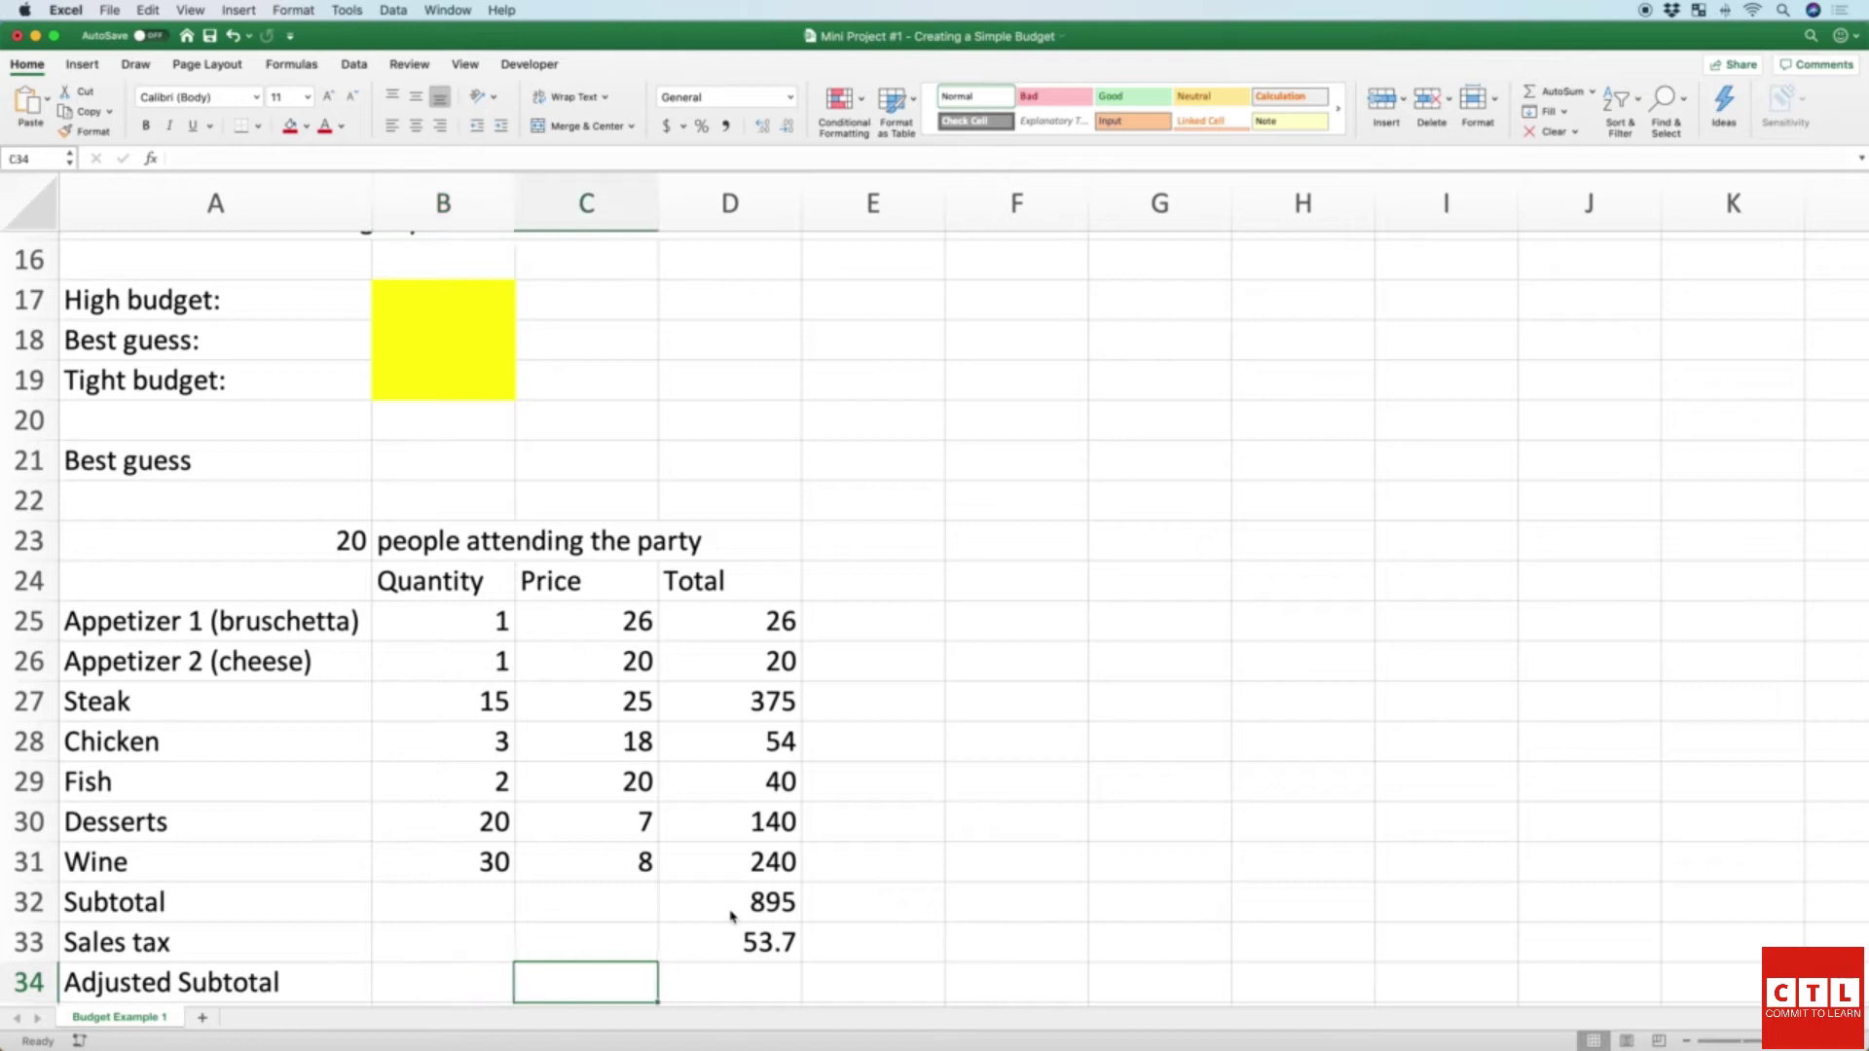
text(=)
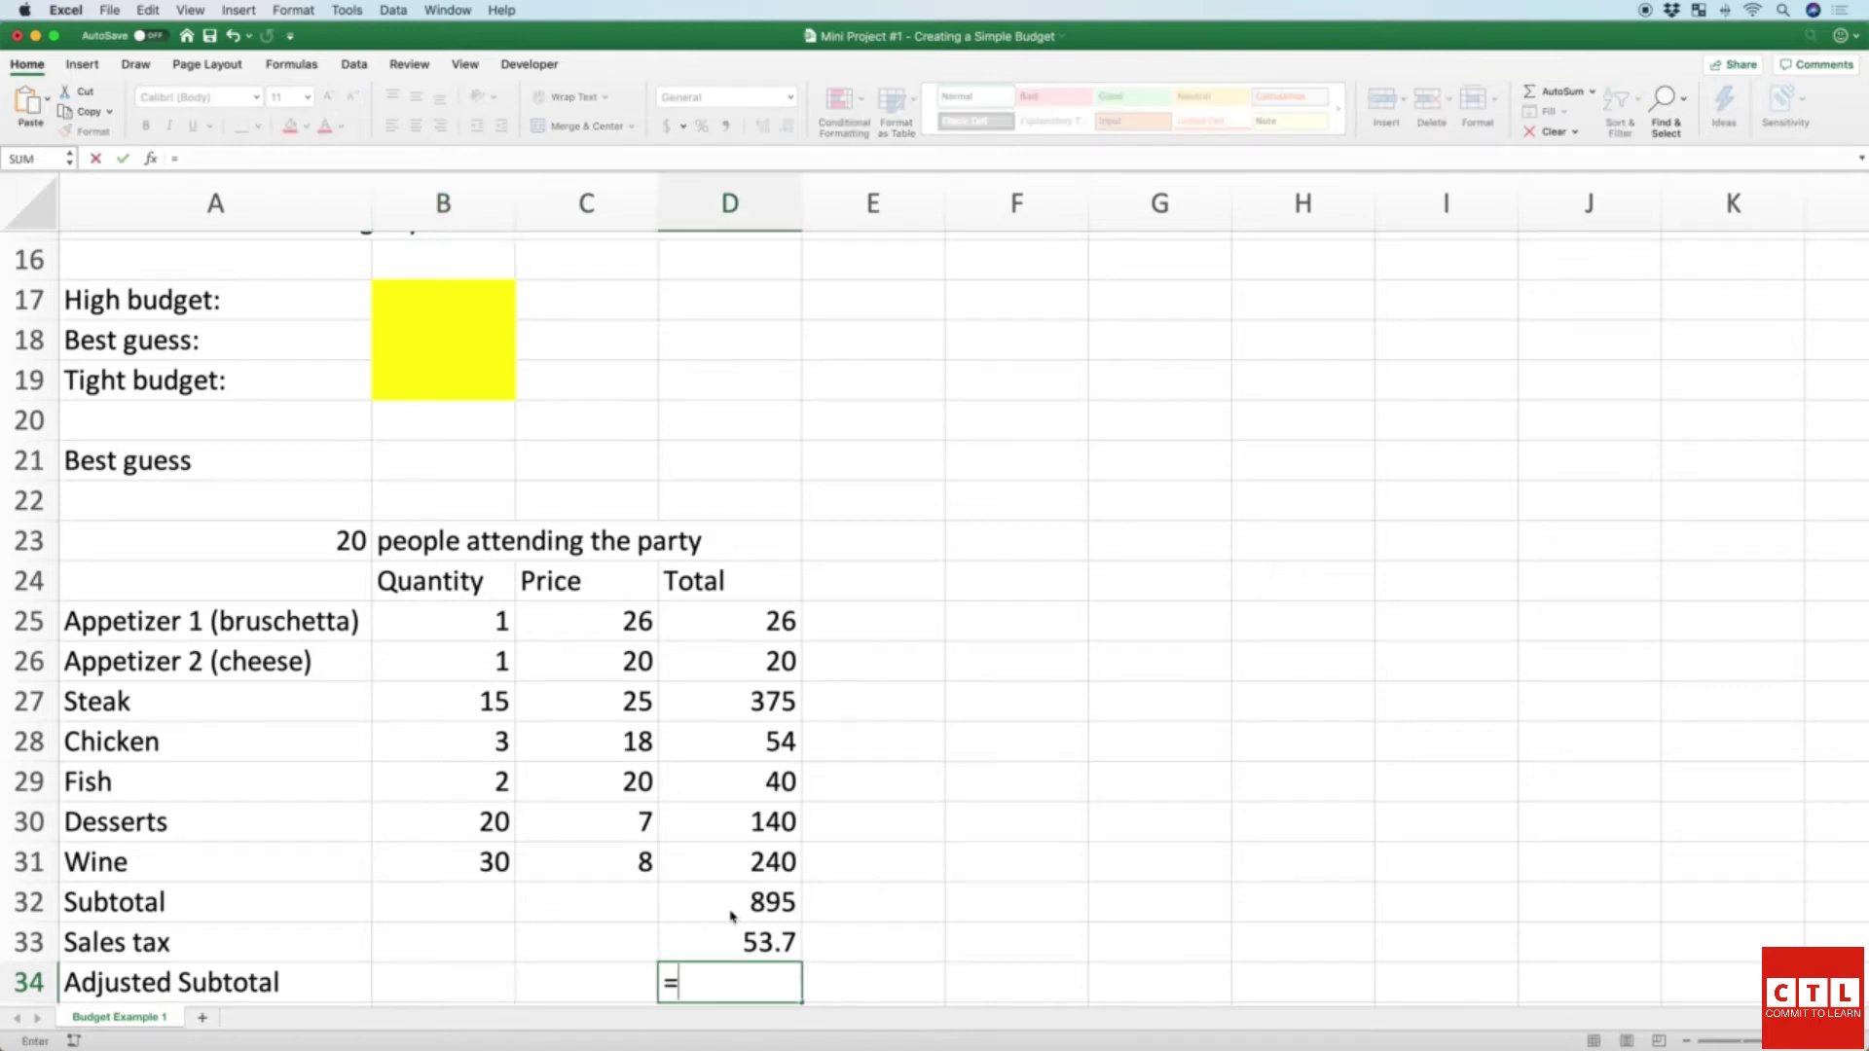
text(sum)
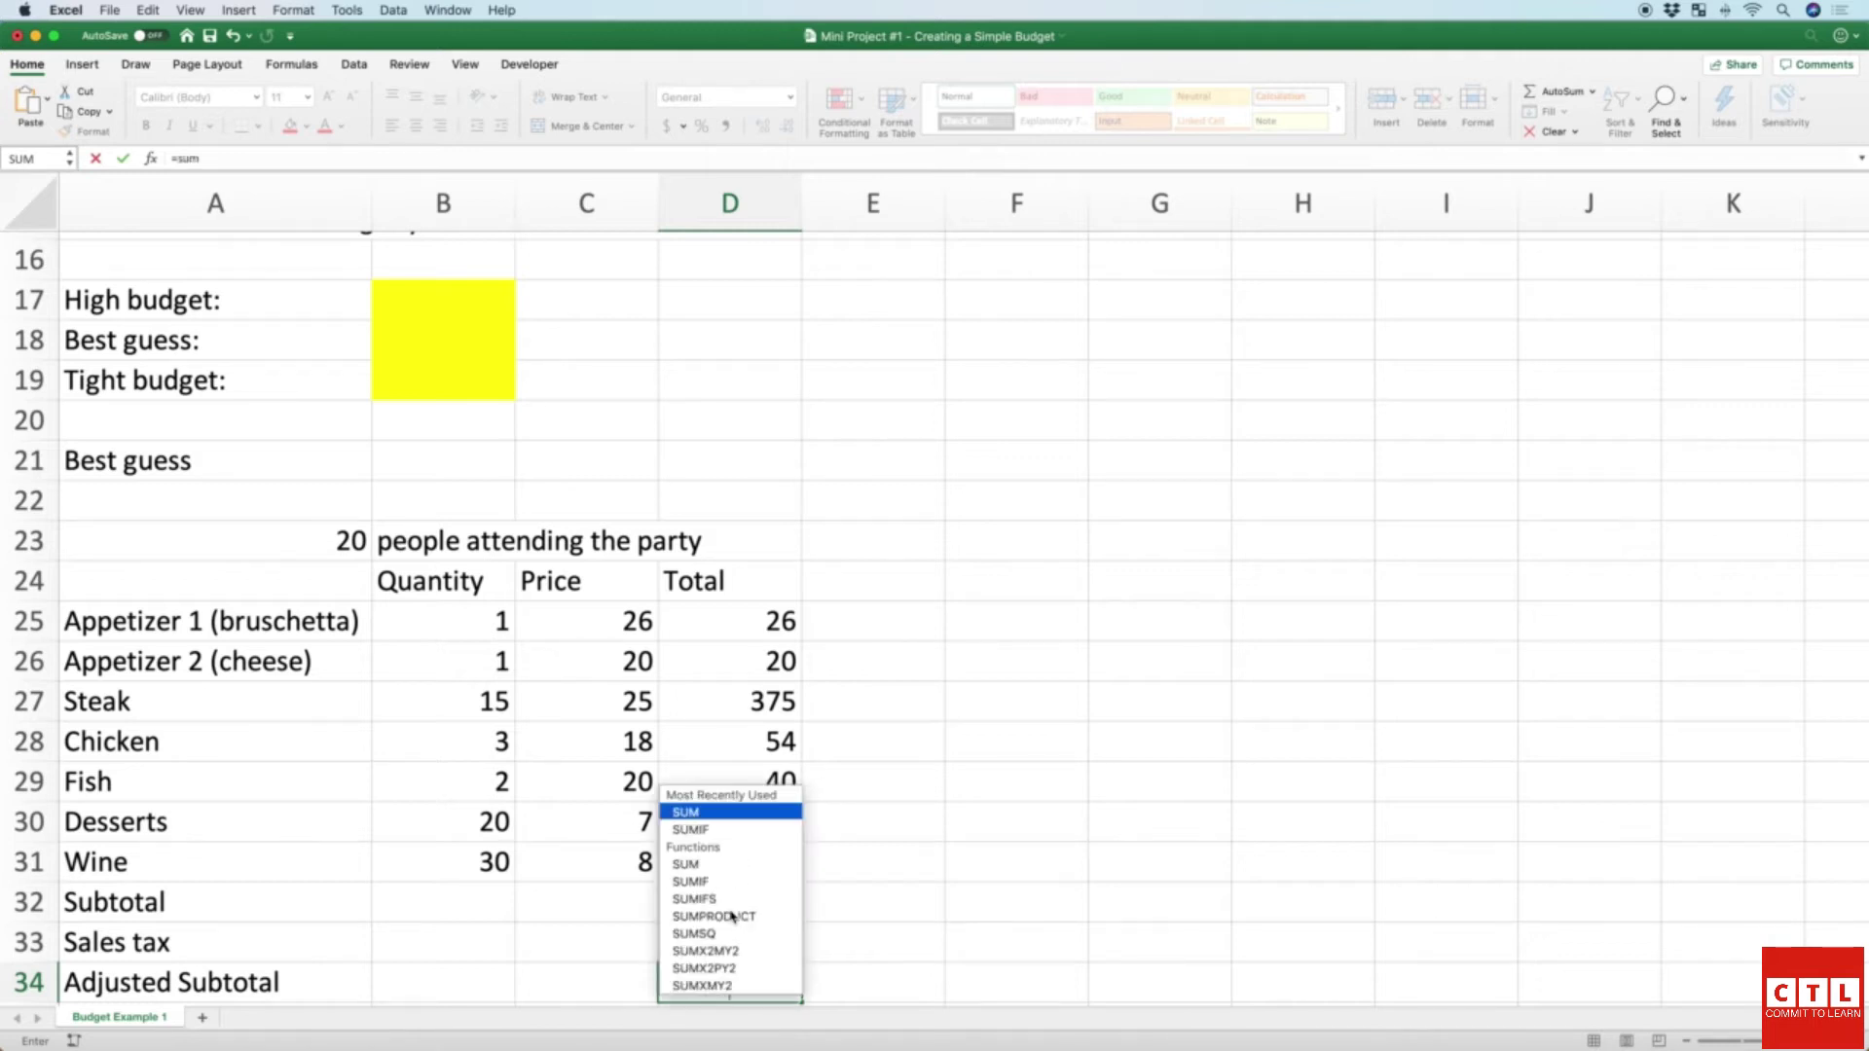
text(()
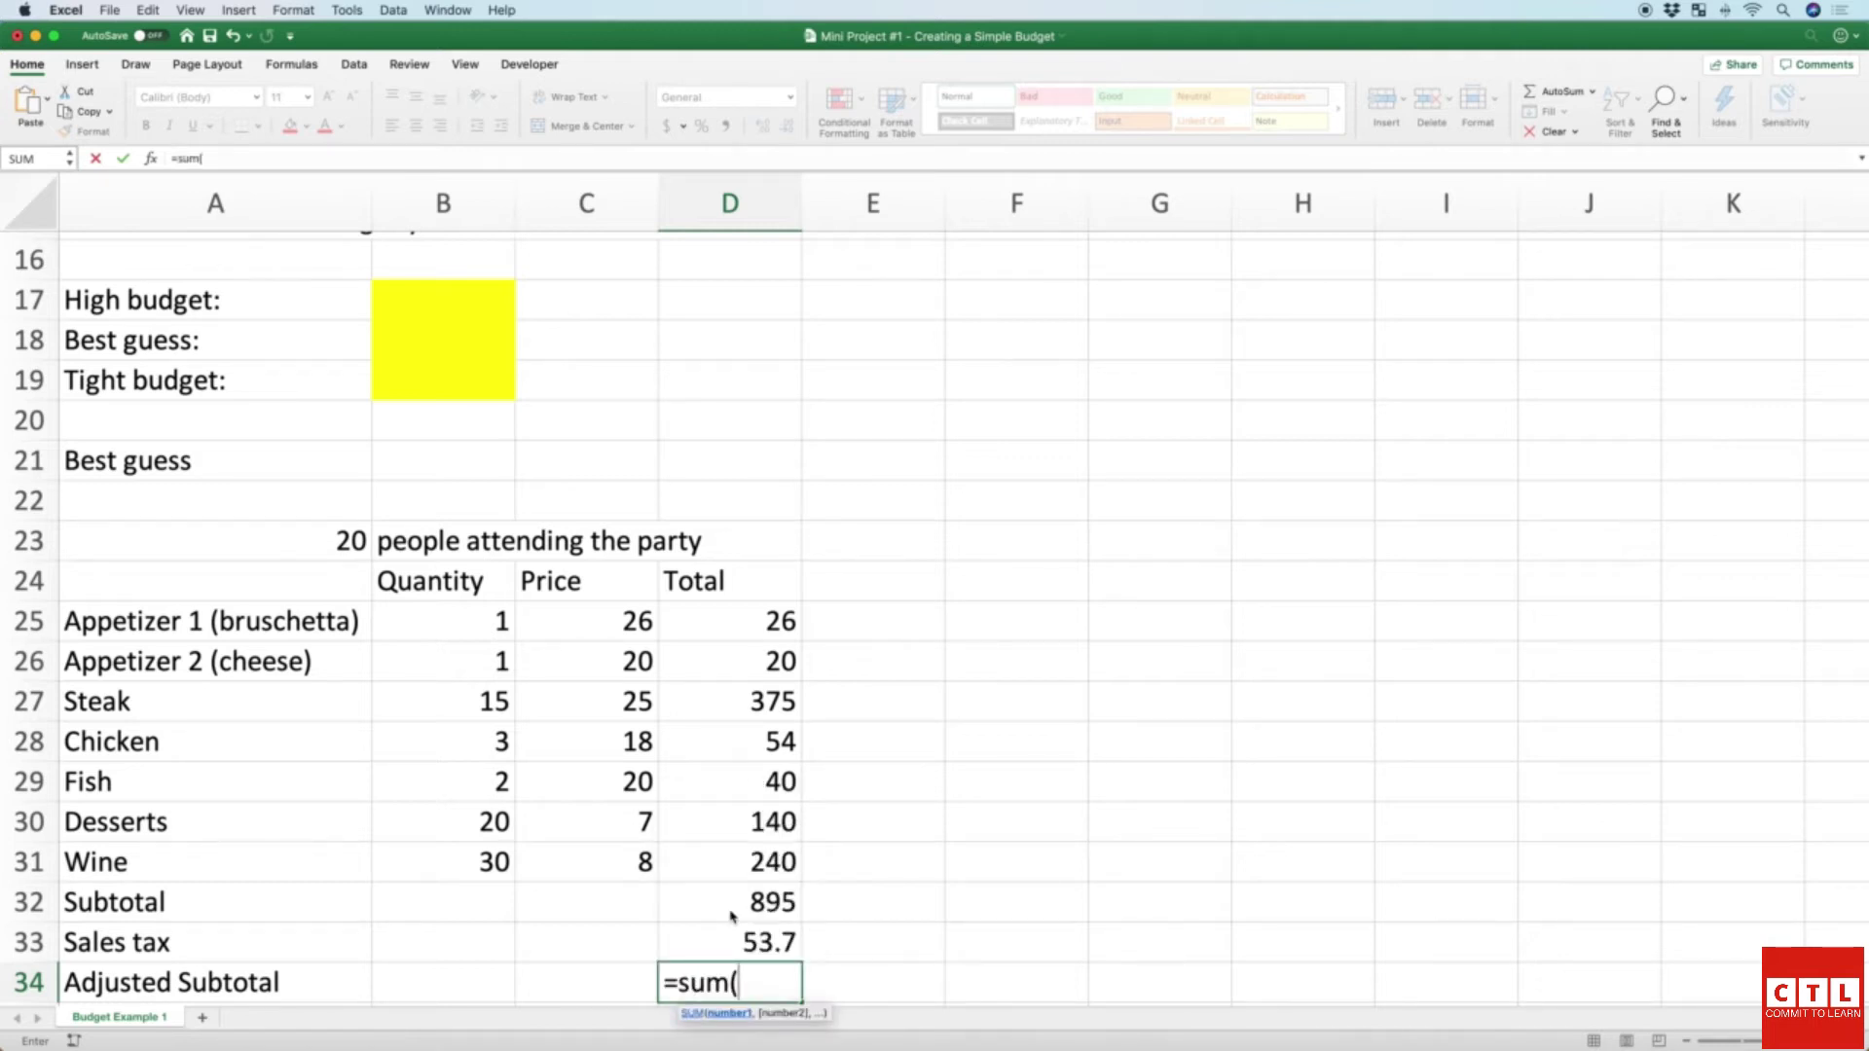
key(Up)
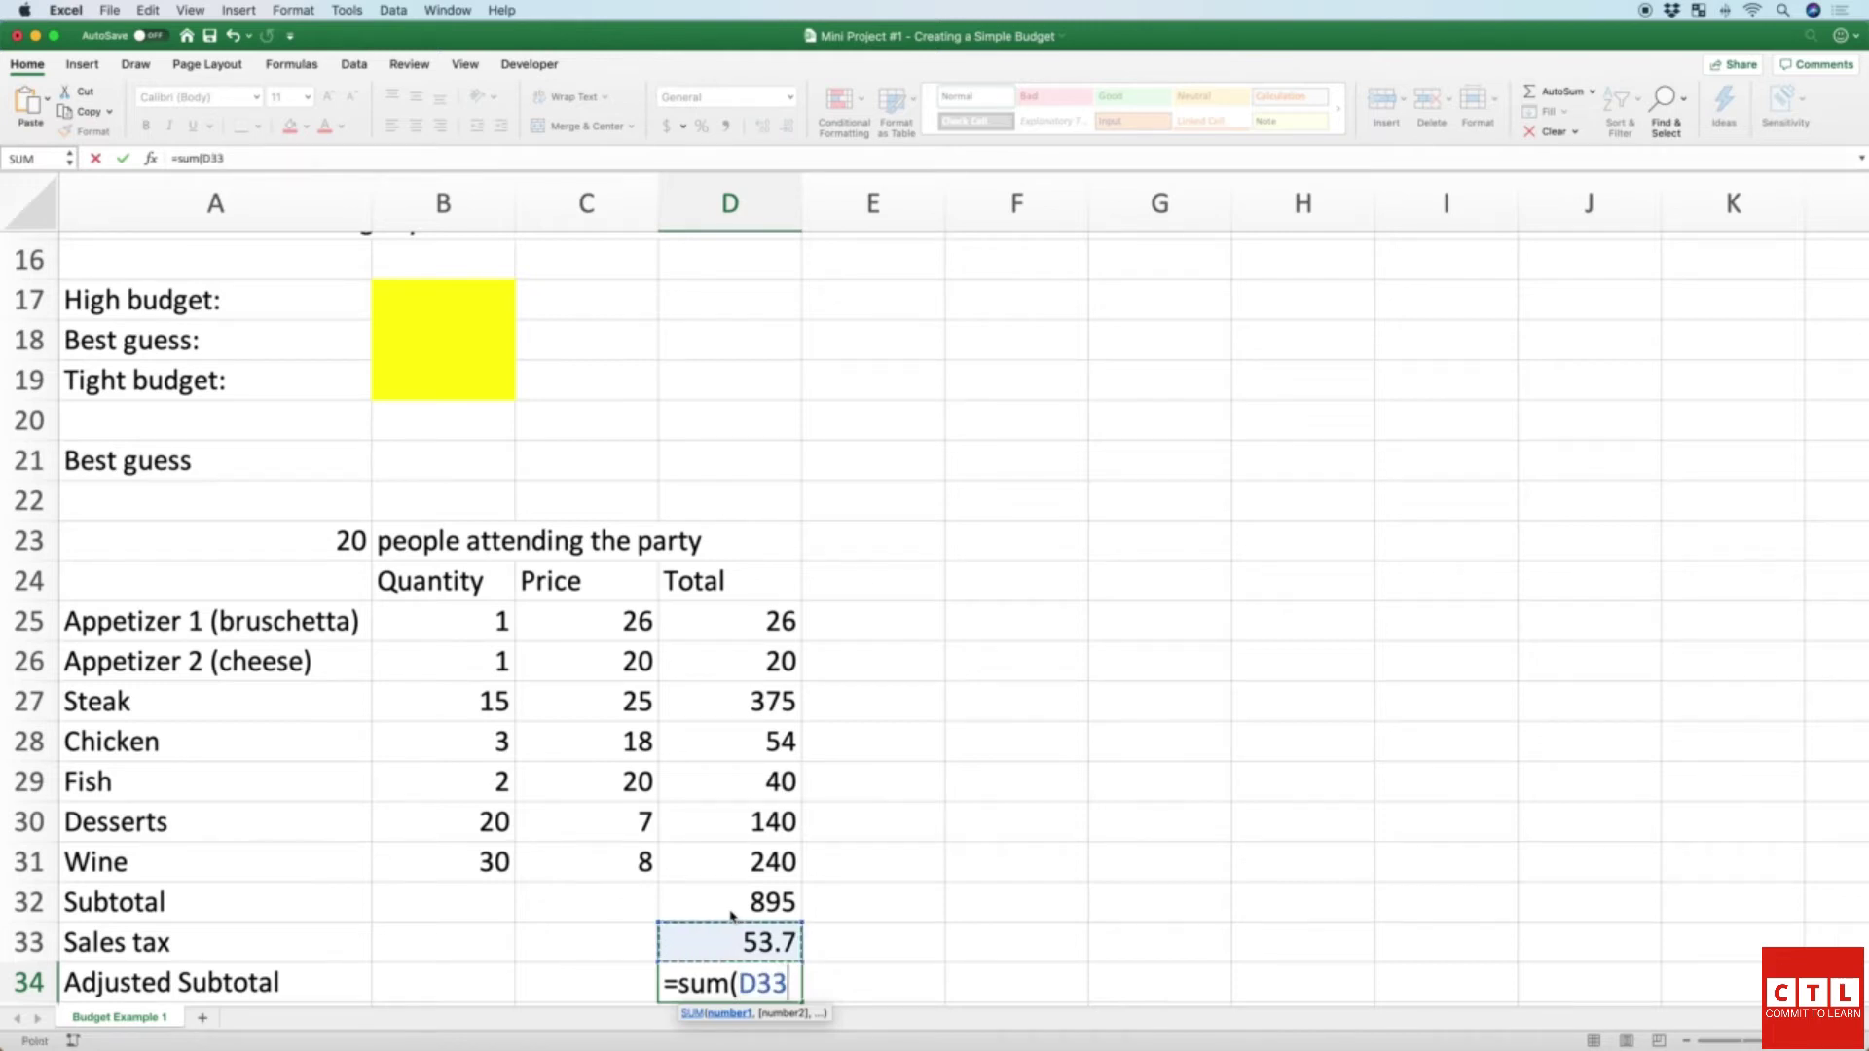
key(shift+Up)
text())
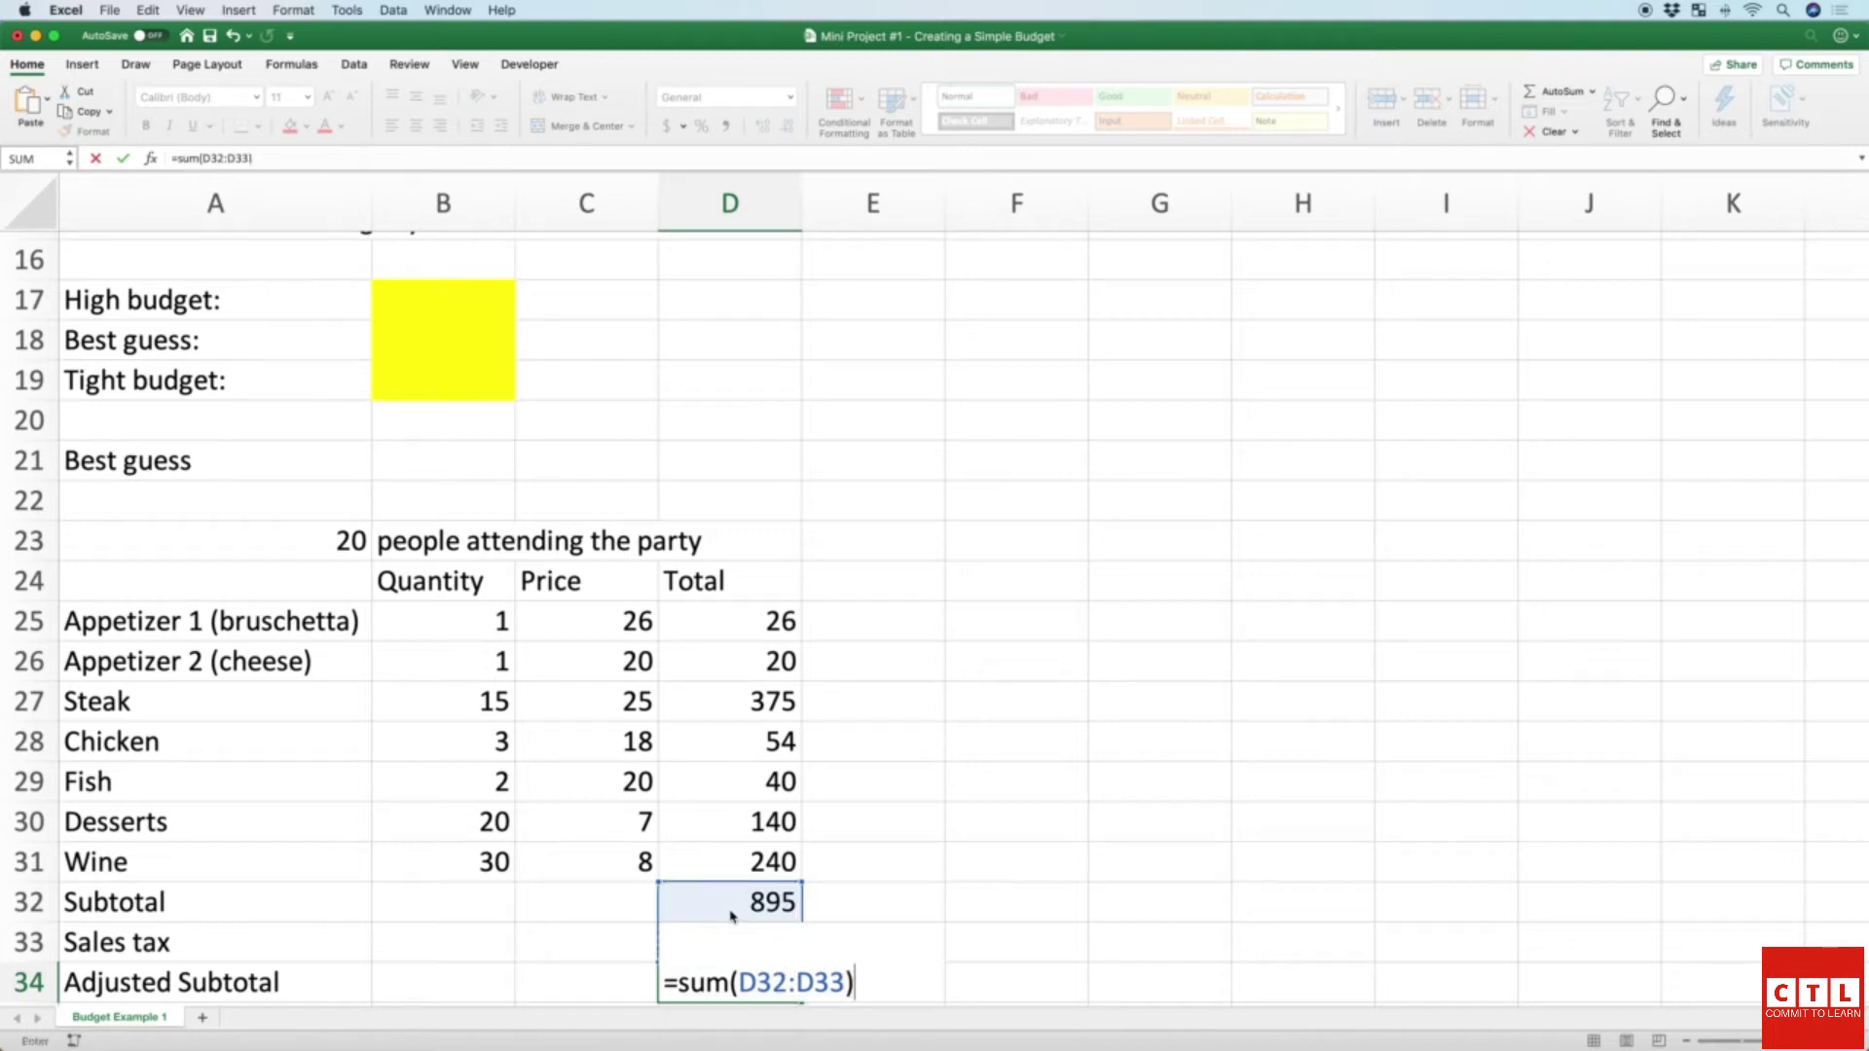
key(Return)
key(Up)
key(Right)
key(Right)
key(Right)
key(Right)
key(Left)
key(Right)
key(Up)
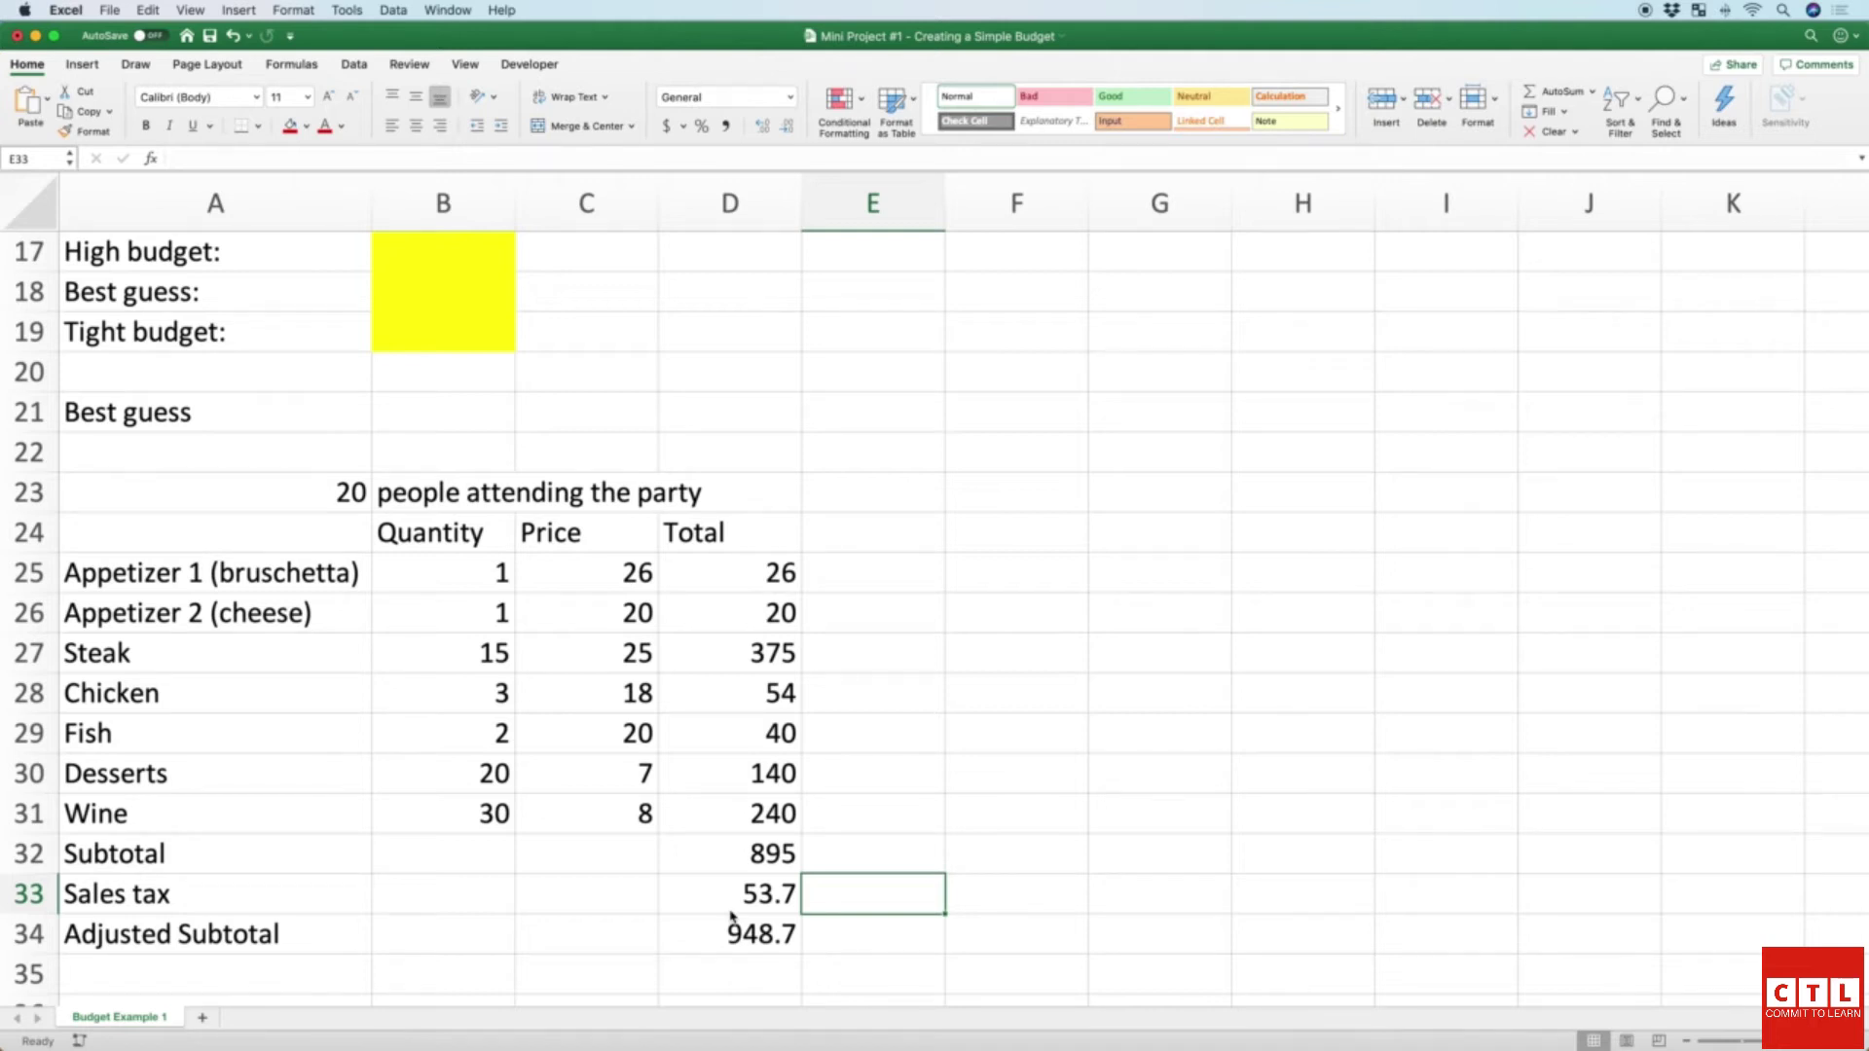
key(Right)
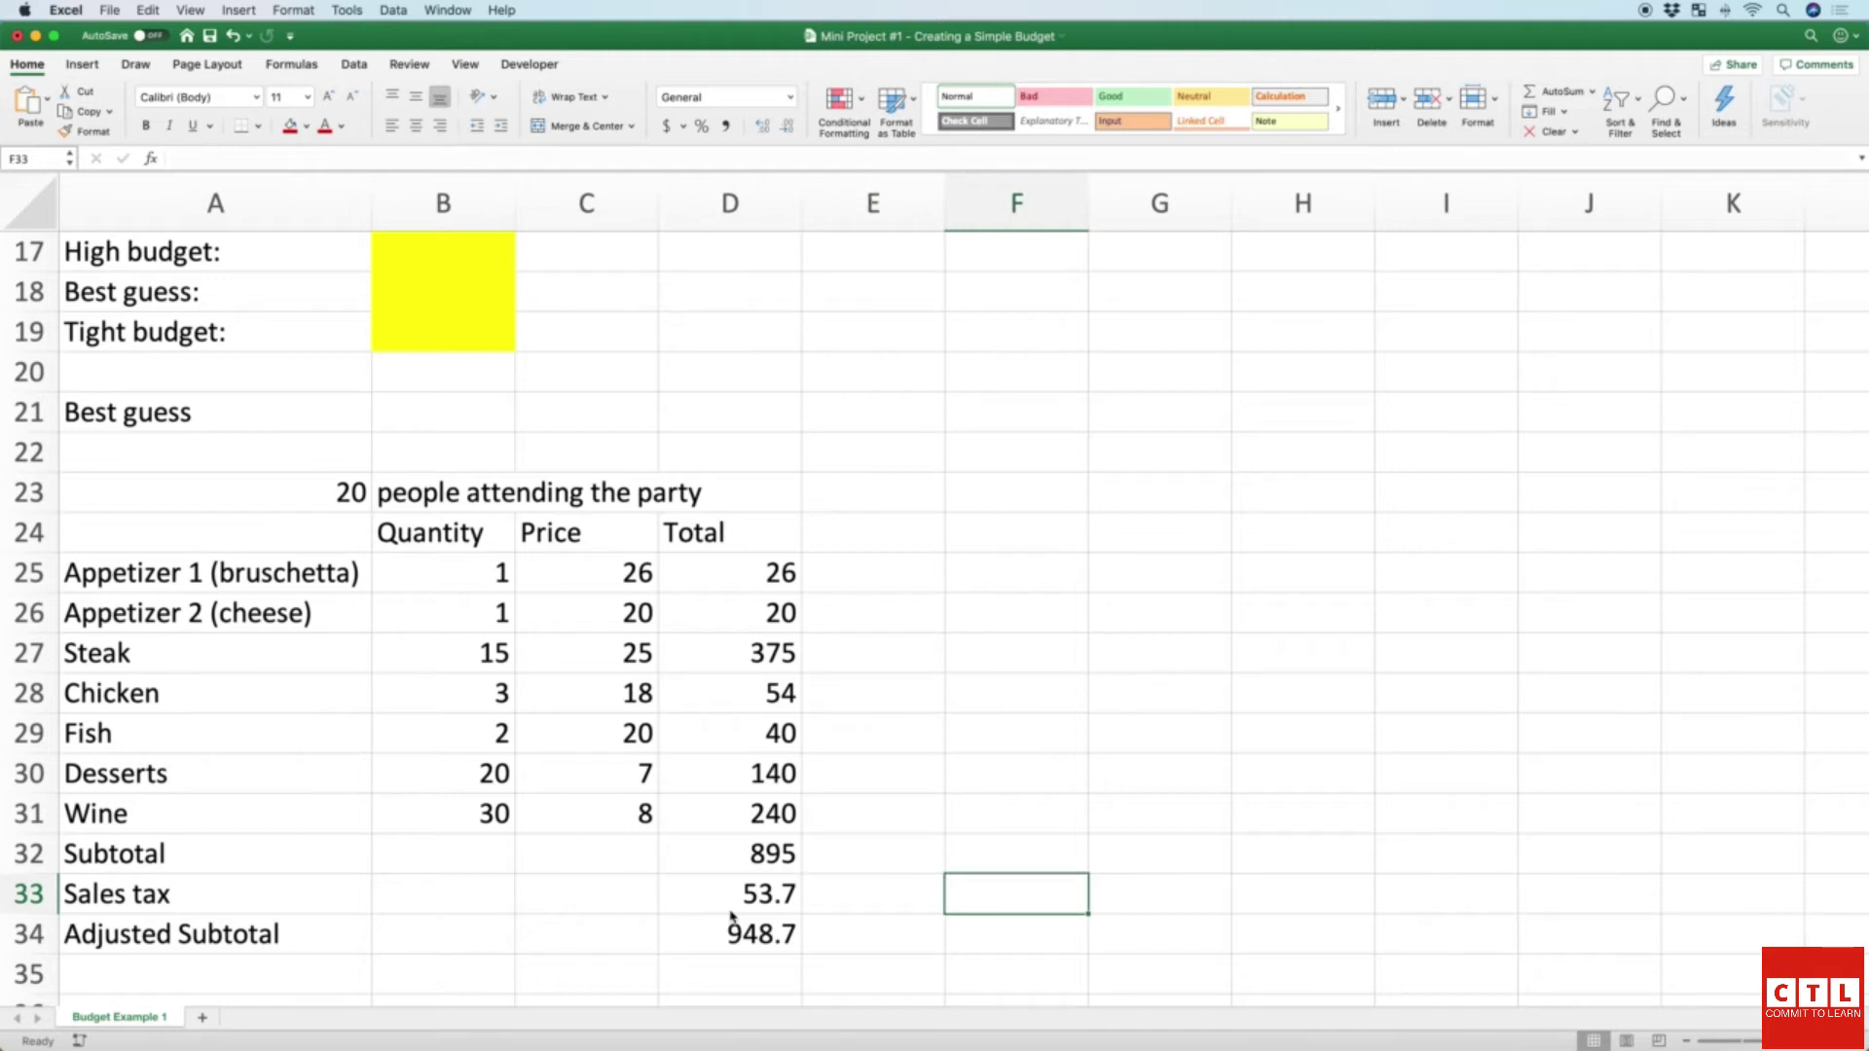
Step: Cross-check the adjusted subtotal in spare cell F33 with the formula =D32*1.06, and clear that cell
text(=)
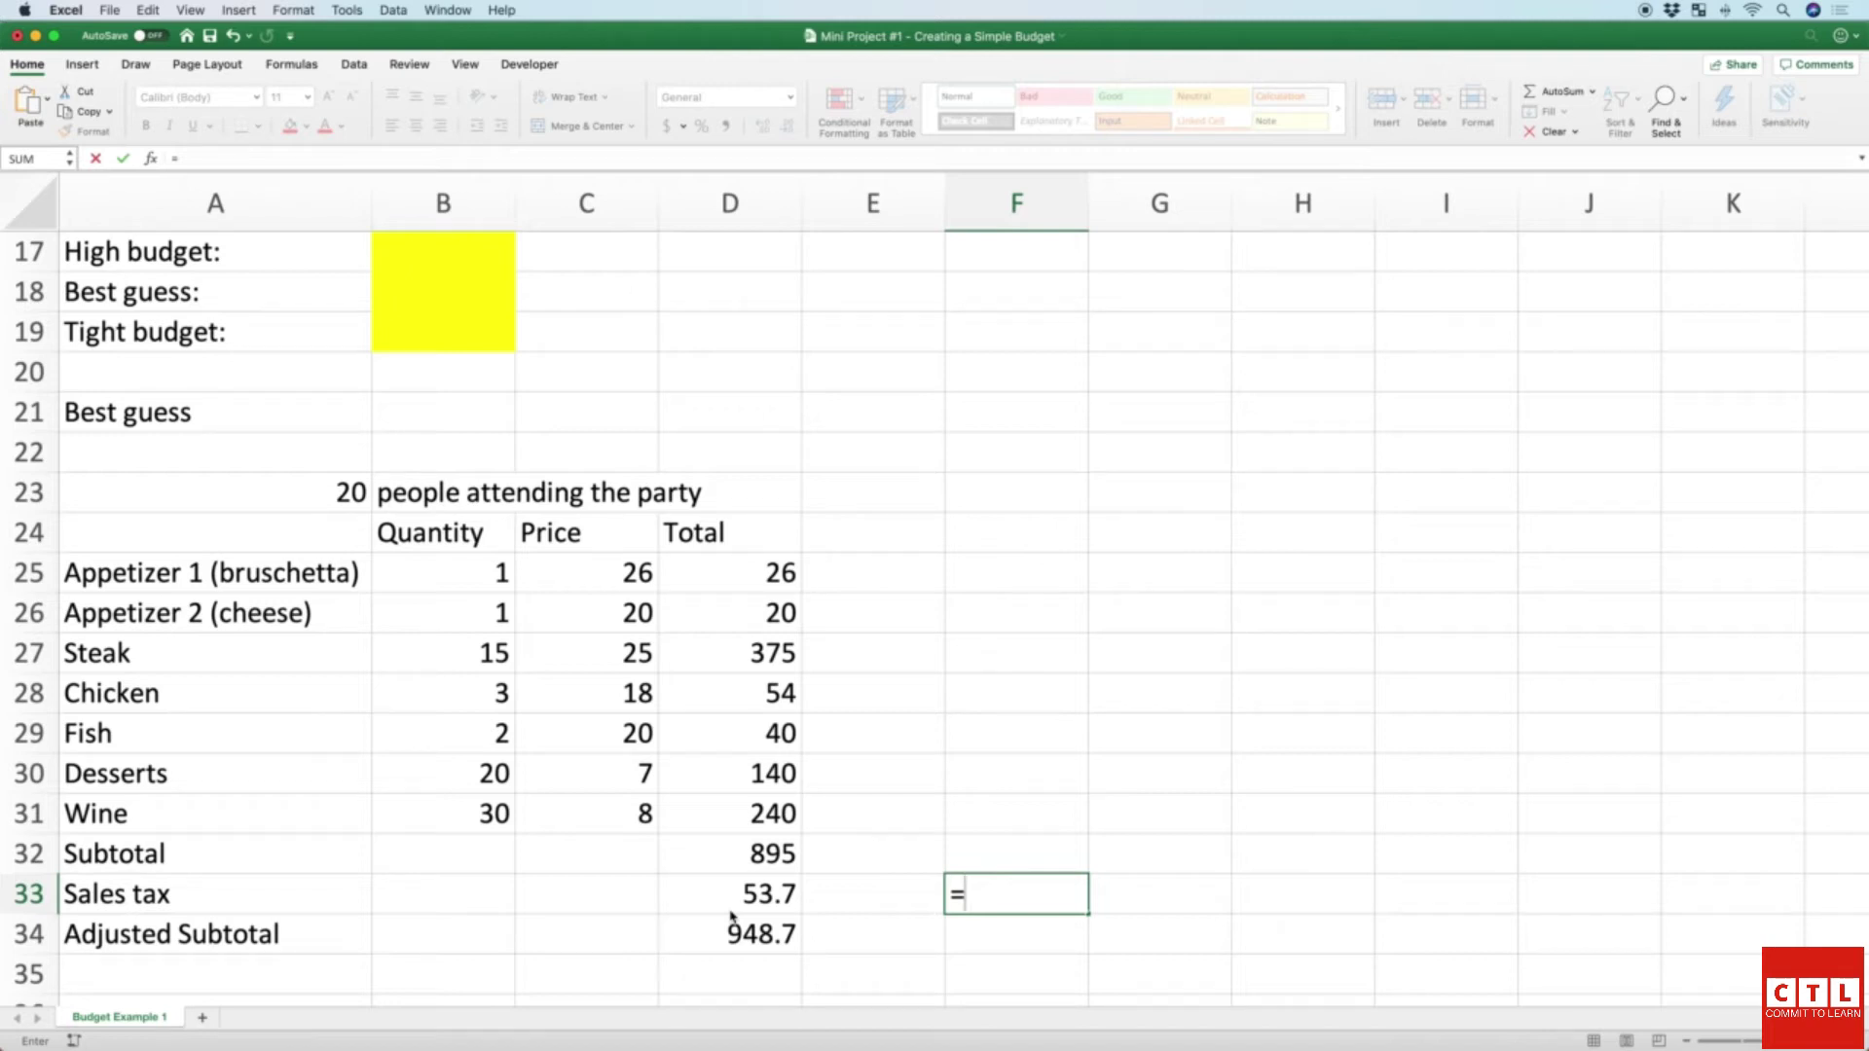
key(Left)
key(Left)
key(Up)
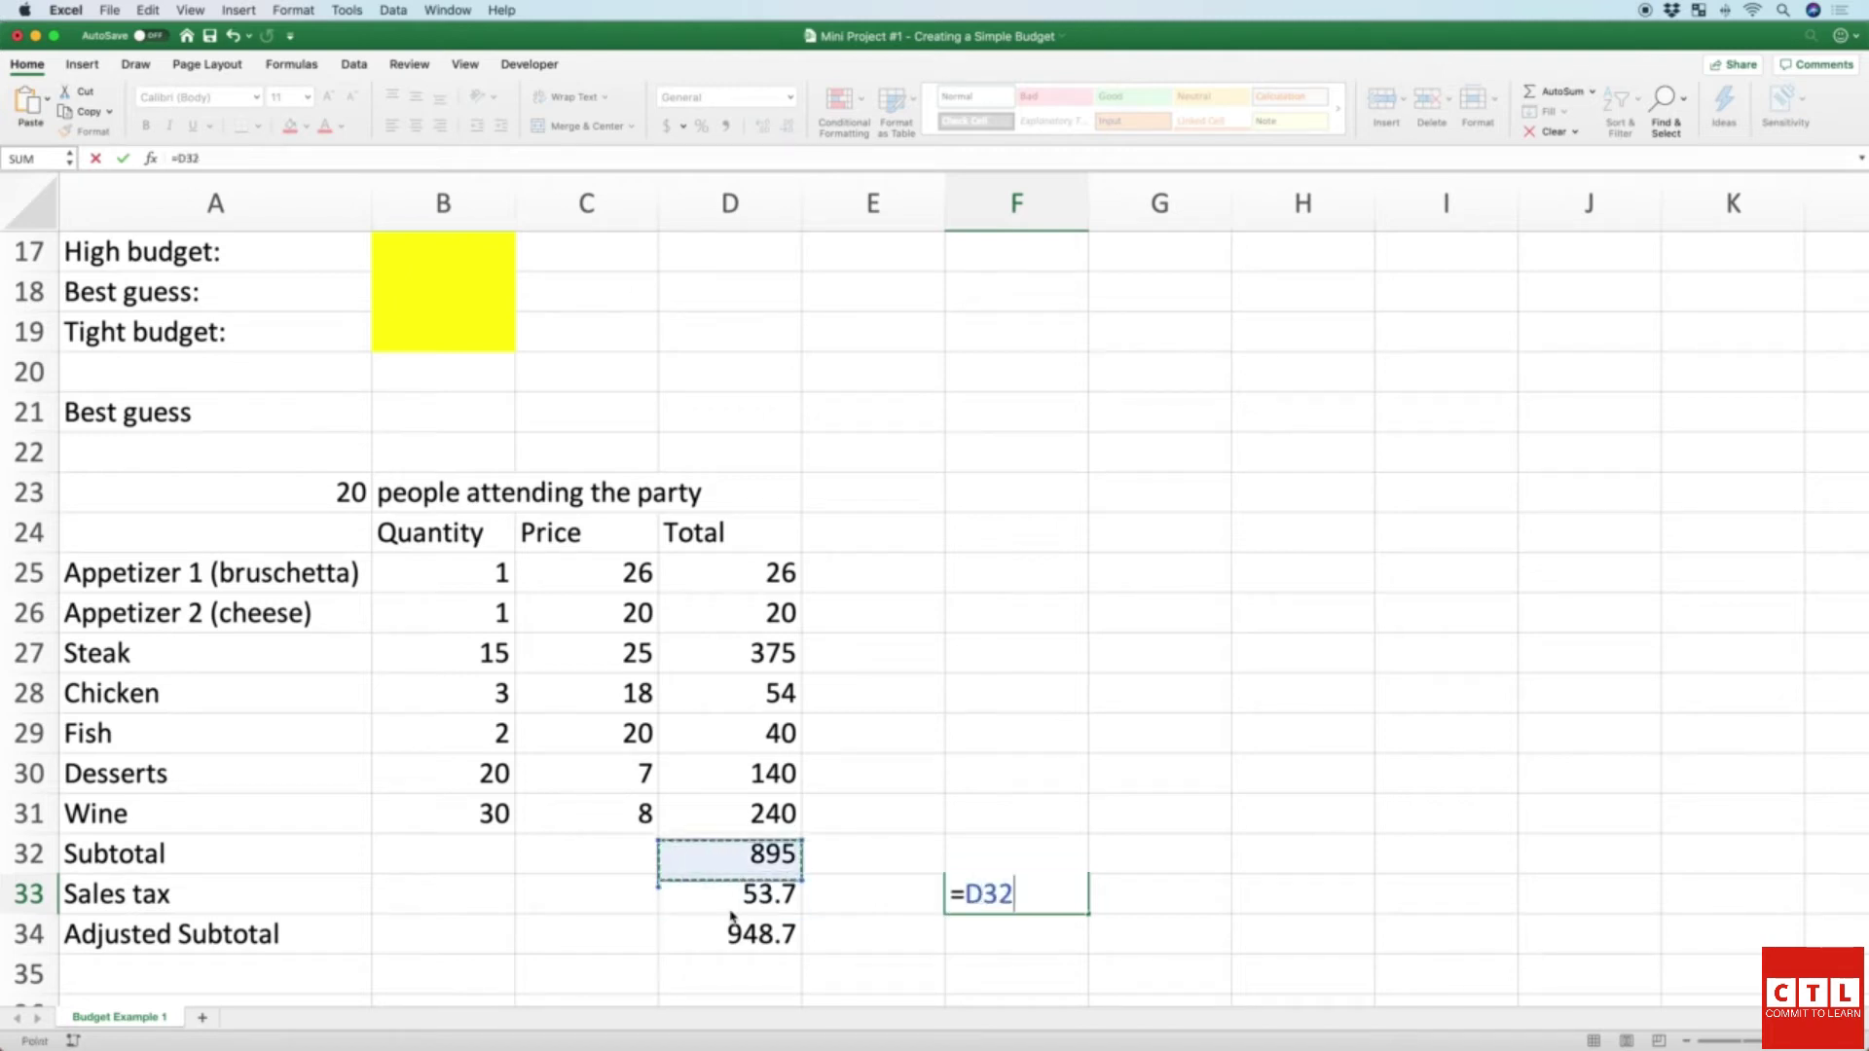
text(*1.06)
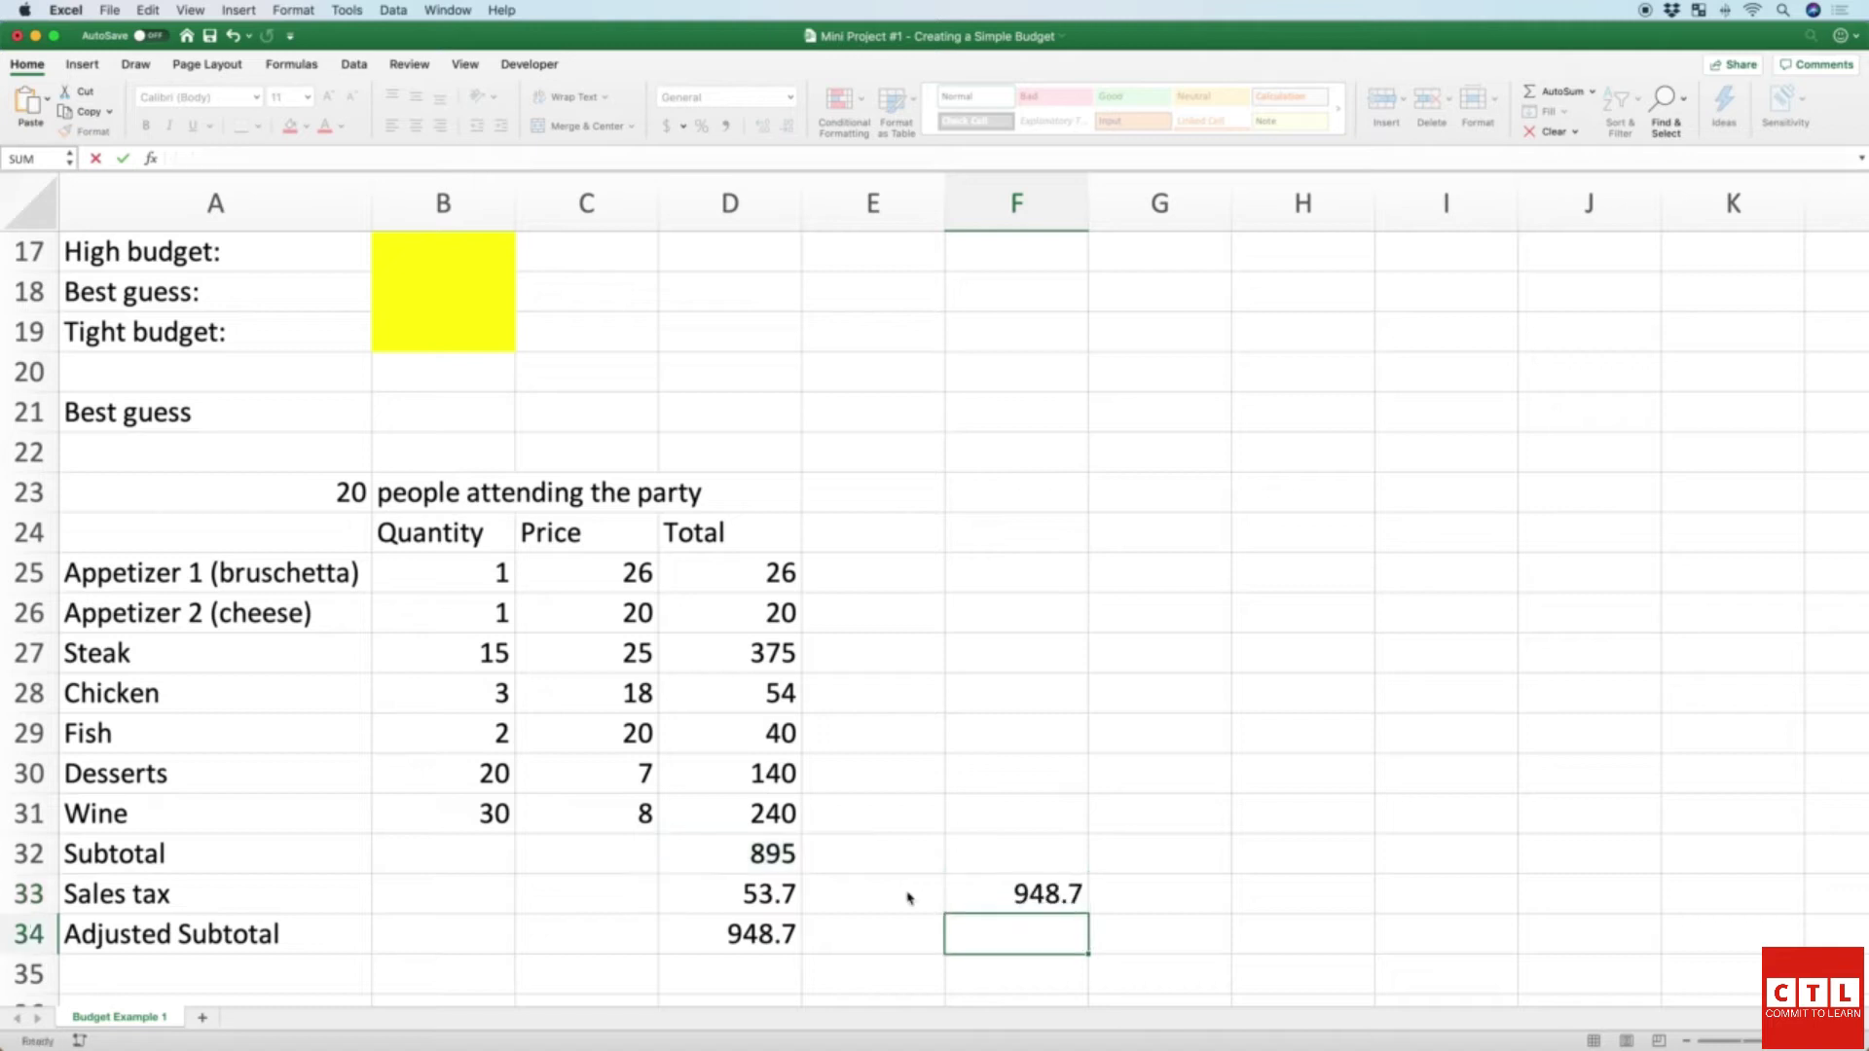
key(Return)
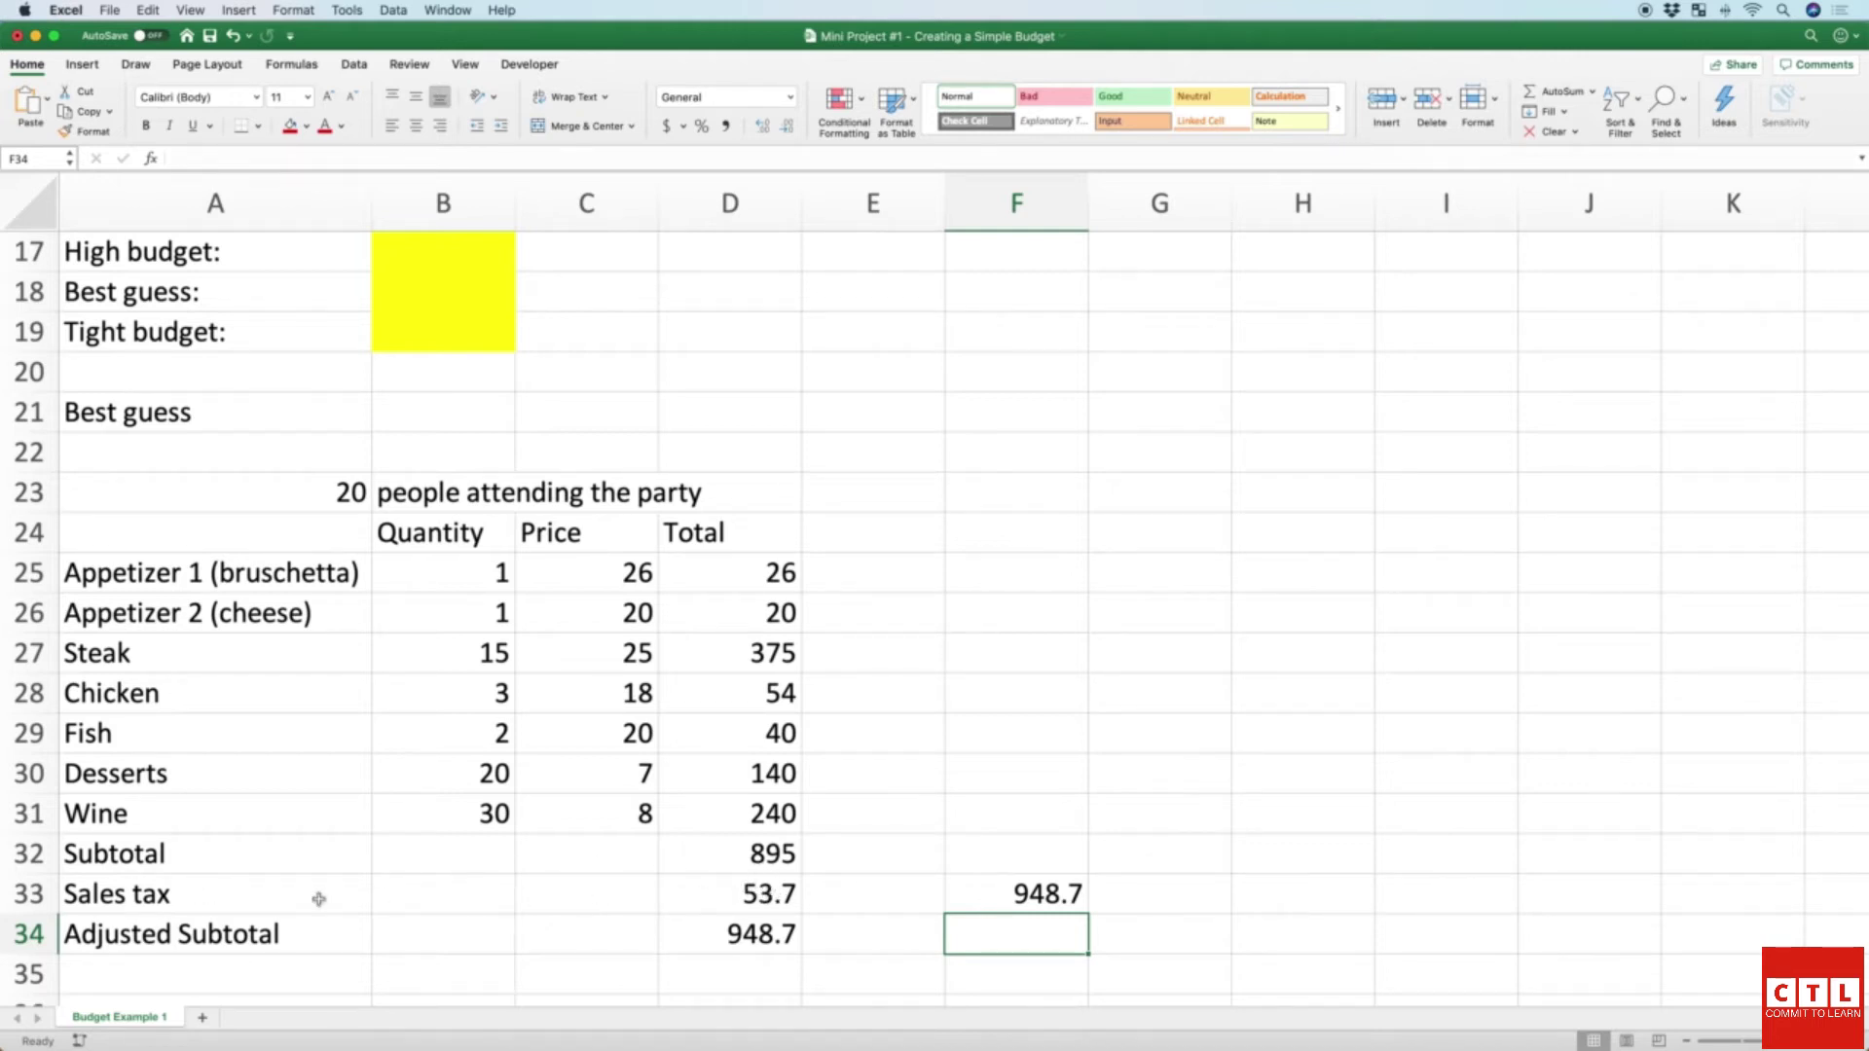
click(1002, 897)
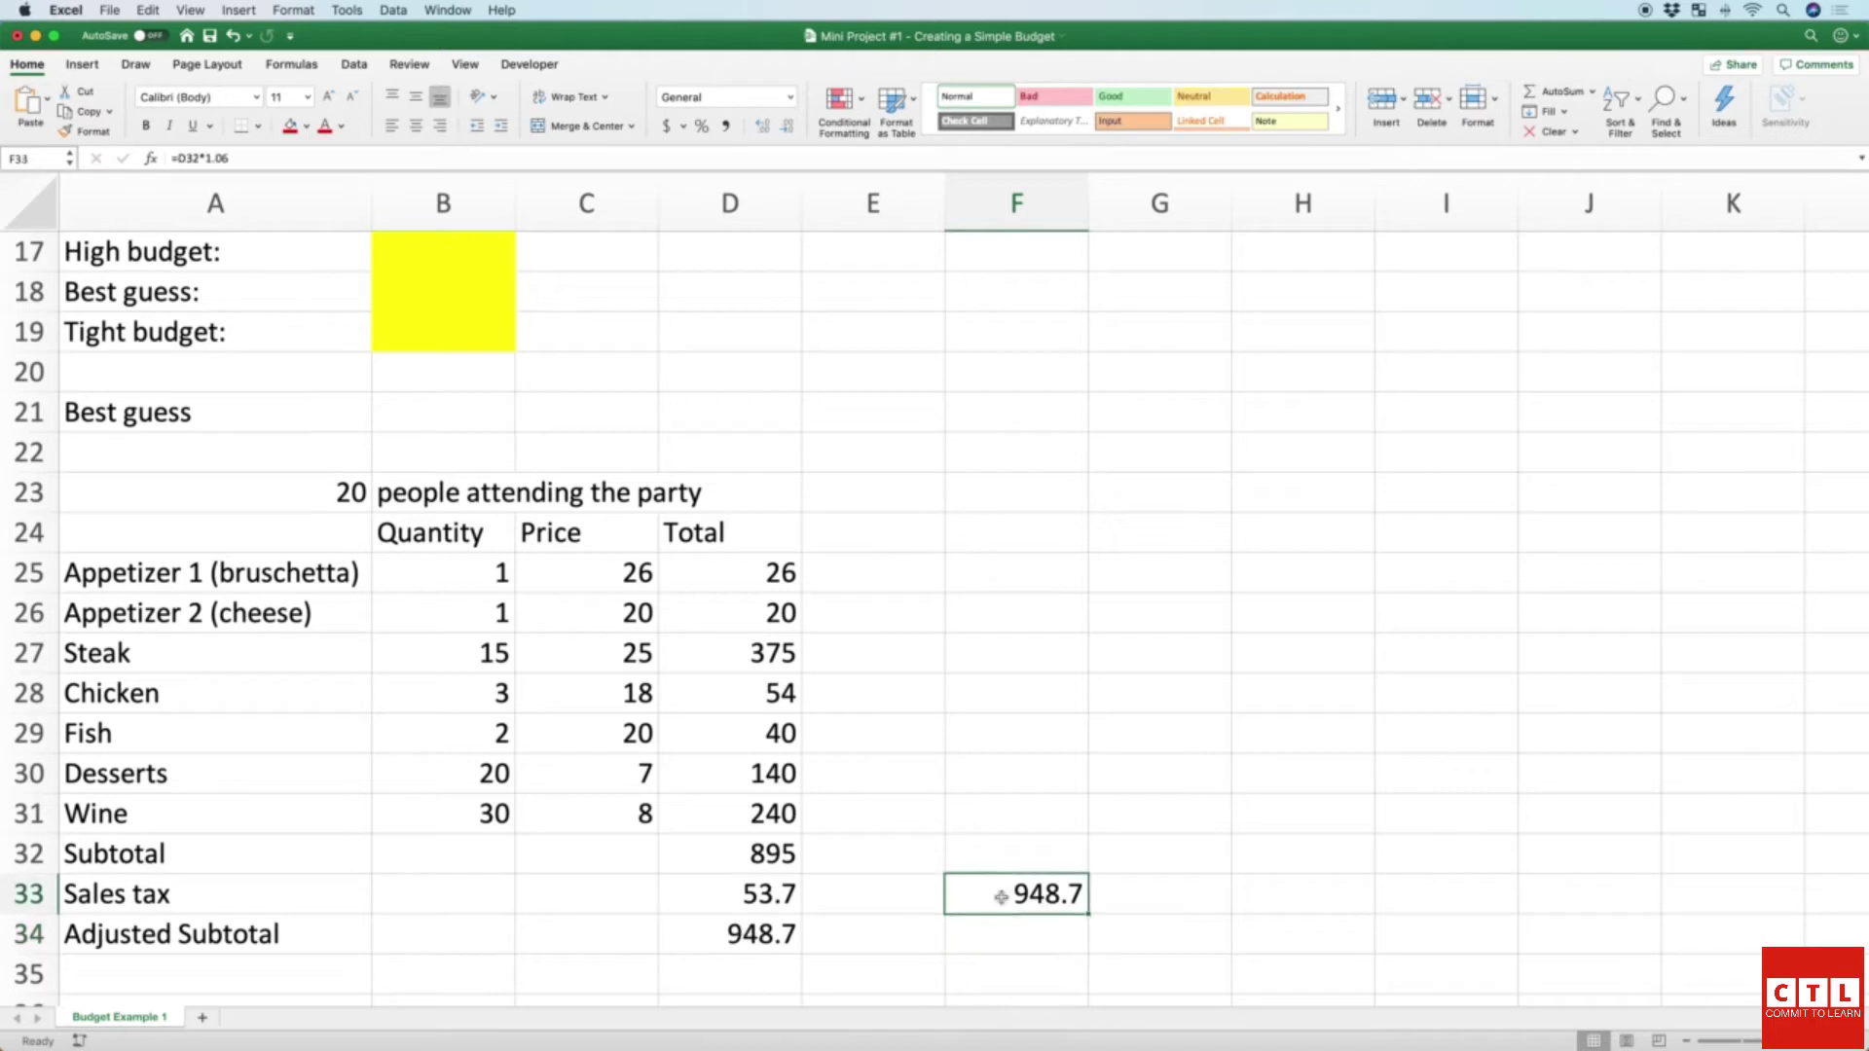
key(Delete)
Step: Label cell A35, below the adjusted subtotal row, as "Gratuity"
key(Left)
key(Left)
key(Left)
key(Left)
key(Down)
key(Left)
key(Down)
text(Gratuity)
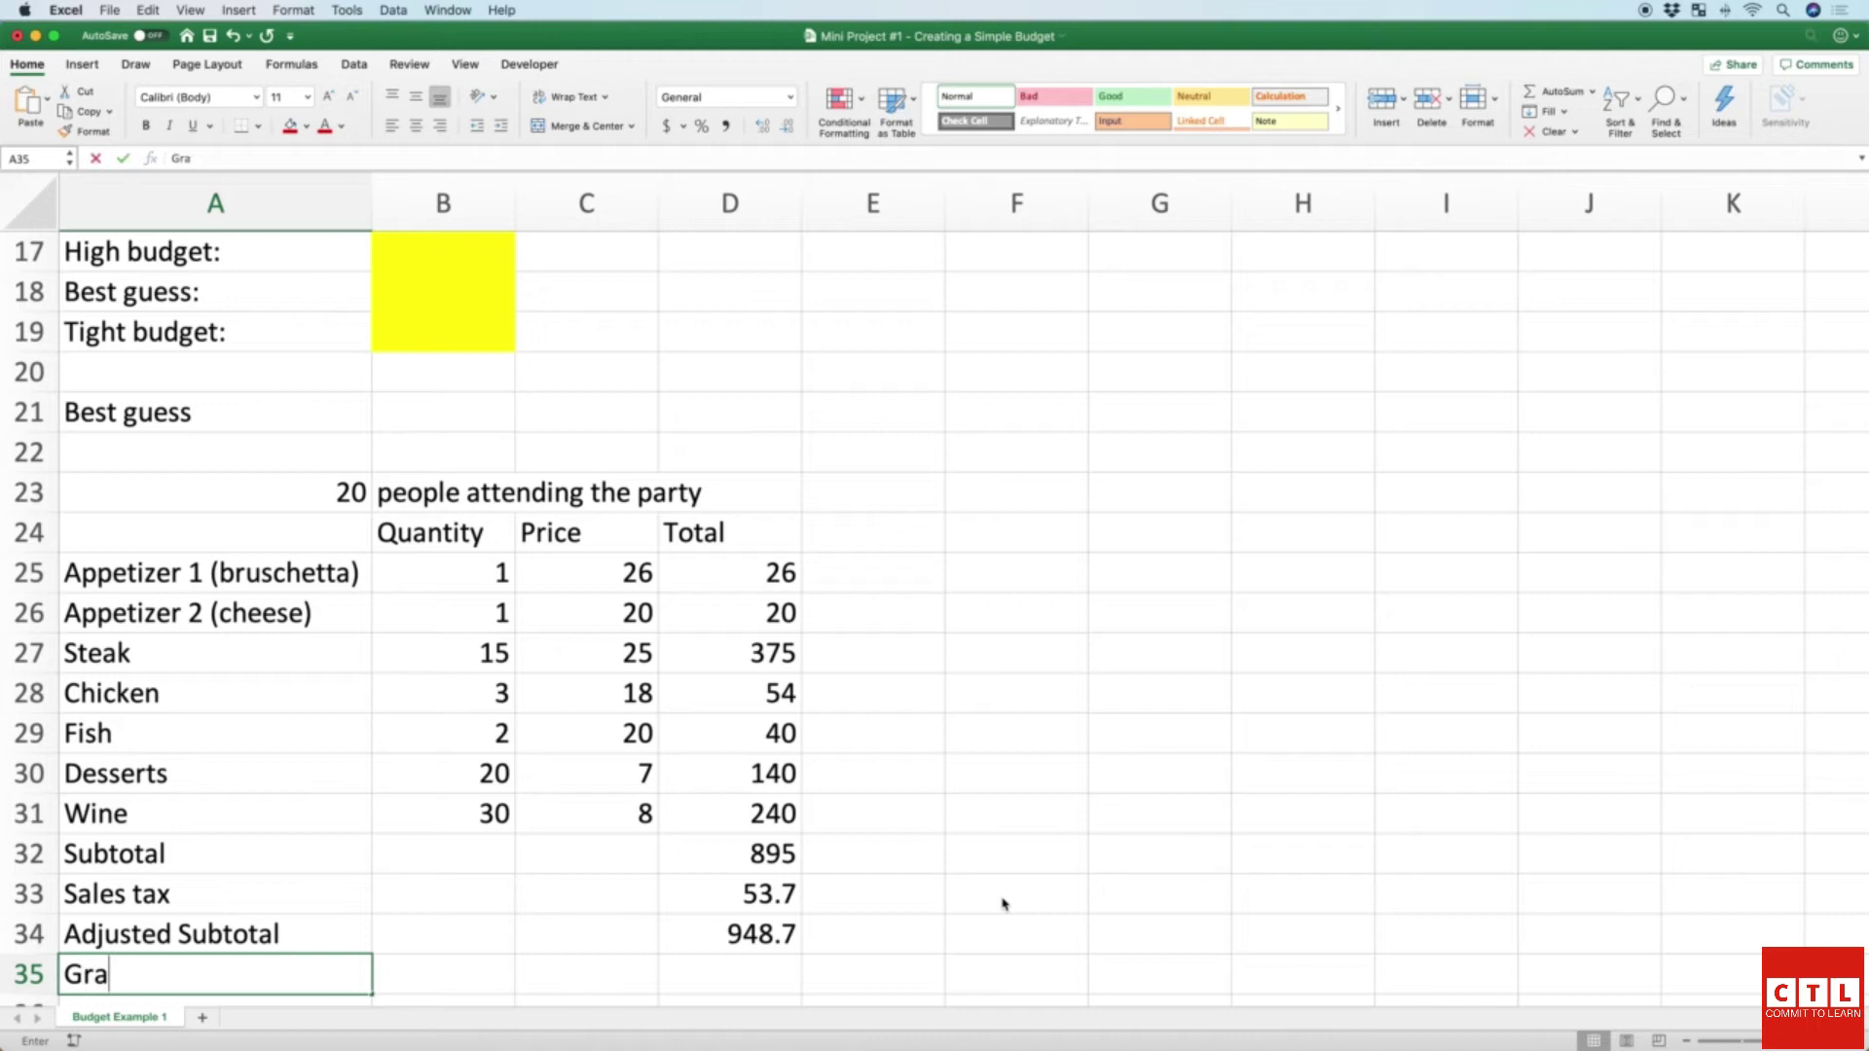
Step: Calculate the 20% gratuity on the subtotal in D35 with the formula =.2*D32
key(Right)
key(Right)
key(Right)
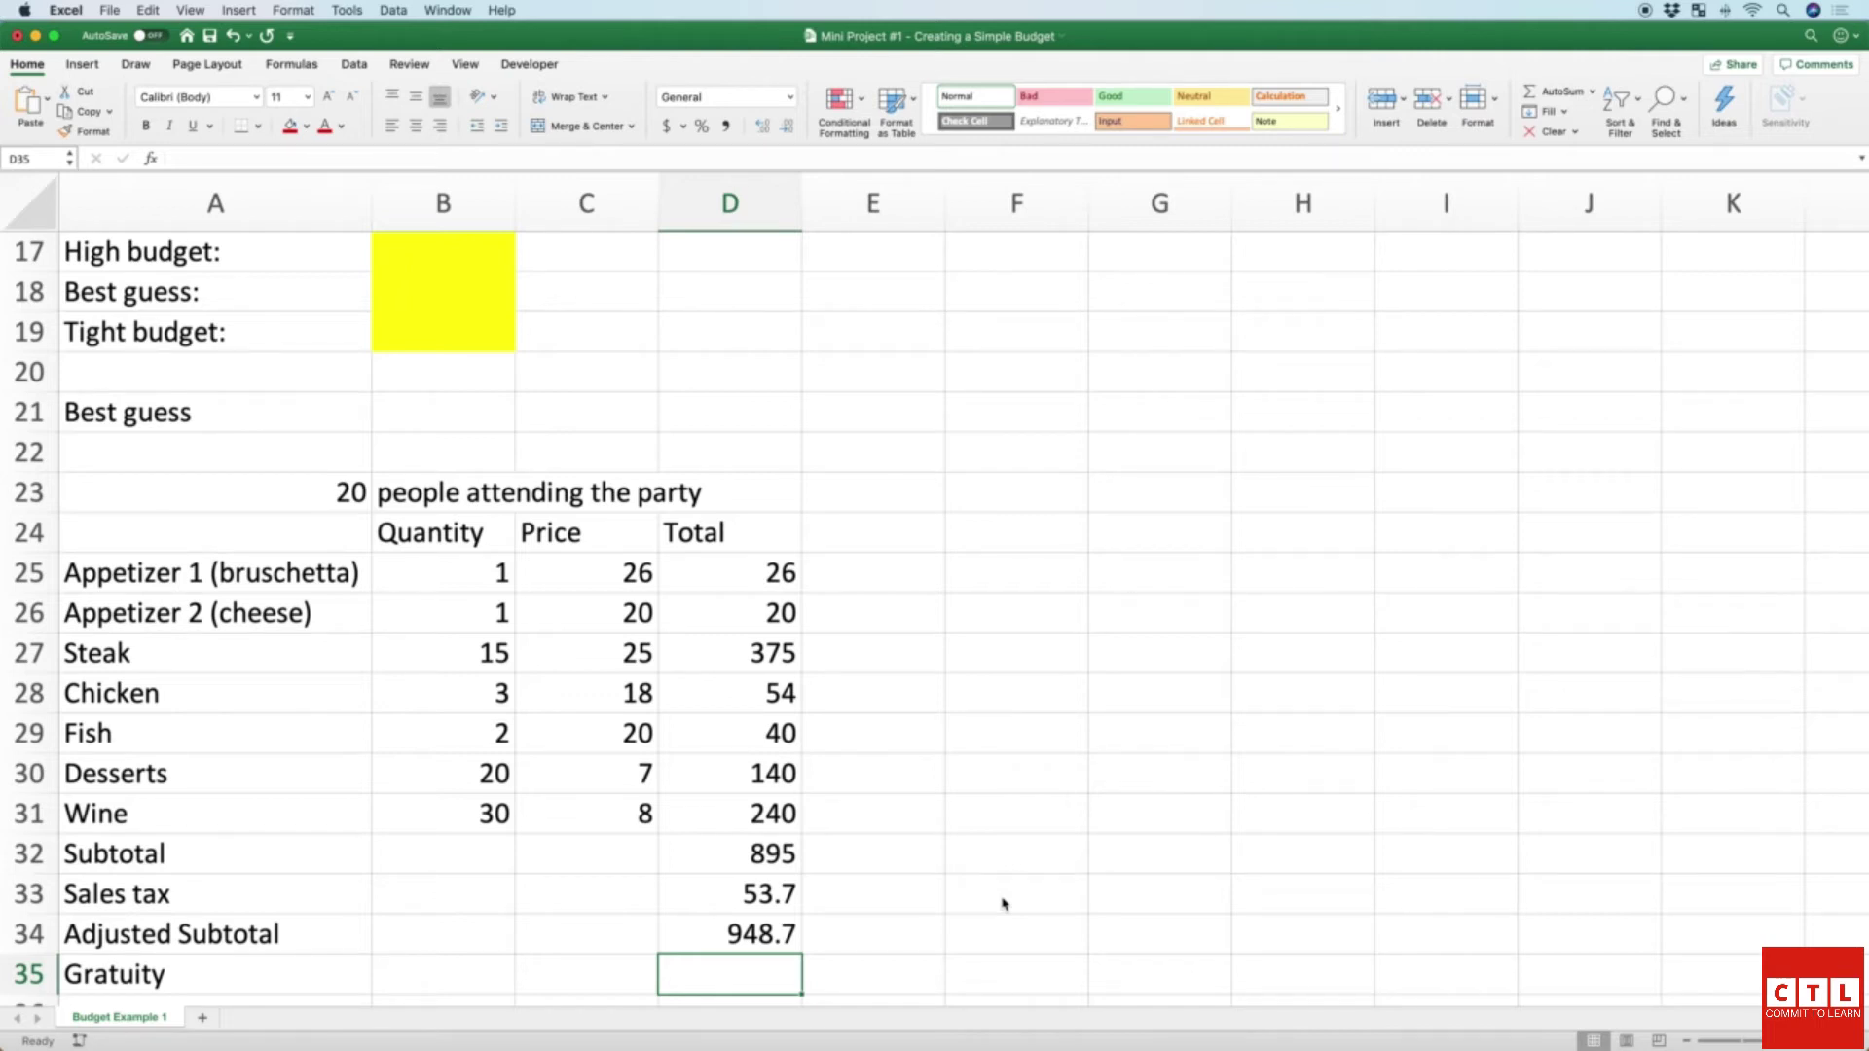
text(=)
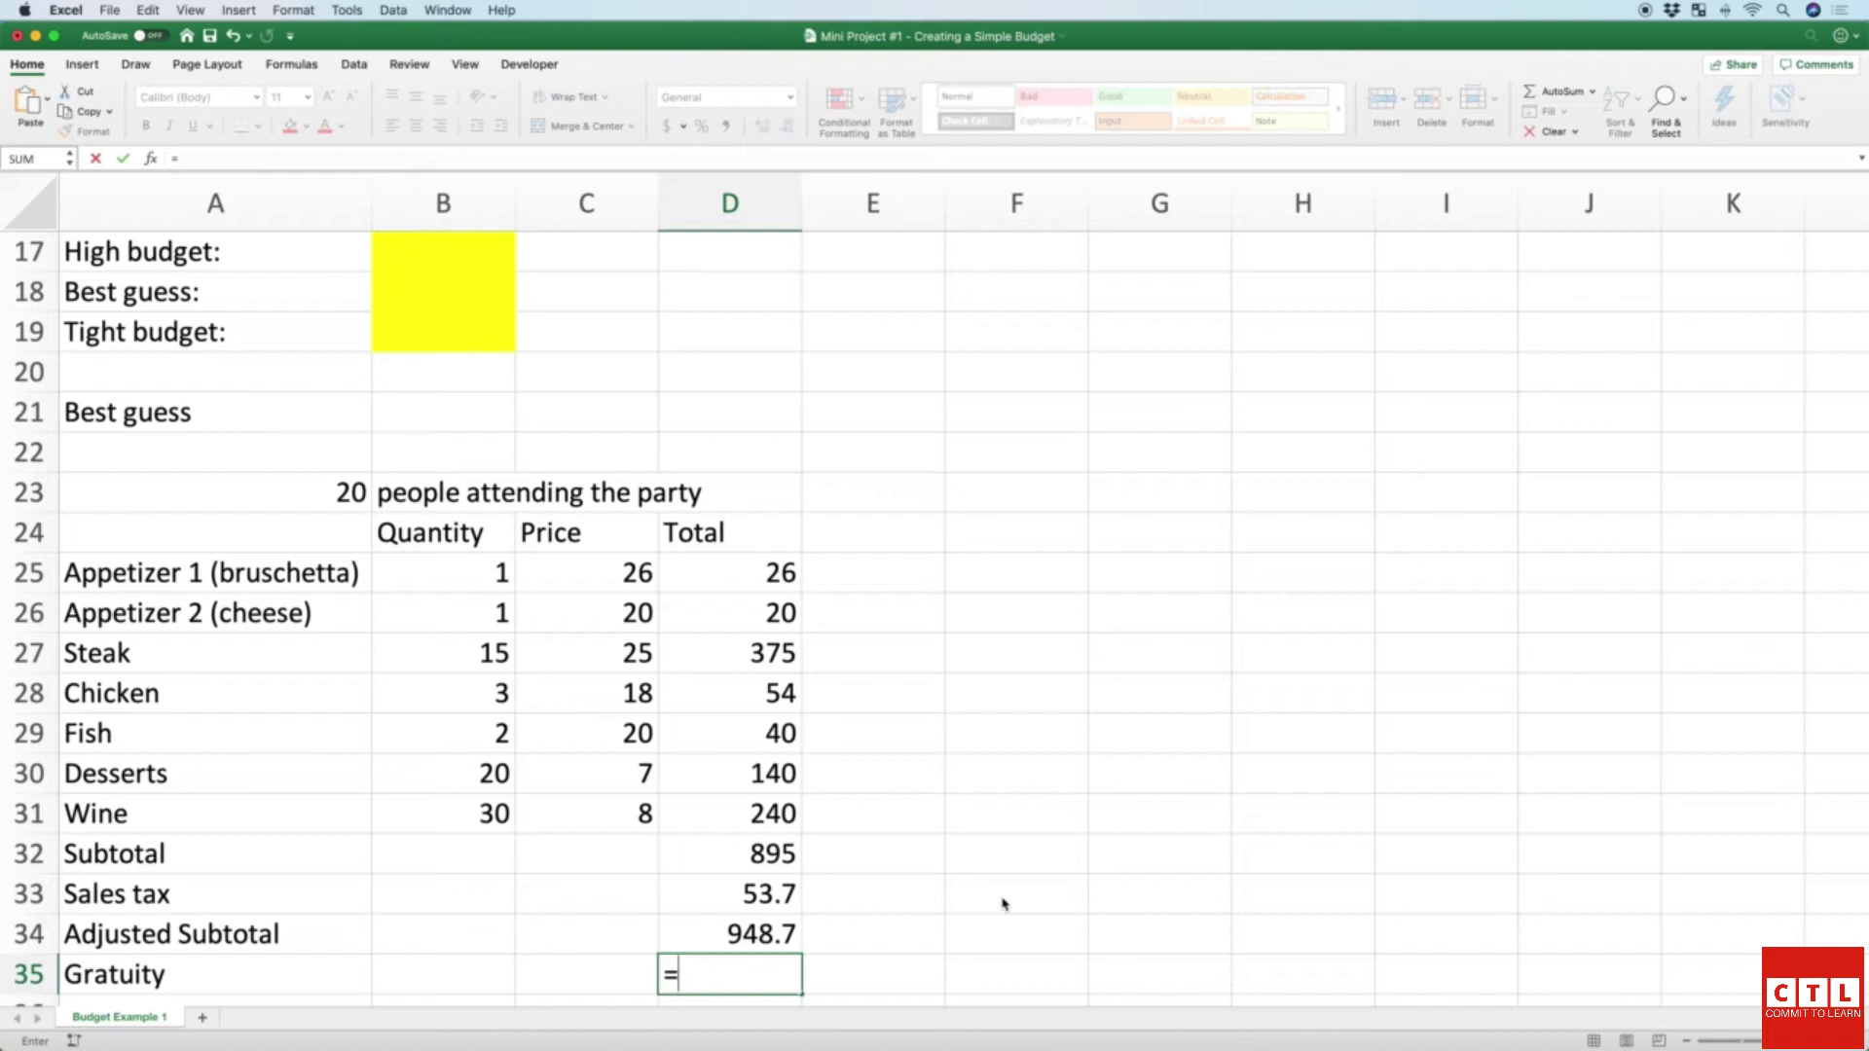
text(.2*)
key(Up)
key(Up)
key(Up)
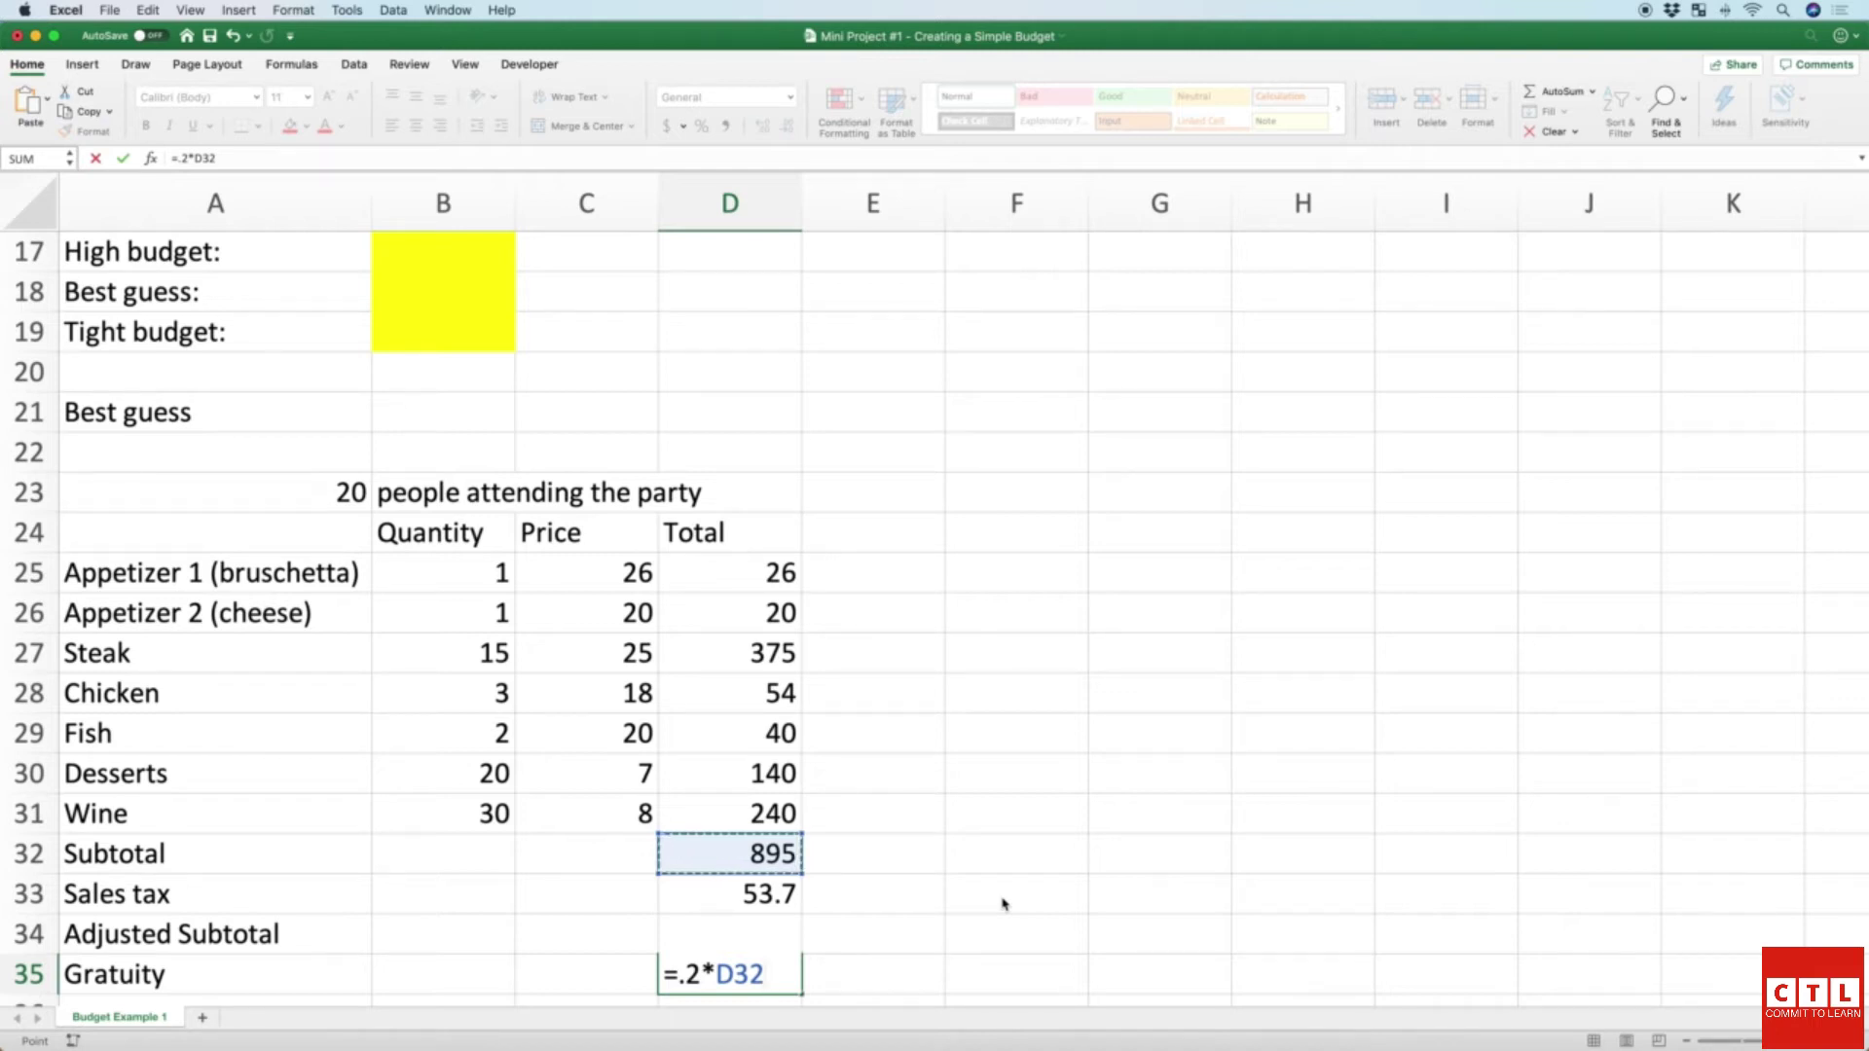
key(Return)
key(Right)
key(Right)
key(Right)
key(Up)
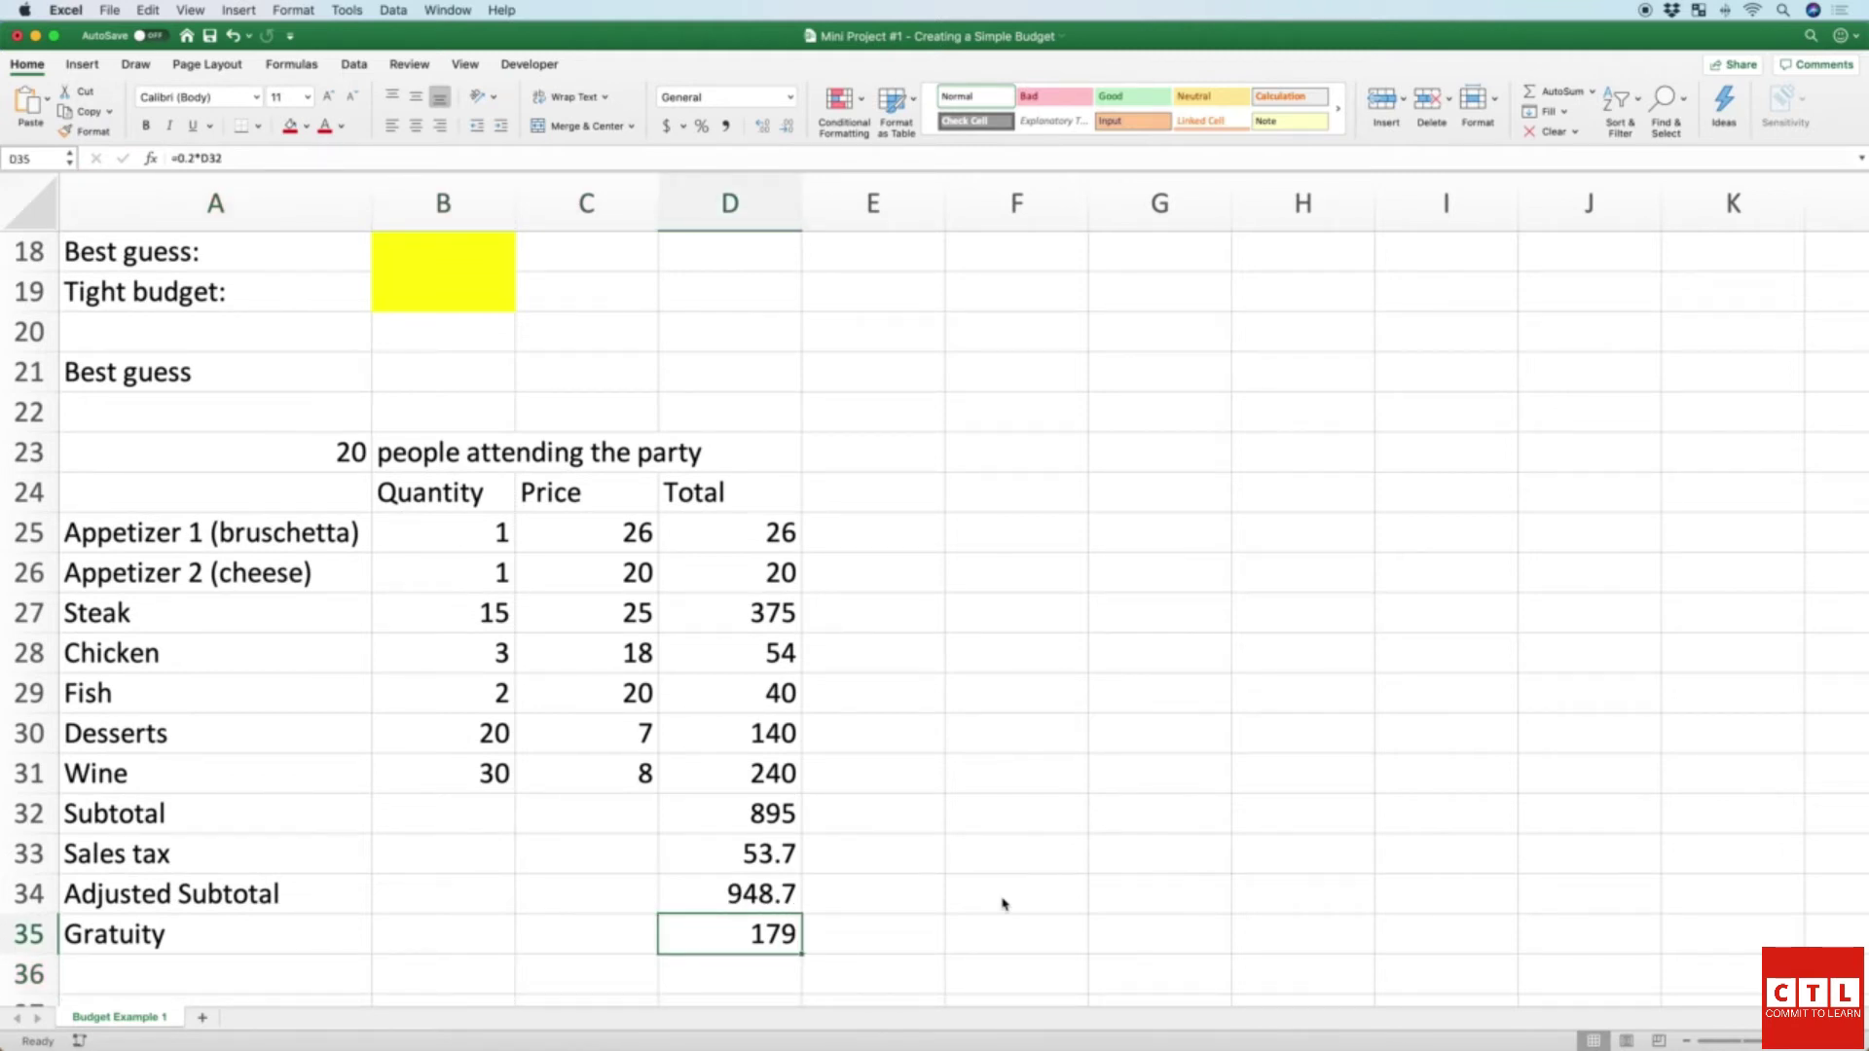
Step: Label cell A36, below the gratuity row, as "Final Total" and start a SUM formula in D36
key(Down)
key(Left)
key(Left)
key(Left)
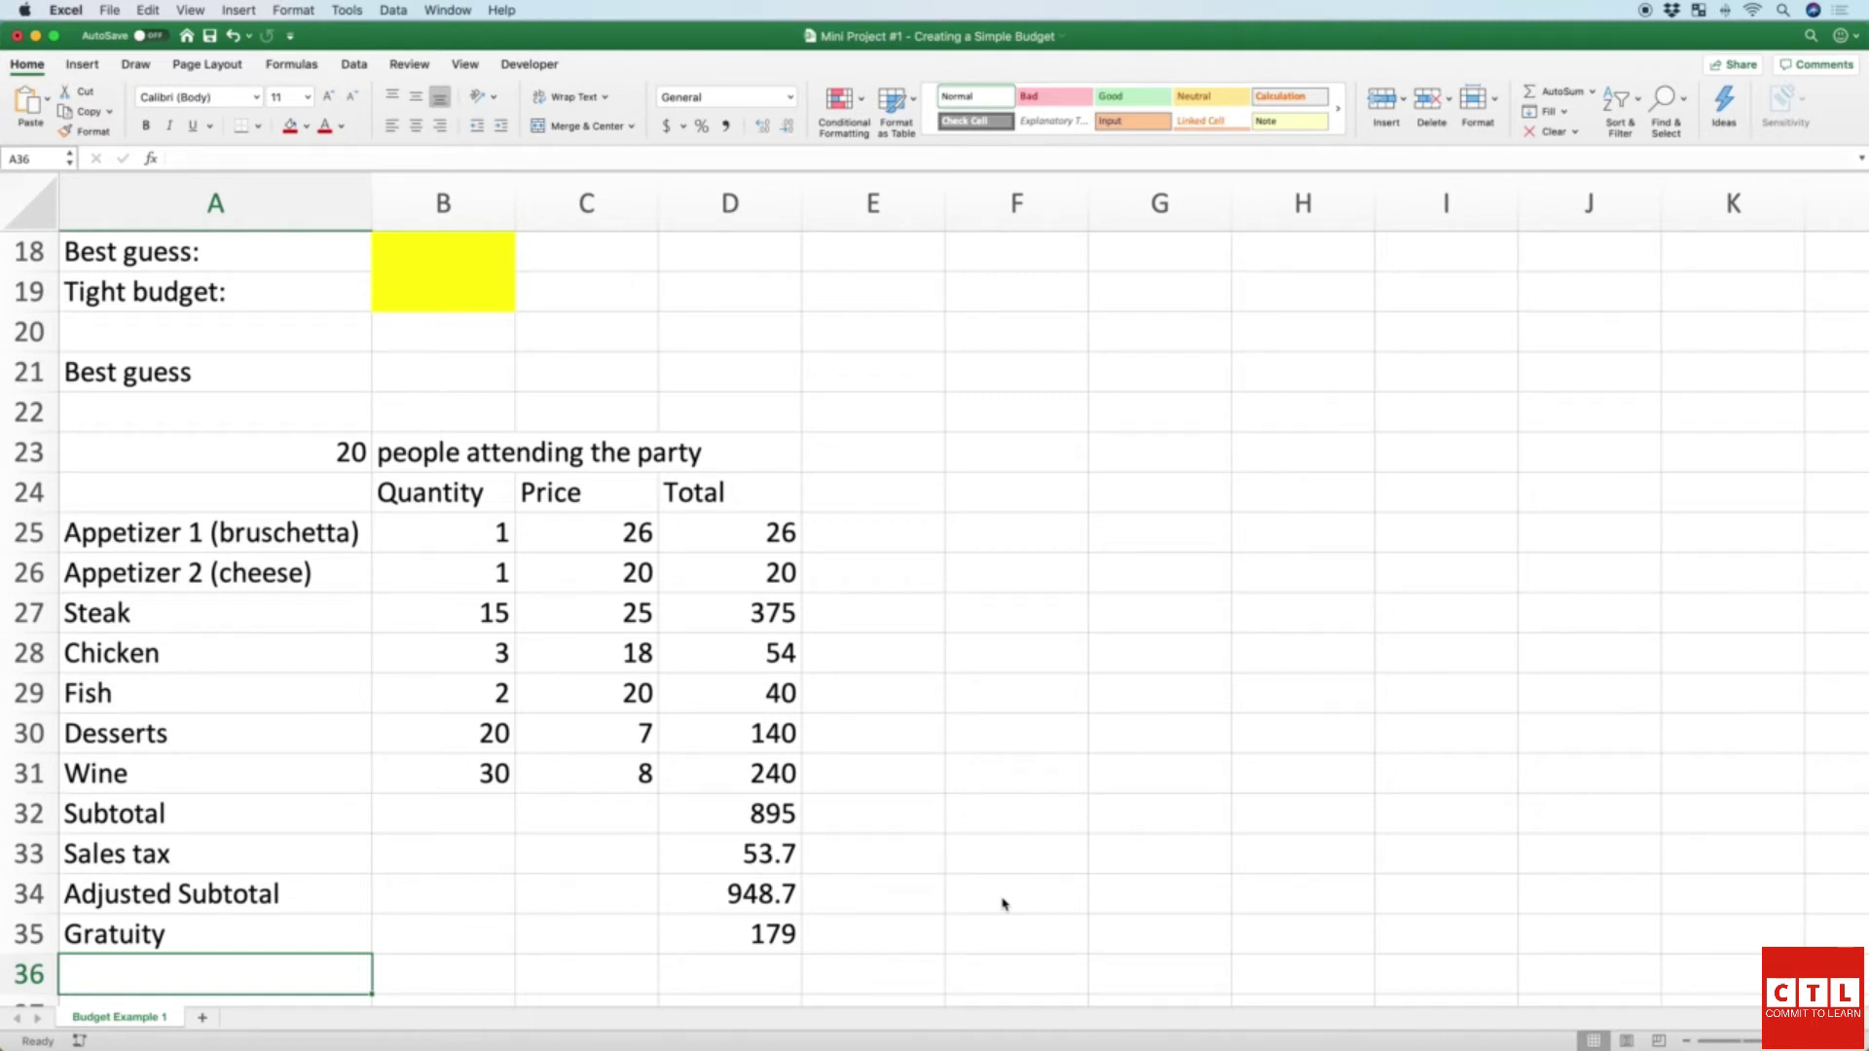
text(Final Total)
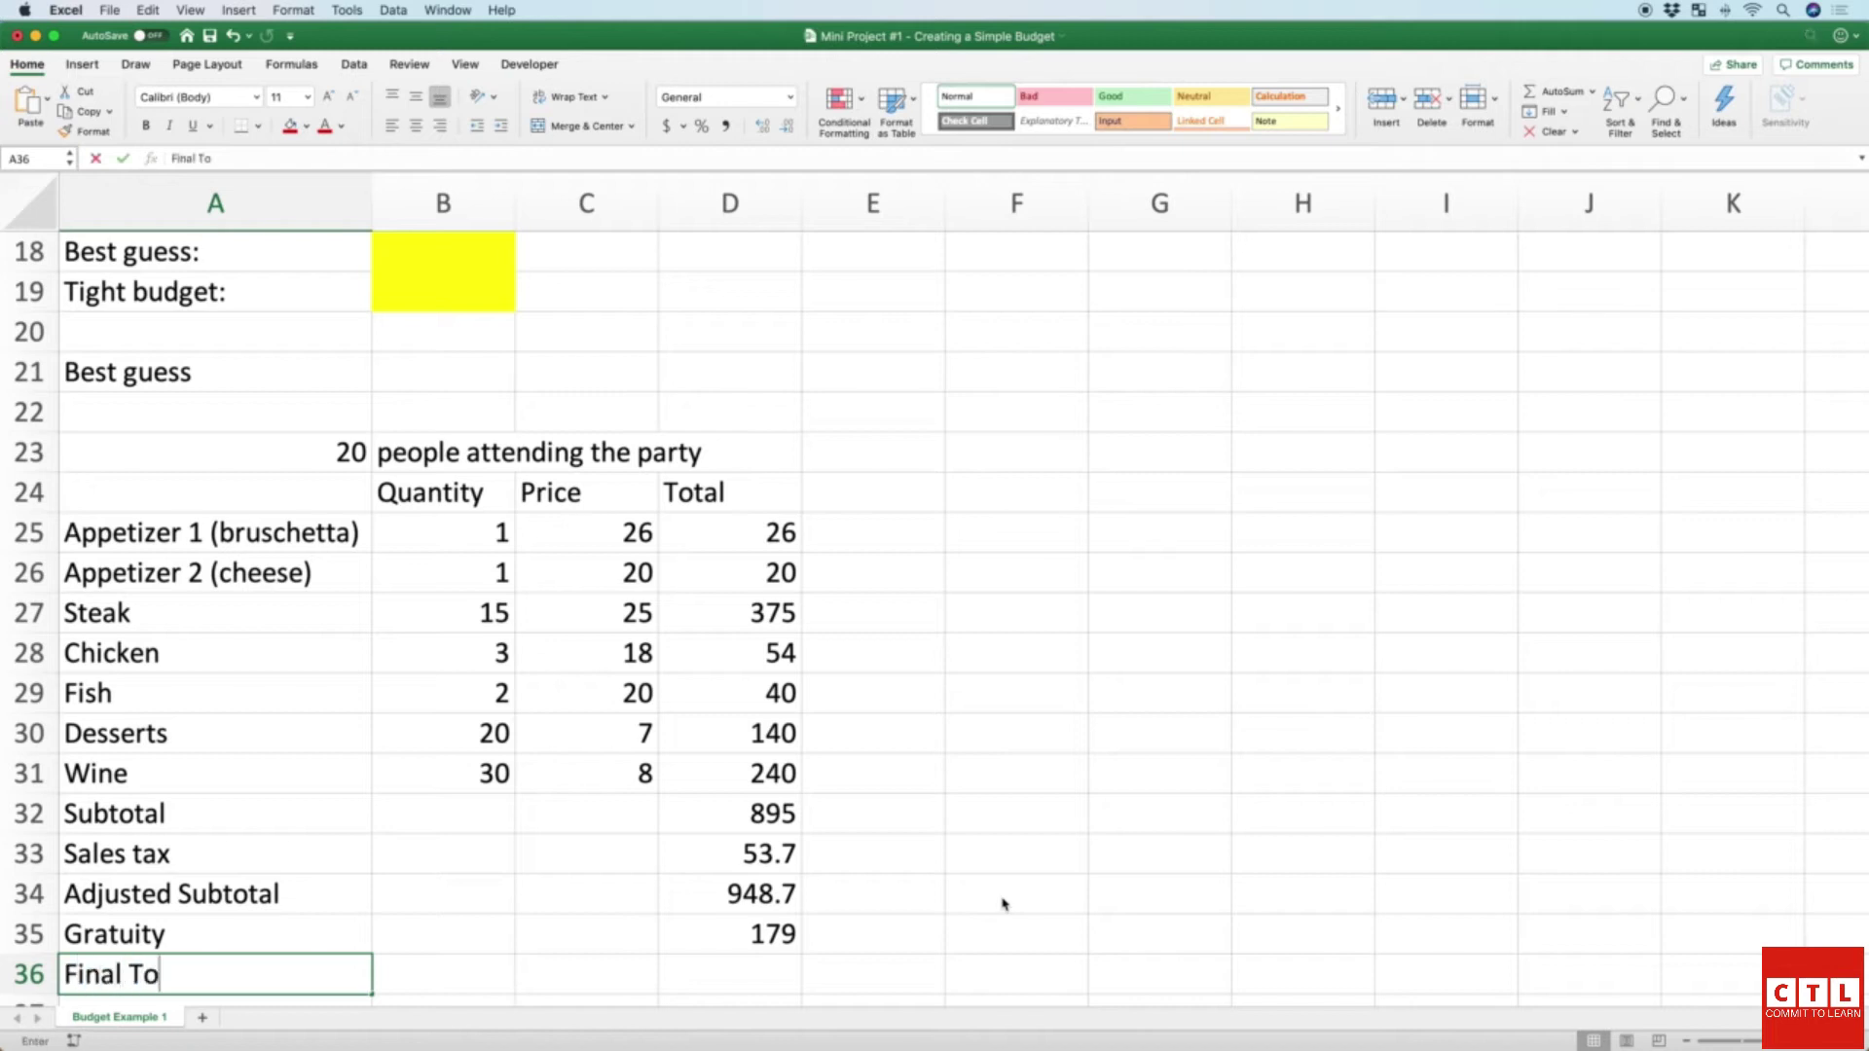
key(Tab)
key(Tab)
key(Tab)
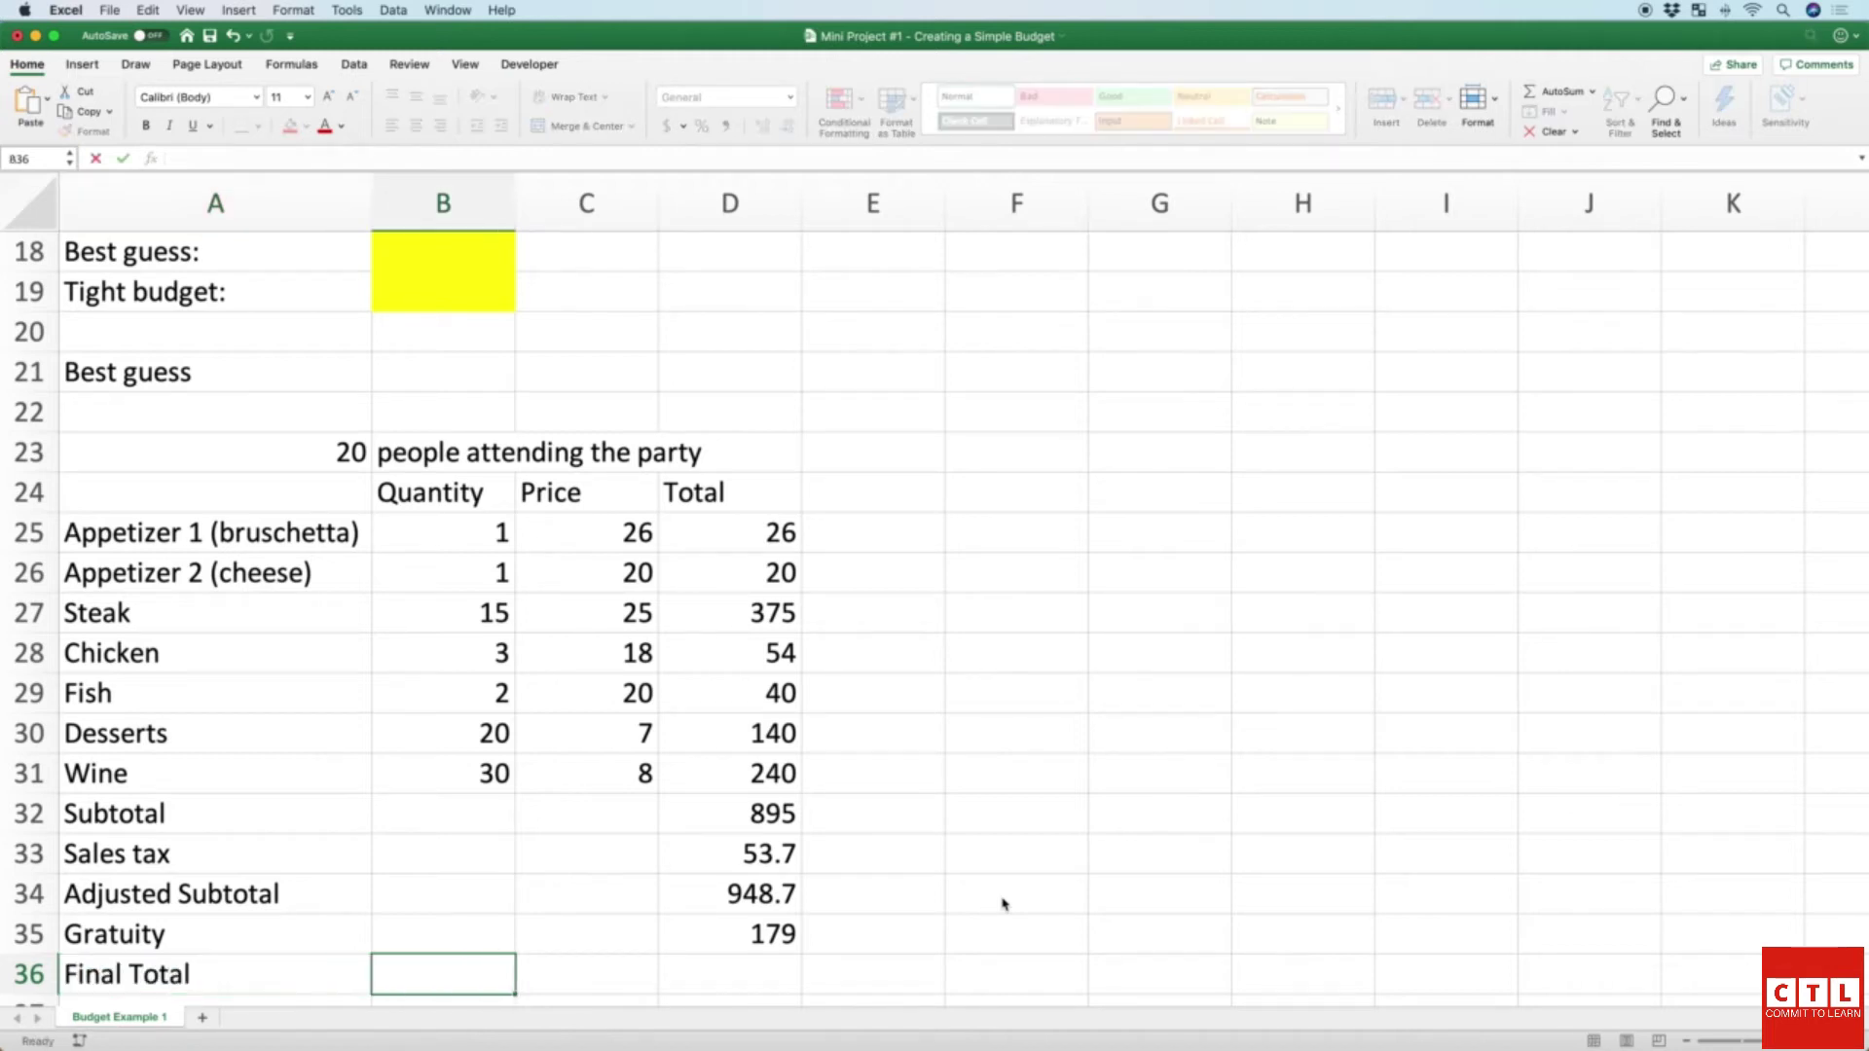
text(=)
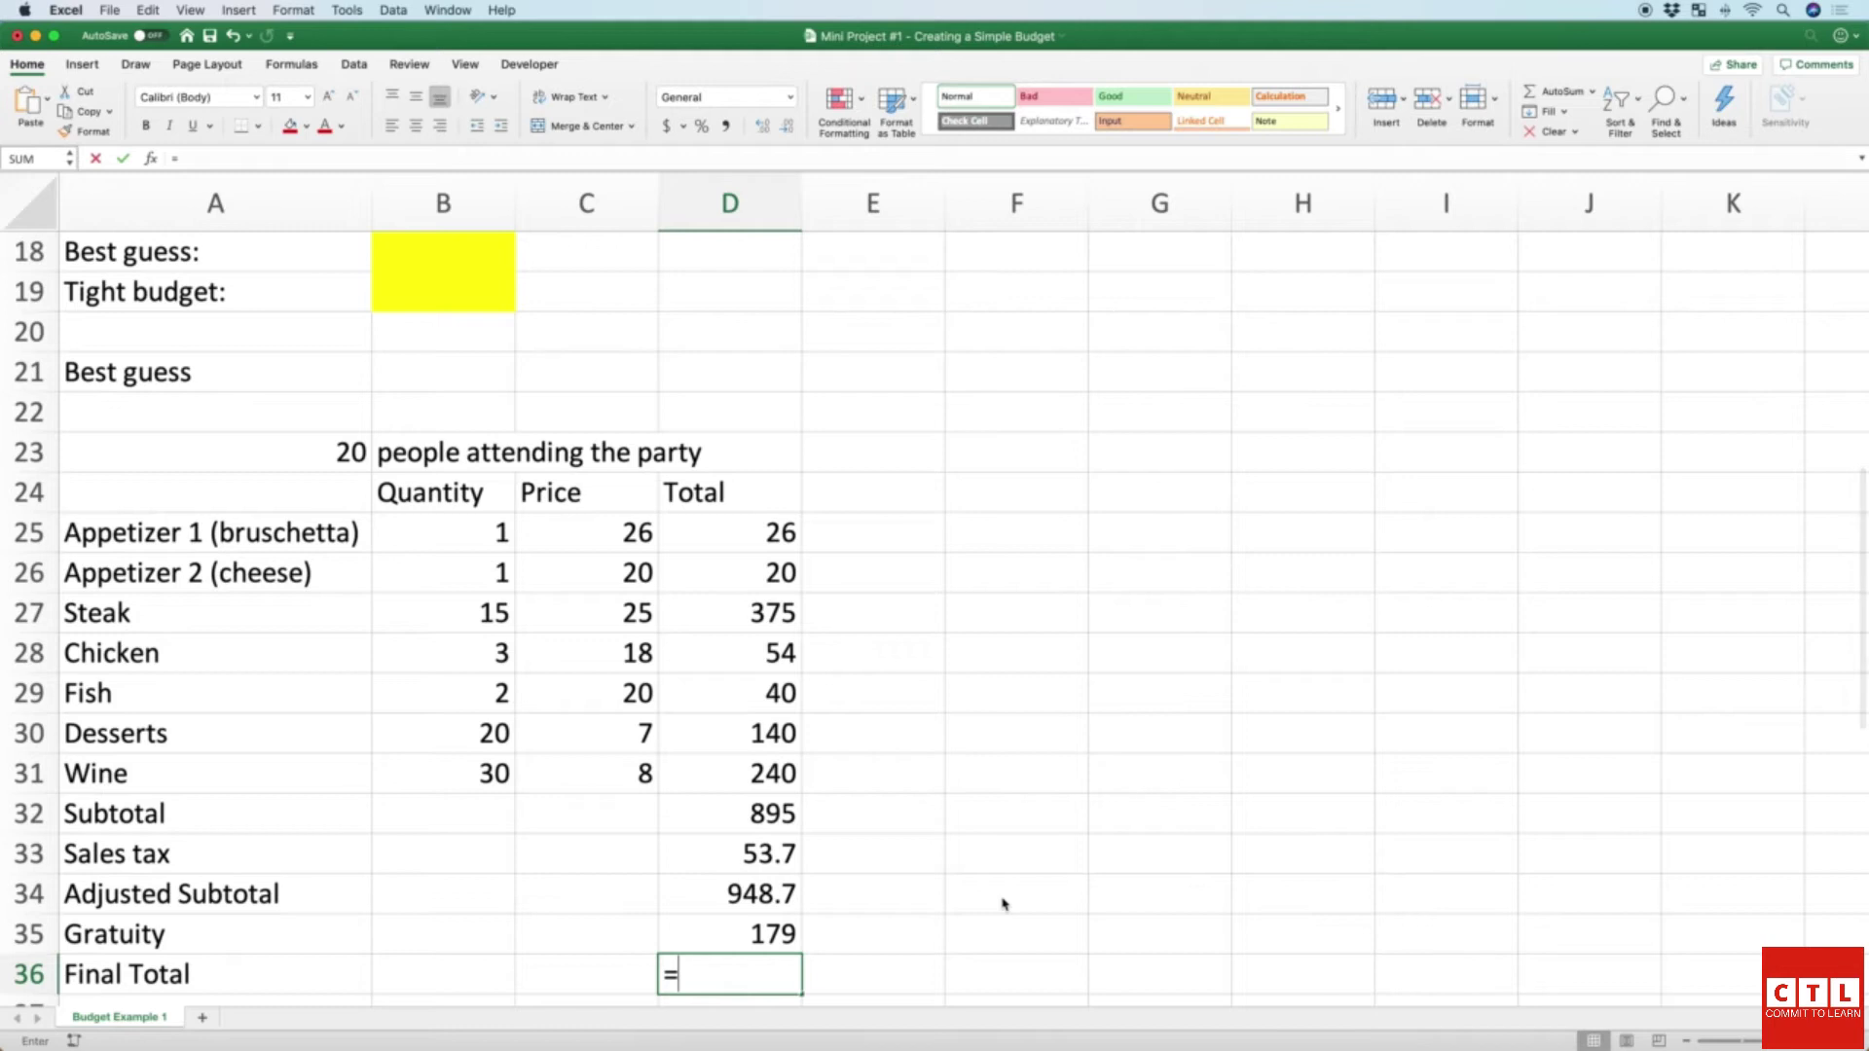
text(sum()
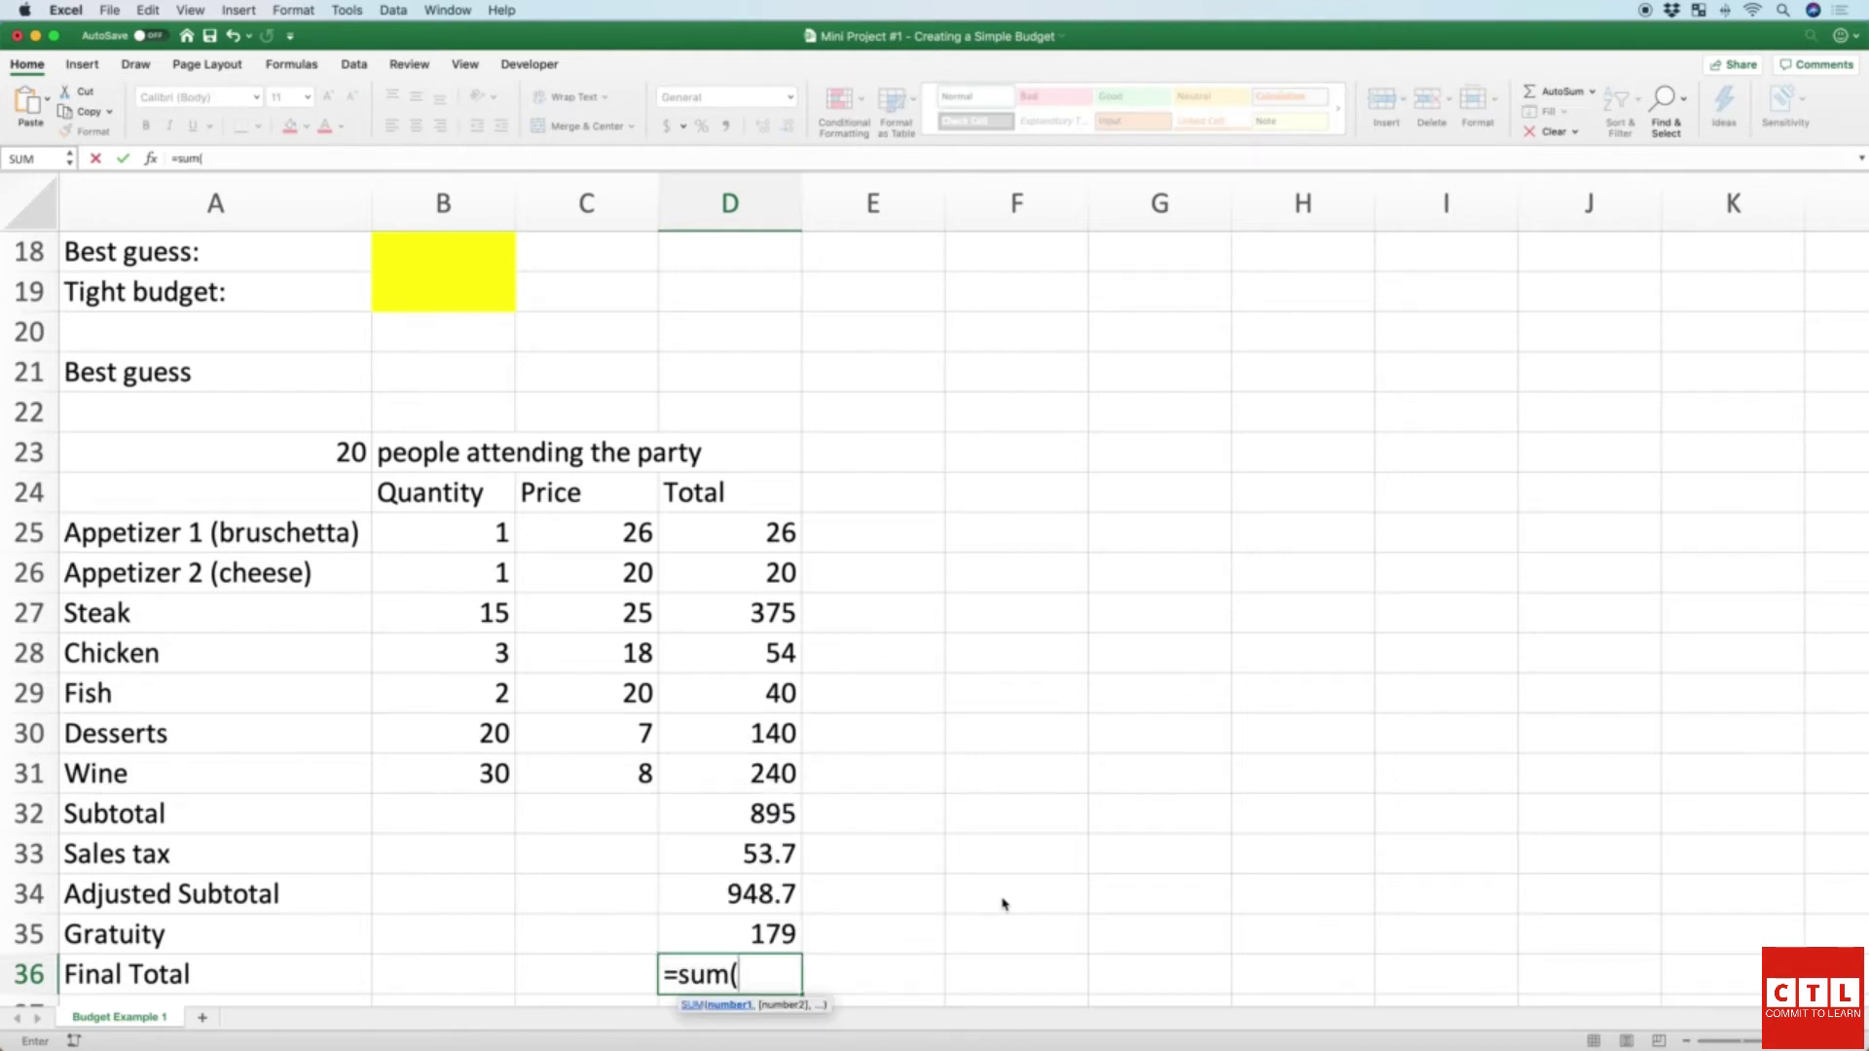
key(Up)
key(shift+Up)
key(shift+Up)
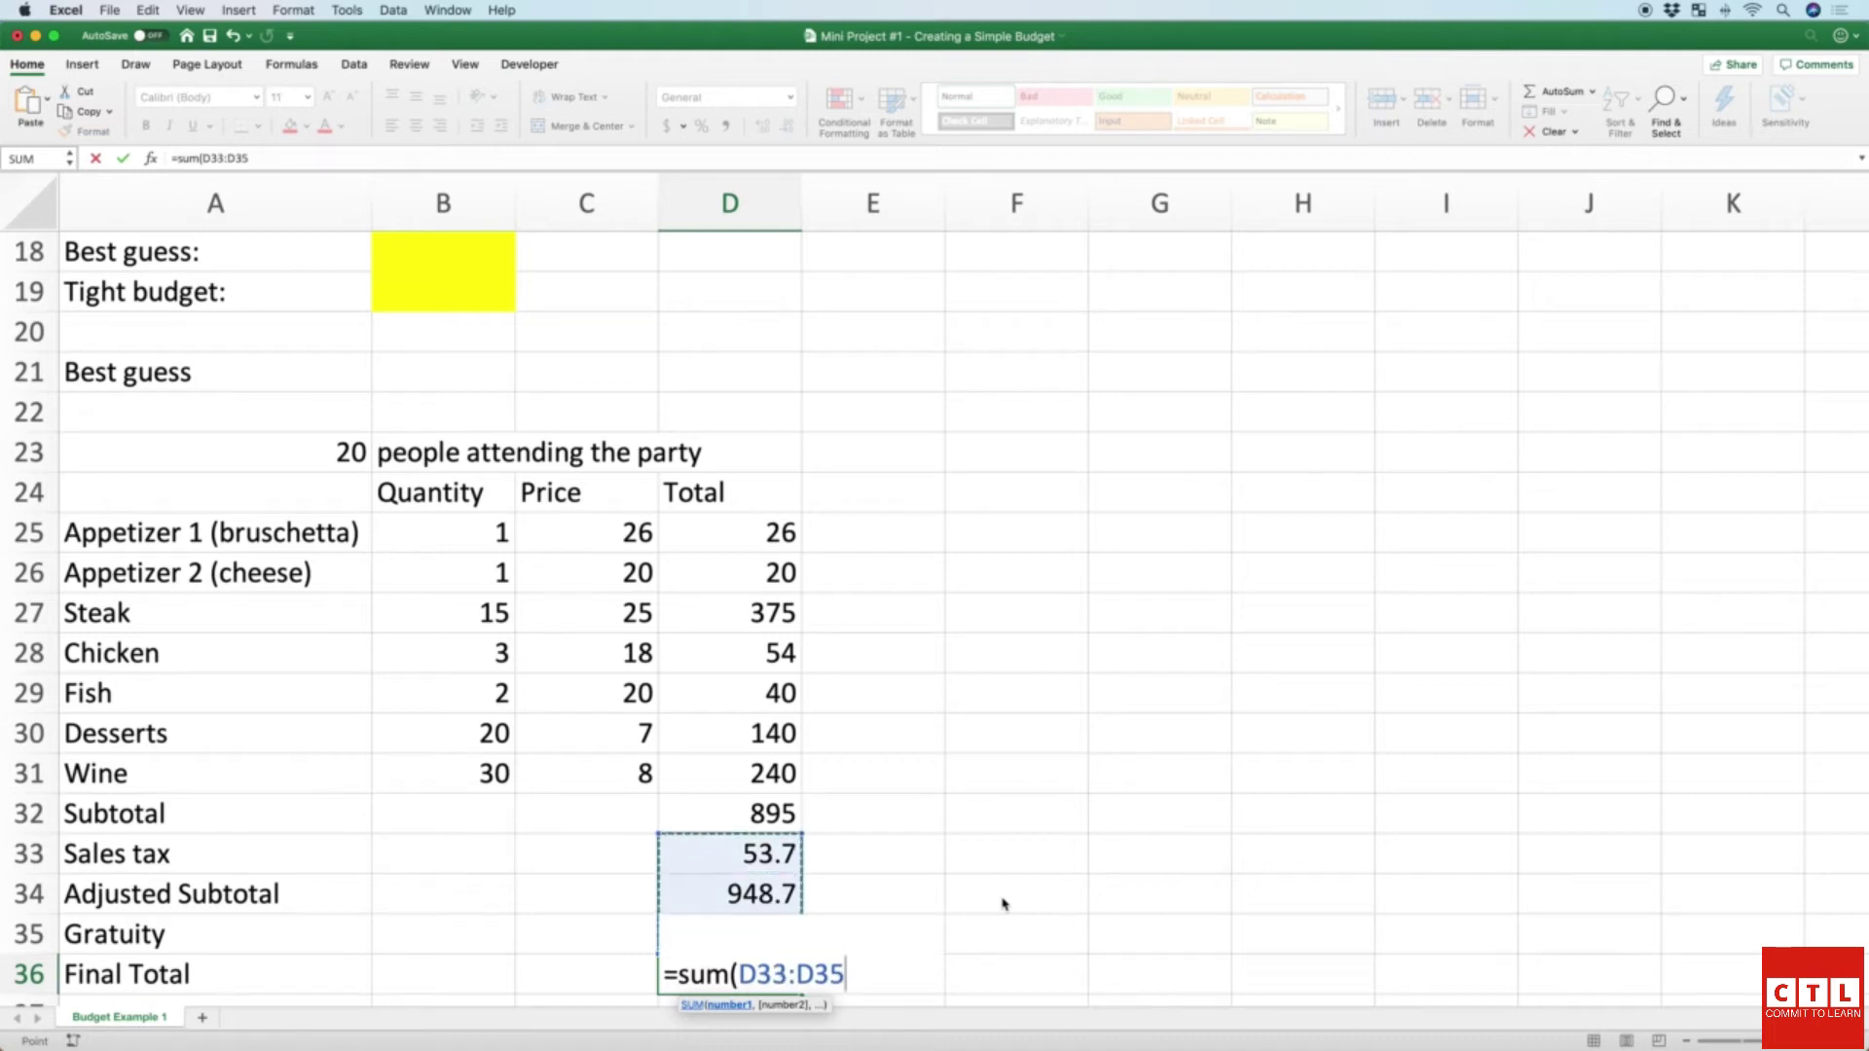
key(shift+Up)
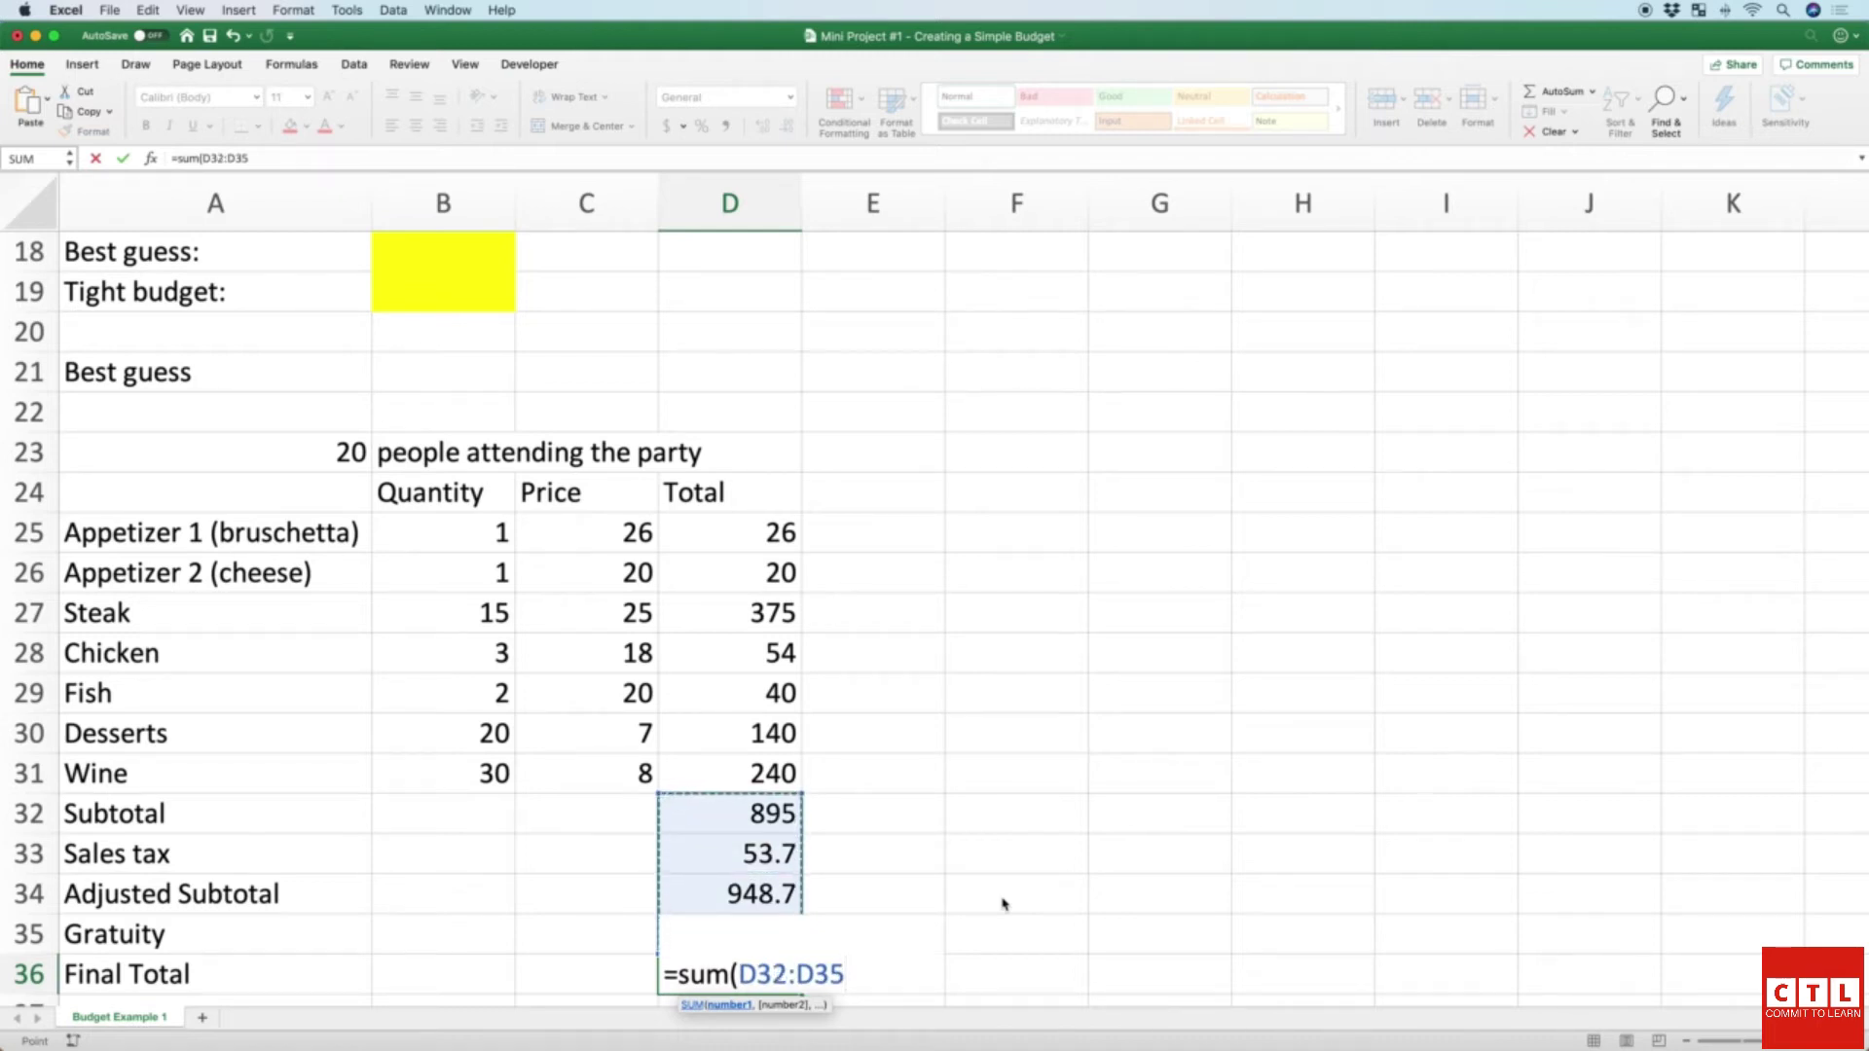
key(shift+Down)
key(shift+Down)
key(shift+Down)
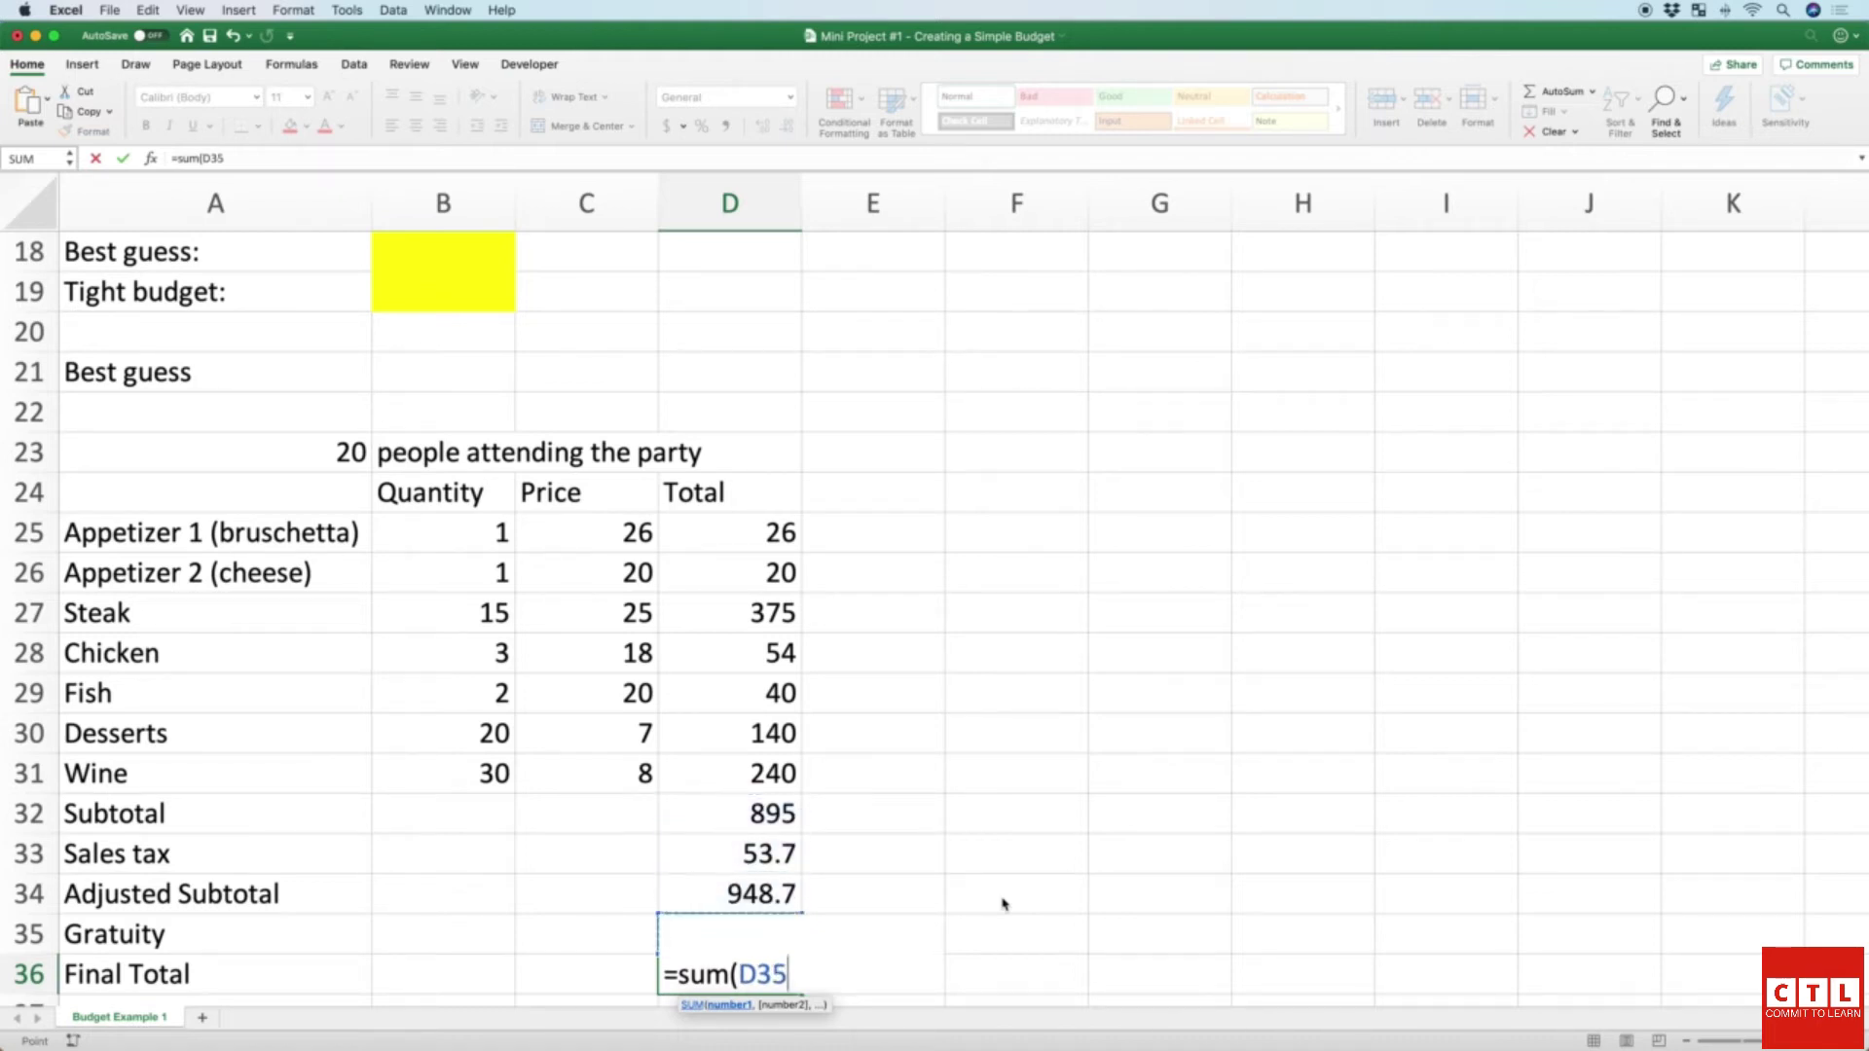
key(BackSpace)
key(BackSpace)
key(BackSpace)
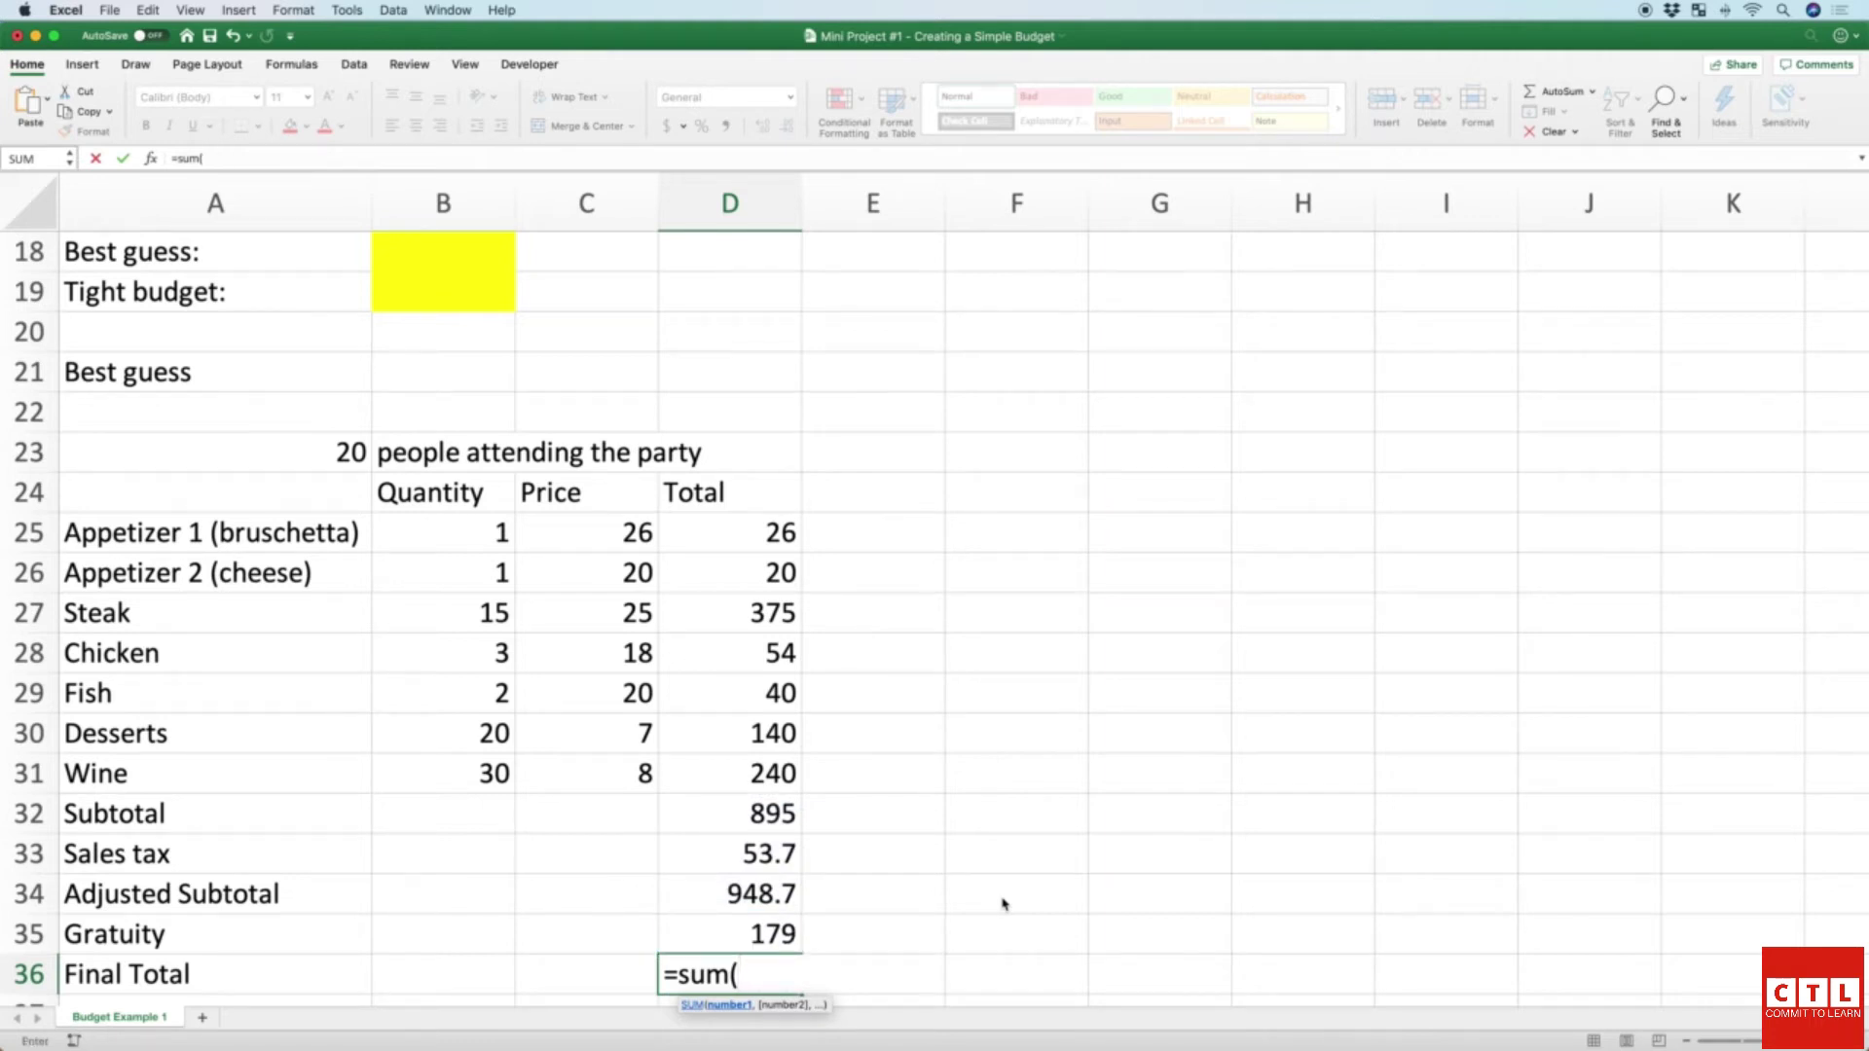
Step: Complete the final total formula in D36 as =SUM(D35,D34), adding the gratuity and the adjusted subtotal
text(d35,)
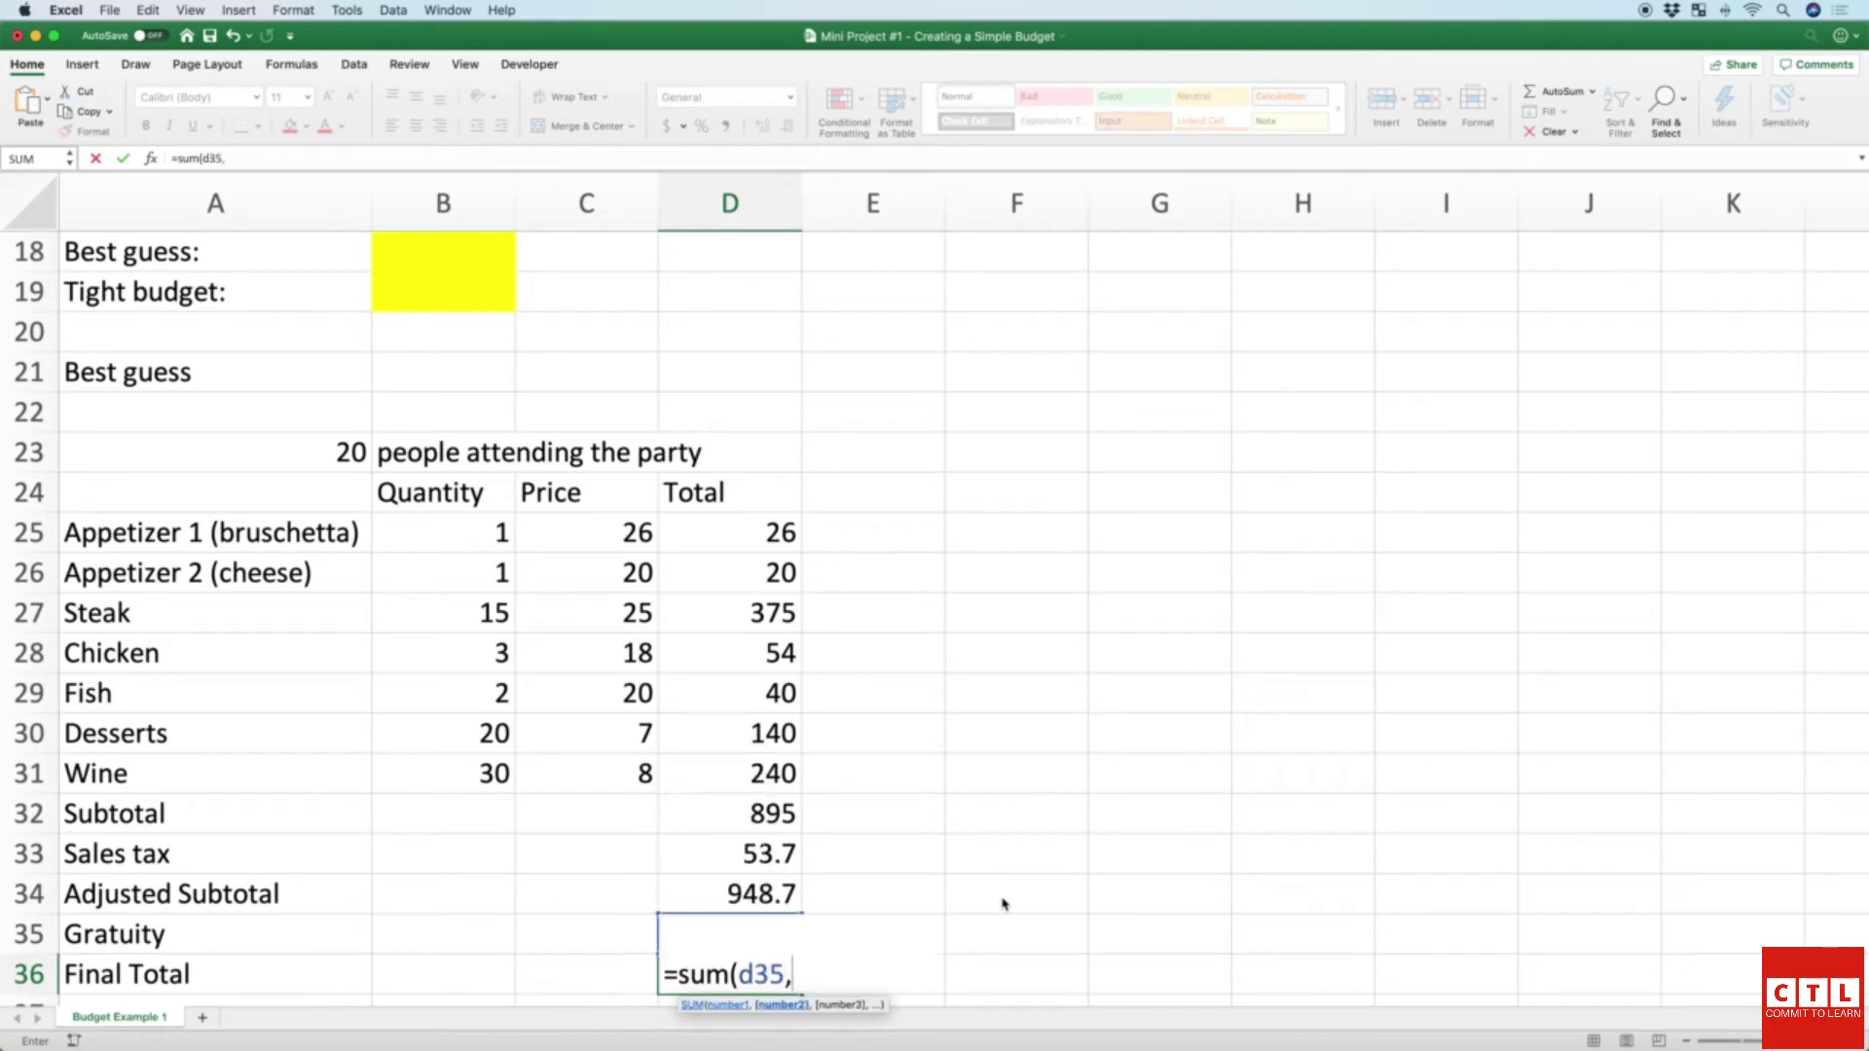
text(d34))
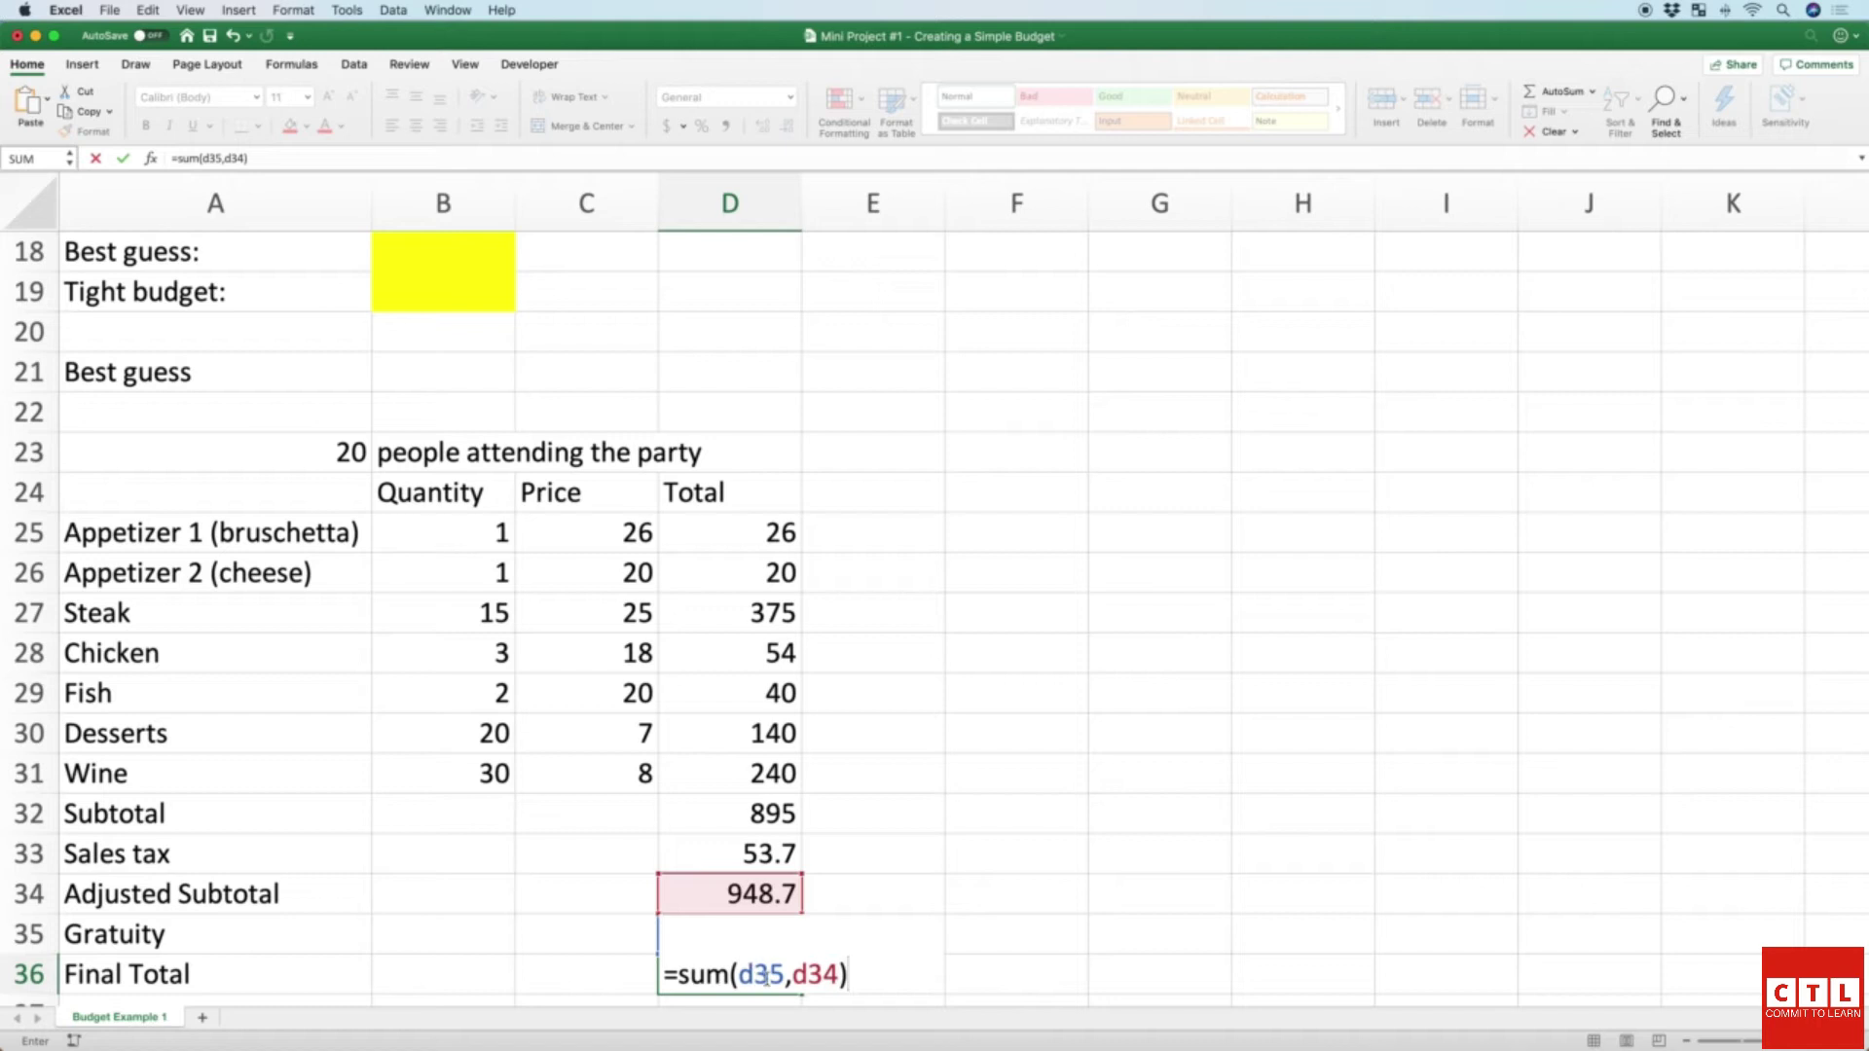
click(841, 976)
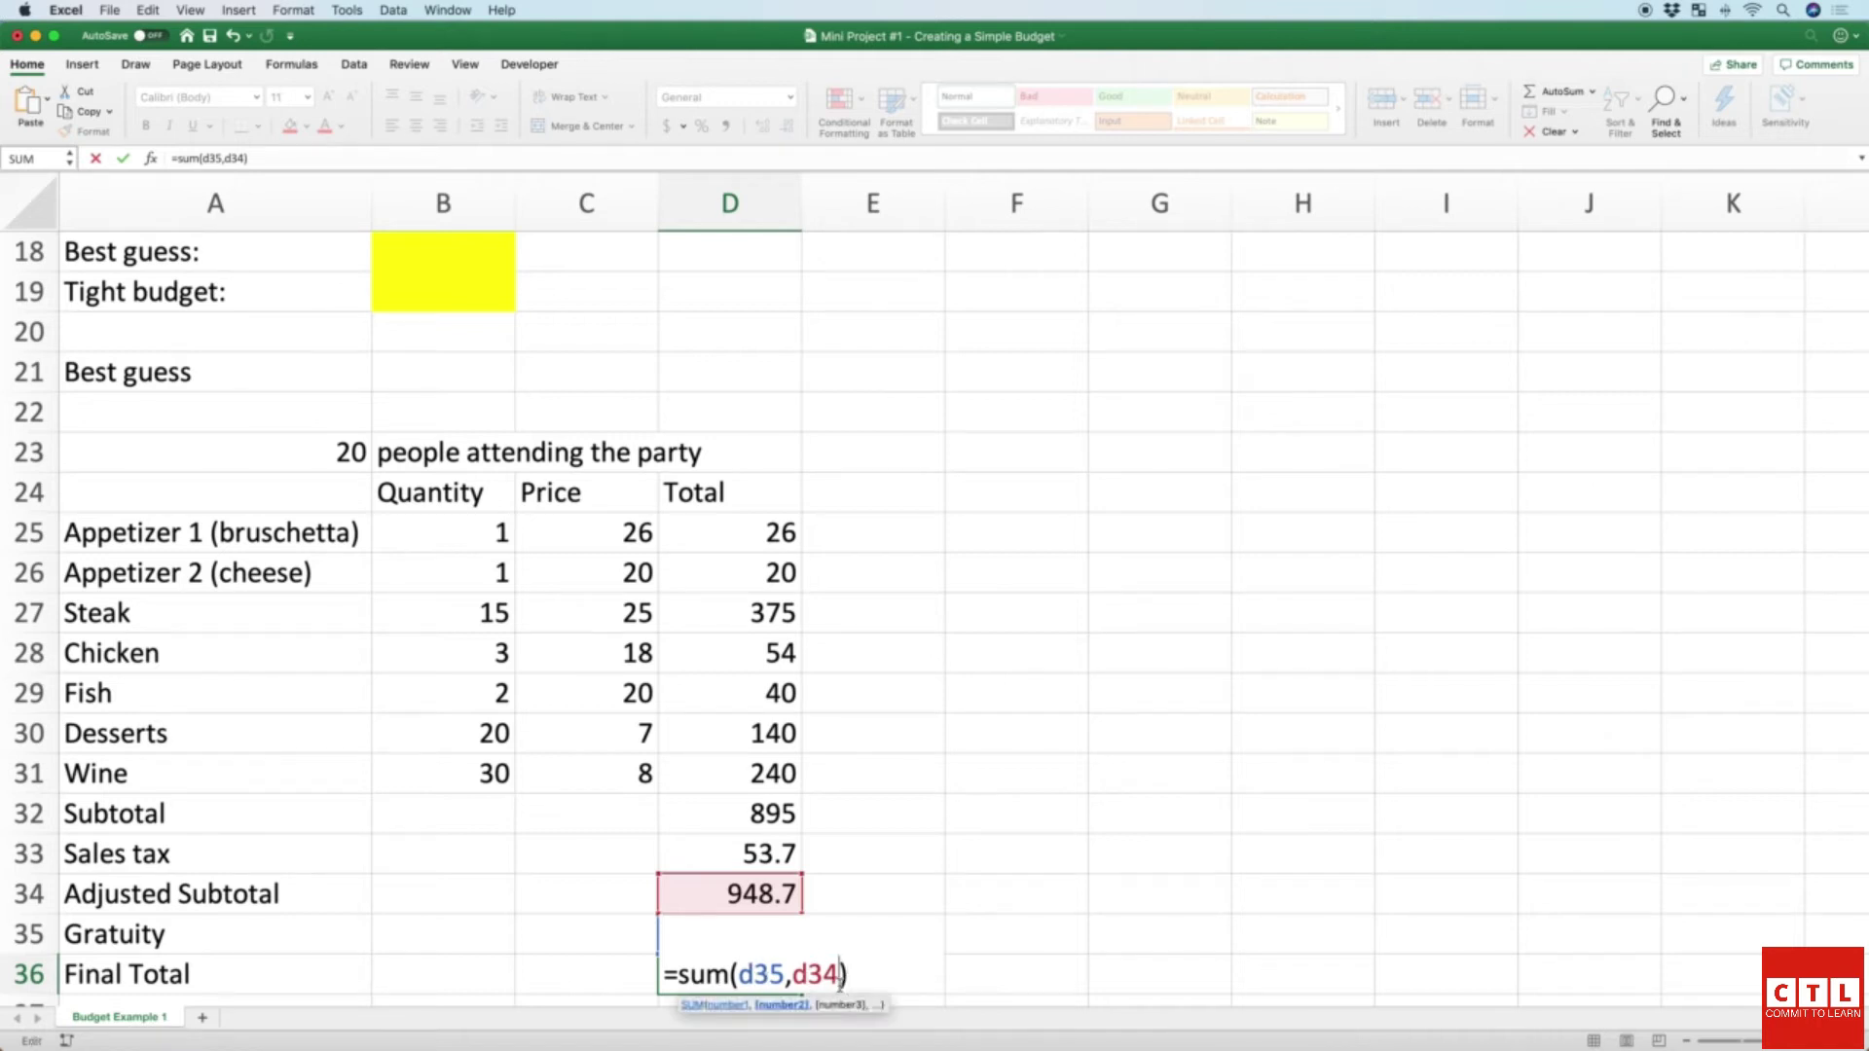
text(,)
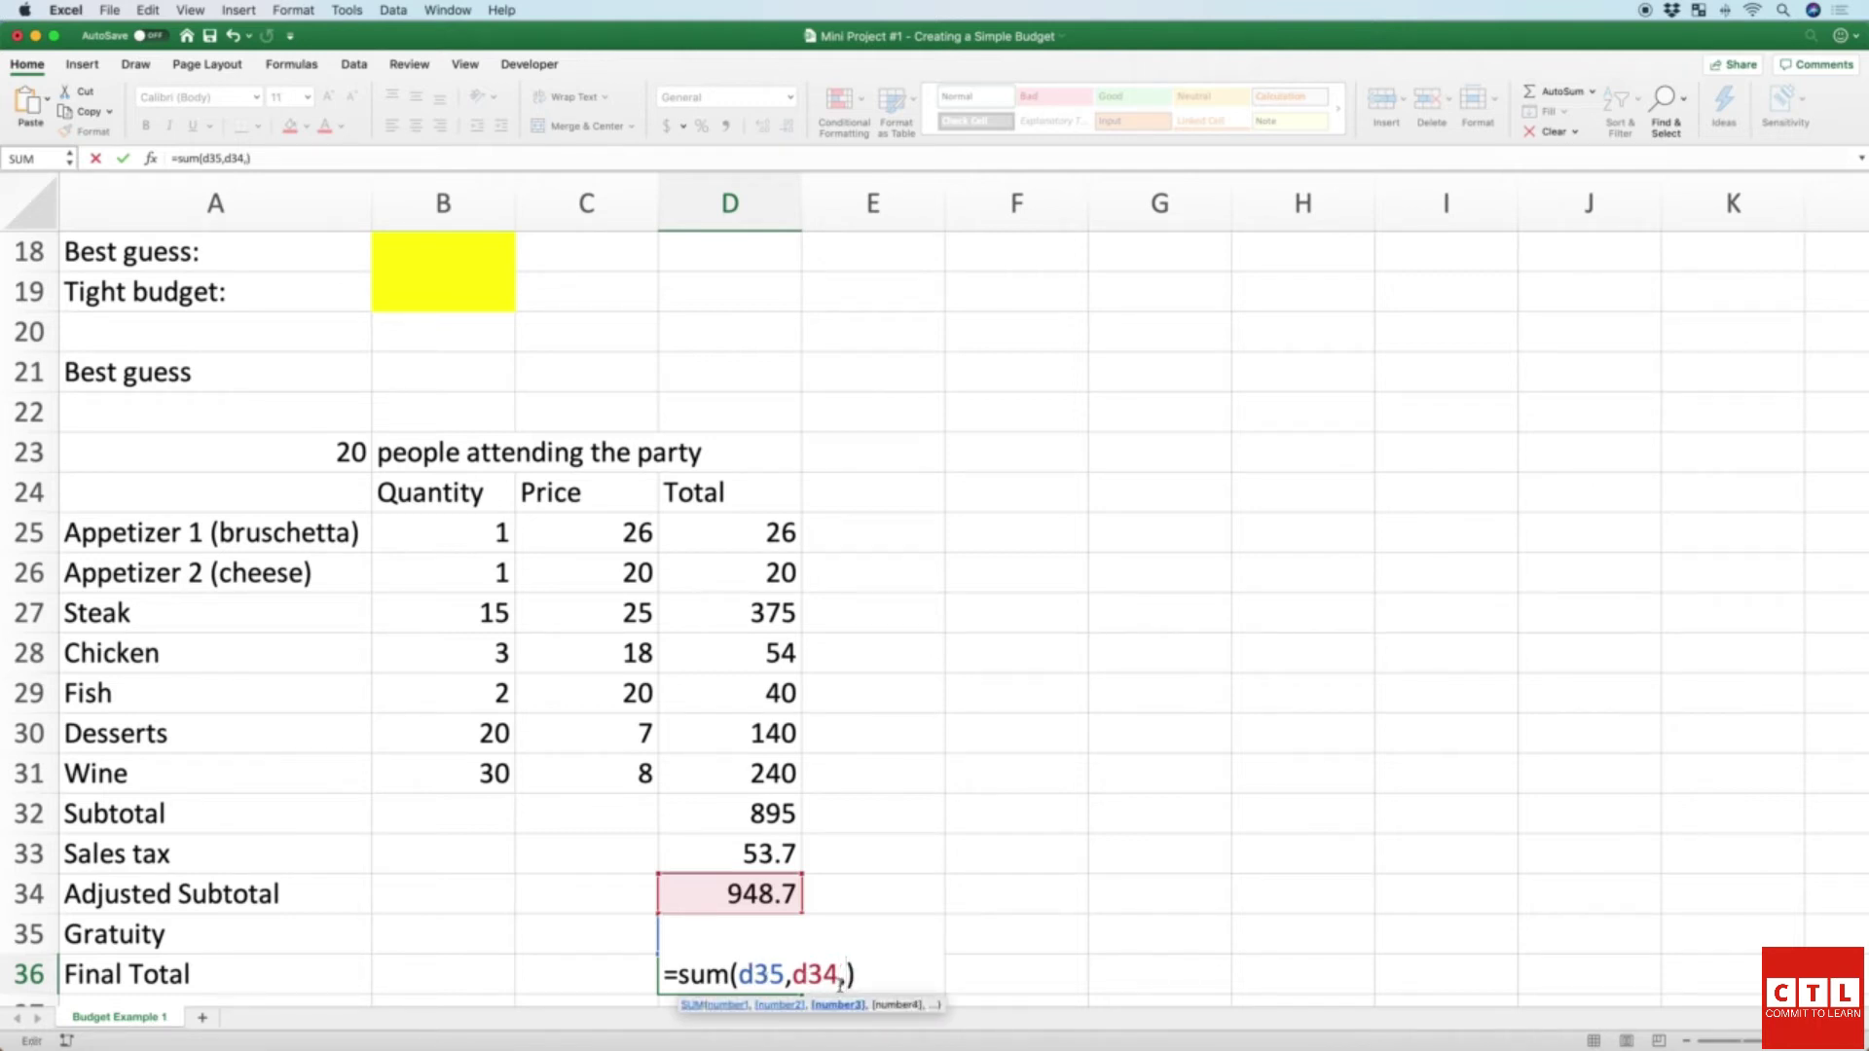
key(BackSpace)
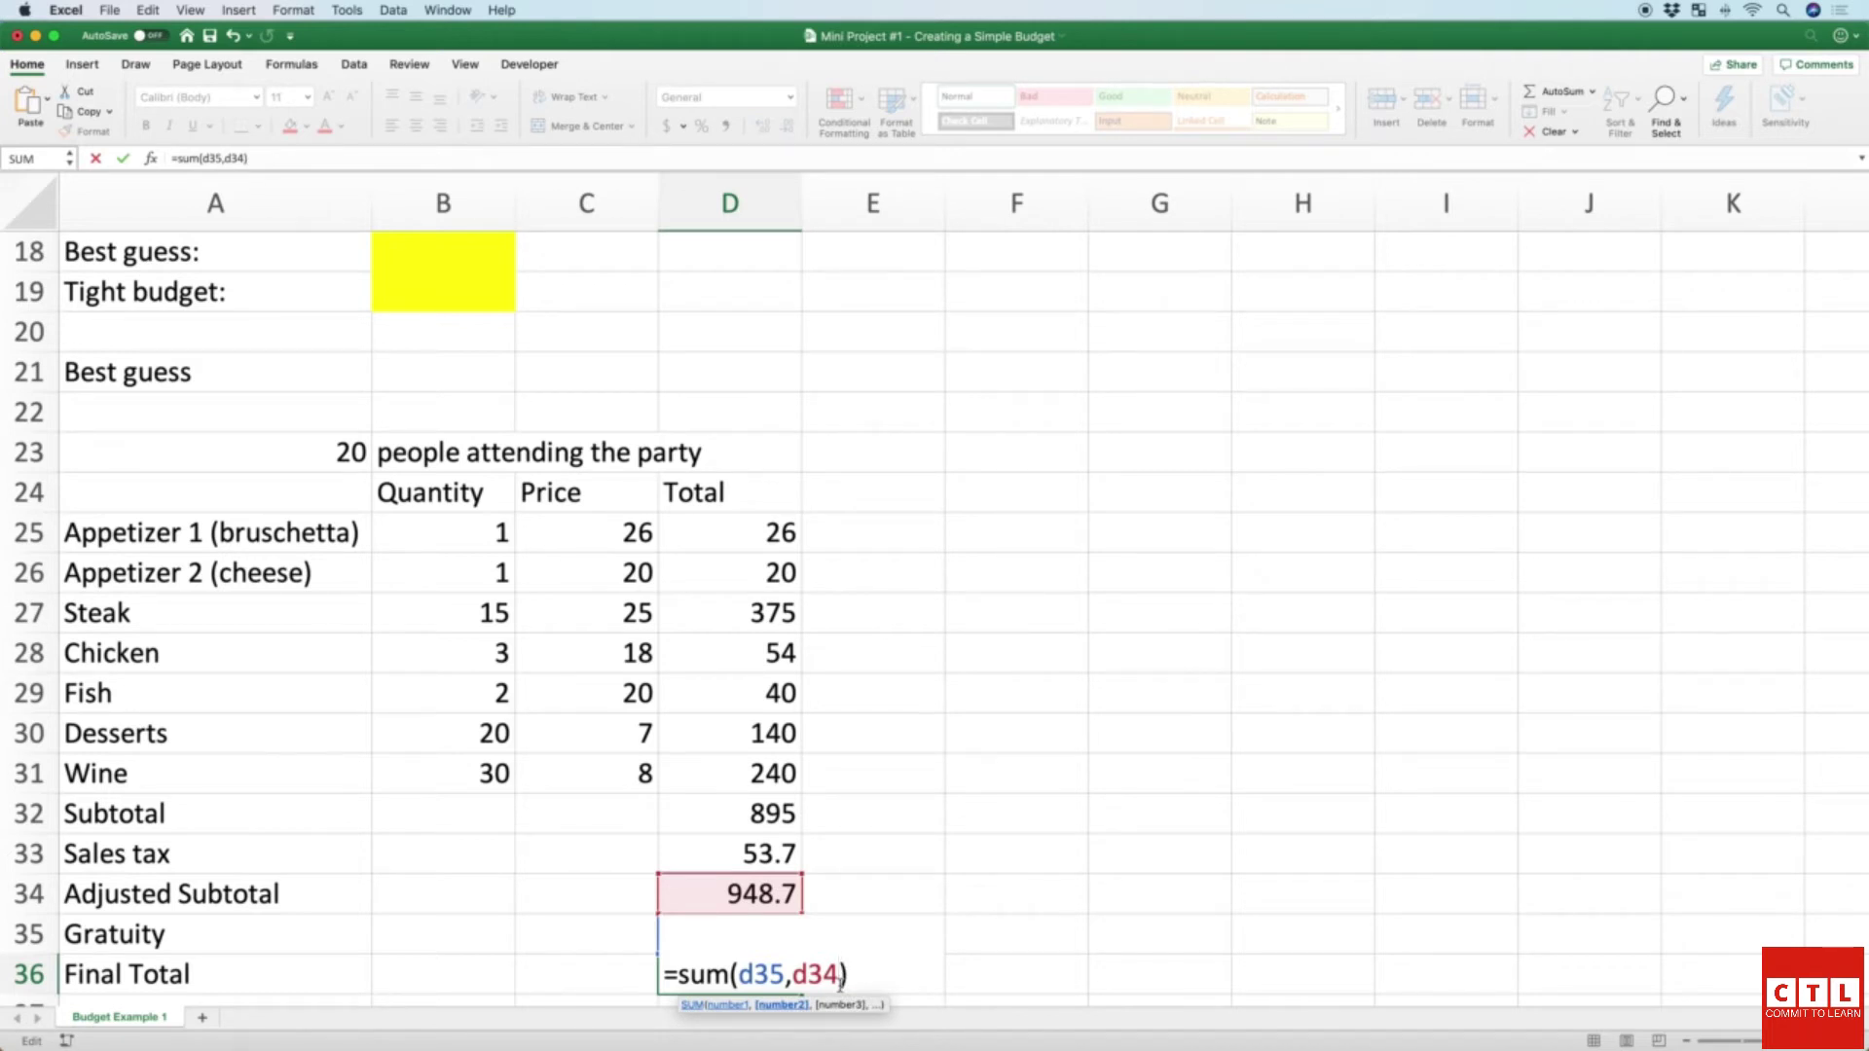
key(Return)
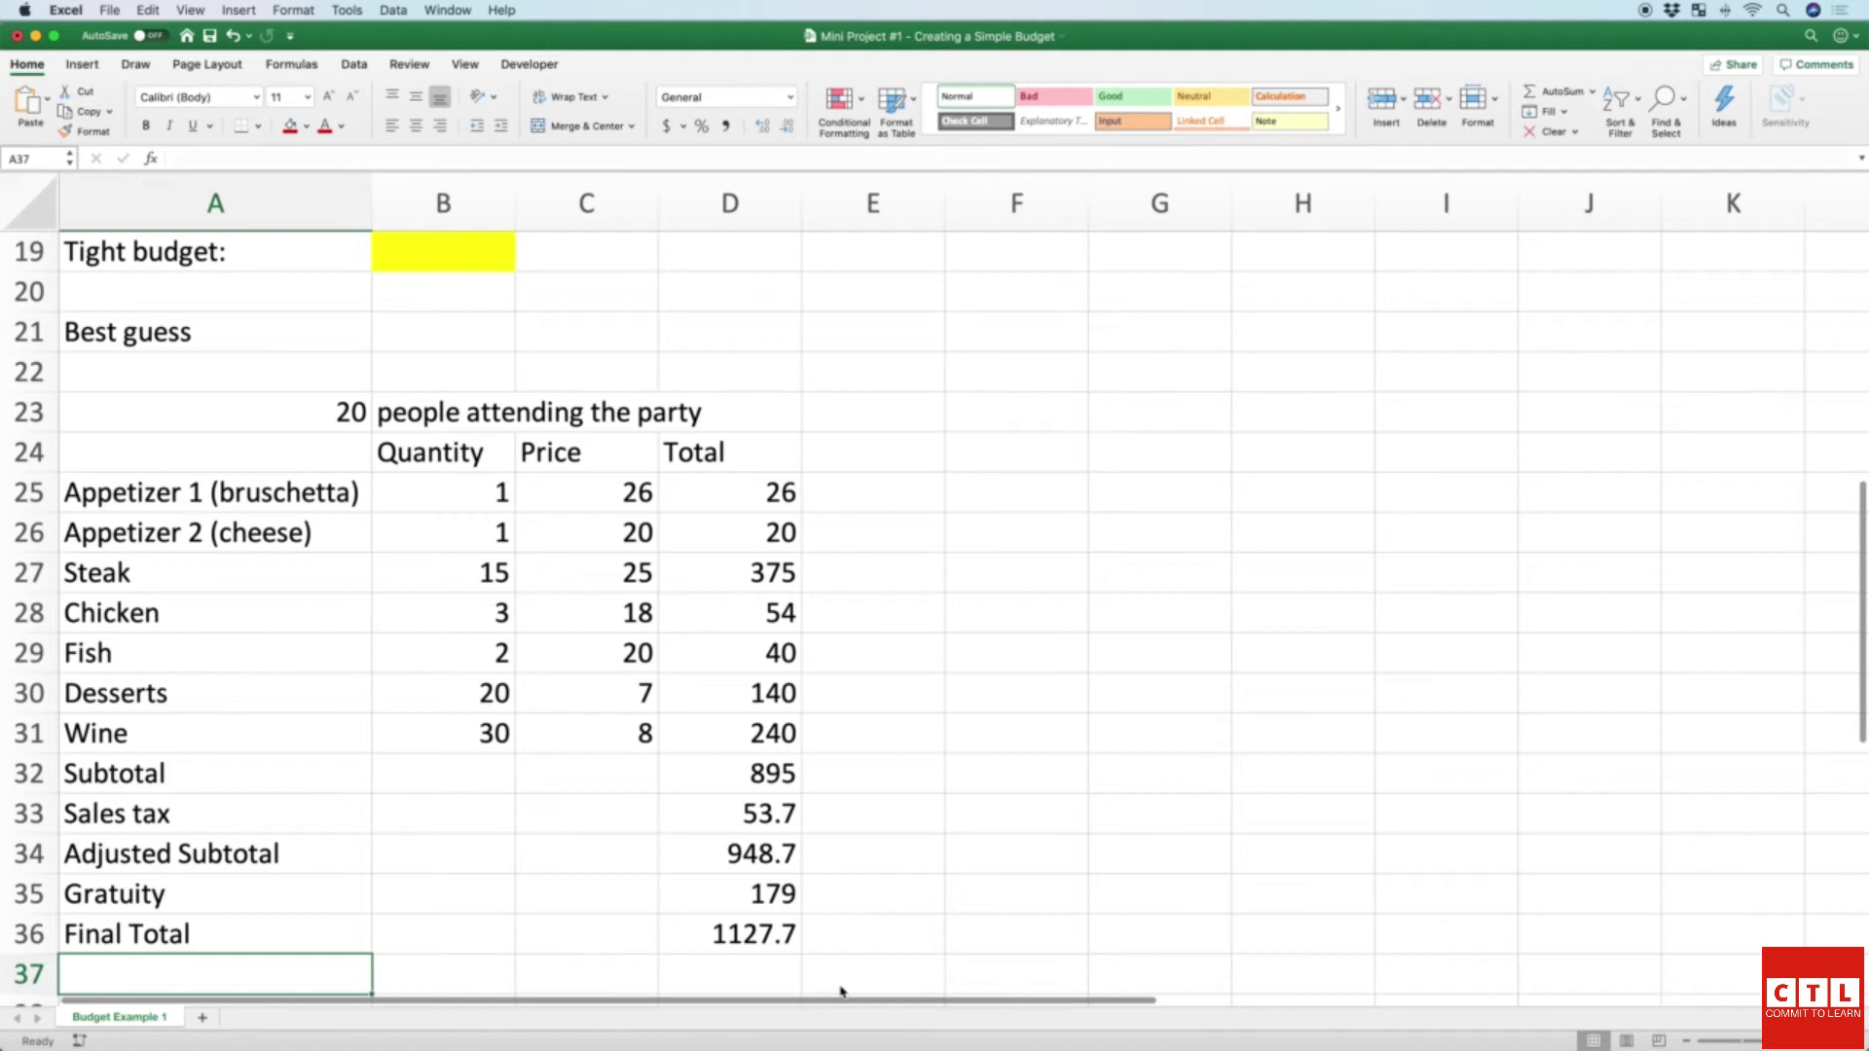
Step: Review which cells the final total formula in D36 references, and look over the best-guess table
click(764, 944)
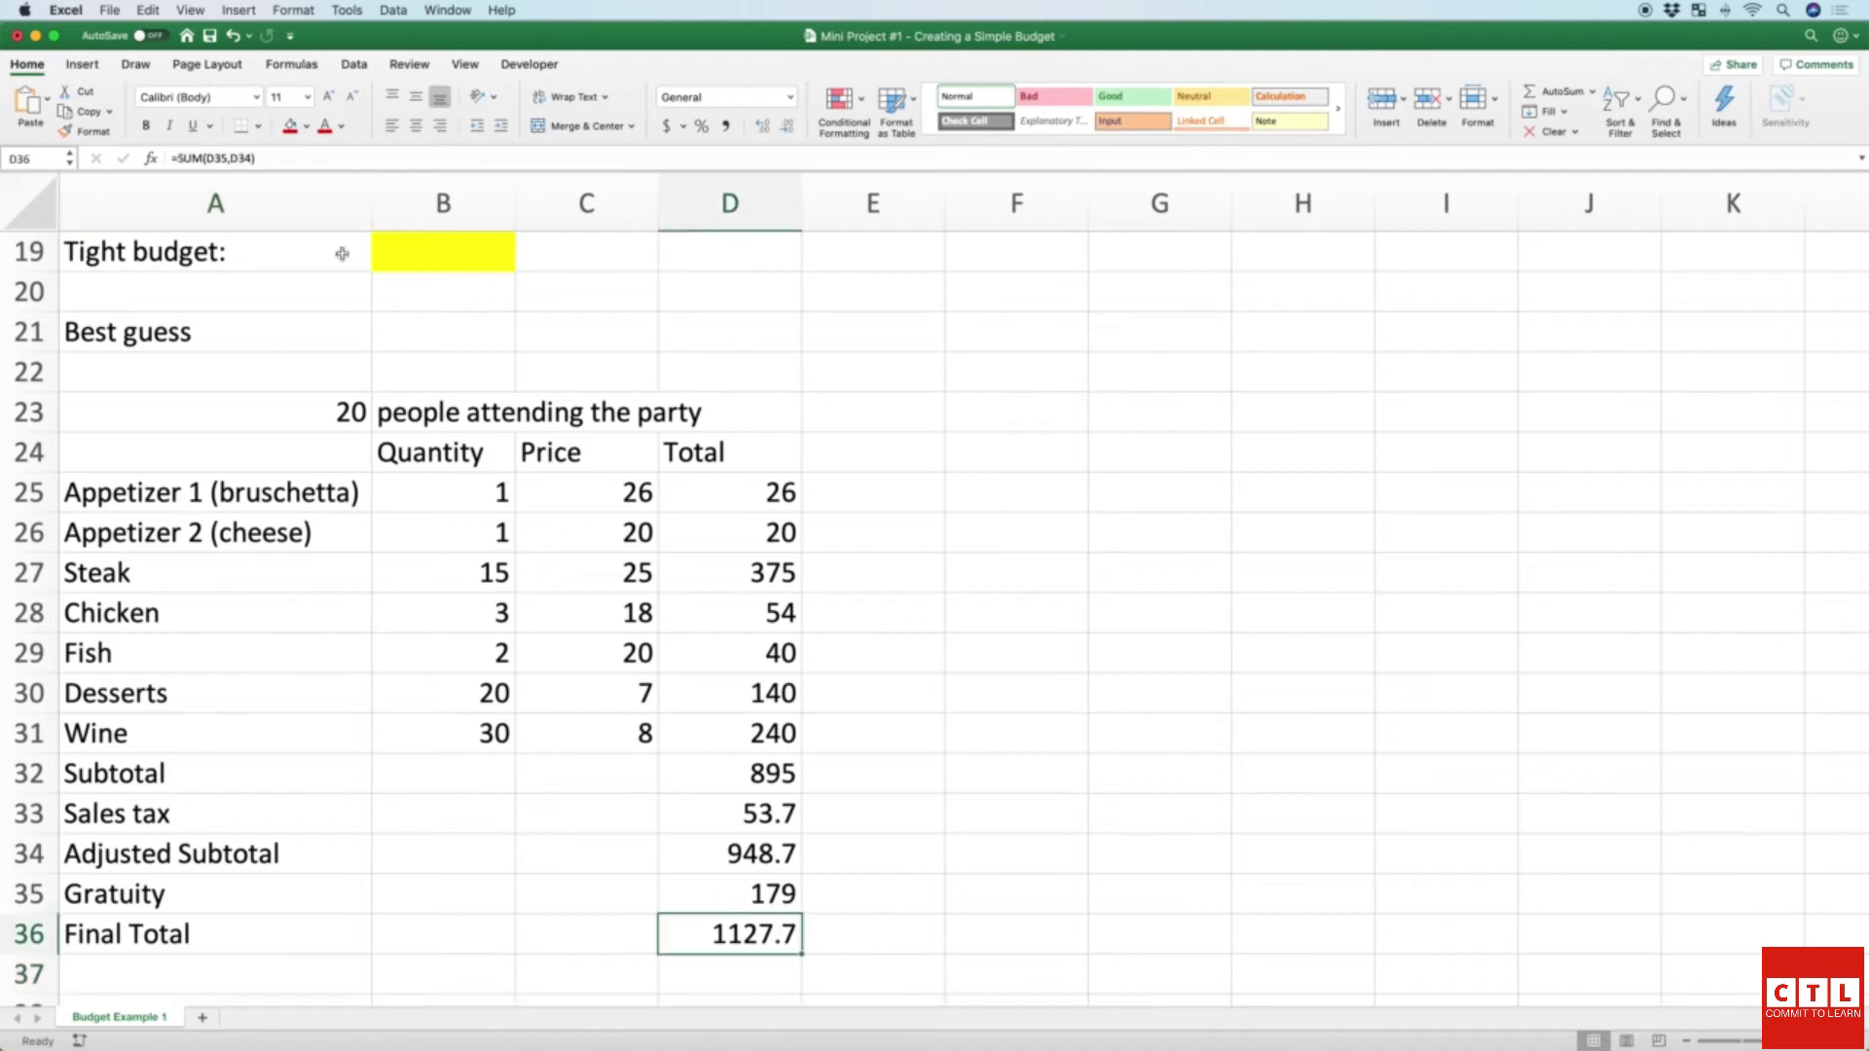
click(298, 156)
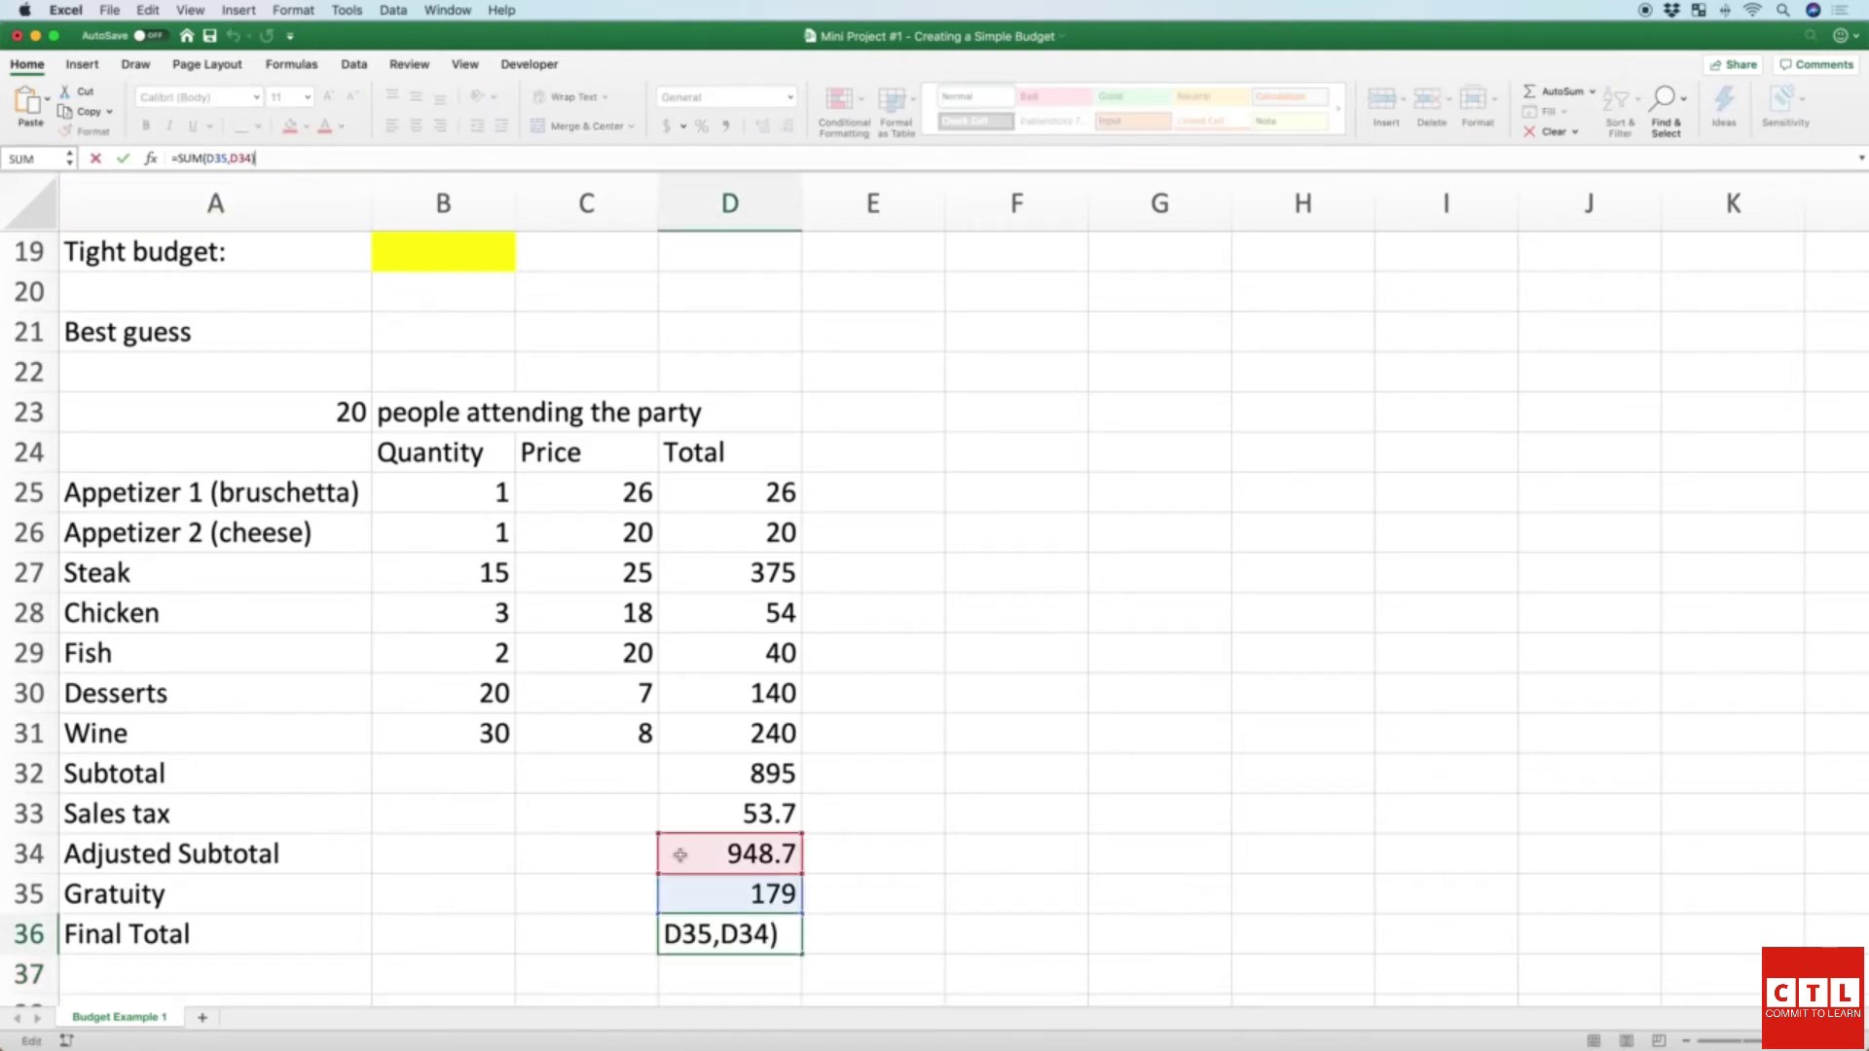
key(Return)
click(748, 944)
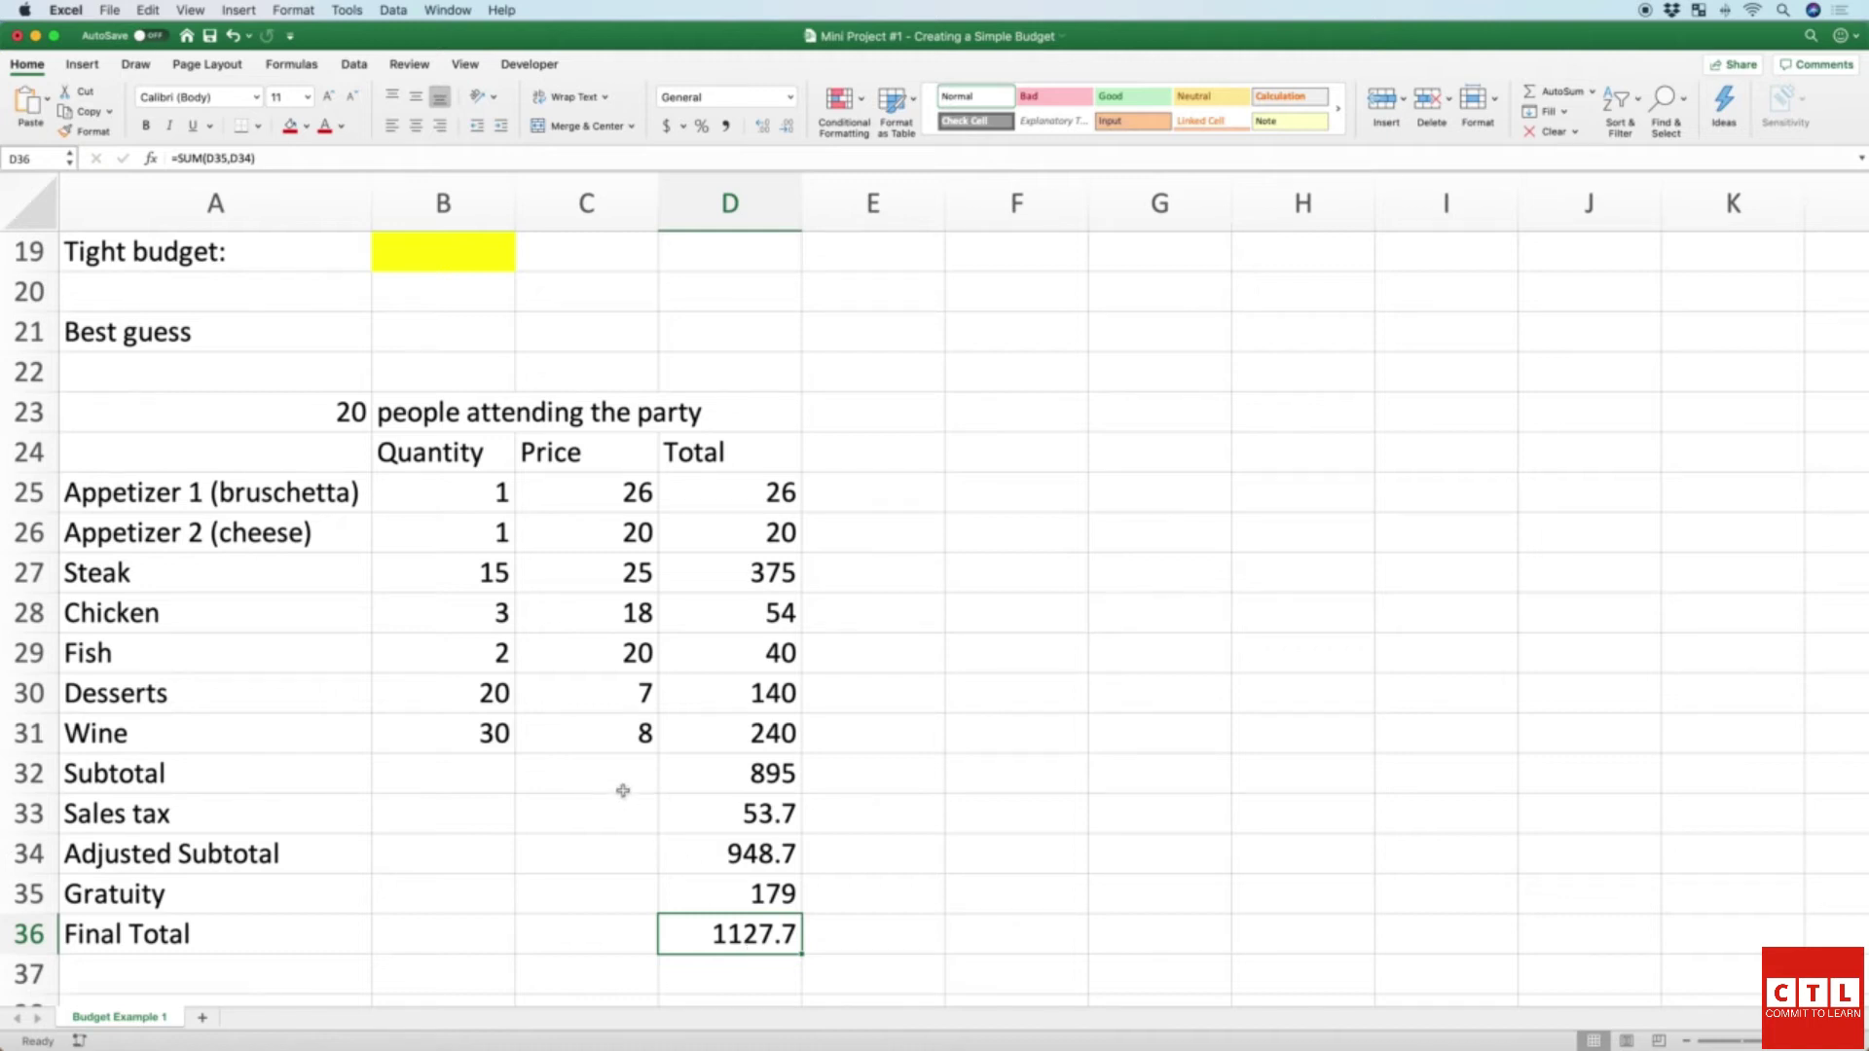
scroll(212, 397, up, 1)
click(190, 337)
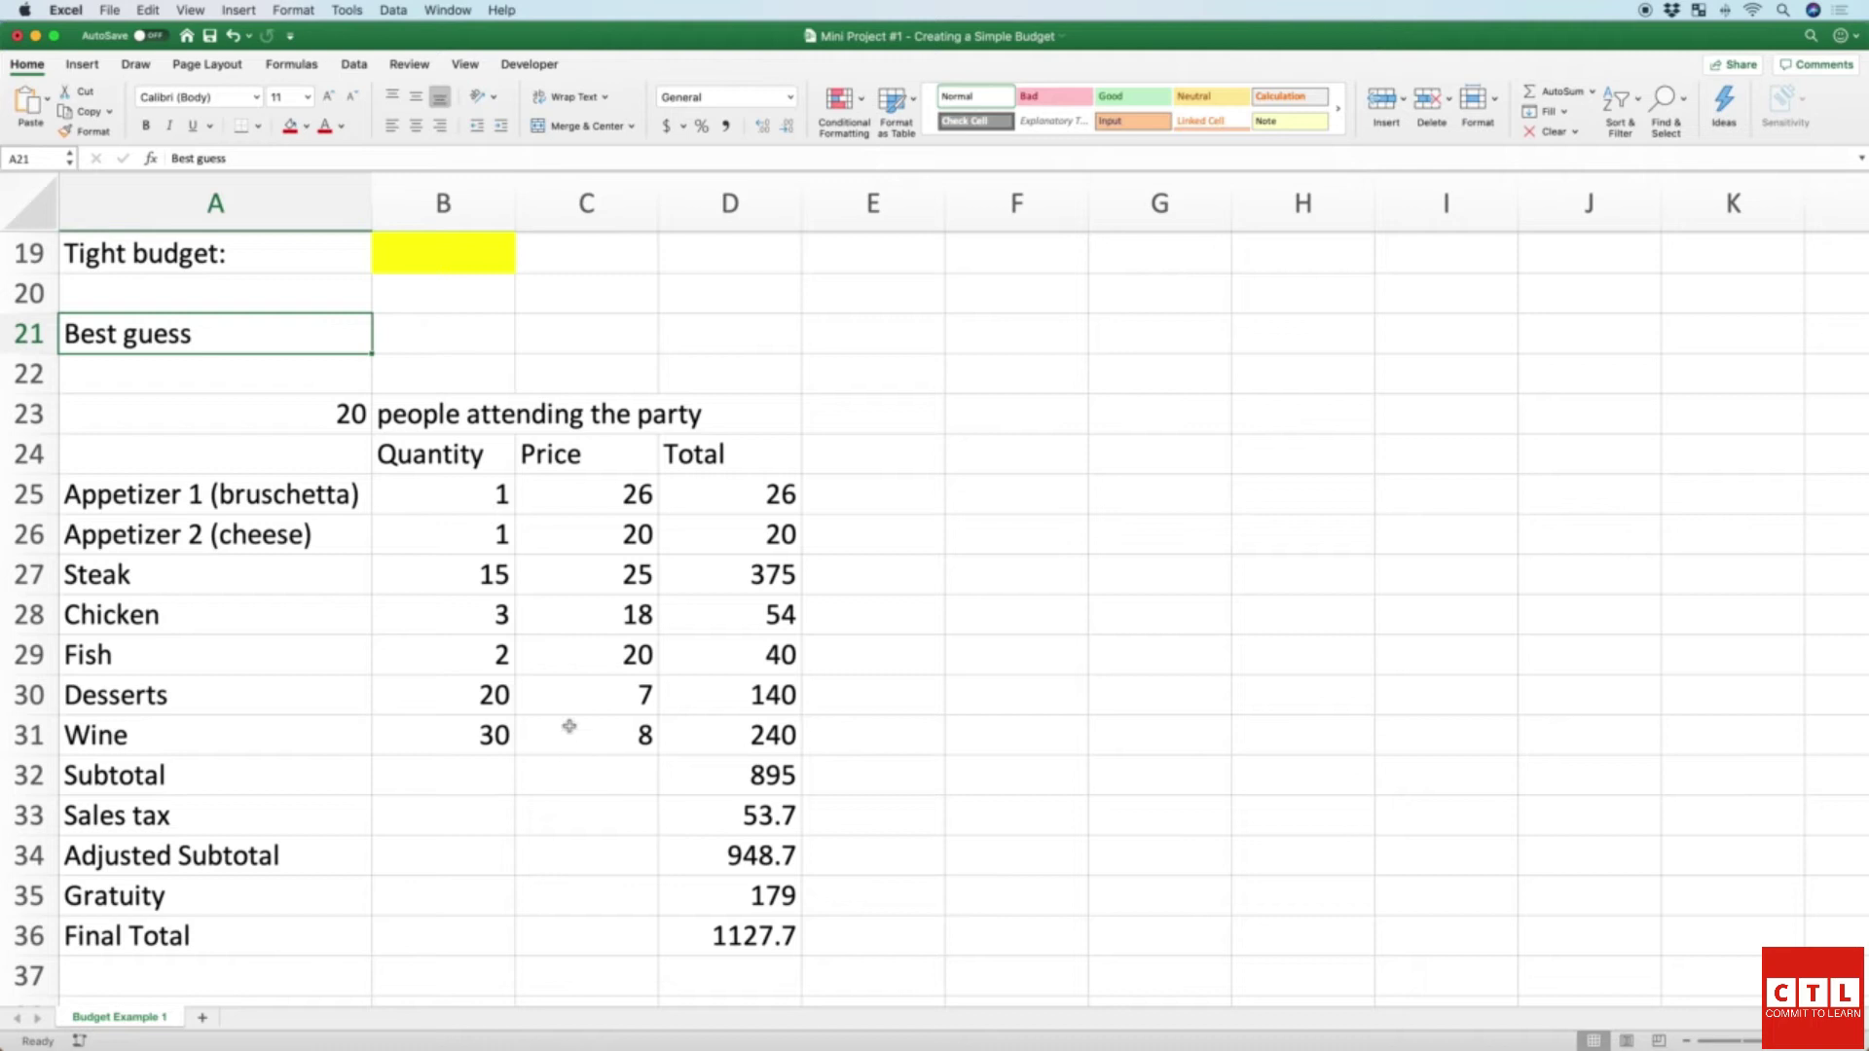
click(735, 940)
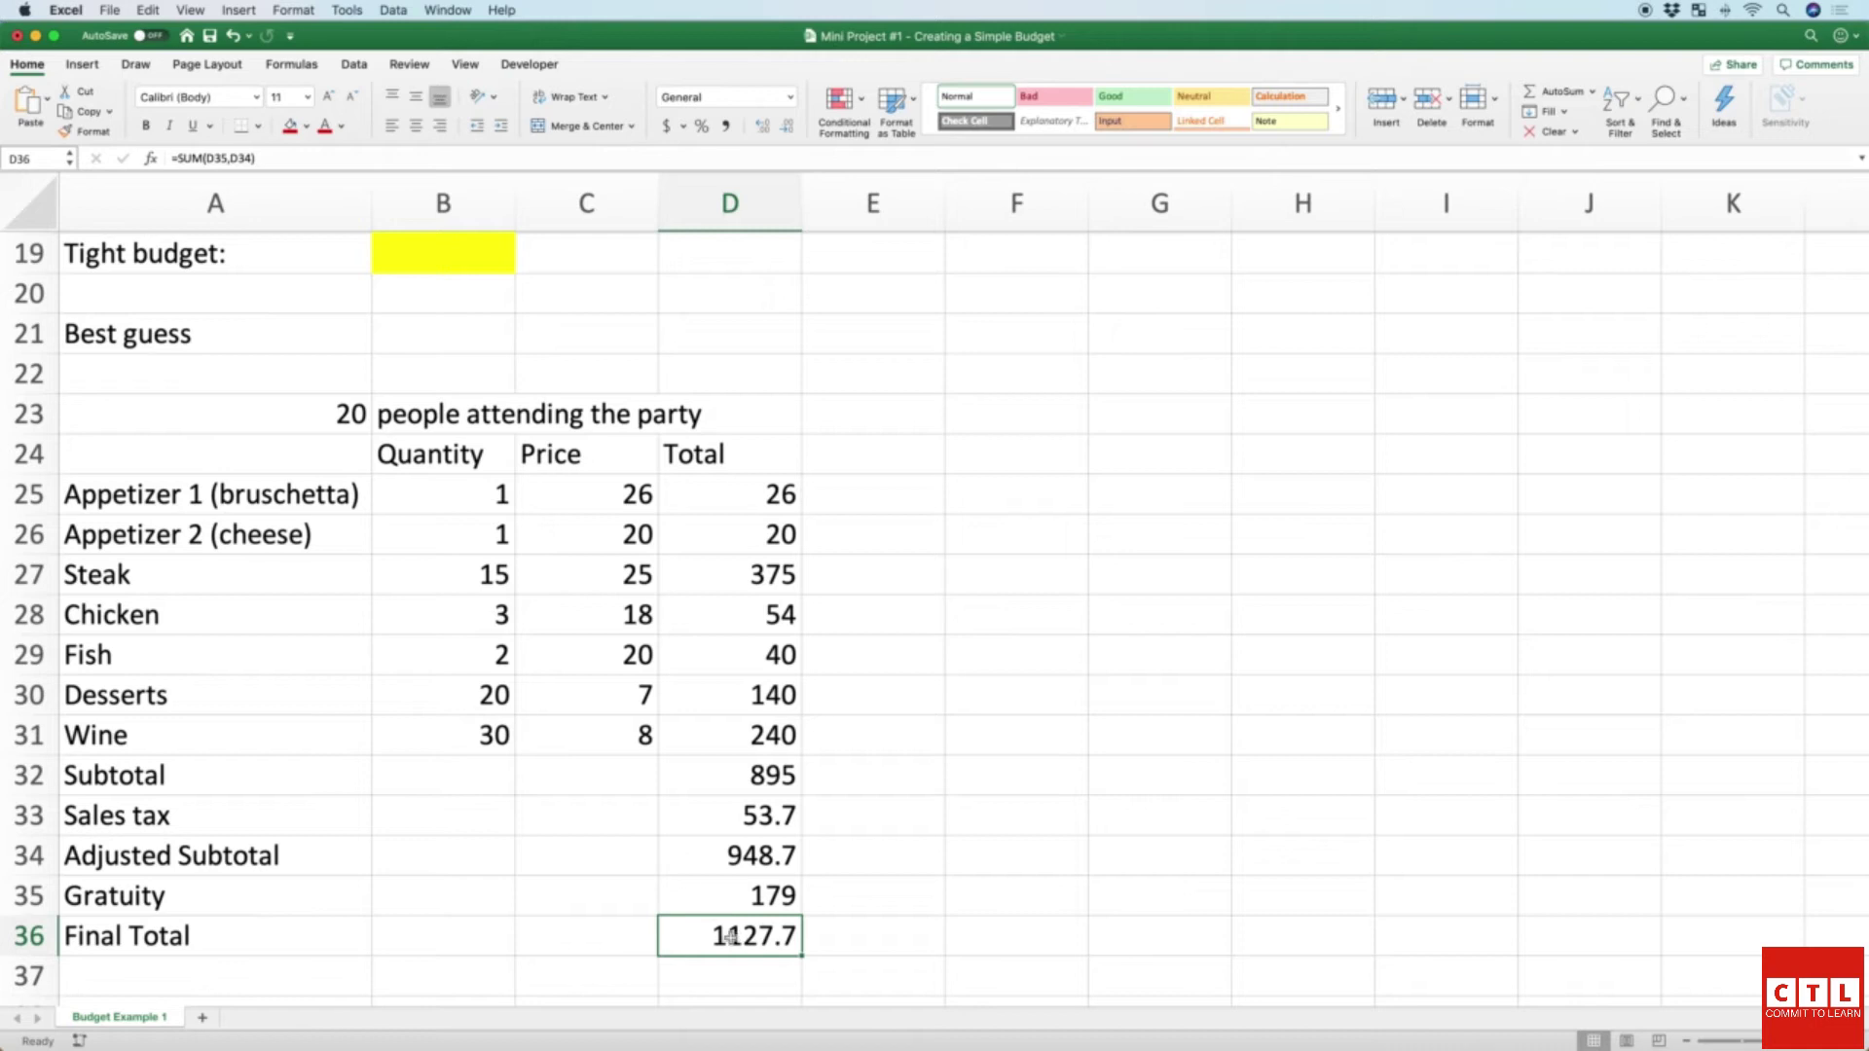
Step: Link the yellow Best guess summary cell B18 to the final total with the formula =D36
scroll(317, 546, up, 2)
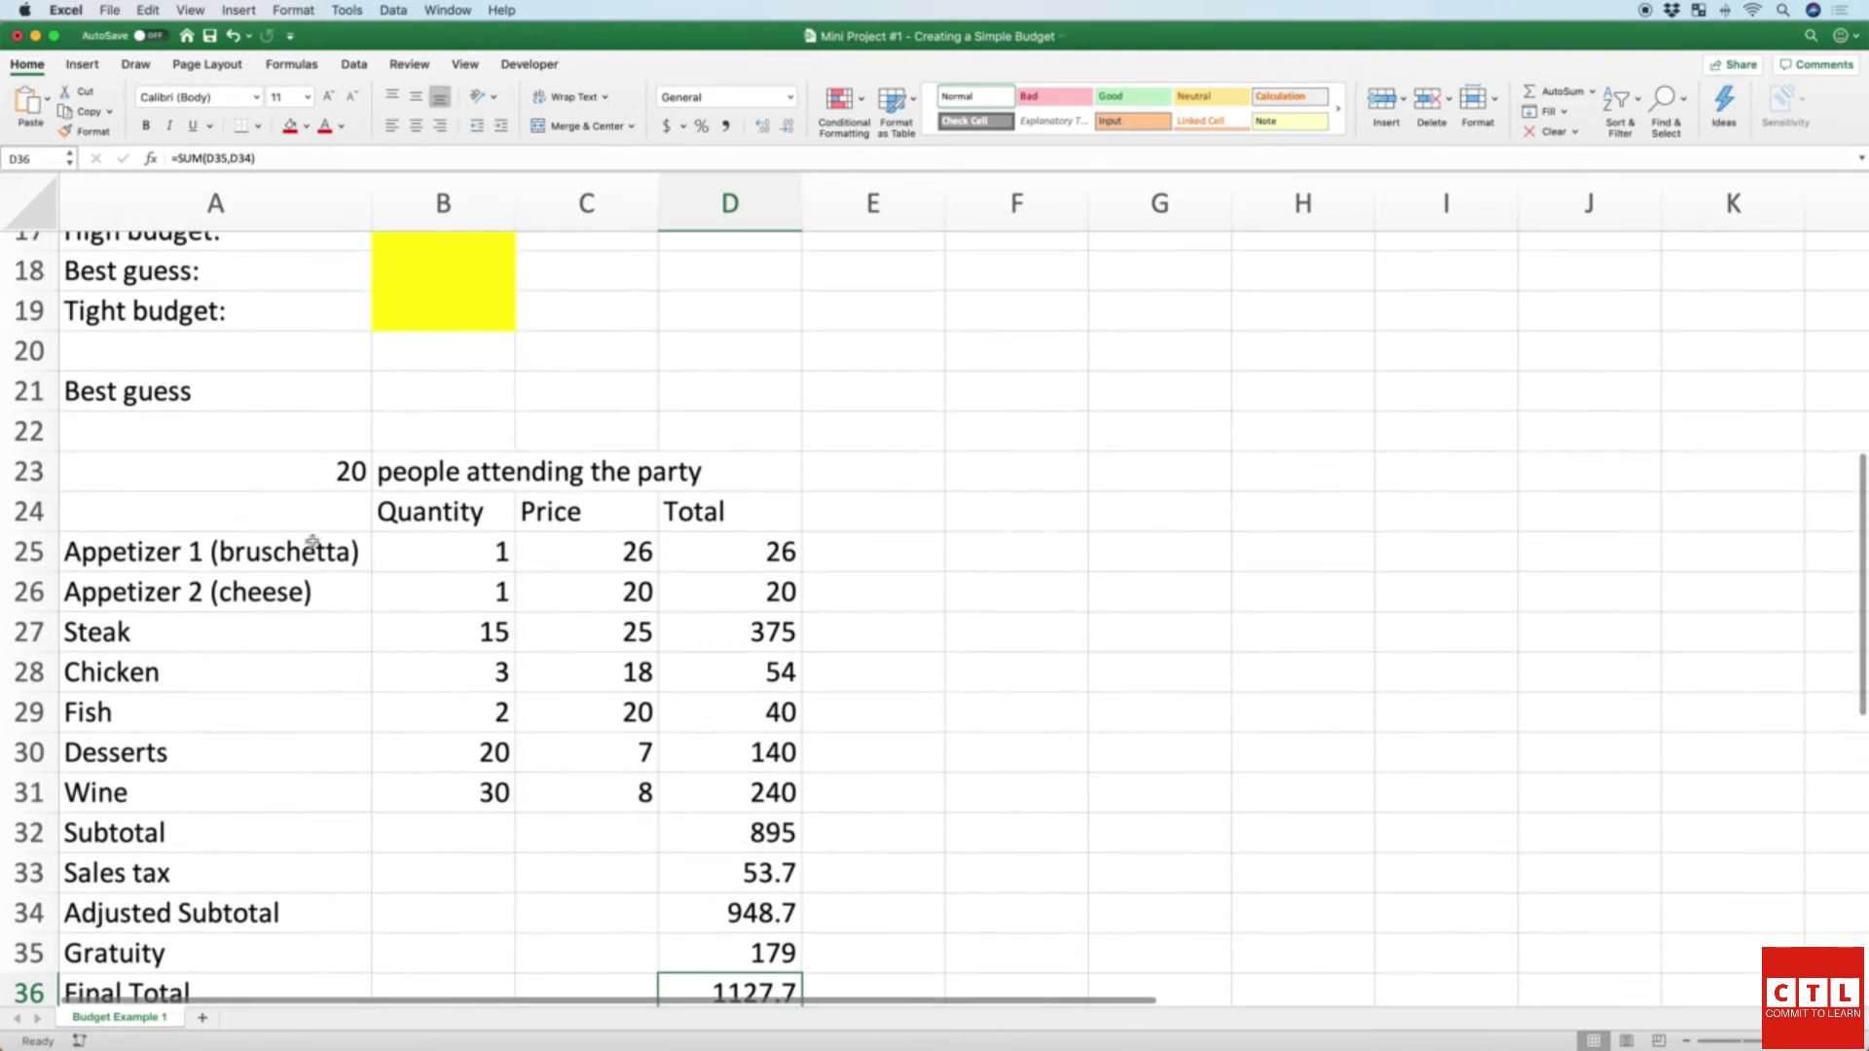
click(454, 302)
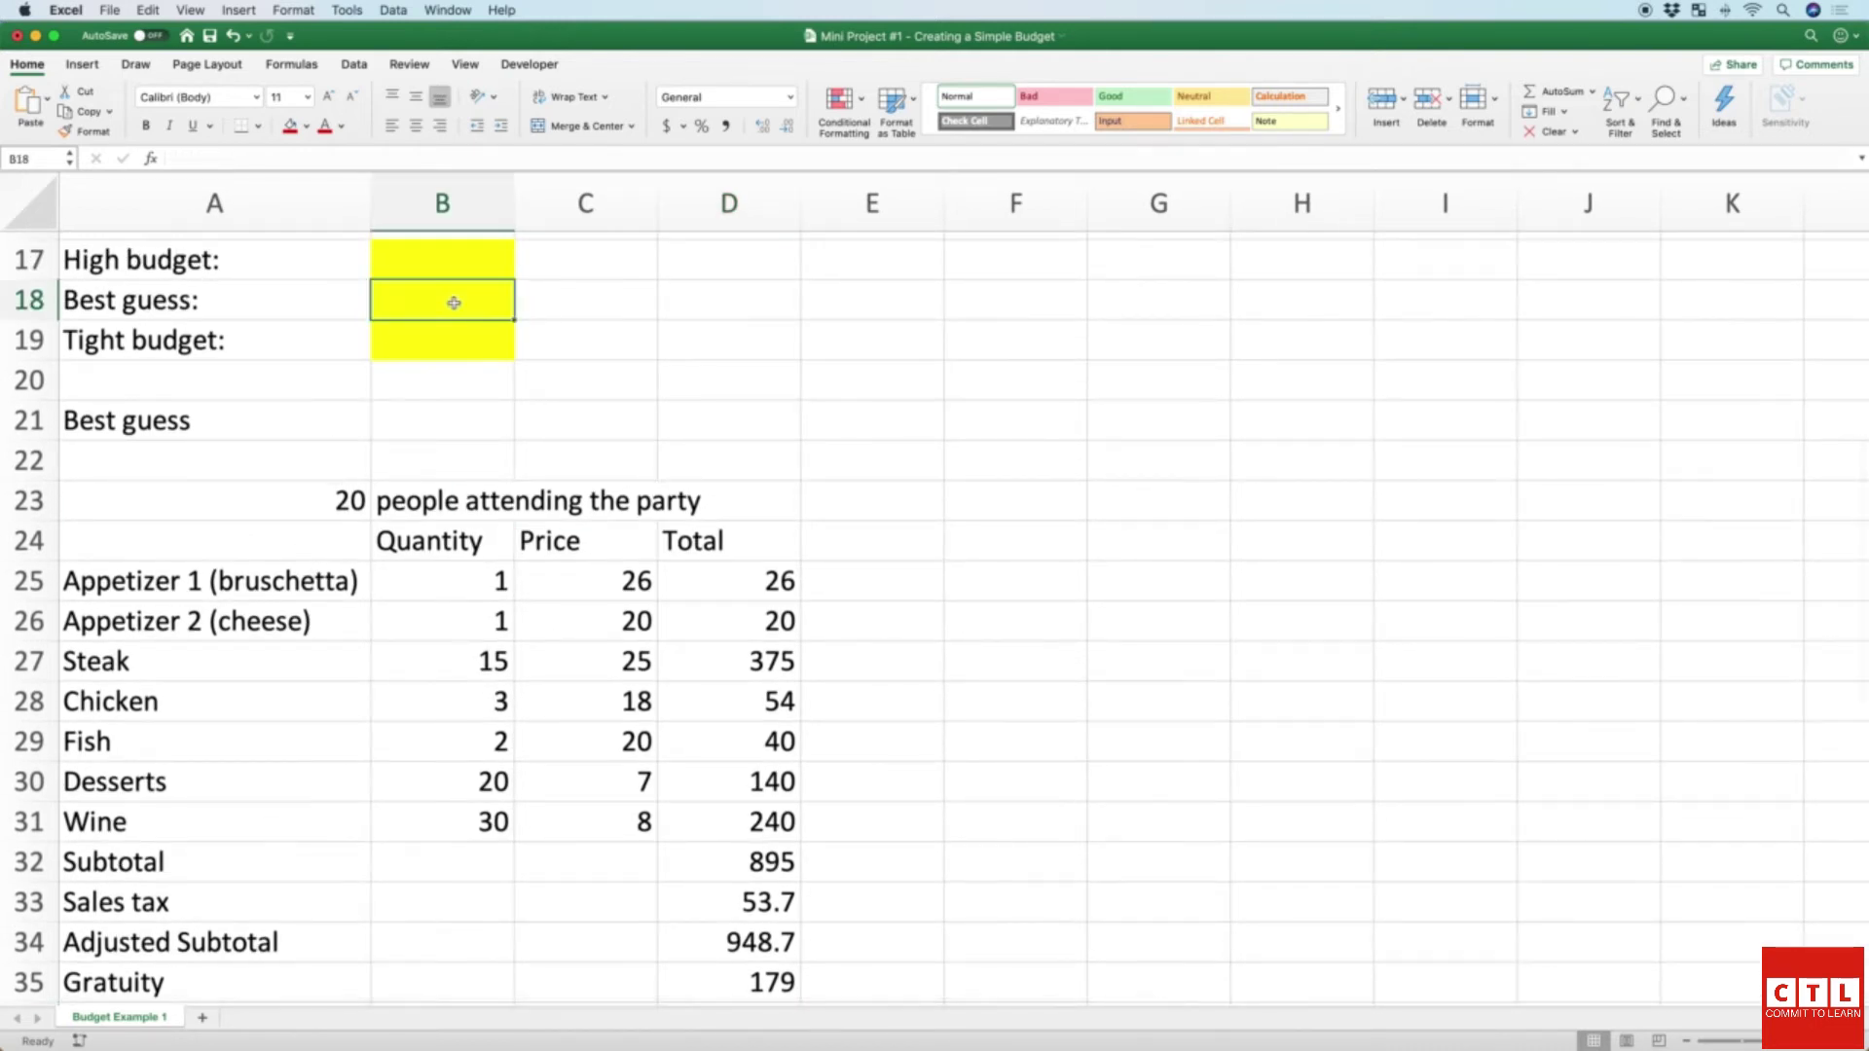
text(=)
scroll(587, 548, down, 1)
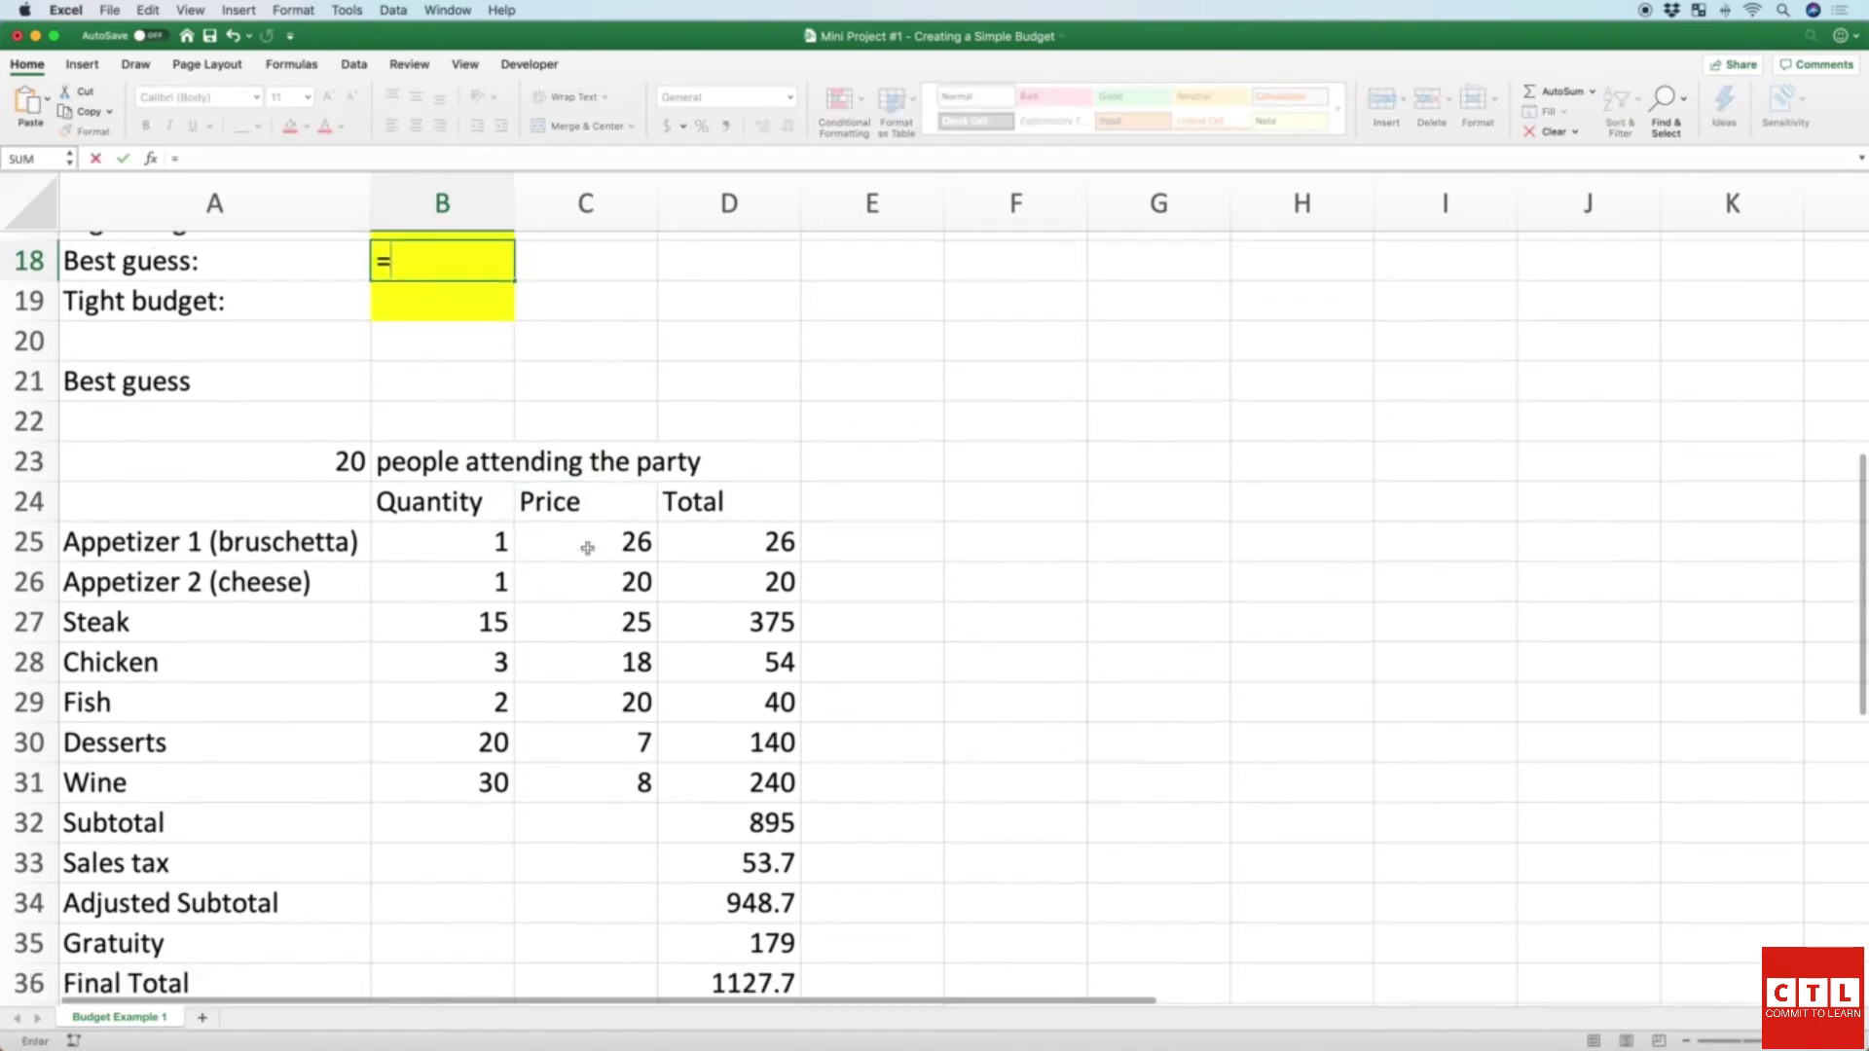
scroll(586, 548, down, 2)
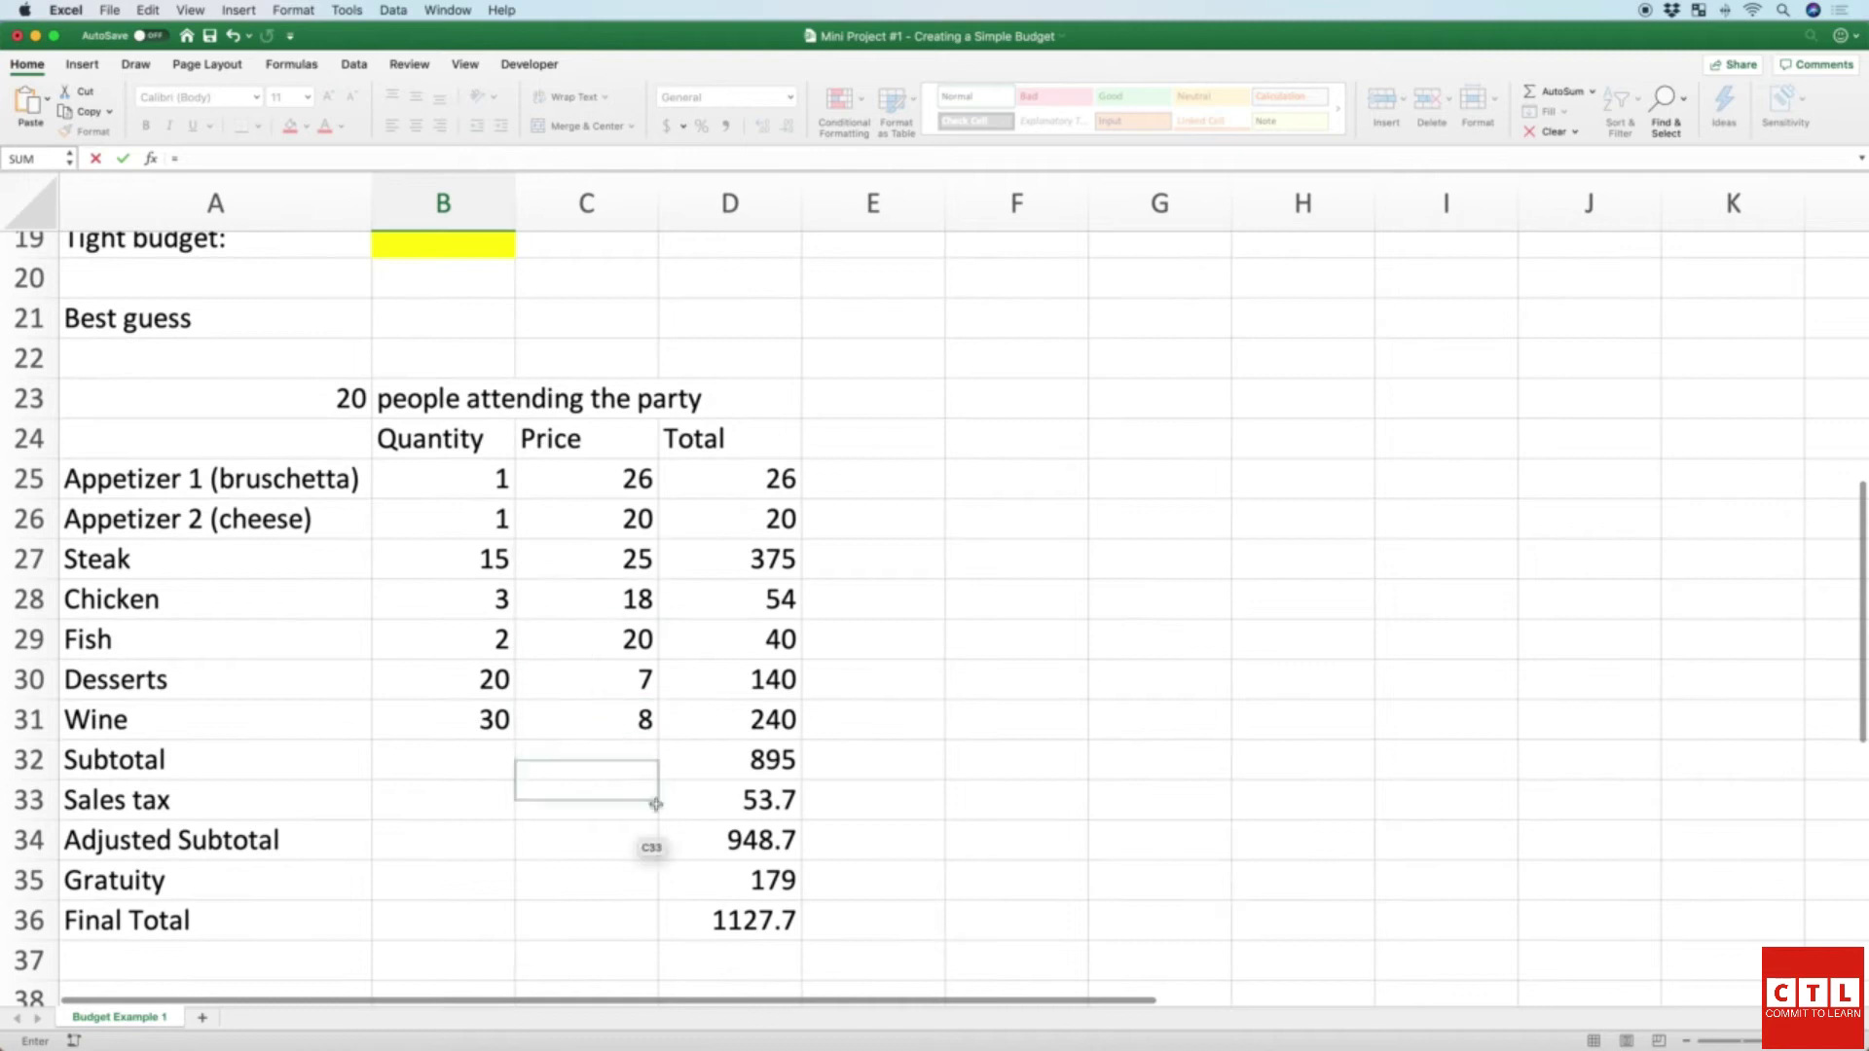
click(745, 923)
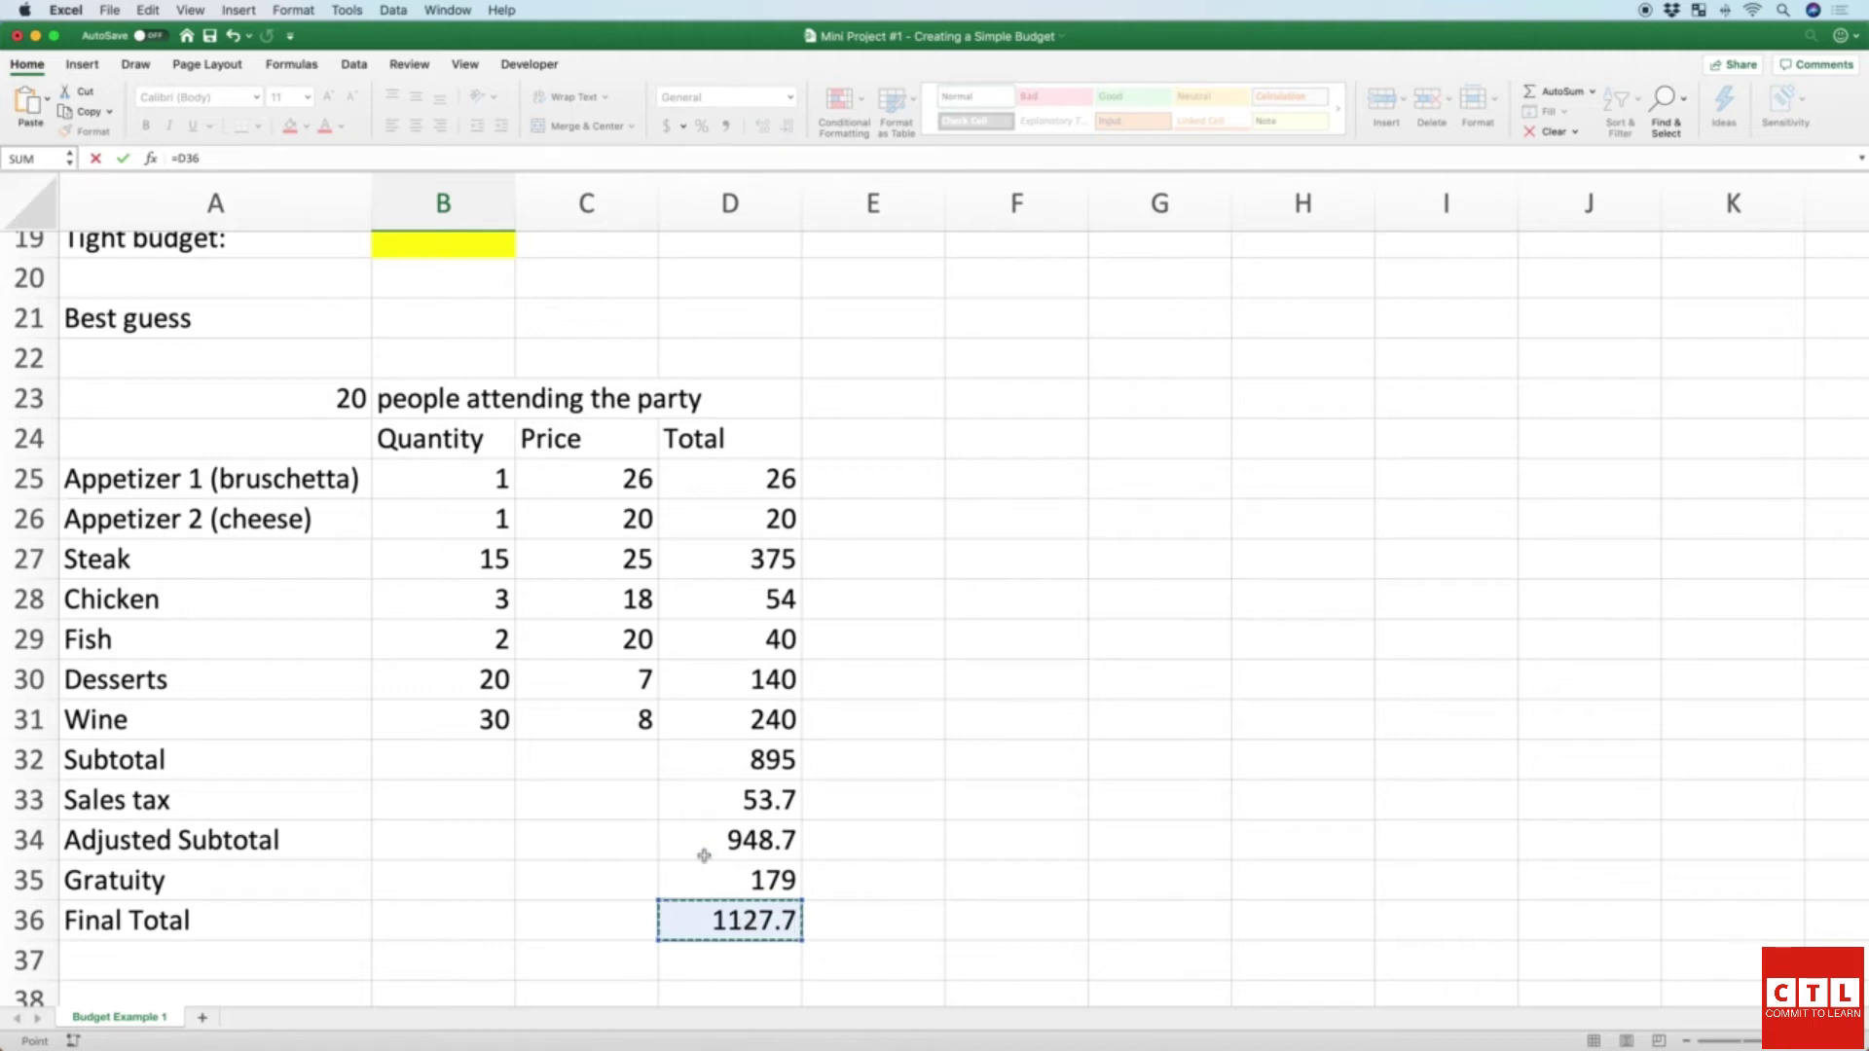
key(Return)
key(Up)
key(Up)
key(Up)
key(Down)
key(Down)
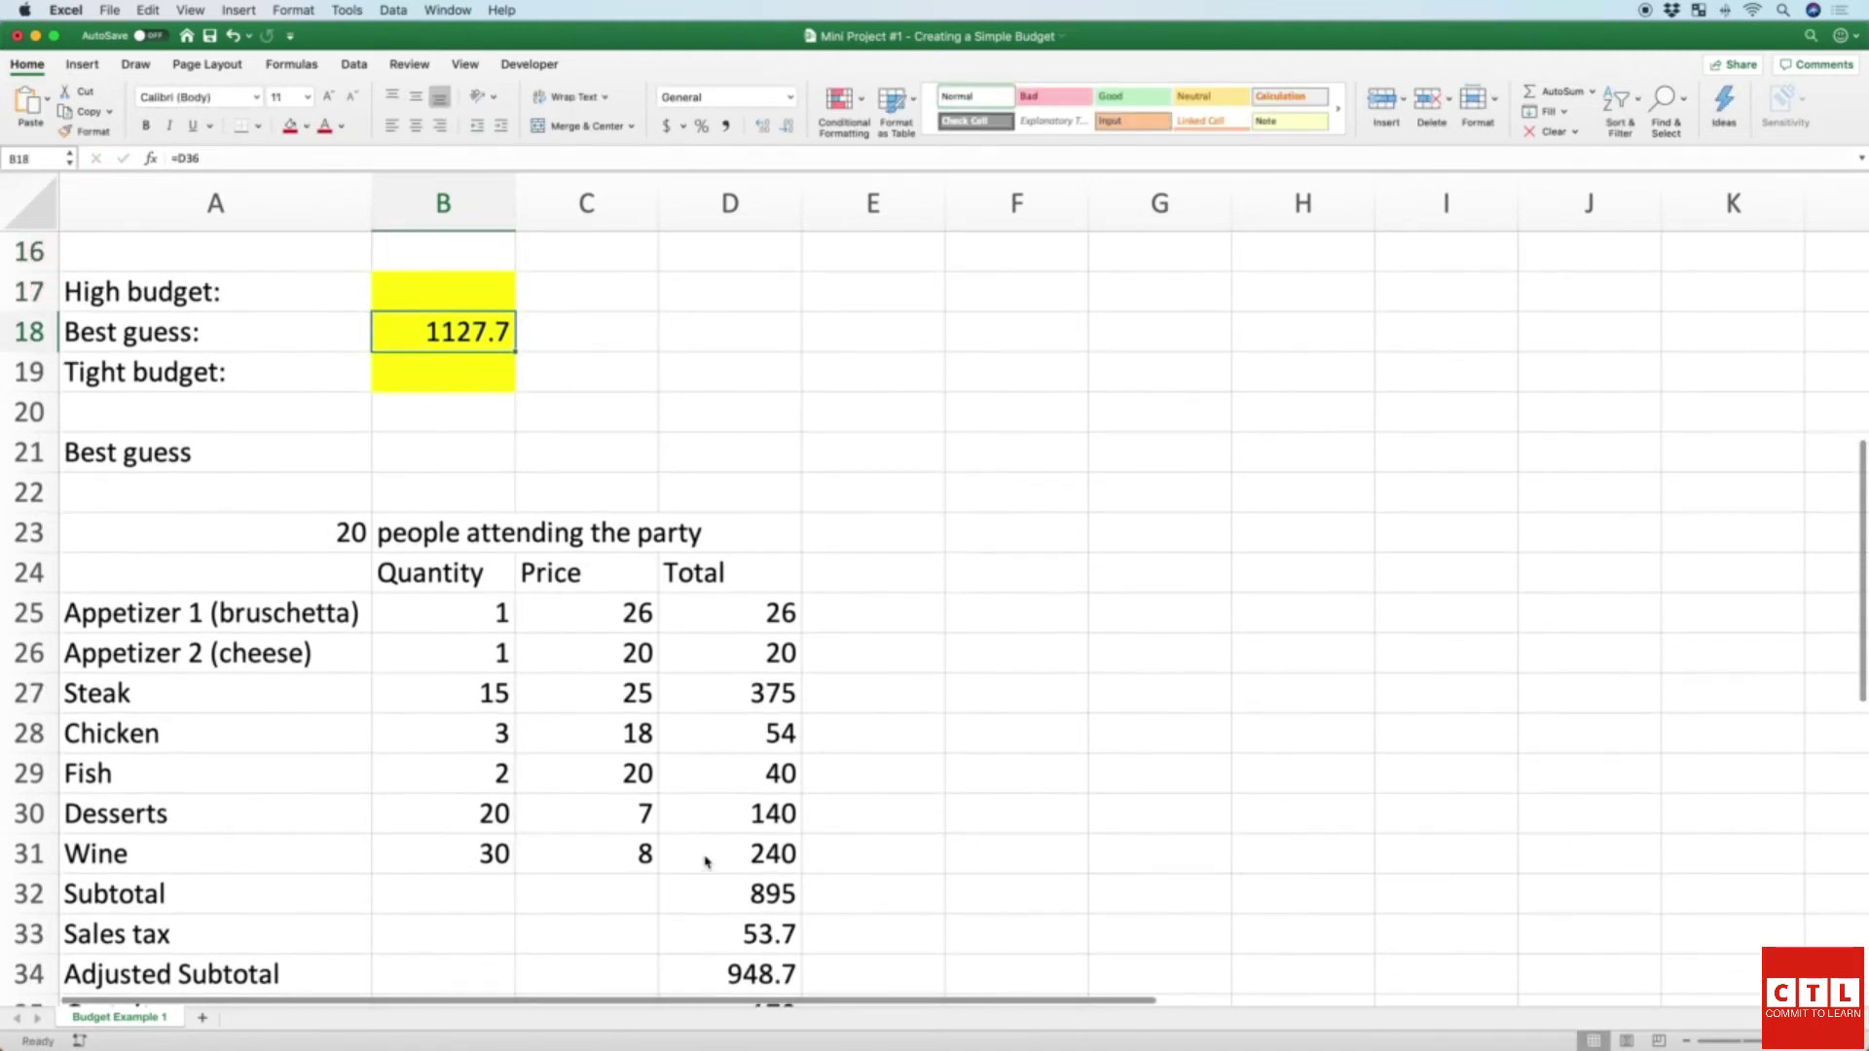
Step: Format the price and total cells C25:D36 as Currency with the $ symbol and 0 decimal places
scroll(624, 635, down, 3)
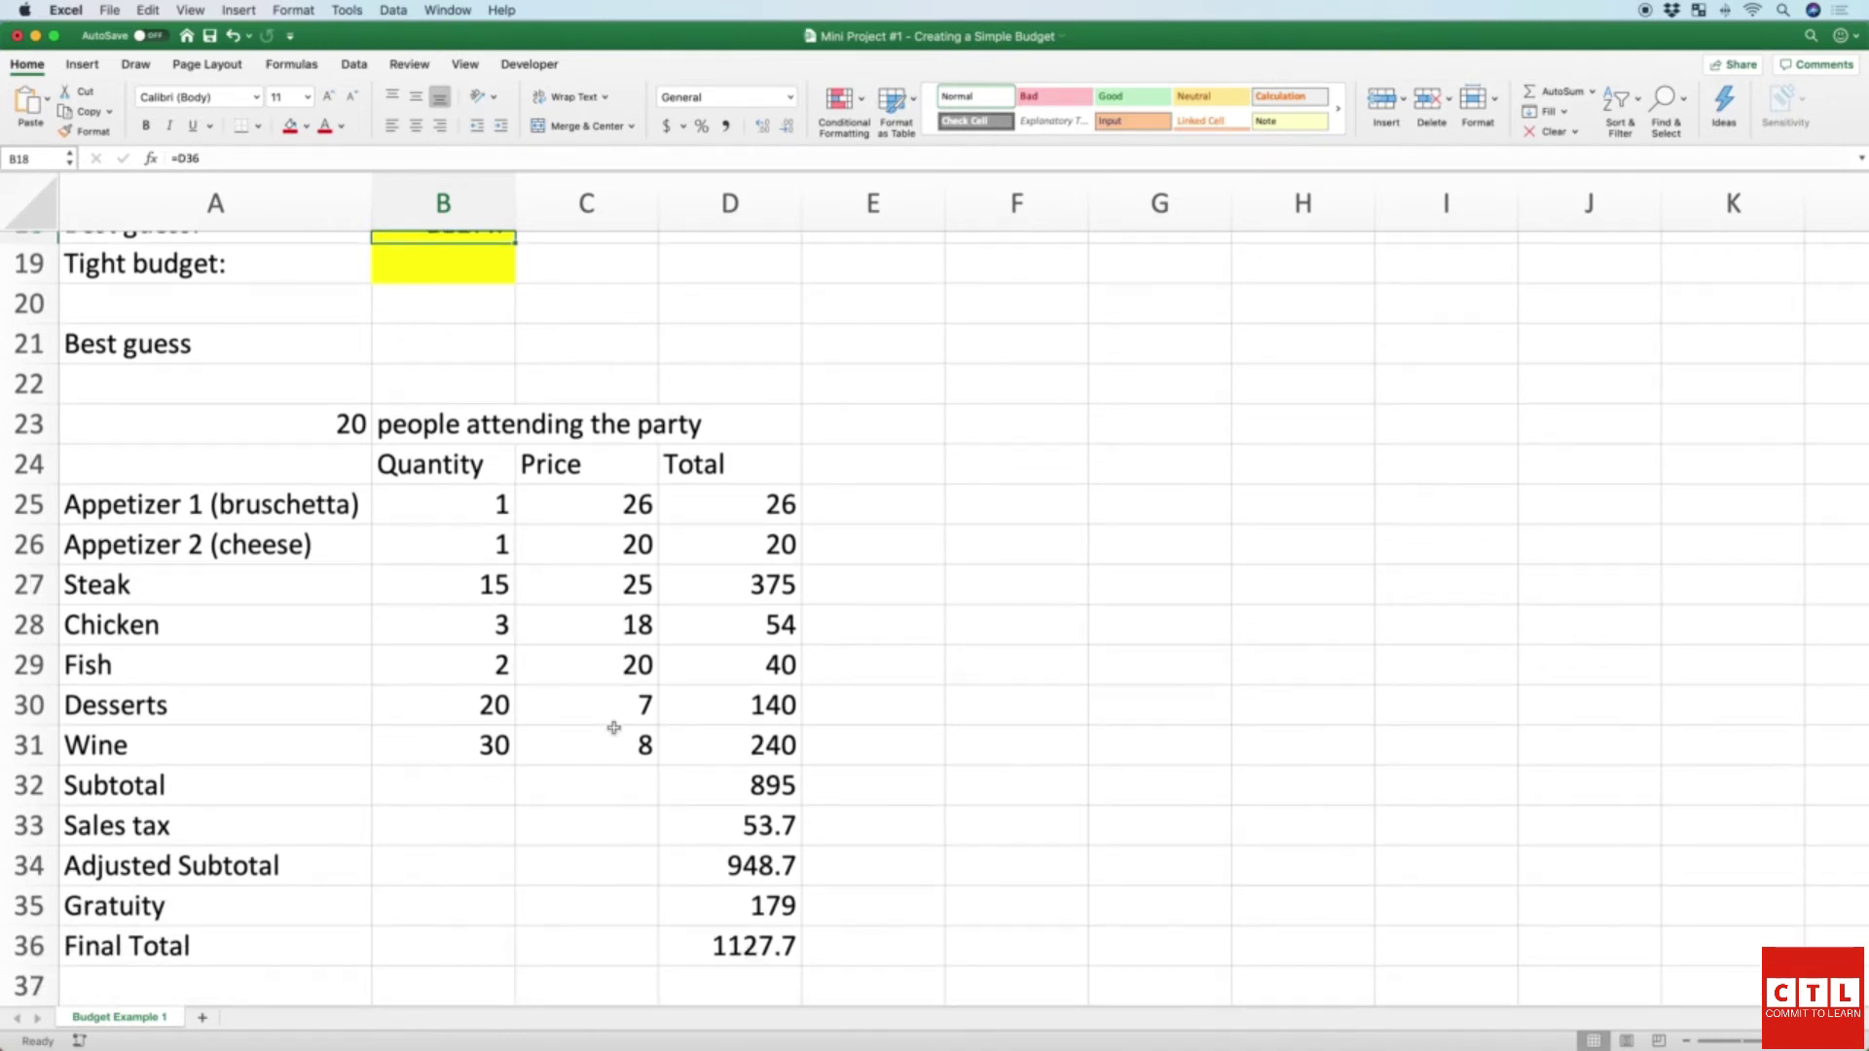
drag(619, 504, 760, 946)
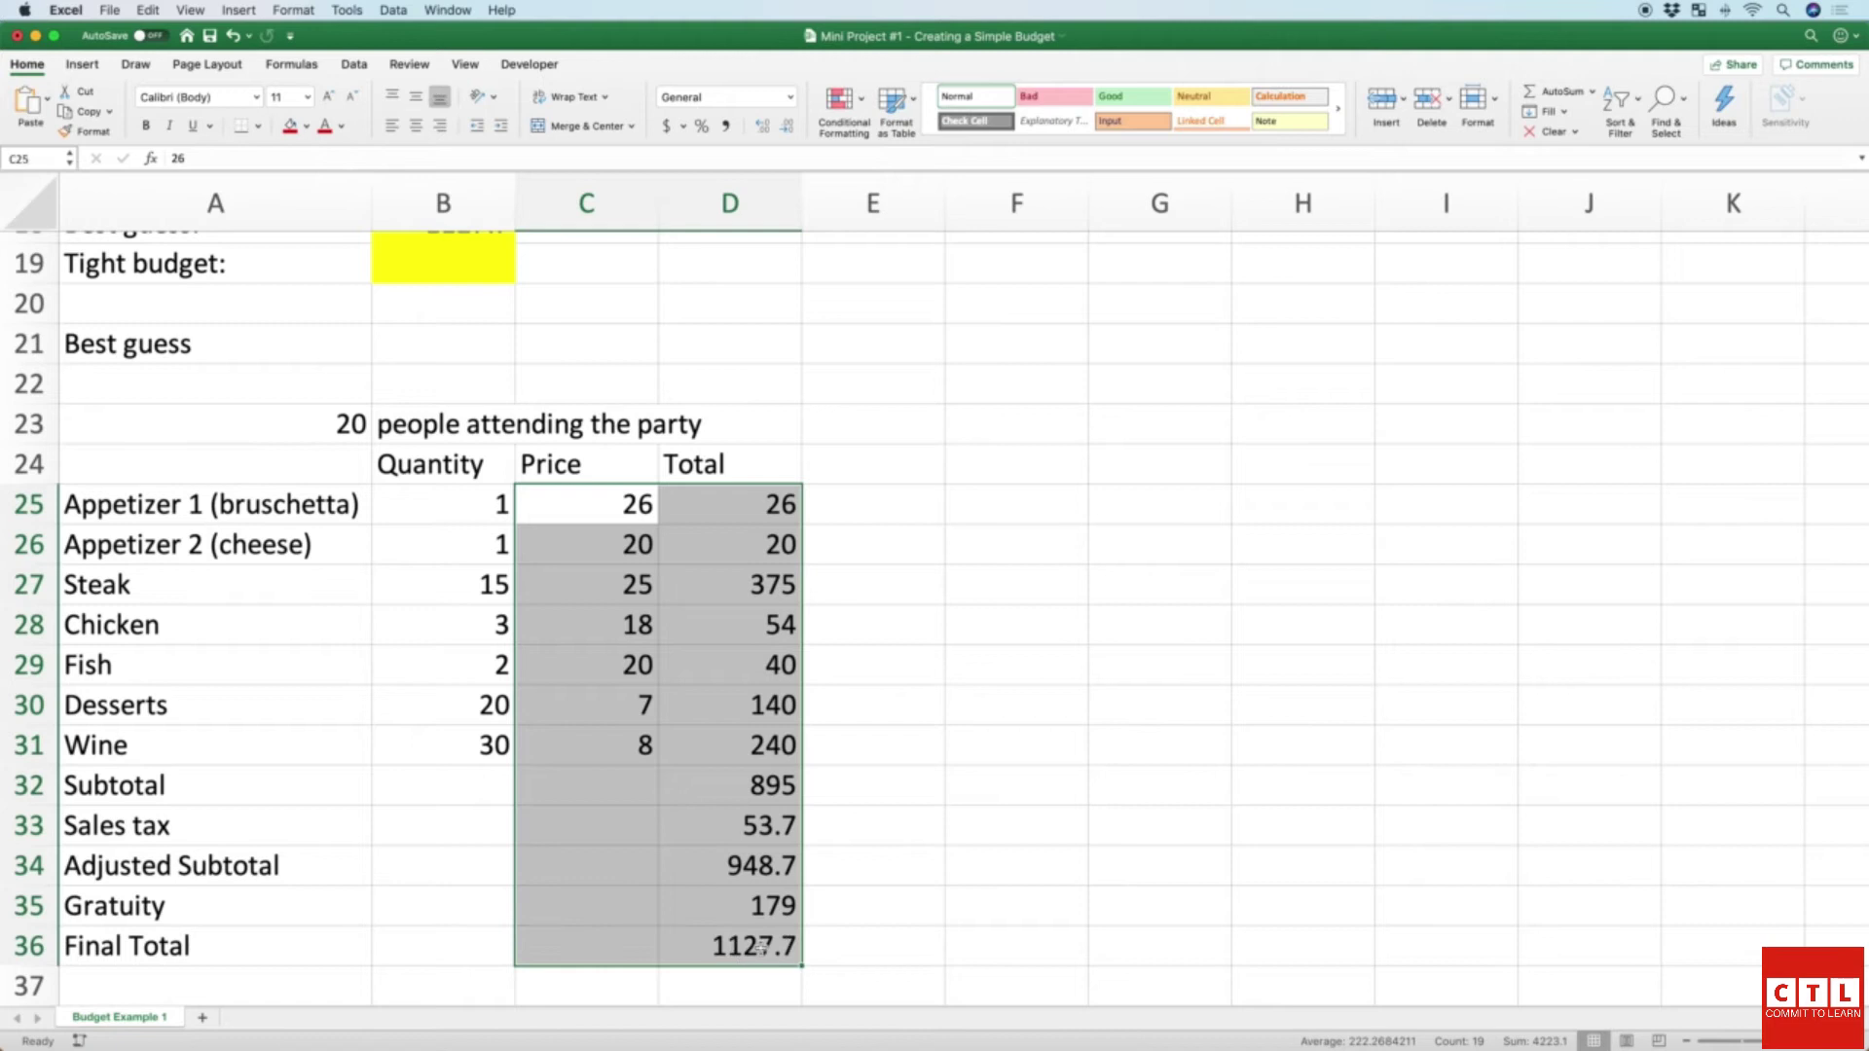
click(602, 504)
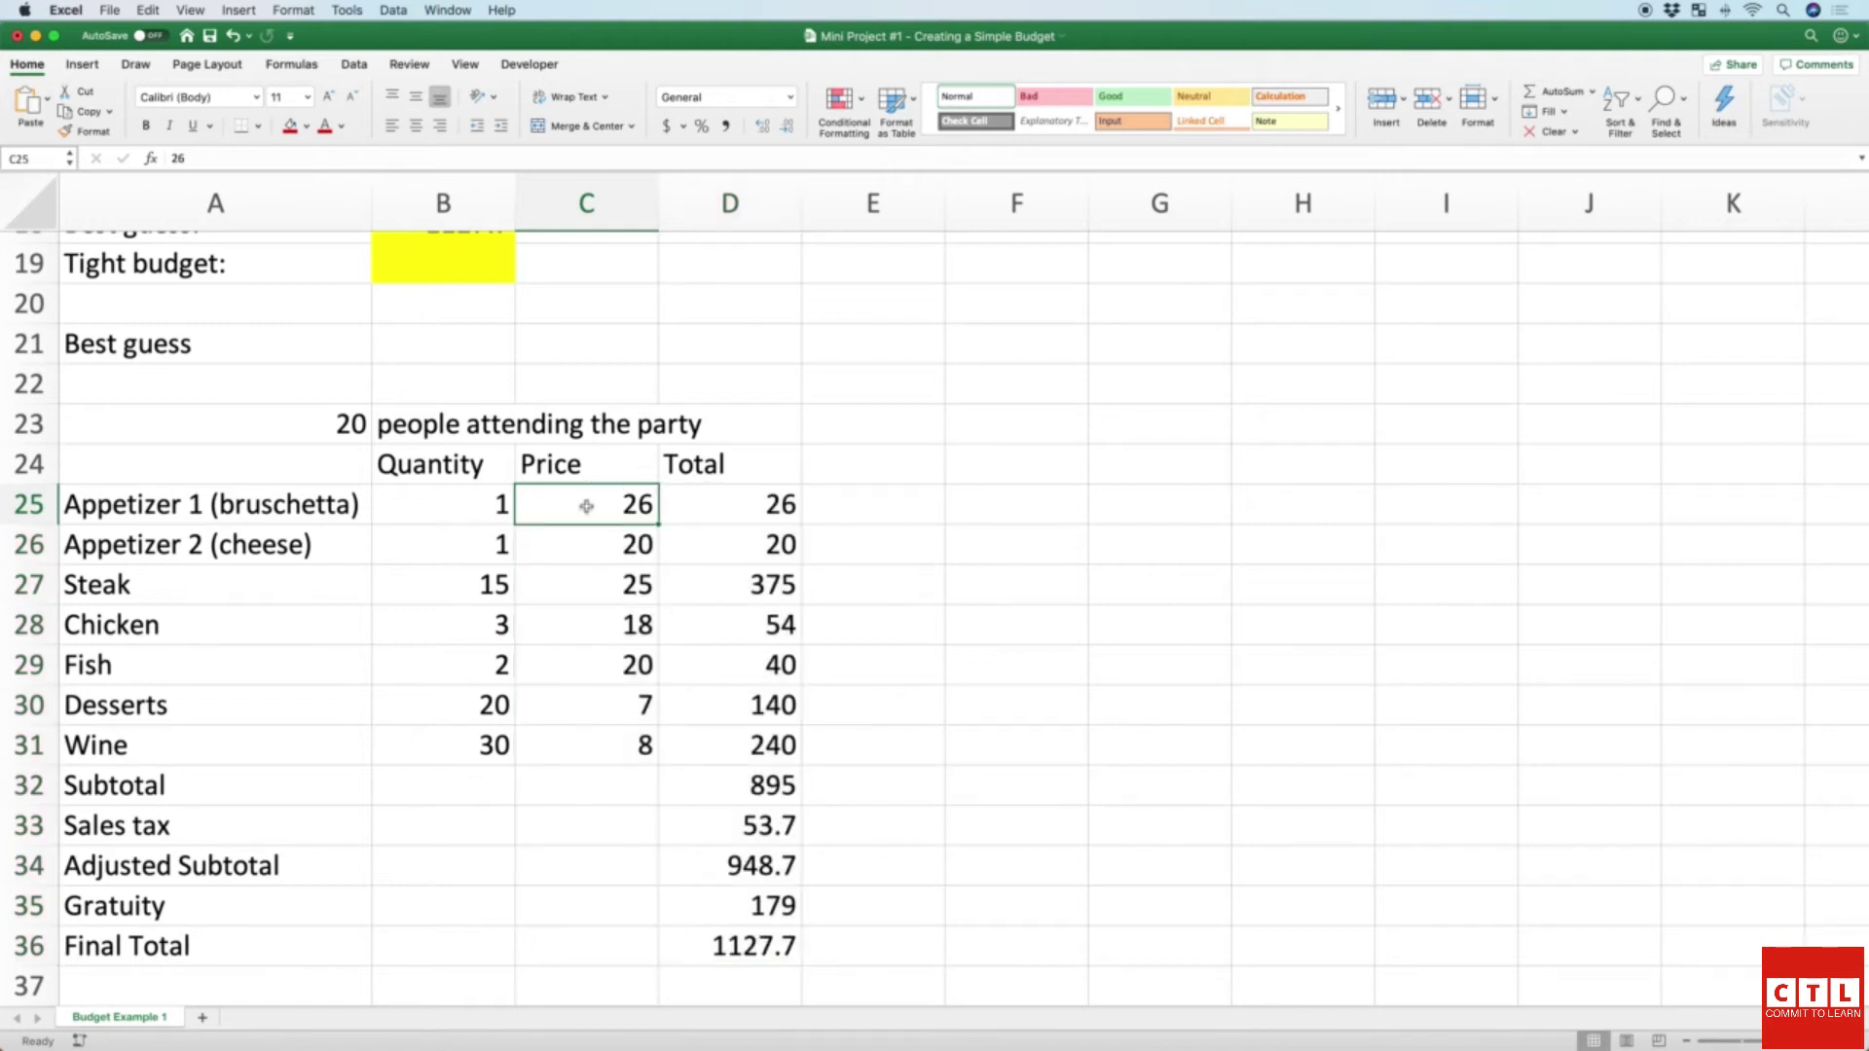
click(588, 505)
drag(588, 504, 726, 613)
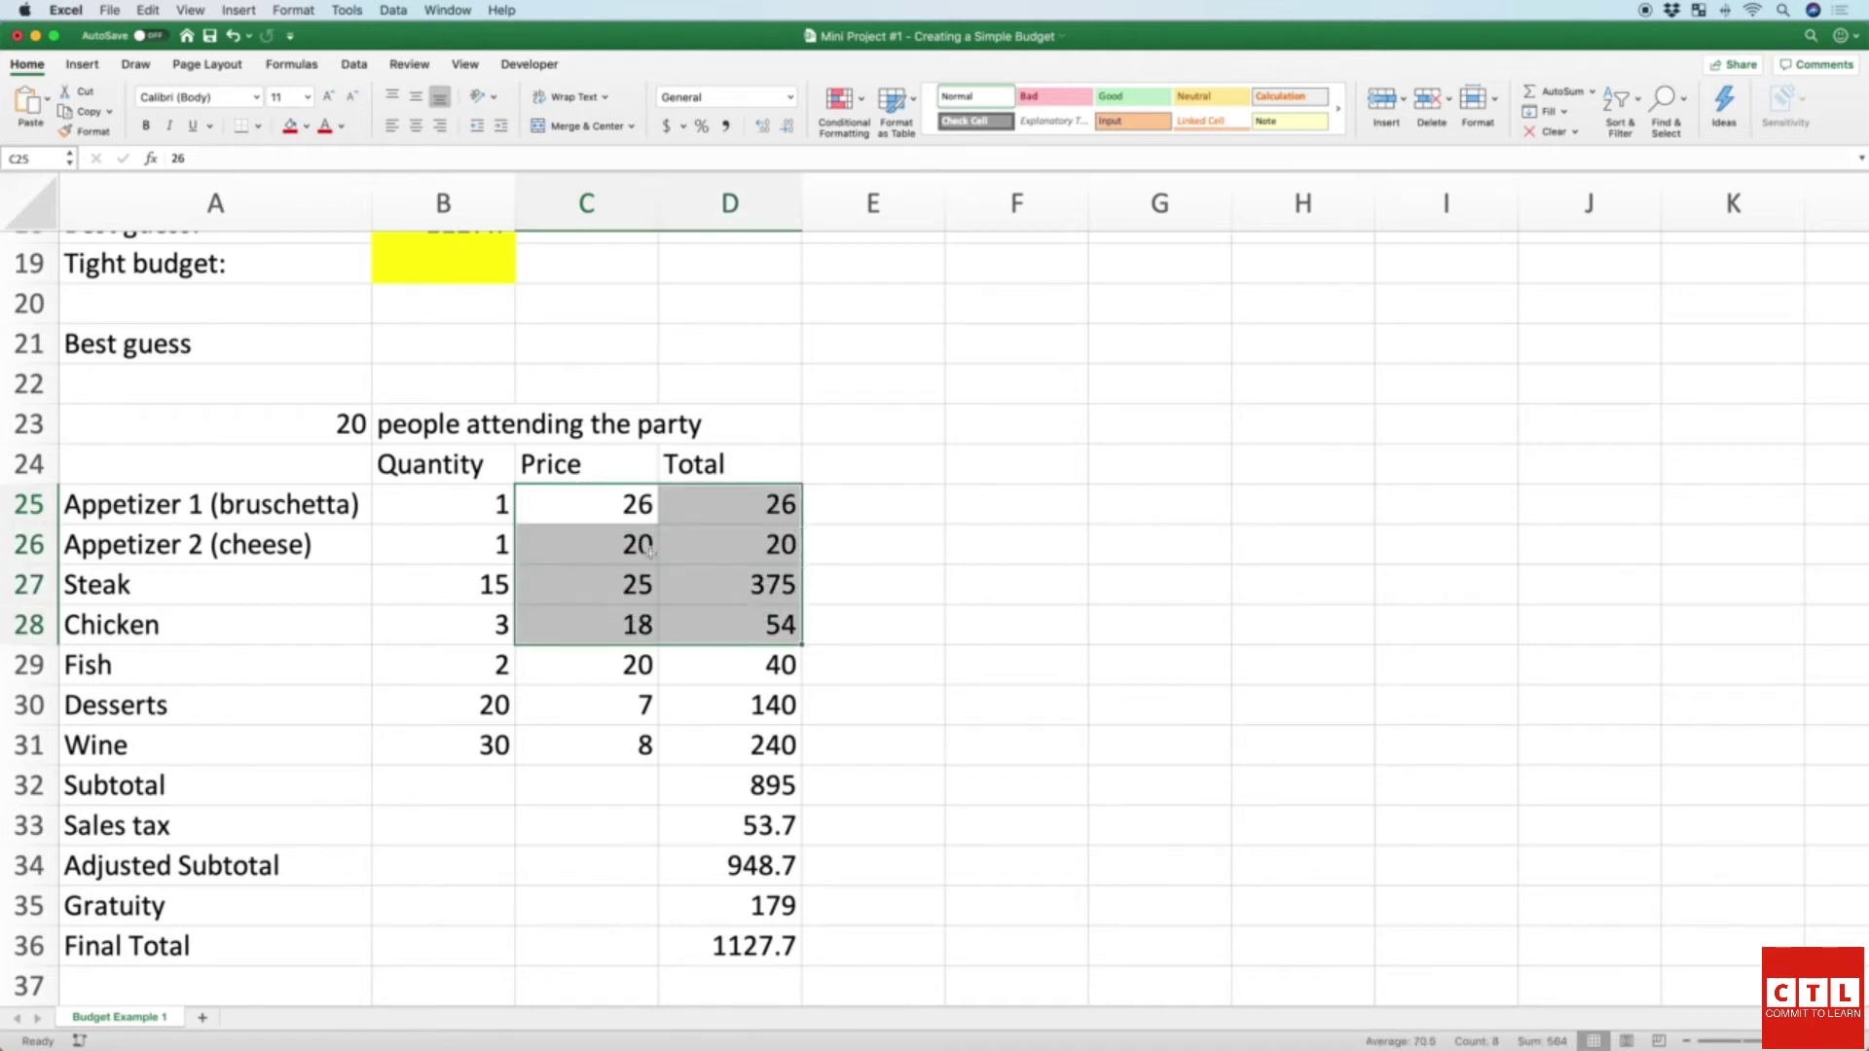
click(595, 509)
drag(594, 508, 763, 949)
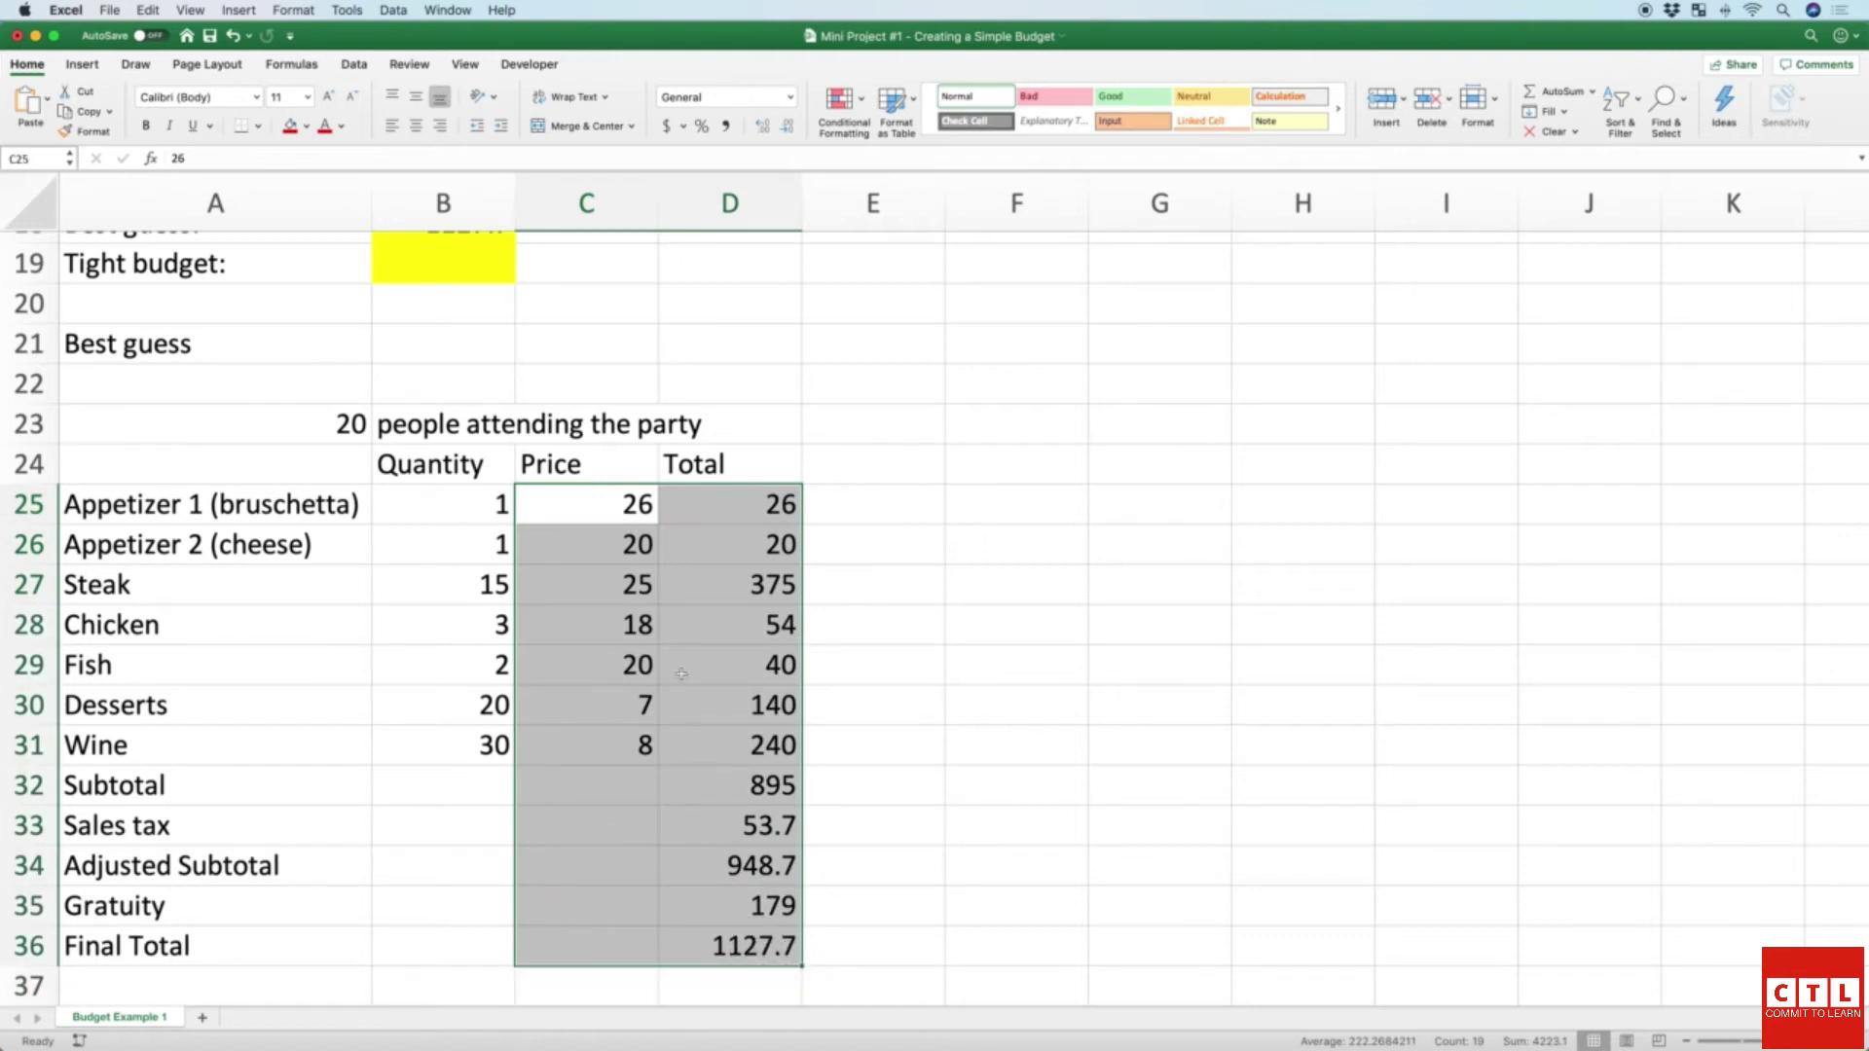
right_click(638, 658)
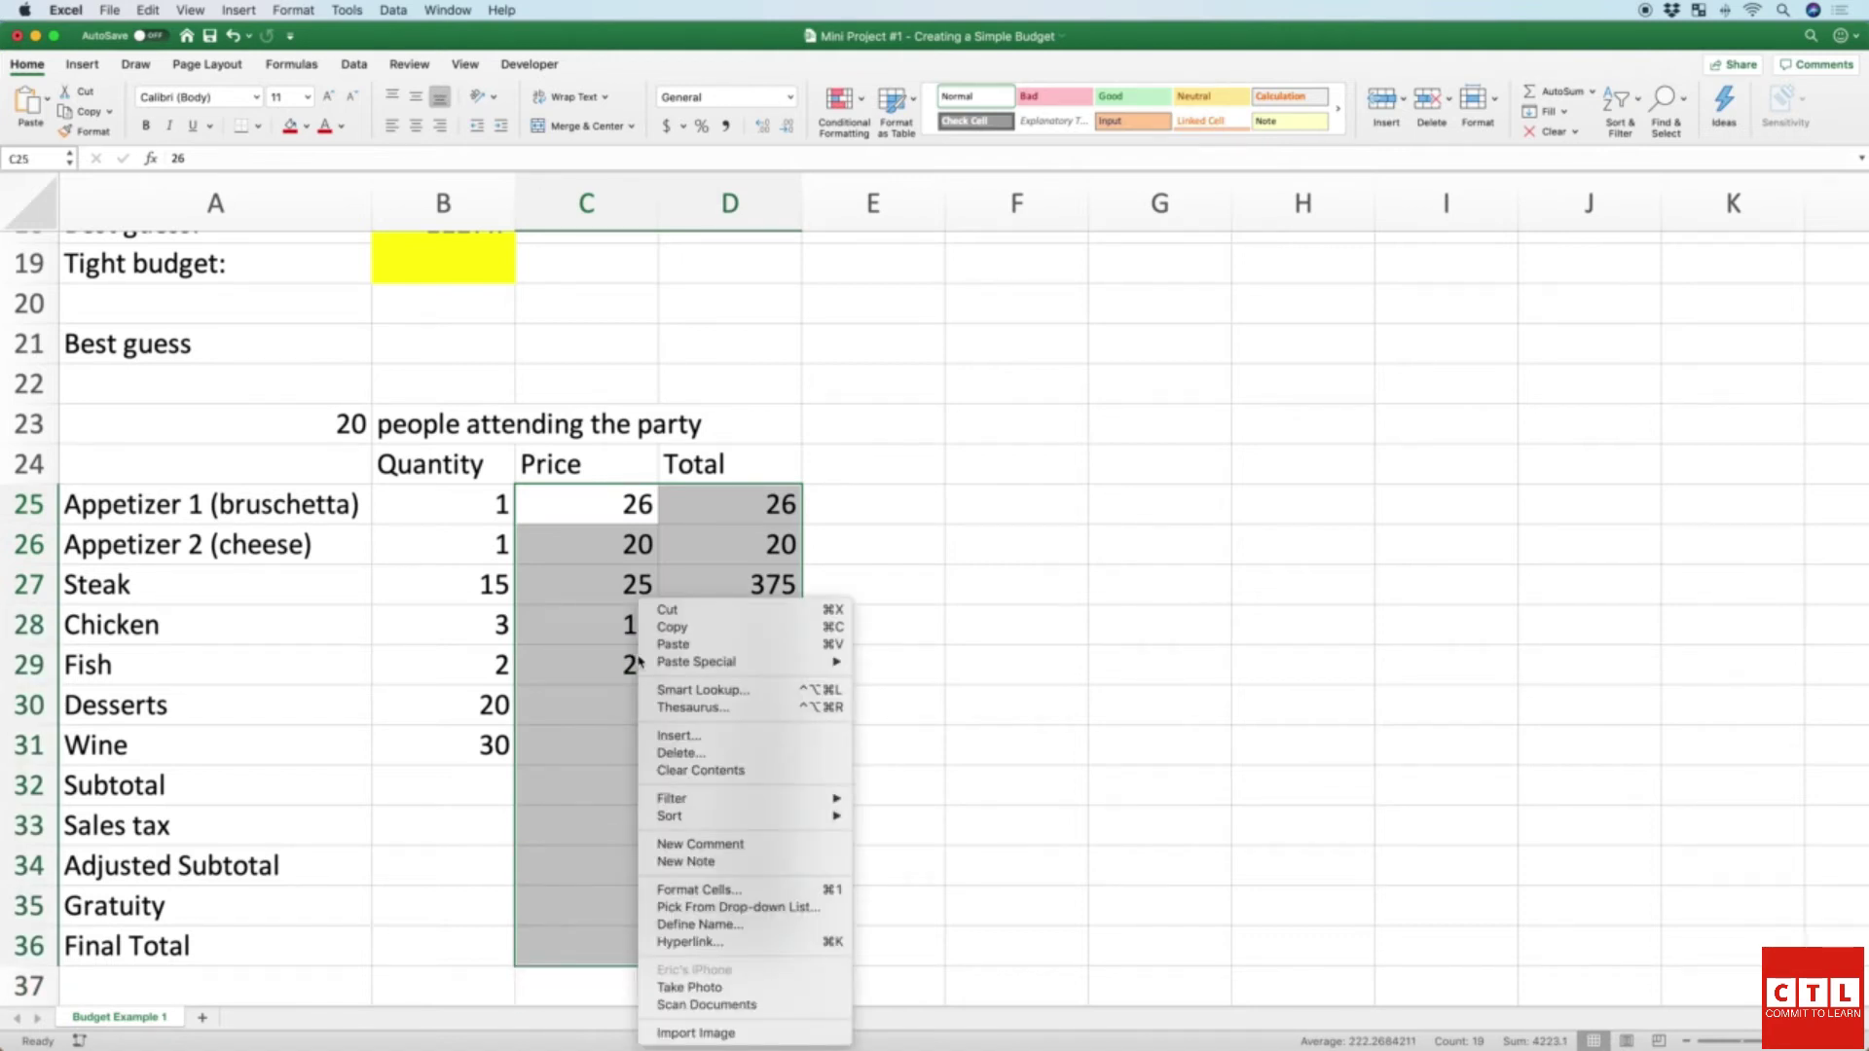
click(725, 891)
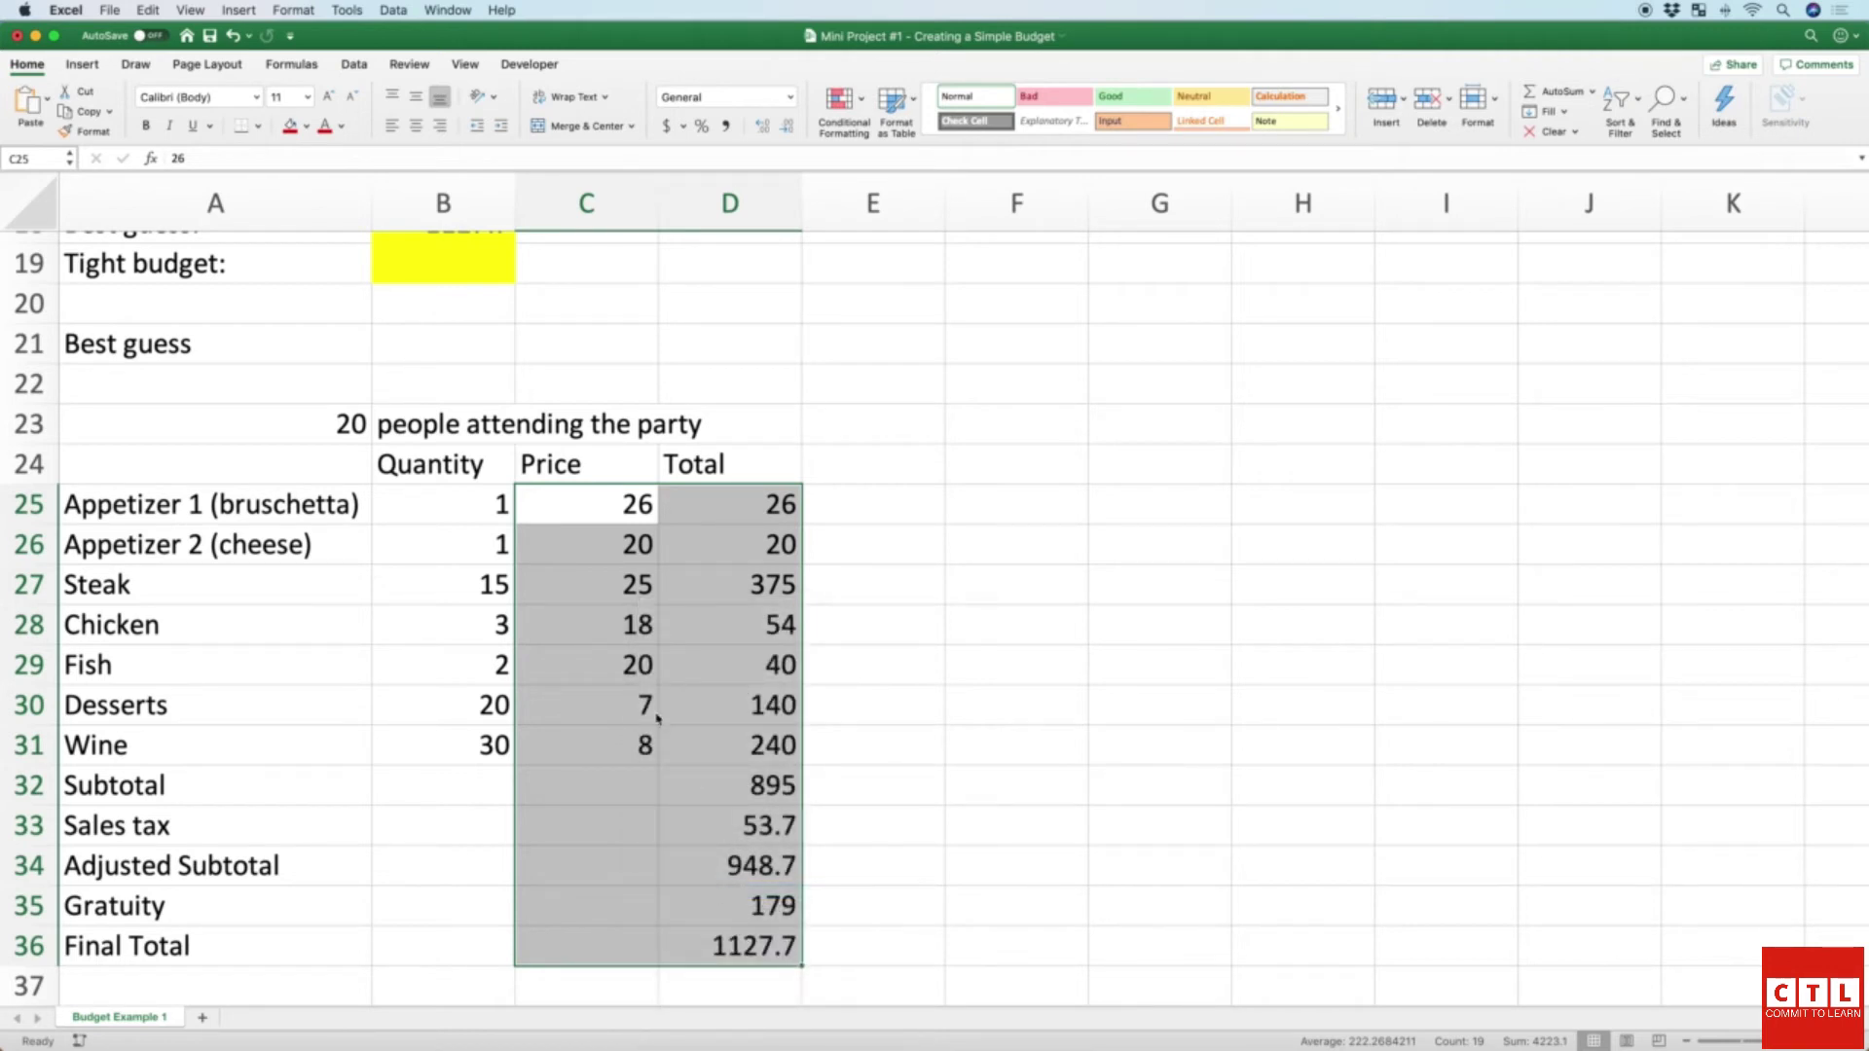
click(541, 636)
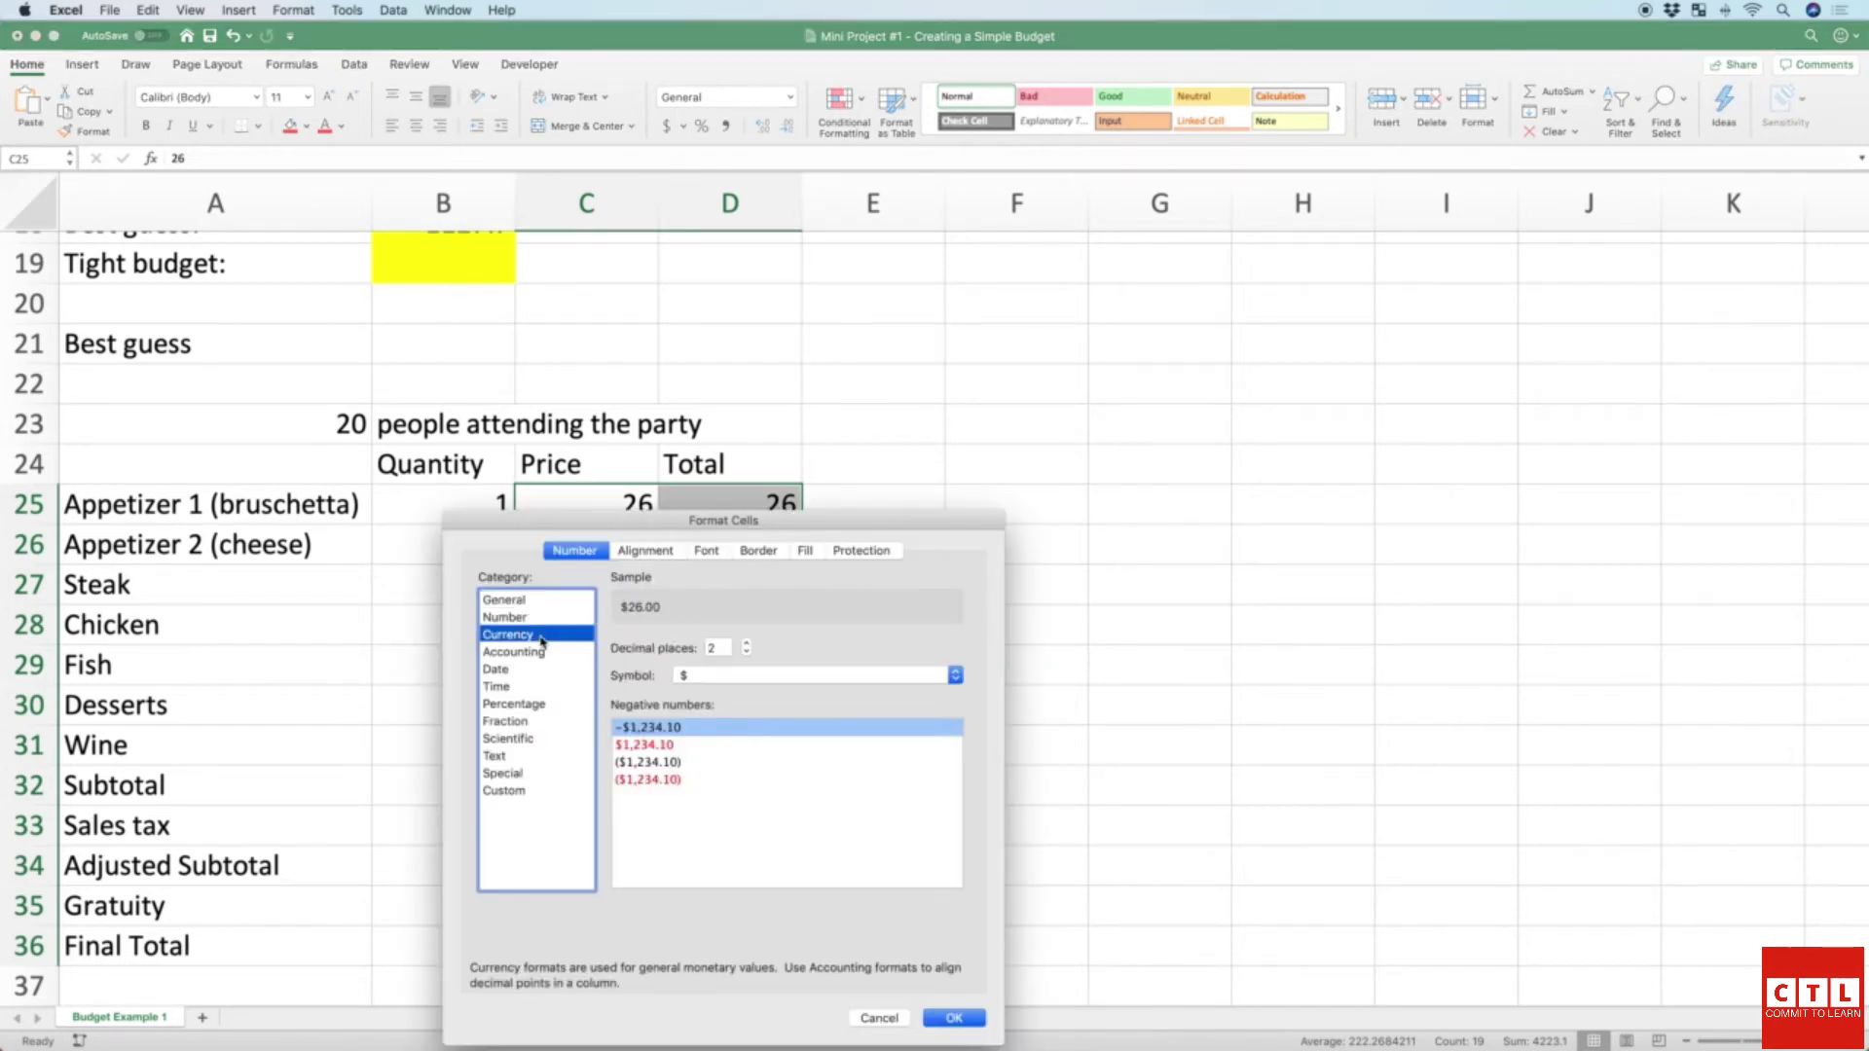
double_click(747, 652)
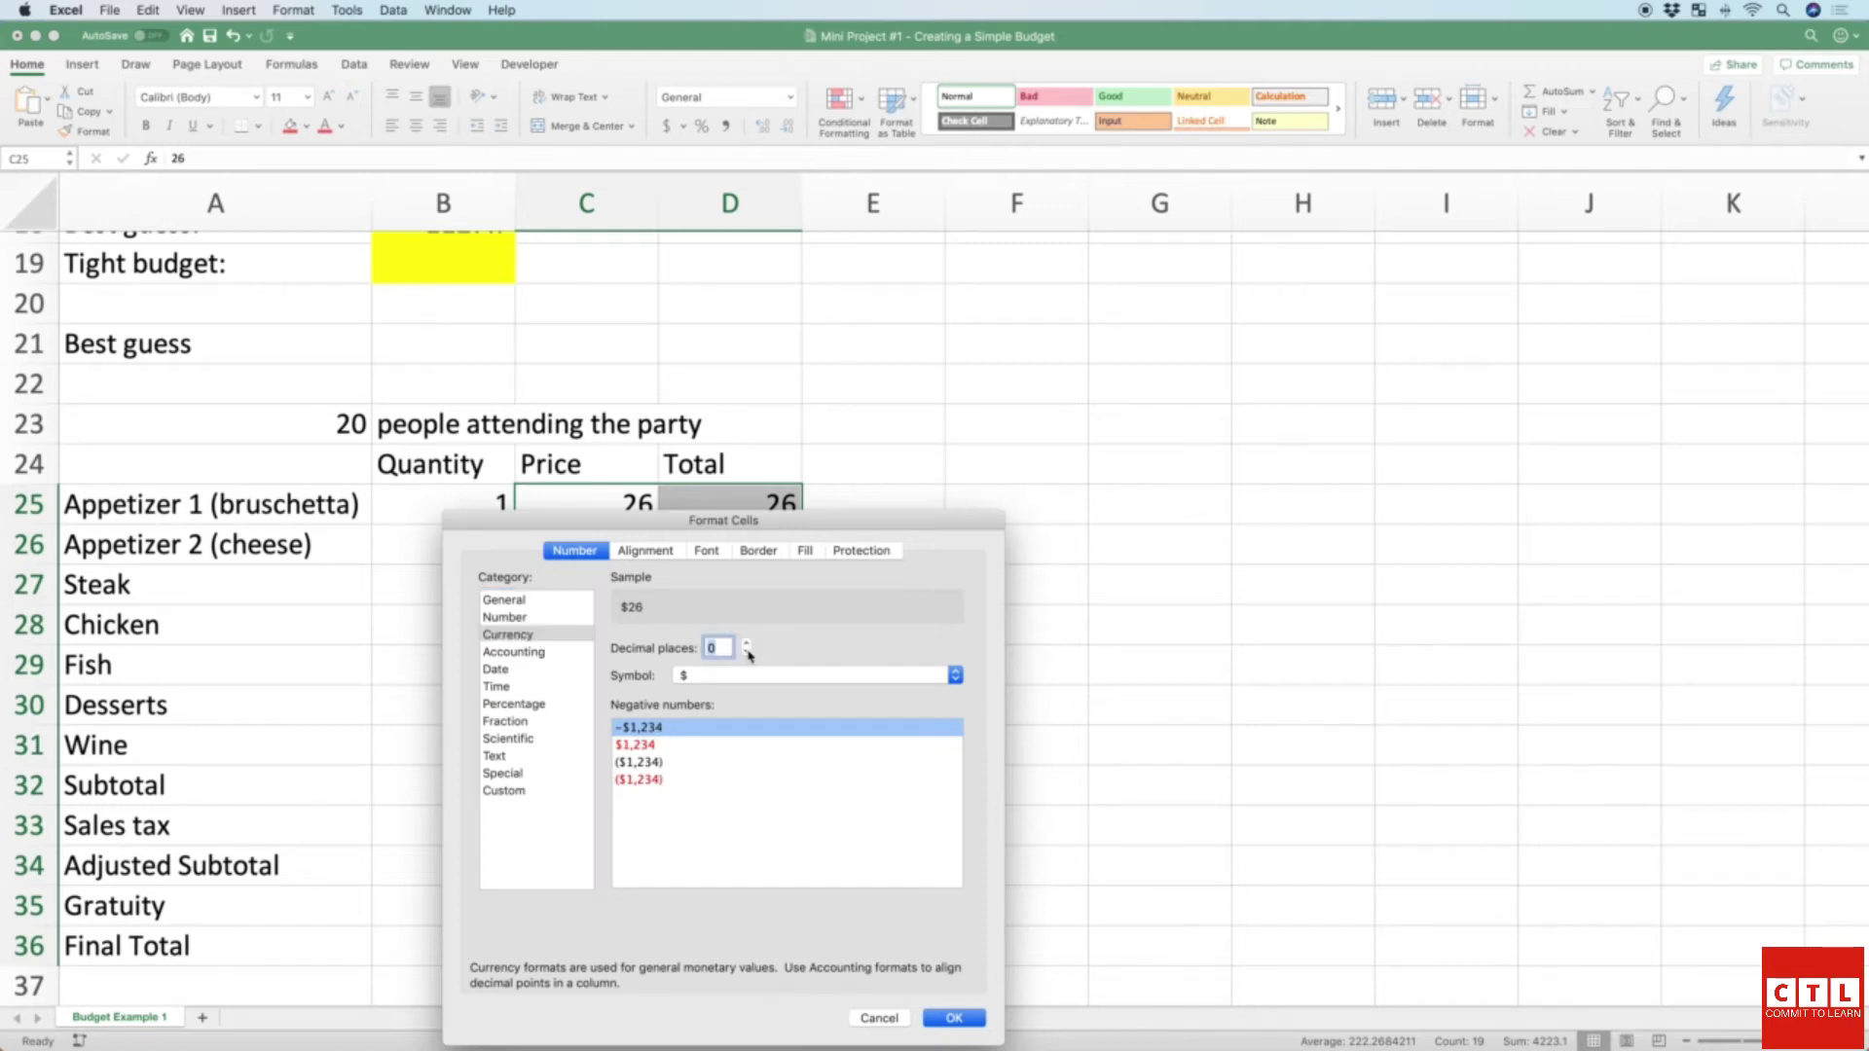
click(954, 1018)
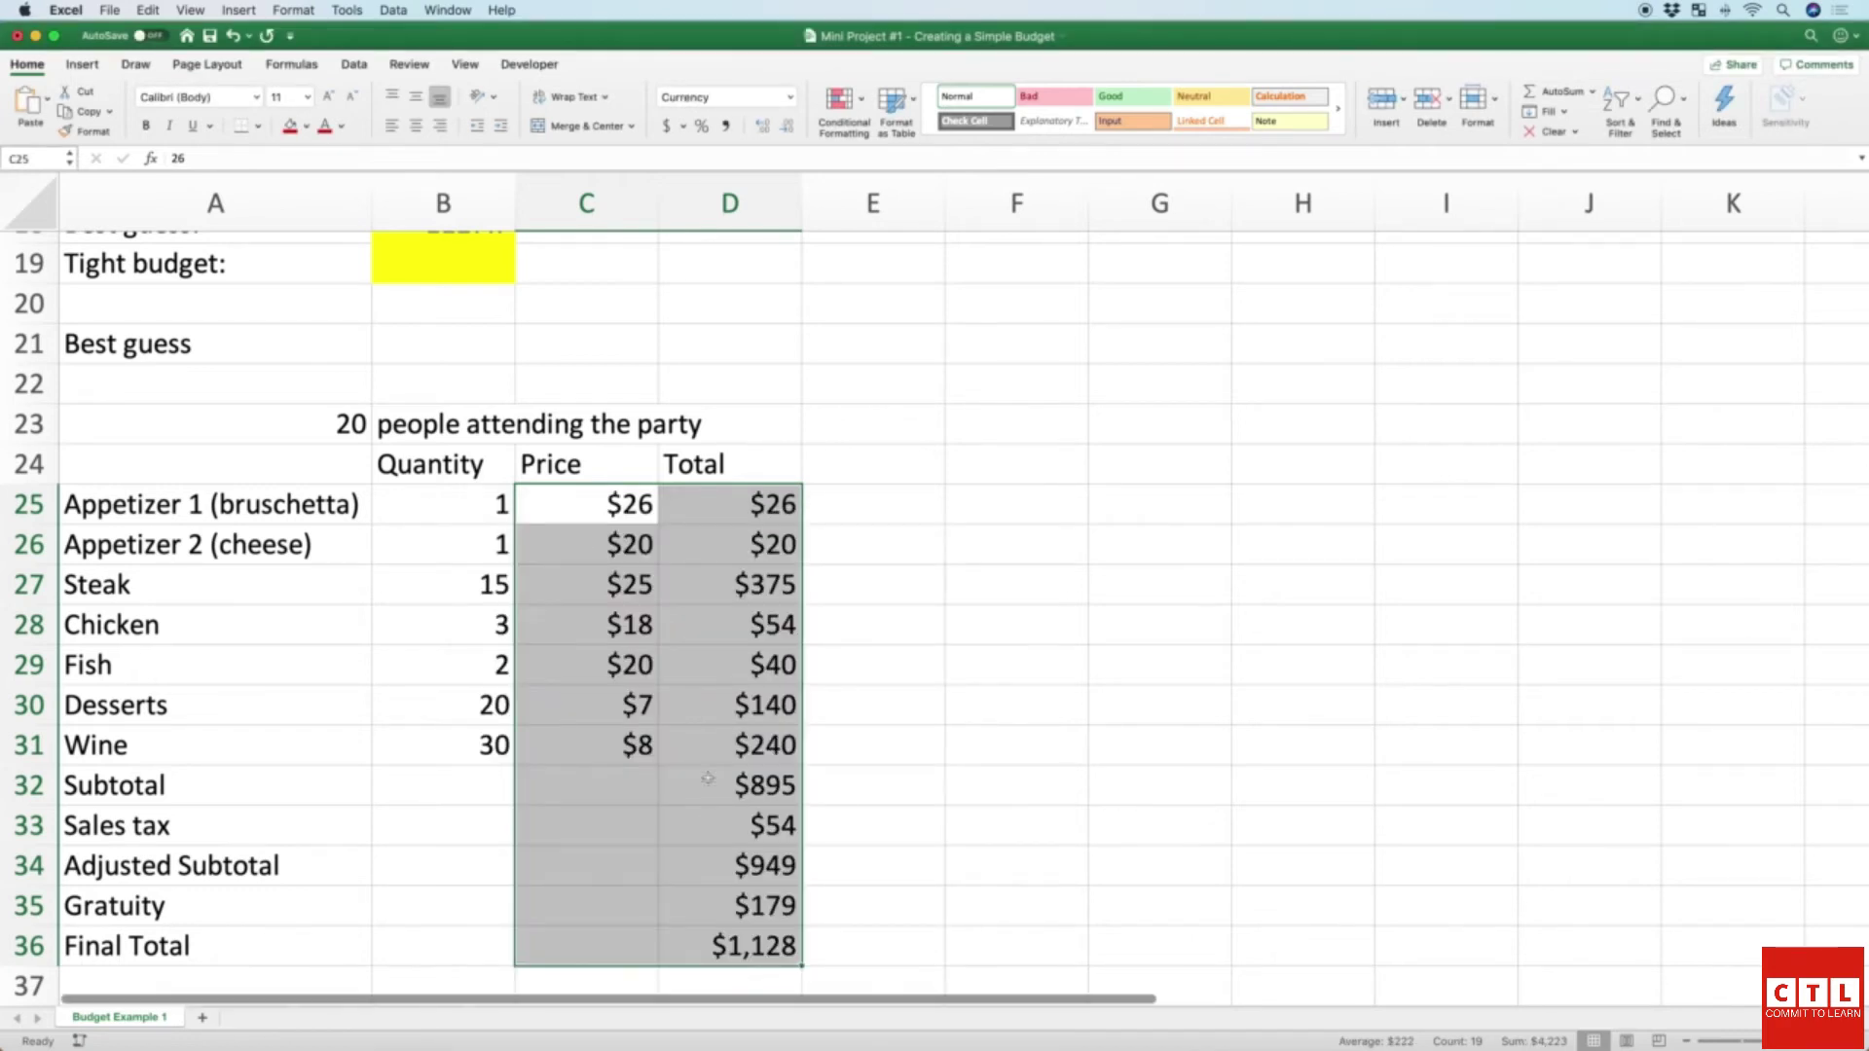
Step: Format the yellow summary cells B17:B19 as Currency with the $ symbol and 0 decimal places
scroll(667, 676, up, 2)
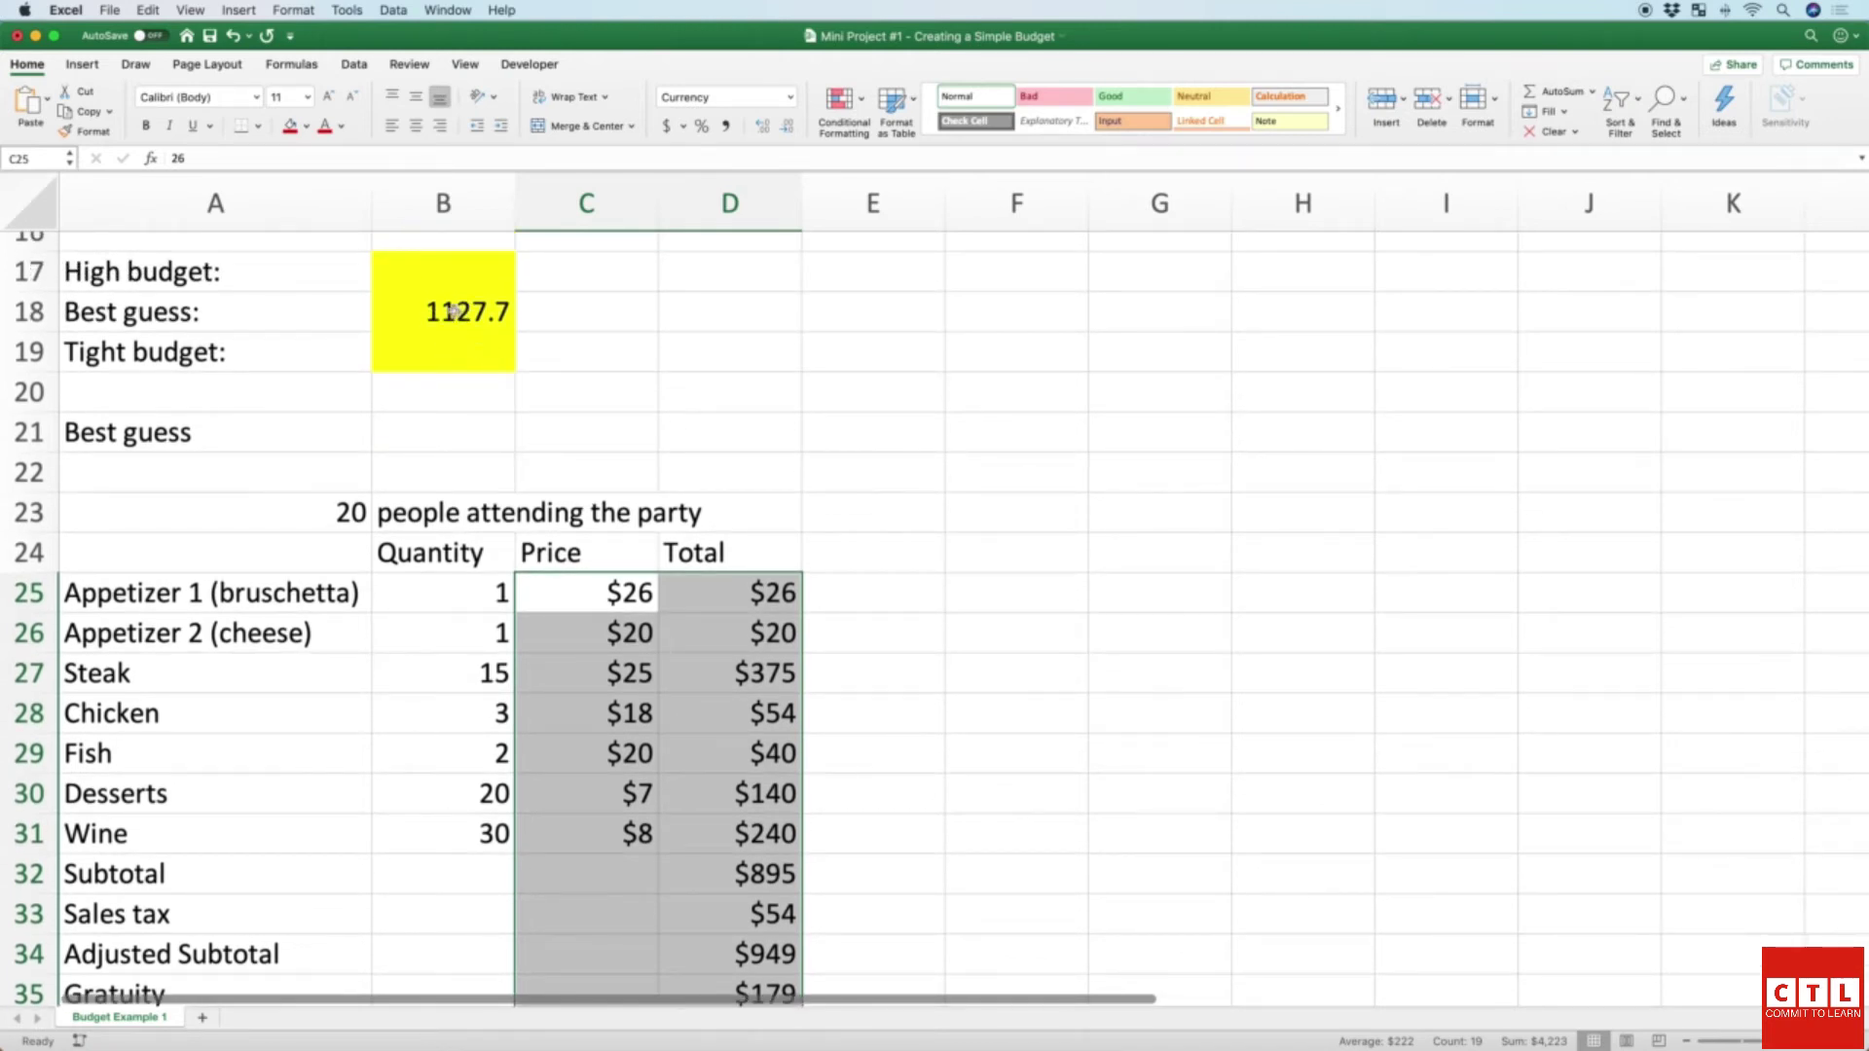
click(456, 312)
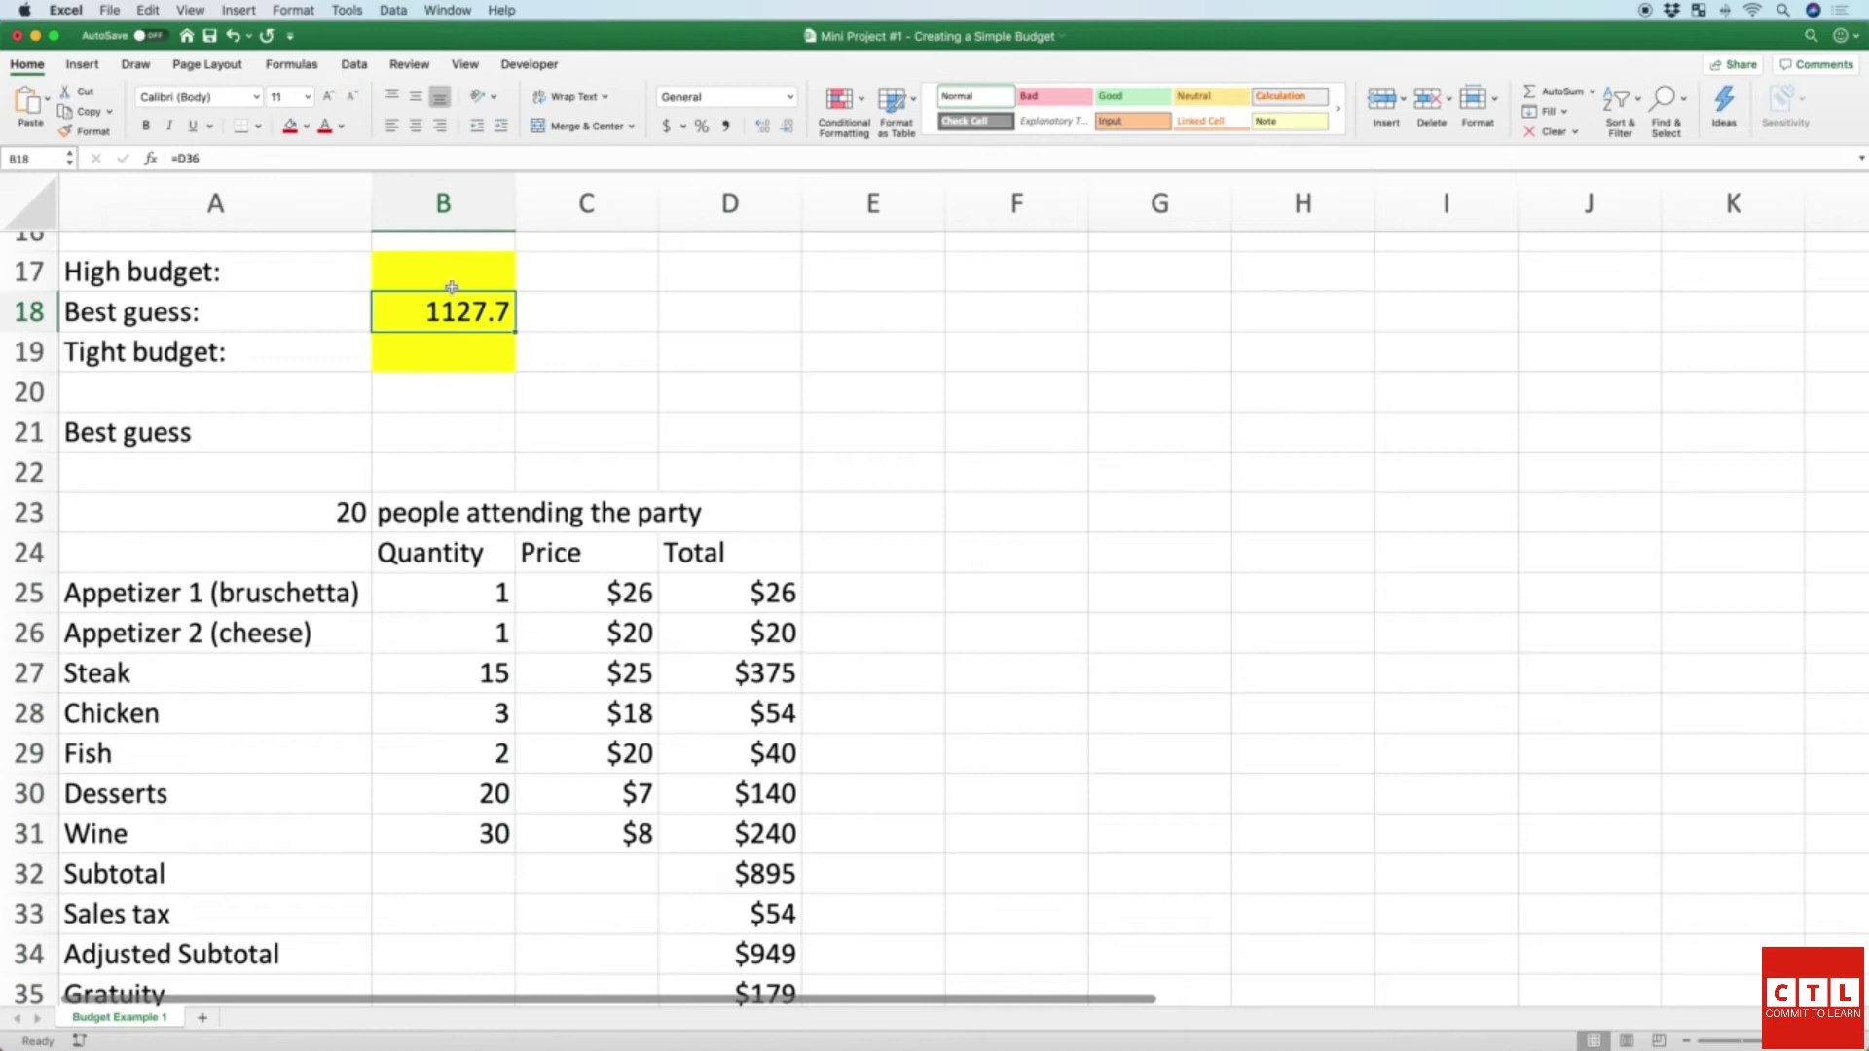
click(451, 271)
click(448, 299)
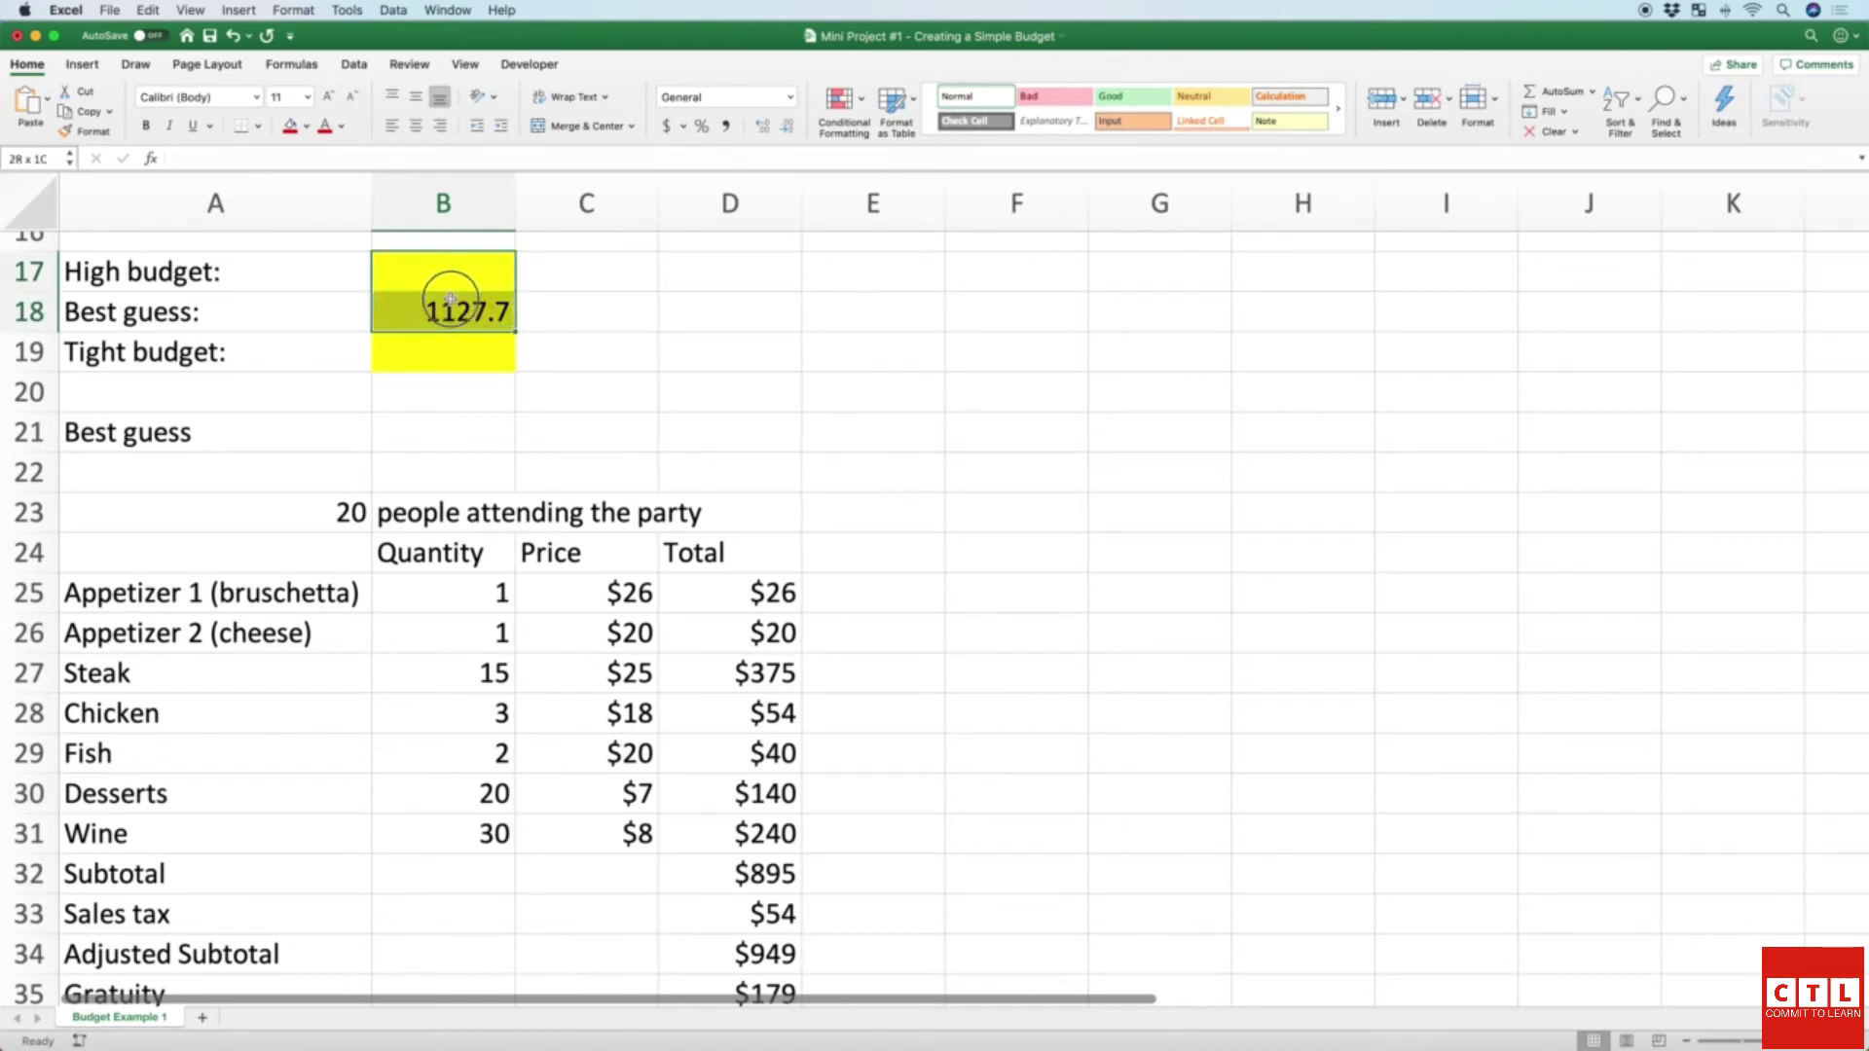
click(447, 270)
click(448, 290)
drag(449, 292, 446, 351)
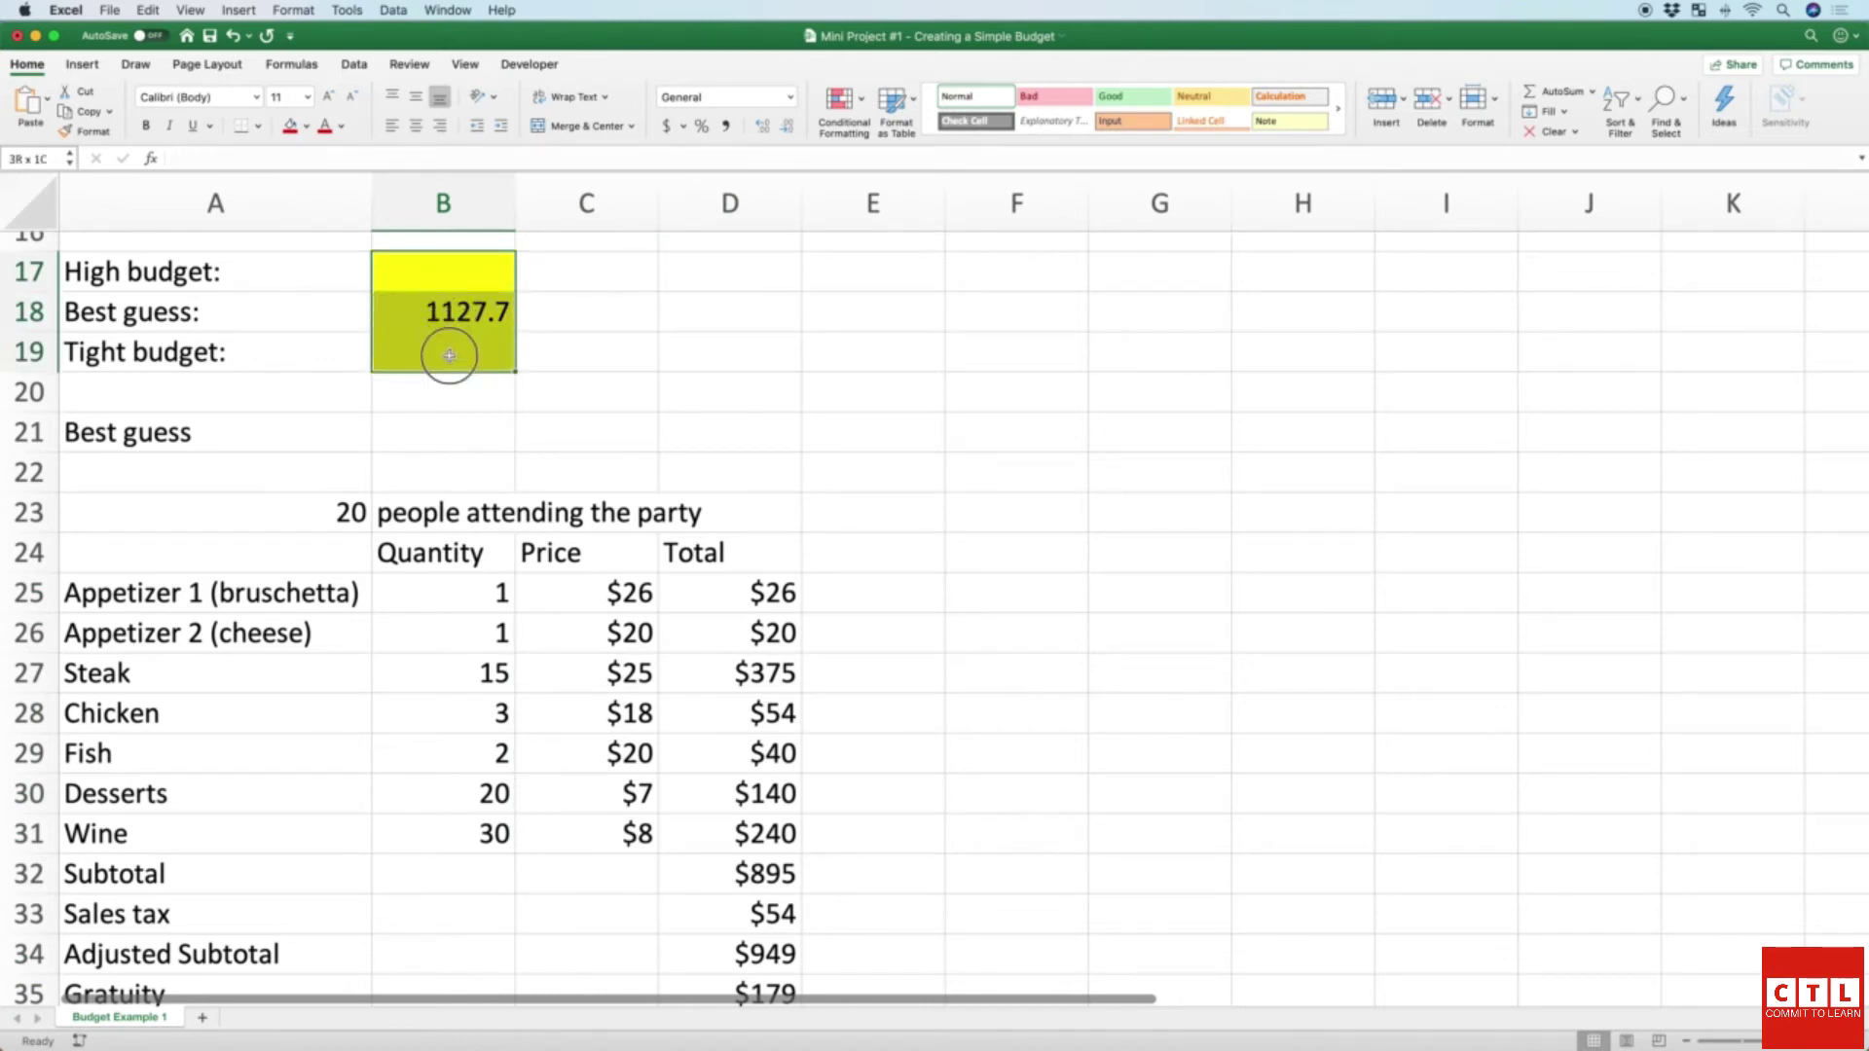
right_click(448, 311)
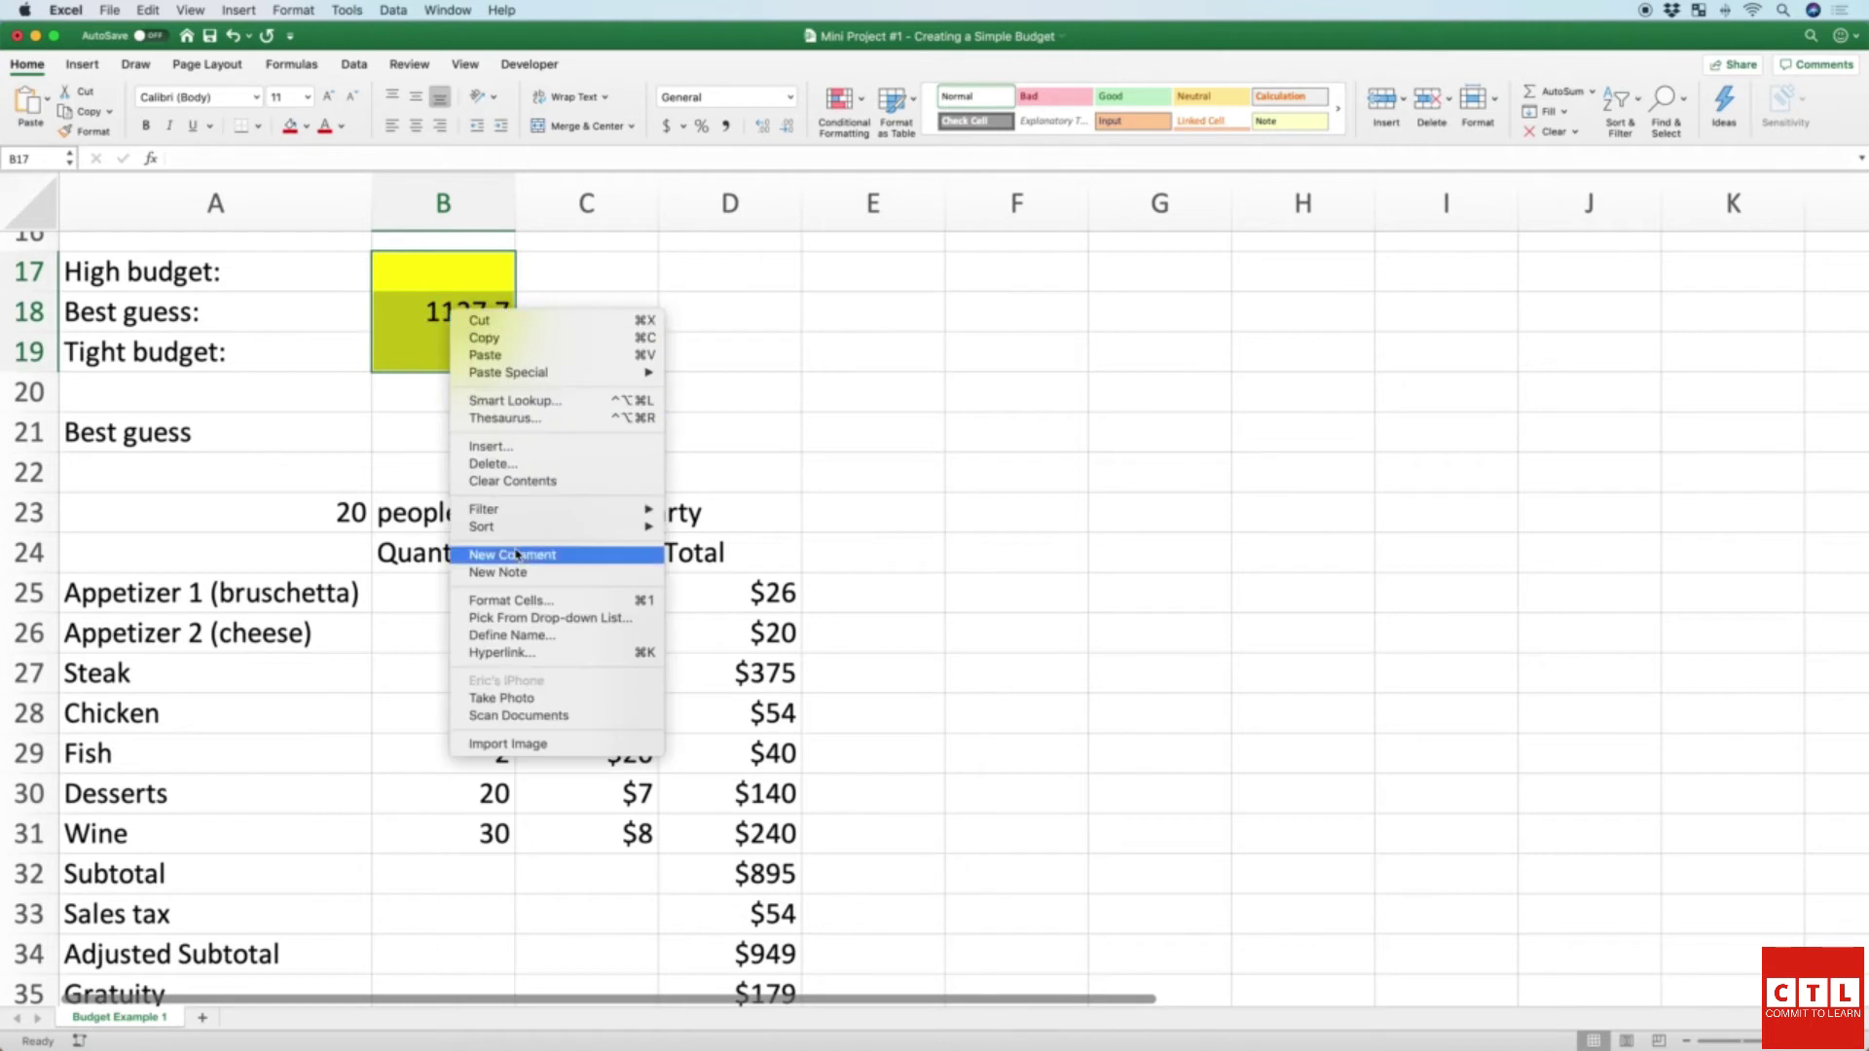
click(532, 604)
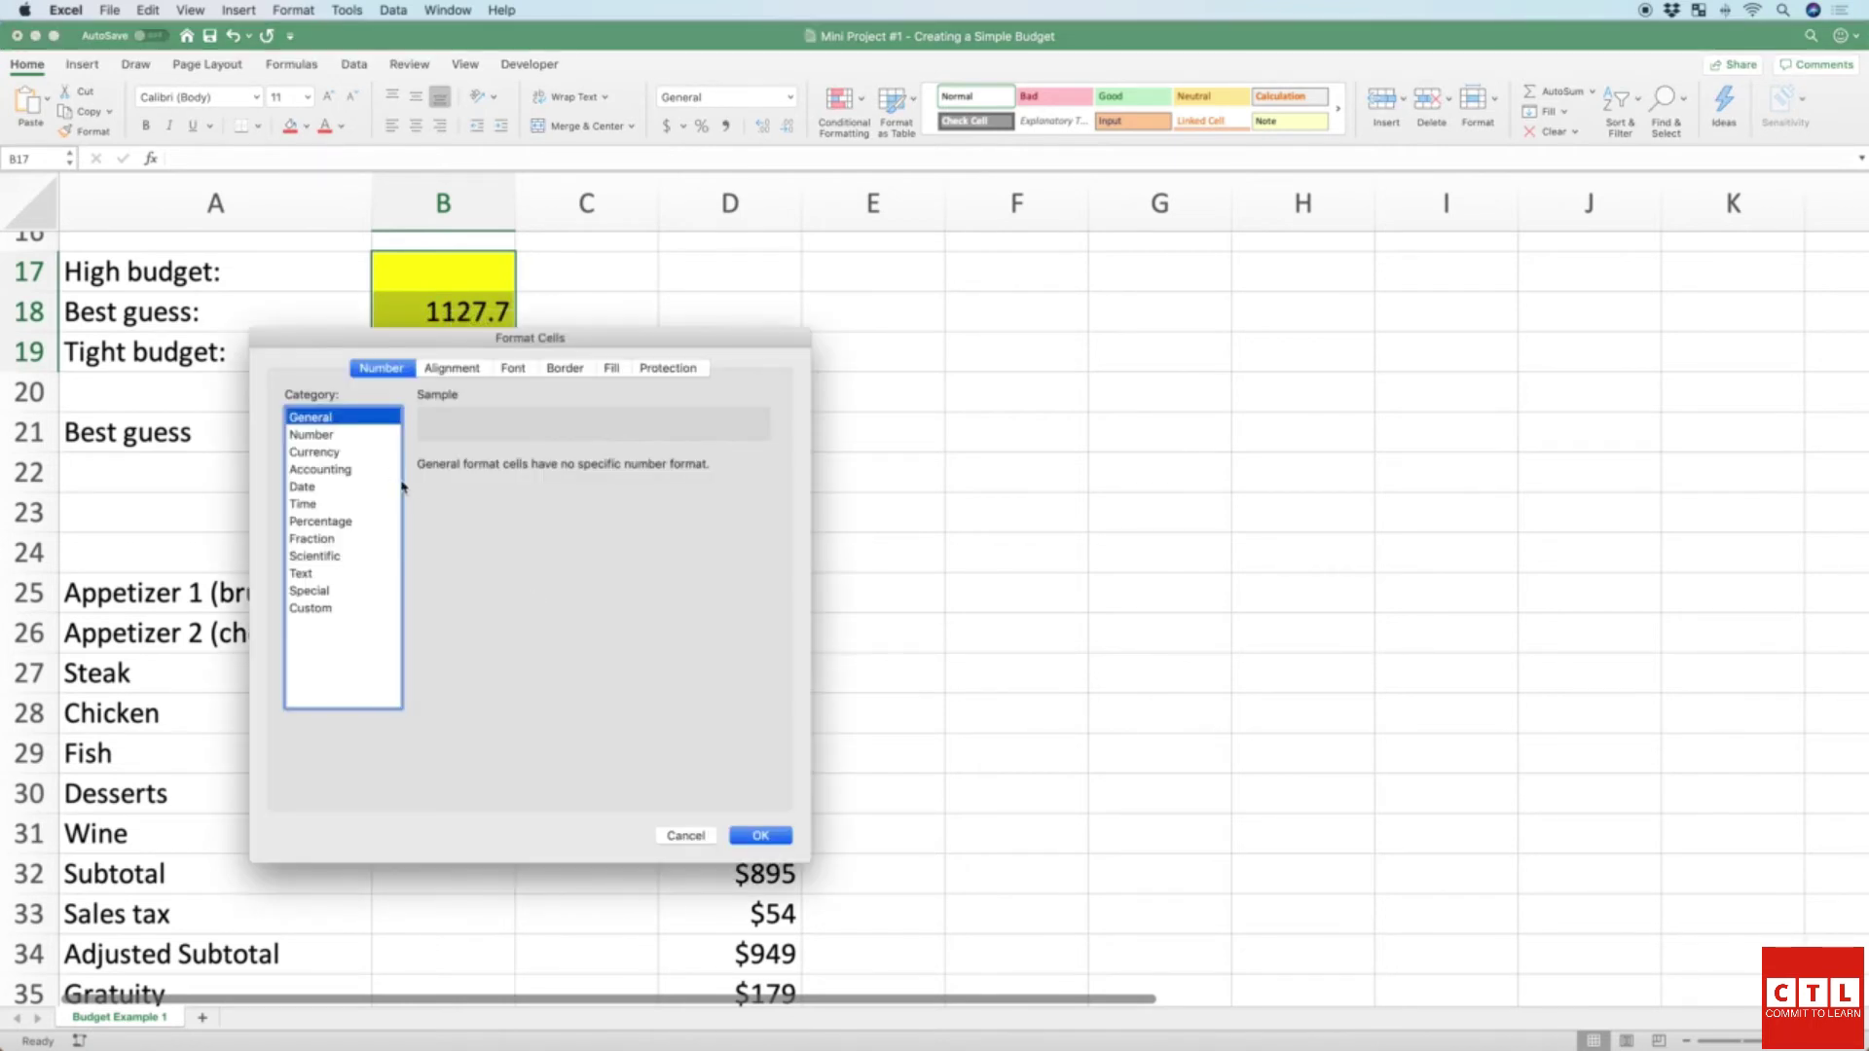
click(370, 453)
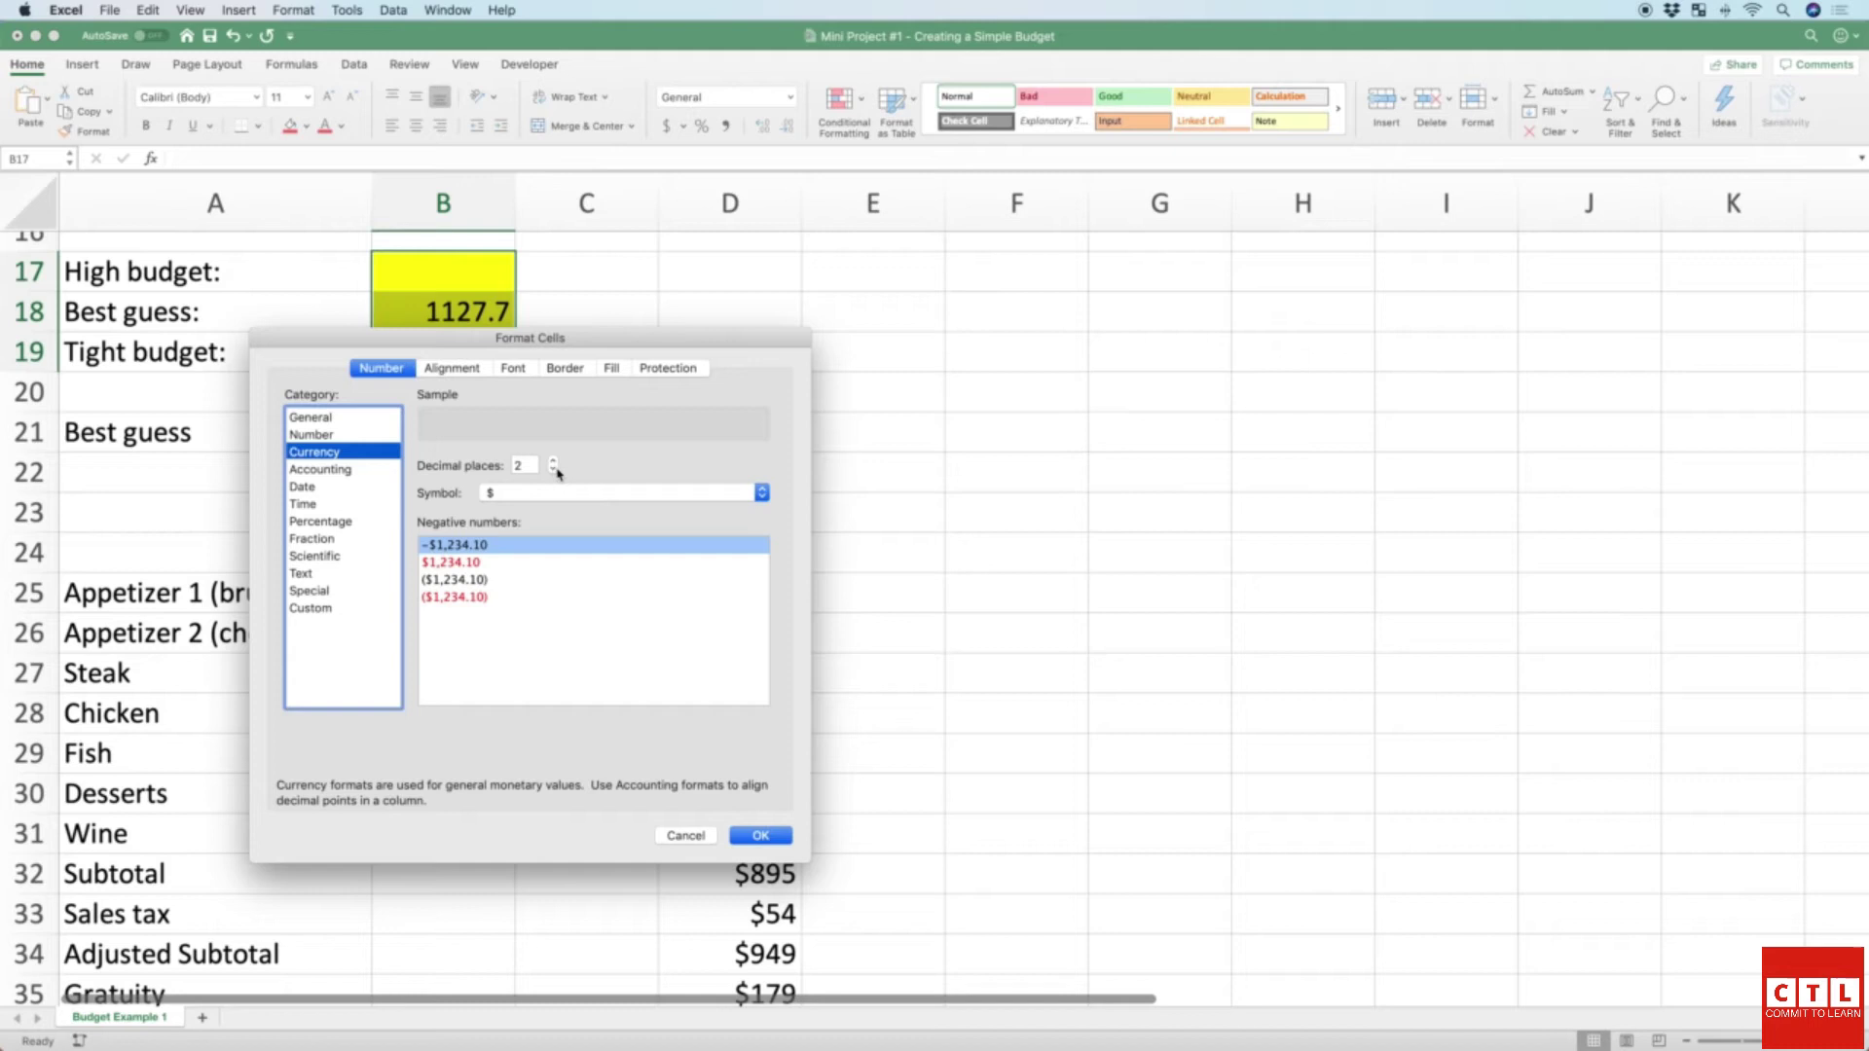
click(554, 470)
click(554, 470)
click(764, 837)
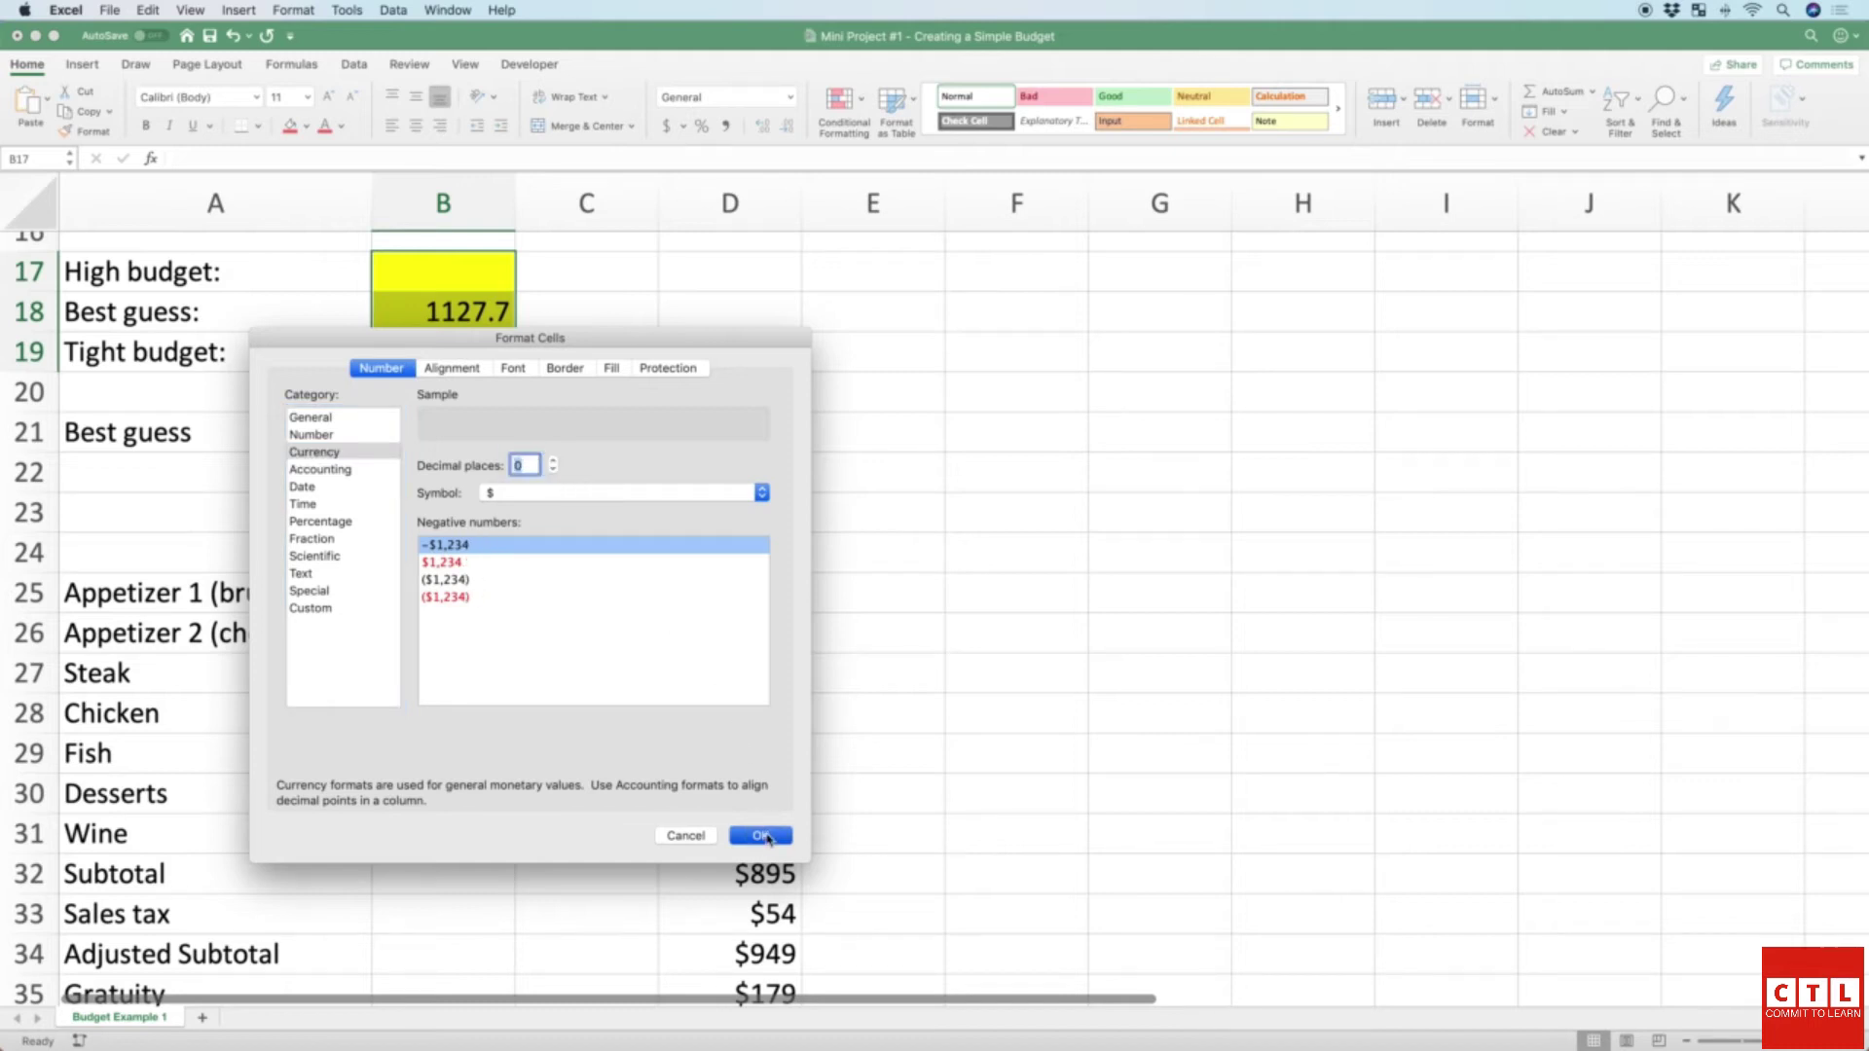
click(542, 472)
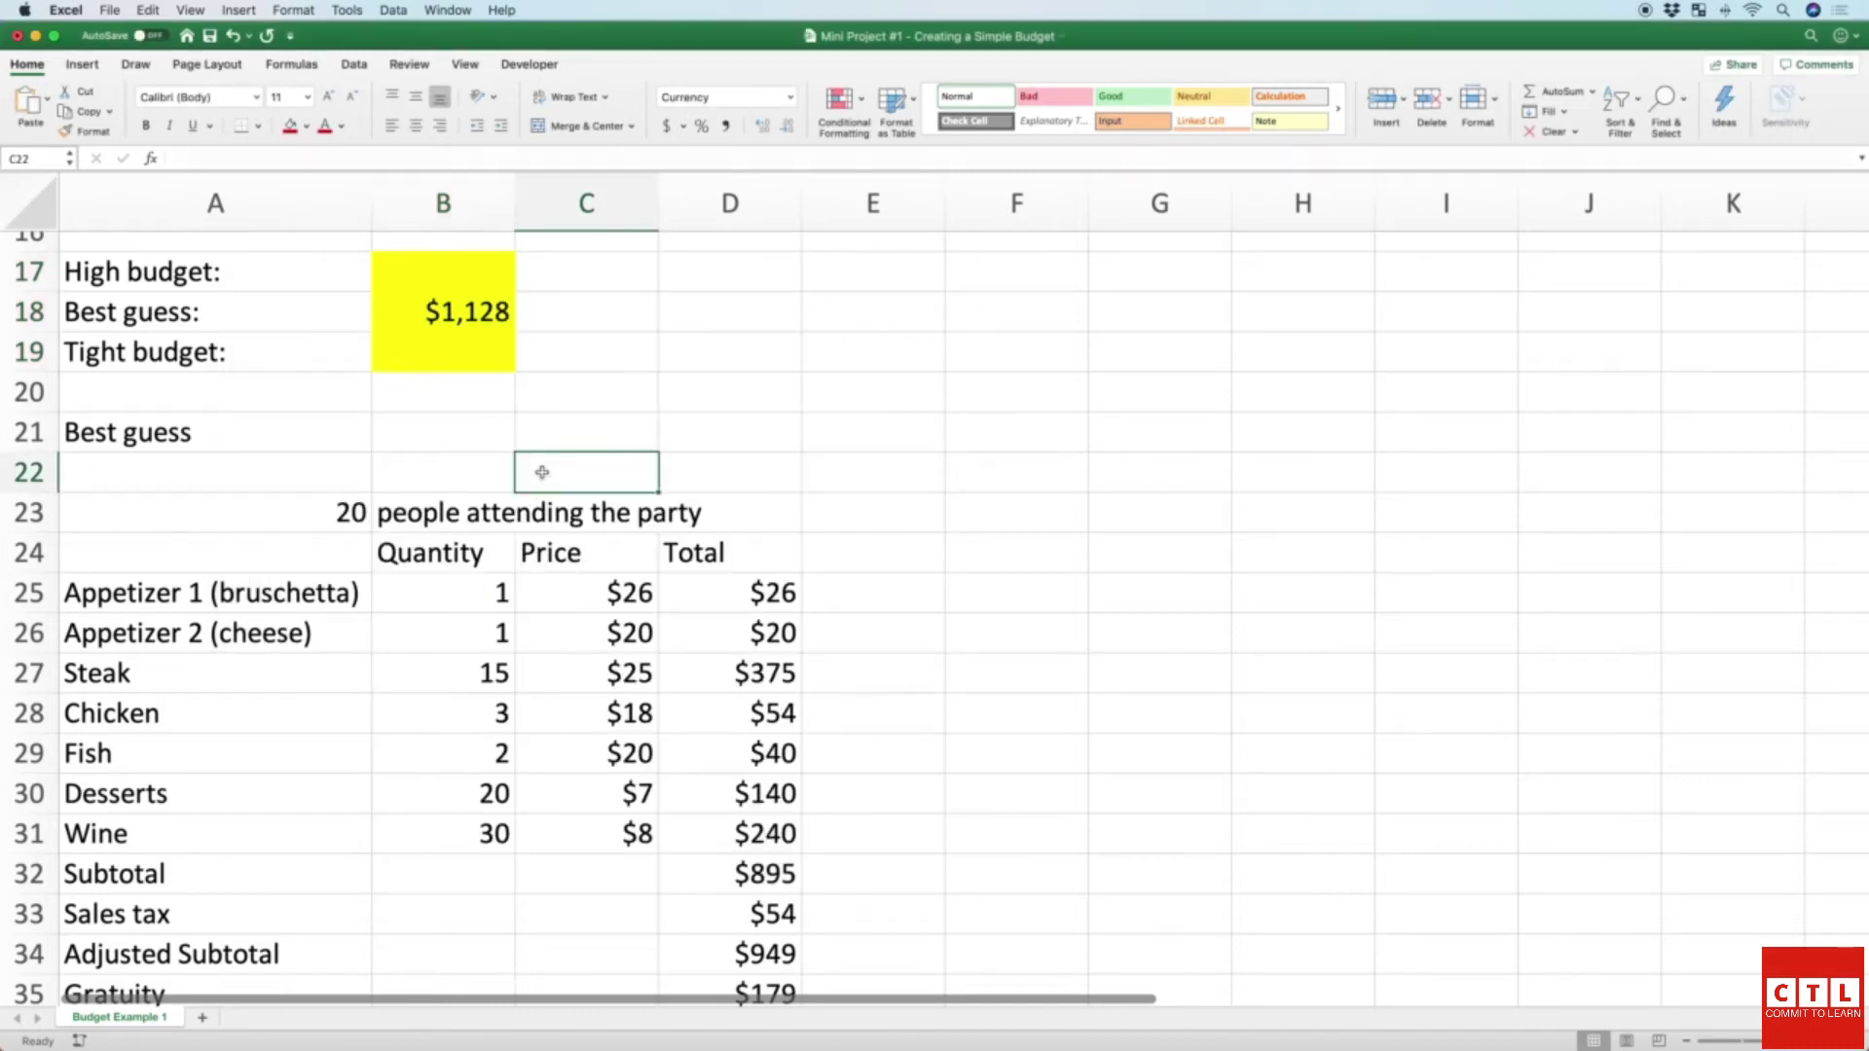
Step: Review the best-guess table down to its final total and compare it with the budget summary cells above
scroll(543, 472, down, 3)
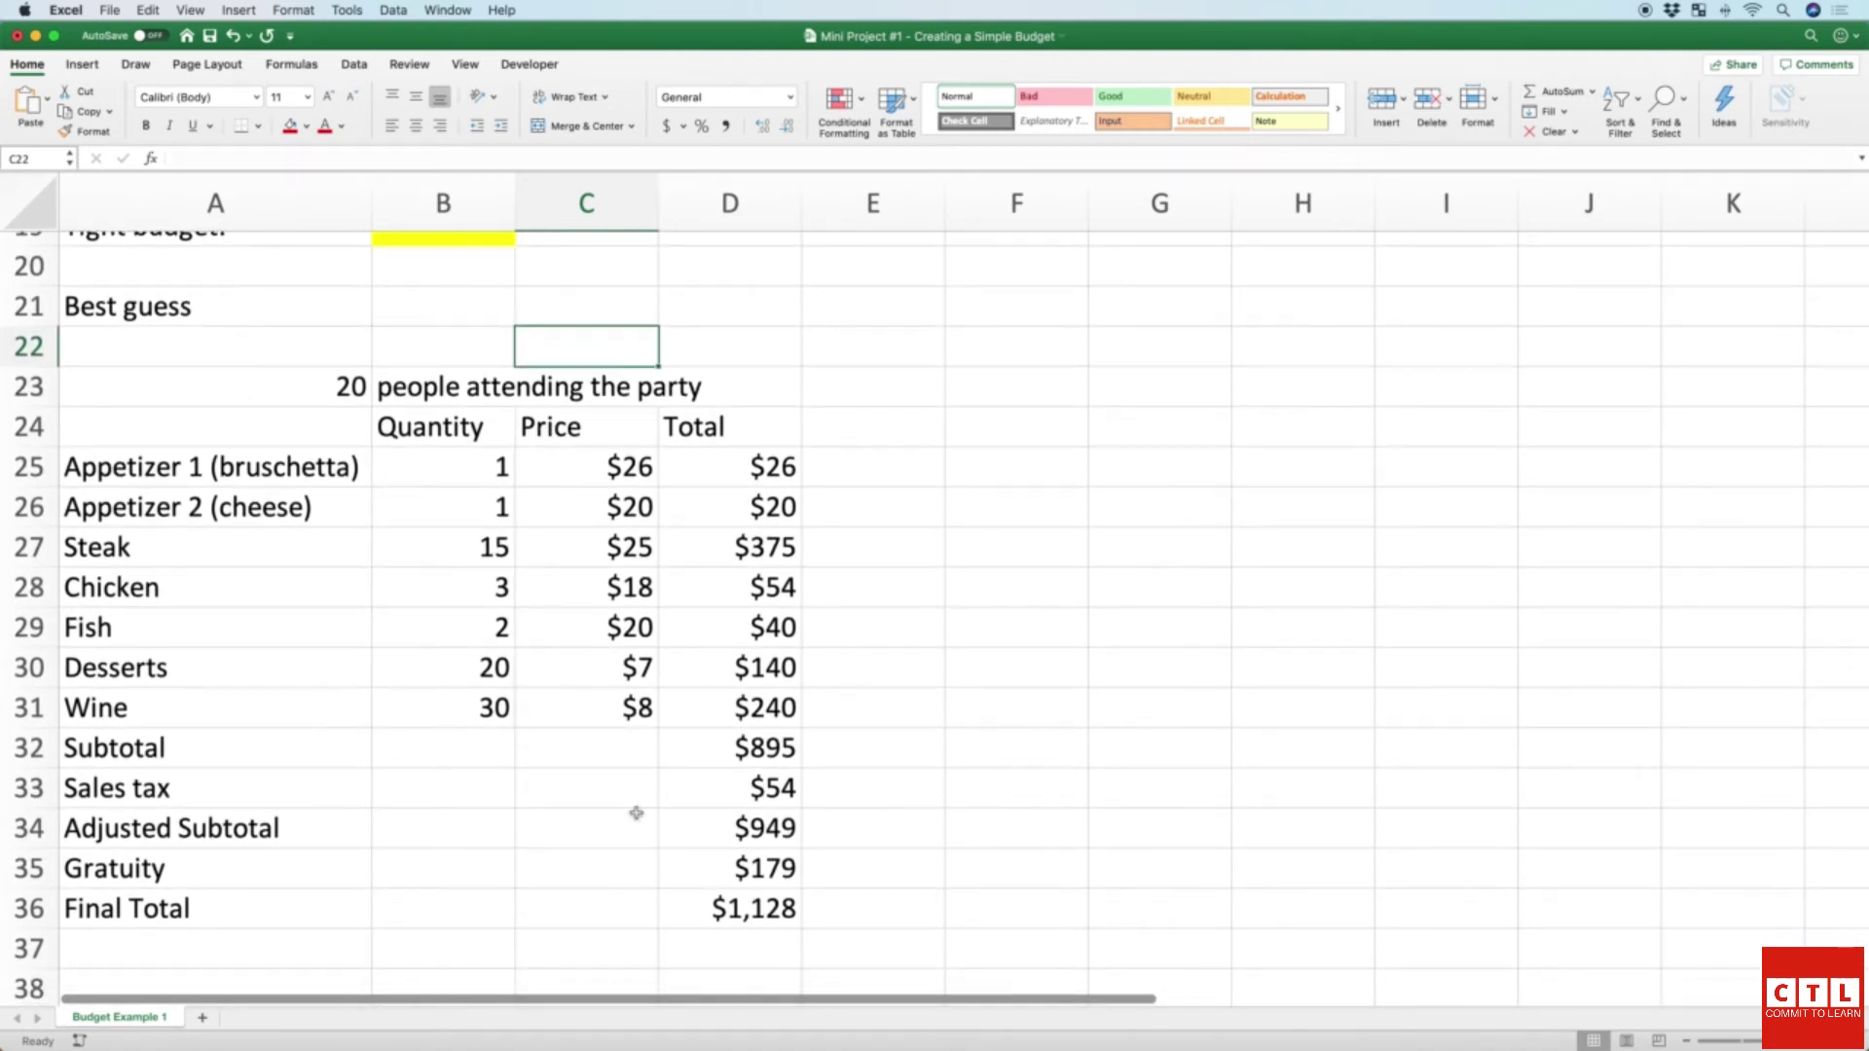
scroll(502, 638, up, 2)
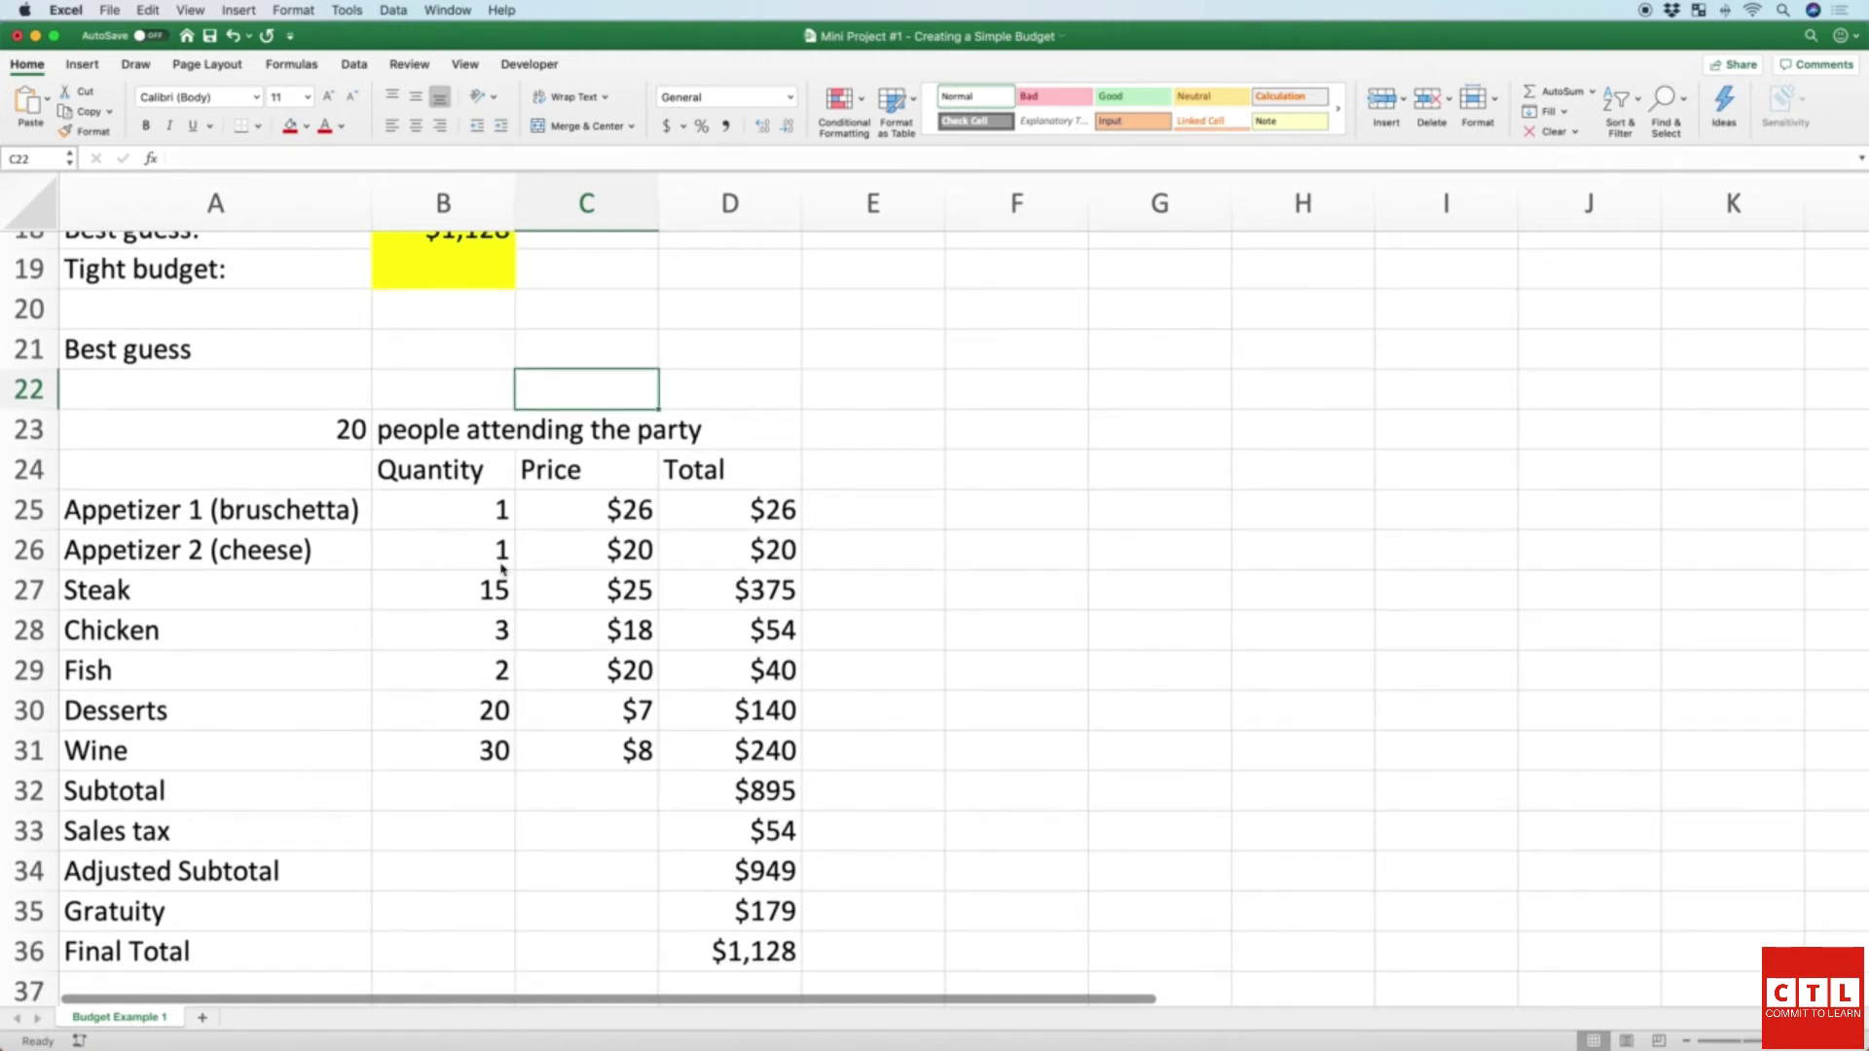
scroll(405, 535, up, 1)
scroll(405, 535, down, 1)
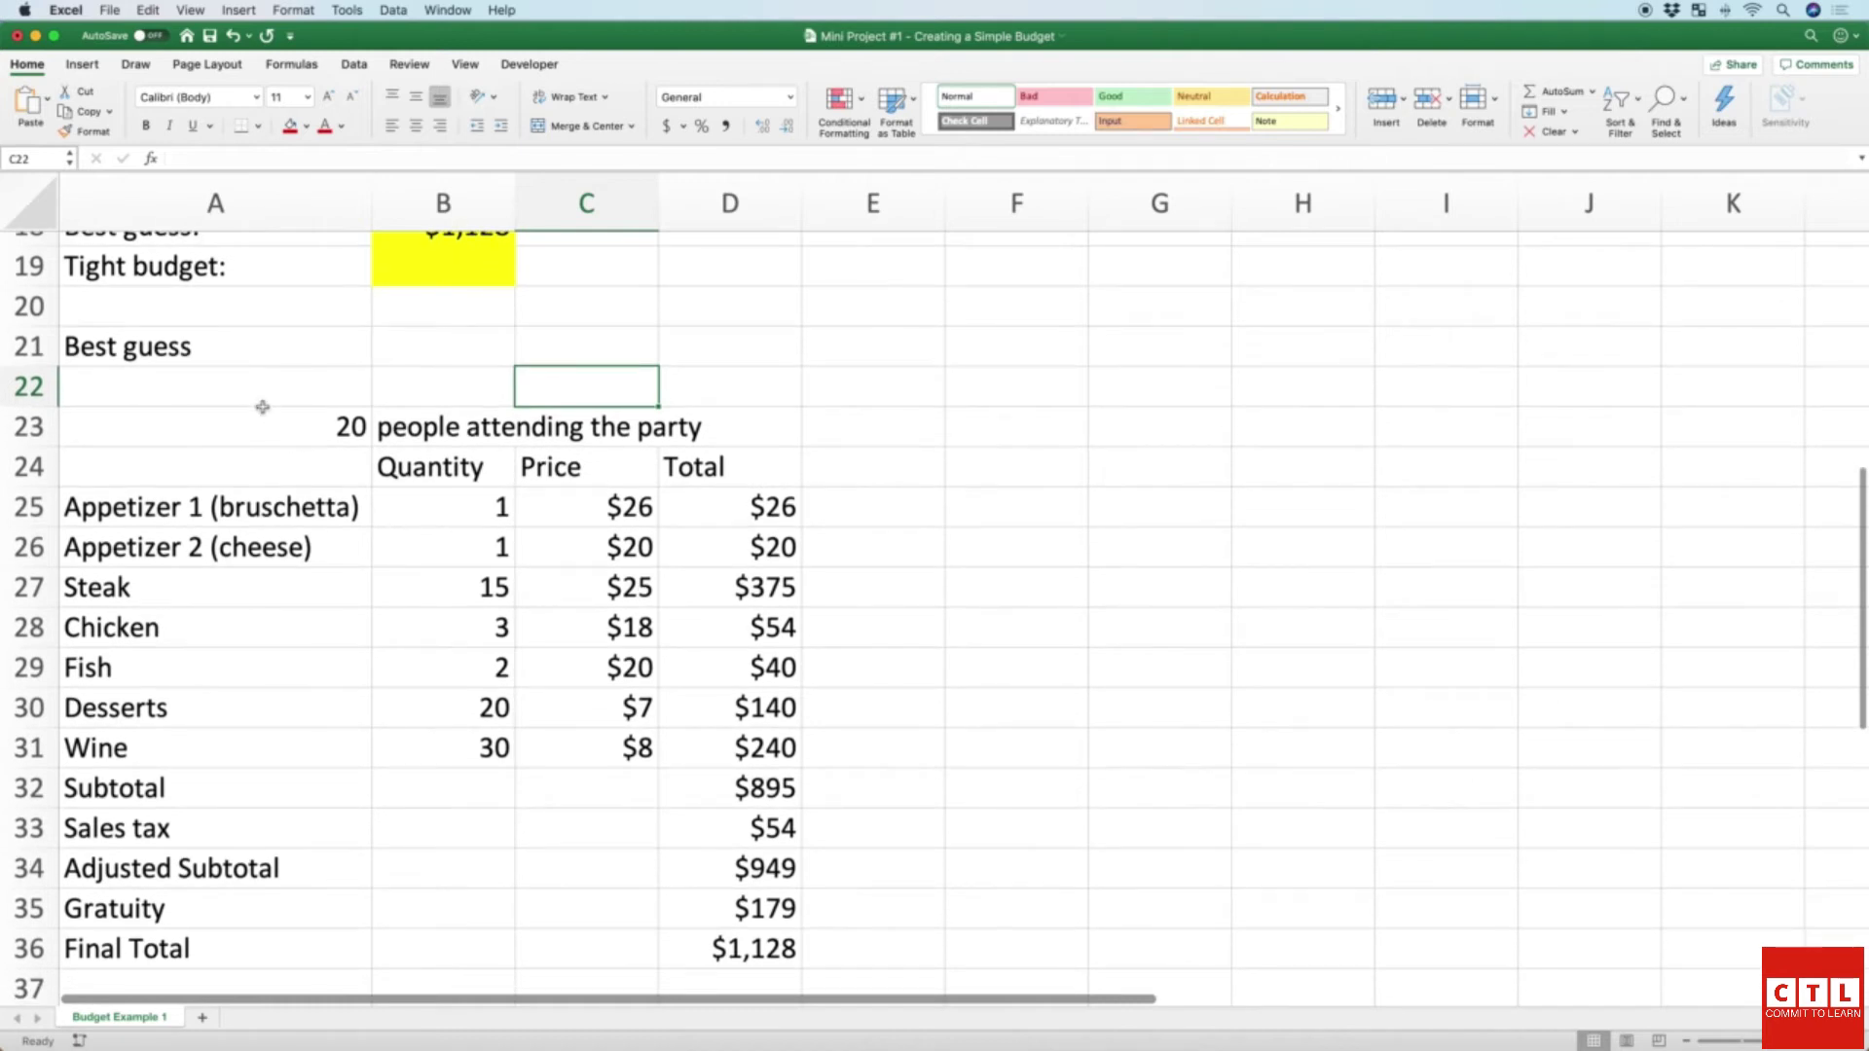
drag(229, 351, 698, 909)
click(726, 954)
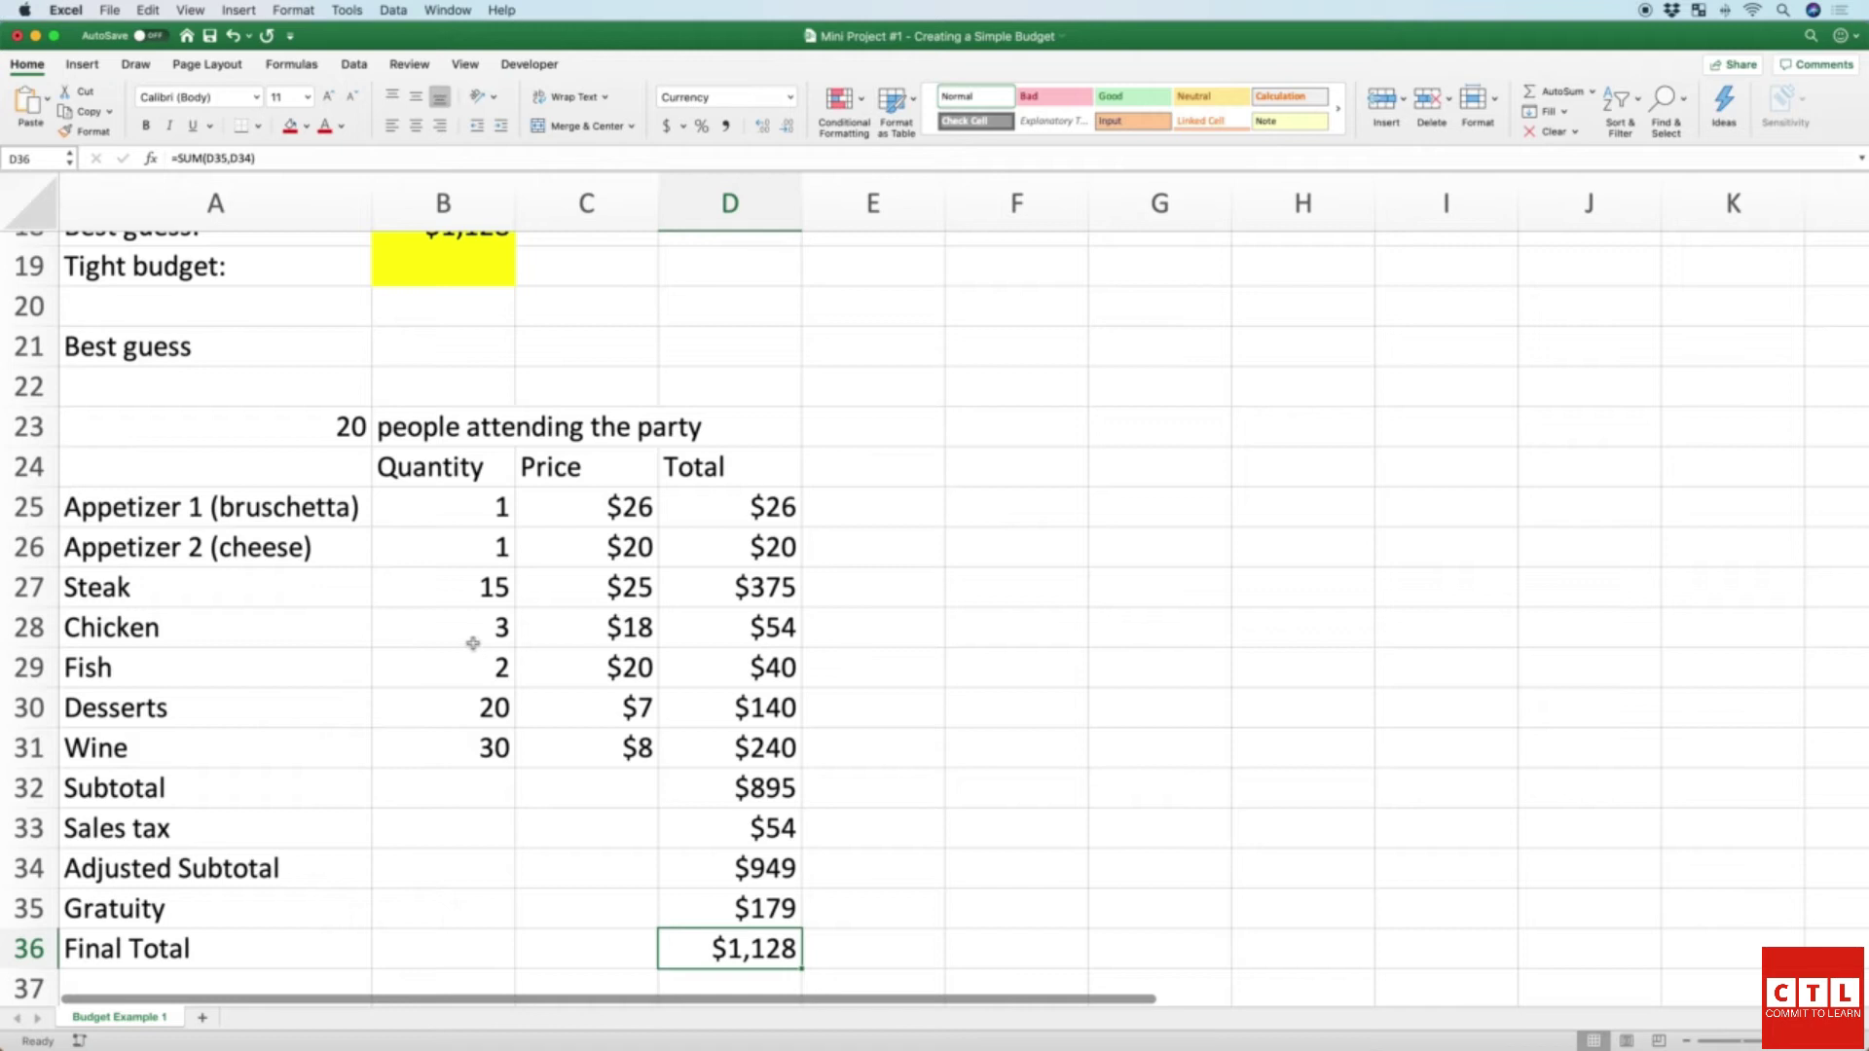
scroll(473, 642, up, 2)
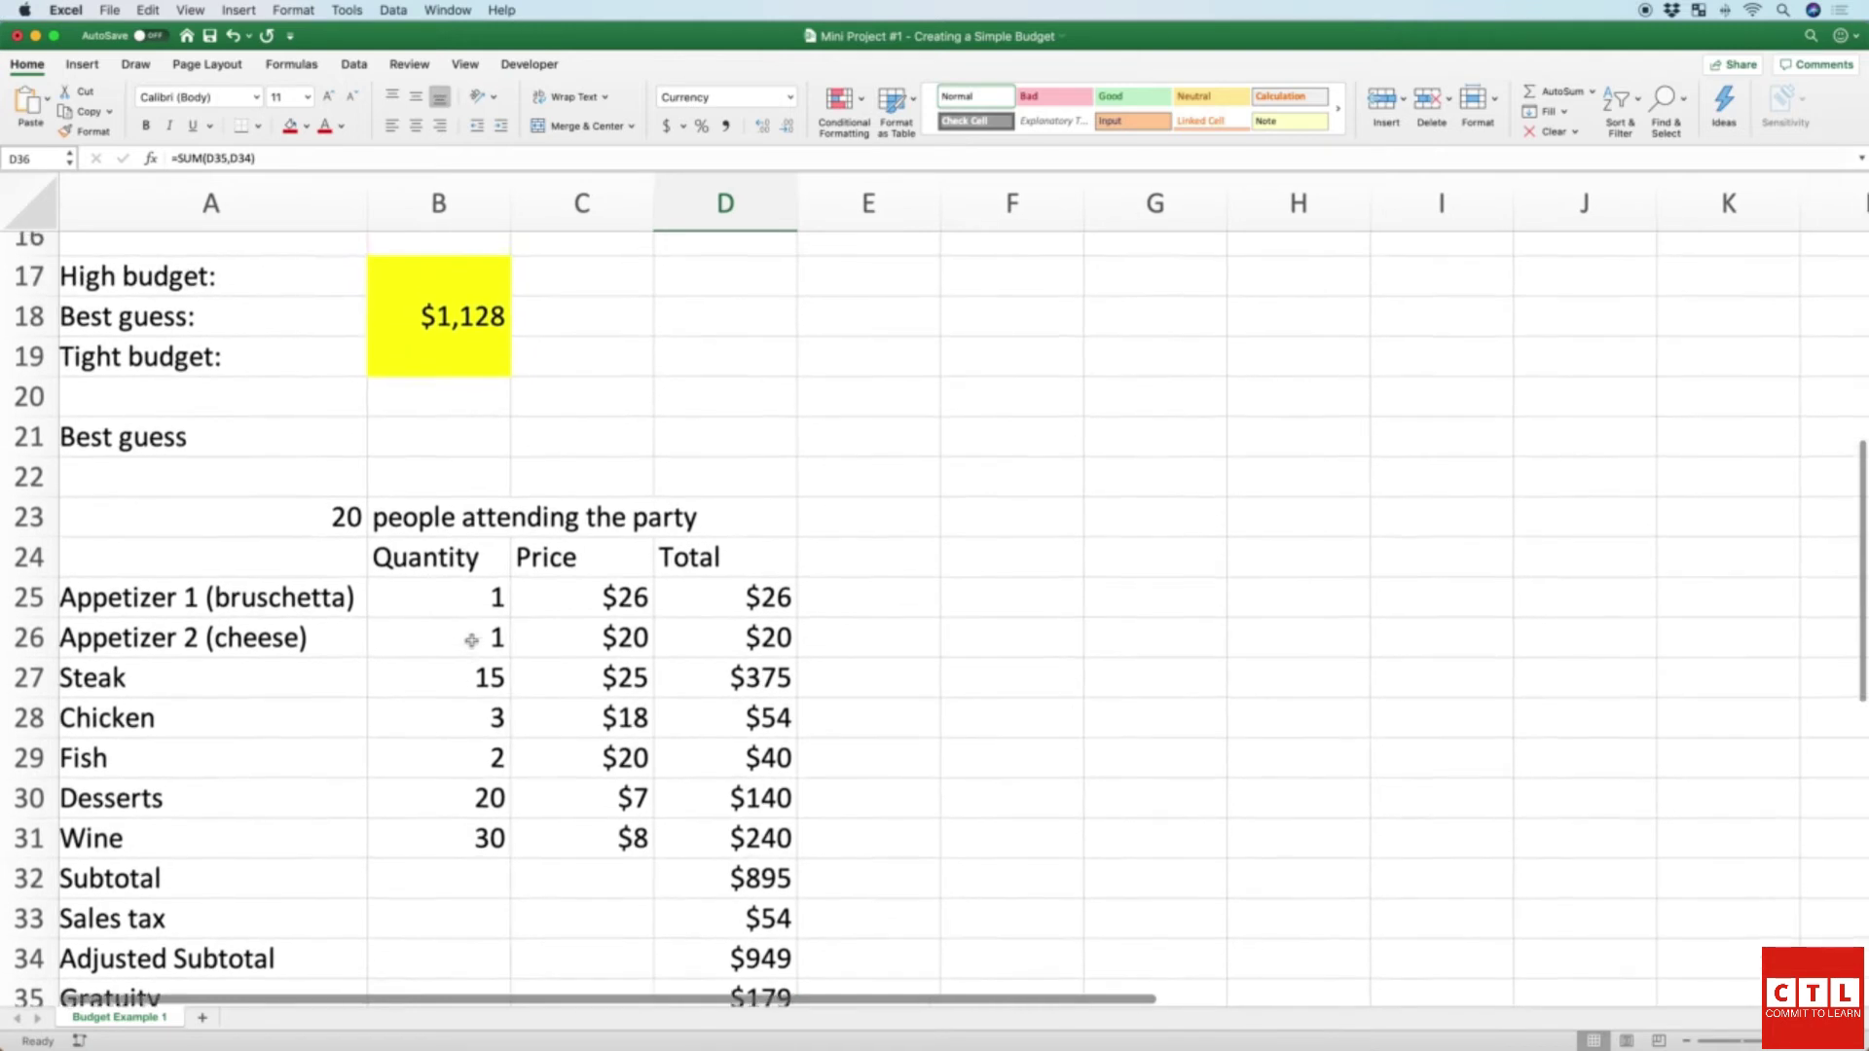
scroll(471, 640, down, 2)
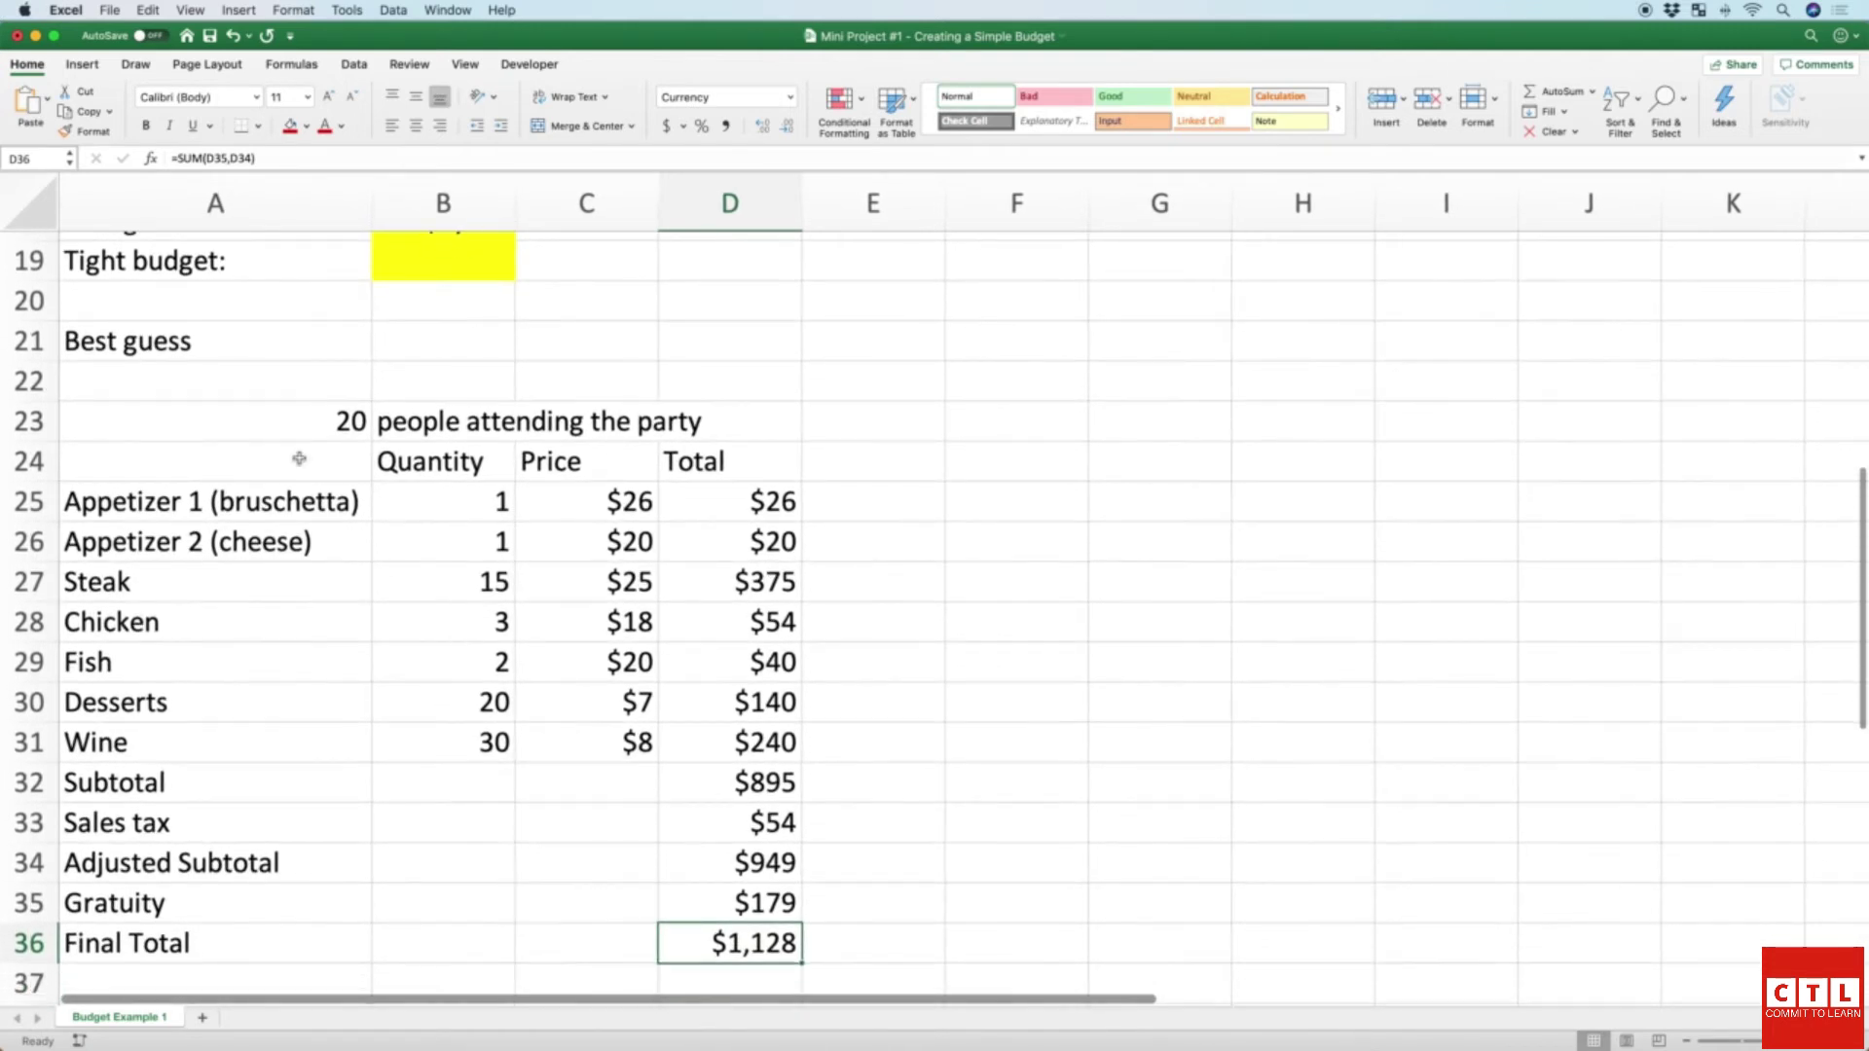
Step: Copy the best-guess table A23:D36 and paste the duplicate starting at cell F23
click(221, 421)
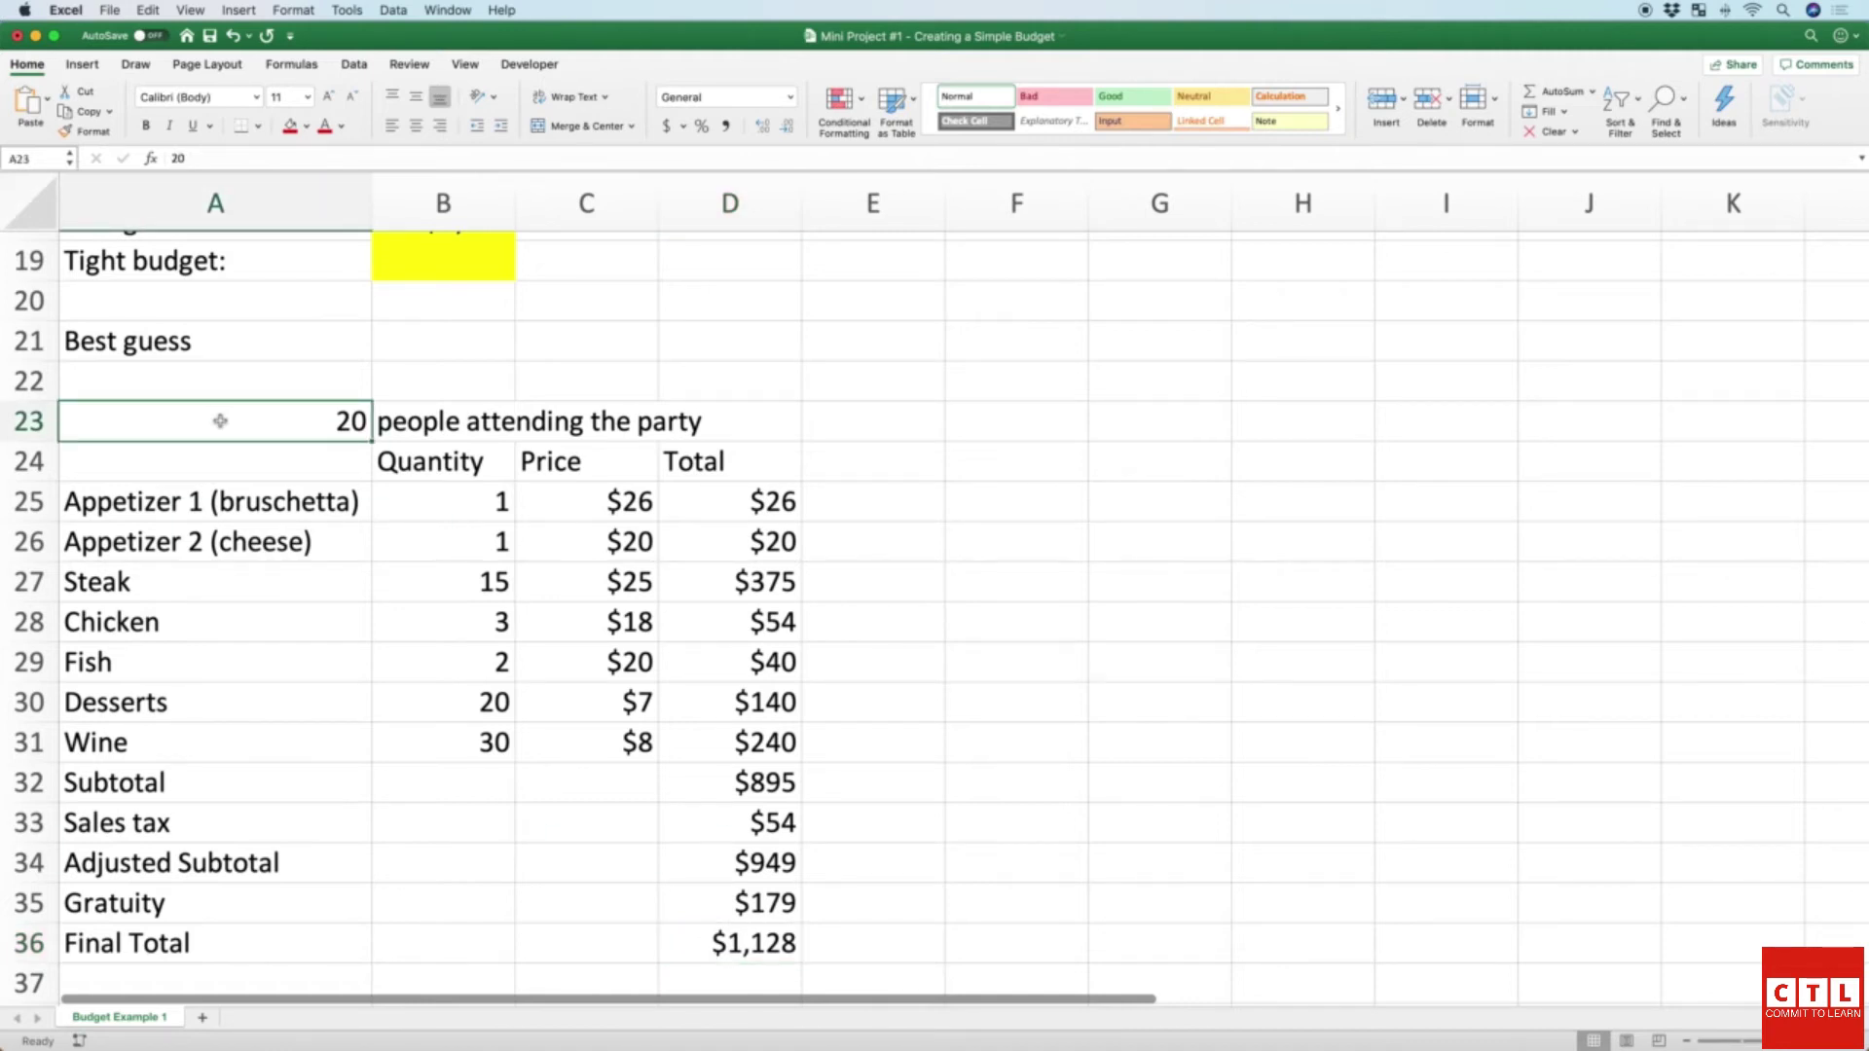
key(shift+Right)
key(shift+Right)
key(shift+Right)
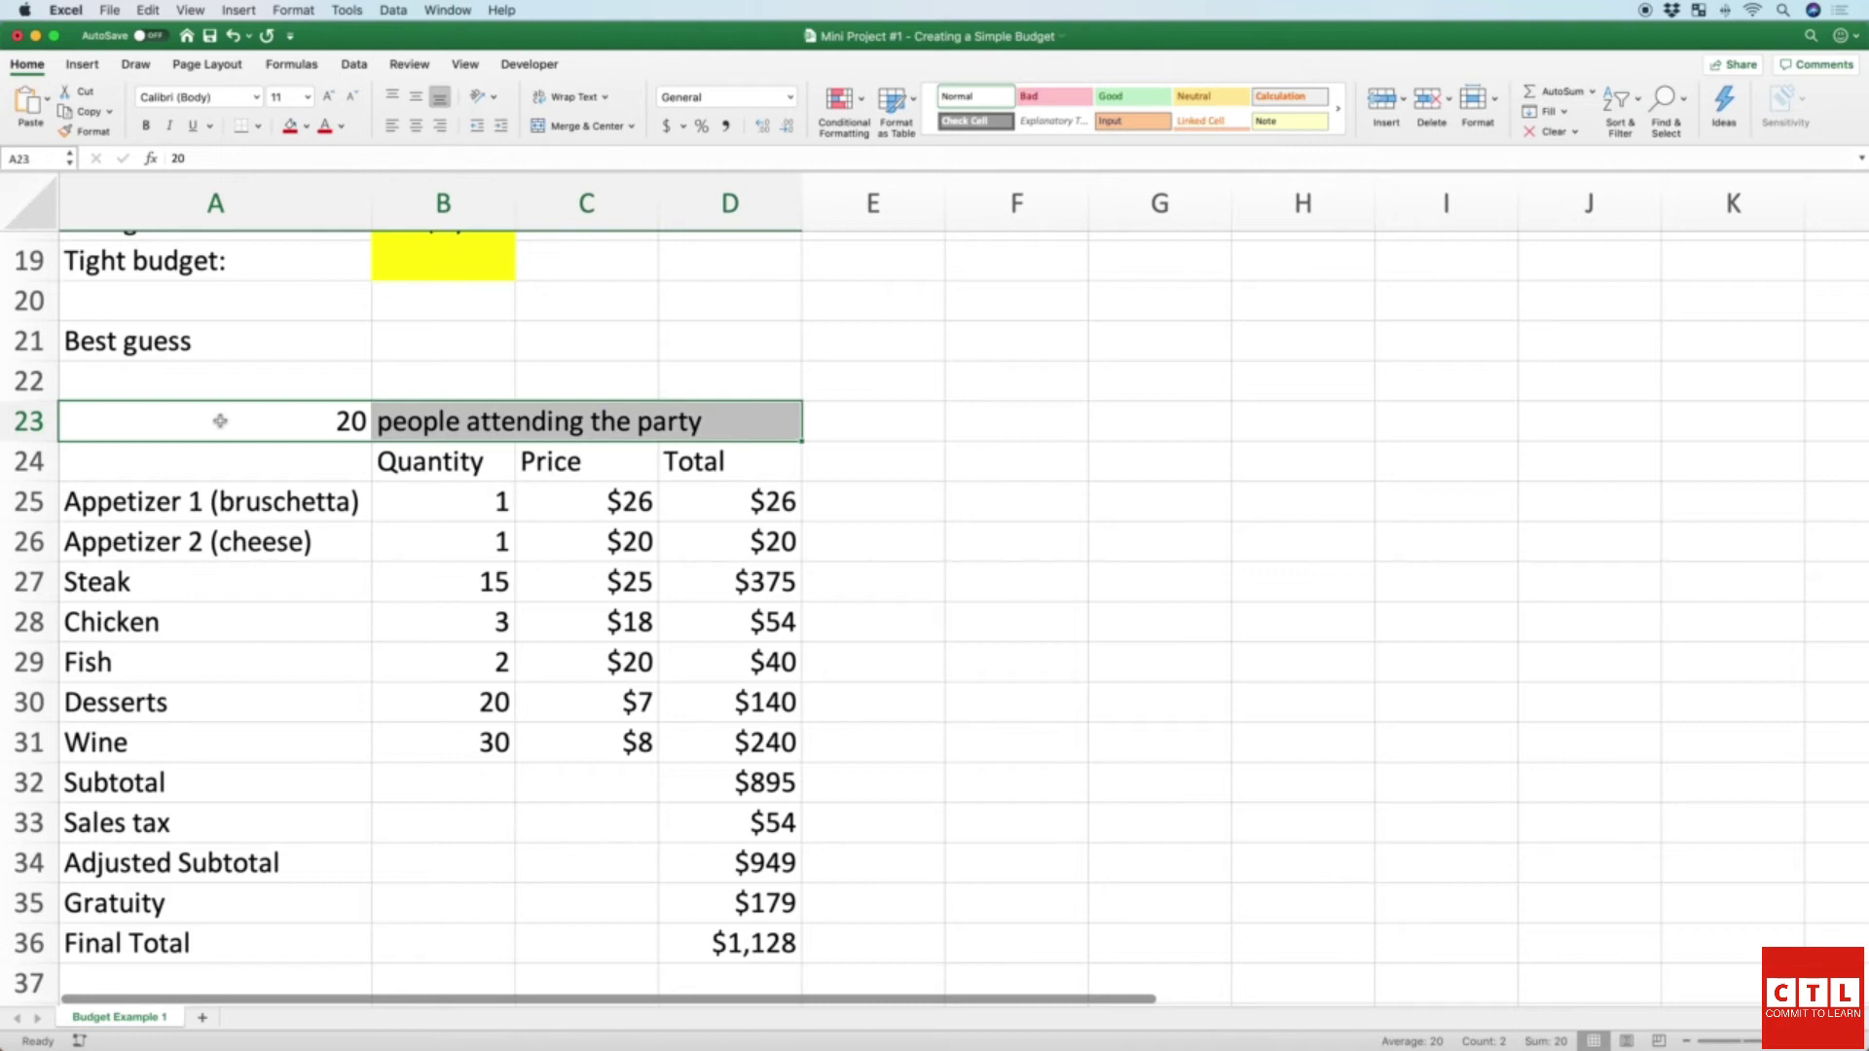
key(shift+Down)
key(shift+Down)
key(shift+Down)
key(shift+Down)
key(shift+Down)
key(shift+Down)
key(shift+Down)
key(shift+Down)
key(shift+Down)
key(shift+Down)
key(shift+Down)
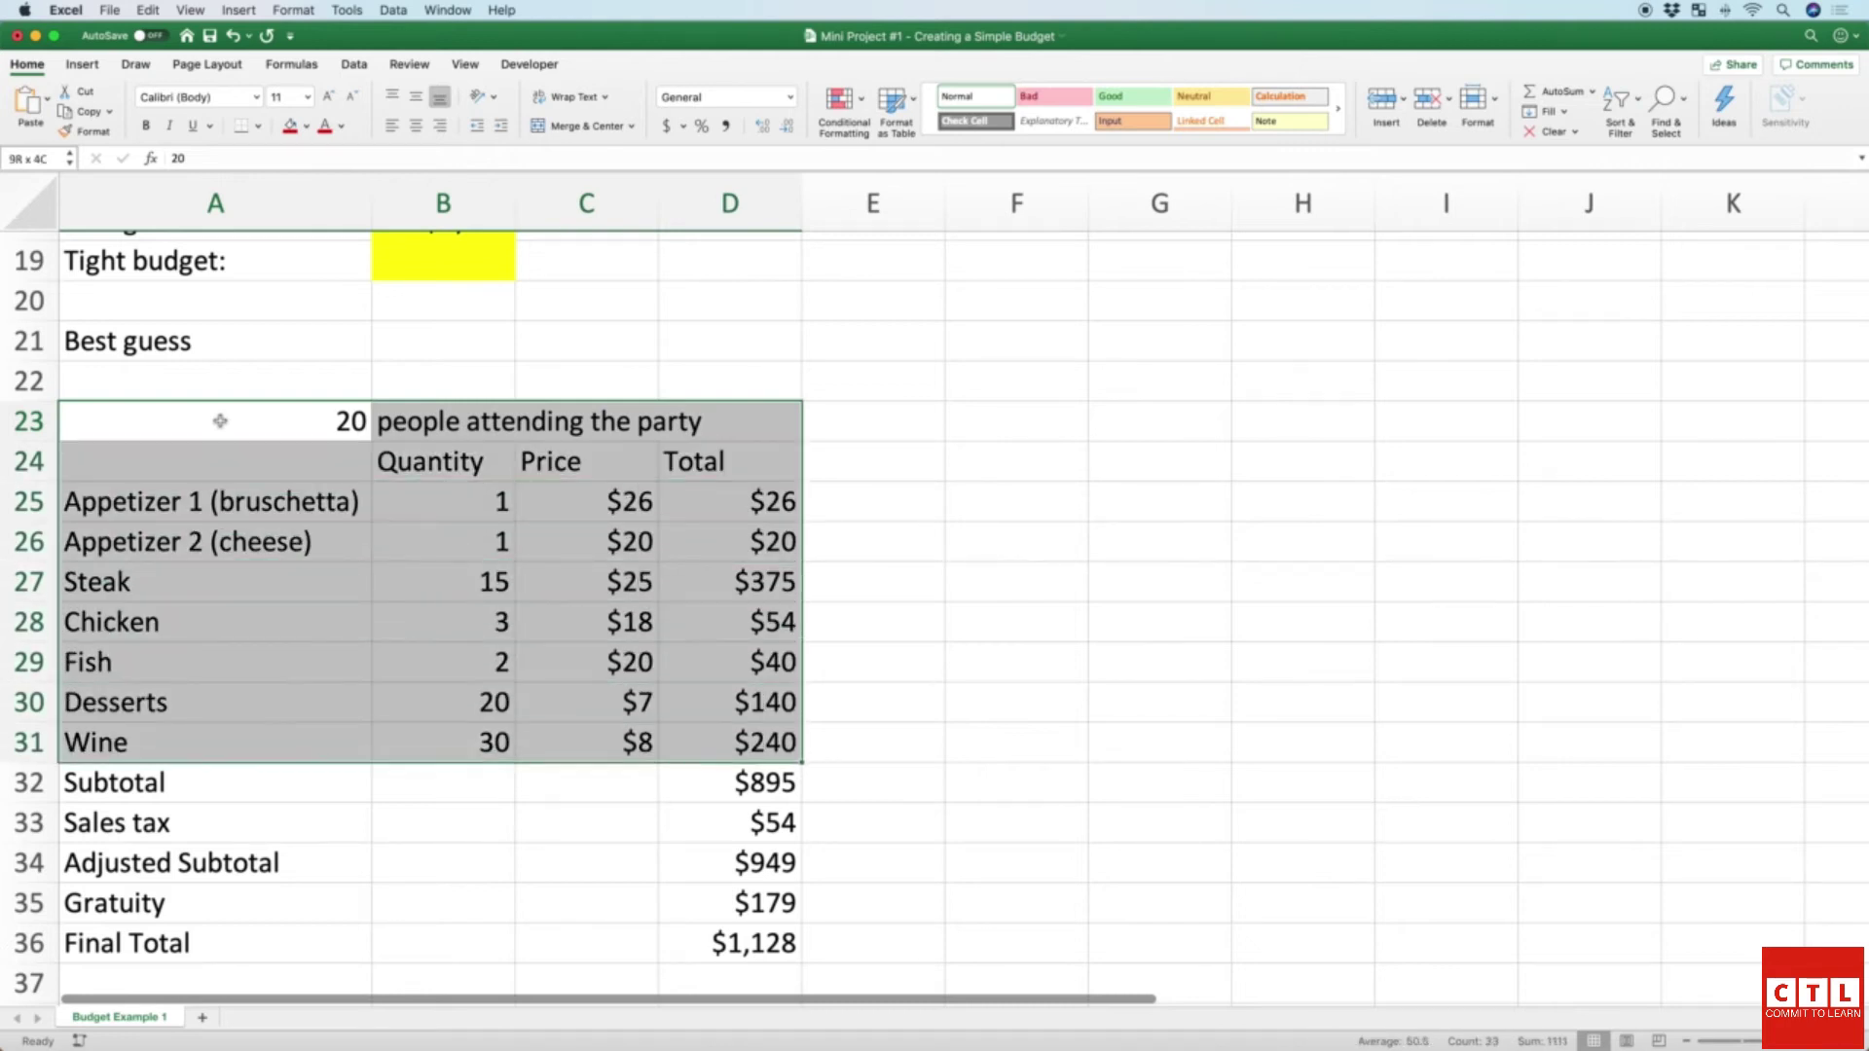
key(shift+Down)
key(shift+Down)
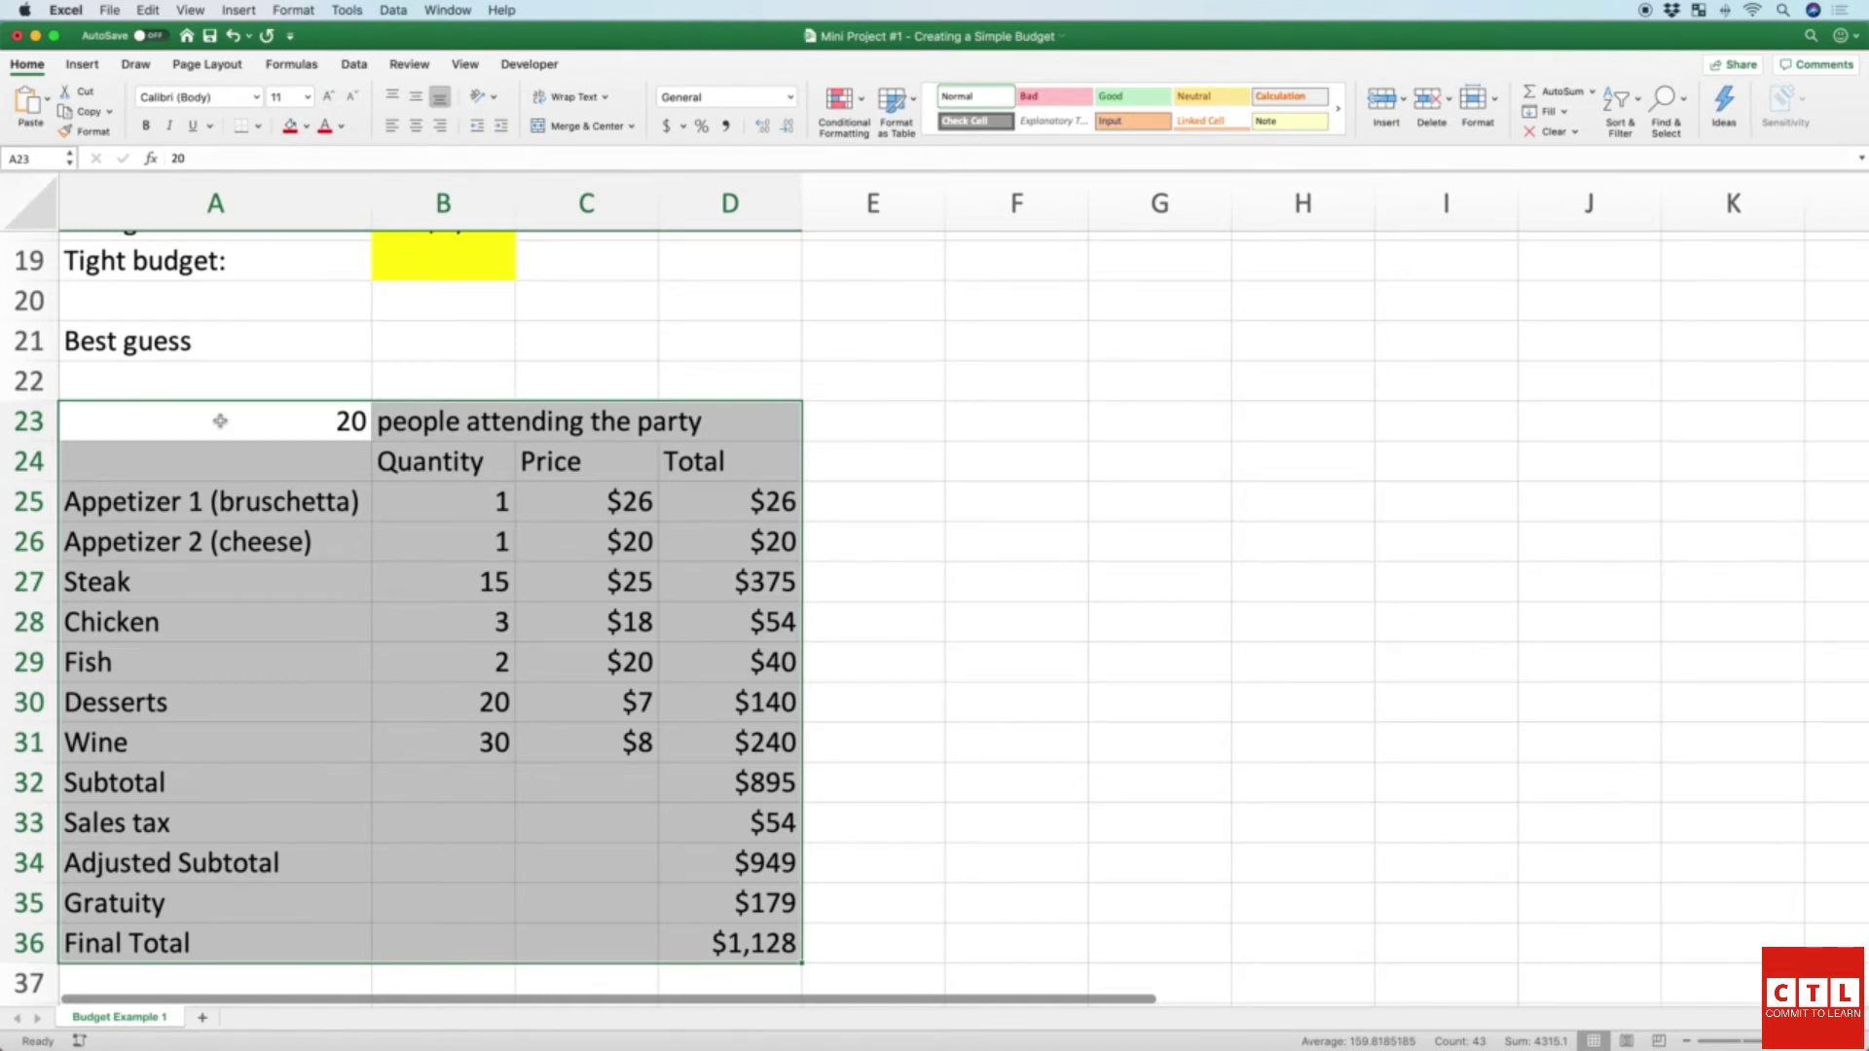
key(super+c)
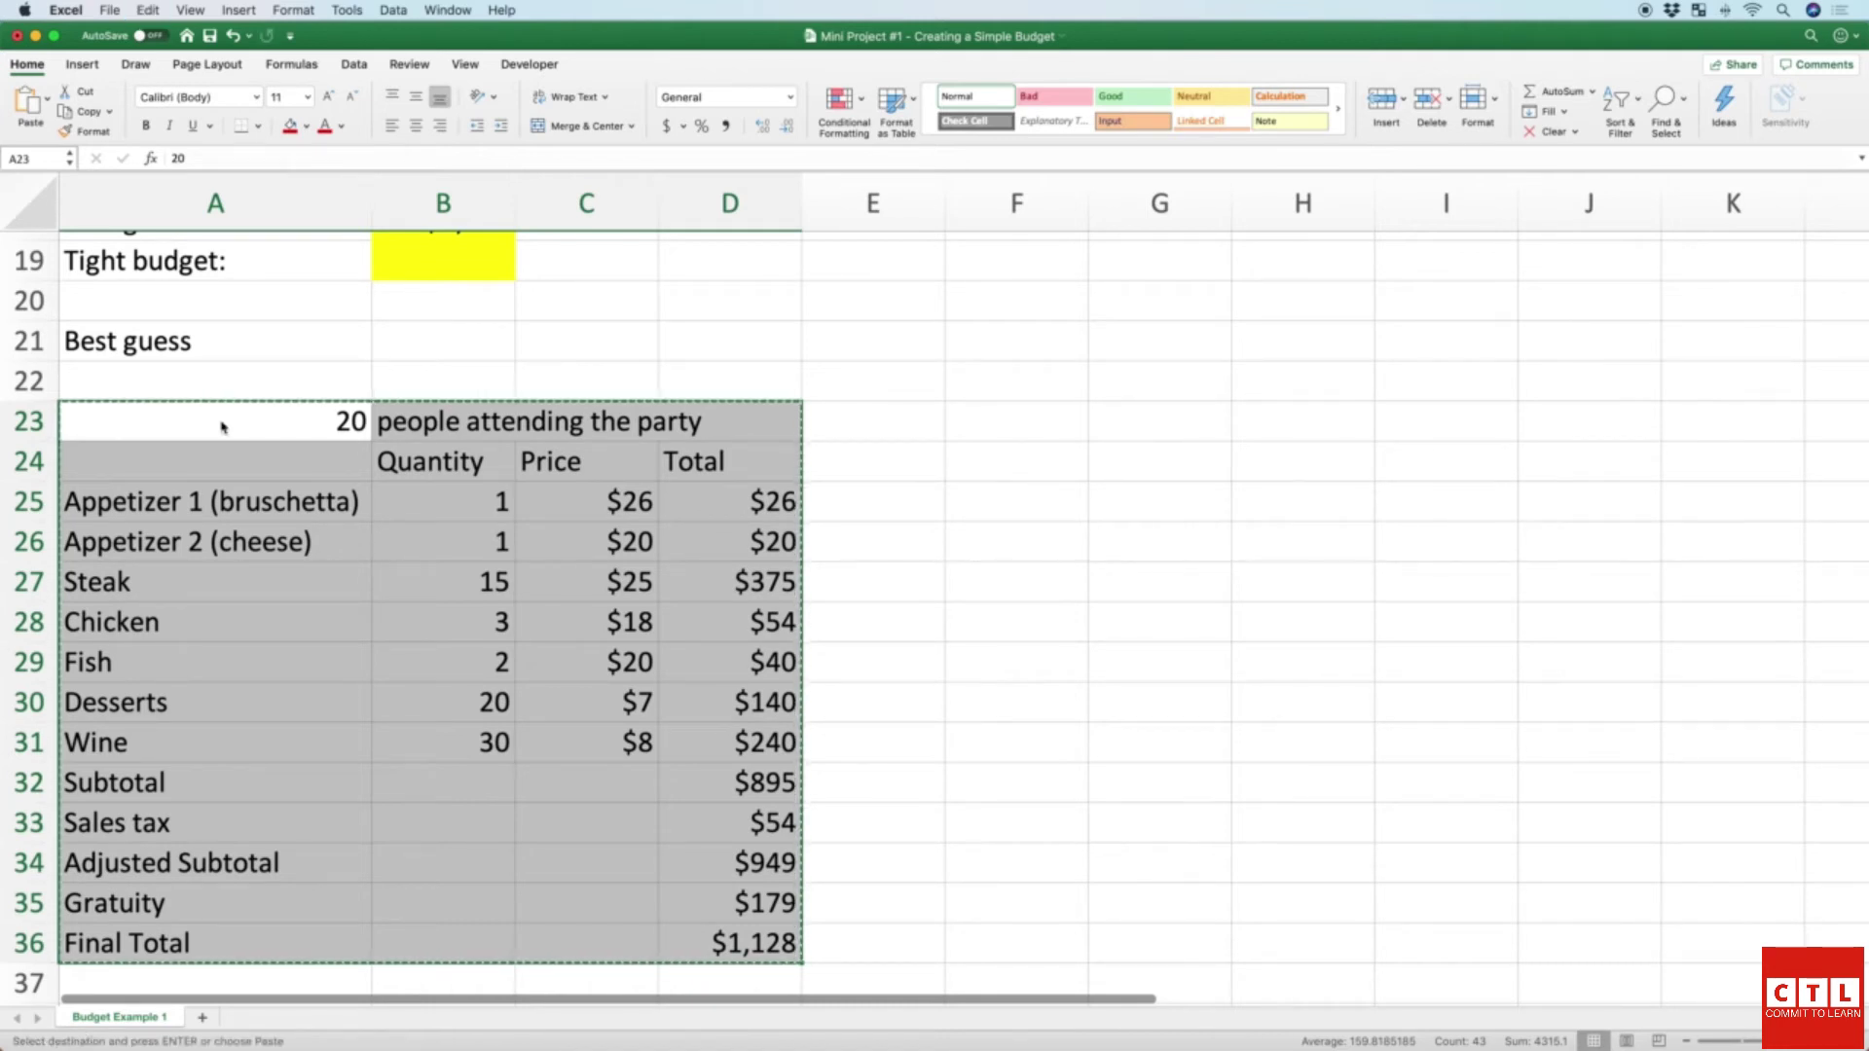
click(1051, 428)
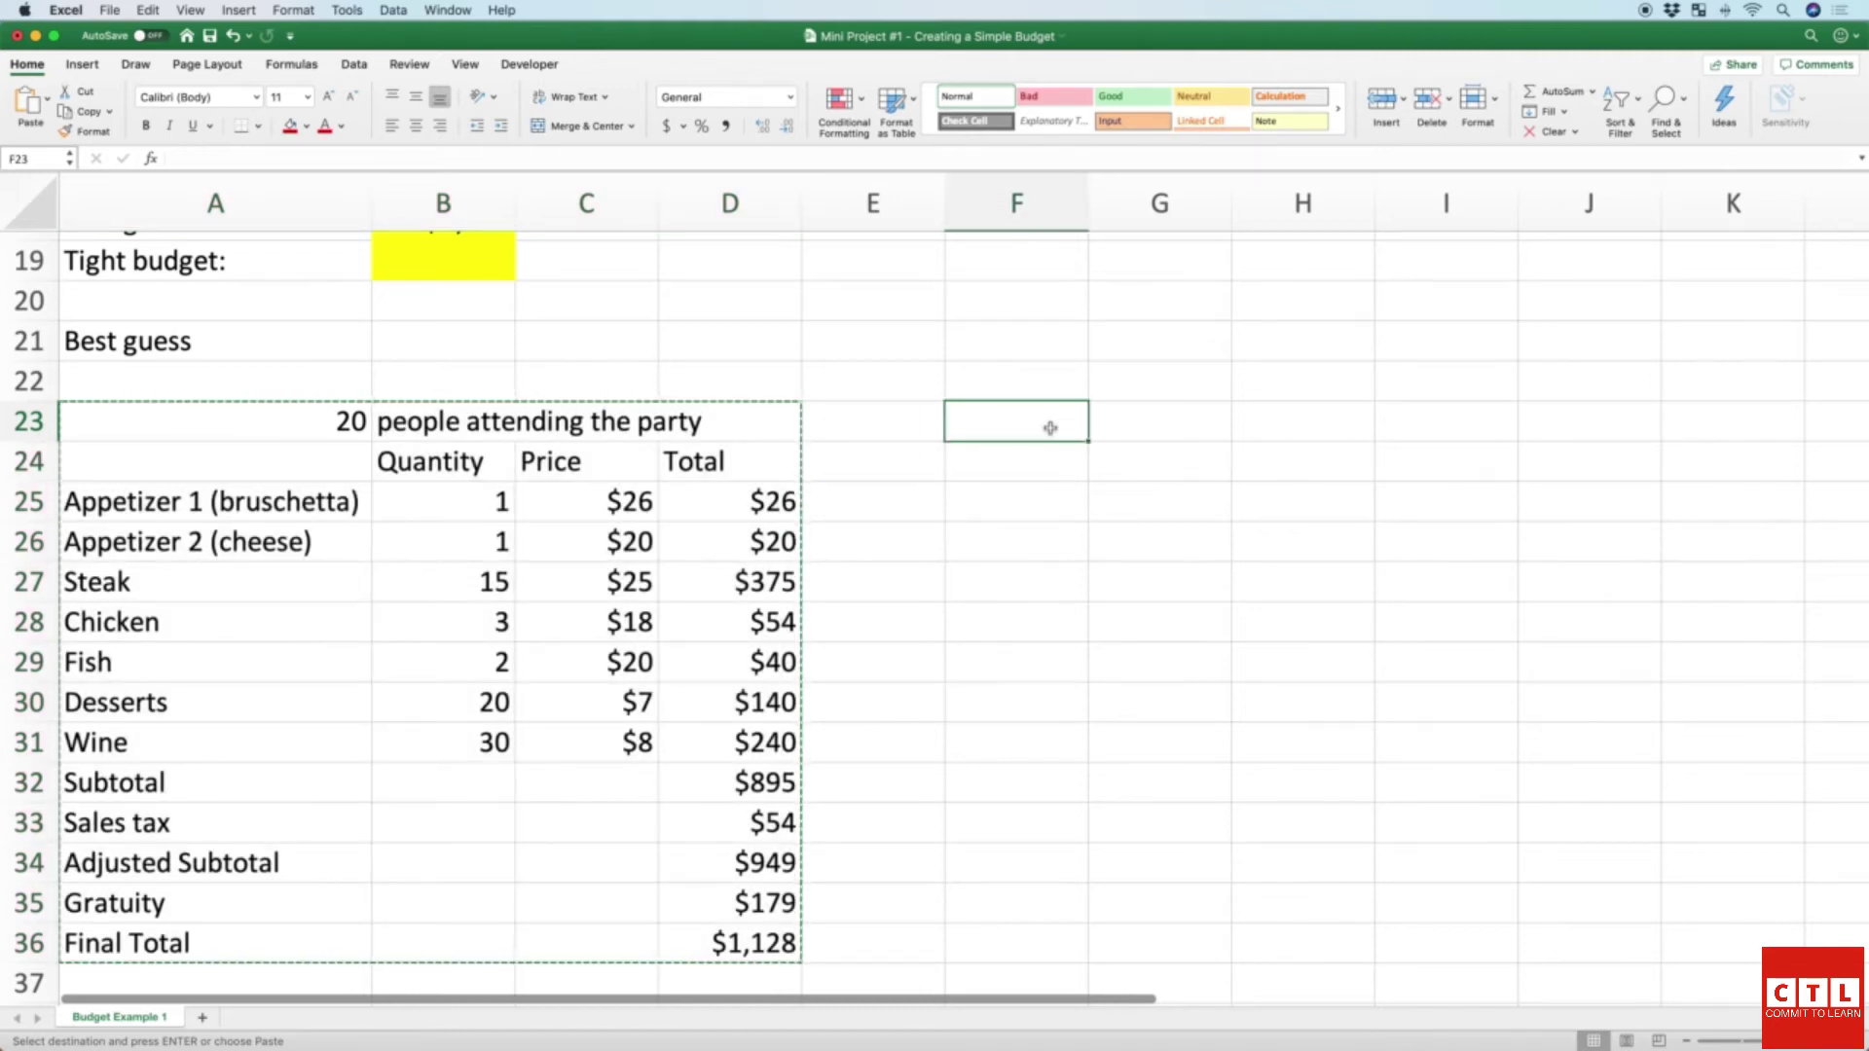
key(super+v)
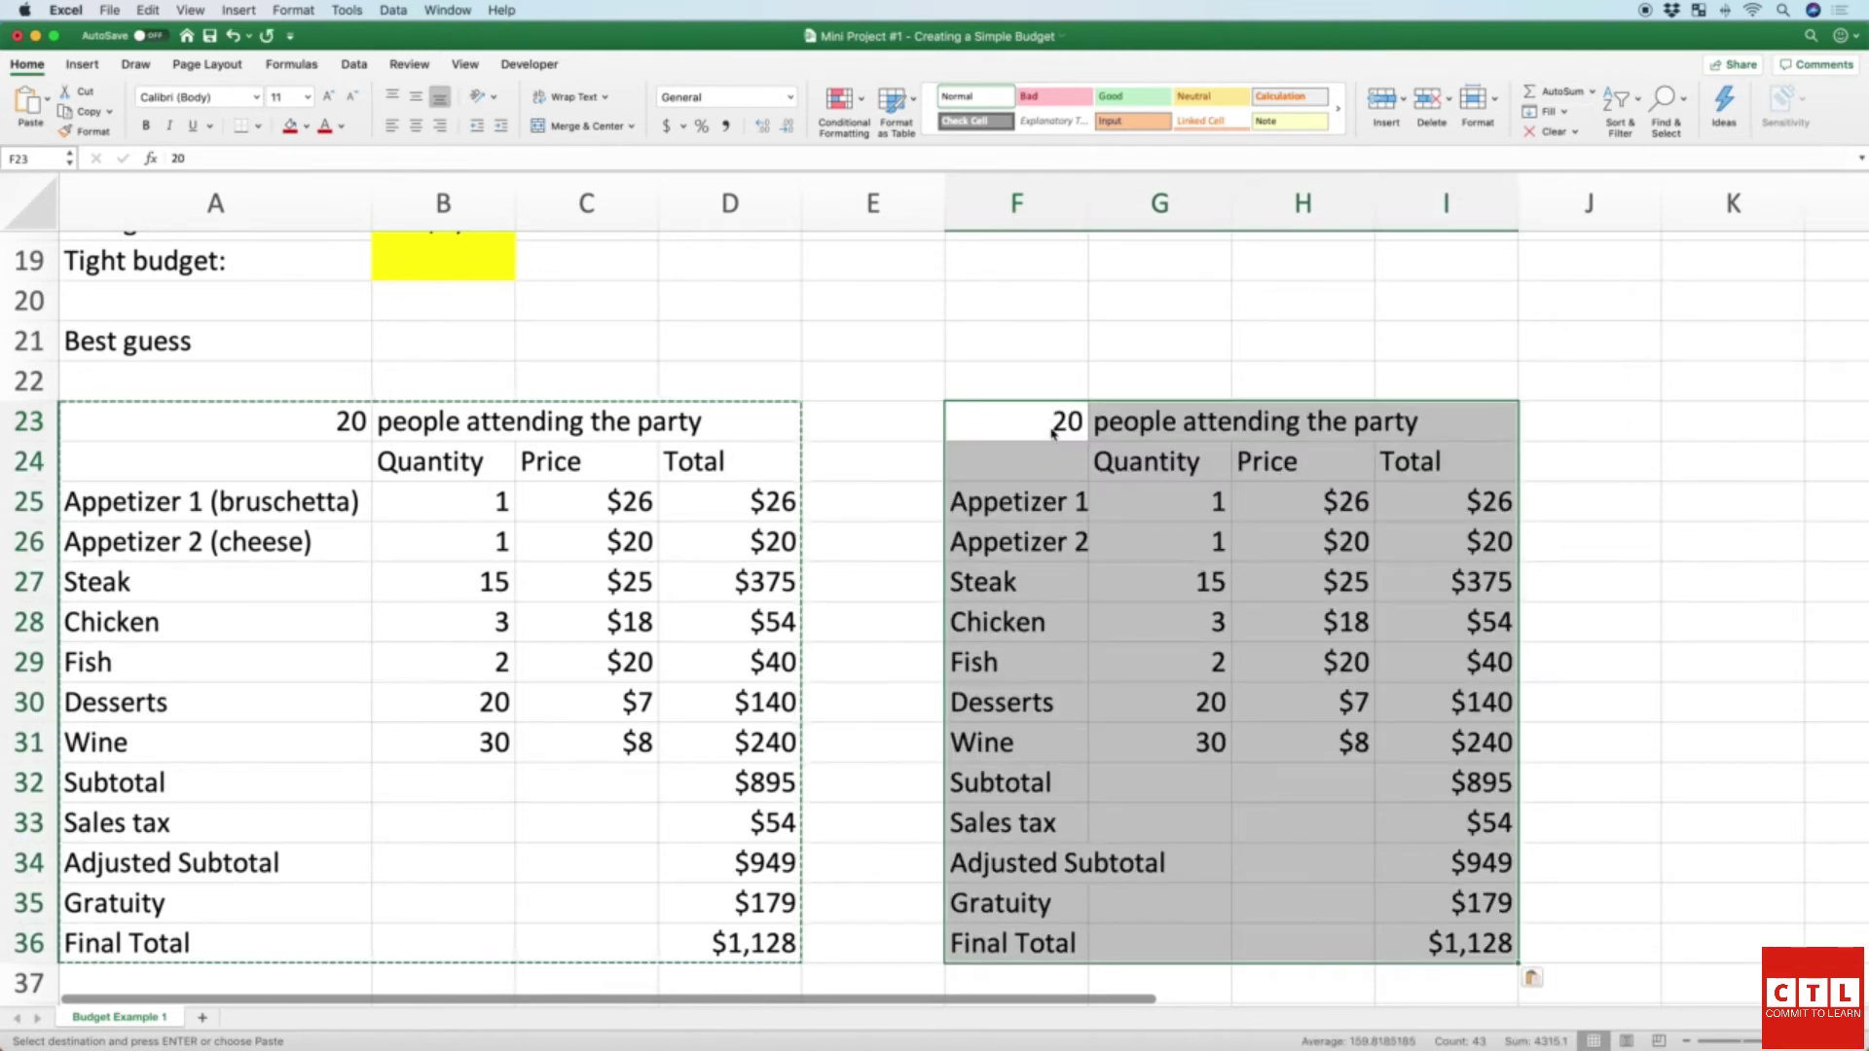
click(1050, 429)
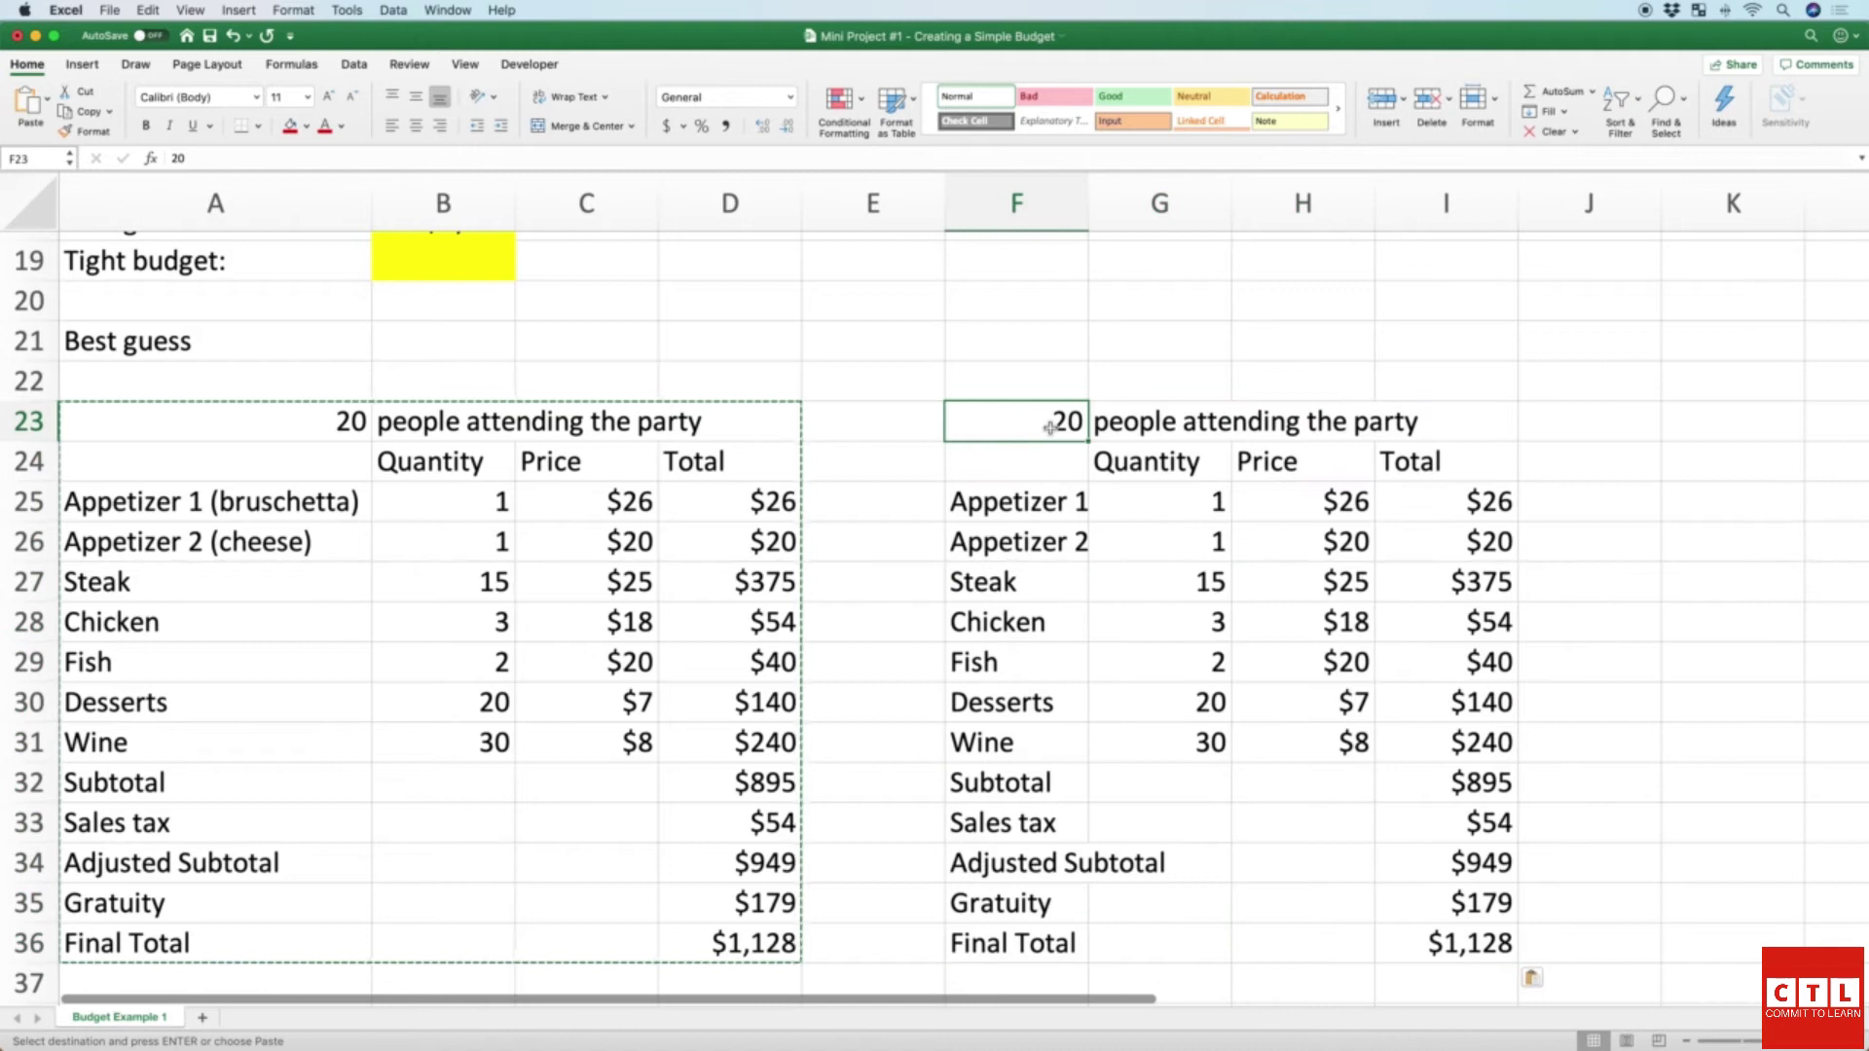
Step: Label the copied table with the heading "High estimate" in cell F21
click(1023, 342)
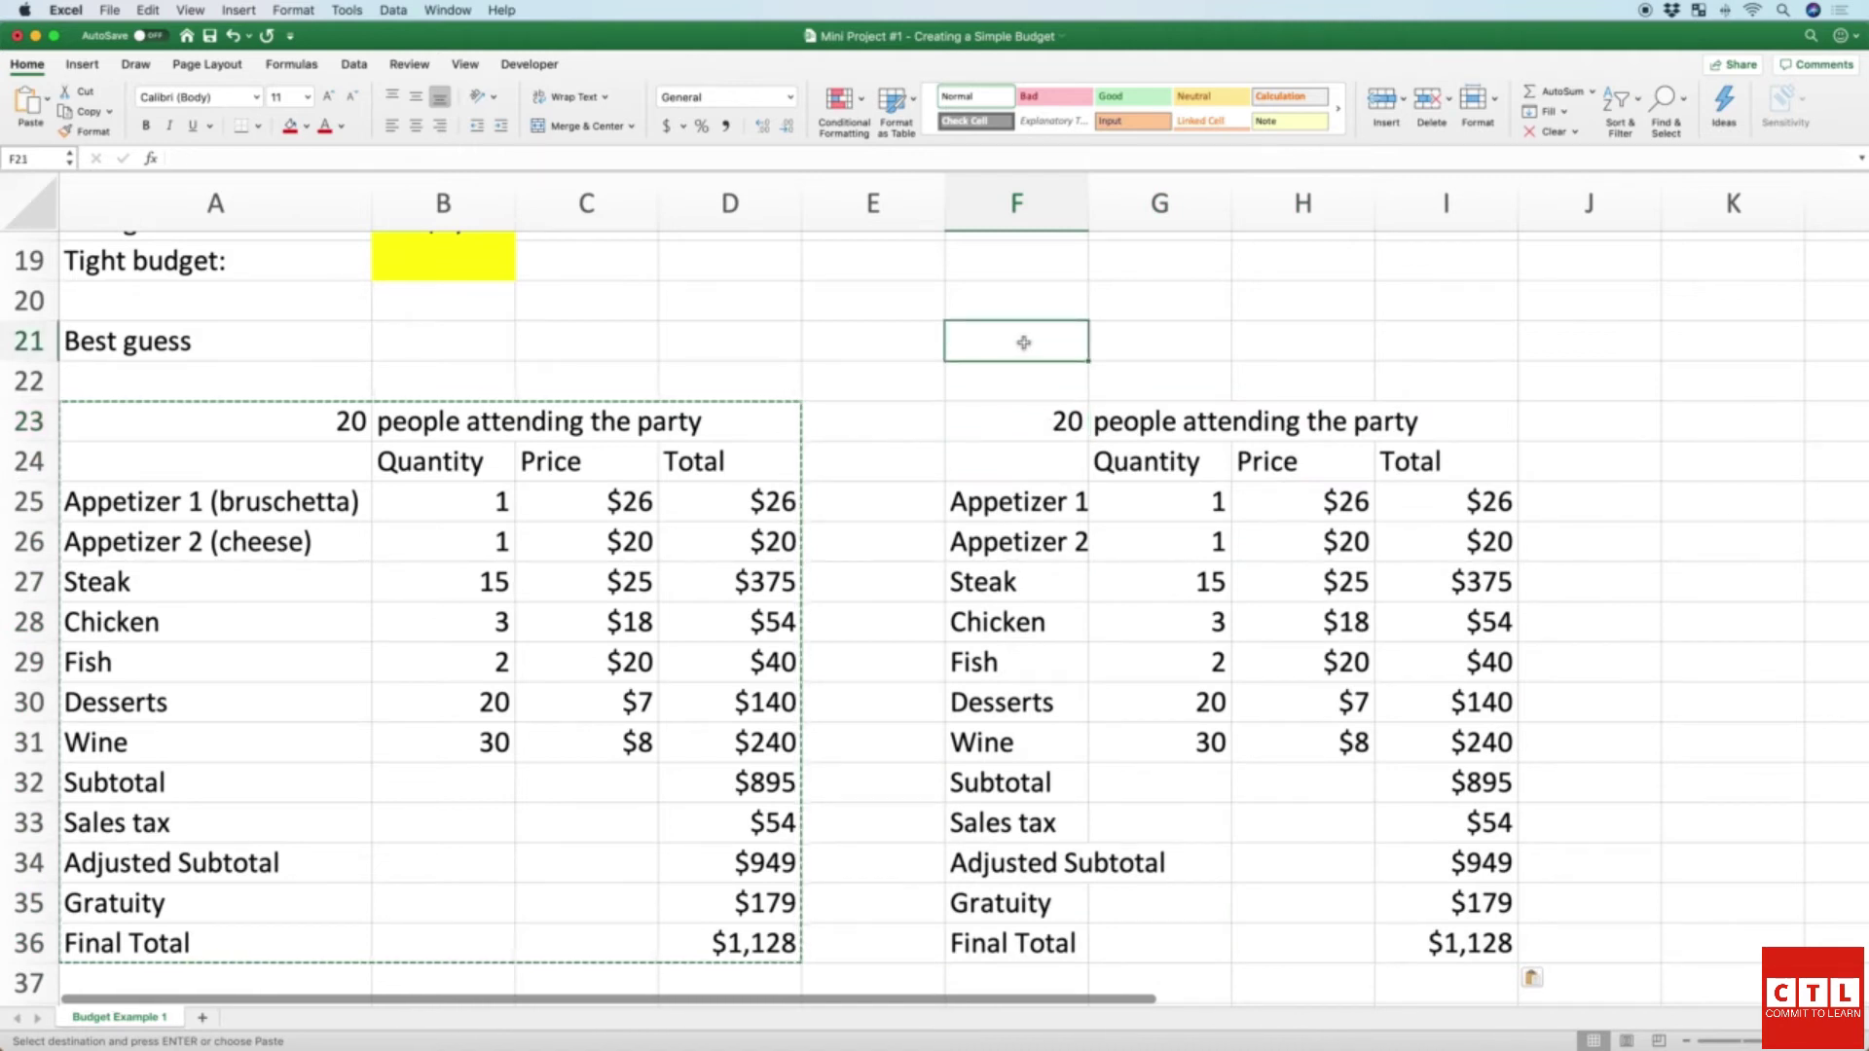
text(HIG)
key(BackSpace)
key(BackSpace)
text(Iigh )
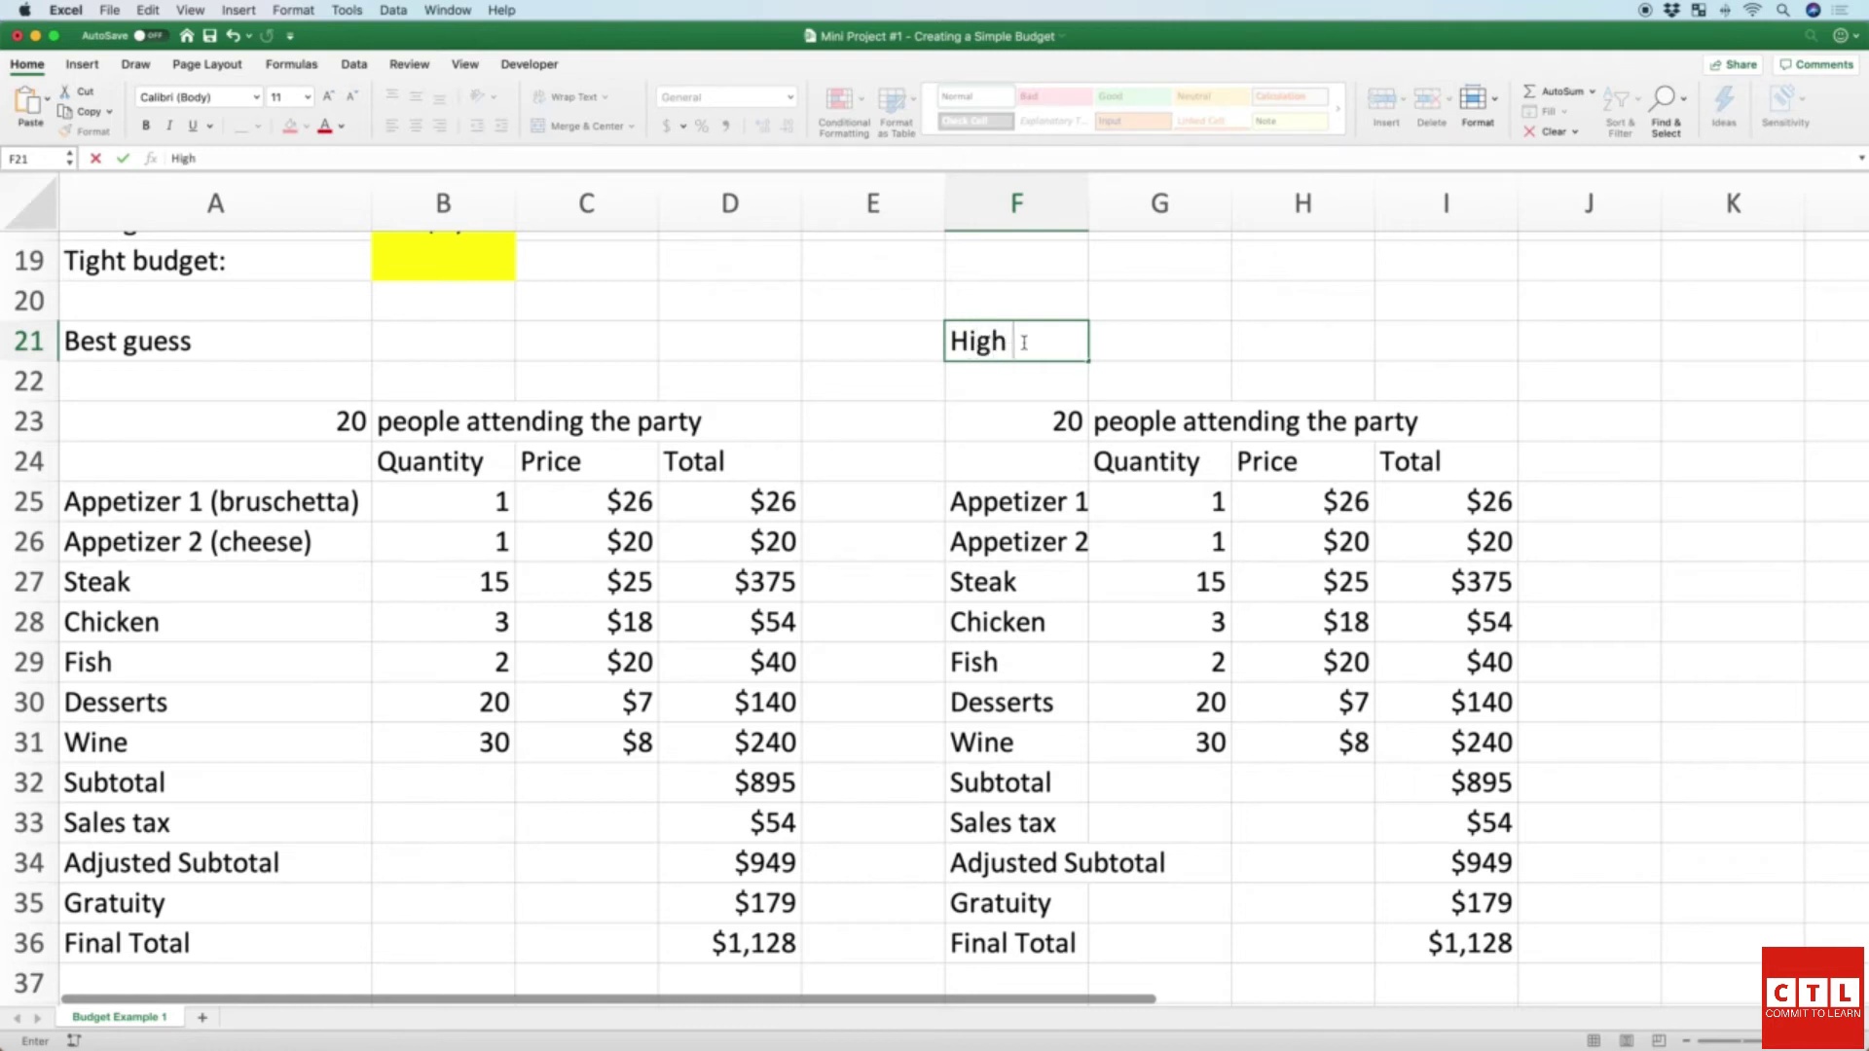
text(estimate)
key(Return)
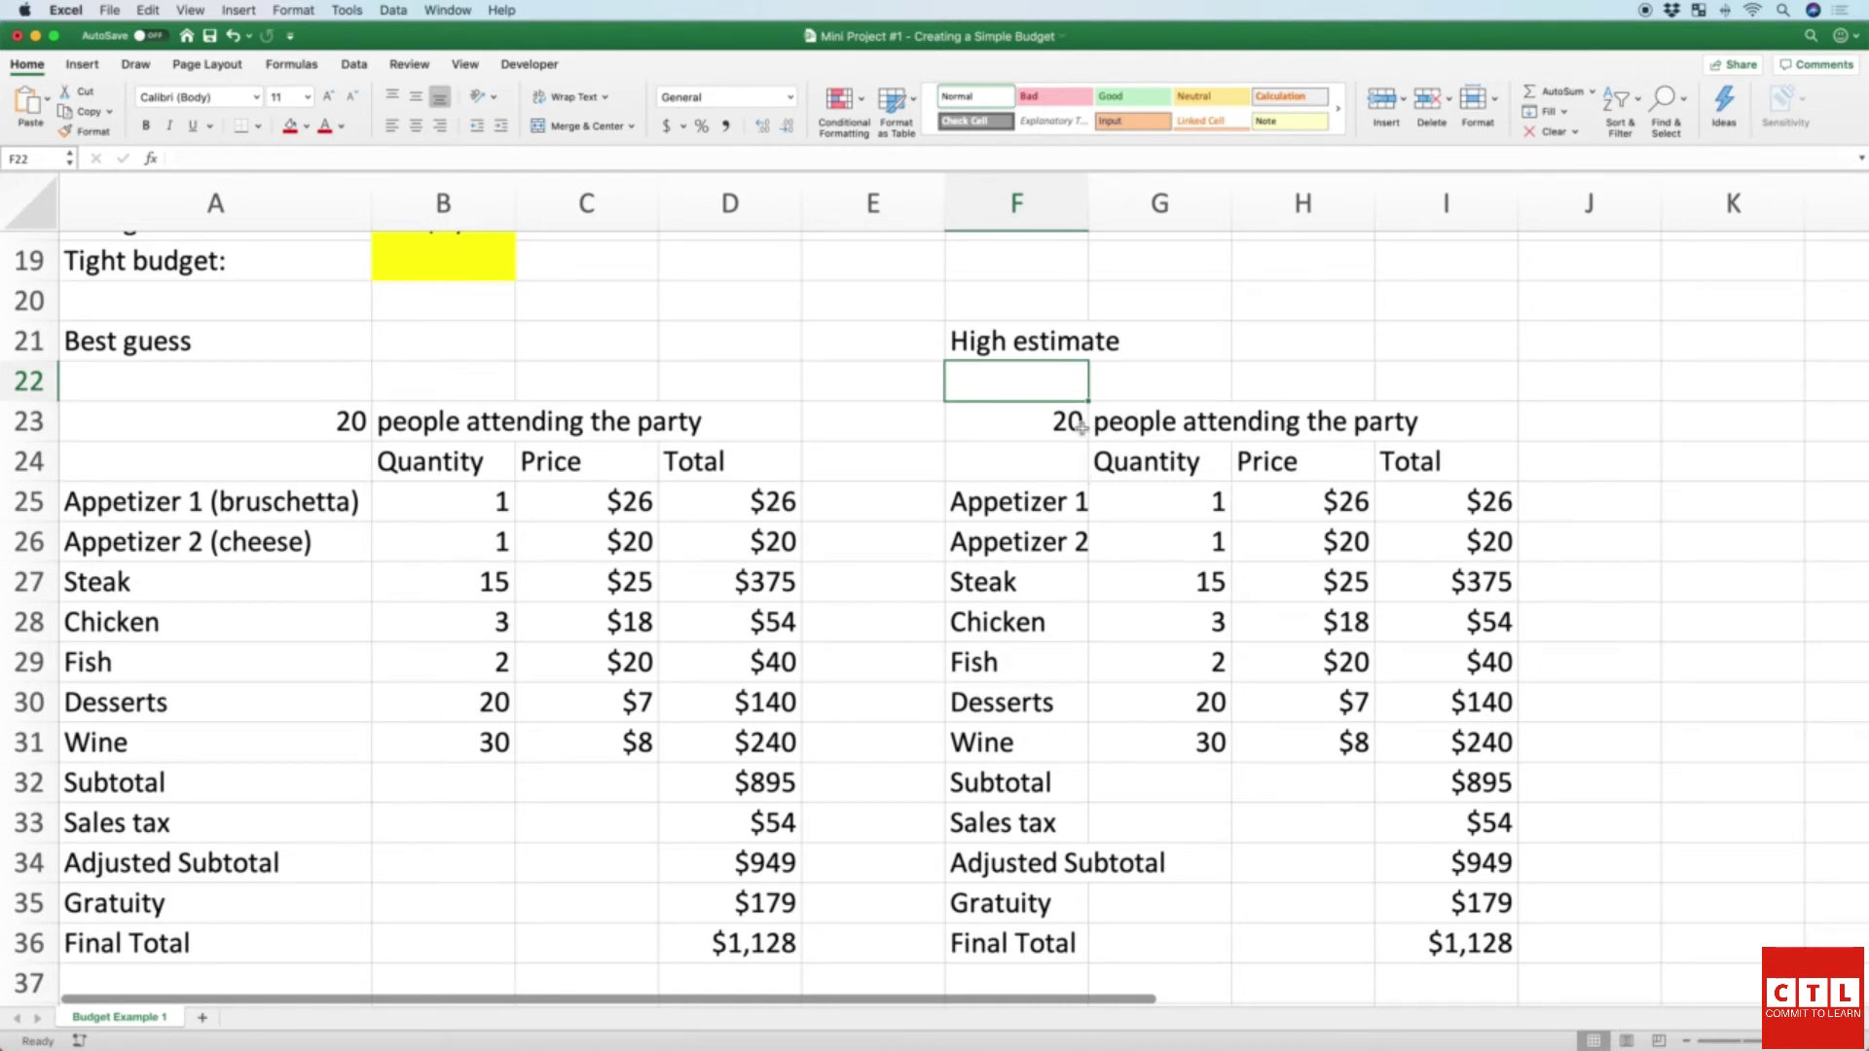
Step: Set the high-estimate appetizer quantities to 2 for bruschetta in G25 and 3 for cheese in G26
scroll(1268, 518, down, 1)
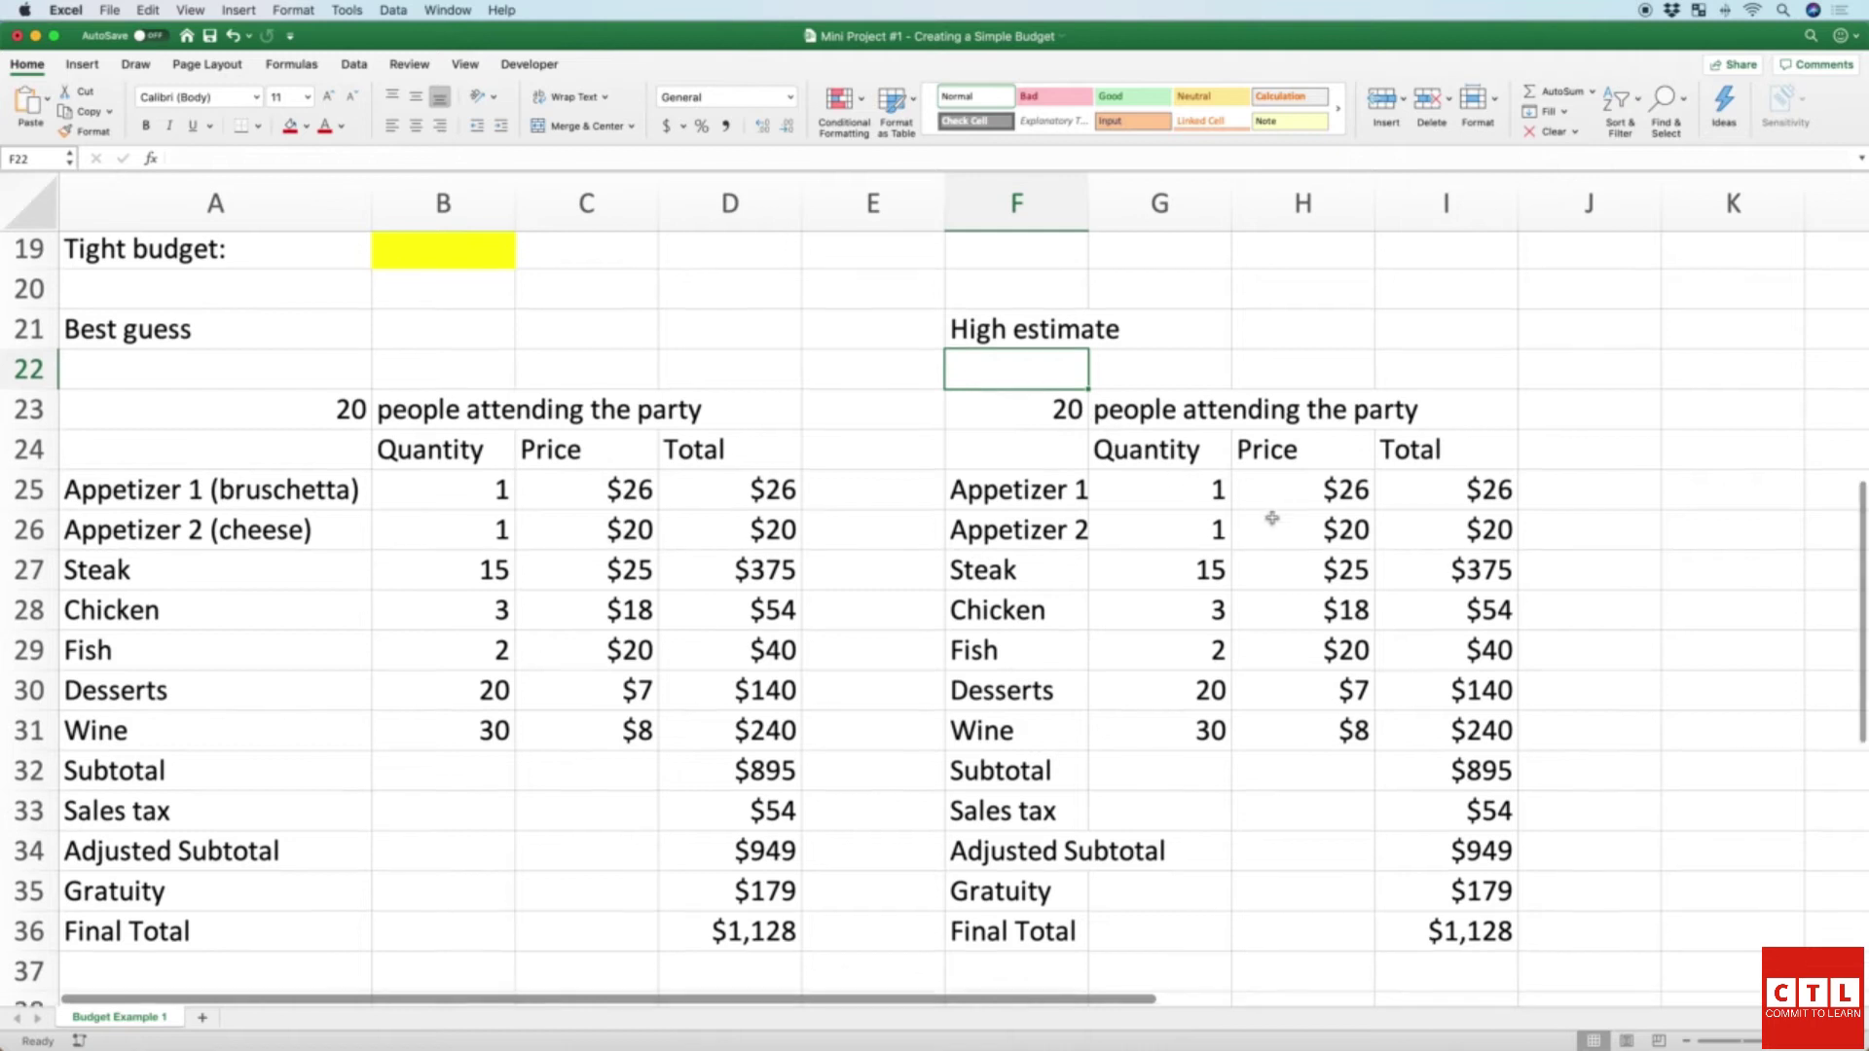
click(1186, 493)
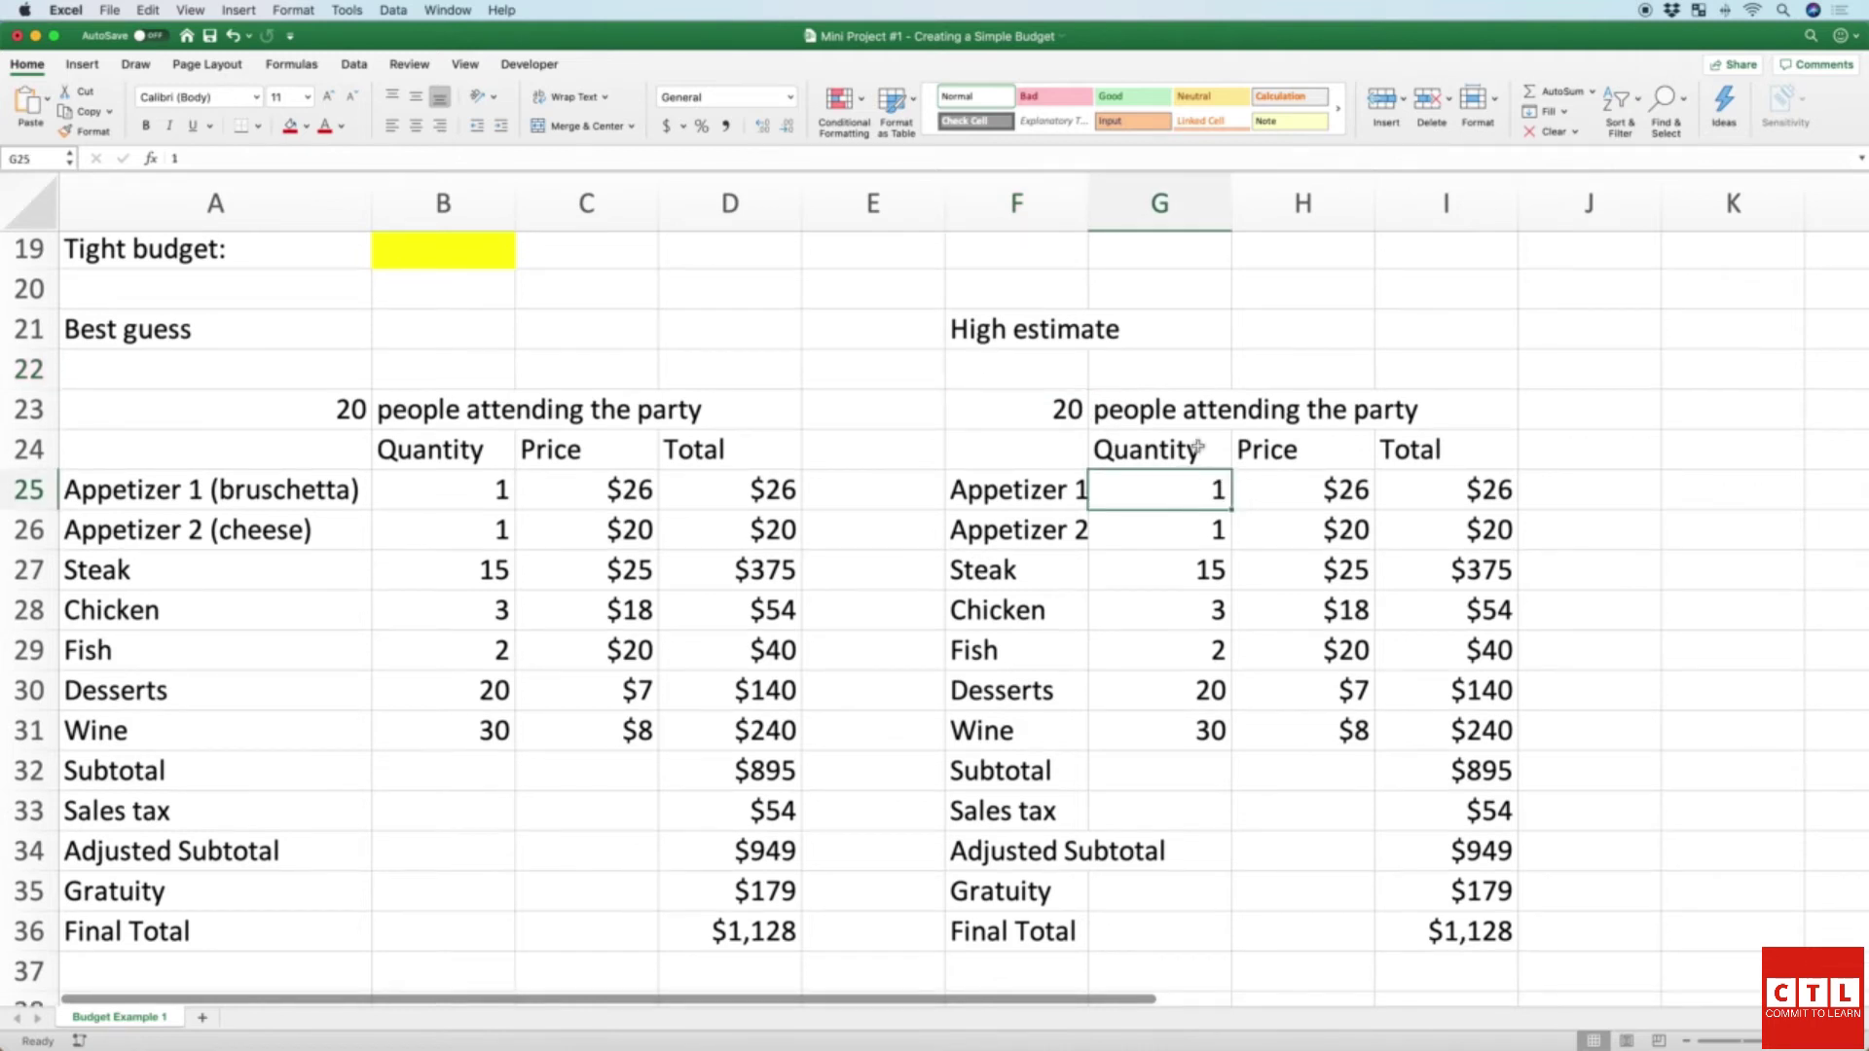
text(2)
key(Return)
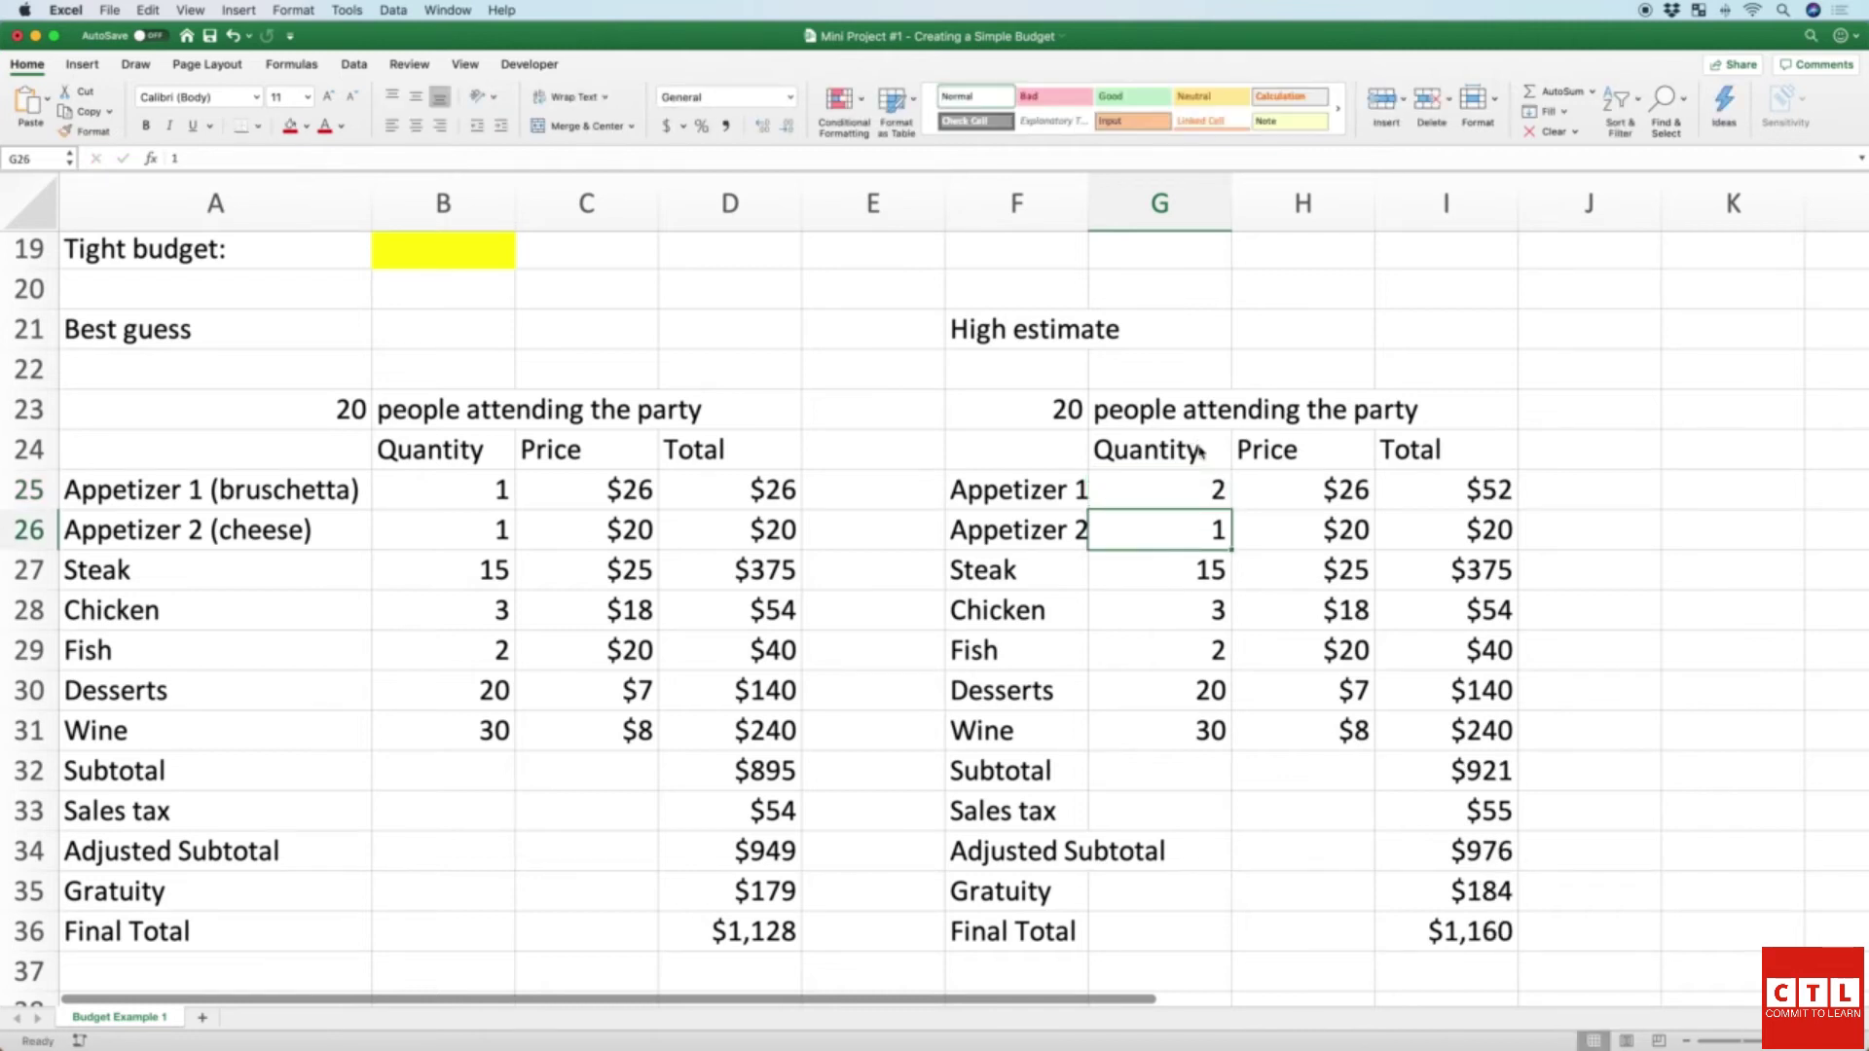
key(Up)
key(Left)
key(Right)
key(Down)
text(3)
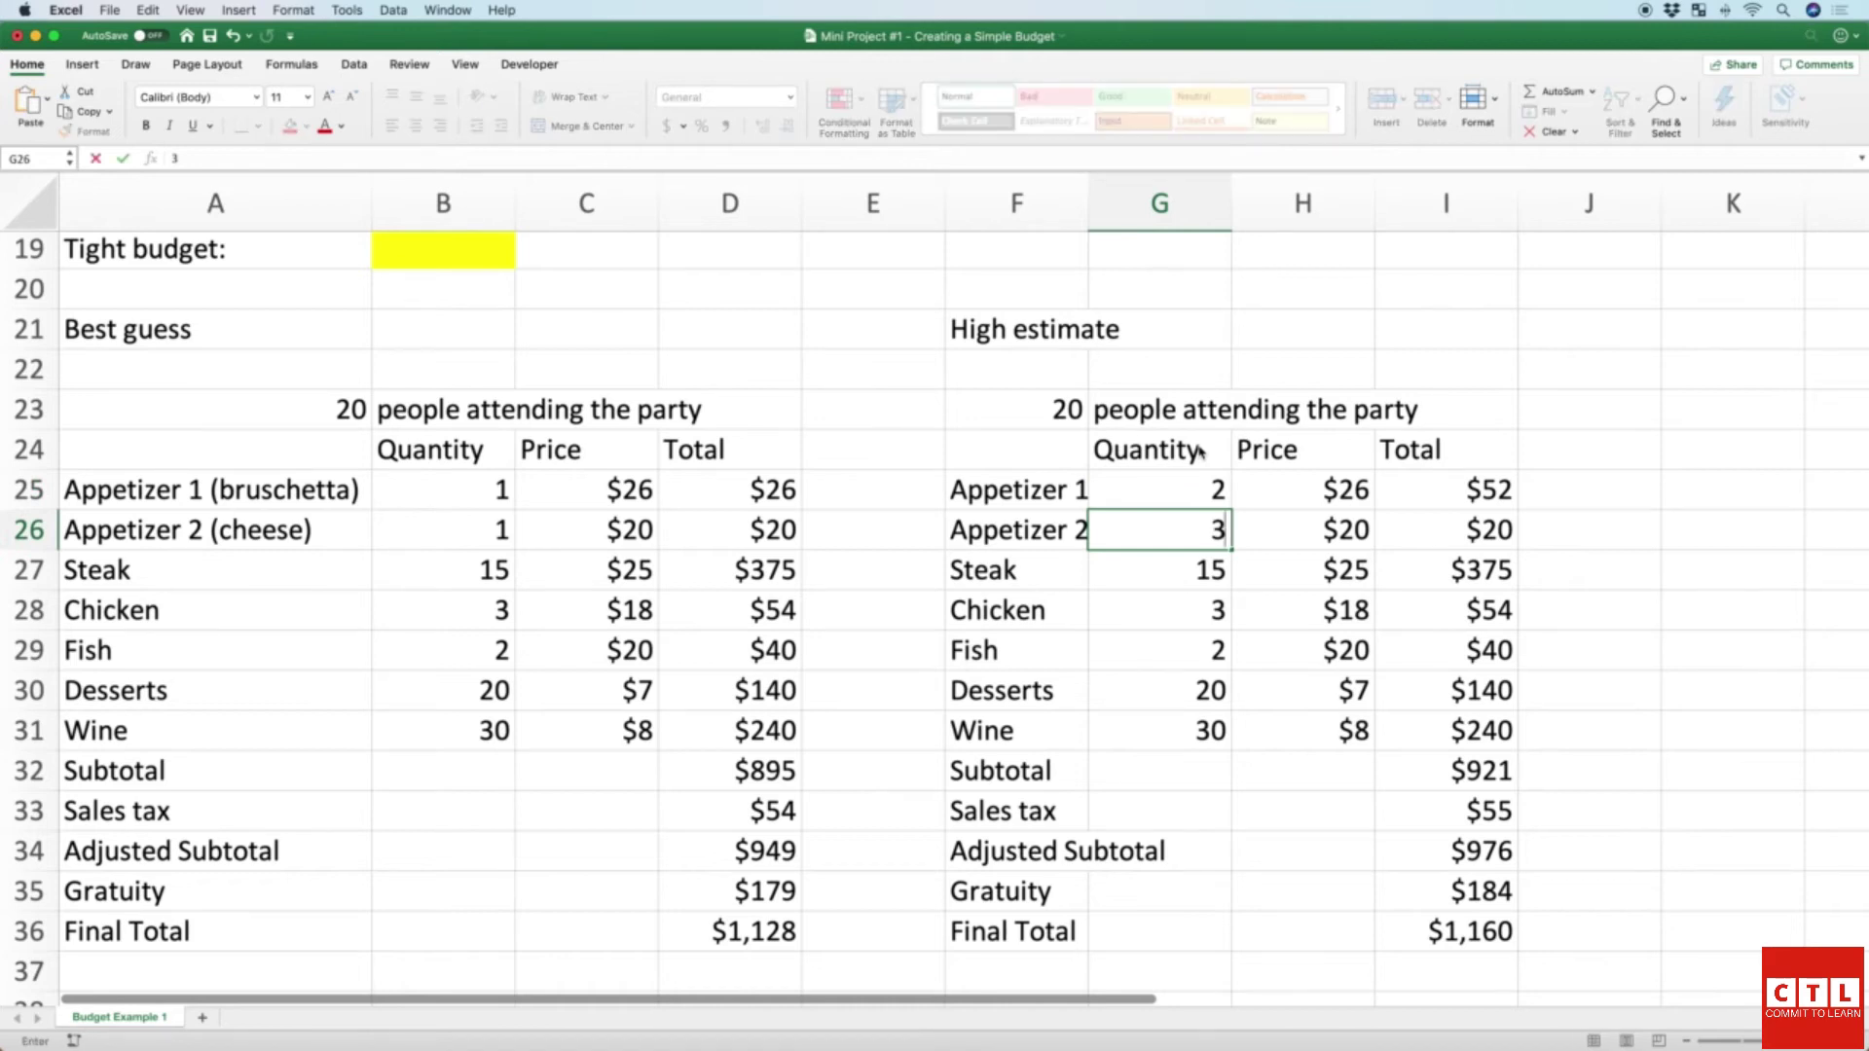
key(Left)
Step: Widen column F so the full appetizer names in the high-estimate table fit
key(Right)
key(Left)
key(Right)
key(Left)
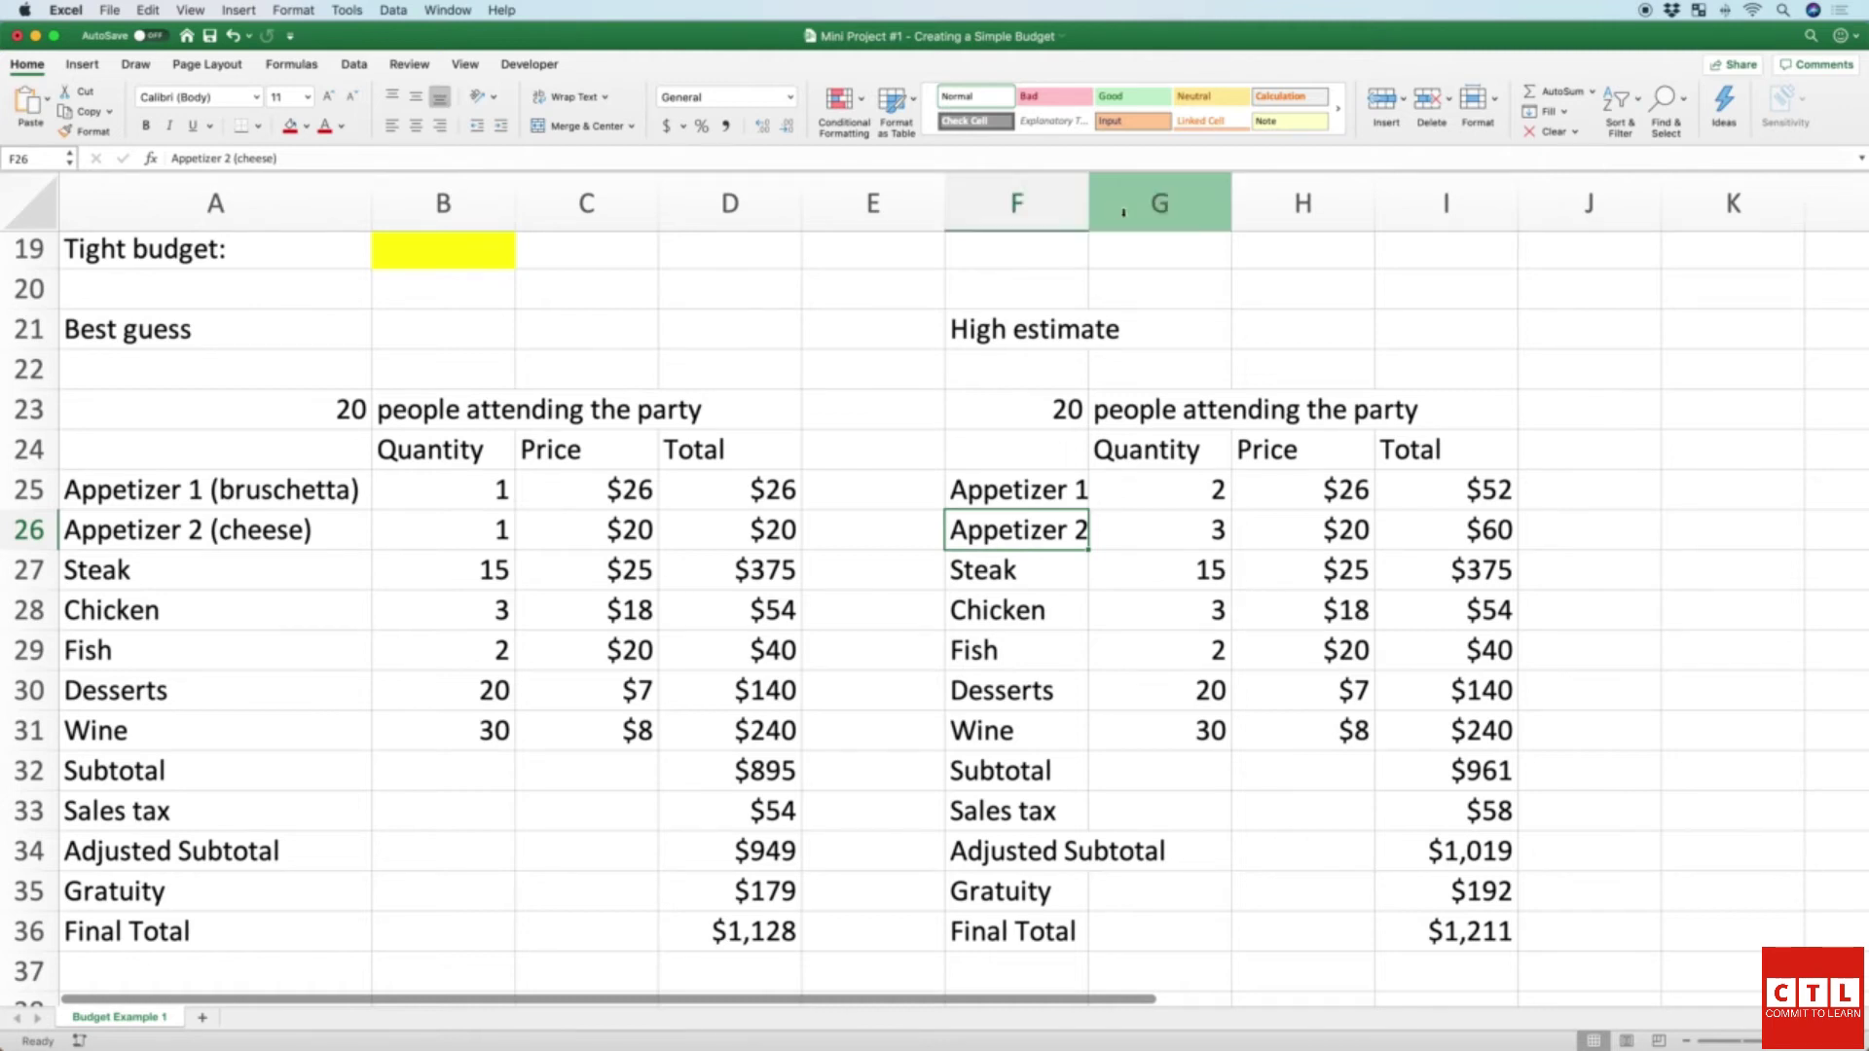
drag(1088, 212, 1251, 210)
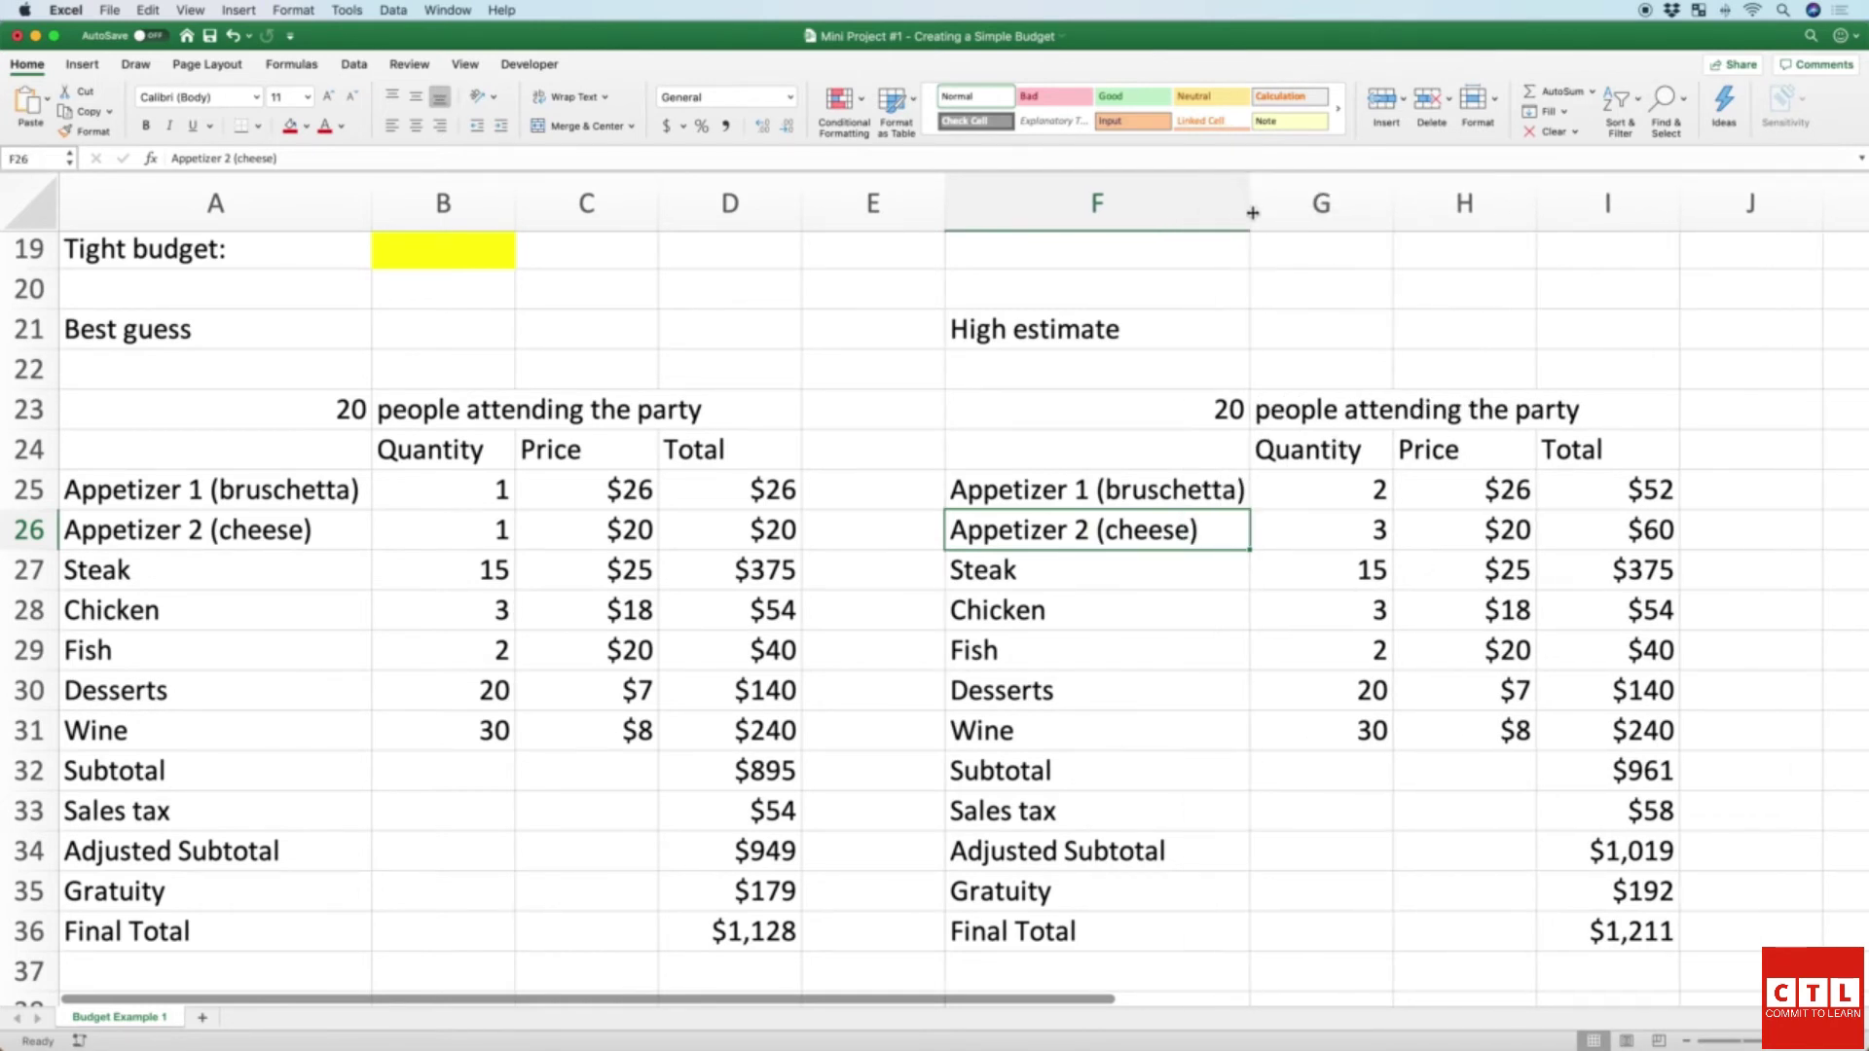
Step: Set the high-estimate steak quantity in G27 to 16
scroll(1179, 592, right, 3)
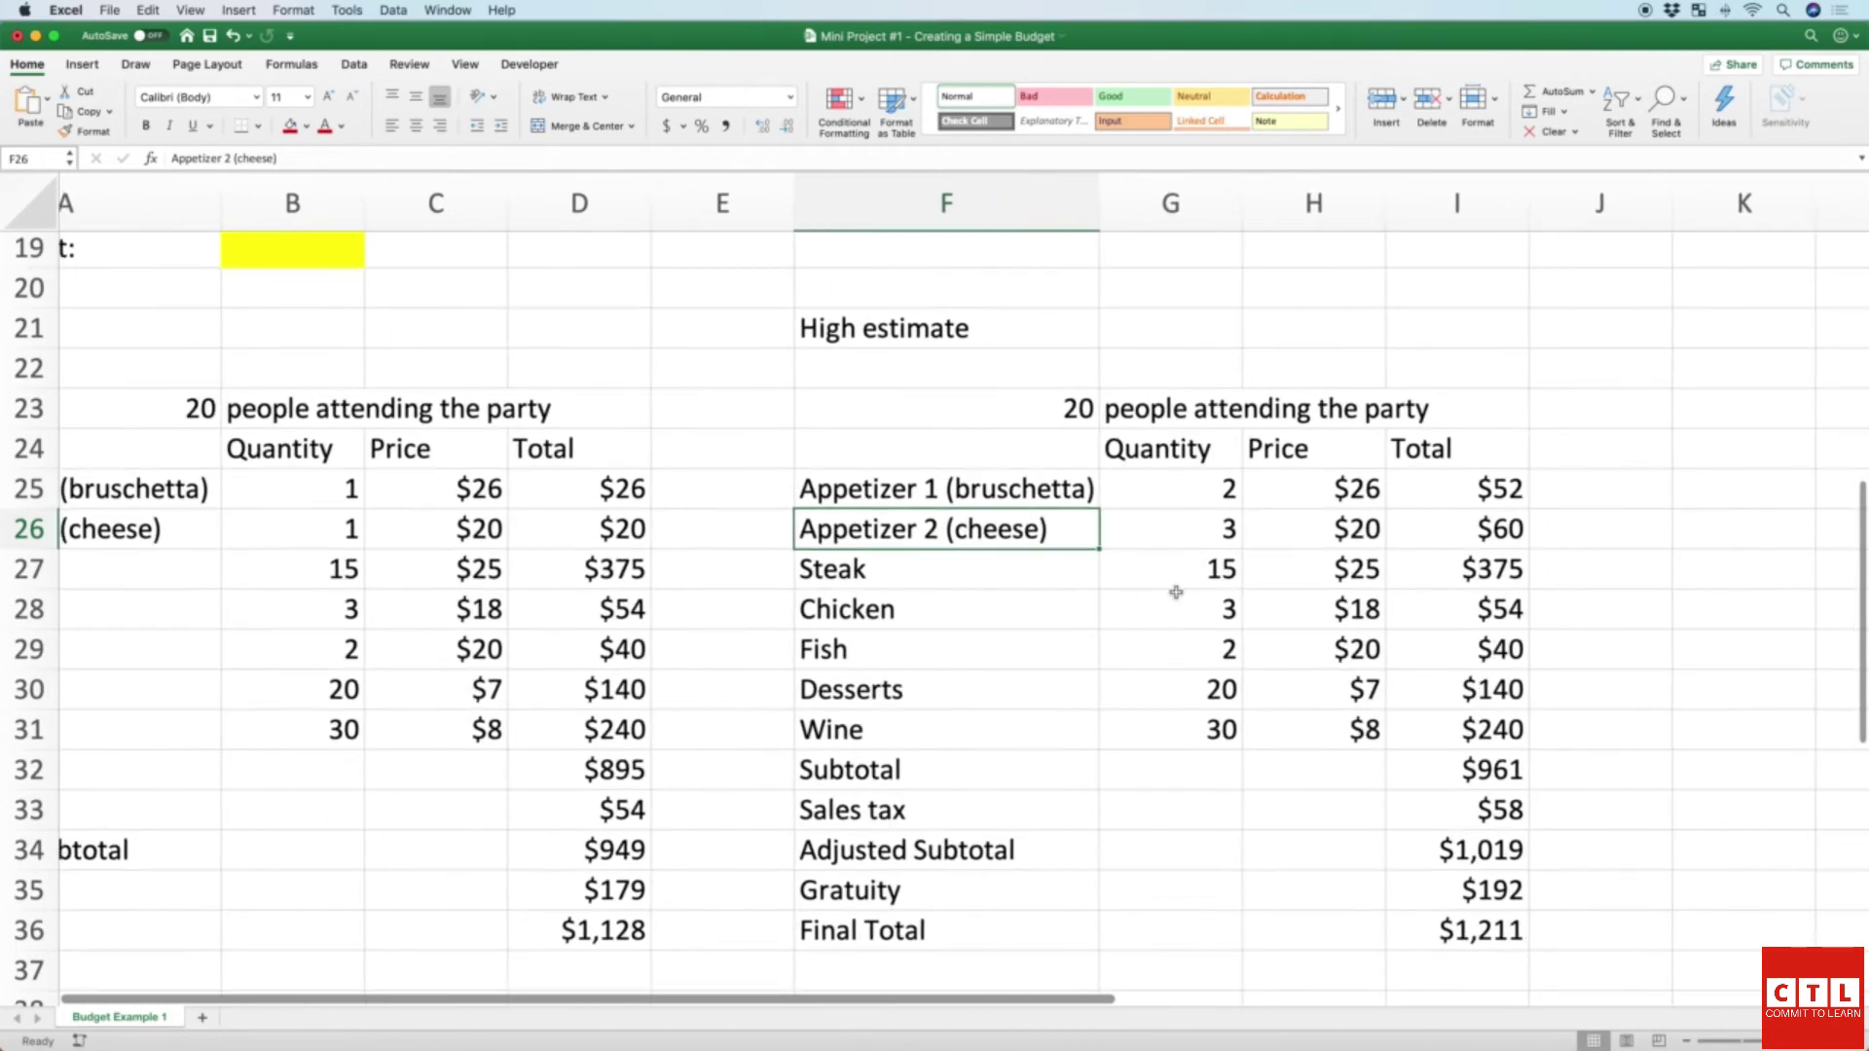
click(975, 565)
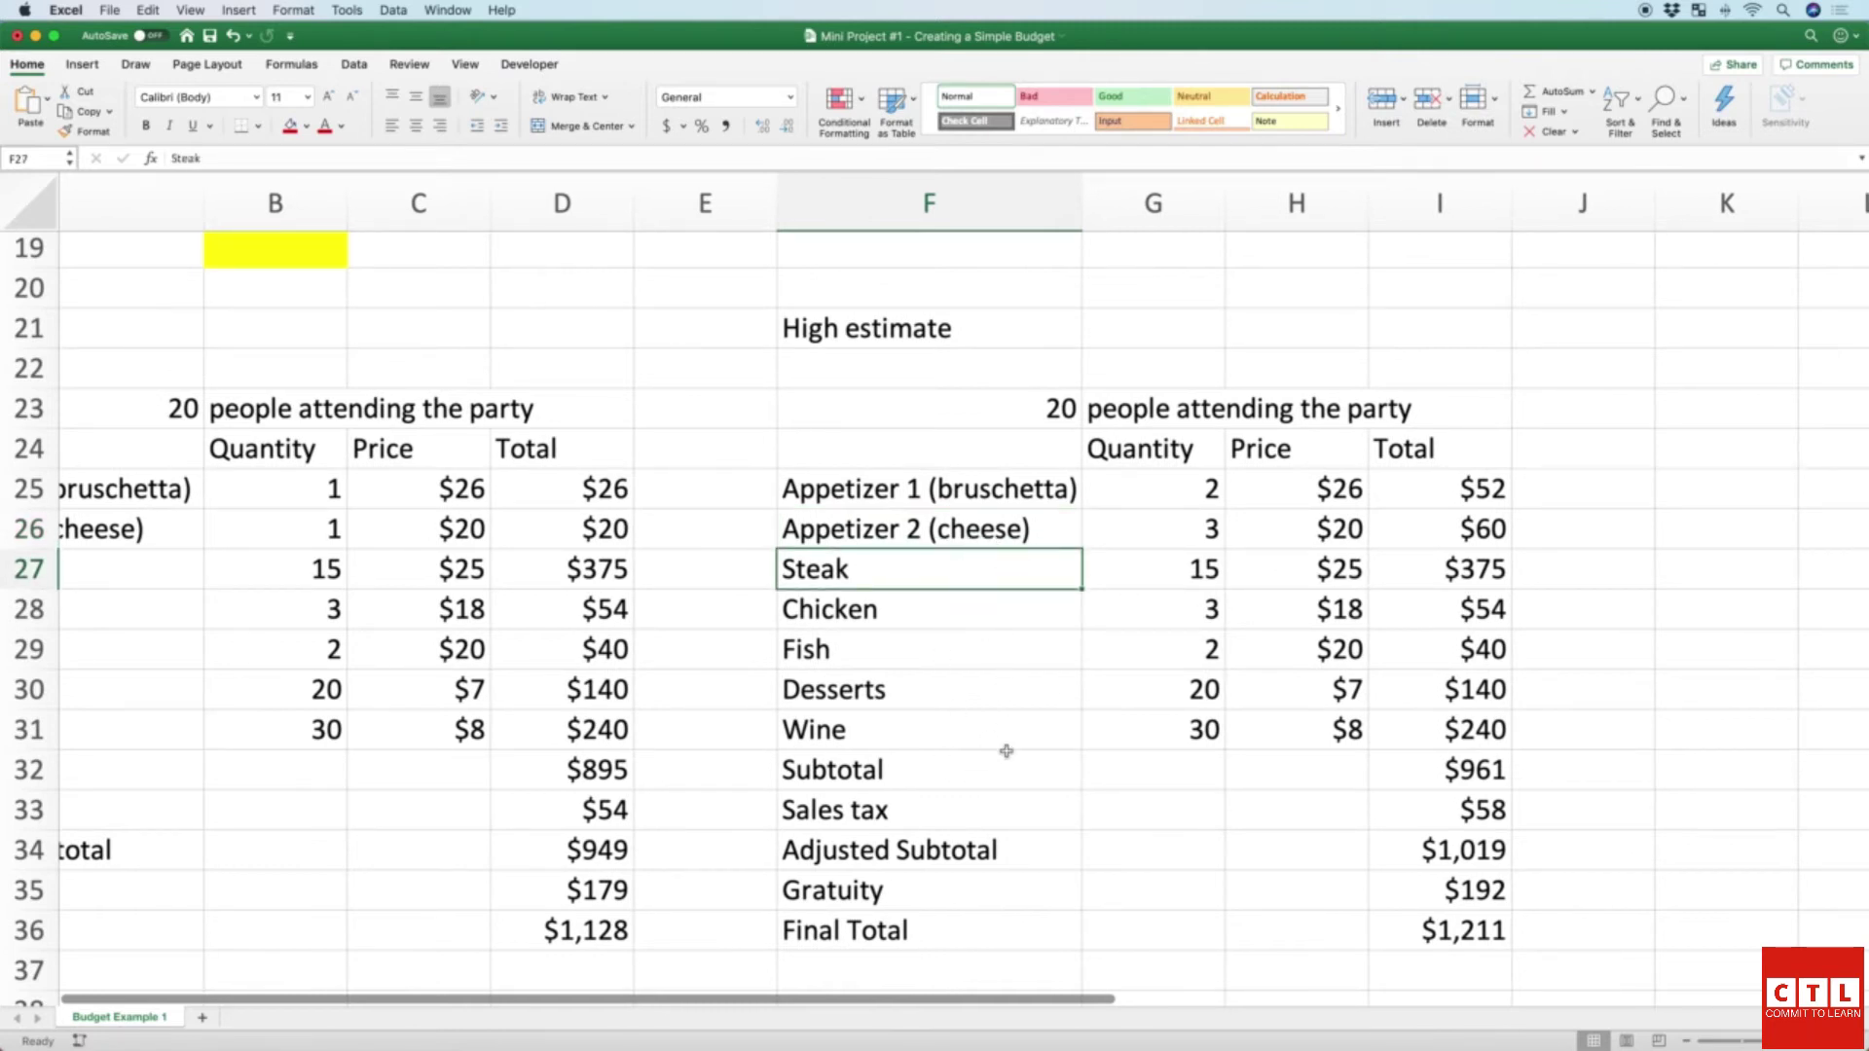
click(1160, 564)
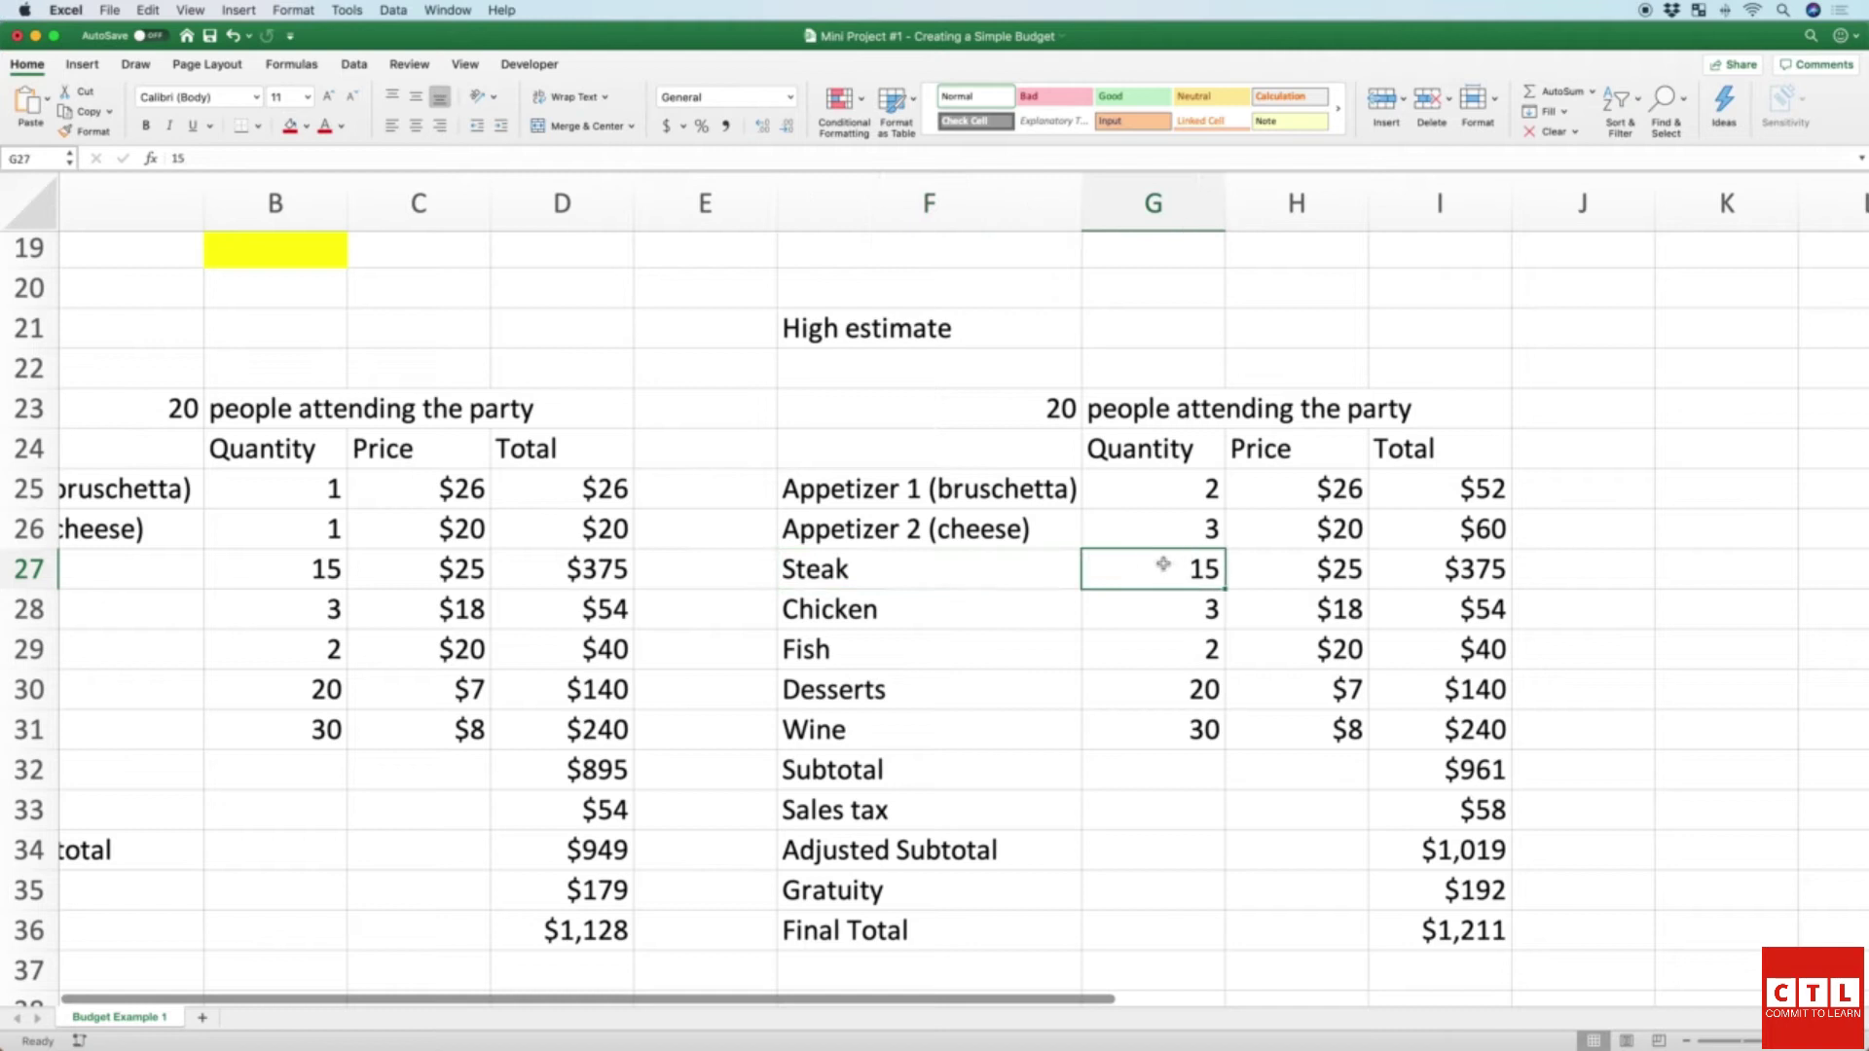
text(17)
key(BackSpace)
text(6)
key(Return)
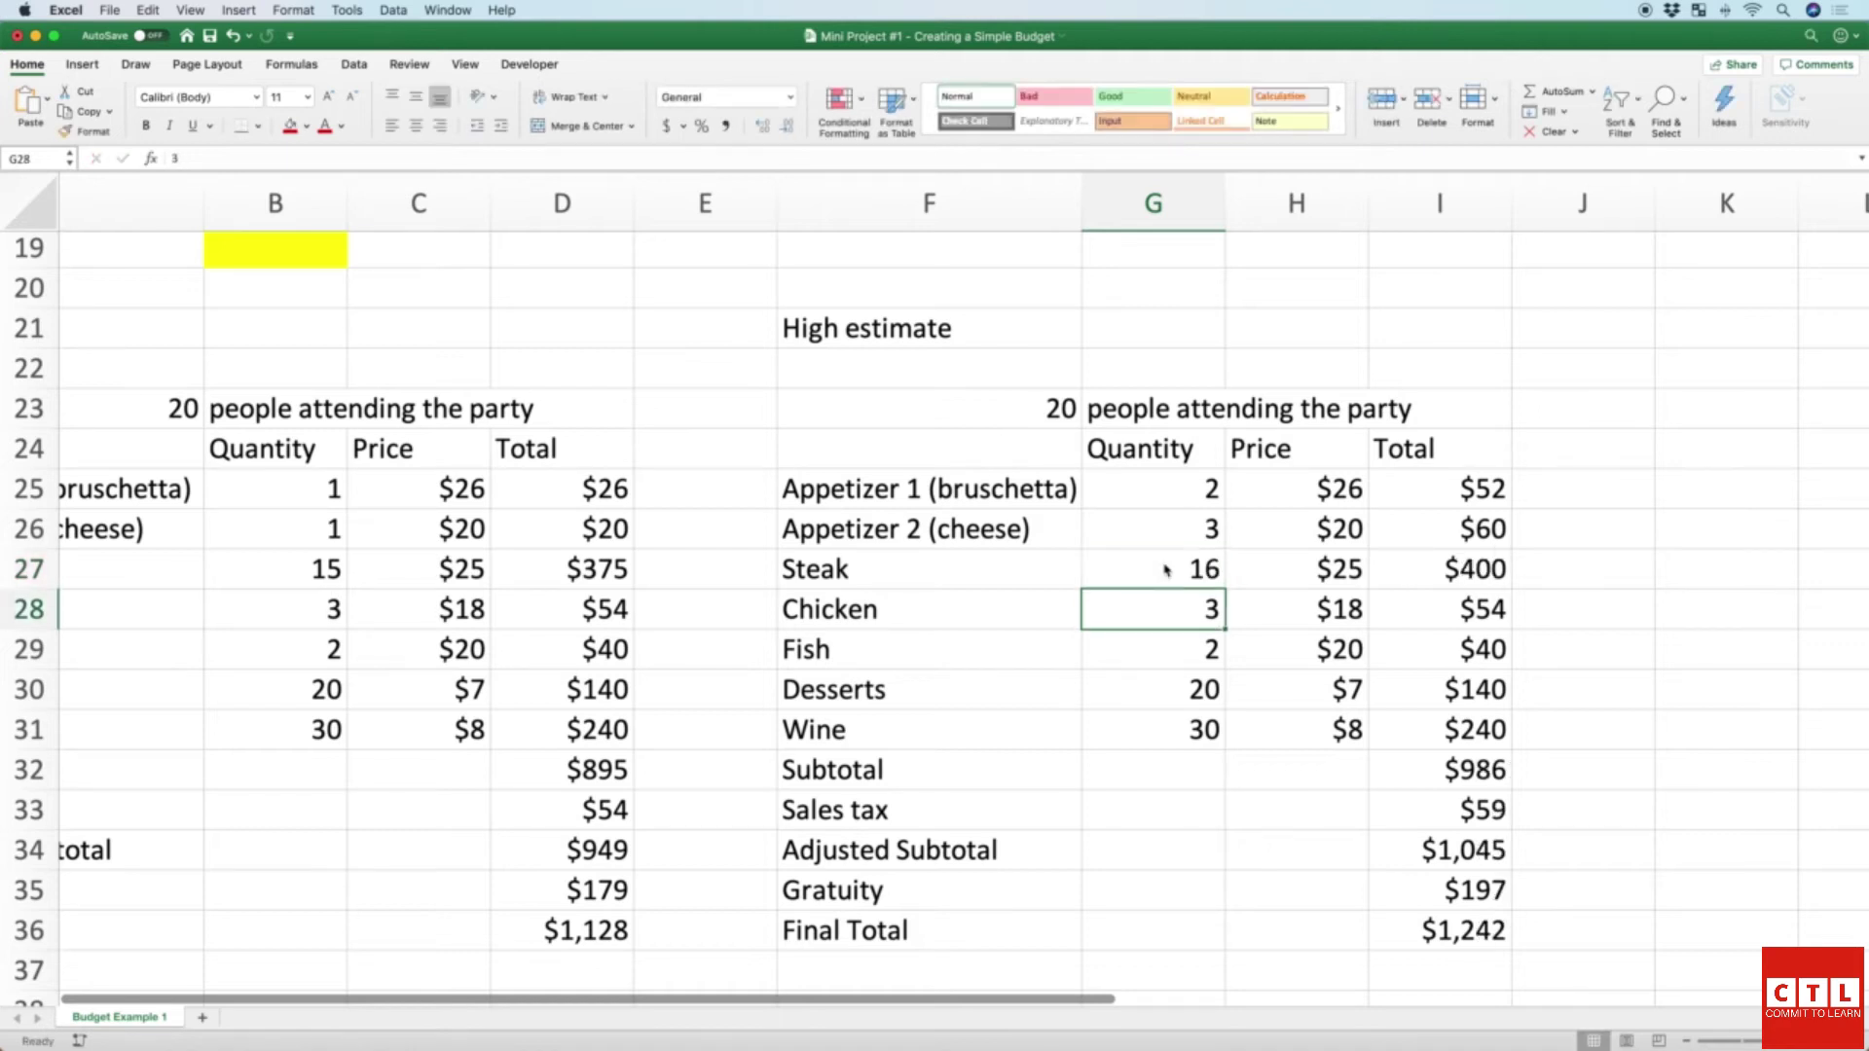
Step: Try a chicken quantity of 2 in G28 of the high-estimate table
text(2)
key(Return)
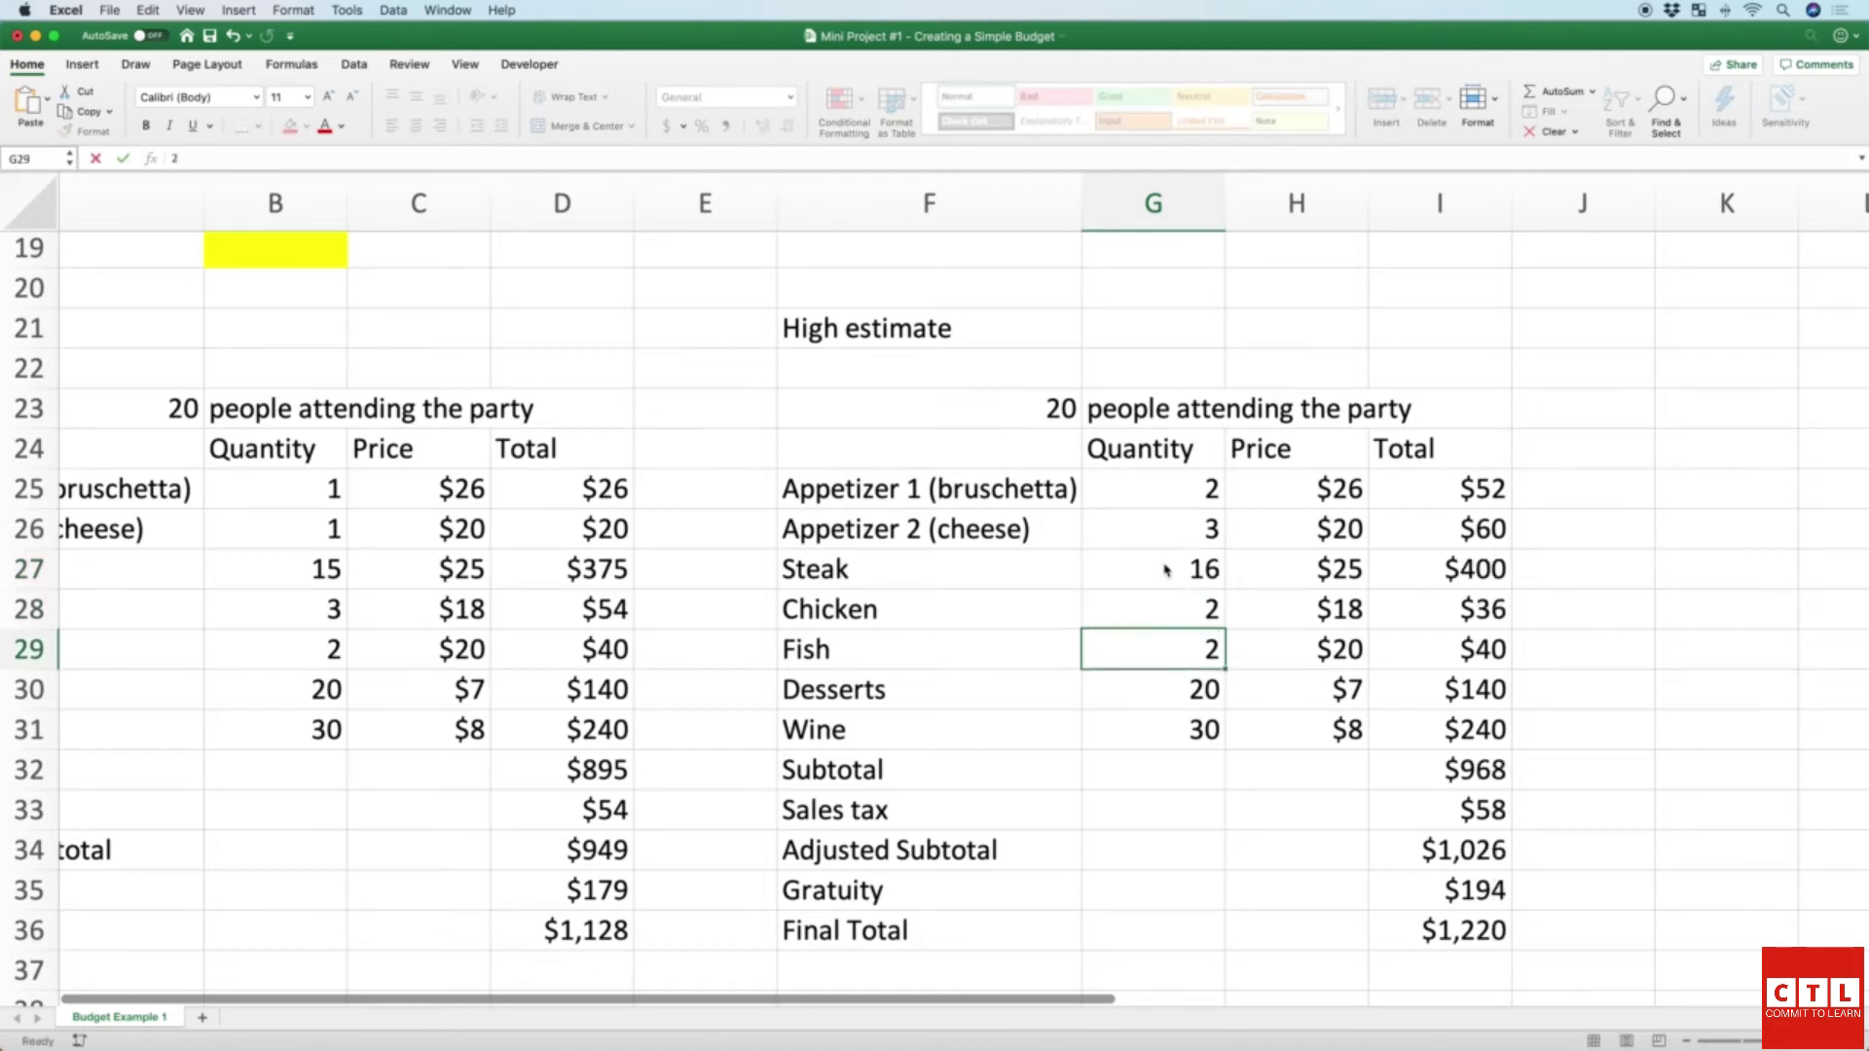
key(Up)
key(Down)
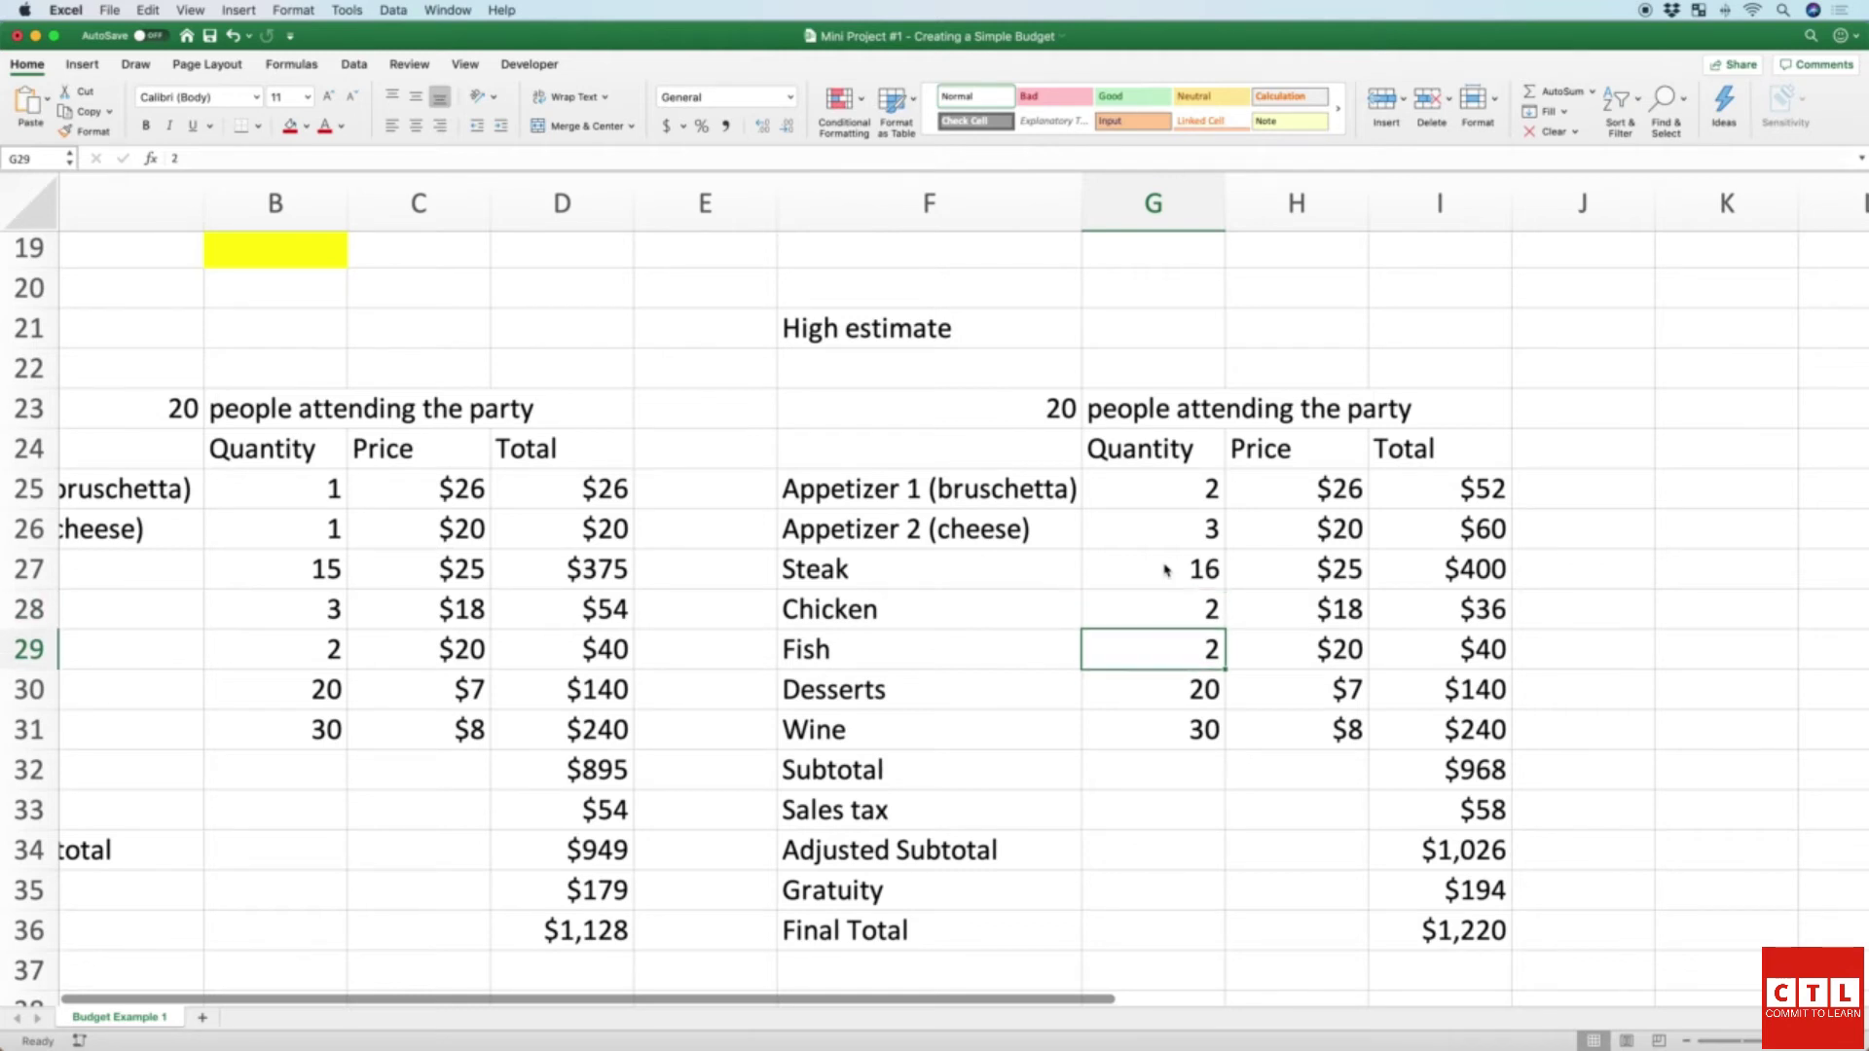
Step: Set the high-estimate quantities to 1 chicken in G28 and 3 fish in G29, and check the sum of the main courses G27:G29
key(Up)
text(1)
key(Return)
text(3)
key(Up)
key(Down)
key(Right)
key(Up)
key(Left)
key(Down)
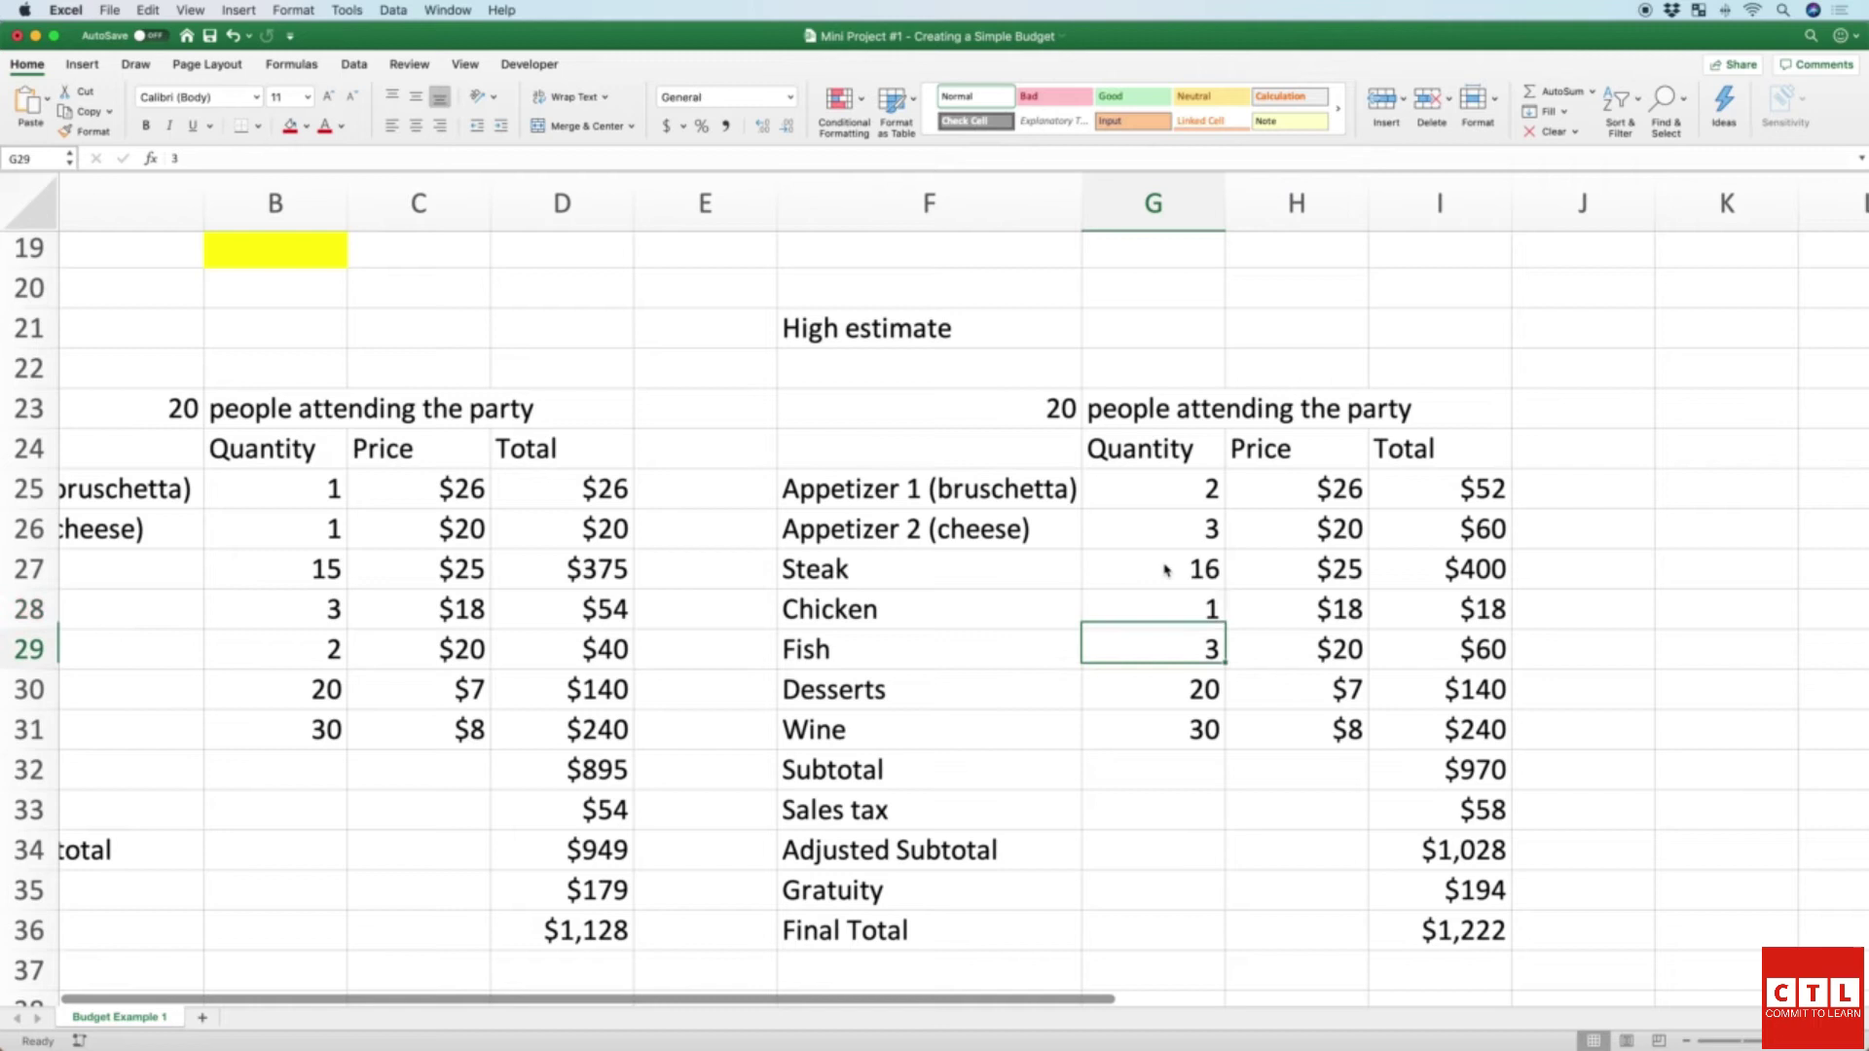
key(shift+Up)
key(shift+Up)
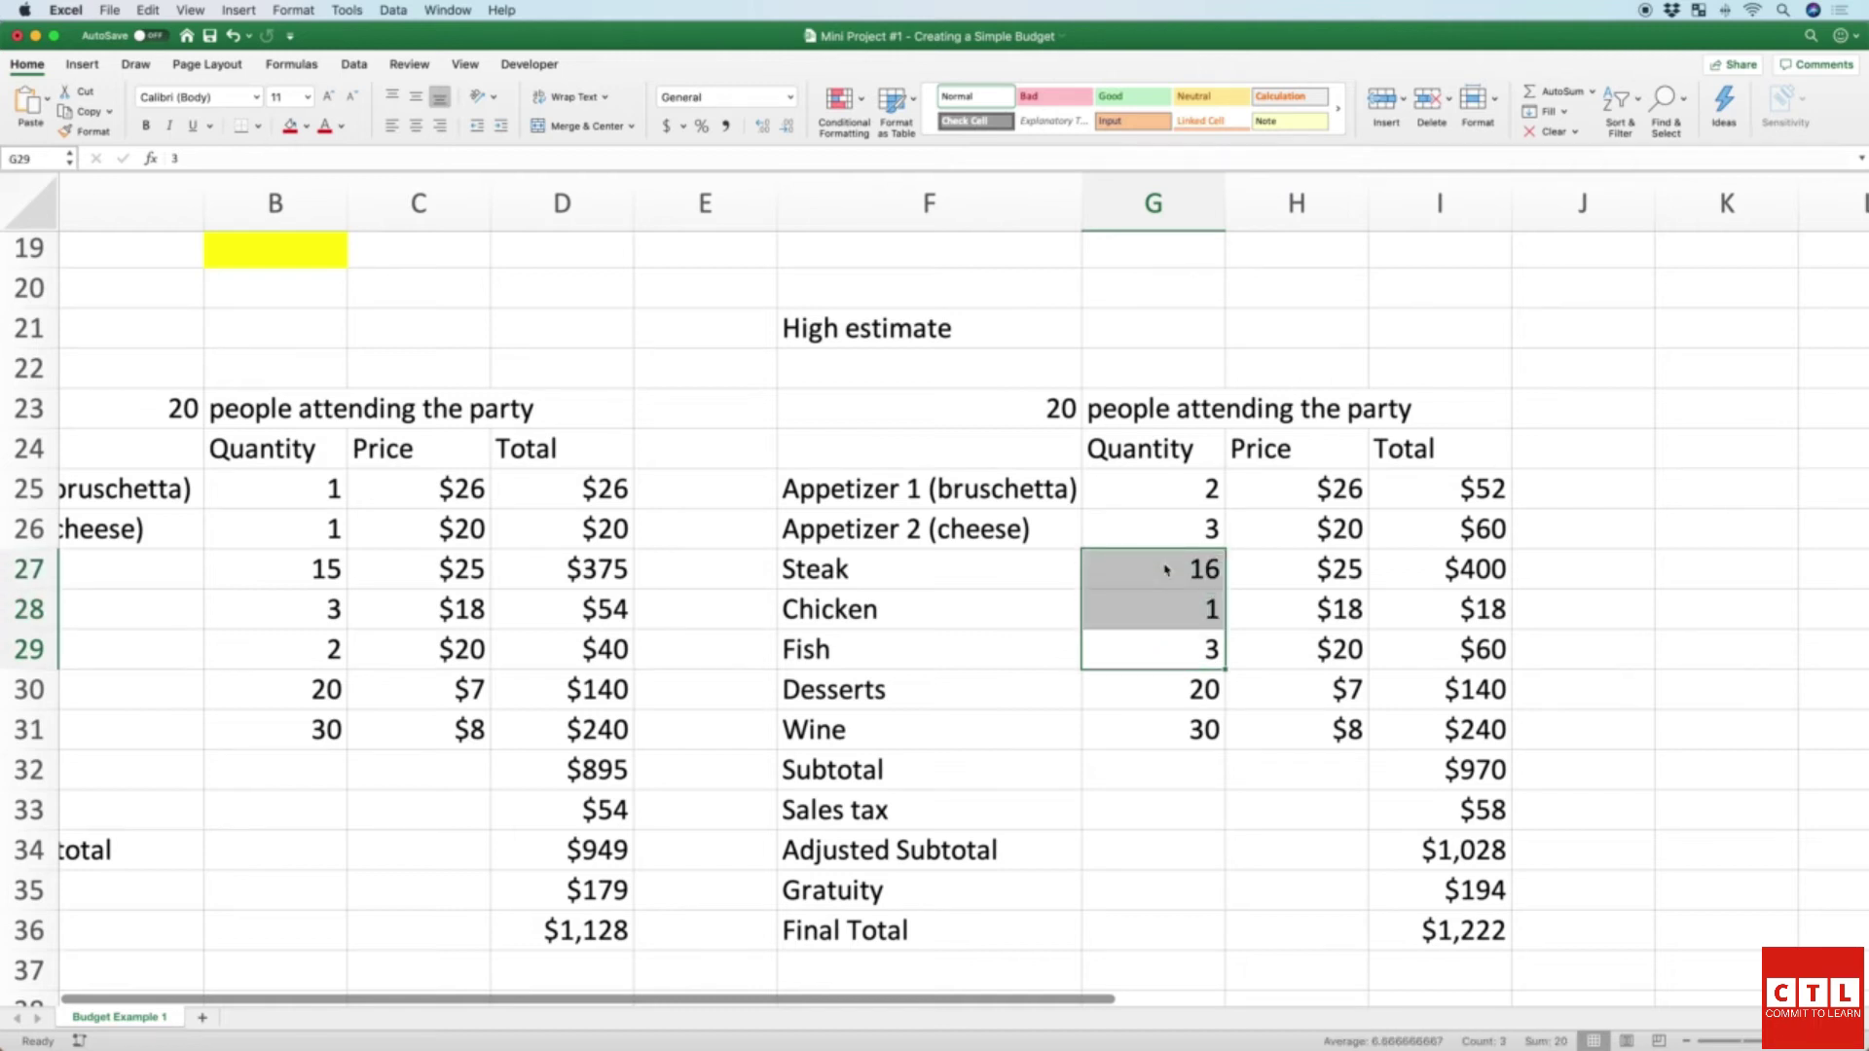
Step: Set the high-estimate quantities to 30 for desserts in G30 and 45 for wine in G31
key(Down)
key(Down)
key(Up)
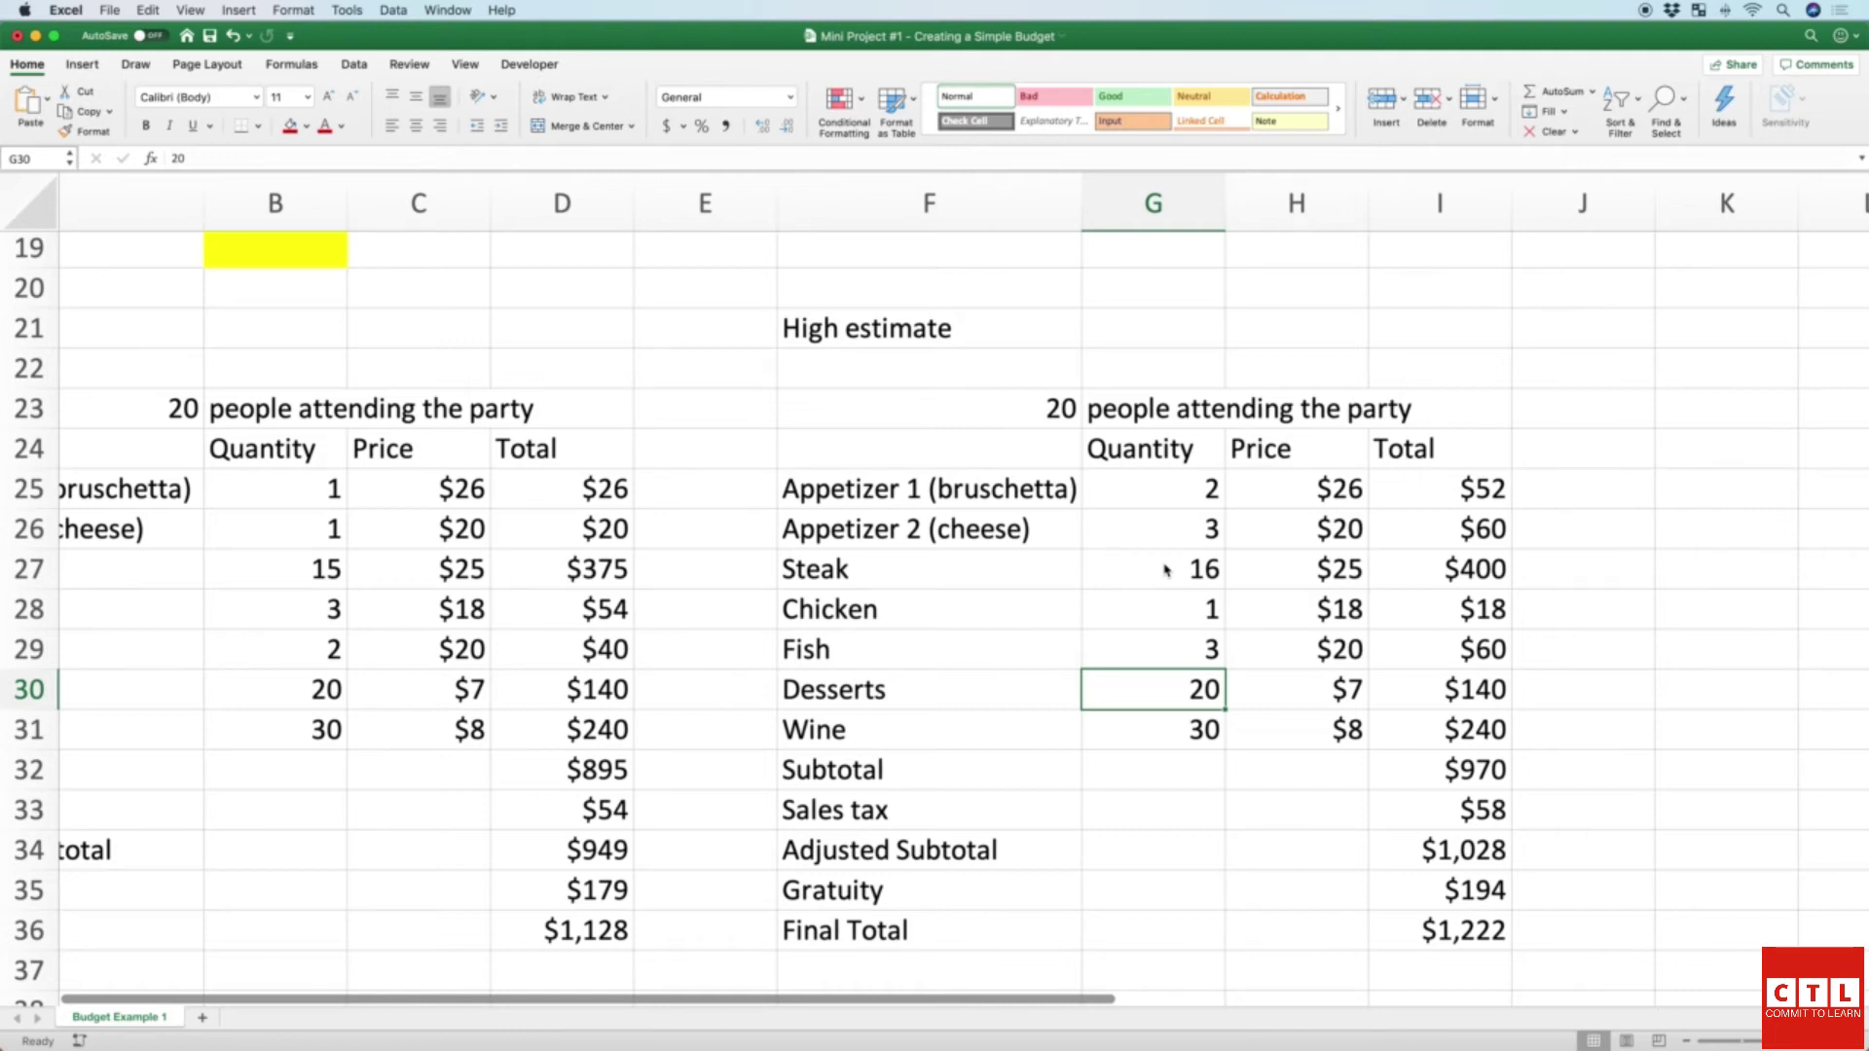
text(30)
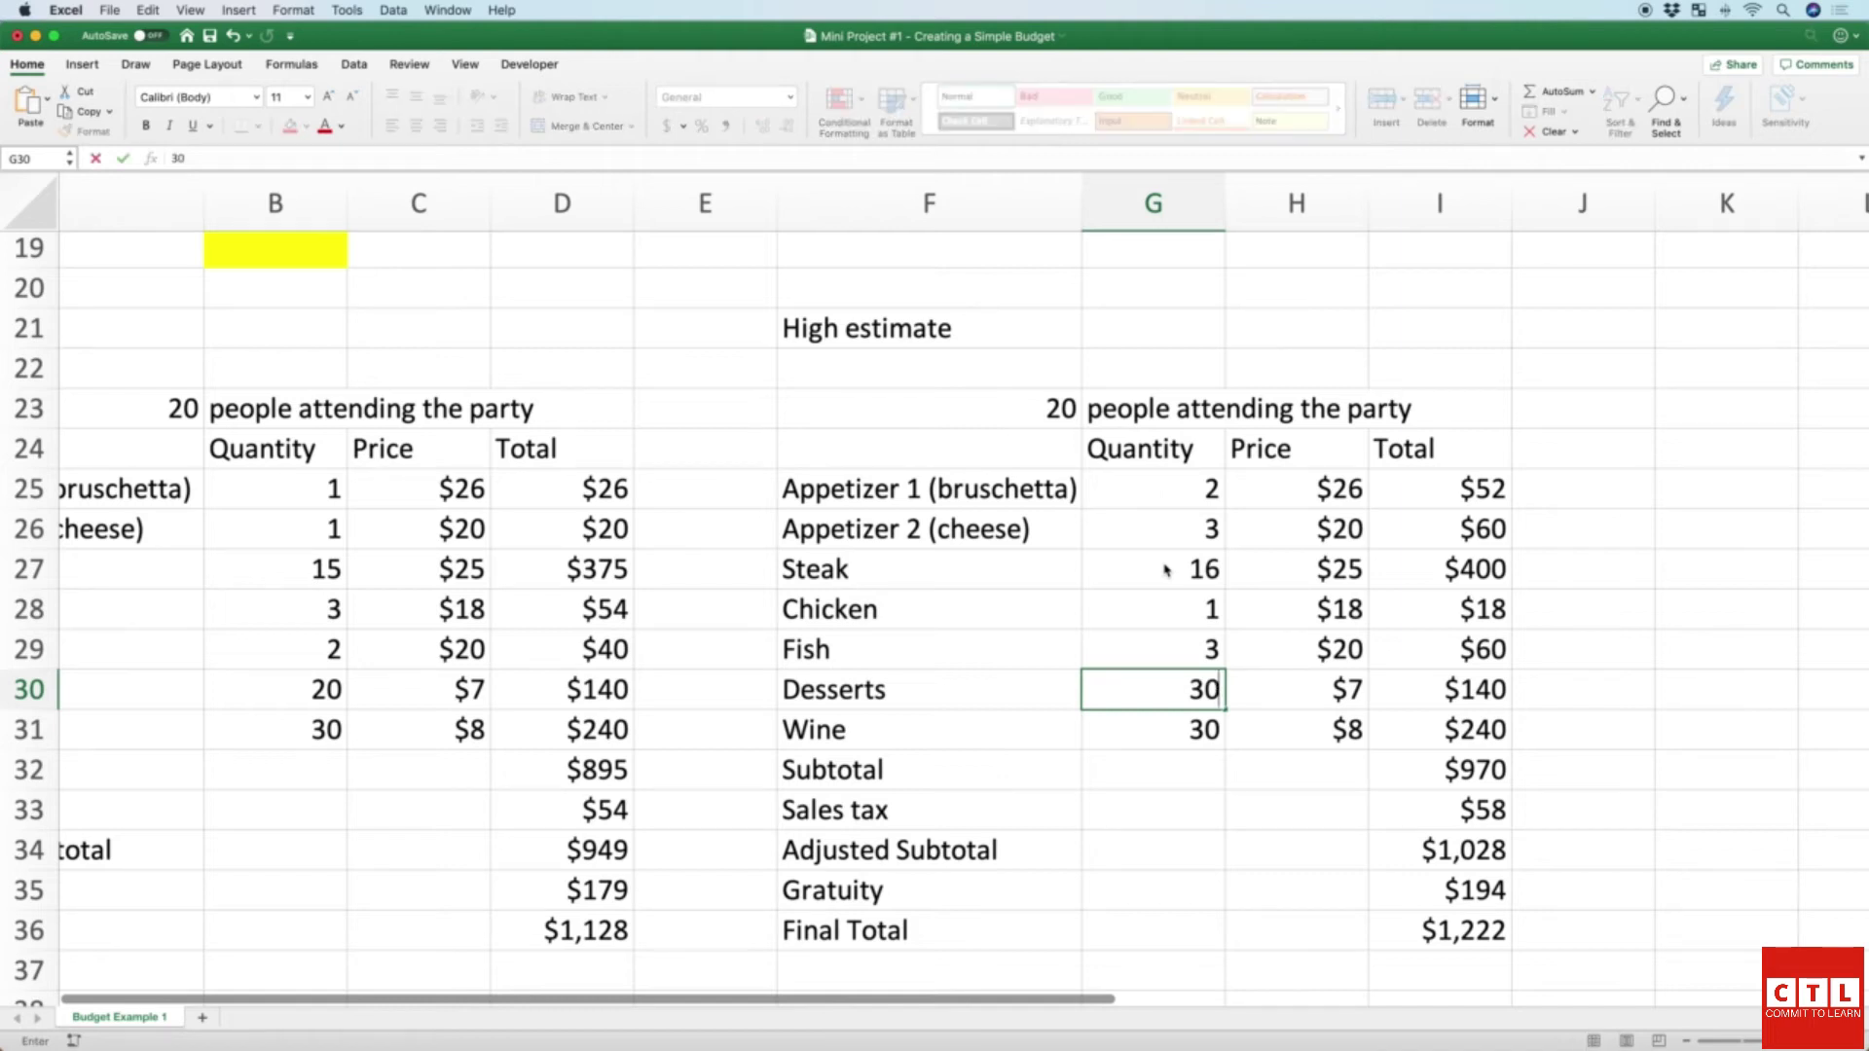
key(Return)
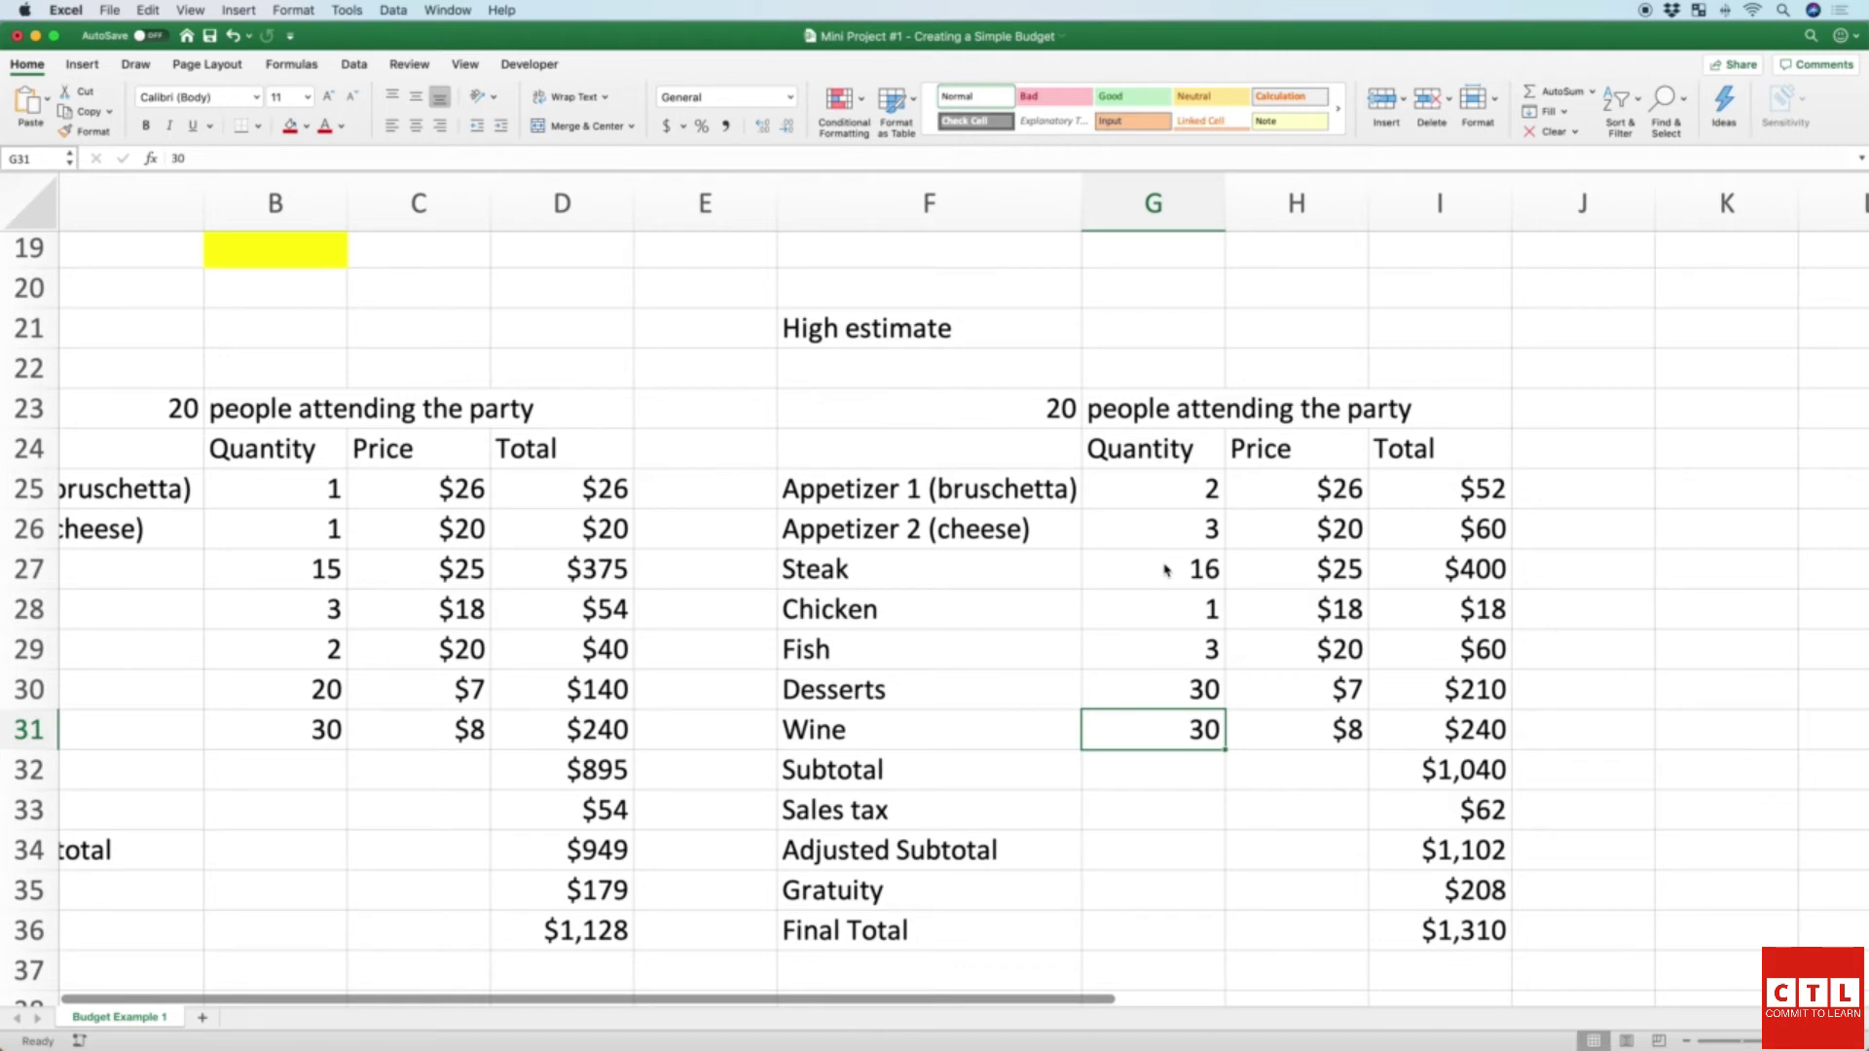
text(45)
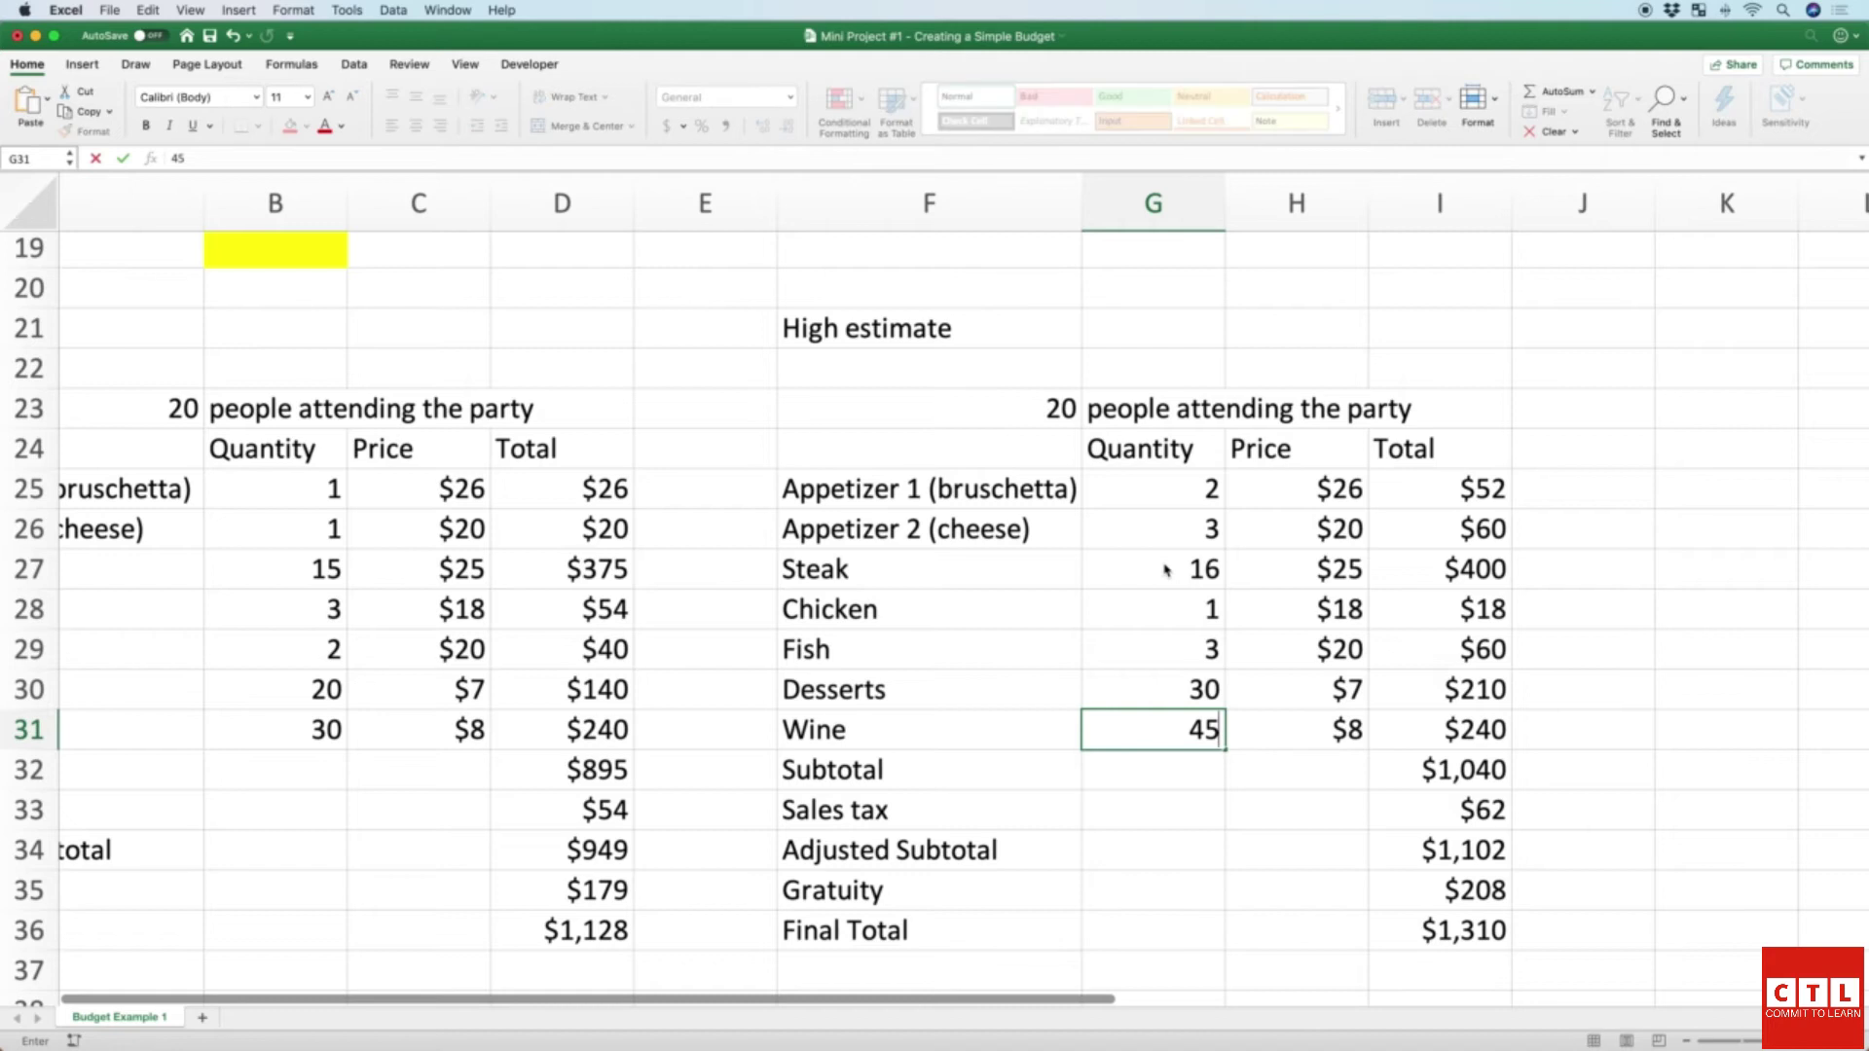
Step: Set the wine quantity in the high estimate to 45 and check which cells its total formula multiplies
key(Tab)
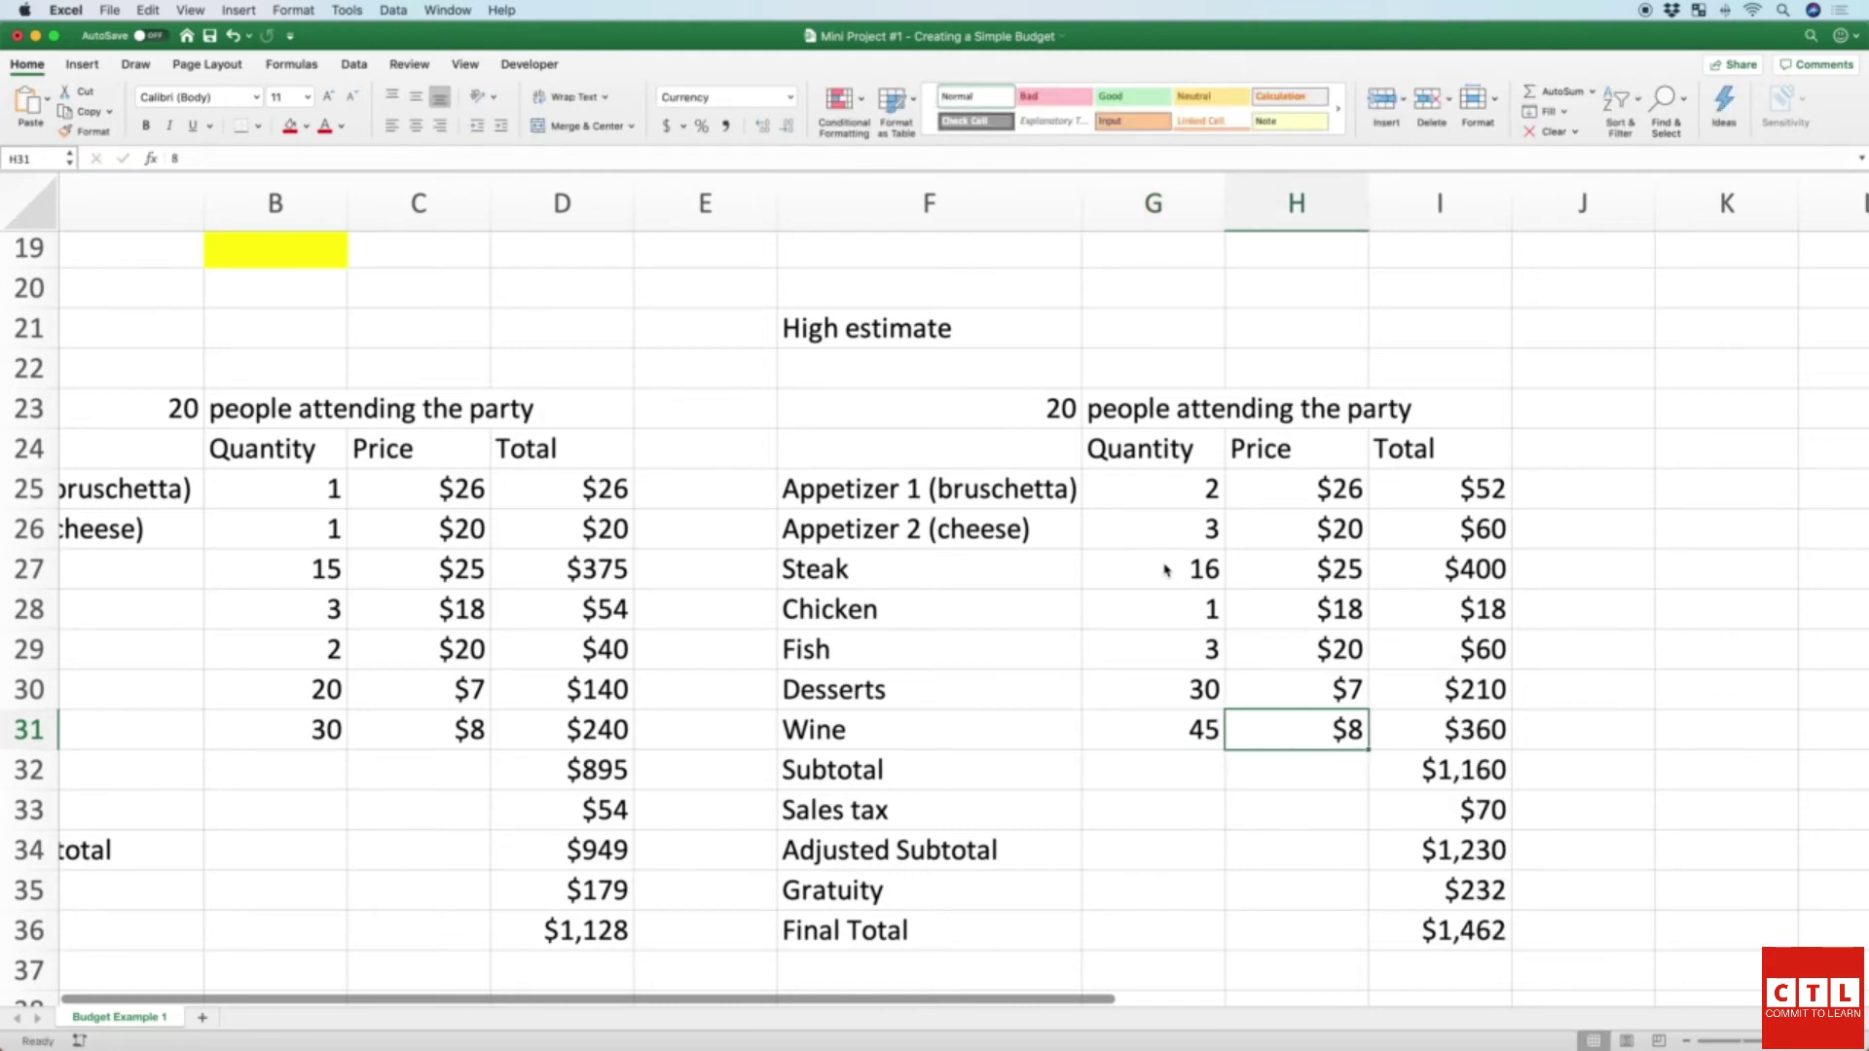
key(Left)
key(Right)
key(Right)
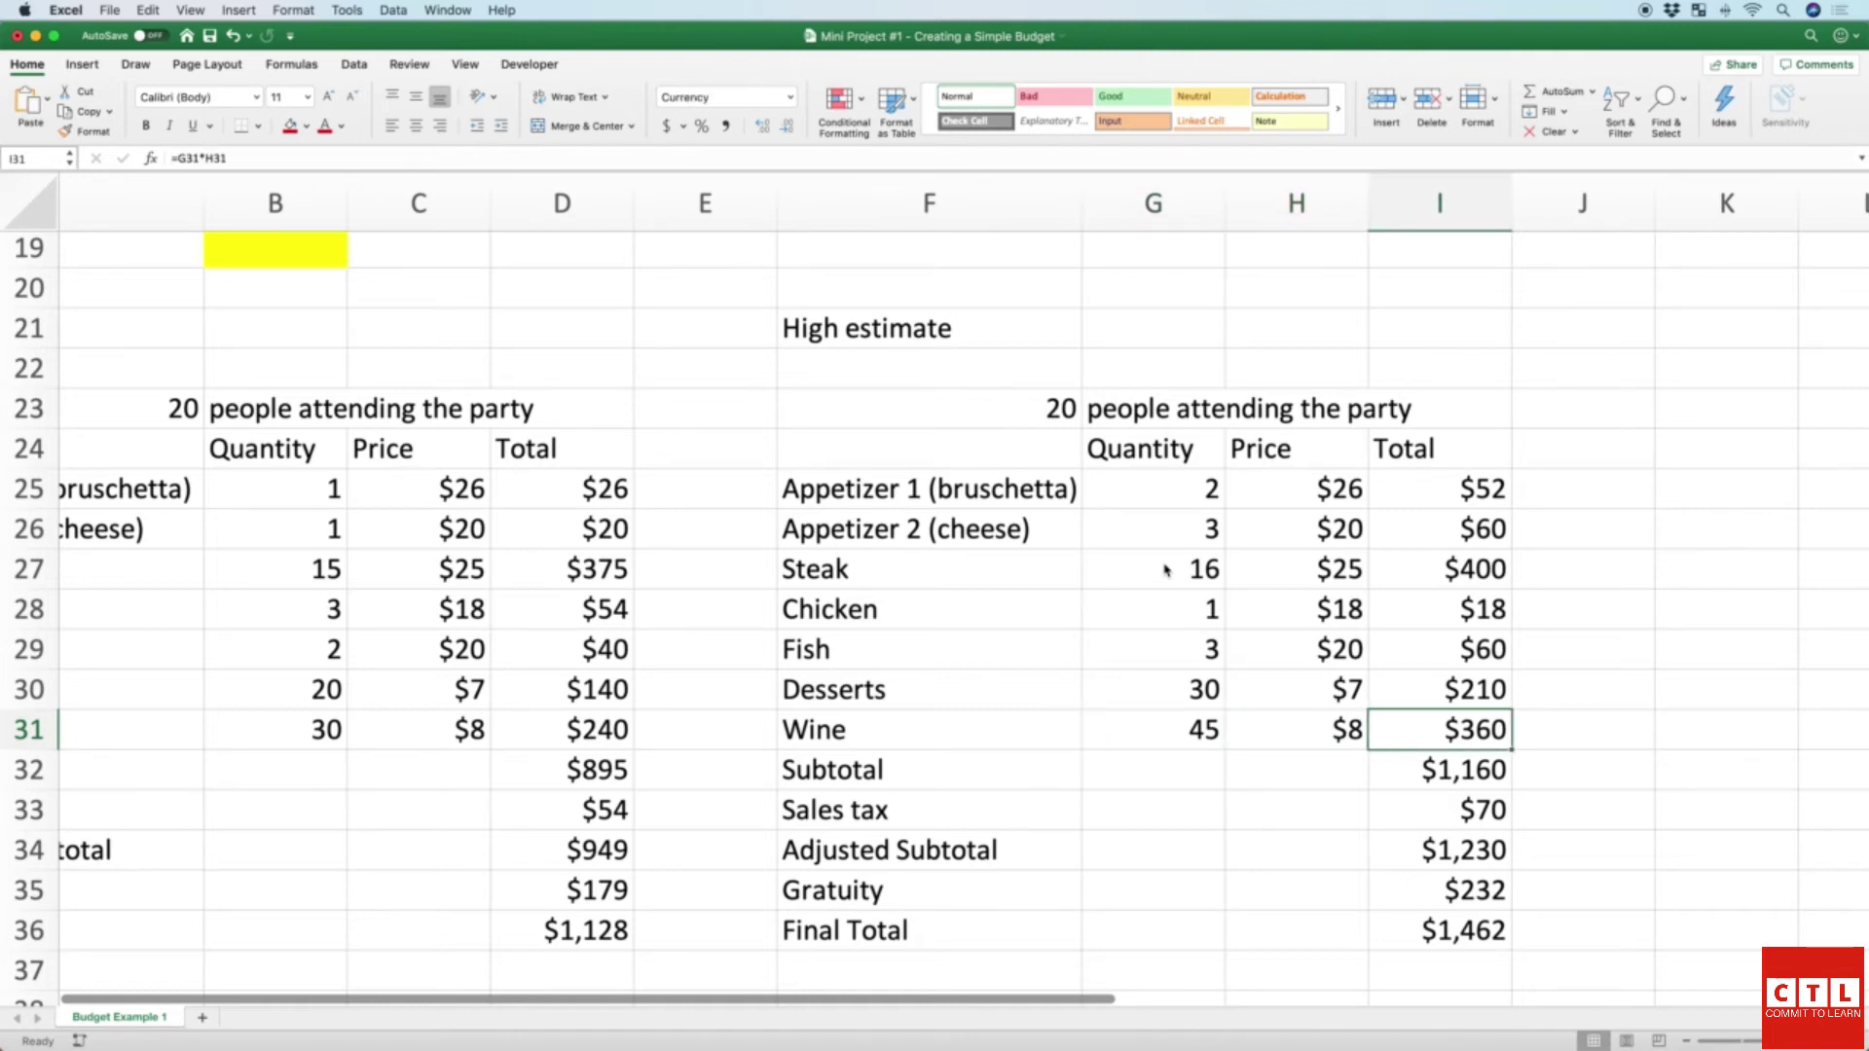
click(255, 157)
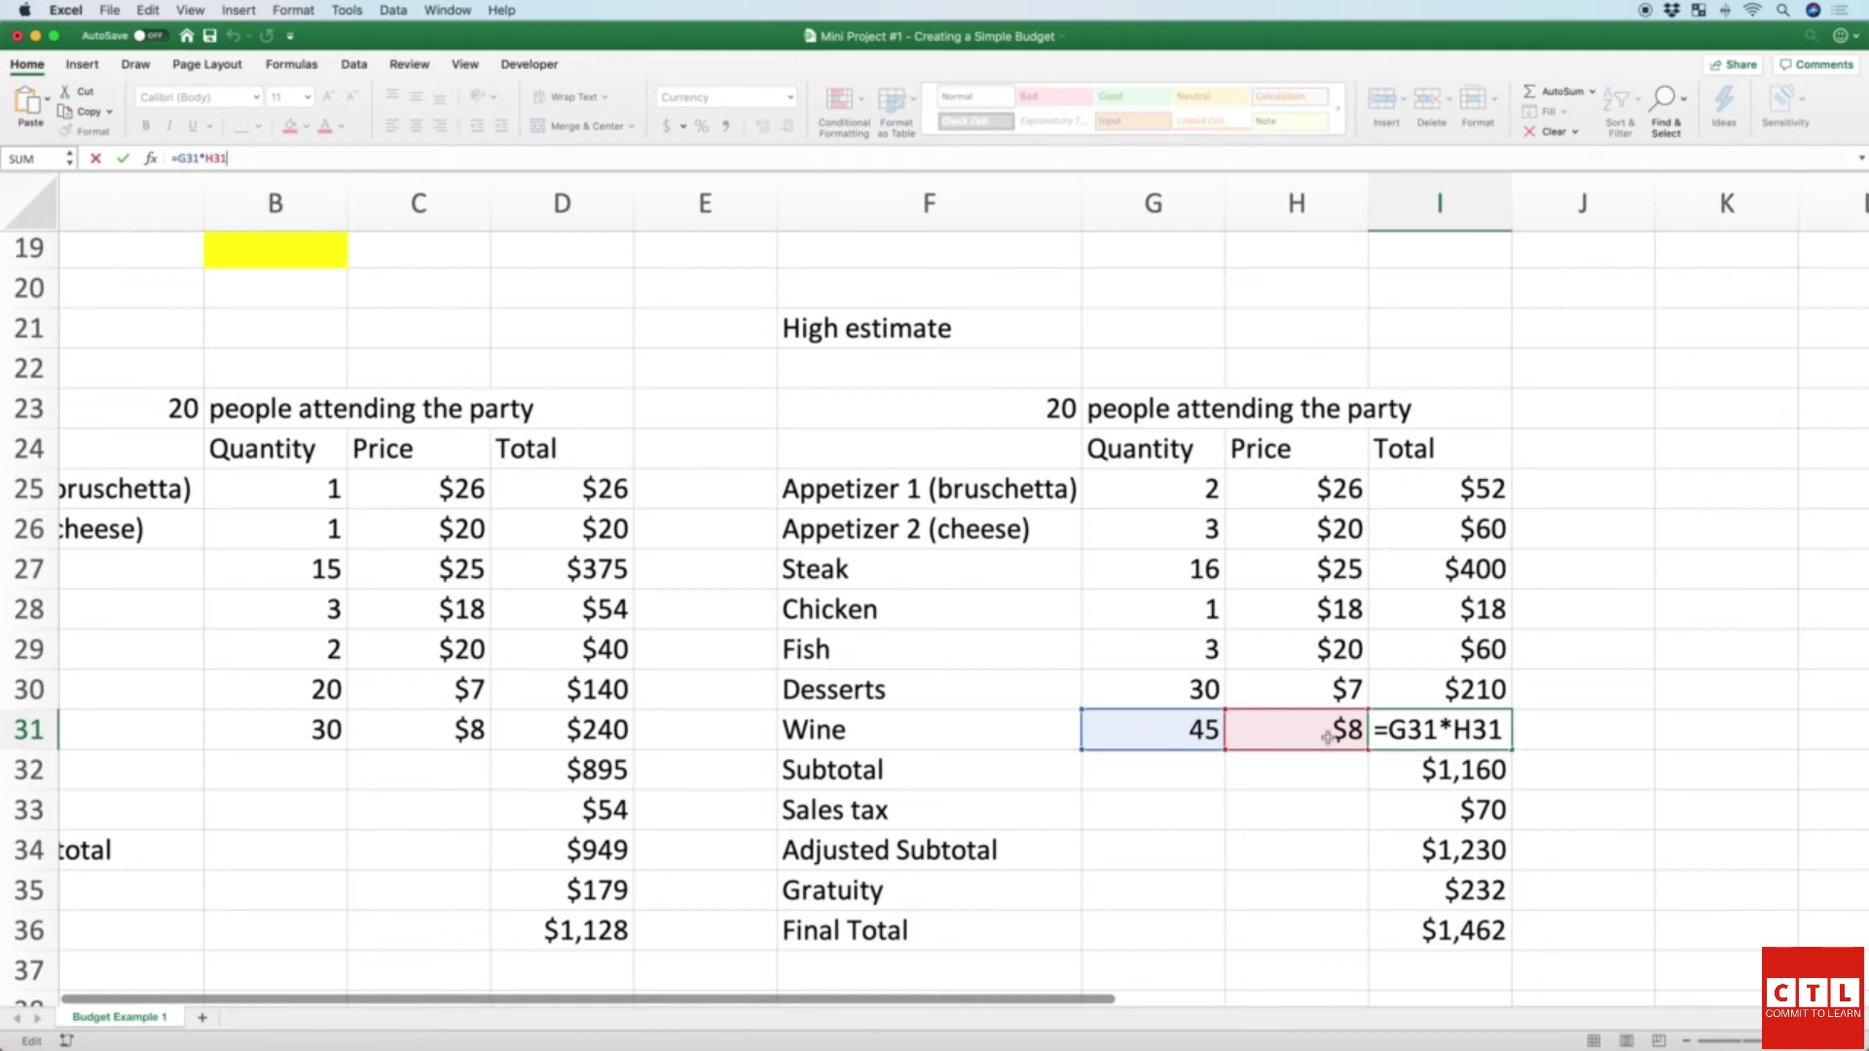
key(Return)
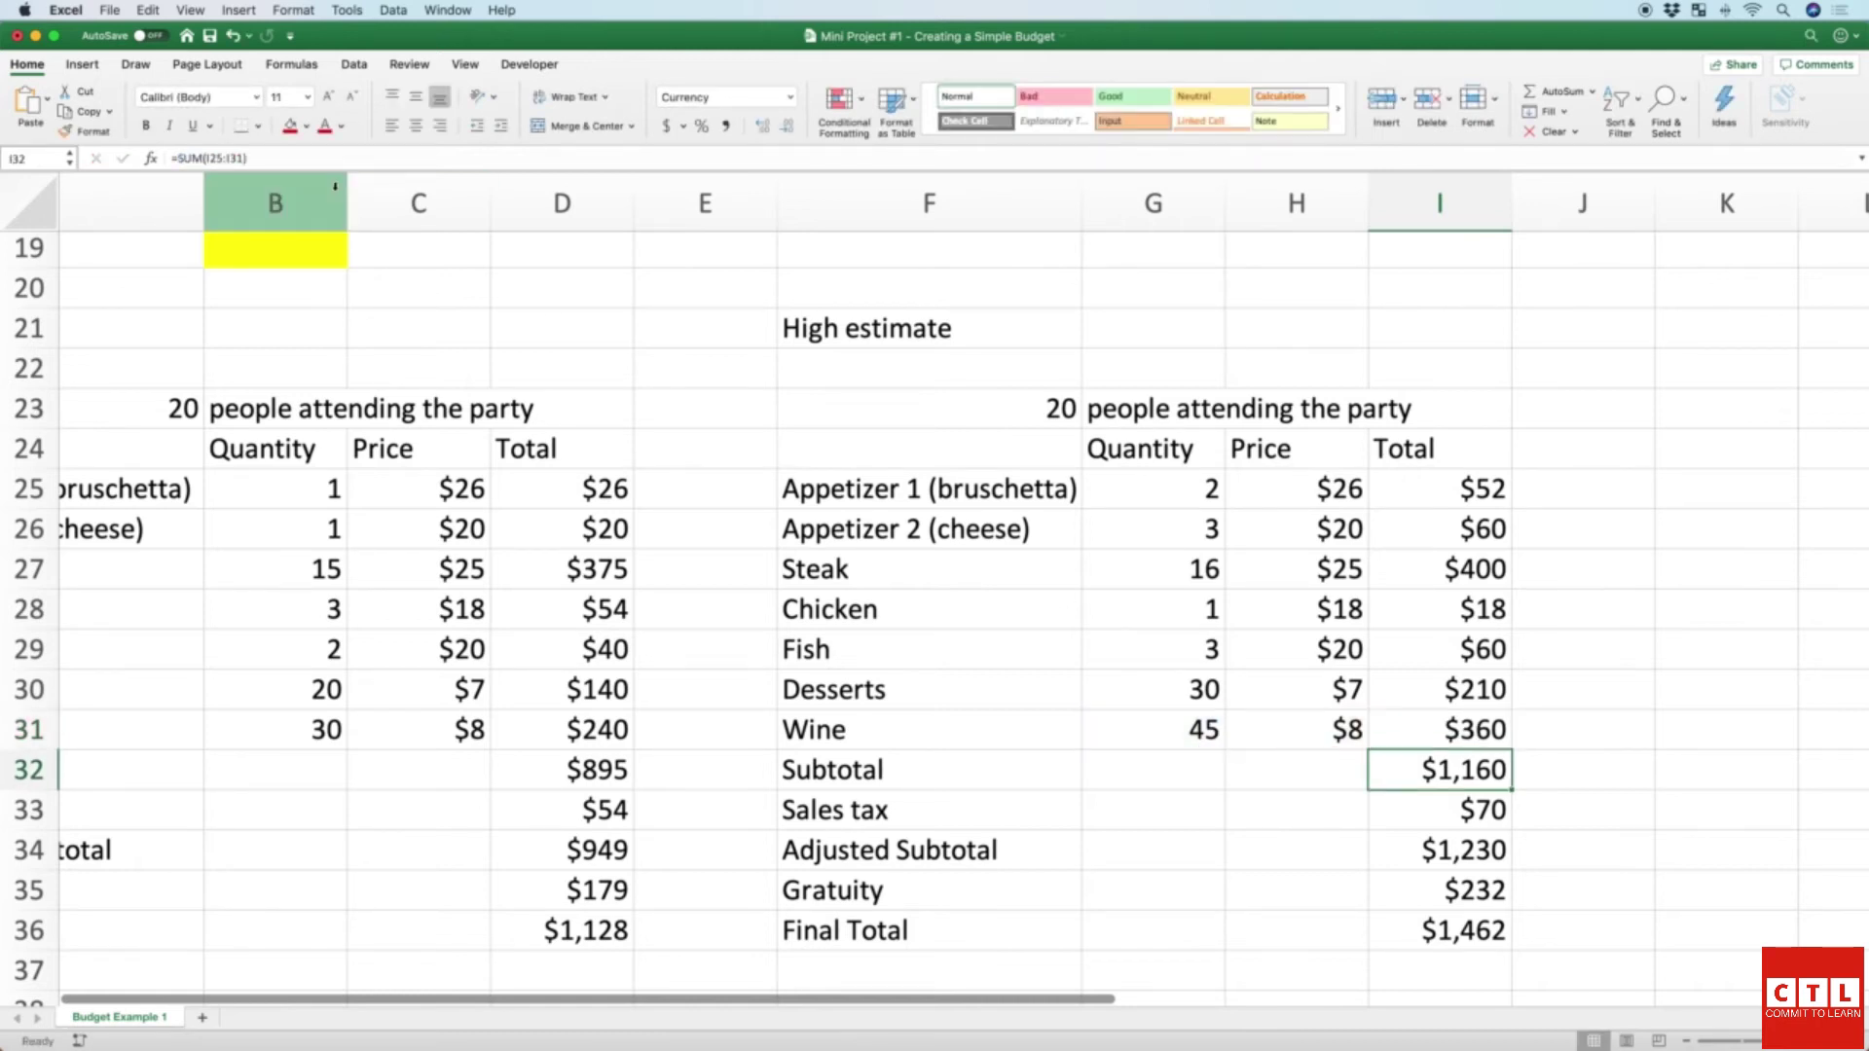
Step: Examine the high estimate's subtotal, sales tax, adjusted subtotal, gratuity and final total formulas for correct cell references
click(308, 159)
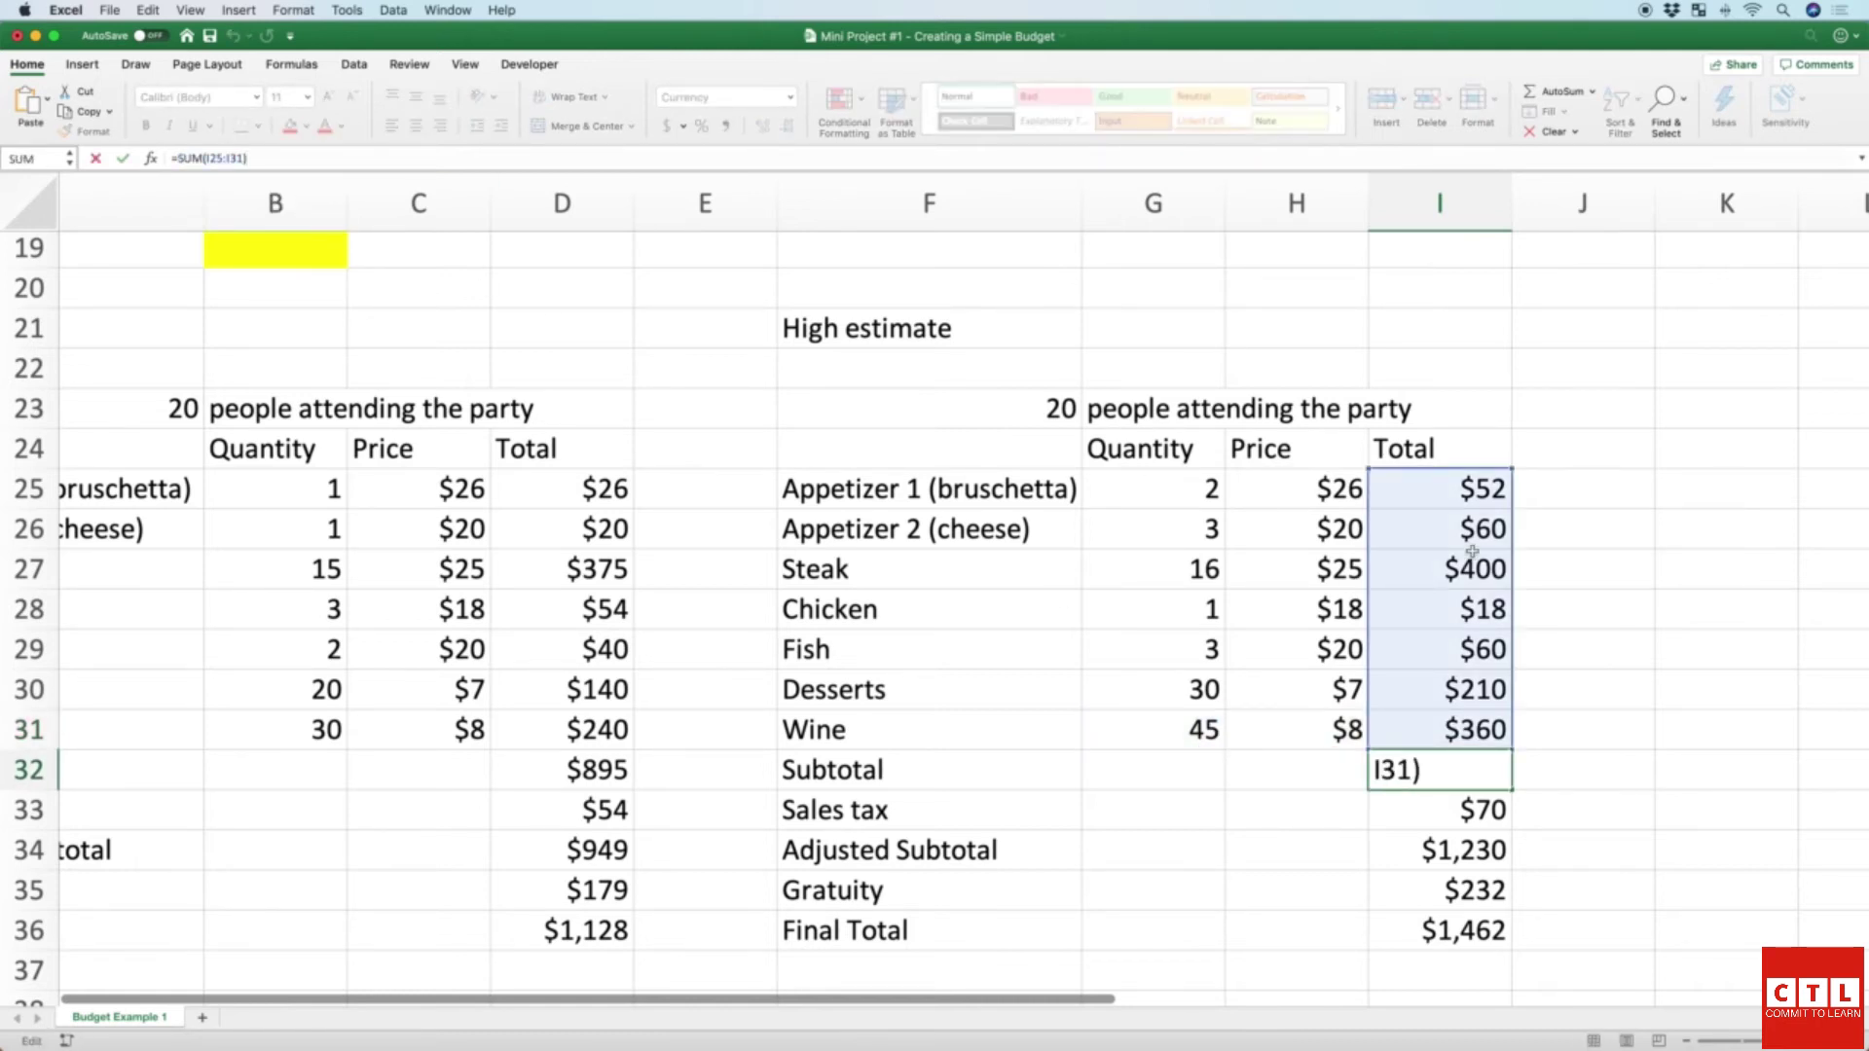
key(Return)
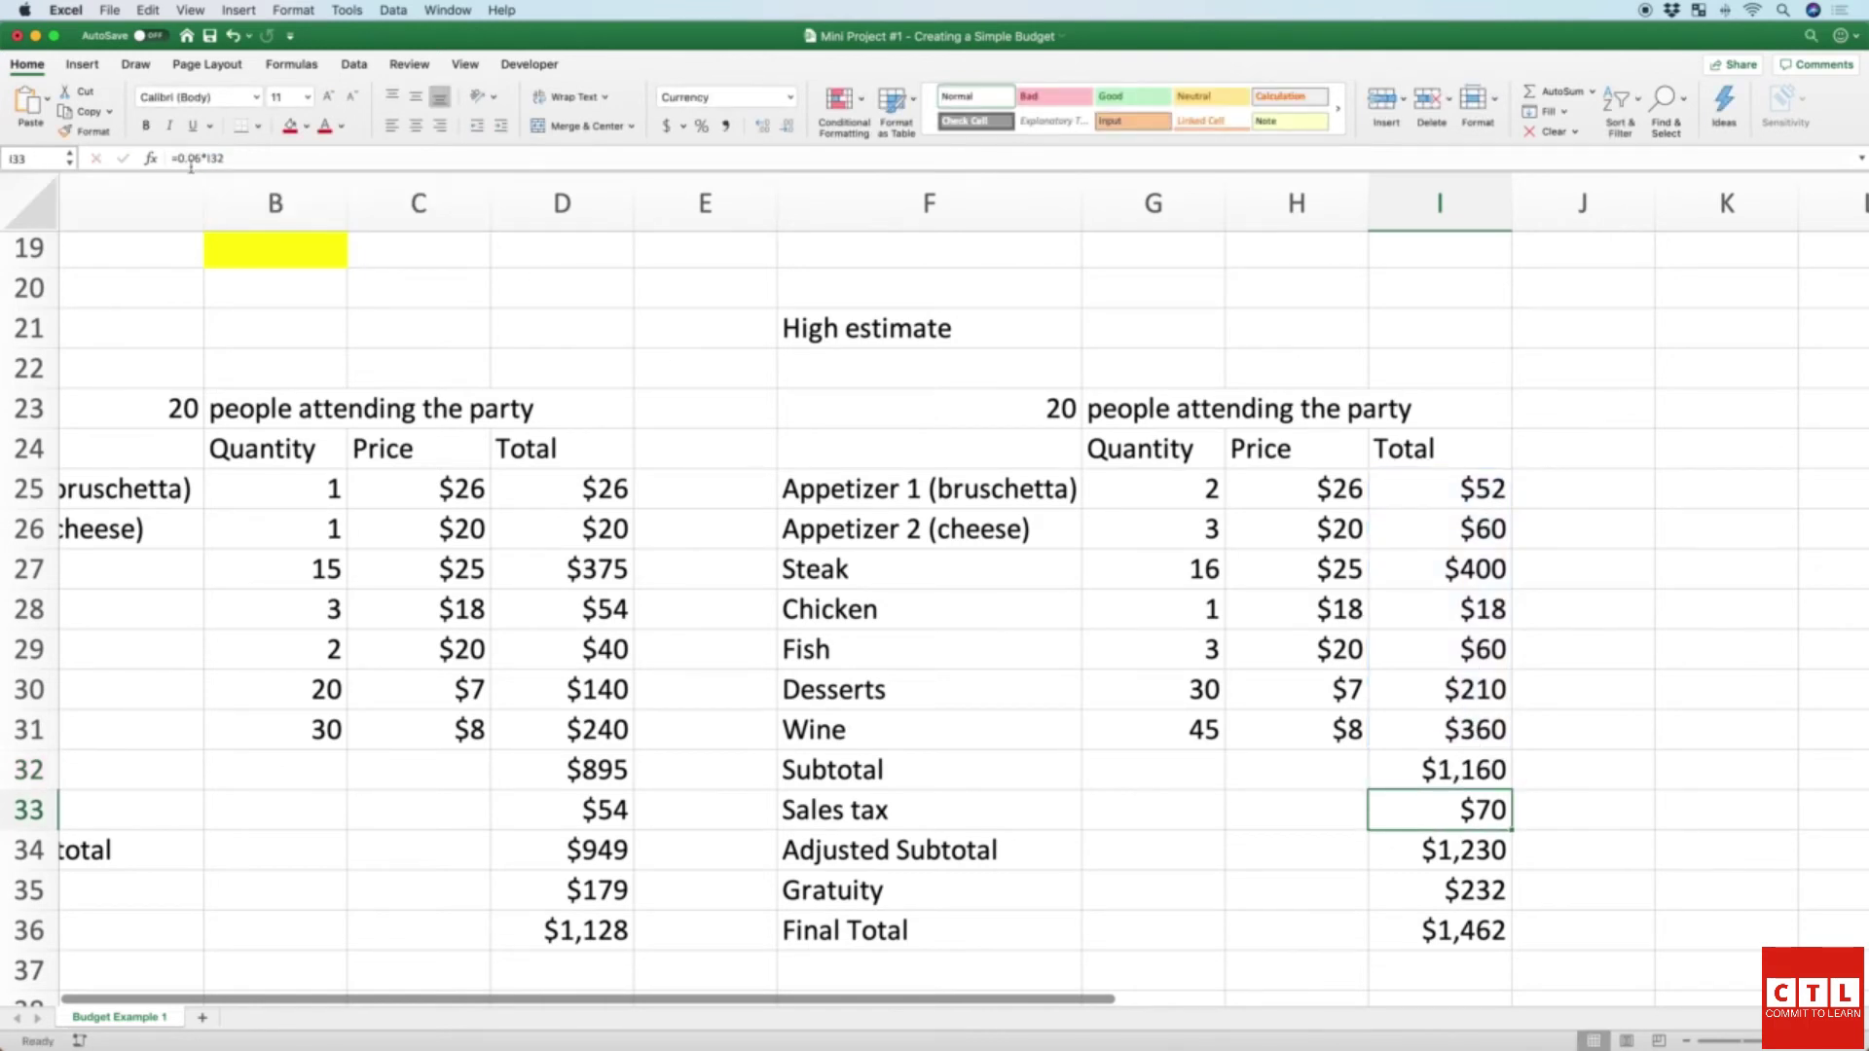
click(245, 159)
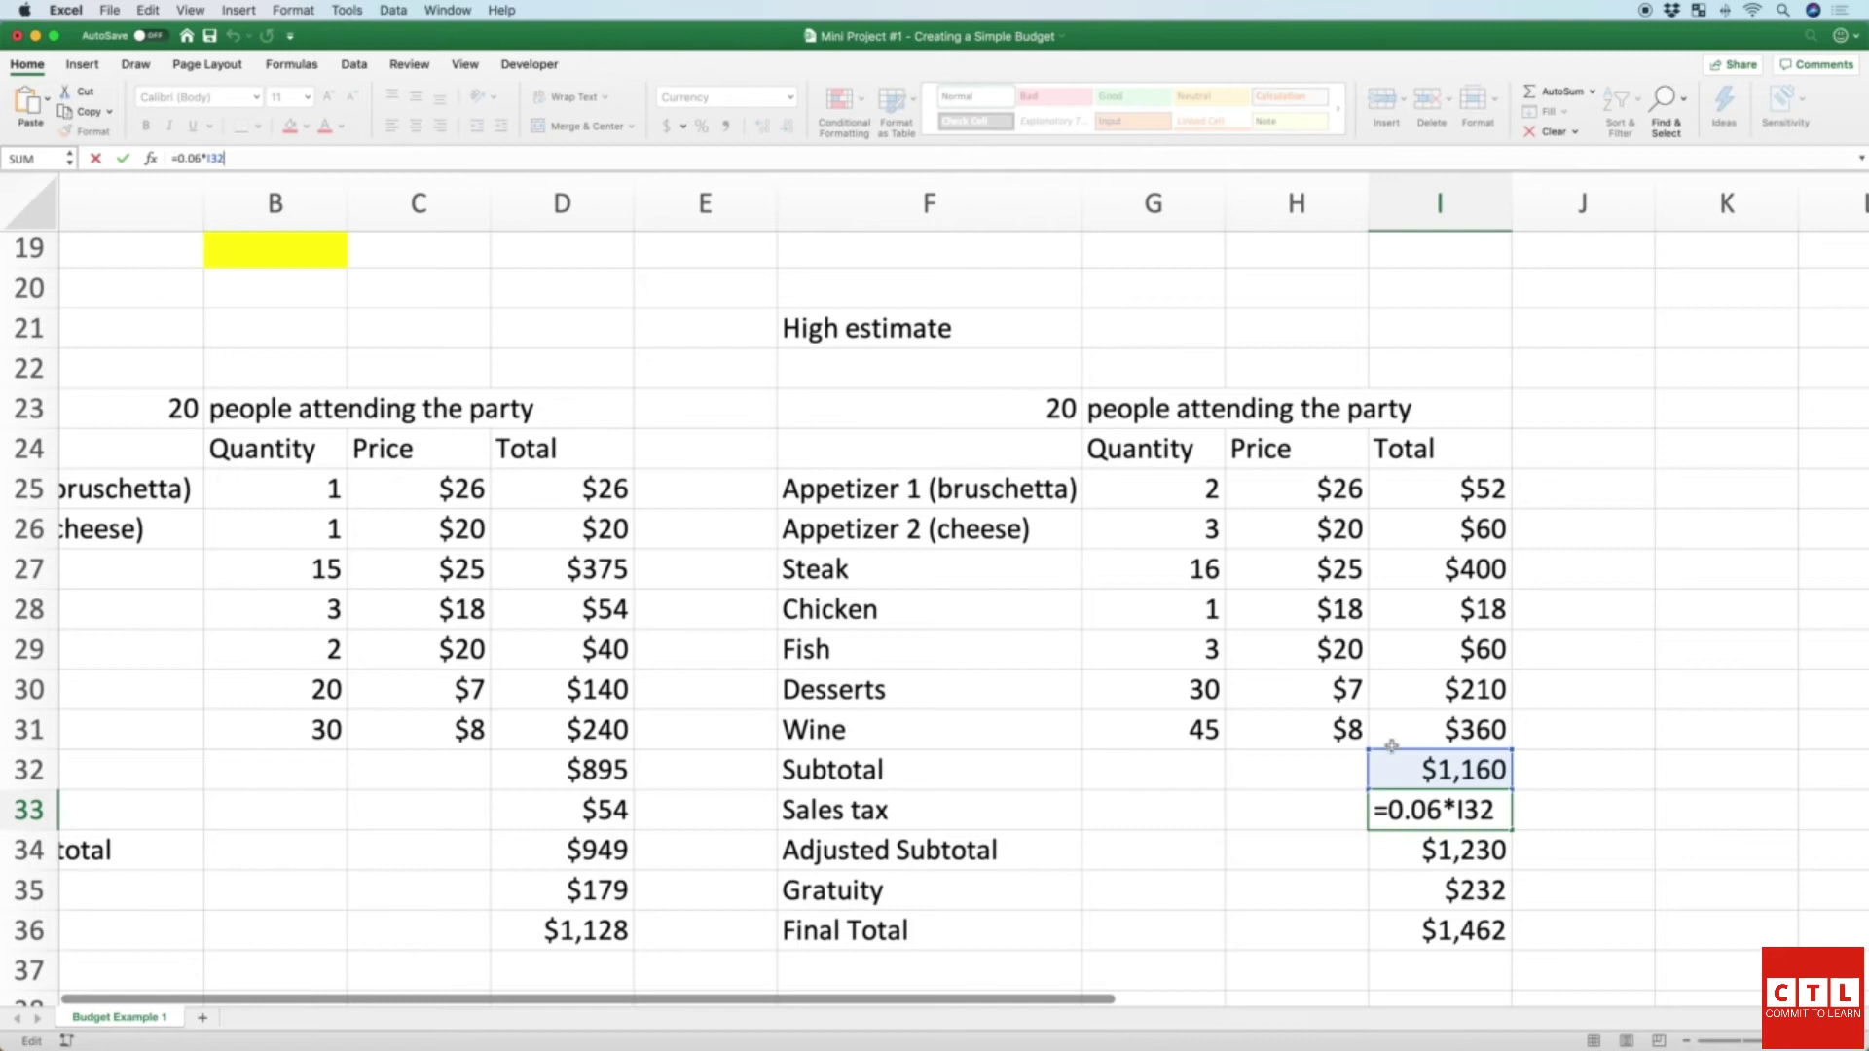
key(Return)
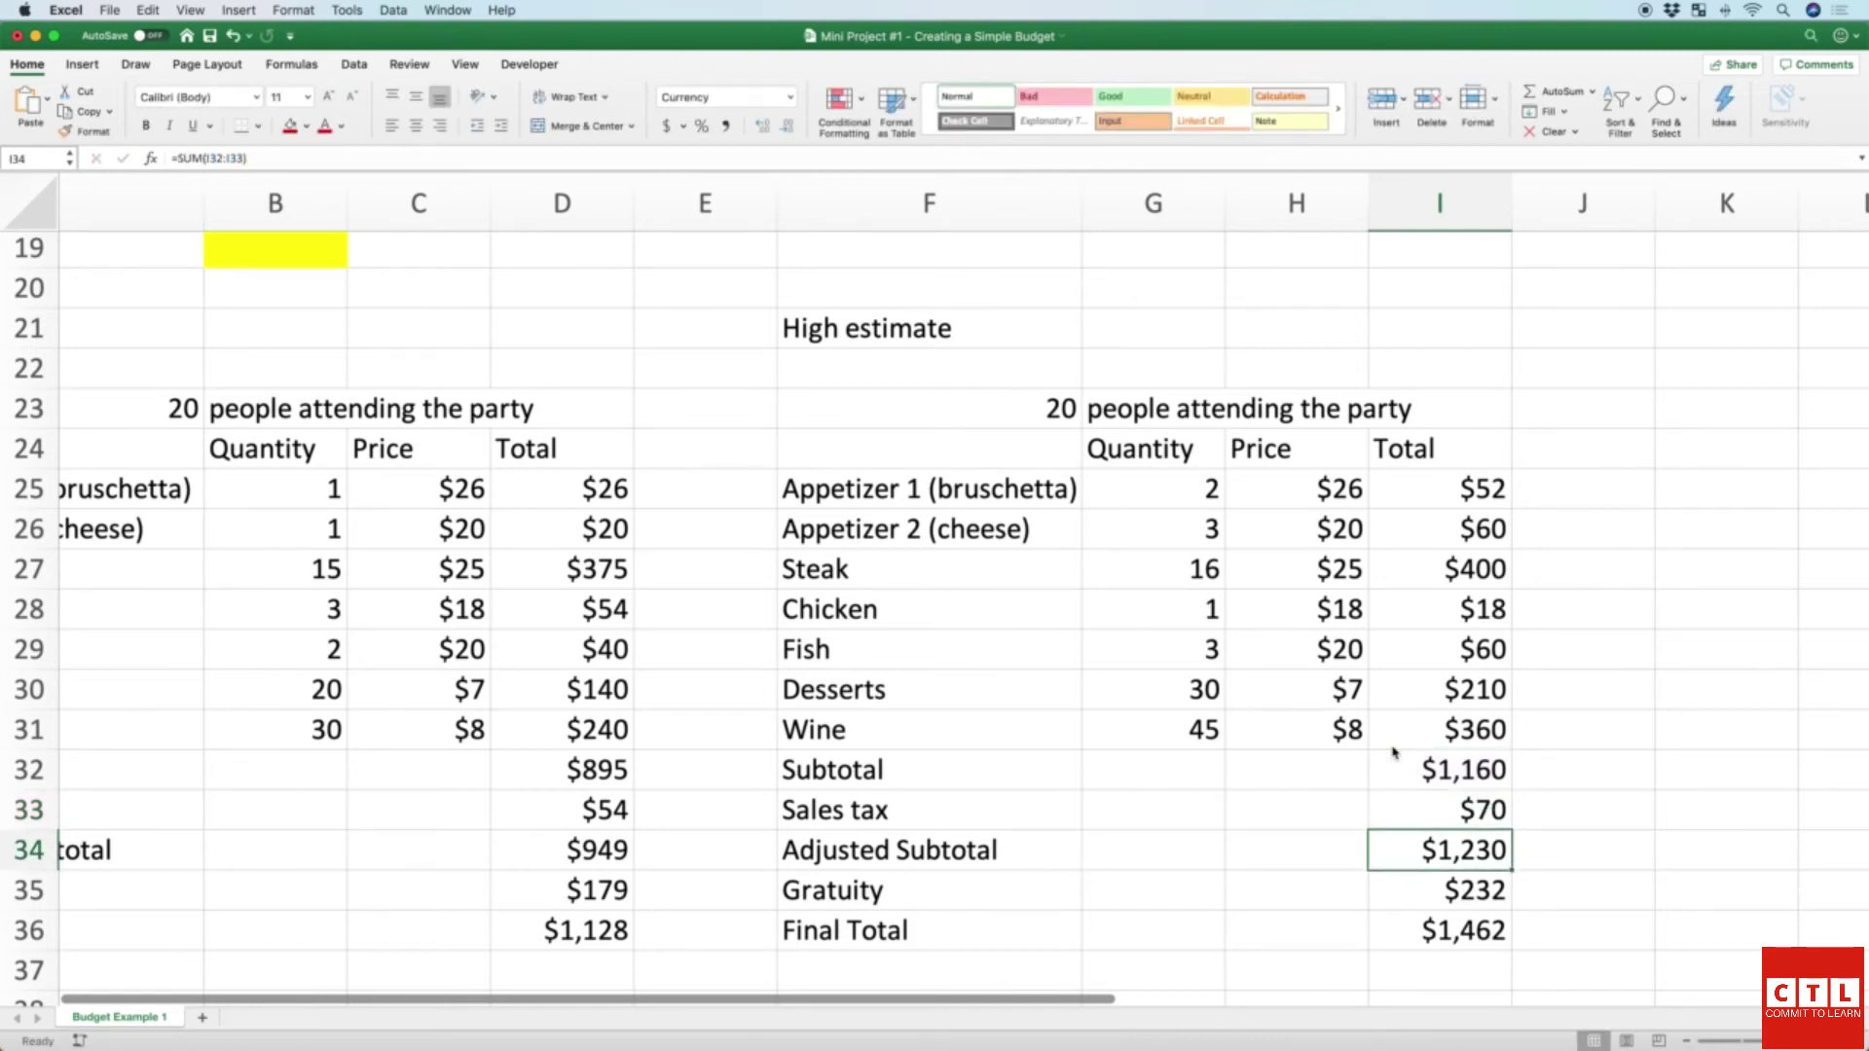
key(Down)
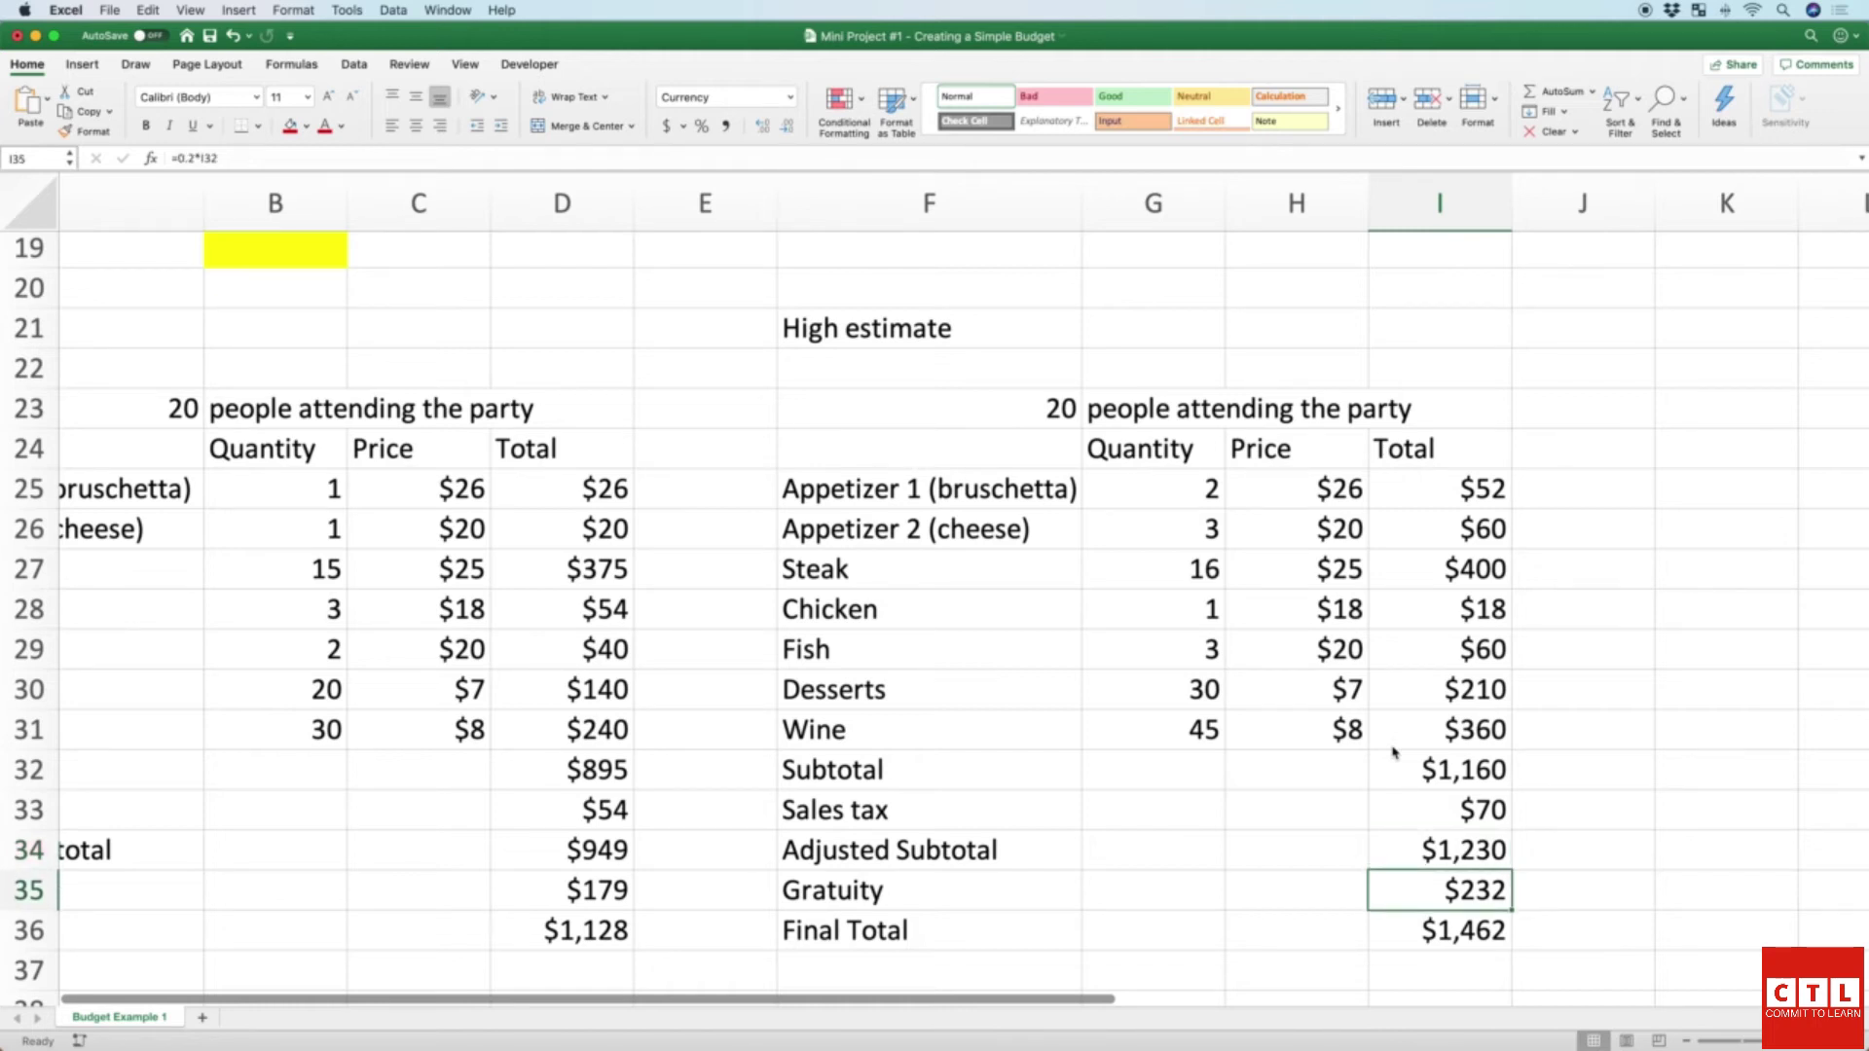
key(Down)
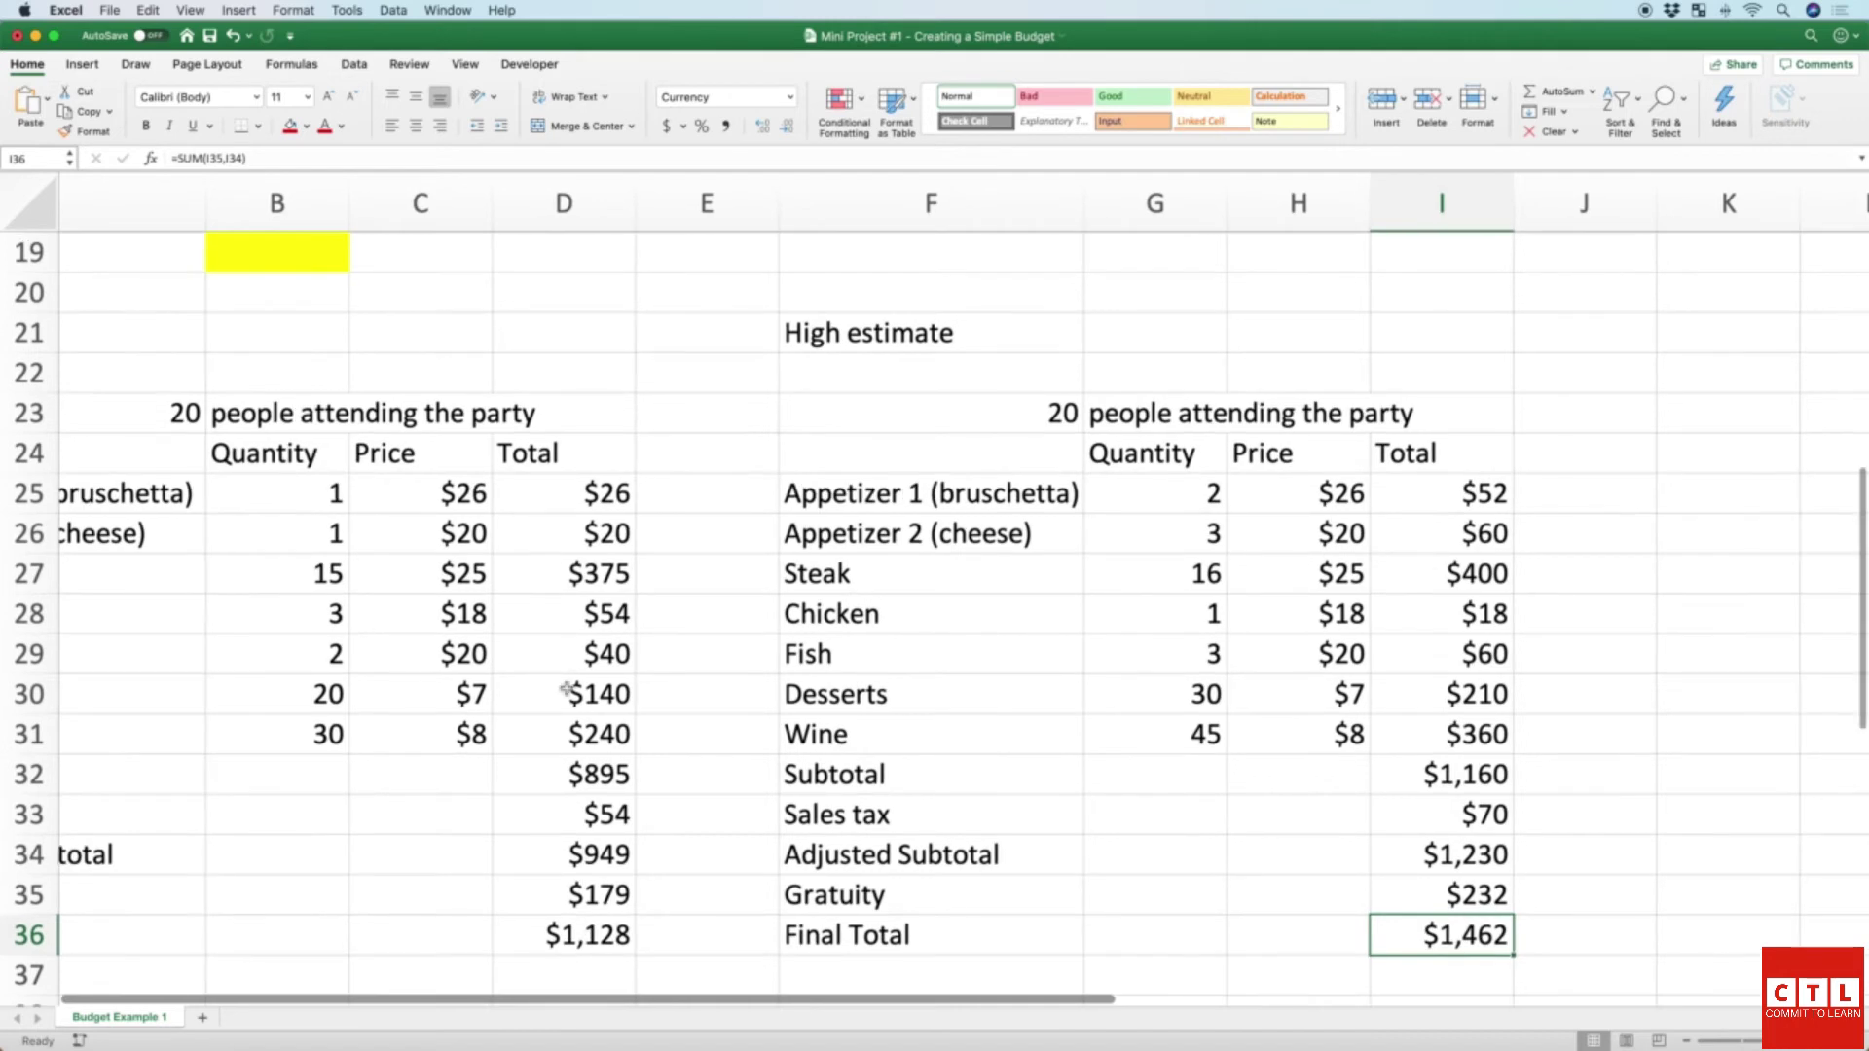
Step: Link the High budget cell B17 to the high estimate's final total with the formula =I36
scroll(571, 496, up, 4)
scroll(571, 496, left, 1)
scroll(574, 620, left, 2)
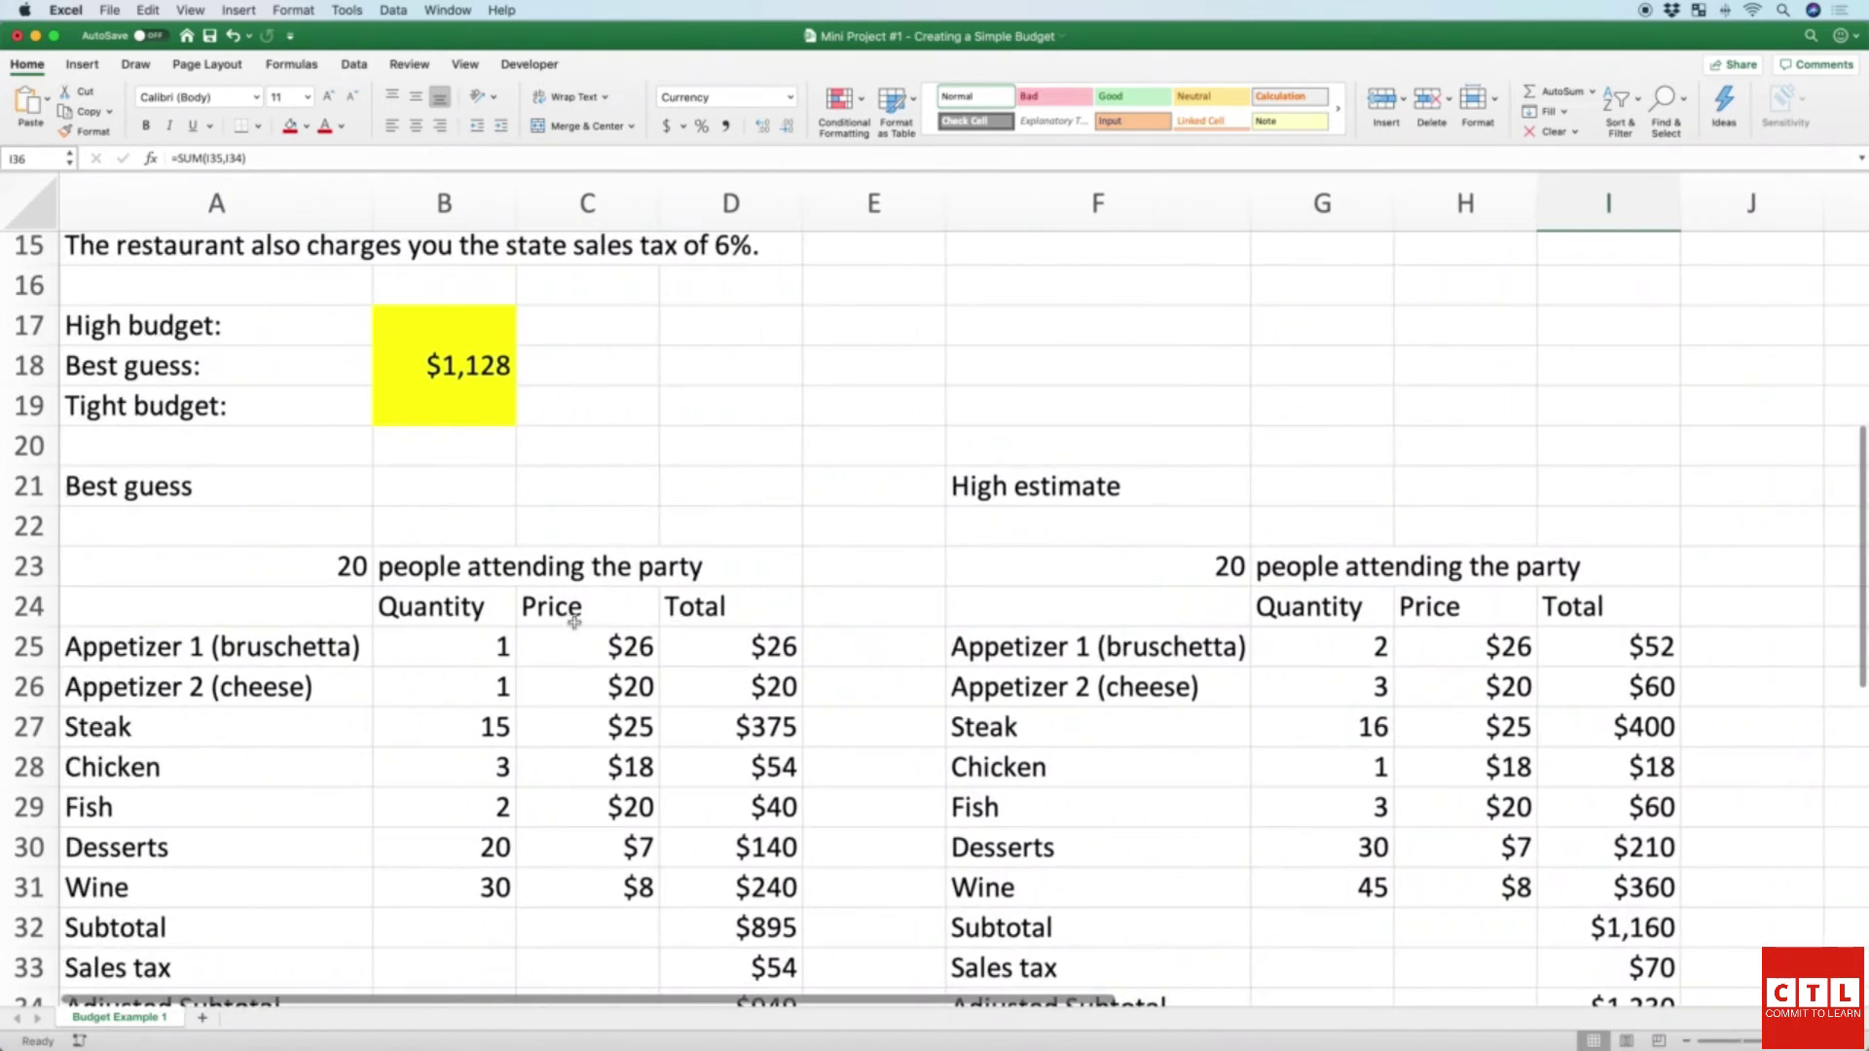
click(462, 335)
text(=)
scroll(1283, 732, down, 5)
scroll(1283, 732, right, 1)
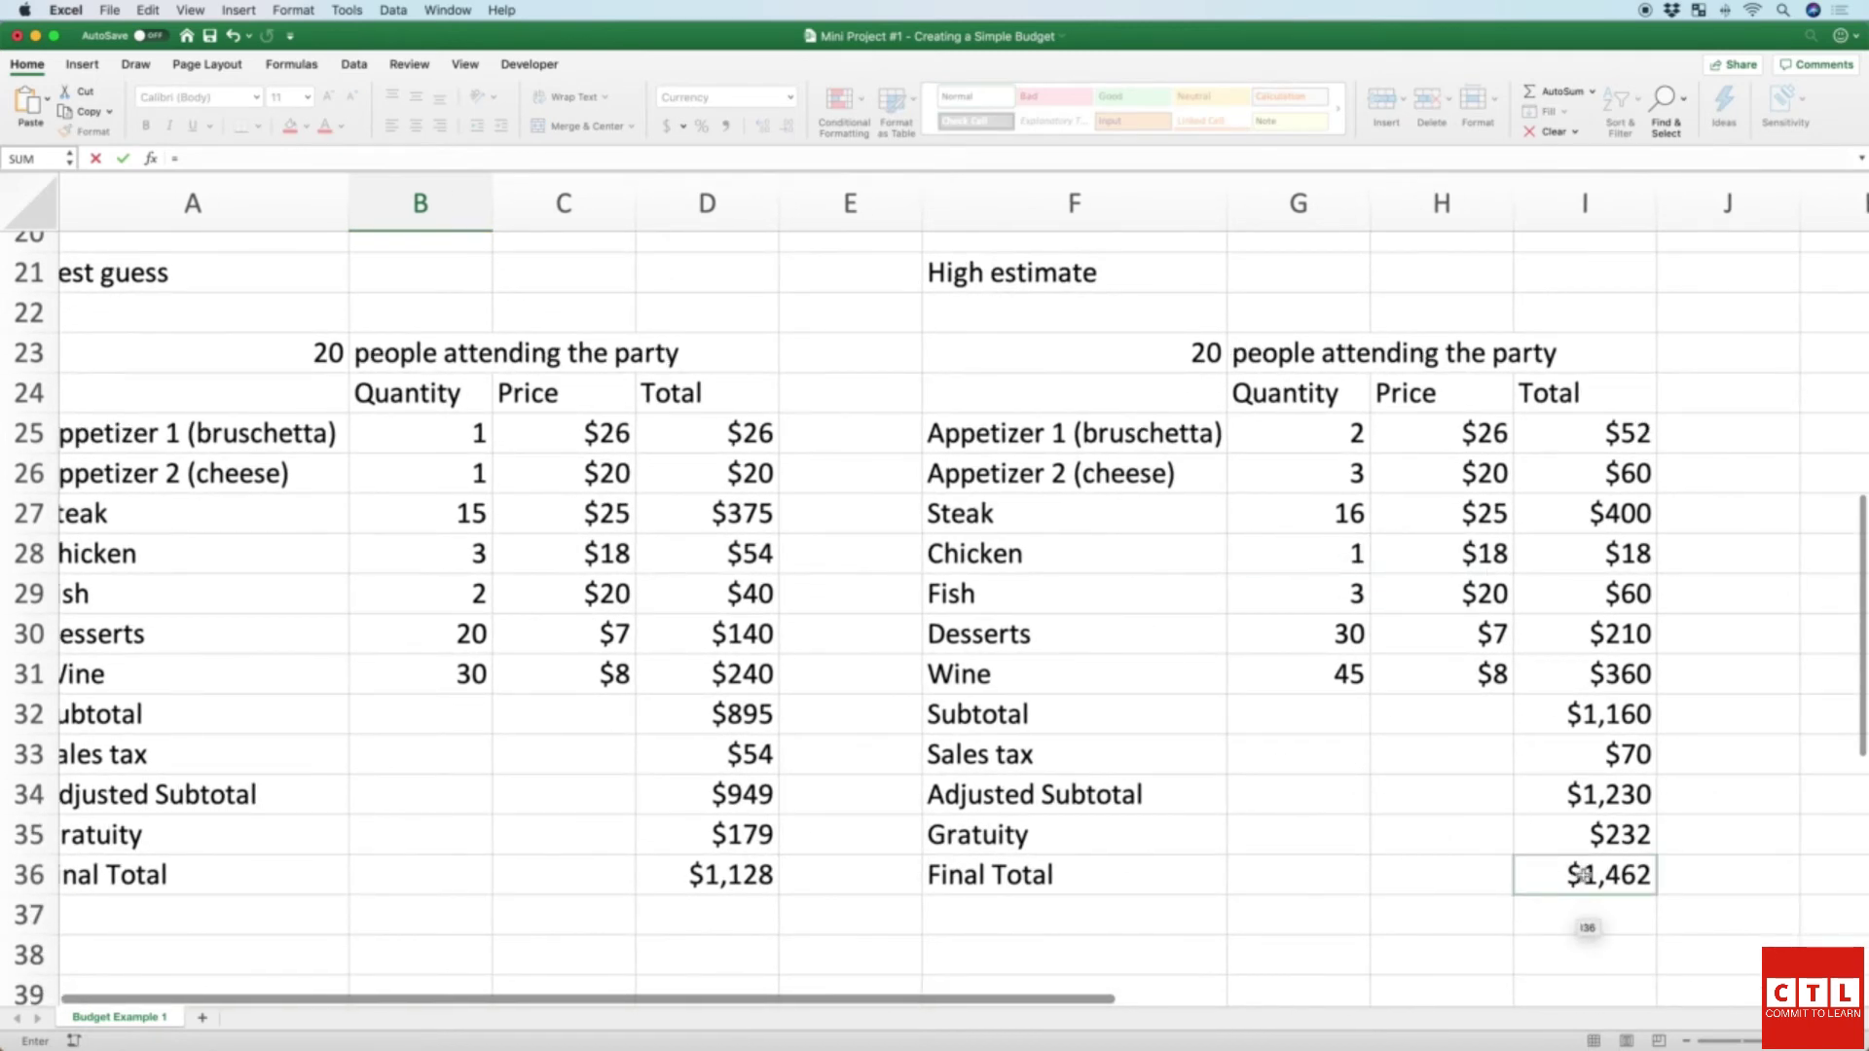
click(1583, 874)
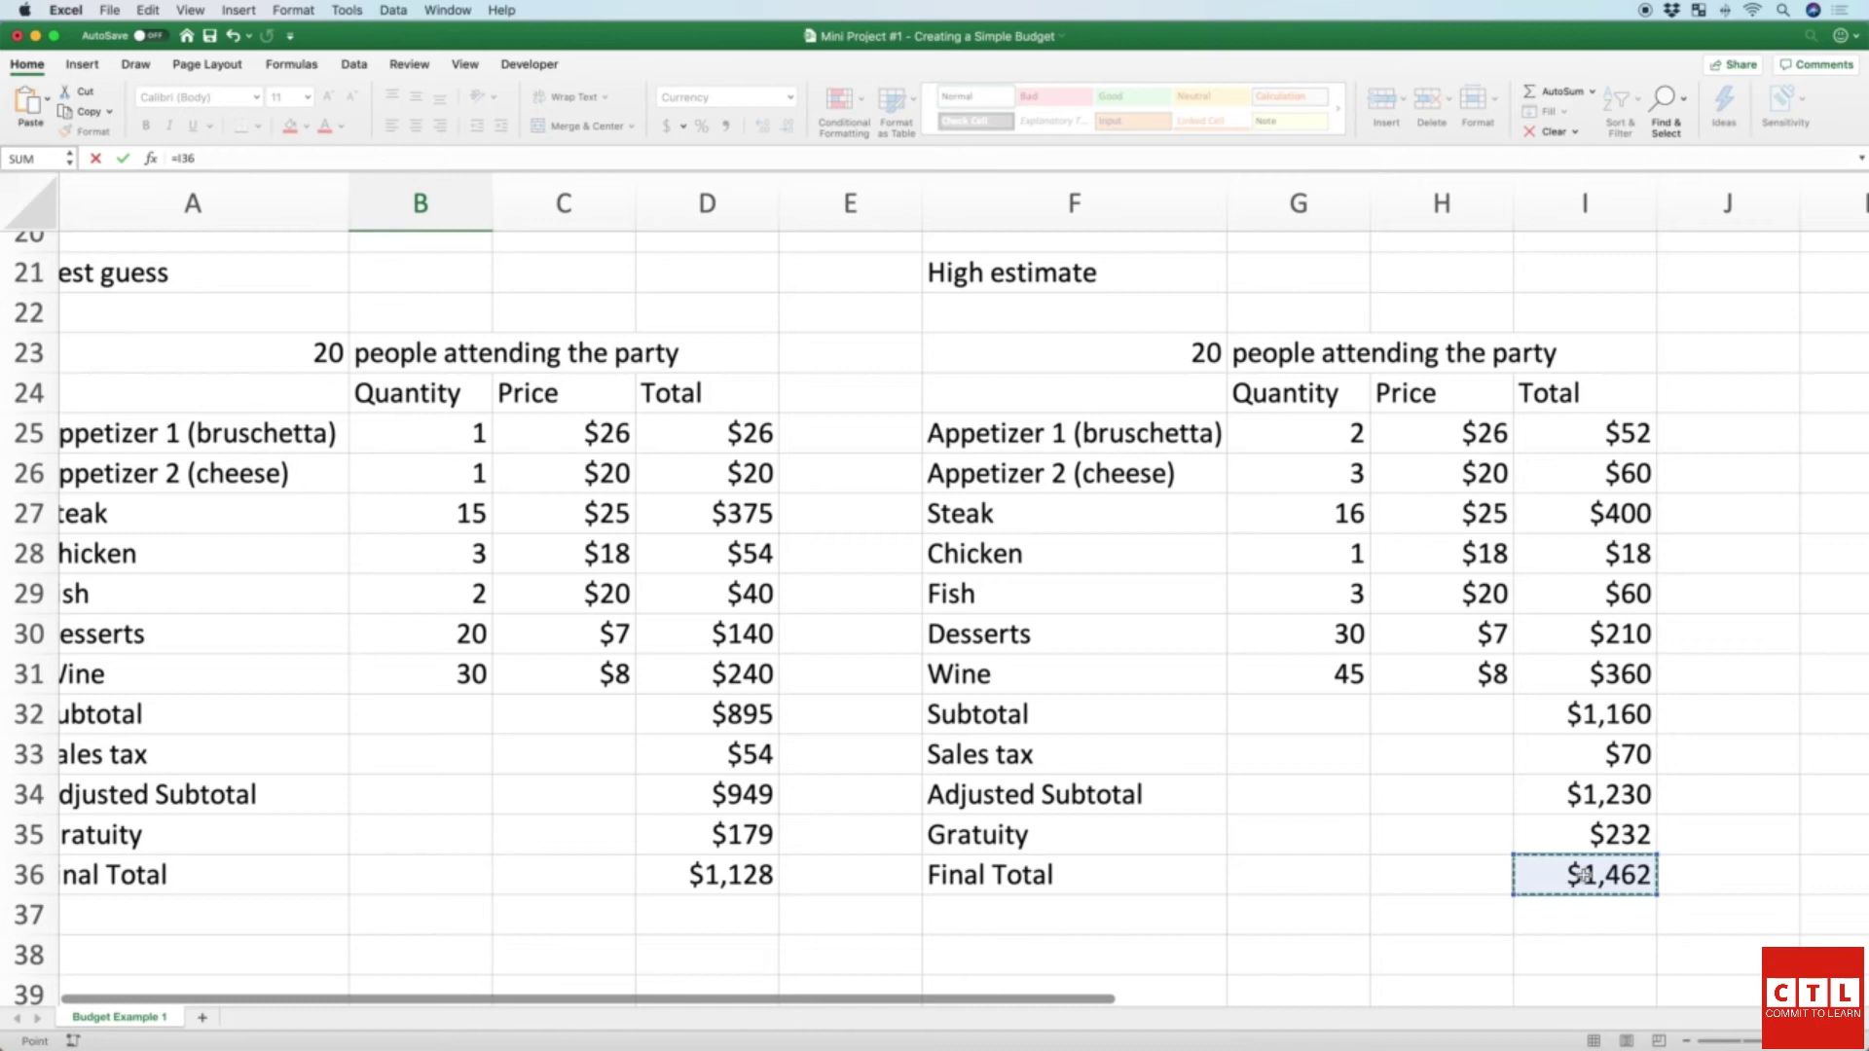
key(Return)
scroll(1207, 796, up, 2)
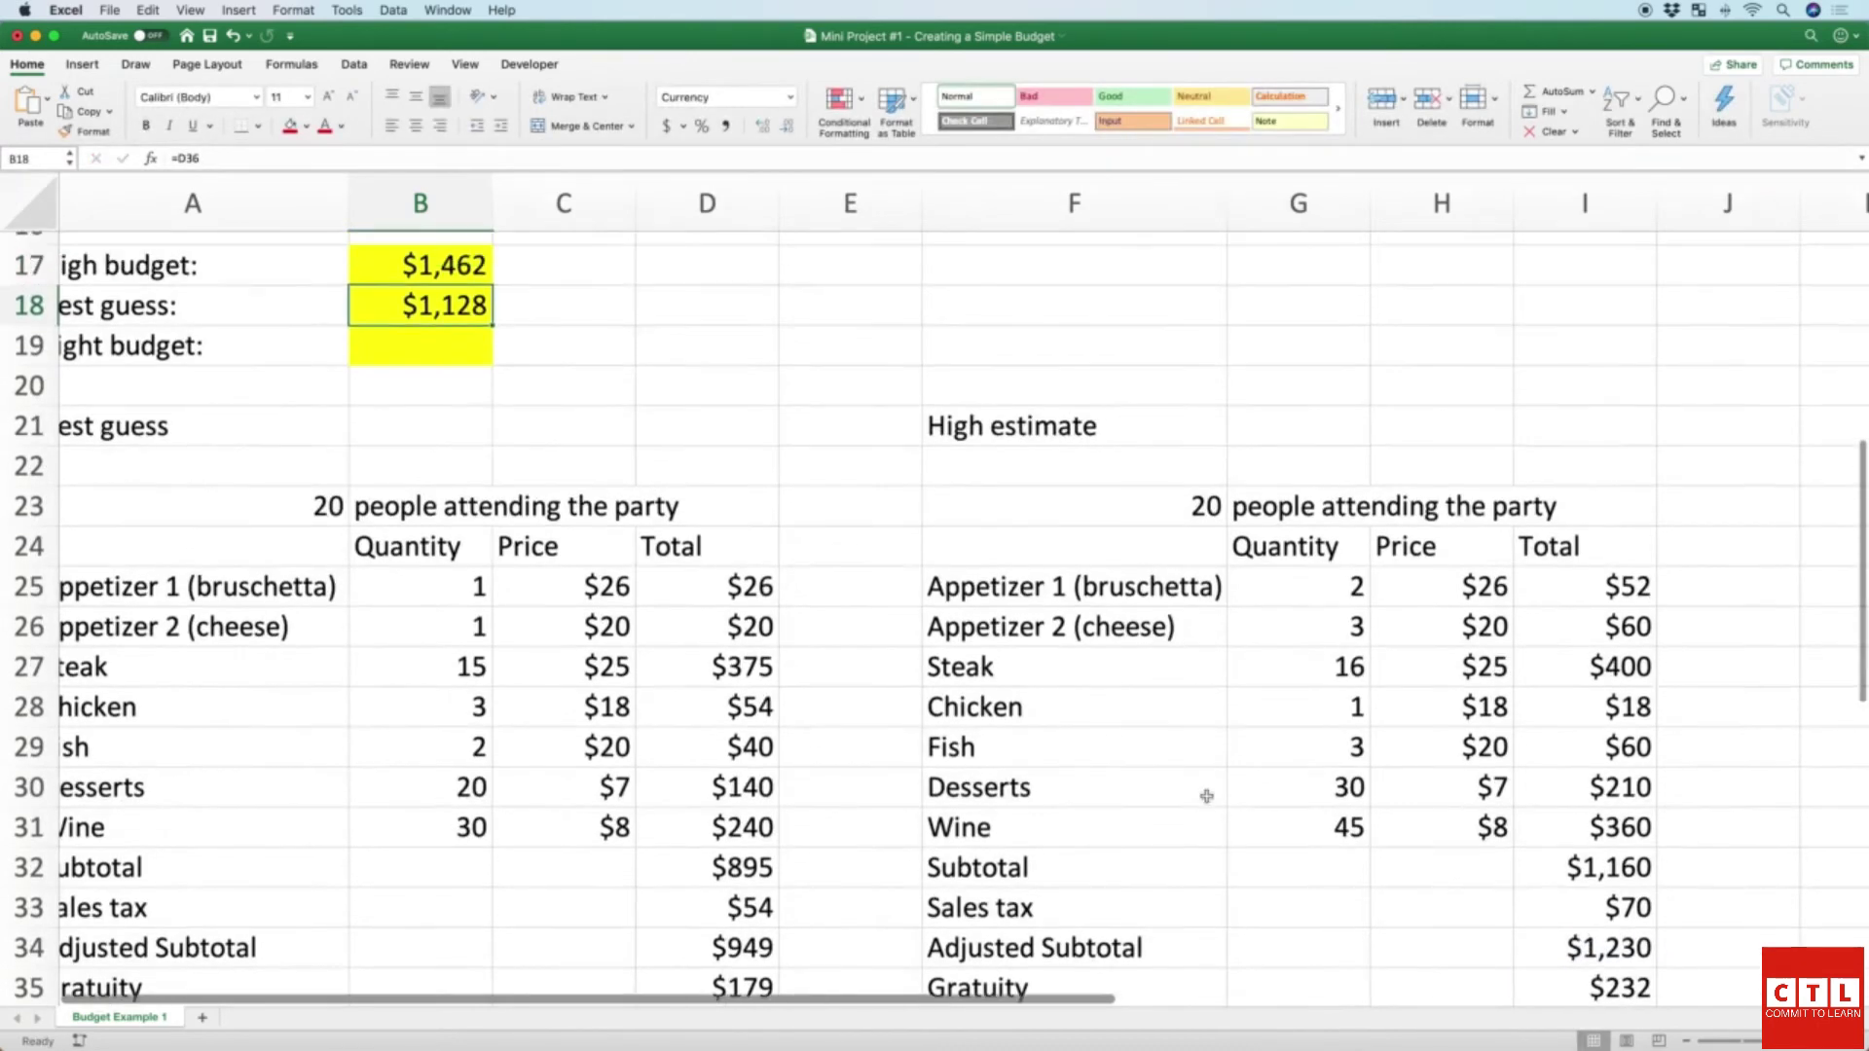
scroll(1207, 796, up, 2)
scroll(715, 602, left, 1)
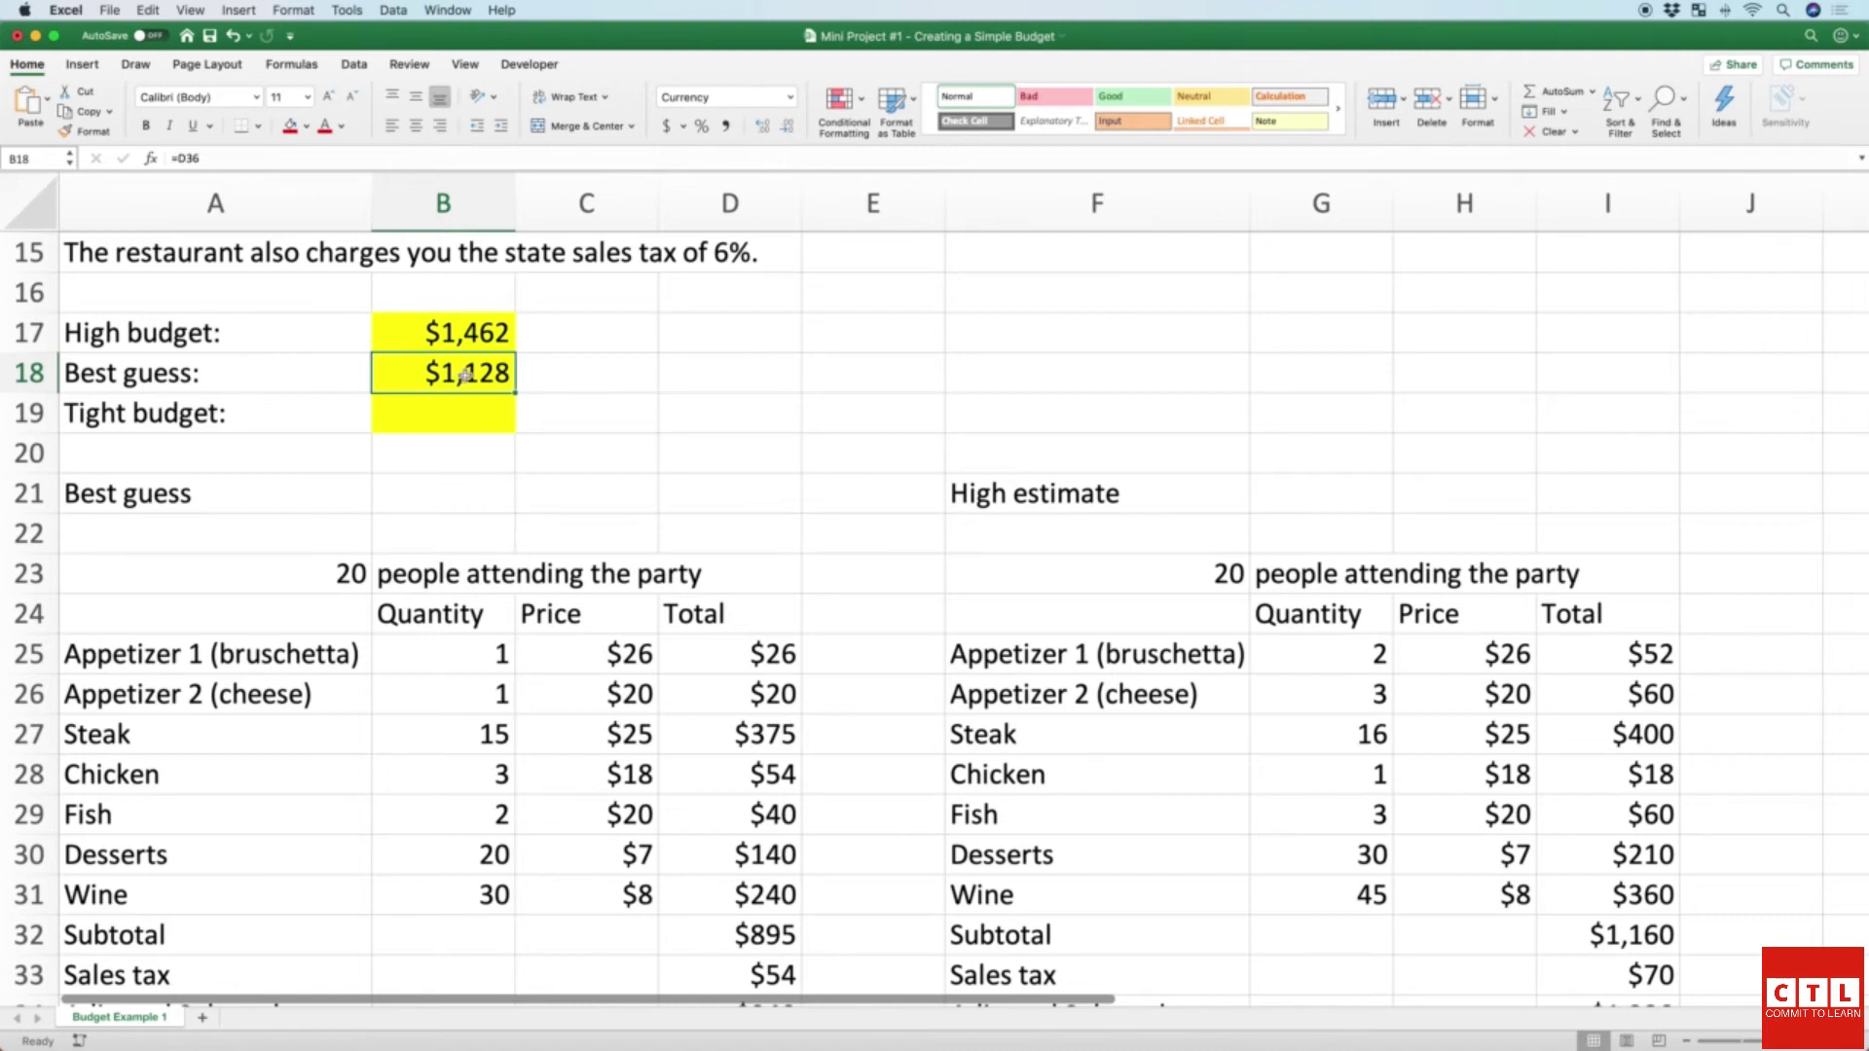
Step: Copy the whole high estimate block, F21:I36, from its heading through the final total
click(473, 412)
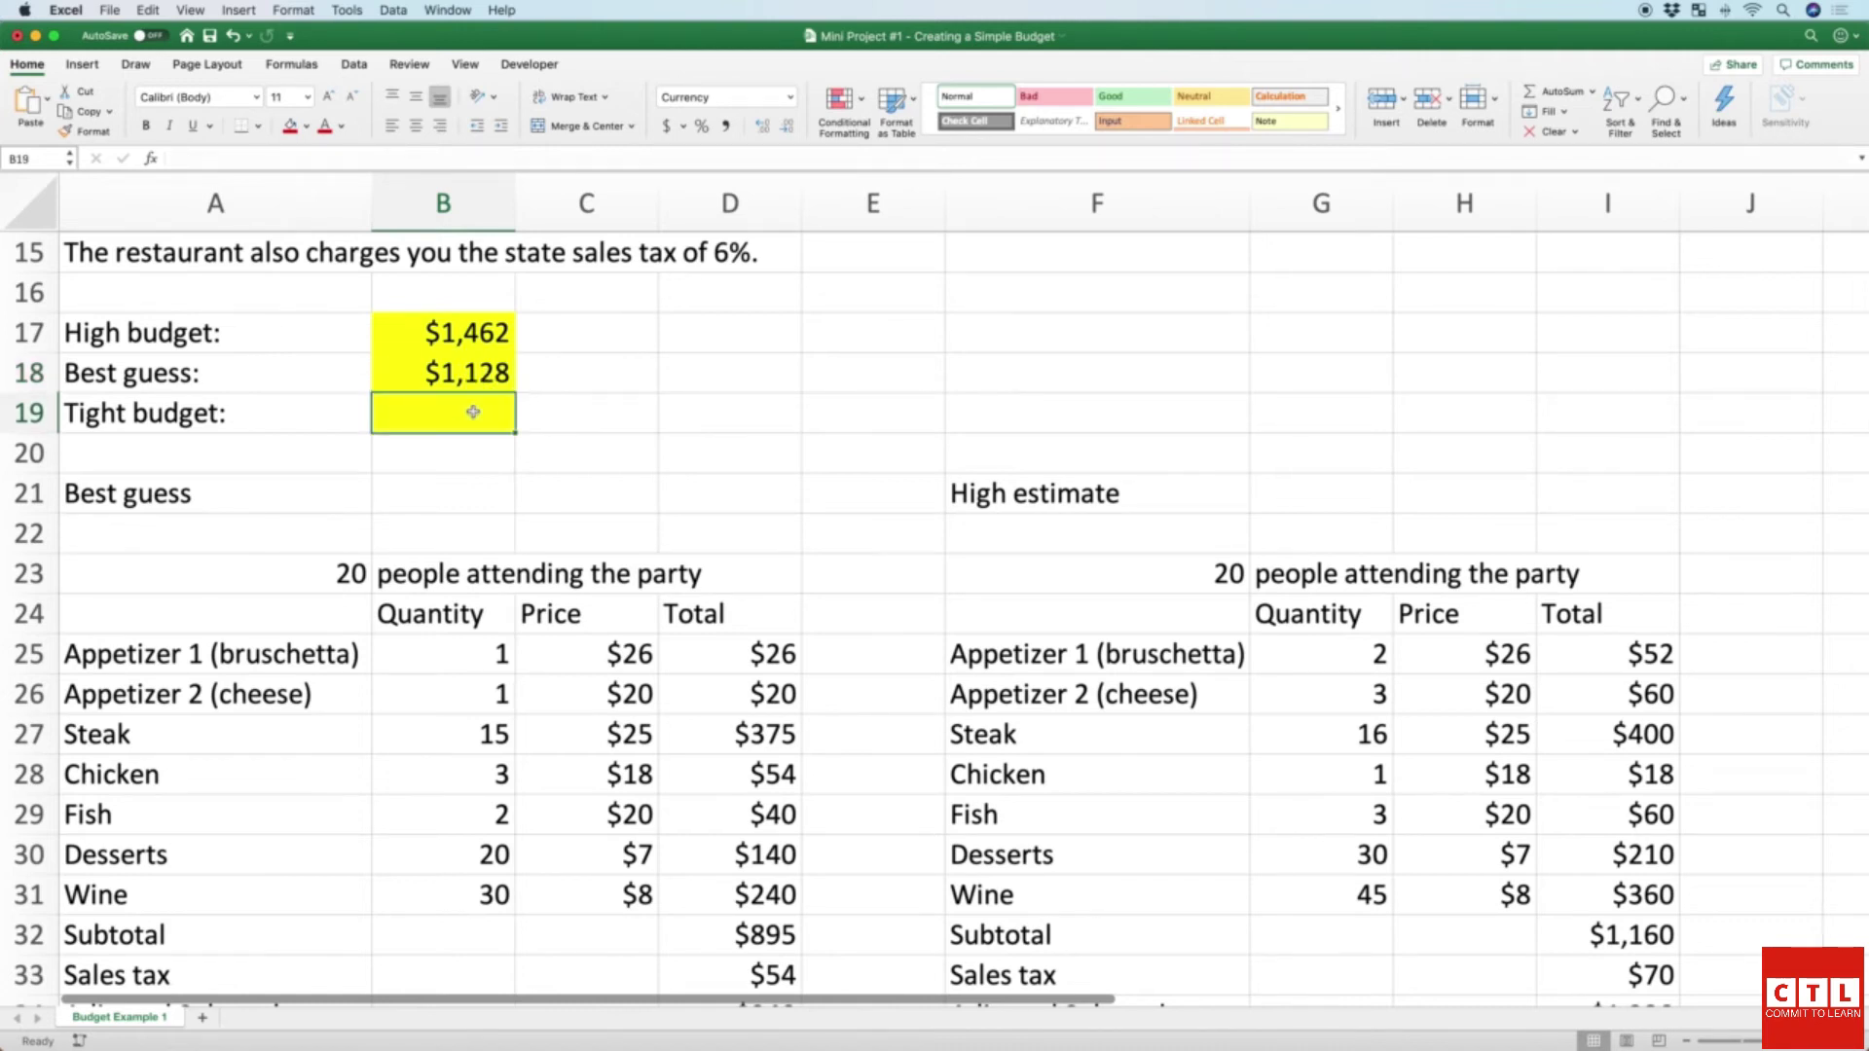
scroll(909, 544, right, 1)
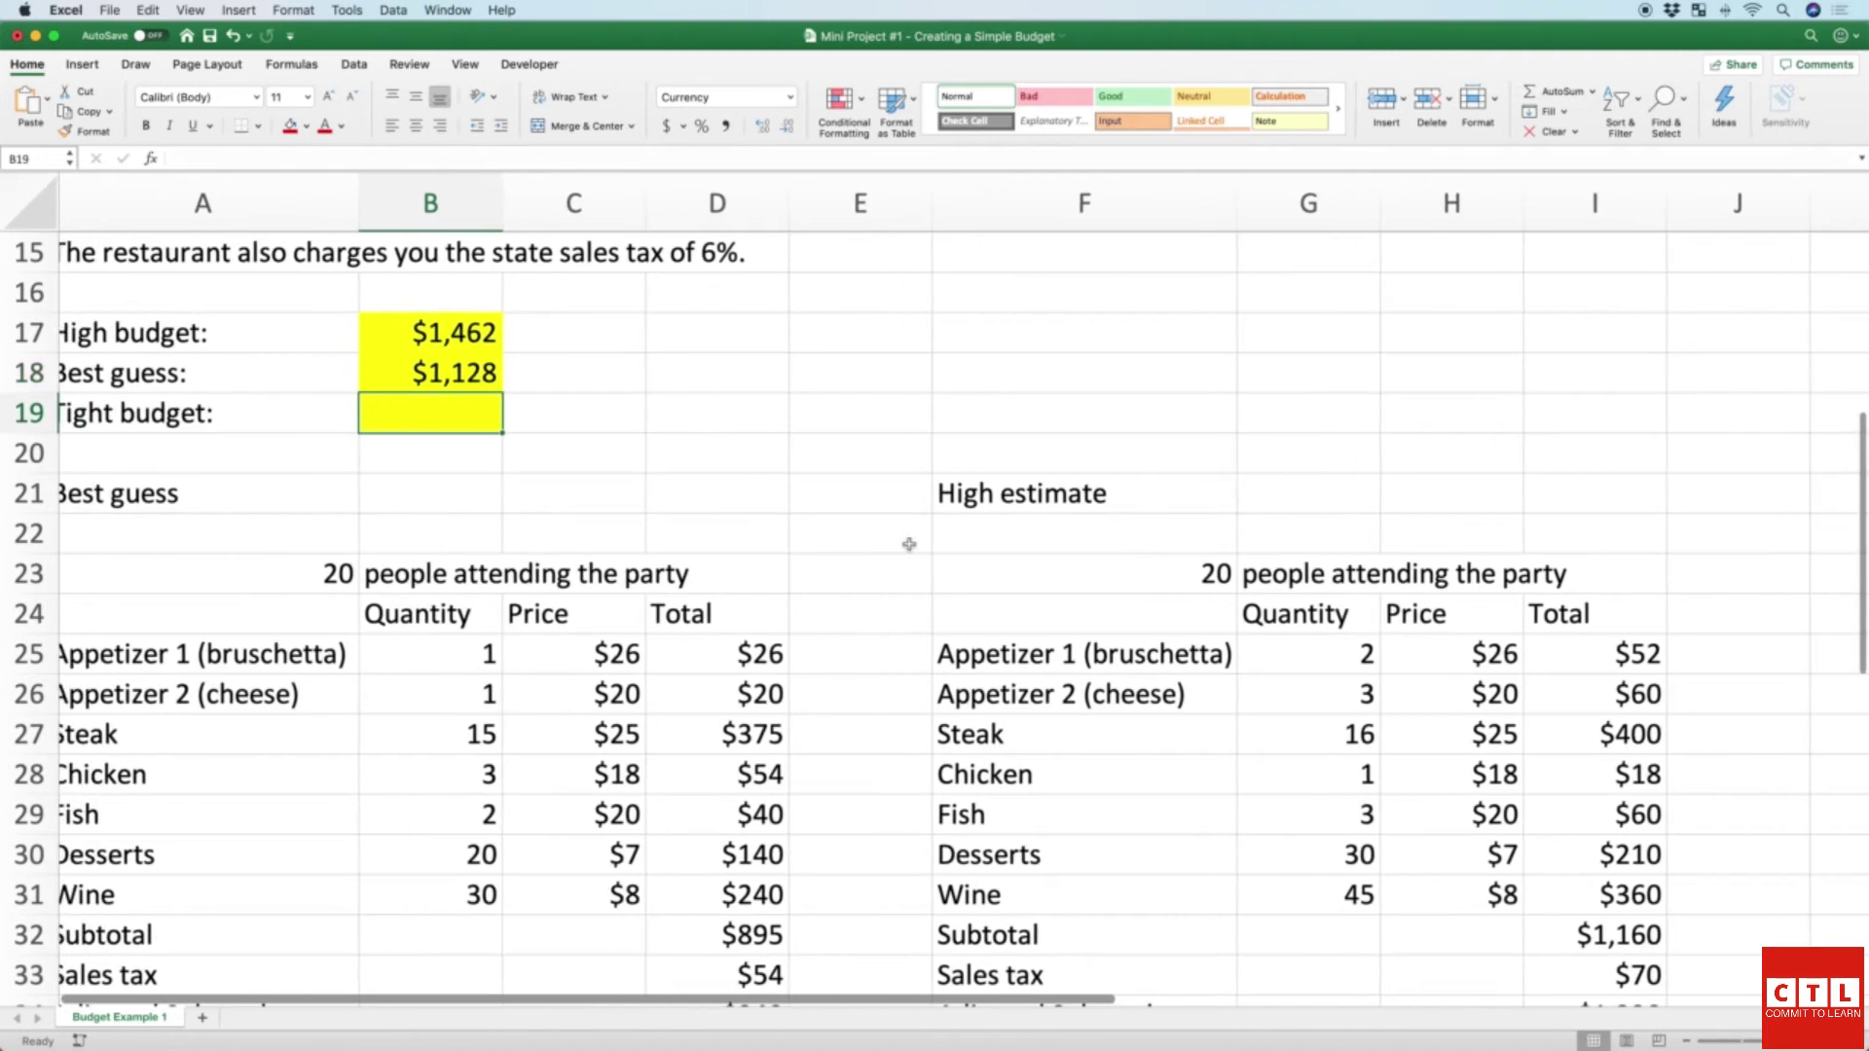
scroll(909, 544, right, 1)
click(936, 498)
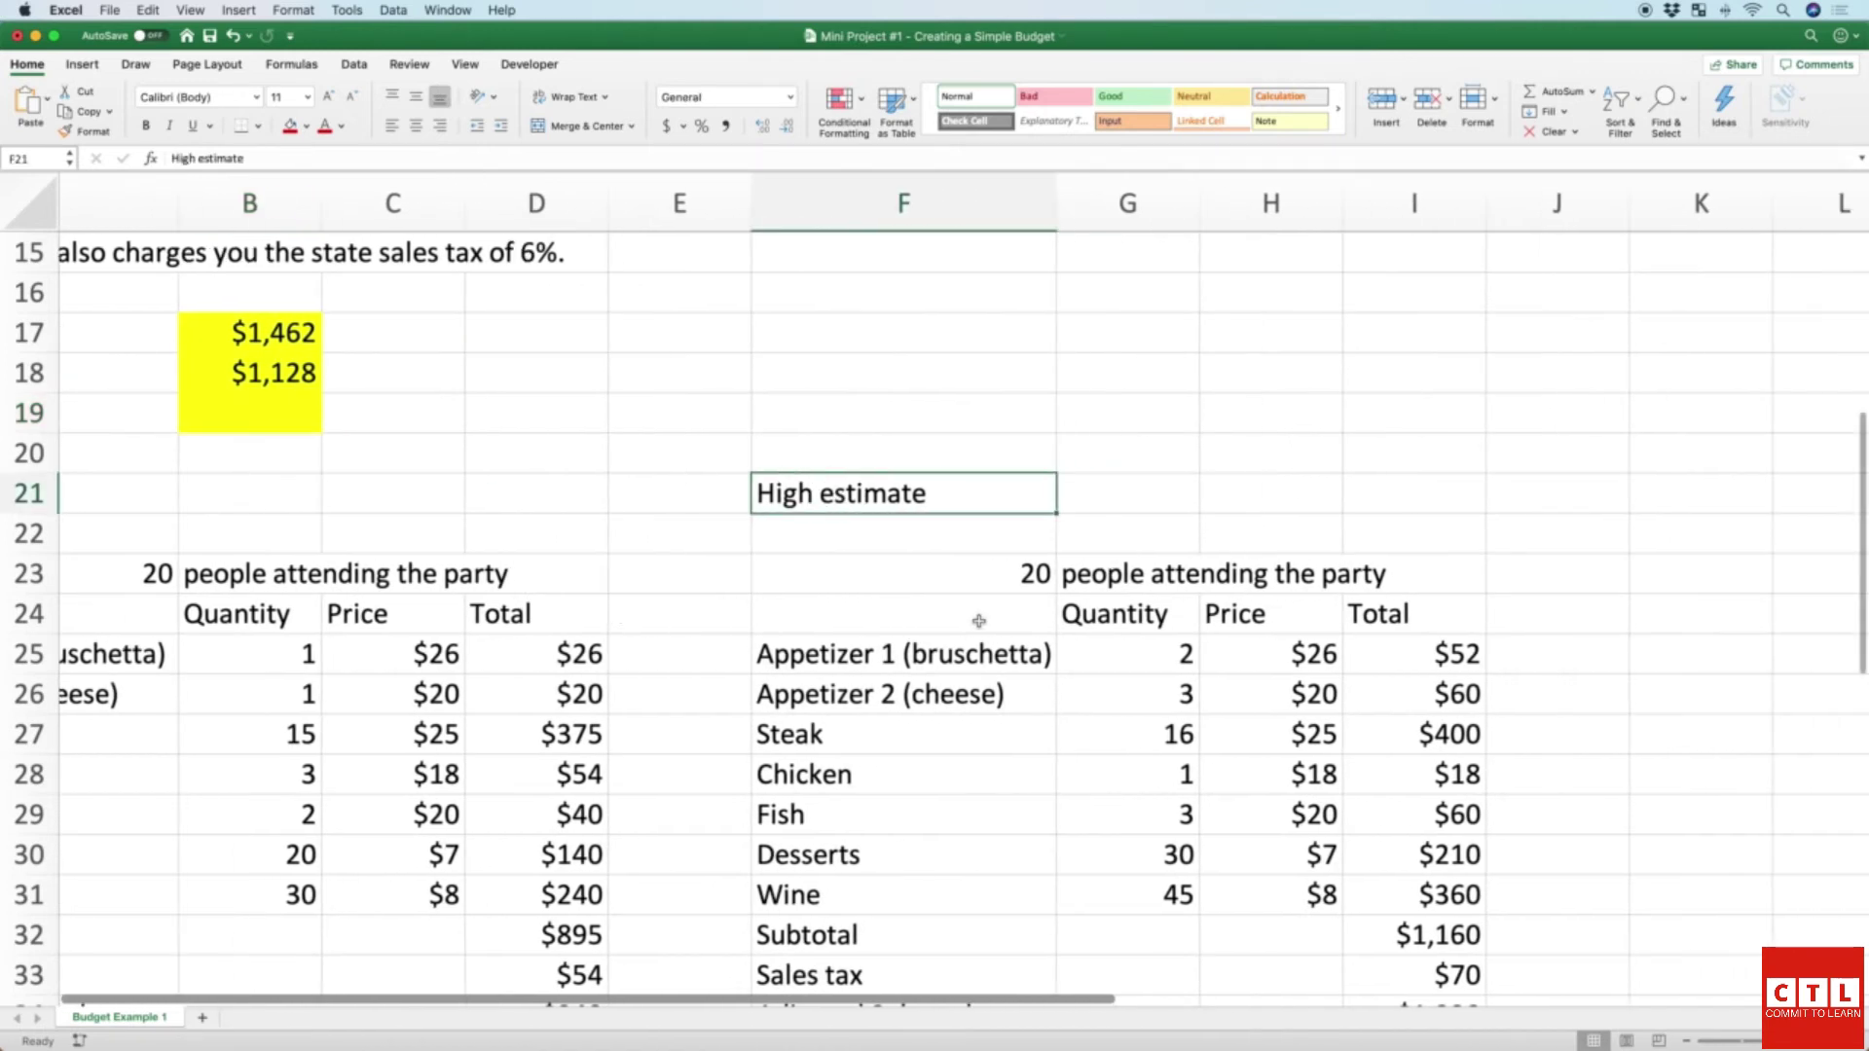
scroll(972, 617, right, 3)
scroll(978, 621, down, 3)
scroll(978, 621, down, 2)
scroll(978, 621, right, 2)
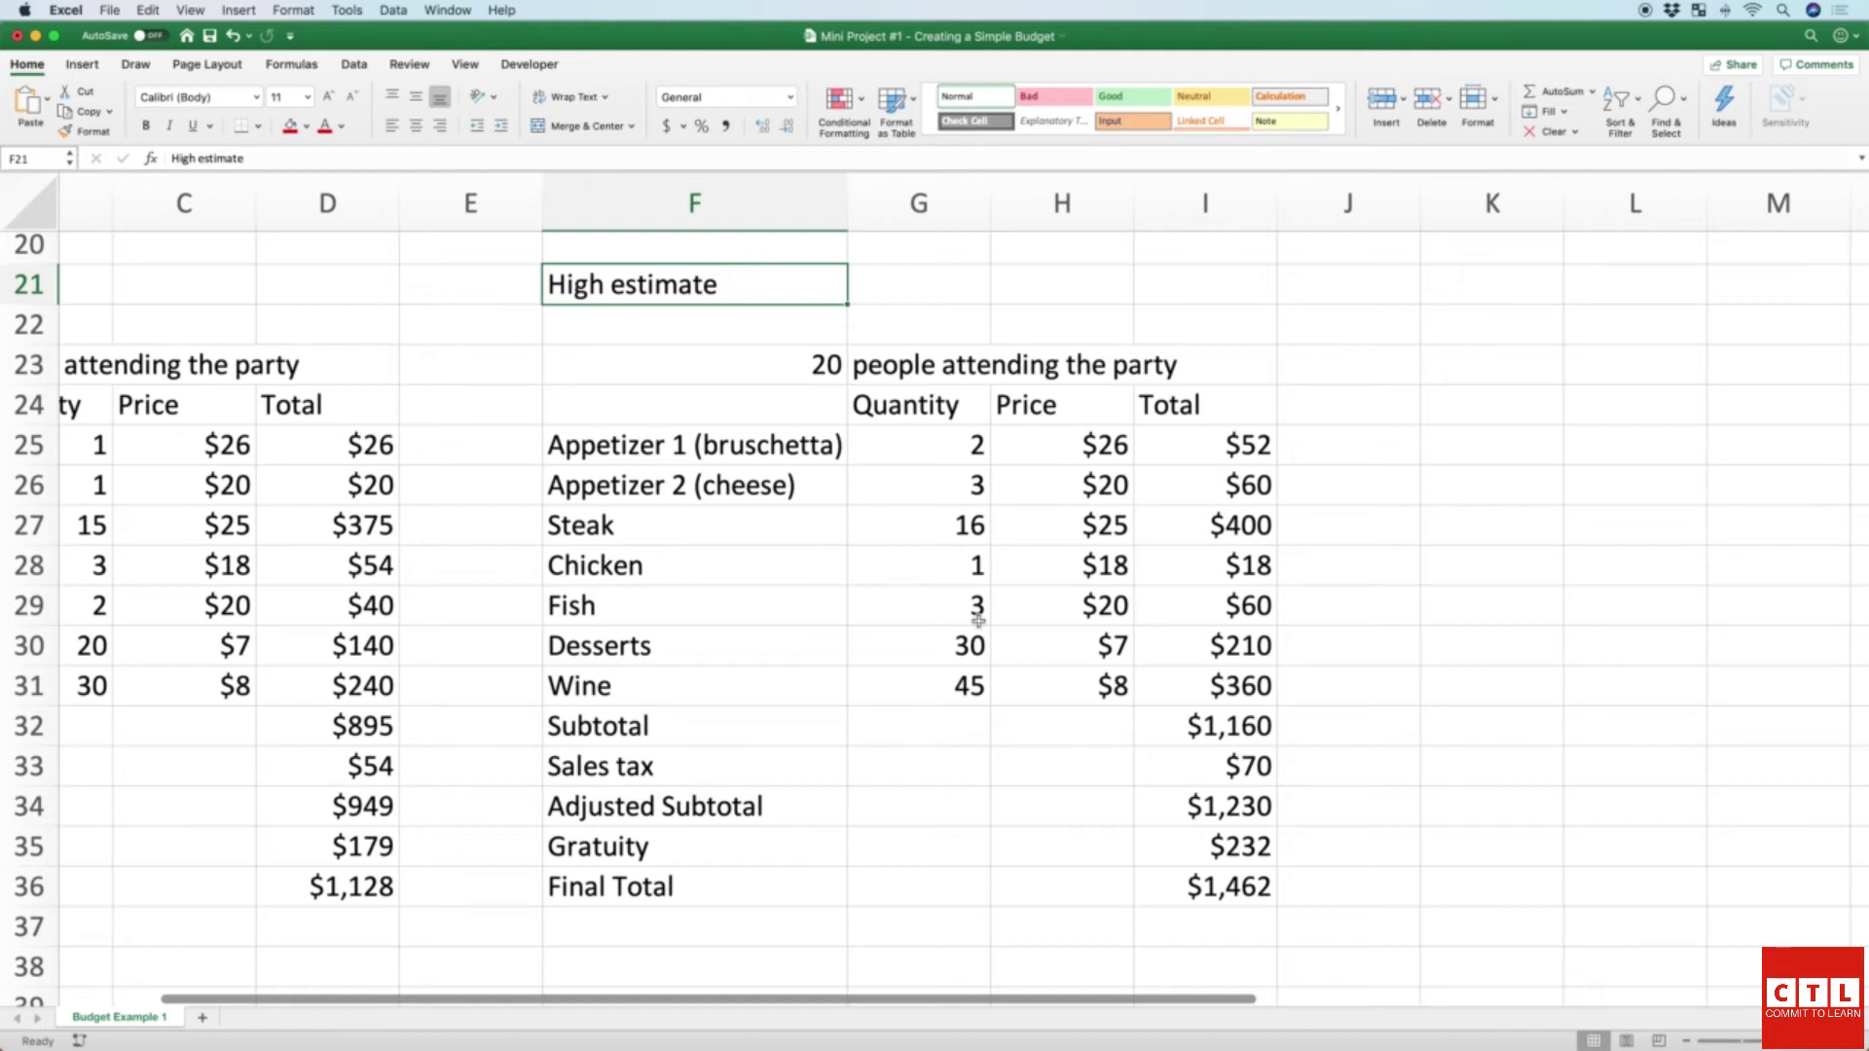
key(shift+Right)
key(shift+Right)
key(shift+Right)
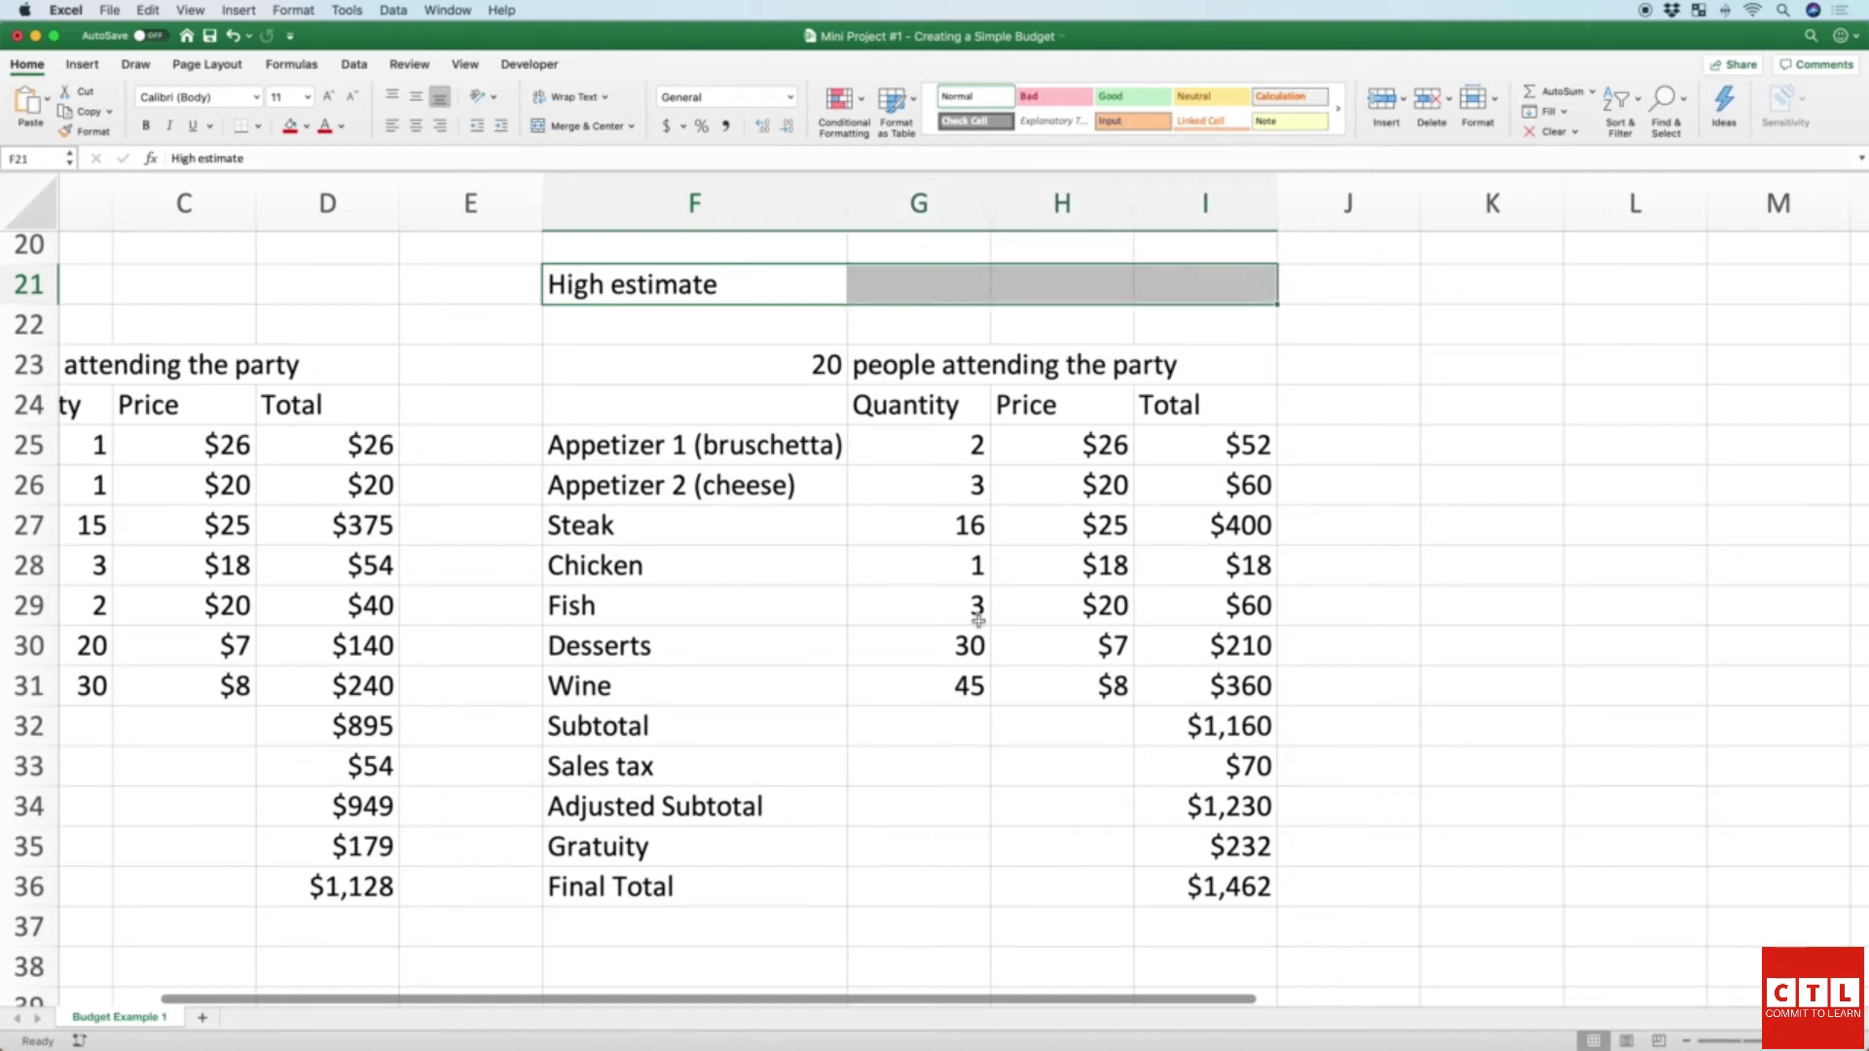
key(shift+Down)
key(shift+Down)
key(shift+Down)
key(shift+Down)
key(shift+Down)
key(shift+Down)
key(shift+Down)
key(shift+Down)
key(shift+Down)
key(shift+Down)
key(shift+Down)
key(shift+Down)
key(shift+Down)
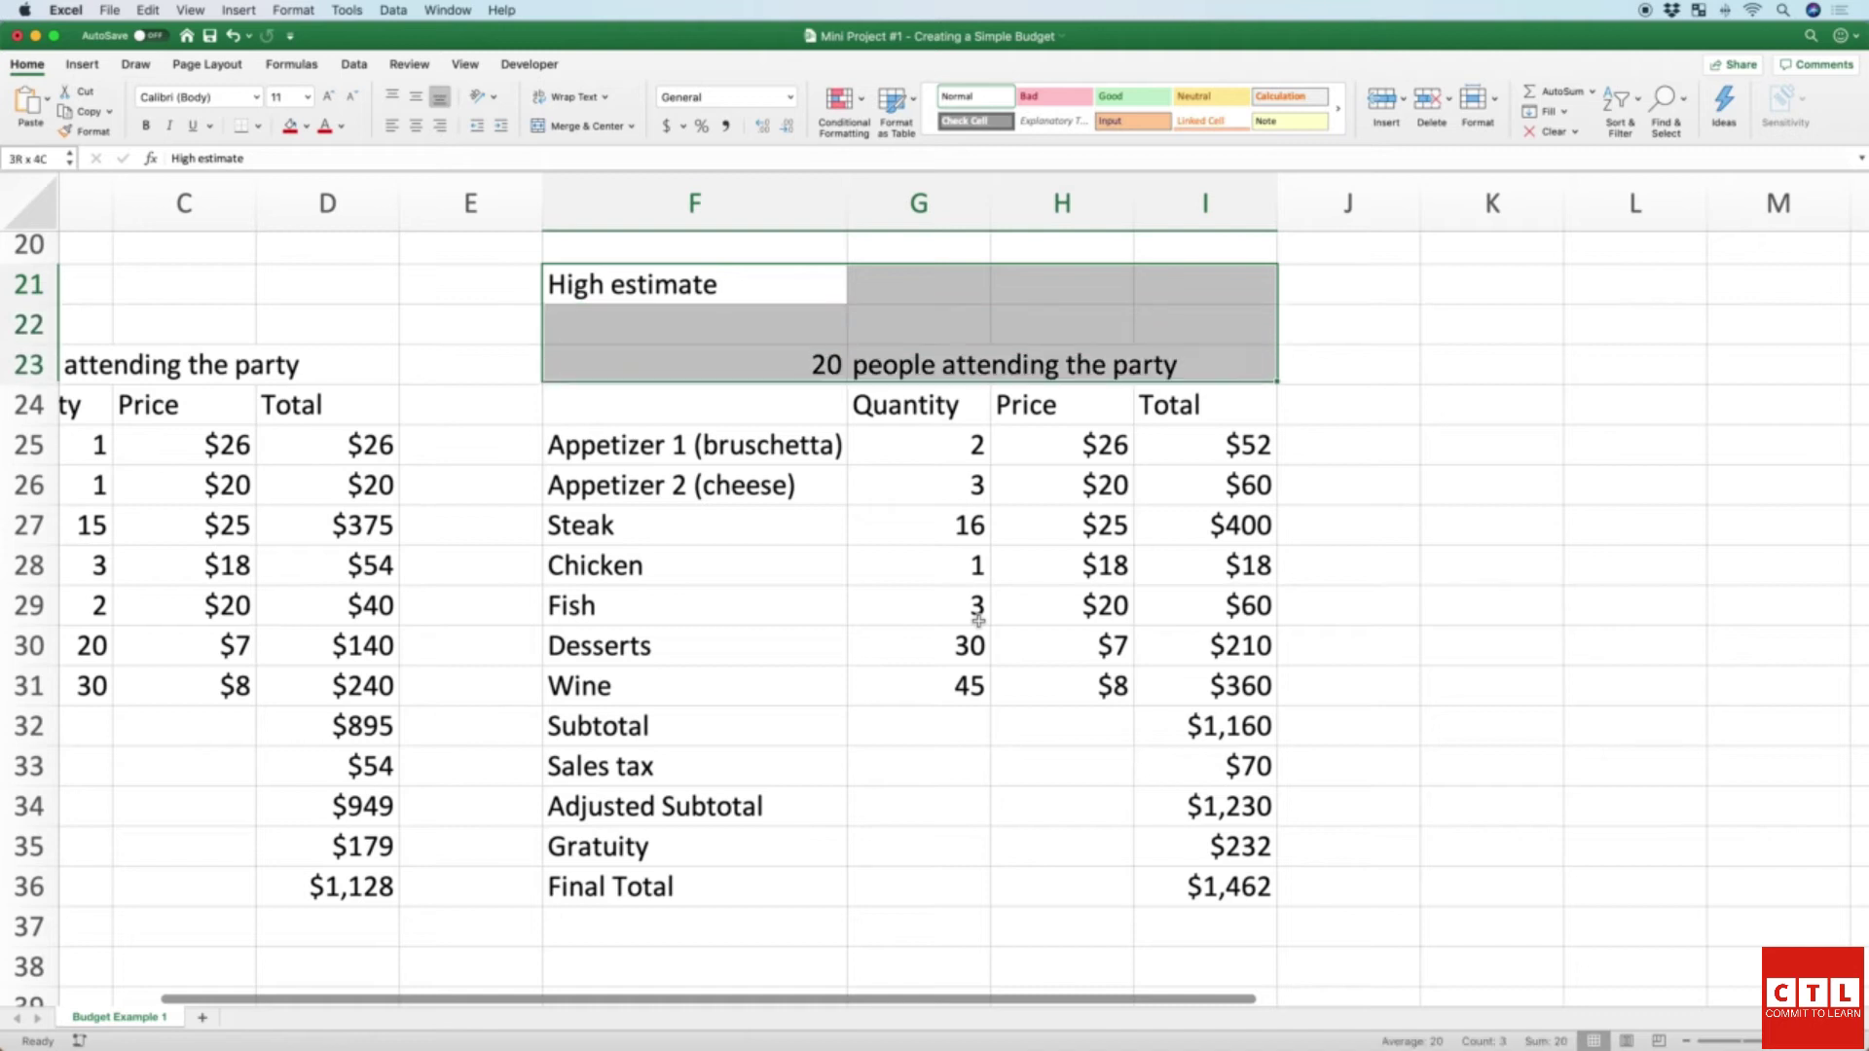
key(shift+Down)
key(shift+Down)
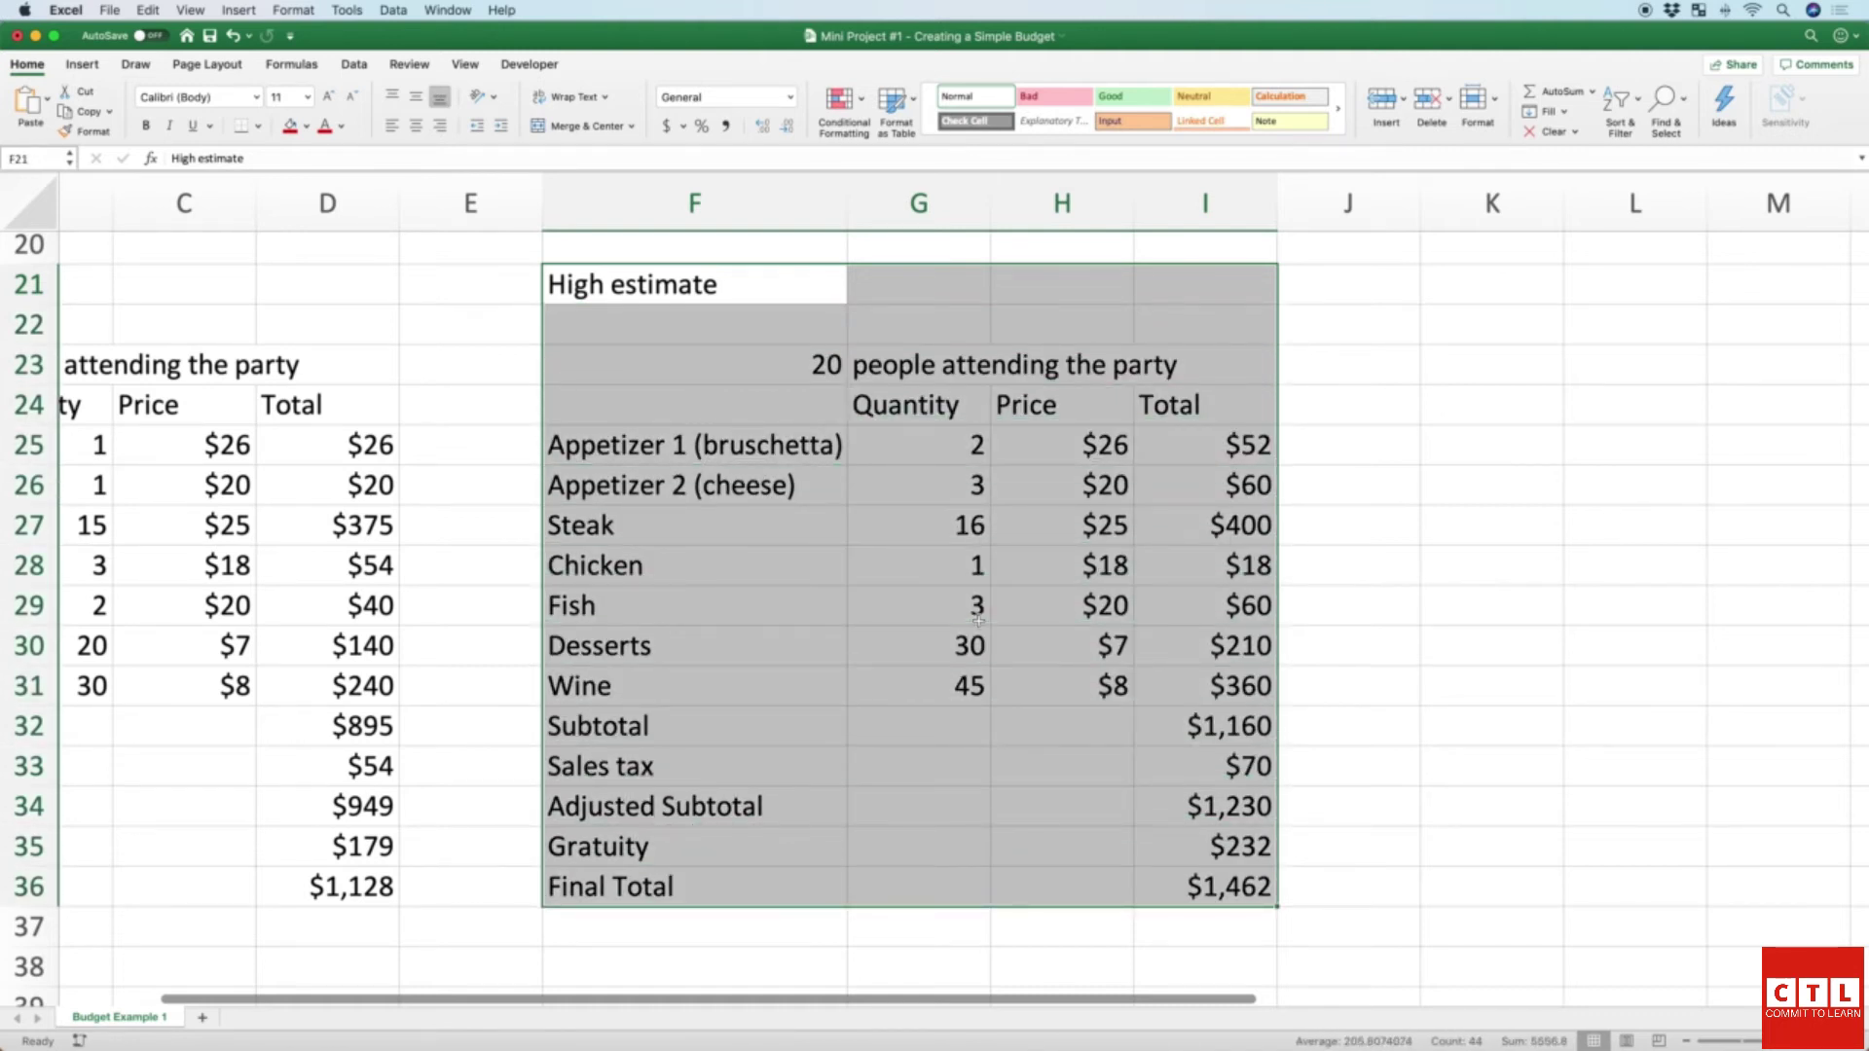
key(super+c)
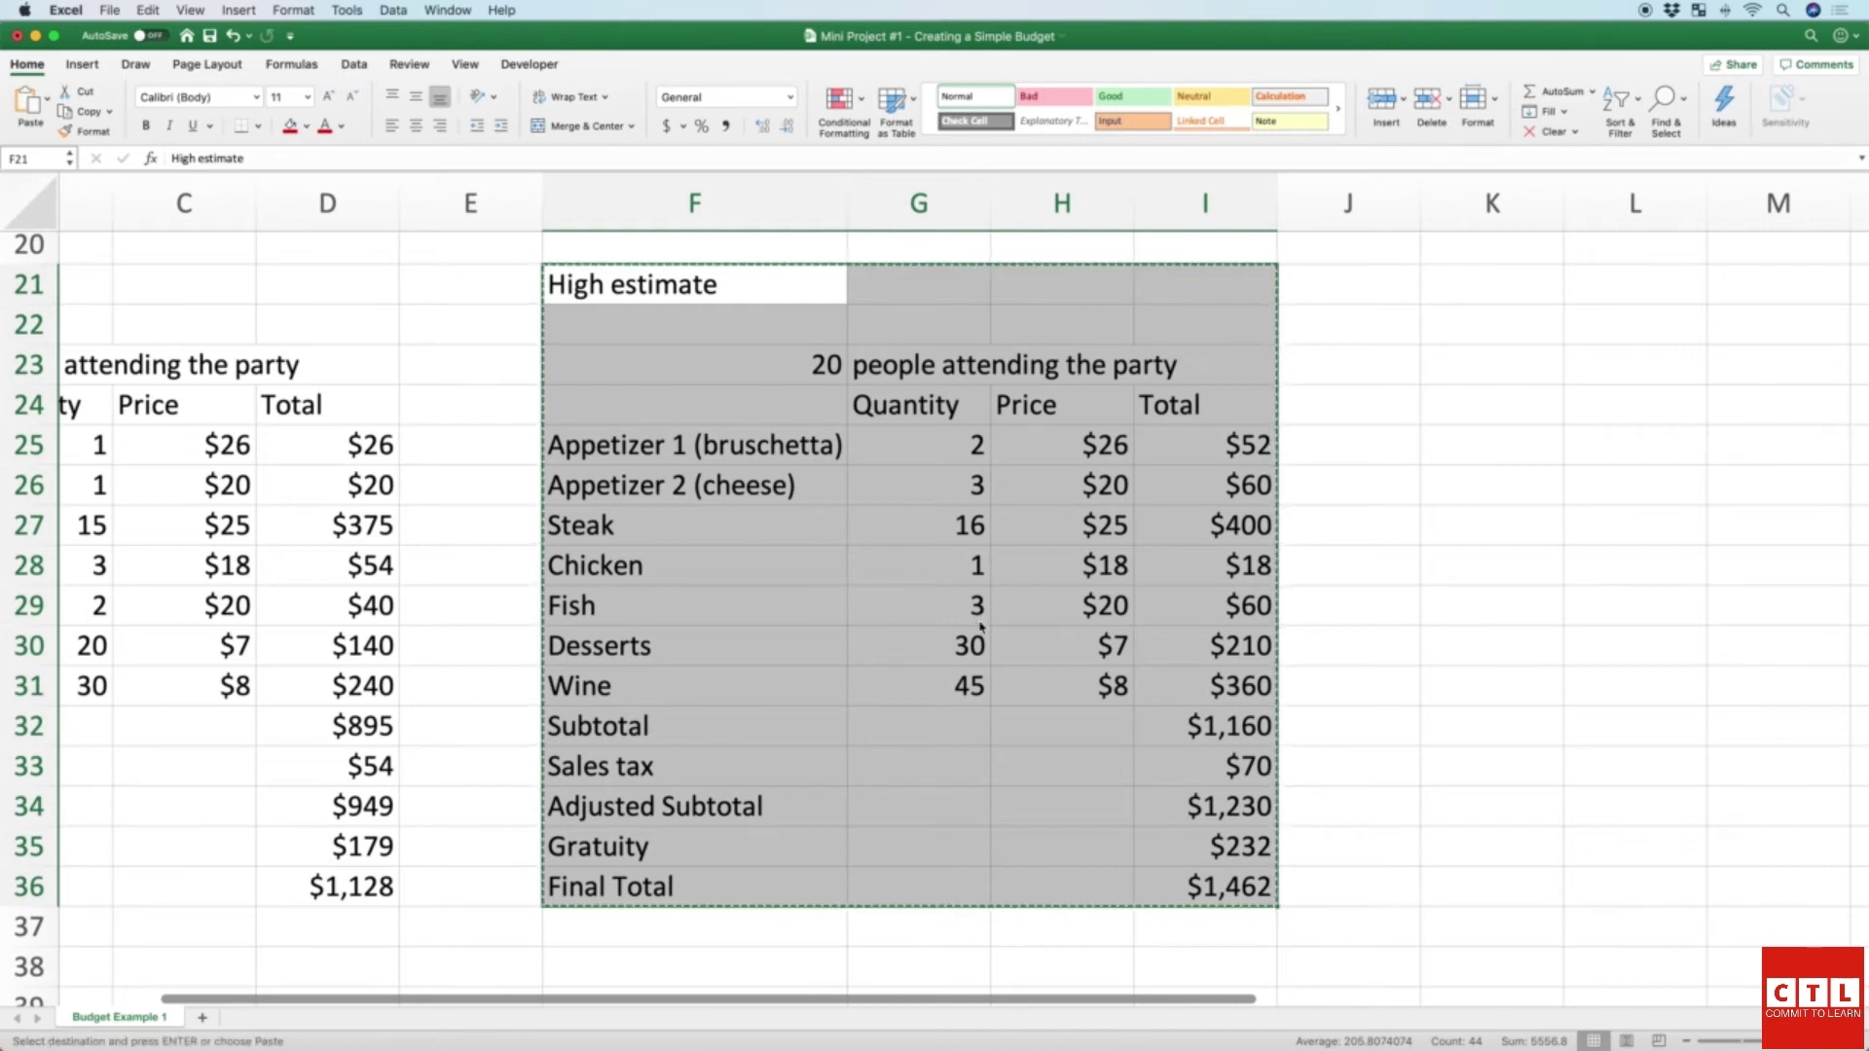
Step: Paste the copied estimate block starting at cell K21, leaving one empty column after the high estimate
key(Right)
key(Right)
key(Right)
key(Right)
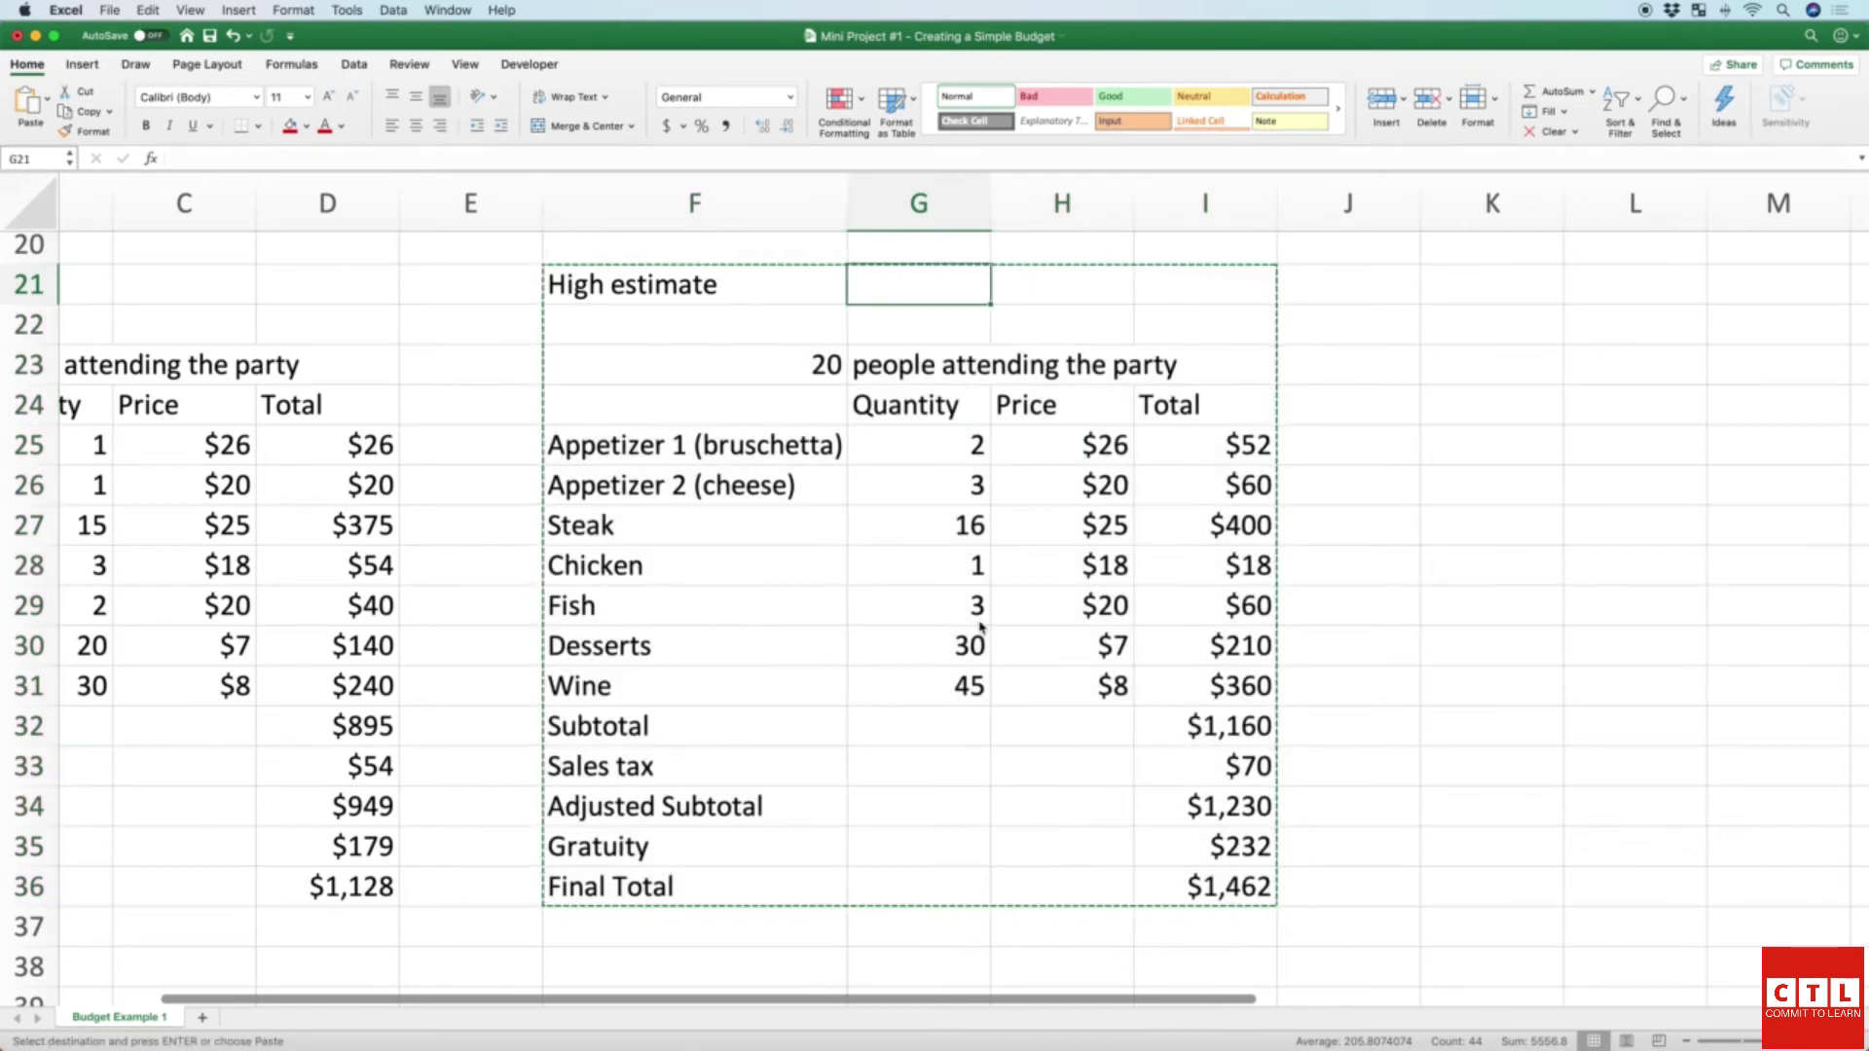
key(Right)
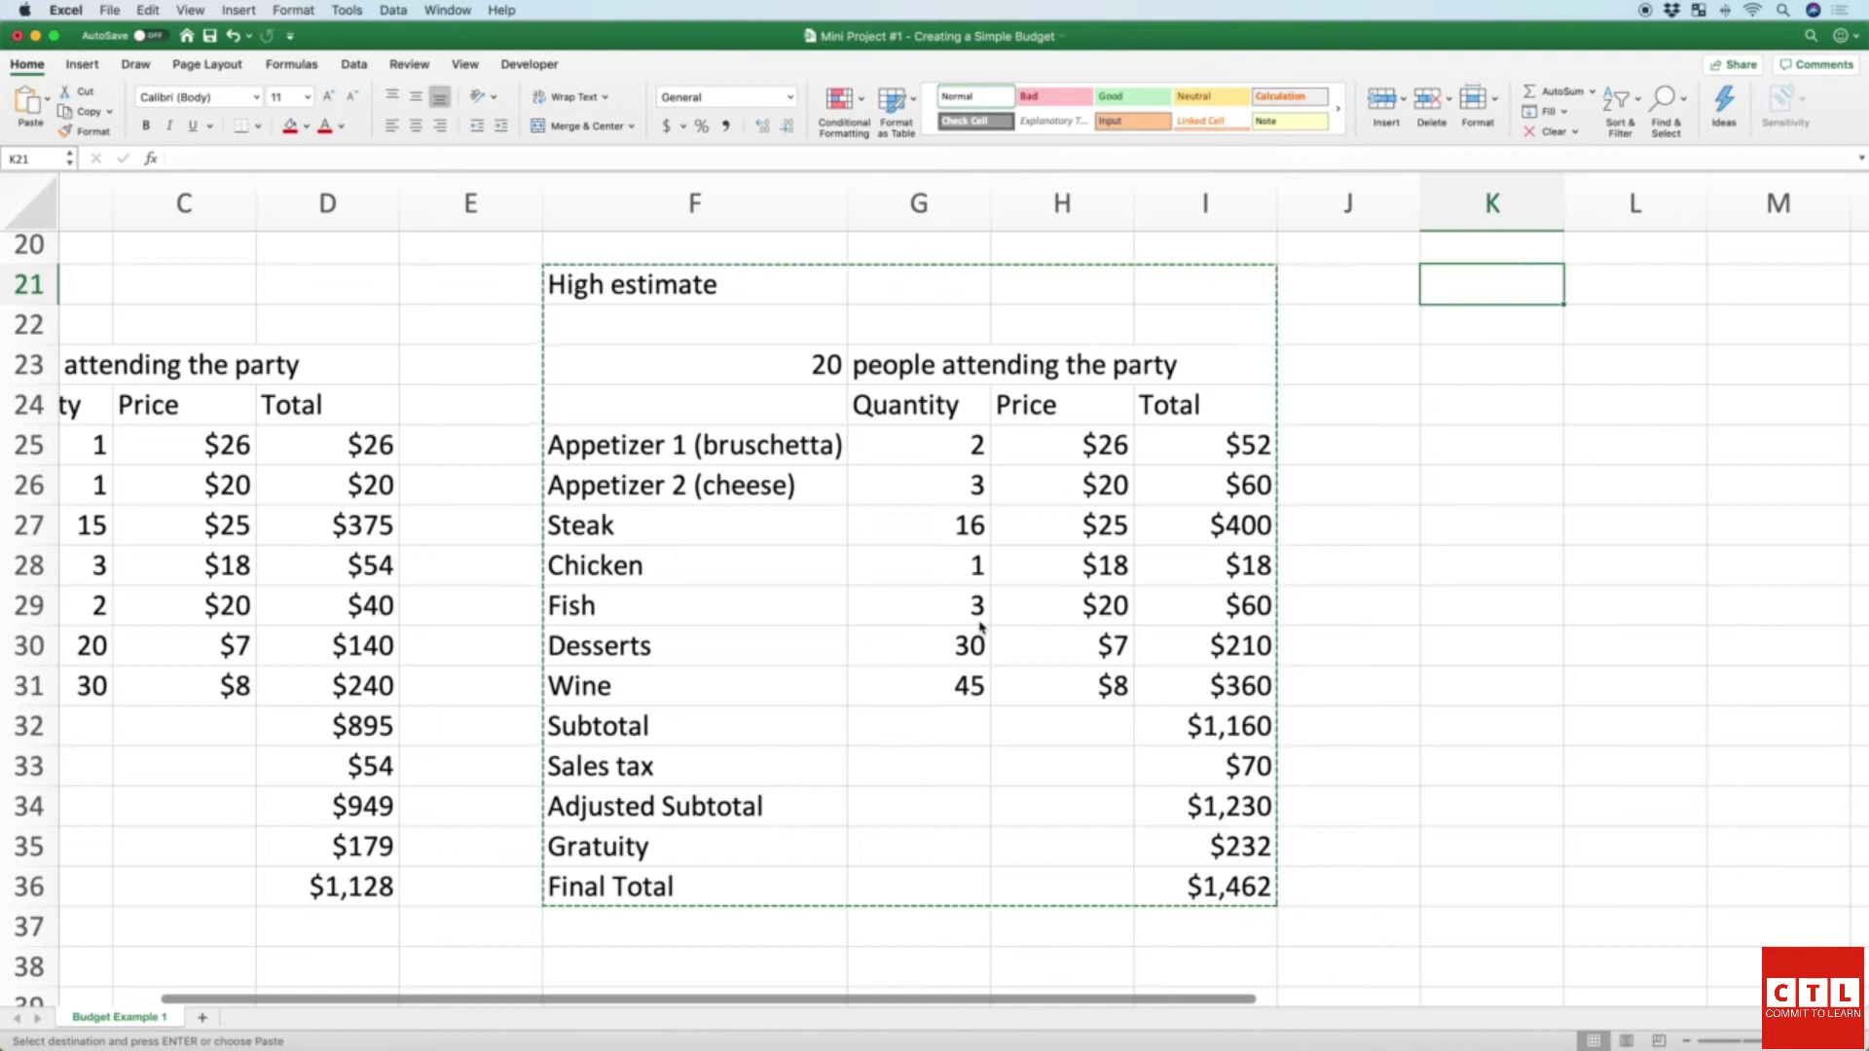
key(super+v)
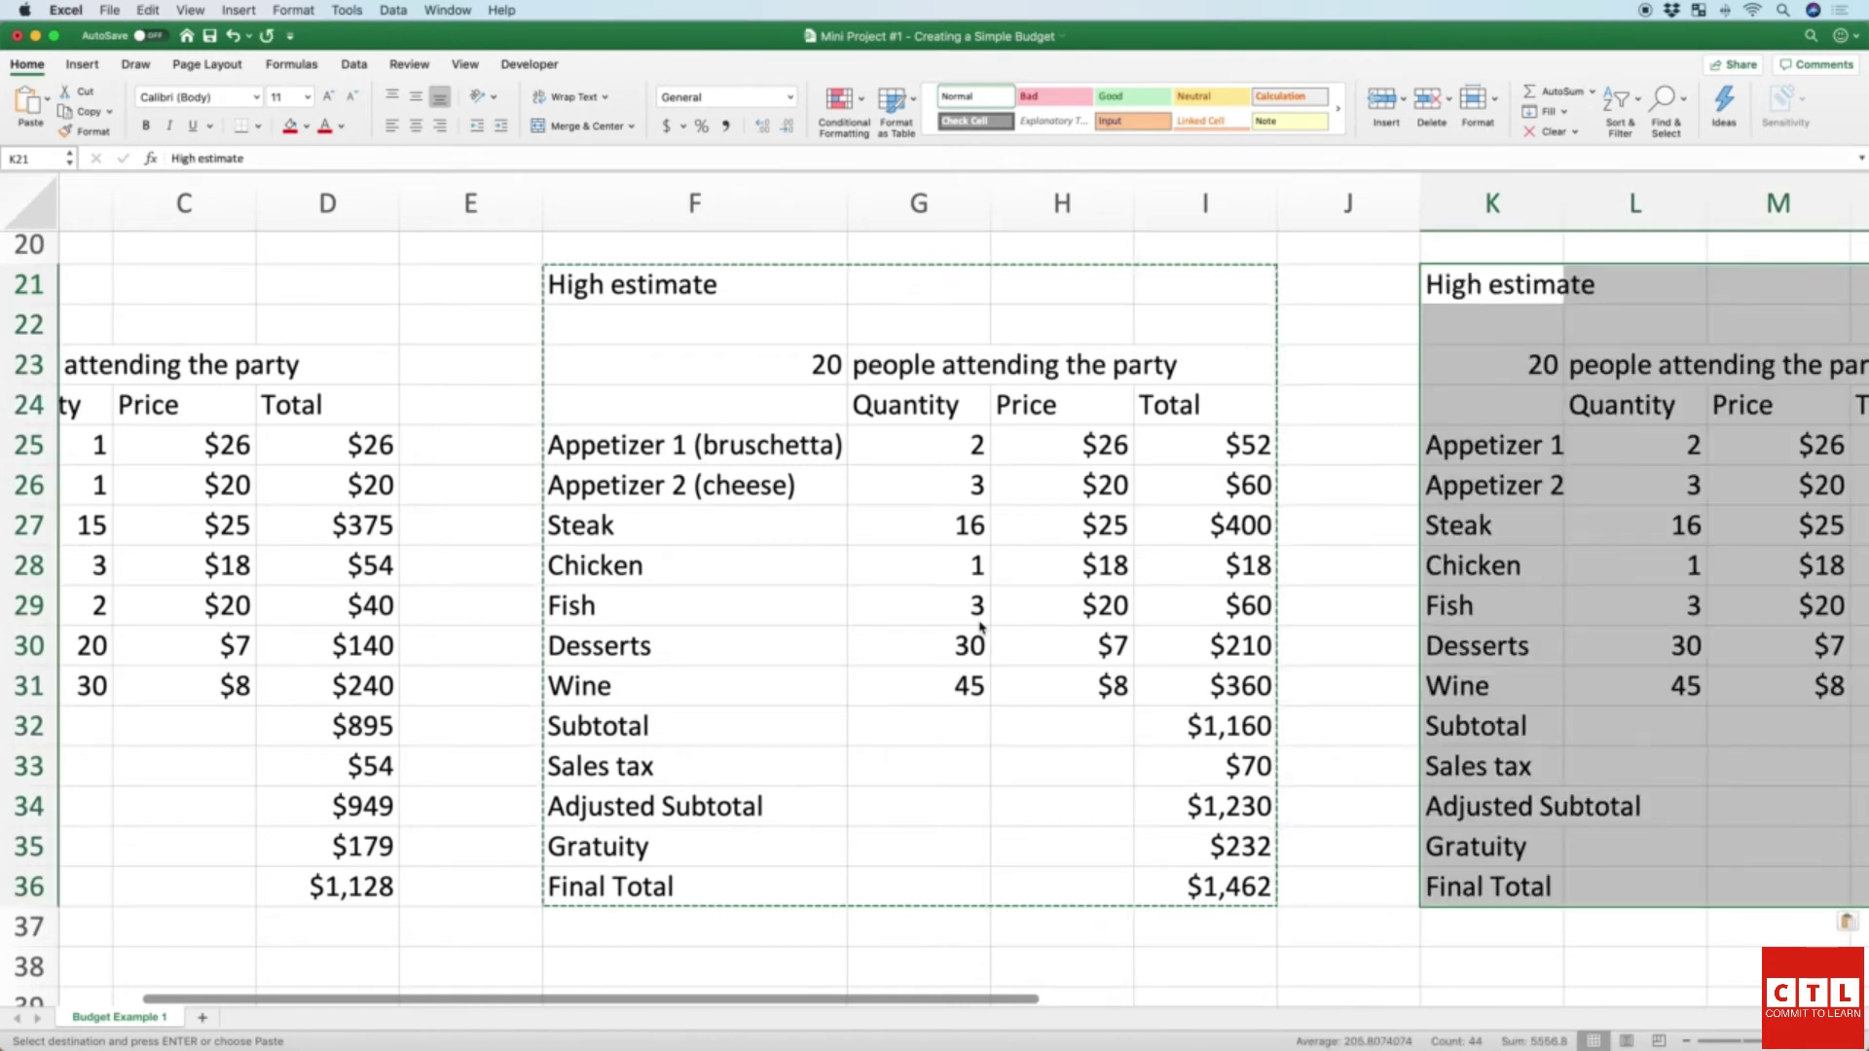
Step: Widen column K until the full appetizer names fit in the pasted estimate
scroll(1273, 608, right, 2)
scroll(1278, 608, right, 3)
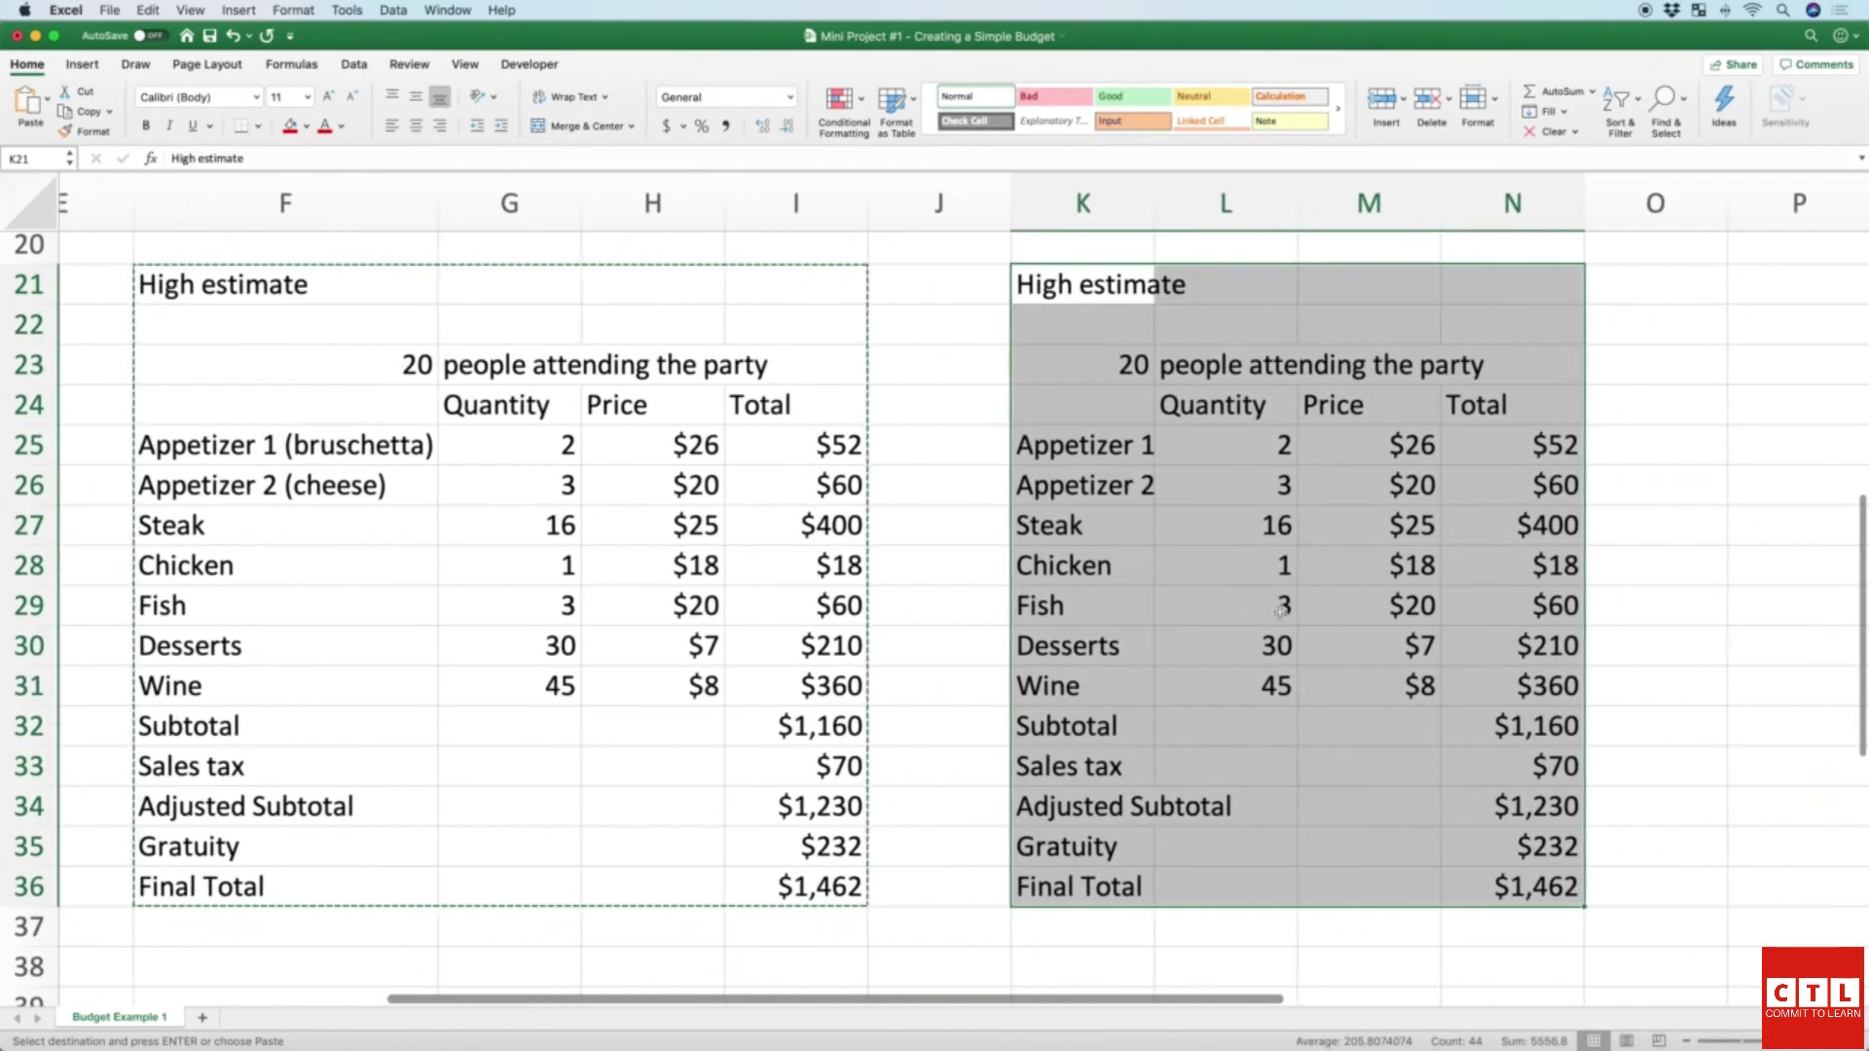
click(1165, 542)
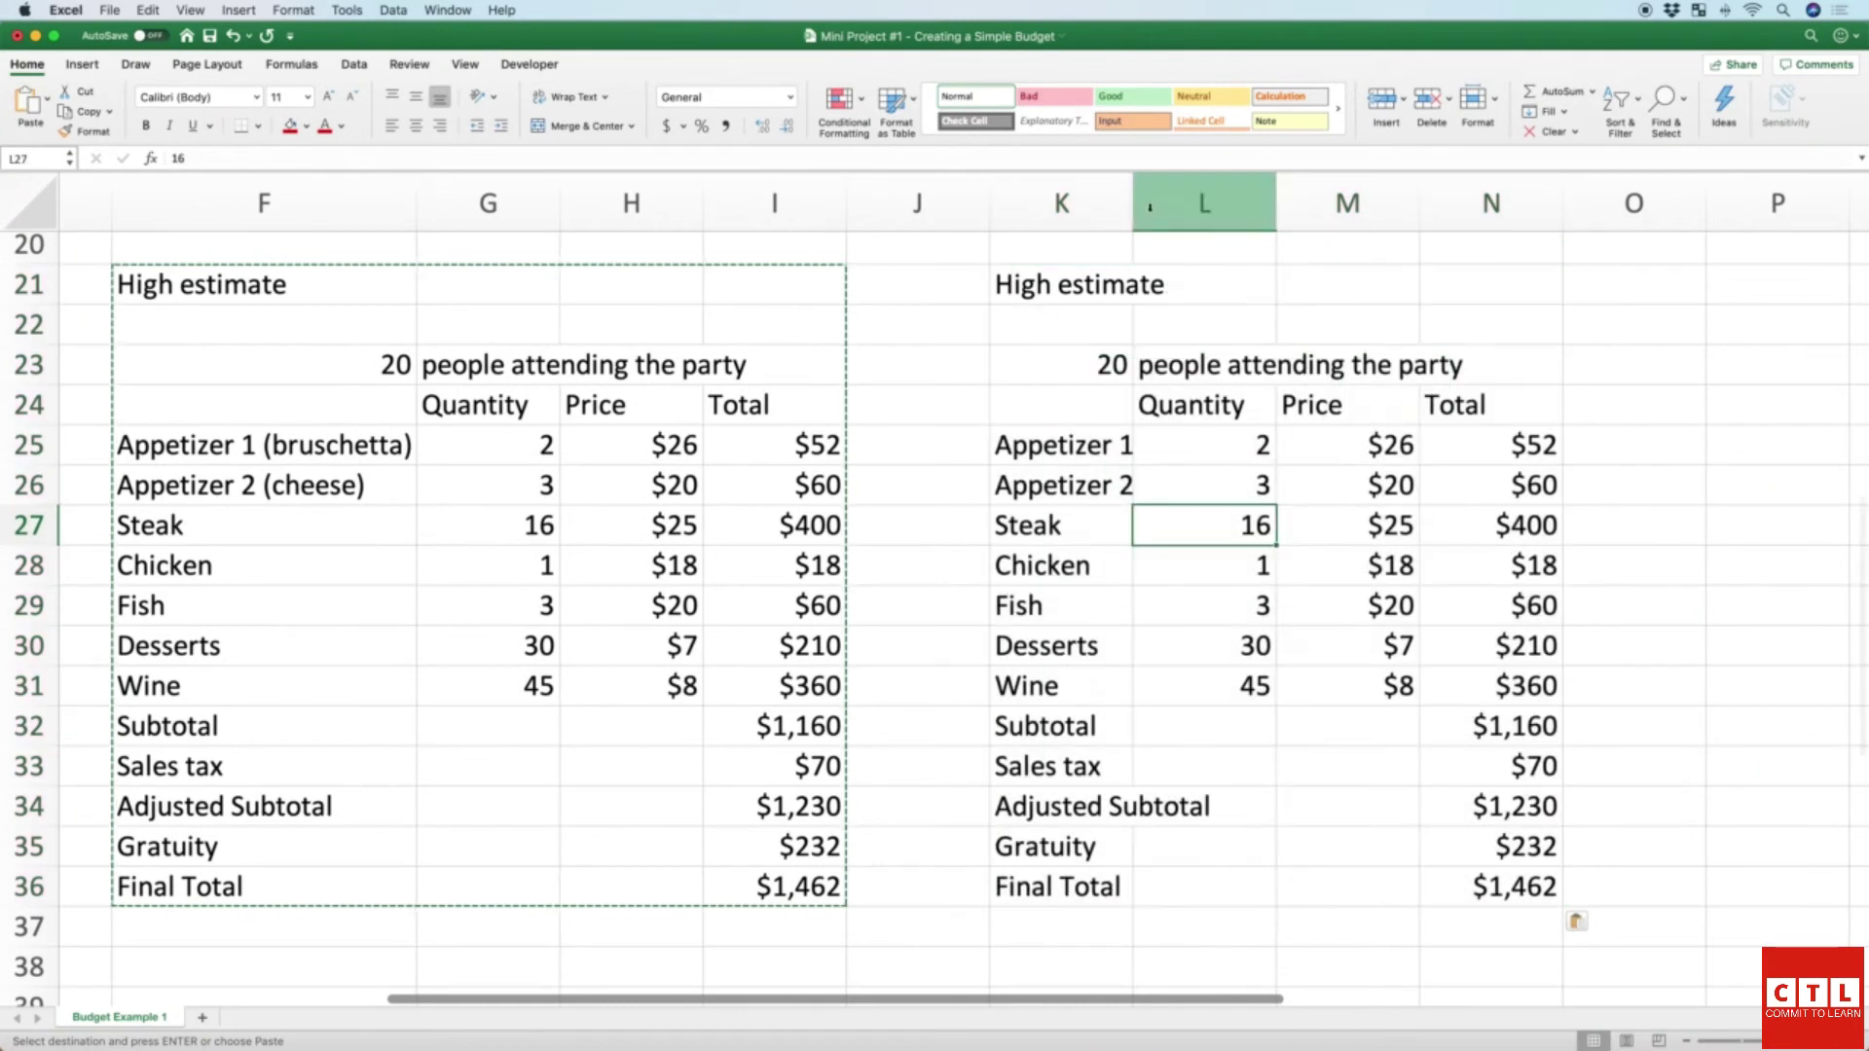
drag(1133, 206, 1308, 208)
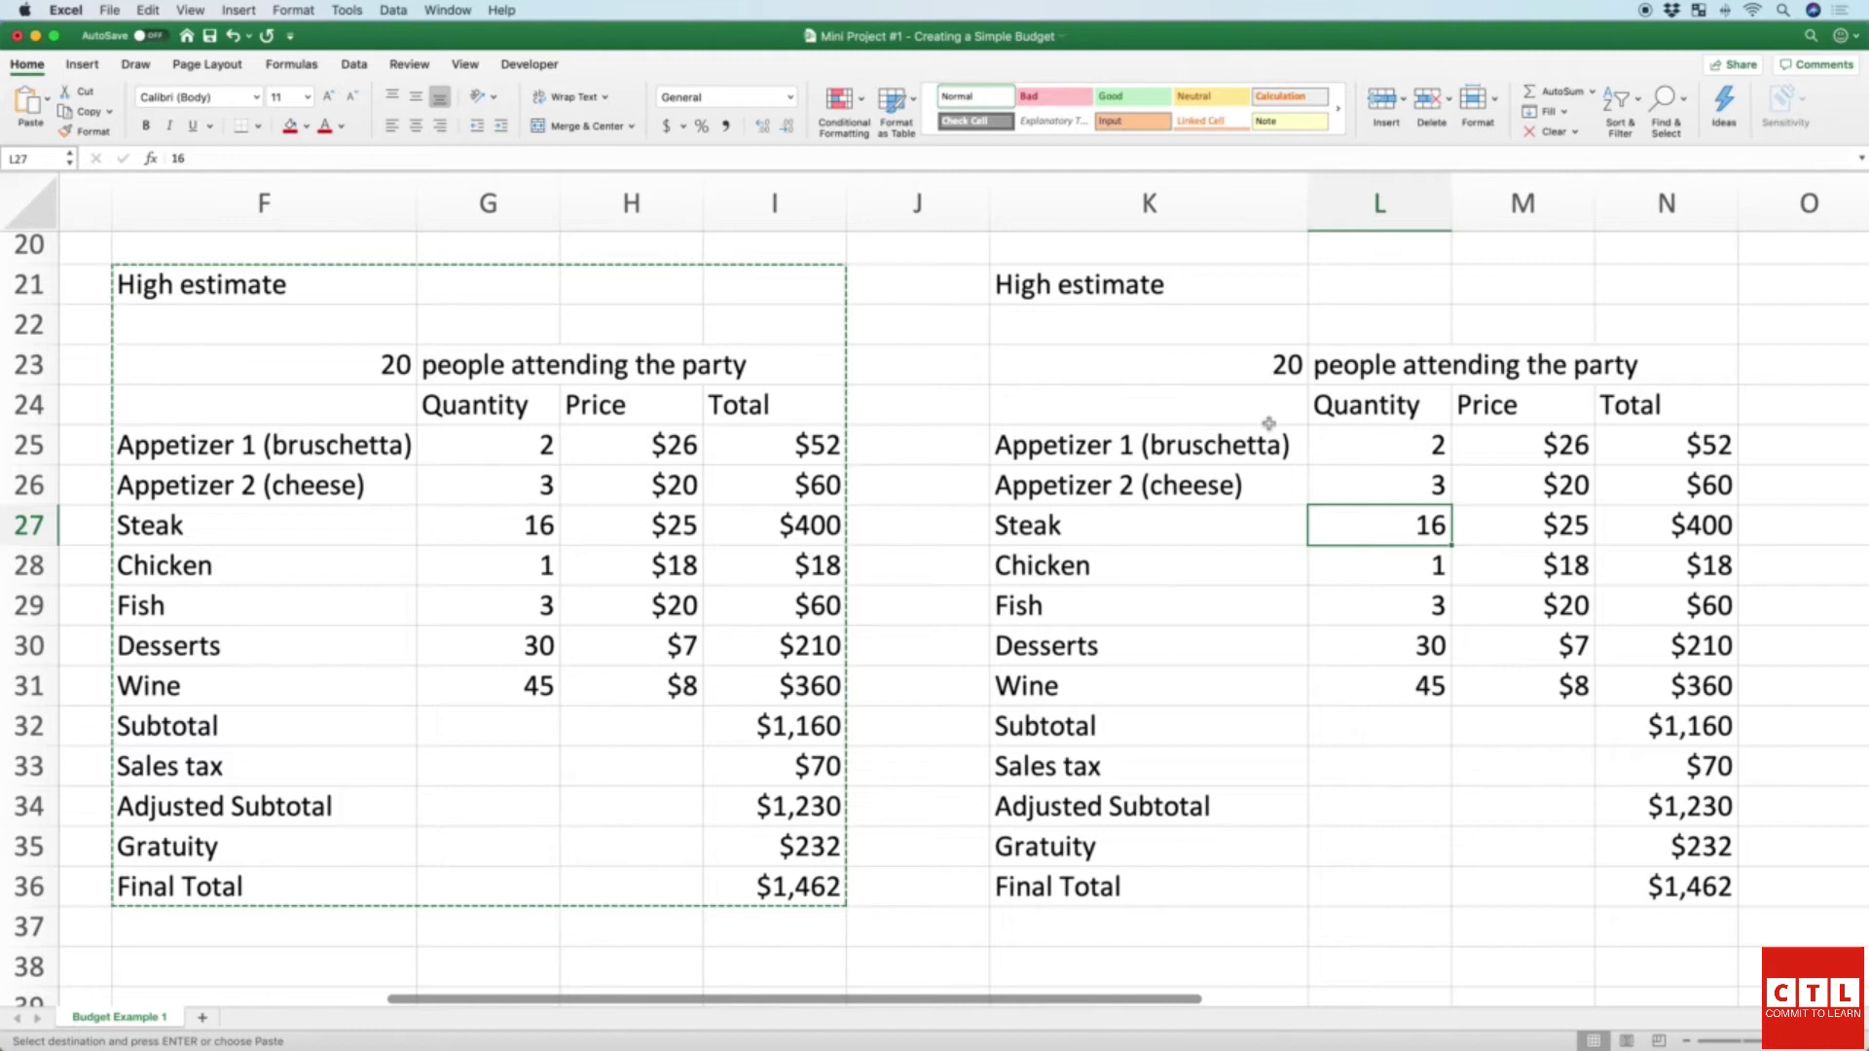
Step: In the pasted estimate, set the bruschetta quantity to 0 and the cheese appetizer quantity to 1
click(1376, 445)
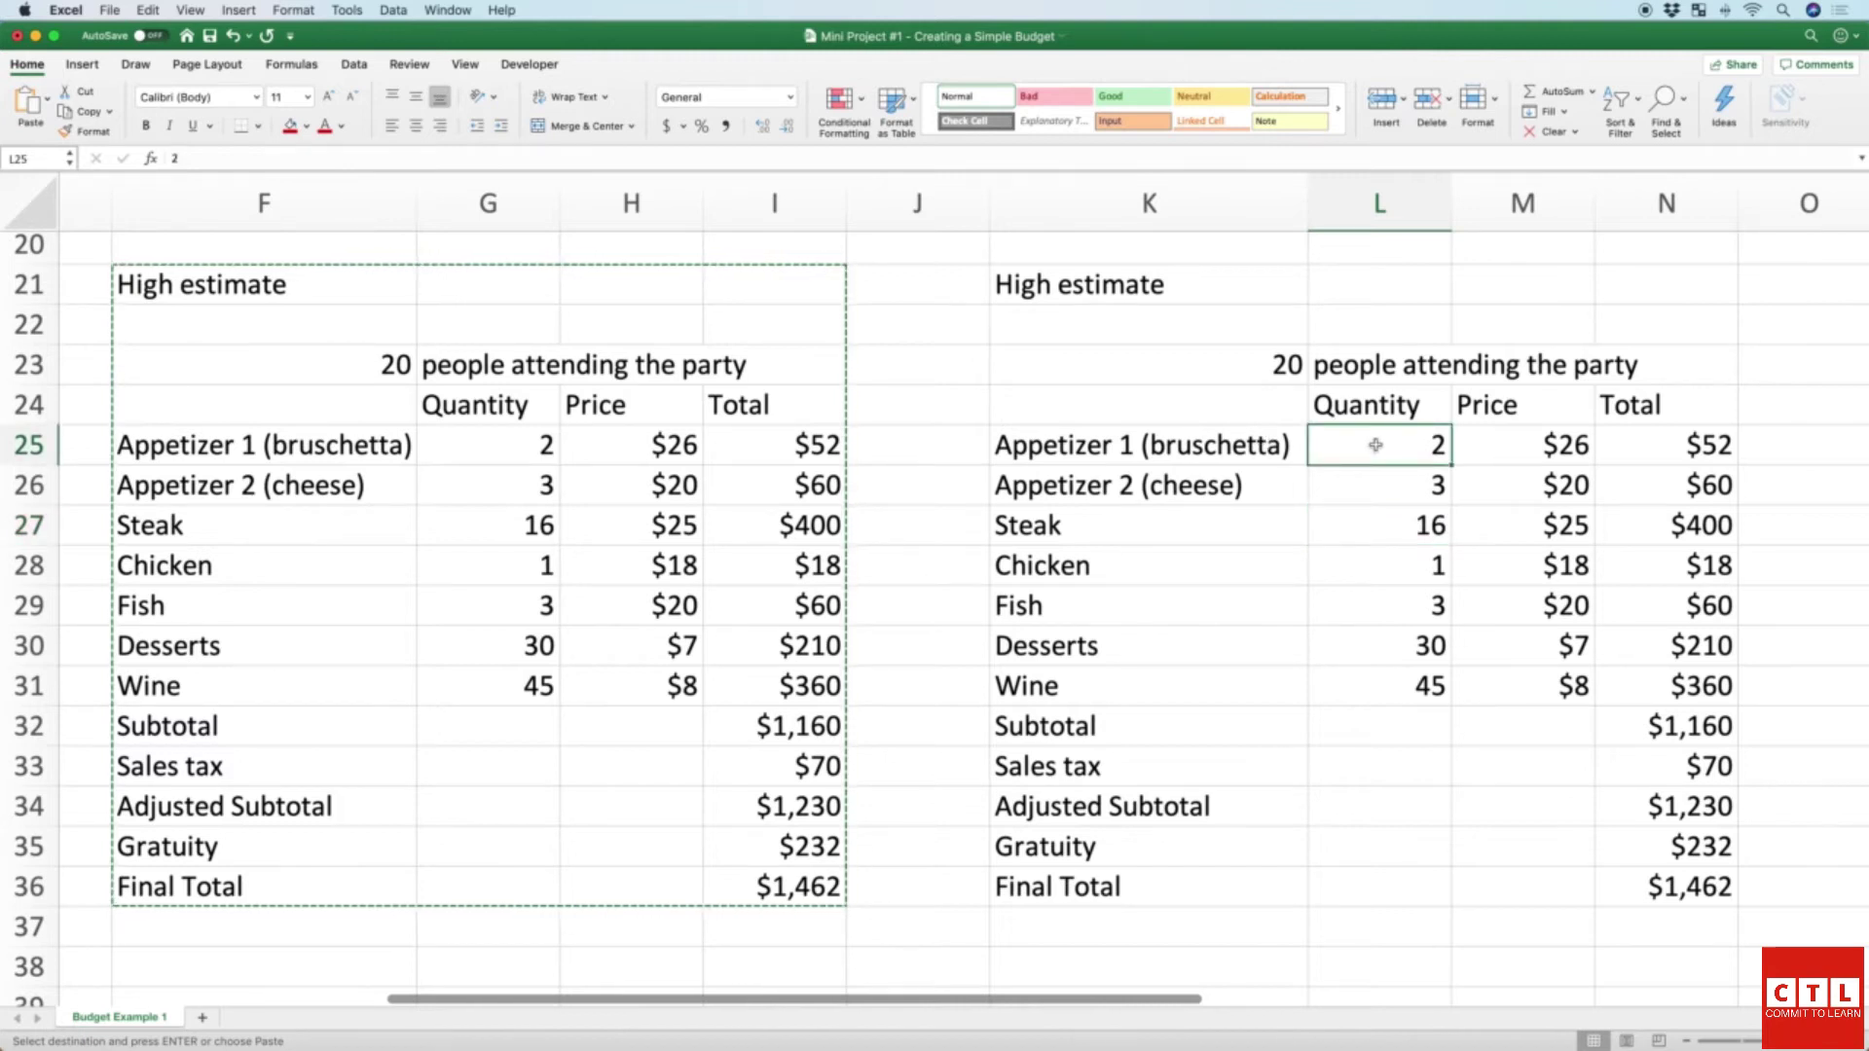
text(0)
key(Return)
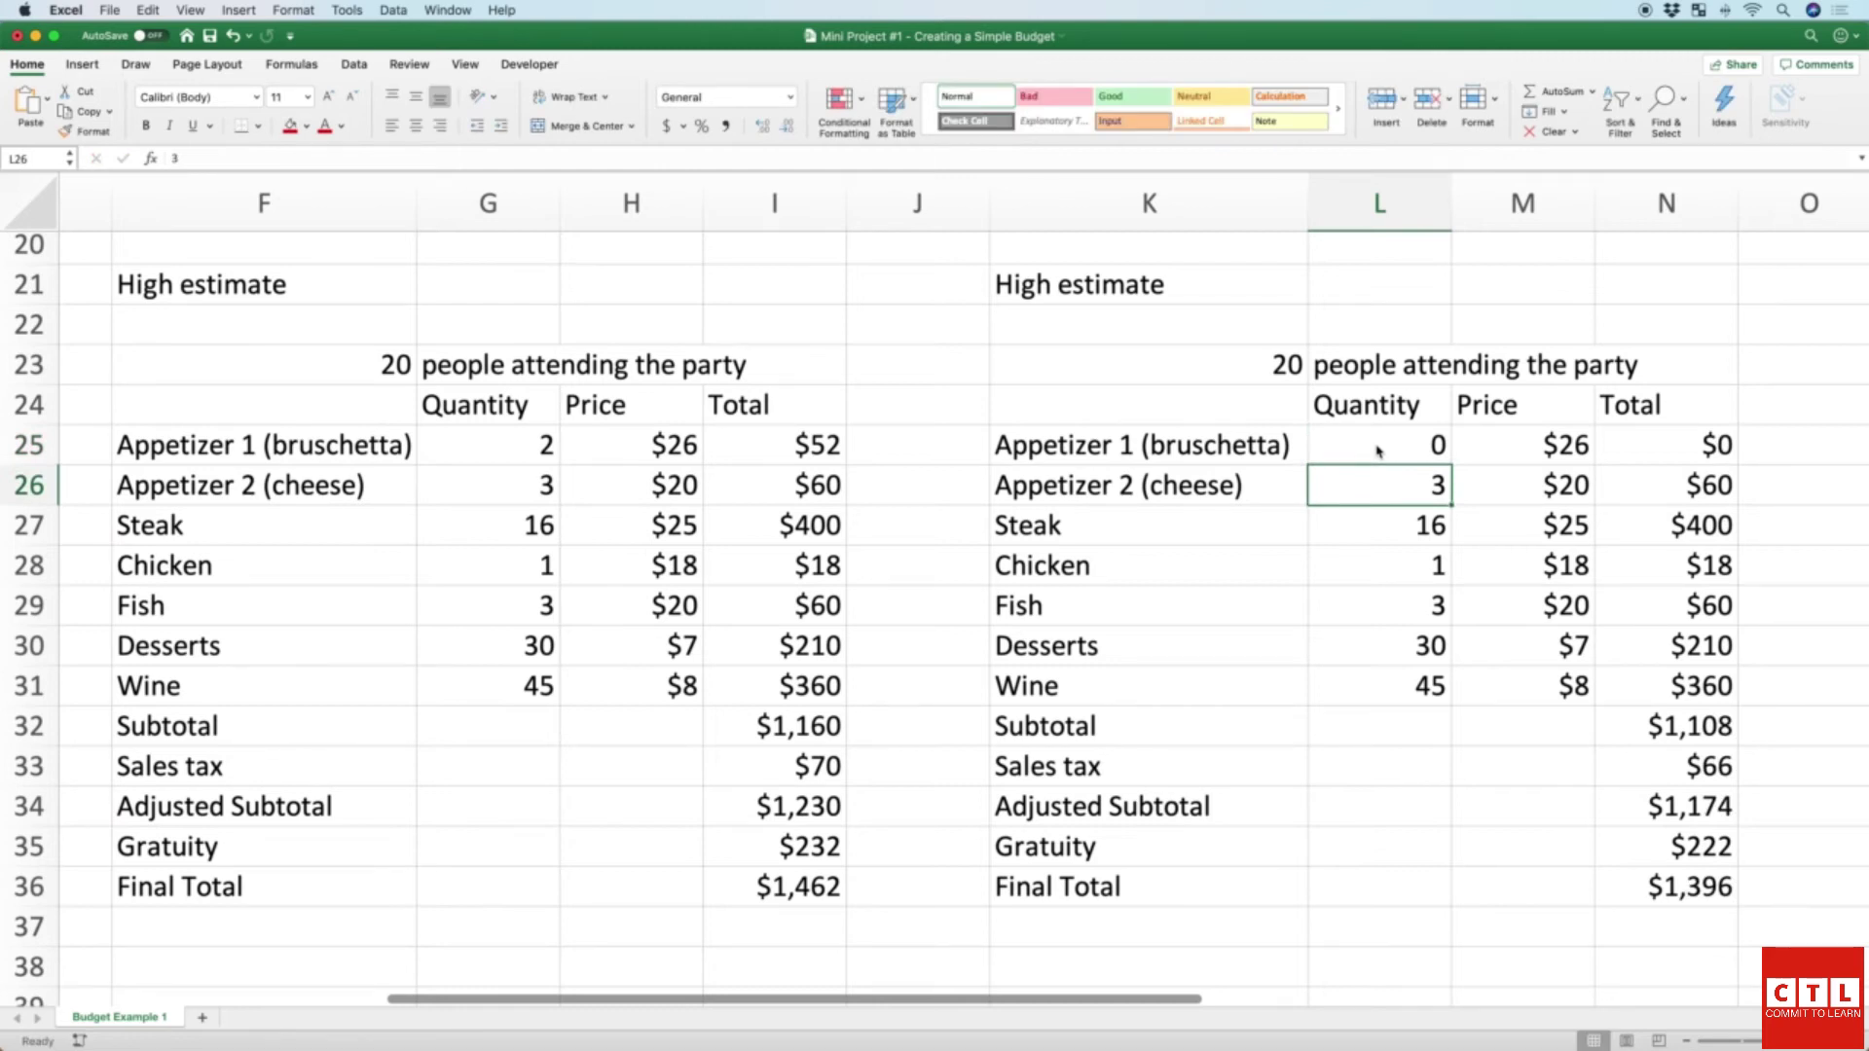
text(1)
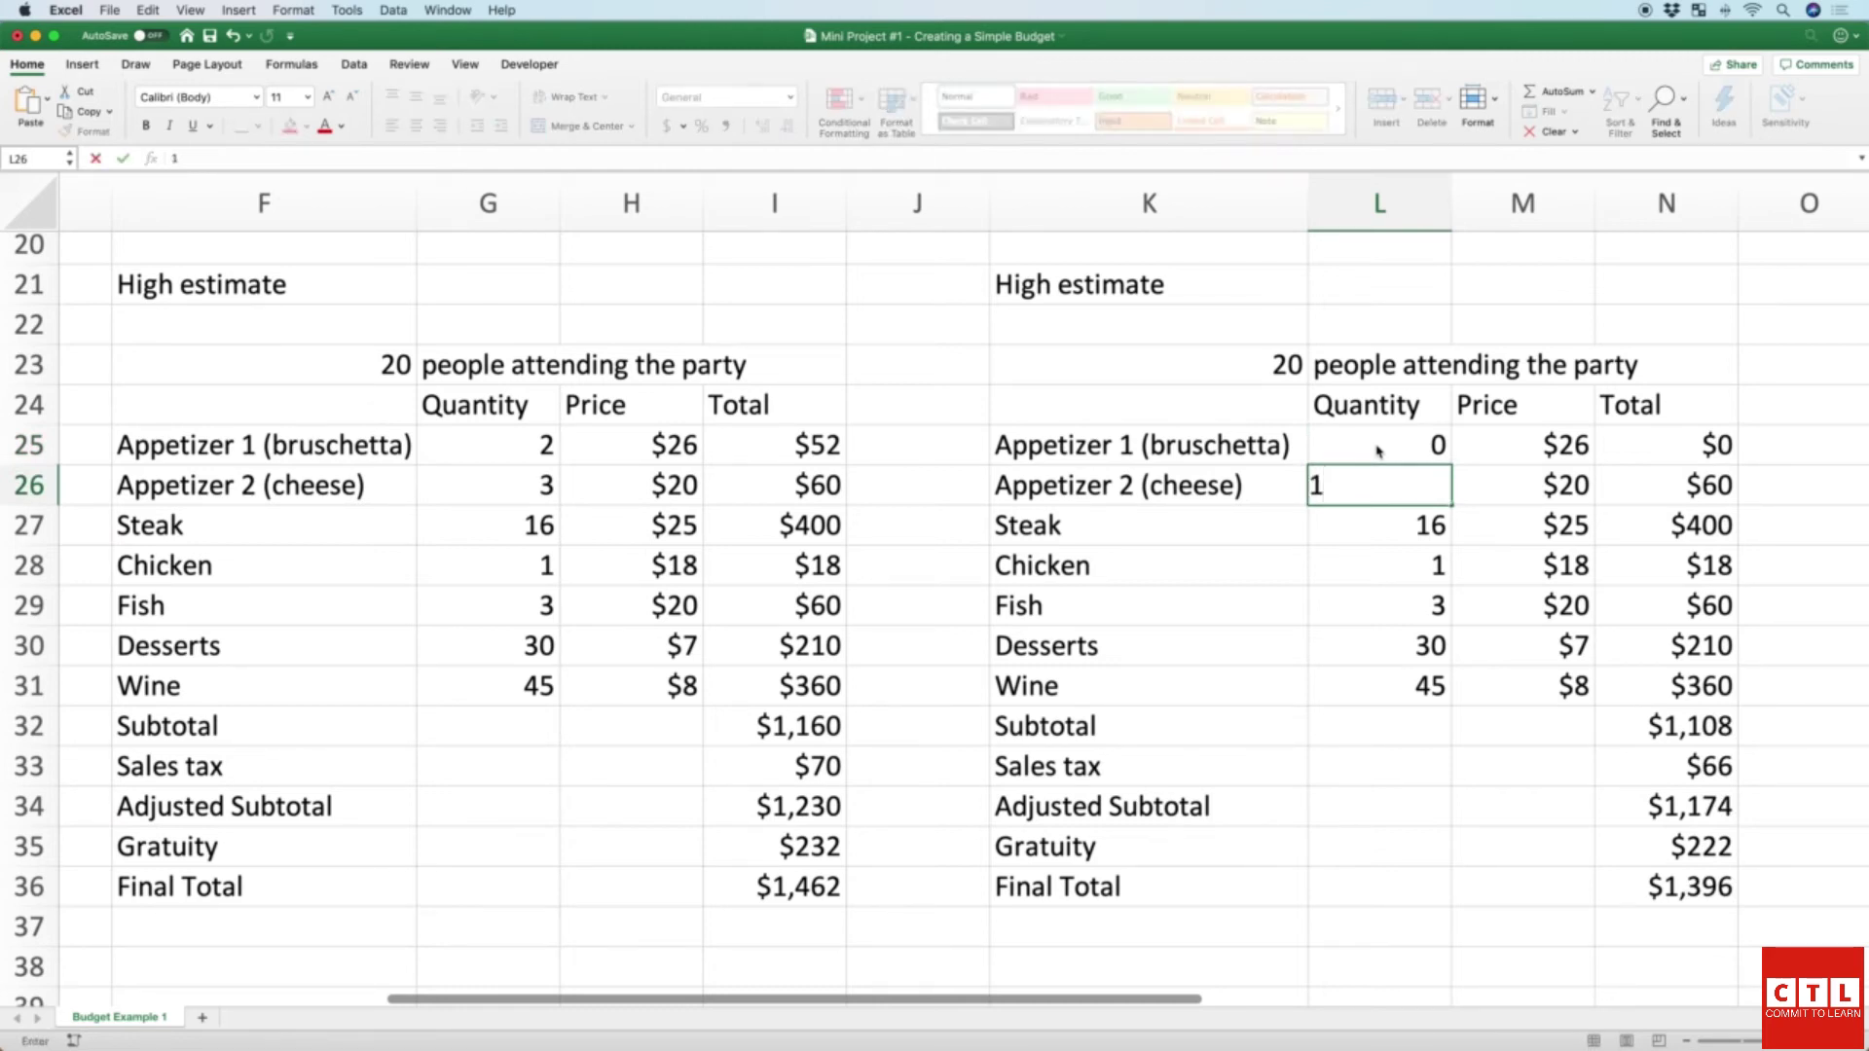
key(Return)
Step: Set the steak quantity in the pasted estimate to 10
key(Up)
key(Right)
key(Down)
key(Left)
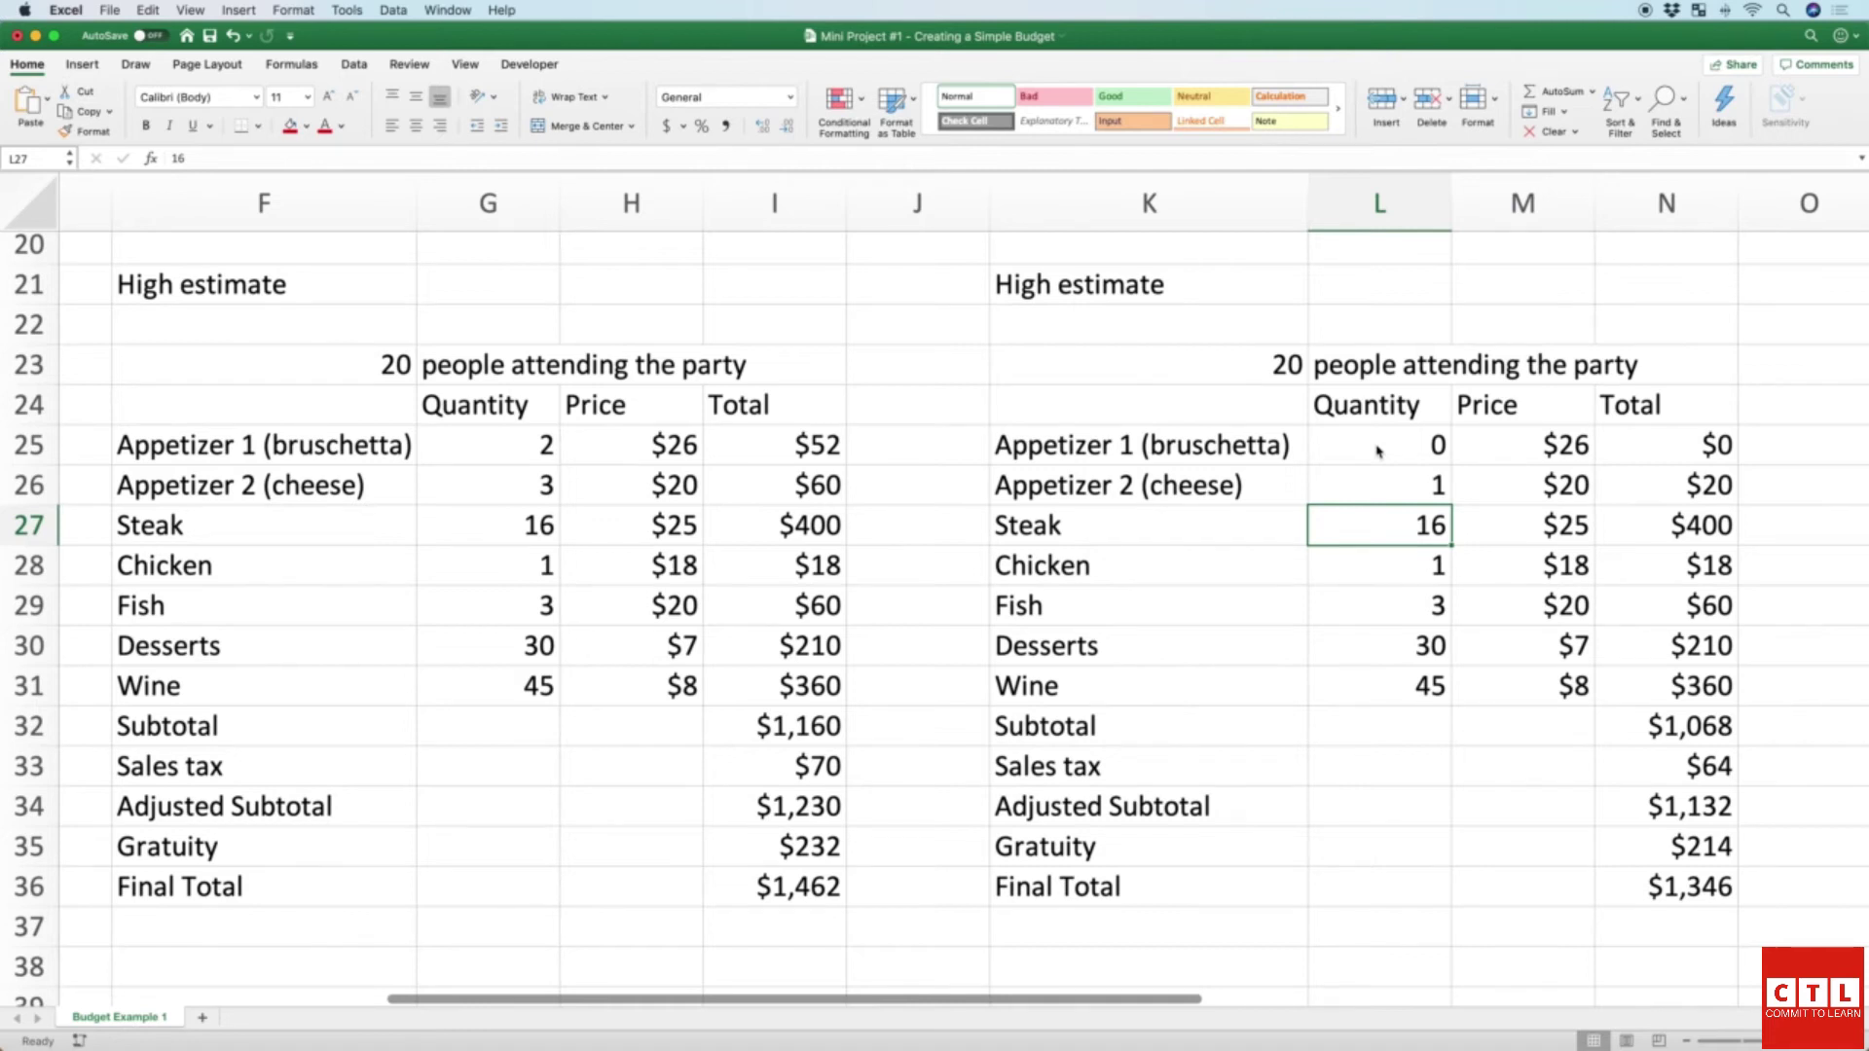
text(10)
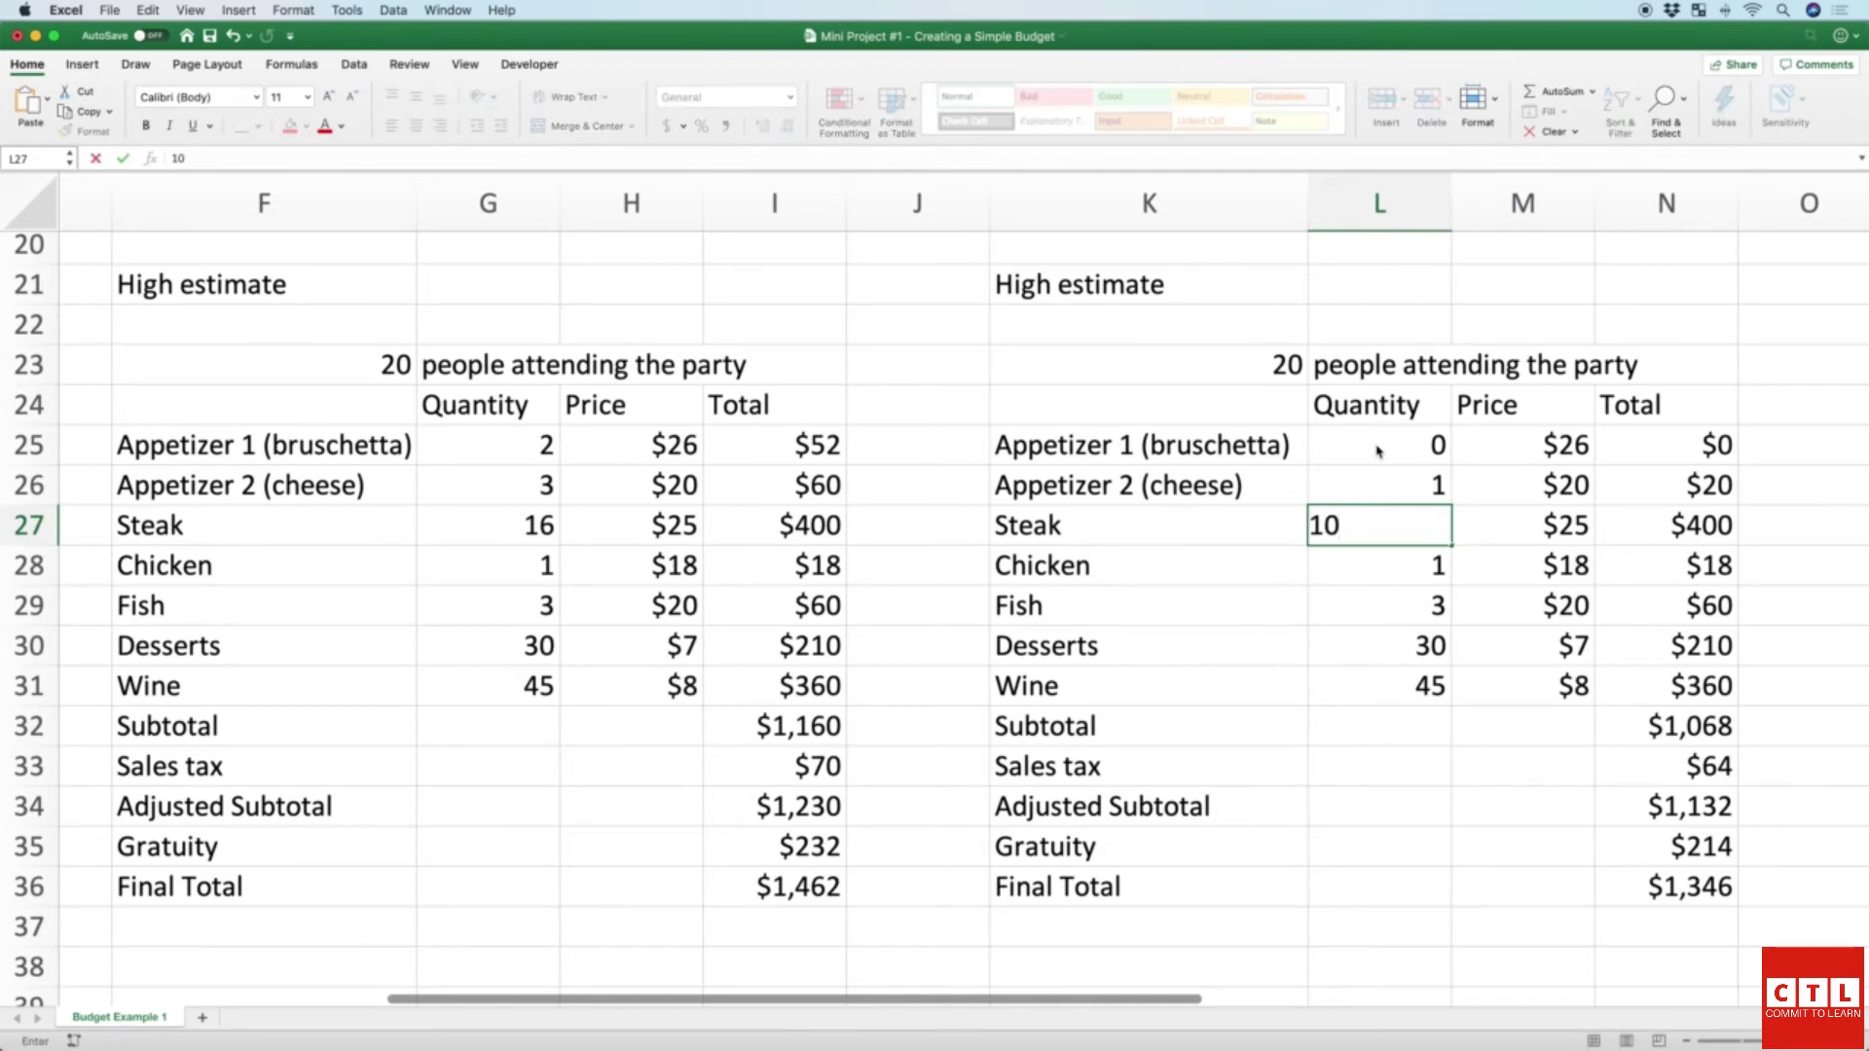
key(Return)
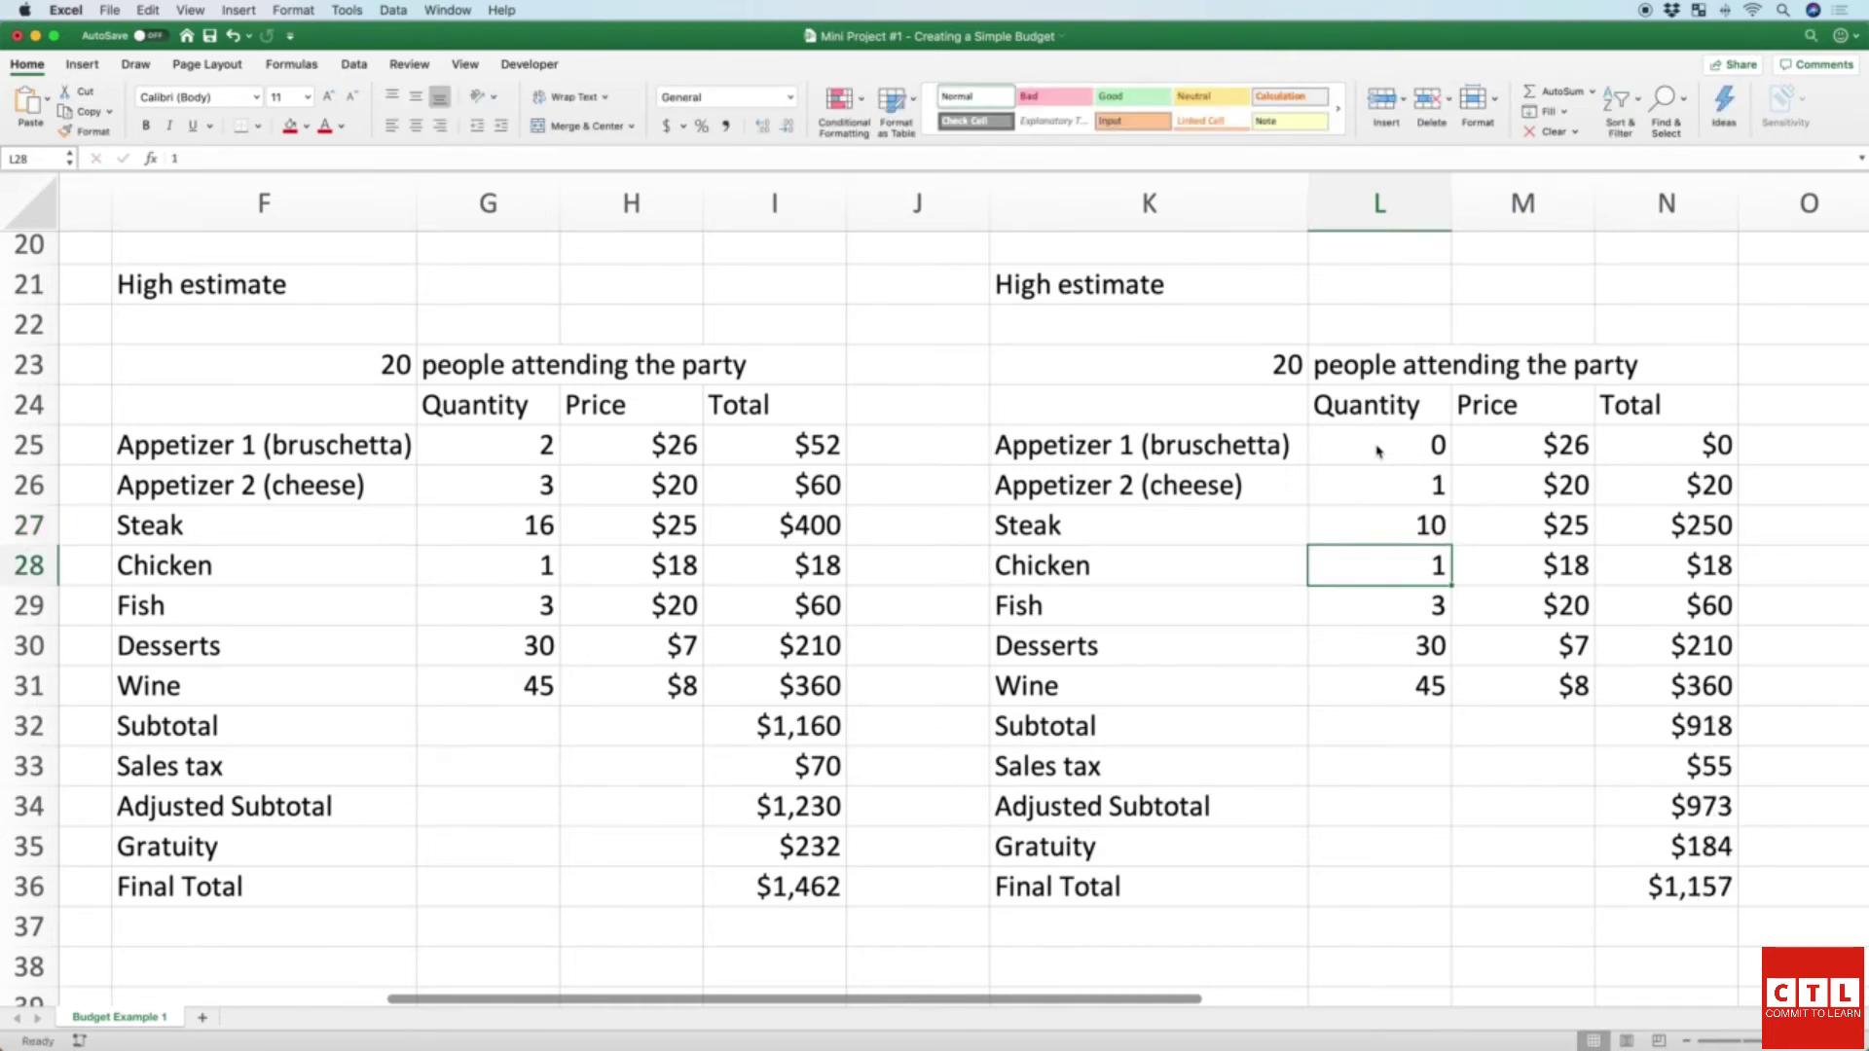
Step: In the pasted estimate, set the chicken quantity to 10 and the fish quantity to 0
text(10)
key(Return)
text(0)
key(Return)
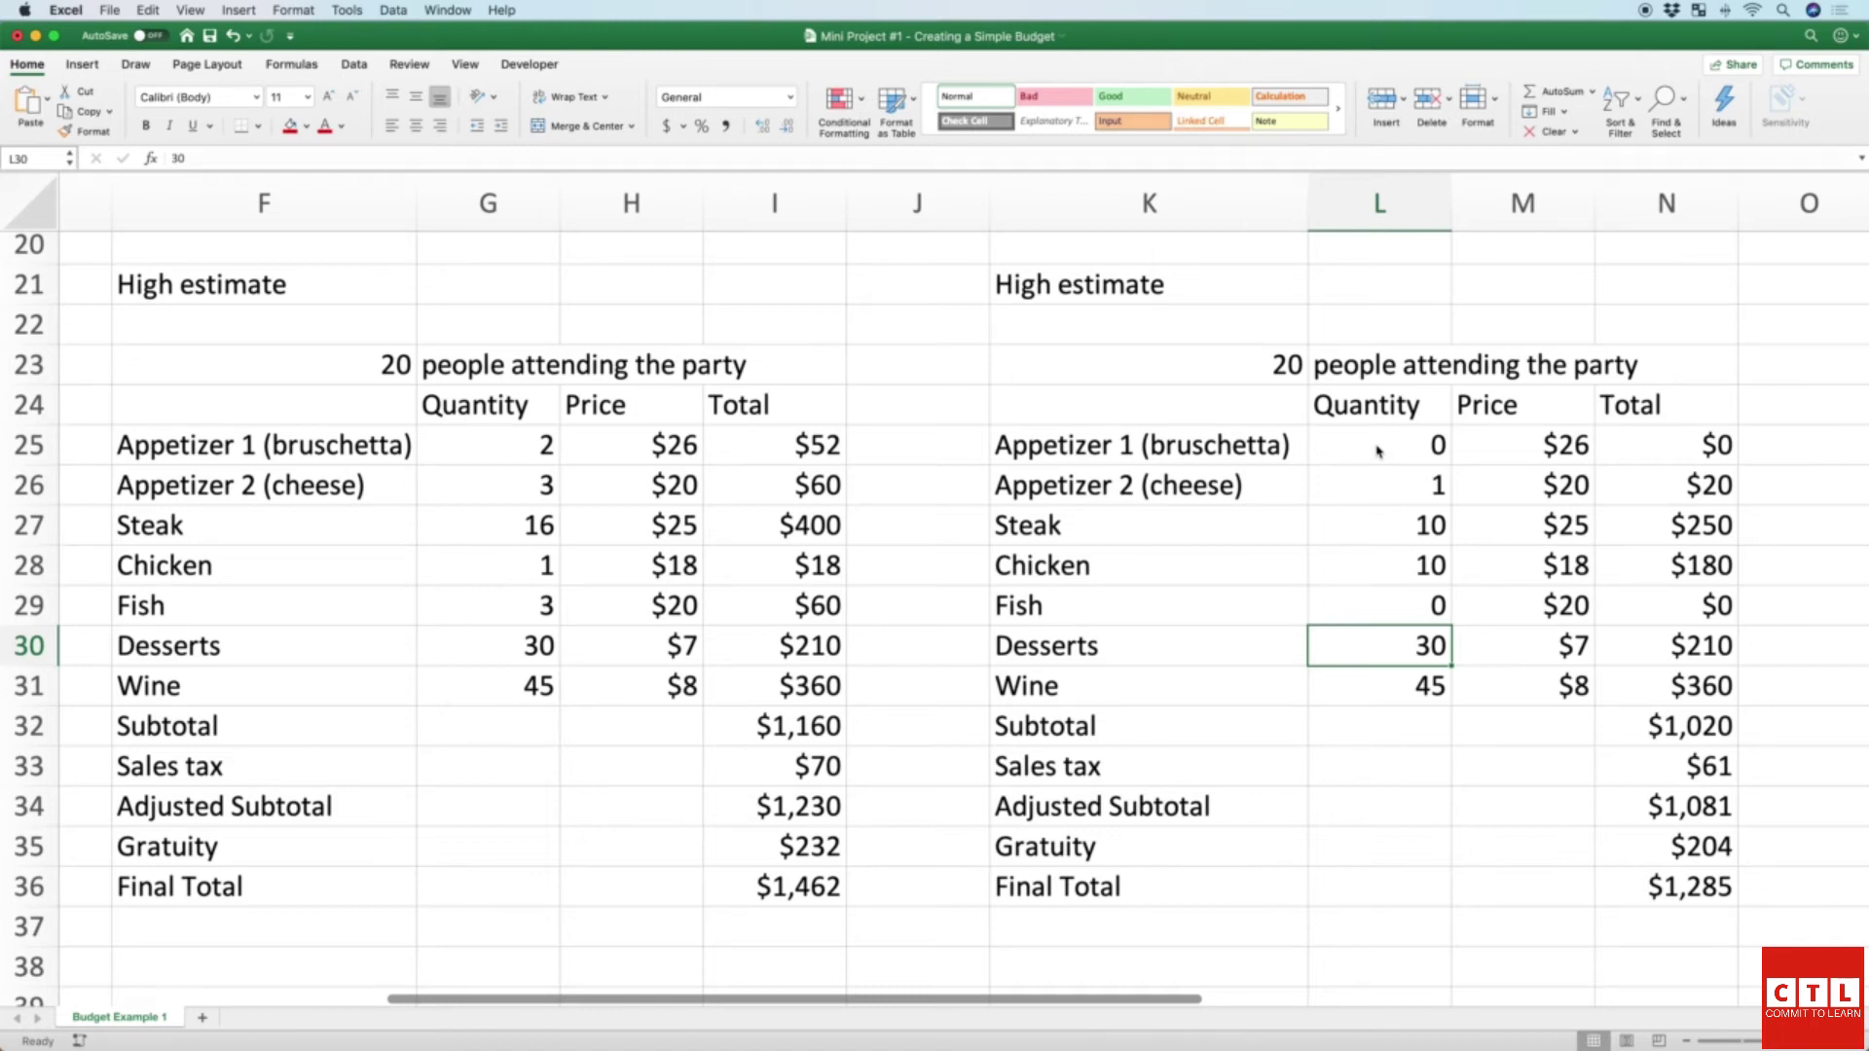
Step: In the pasted estimate, set the desserts quantity to 20 and the wine quantity to 0
text(20)
key(Return)
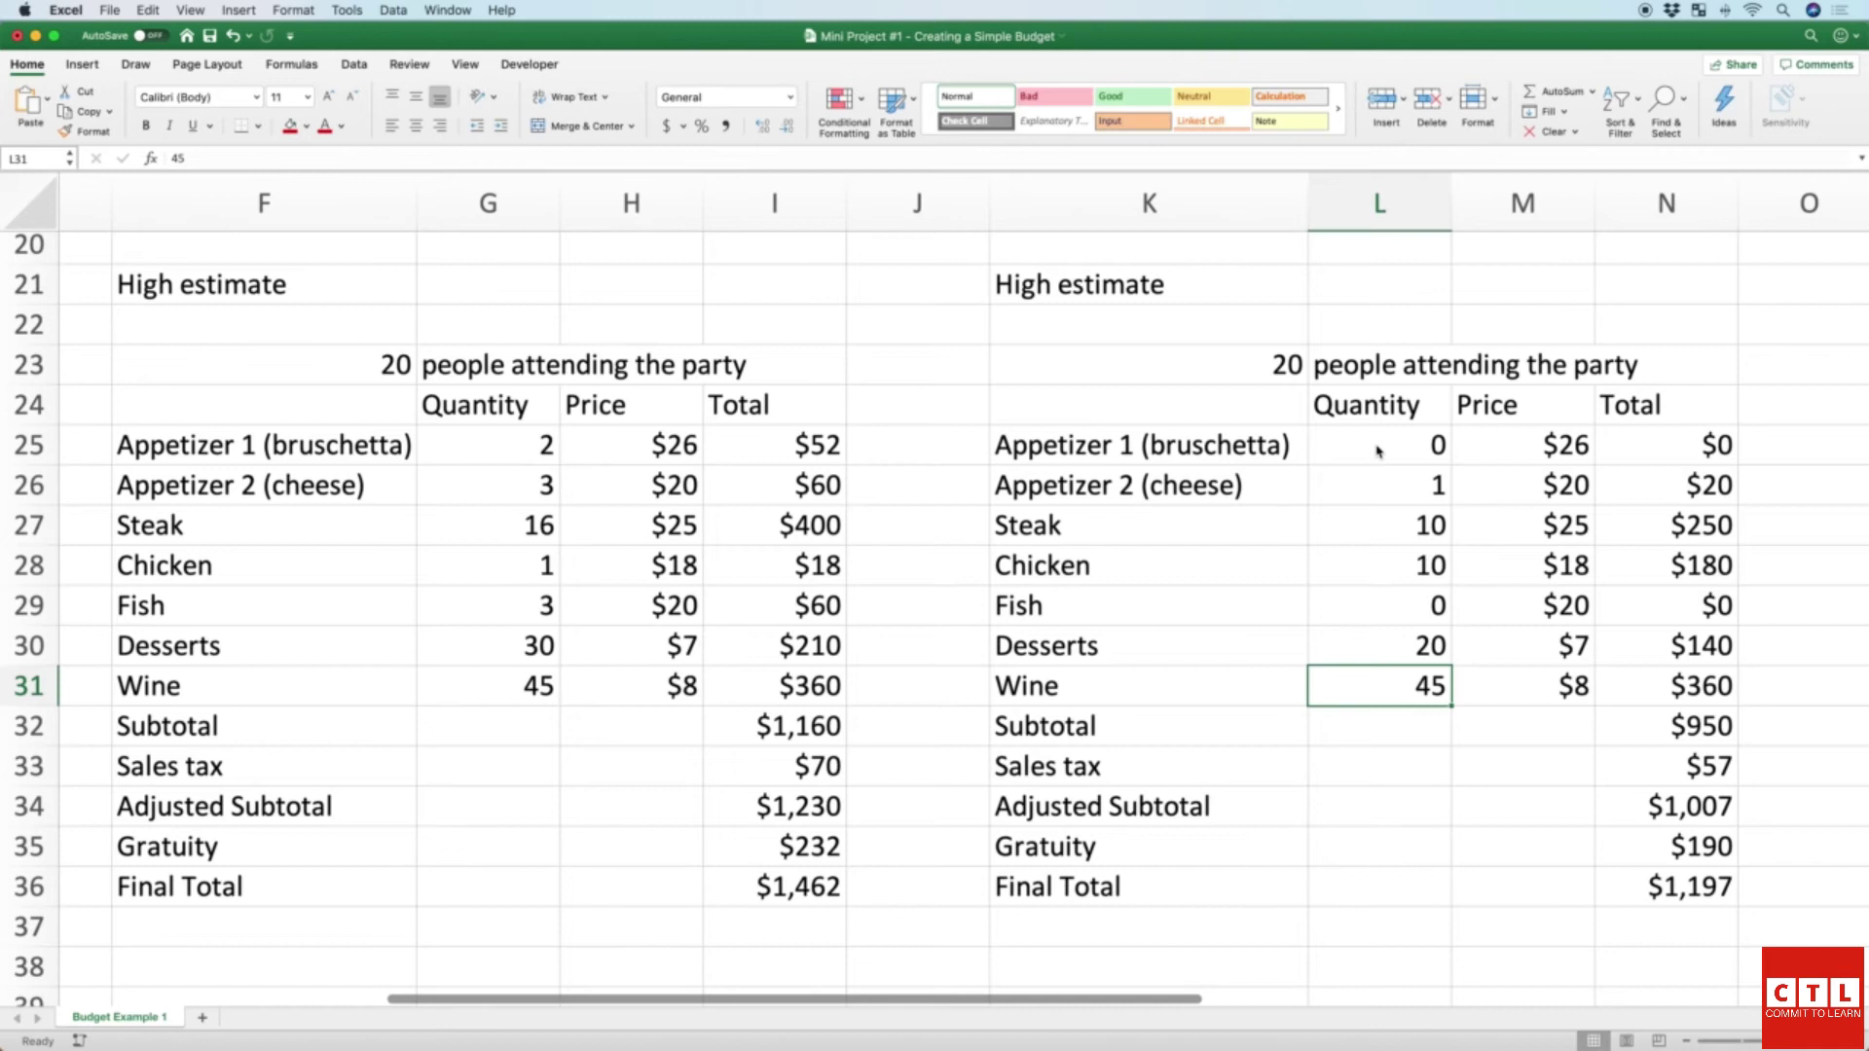
text(0)
key(Tab)
key(Left)
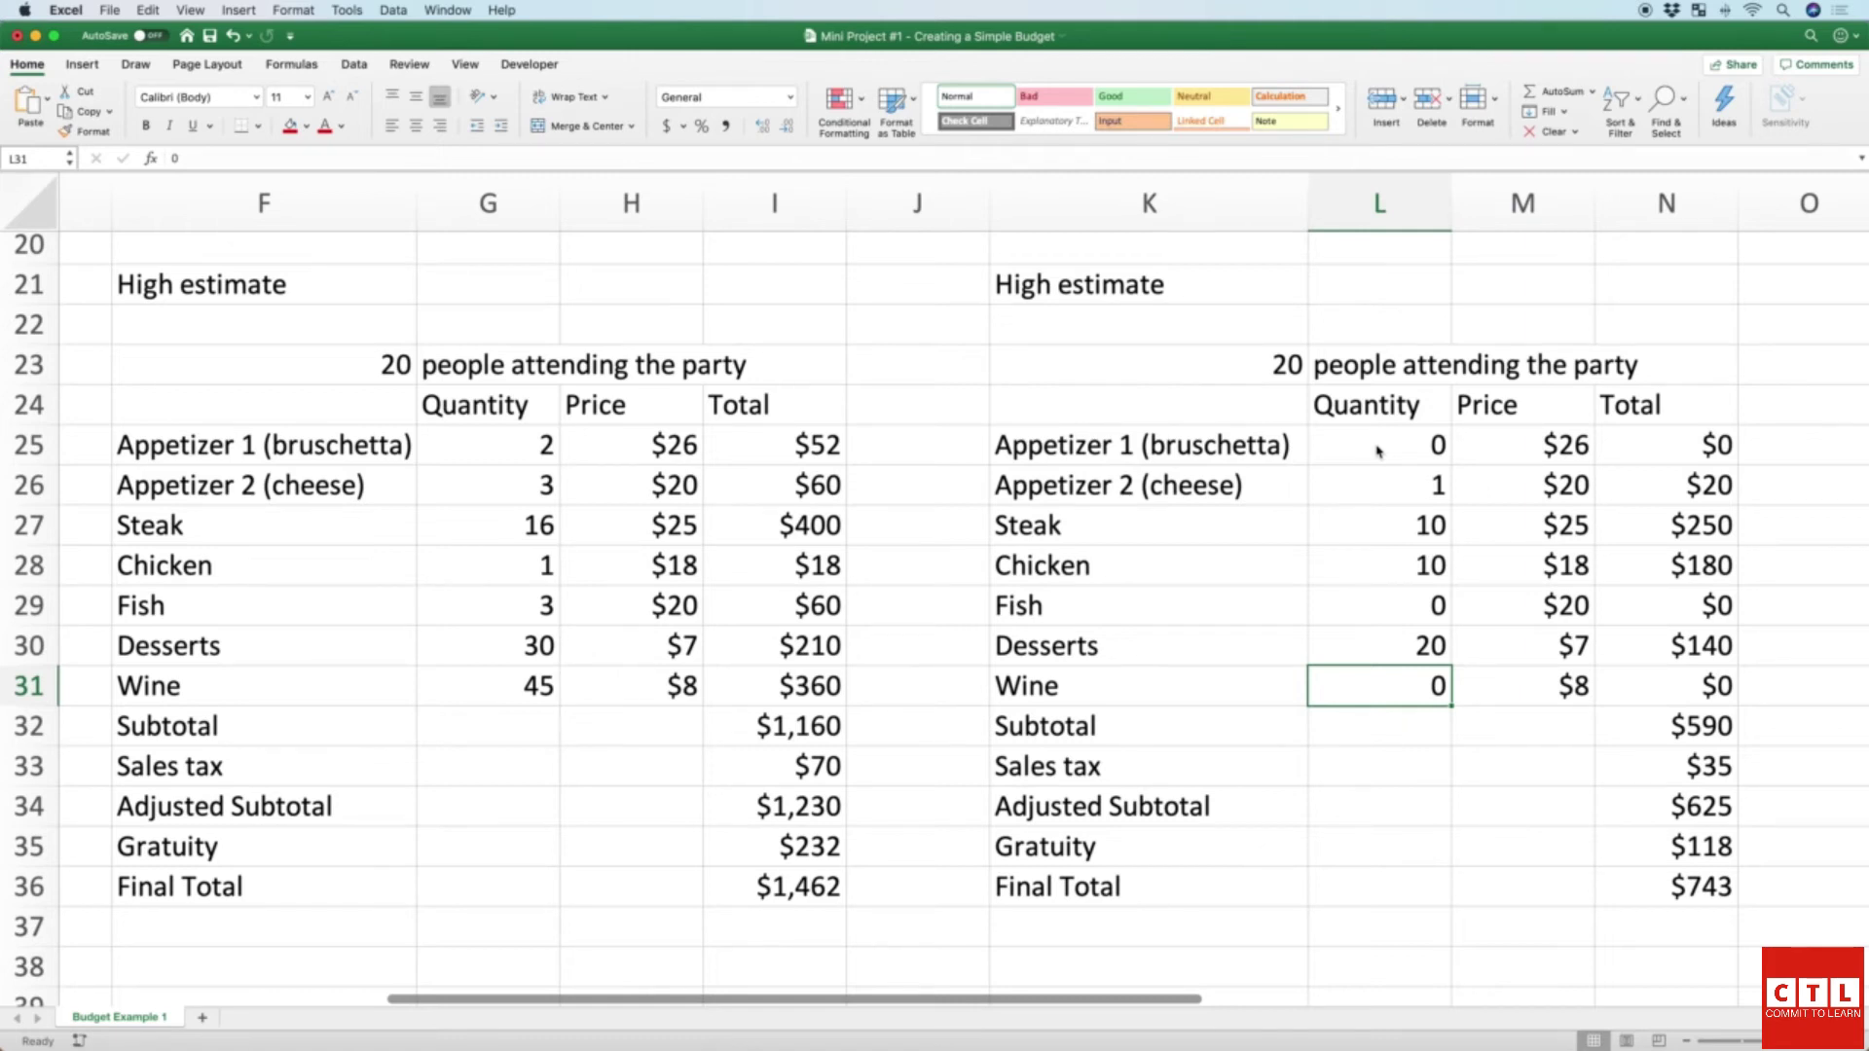
Step: Go through the pasted estimate's calculated rows from the subtotal to the final total
key(Right)
key(Left)
key(Right)
key(Right)
key(Down)
key(Down)
key(Down)
key(Down)
key(Down)
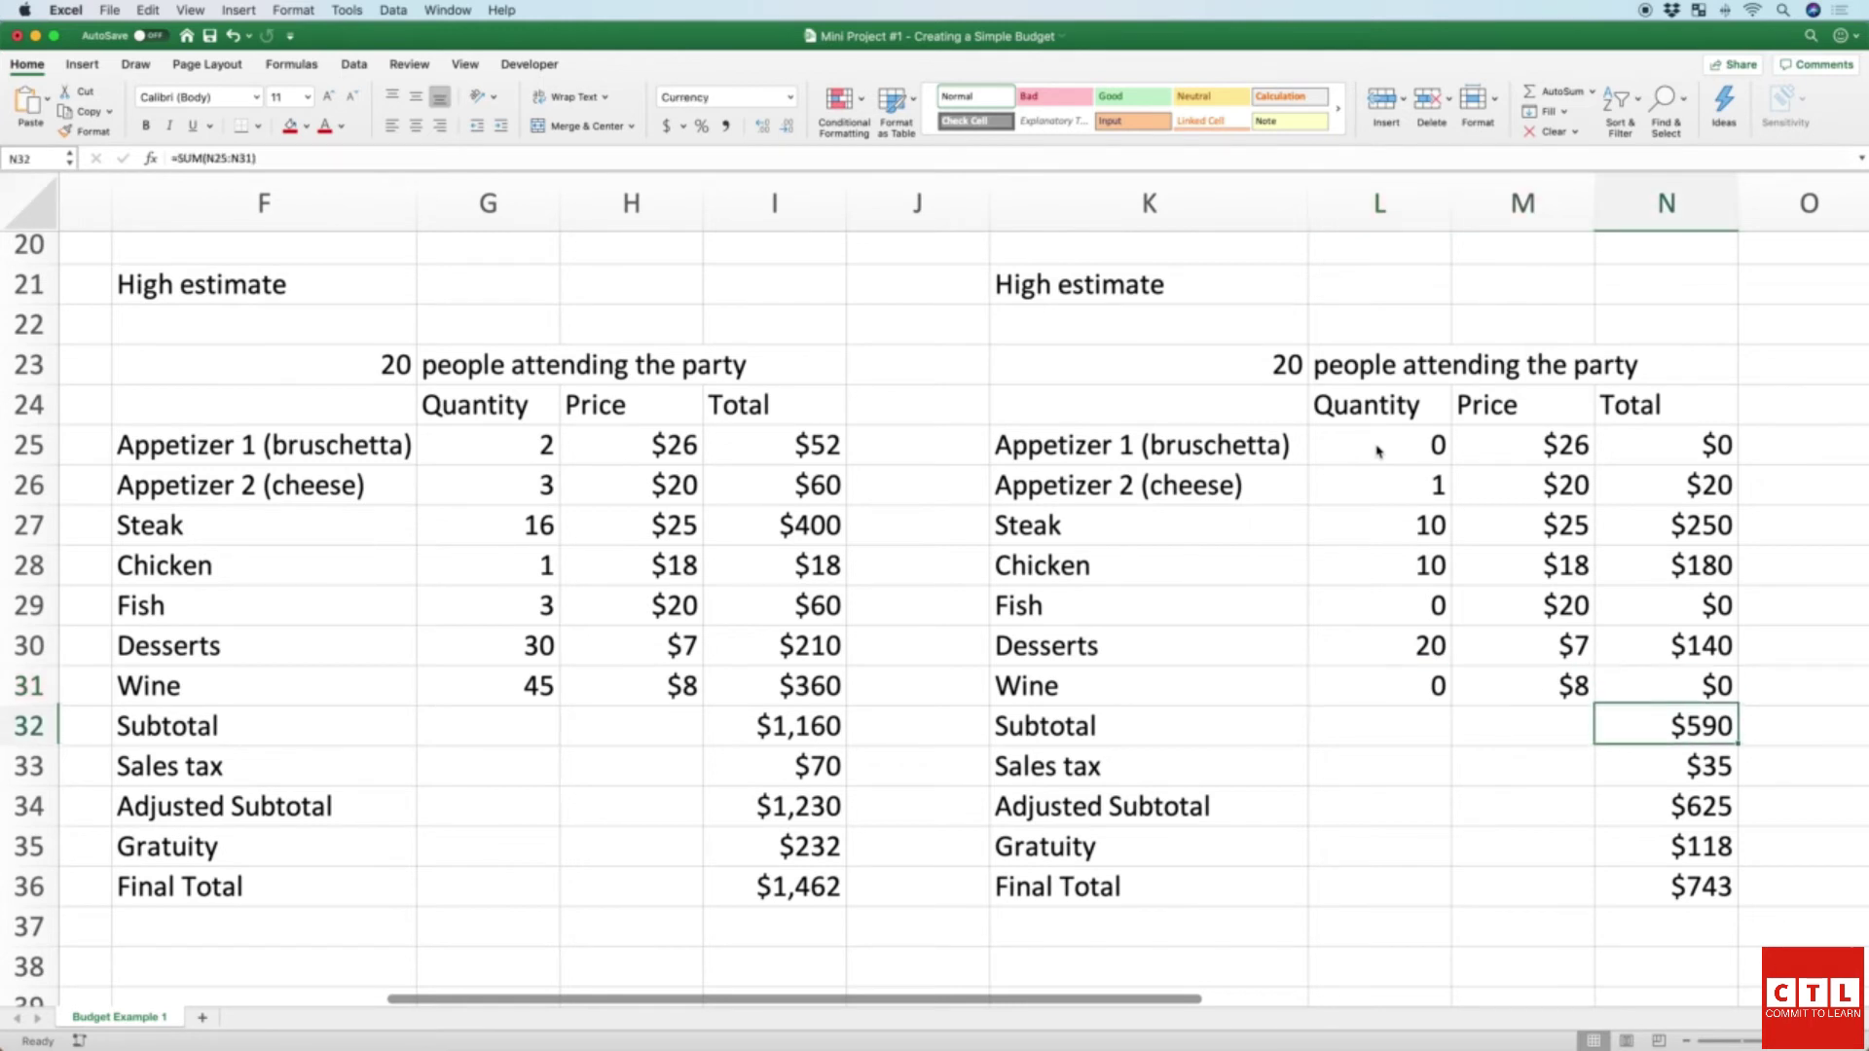
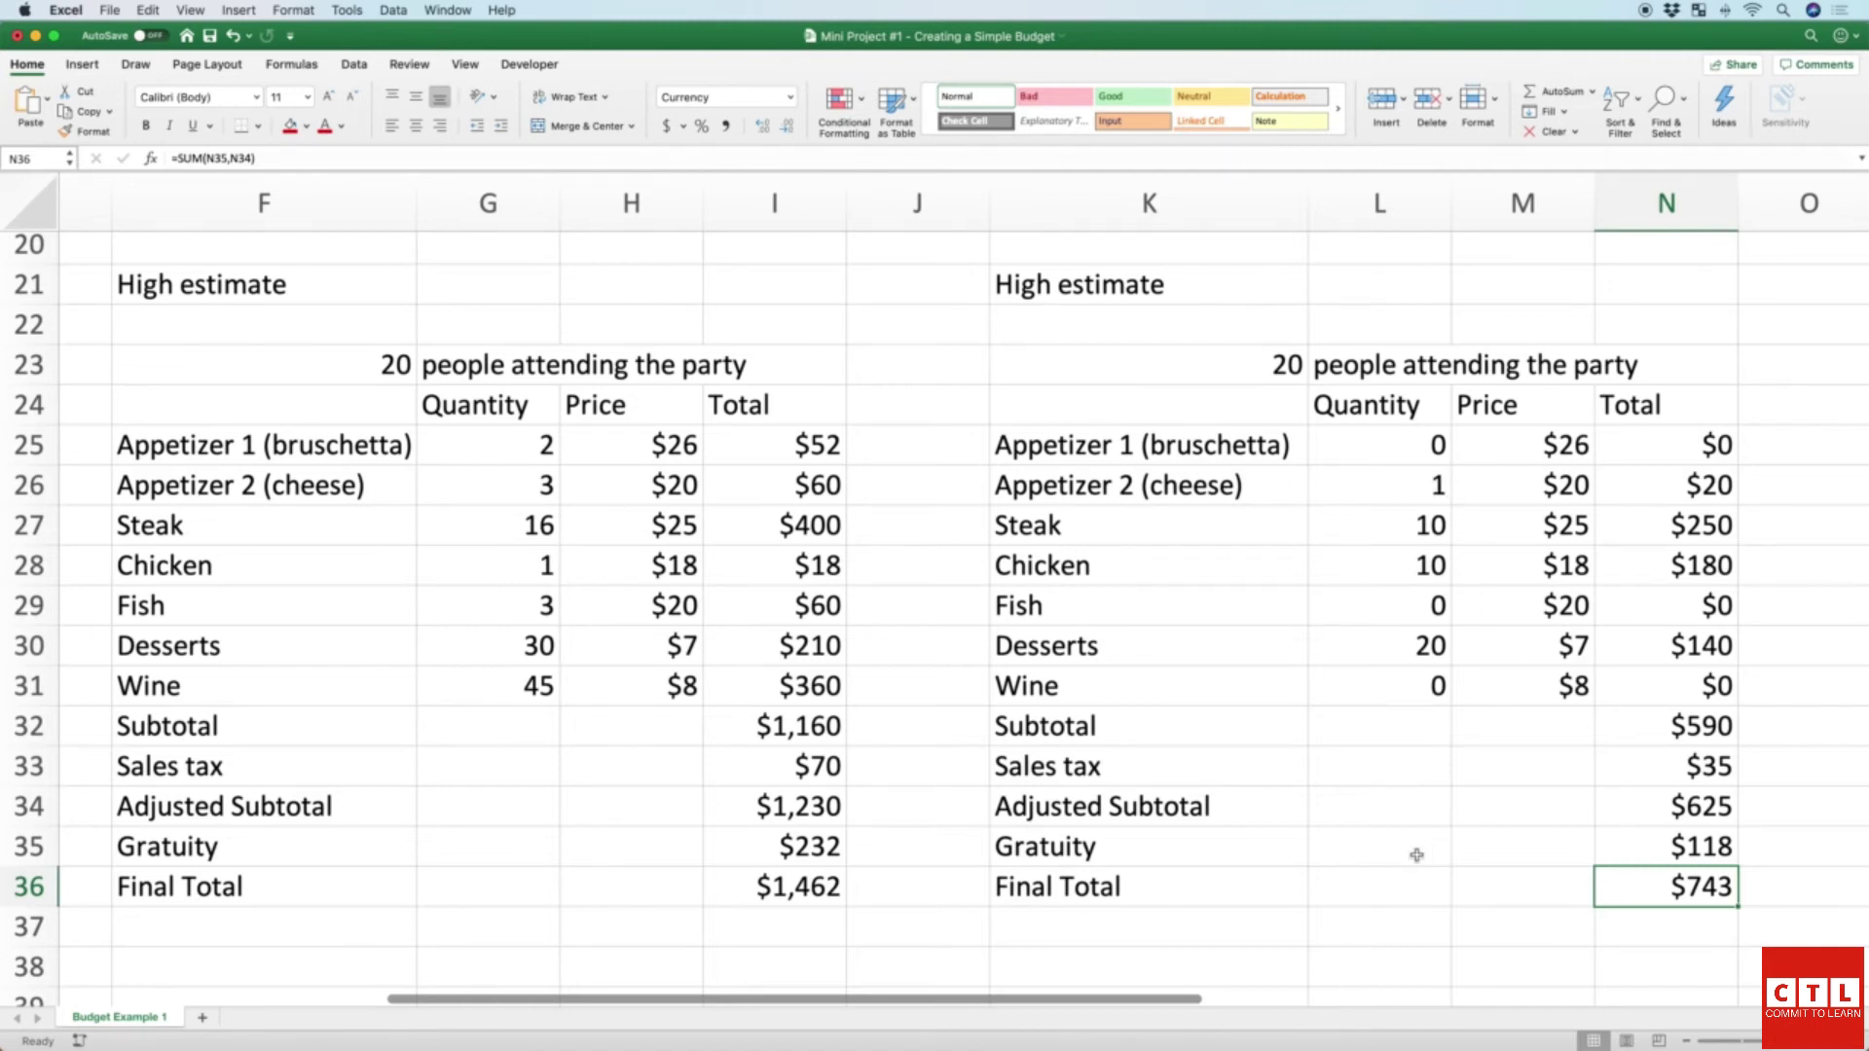
Step: Link the tight budget summary cell B19 to the pasted estimate's final total in N36
scroll(731, 582, left, 10)
scroll(734, 583, up, 5)
click(484, 445)
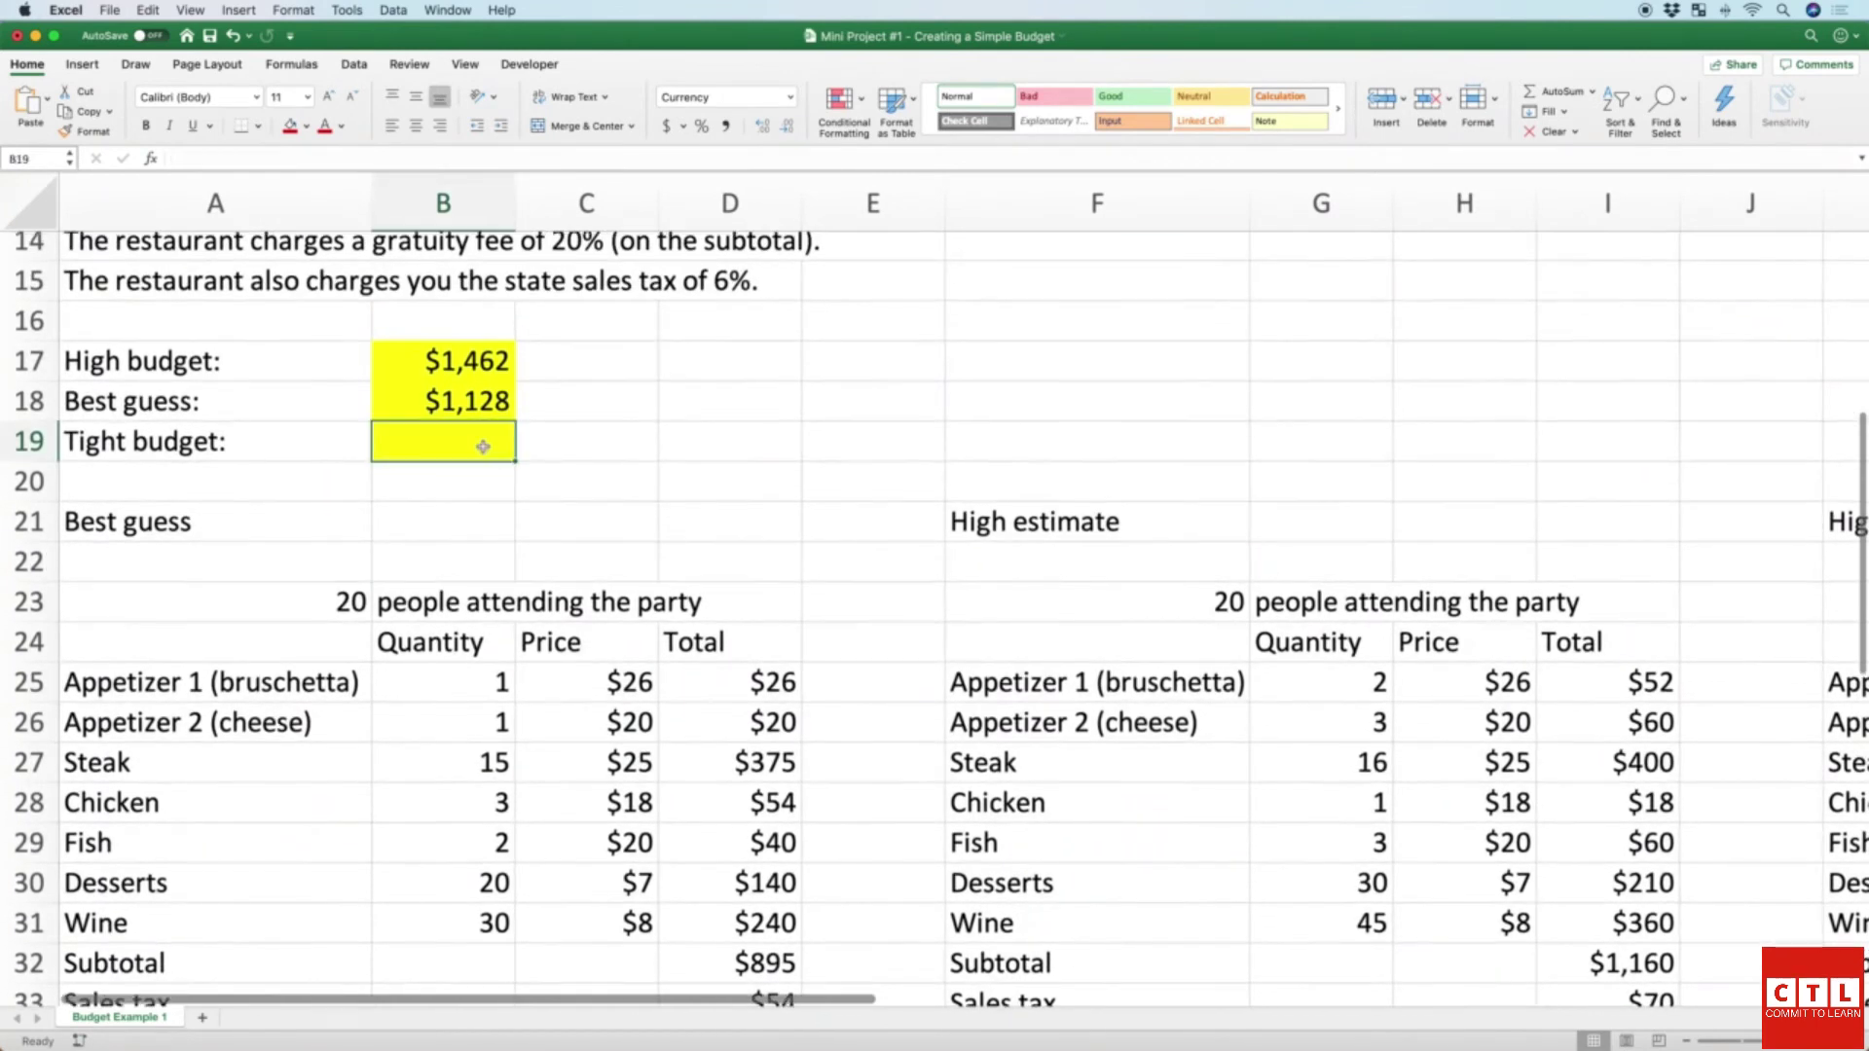
text(=)
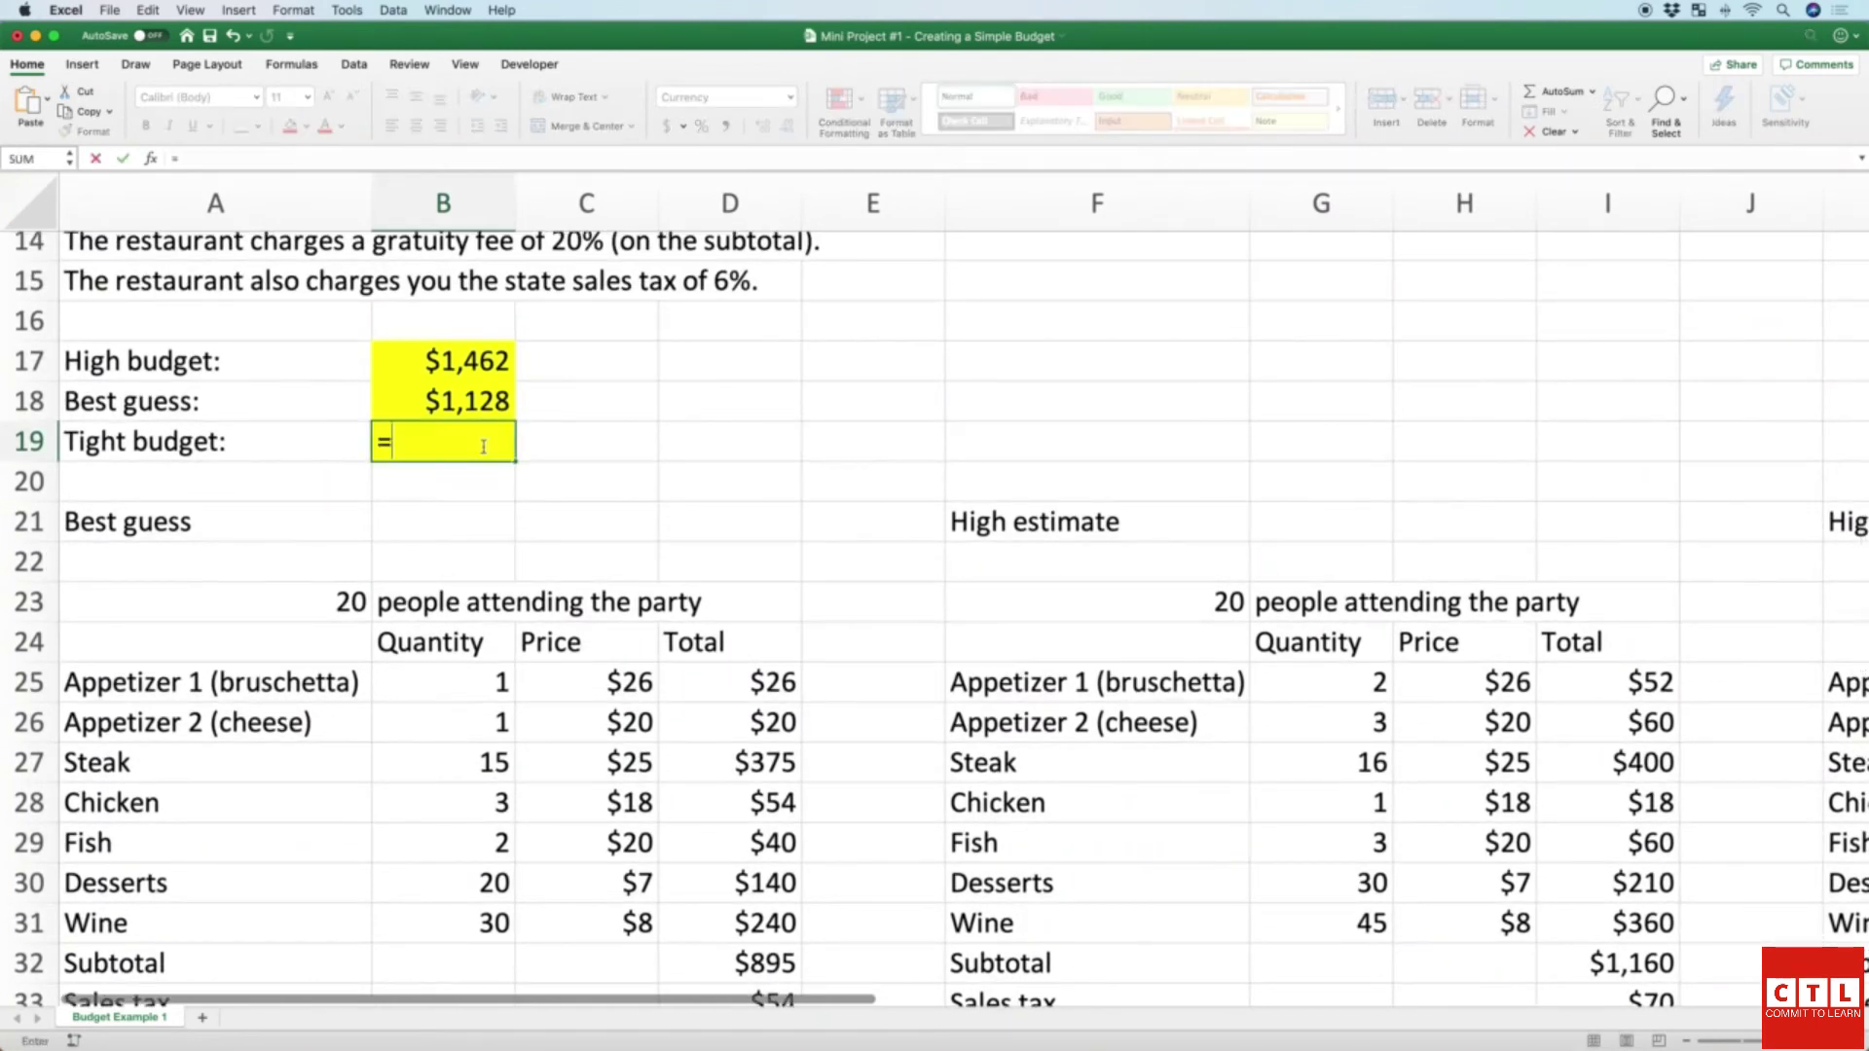
scroll(1180, 710, right, 3)
scroll(1181, 711, right, 4)
scroll(1178, 710, down, 7)
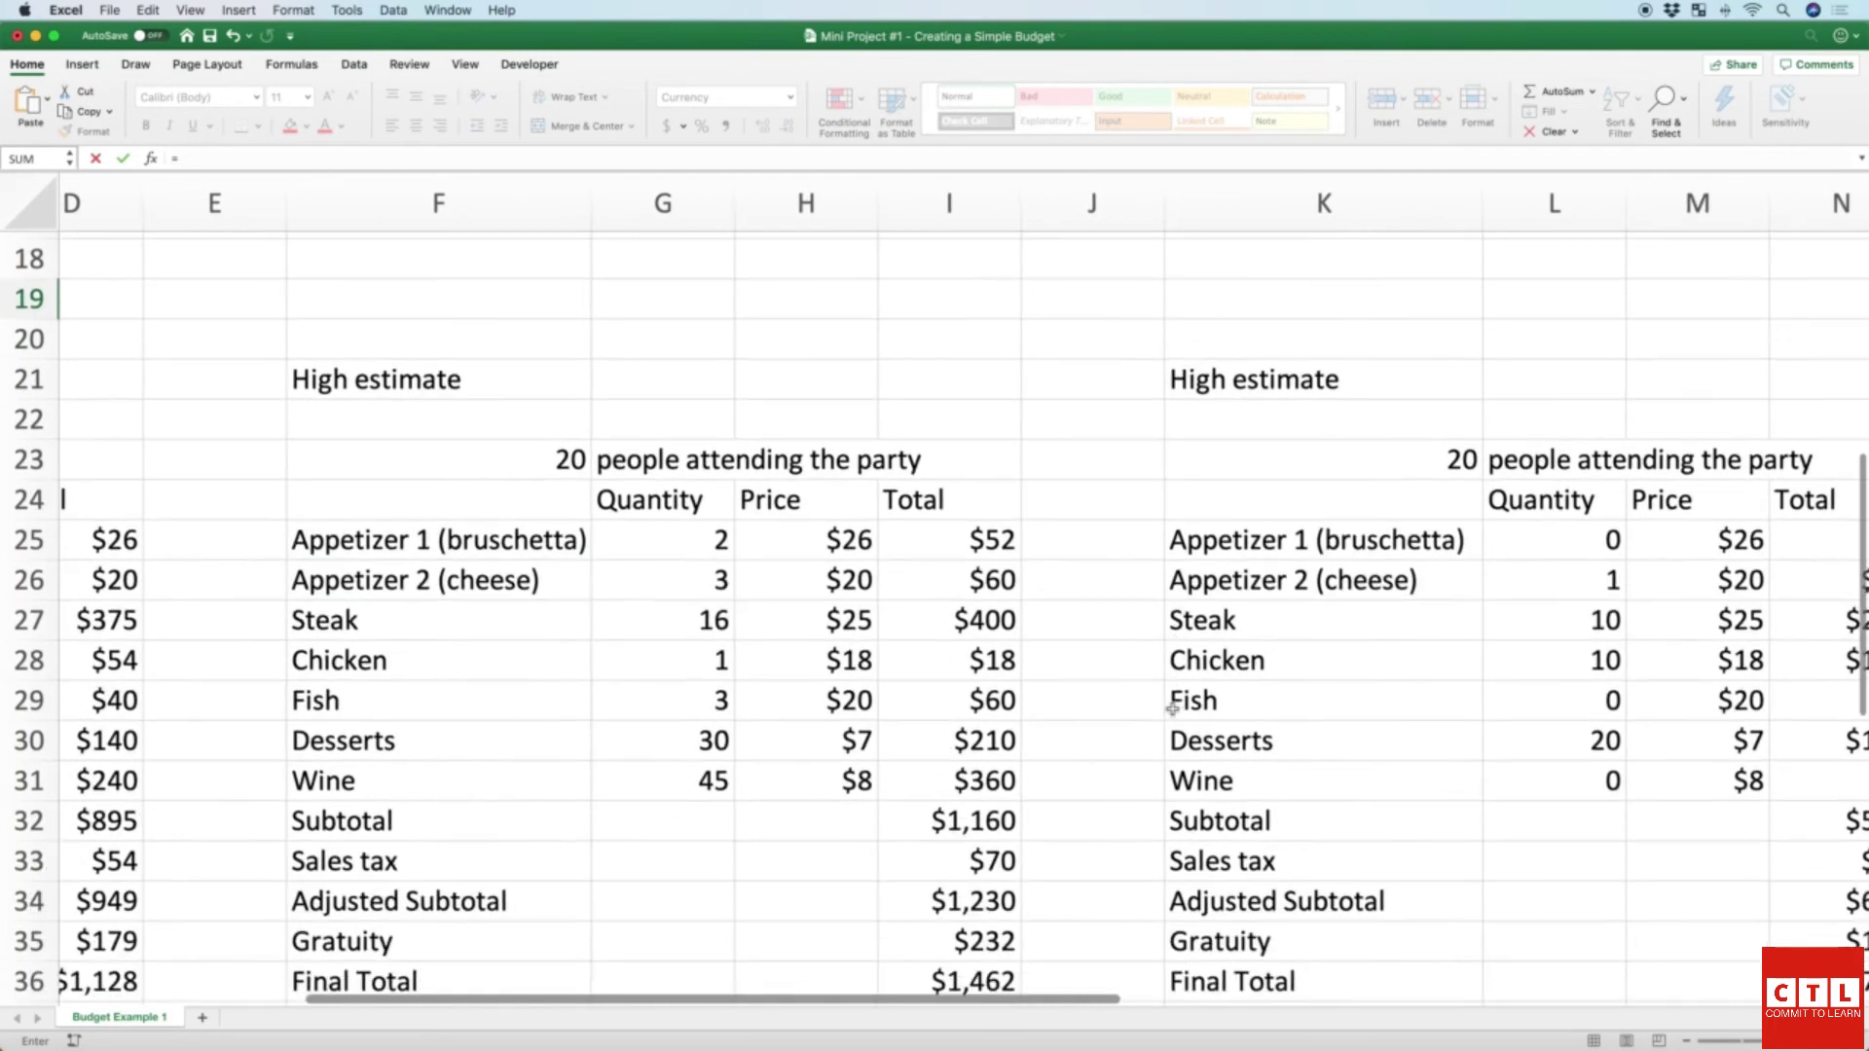
click(1567, 865)
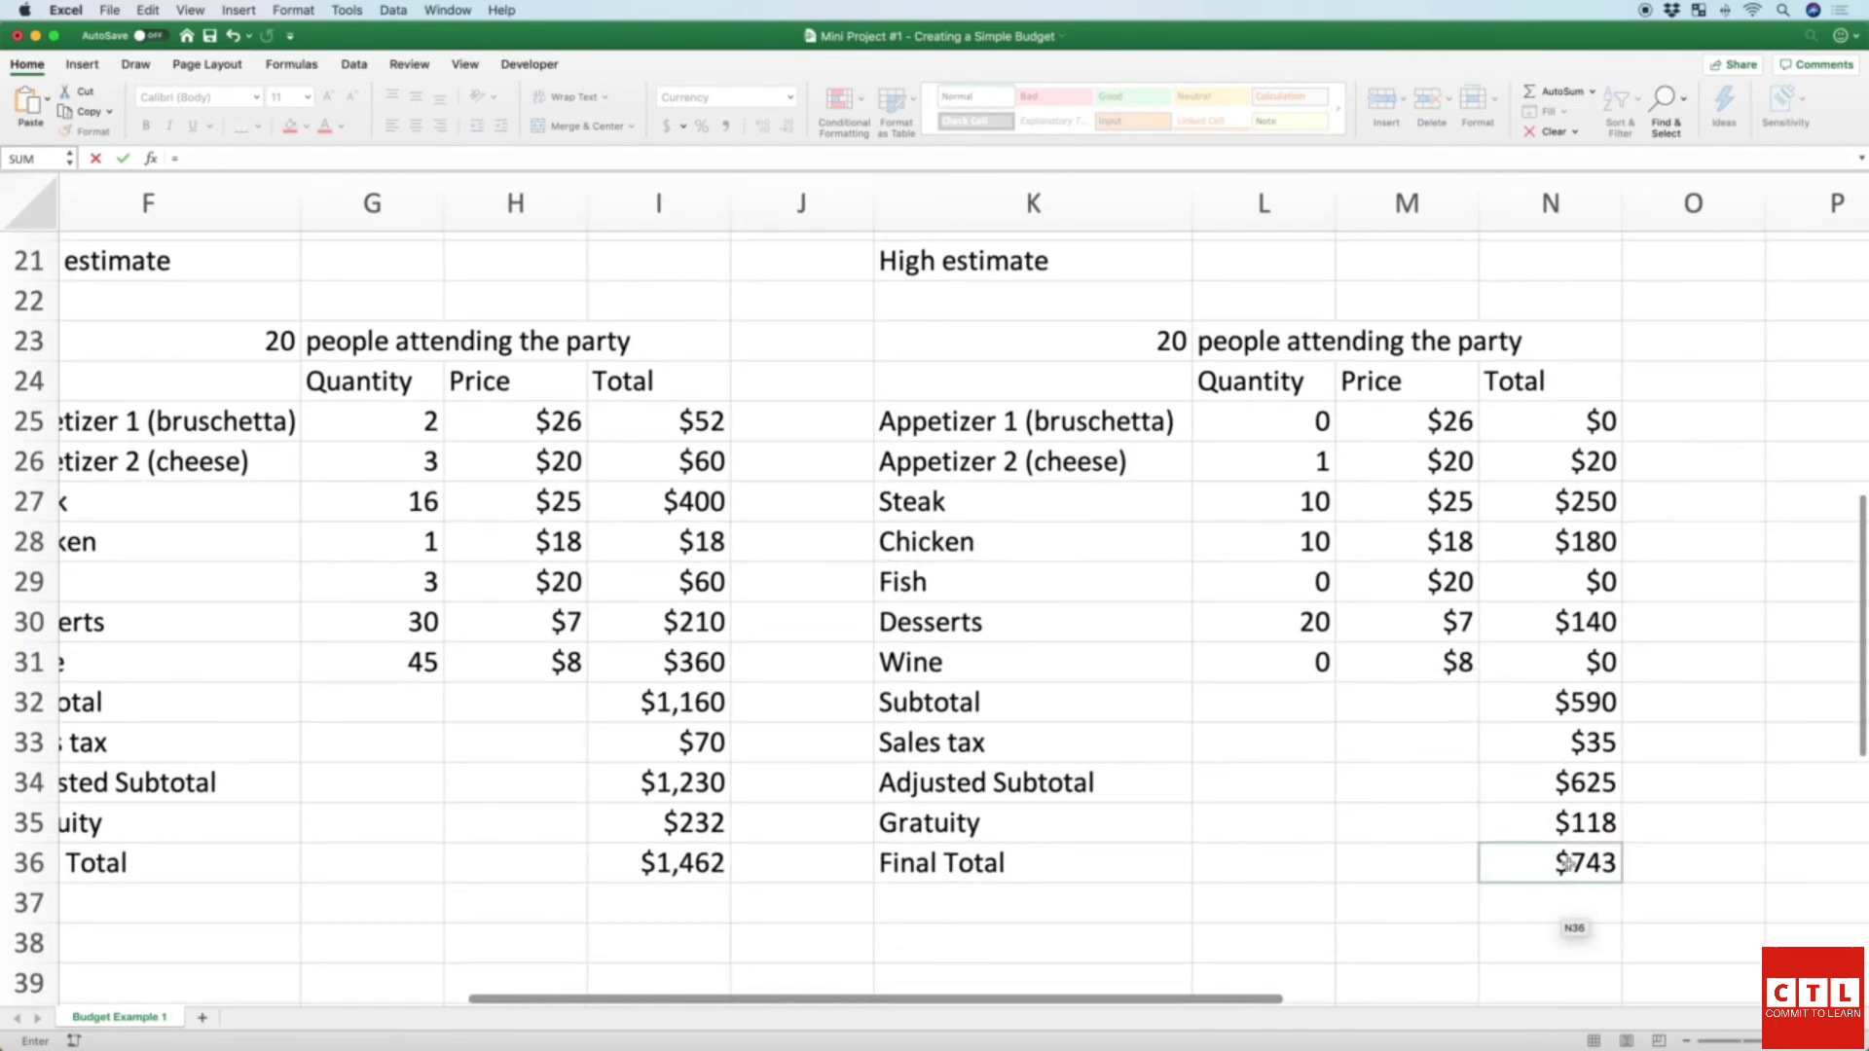
click(1567, 863)
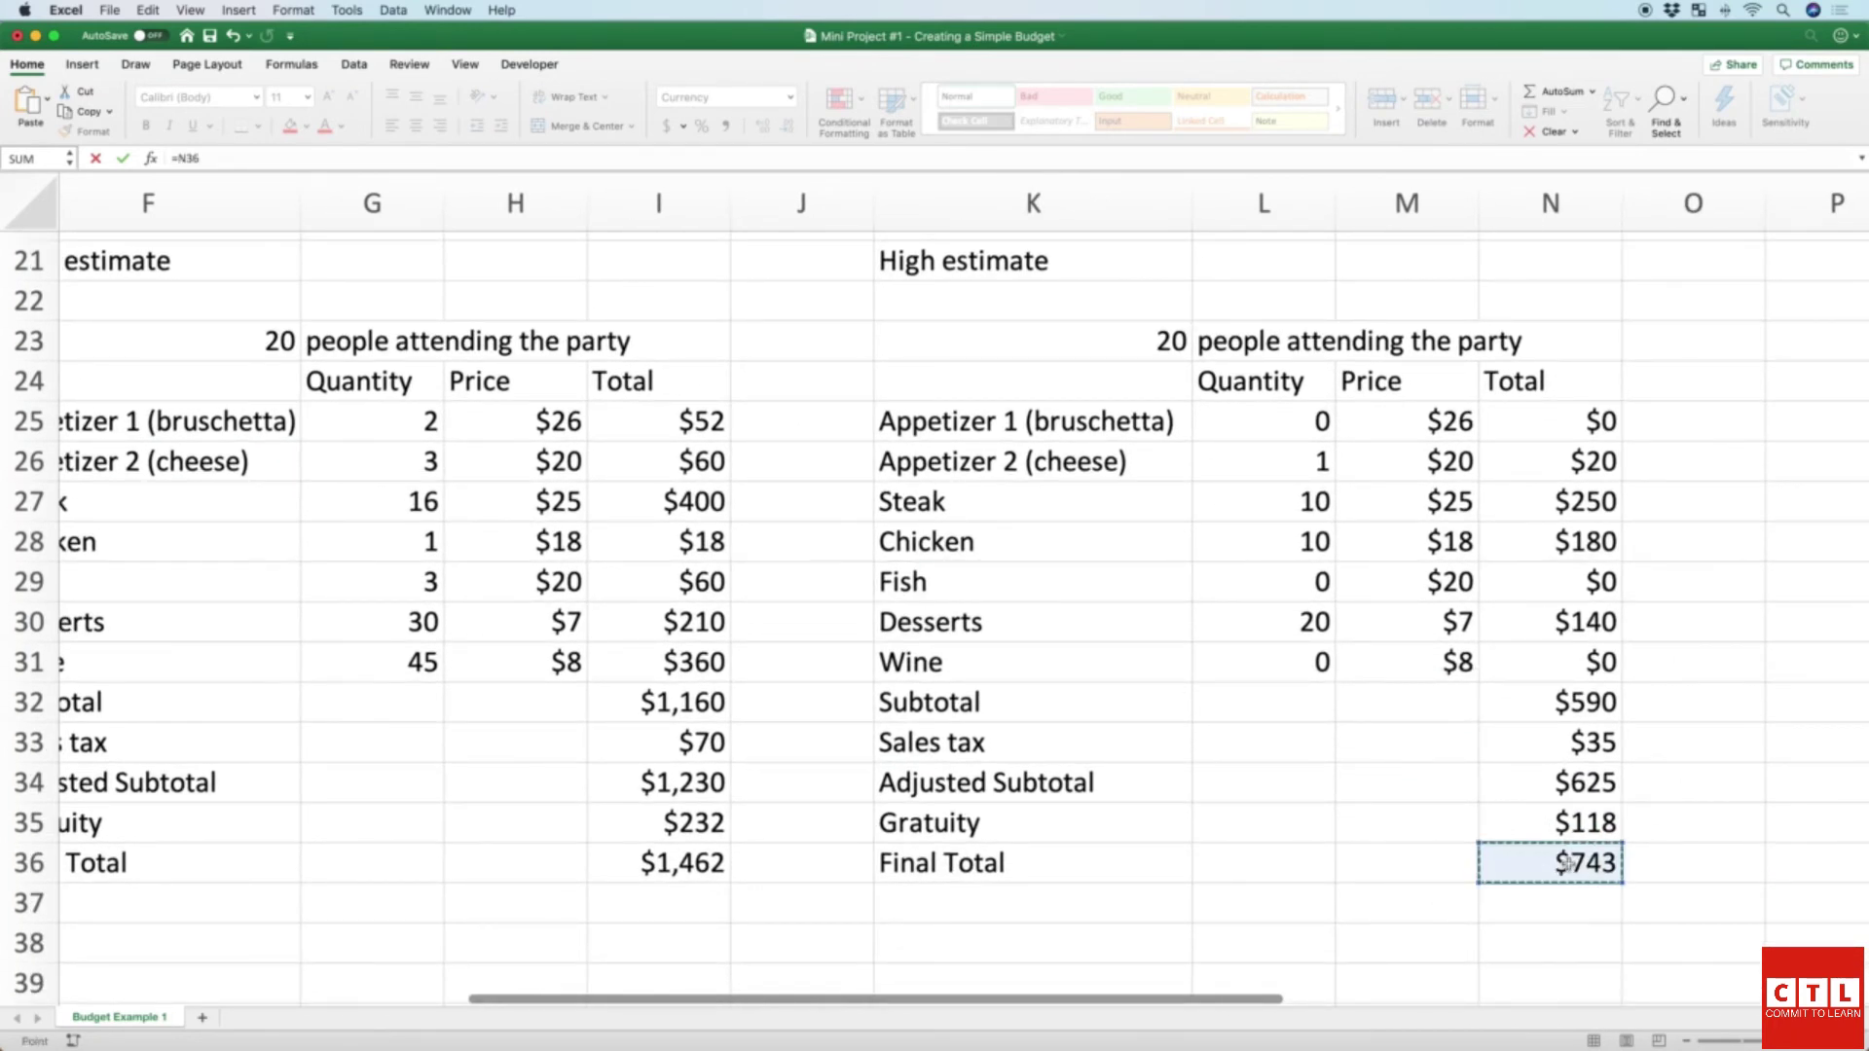
key(Return)
Step: Review the assignment text and the three highlighted budget results against the estimates below them
scroll(613, 389, left, 2)
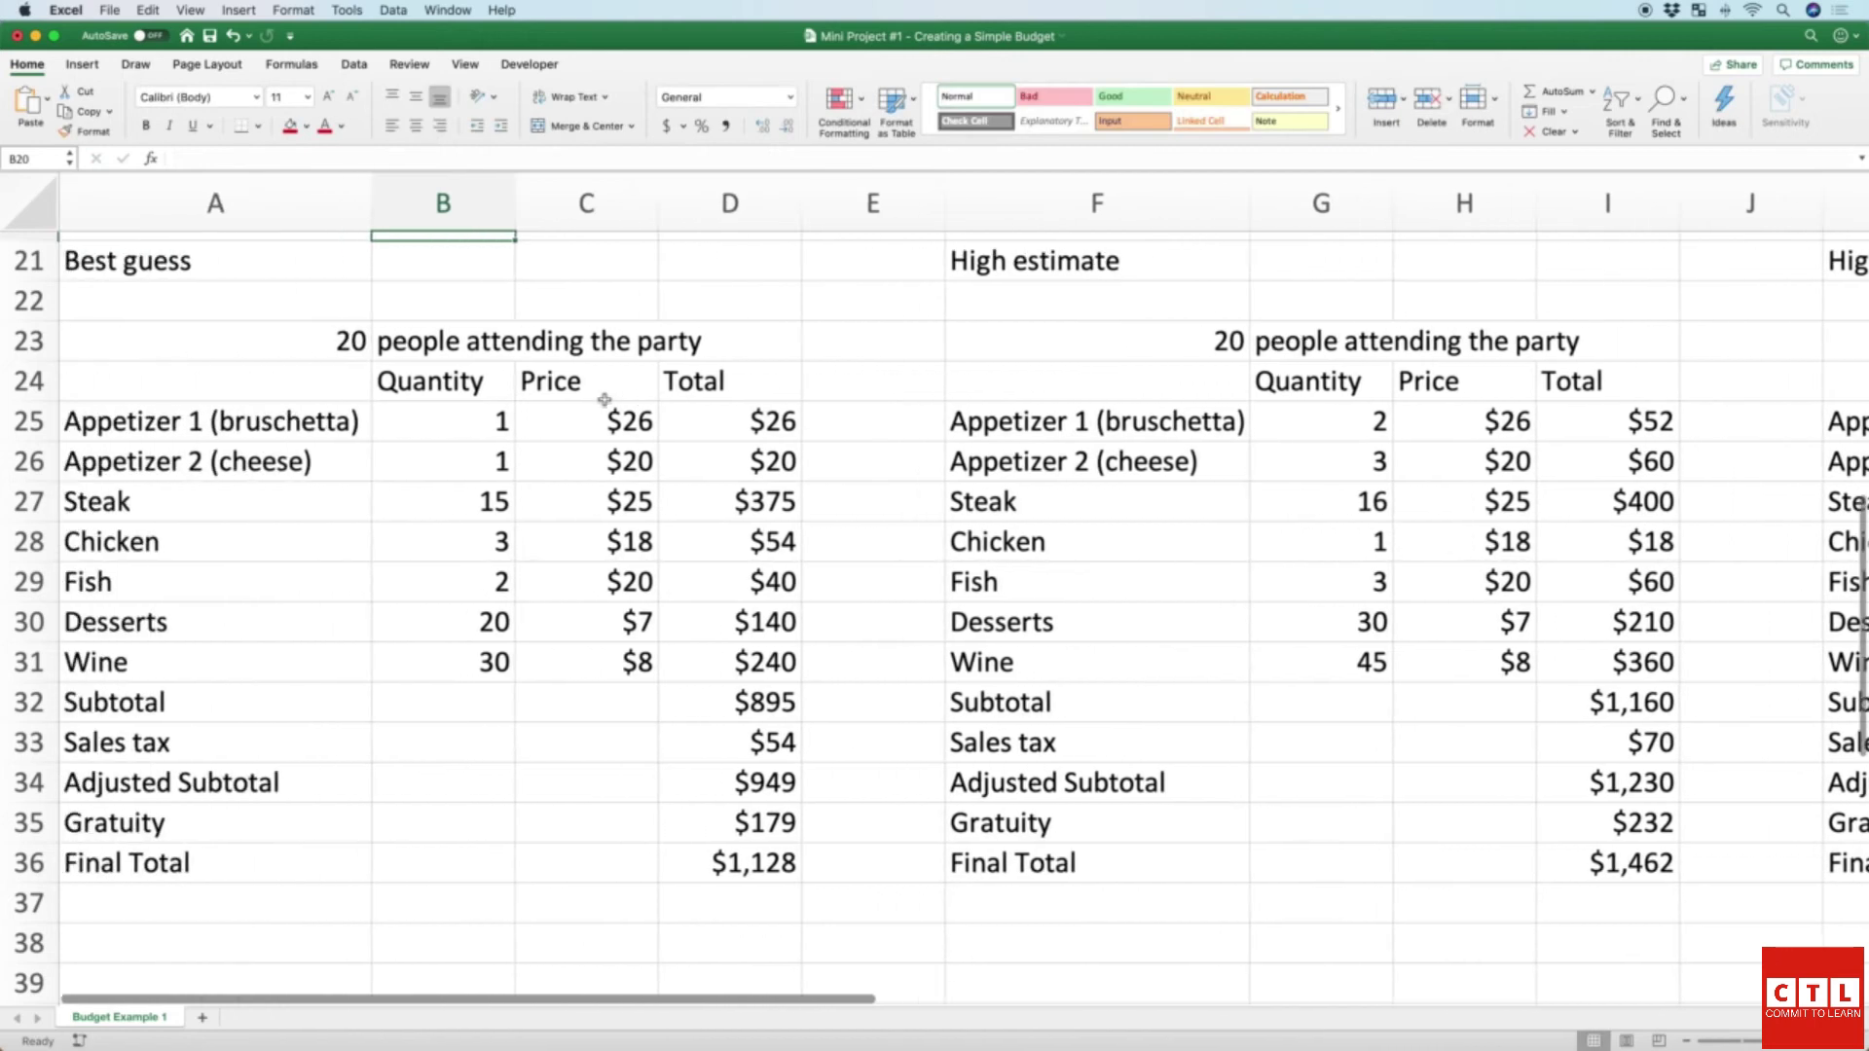
scroll(604, 399, up, 5)
scroll(604, 399, up, 3)
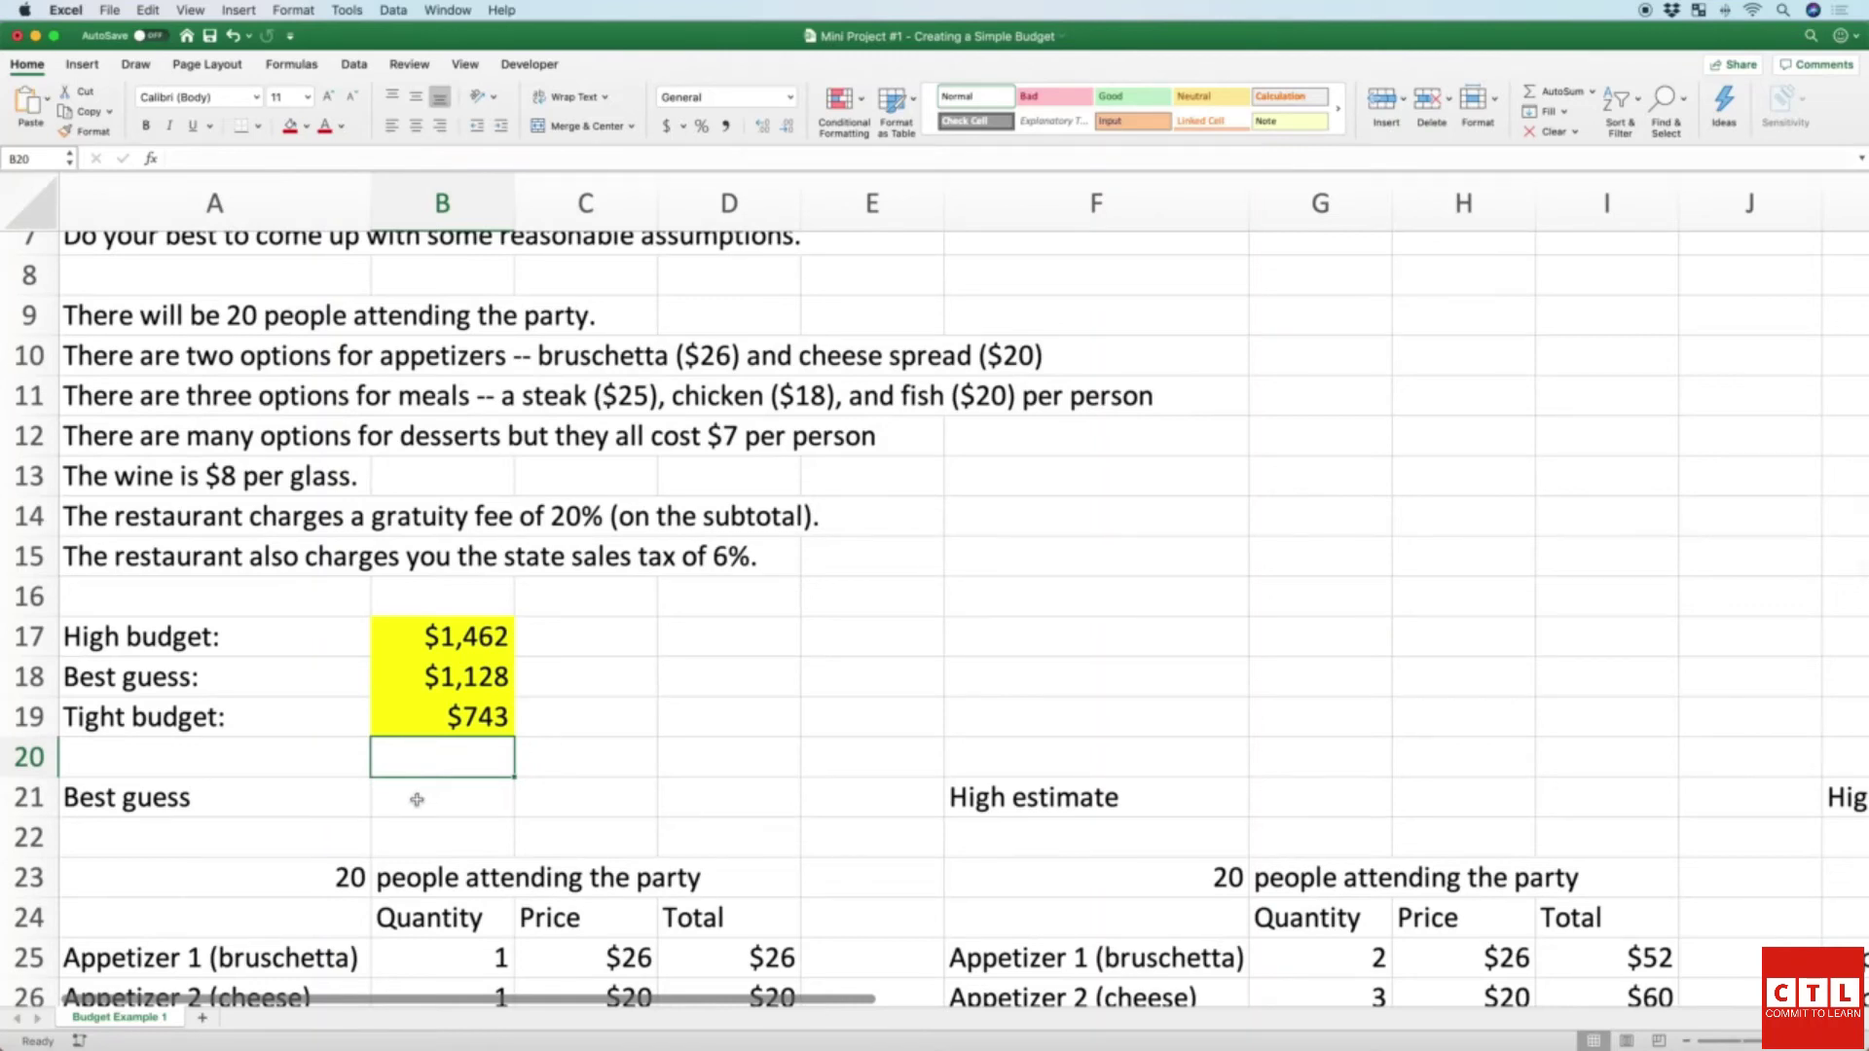
scroll(427, 636, up, 3)
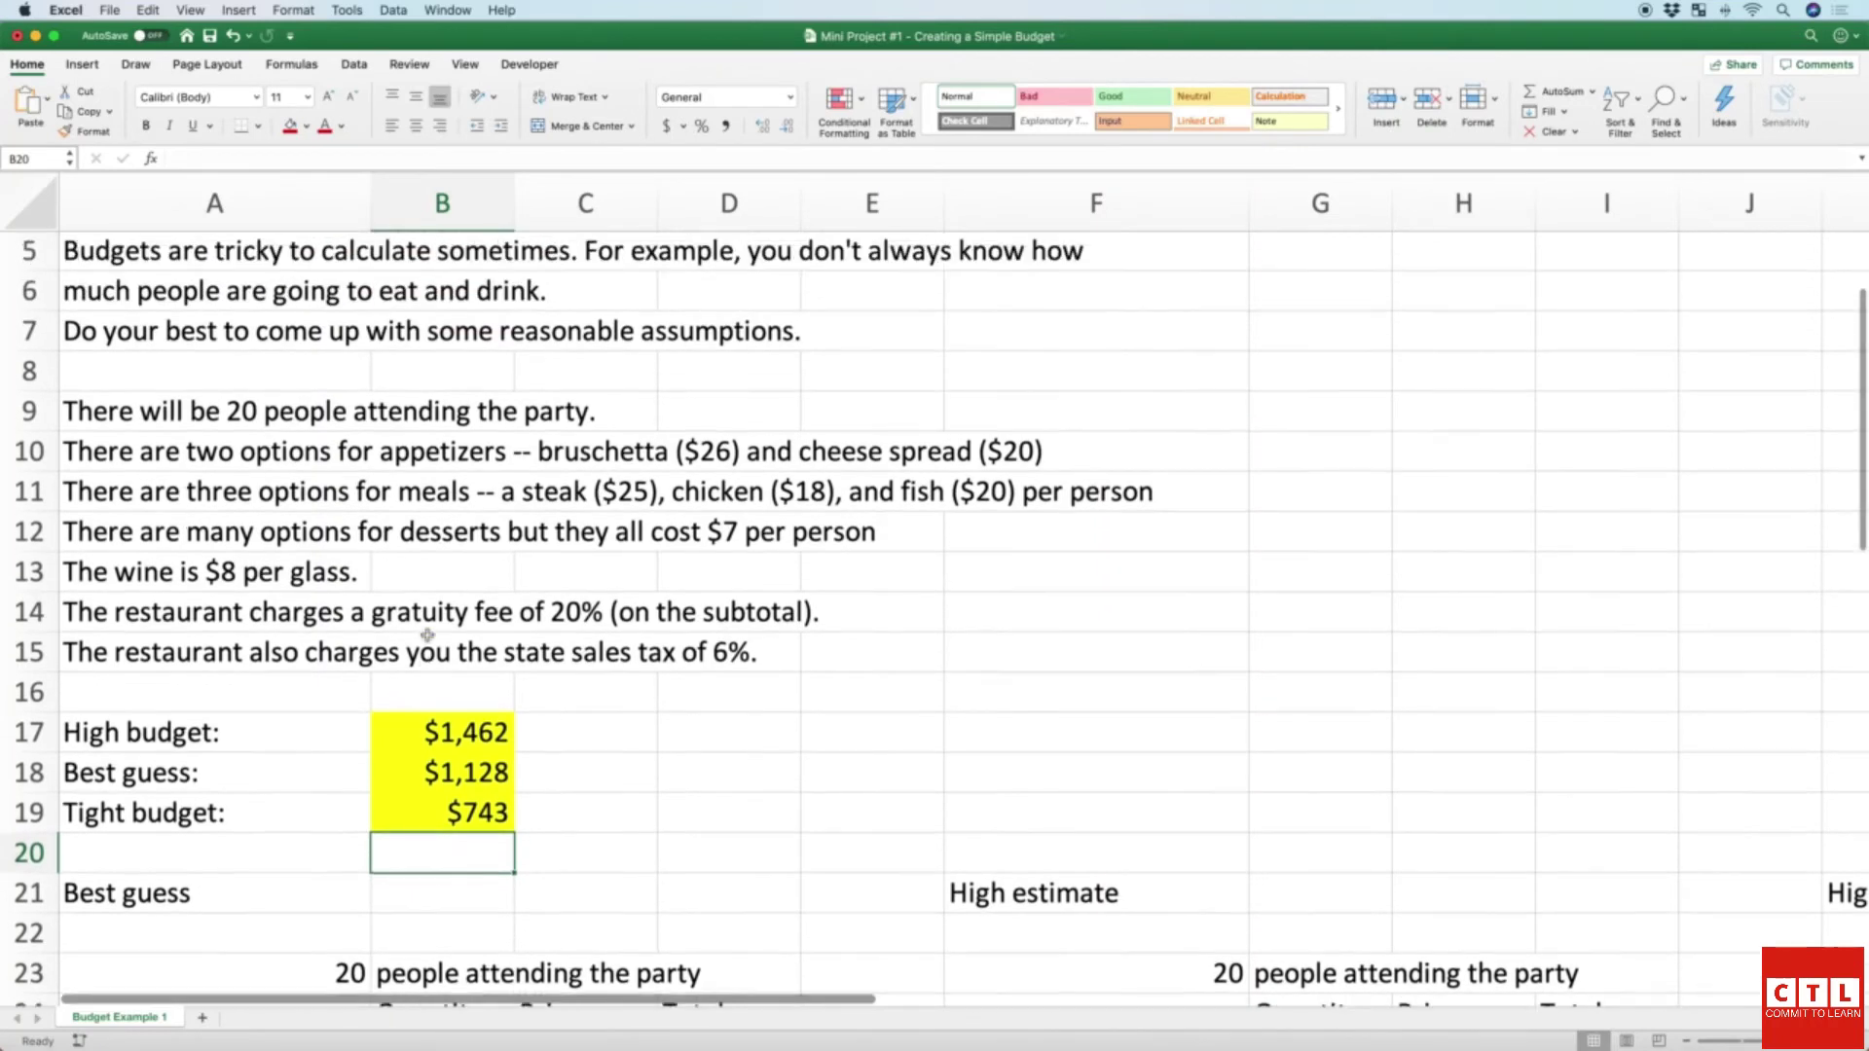
scroll(427, 635, down, 2)
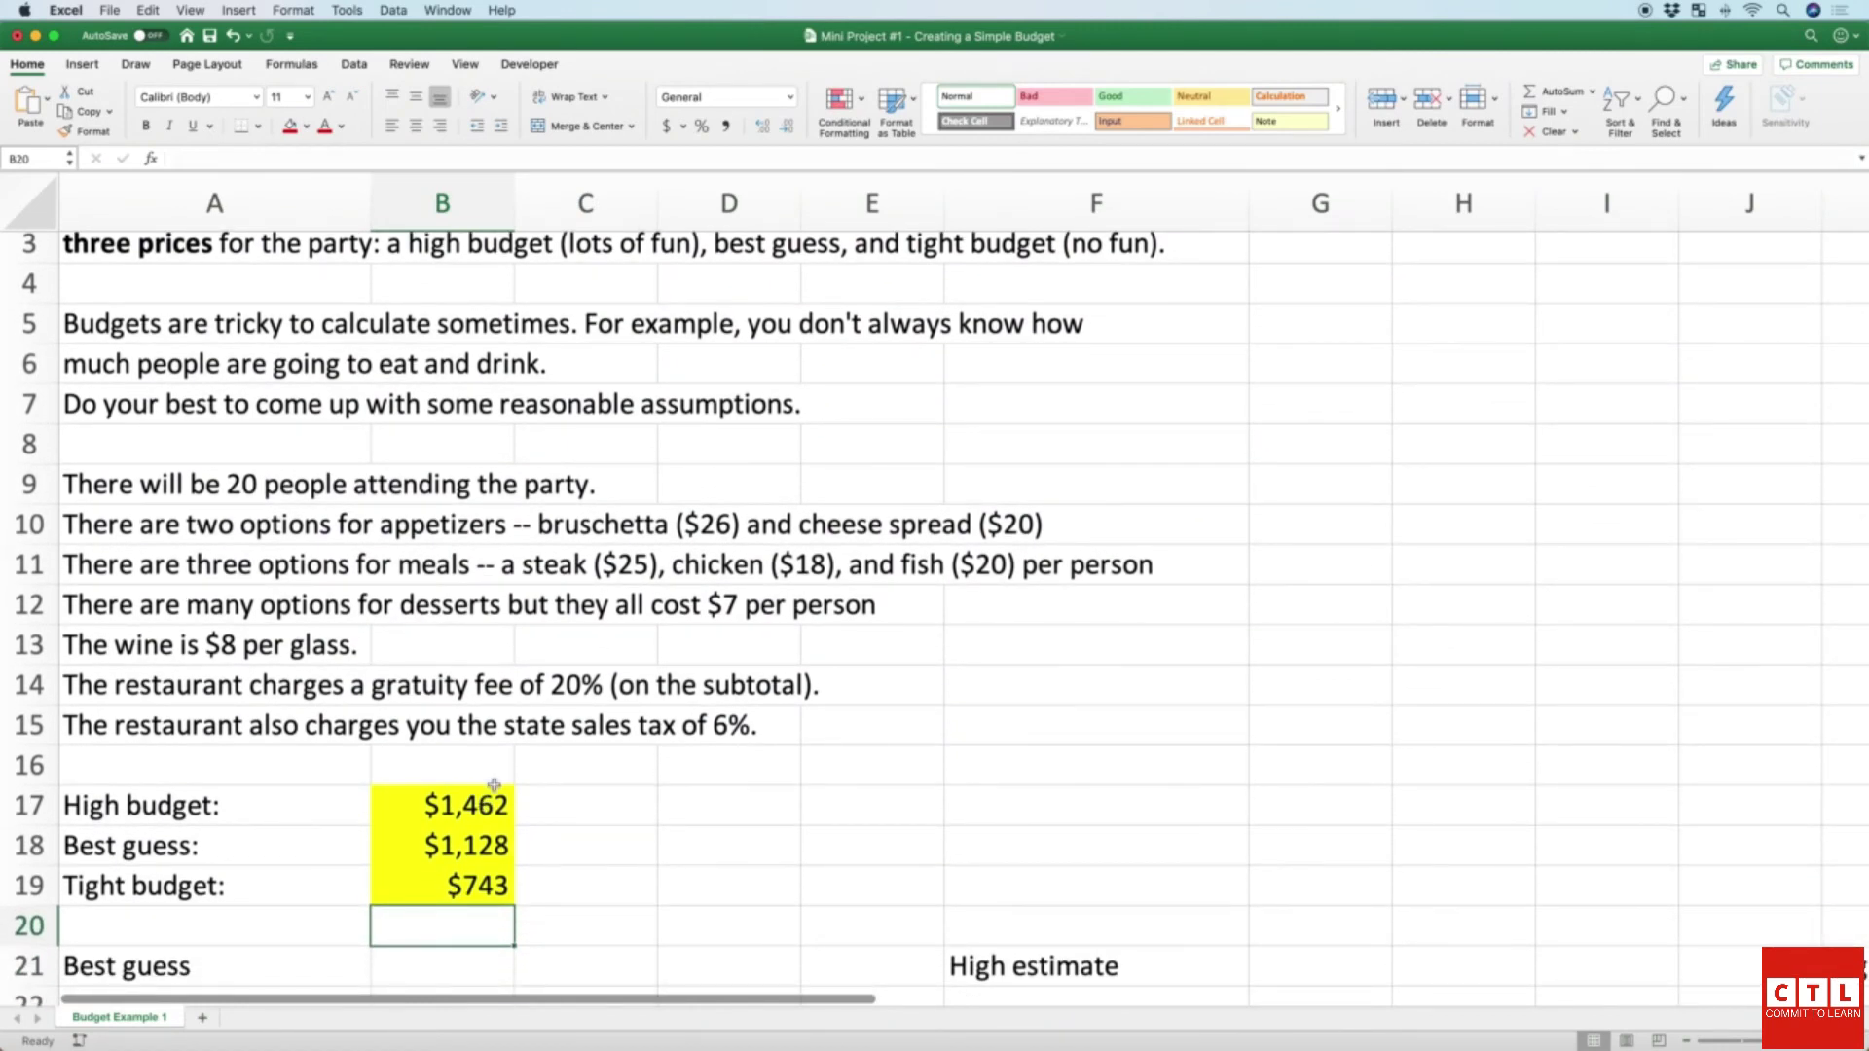
scroll(484, 613, up, 2)
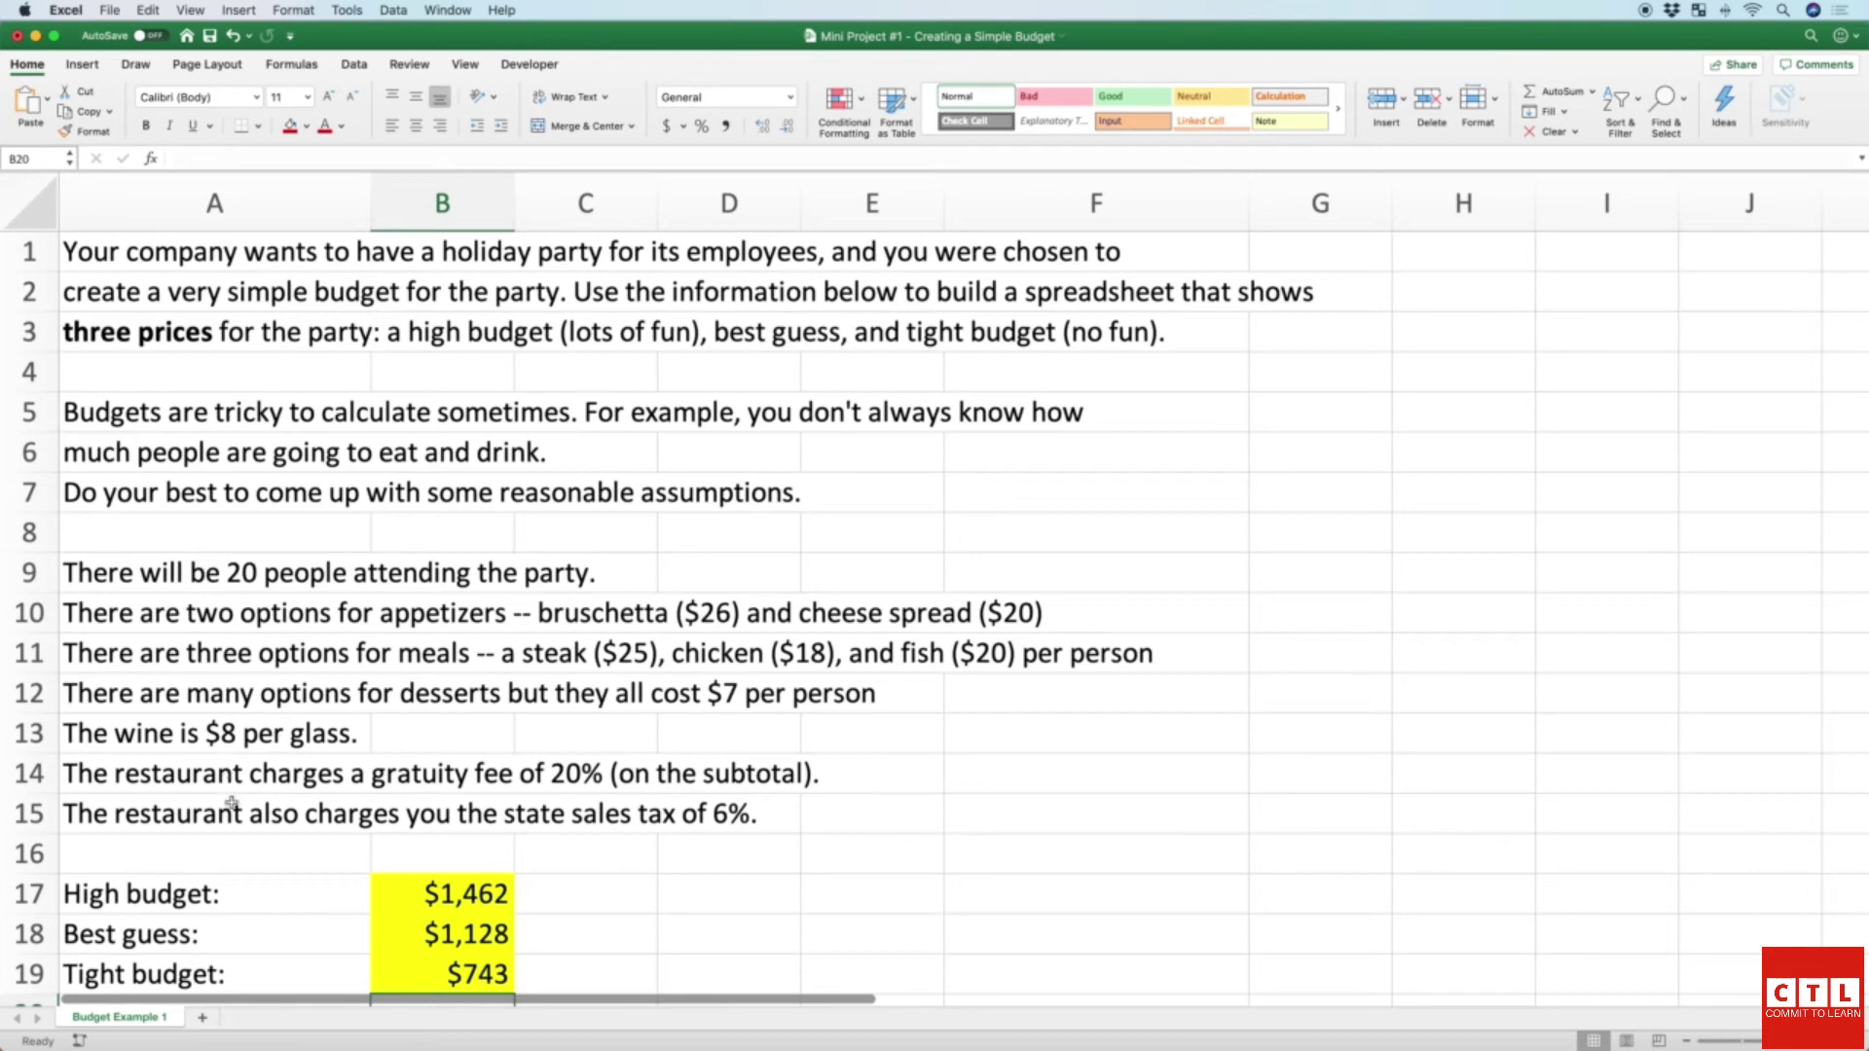
scroll(256, 648, down, 5)
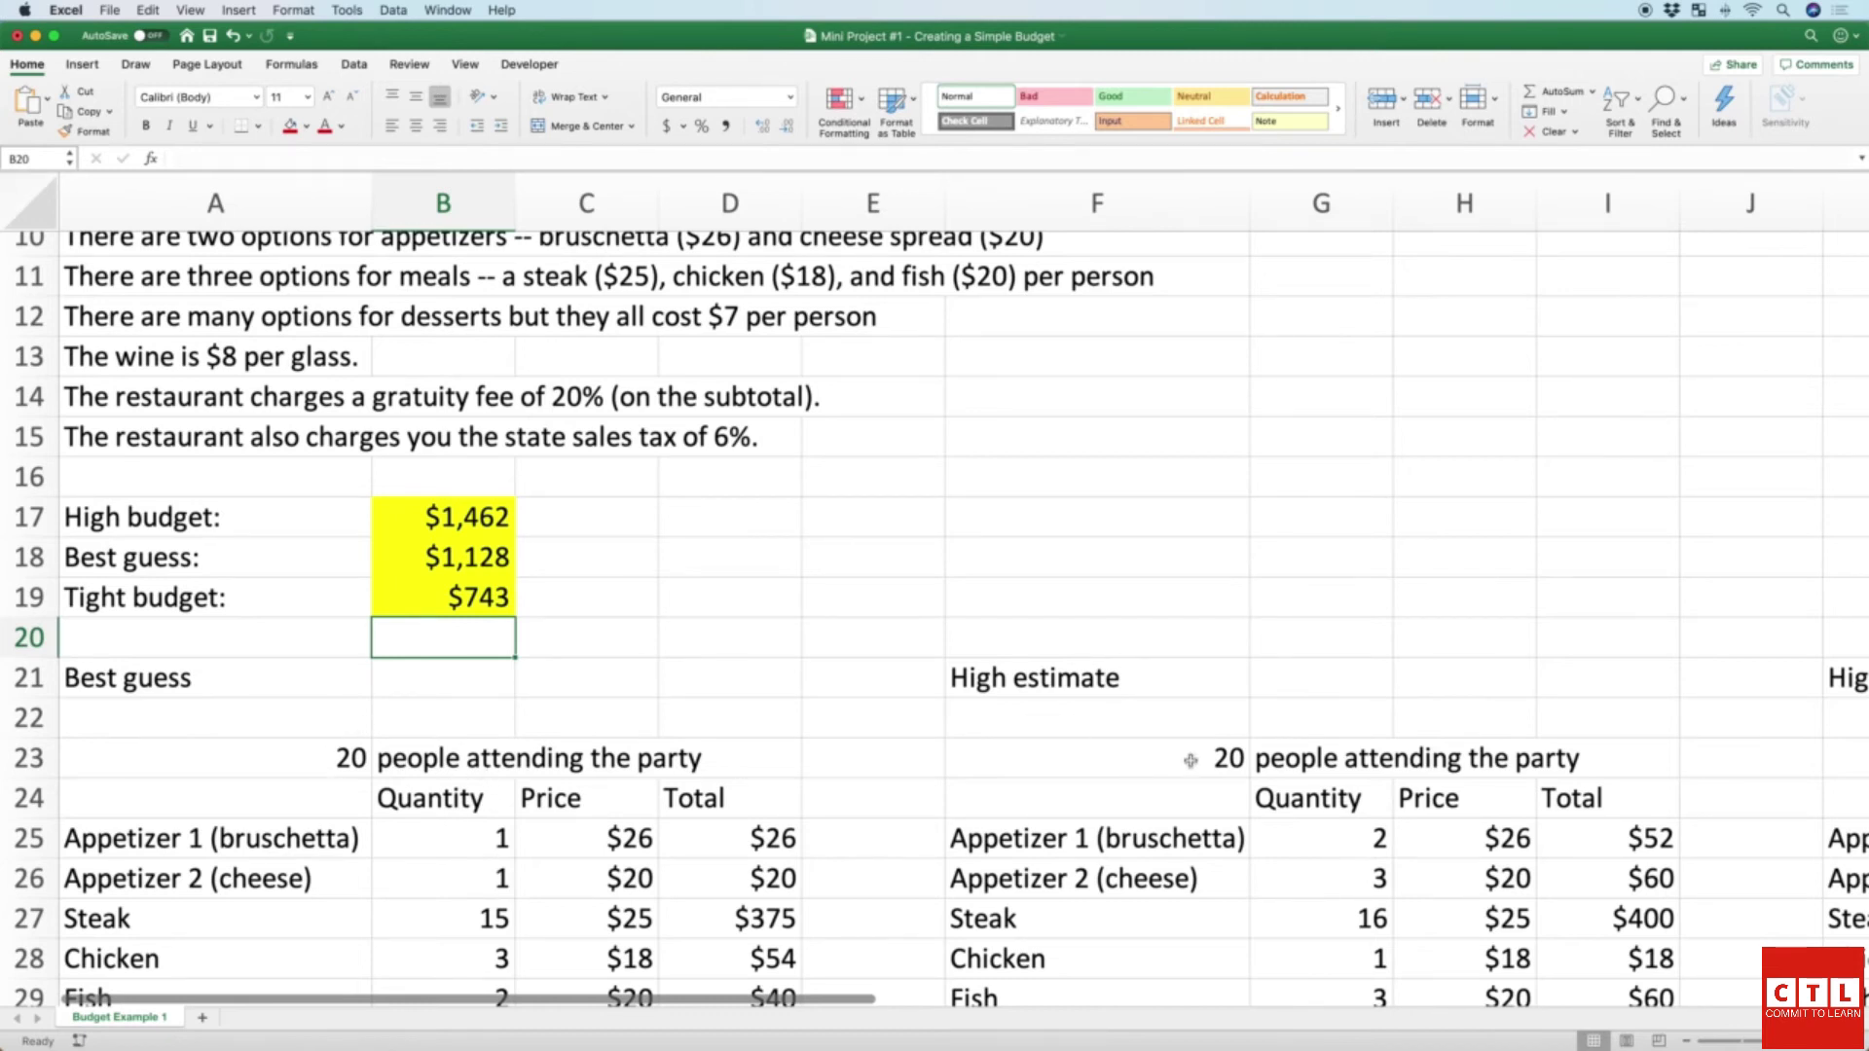
scroll(511, 574, up, 2)
scroll(511, 574, up, 3)
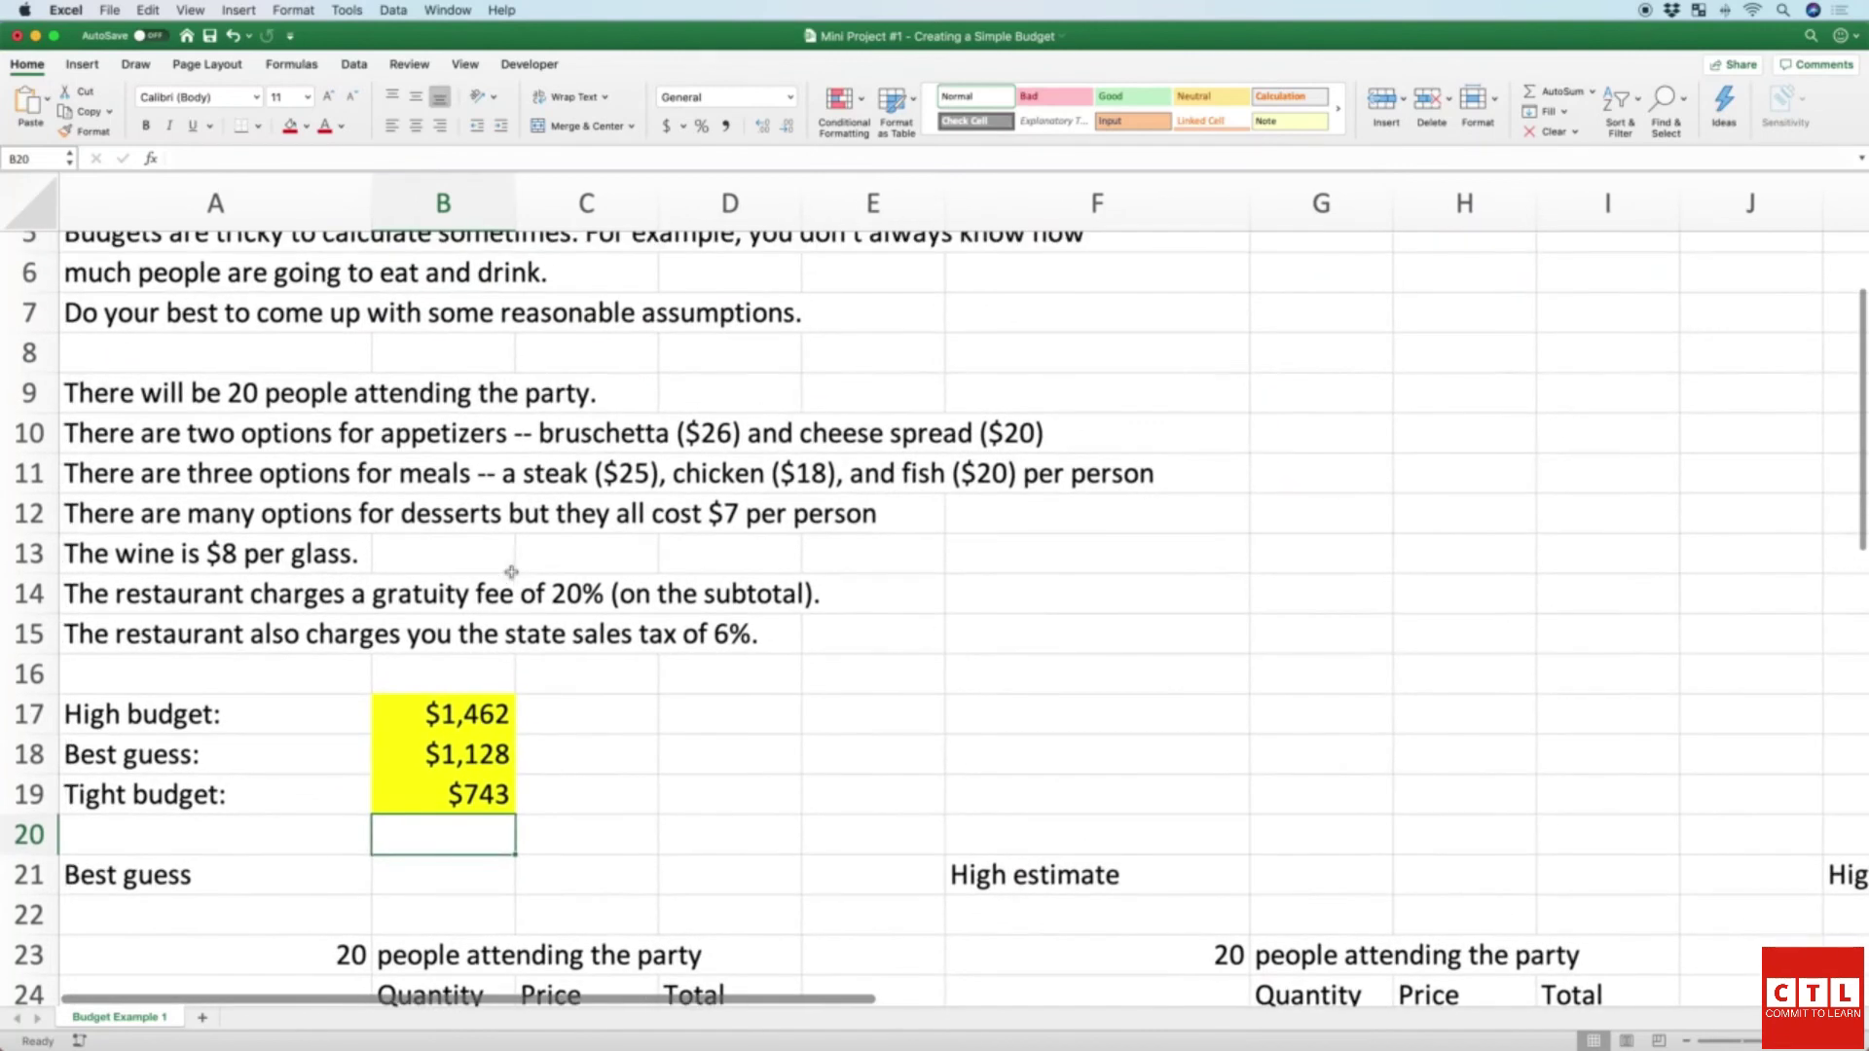
Step: Inspect the linking formulas in the high budget, best guess and tight budget cells
click(464, 800)
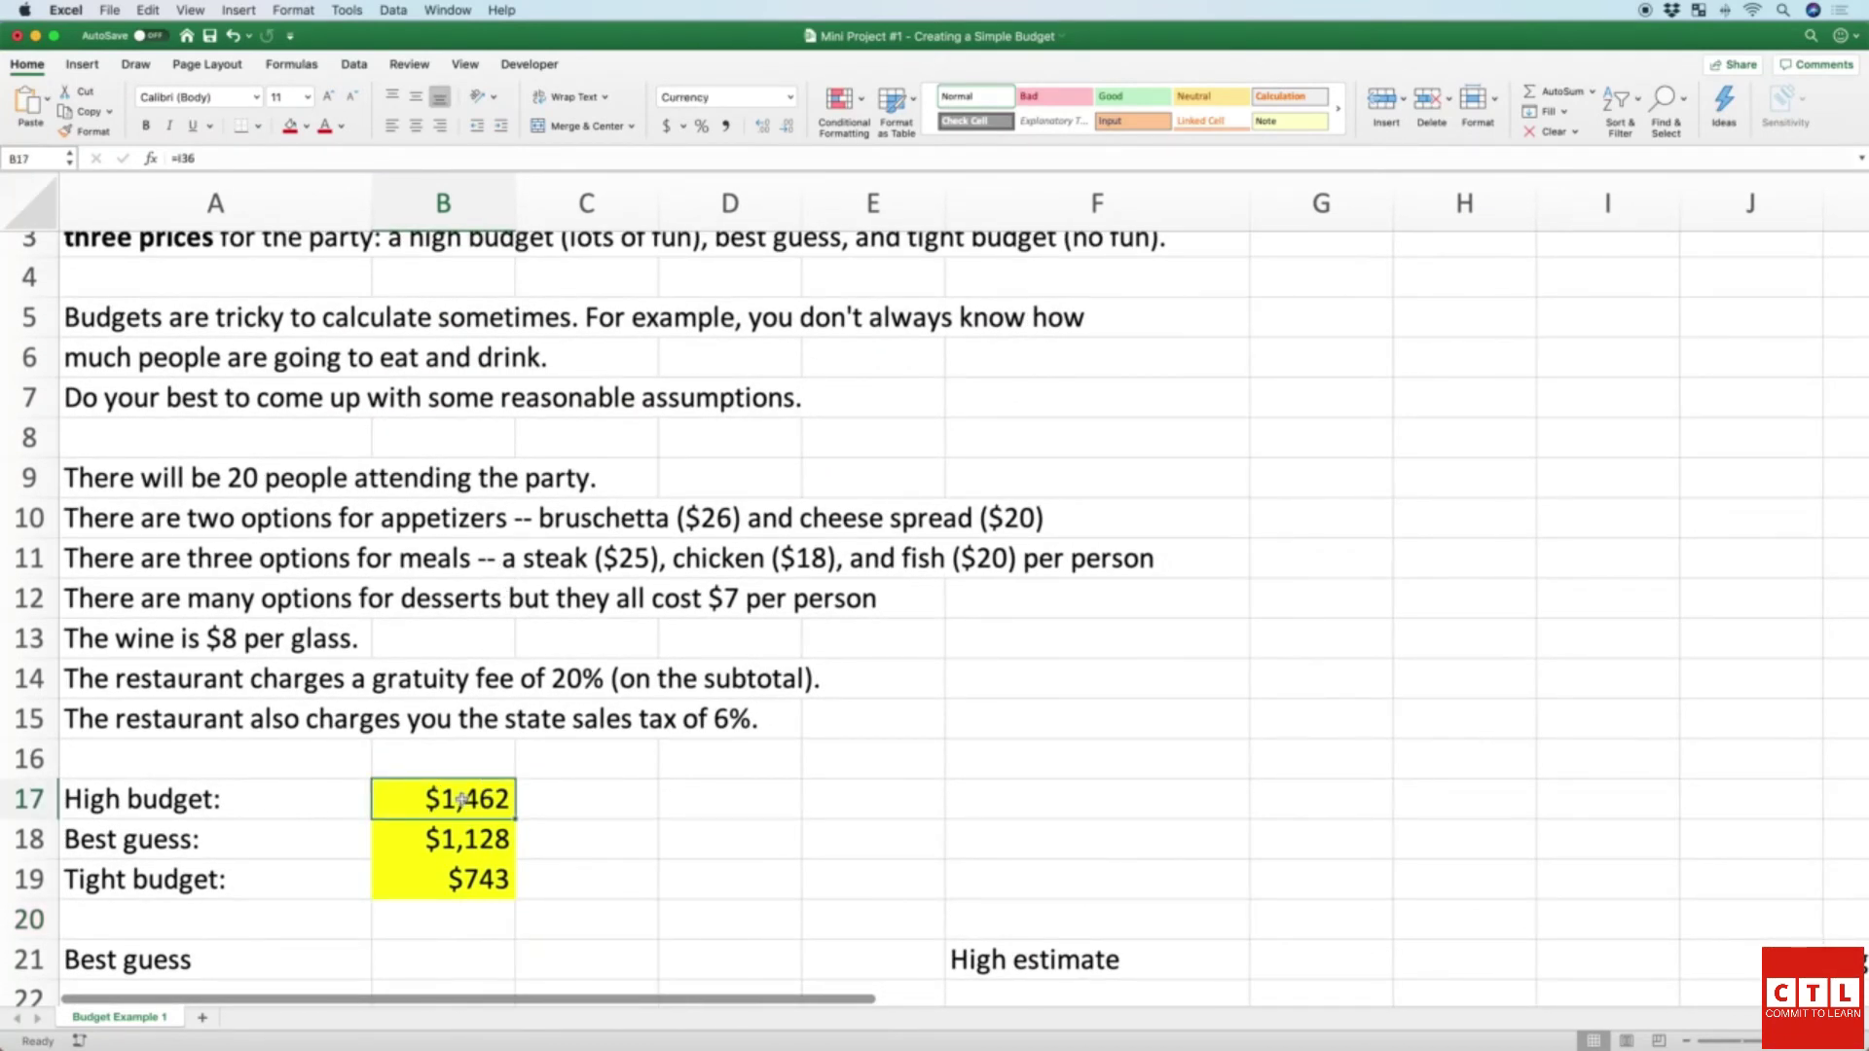
key(Down)
key(Down)
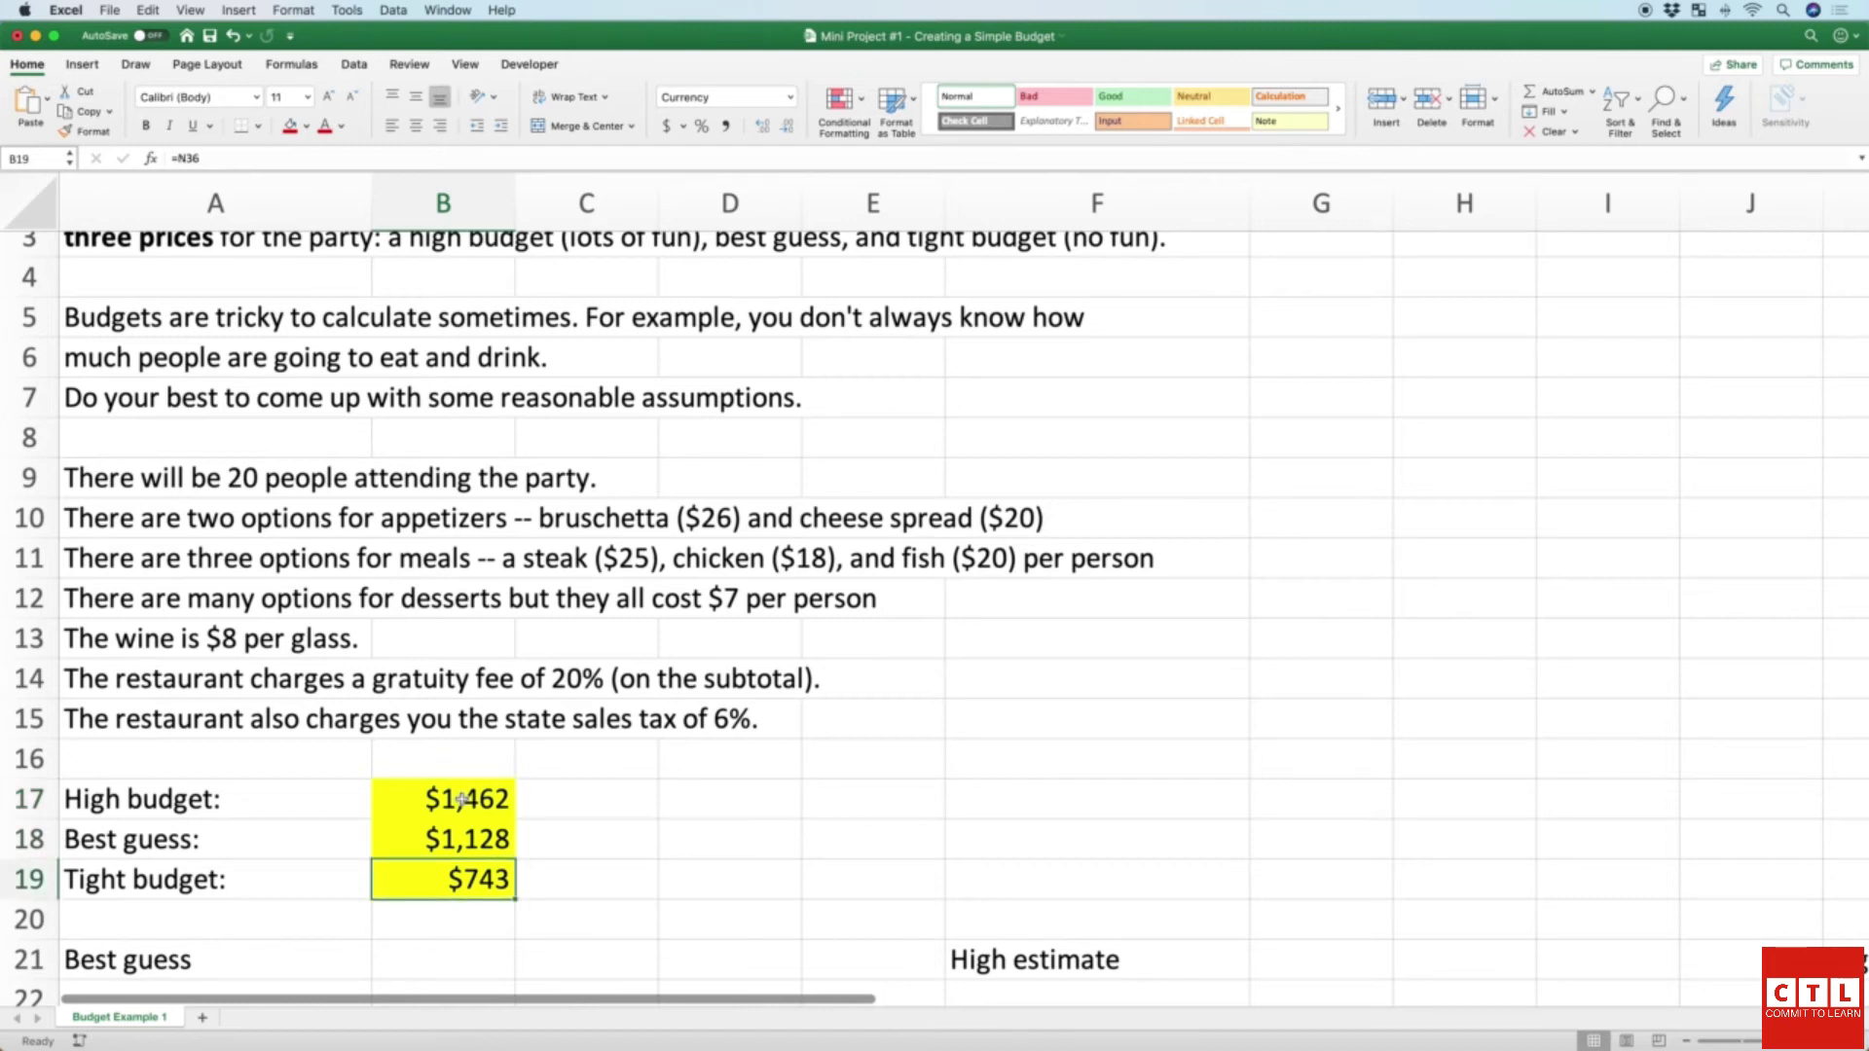
key(Up)
key(Up)
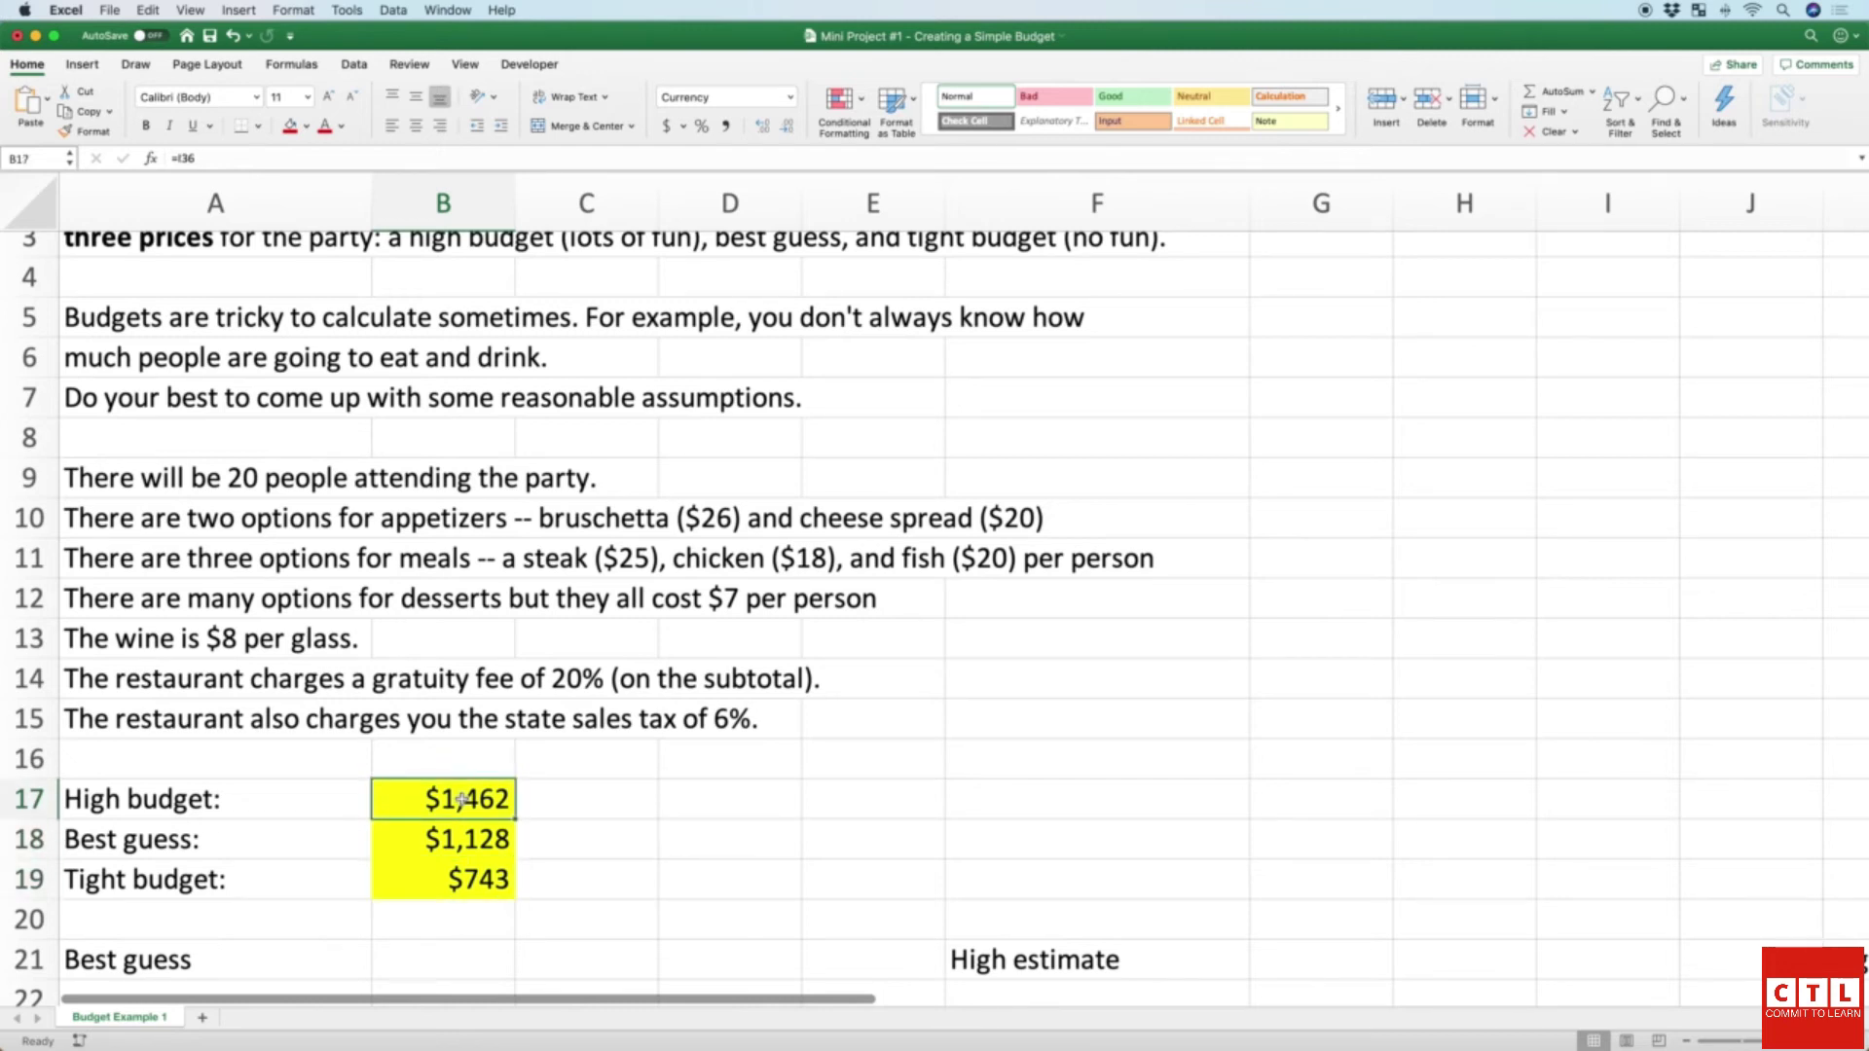
scroll(461, 800, up, 1)
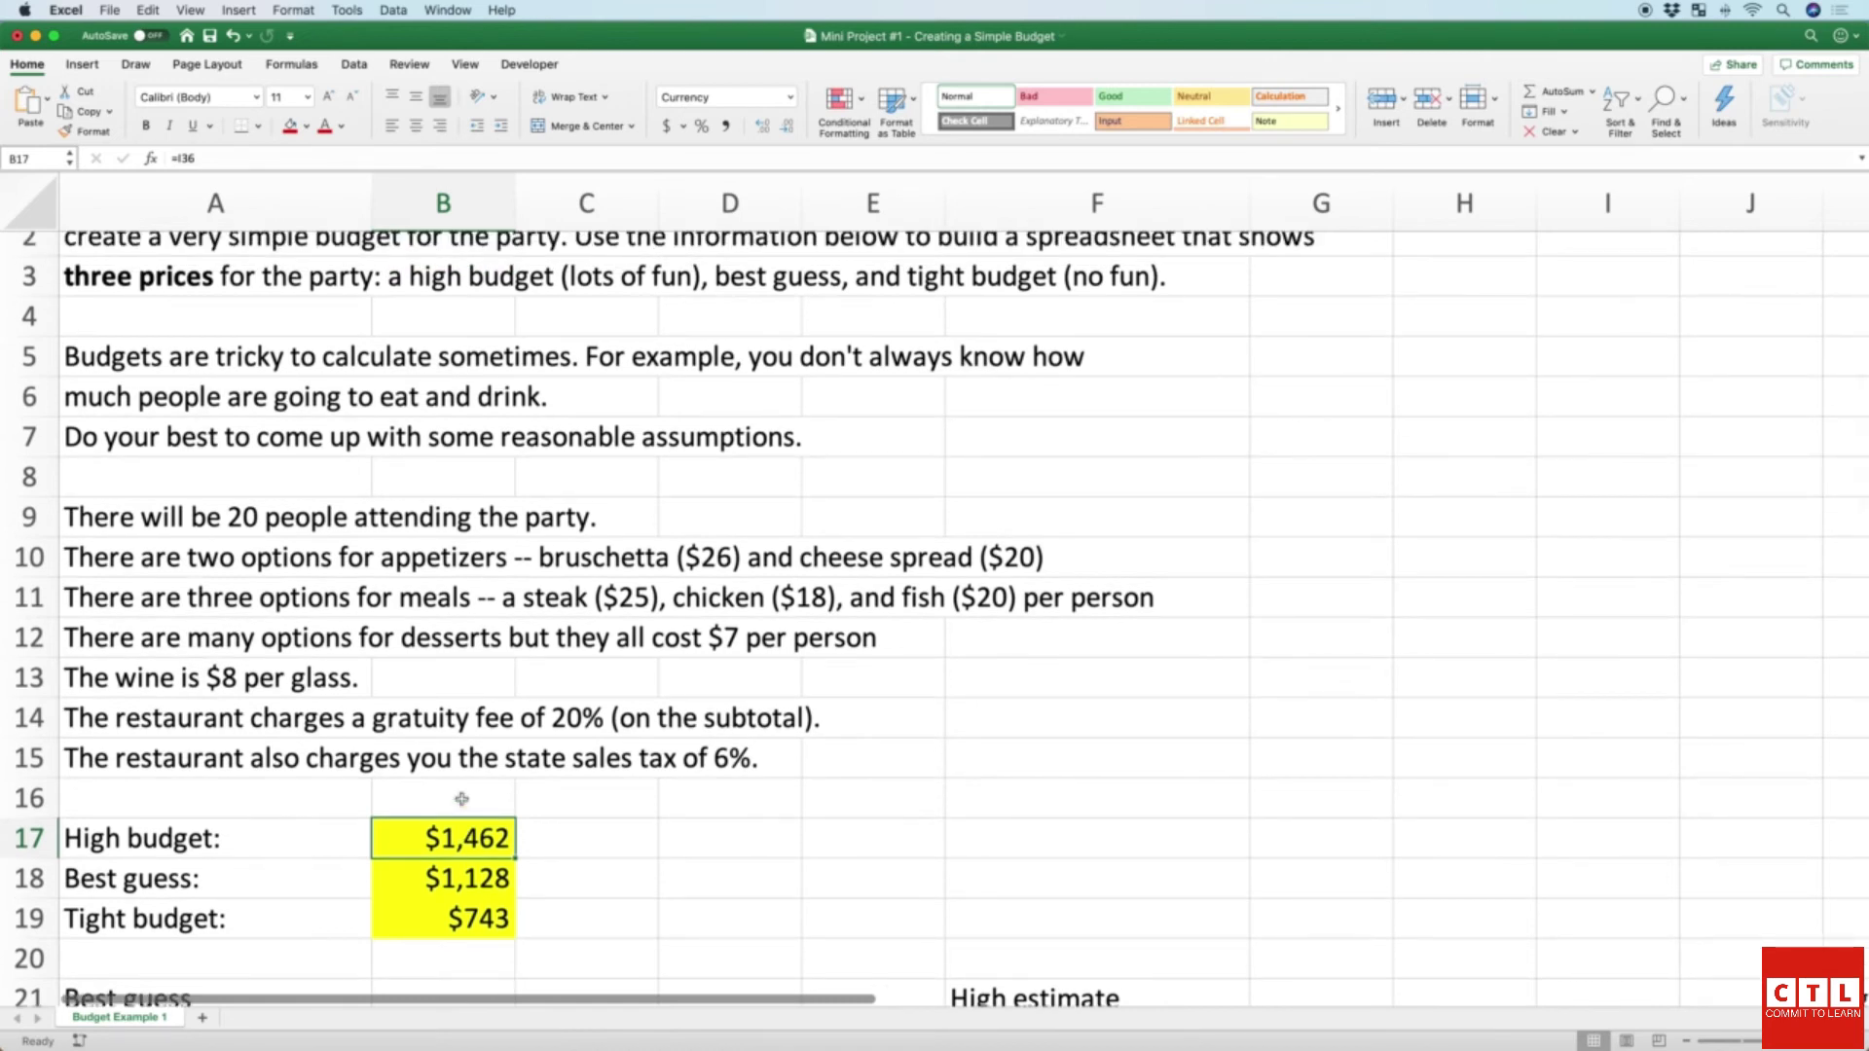
Step: Compare the attendee count with the steak, chicken and fish quantities in the best guess estimate
scroll(292, 739, down, 5)
click(229, 686)
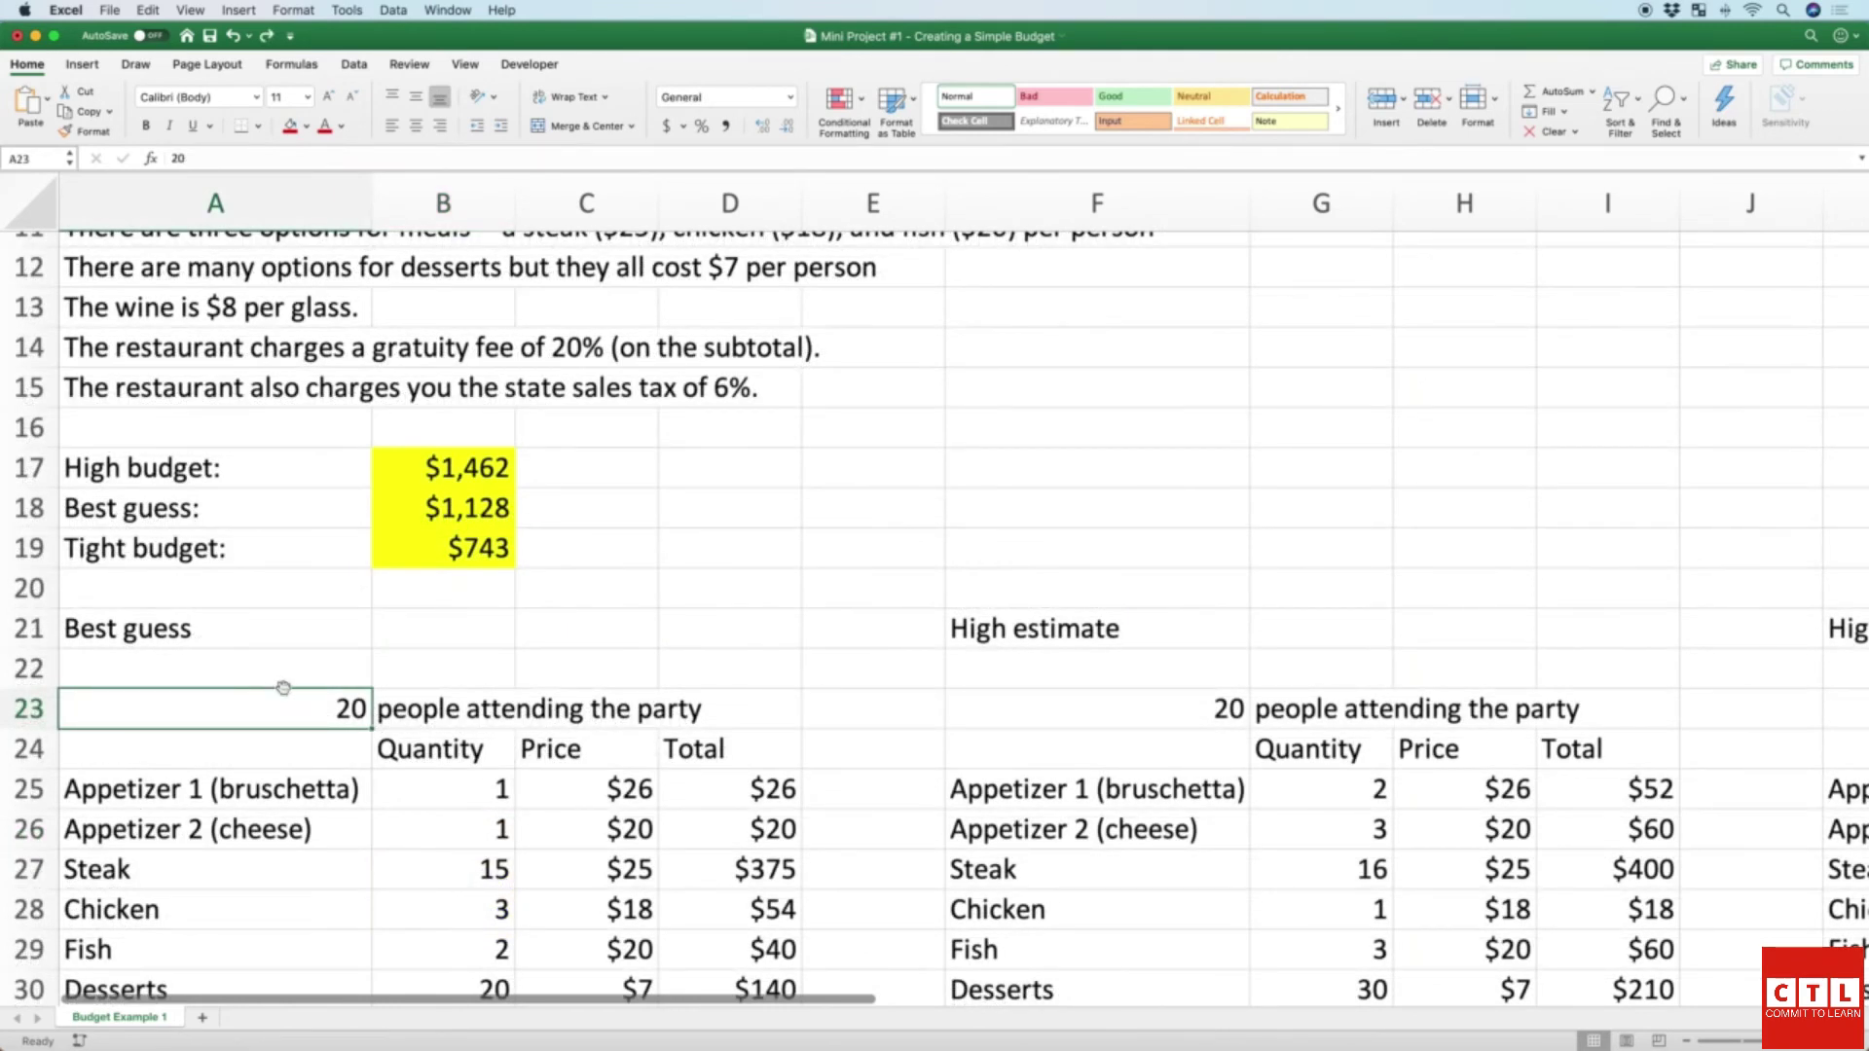
scroll(275, 689, down, 3)
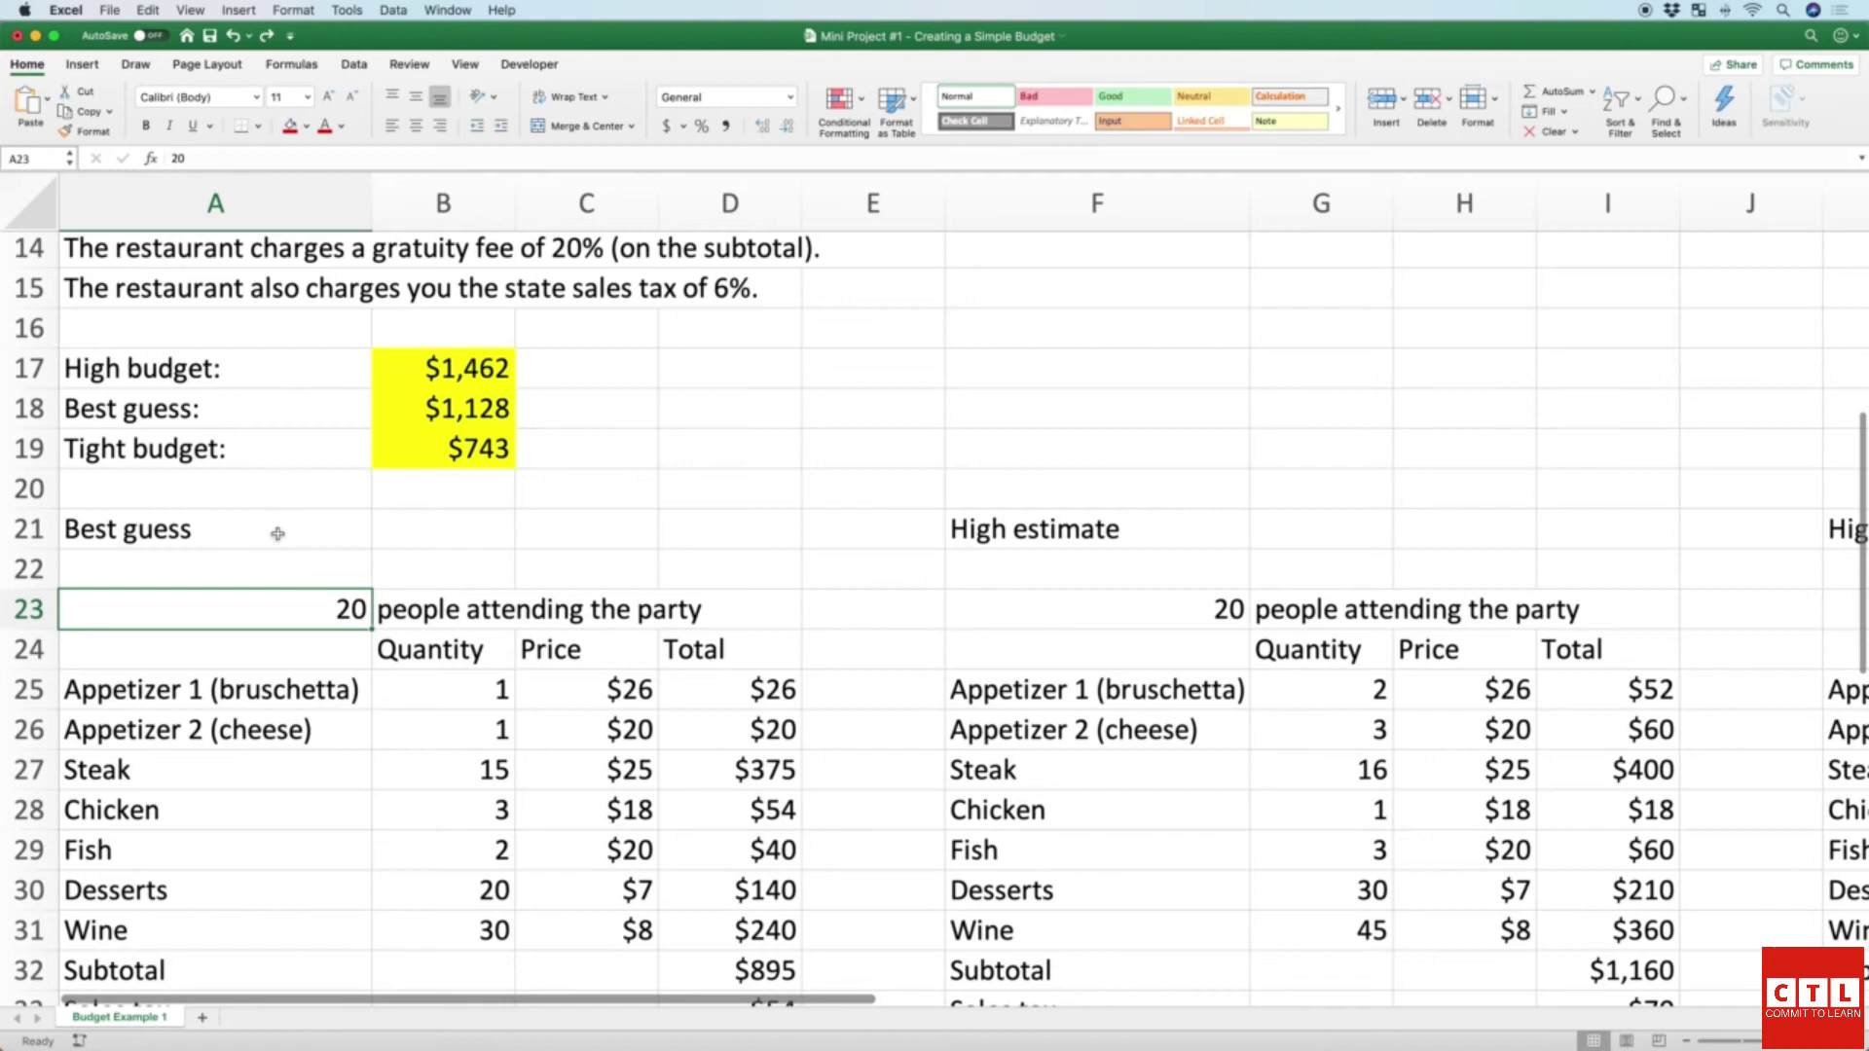
scroll(627, 863, down, 3)
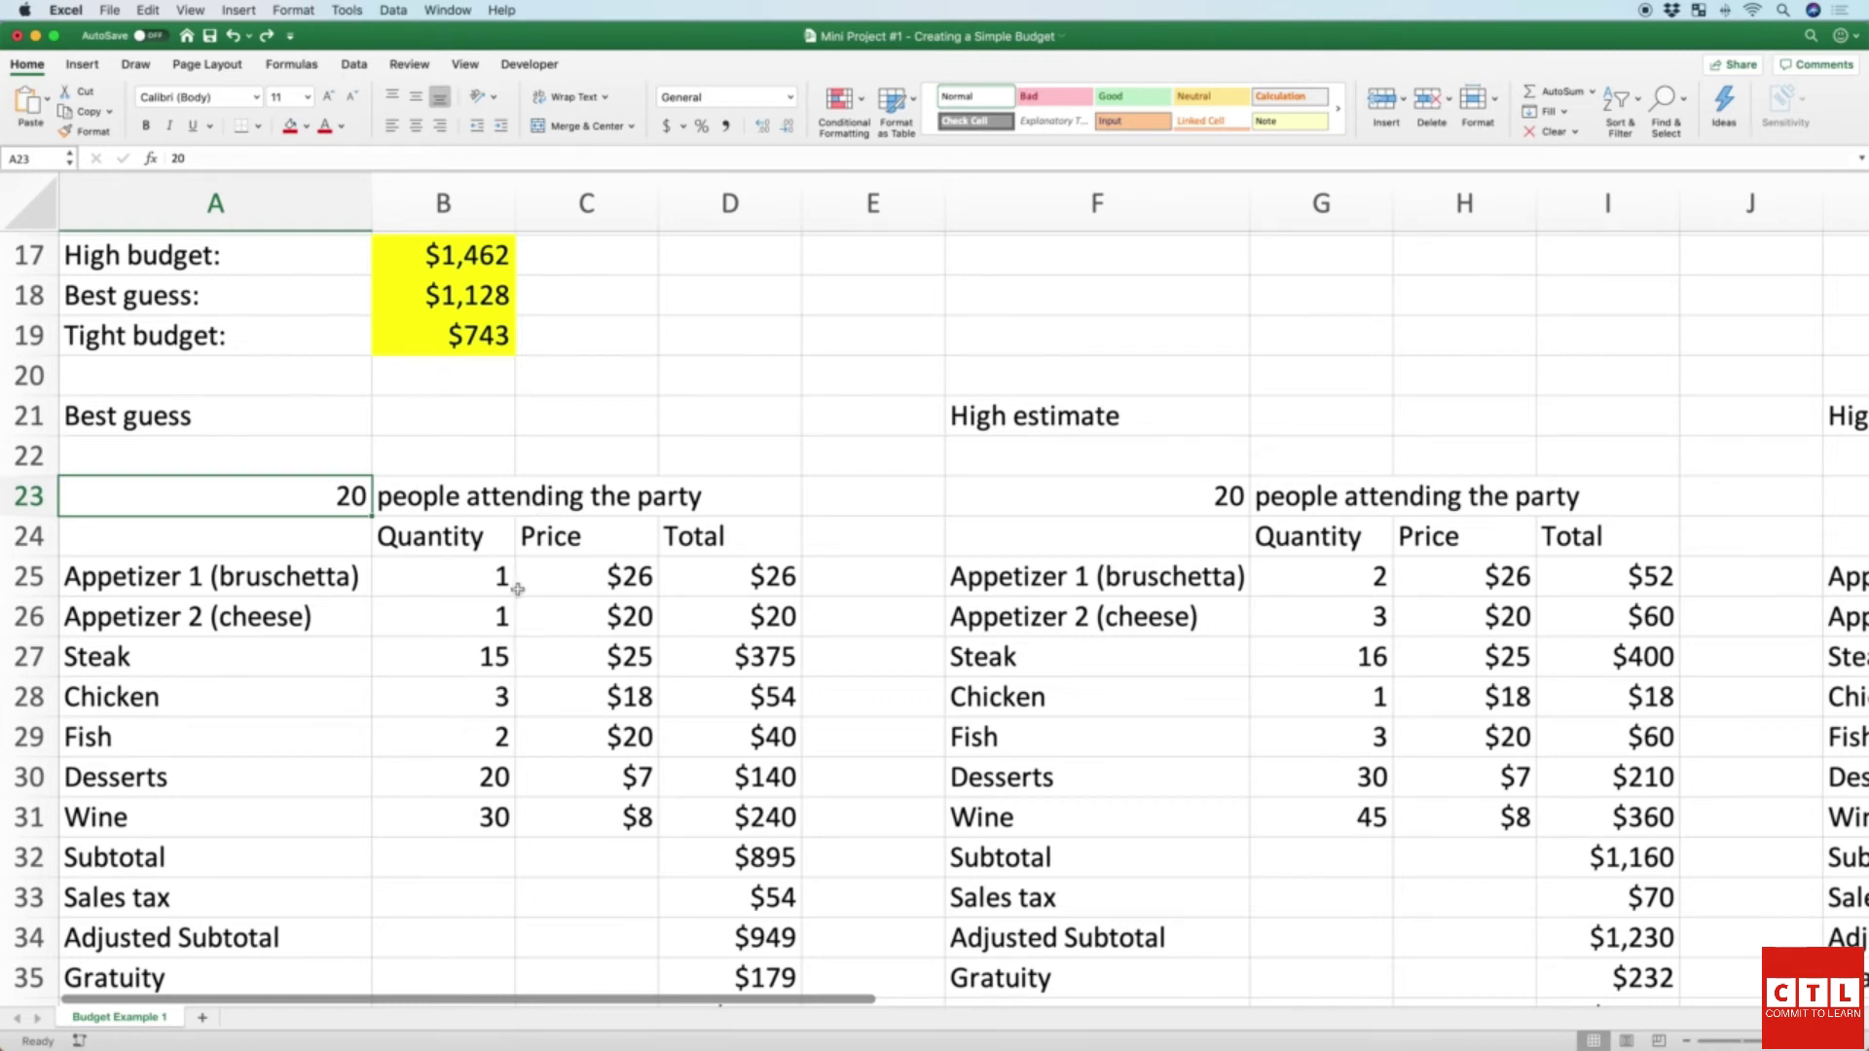
scroll(513, 586, down, 1)
scroll(514, 586, up, 3)
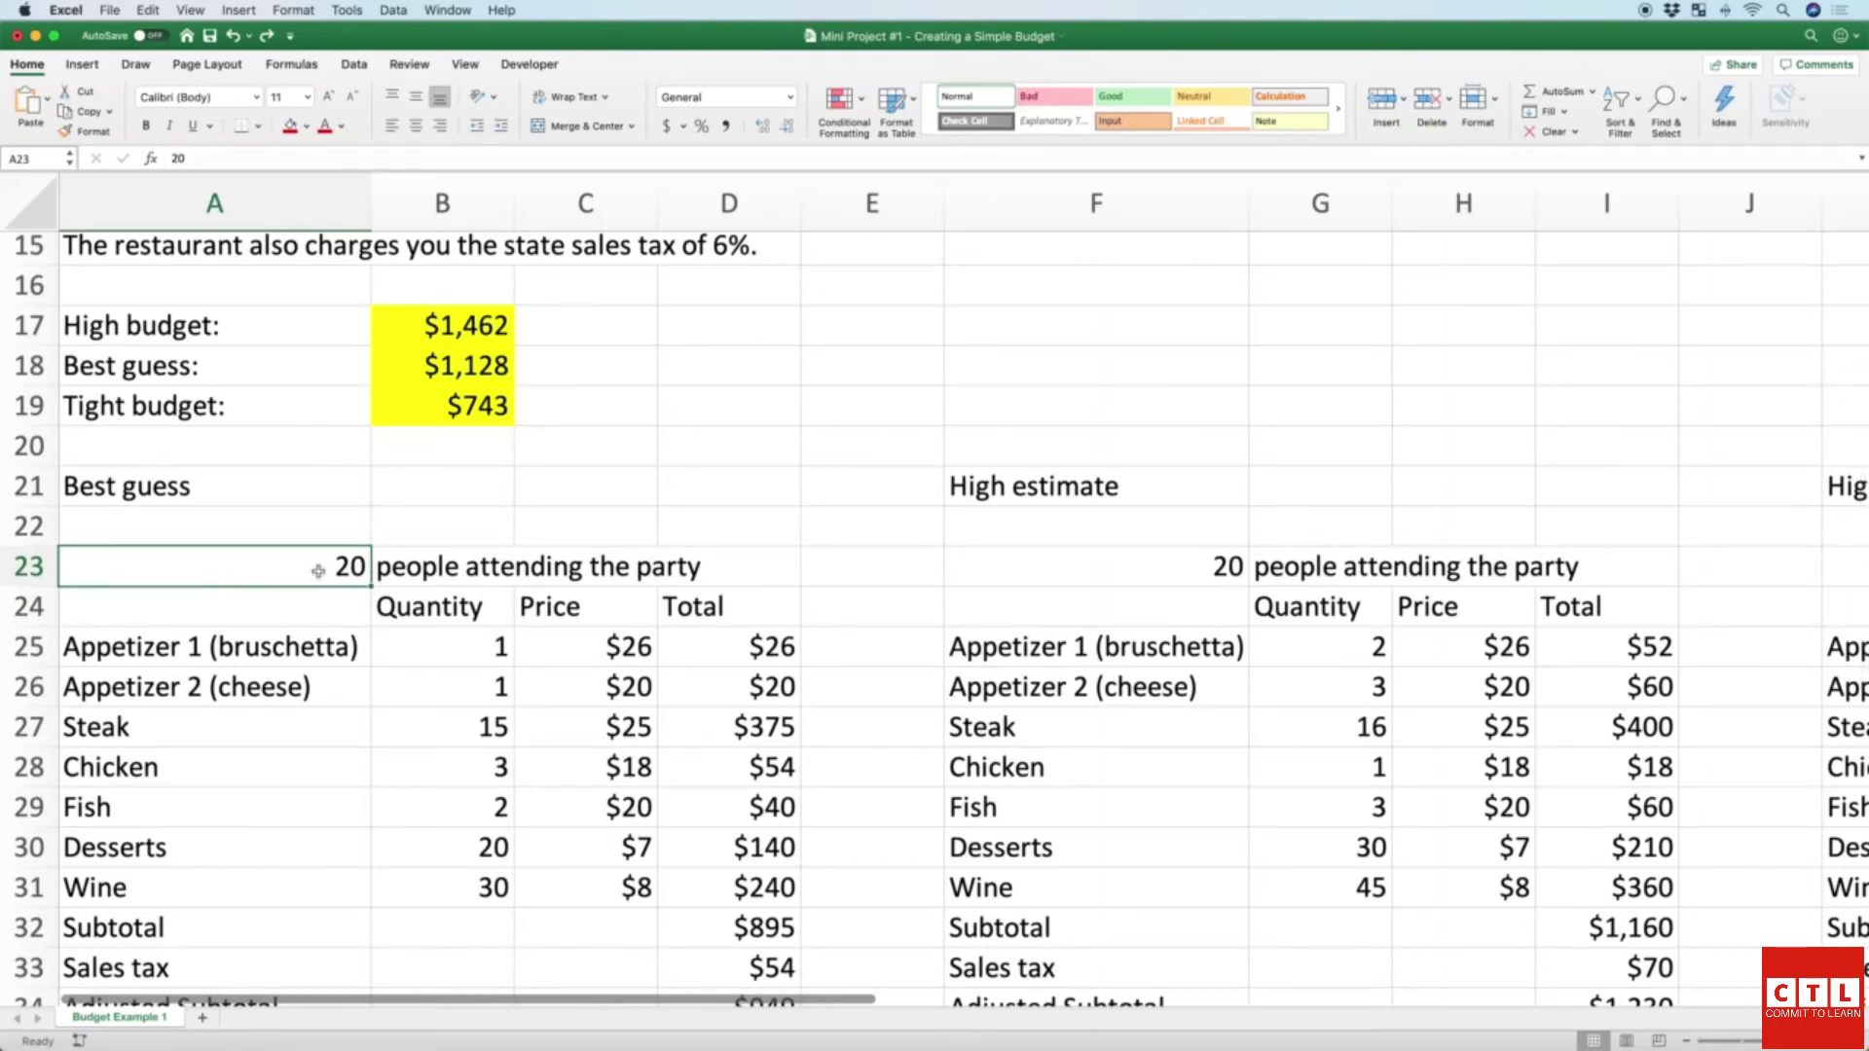
drag(466, 729, 467, 804)
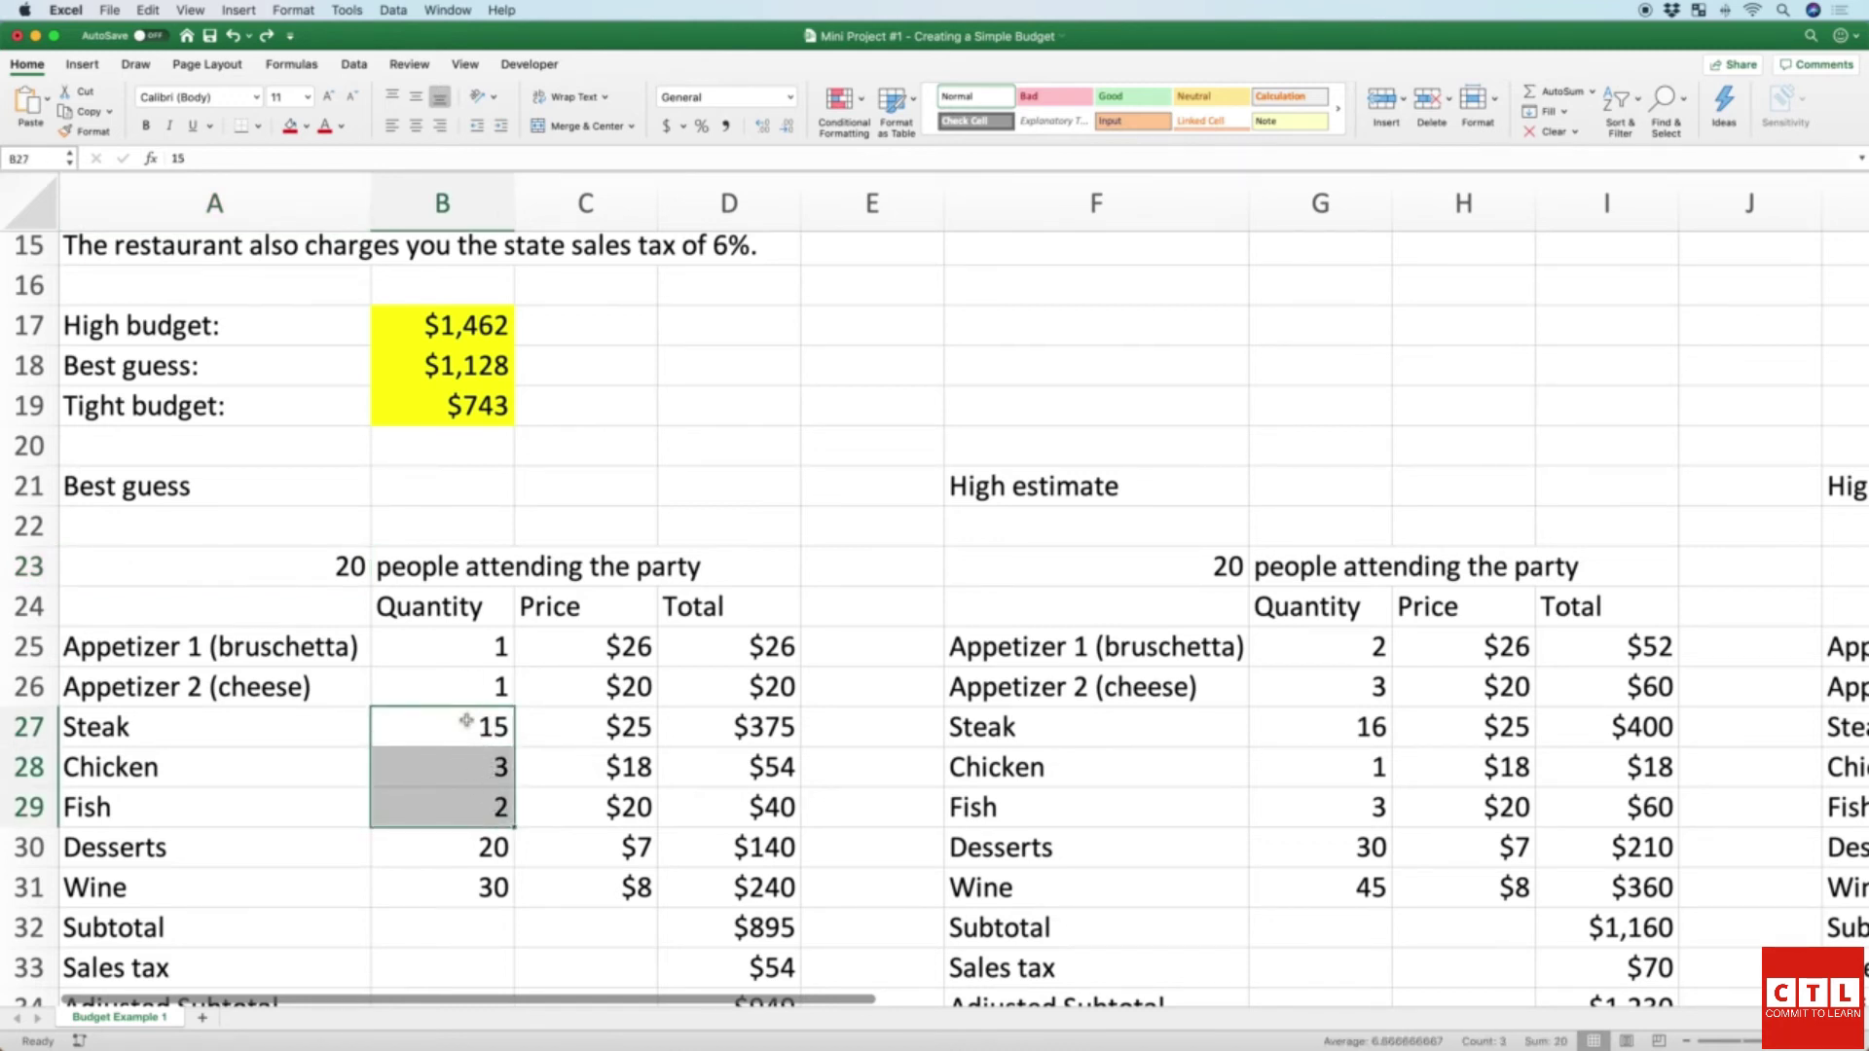
click(469, 728)
scroll(466, 733, up, 1)
key(Down)
key(Down)
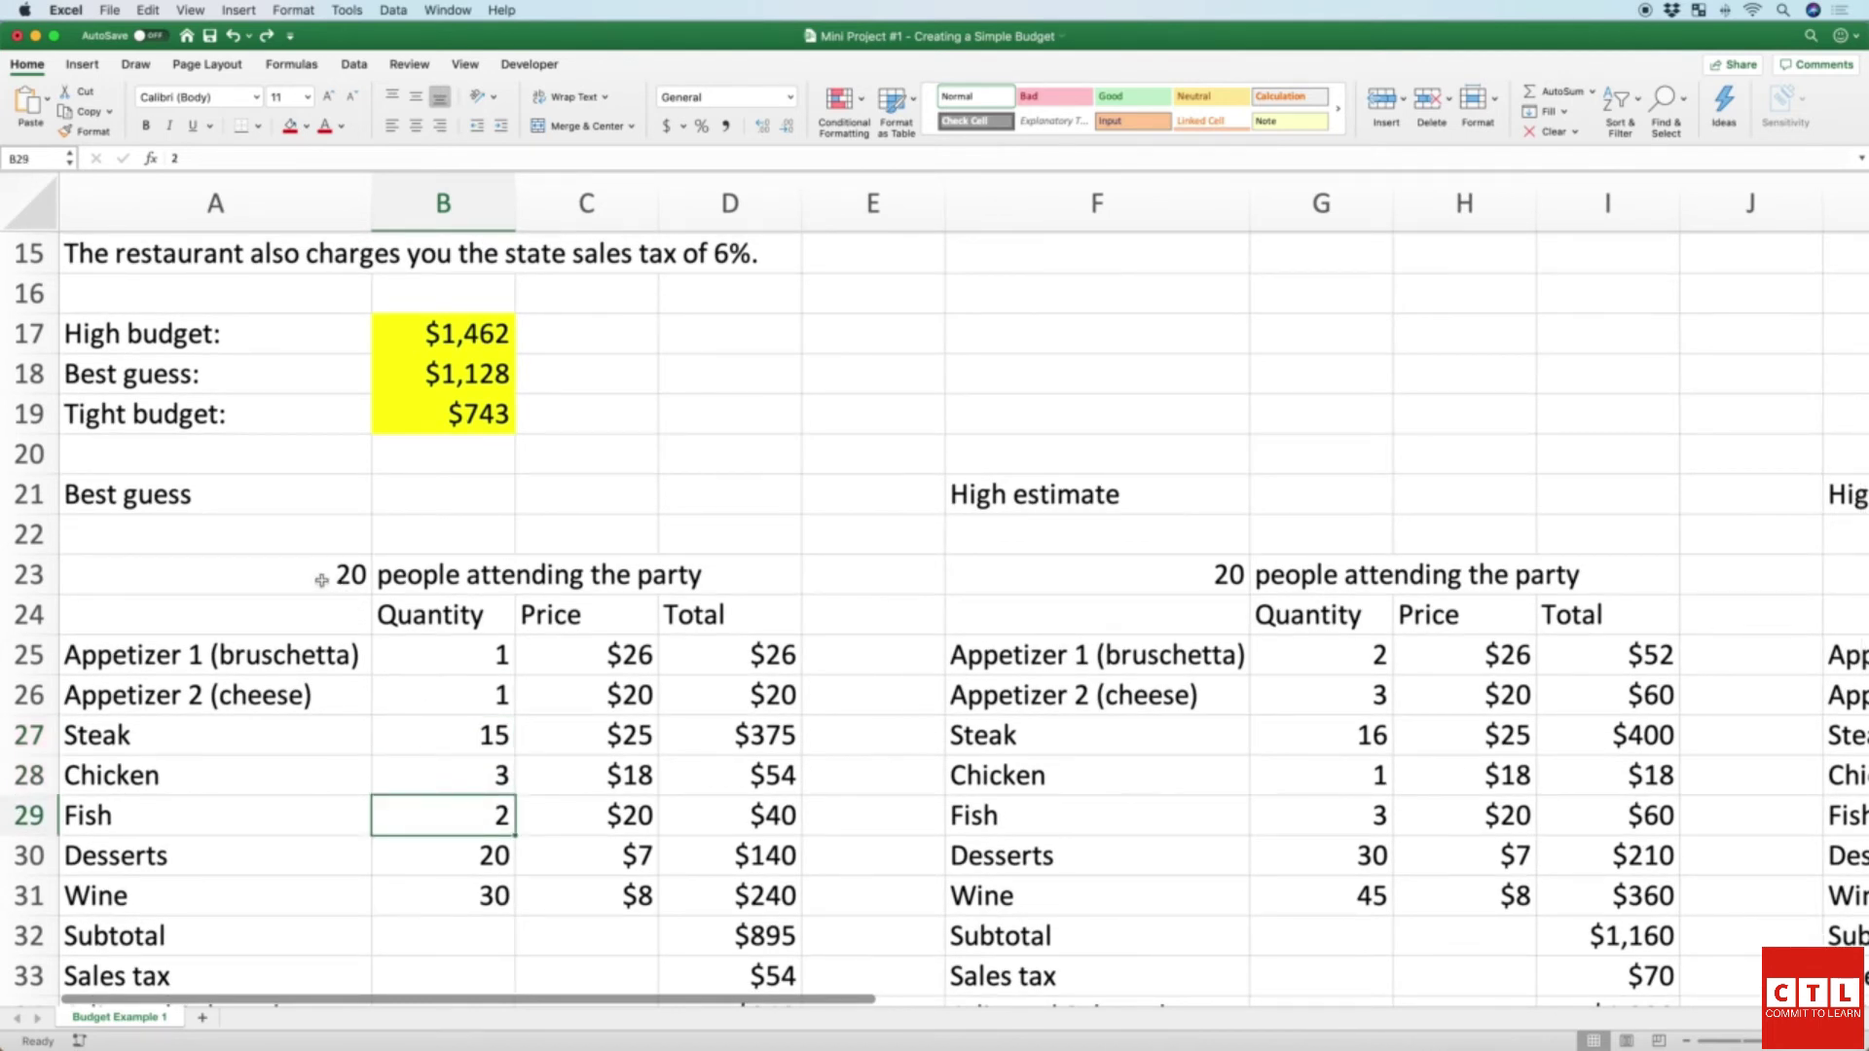
Step: Try an attendee count of 18 in the best guess estimate, and restore it to 20
click(285, 574)
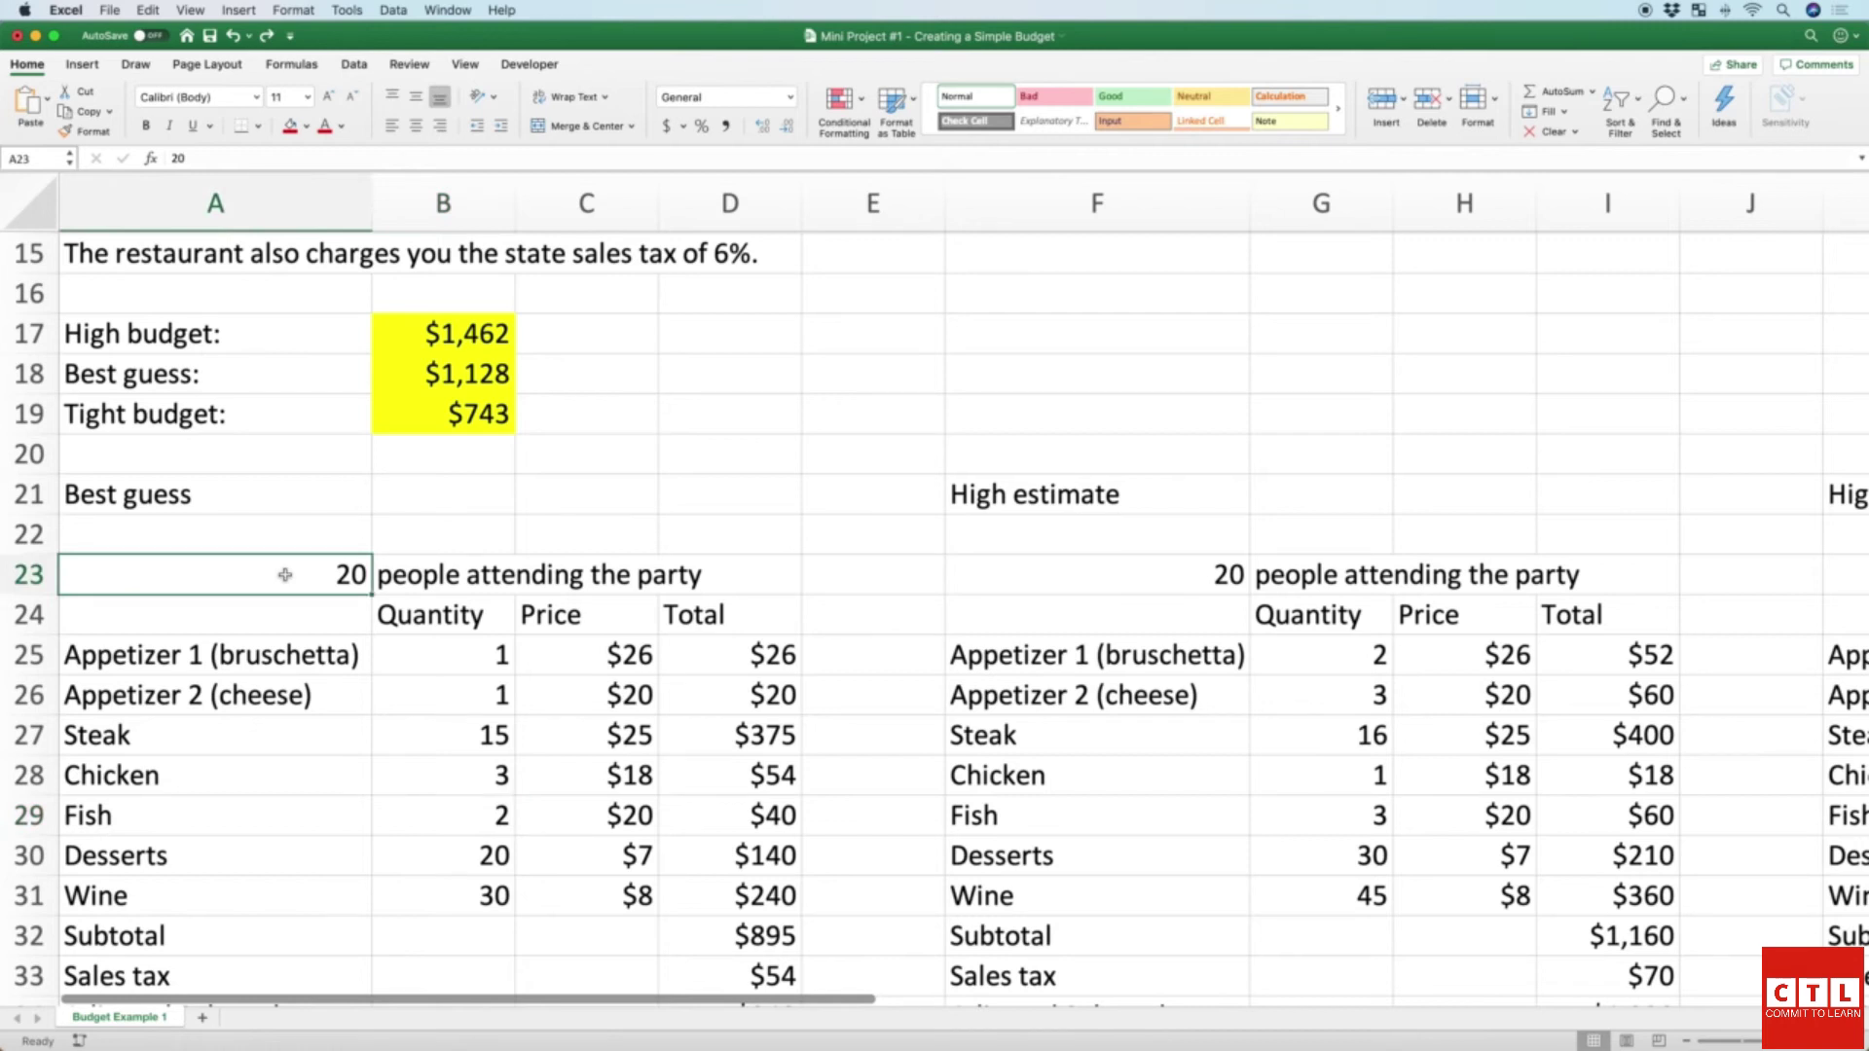
text(18)
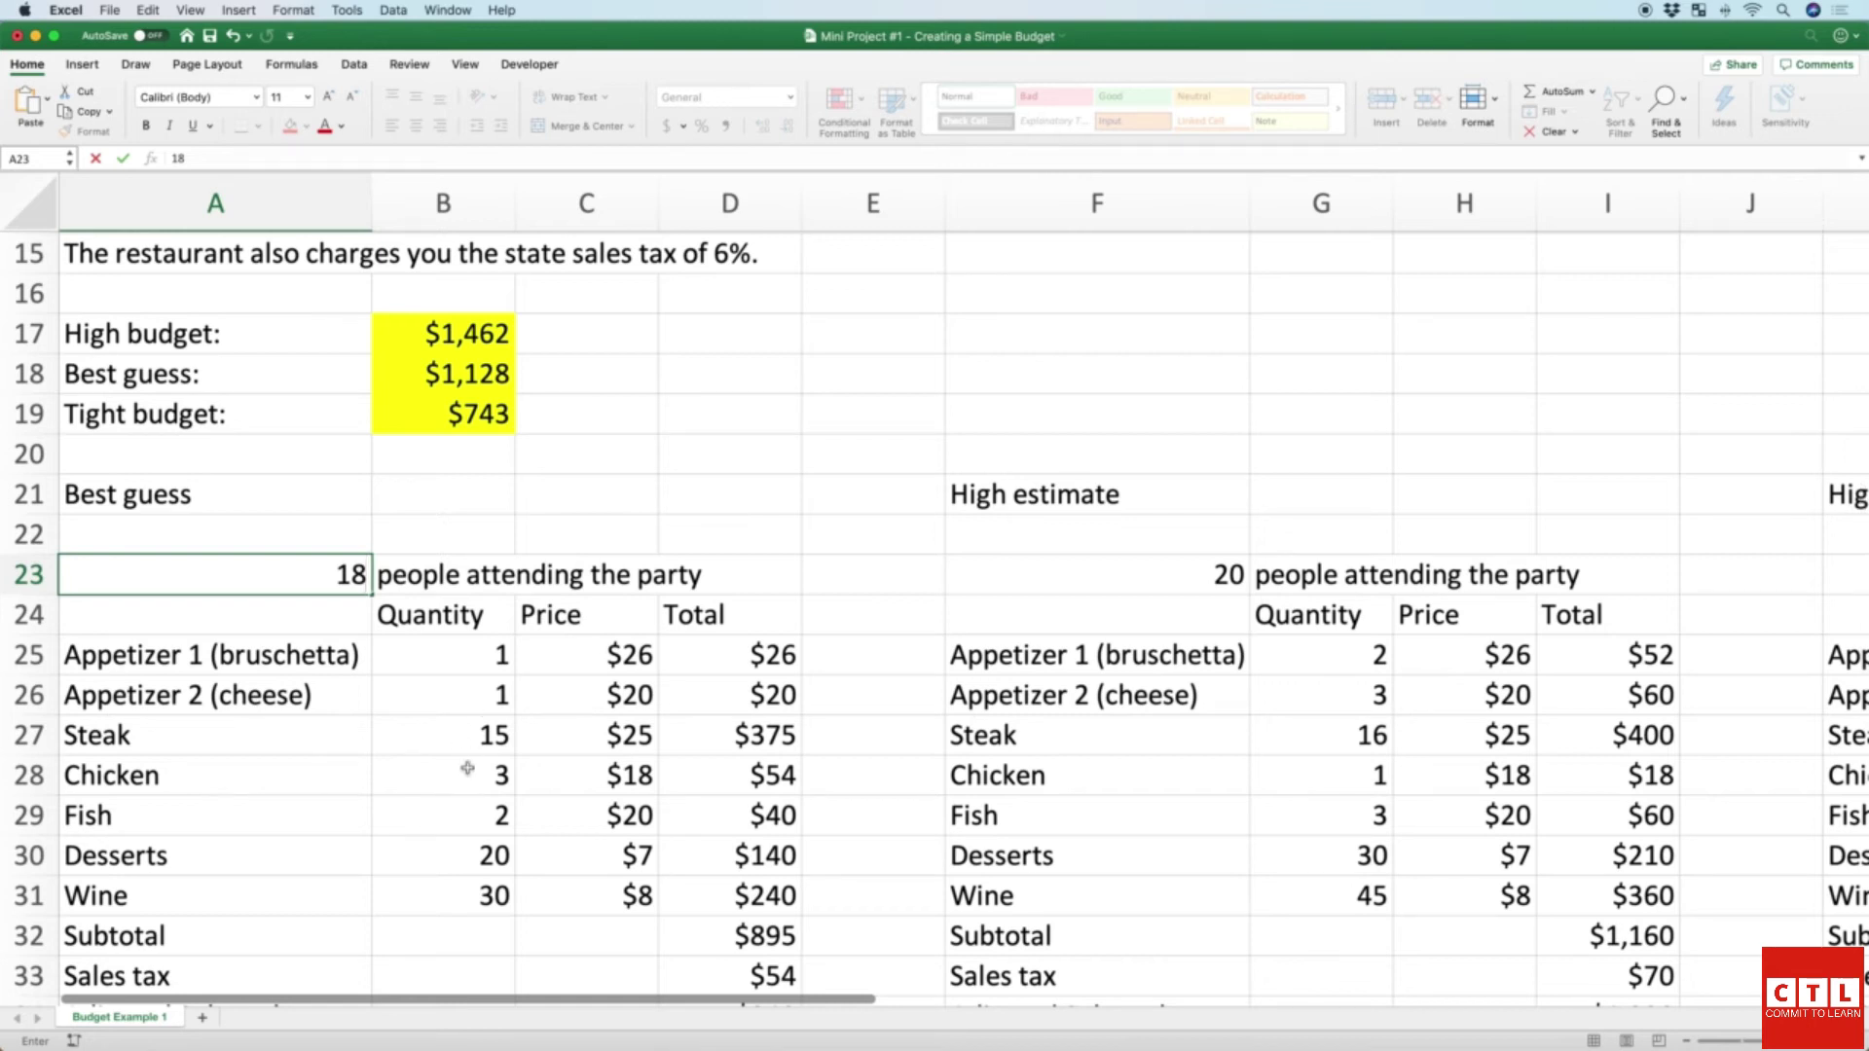
key(BackSpace)
key(BackSpace)
text(20)
key(Return)
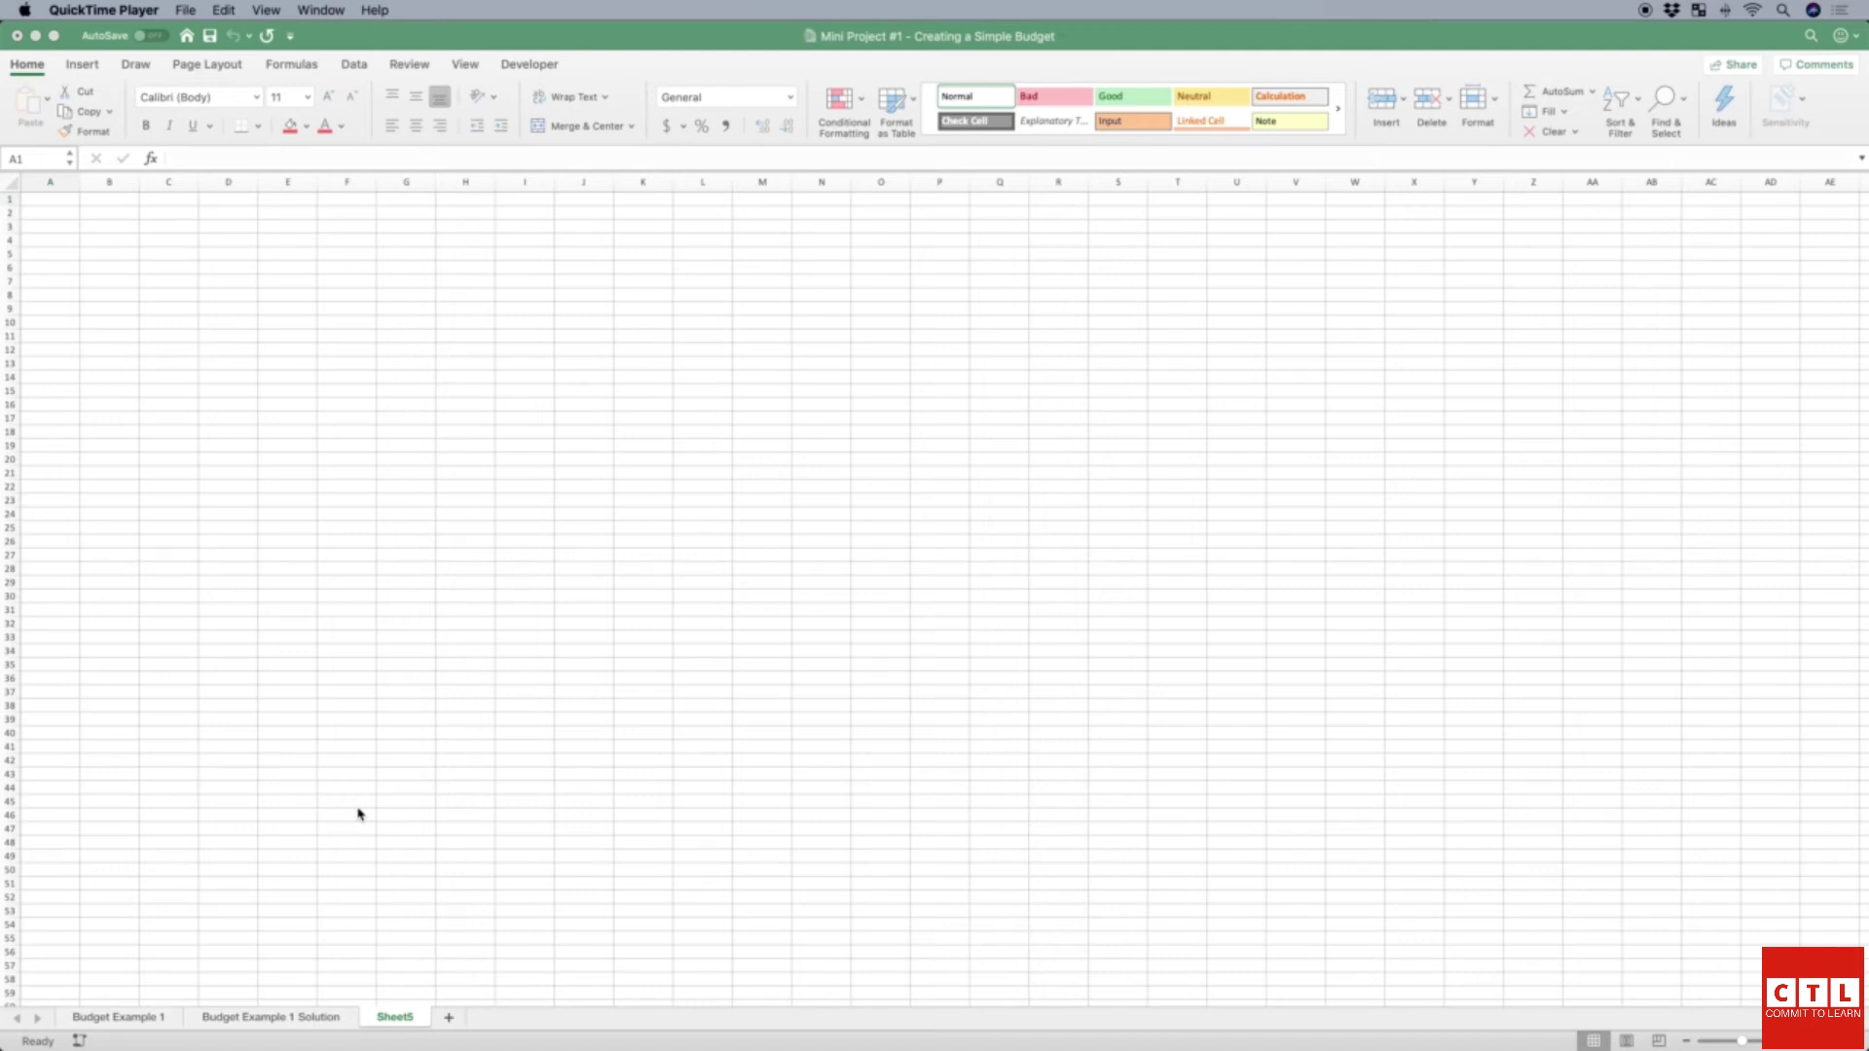
Step: Switch to Safari to read the search results for "dry code", and return to the Excel workbook
key(super+Tab)
key(super+Tab)
key(super+Tab)
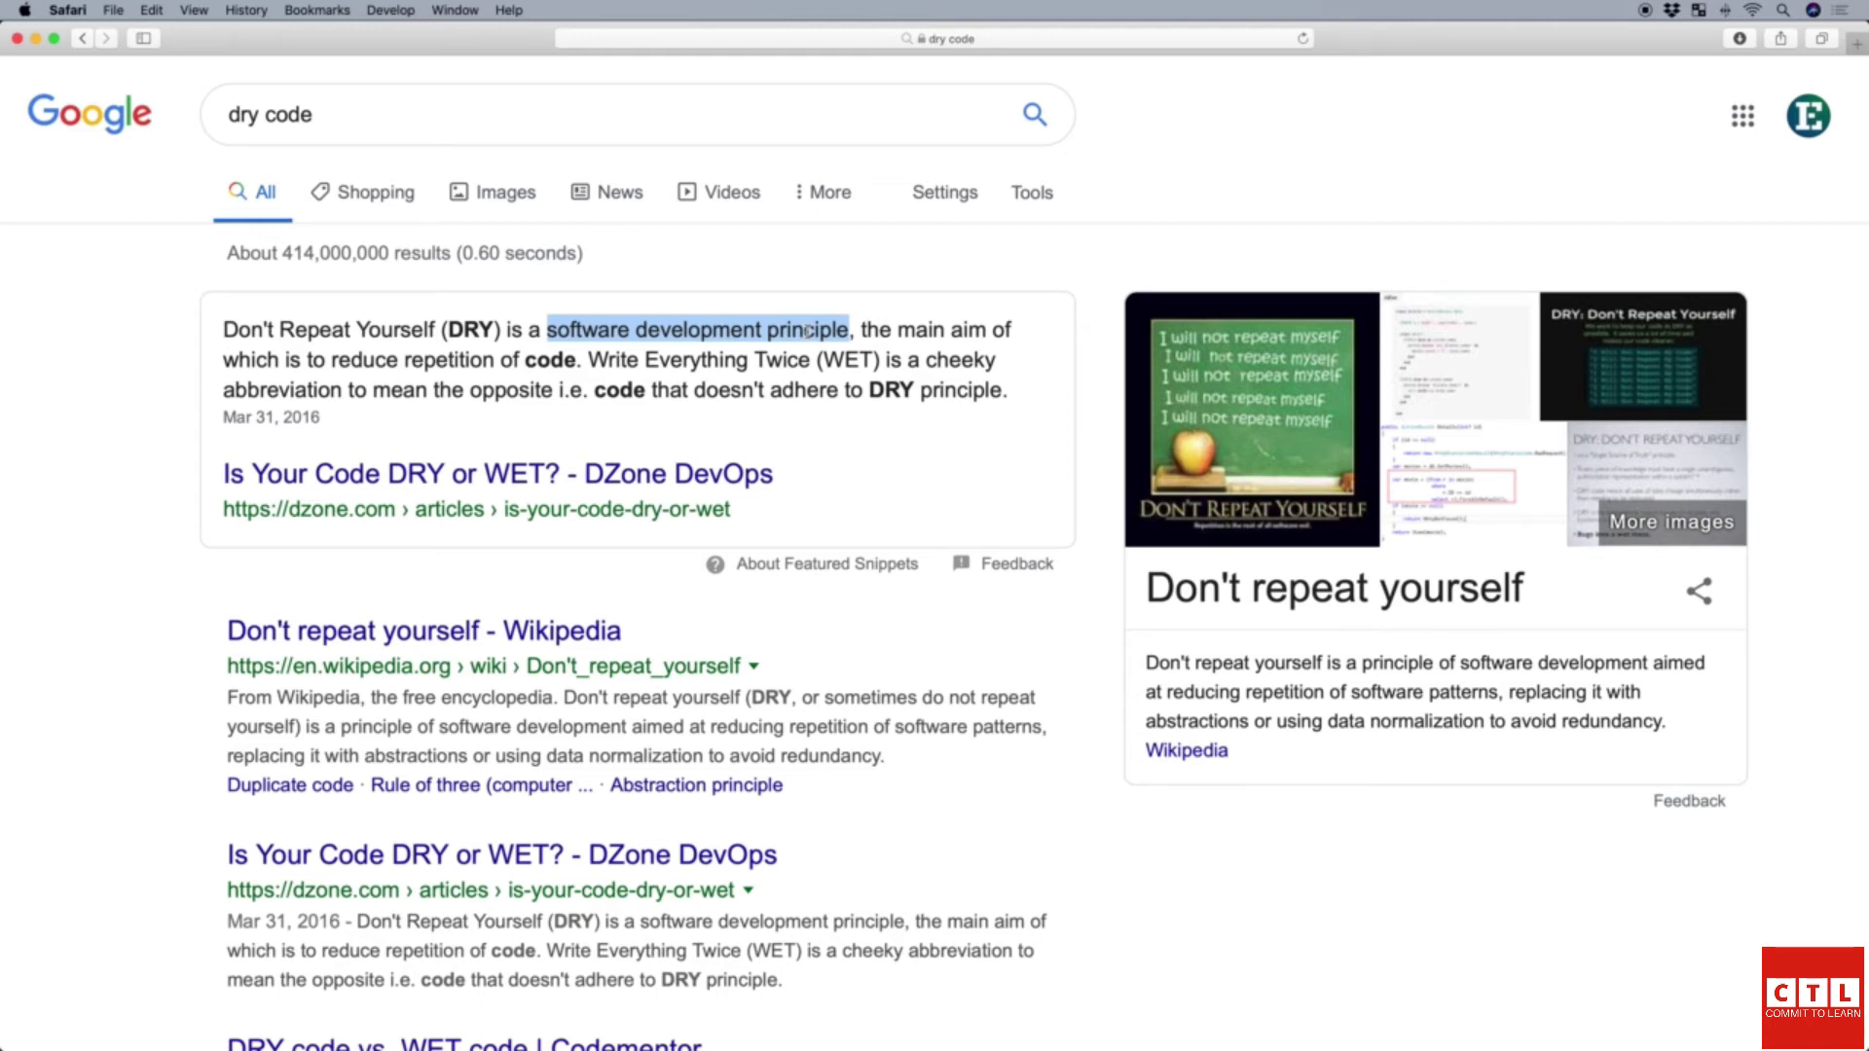
key(super+Tab)
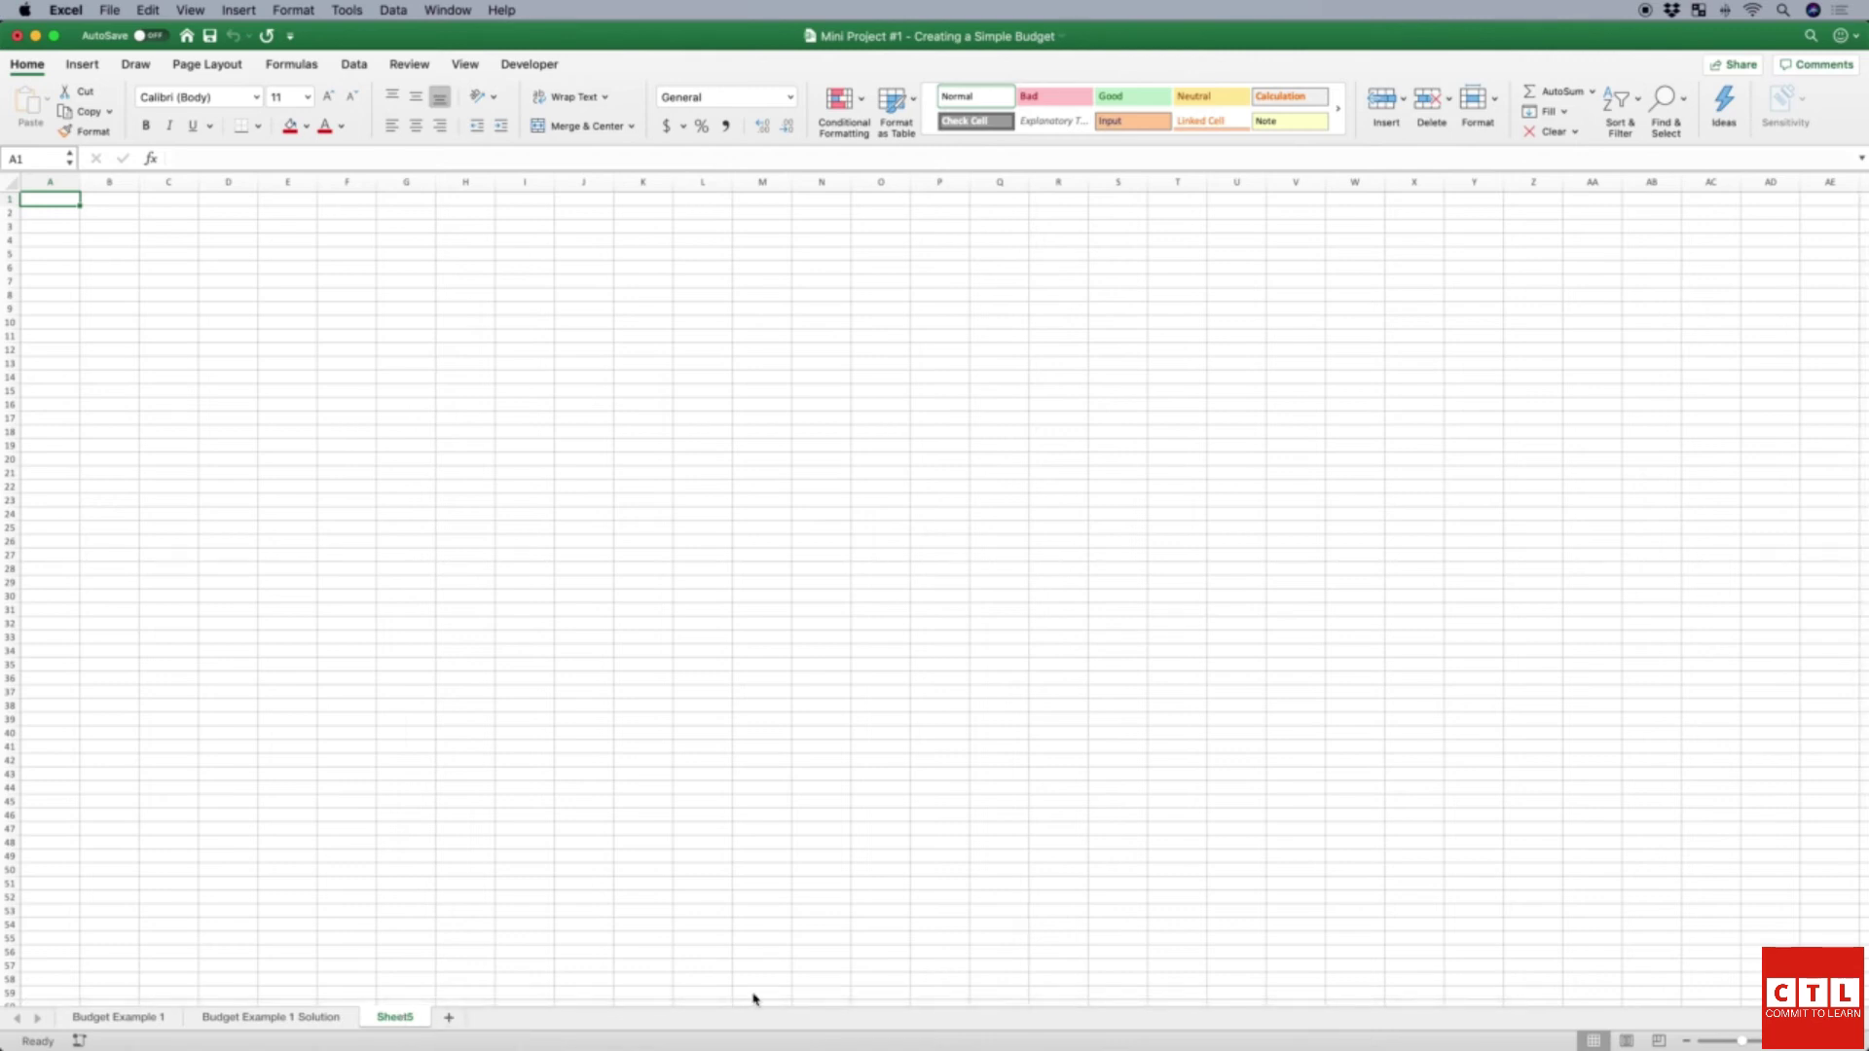
Step: On the blank Sheet5, enter the label "subtotal" in A1 and the value 1000 in B1
drag(1755, 1043, 1773, 1043)
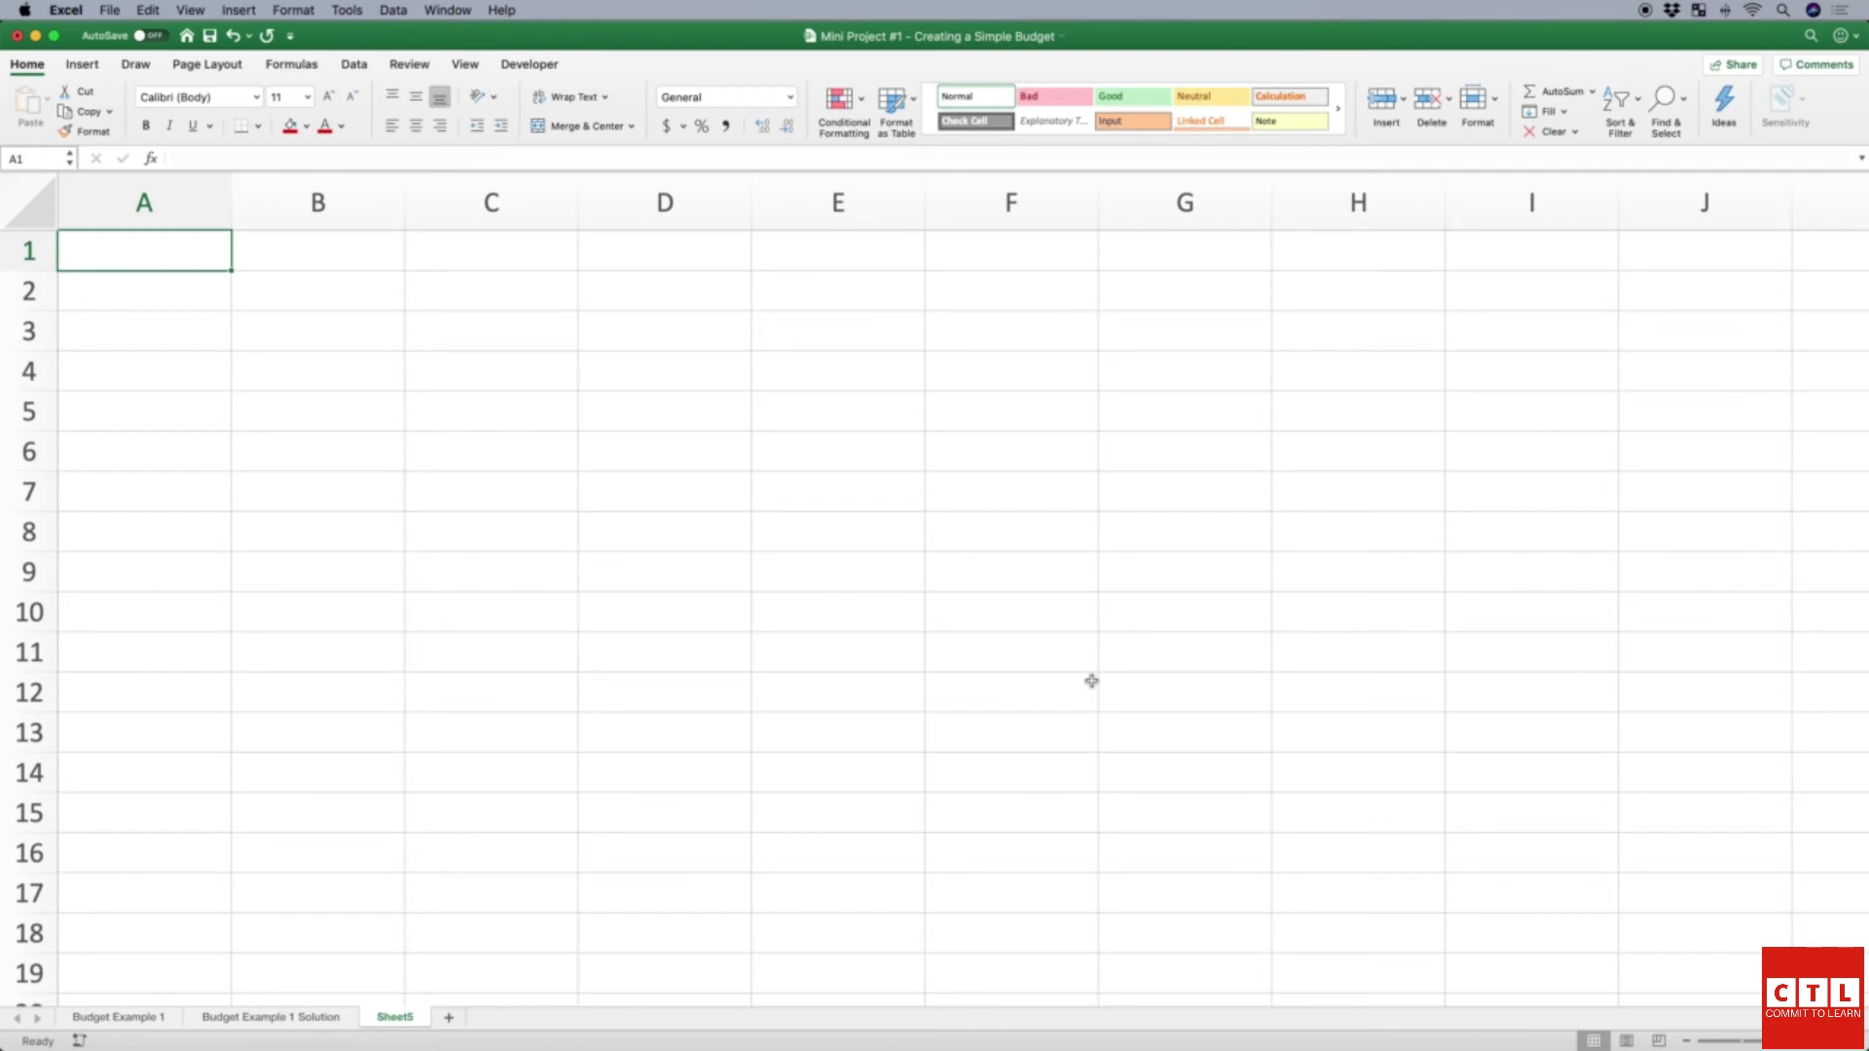
text(subtotal)
key(Tab)
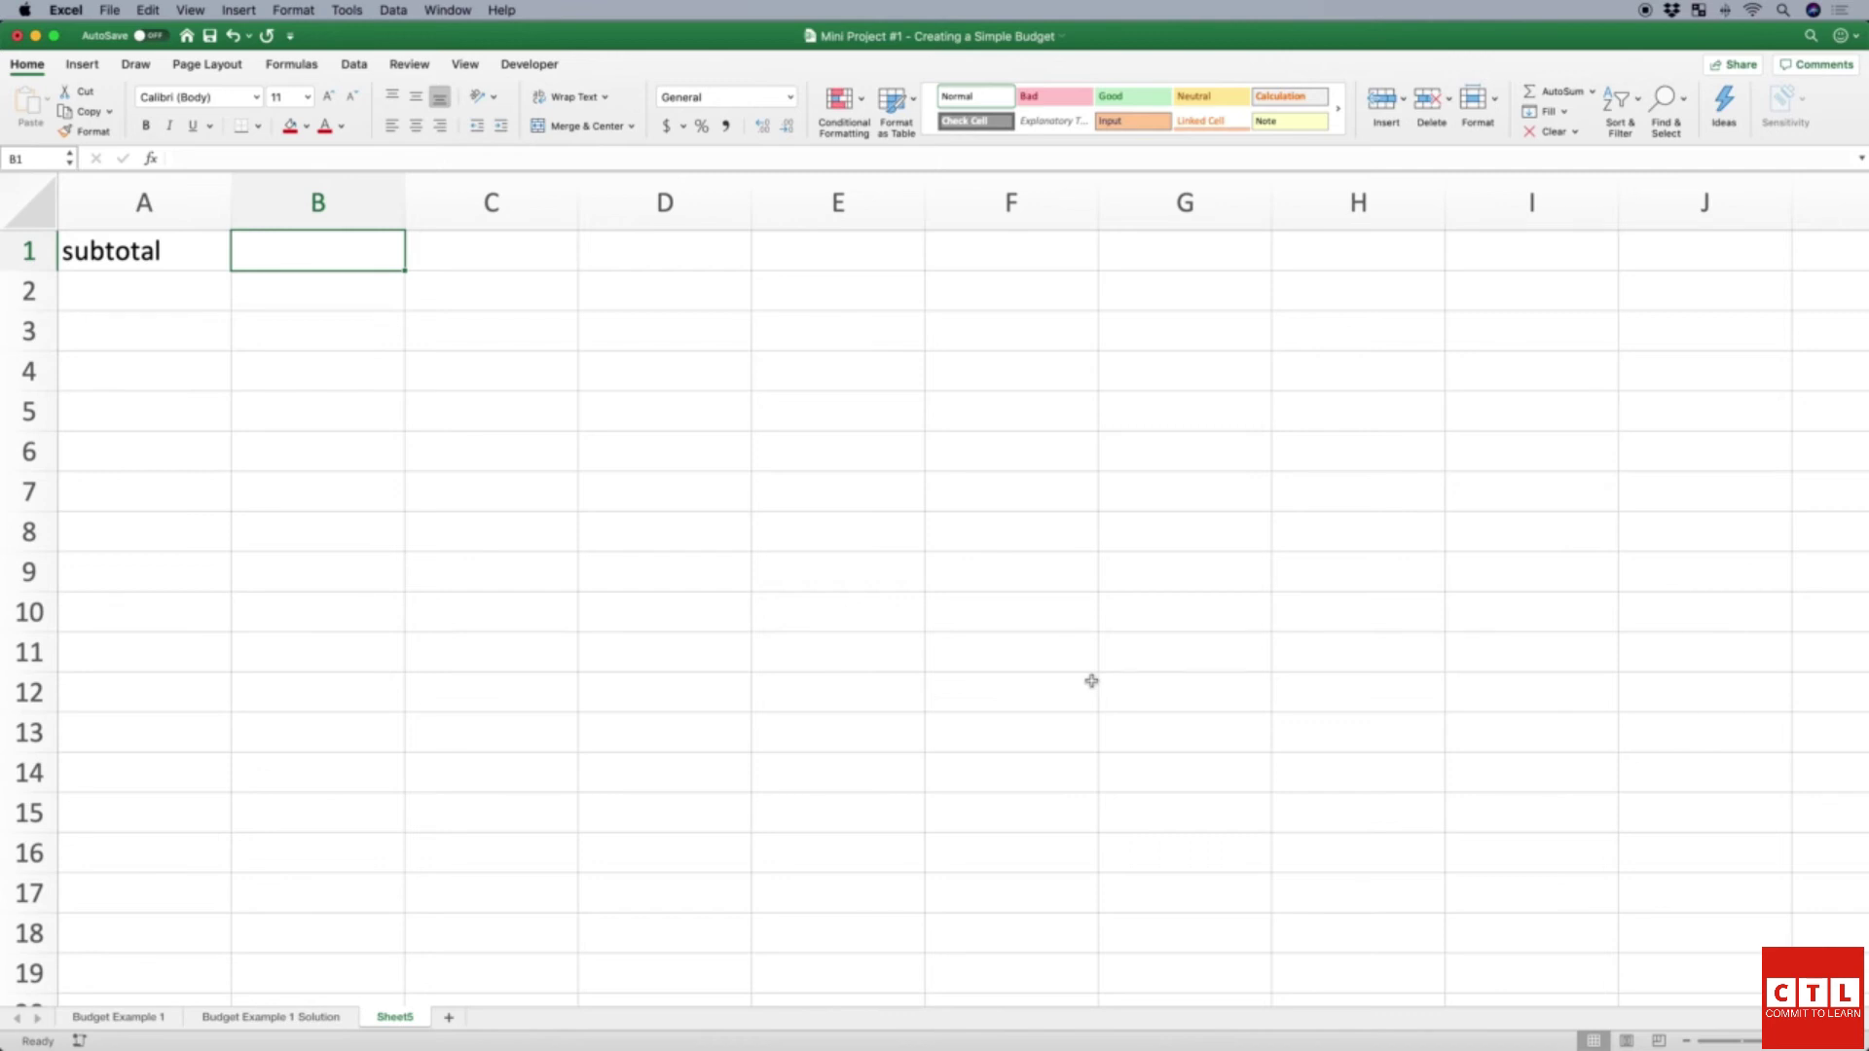
text(1000)
key(Return)
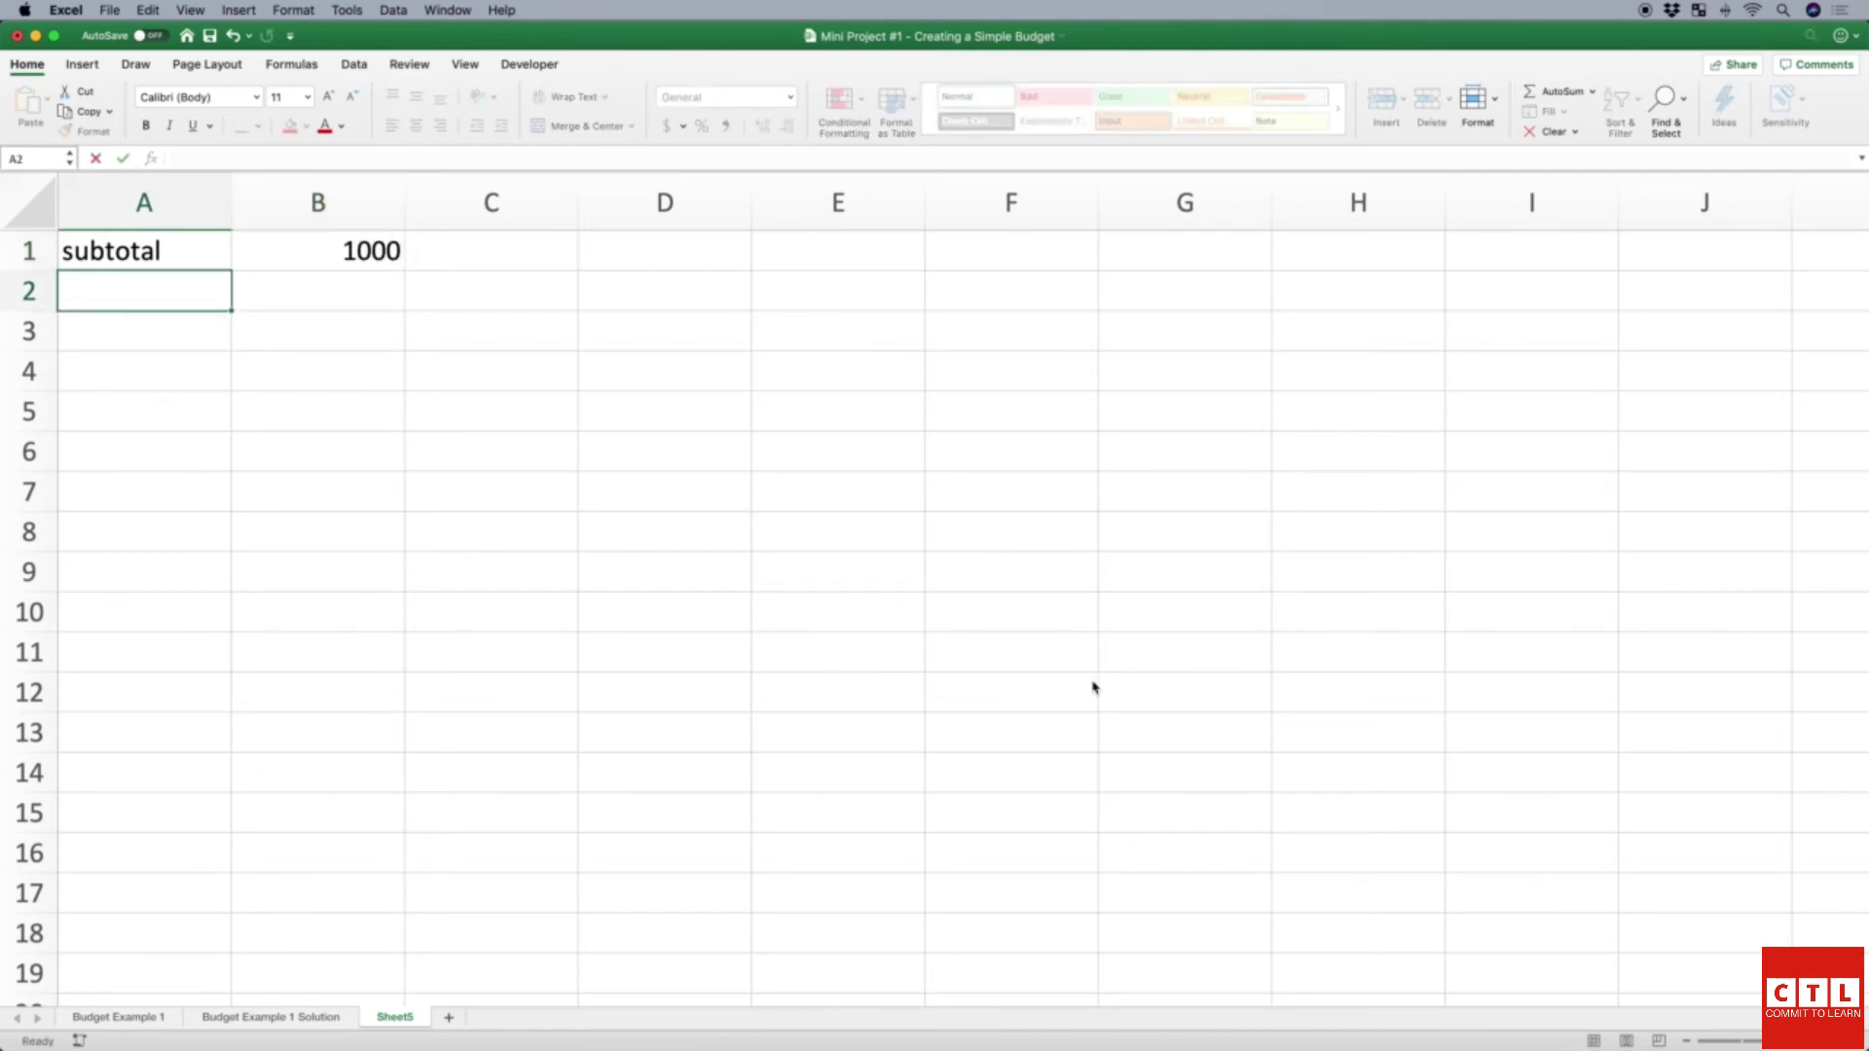
Step: Enter the label "tax" with the rate 0.06 in row 2, and the label "tax amount" in A3
text(tax)
key(Tab)
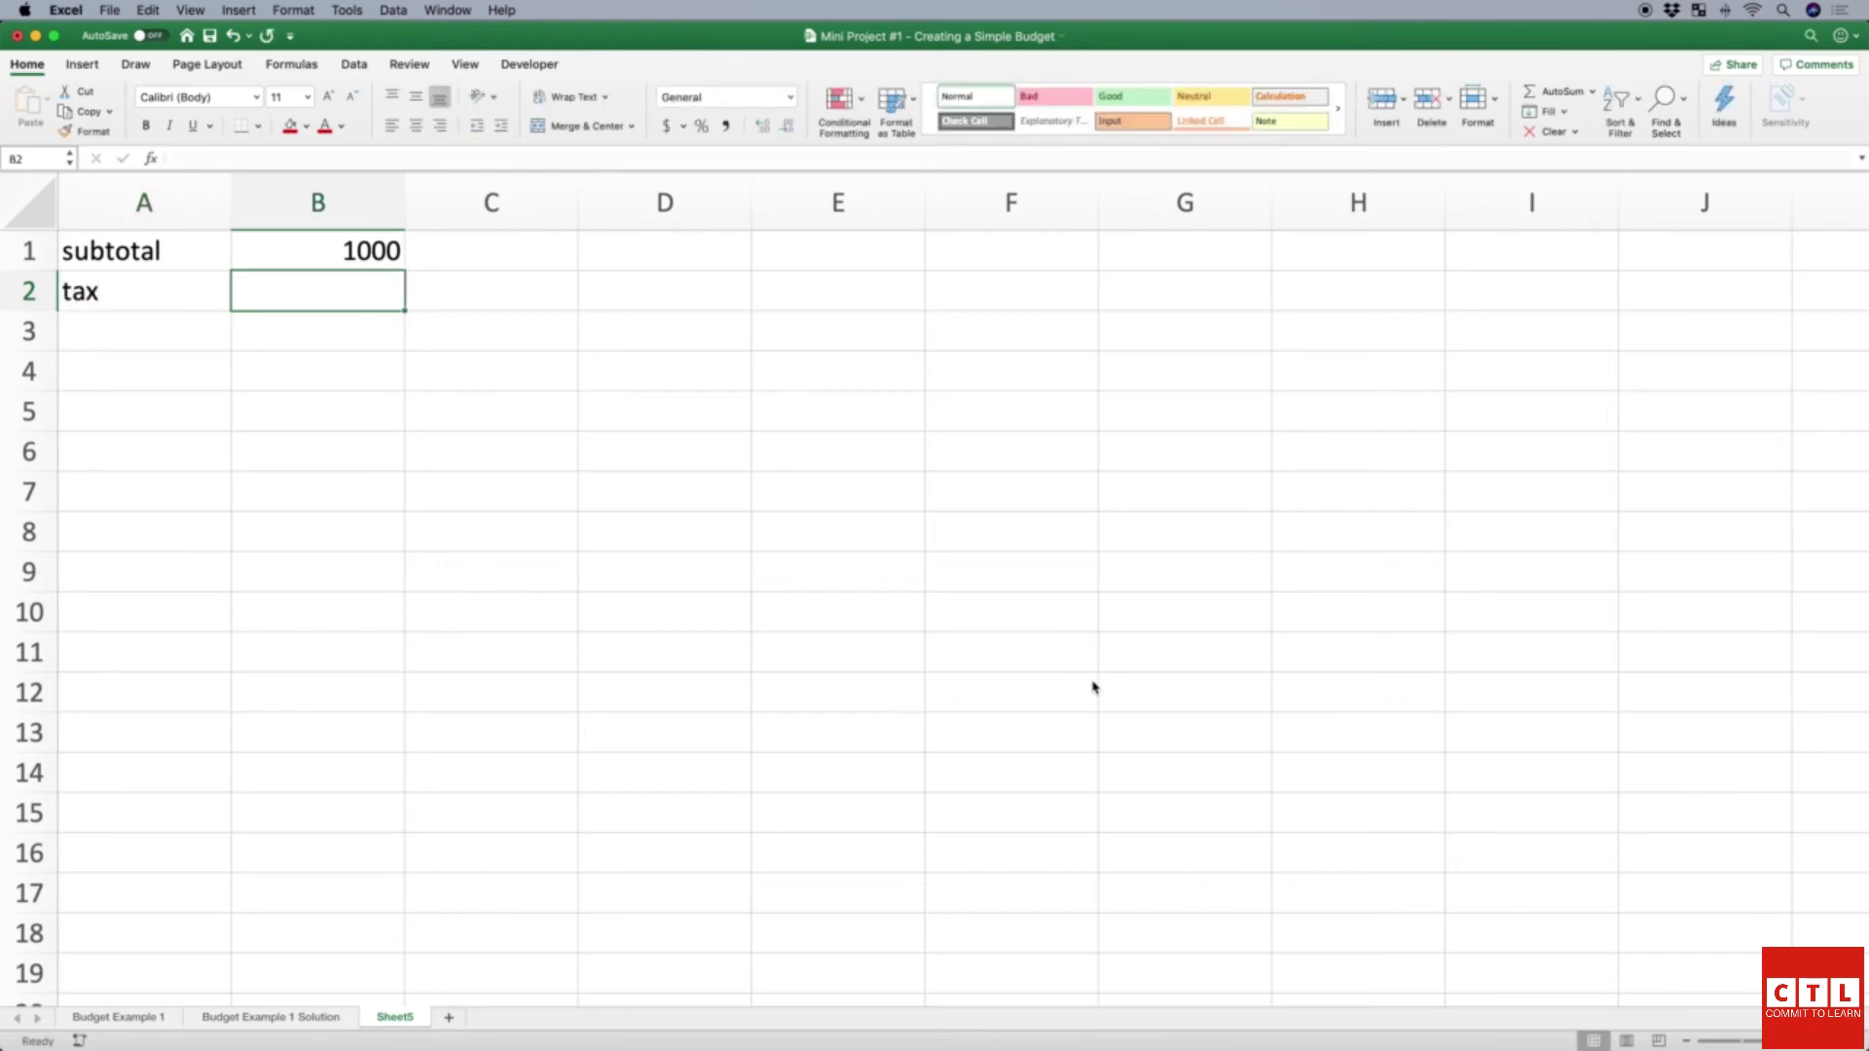
text(.06)
key(Return)
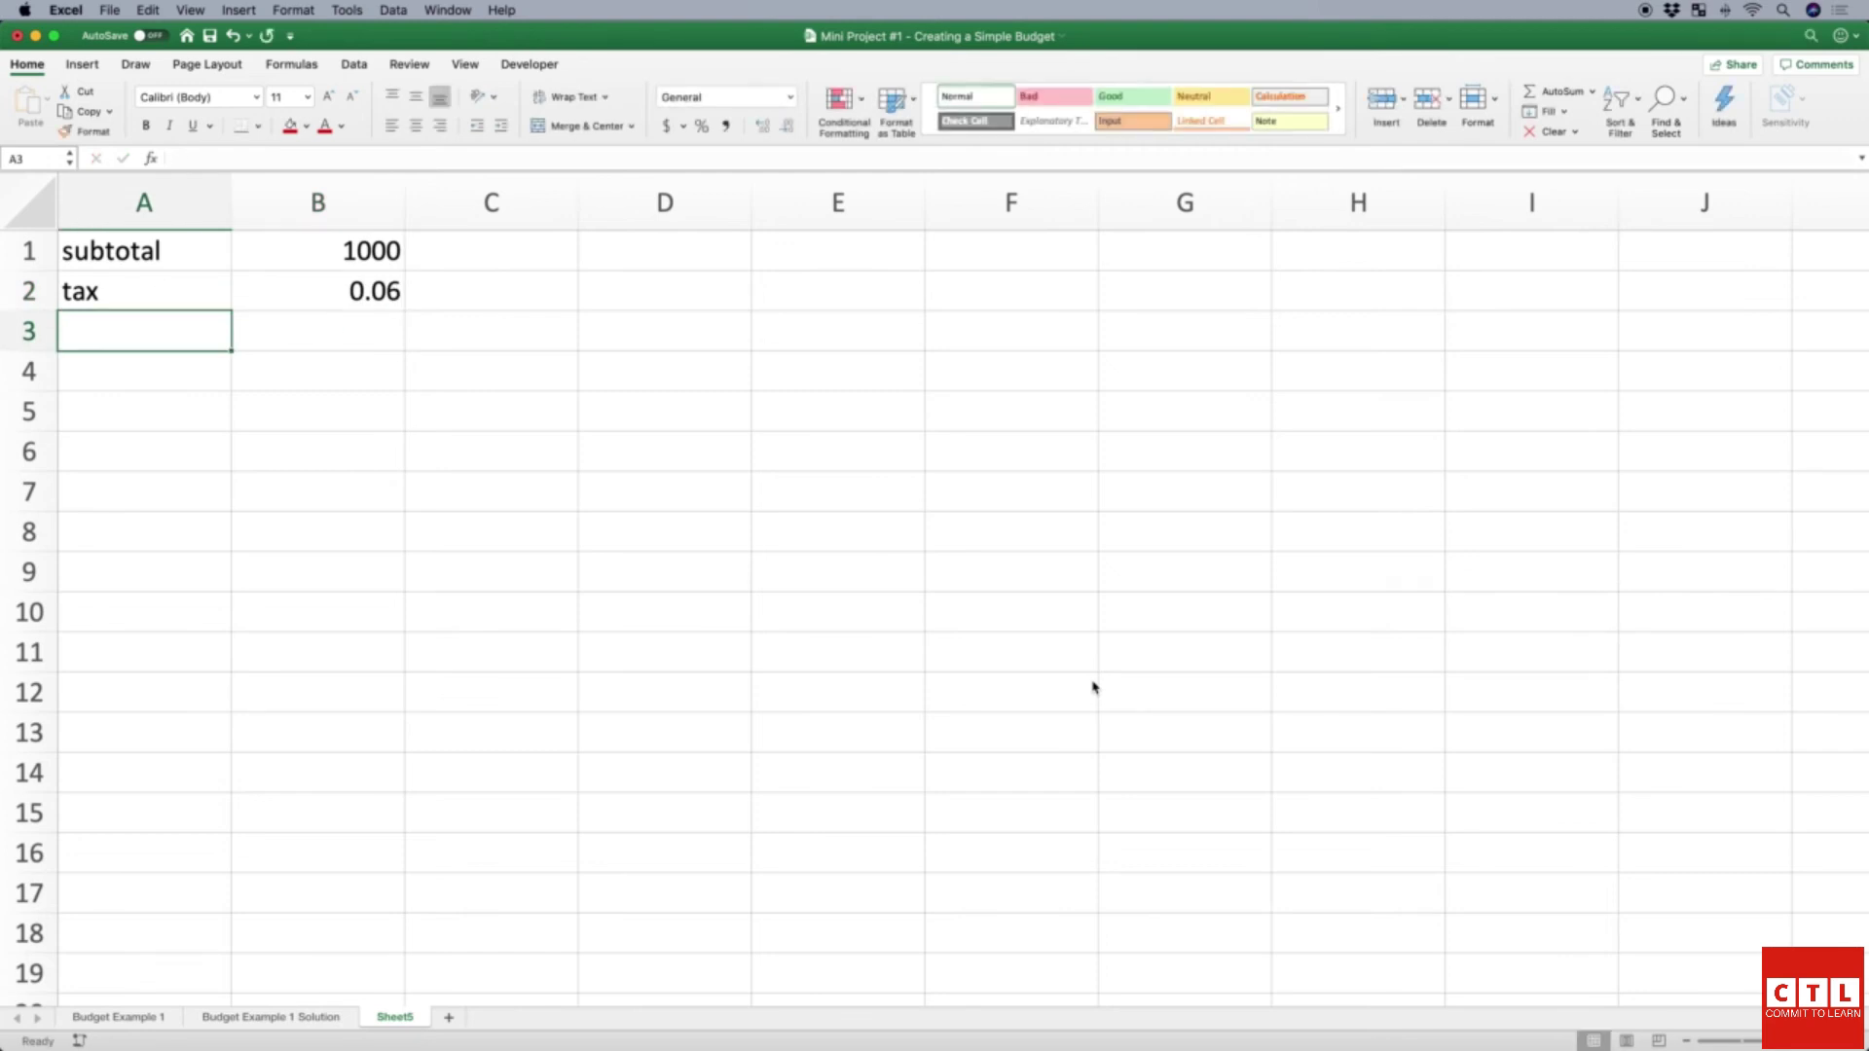
text(tax am)
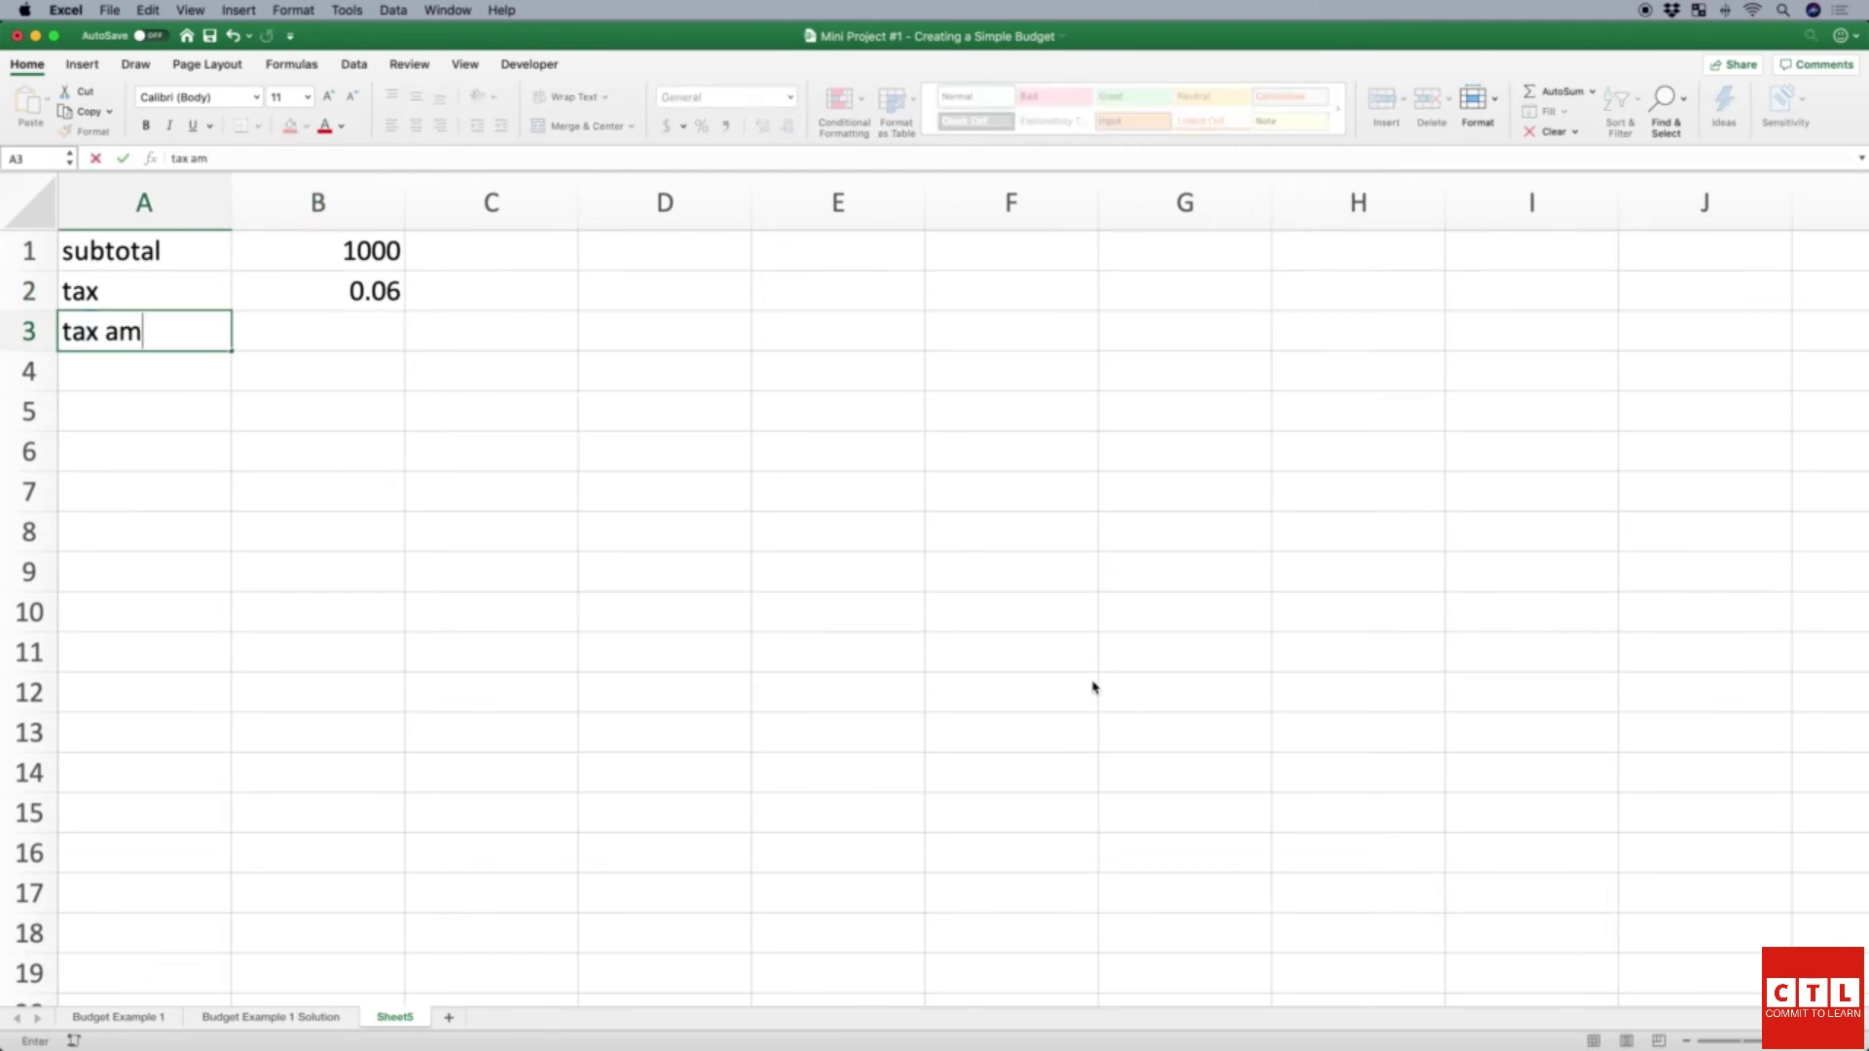
text(ount)
key(Tab)
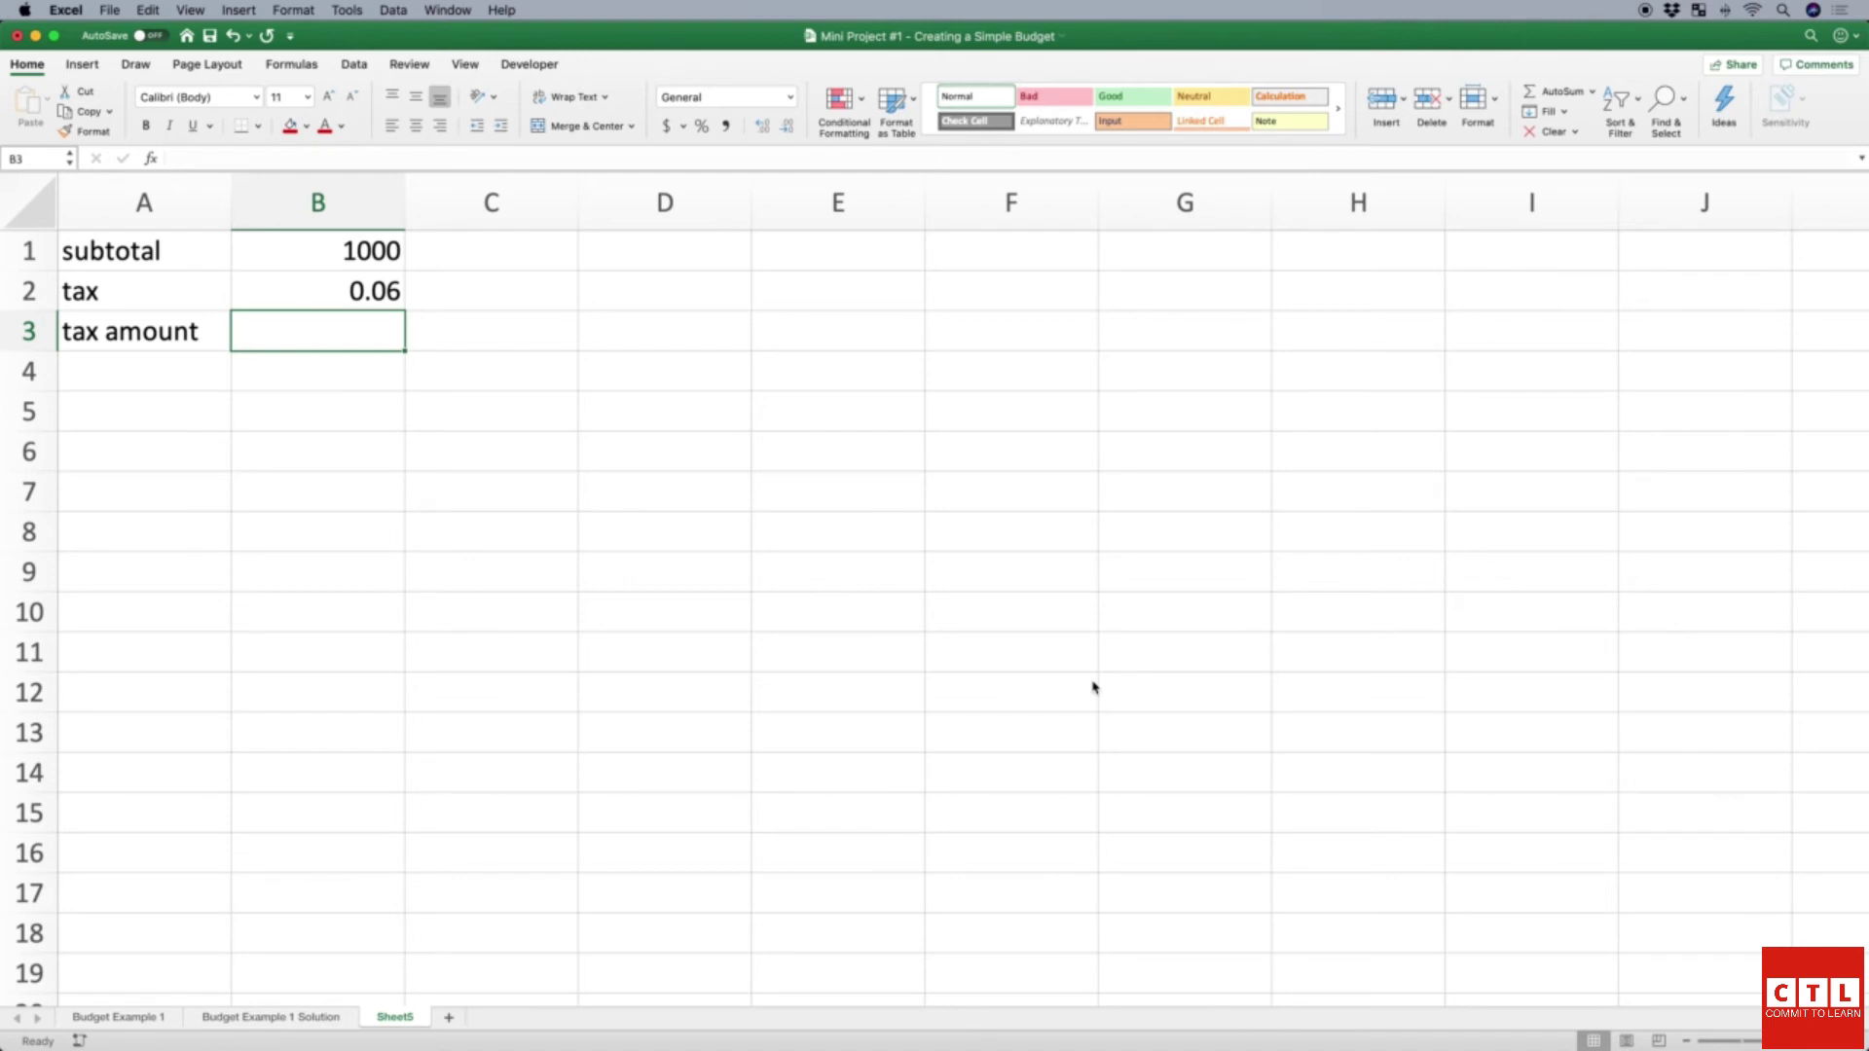
Step: Calculate the tax amount in B3 with the formula =B1*0.06, using a typed-in rate
text(=)
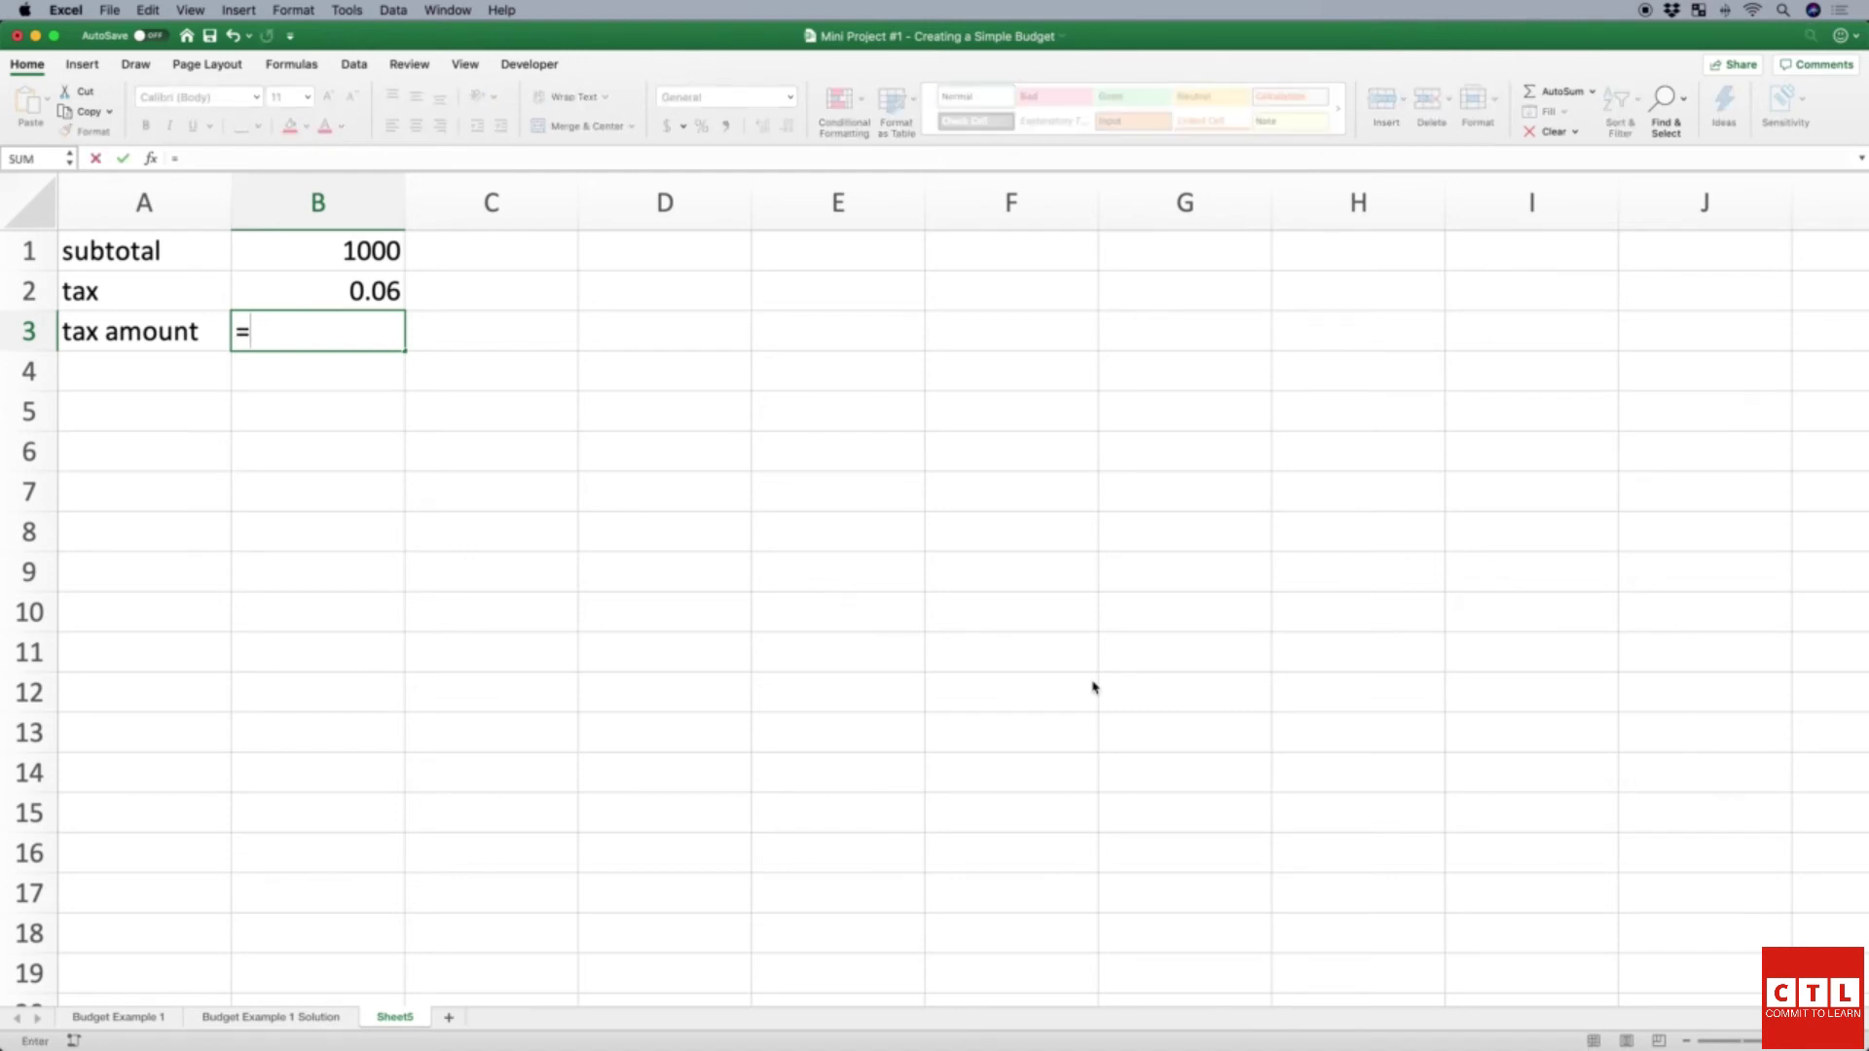
key(Up)
key(Up)
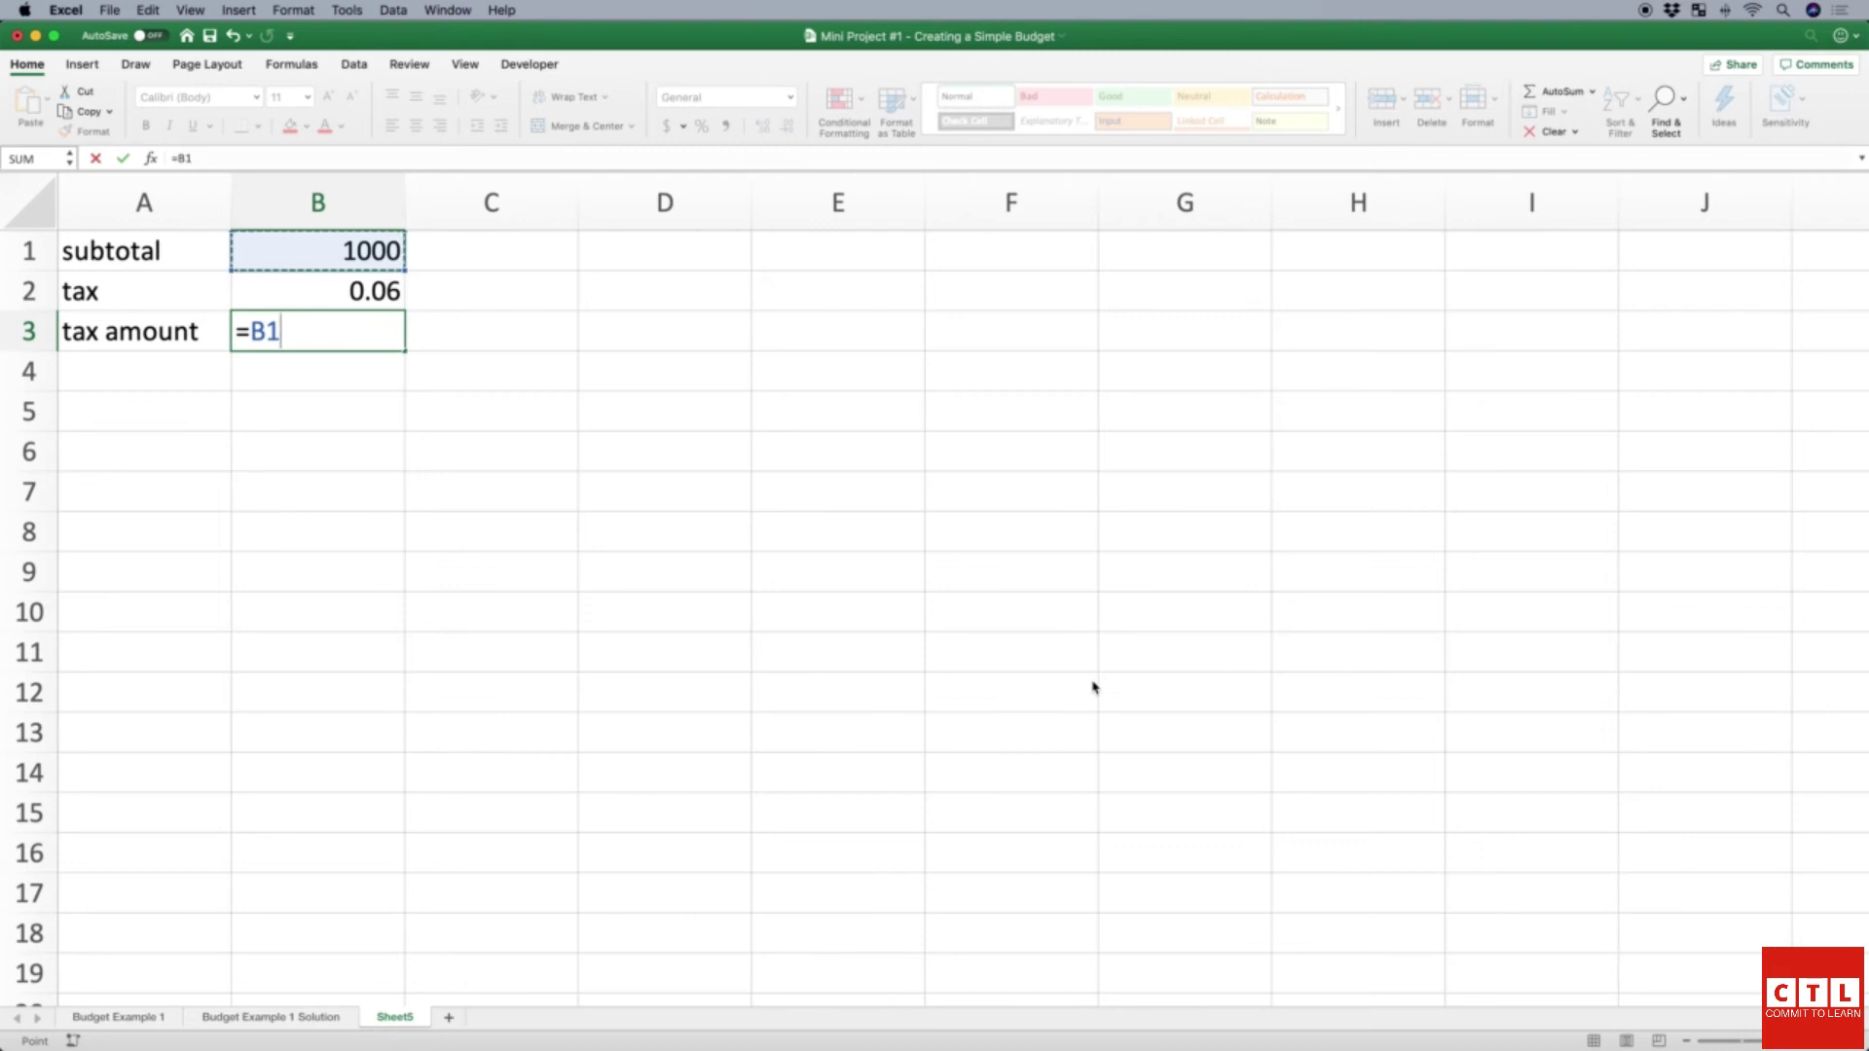
text(*.06)
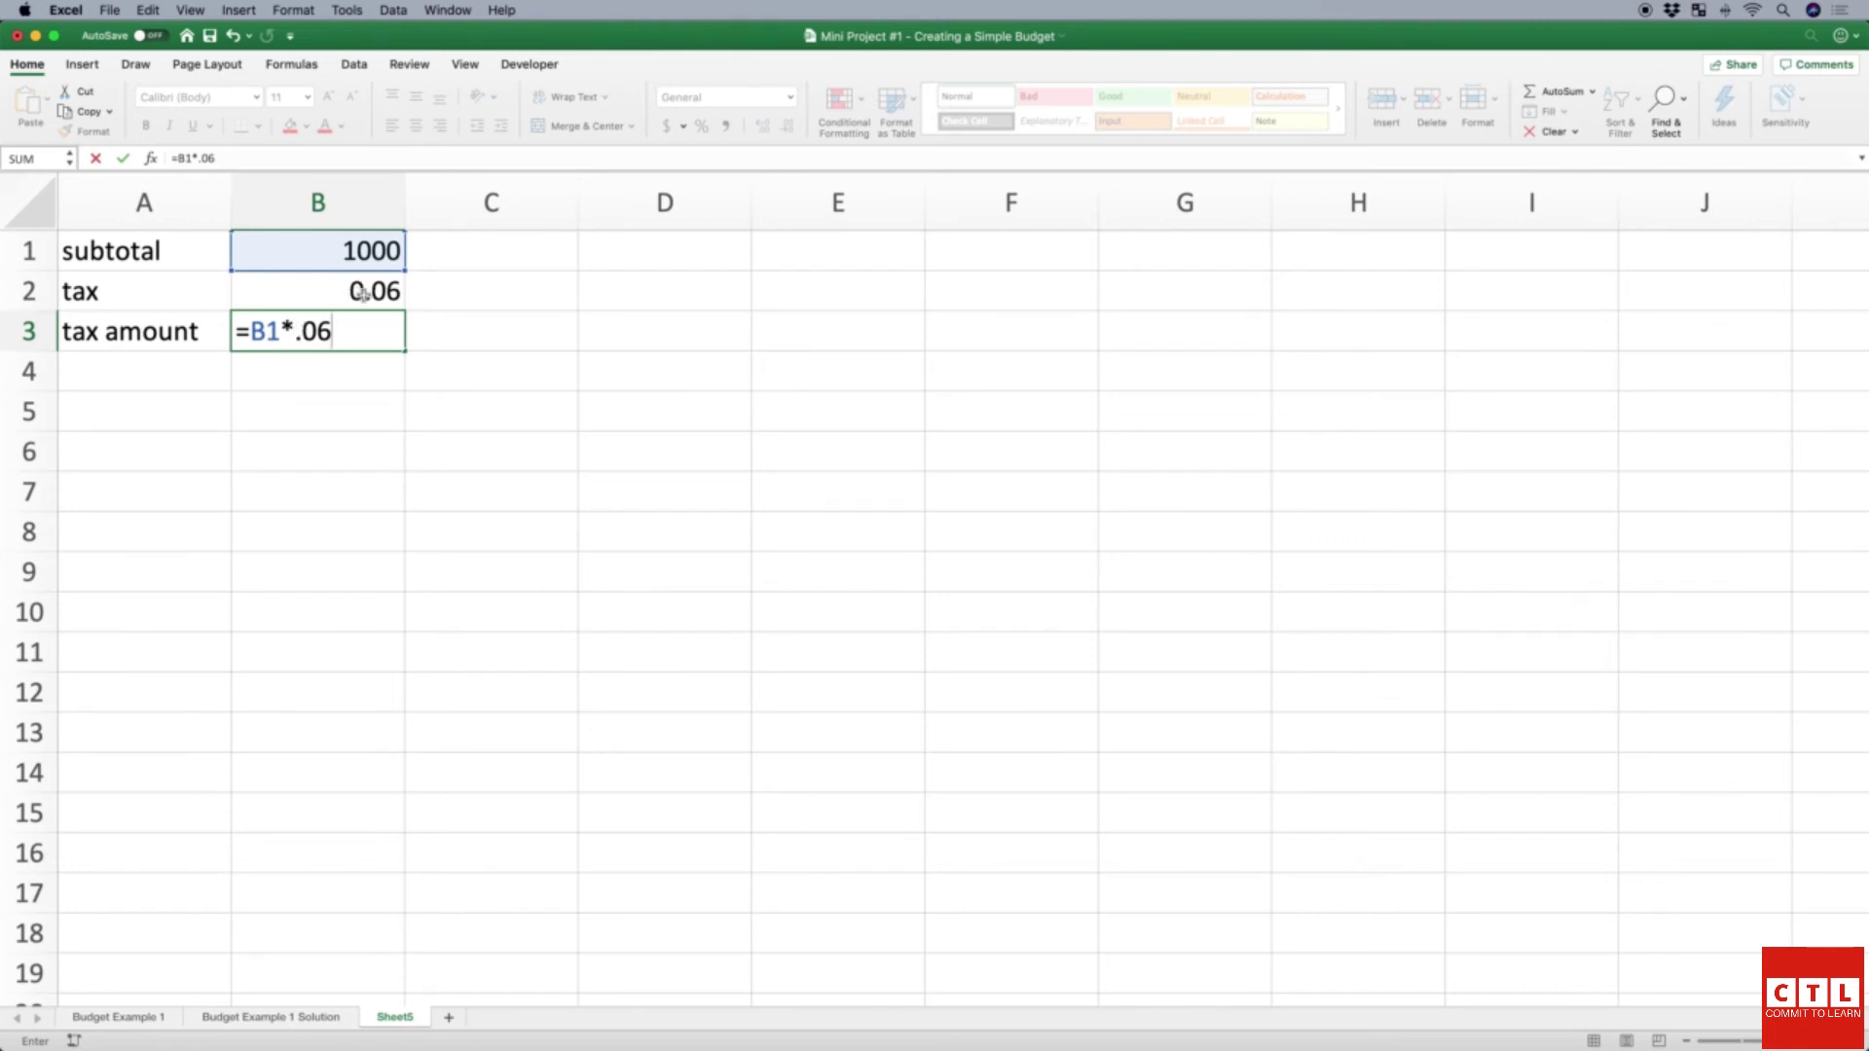
click(296, 336)
text(0)
key(Return)
click(316, 343)
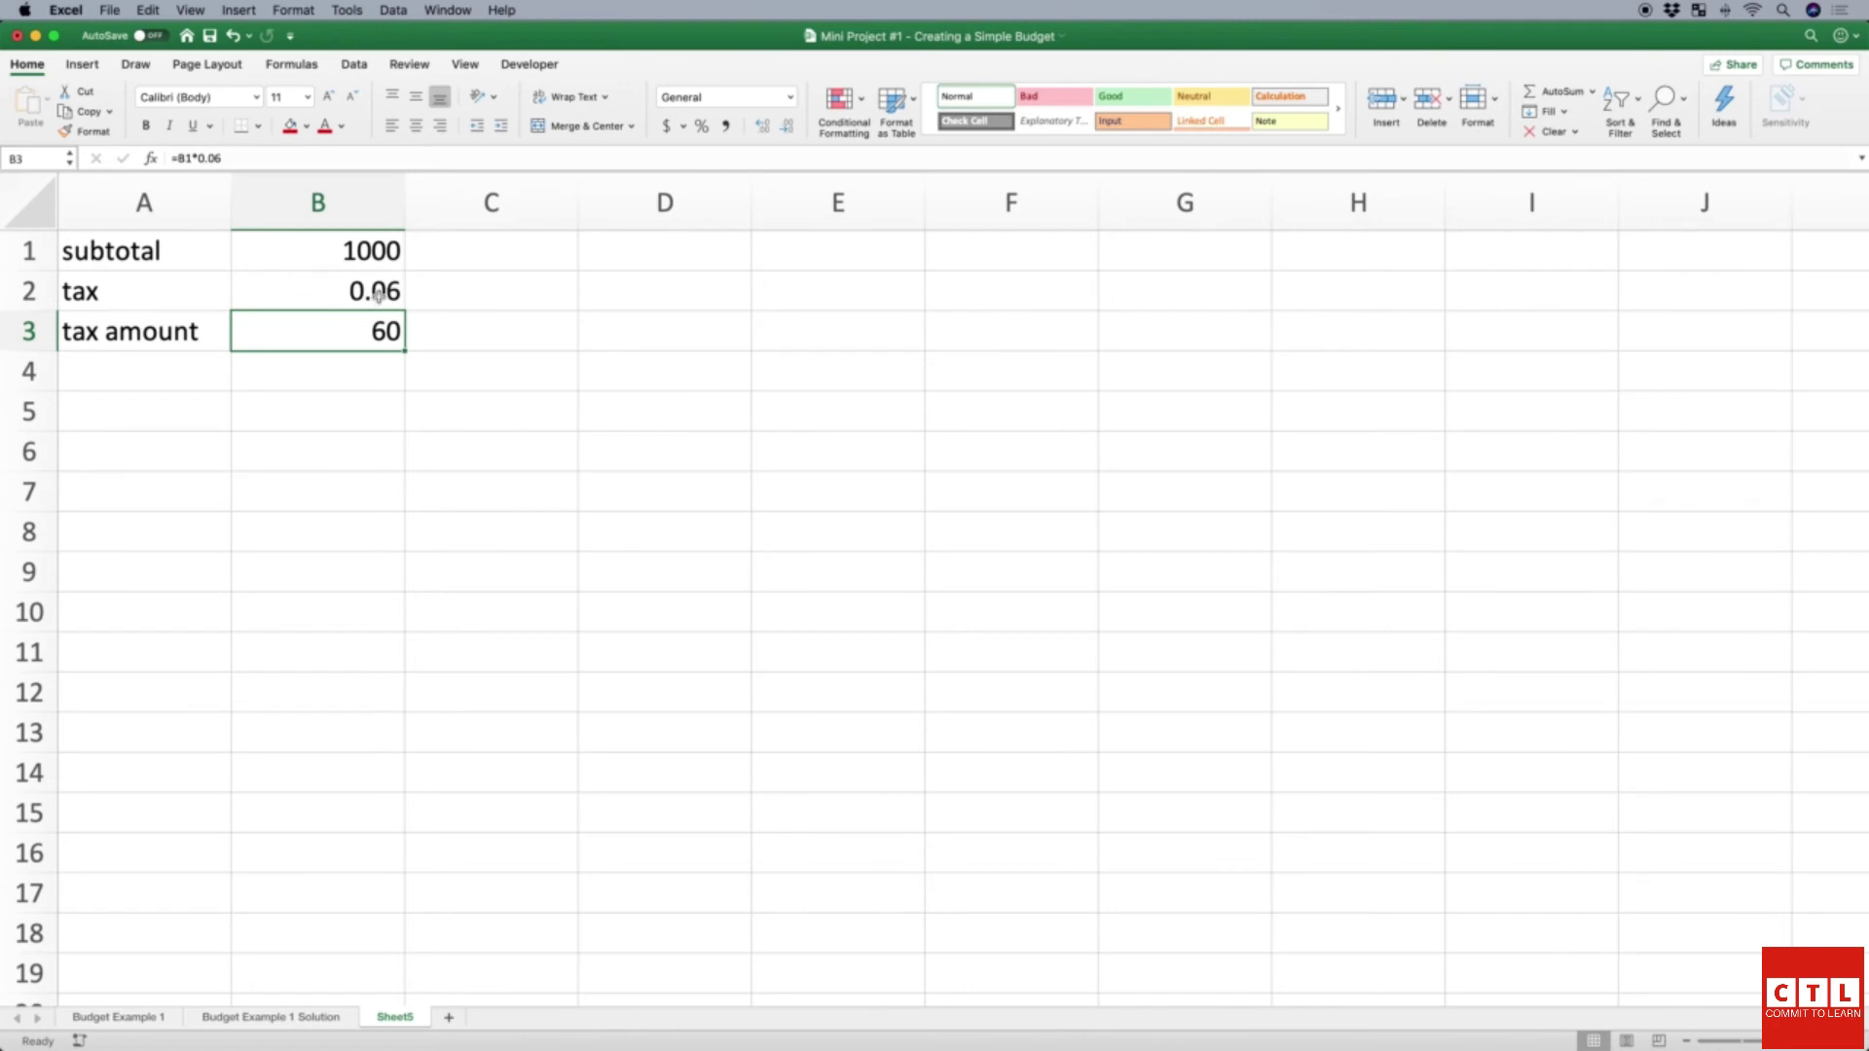
Step: Enter the additional subtotals 752, 944 and 2567 in C1 through E1
click(461, 254)
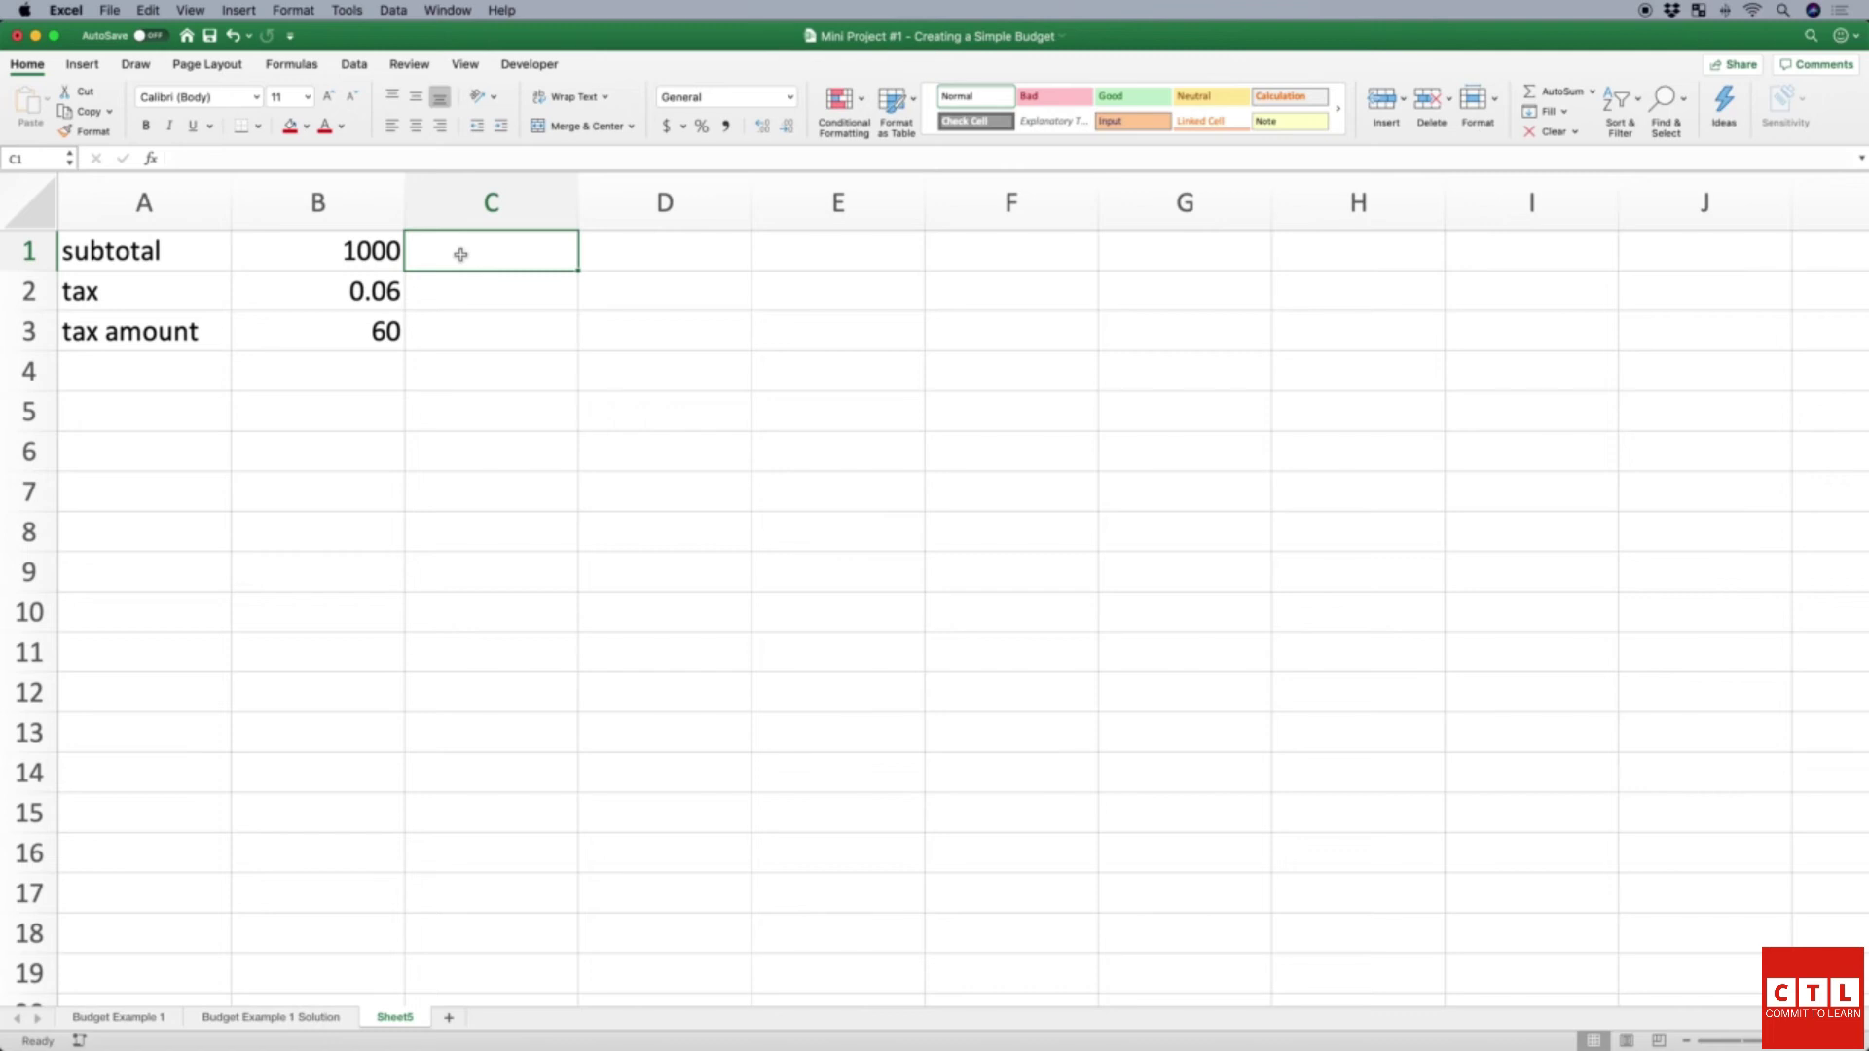
text(752)
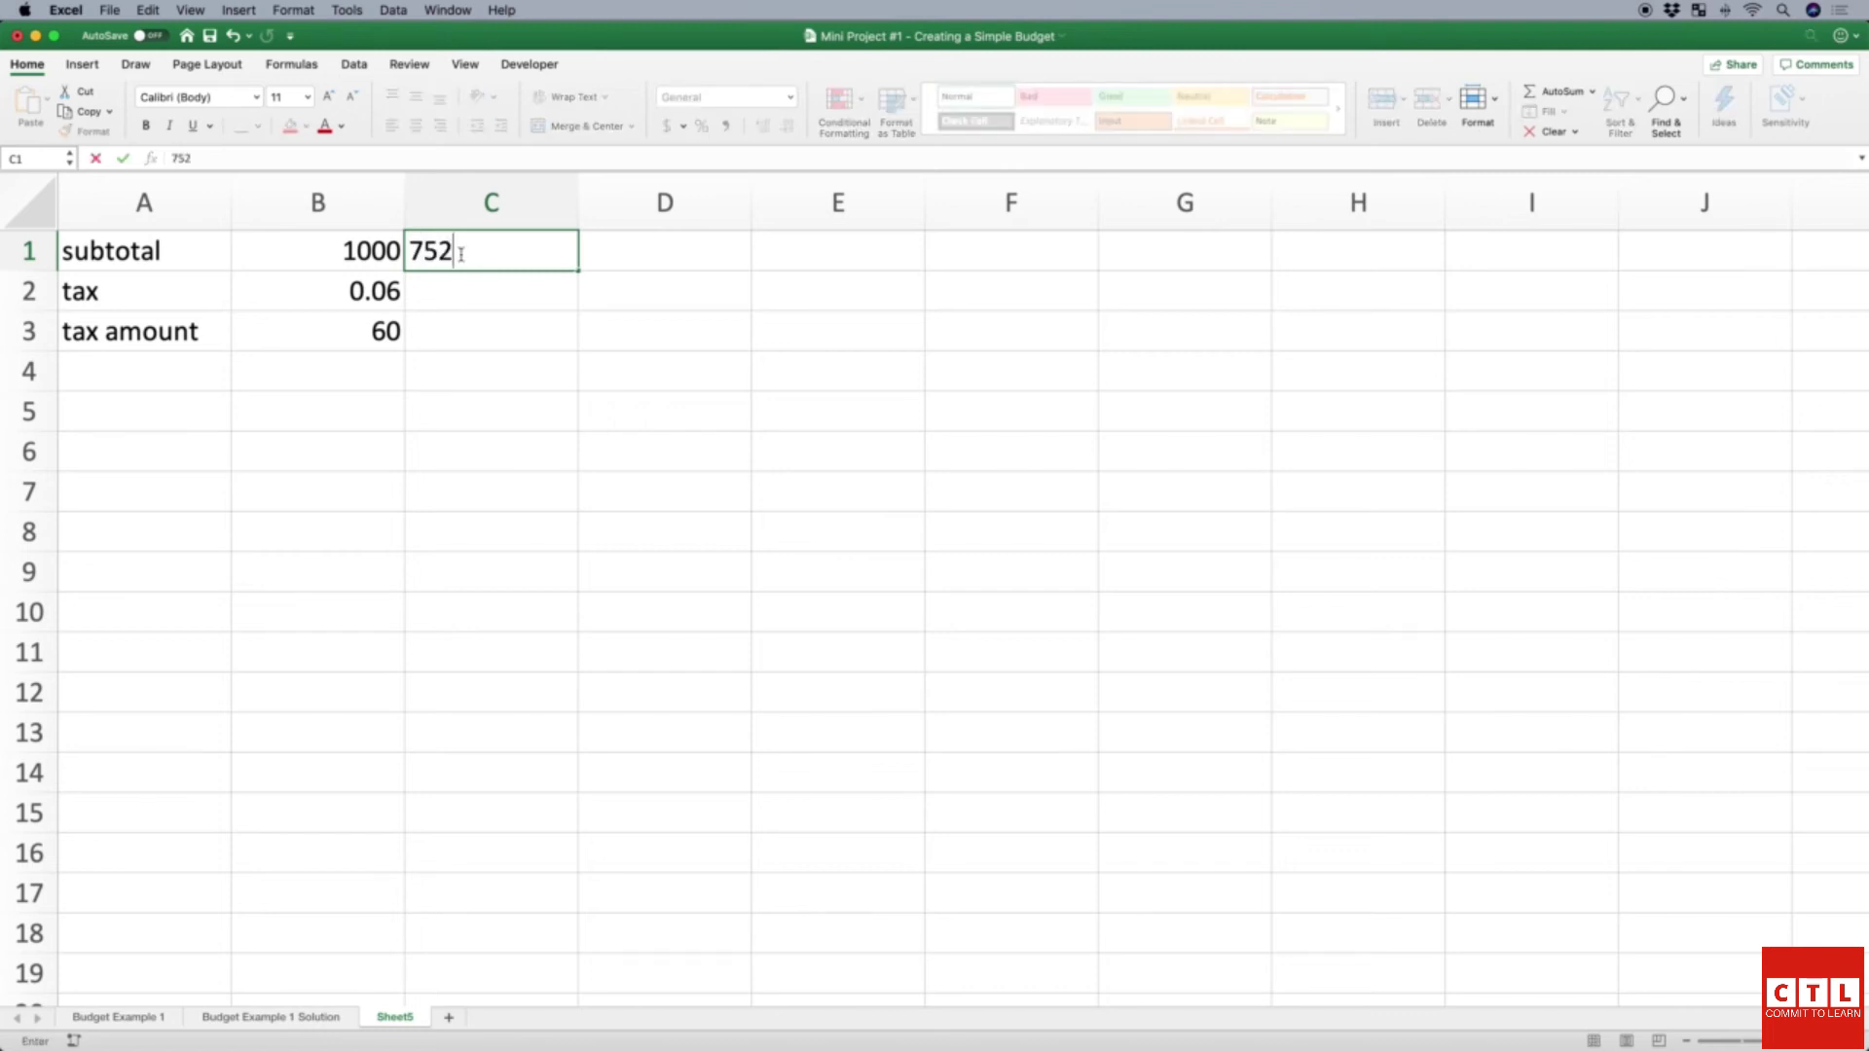
key(Tab)
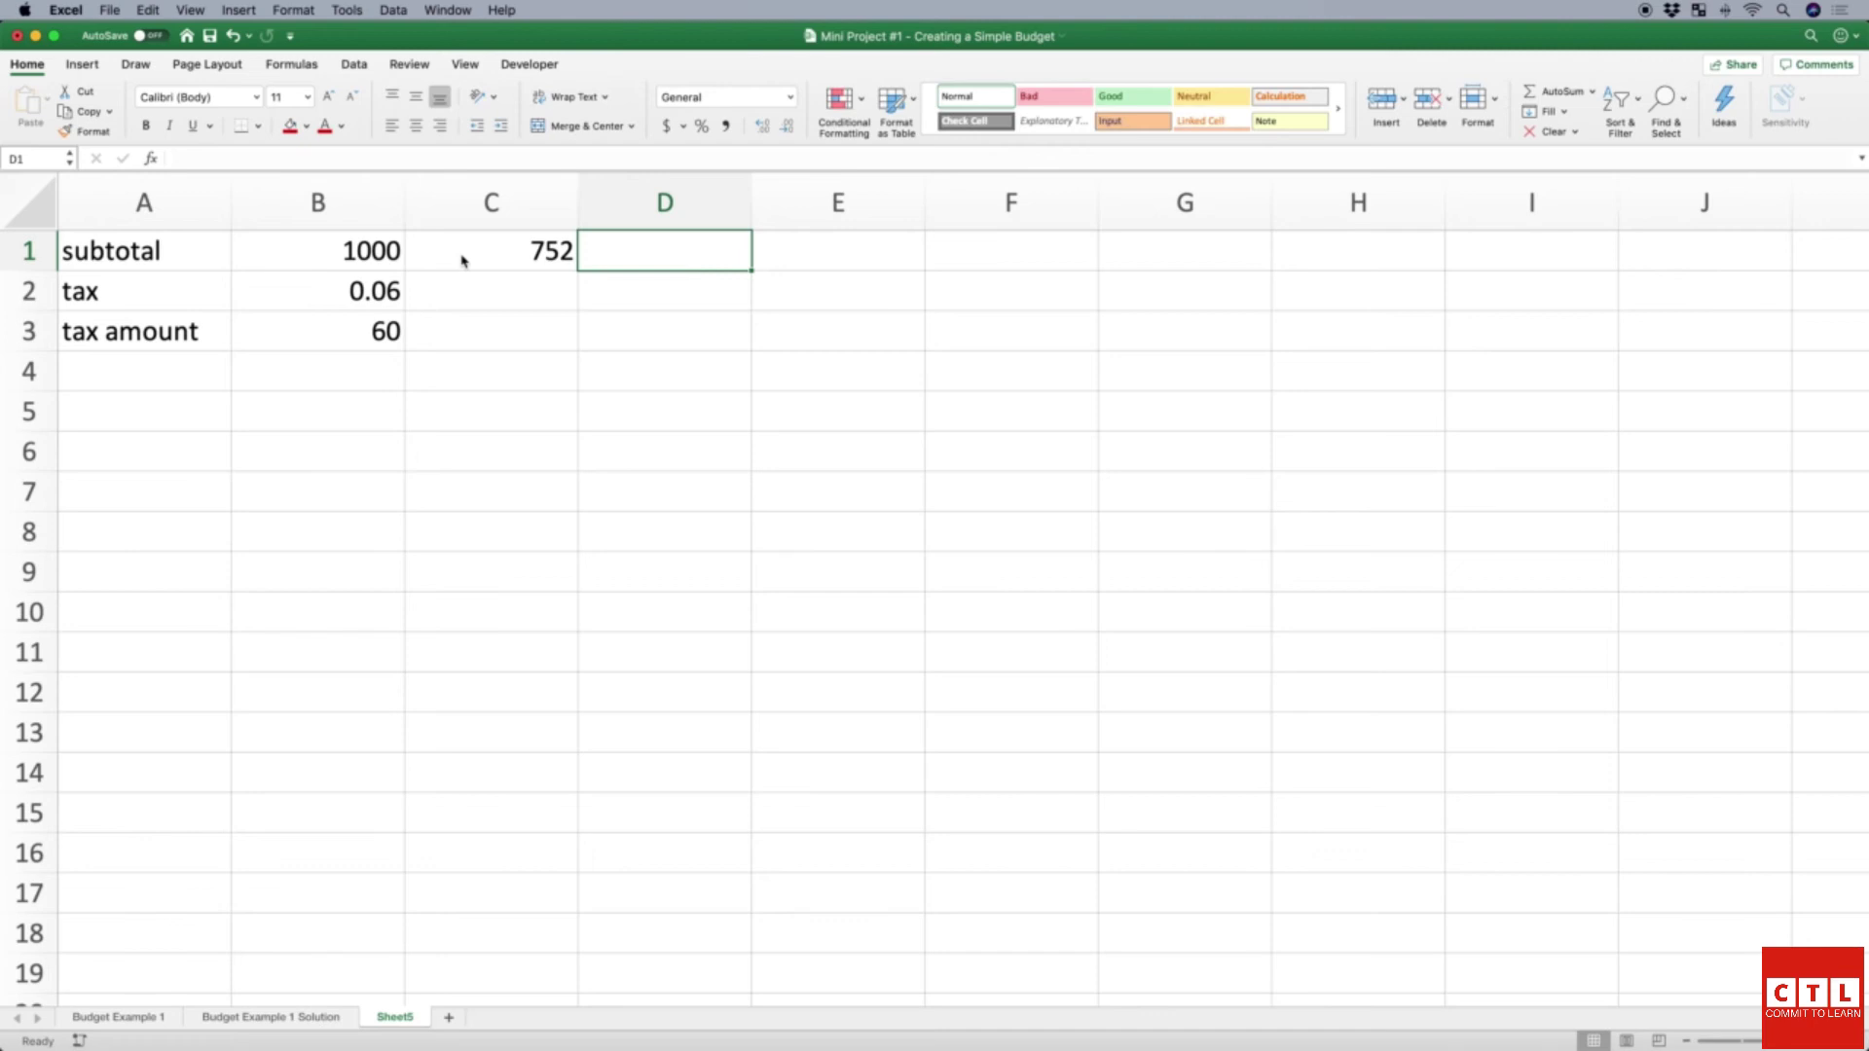
text(944)
key(Tab)
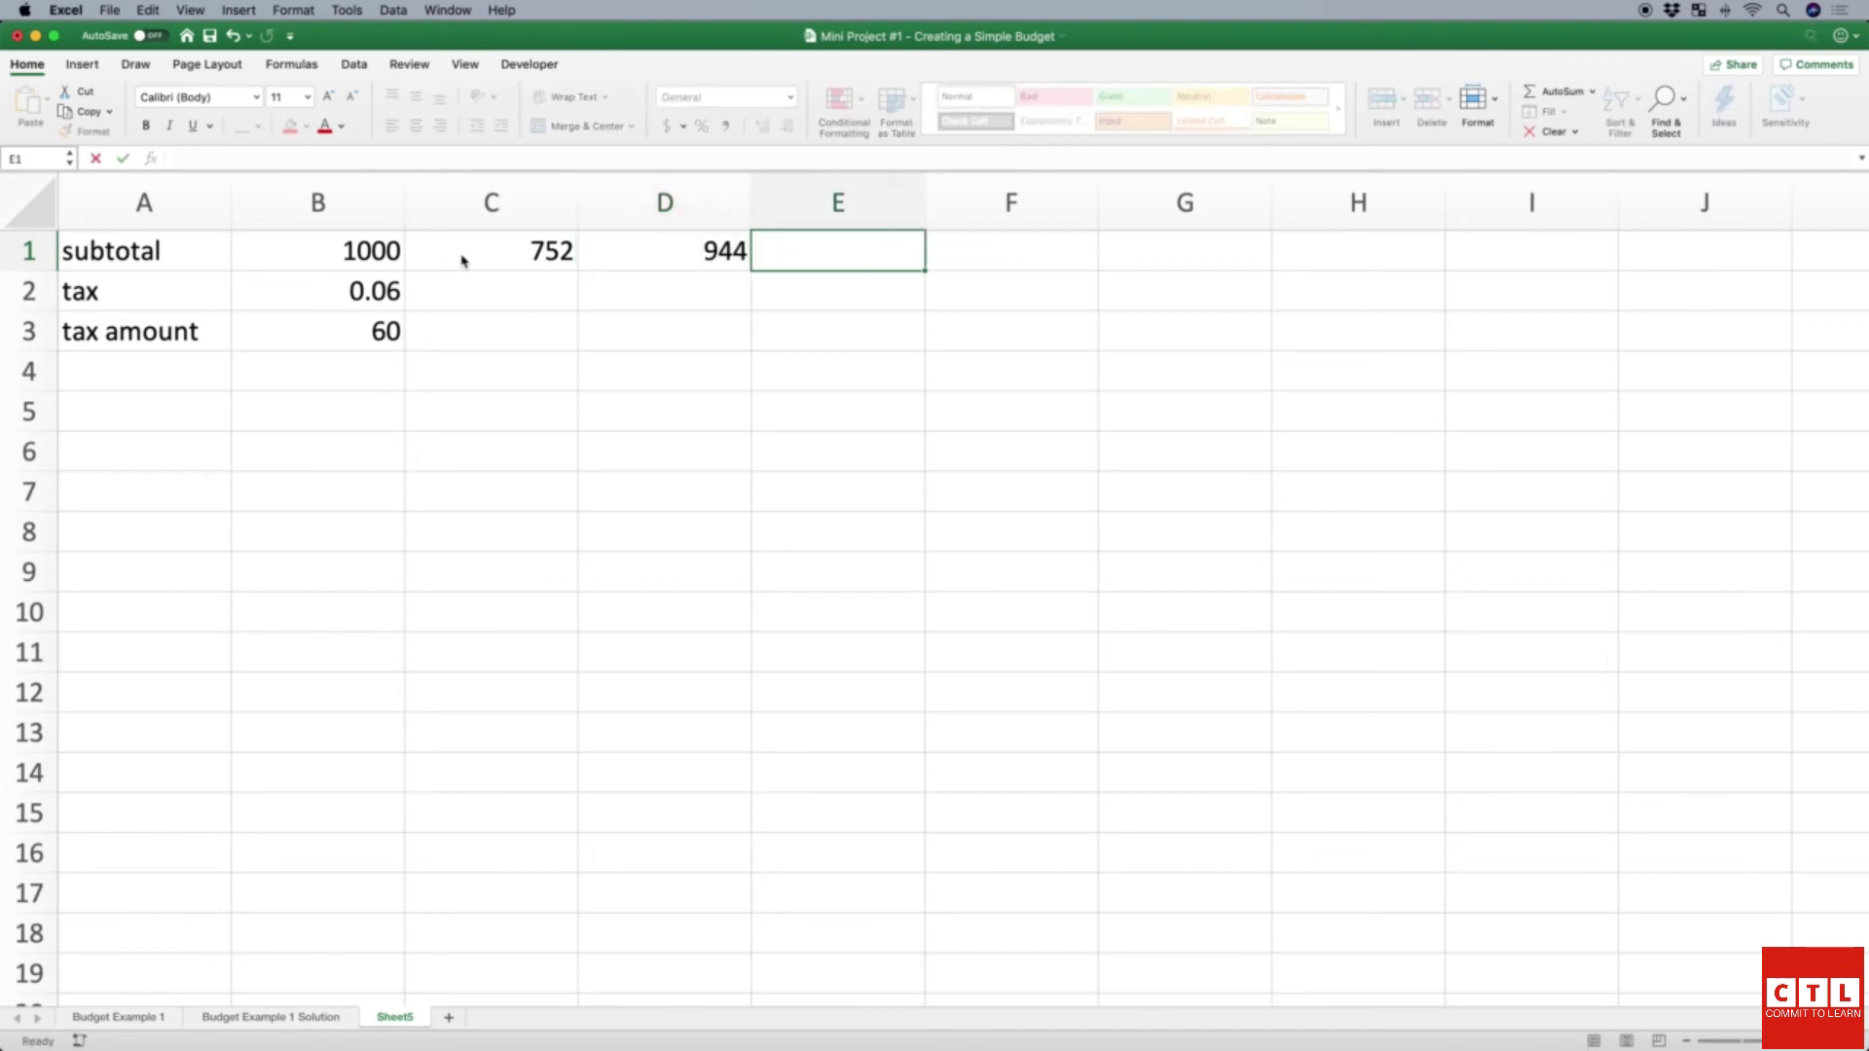
text(2567)
key(Tab)
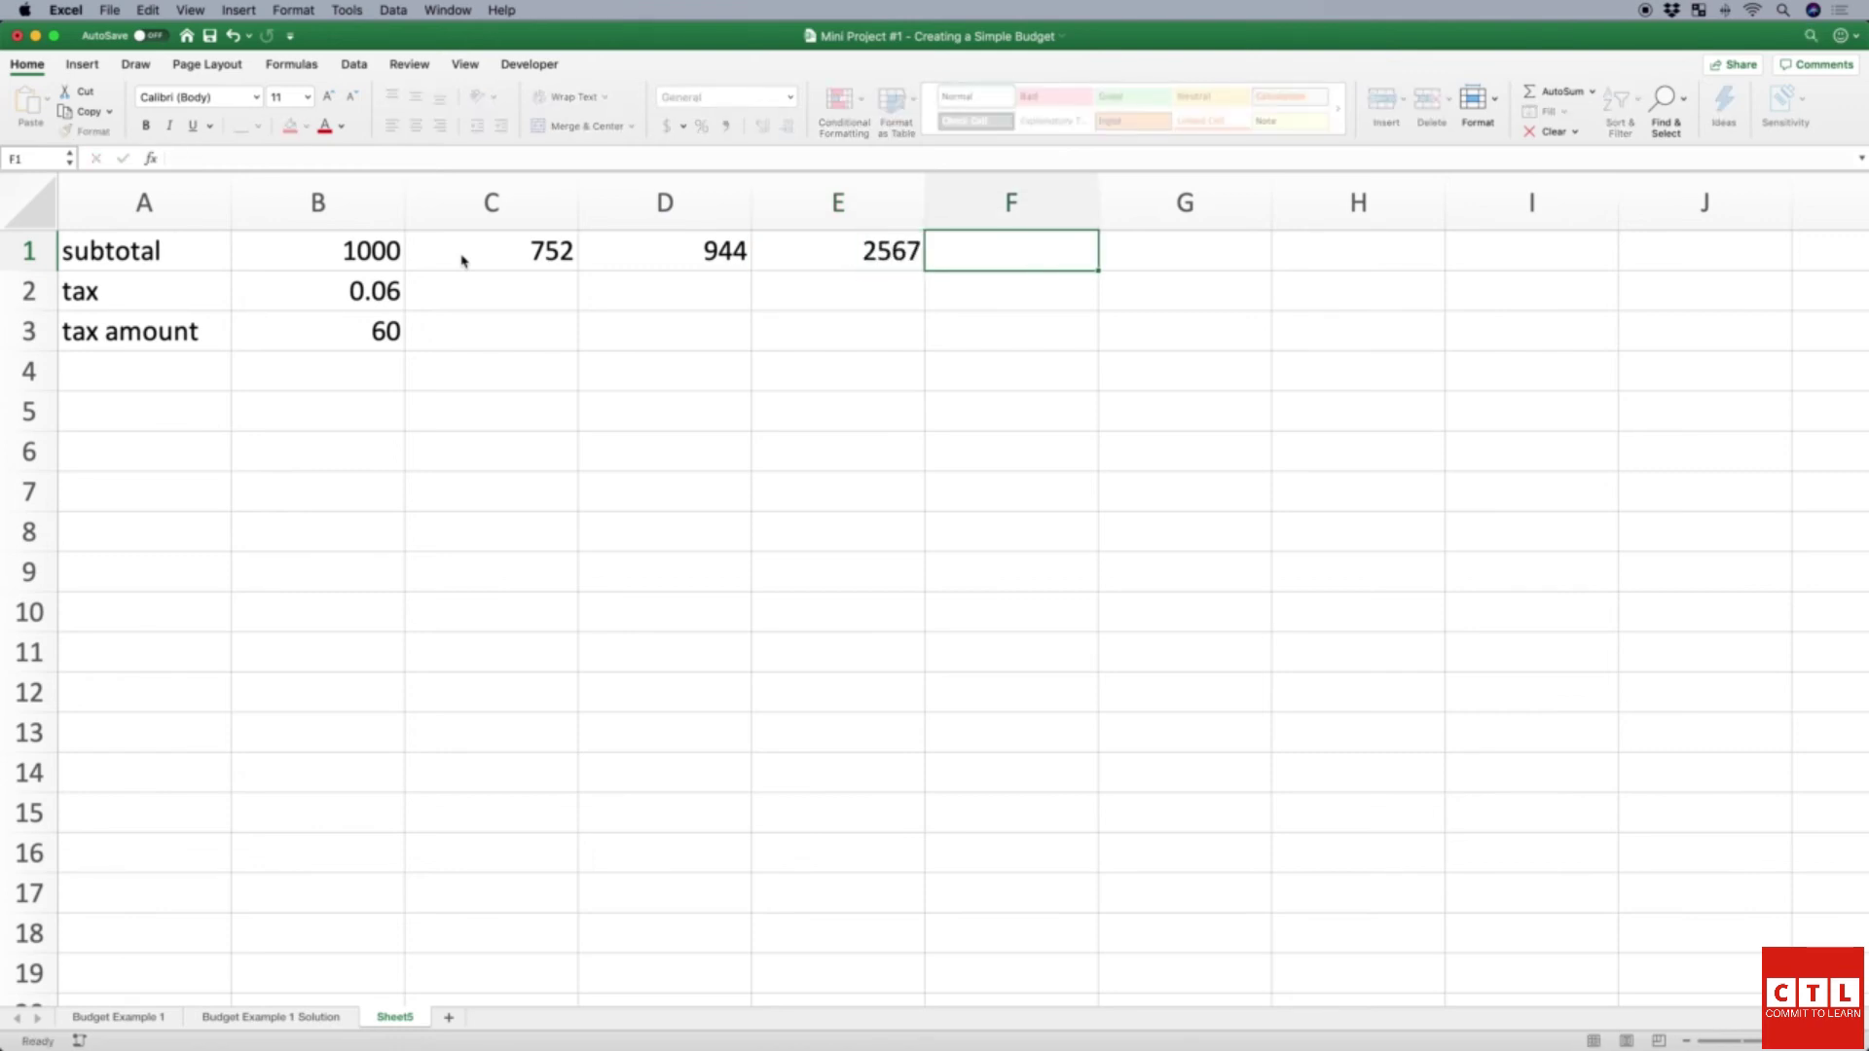
Step: Copy the tax rate from B2 across C2 through E2
click(463, 260)
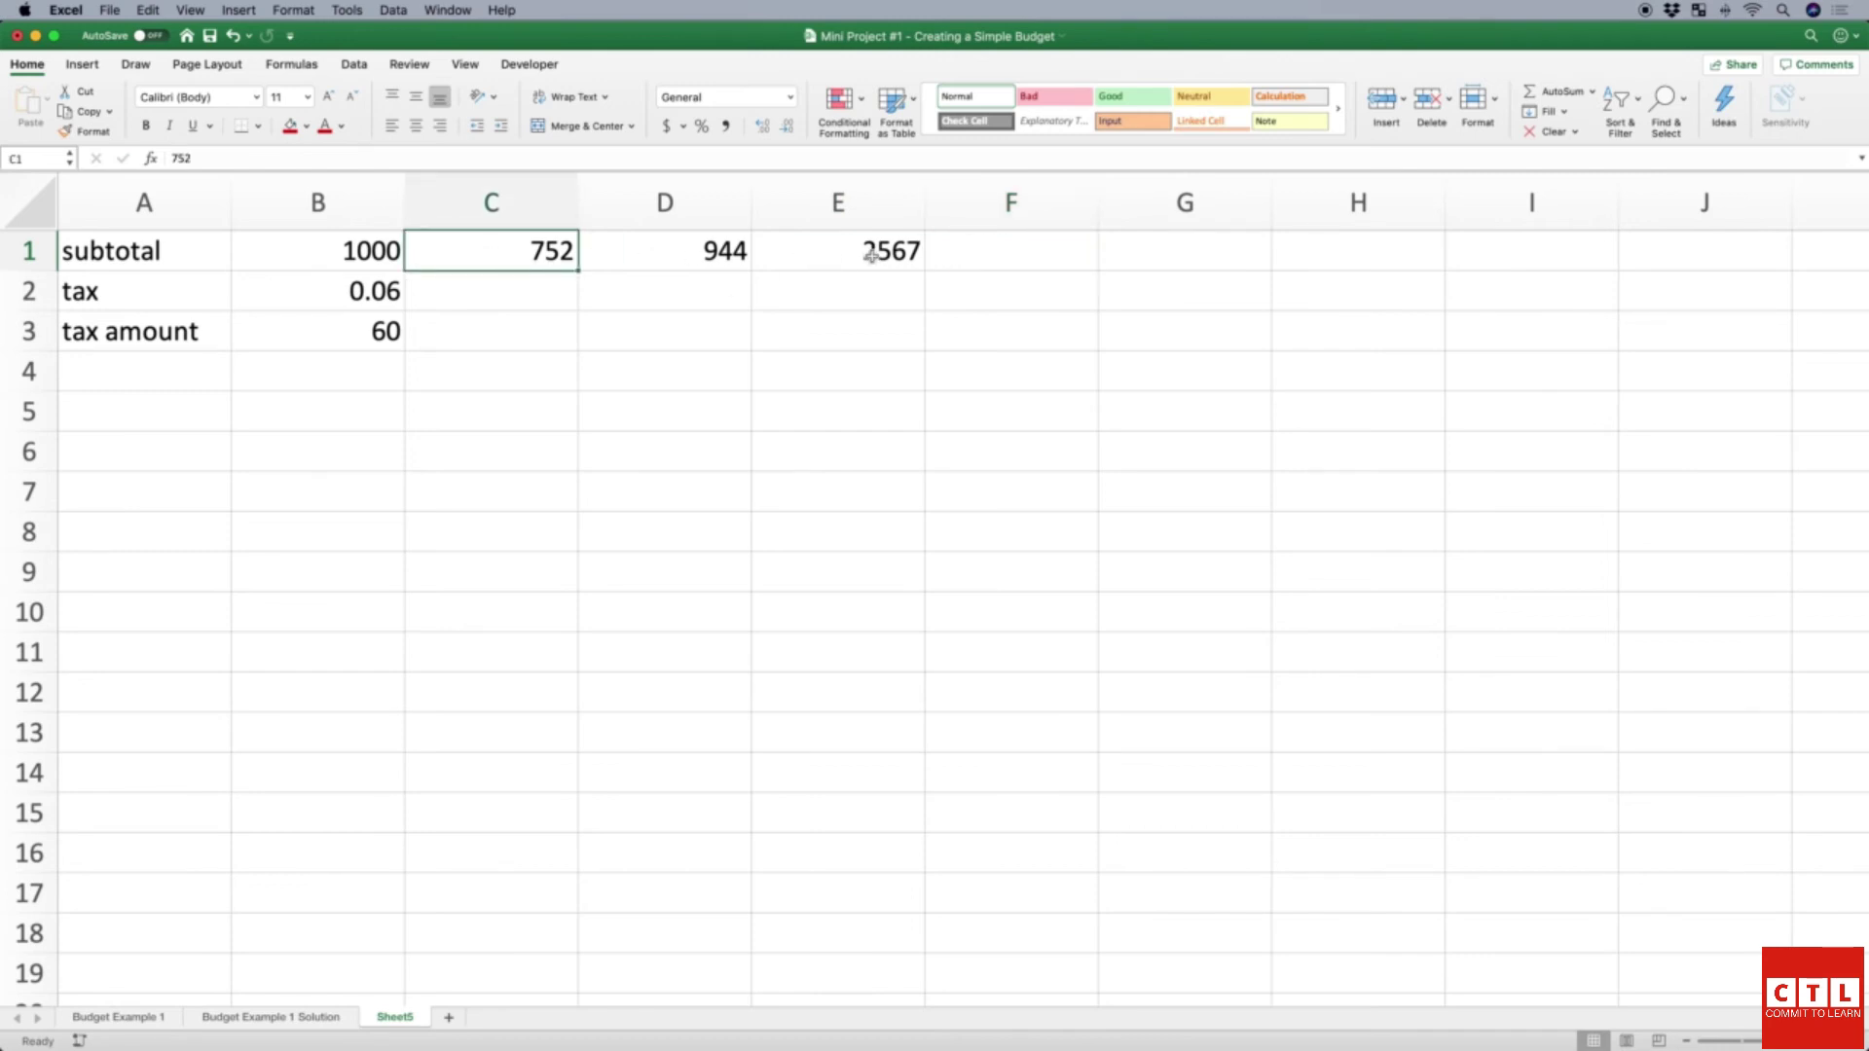
click(456, 334)
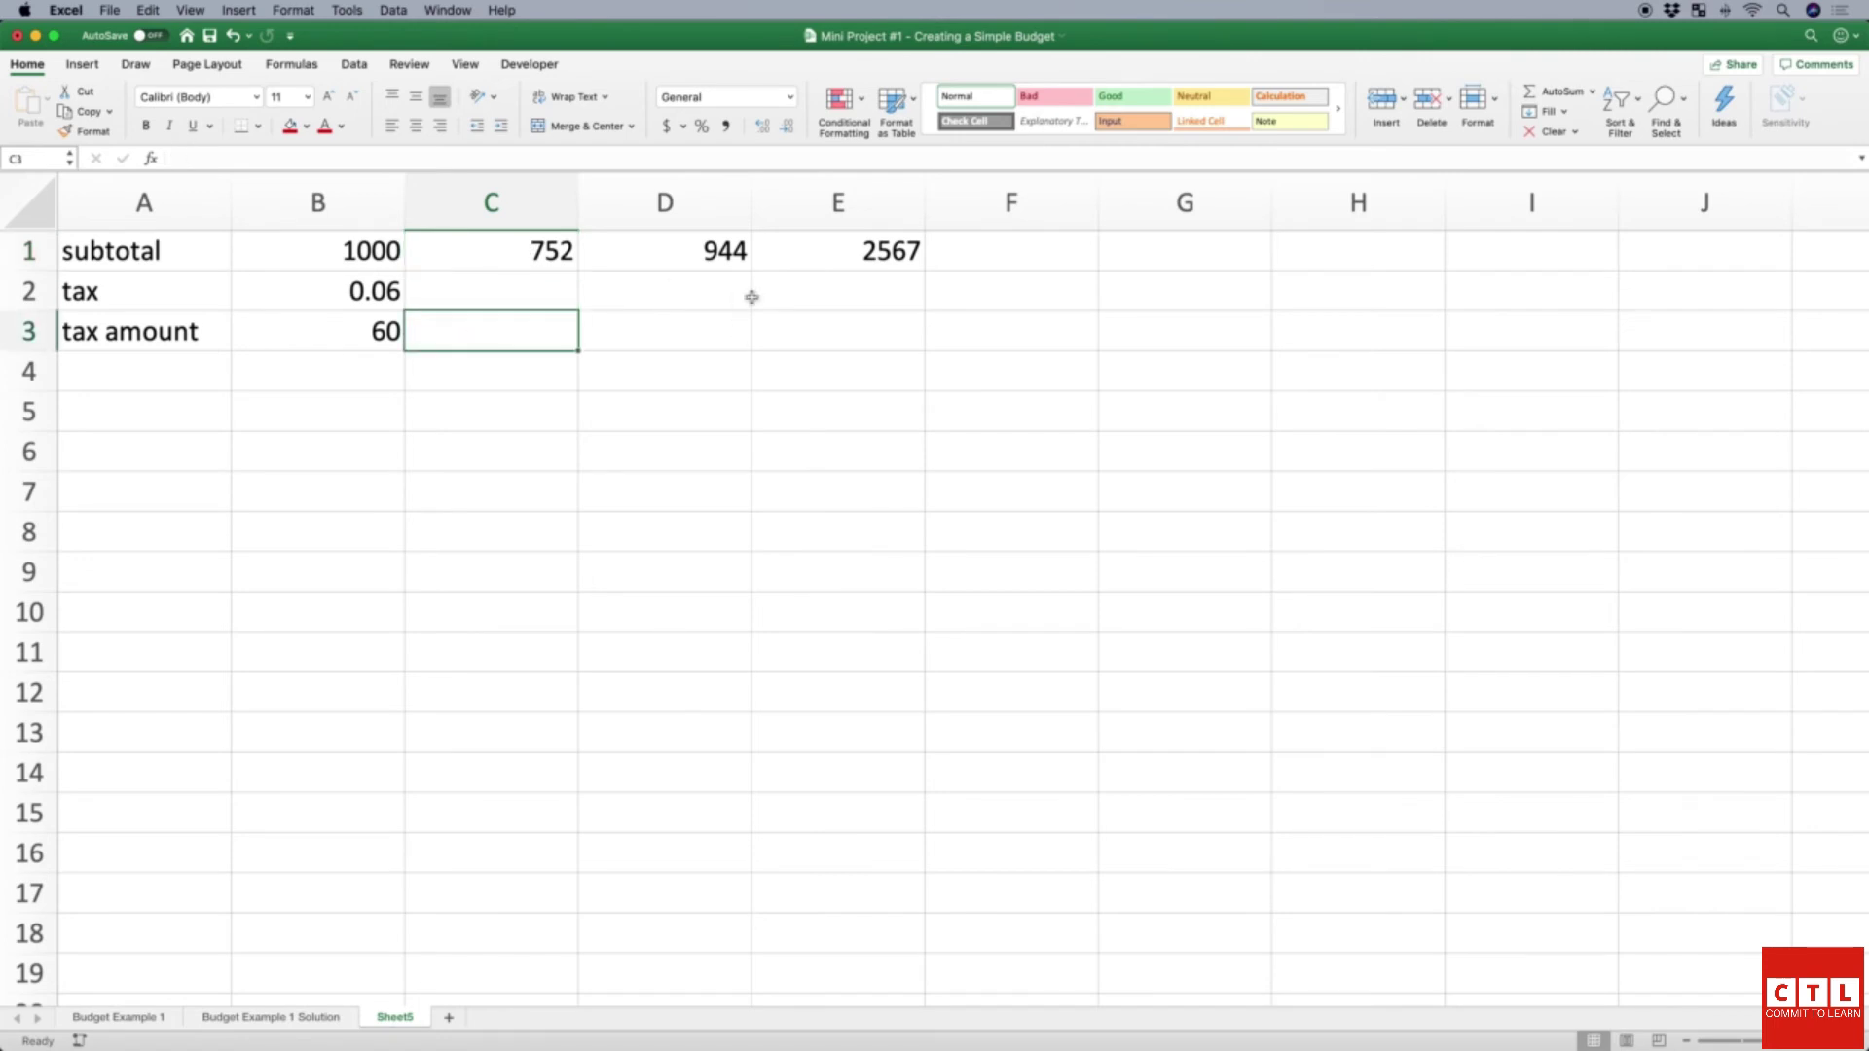
click(504, 300)
click(374, 295)
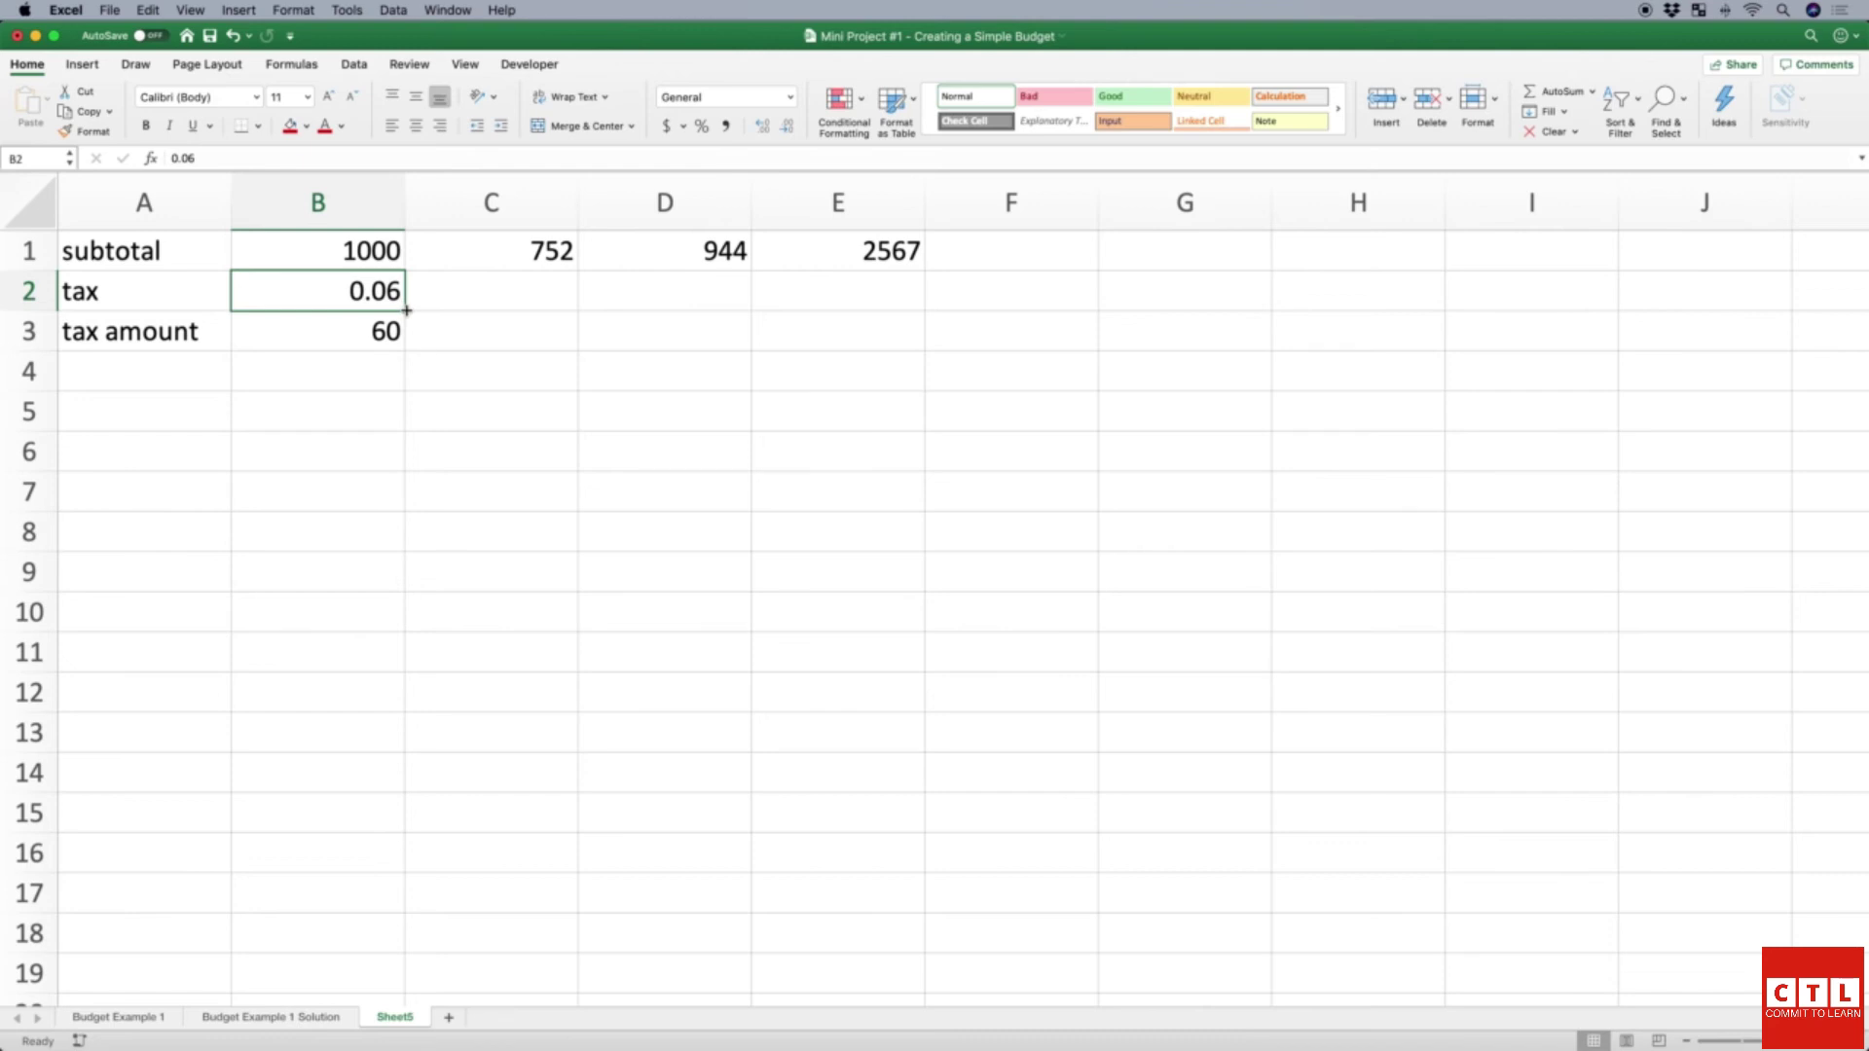
drag(407, 312, 904, 312)
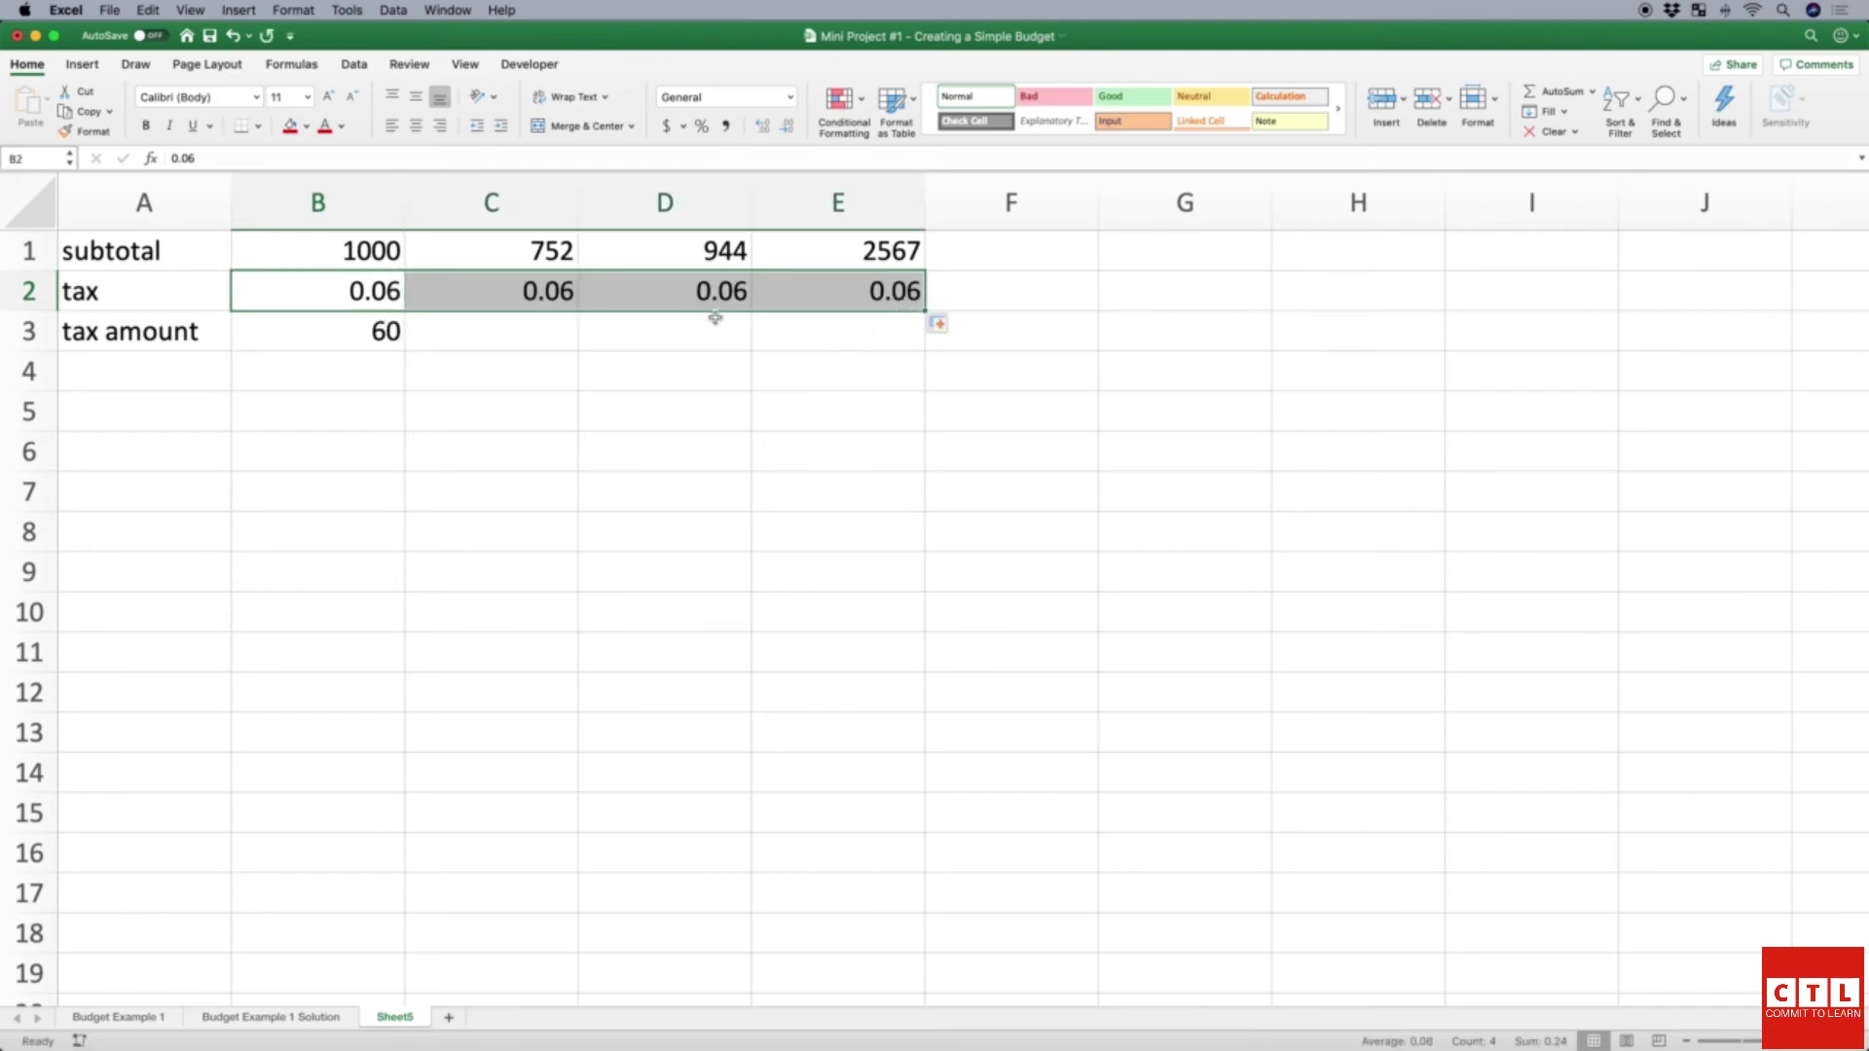
Step: Calculate the second subtotal's tax amount in C3 with the formula =C1*.06
click(539, 329)
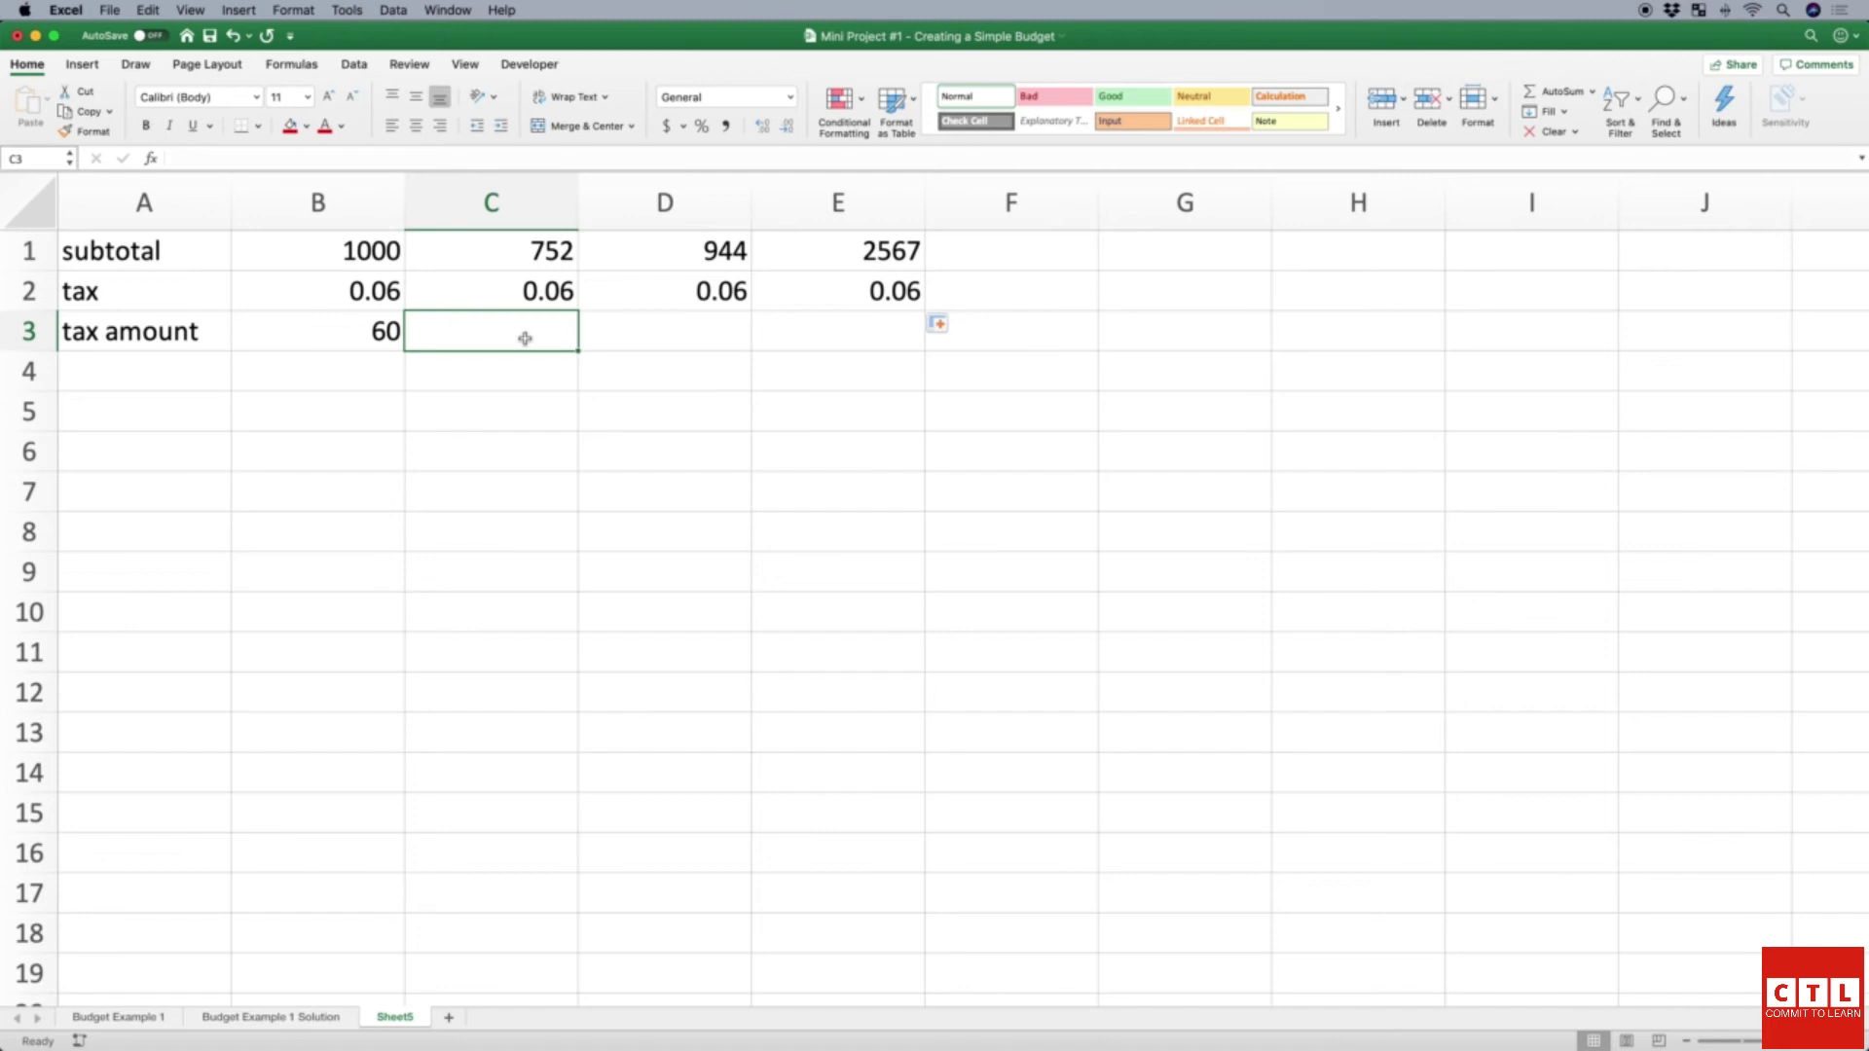
text(=)
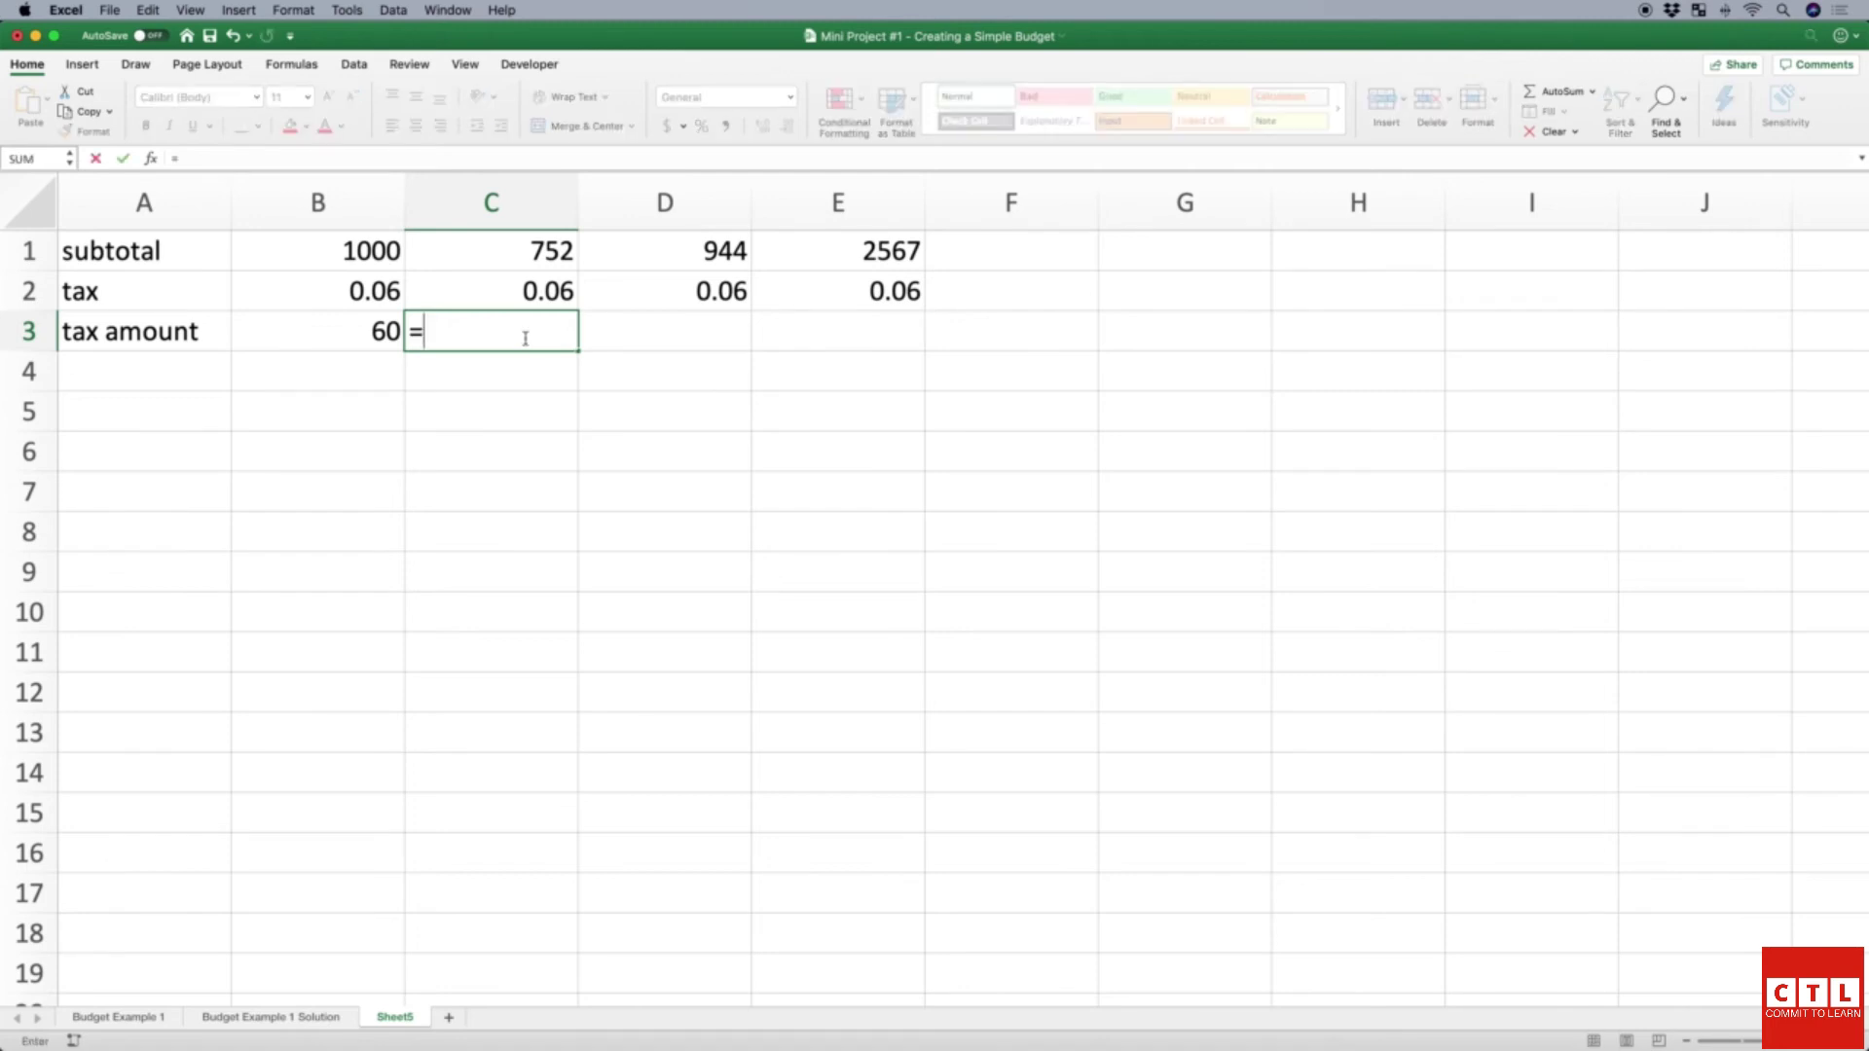
key(Up)
key(Up)
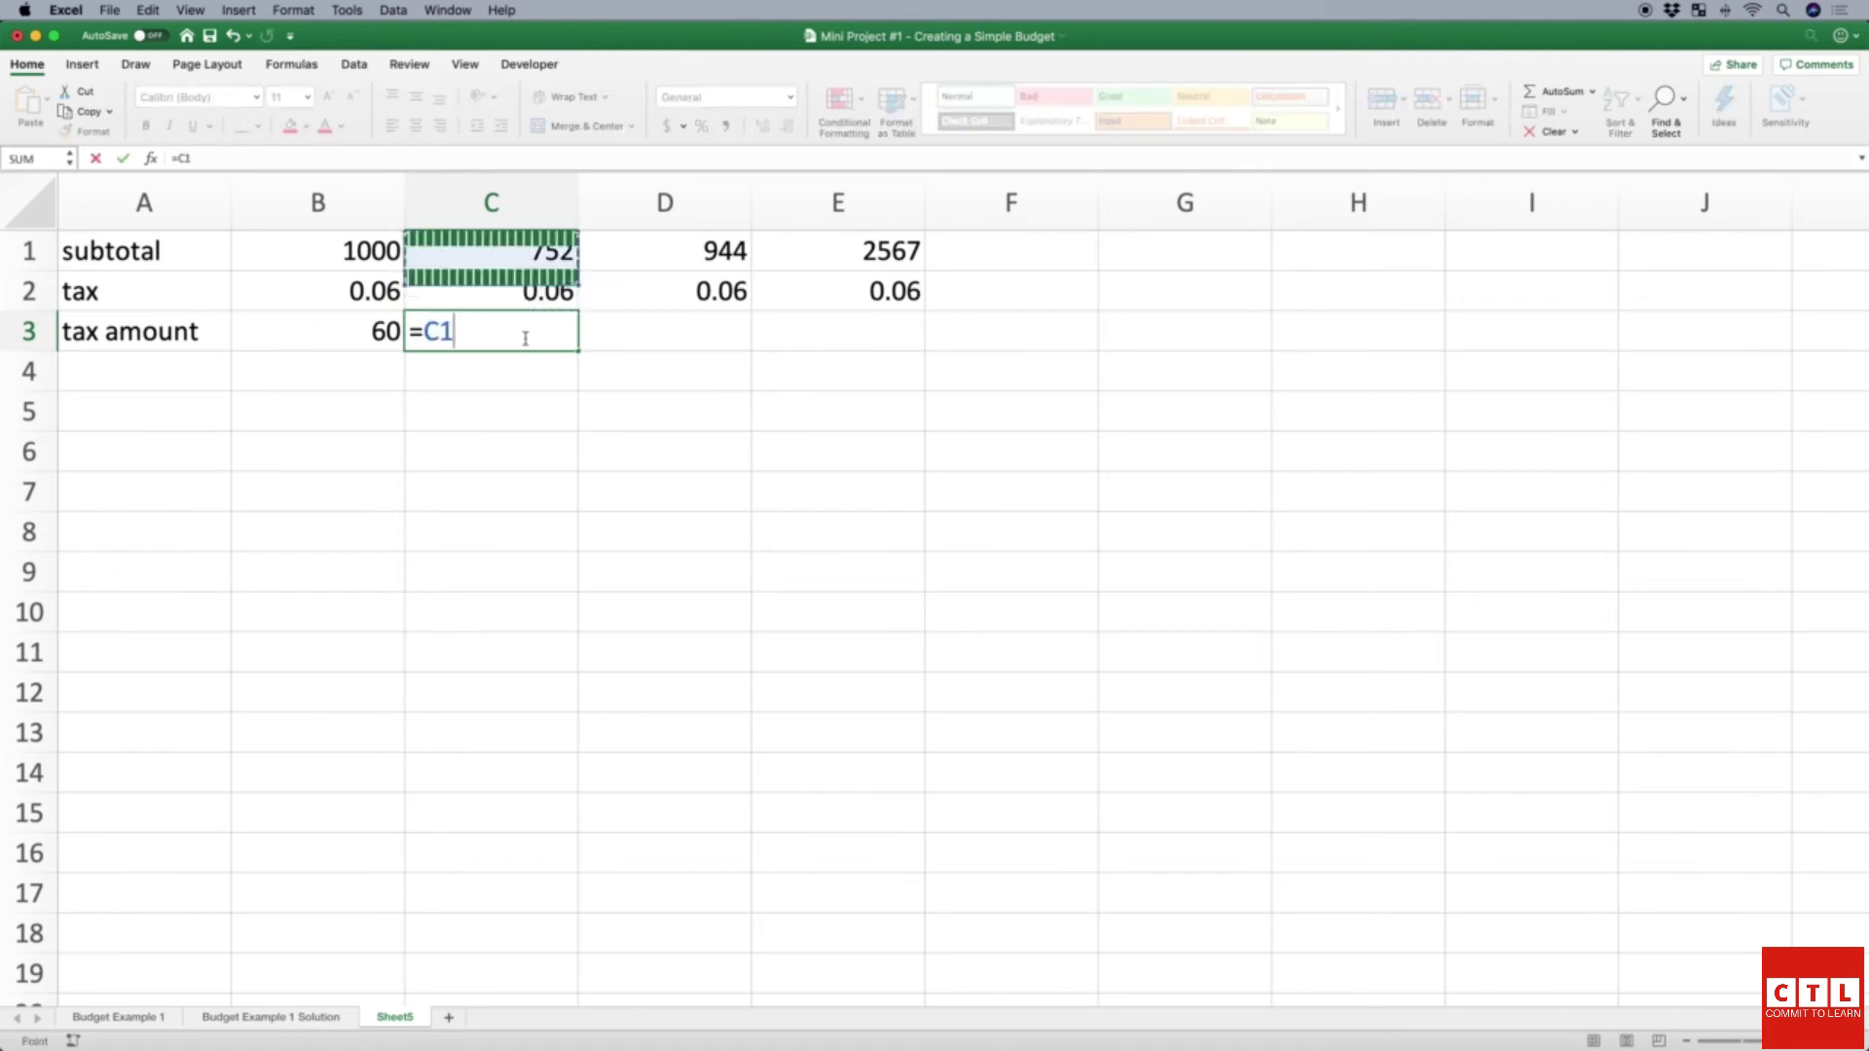
text(*.06)
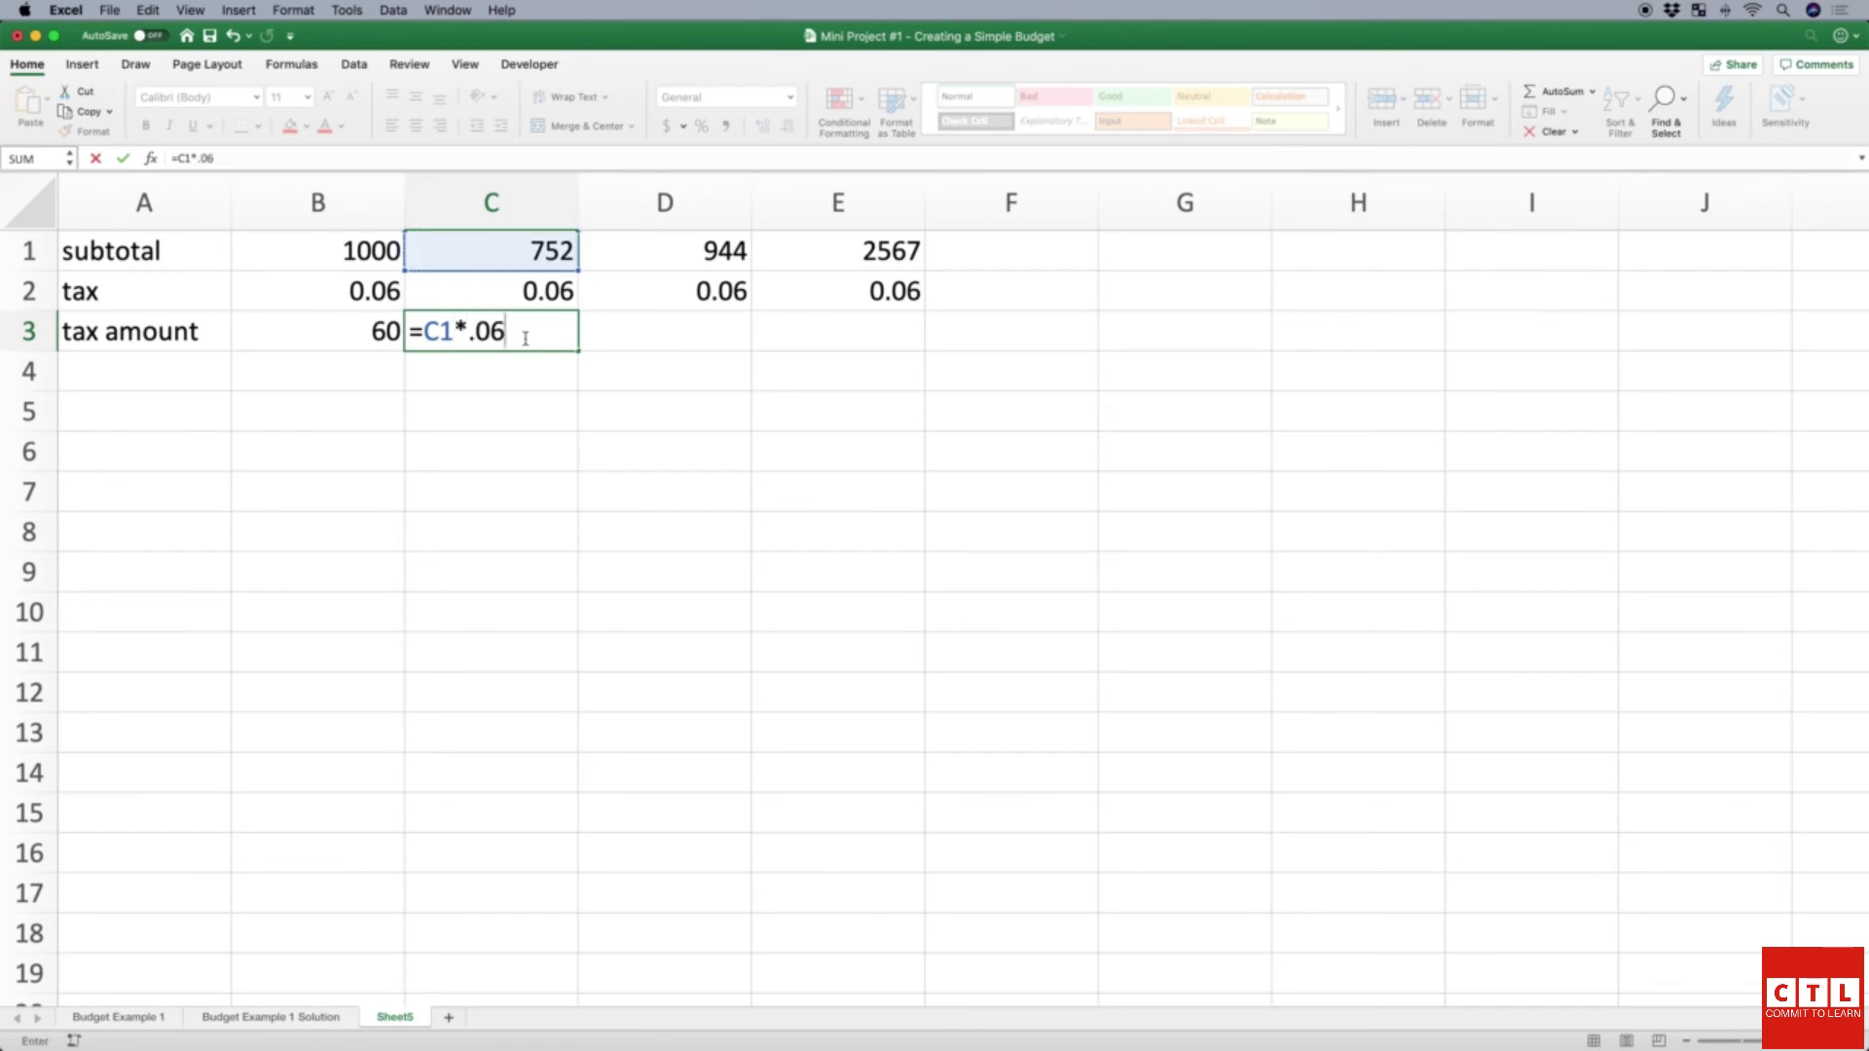
key(Tab)
click(526, 342)
Step: Replace the typed-in rate in B3's tax amount formula with a cell reference, making it =B1*B2
key(Left)
key(Up)
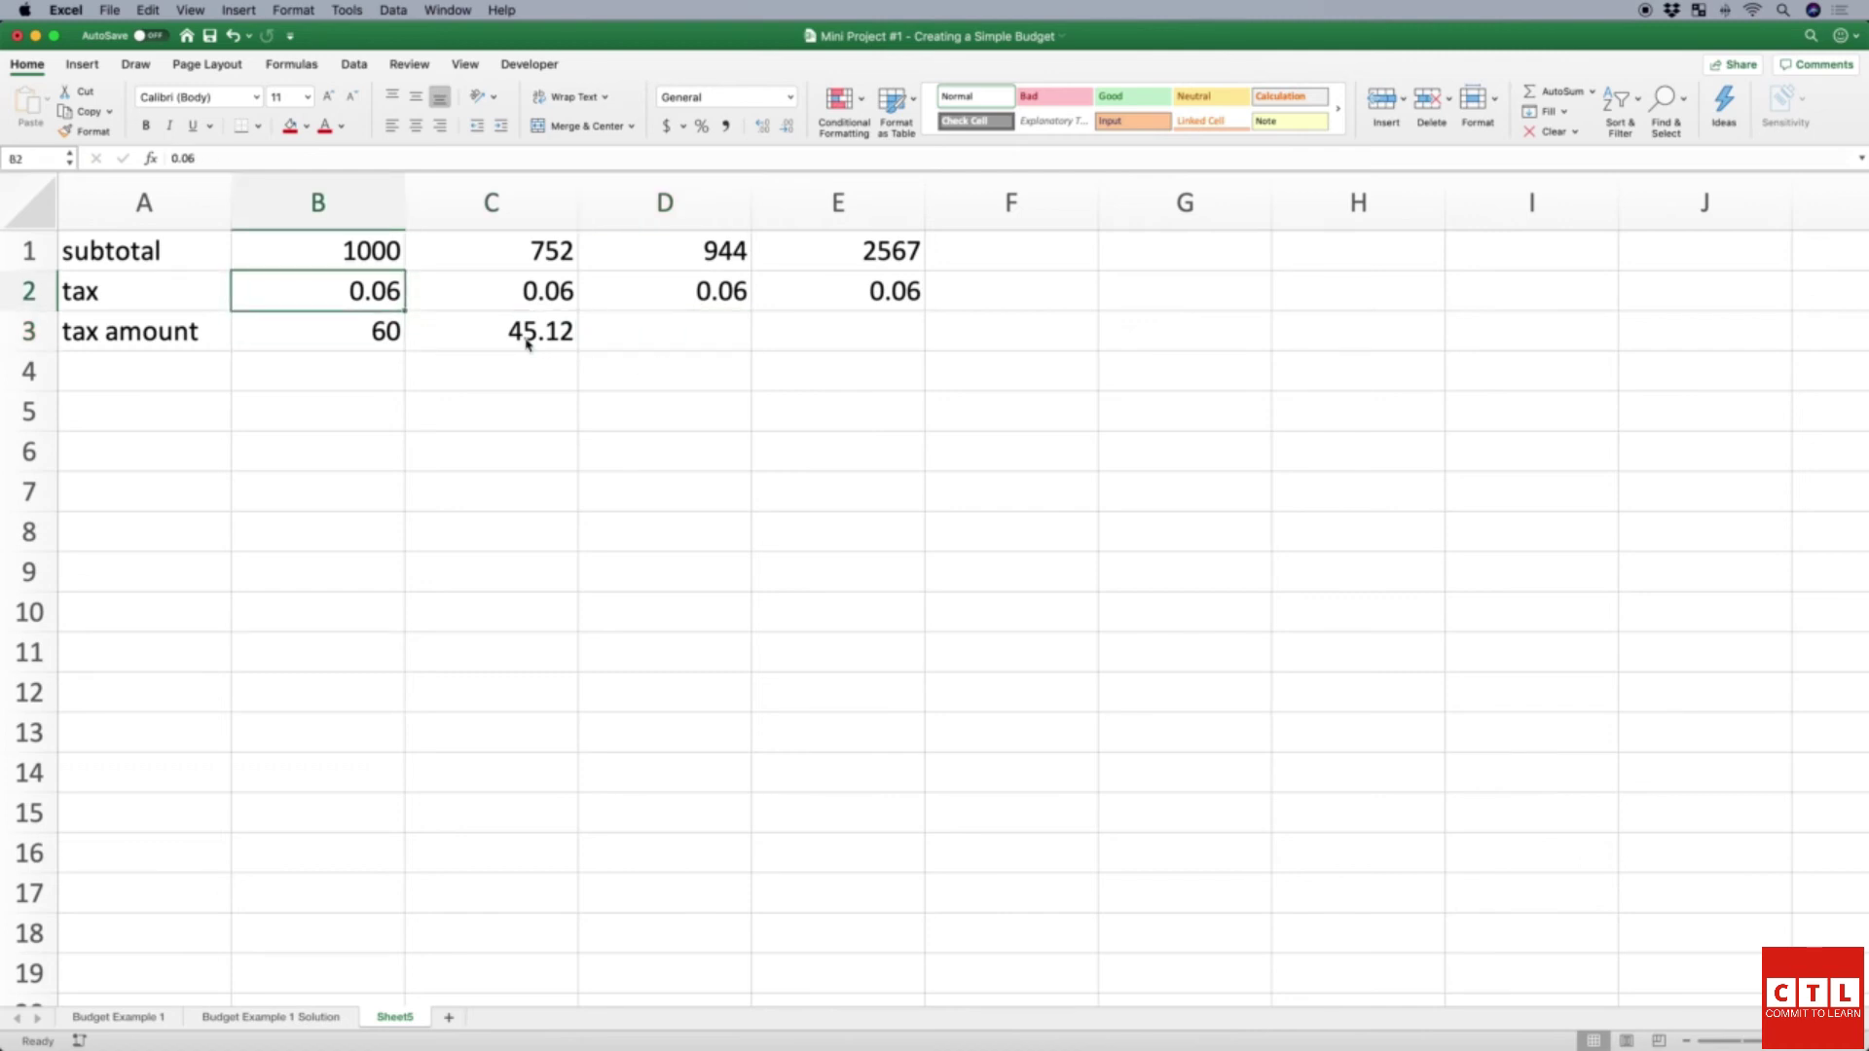
key(Right)
key(Left)
click(352, 334)
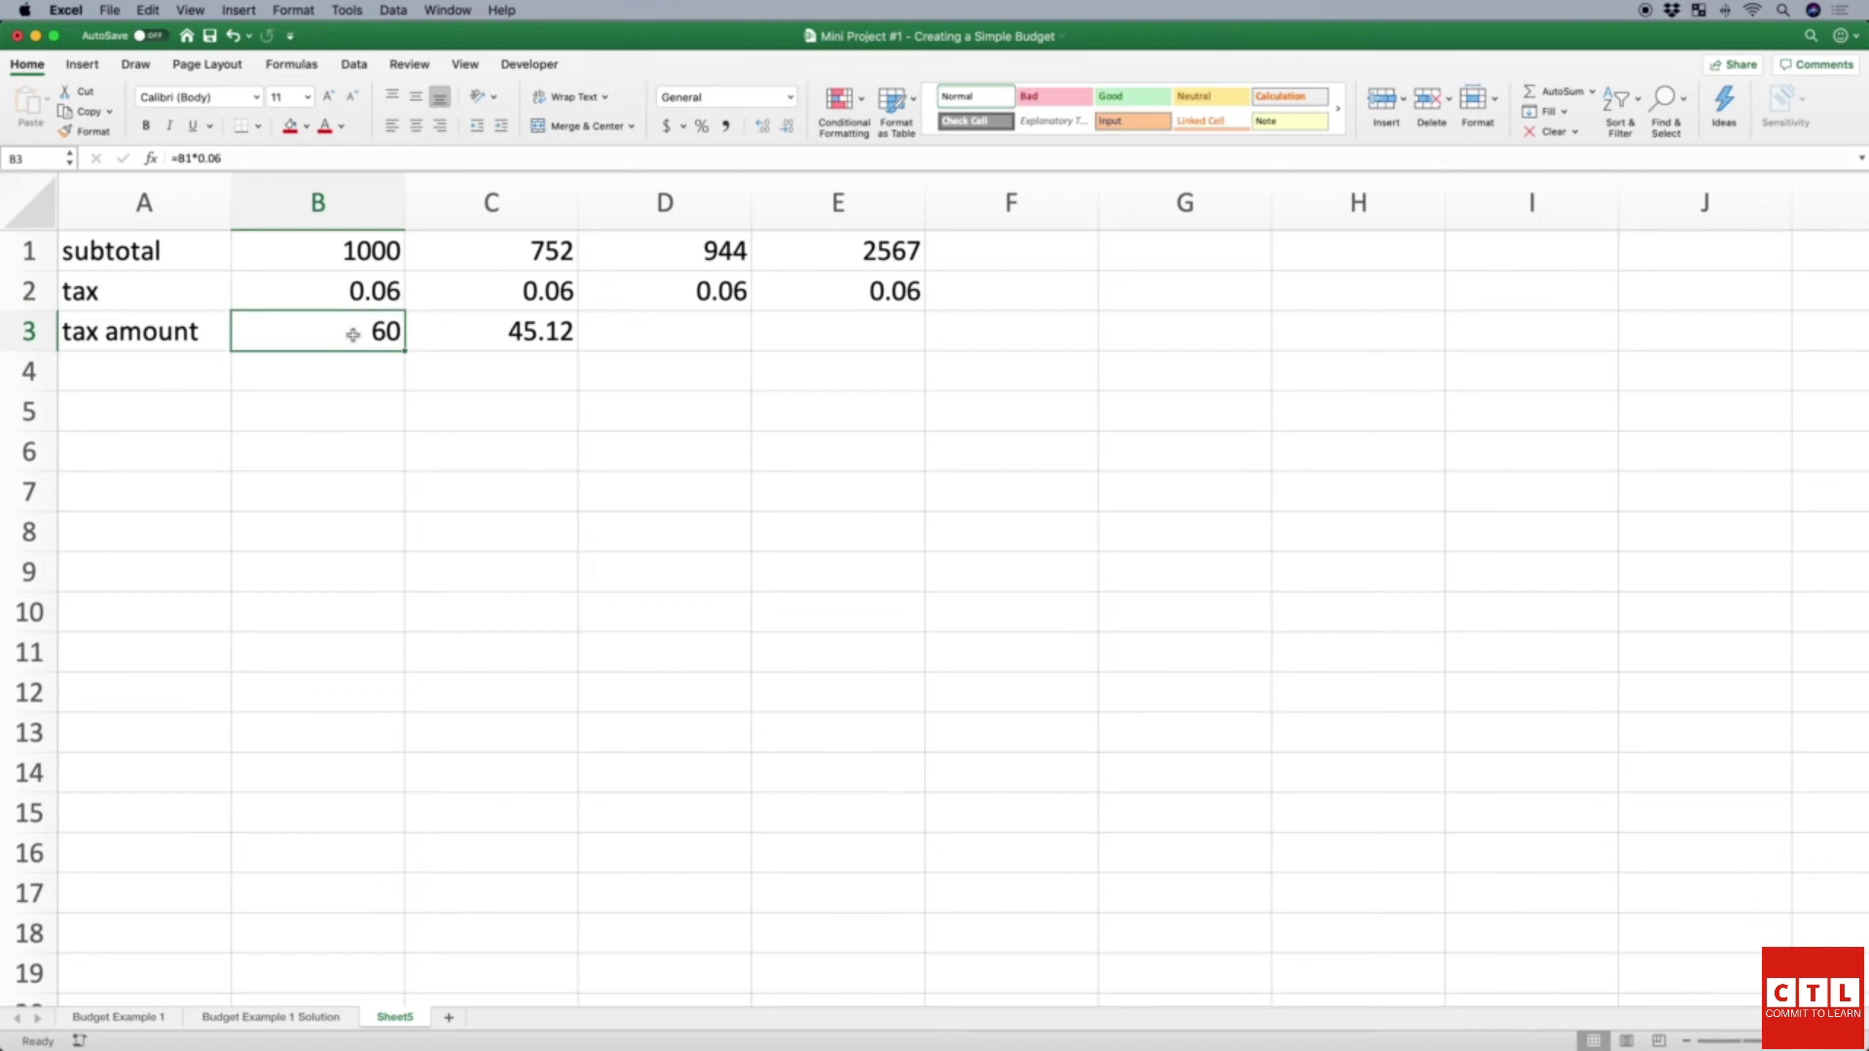
click(234, 158)
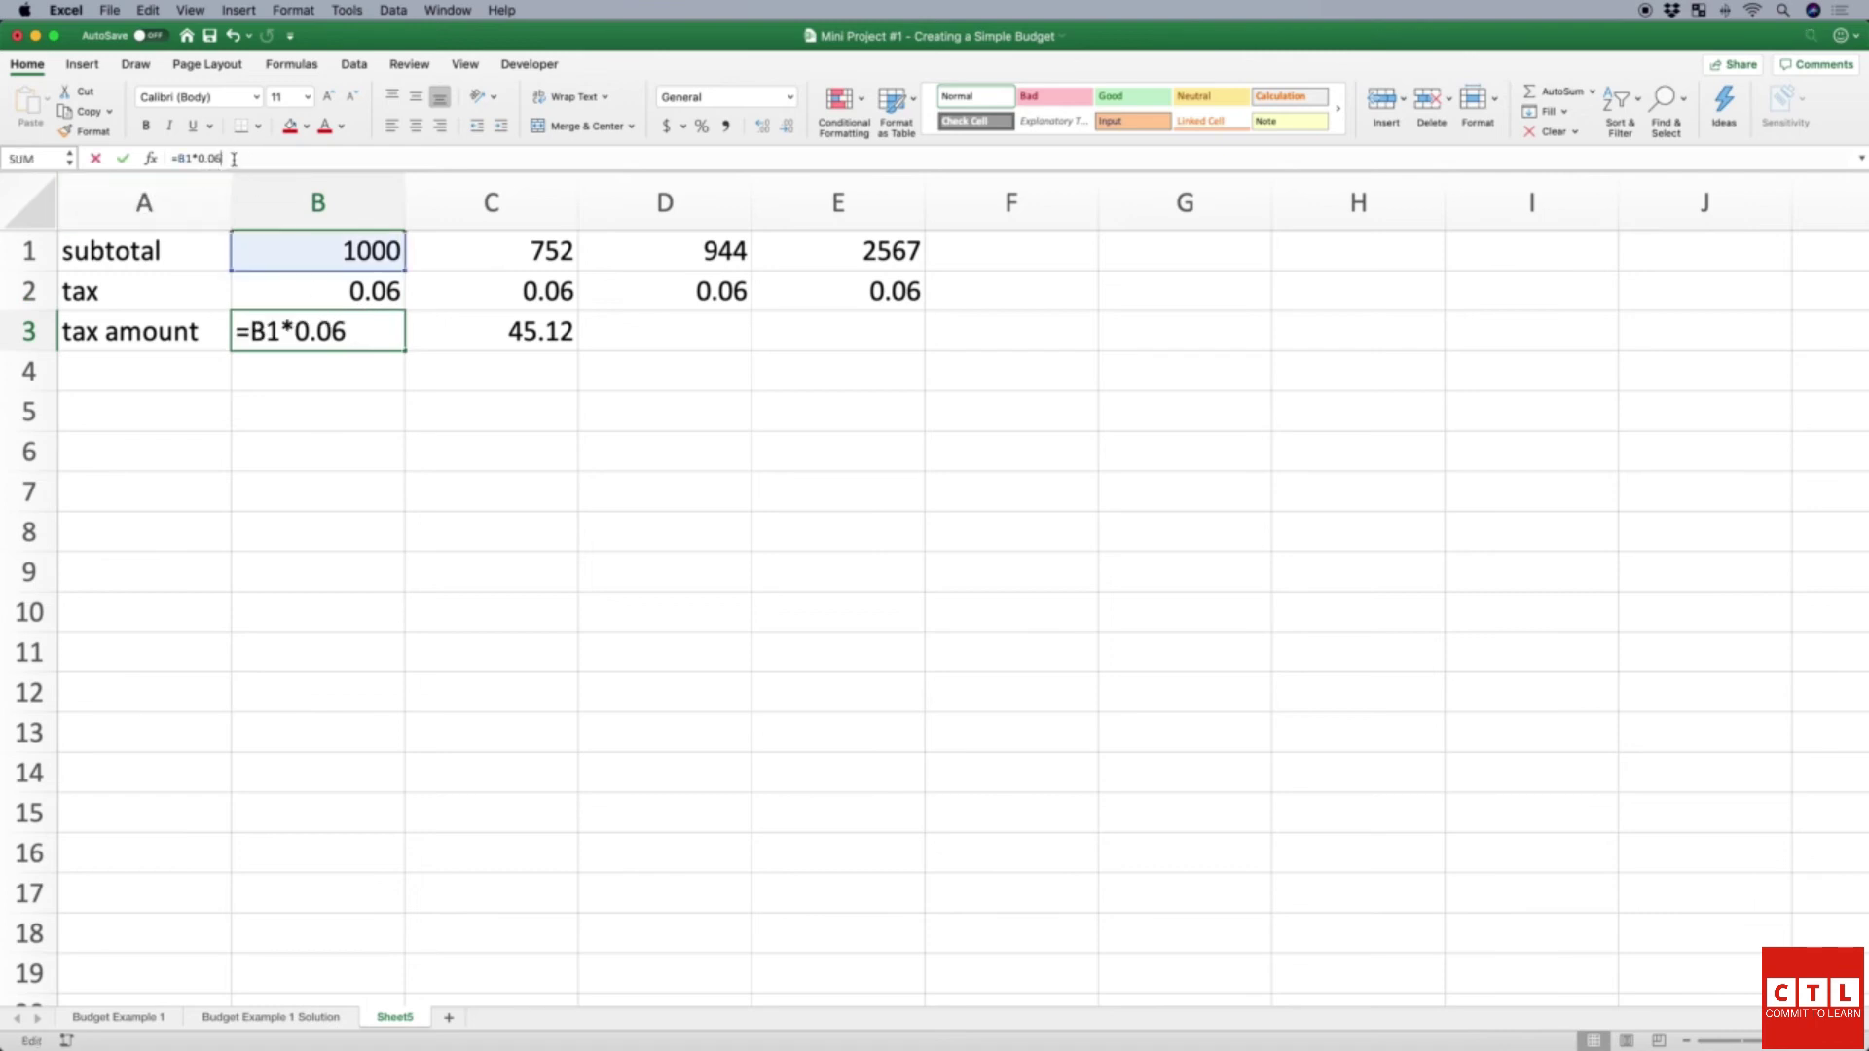
key(BackSpace)
key(BackSpace)
key(BackSpace)
key(BackSpace)
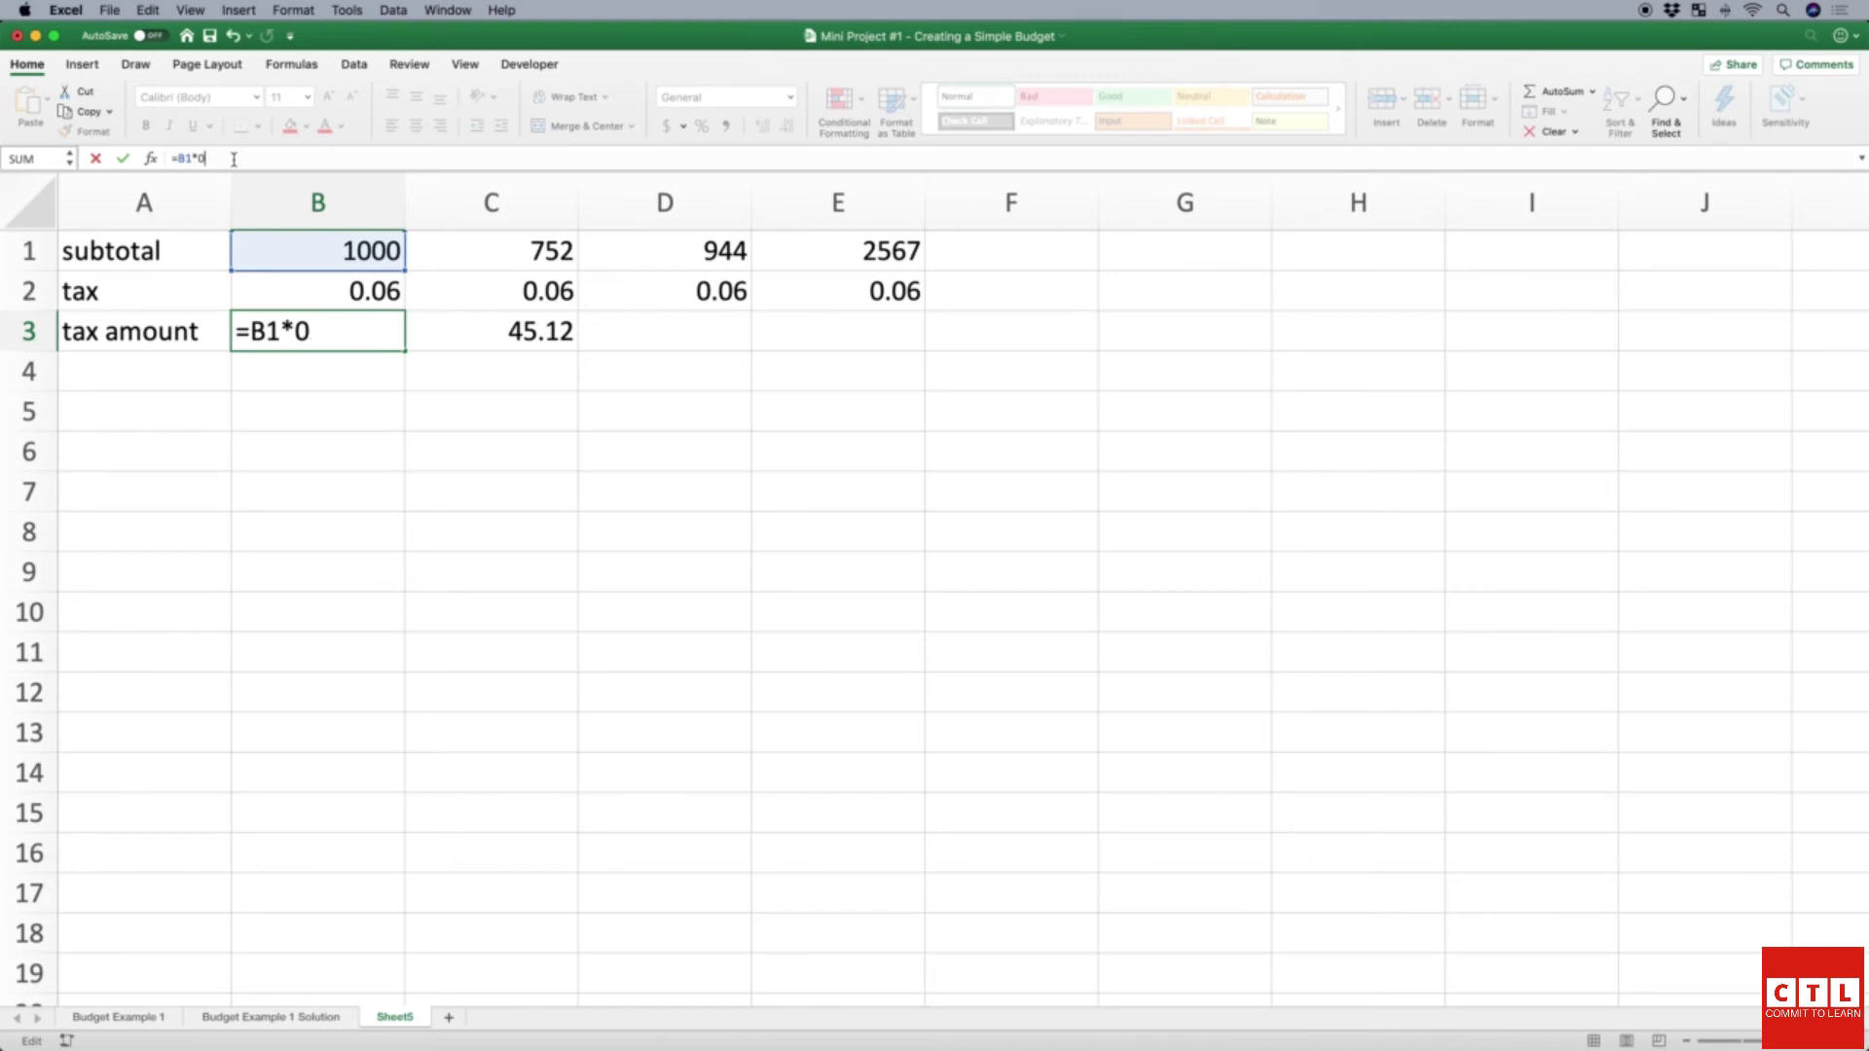
click(335, 292)
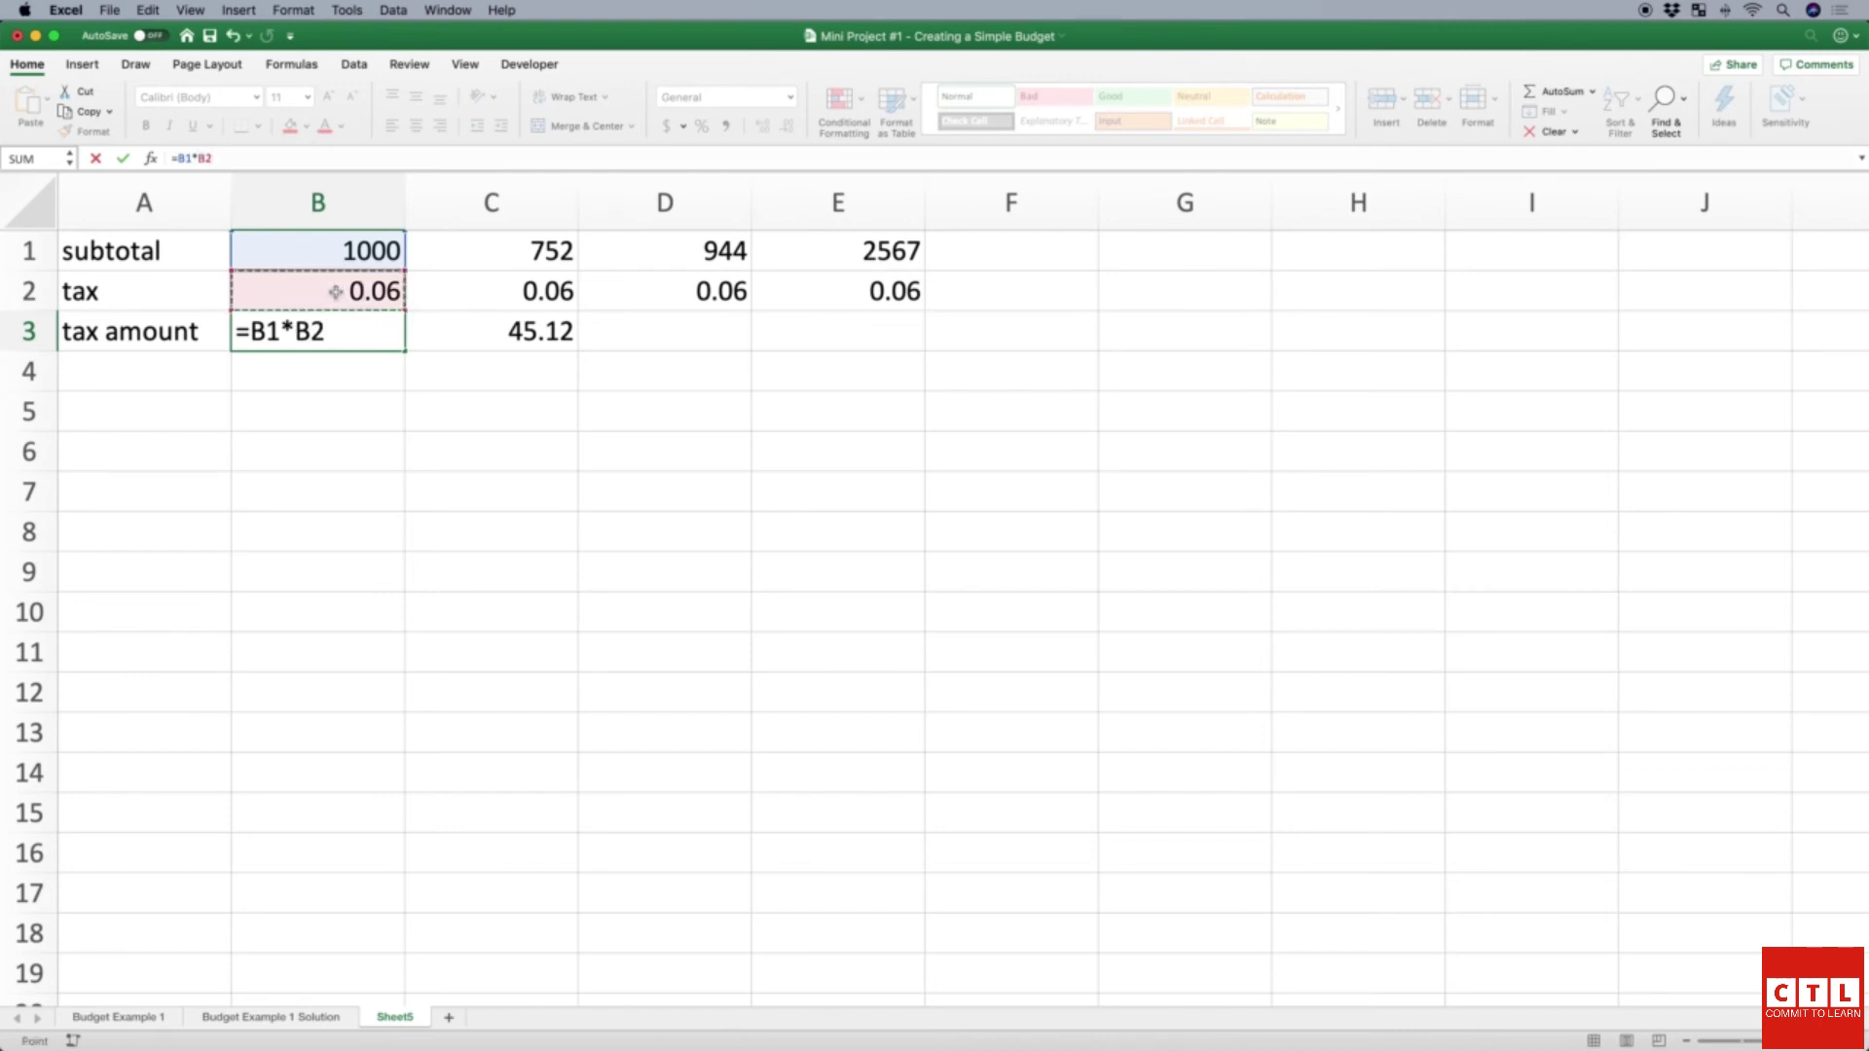
key(Return)
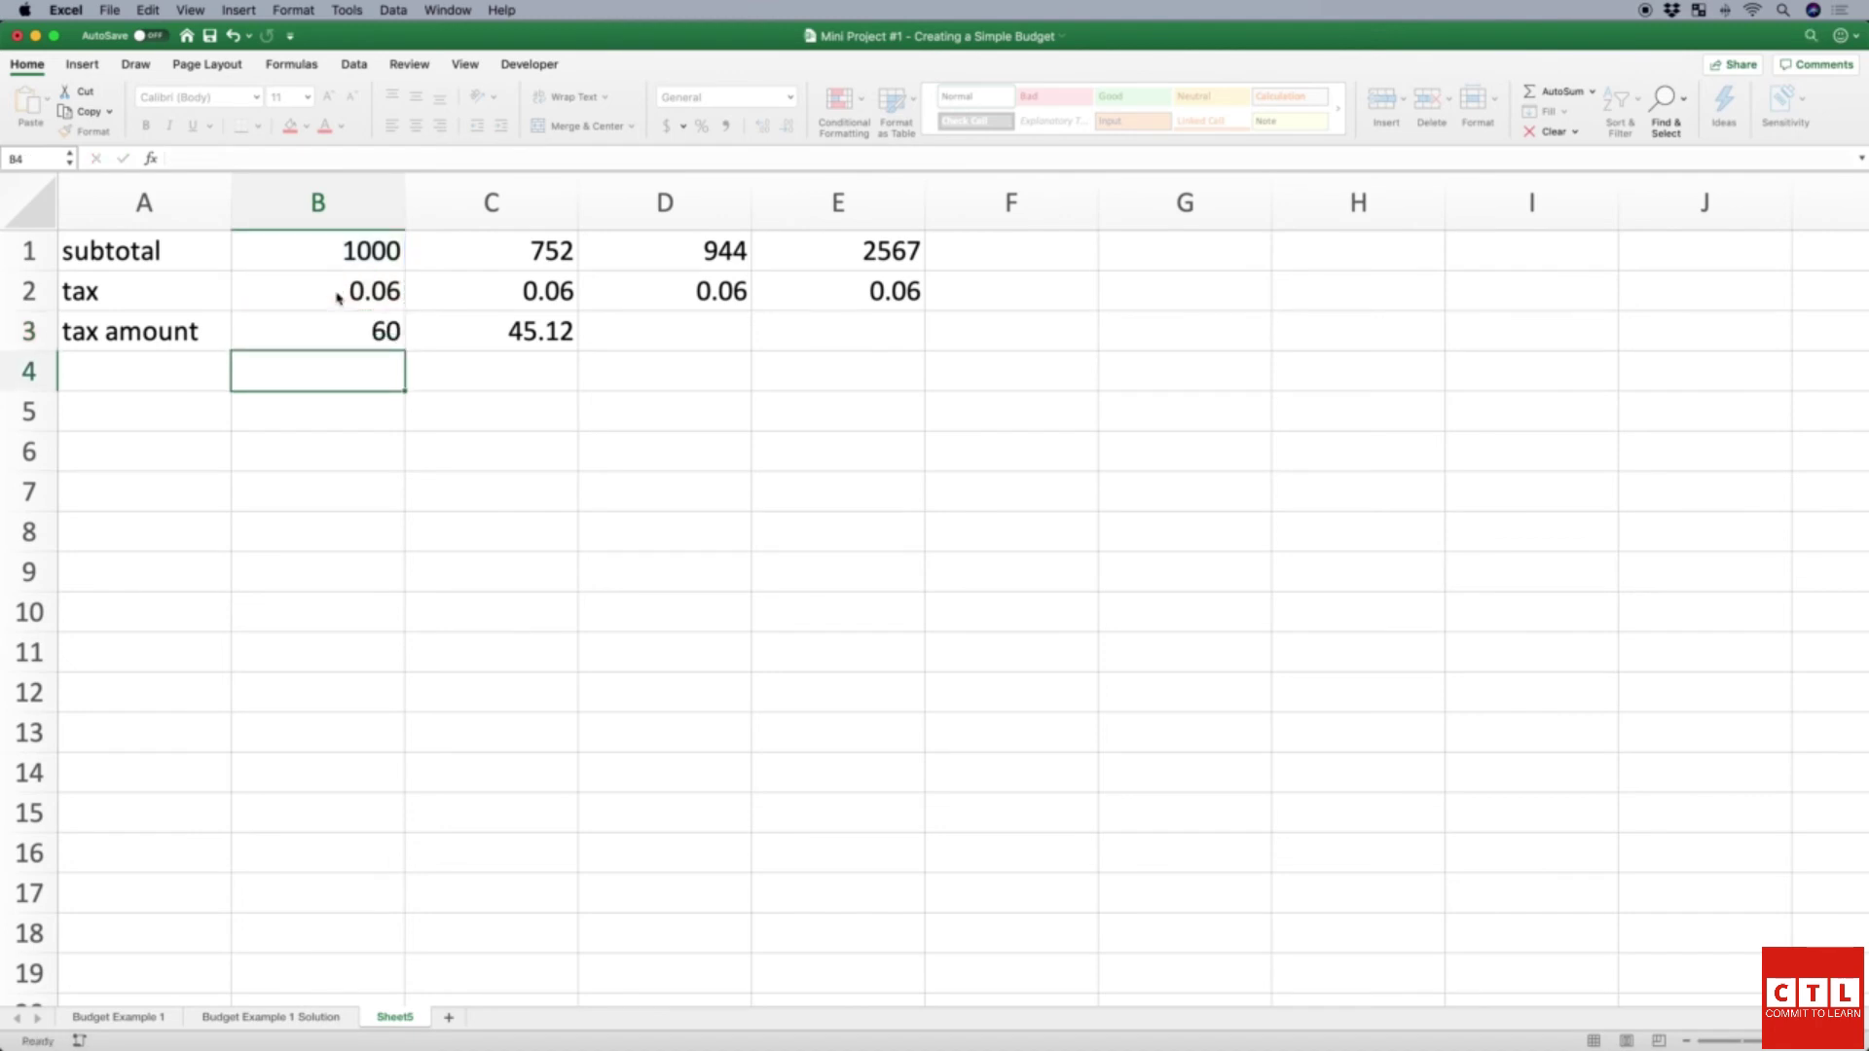
Step: Change the tax amount formula in C3 to =C1*B2 so it refers to the first tax rate cell
key(Up)
key(Right)
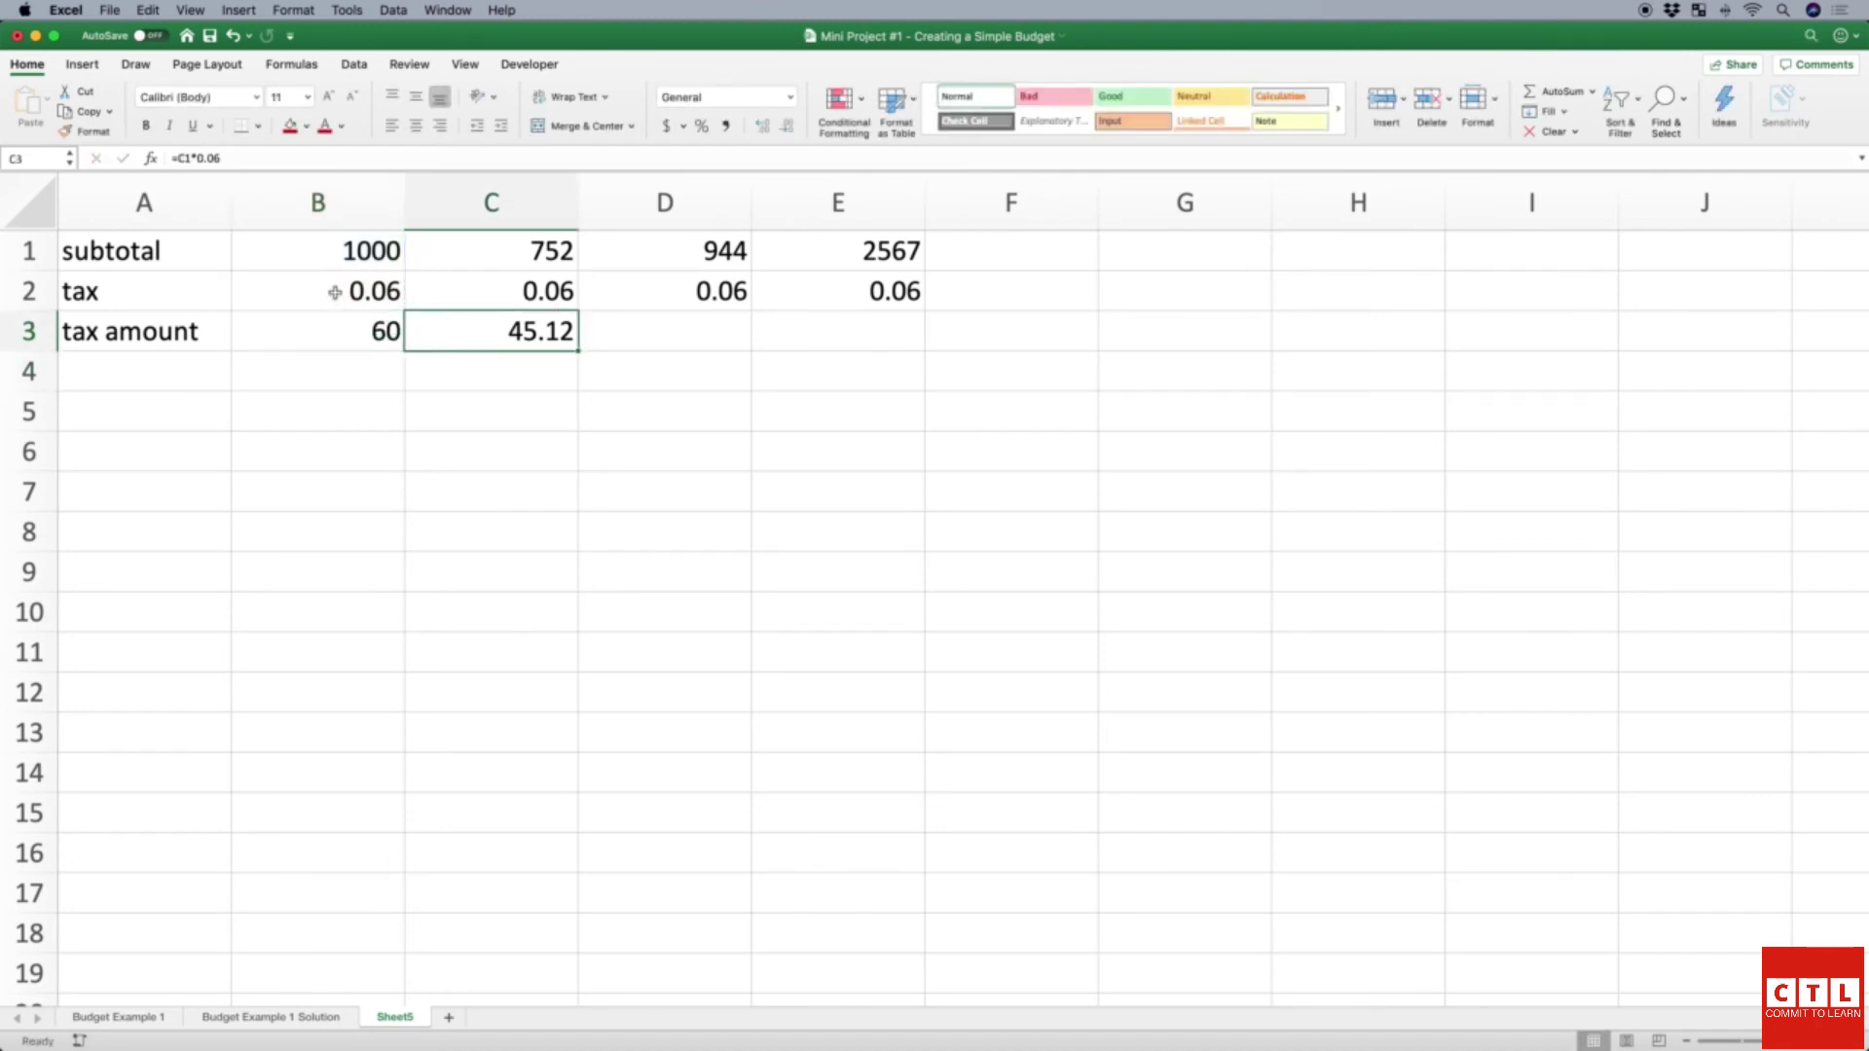
click(263, 158)
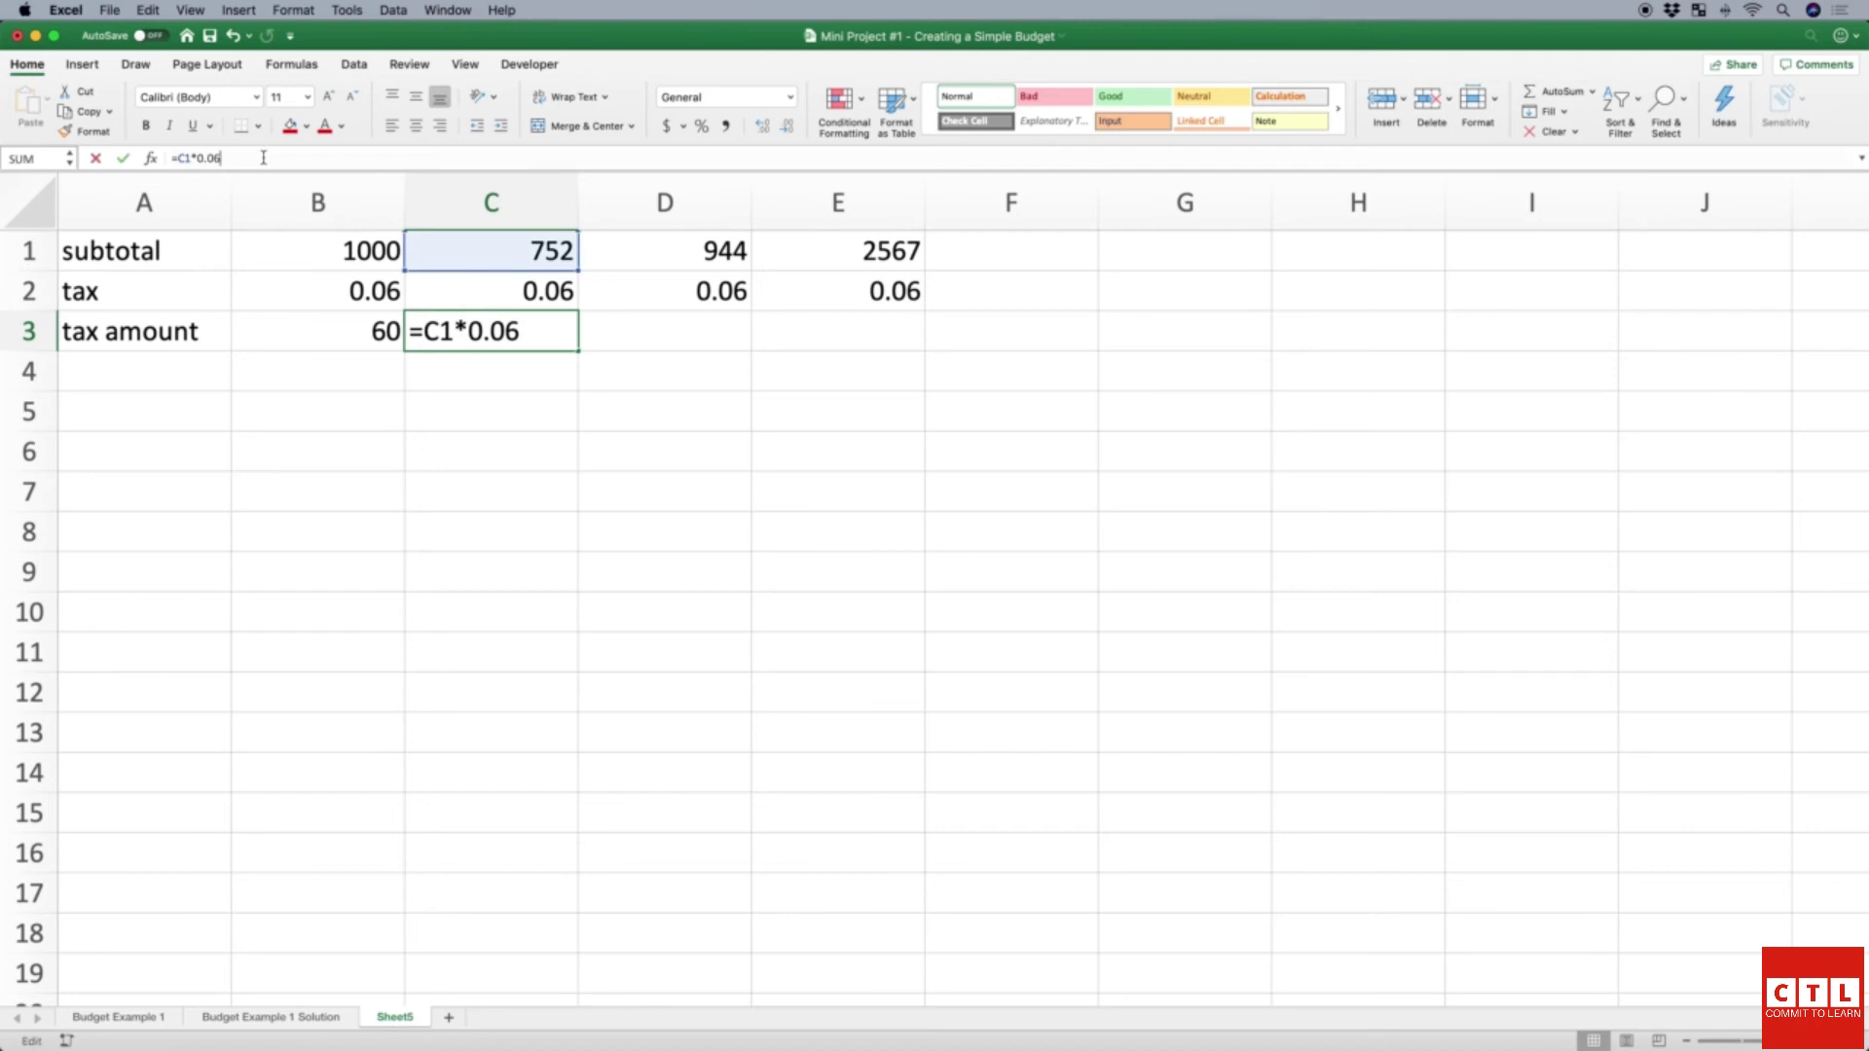
key(BackSpace)
key(BackSpace)
key(BackSpace)
key(BackSpace)
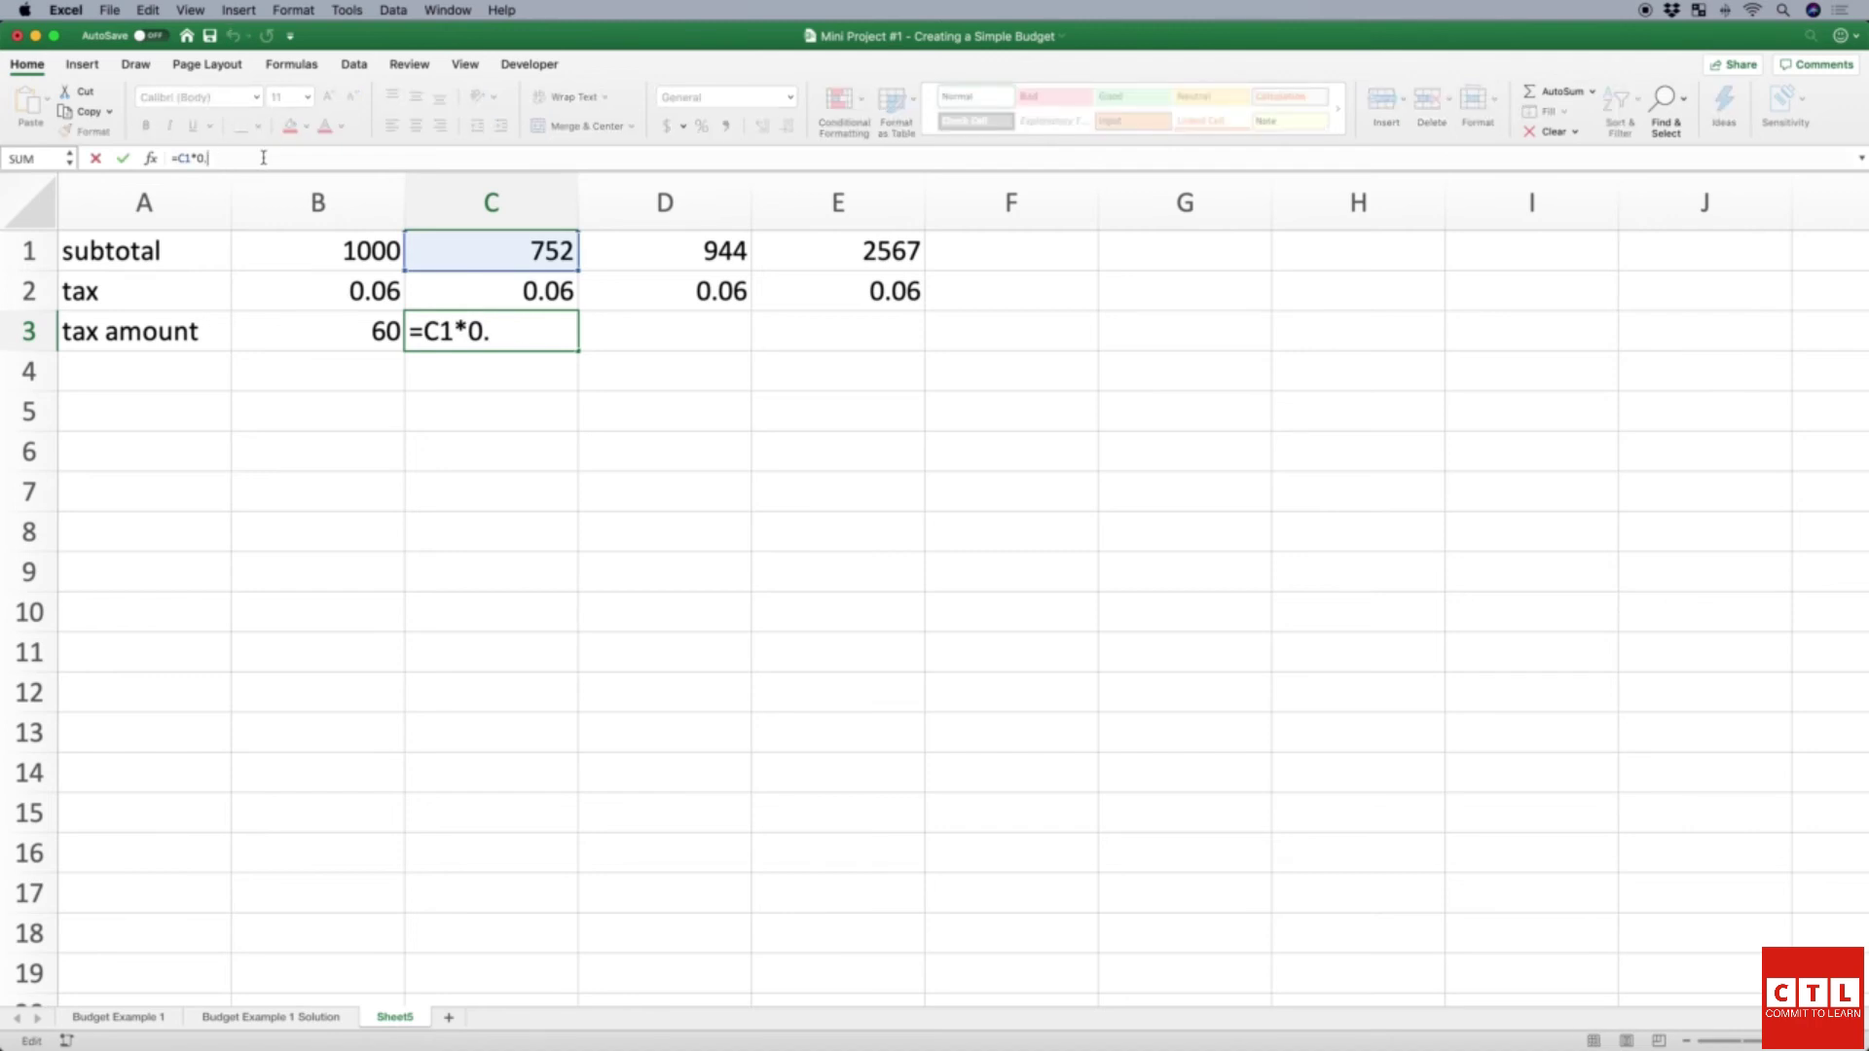
text(b2)
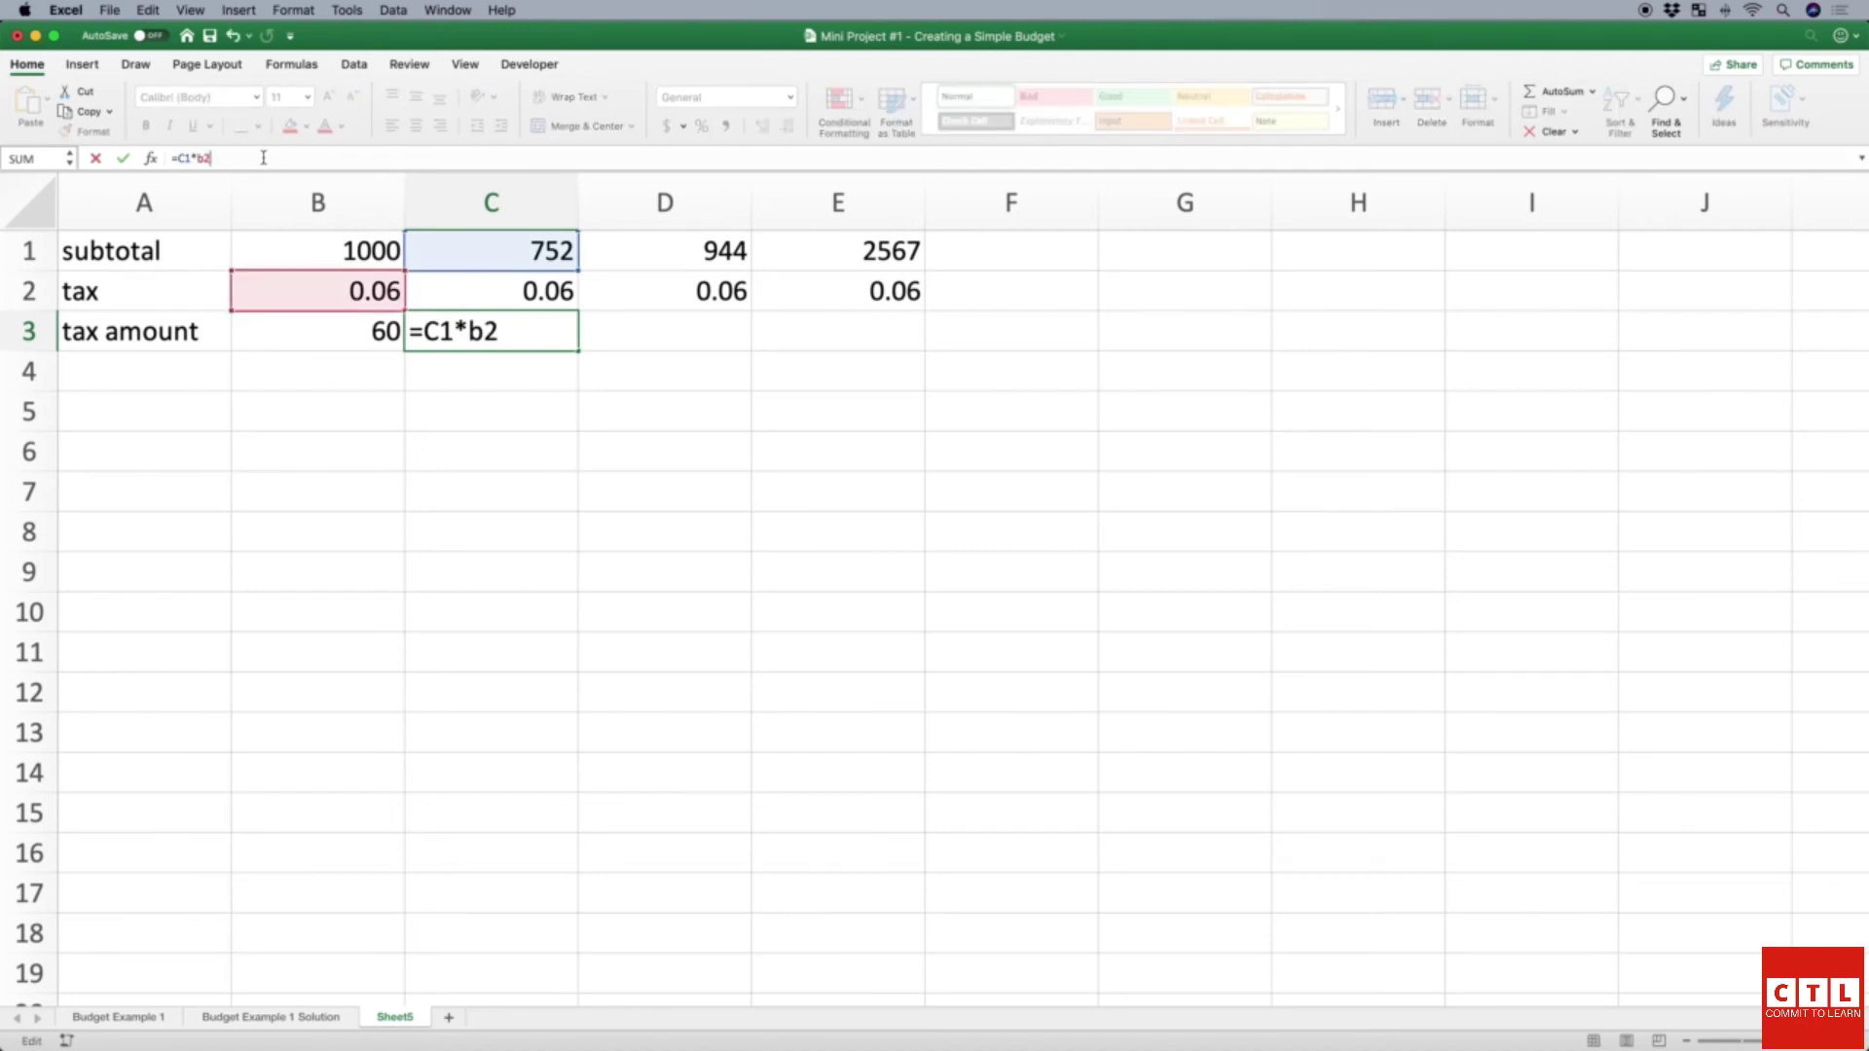
key(Return)
Step: Calculate the third subtotal's tax amount in D3 with the formula =D1*B2
key(Right)
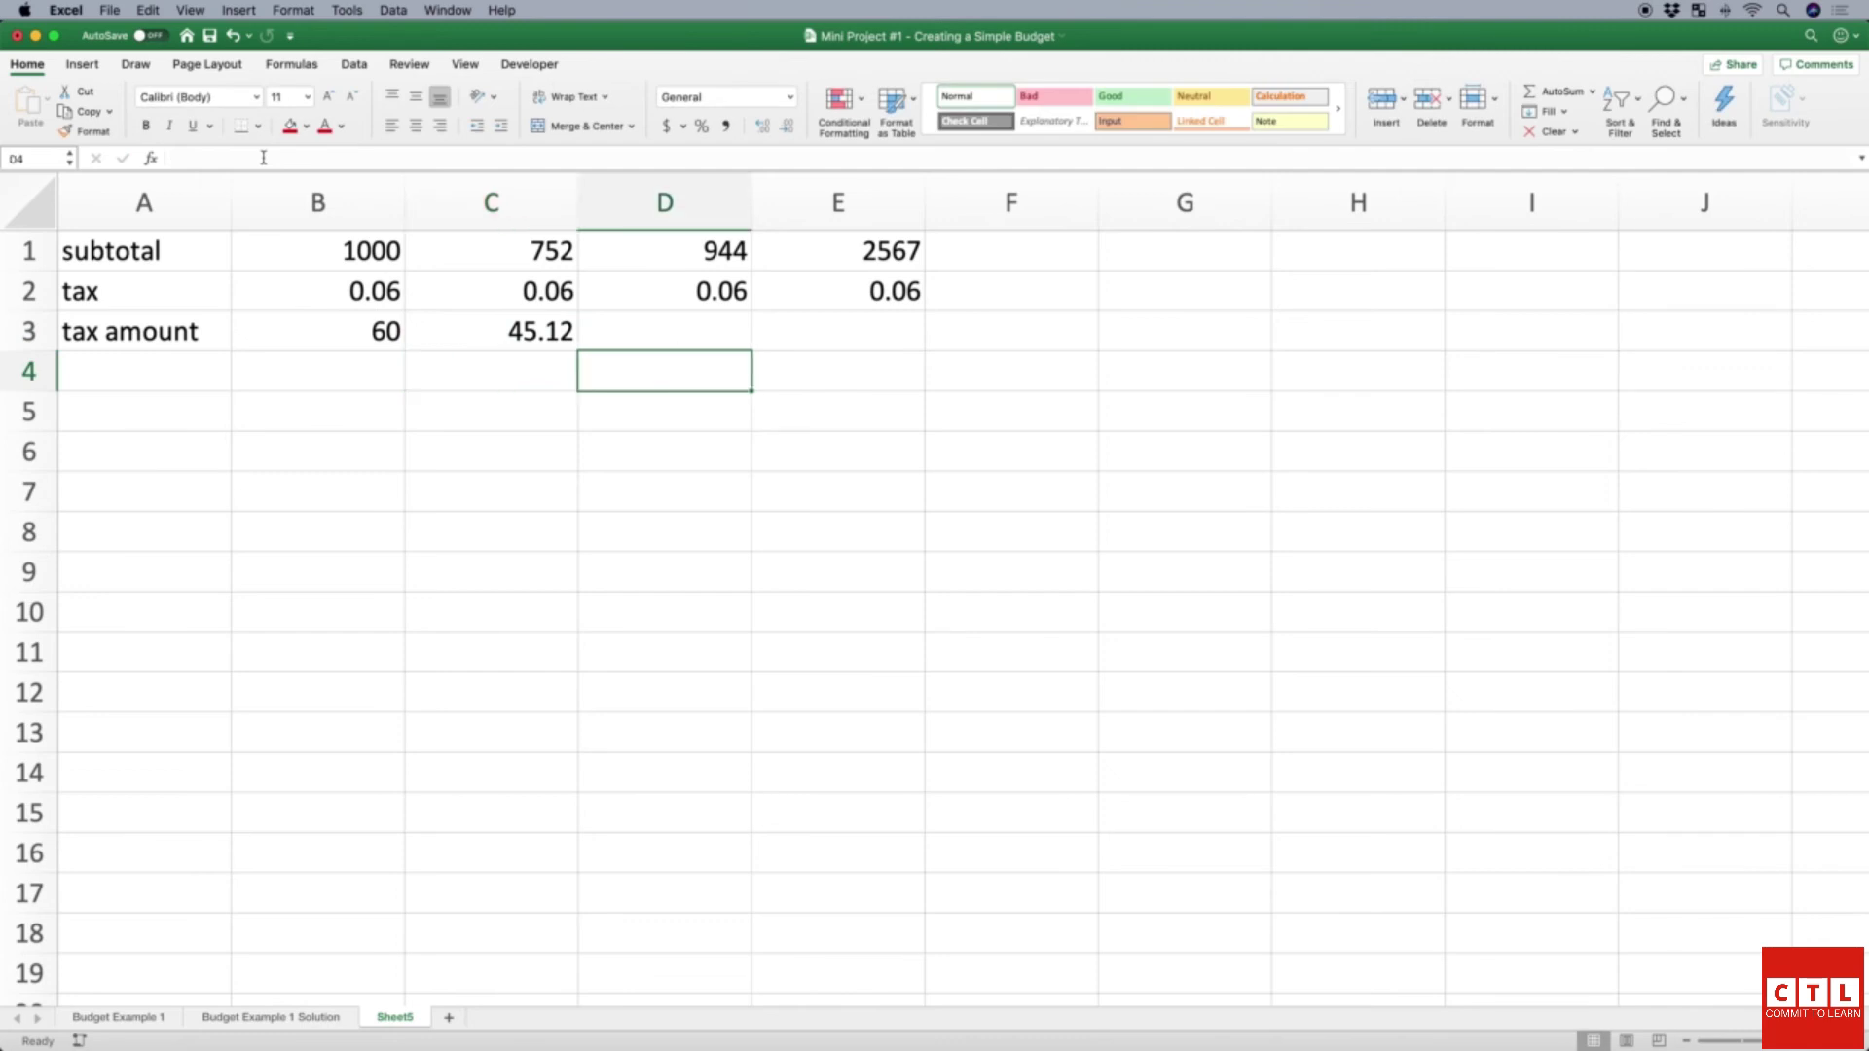
key(Up)
text(=)
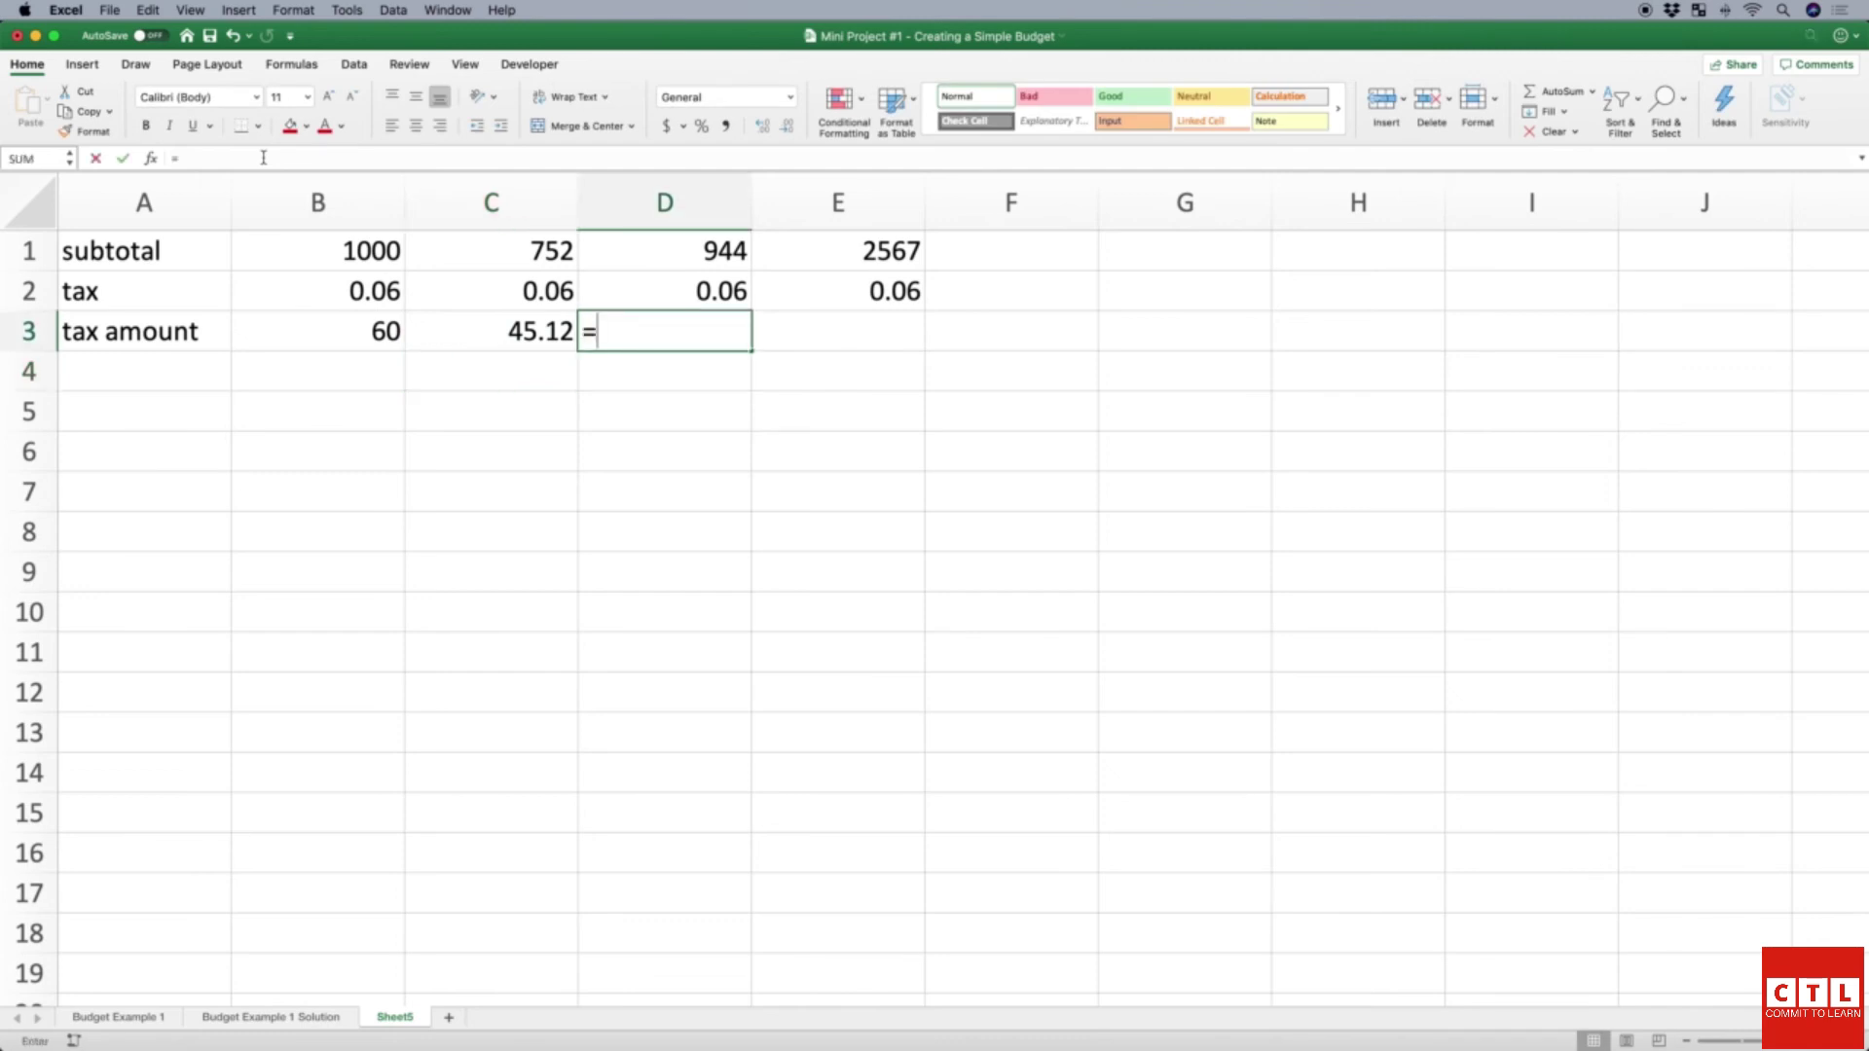
key(Up)
key(Up)
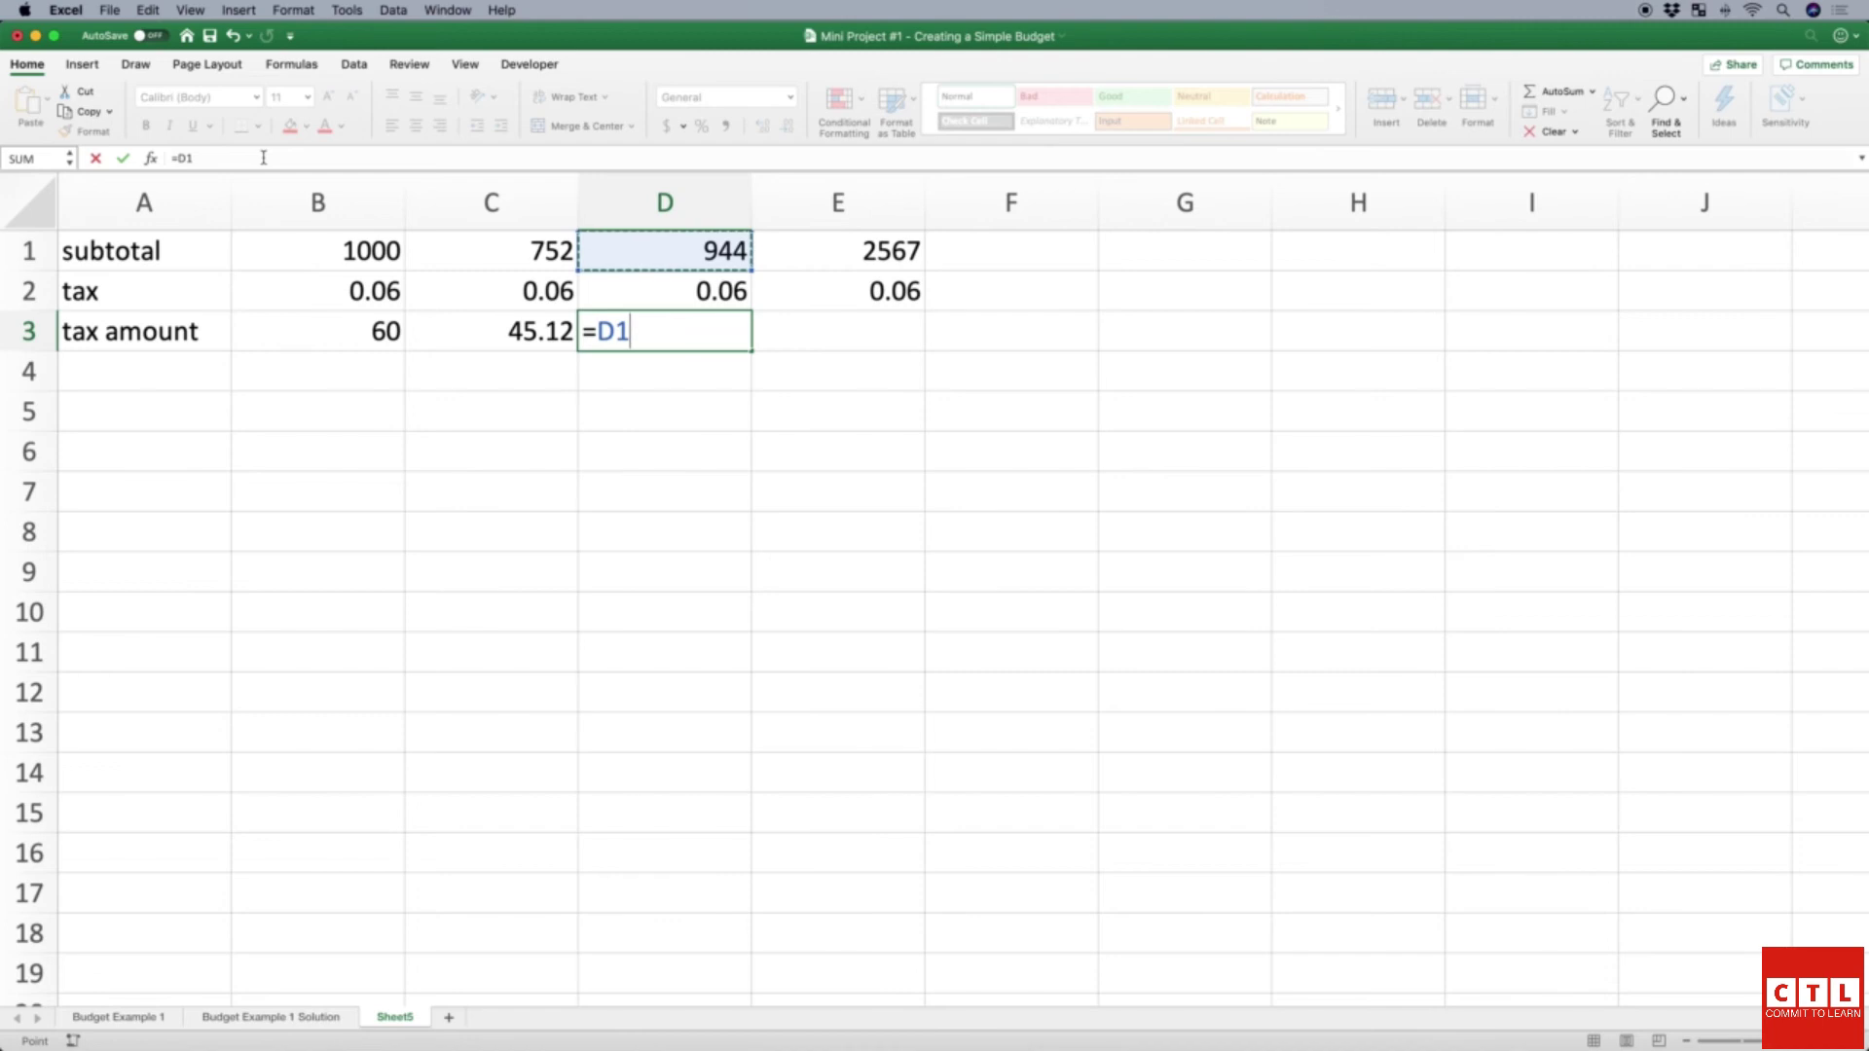
text(*b2)
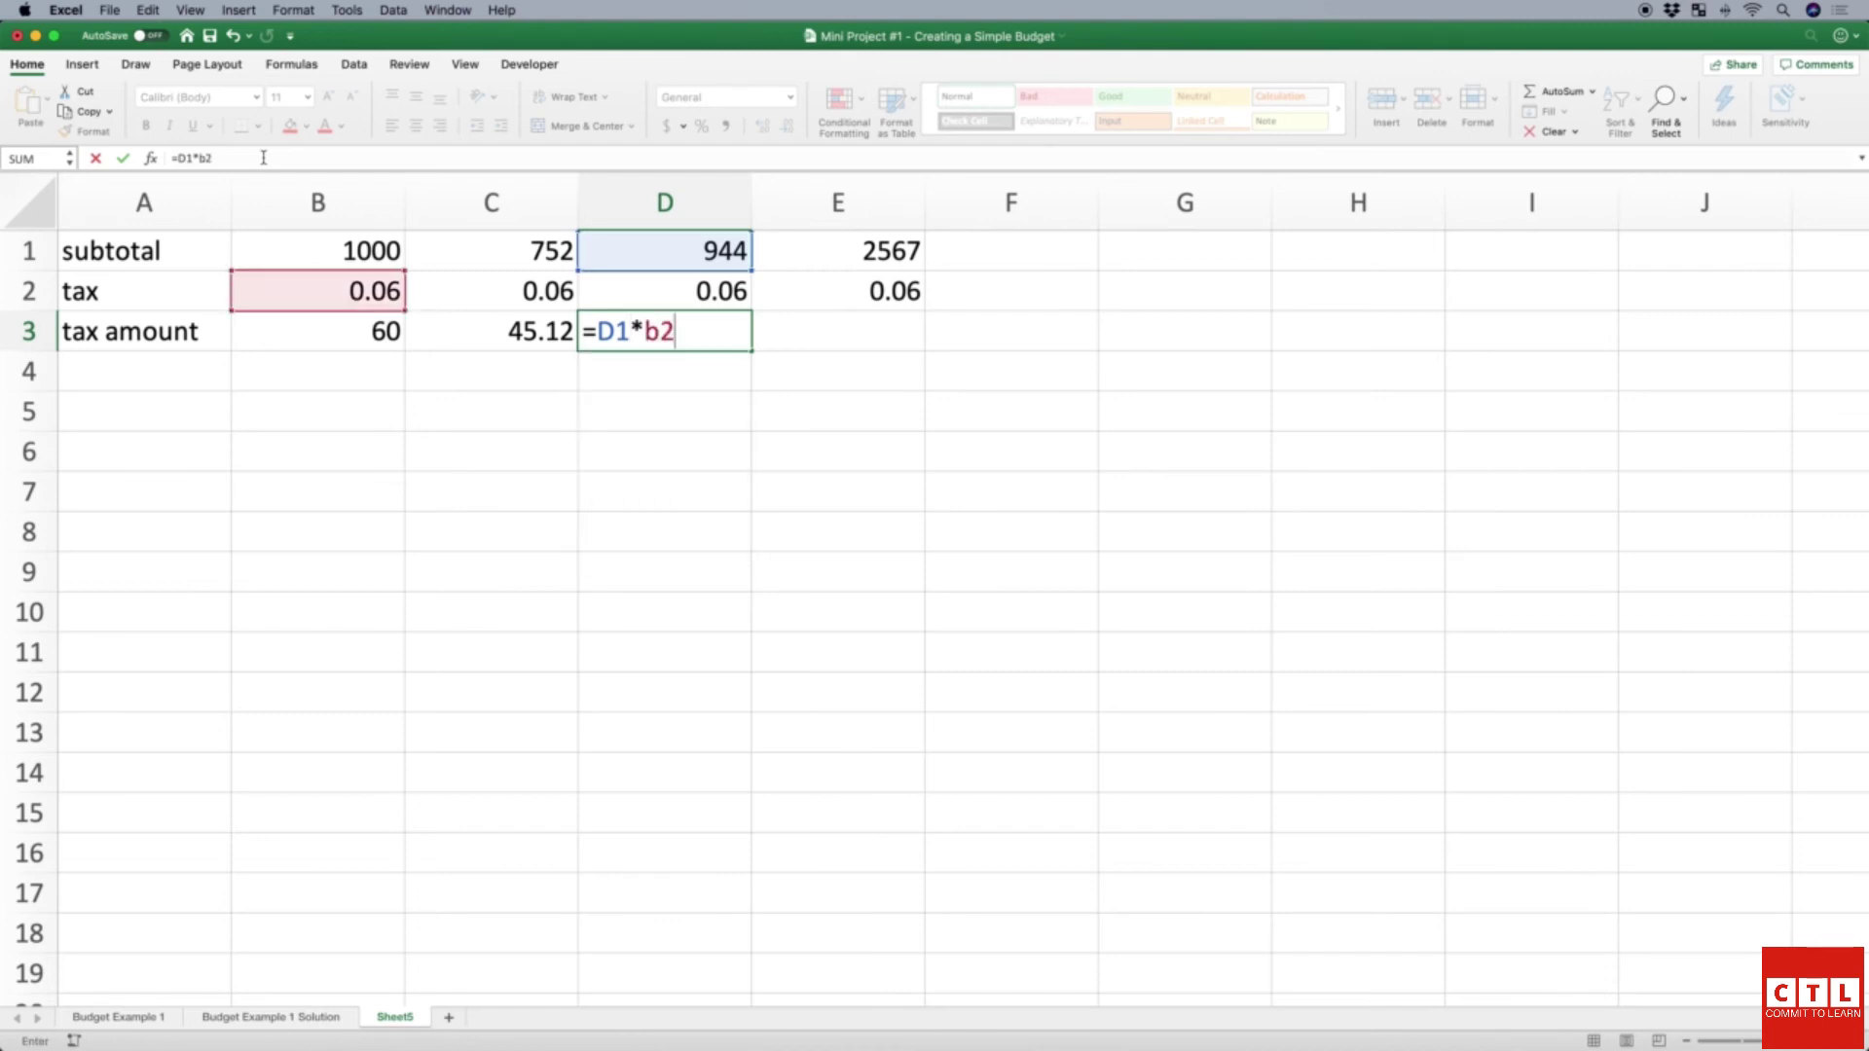
key(Tab)
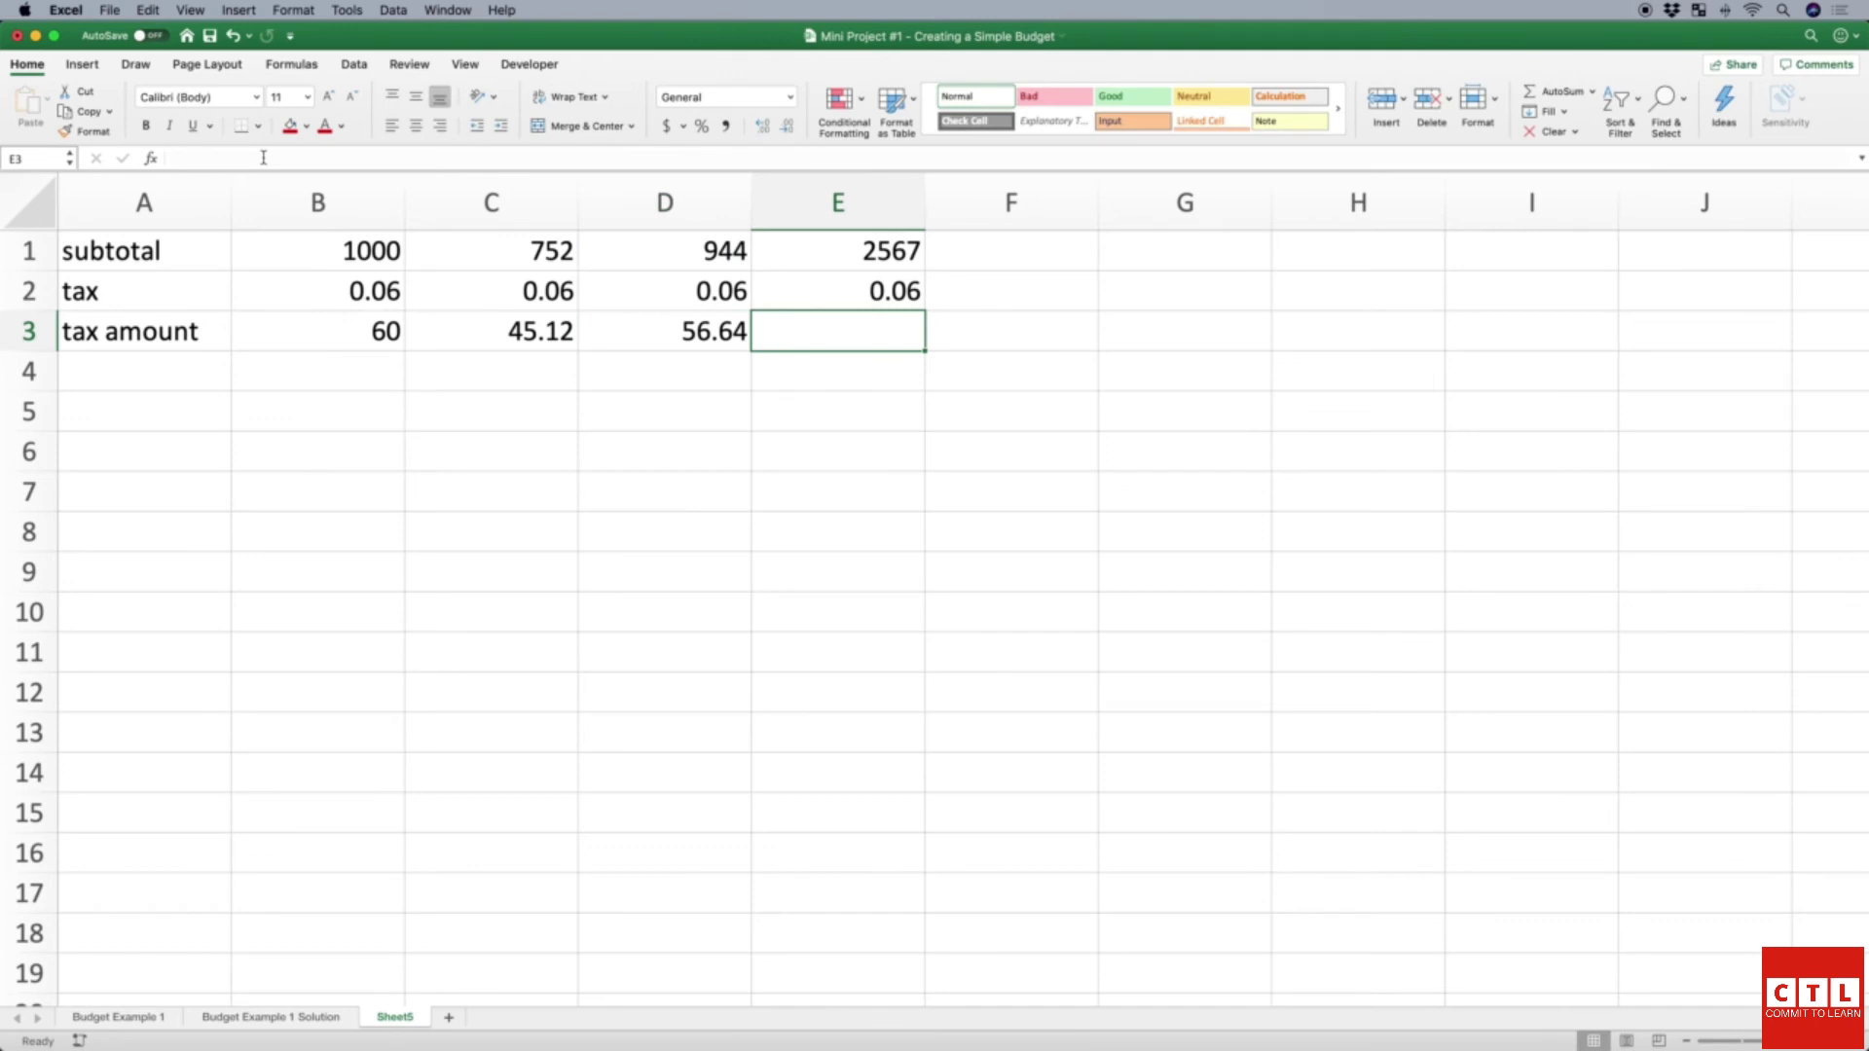
Step: Calculate the fourth subtotal's tax amount in E3 with the formula =E1*B2
text(=e1)
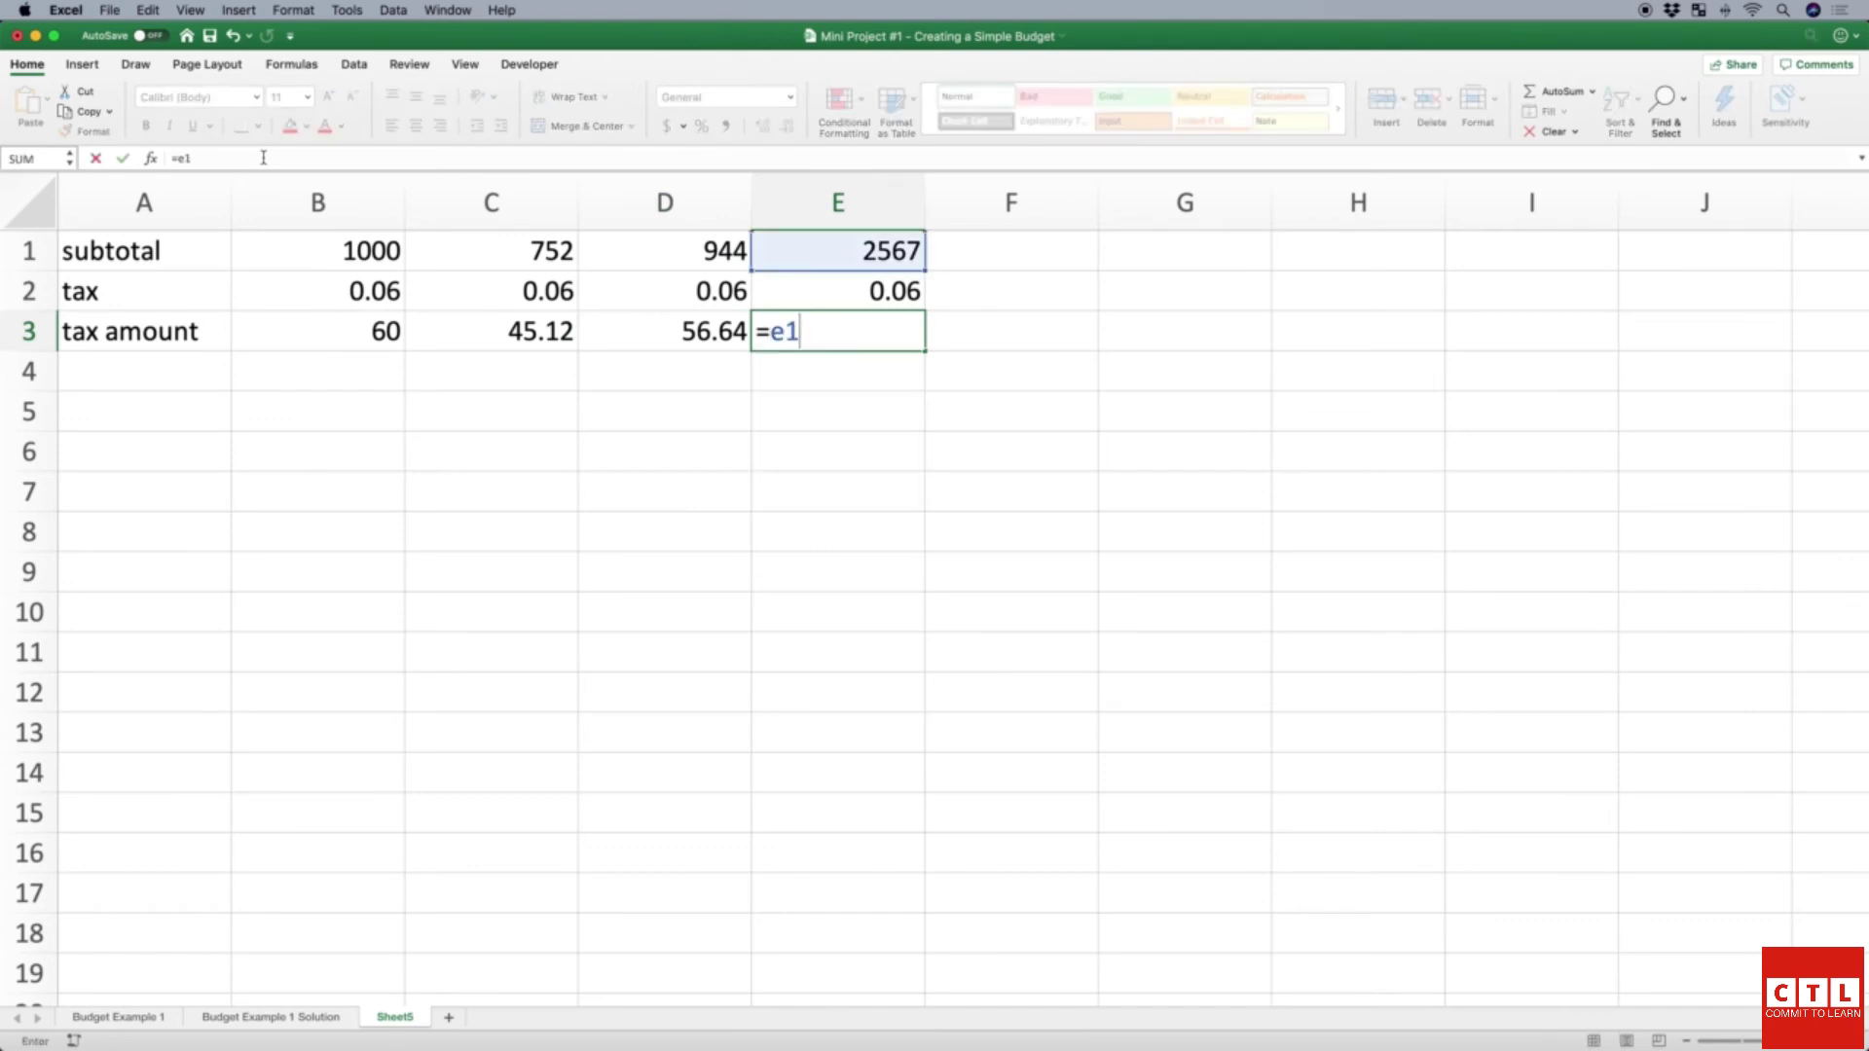
text(*b2)
key(Return)
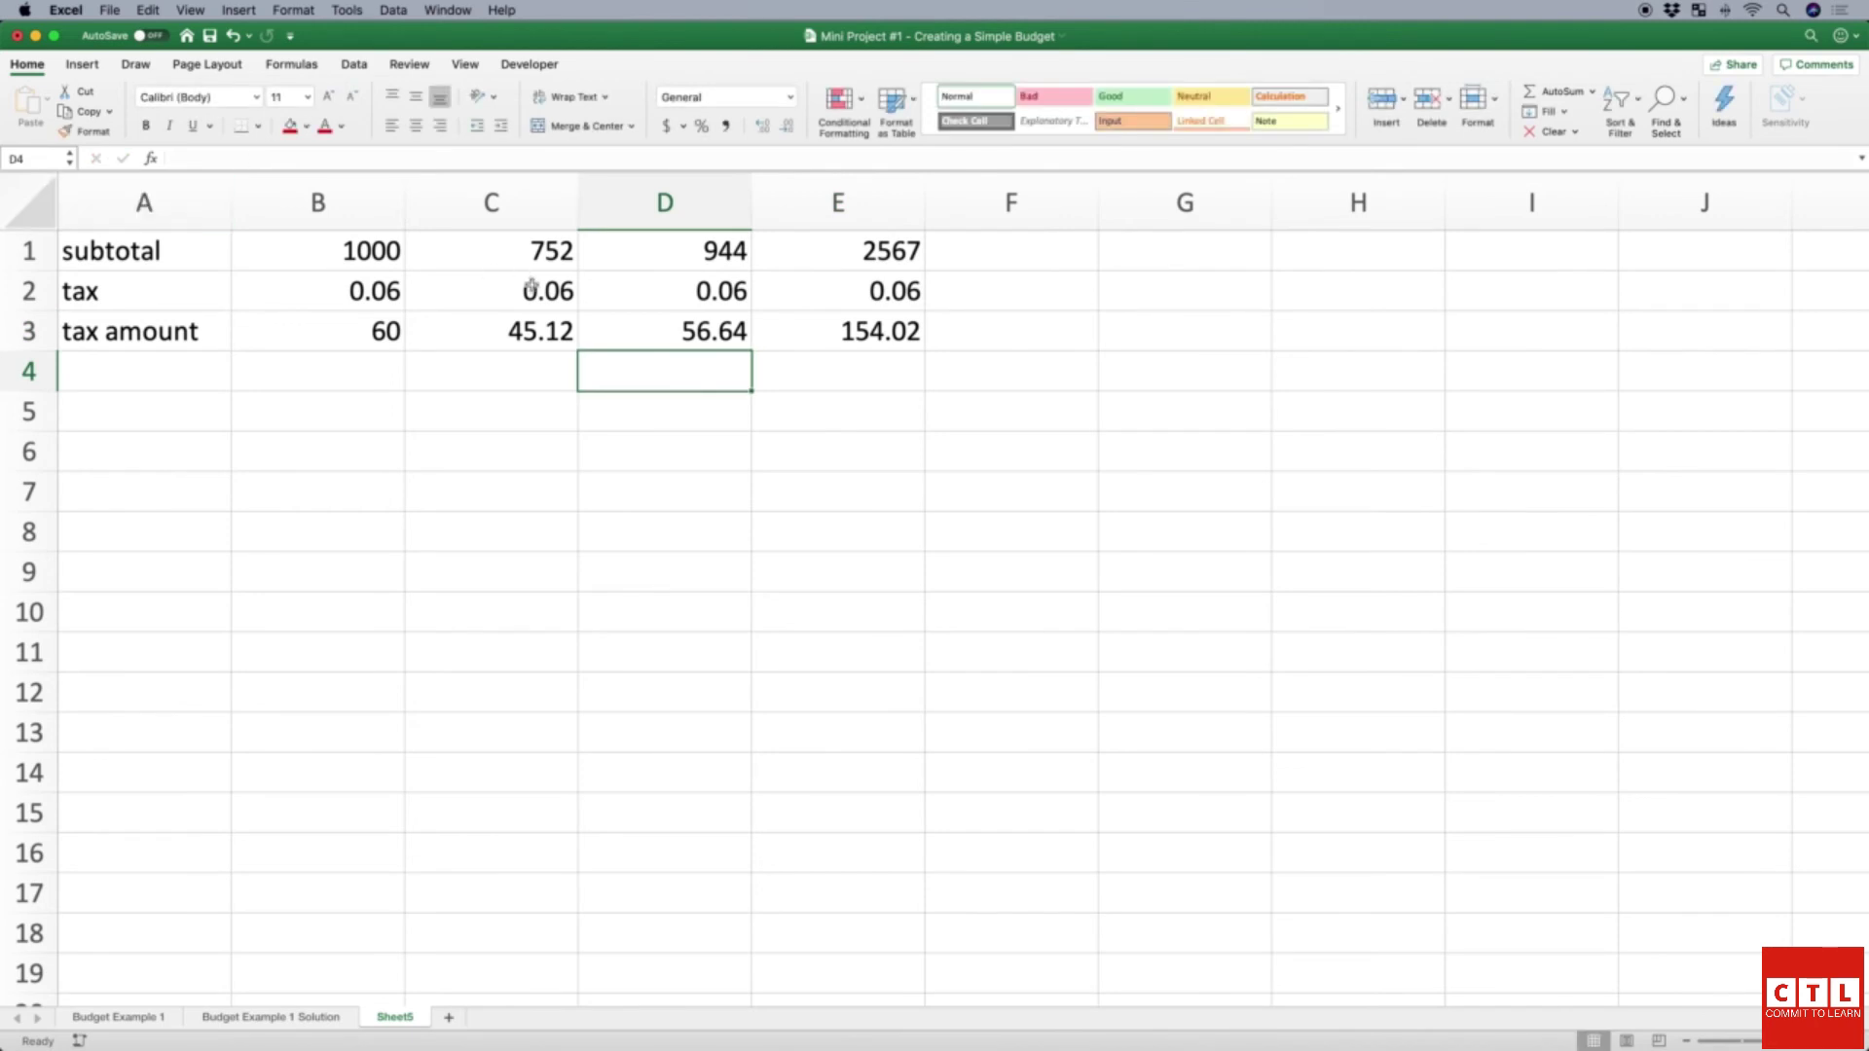
Step: Clear the repeated tax rates from C2 through E2, keeping only the rate in B2
drag(531, 287, 836, 300)
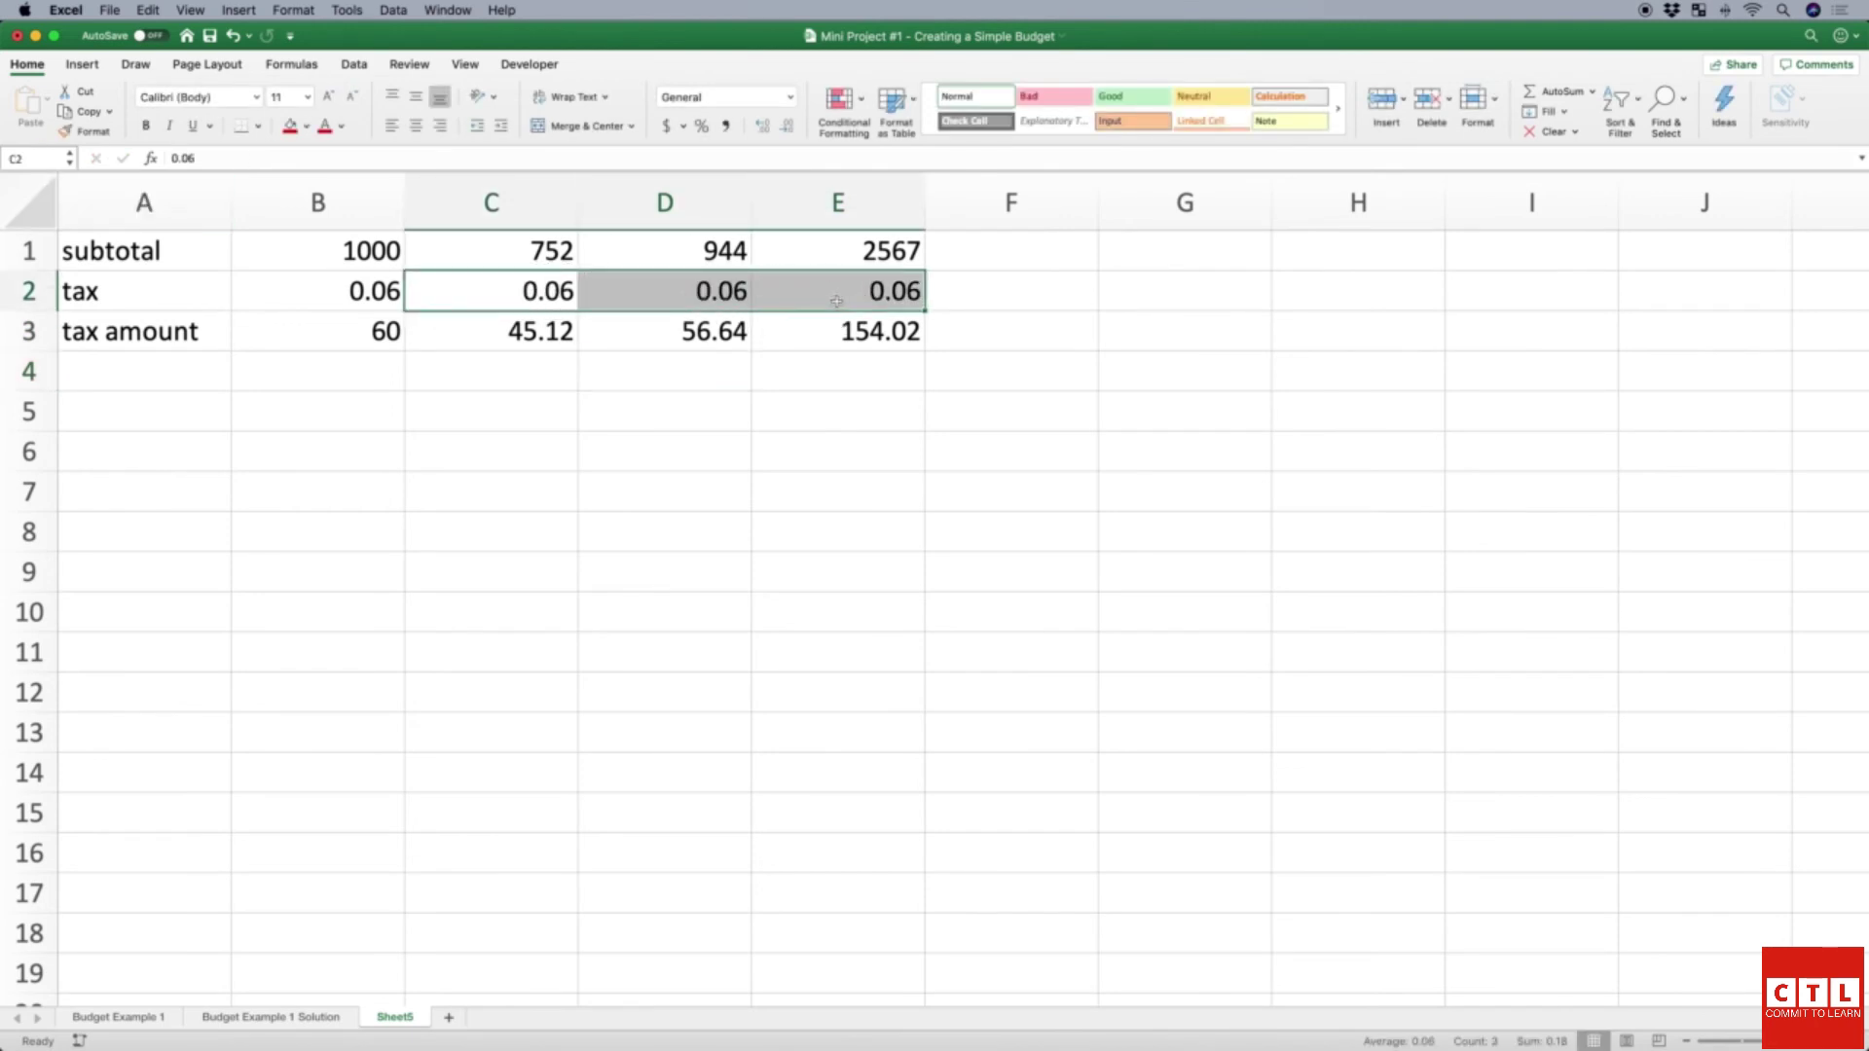
click(508, 294)
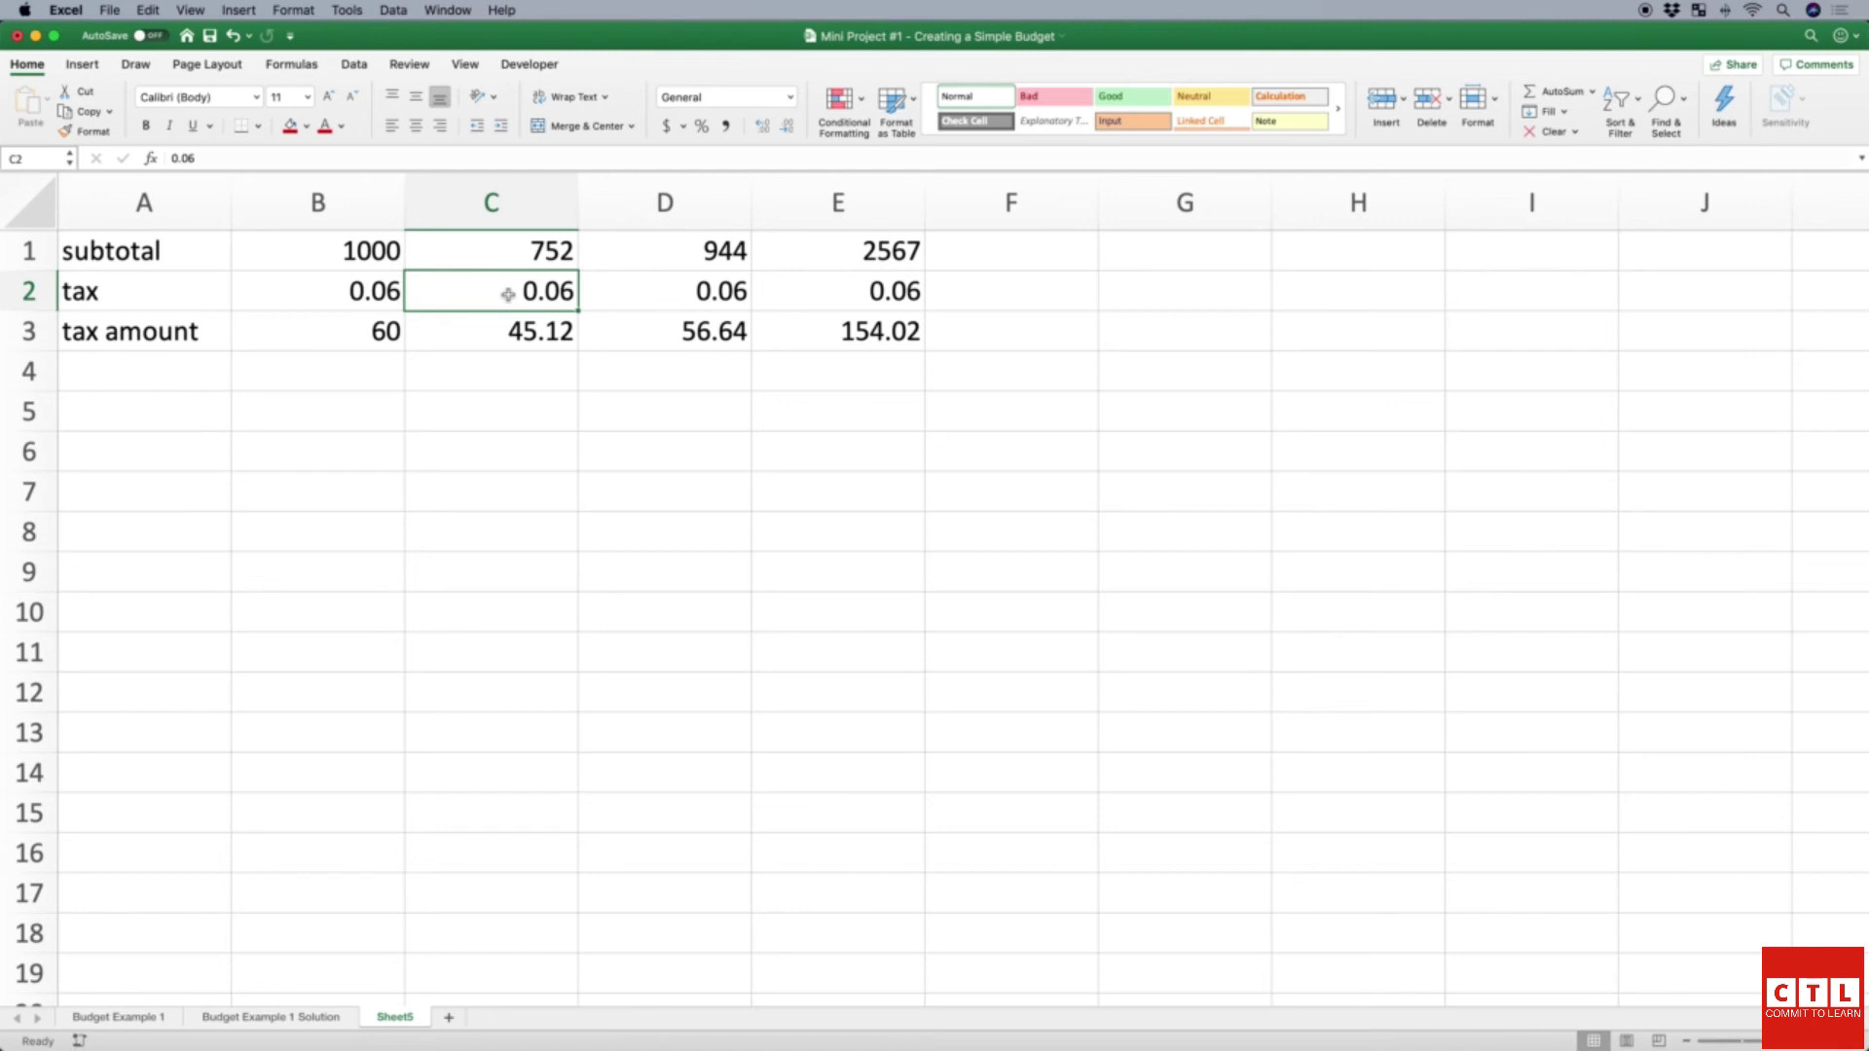
drag(504, 290, 808, 295)
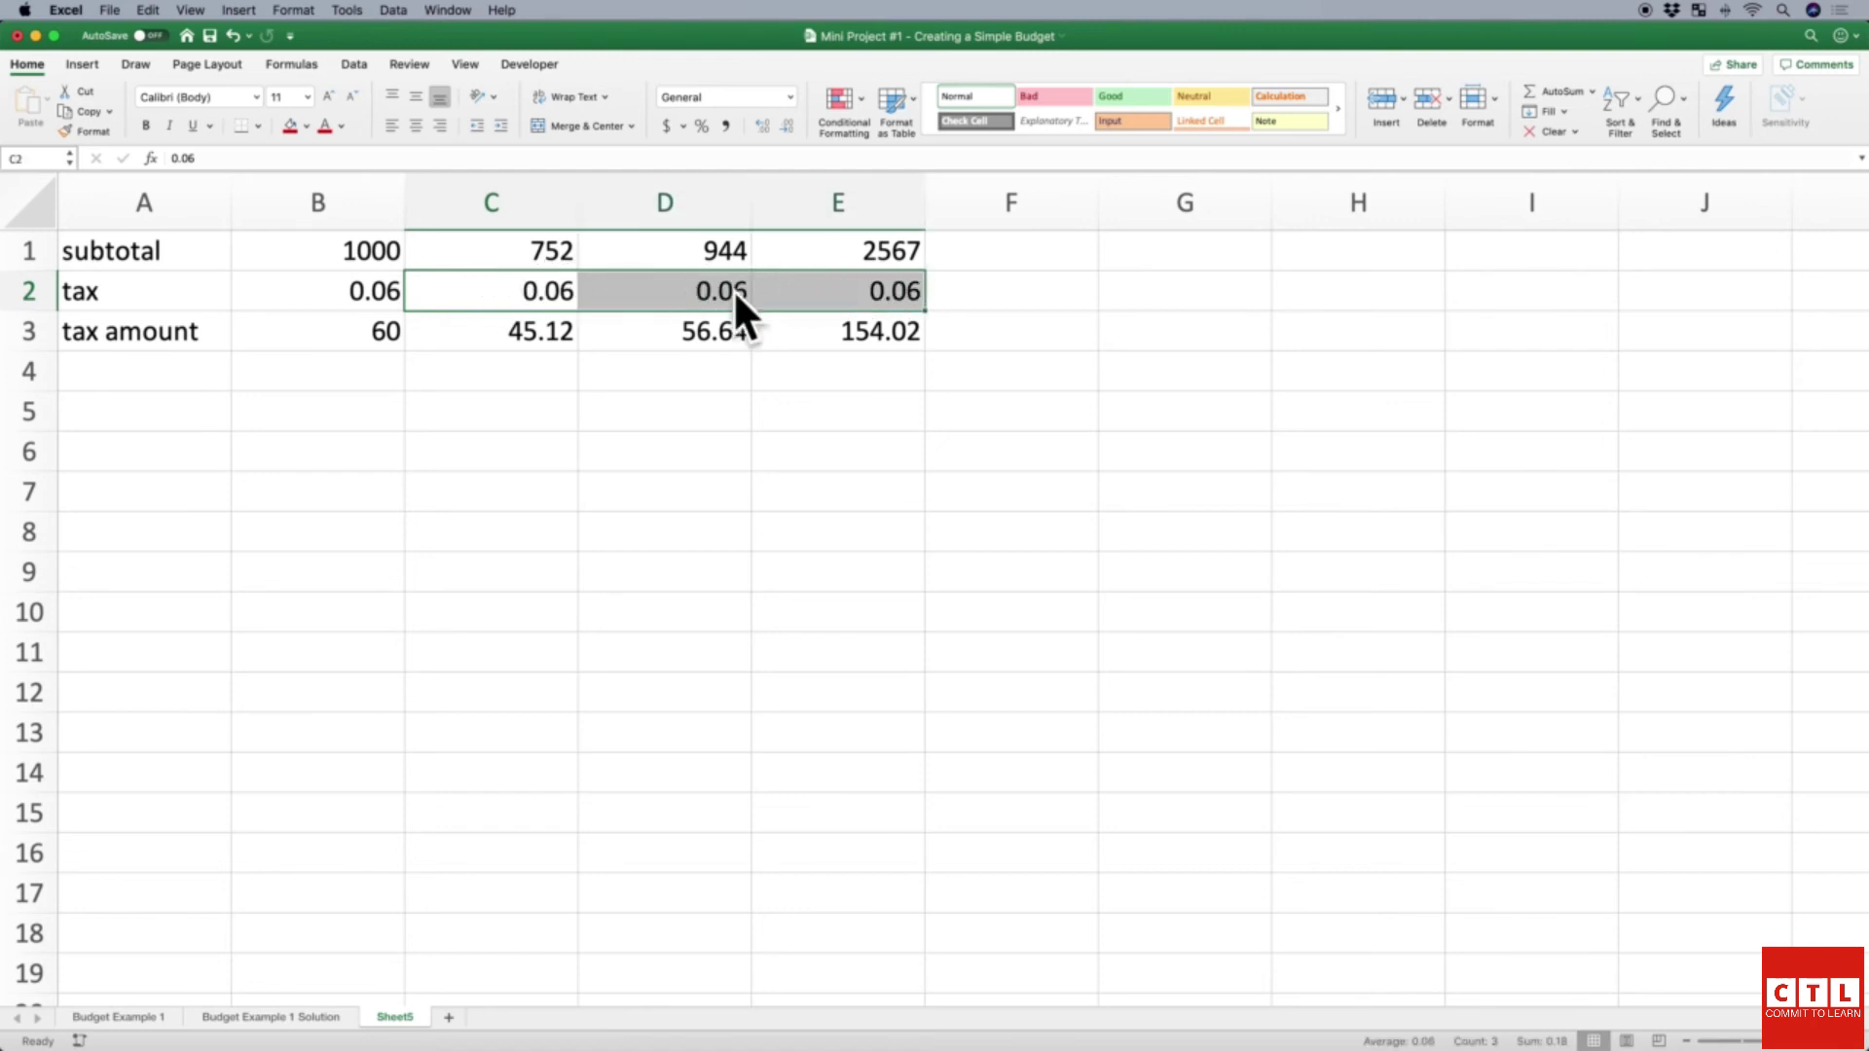
right_click(682, 292)
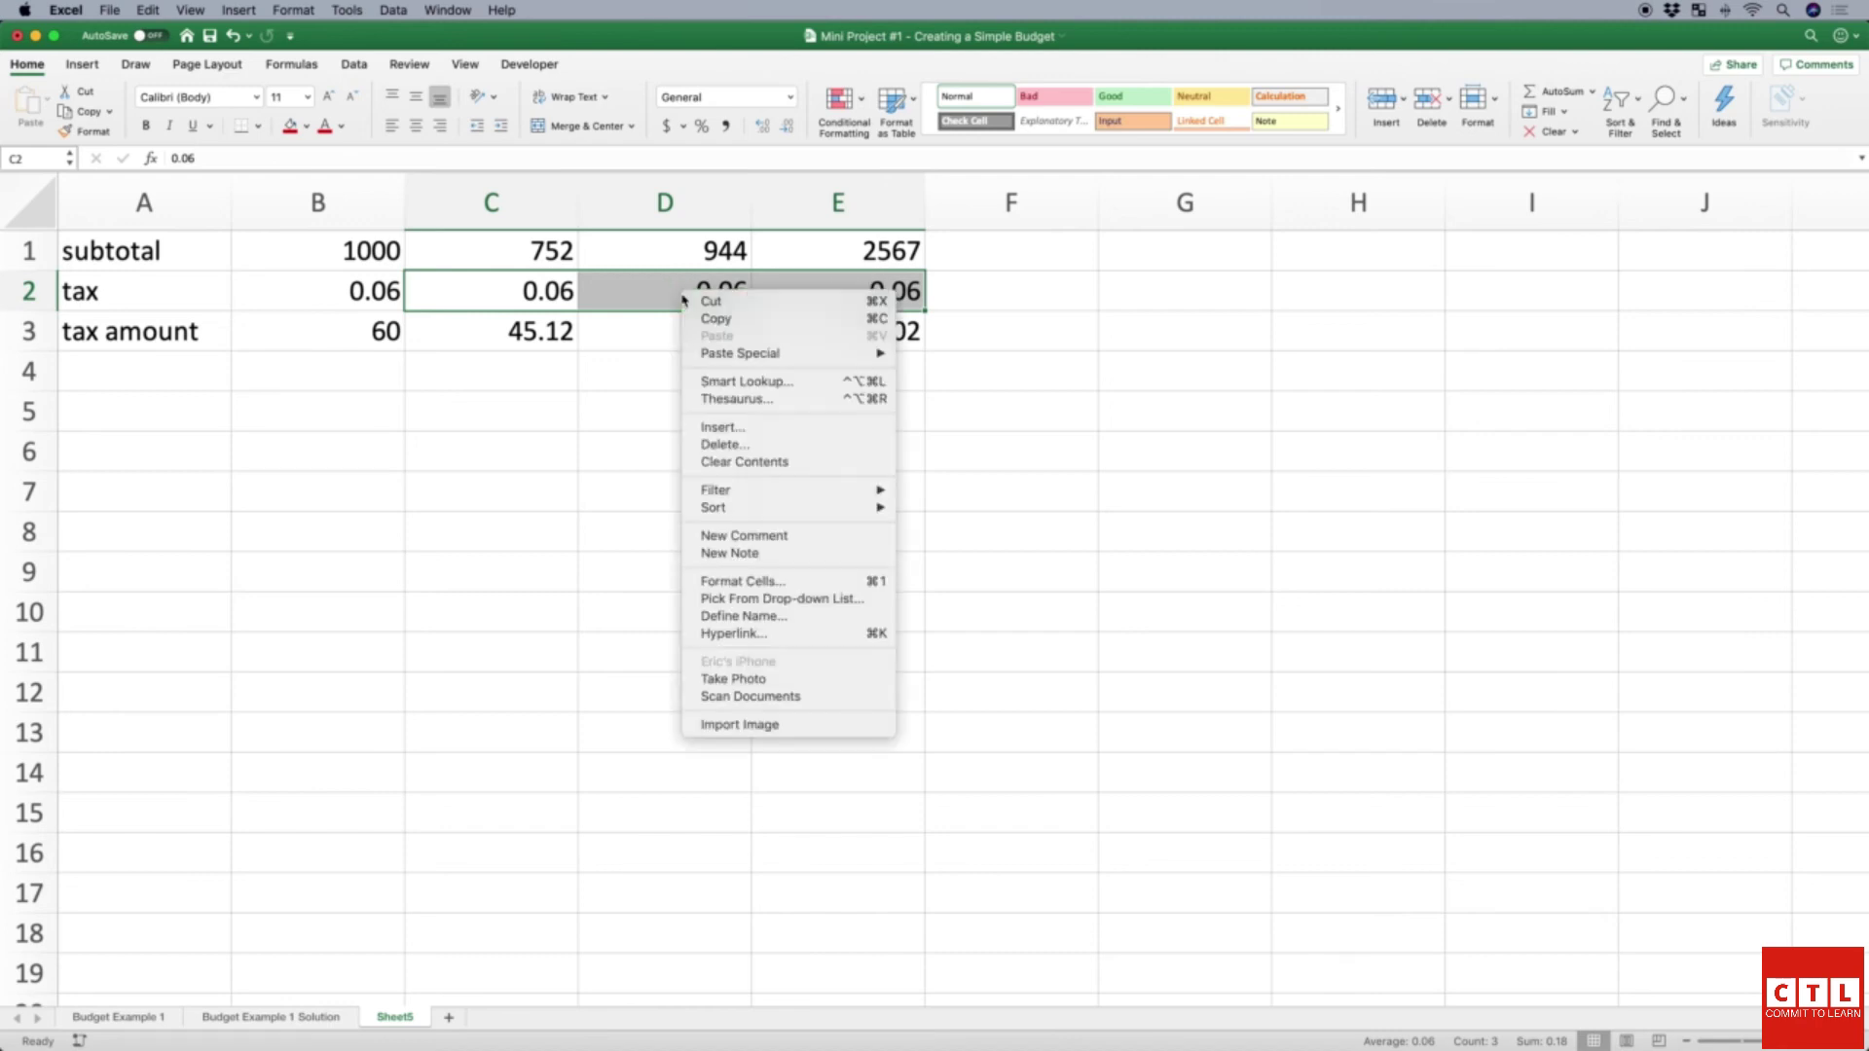
click(745, 463)
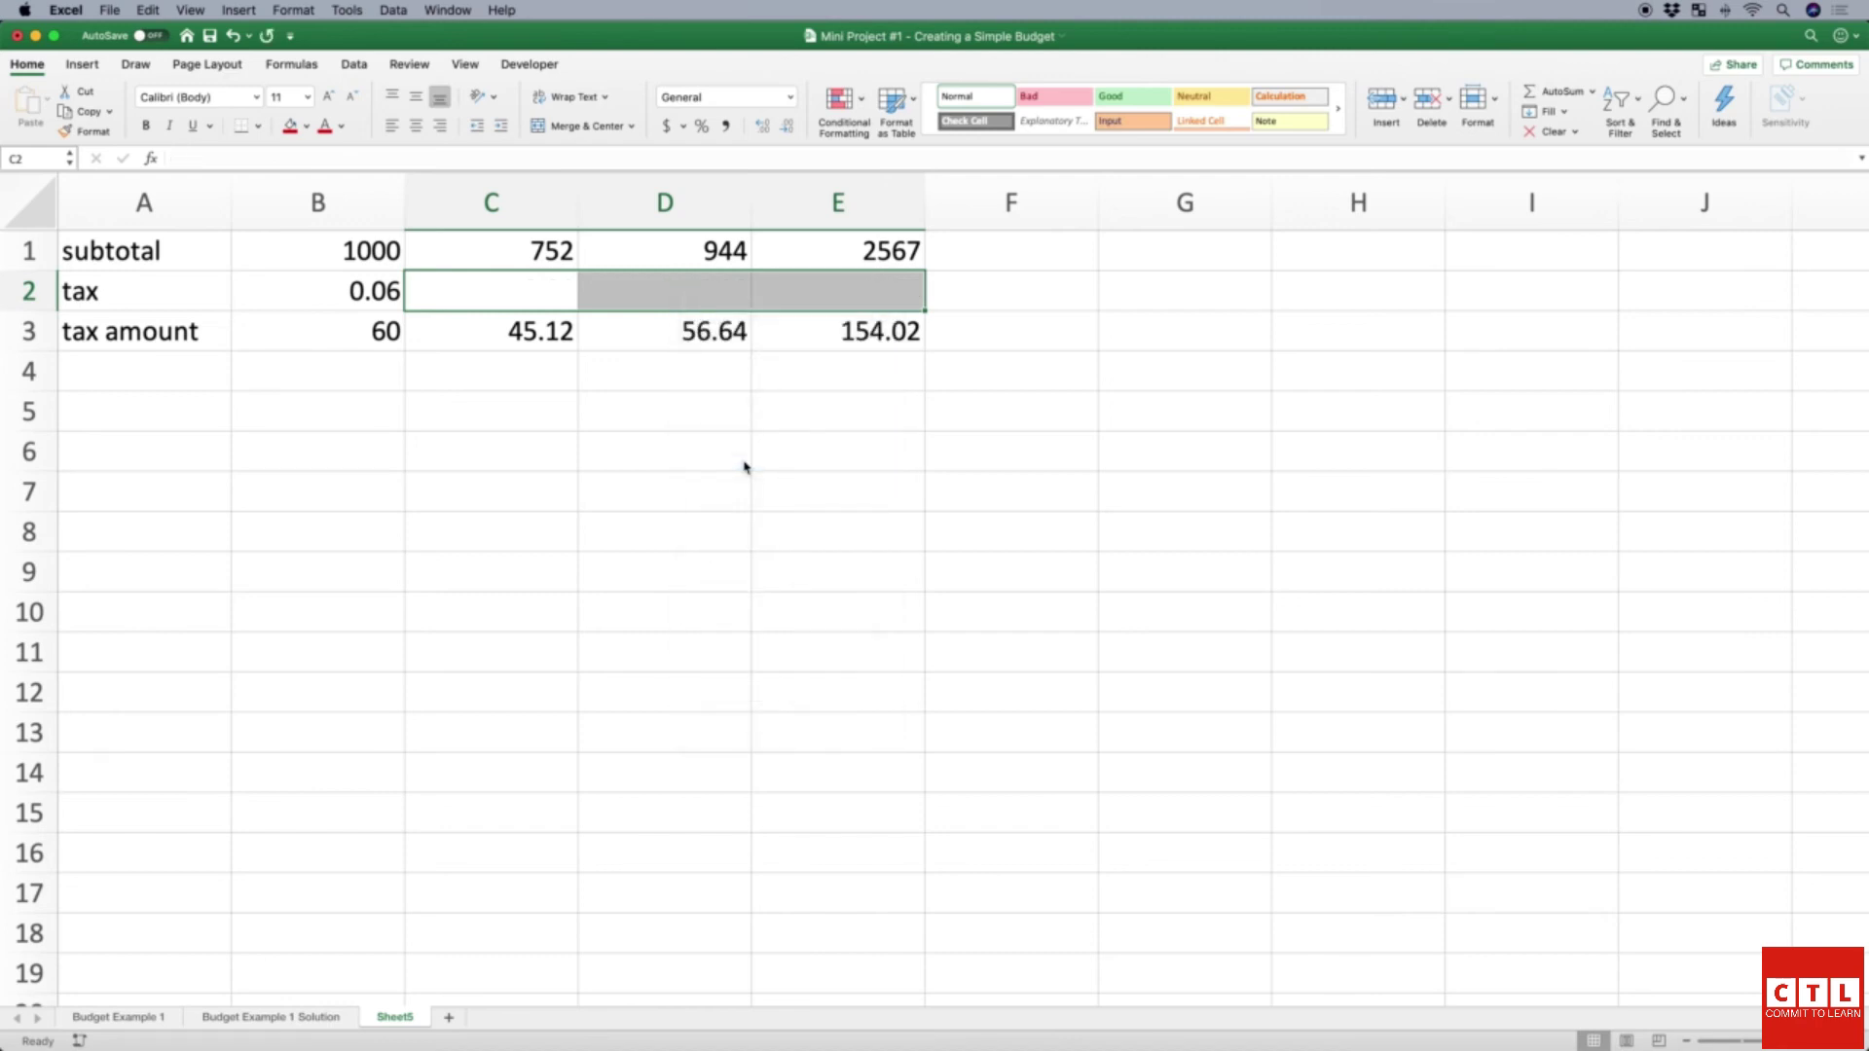
Step: Check the tax amount formulas in B3 through E3 and change the tax rate in B2 to .07
click(380, 326)
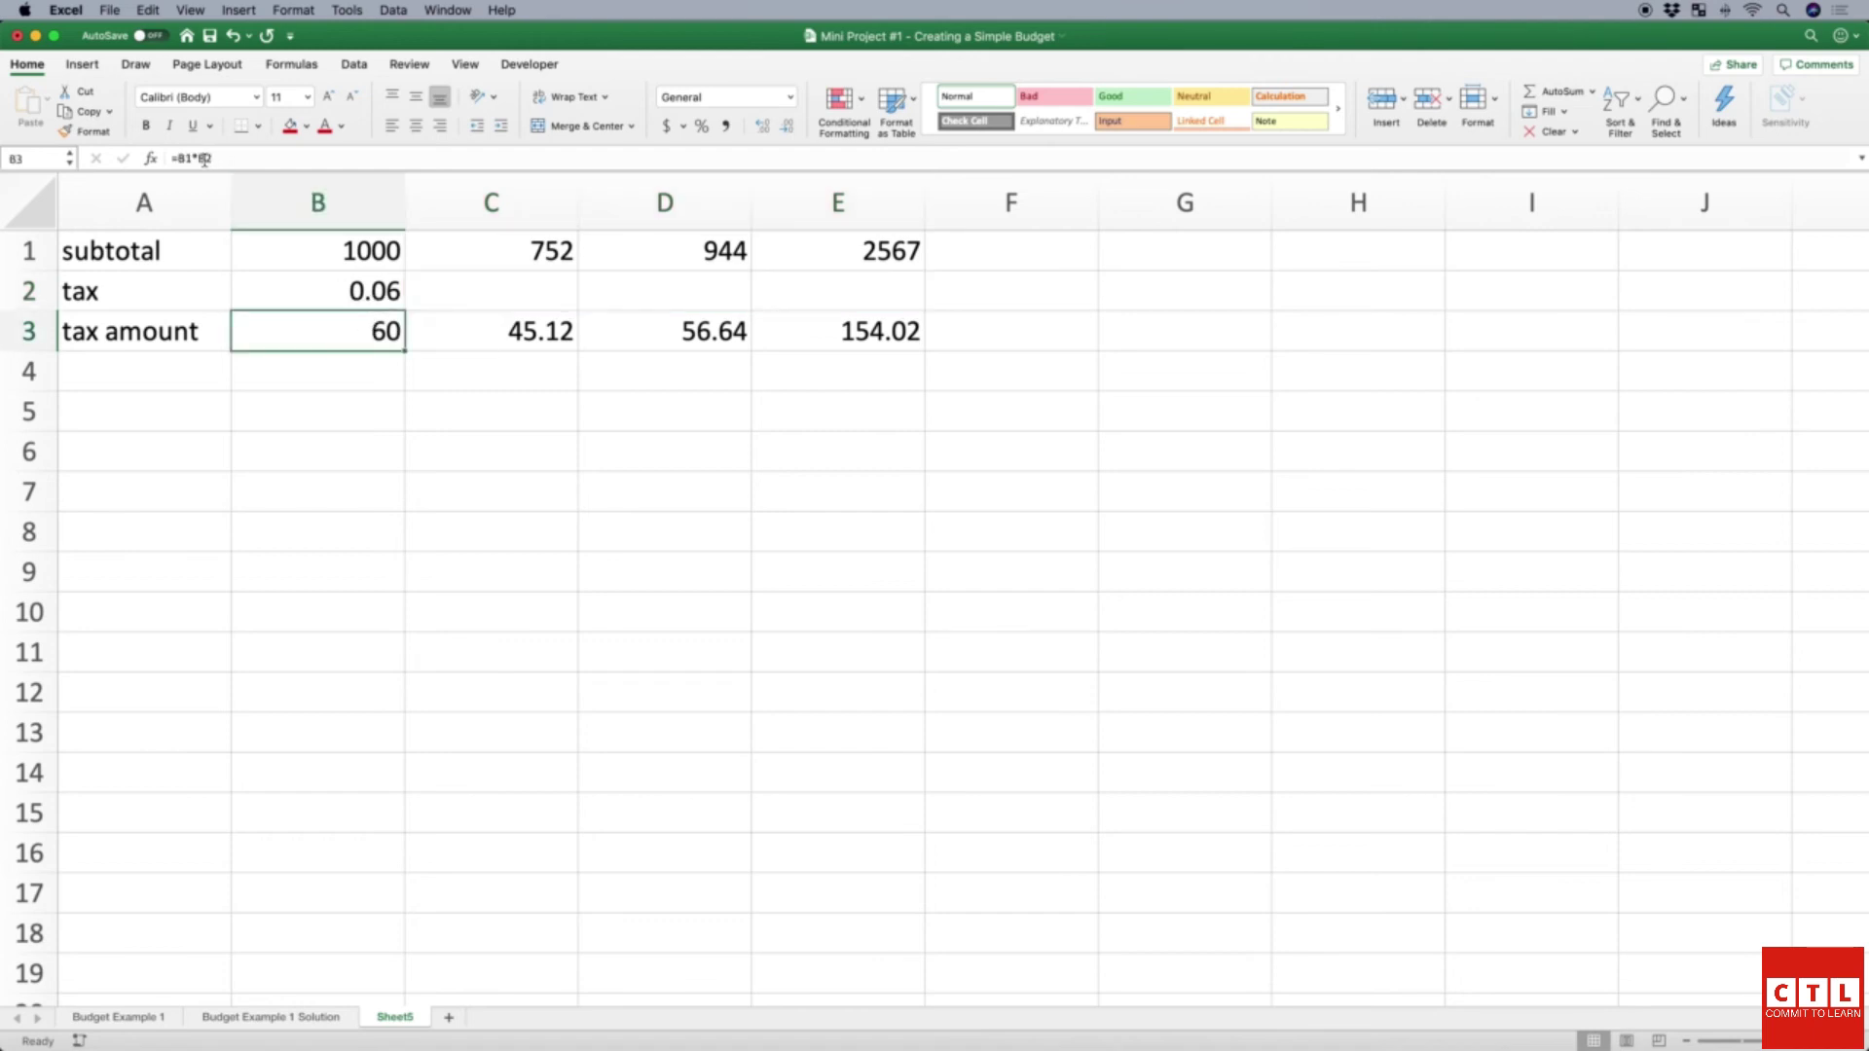
key(Right)
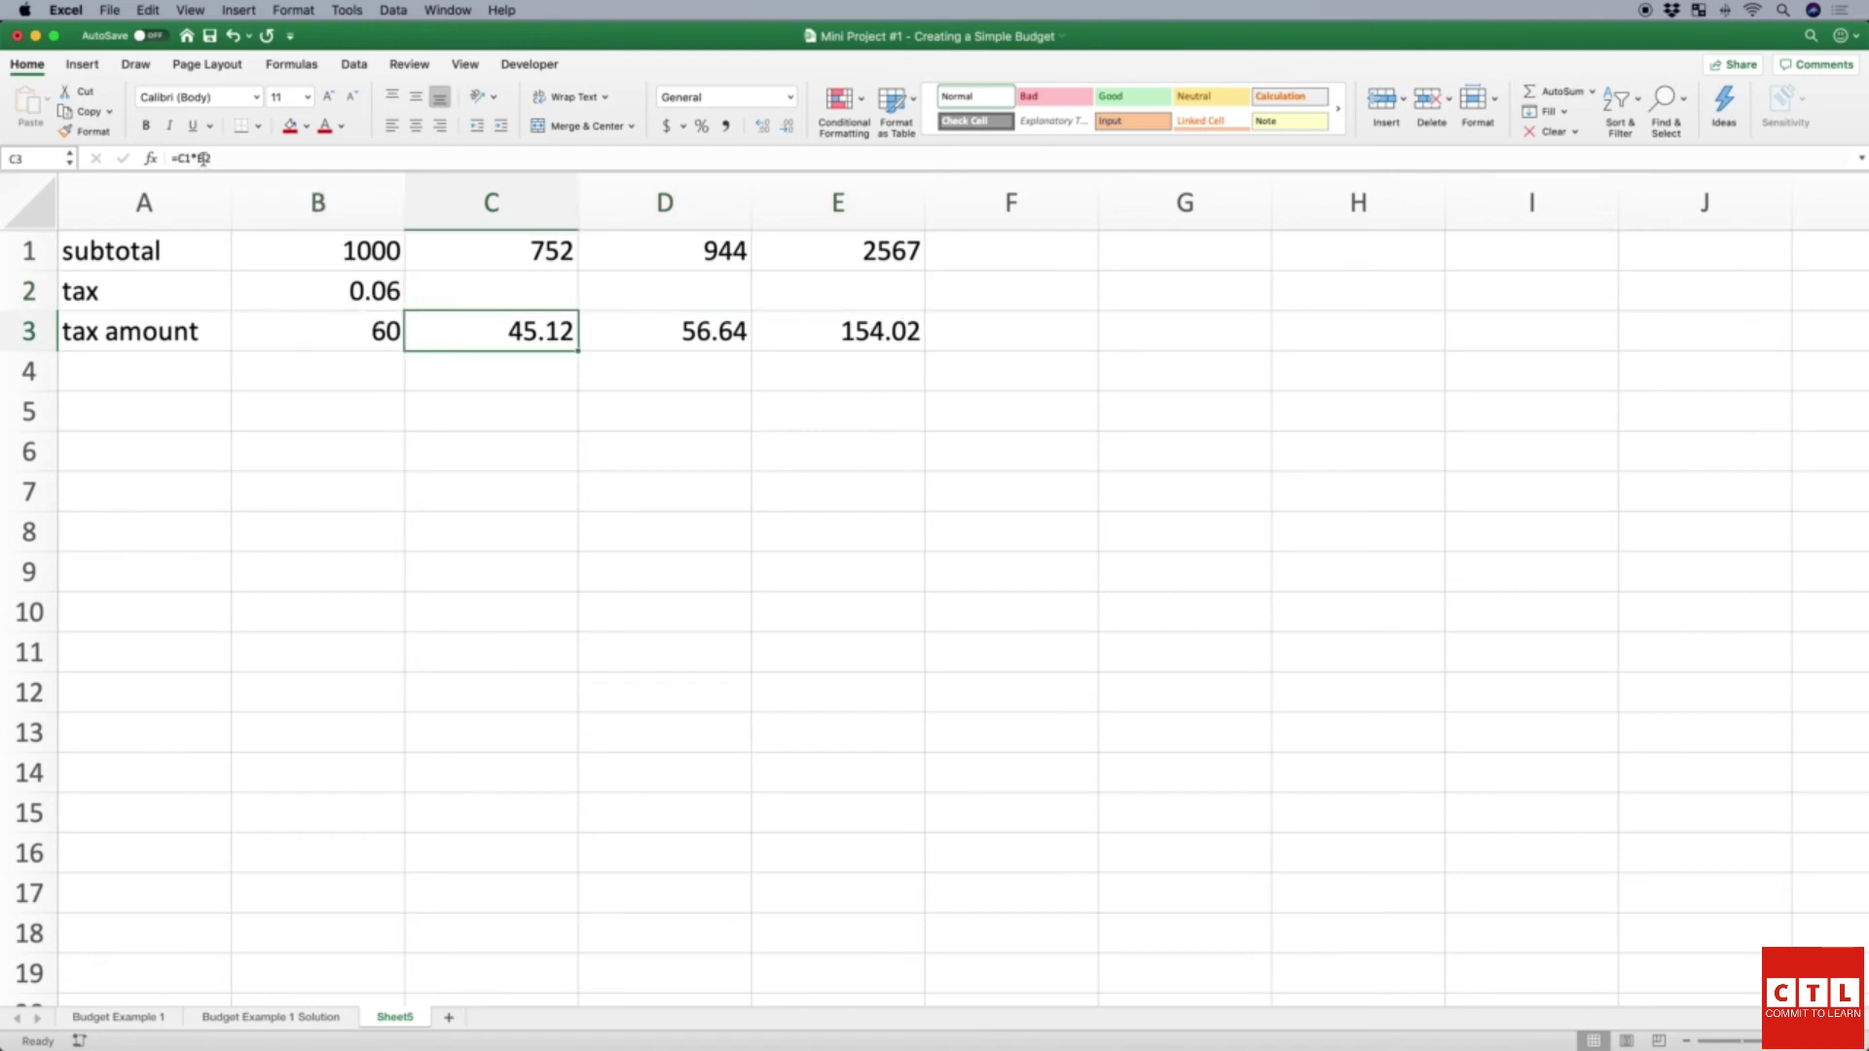
key(Right)
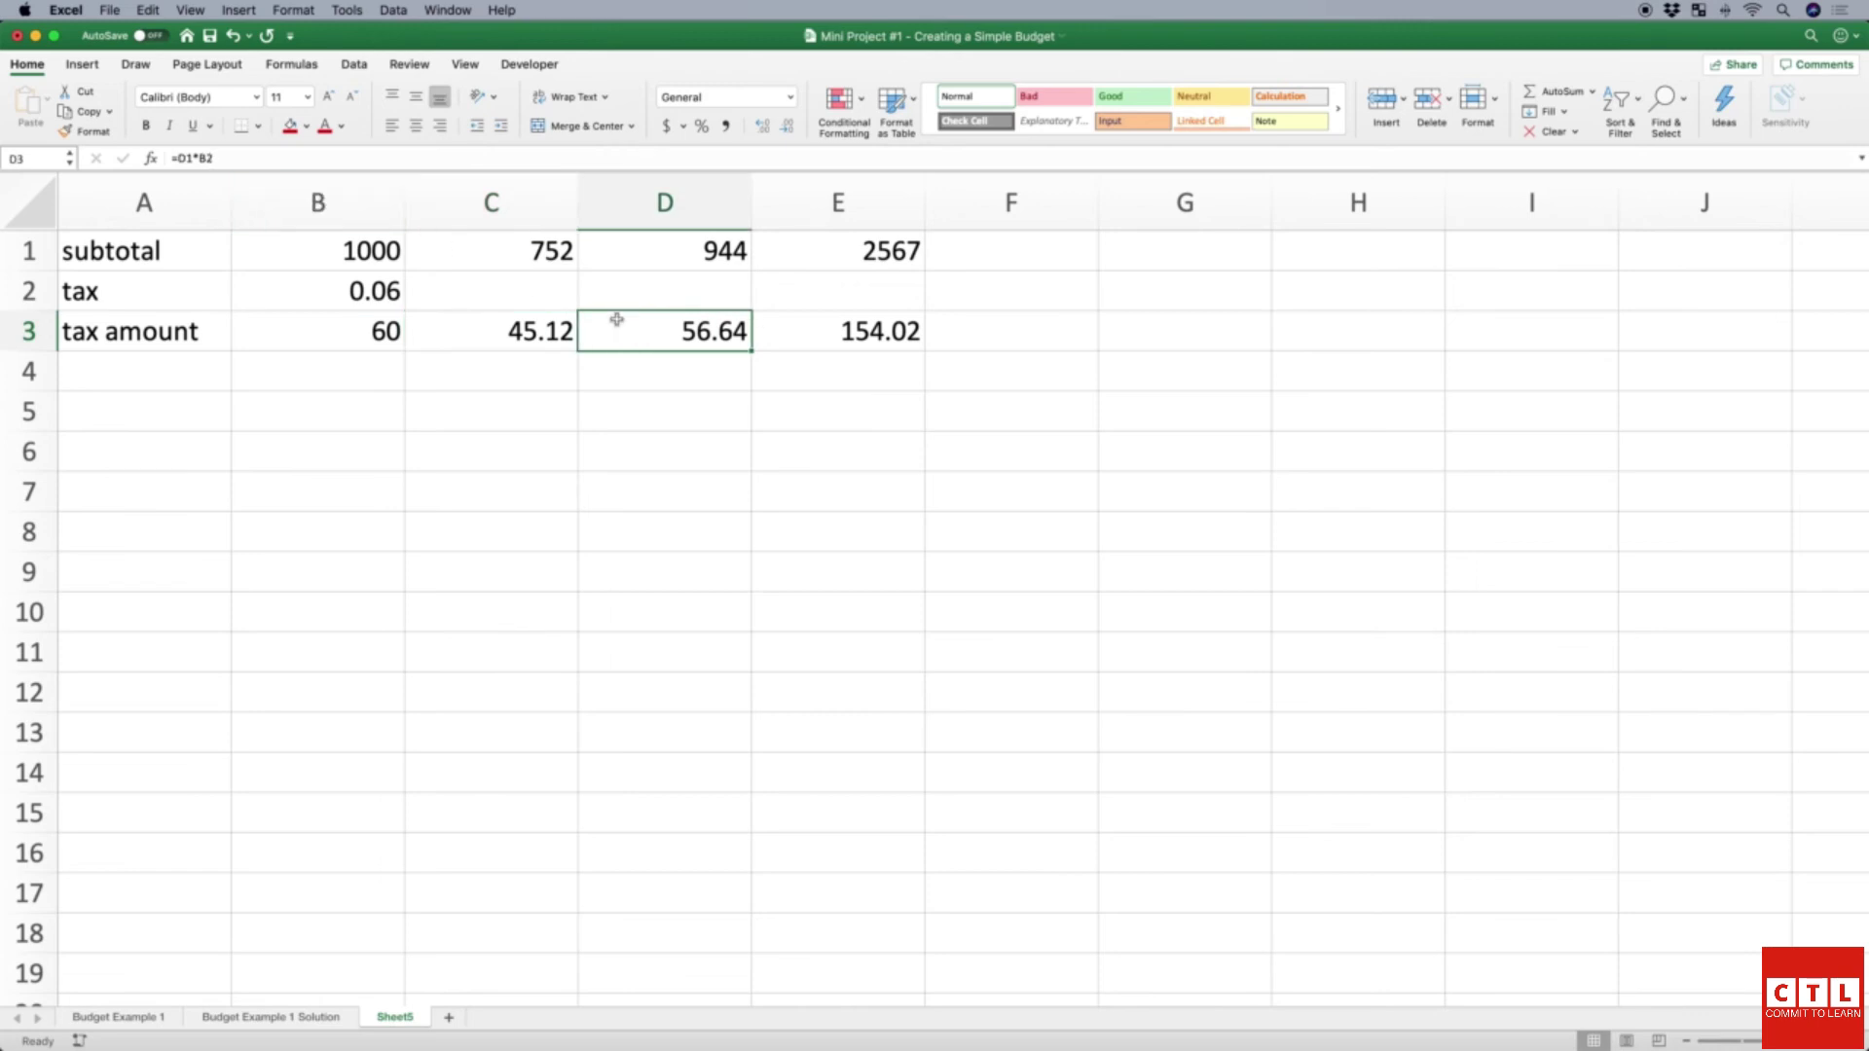
key(Right)
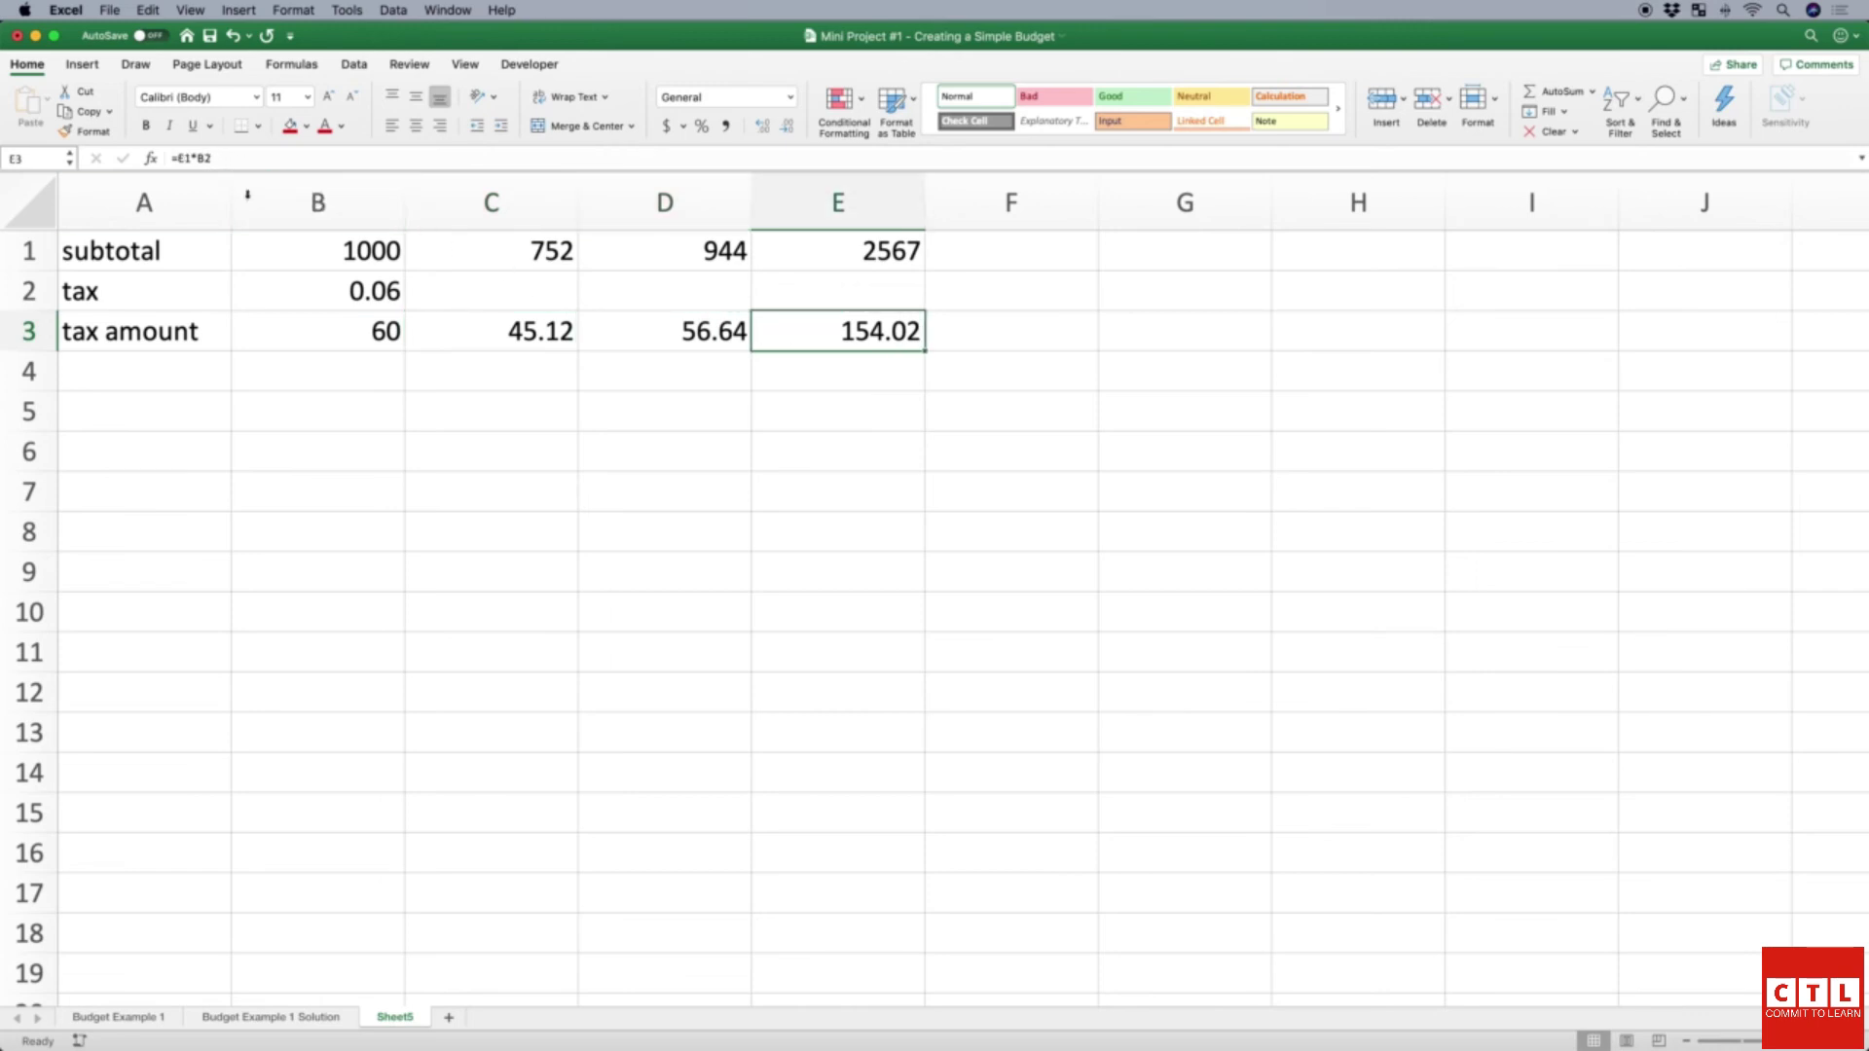
click(329, 291)
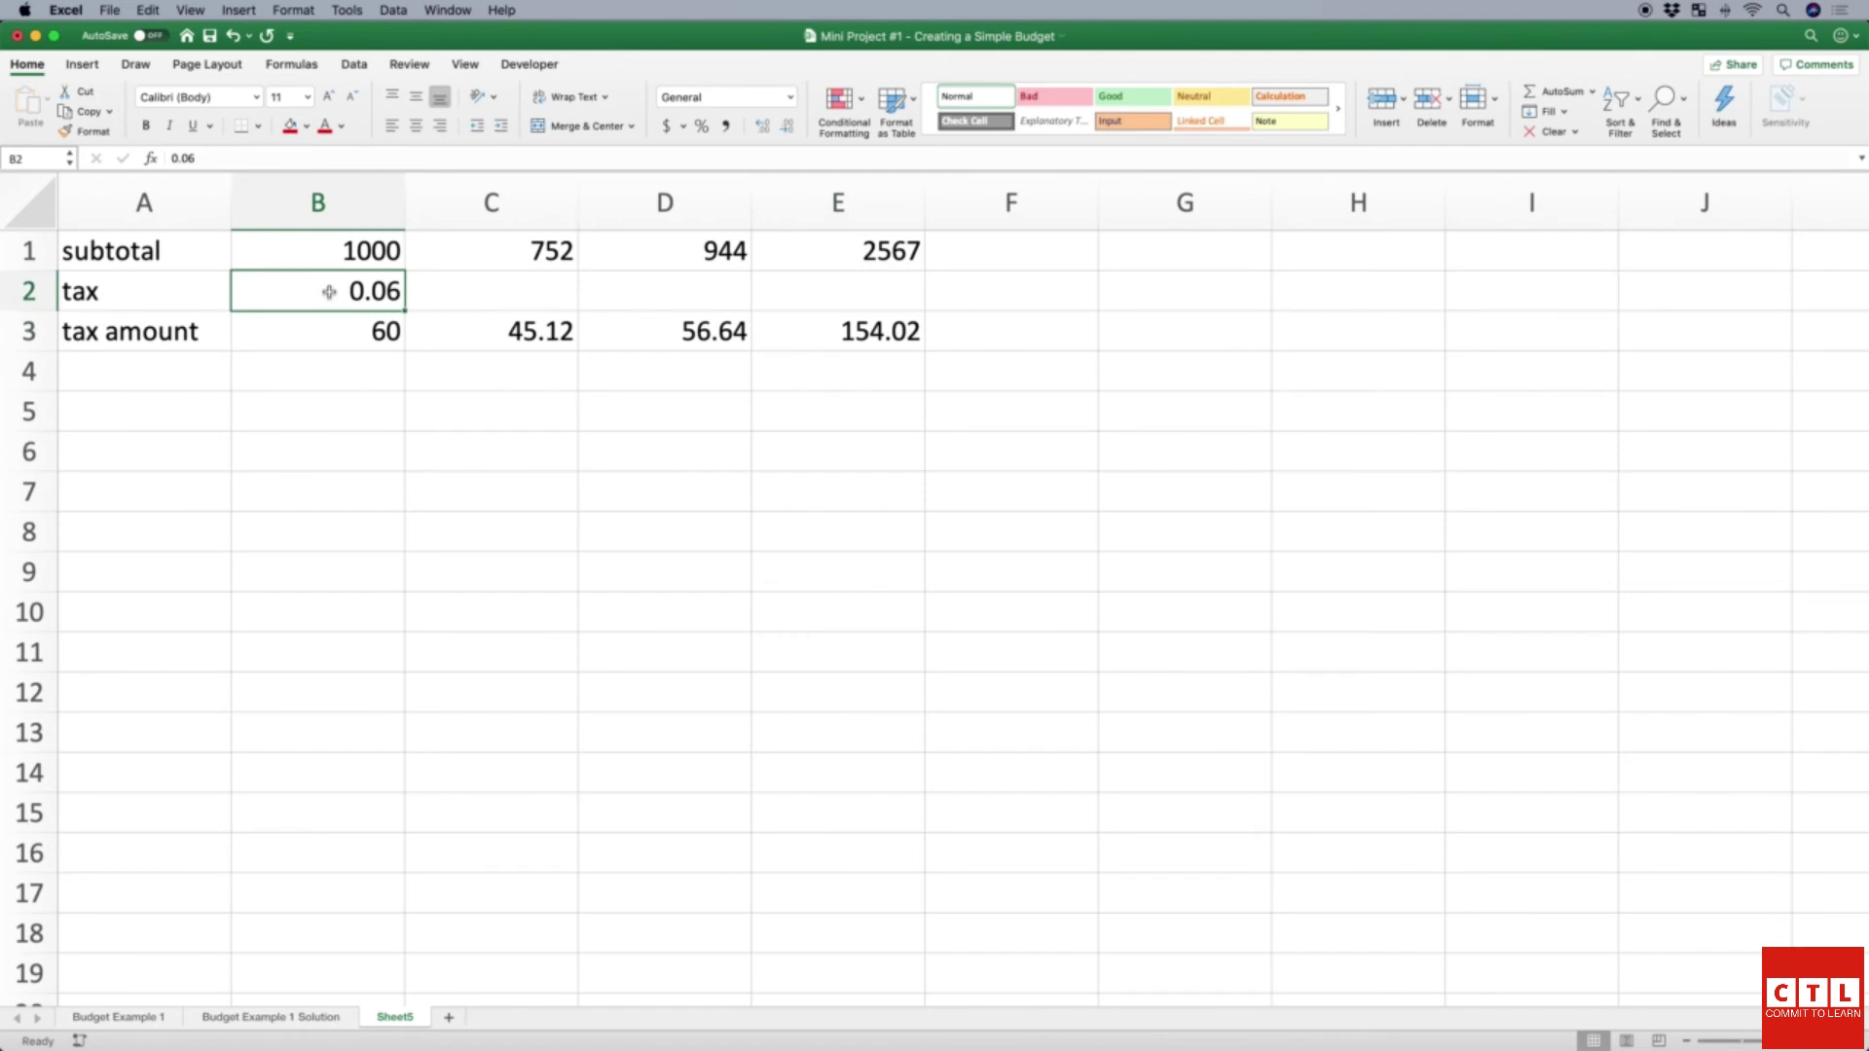
text(.07)
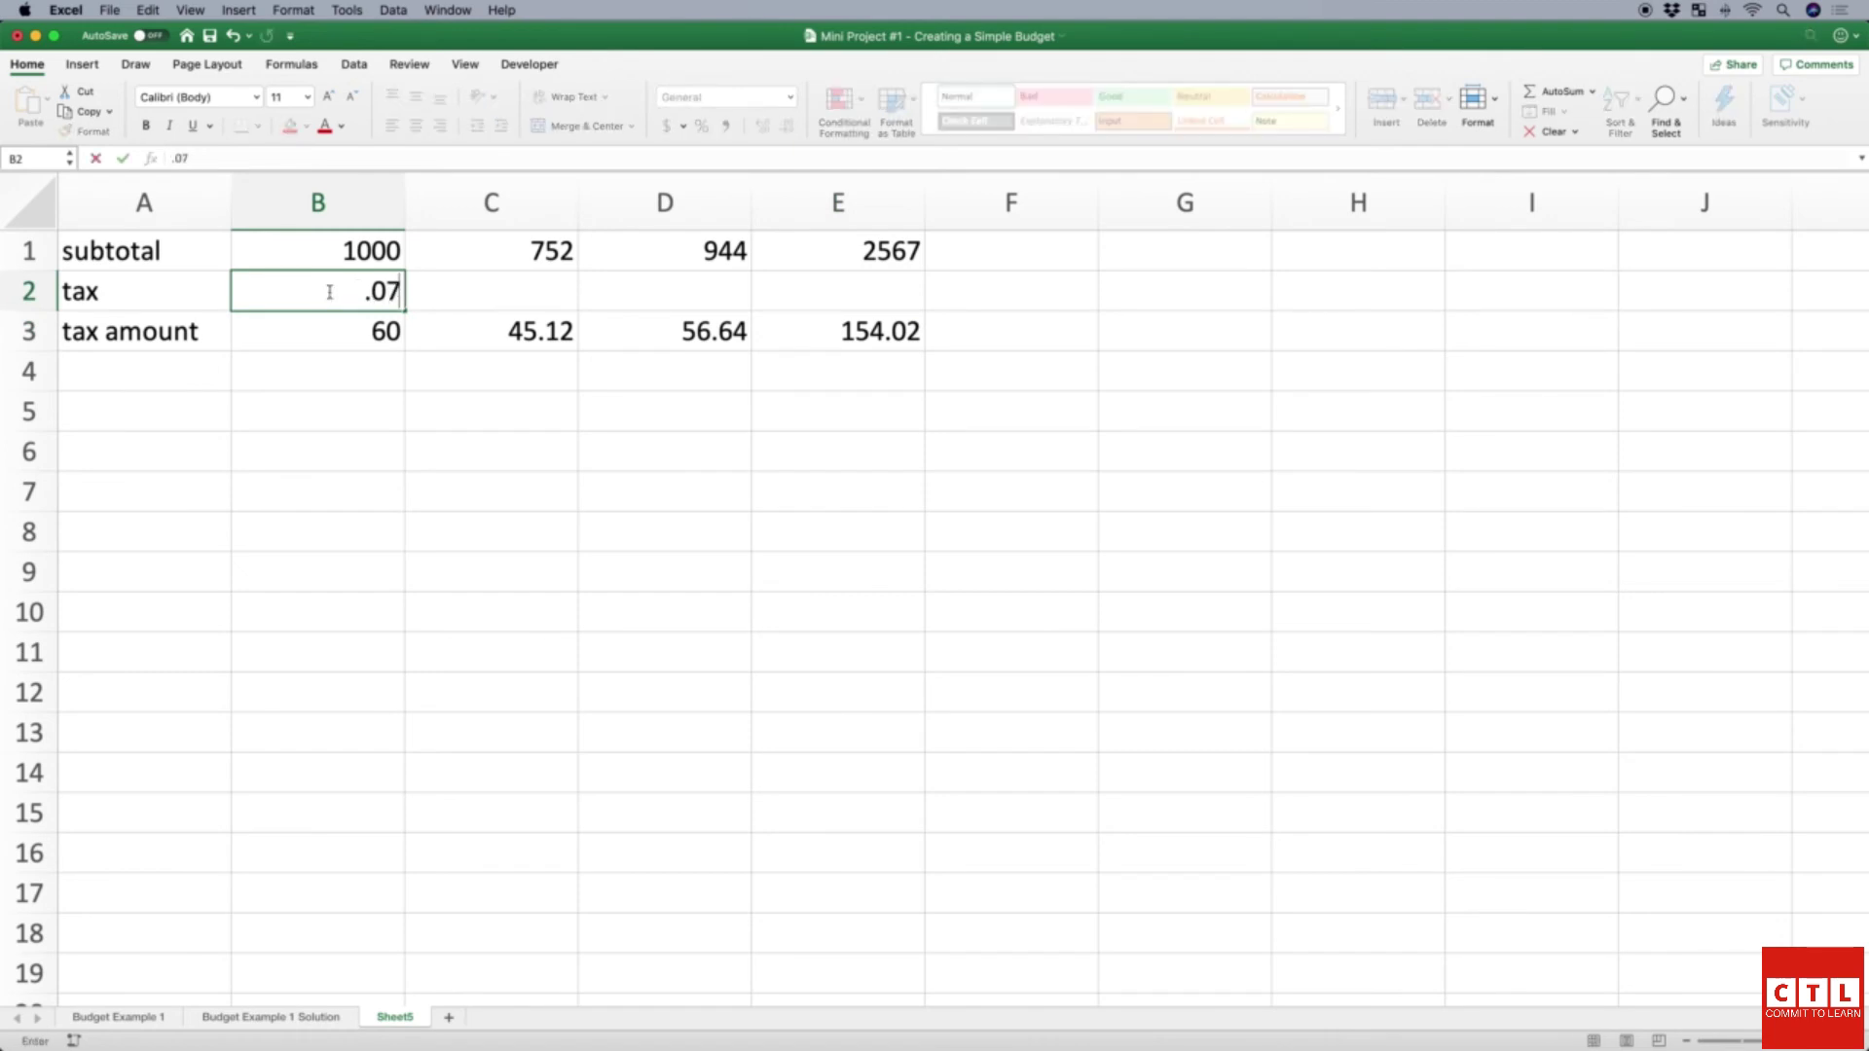
key(Return)
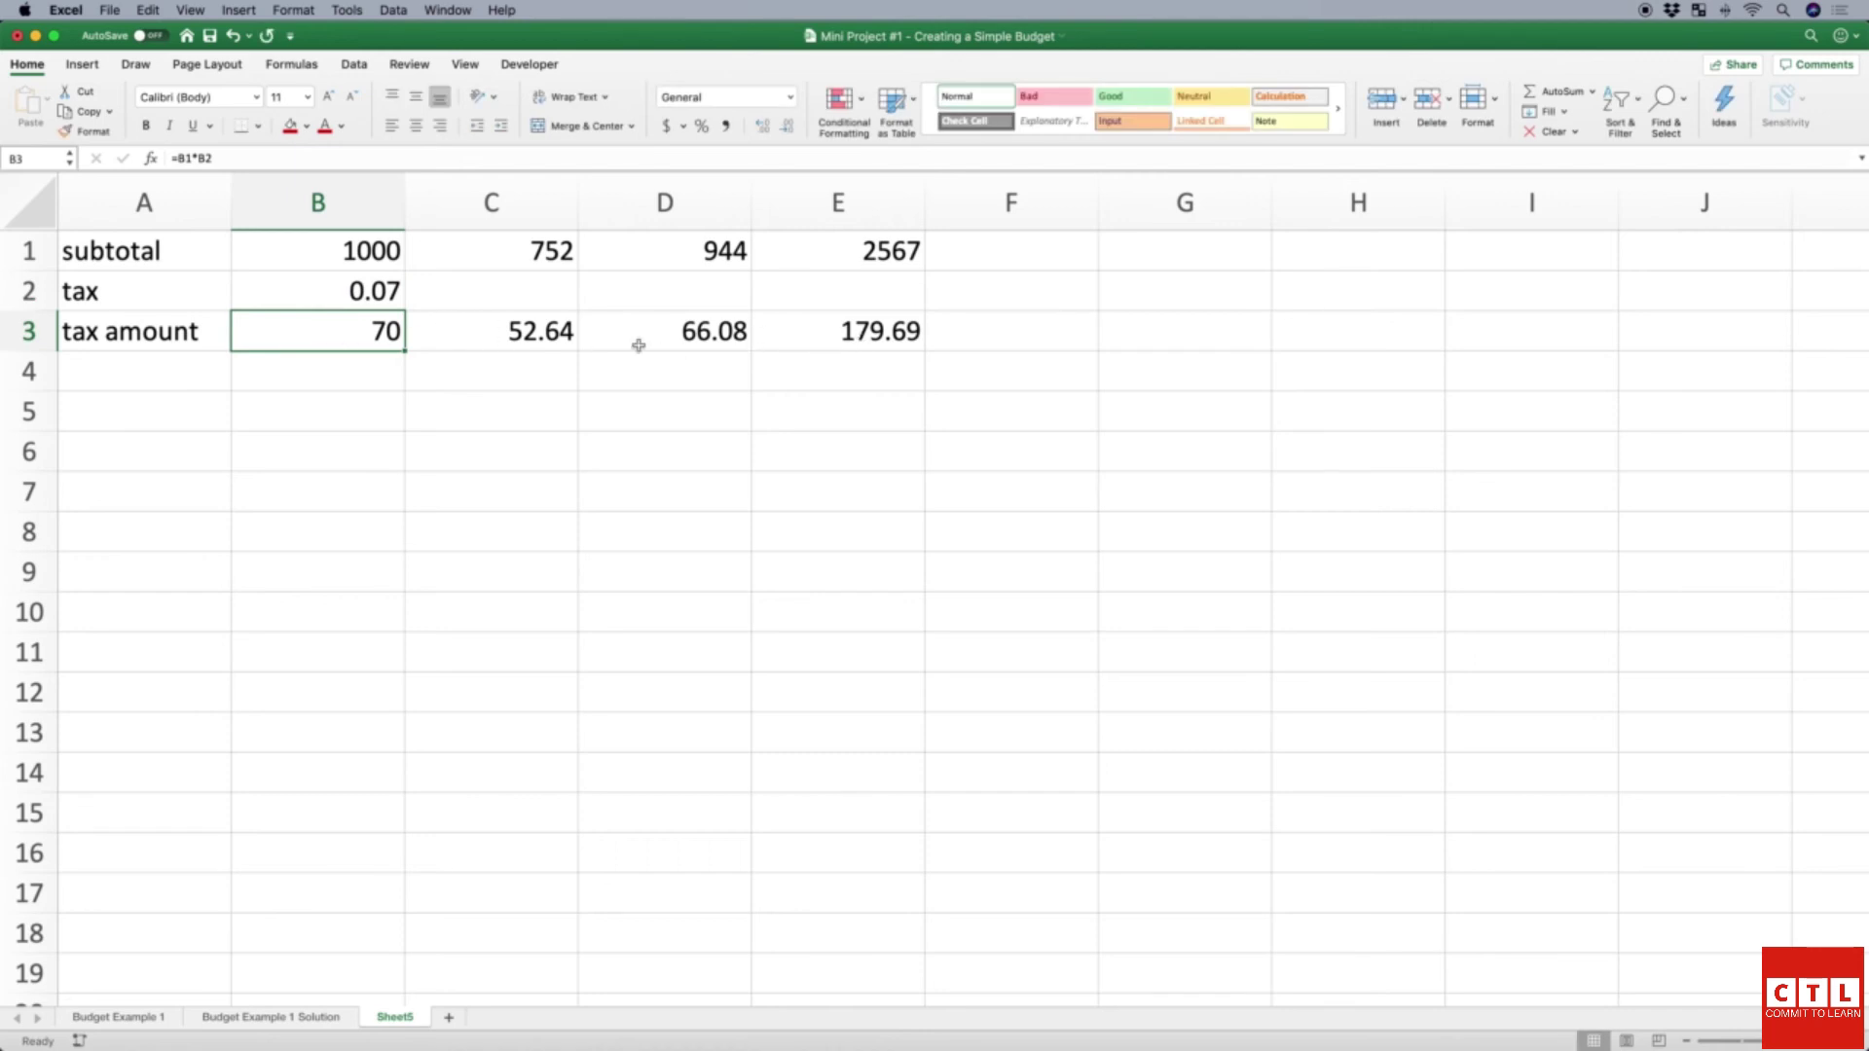
Step: Examine the tax amount formulas across row 3 to see which subtotal and tax rate cells each one references
click(858, 332)
click(692, 334)
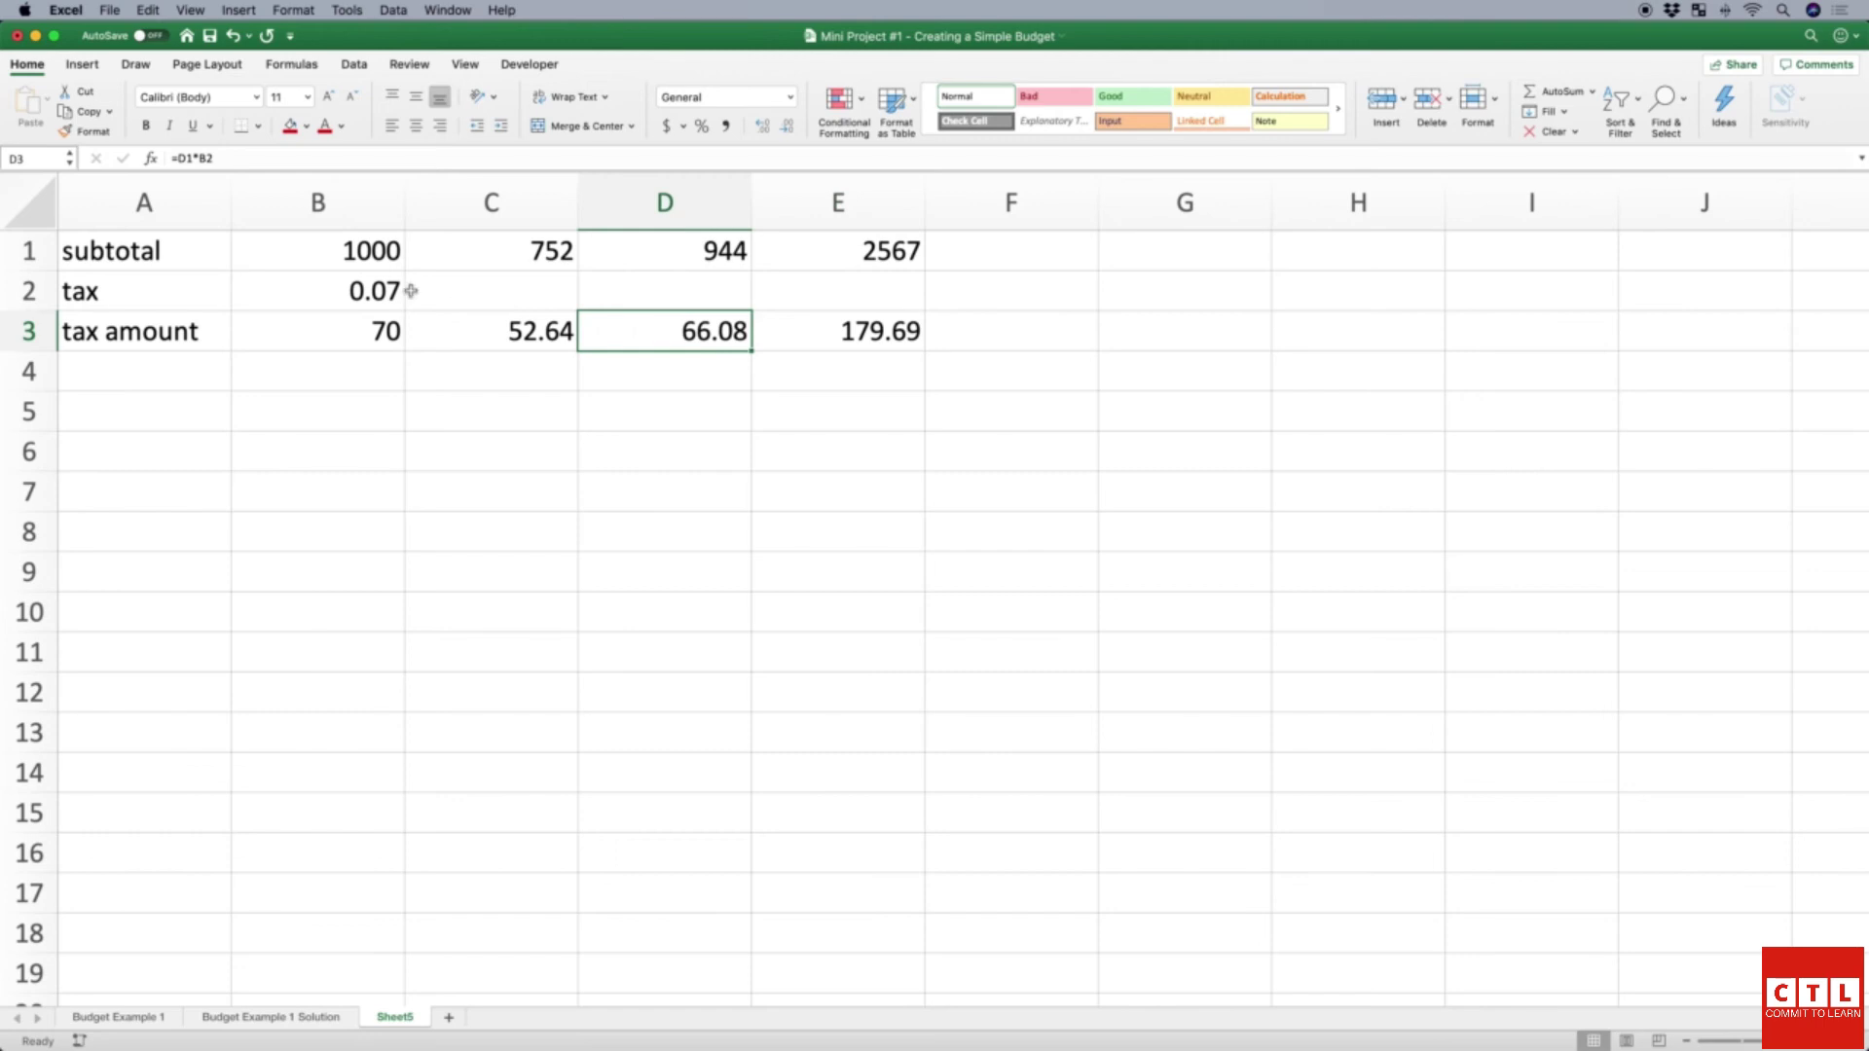
click(467, 324)
click(387, 325)
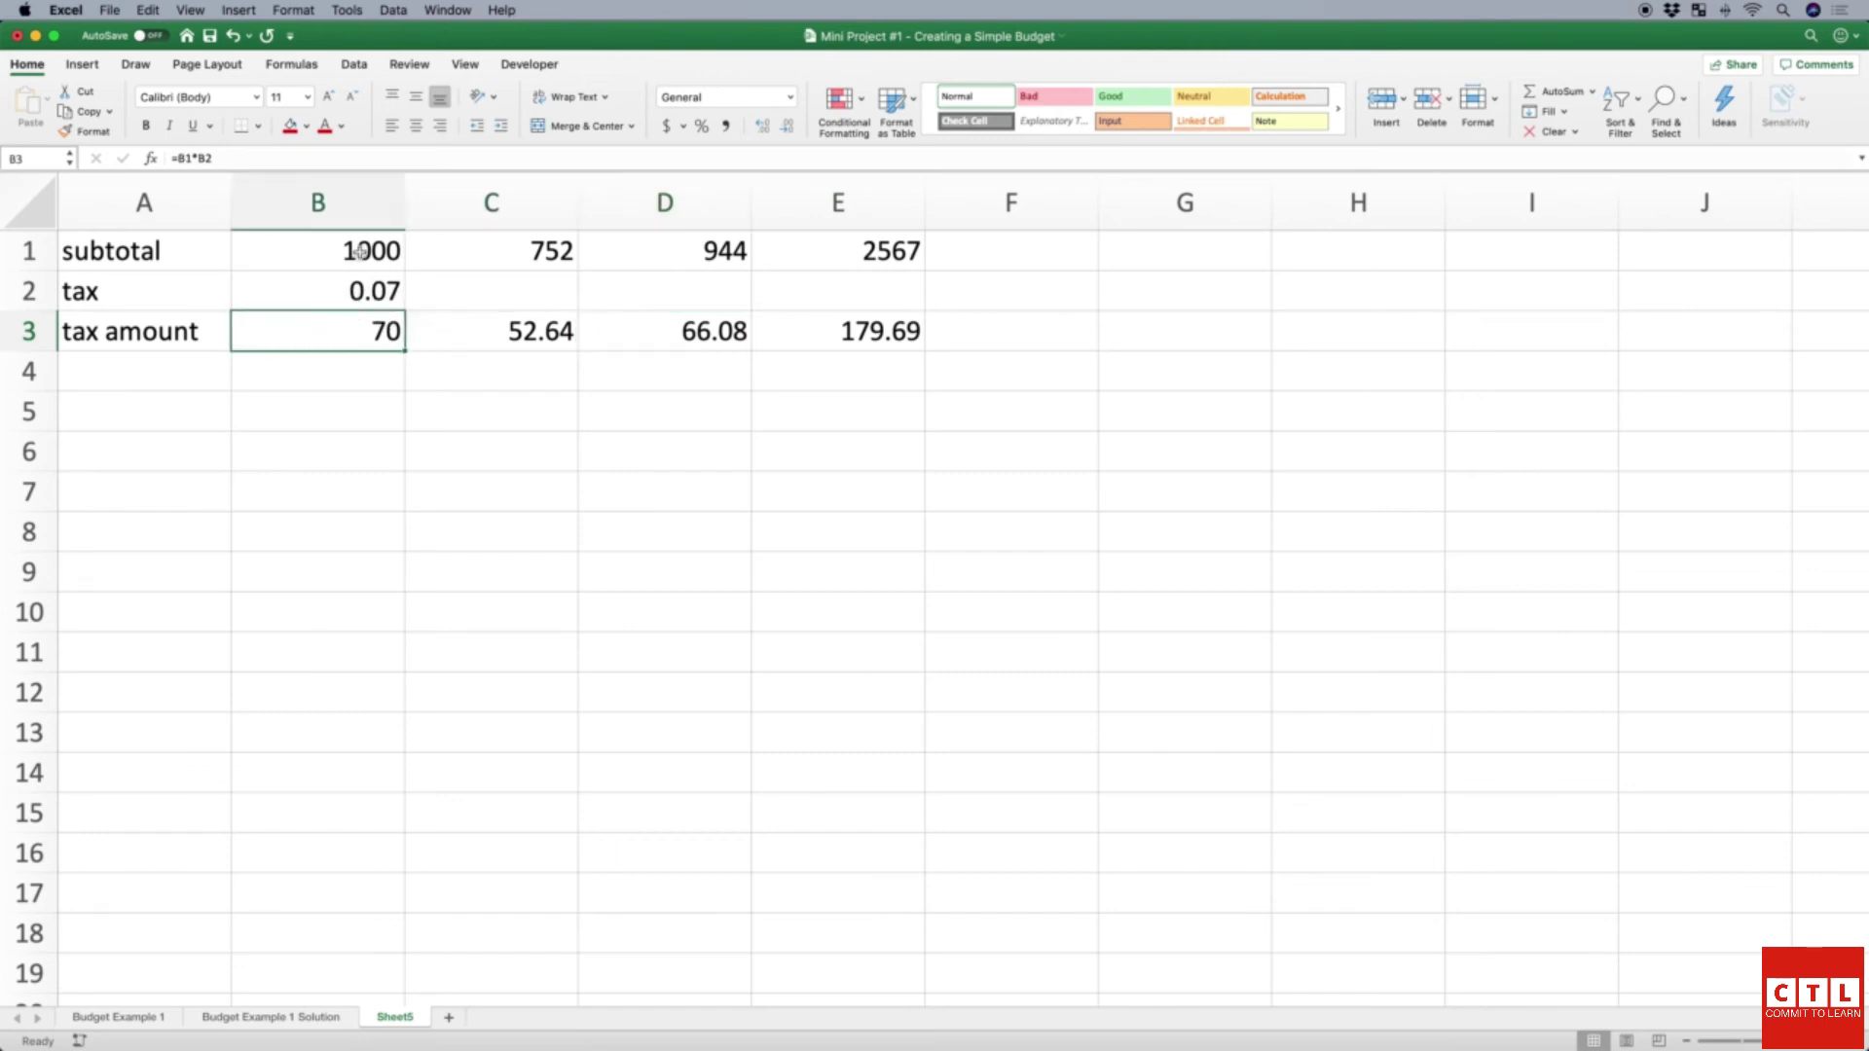
click(497, 330)
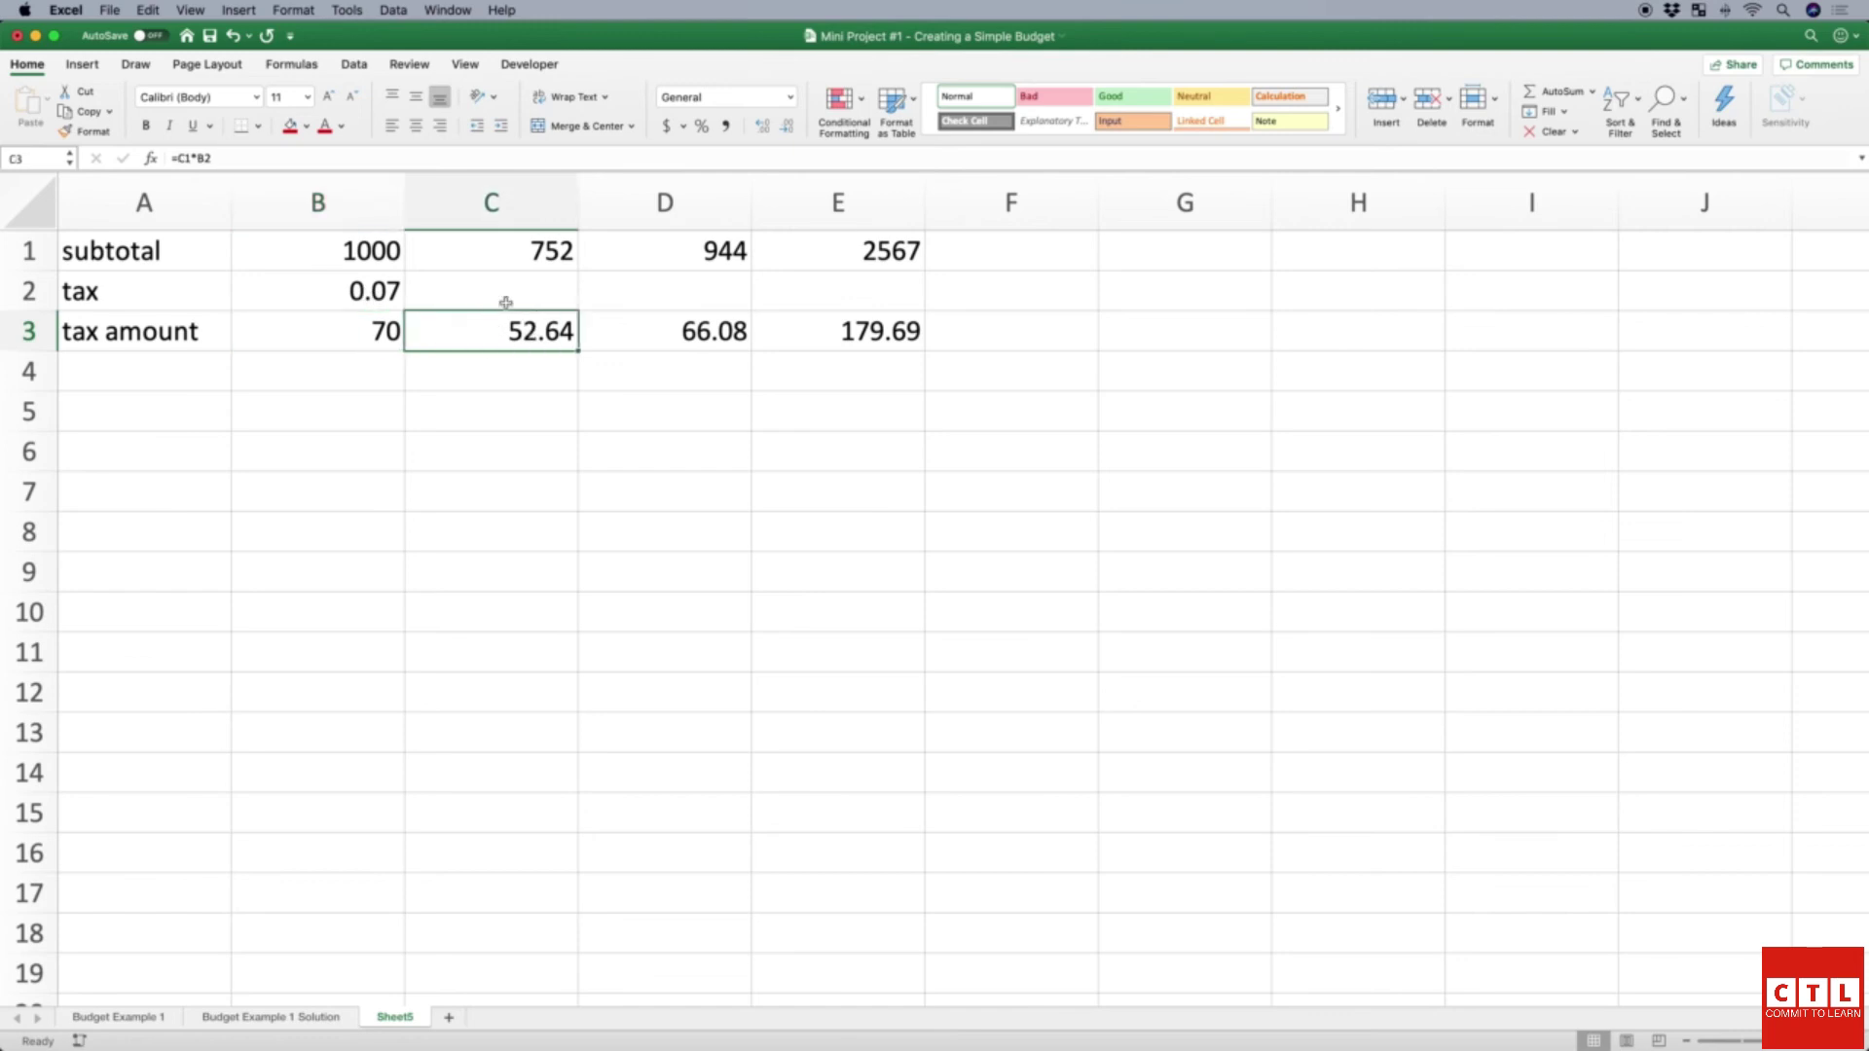
click(446, 155)
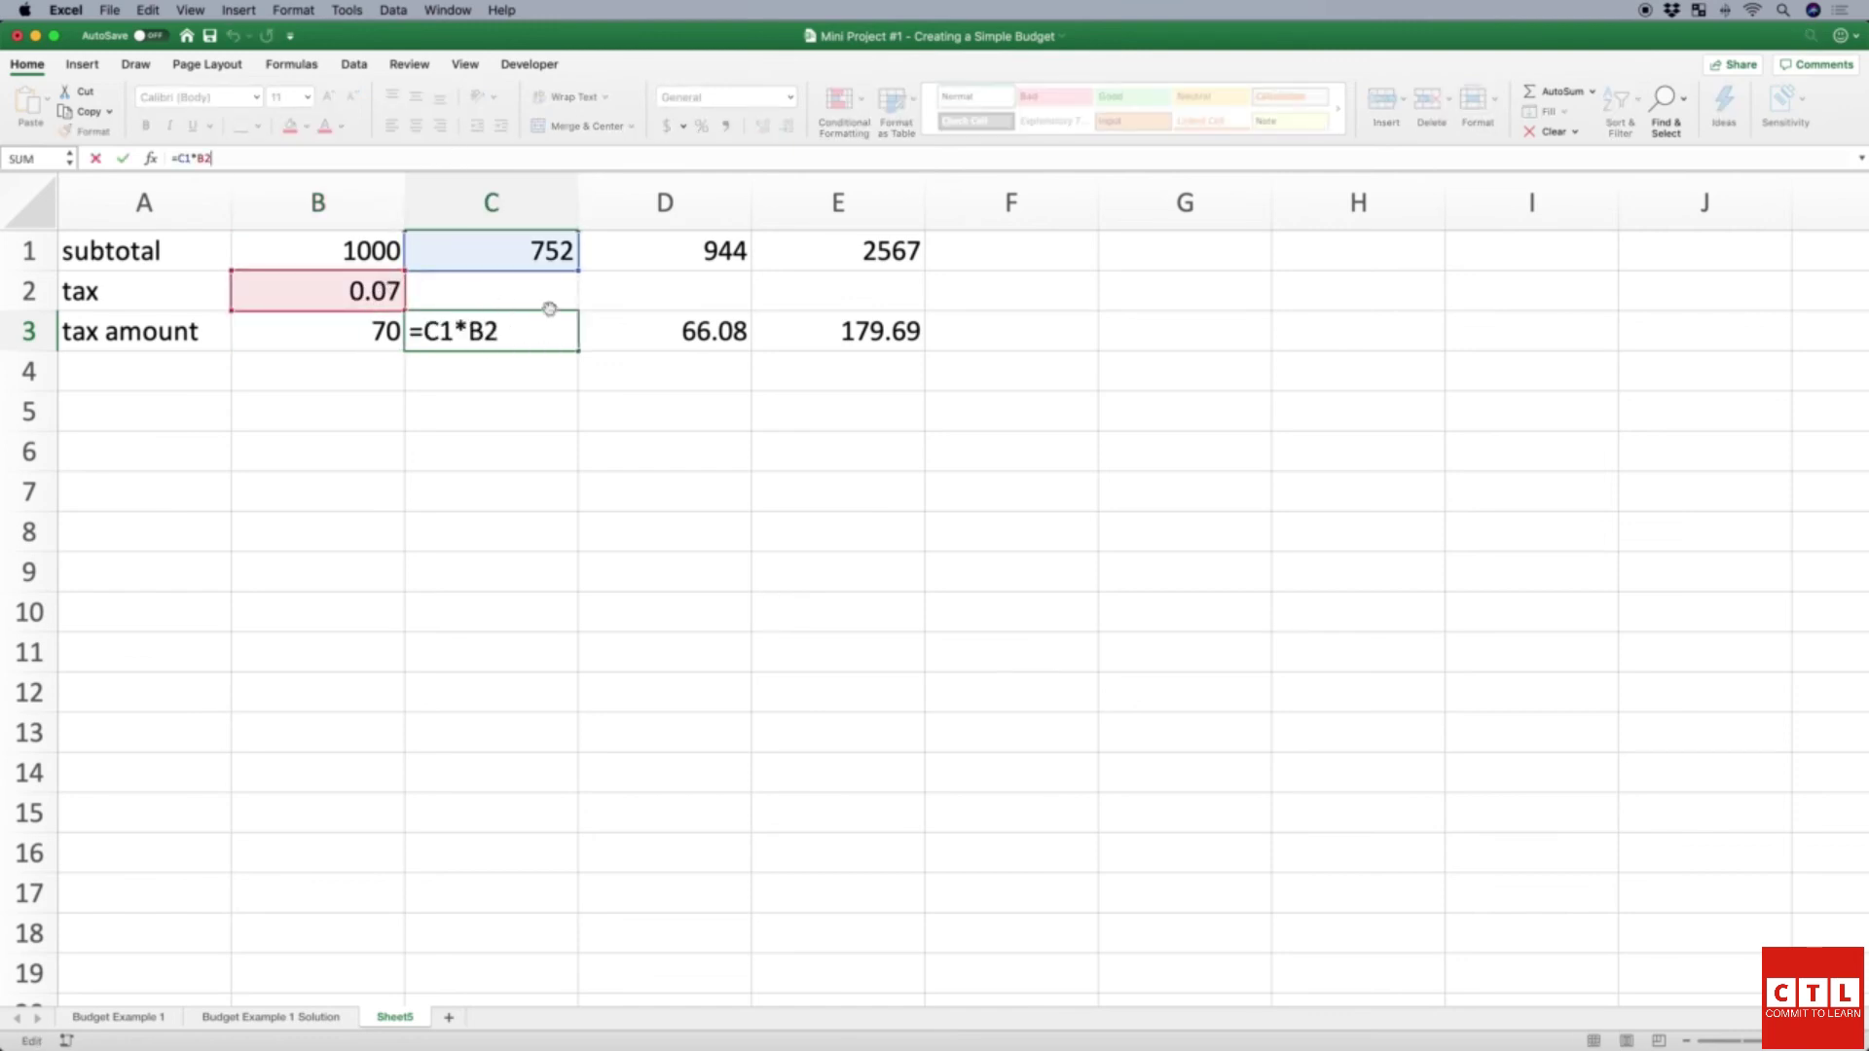
click(633, 325)
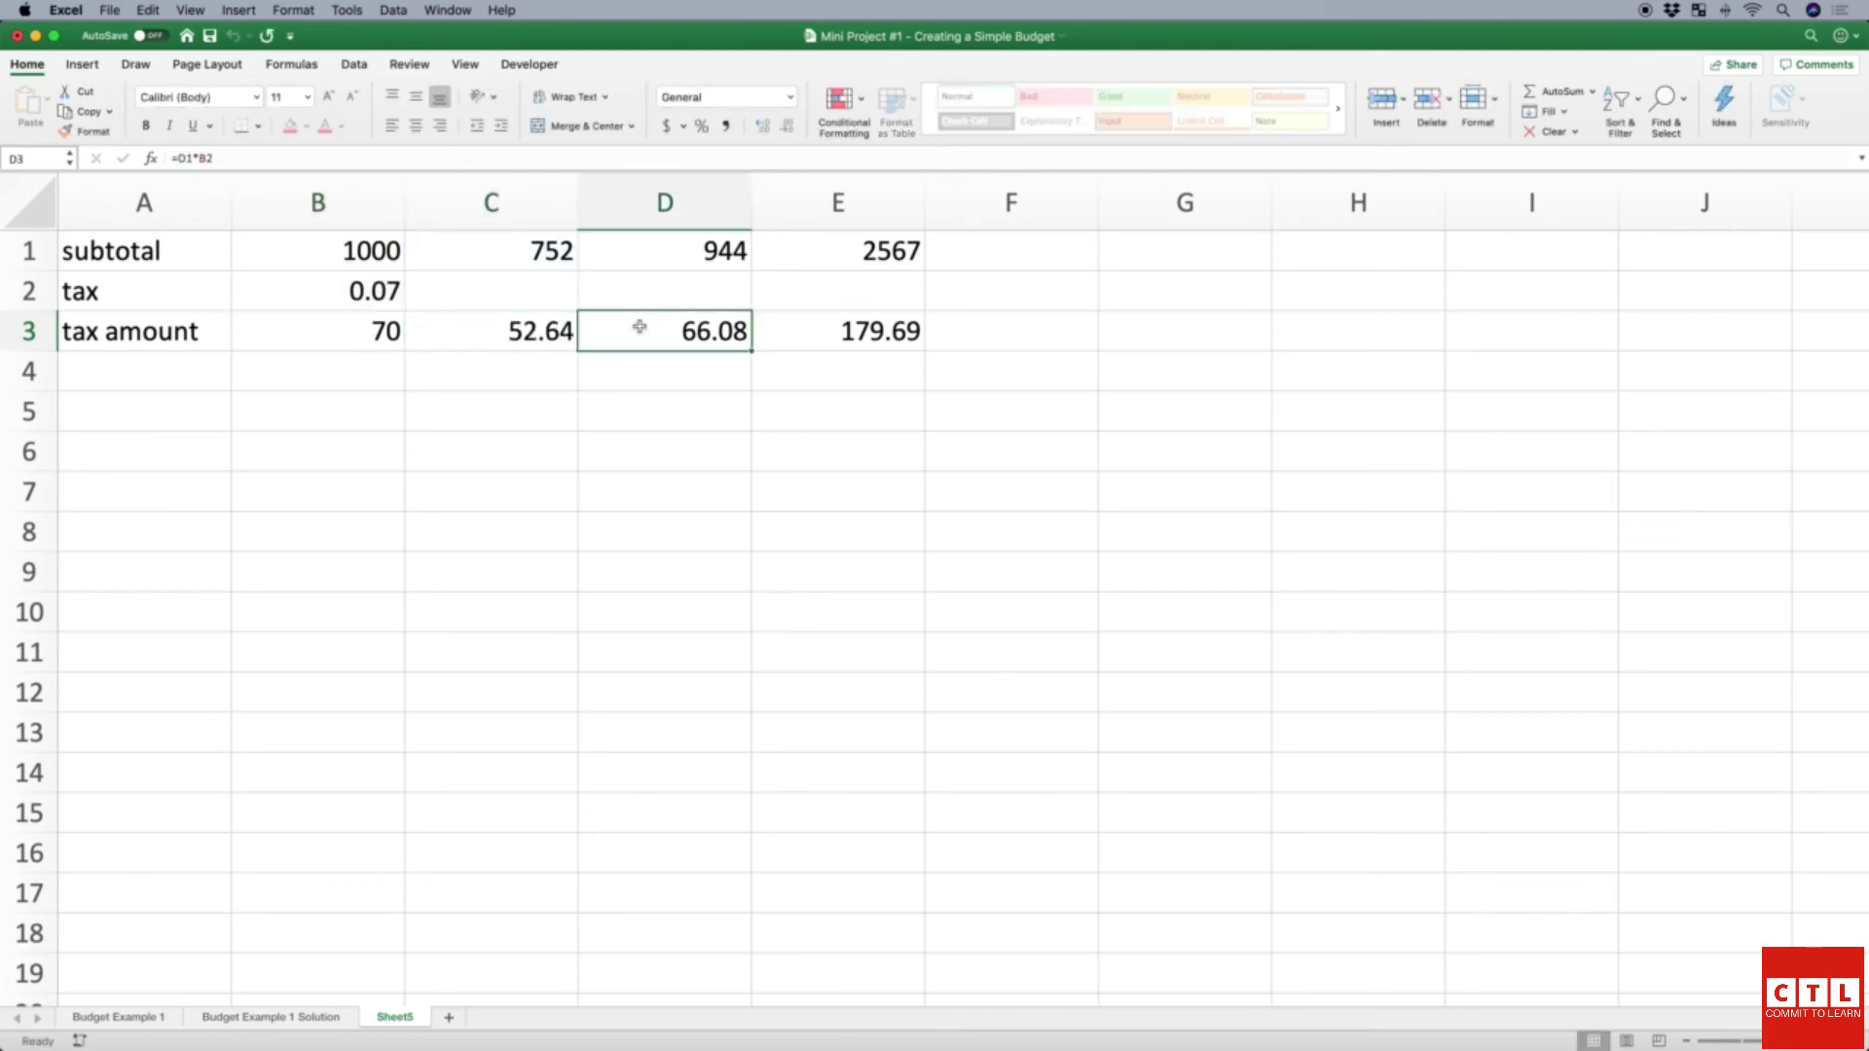
click(408, 155)
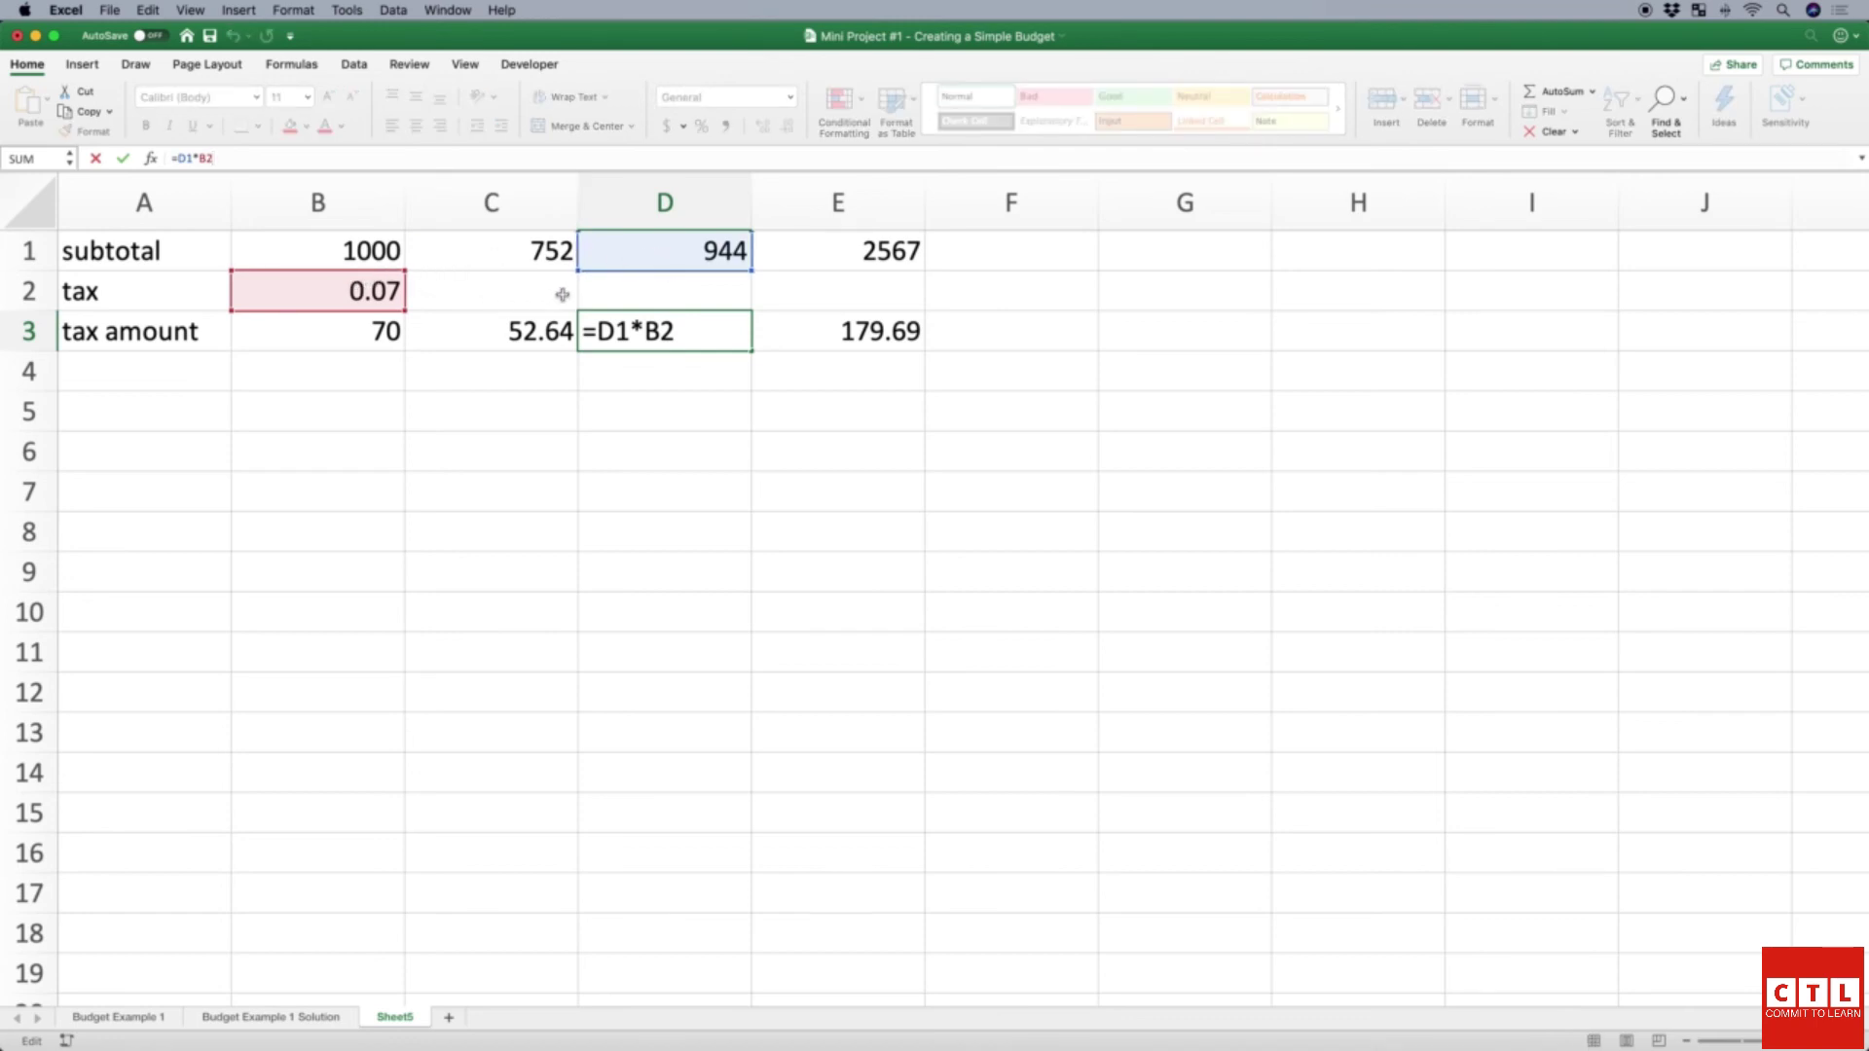
key(Tab)
click(363, 289)
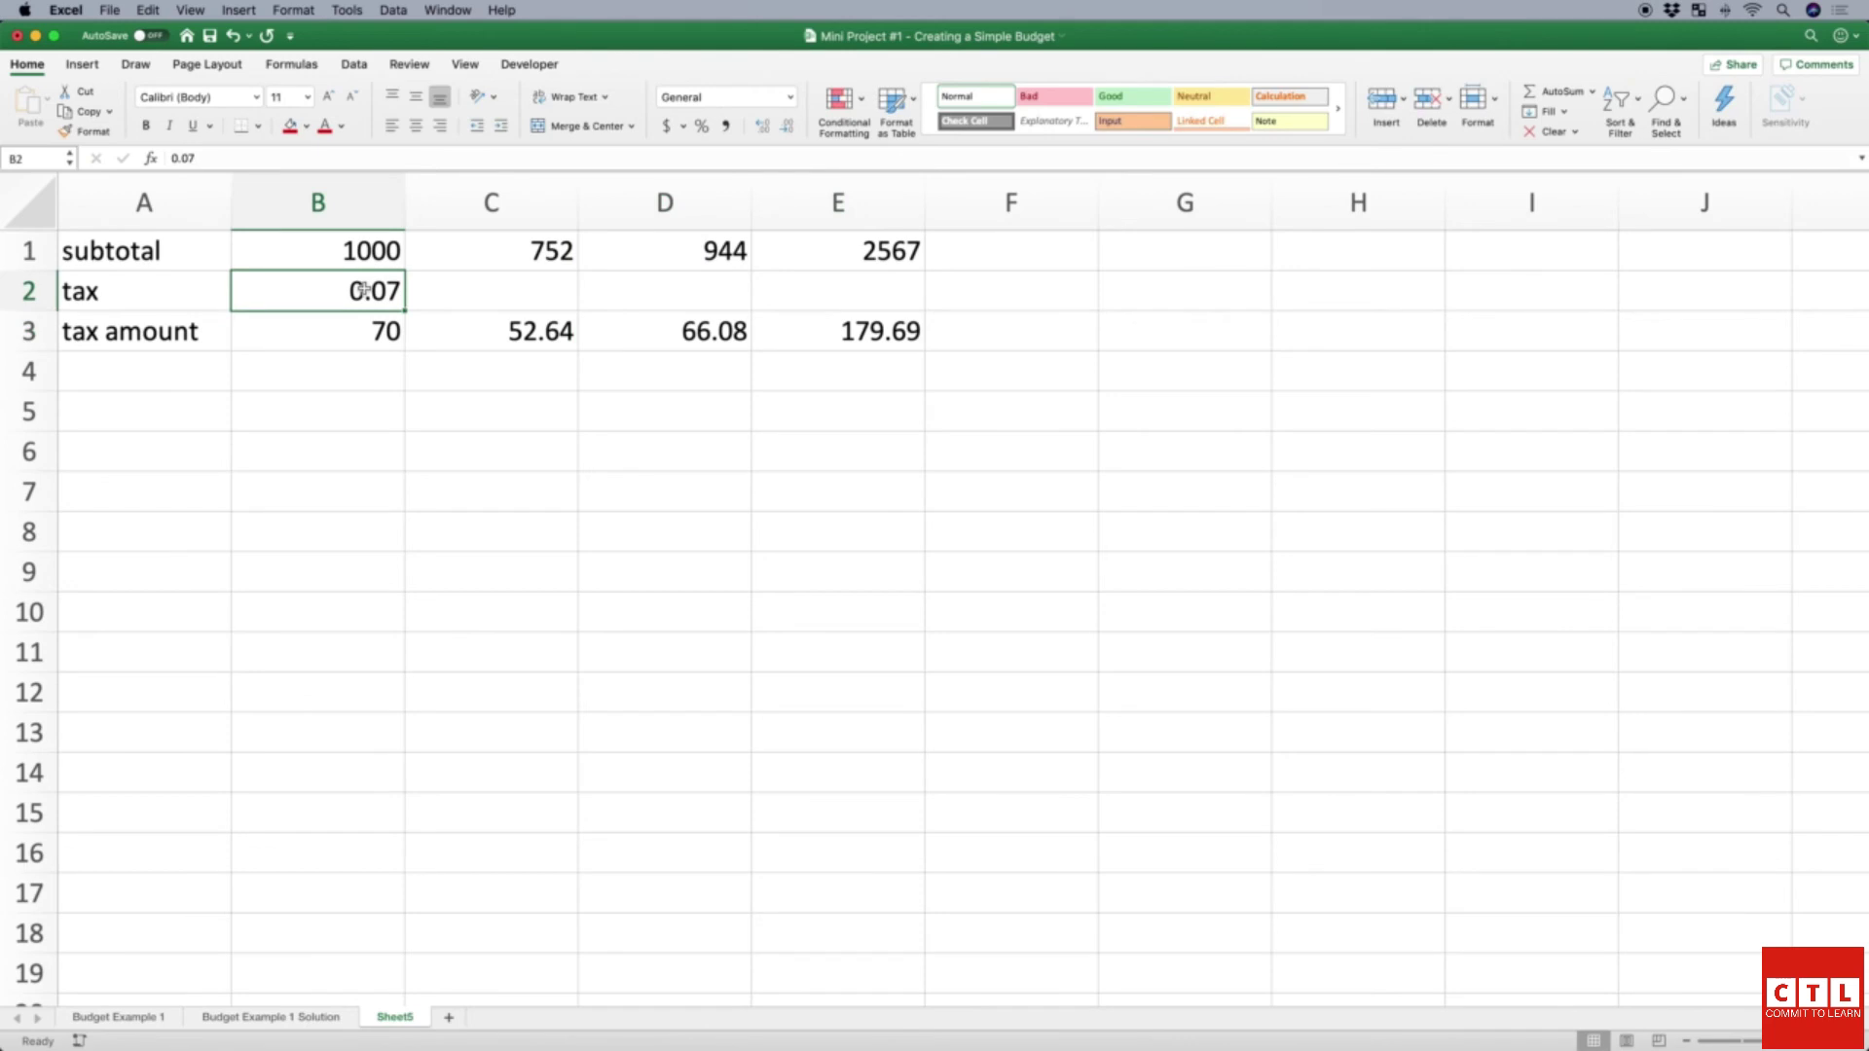
key(Tab)
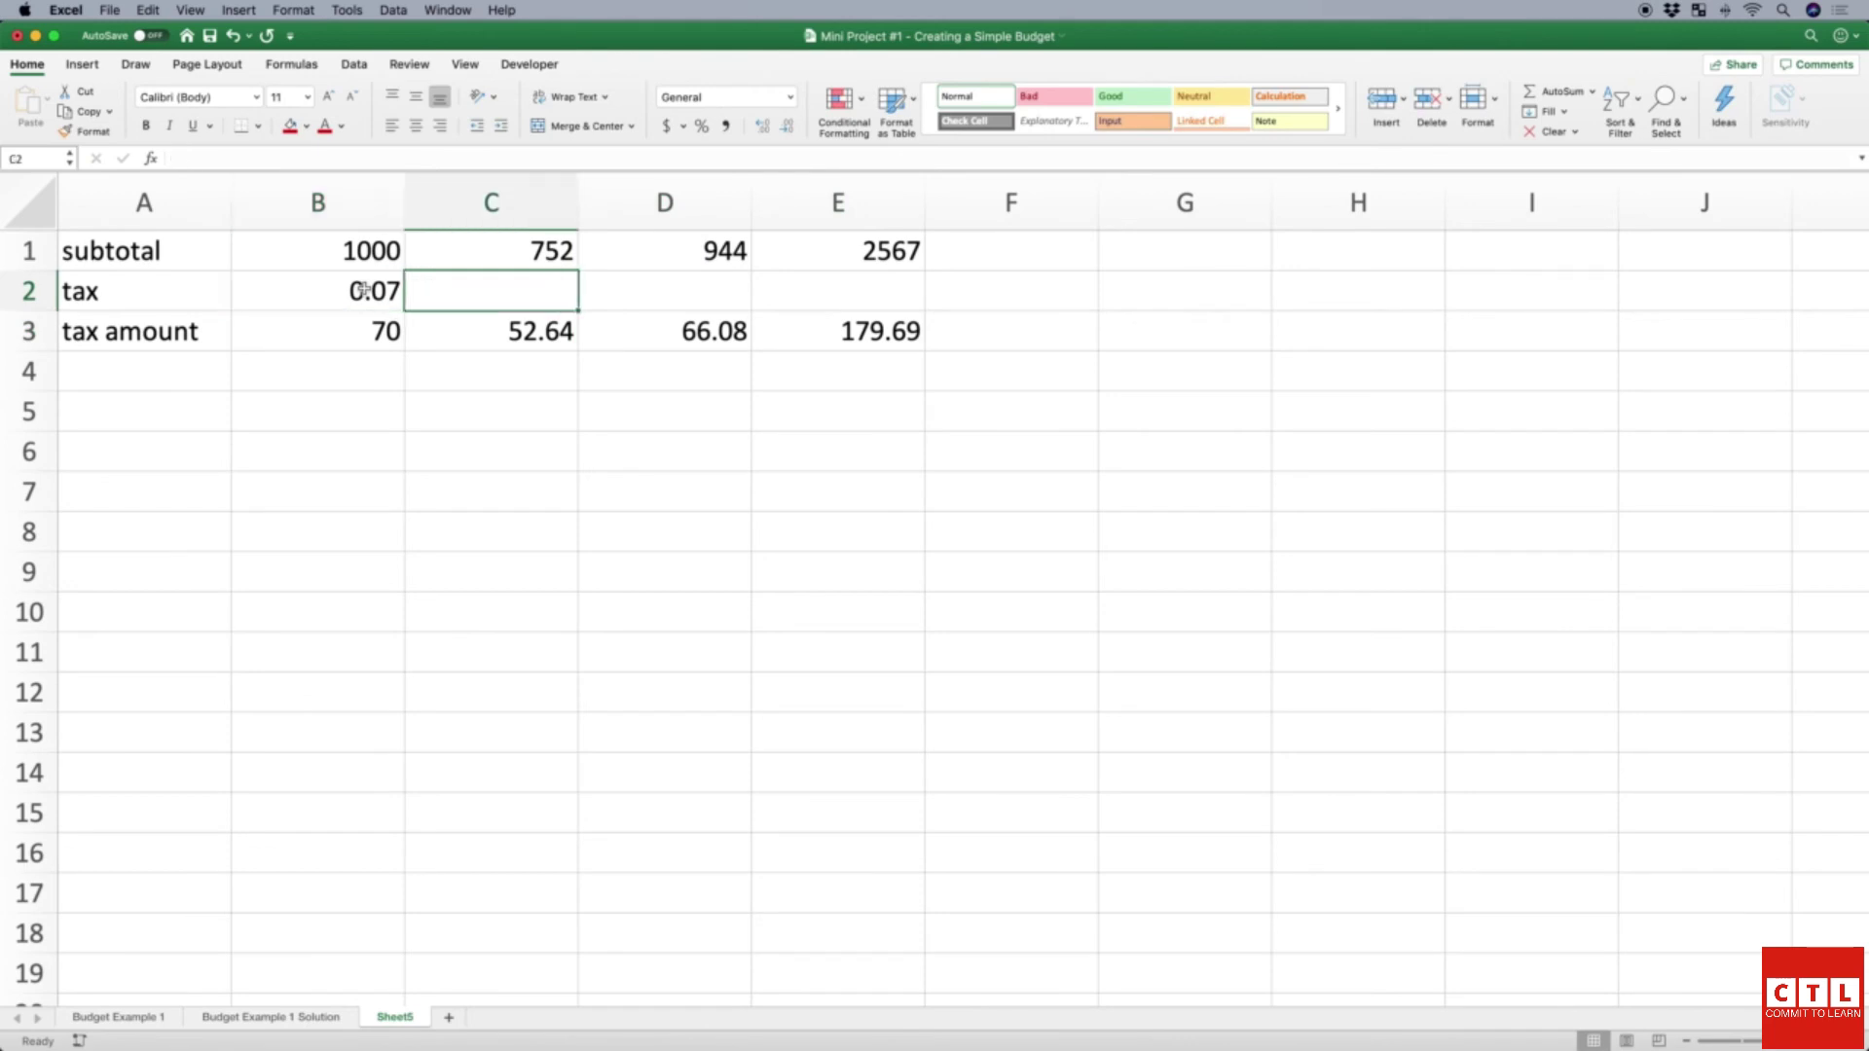
click(363, 289)
key(Tab)
key(Right)
key(Right)
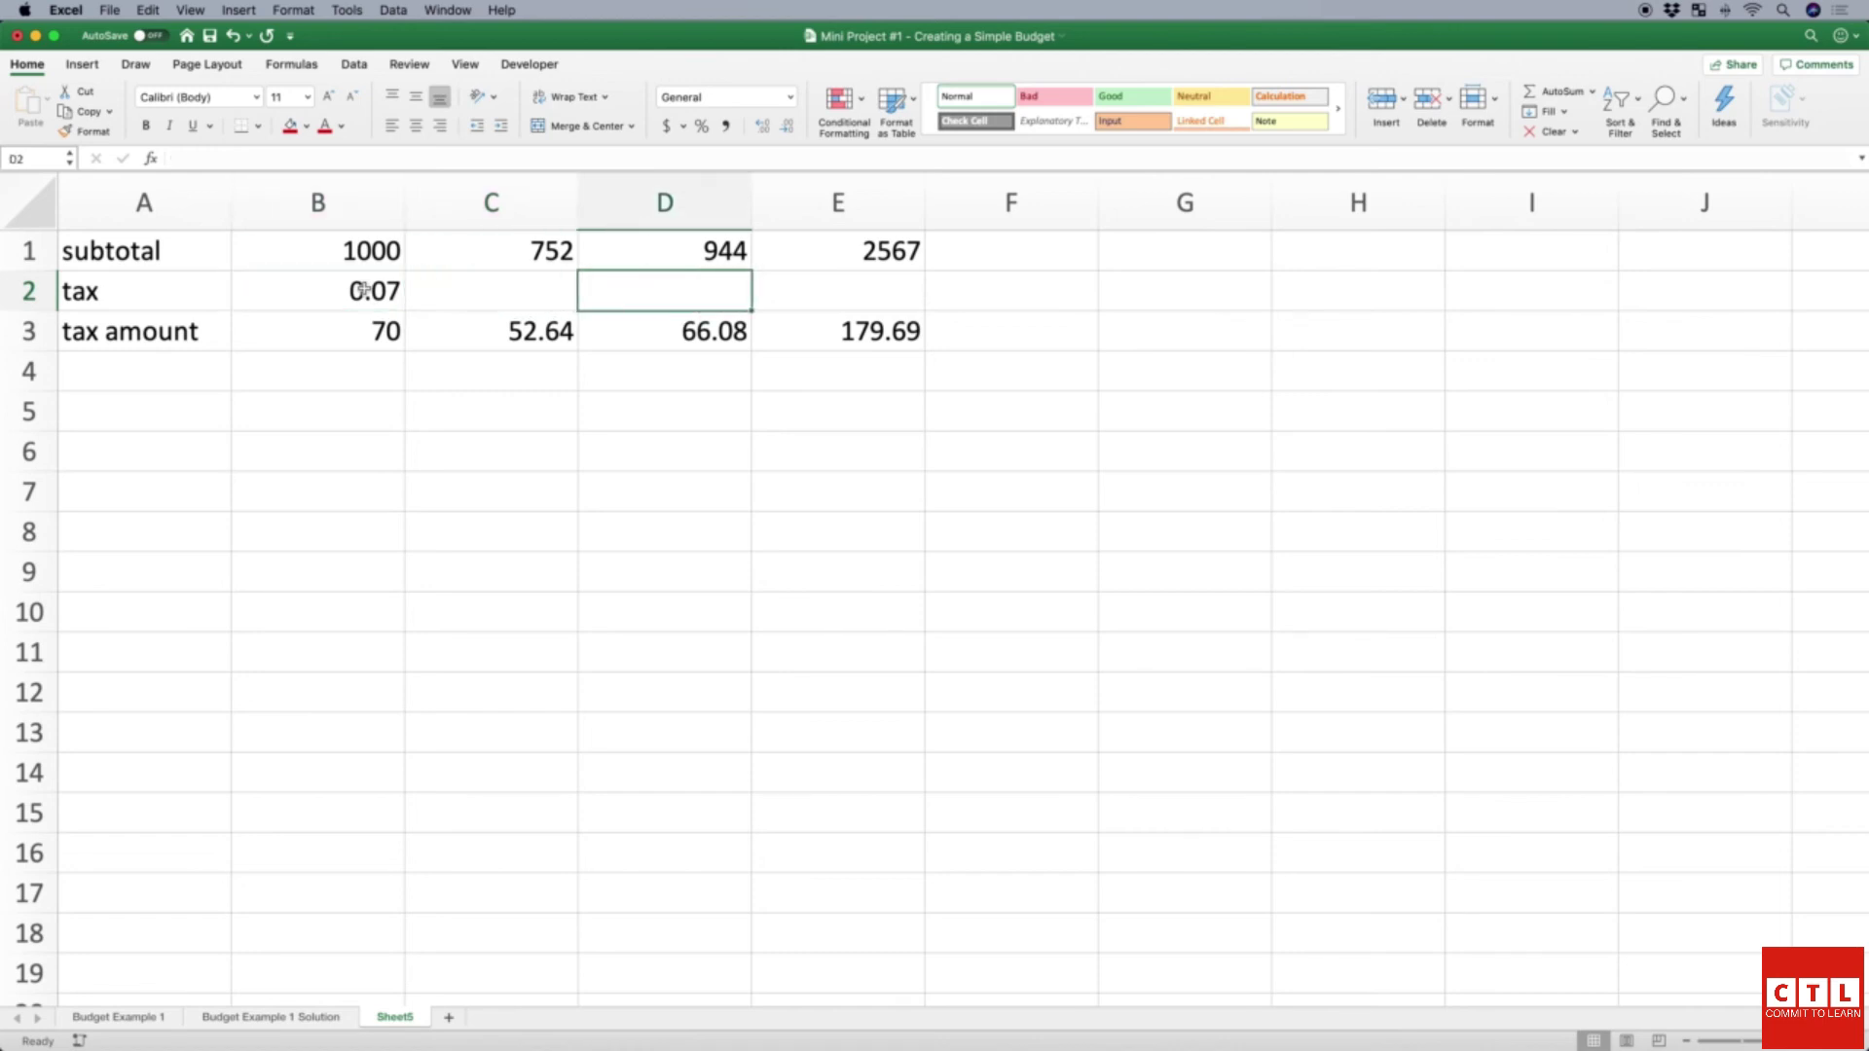
key(Left)
key(Left)
key(Left)
key(Right)
key(Right)
key(Right)
key(Right)
key(Left)
key(Left)
key(Left)
key(Left)
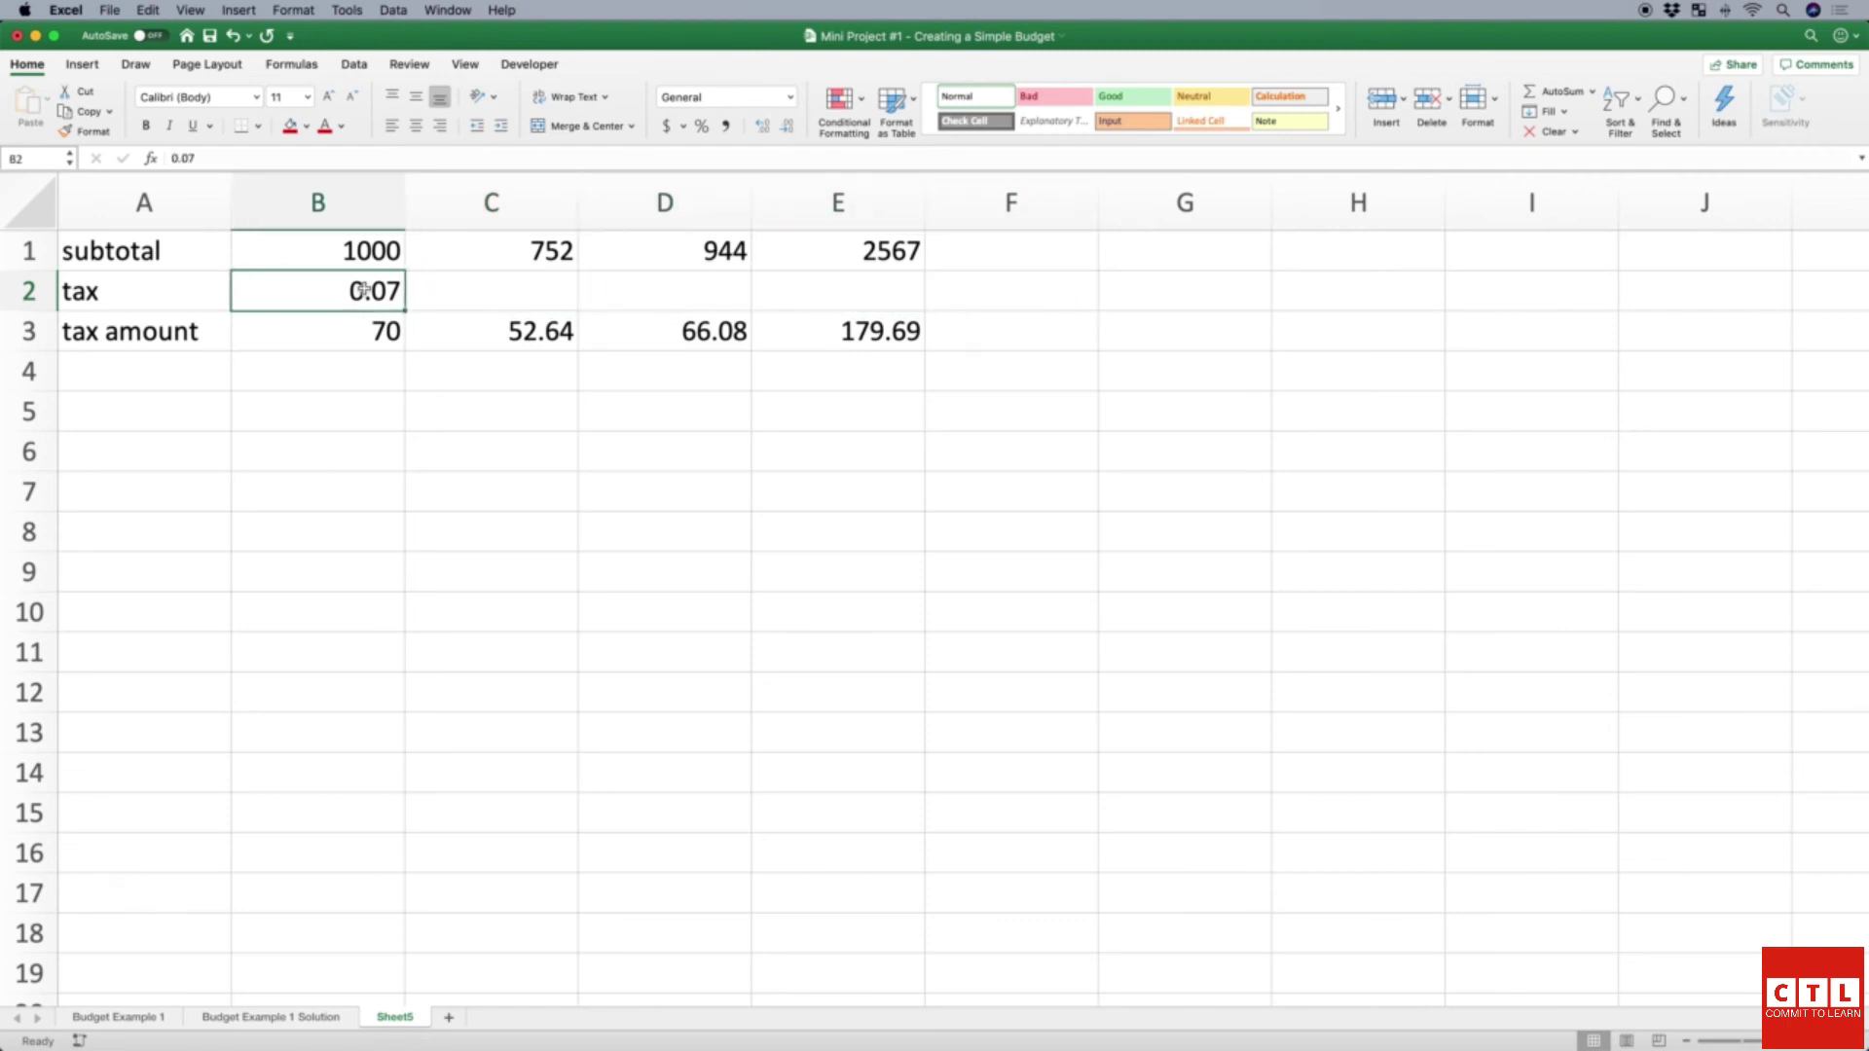
key(Down)
key(Up)
key(Down)
key(Right)
key(Left)
key(Right)
key(Right)
key(Right)
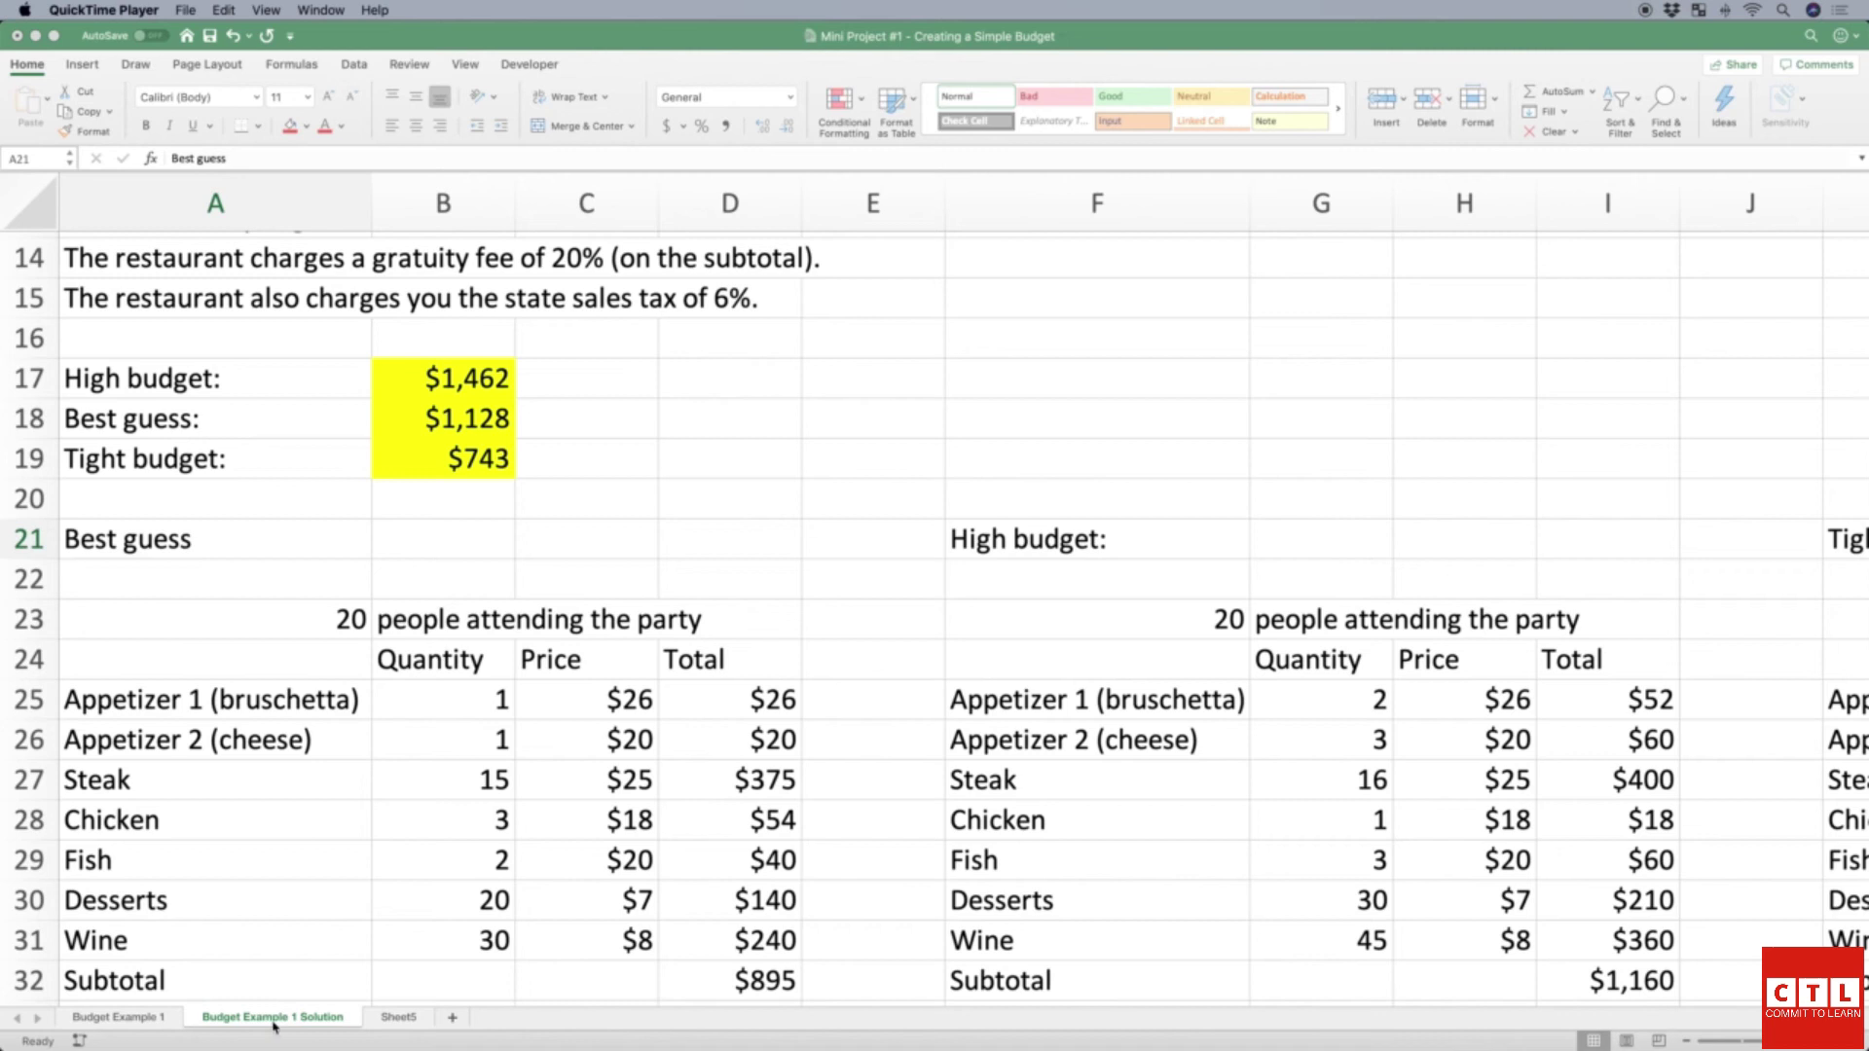
Step: On the Budget Example 1 Solution sheet, delete the high budget's guest count in F23 and its label in G23
click(345, 628)
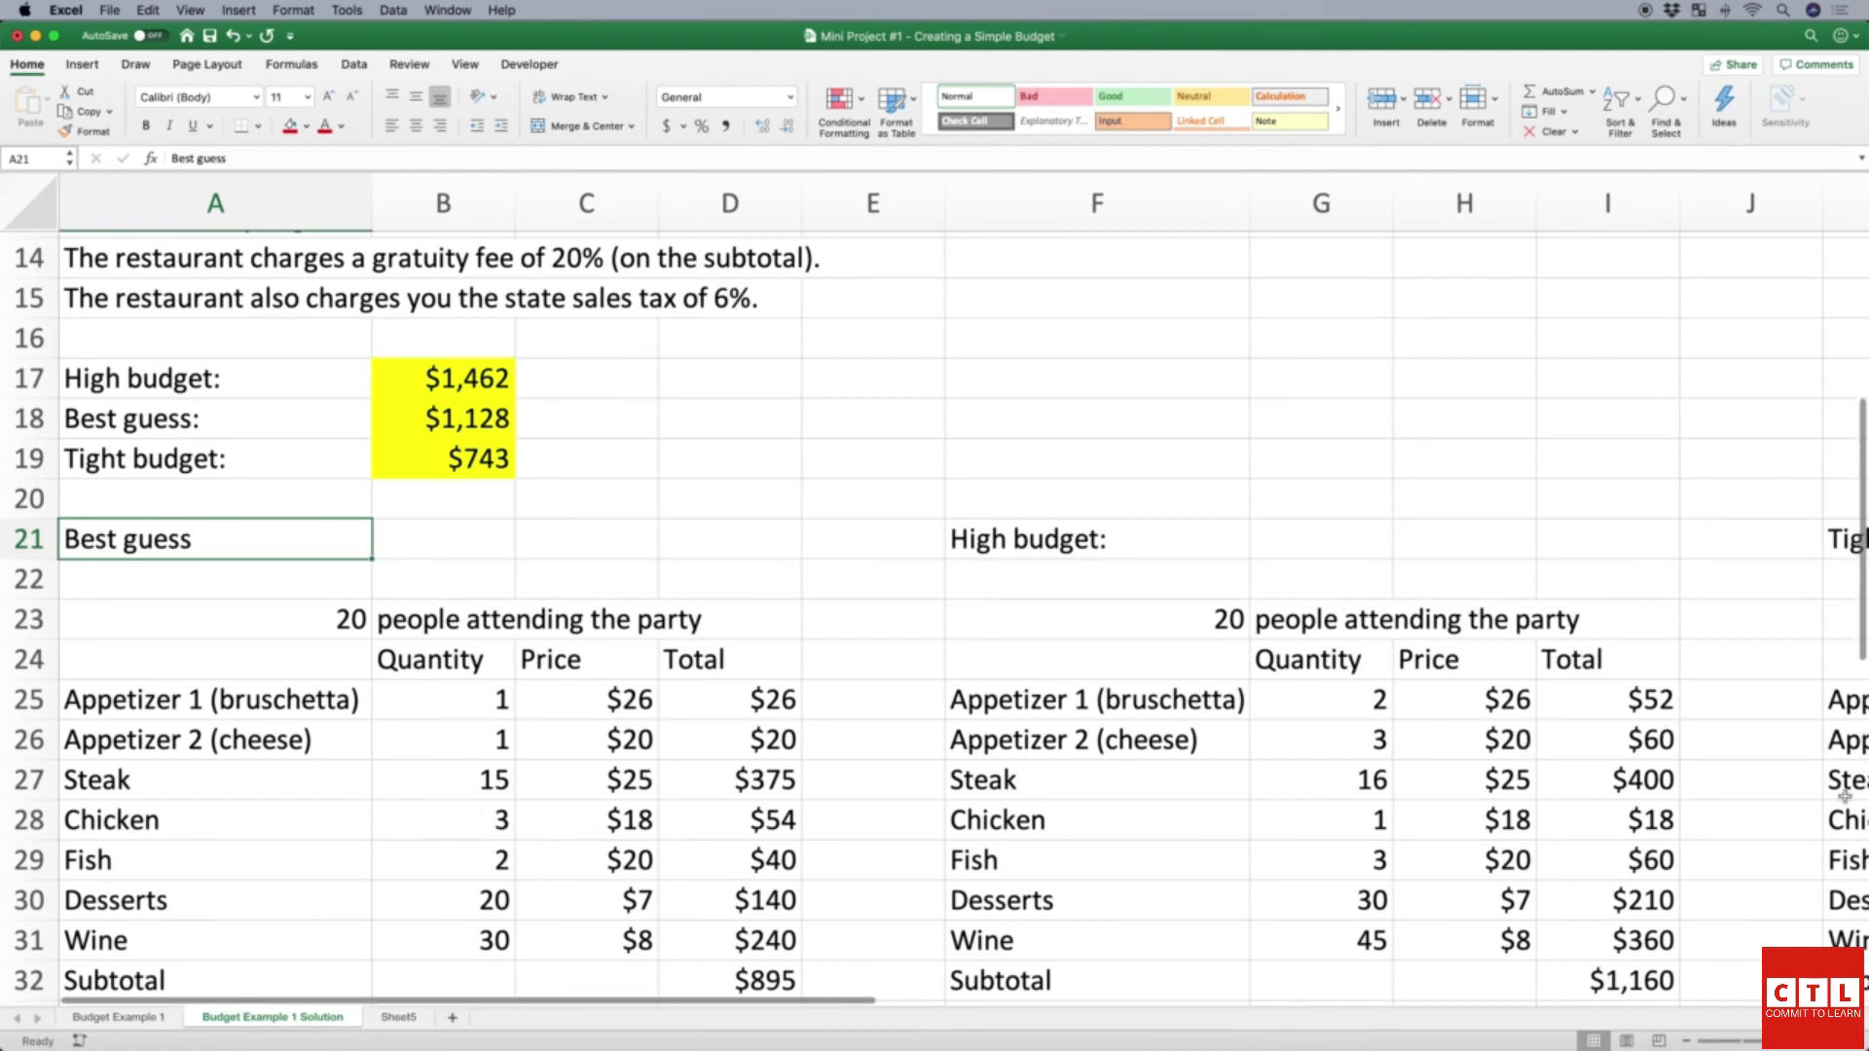
click(1169, 623)
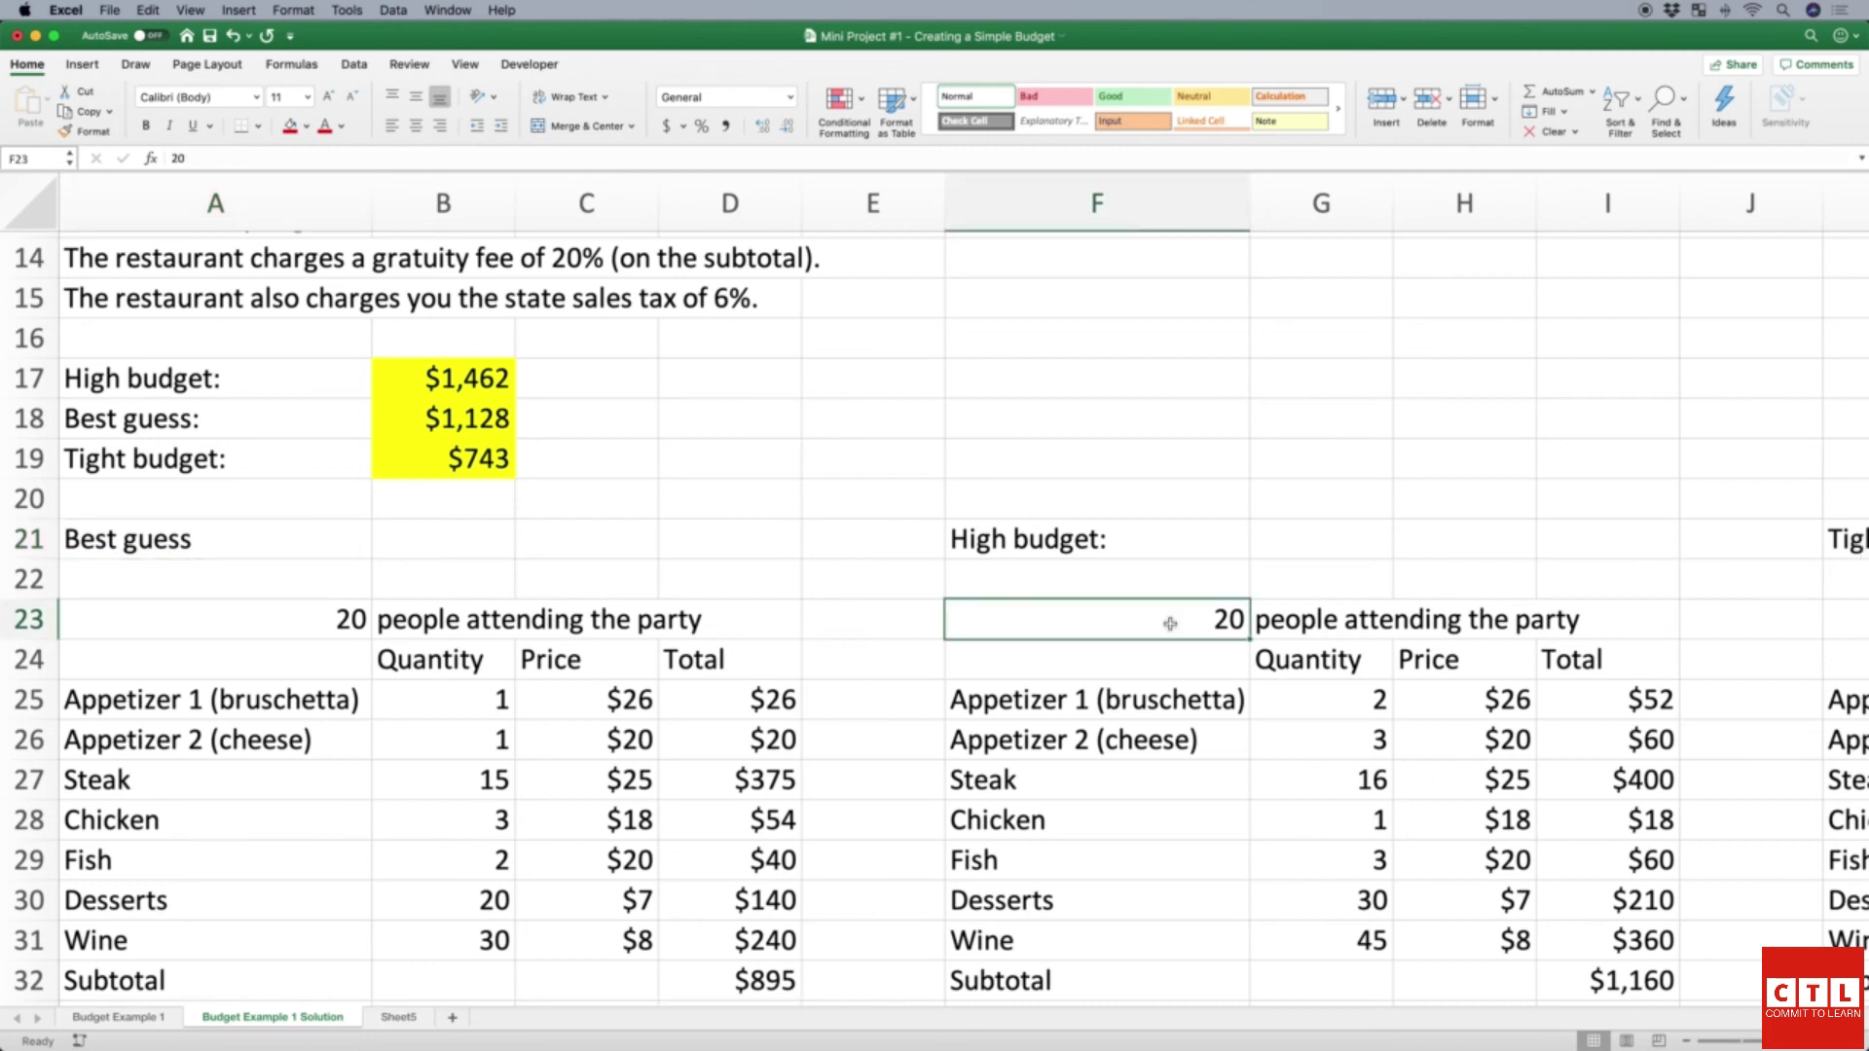
key(Delete)
key(Right)
key(Delete)
Step: Delete the tight budget's guest count in K23 and its "people attending the party" label in L23
key(Right)
key(Right)
key(Right)
key(Right)
key(Right)
key(Left)
key(Left)
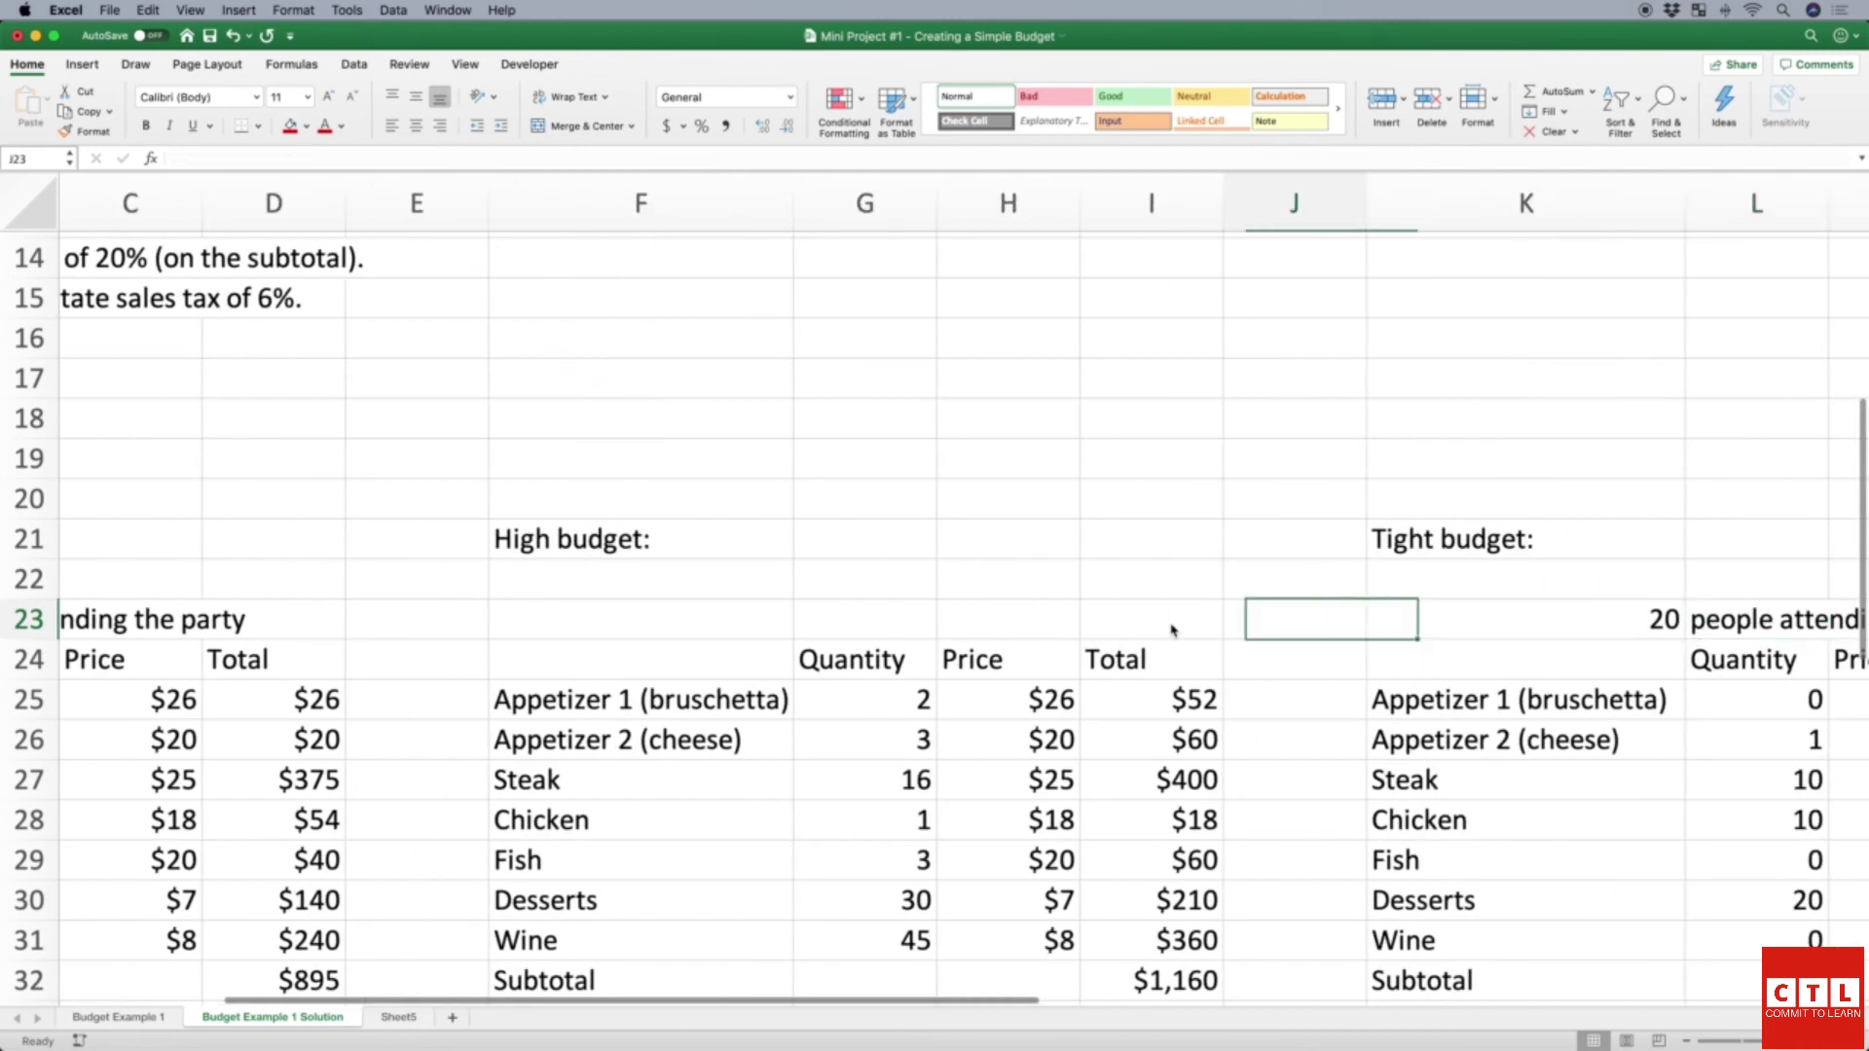
key(Right)
key(Delete)
key(Right)
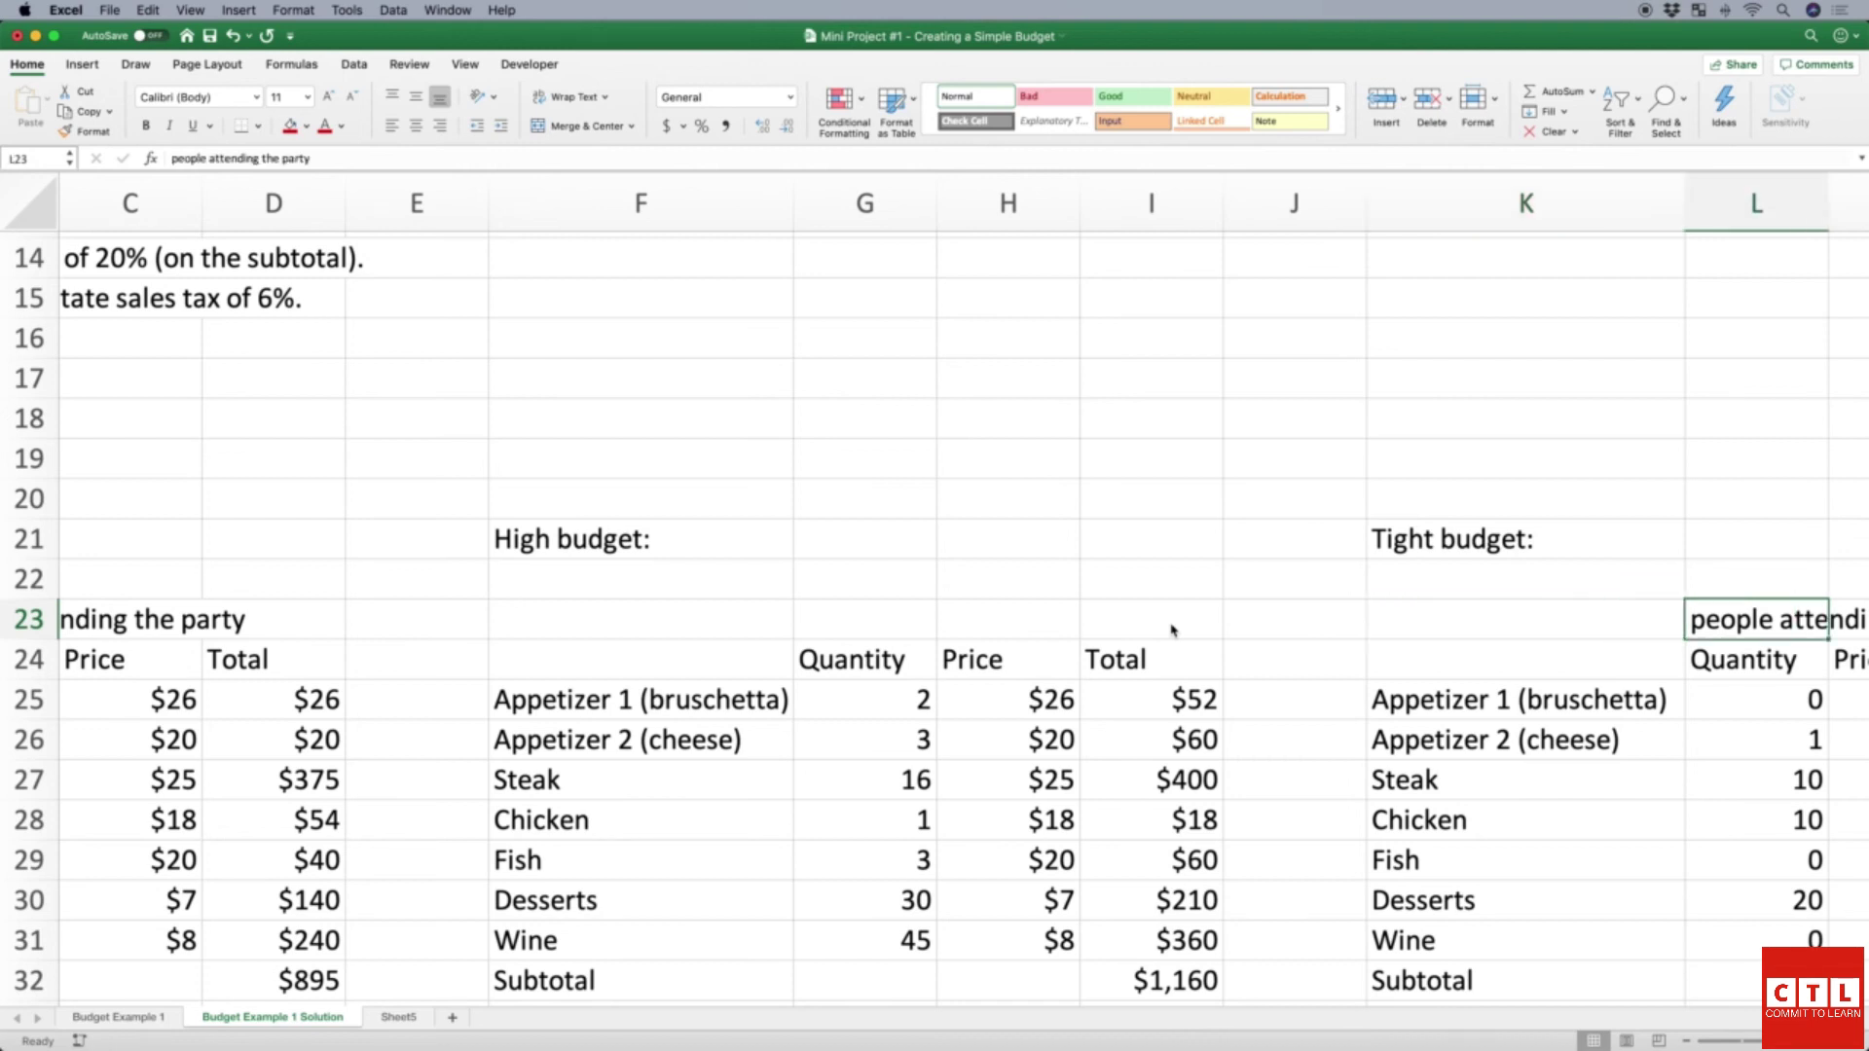
key(Delete)
key(Left)
key(Left)
key(Left)
key(Left)
key(Left)
key(Left)
key(Left)
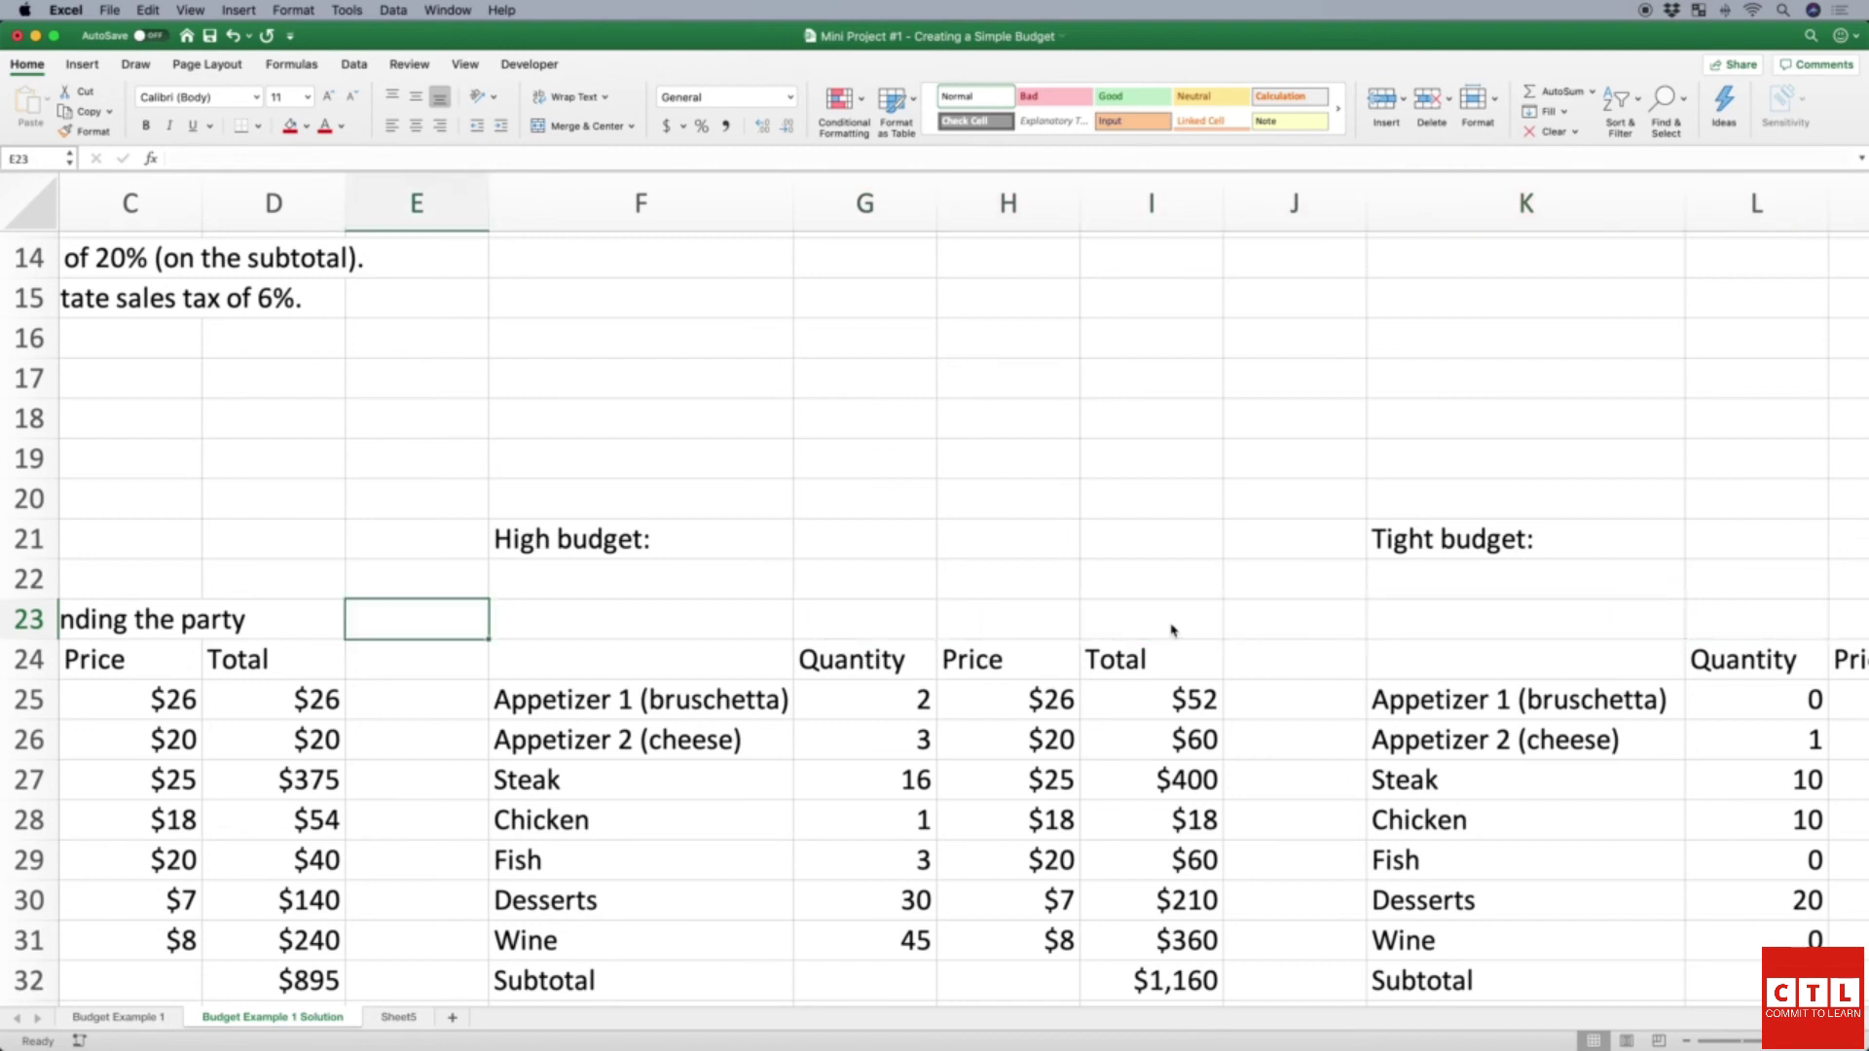
Step: Move the best-guess guest count and its "people attending the party" label from A23:B23 to E17:F17
key(Left)
key(Left)
key(Left)
key(Left)
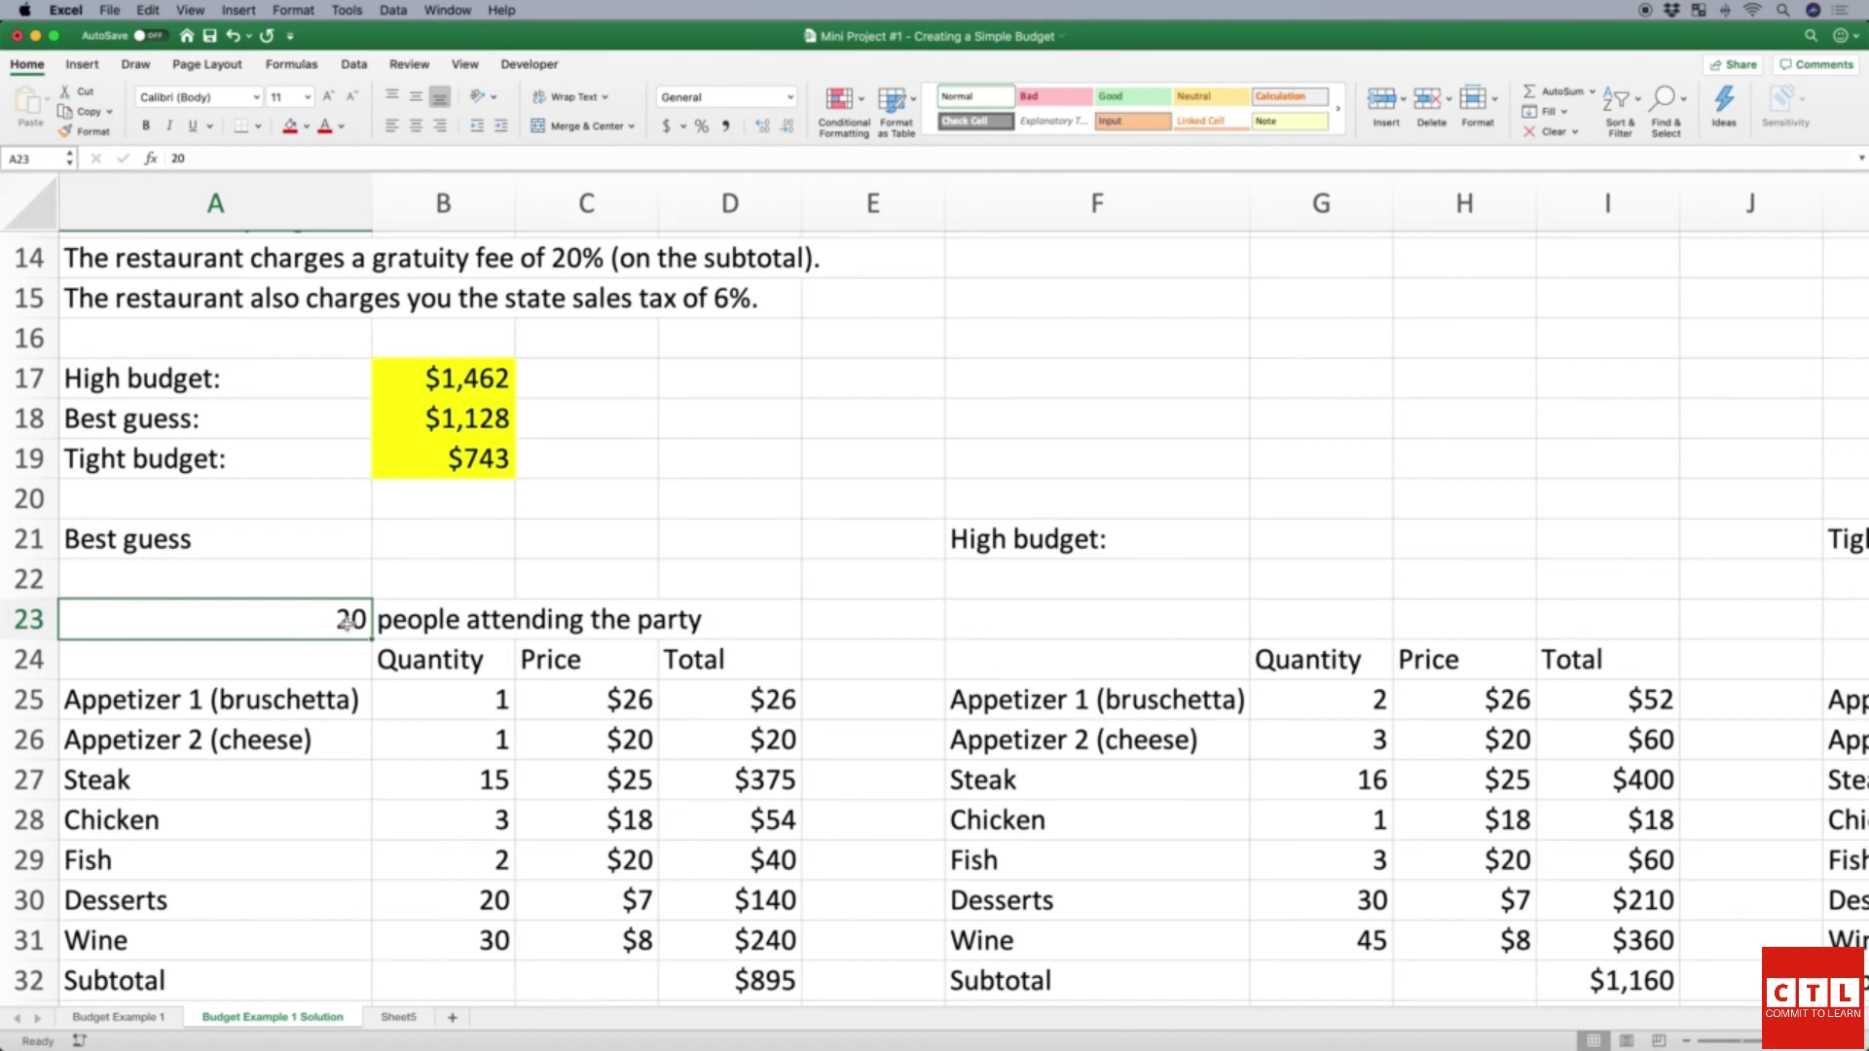
drag(347, 623, 443, 619)
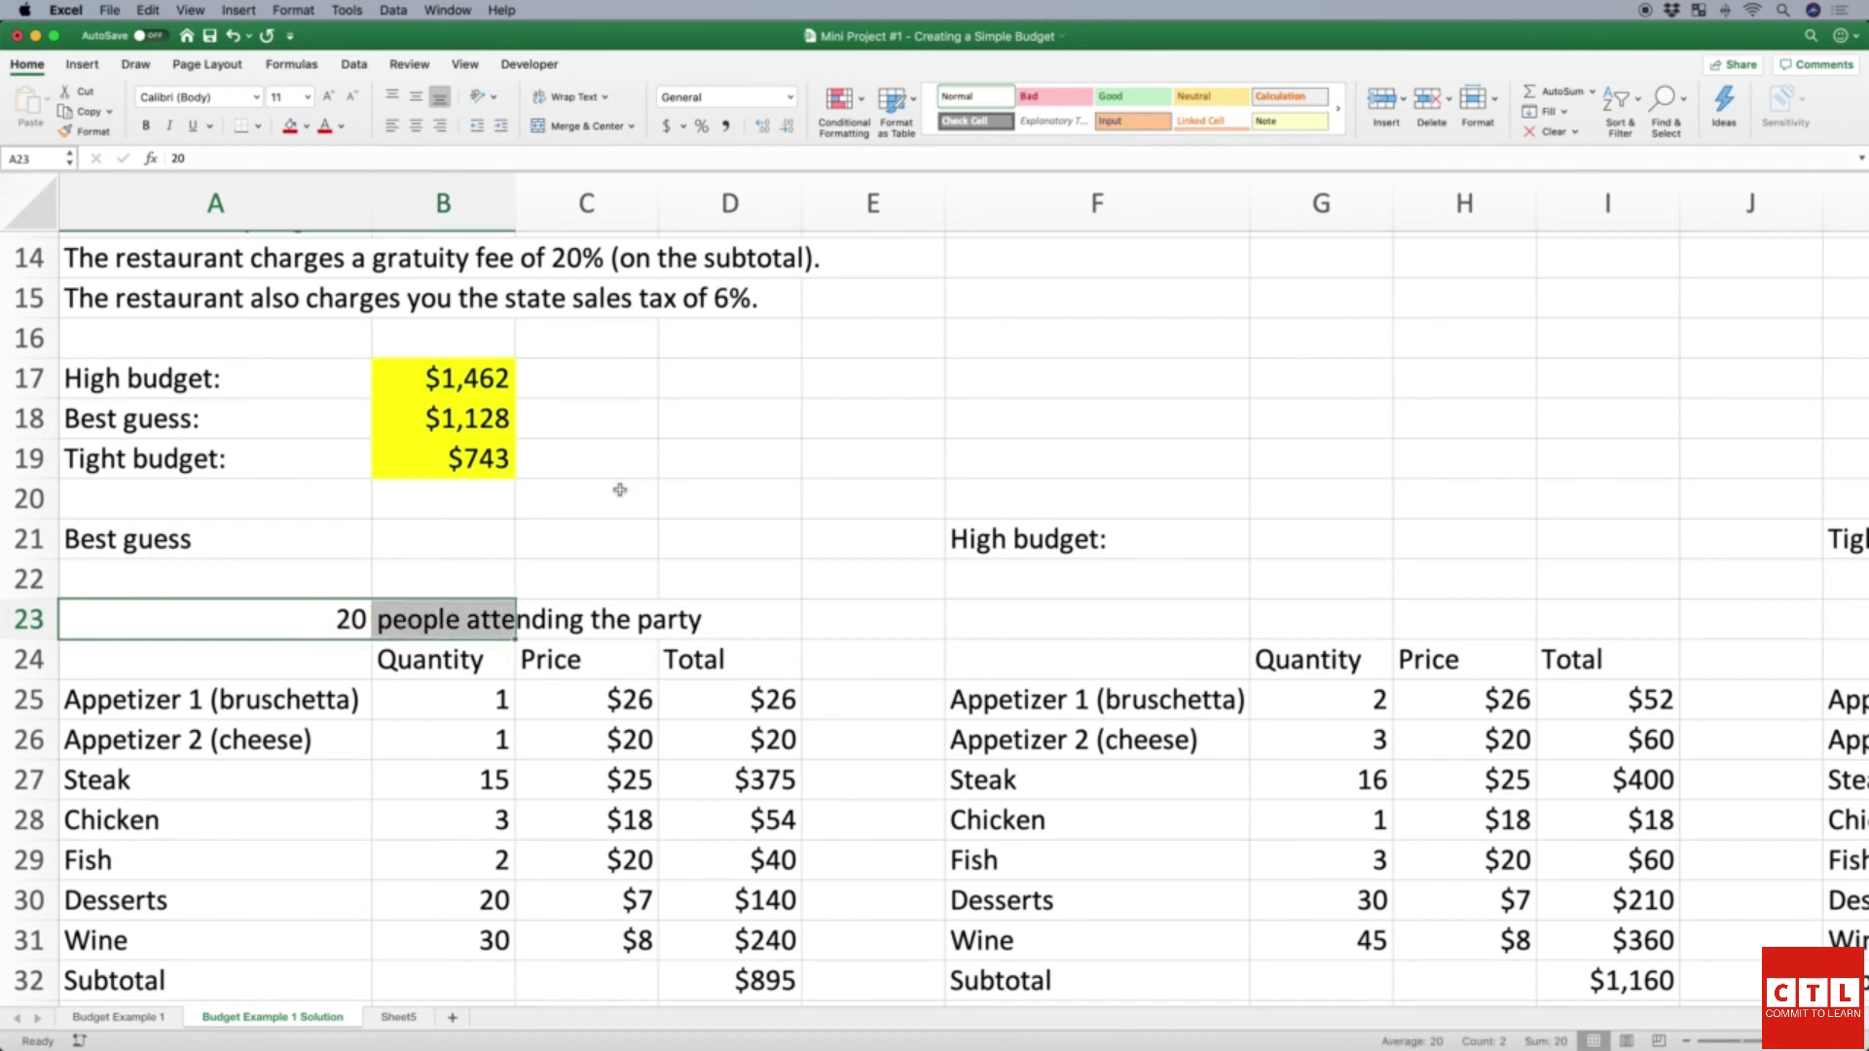
click(305, 577)
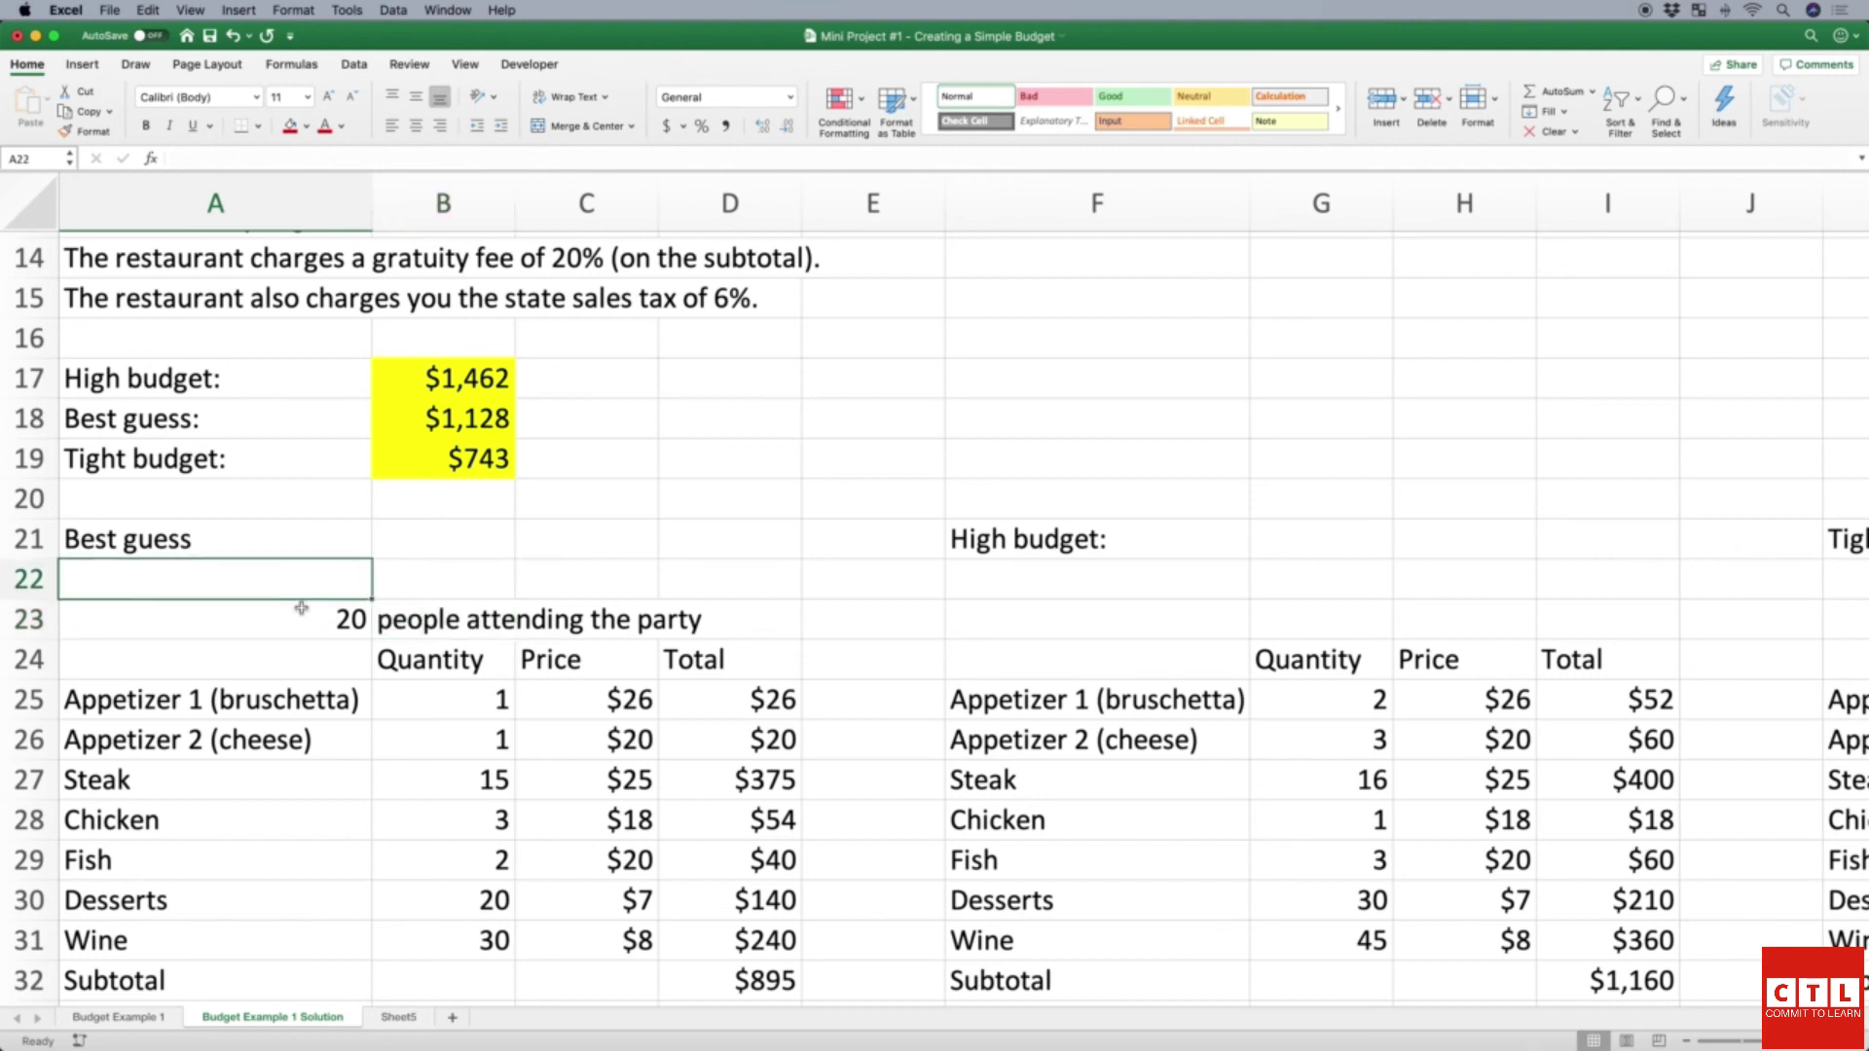
click(292, 613)
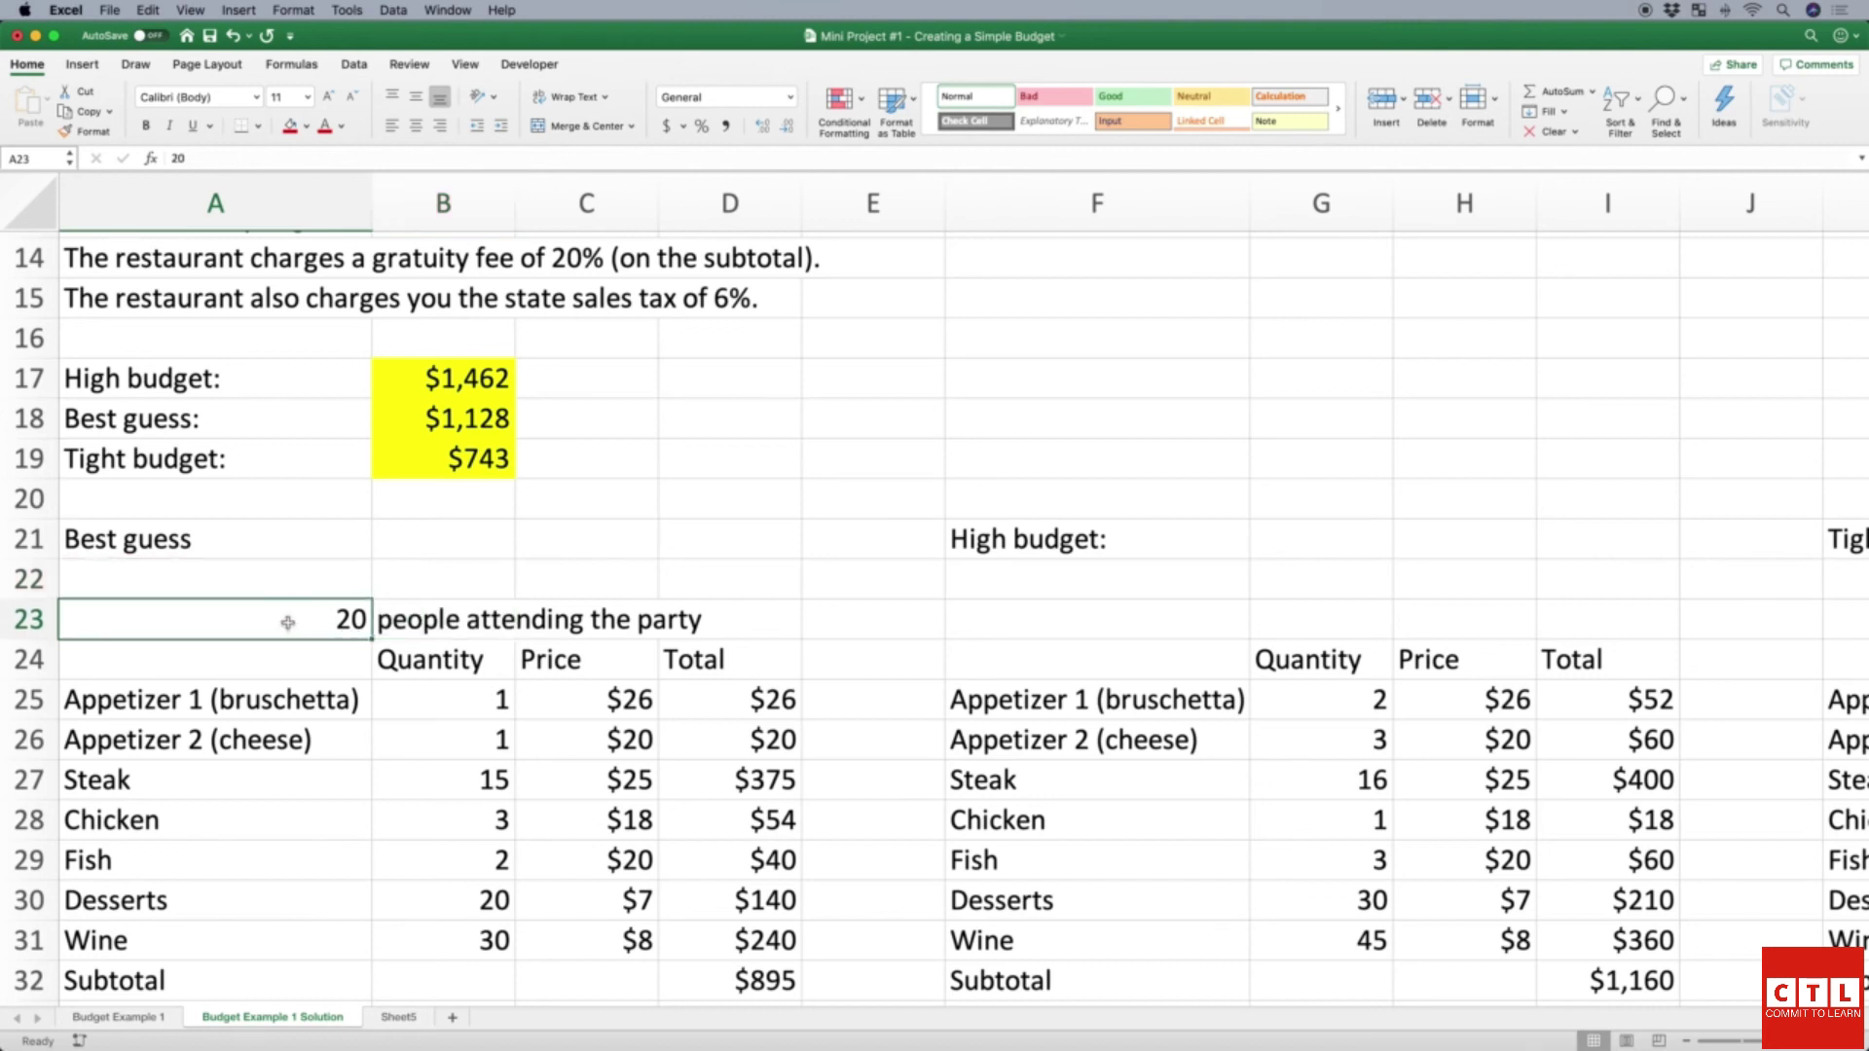
click(286, 620)
drag(286, 620, 450, 620)
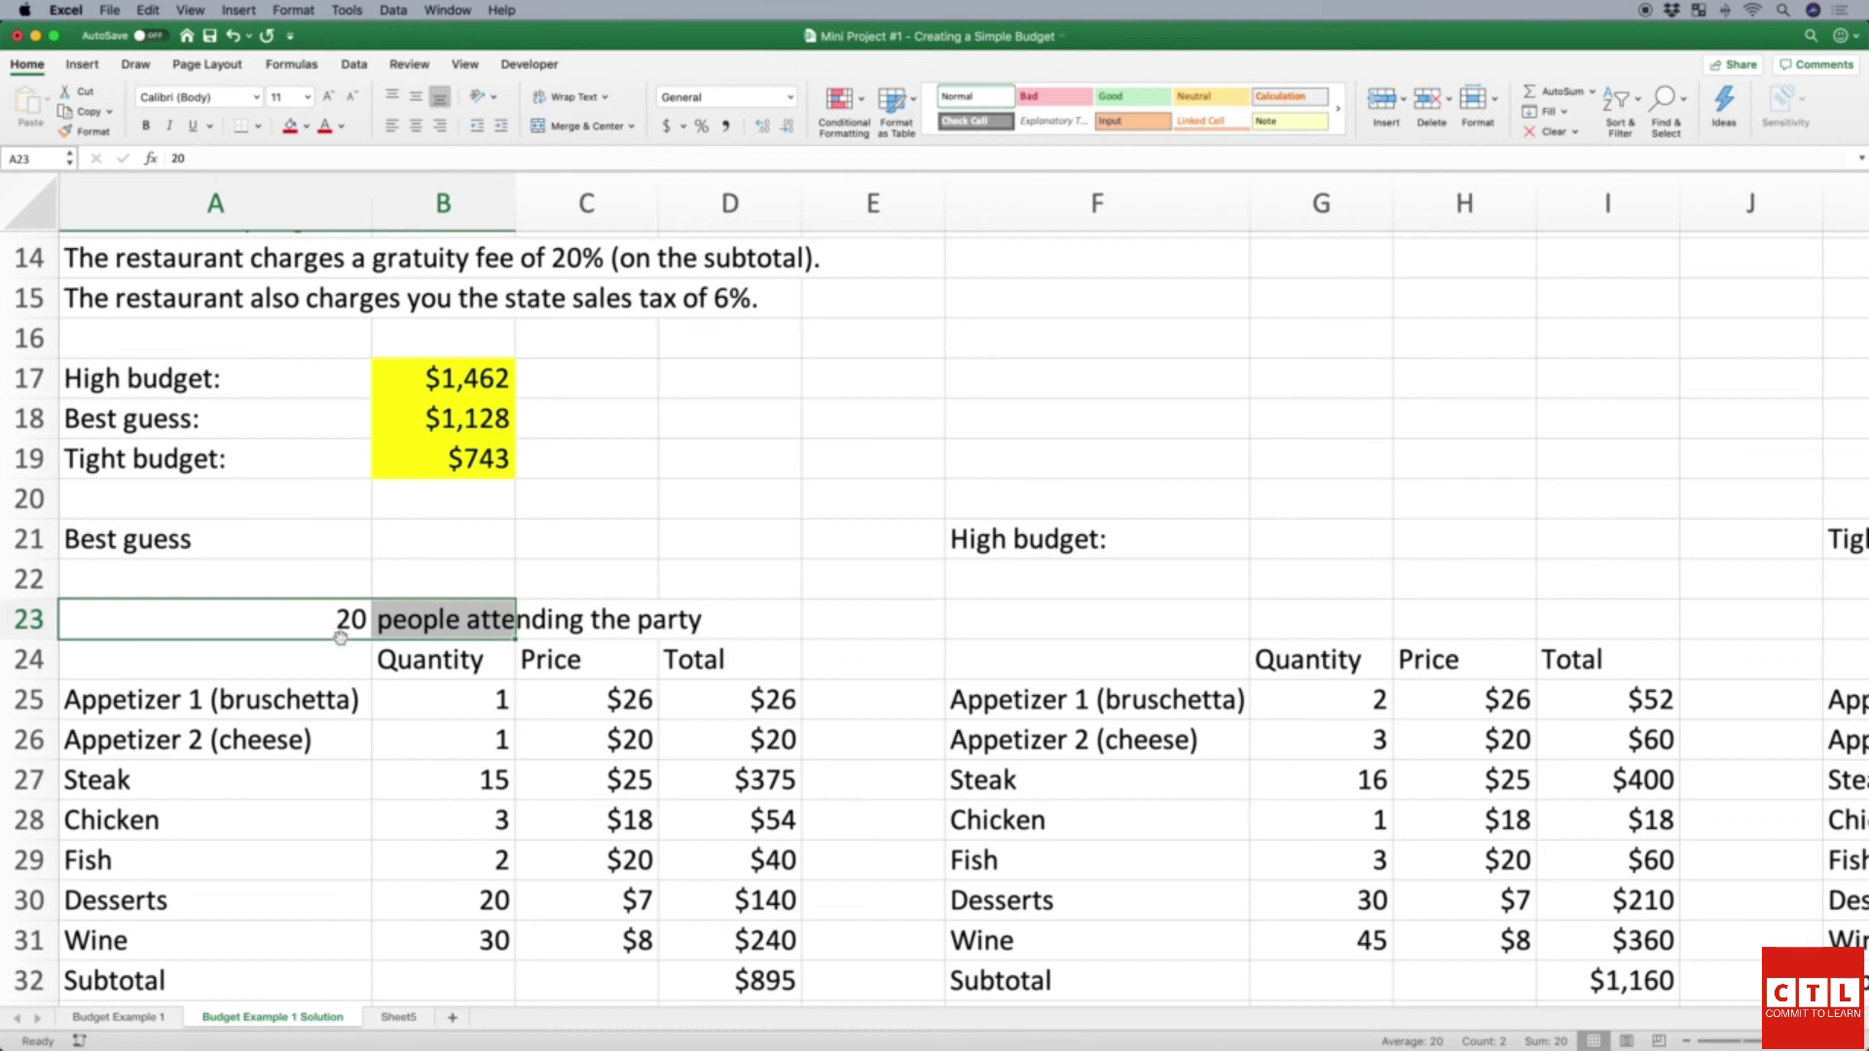
drag(340, 637, 822, 392)
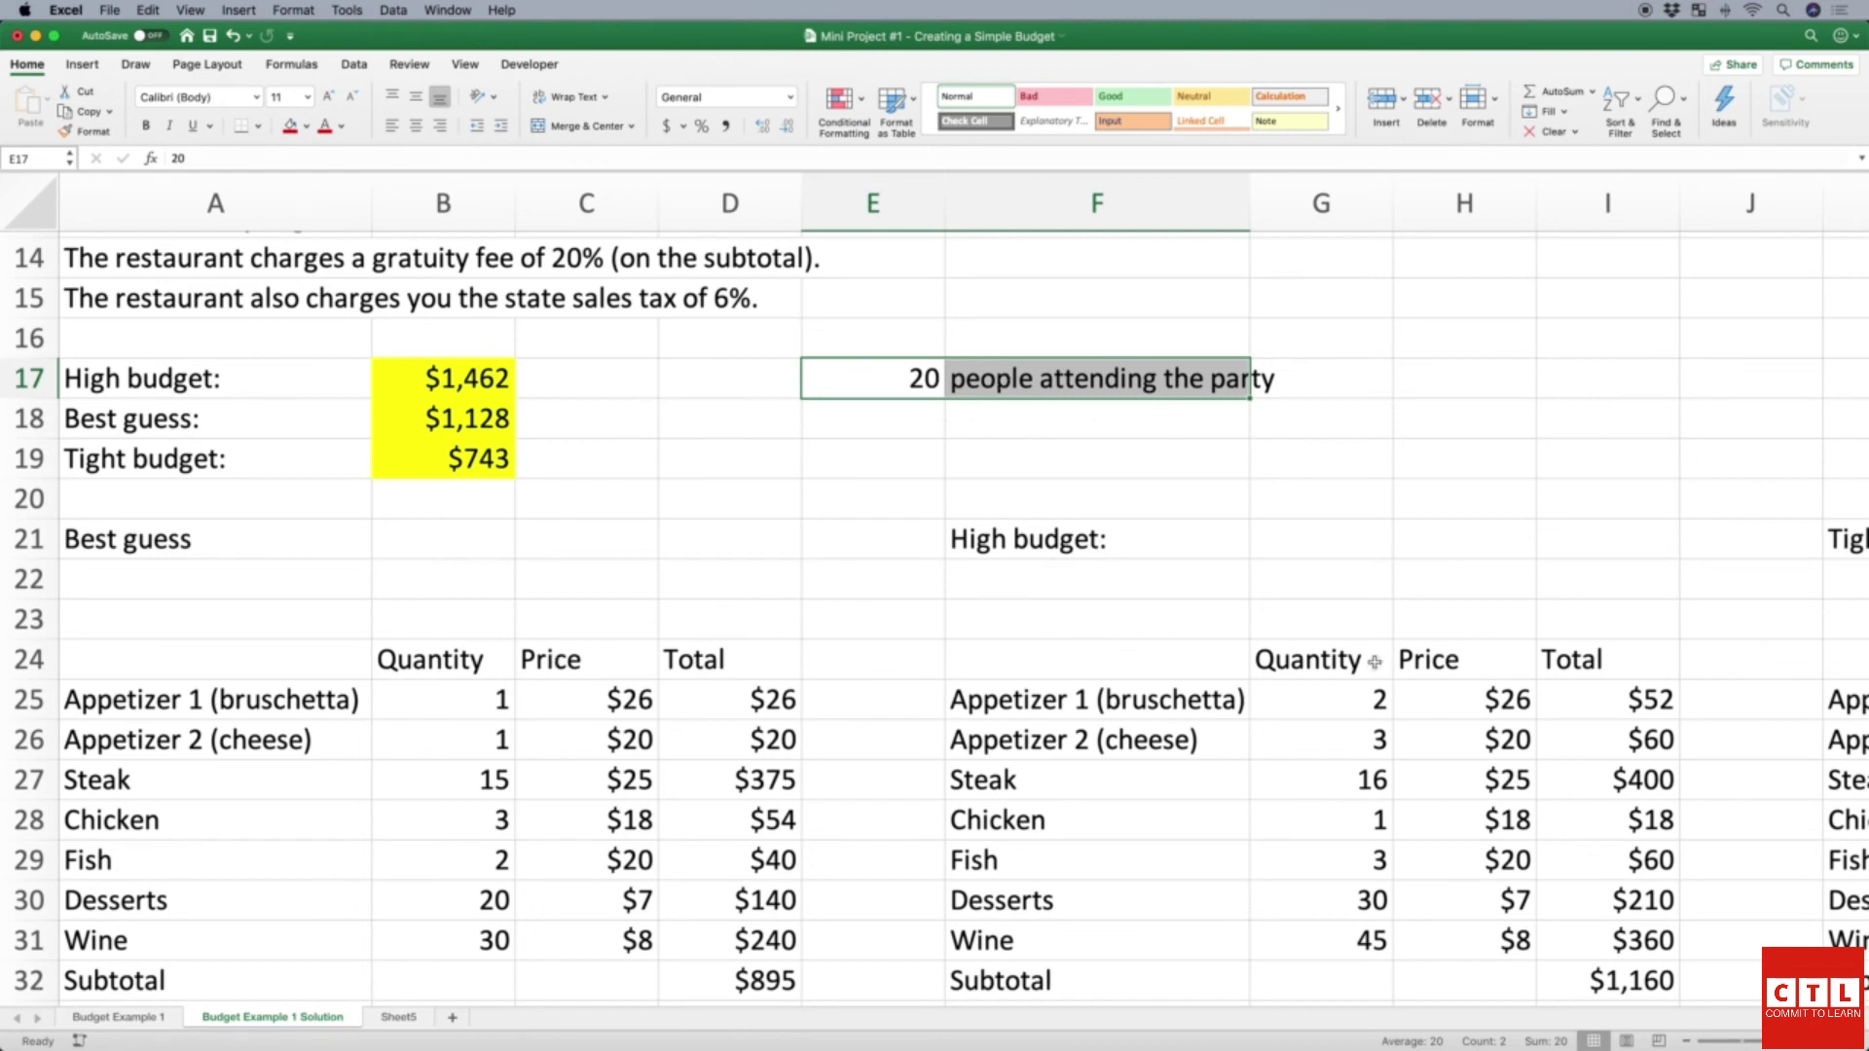
click(1078, 471)
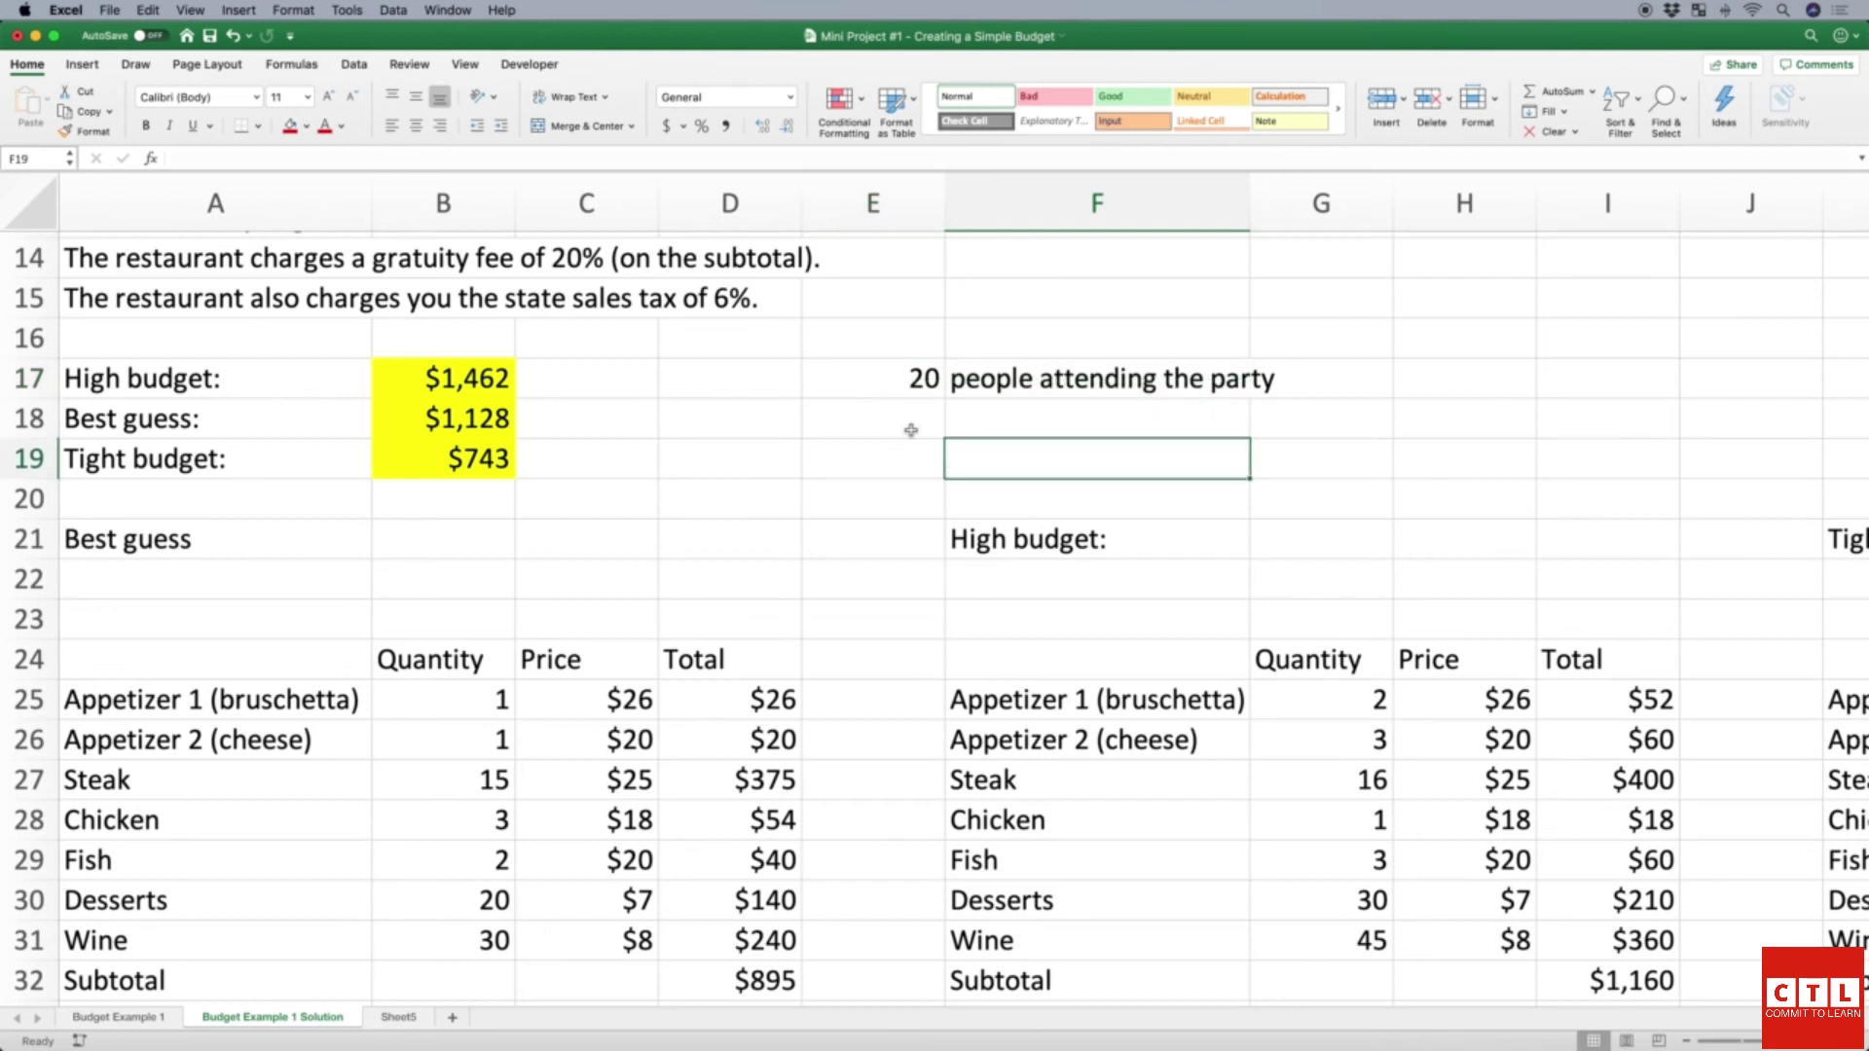
Step: Insert an empty column before column A
scroll(911, 430, down, 2)
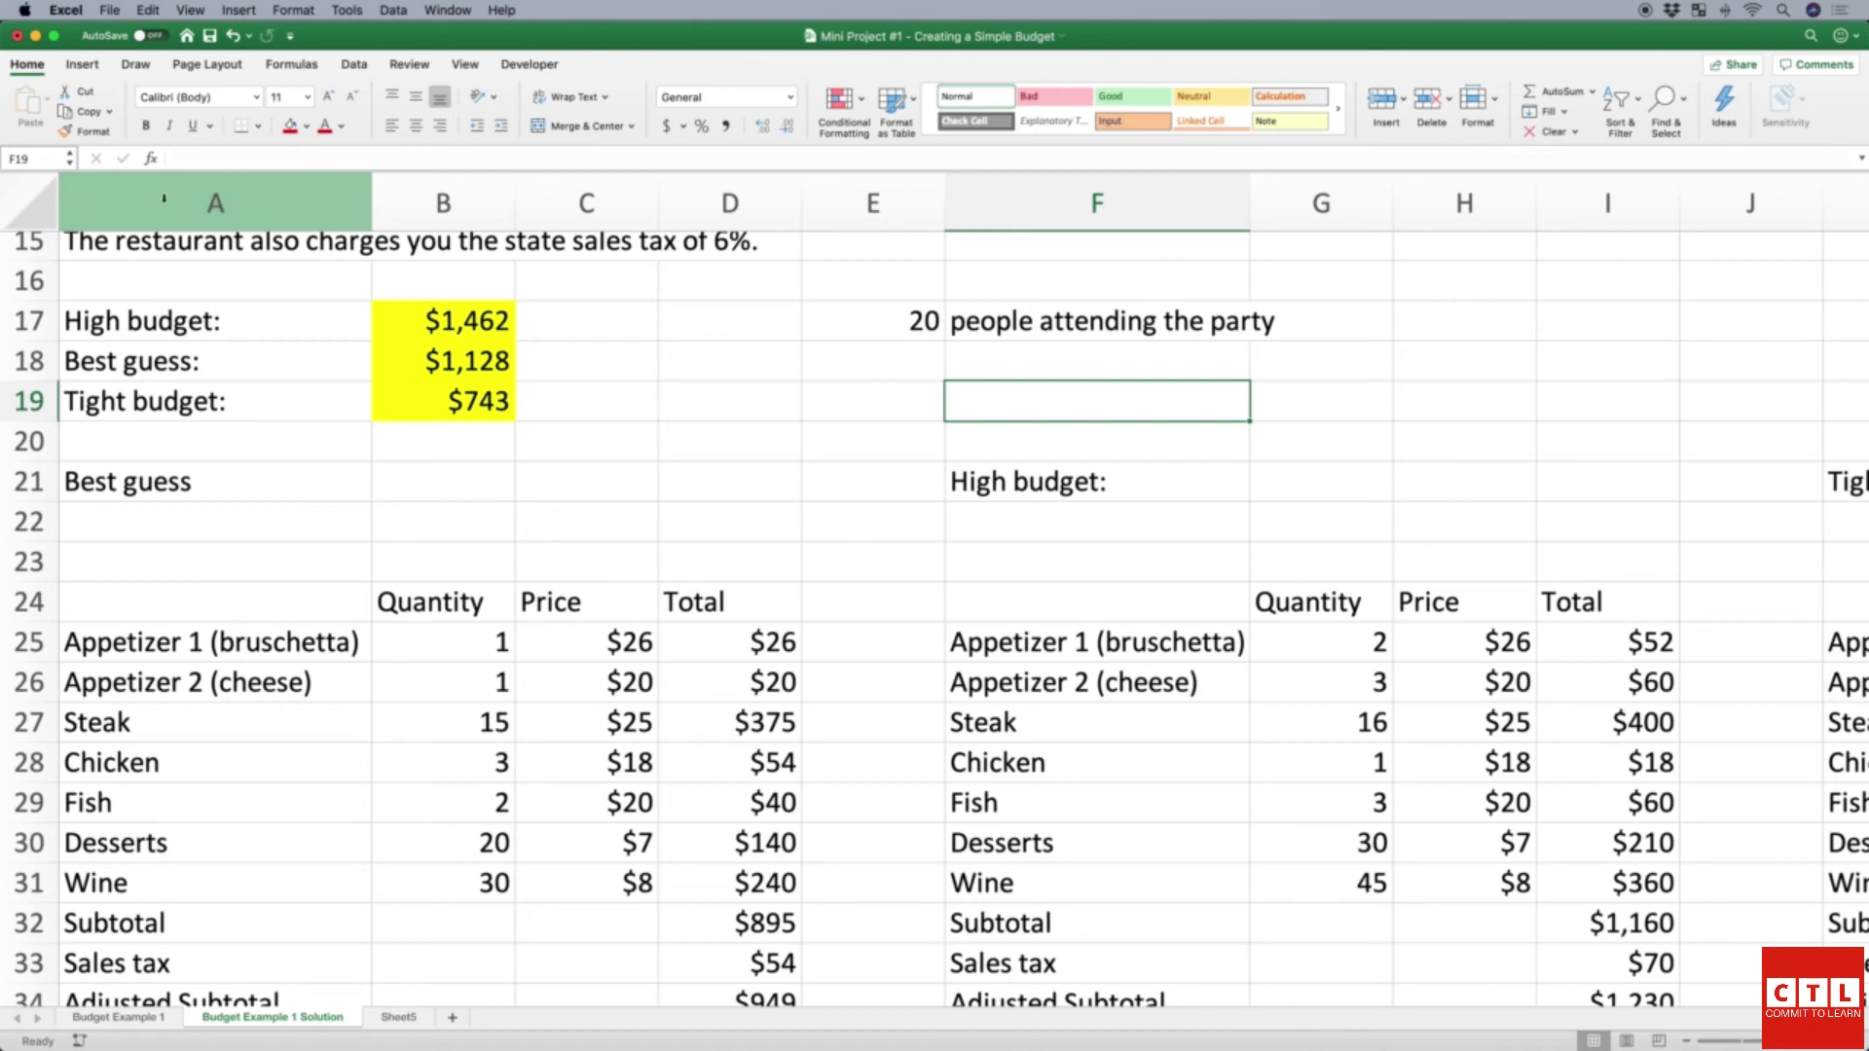
right_click(277, 203)
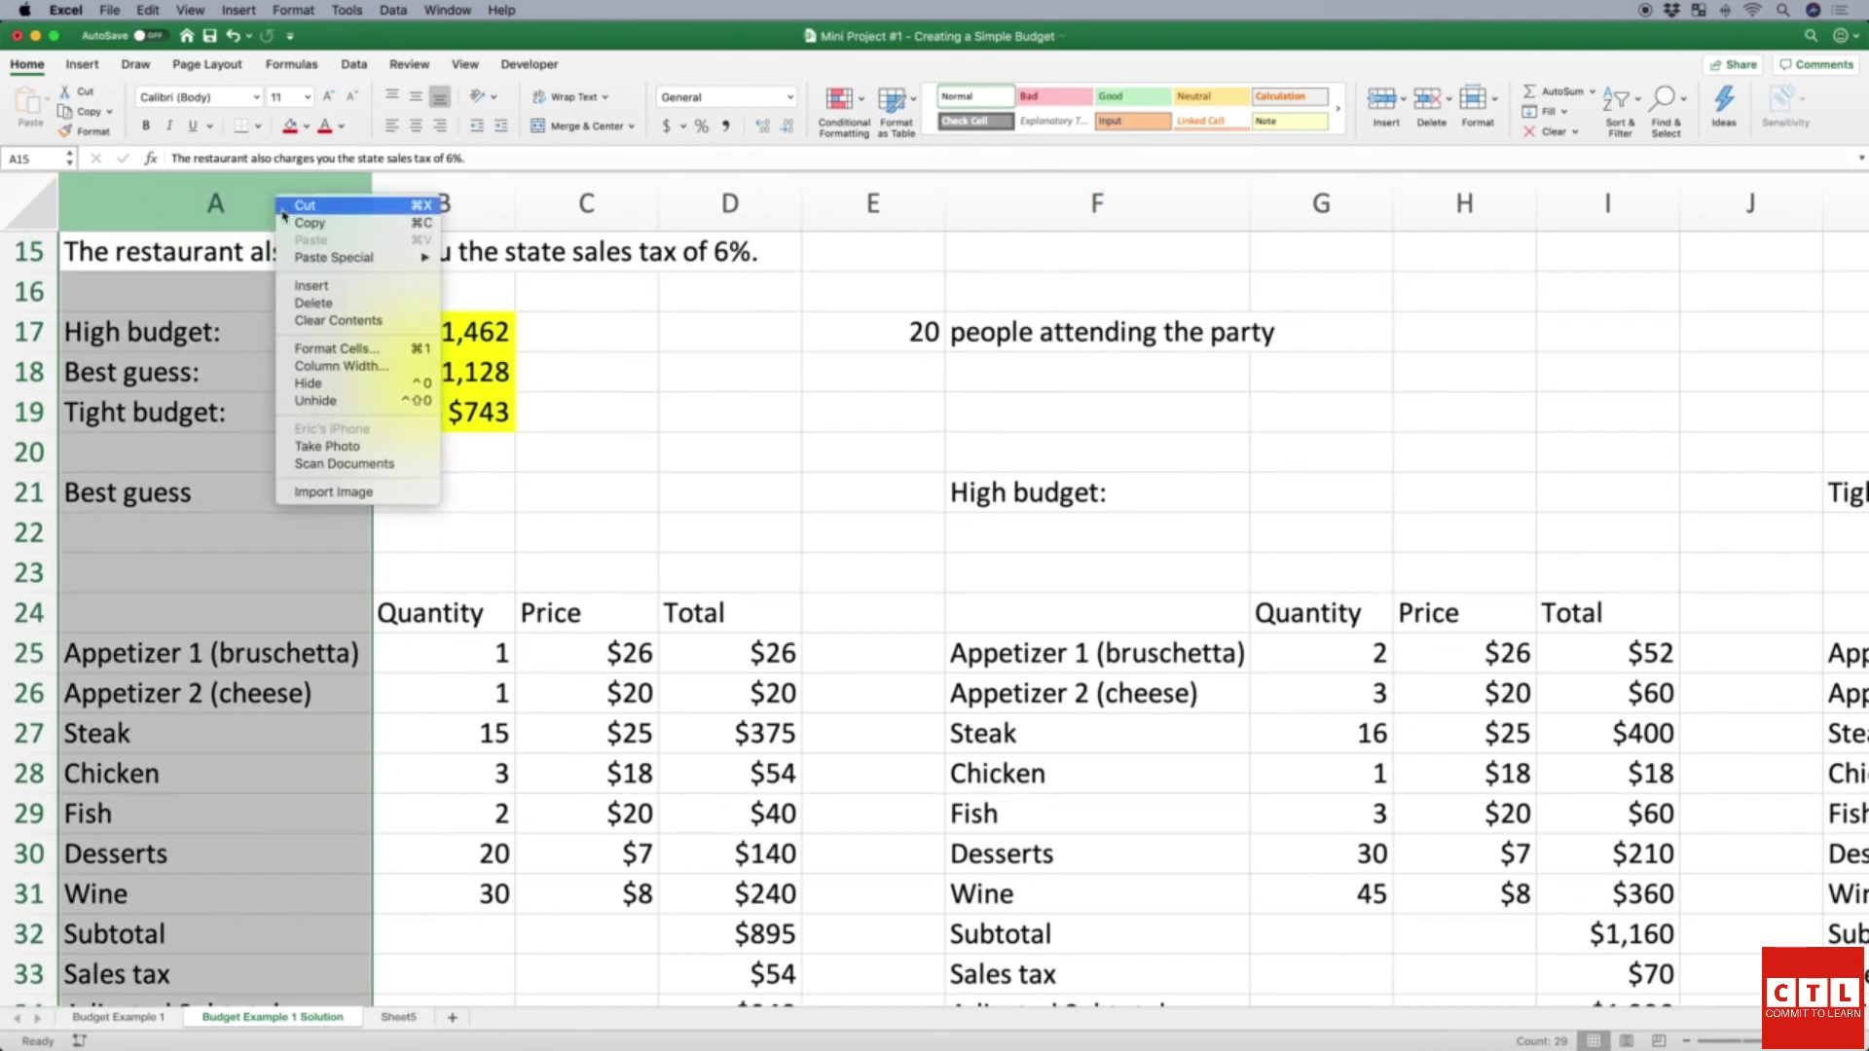
click(331, 291)
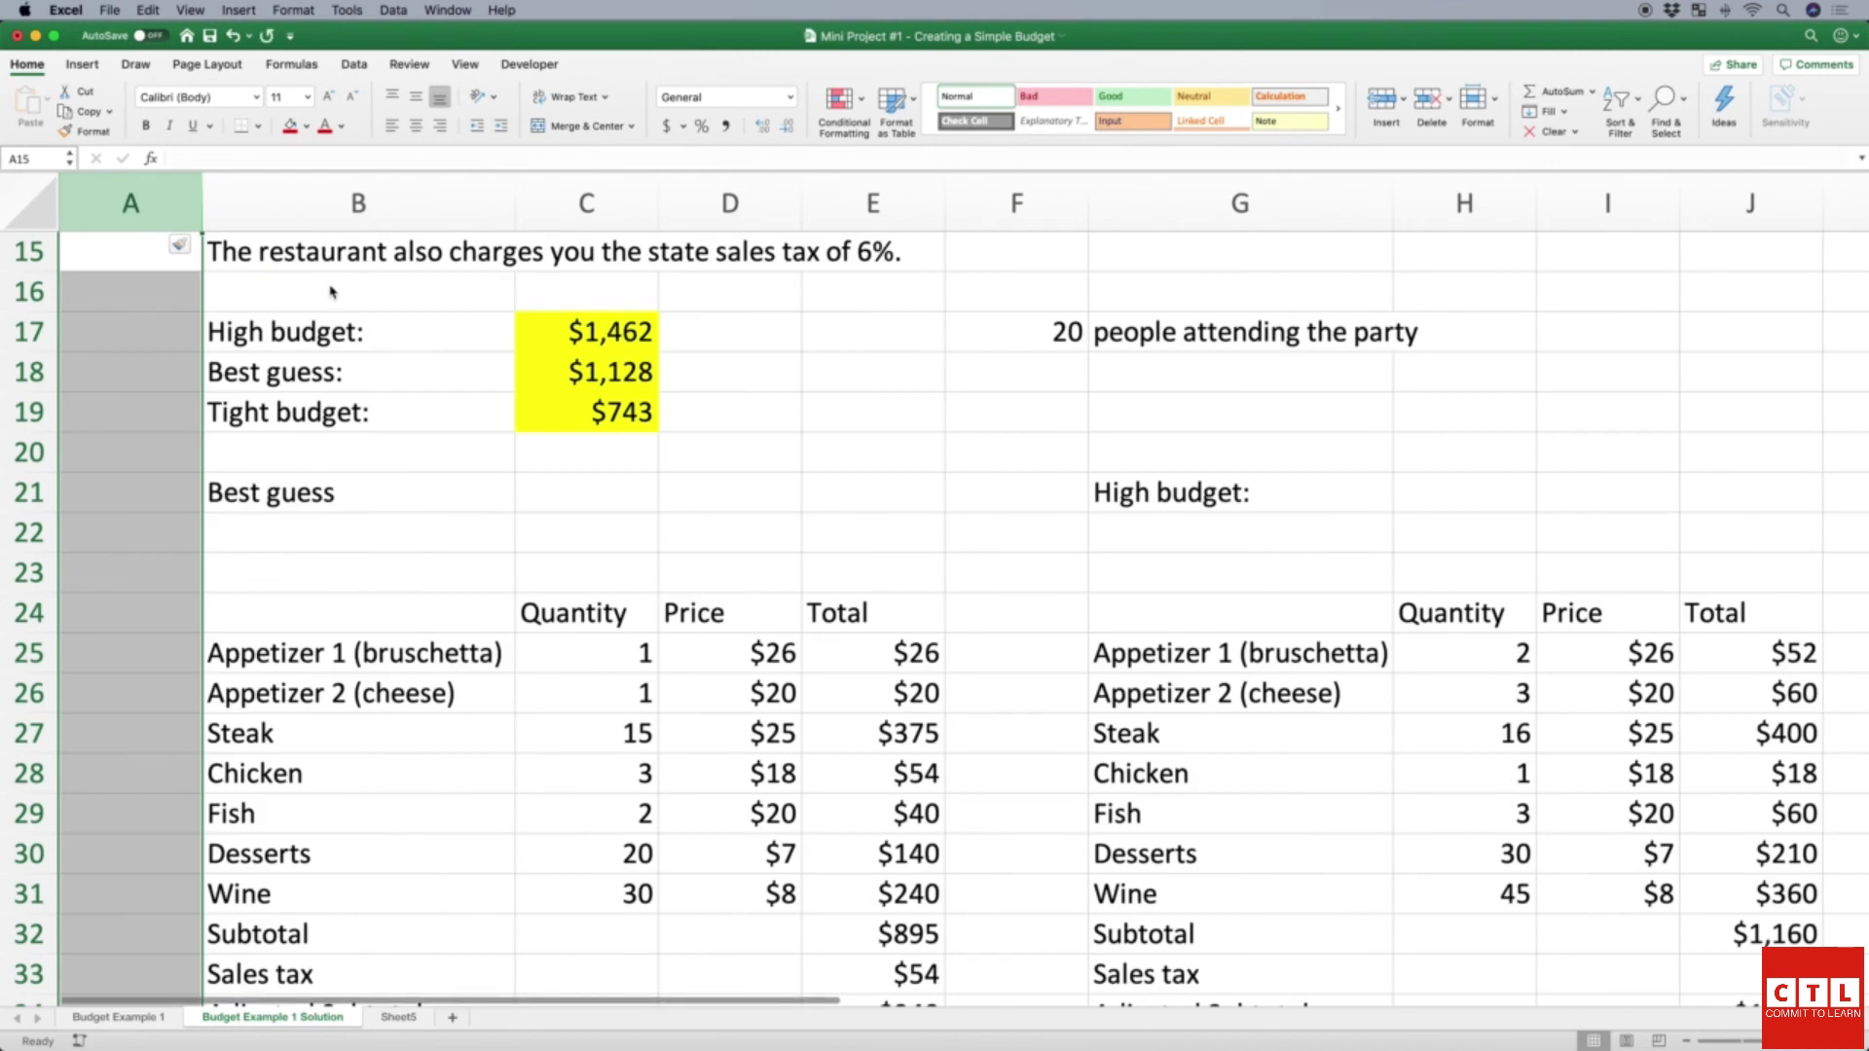
Step: Enter the meal shares beside the best-guess entrées: .8 for steak in A27, .15 for chicken in A28 and .05 for fish in A29
click(160, 727)
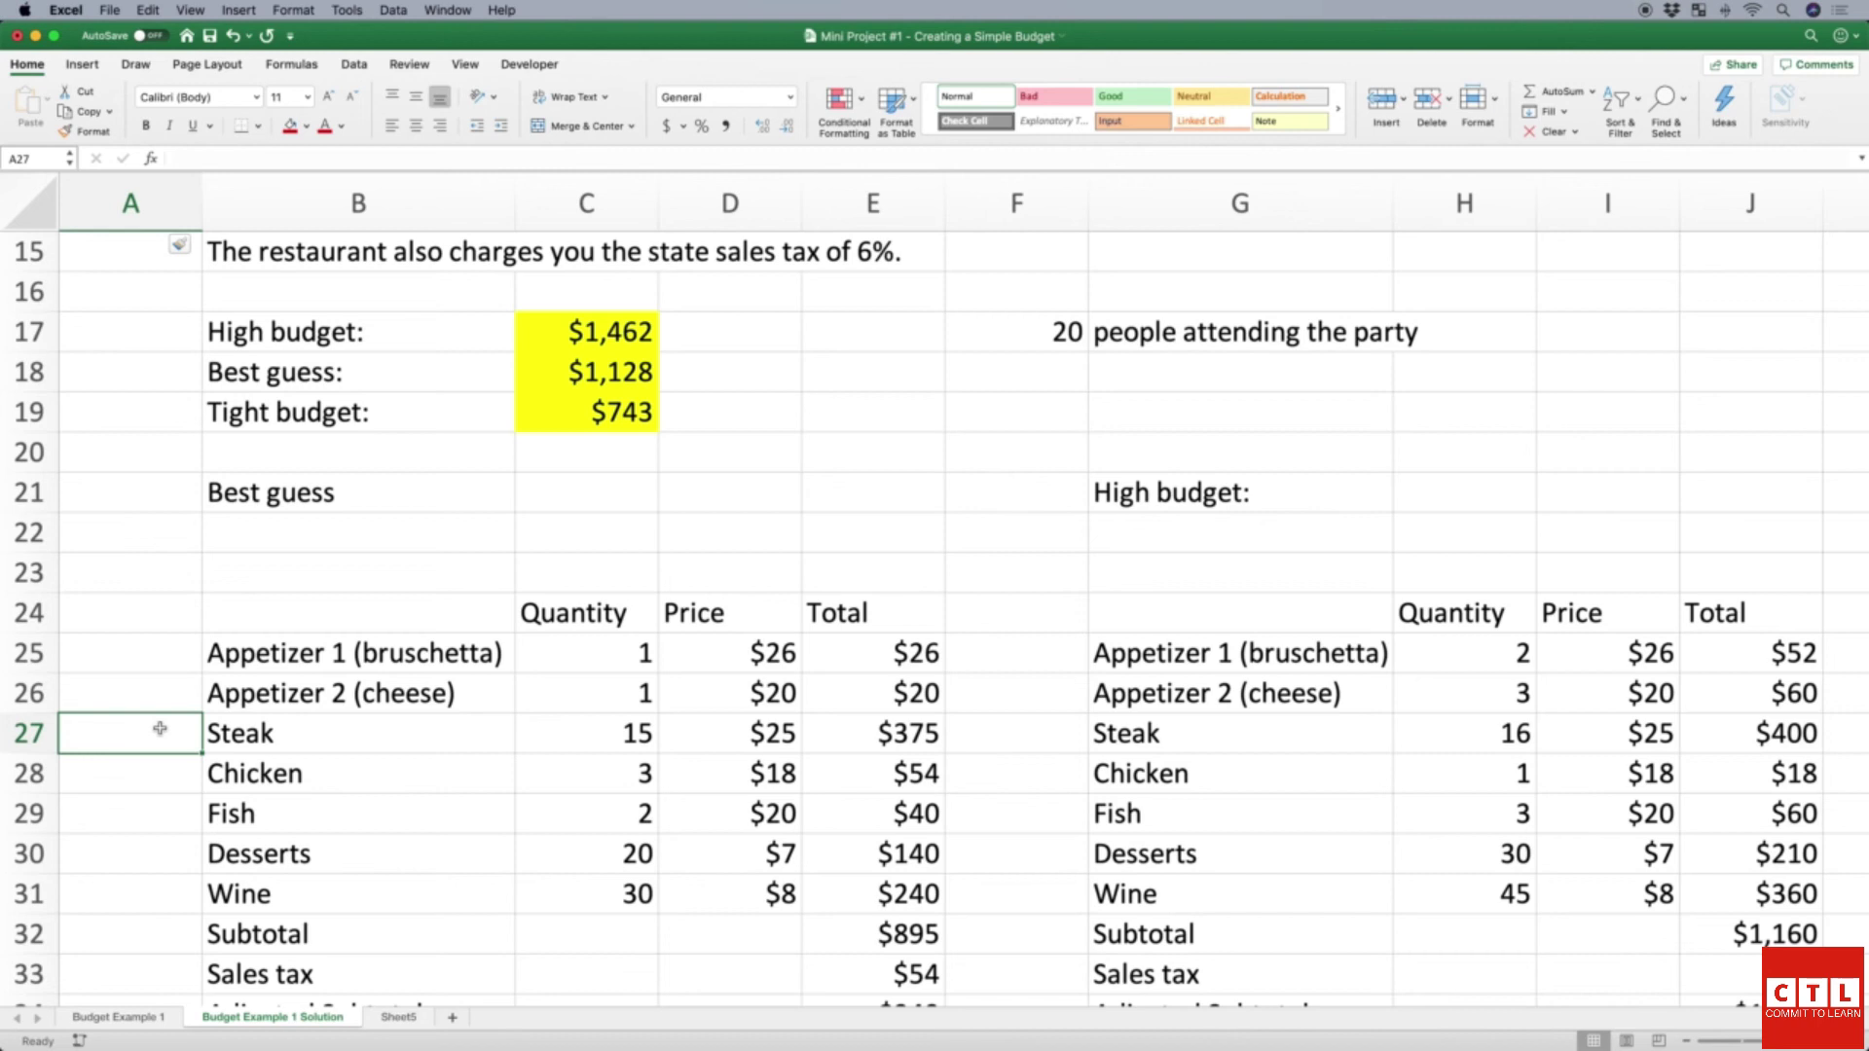
text(.)
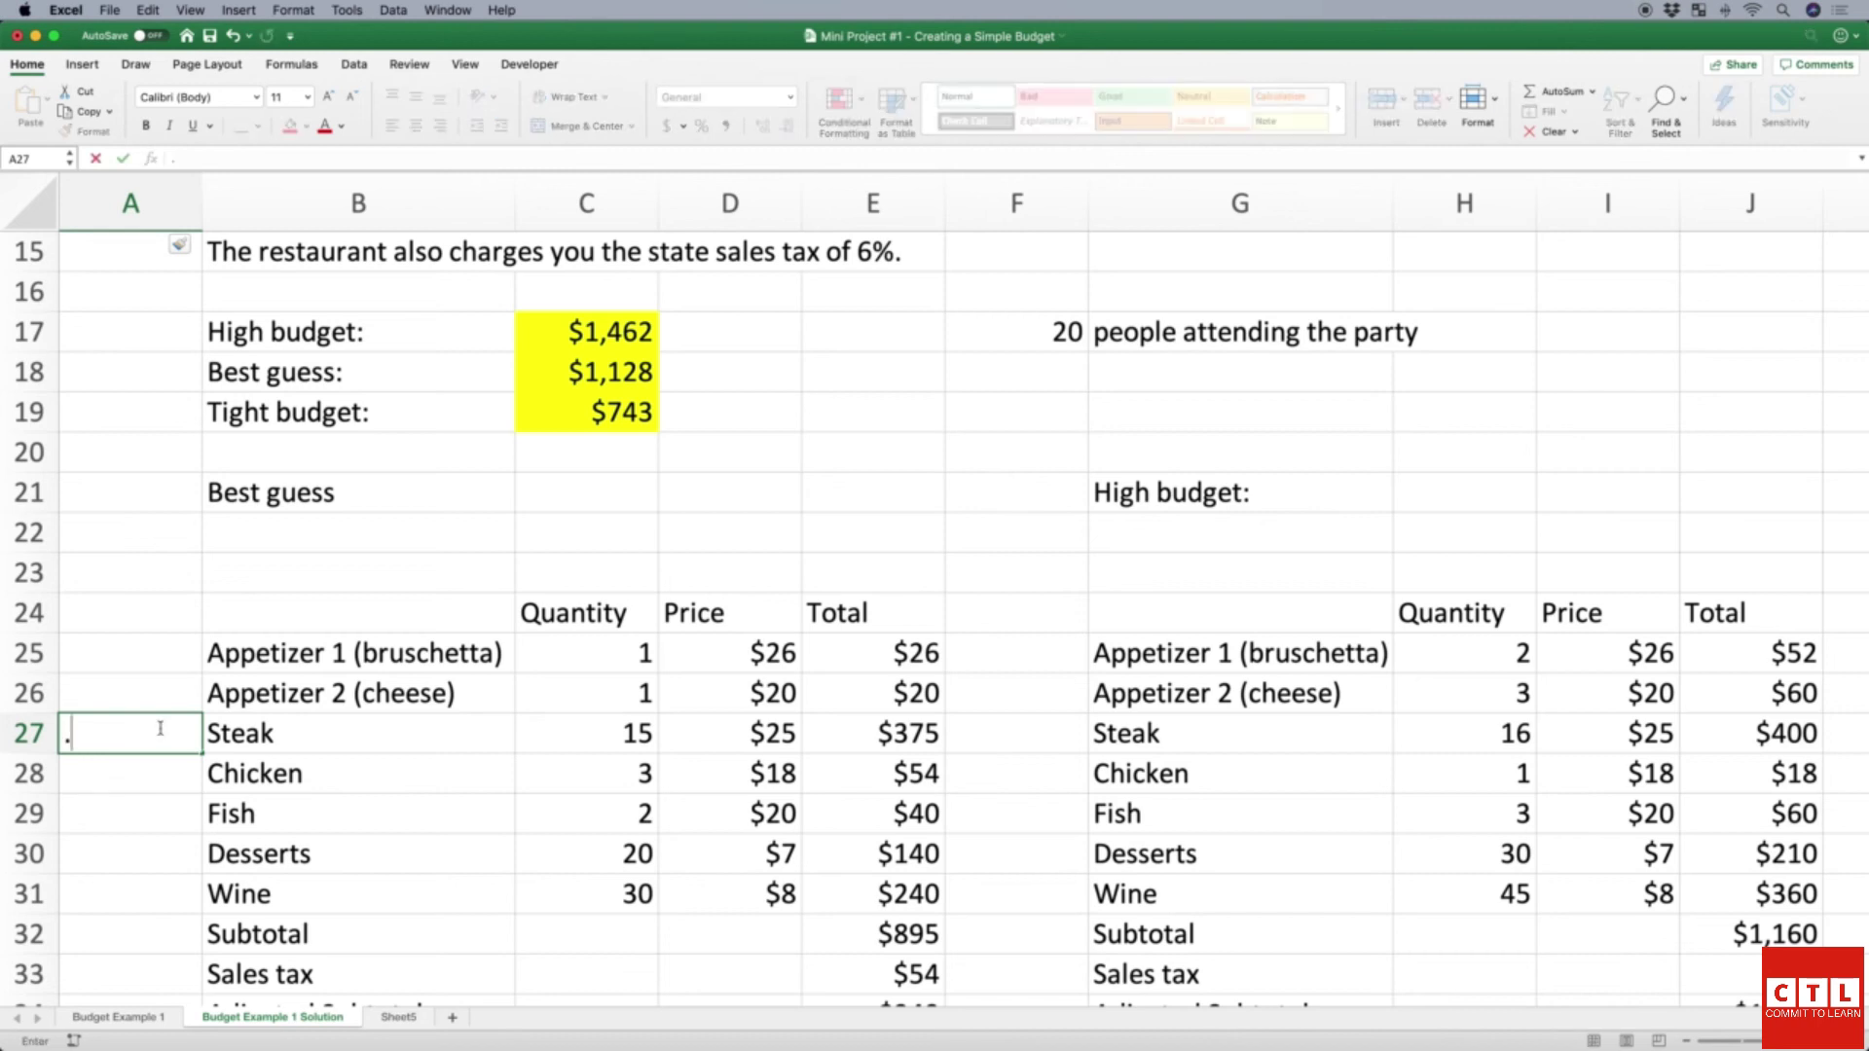
text(8)
key(Return)
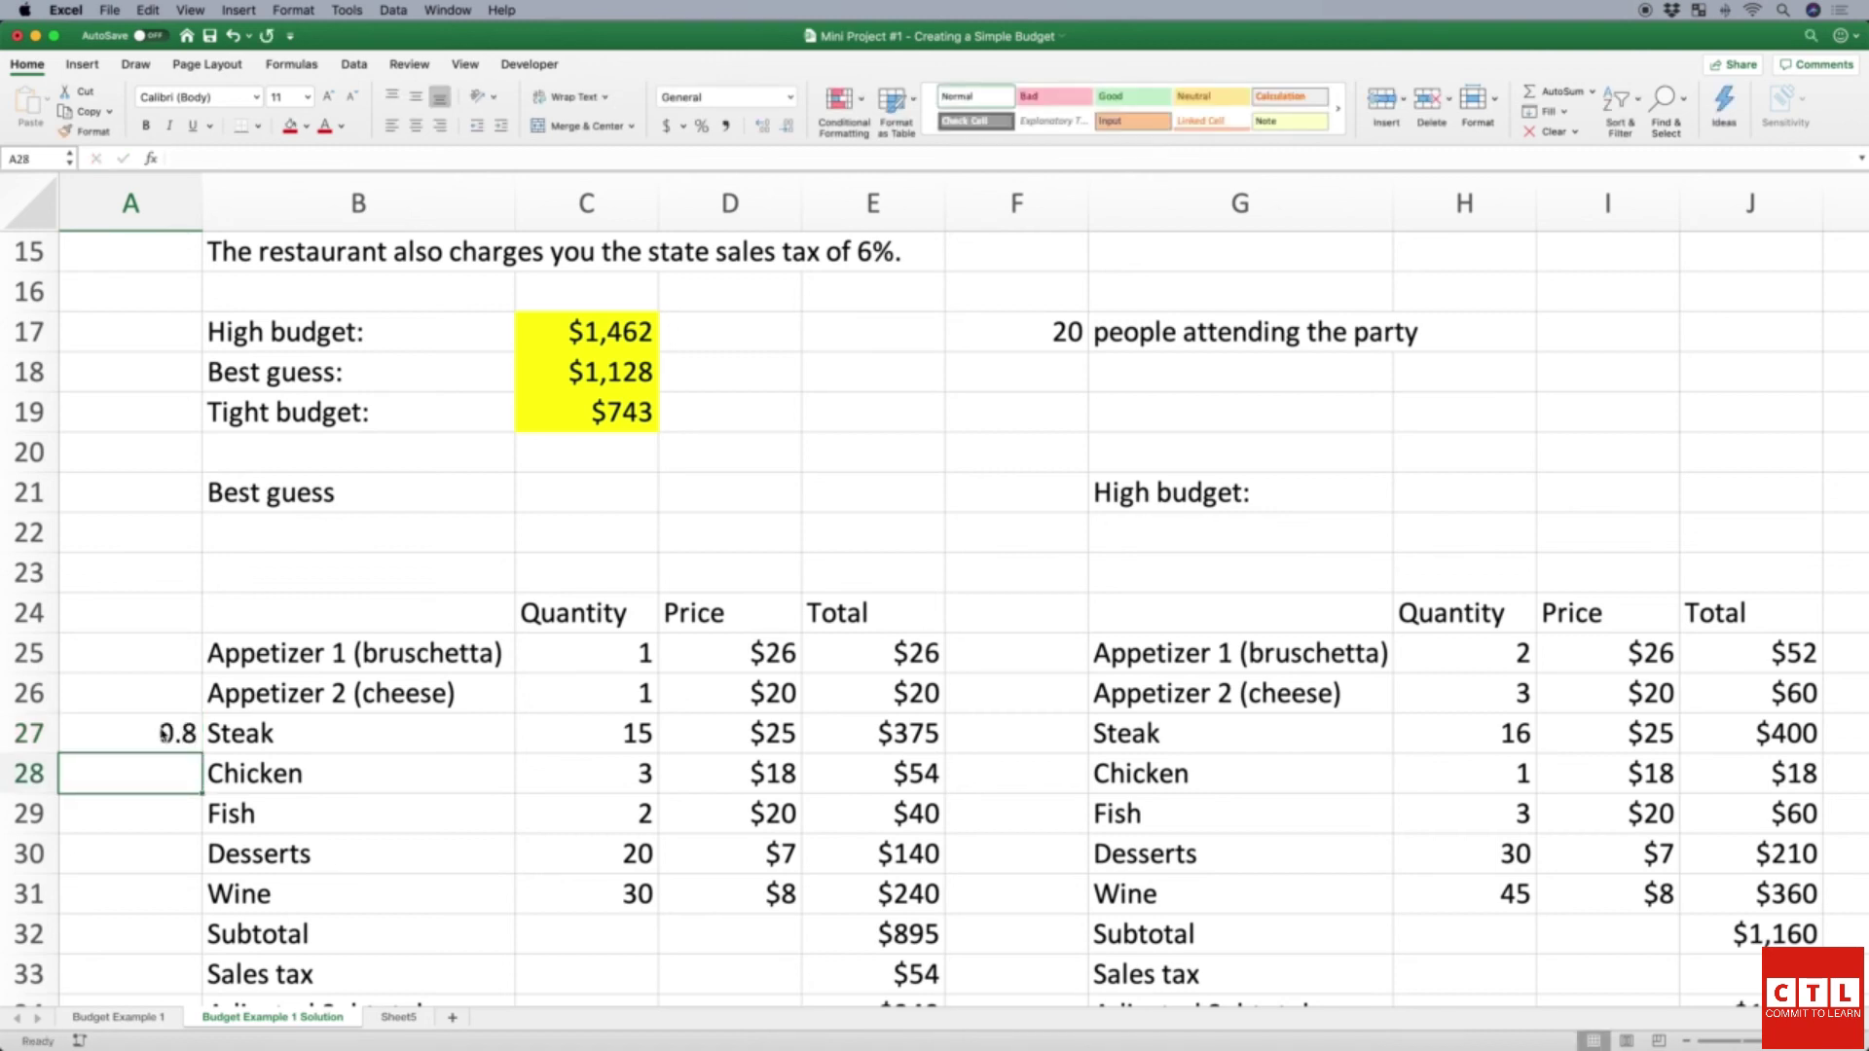
text(.15)
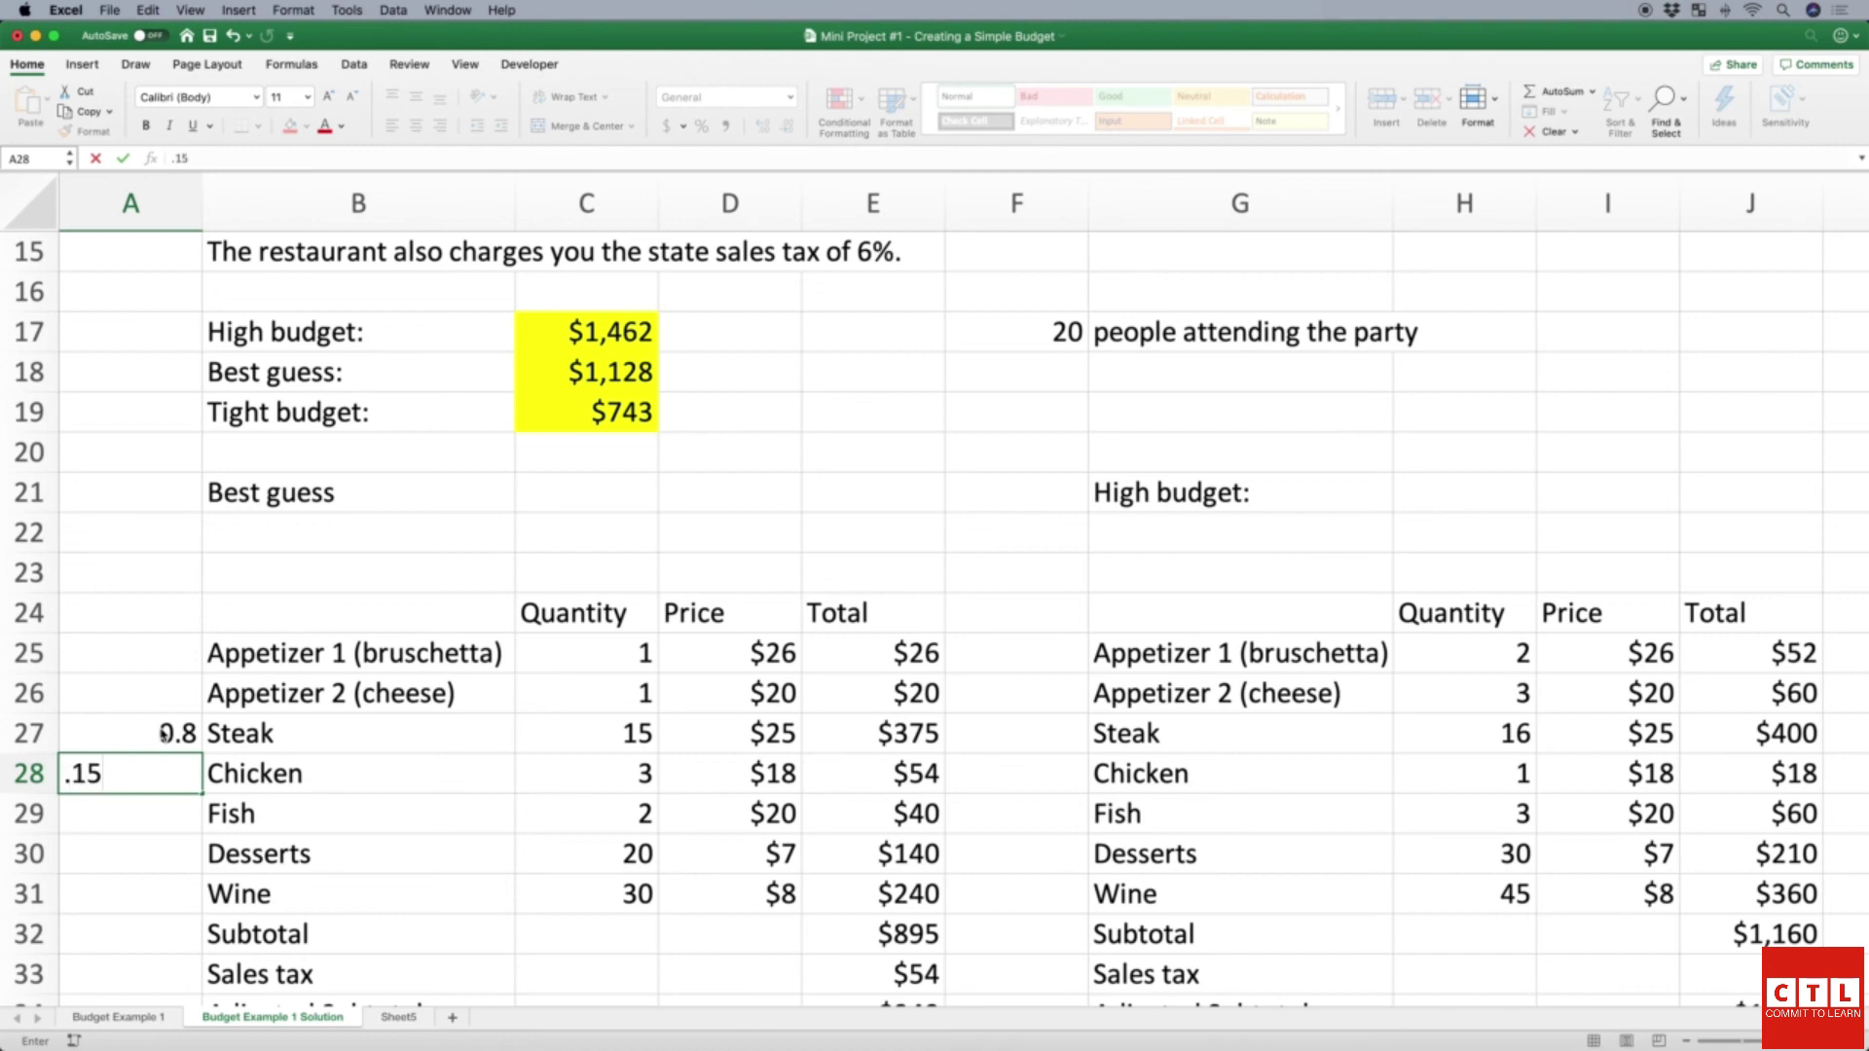
key(Return)
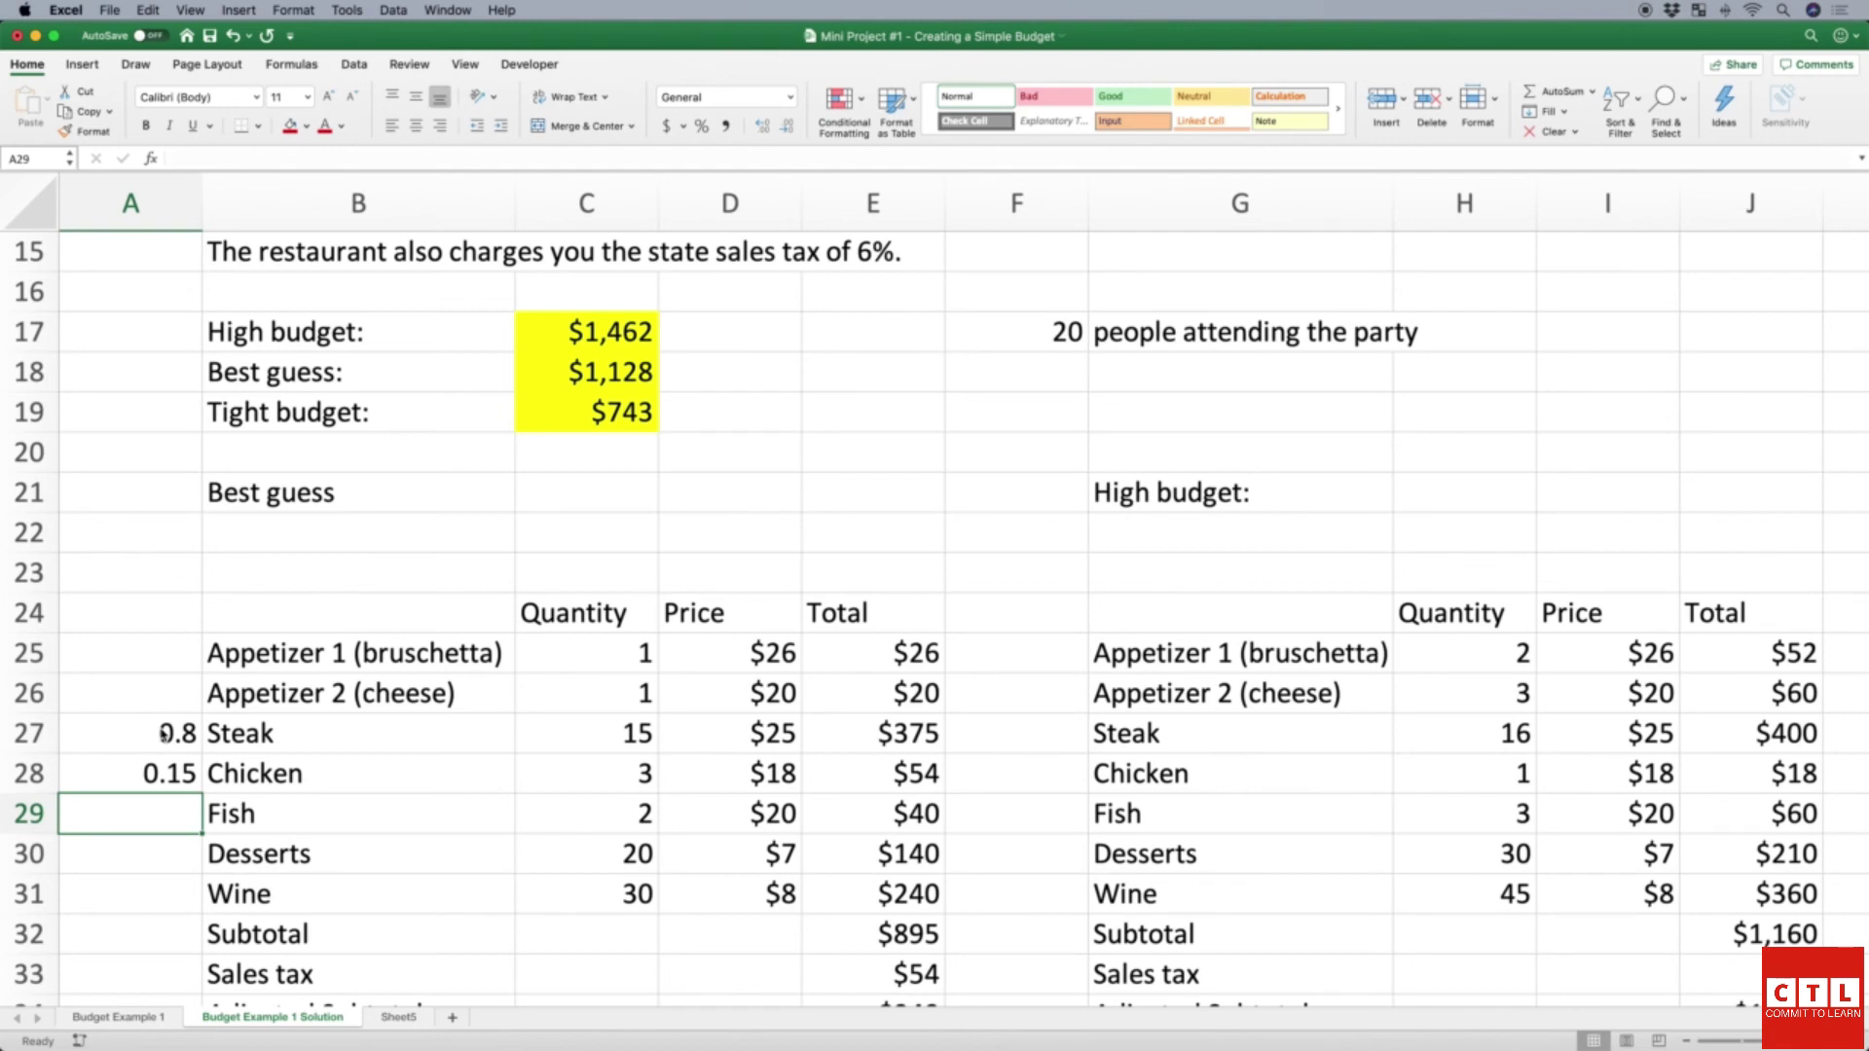
text(.05)
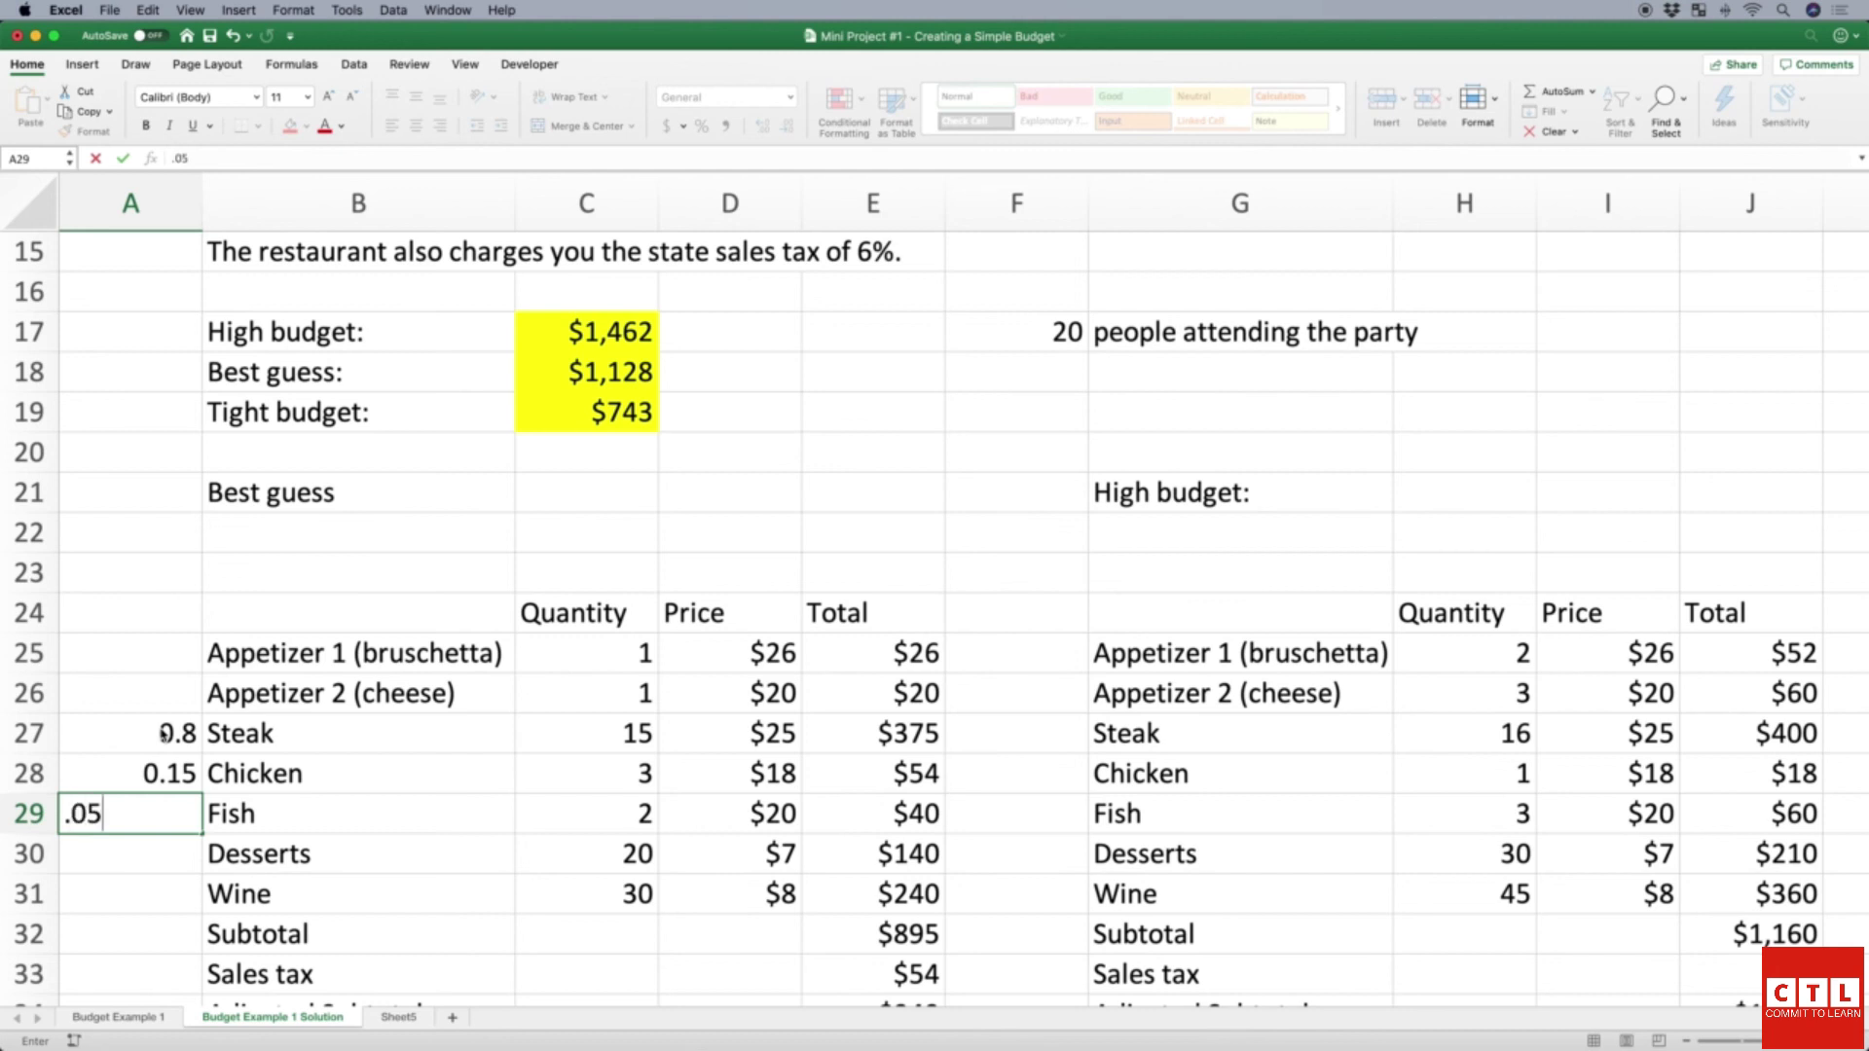
key(ctrl+Return)
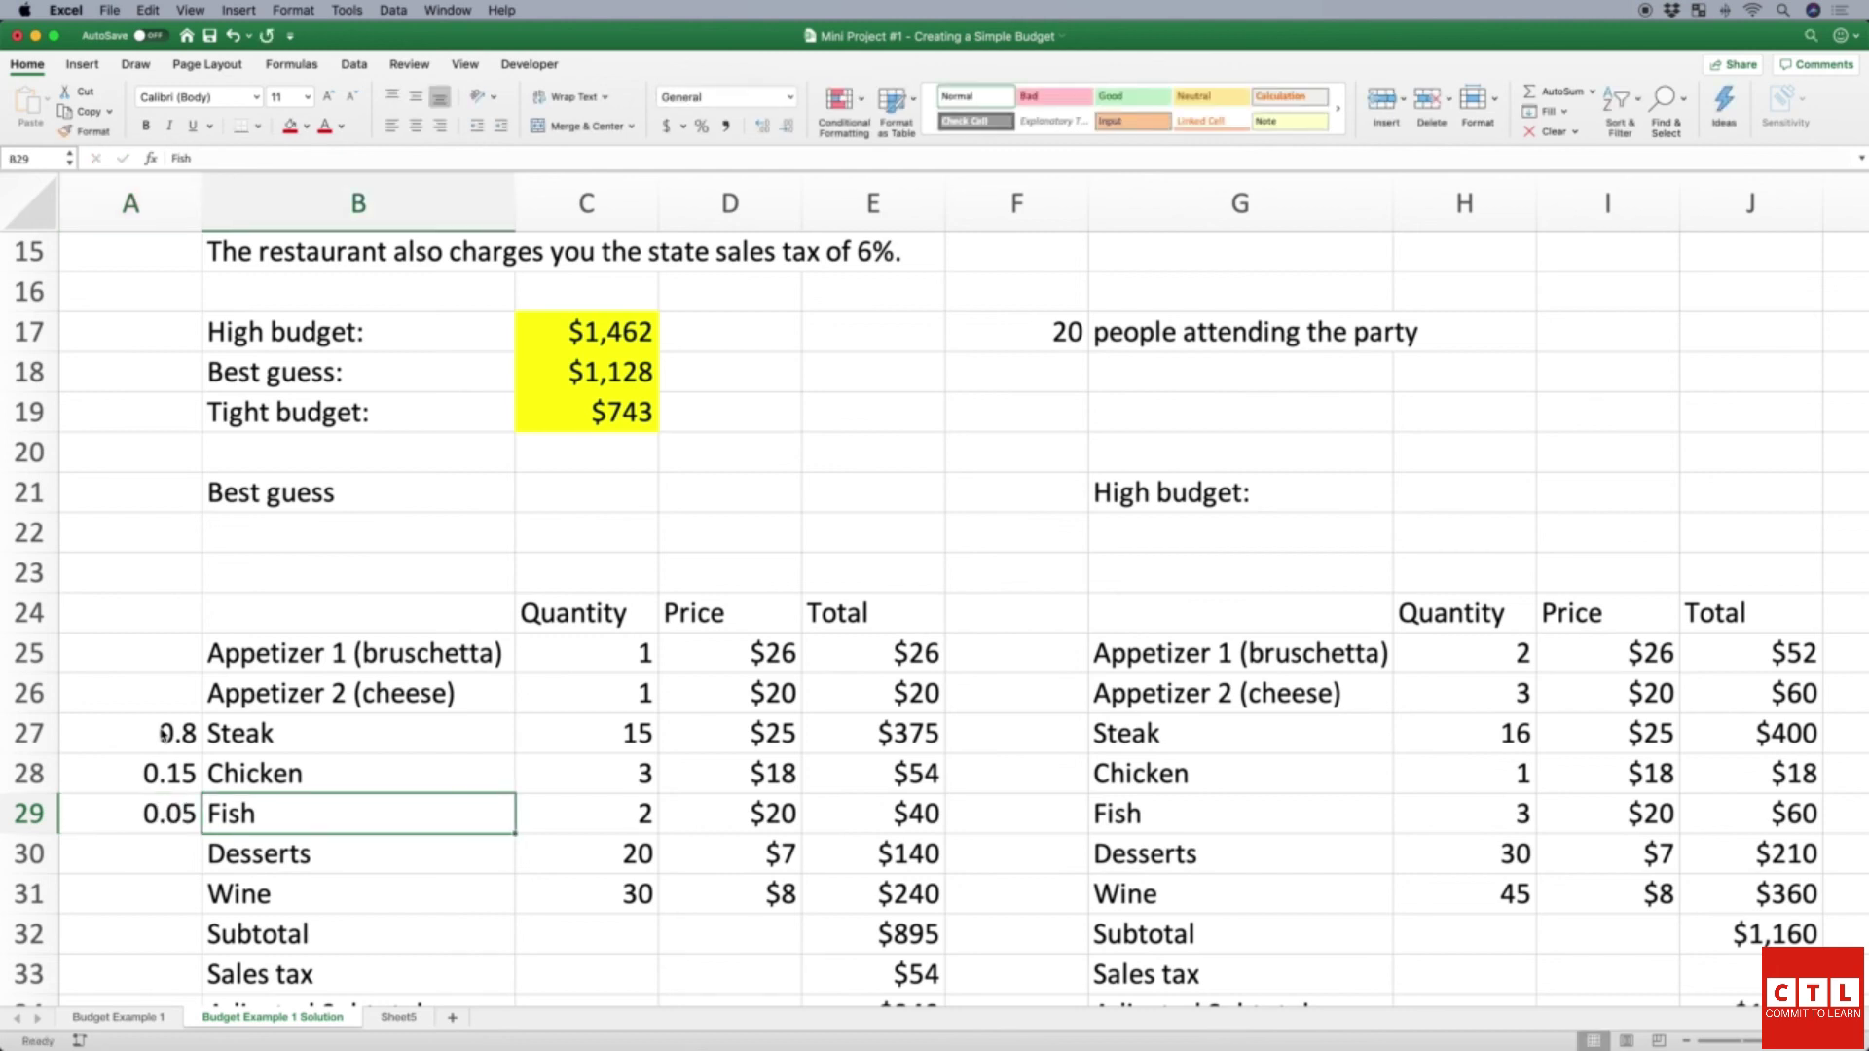
Step: Check the sum of the meal shares in A27:A29 and review the matching best-guess quantities in C27:C29
shift+click(164, 733)
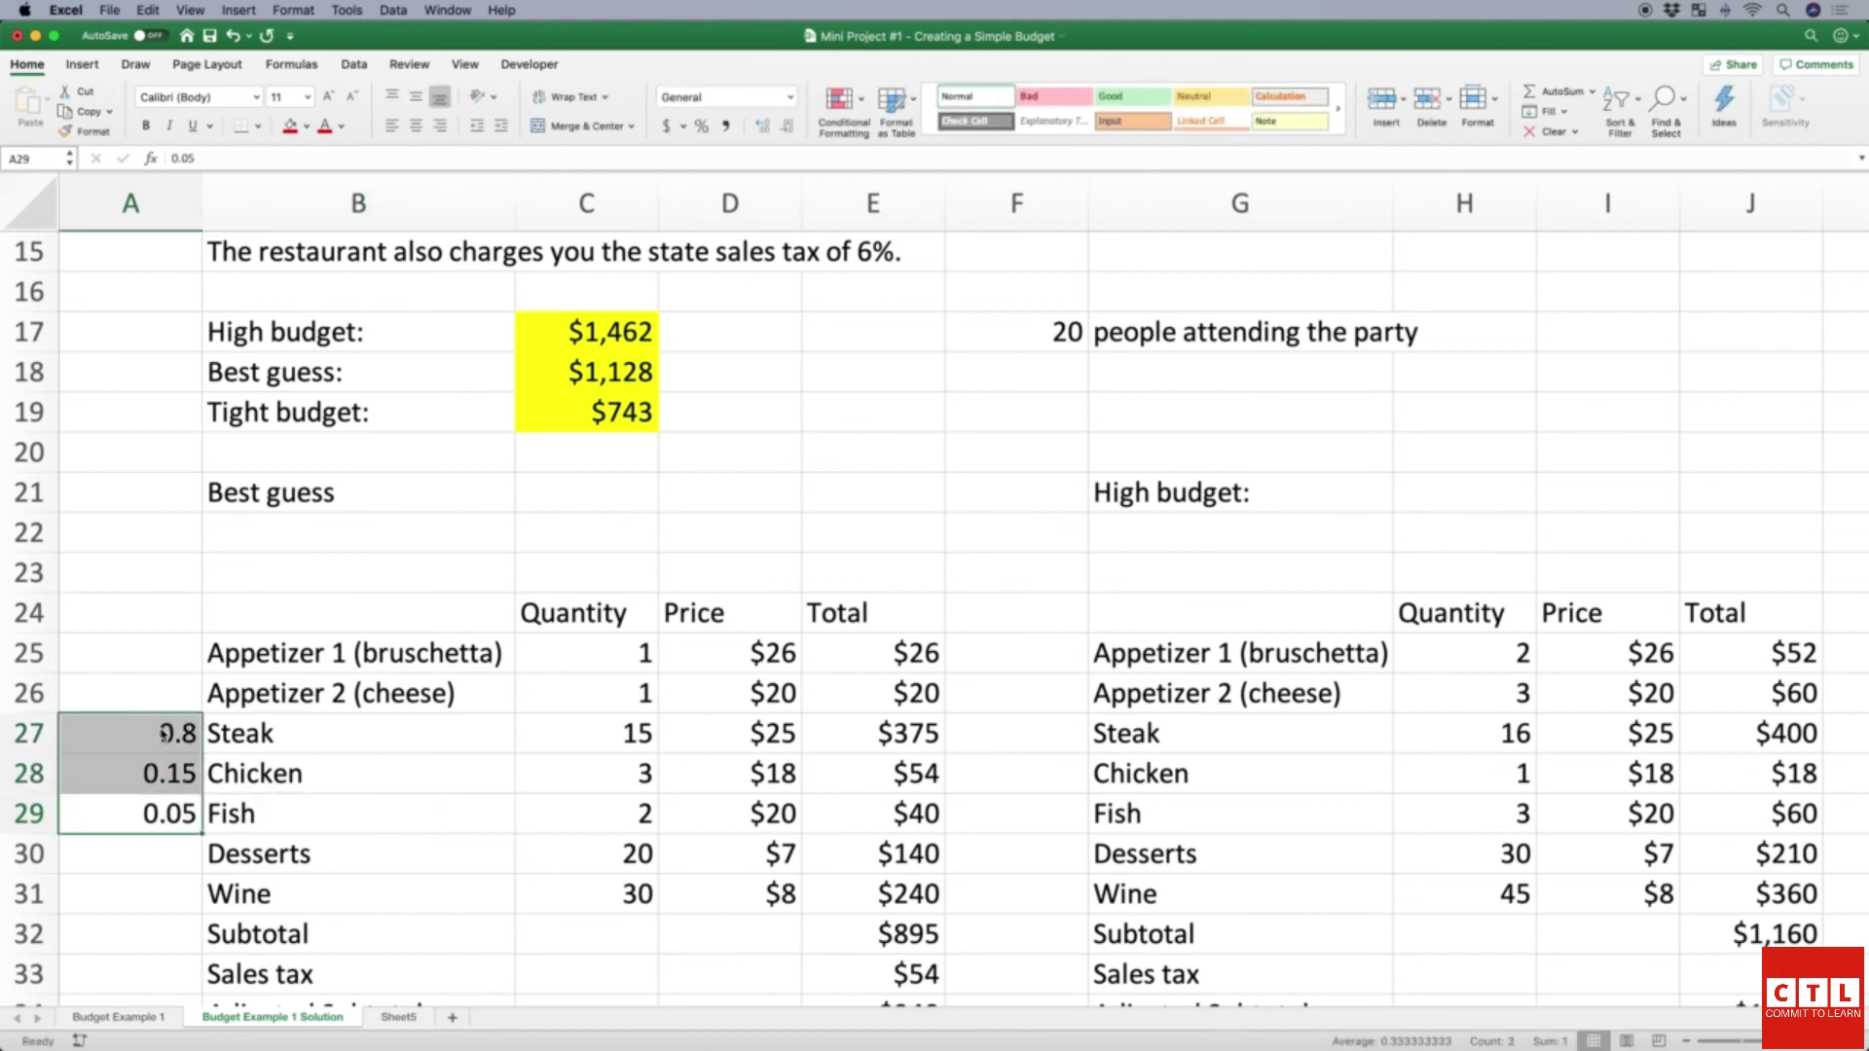
key(Up)
key(Up)
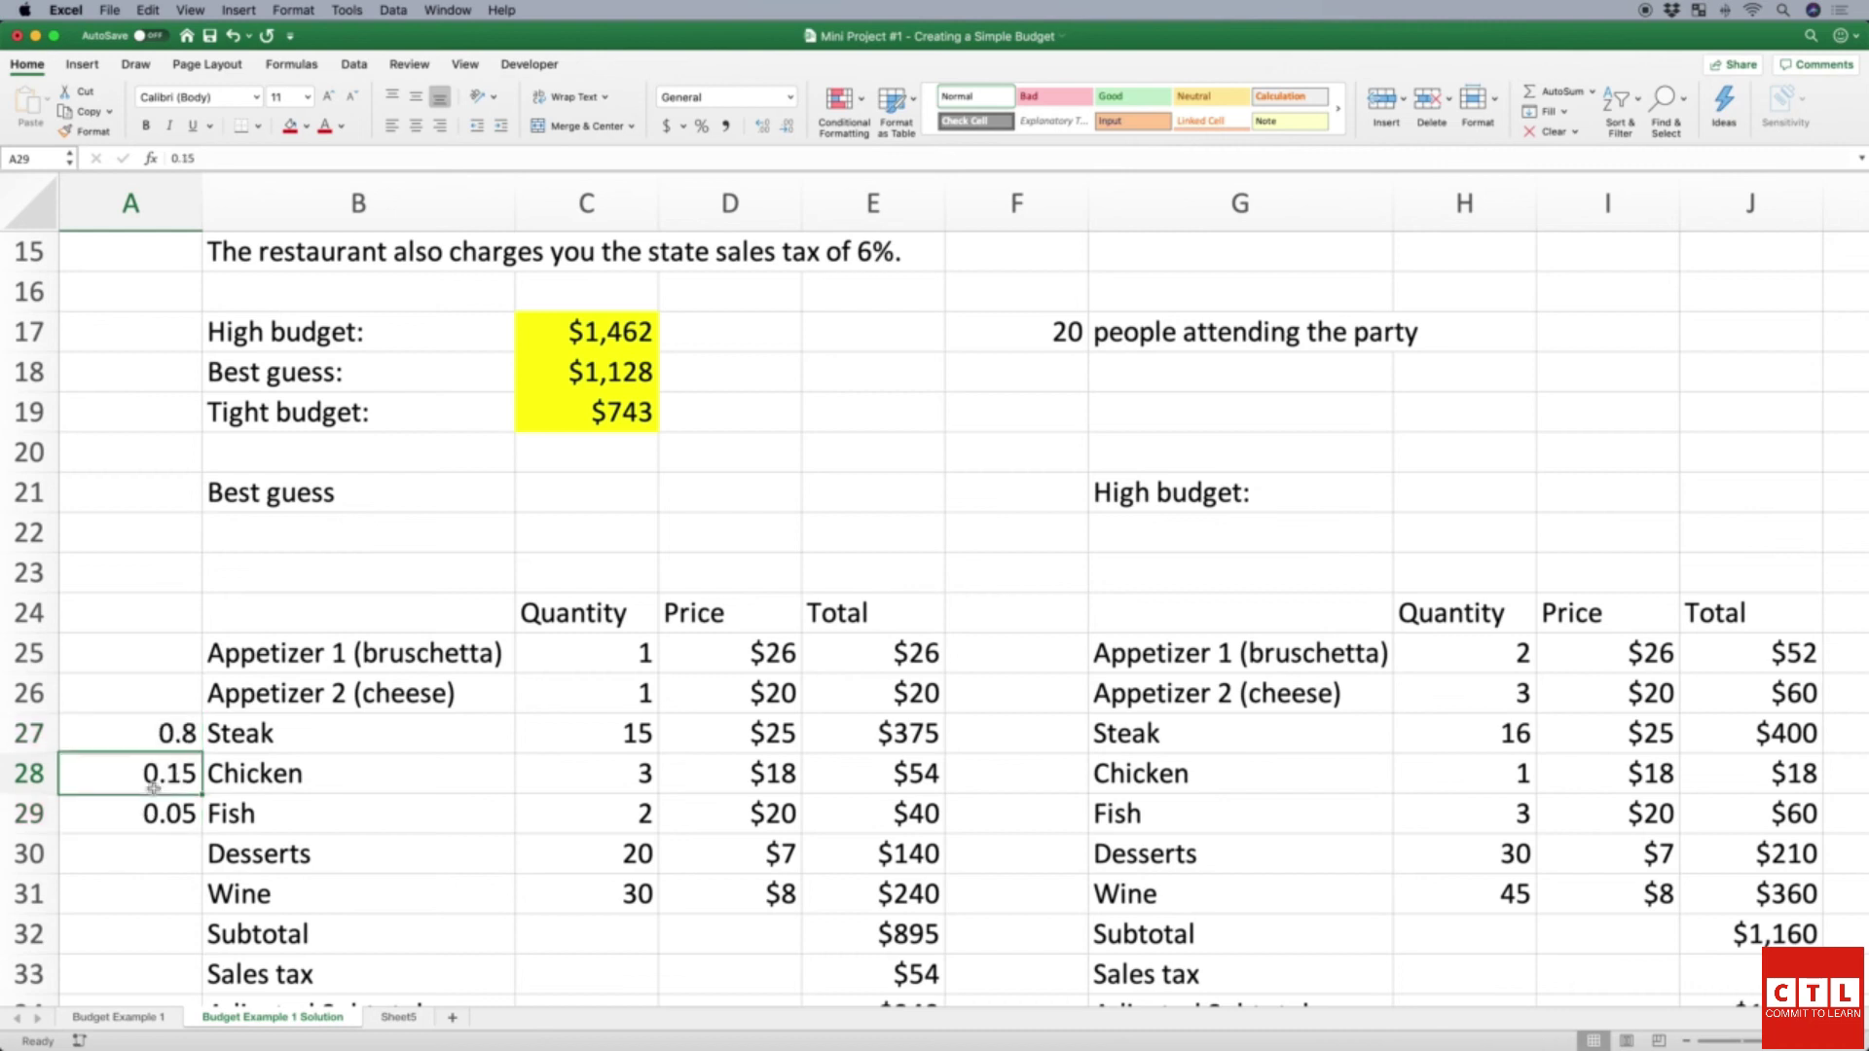
drag(154, 730, 151, 811)
click(156, 737)
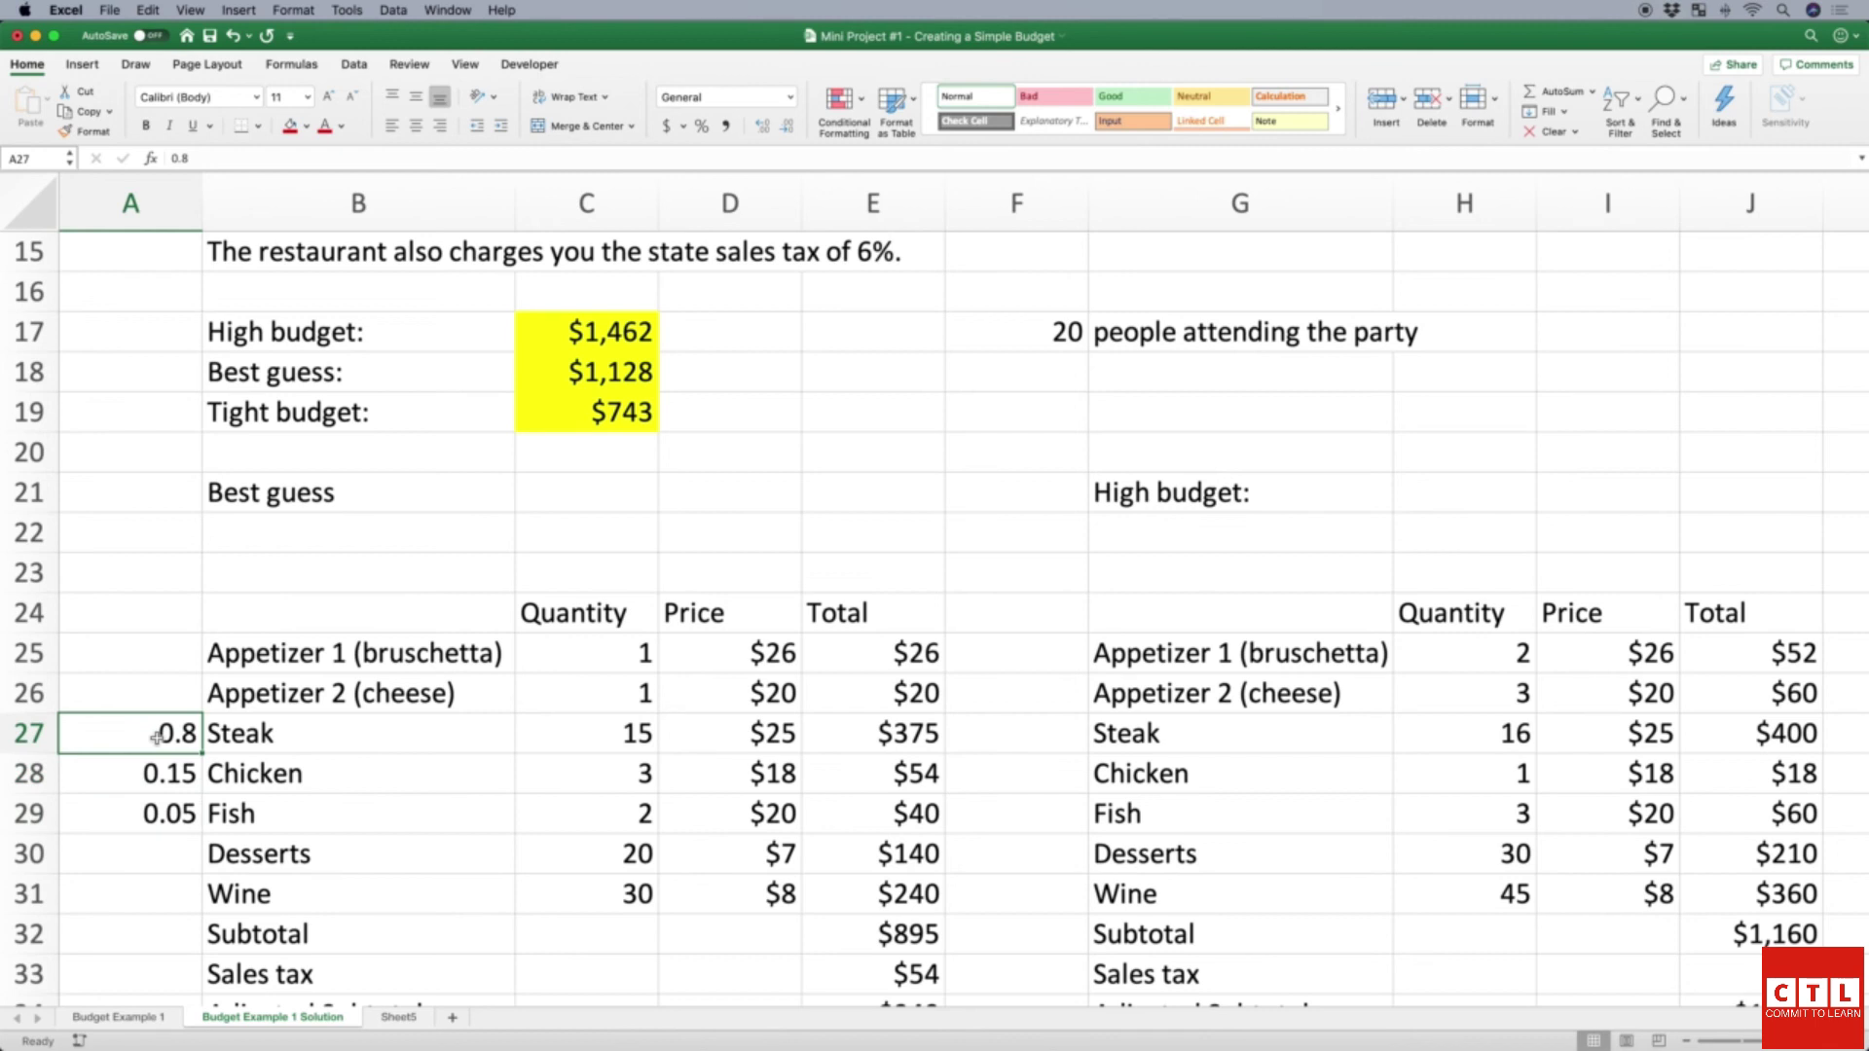
key(shift+Down)
key(shift+Down)
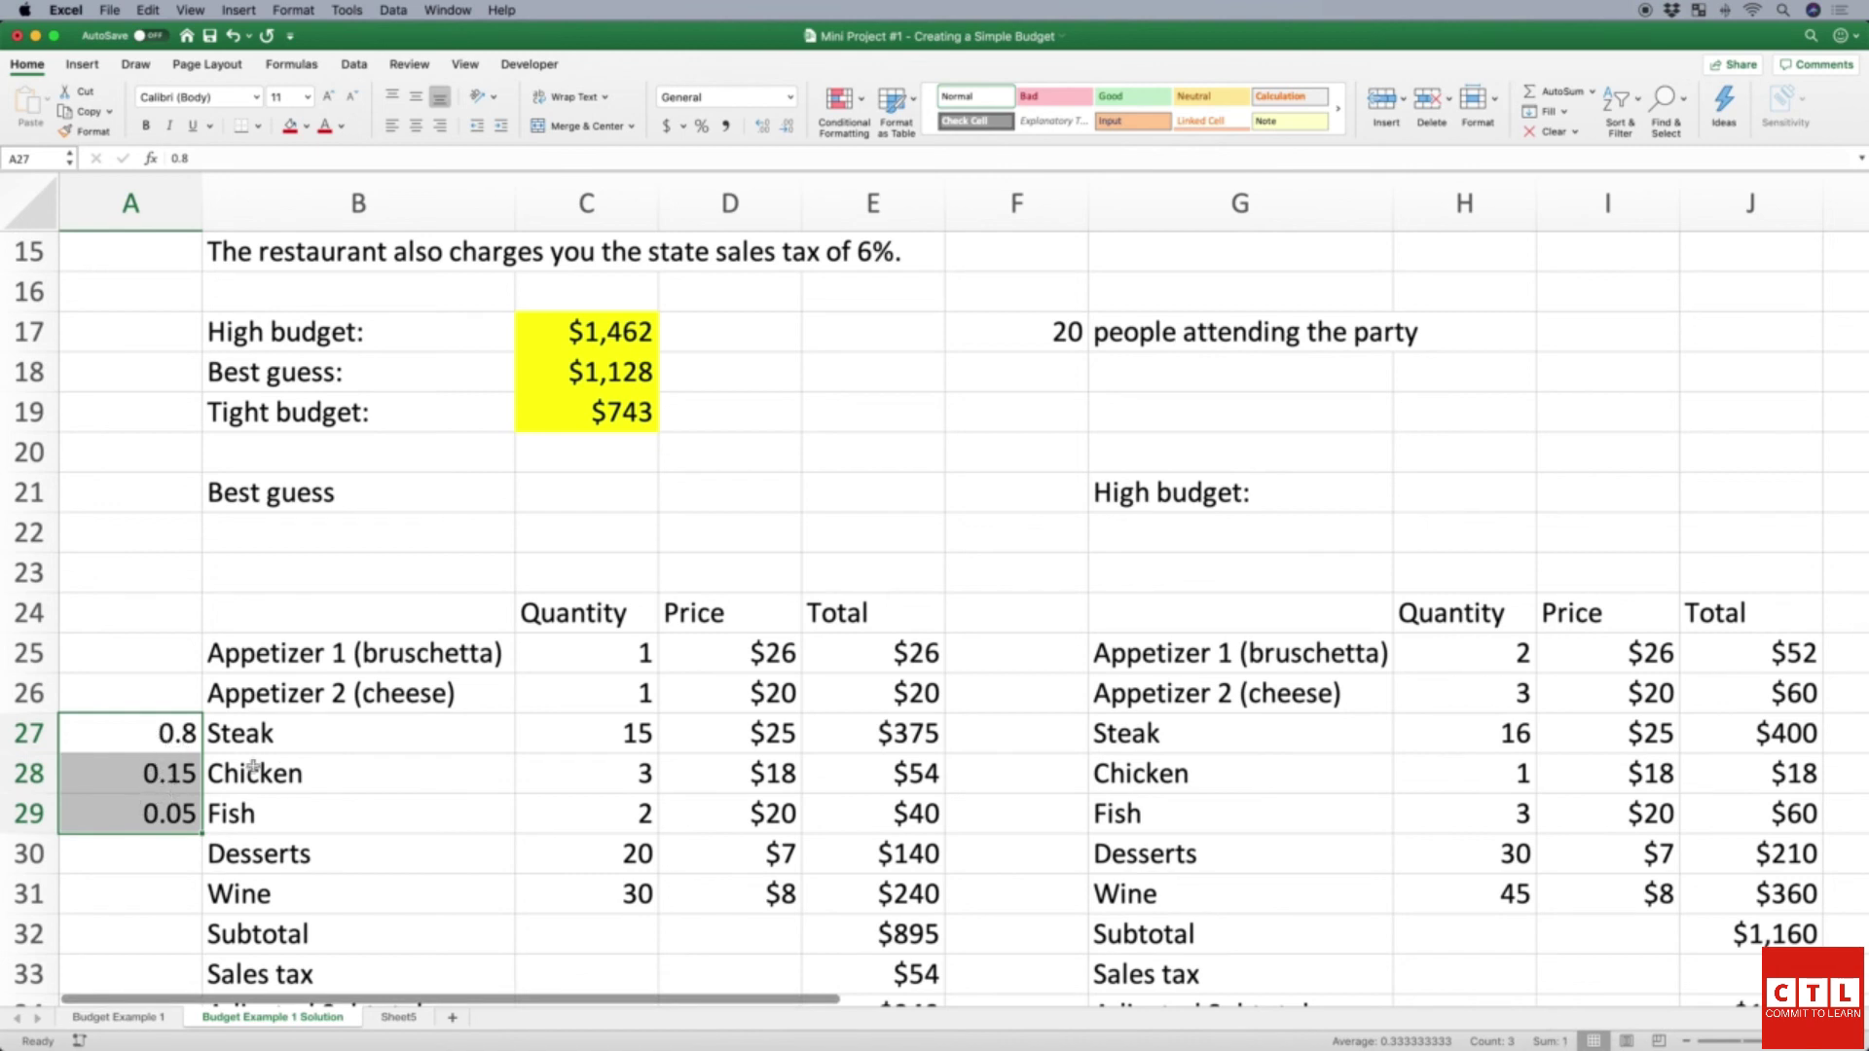
click(608, 735)
key(Up)
key(Down)
key(Down)
key(Down)
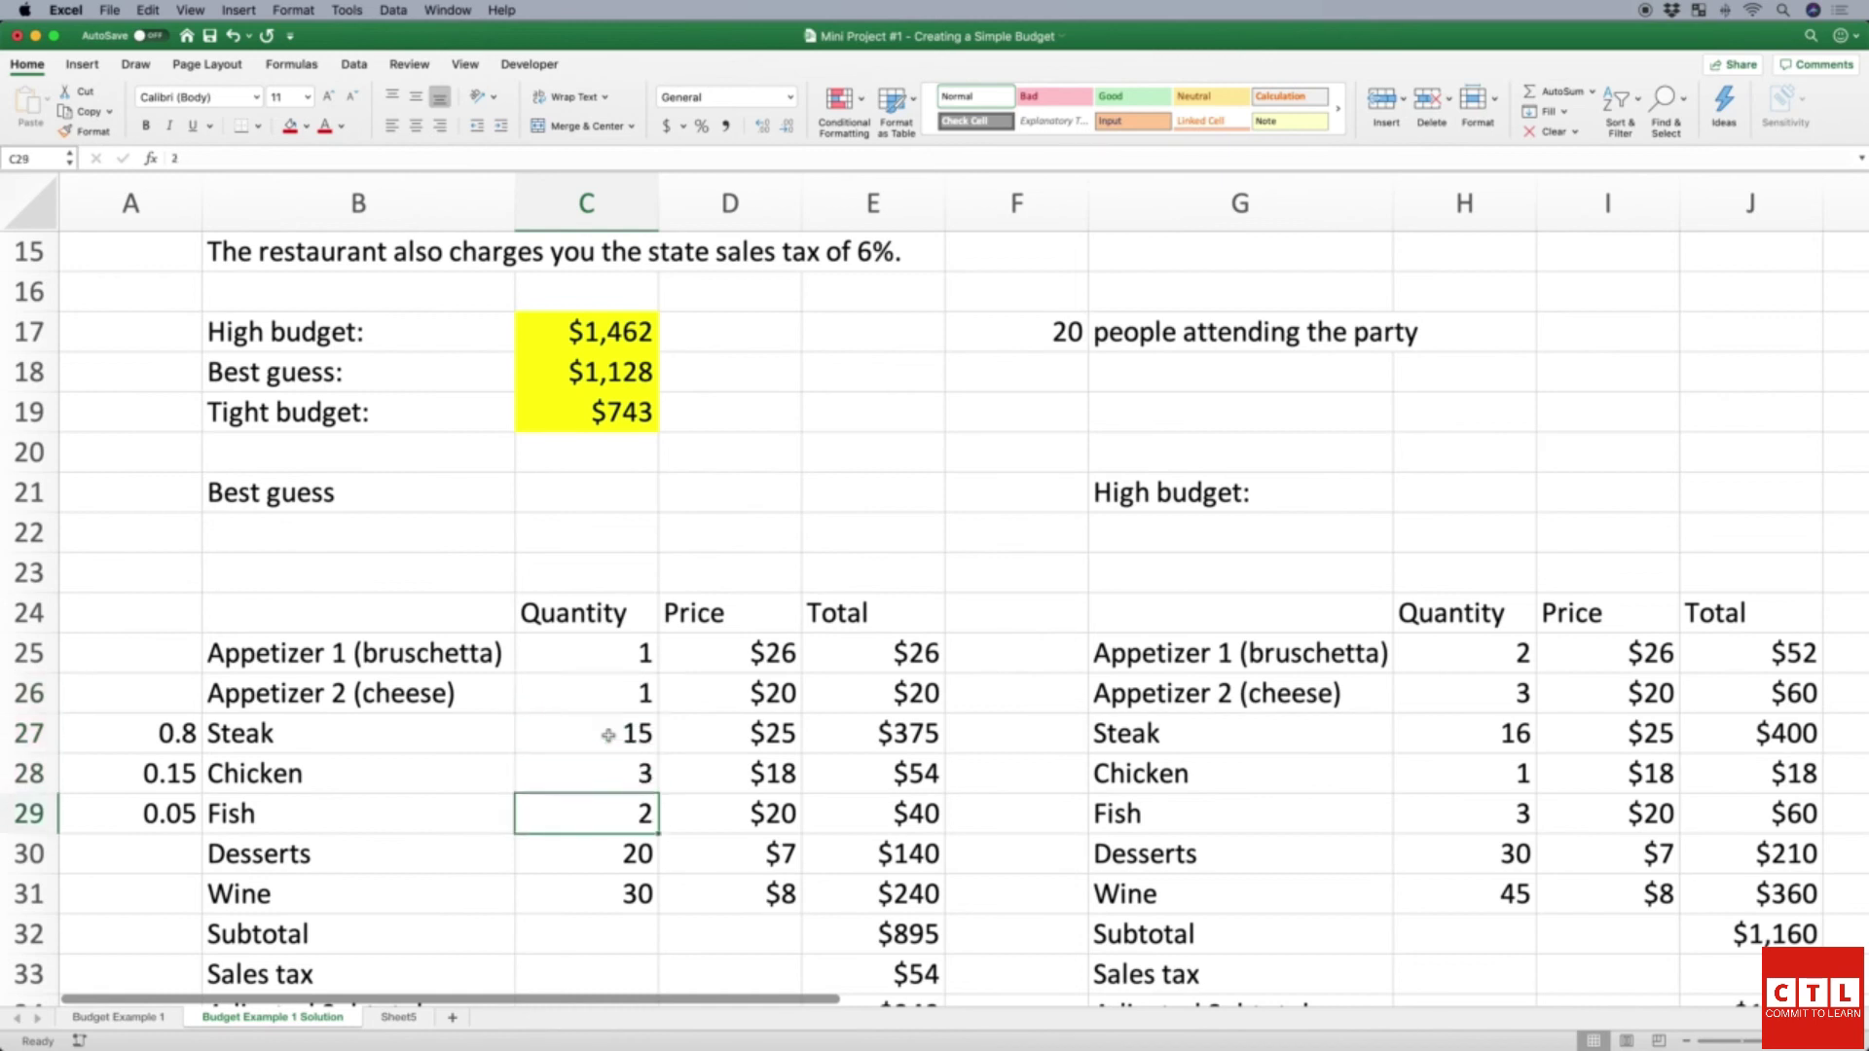
Step: Build a steak quantity formula in C27 that multiplies the share in A27 by the guest count in F17
key(Up)
key(Up)
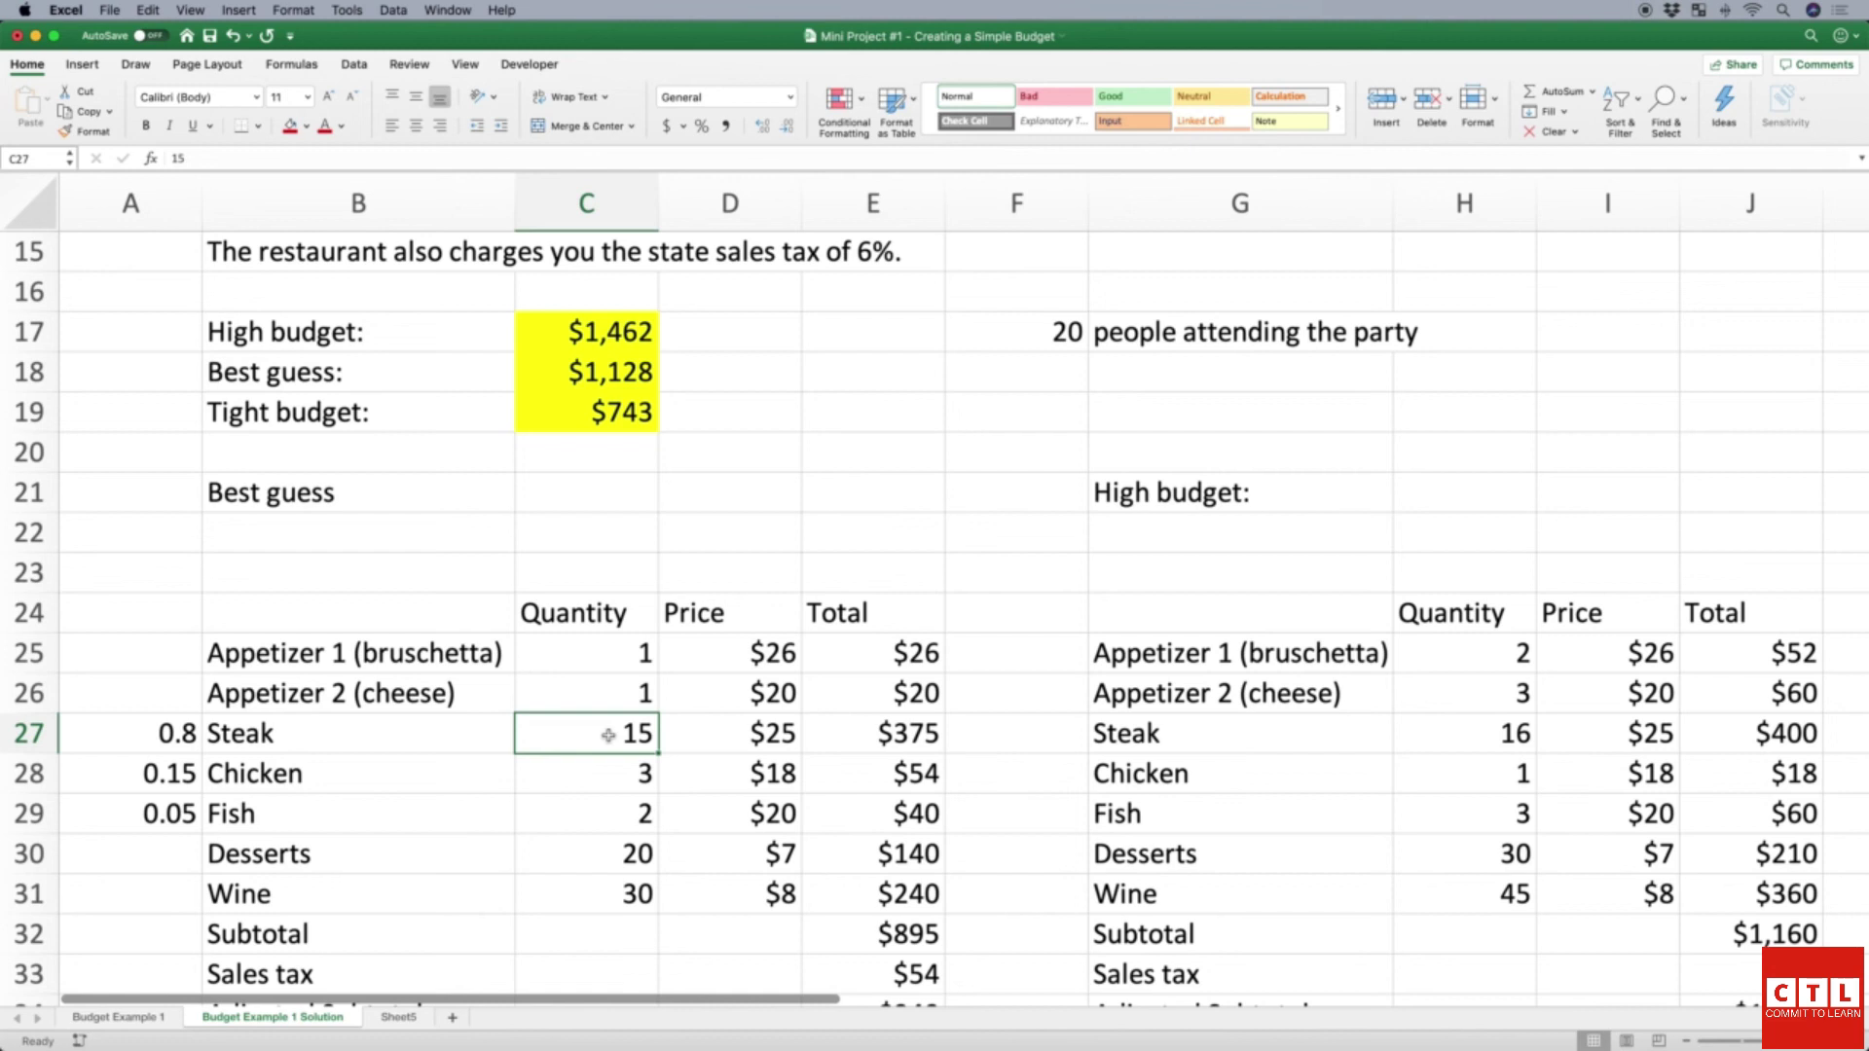
text(=)
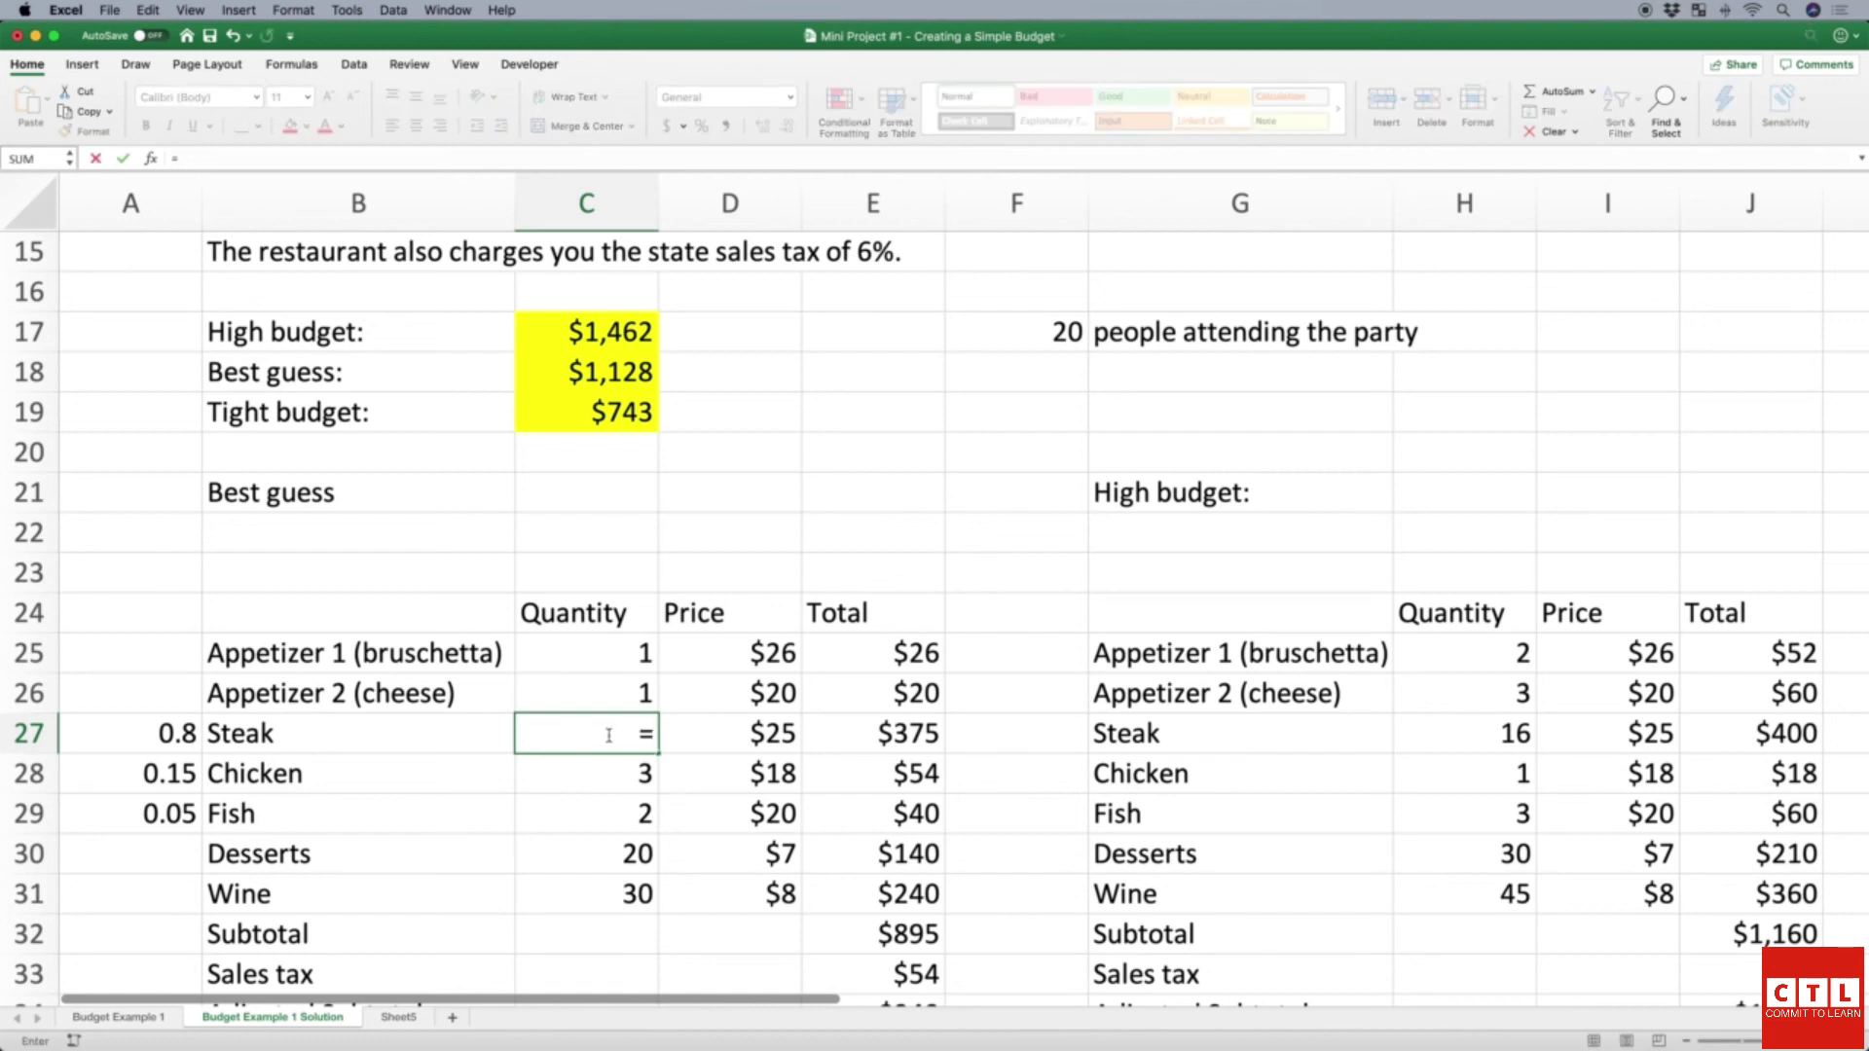
key(Left)
key(Left)
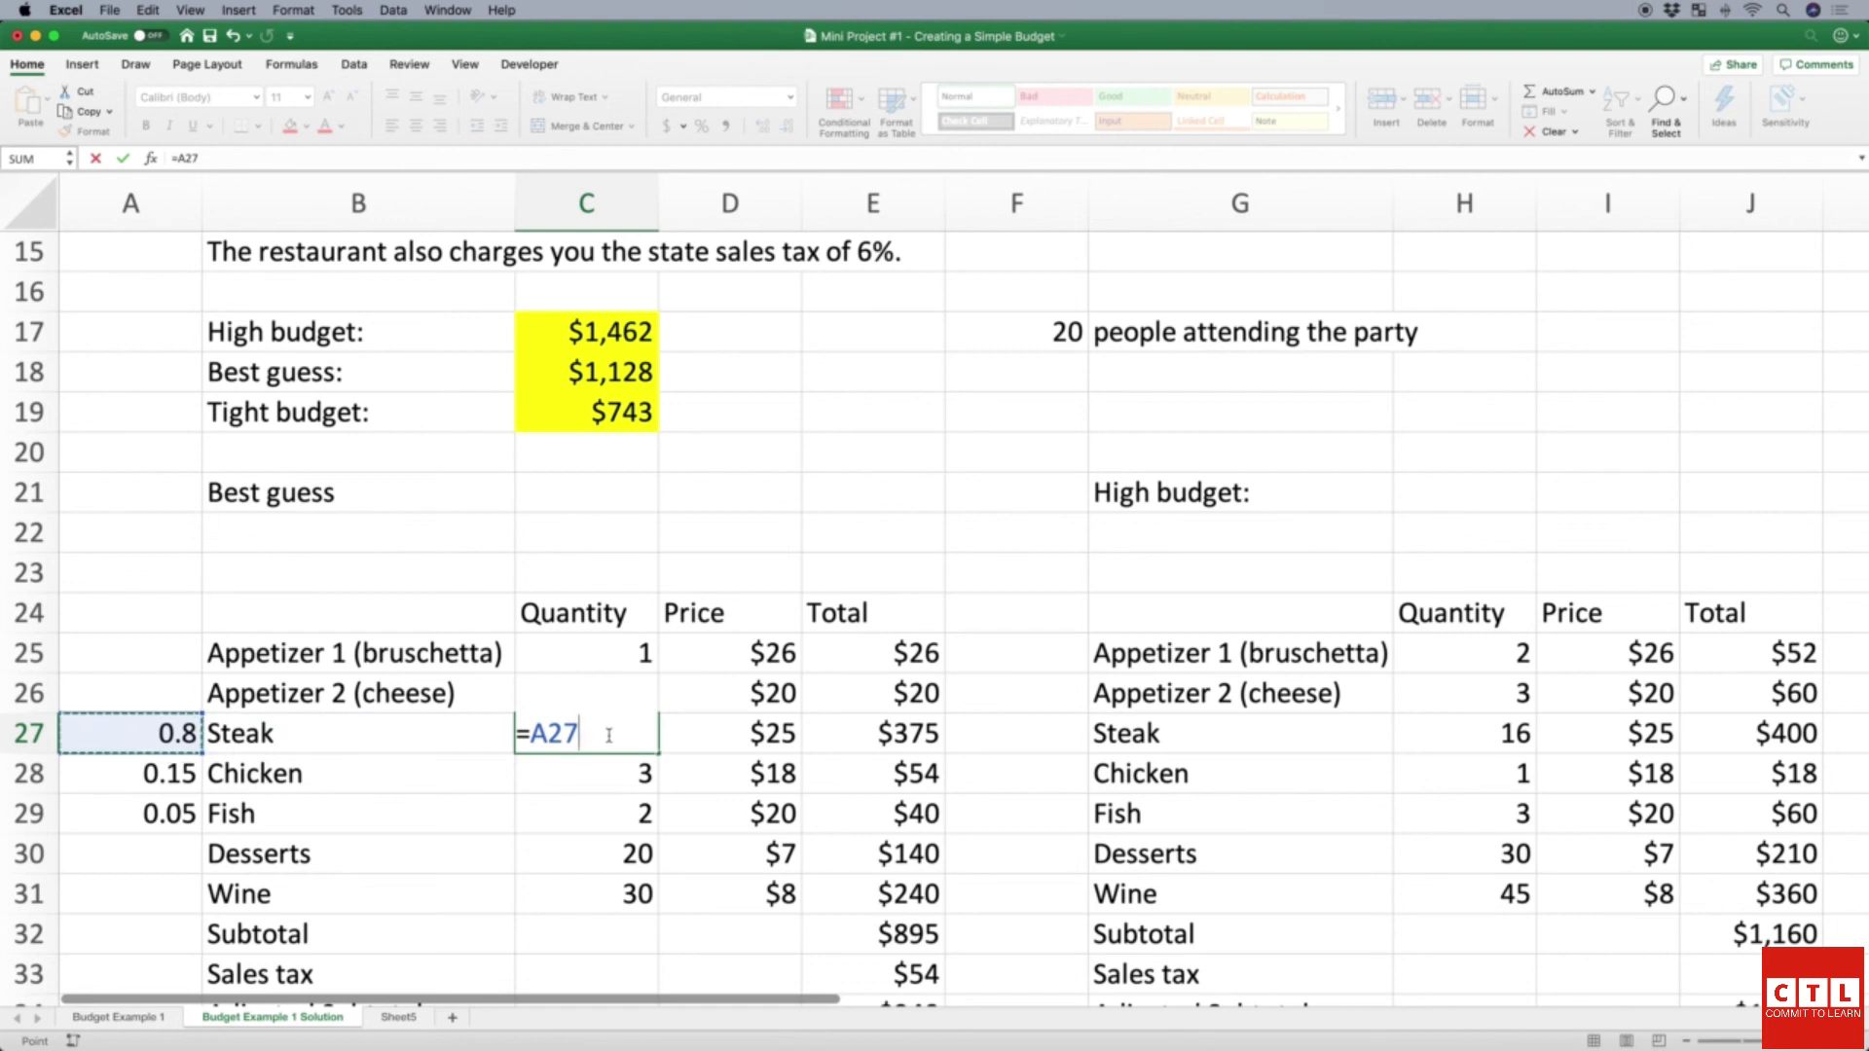
text(*)
key(Right)
key(Up)
key(Up)
key(Up)
key(Right)
key(Up)
key(Up)
key(Up)
key(Up)
key(Up)
key(Up)
key(Up)
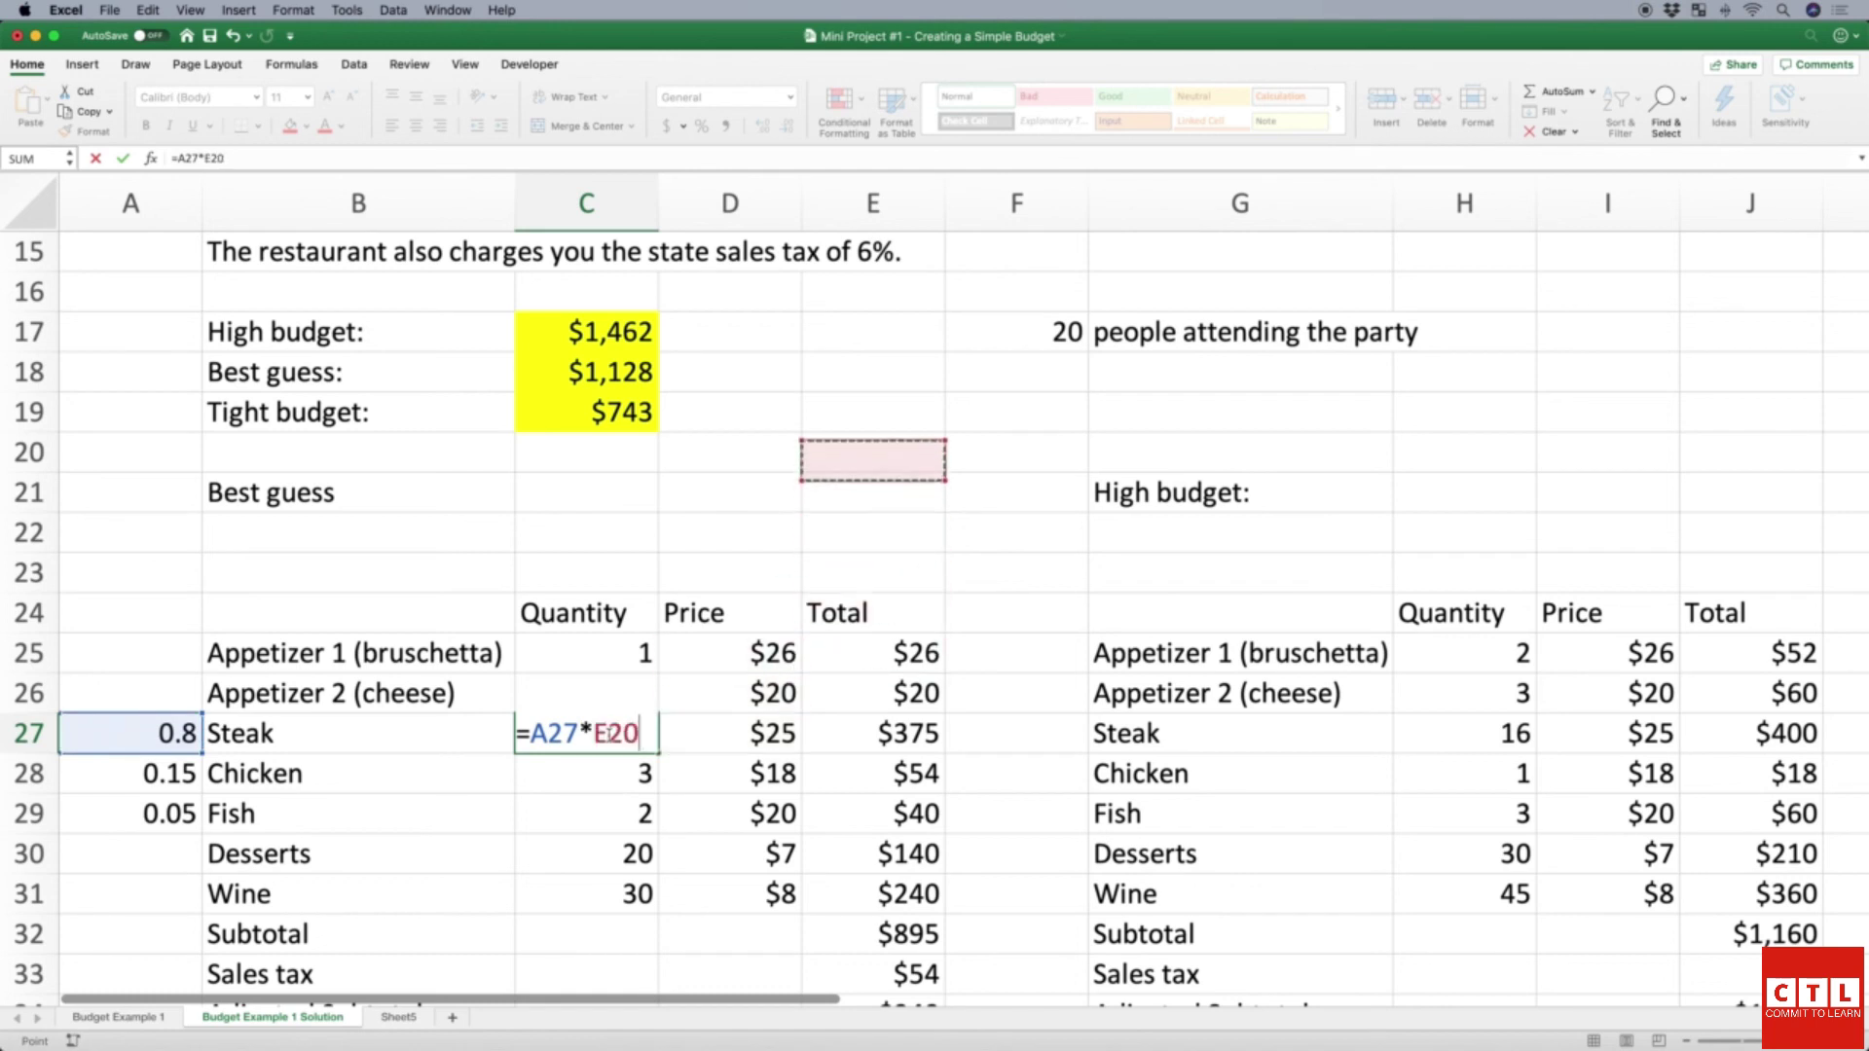
key(Right)
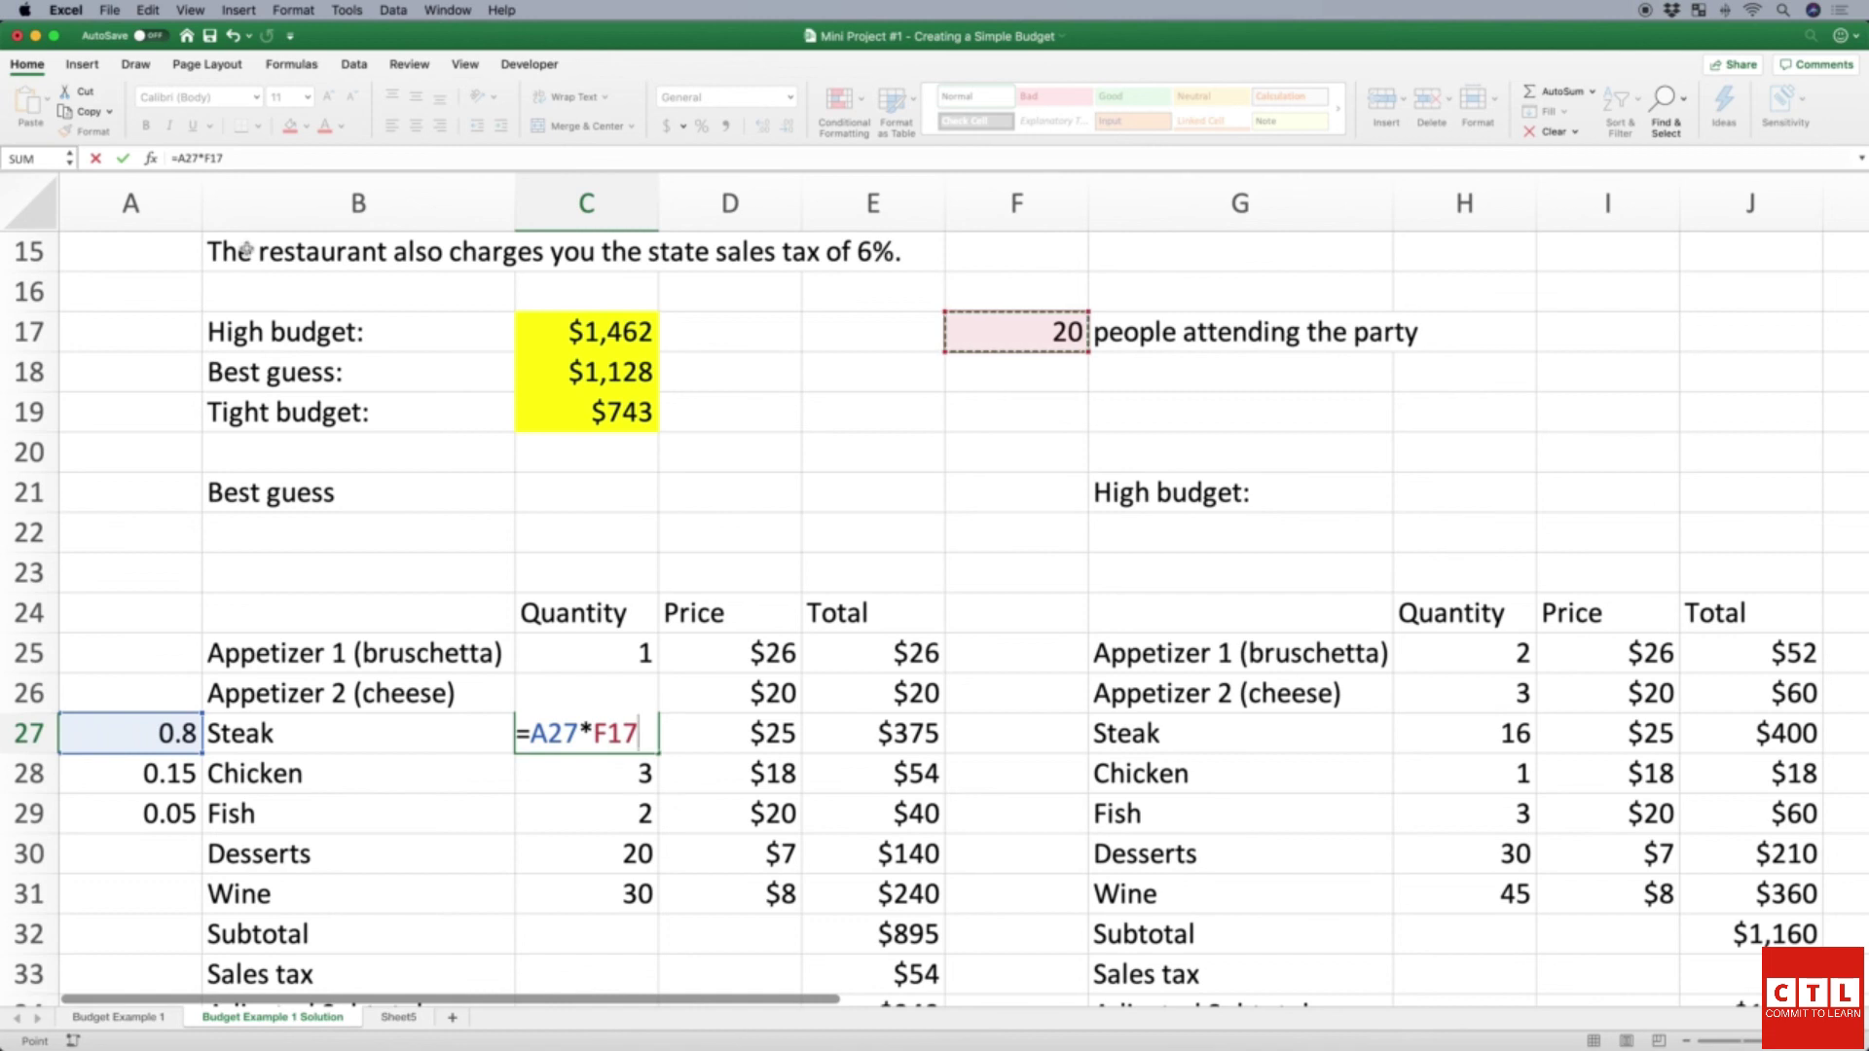
Step: Make the guest count reference absolute so the steak quantity formula reads =A27*$F$17, and enter it
click(202, 159)
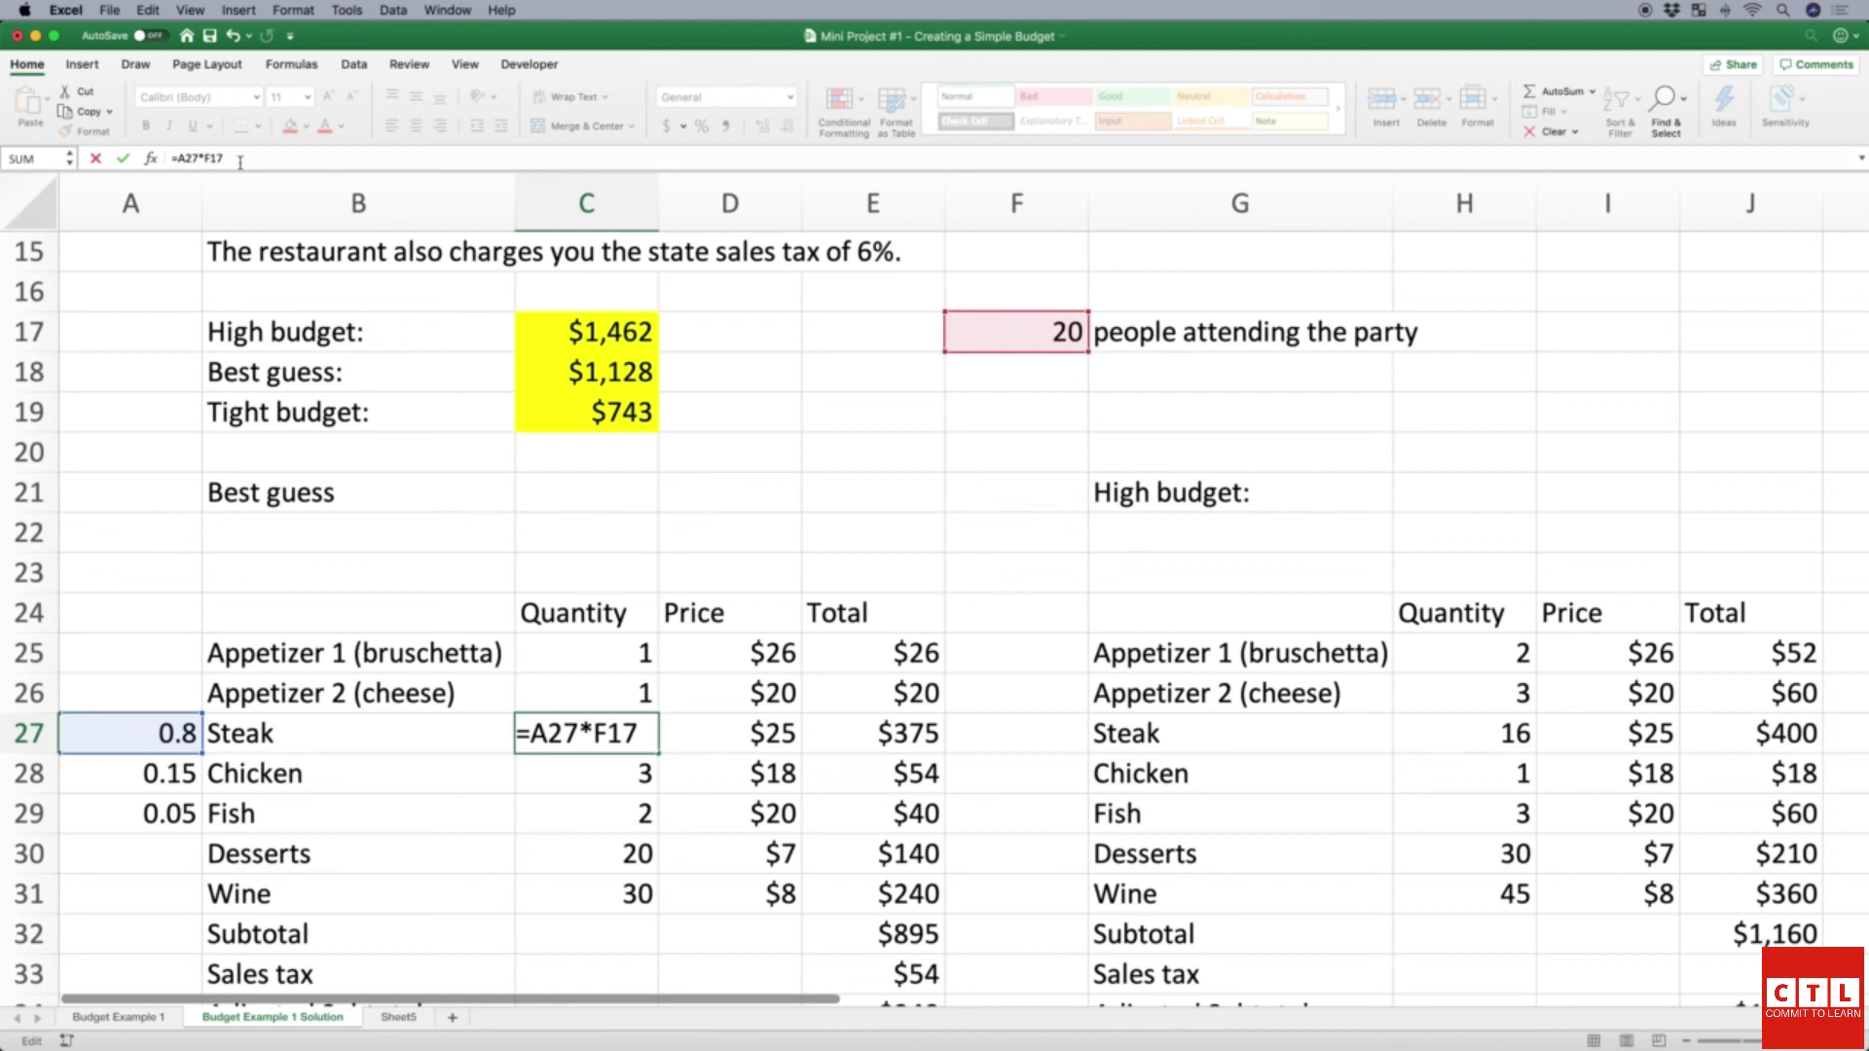
key(F4)
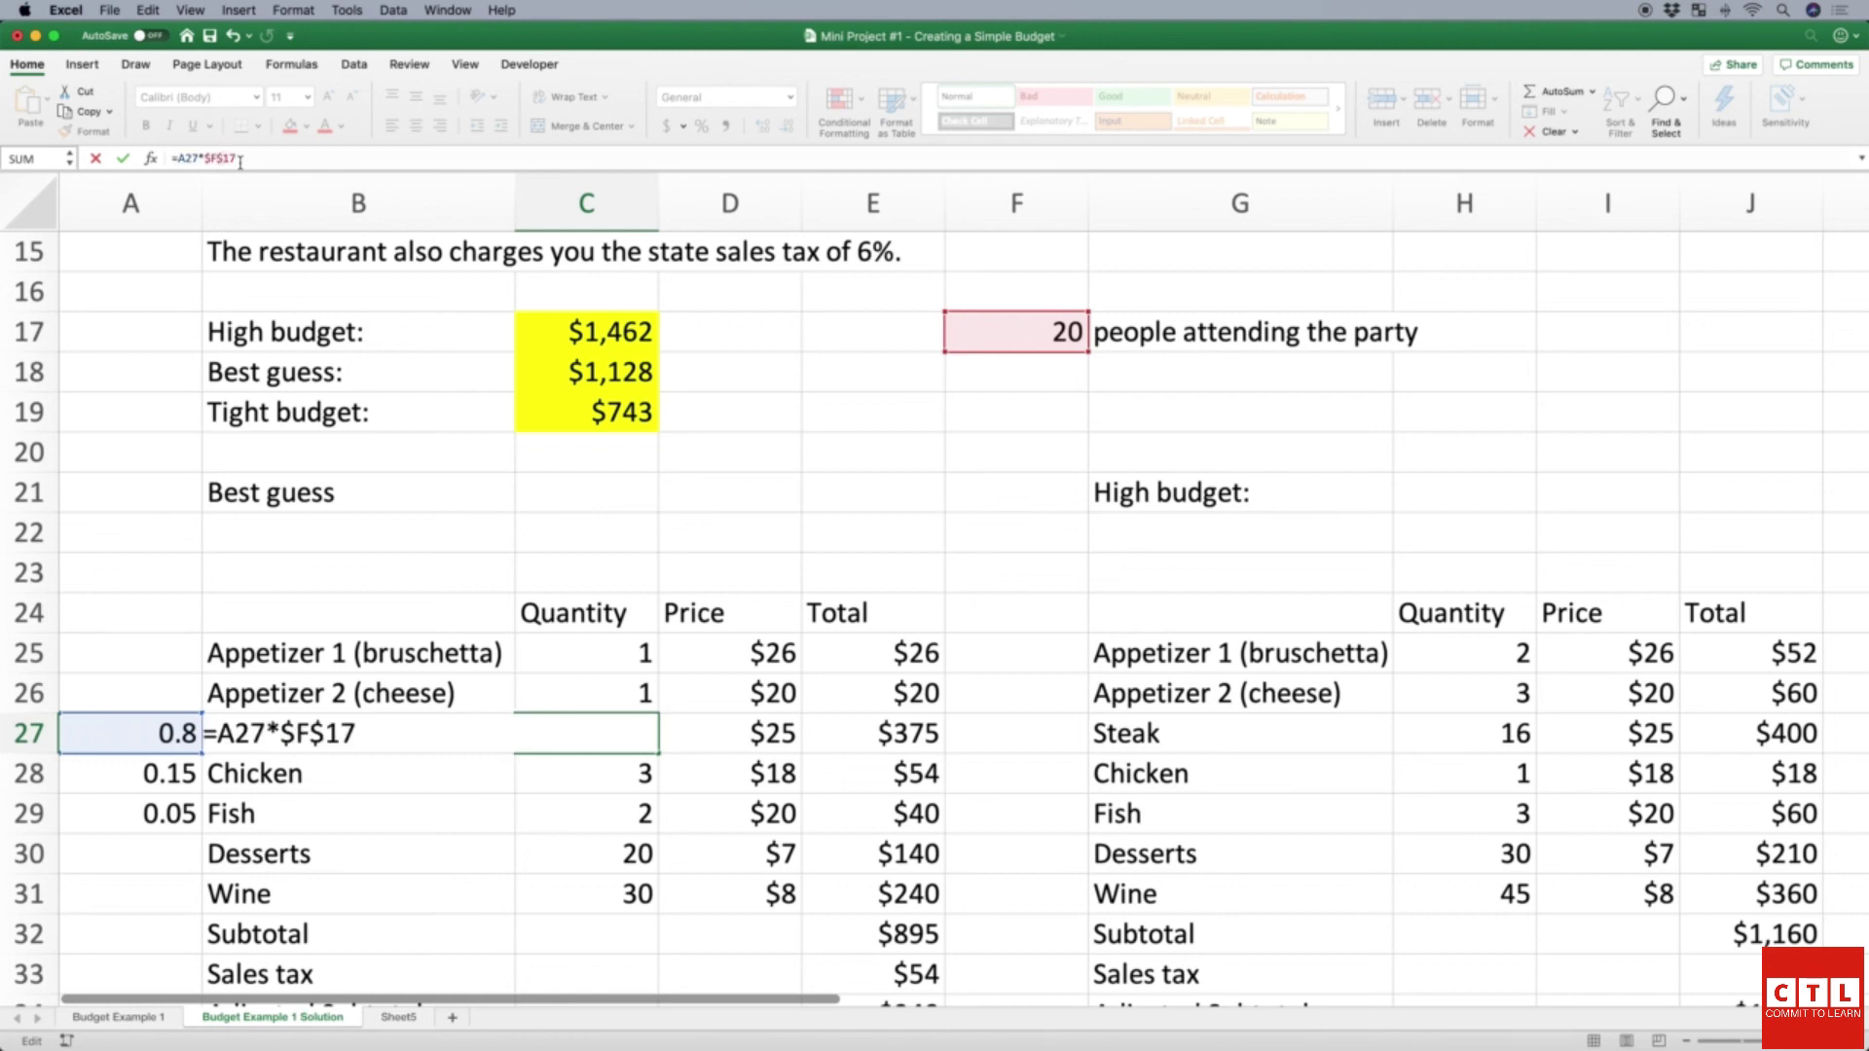
key(Return)
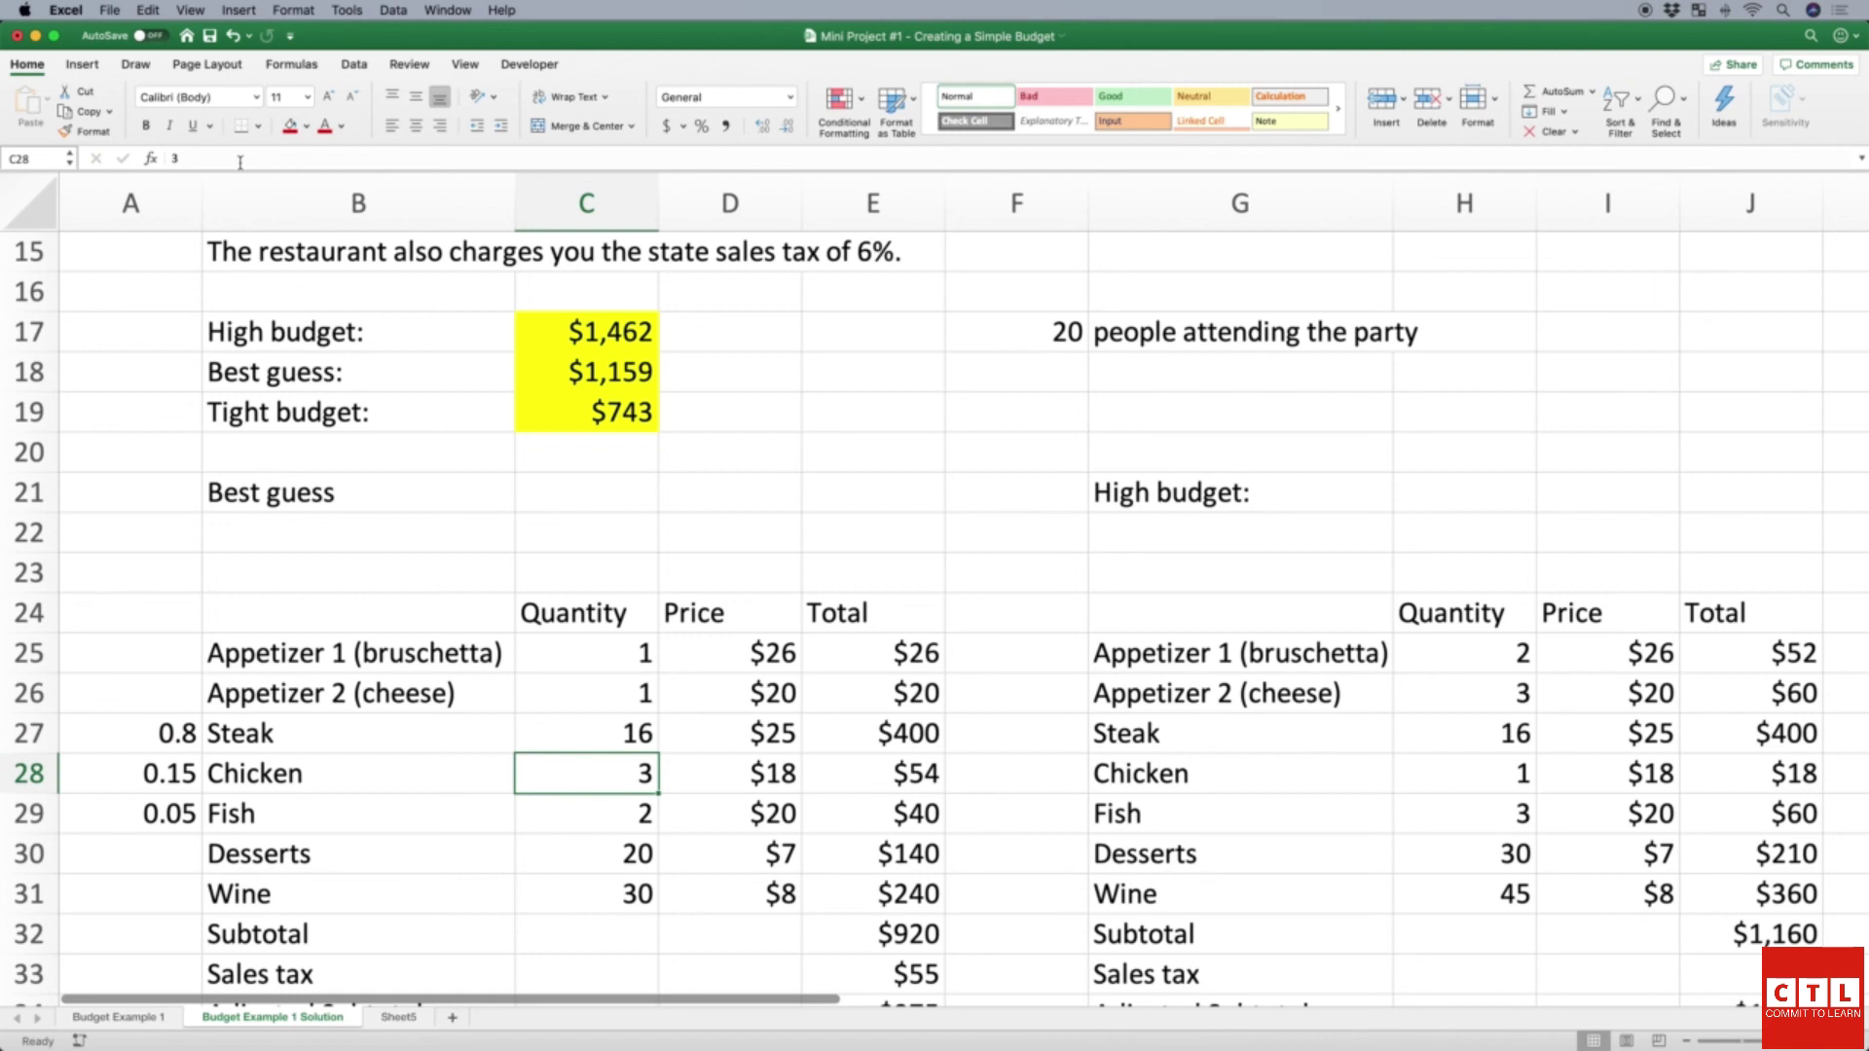
Step: Fill the steak quantity formula from C27 down to the chicken and fish quantities in C28 and C29
key(Up)
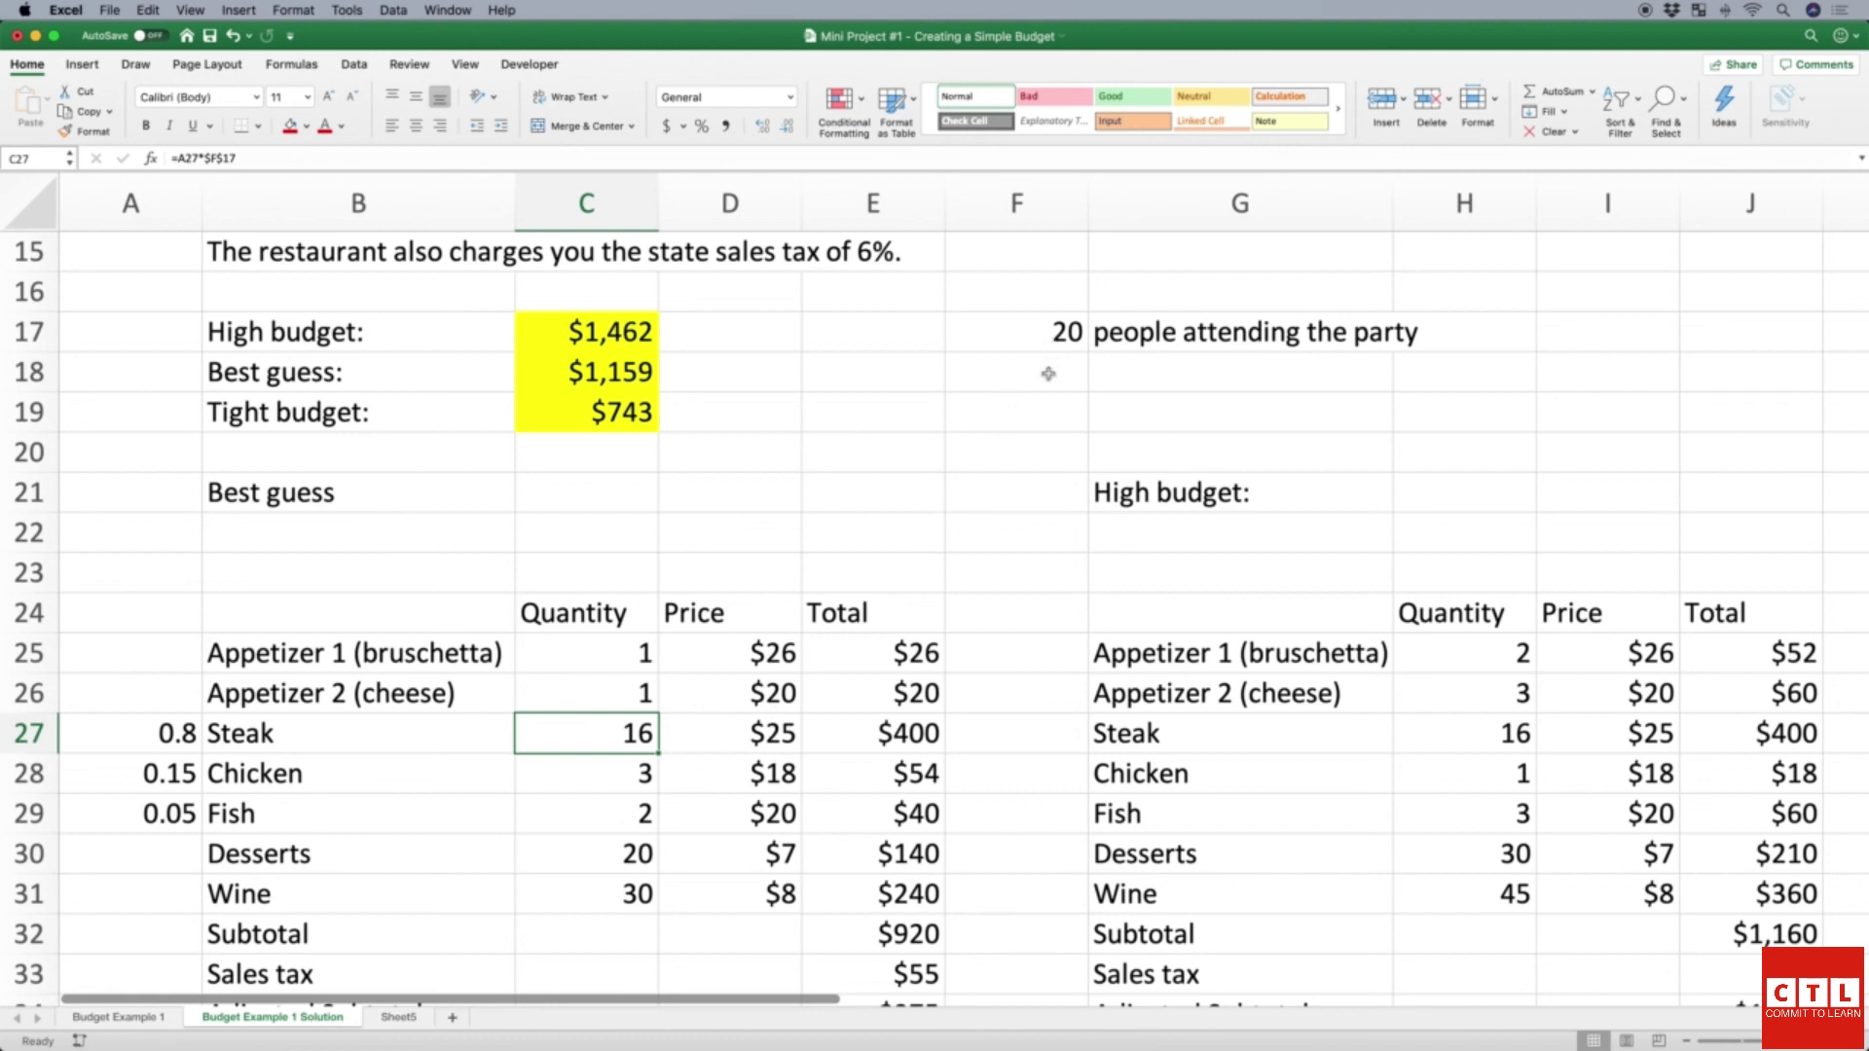
drag(1055, 373, 1066, 412)
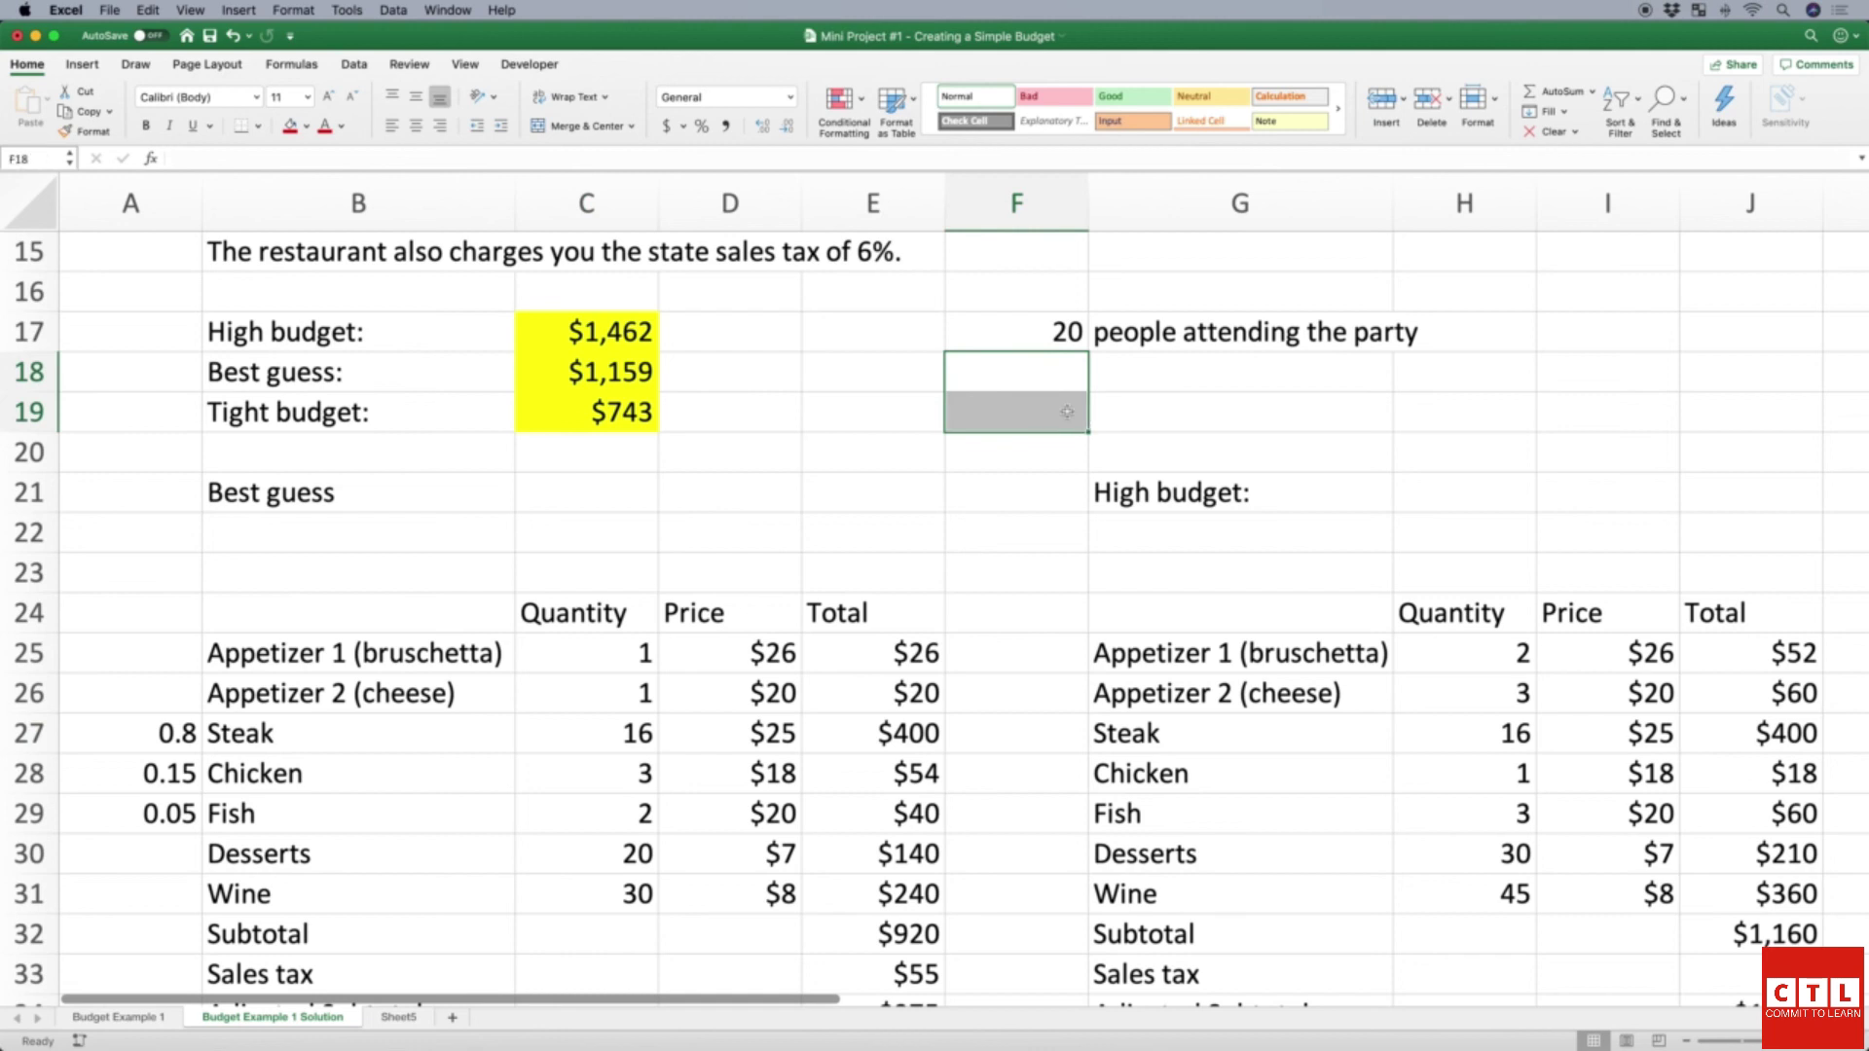
click(631, 737)
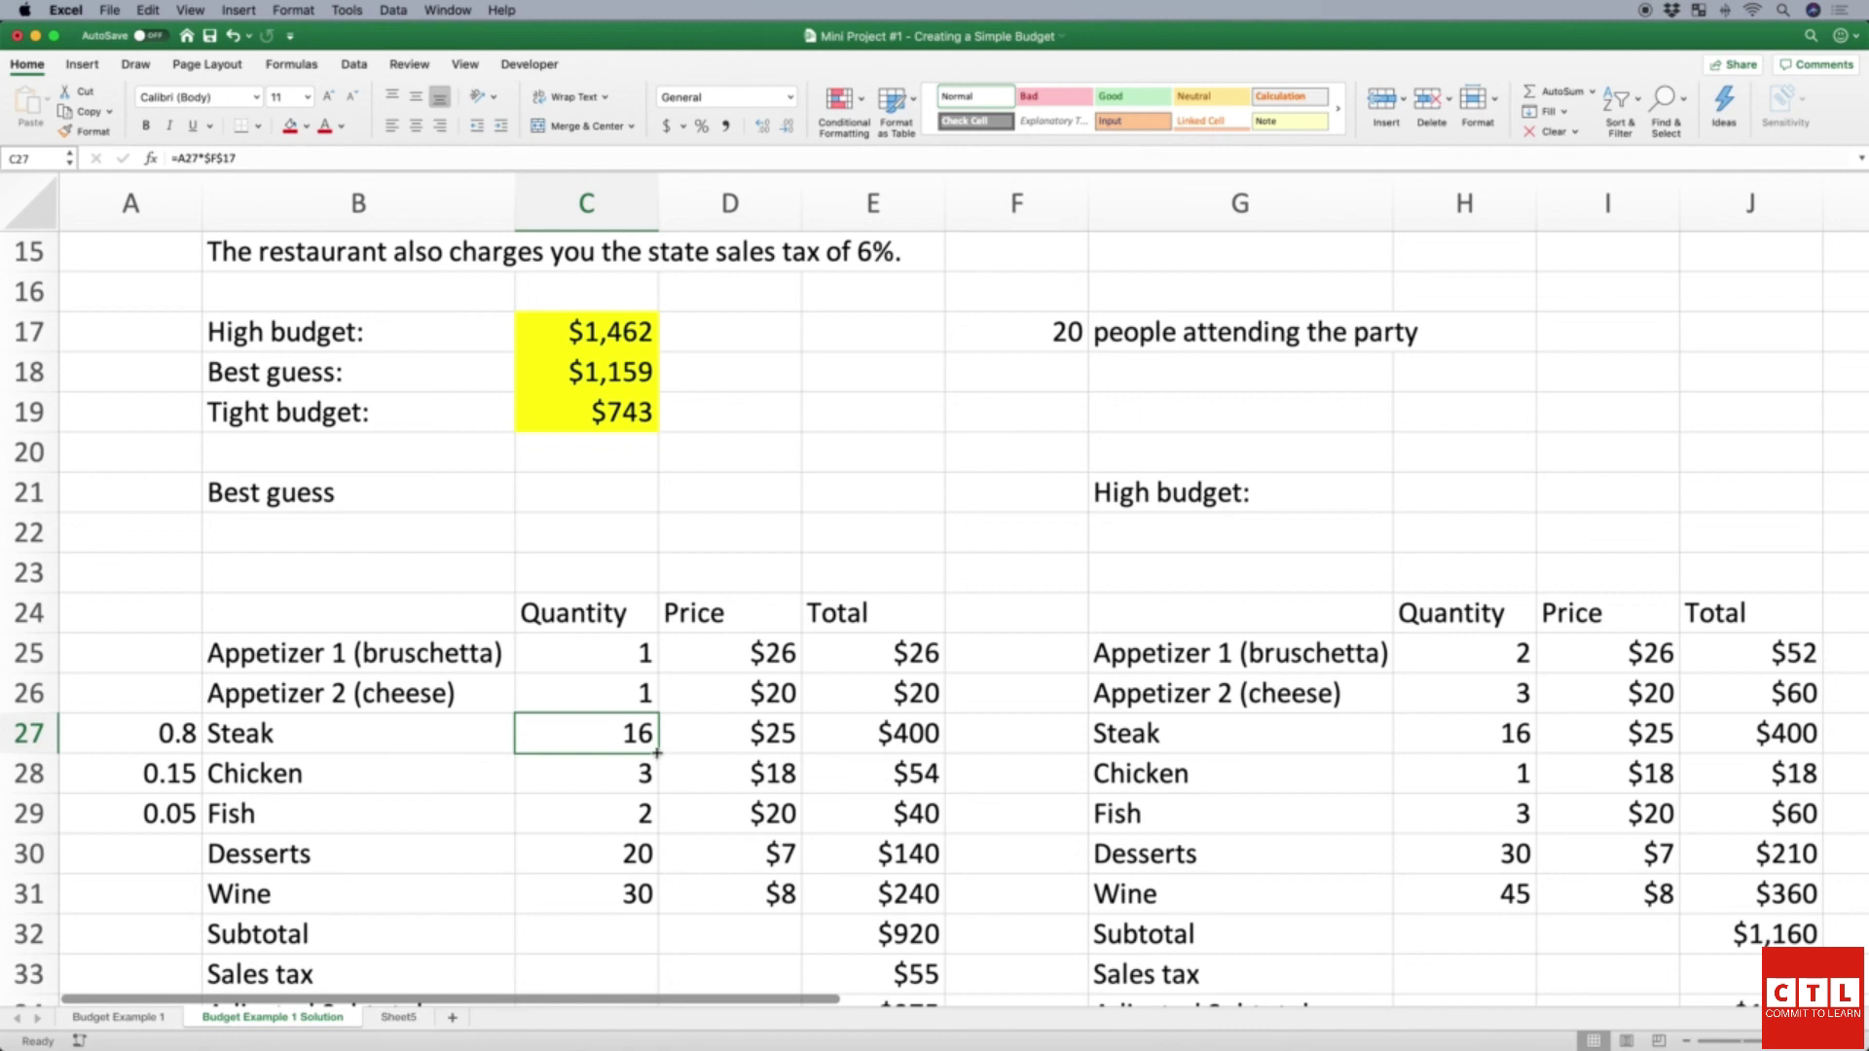
drag(659, 752, 655, 823)
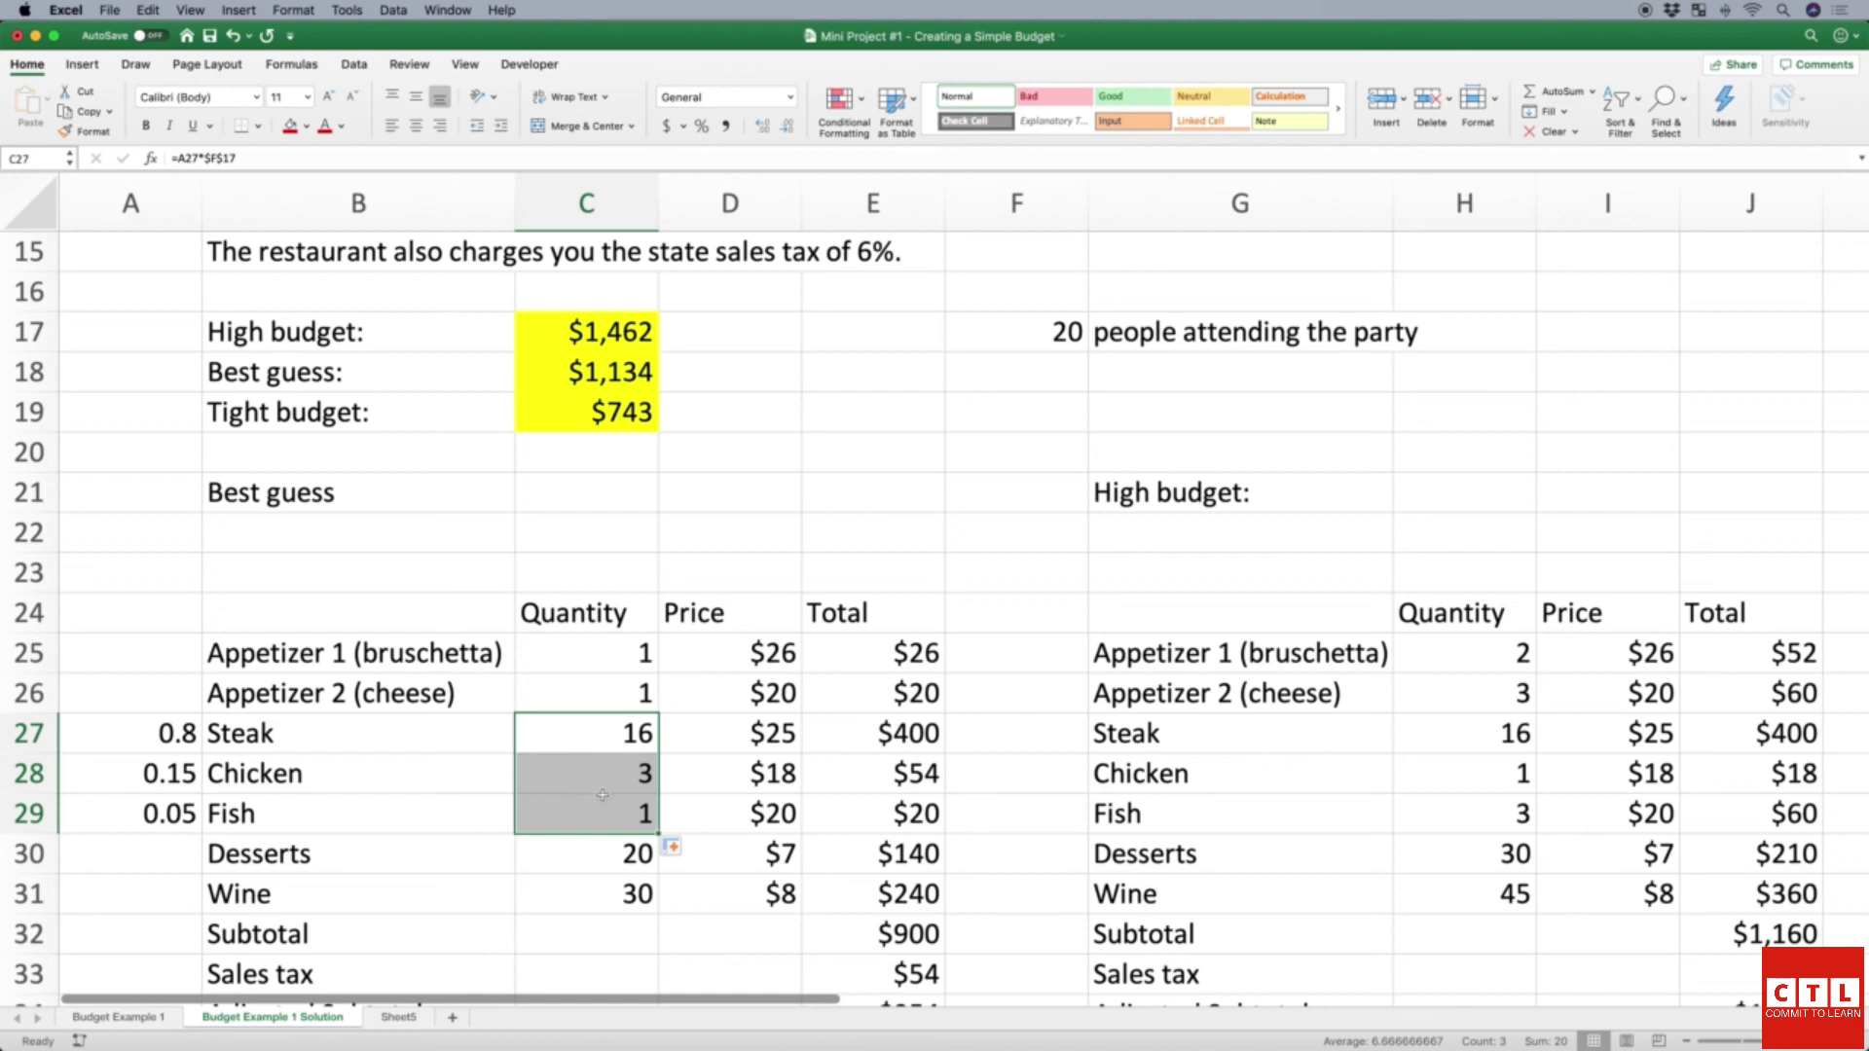
click(610, 811)
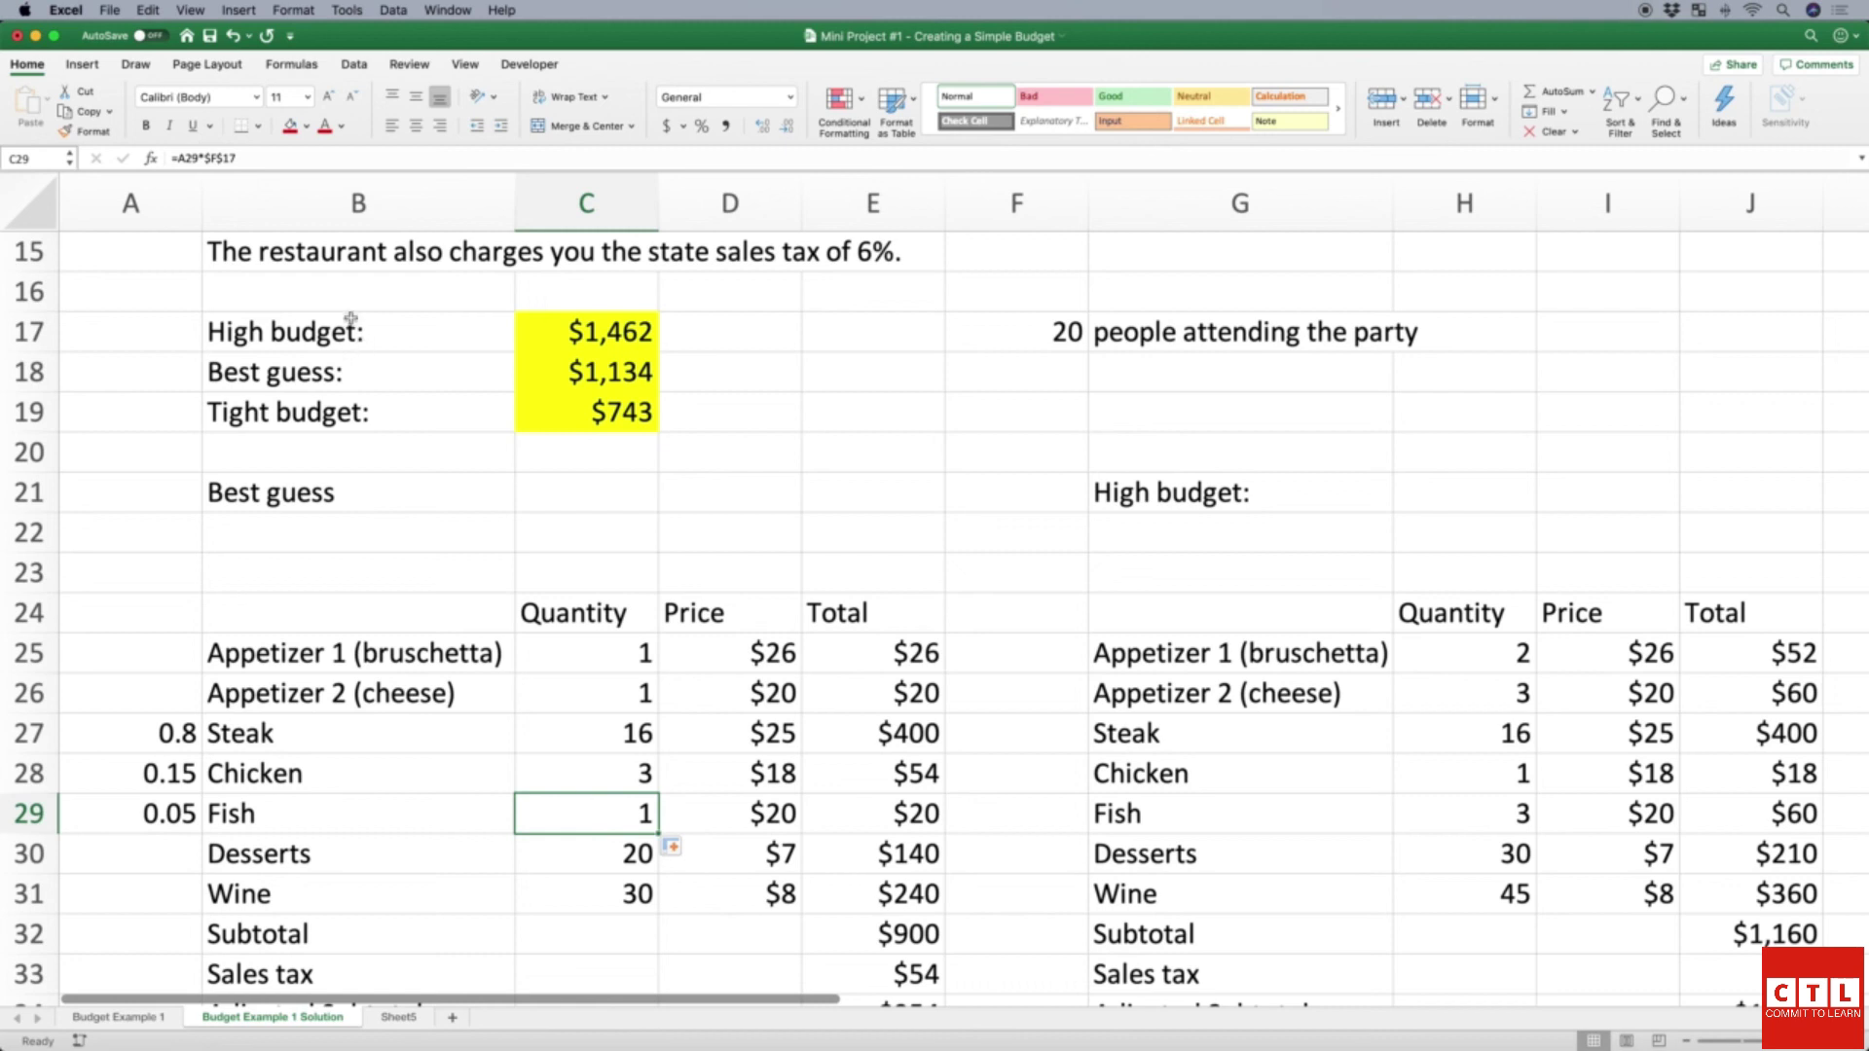
Step: Inspect the fish quantity formula in C29 and the steak quantity formula in C27, including the cells they reference
click(255, 159)
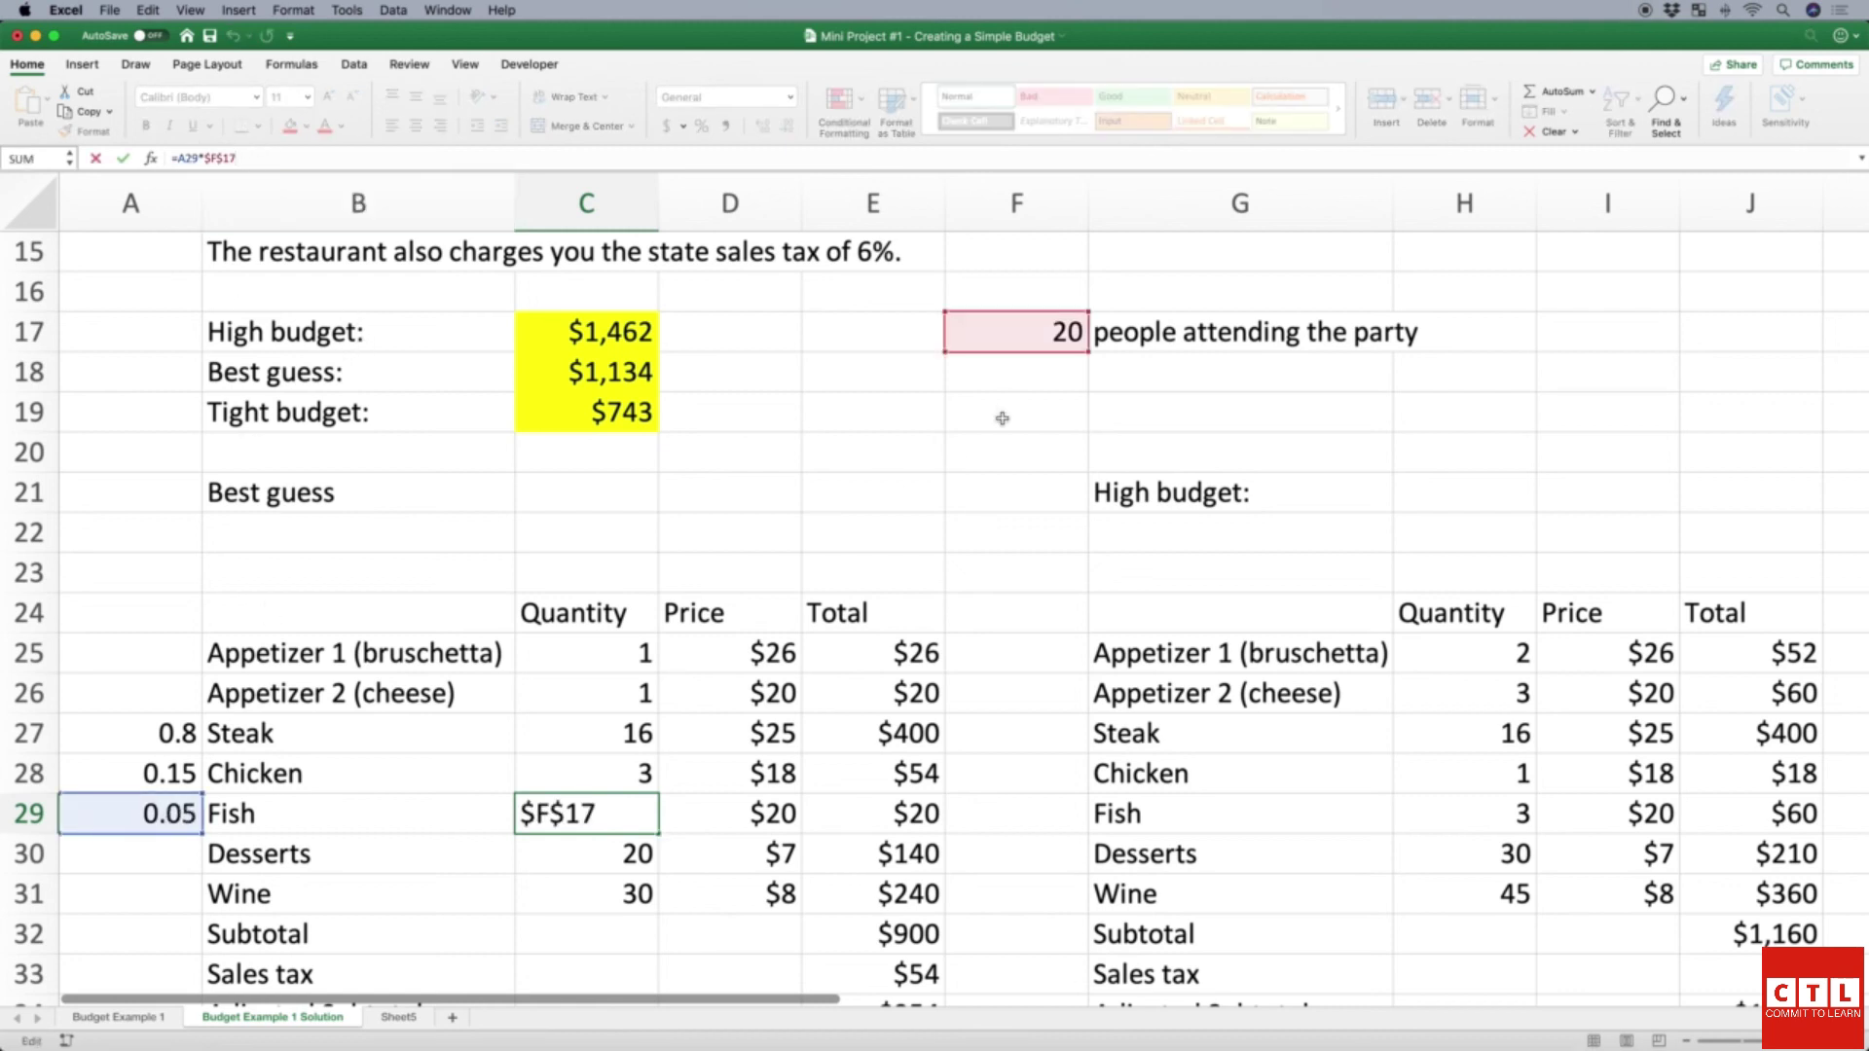
key(Return)
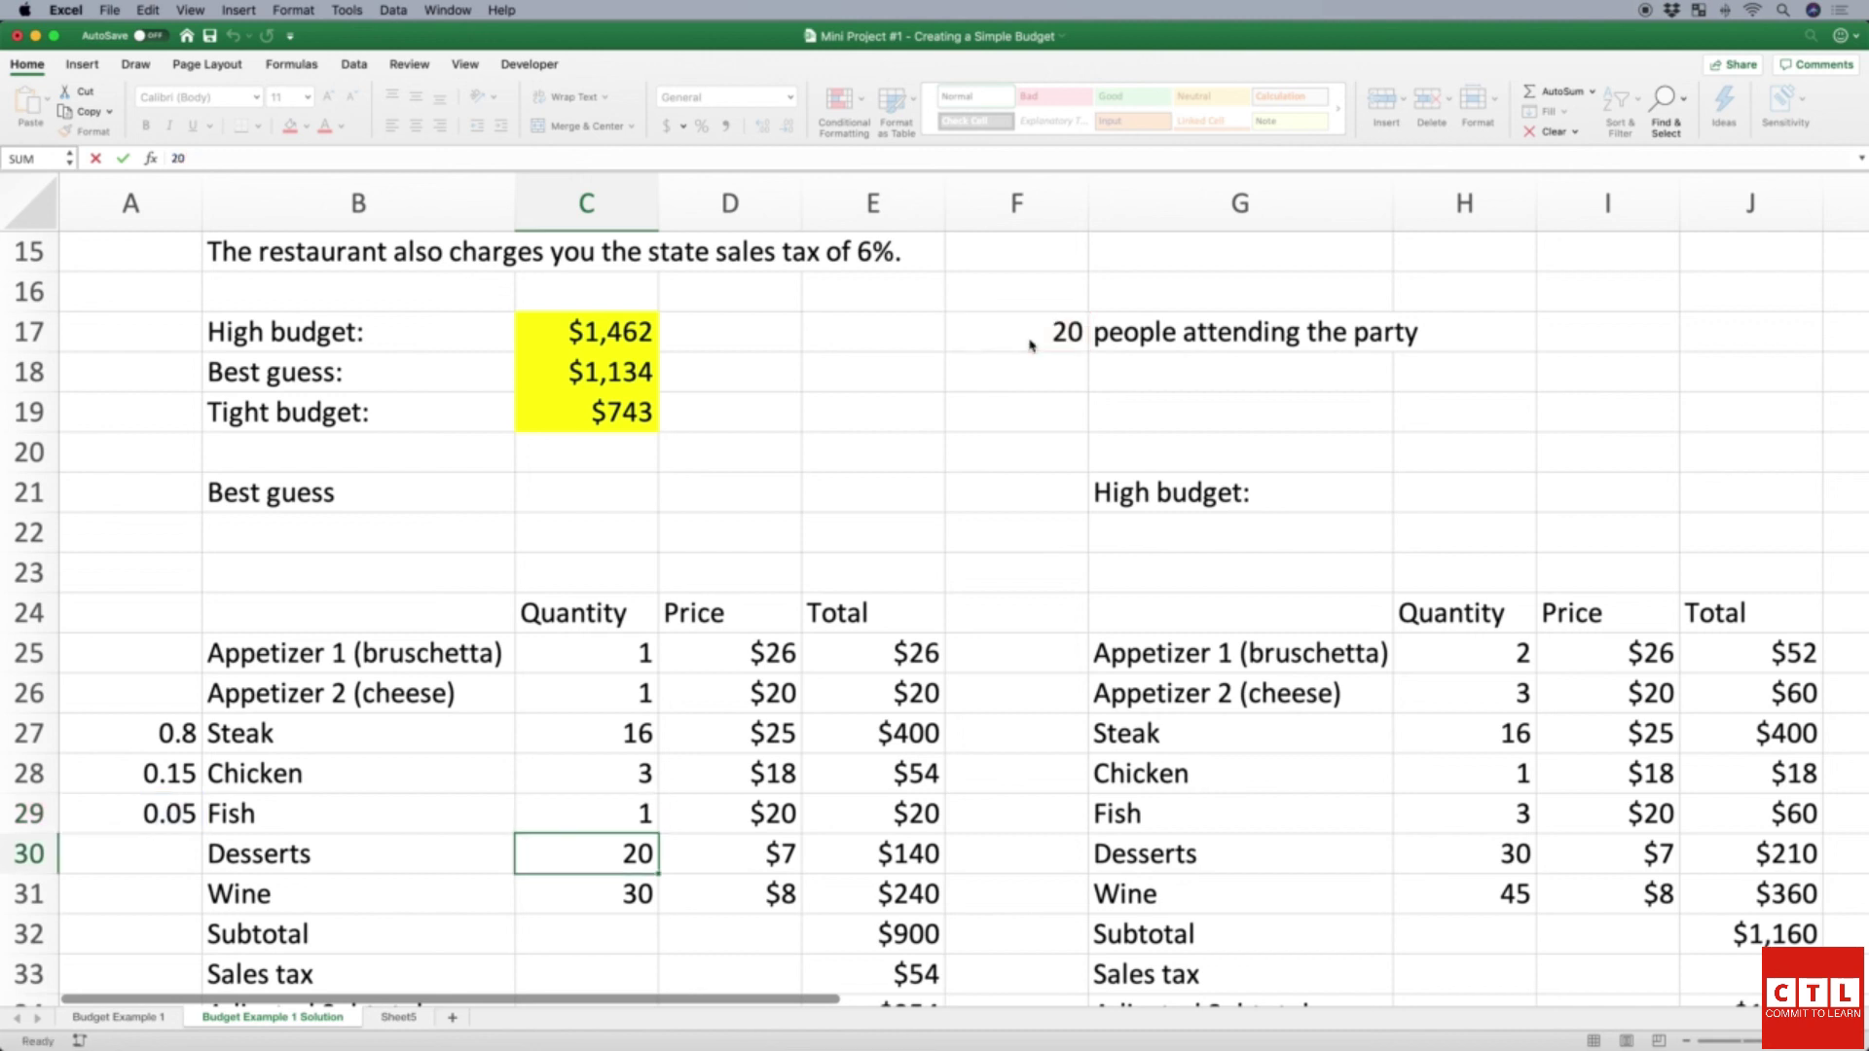
key(Up)
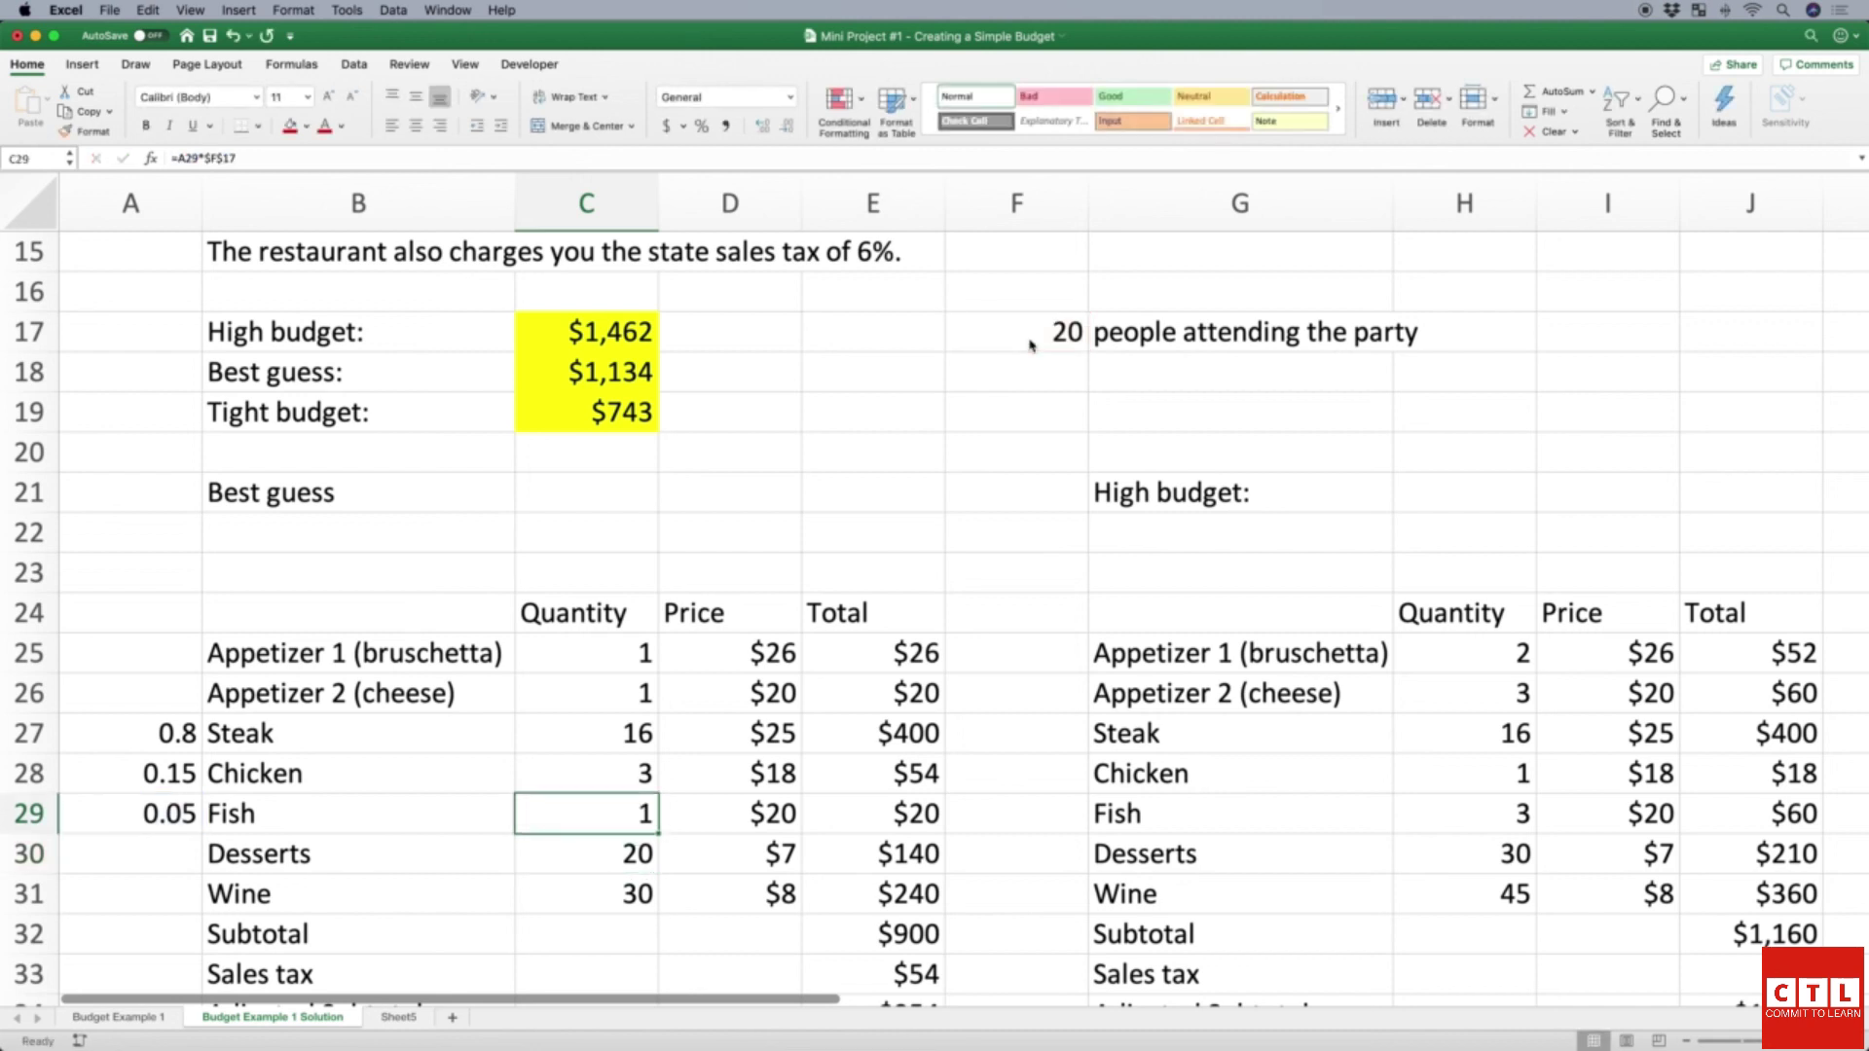
click(621, 737)
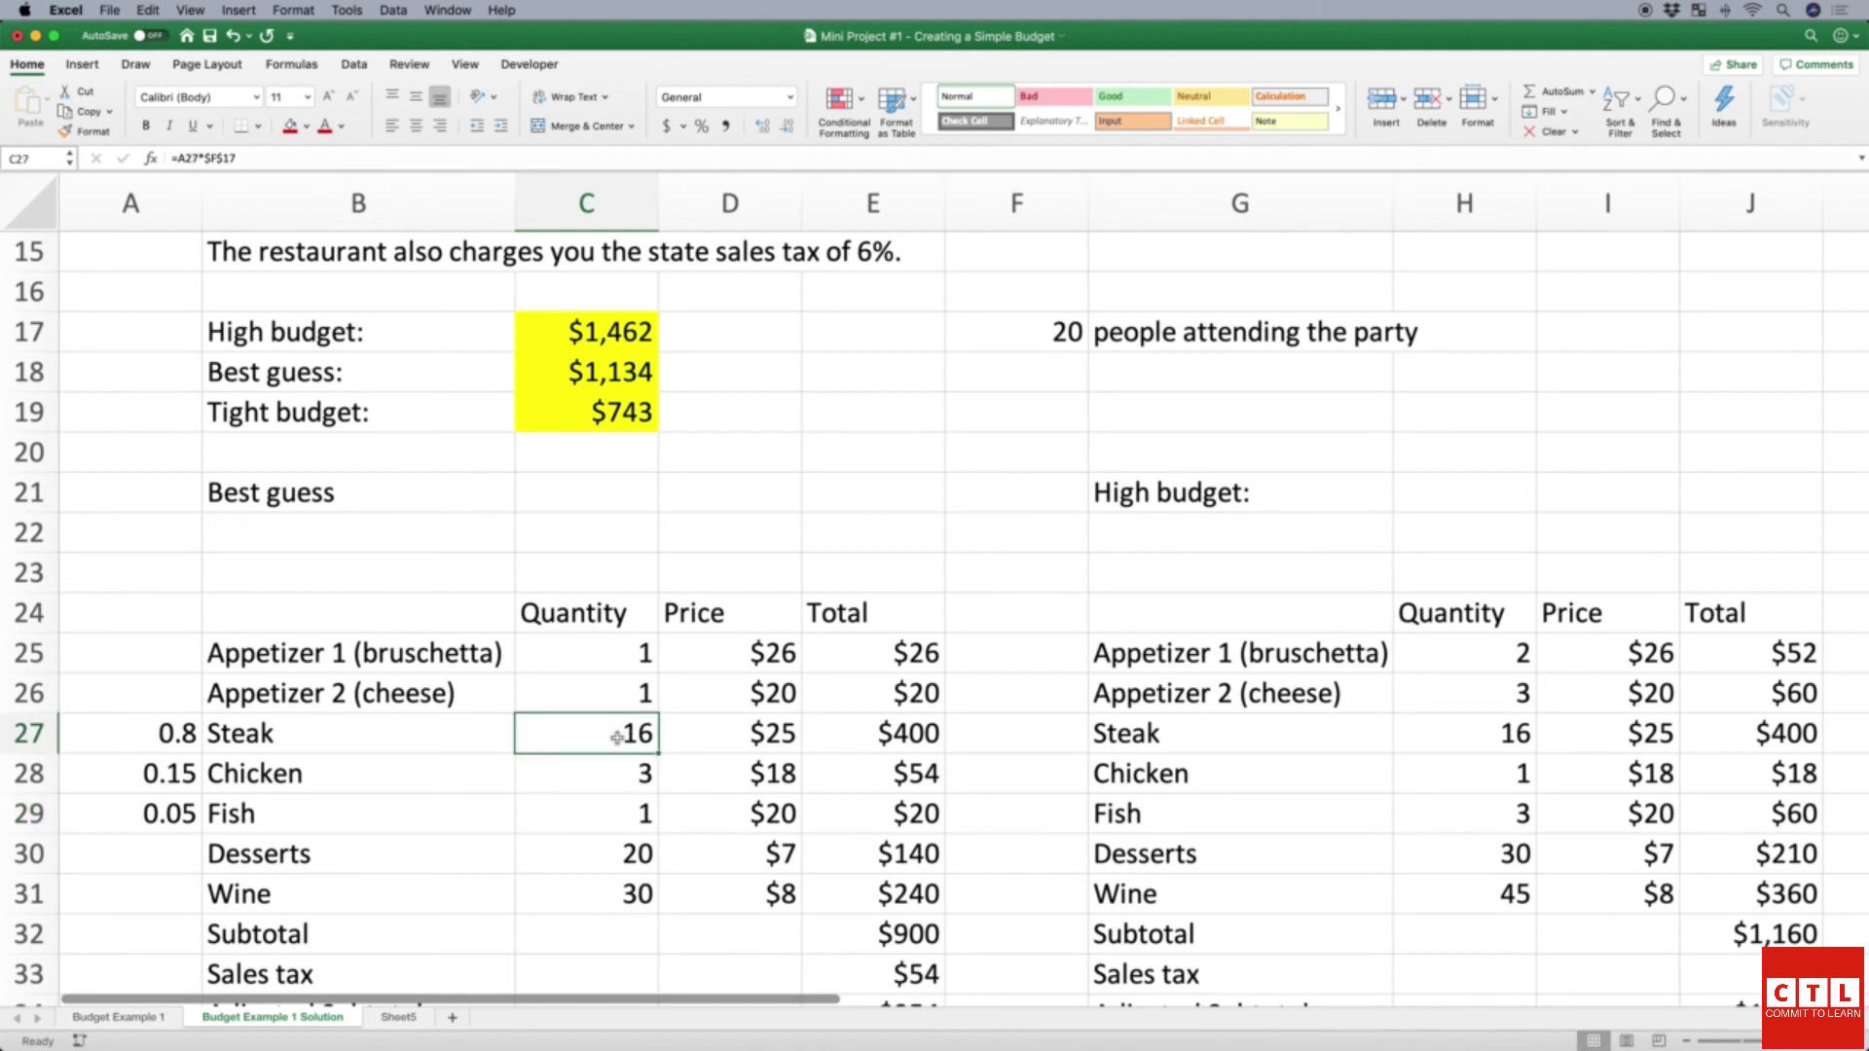
Step: Set the meal shares in A27:A29 to 0.7 for steak, 0.2 for chicken and 0.1 for fish, and check their sum
click(172, 737)
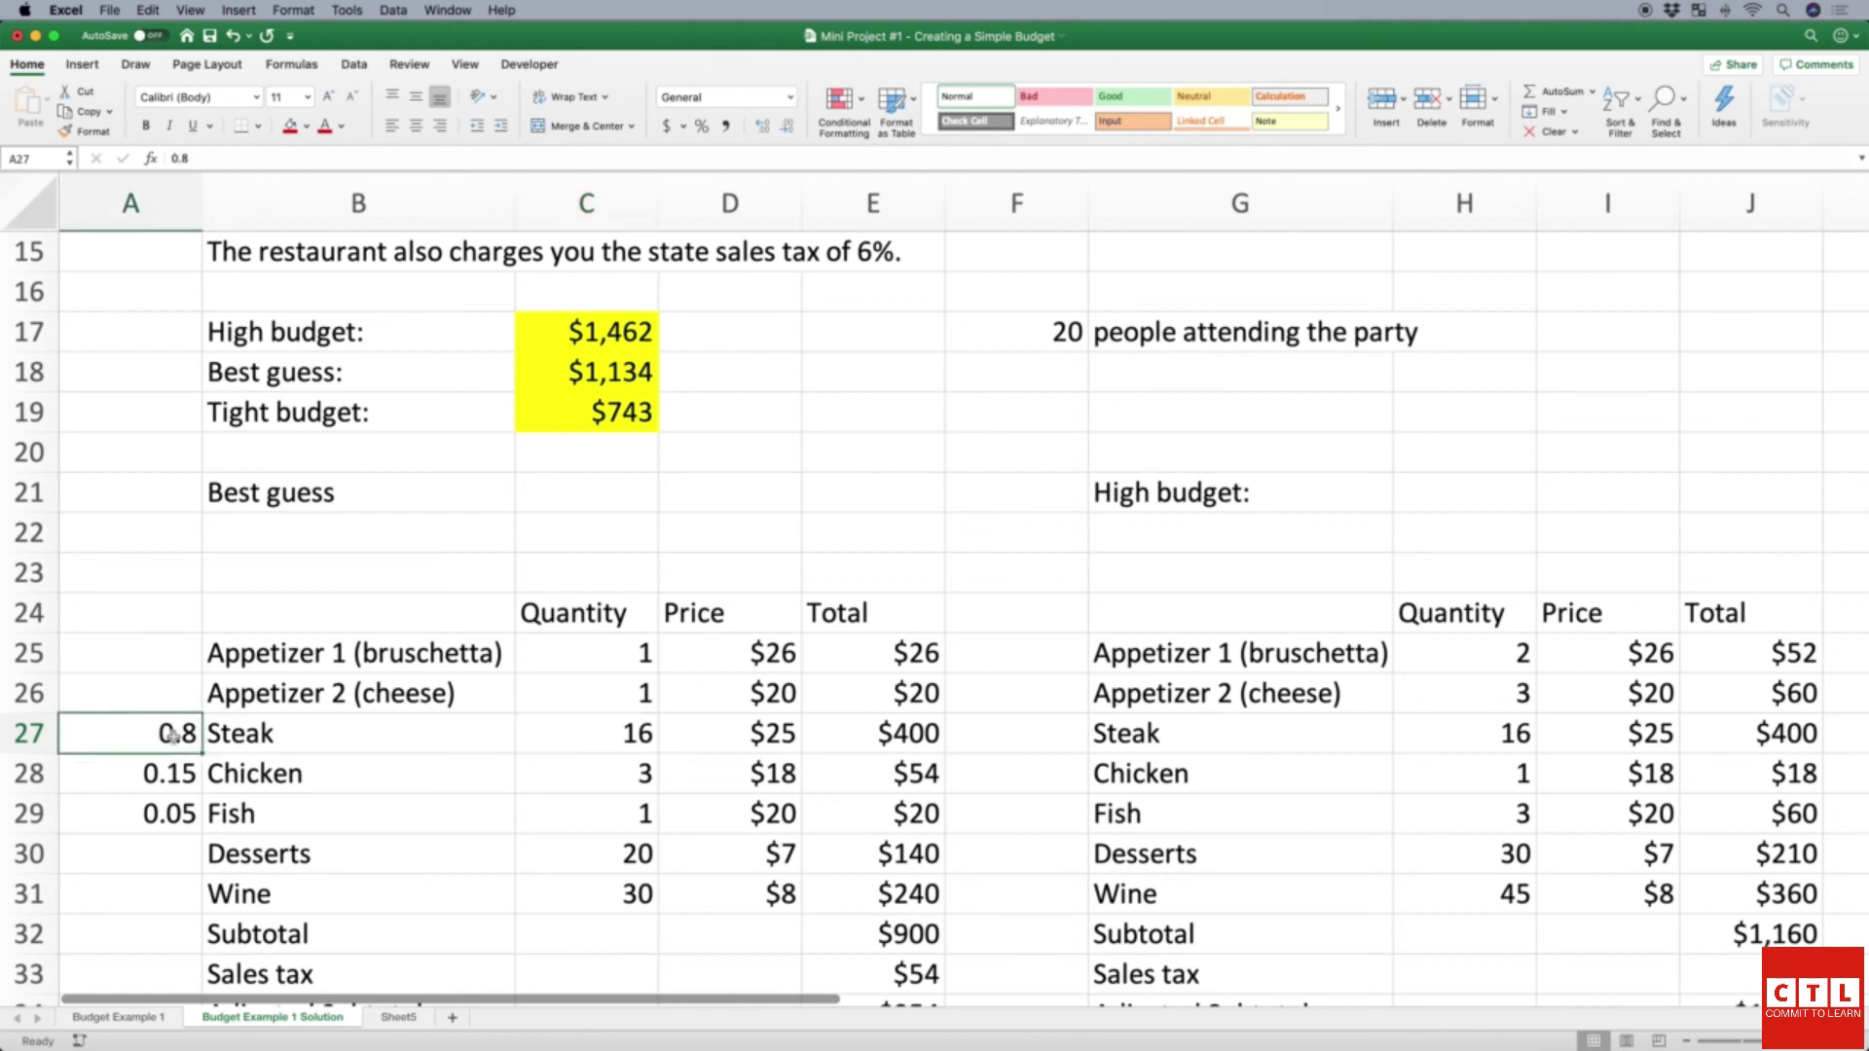
text(.7)
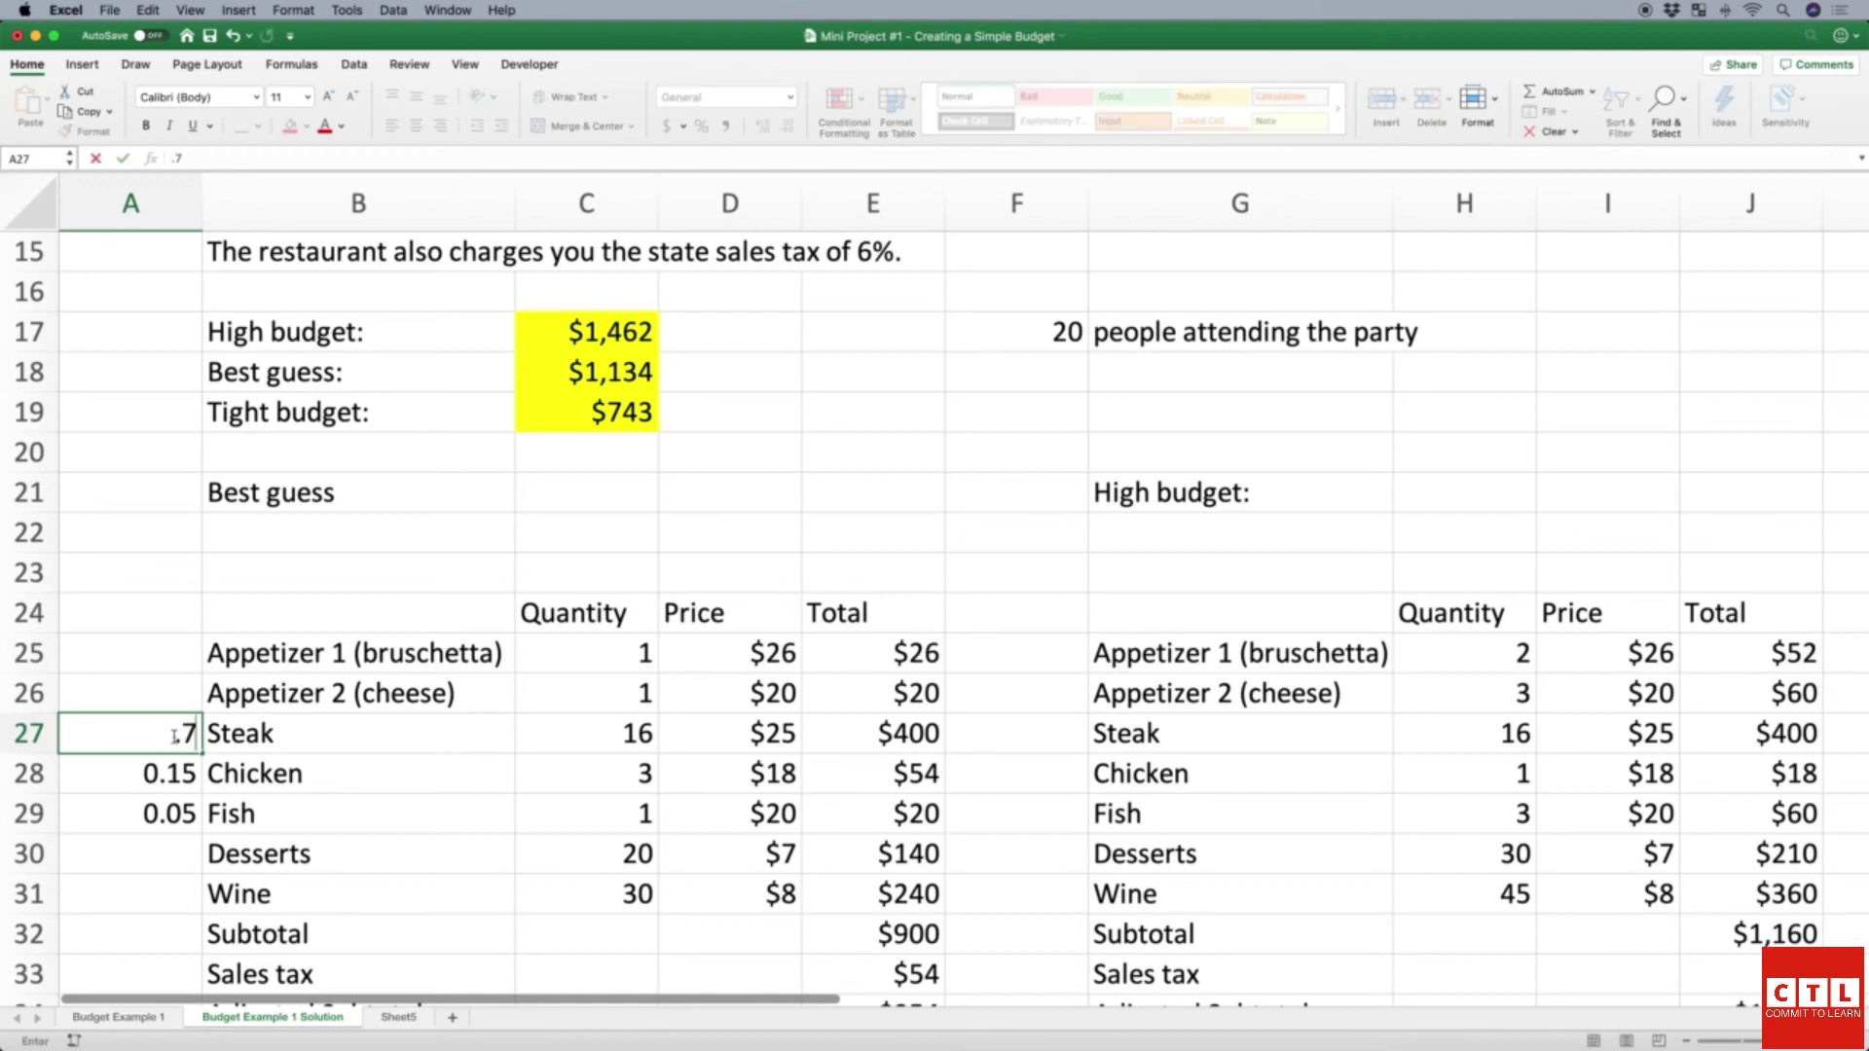
key(Return)
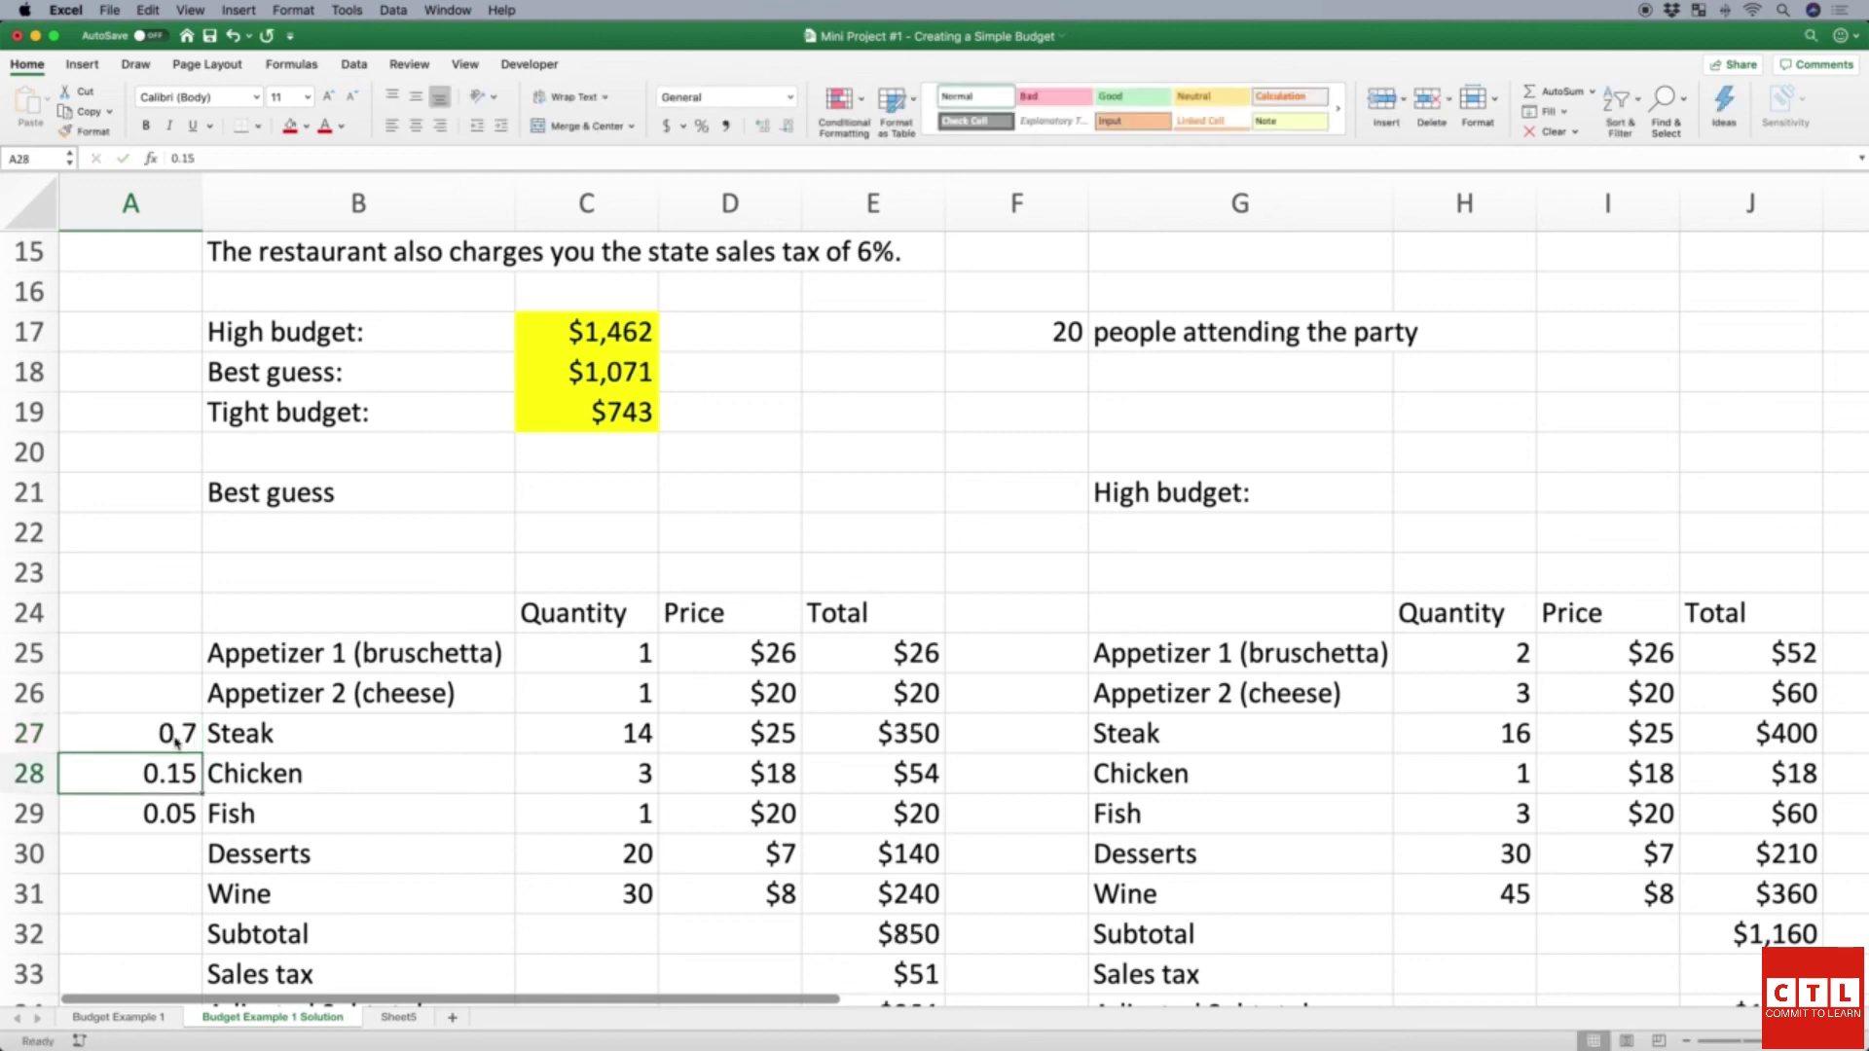
text(.2)
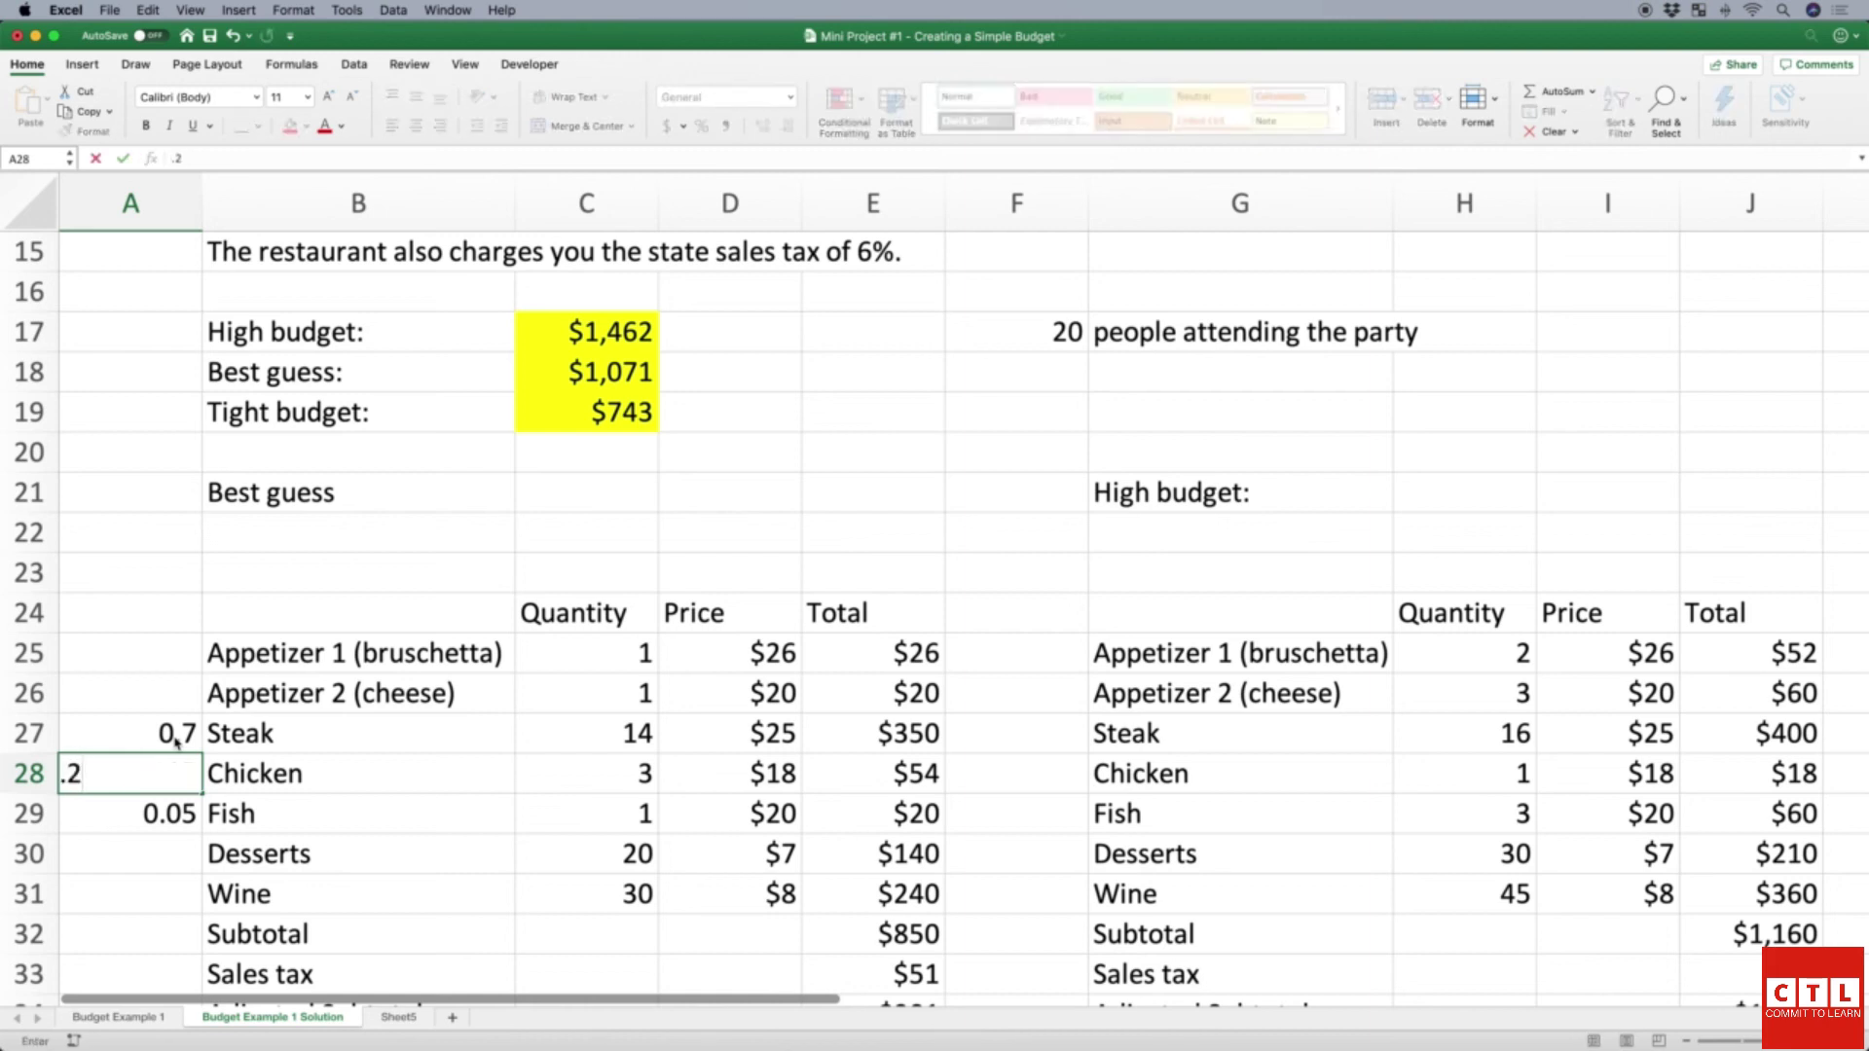
key(Return)
text(.1)
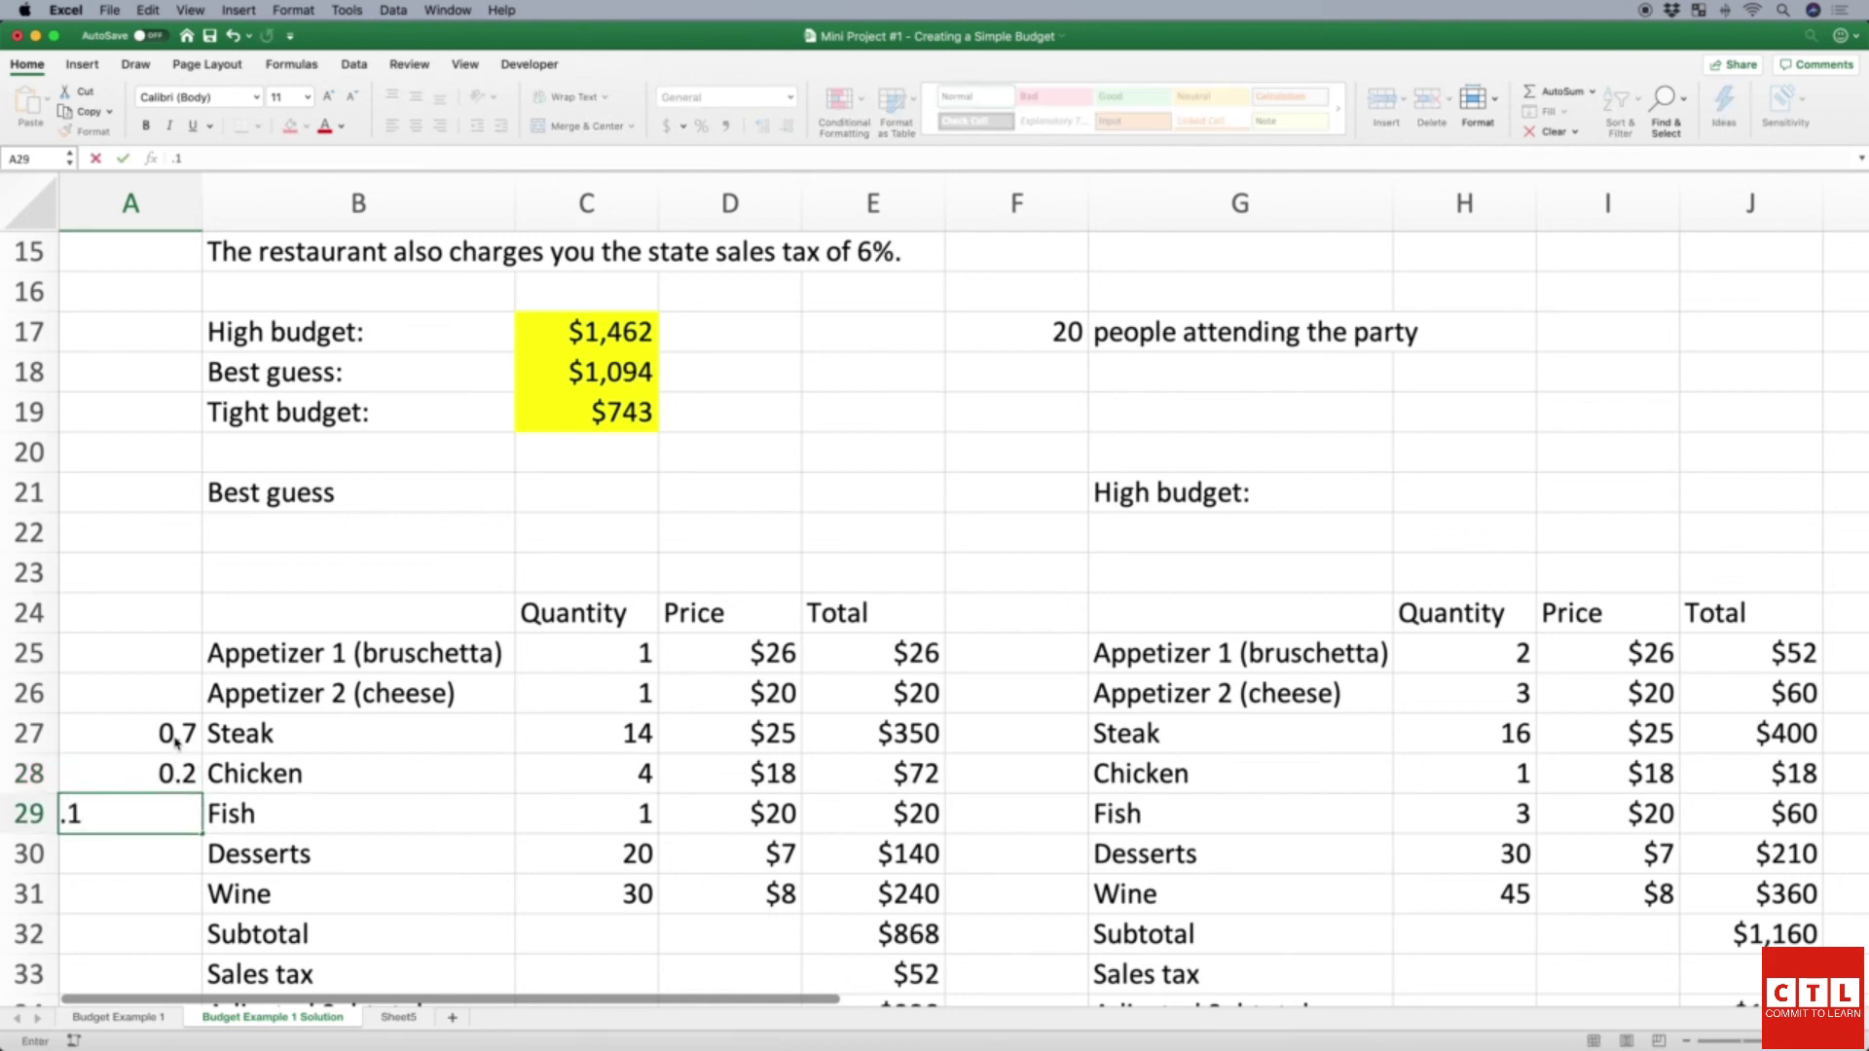
key(Up)
key(Up)
key(shift+Down)
key(shift+Down)
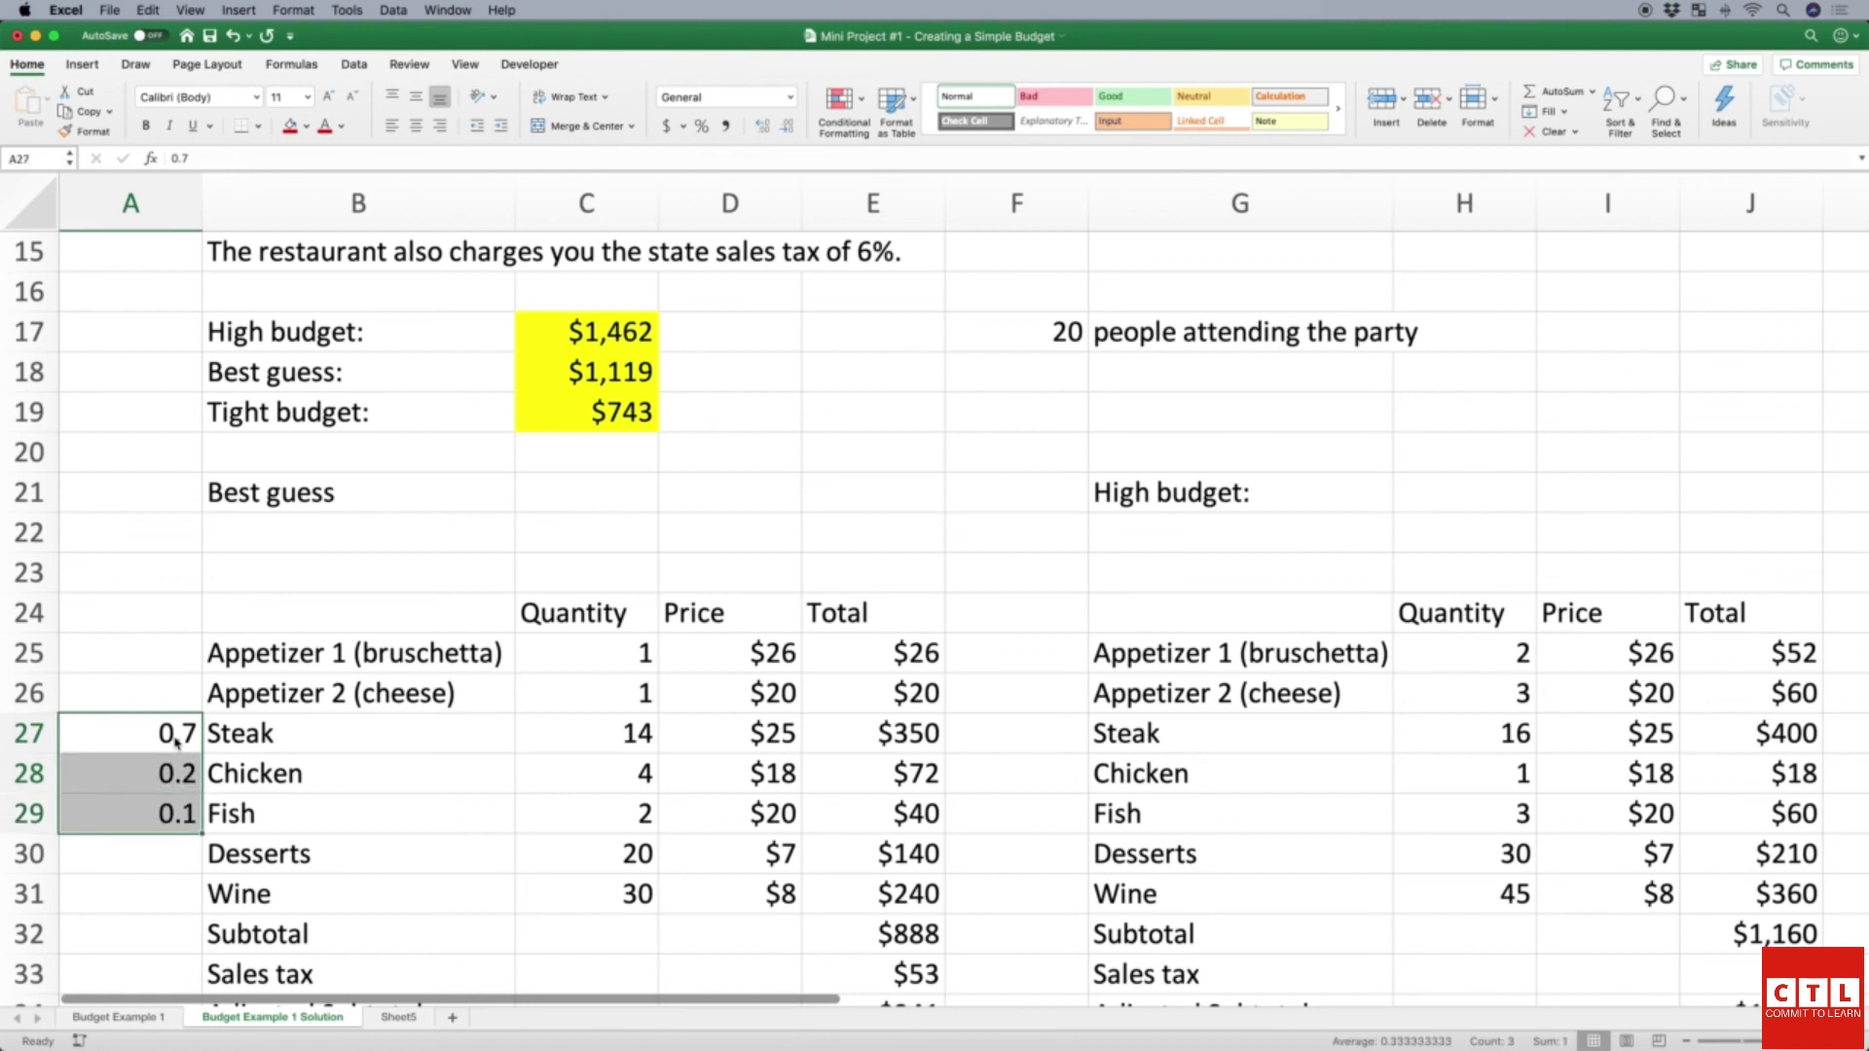
Step: Review the best-guess steak, chicken and fish quantities in C27:C29 one by one
key(Right)
key(Right)
key(Right)
key(Left)
key(Down)
key(Down)
key(Up)
key(Up)
key(Down)
key(Down)
key(Up)
key(Up)
Step: Set the number of people attending the party in F17 to 15
key(Right)
key(Up)
key(Up)
key(Right)
key(Up)
key(Right)
key(Up)
key(Up)
key(Up)
key(Up)
key(Up)
key(Up)
key(Up)
key(Up)
key(Down)
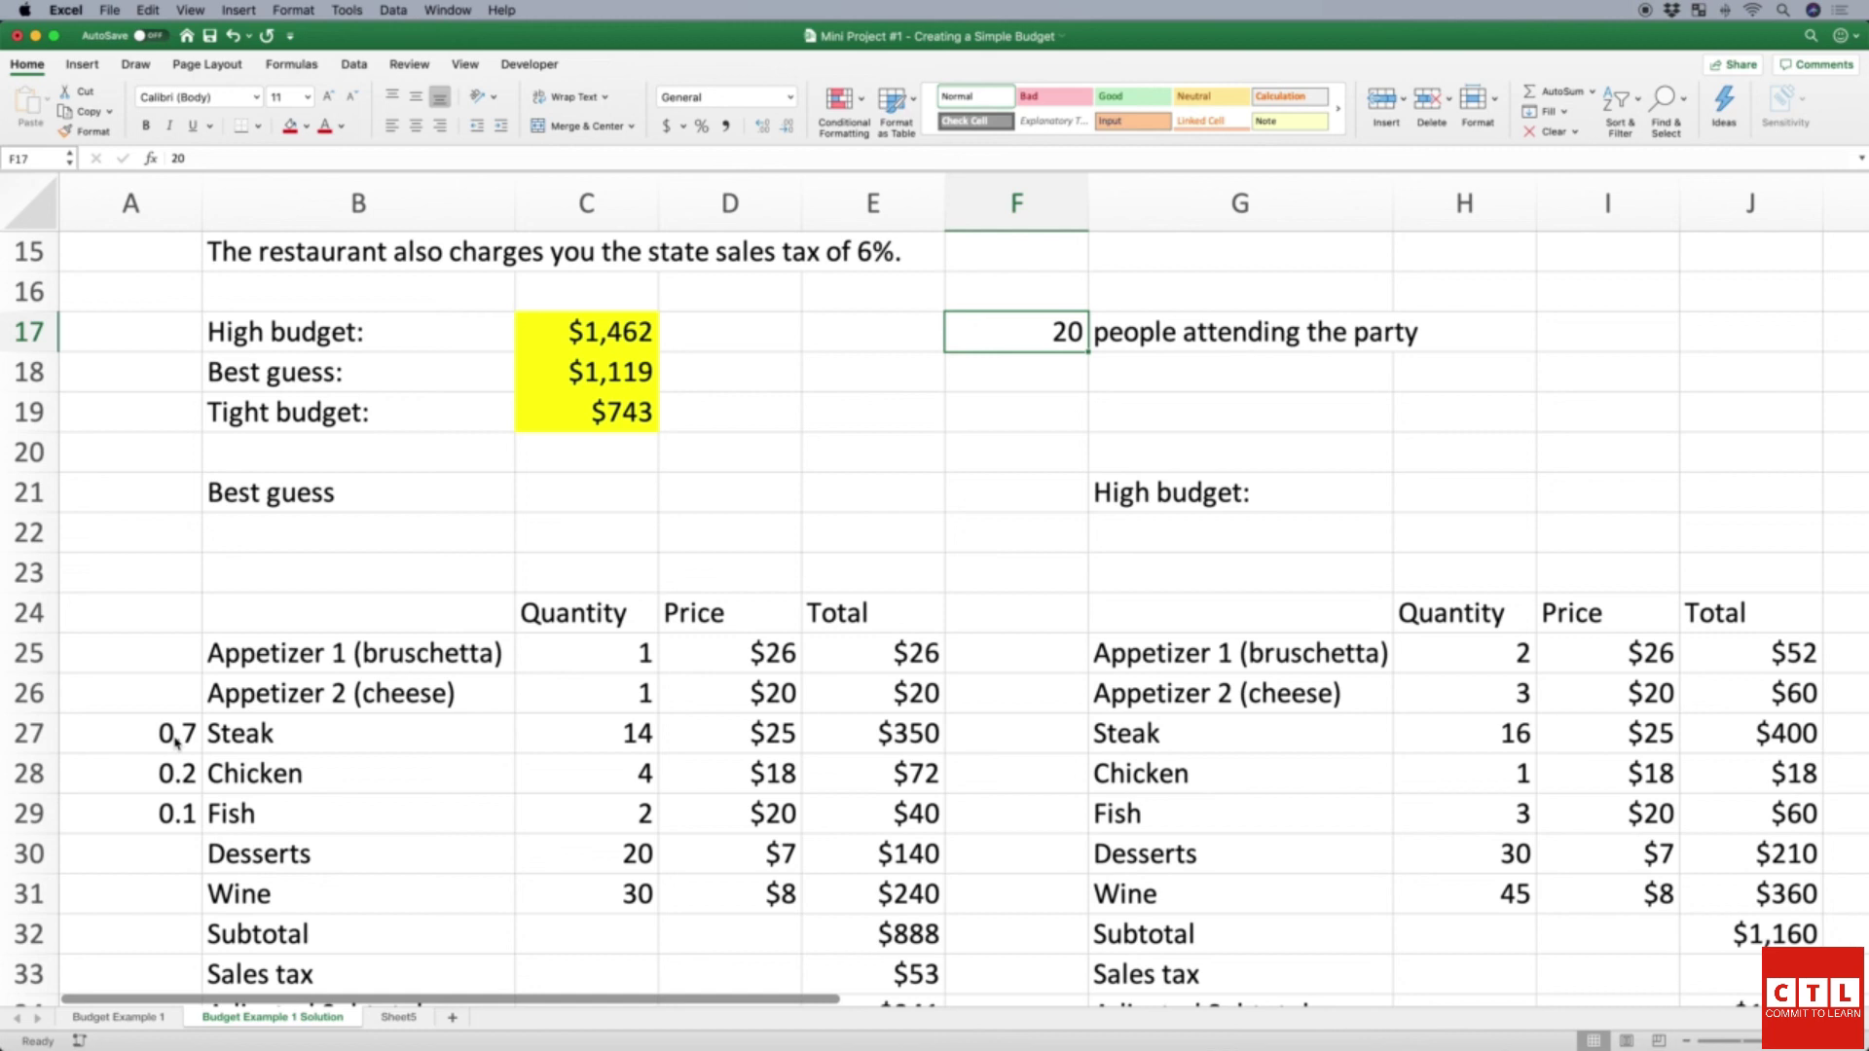
text(15)
key(Return)
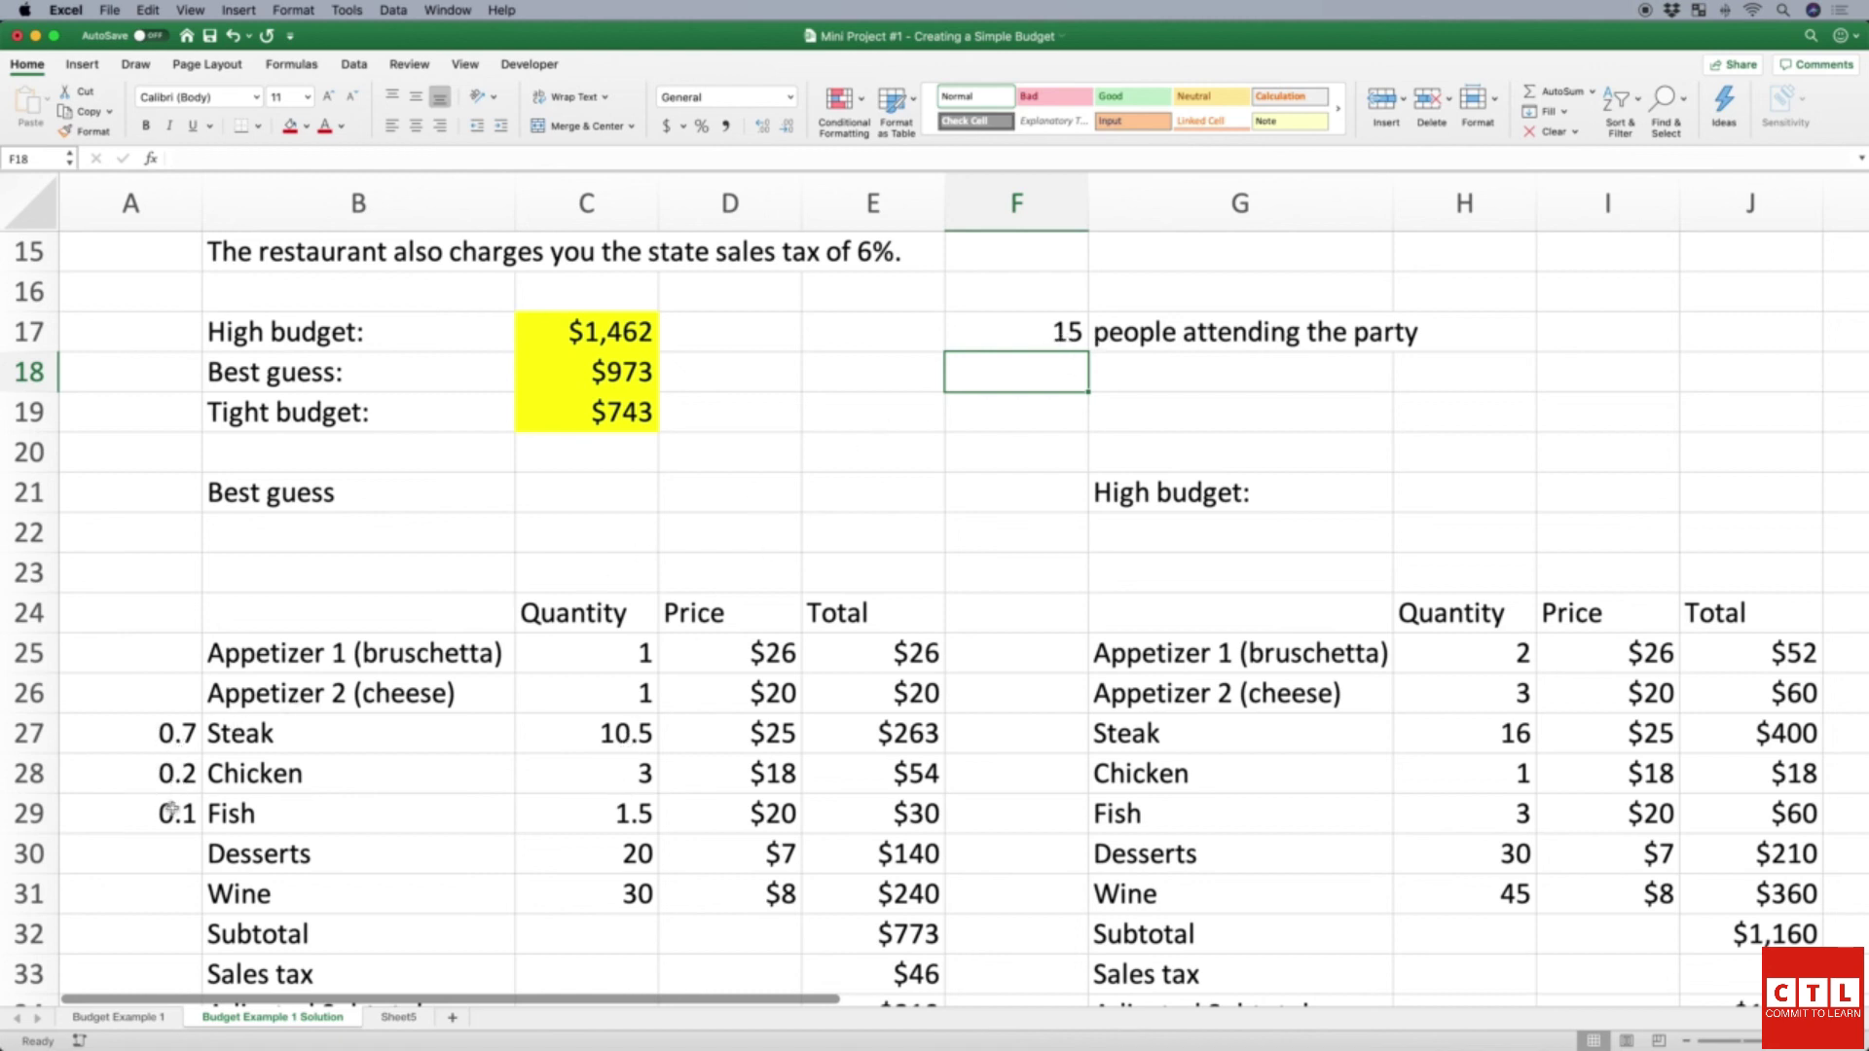
Step: Check the sum of the meal quantities in C27:C29 and review the best-guess budget through its final total
drag(591, 737, 586, 820)
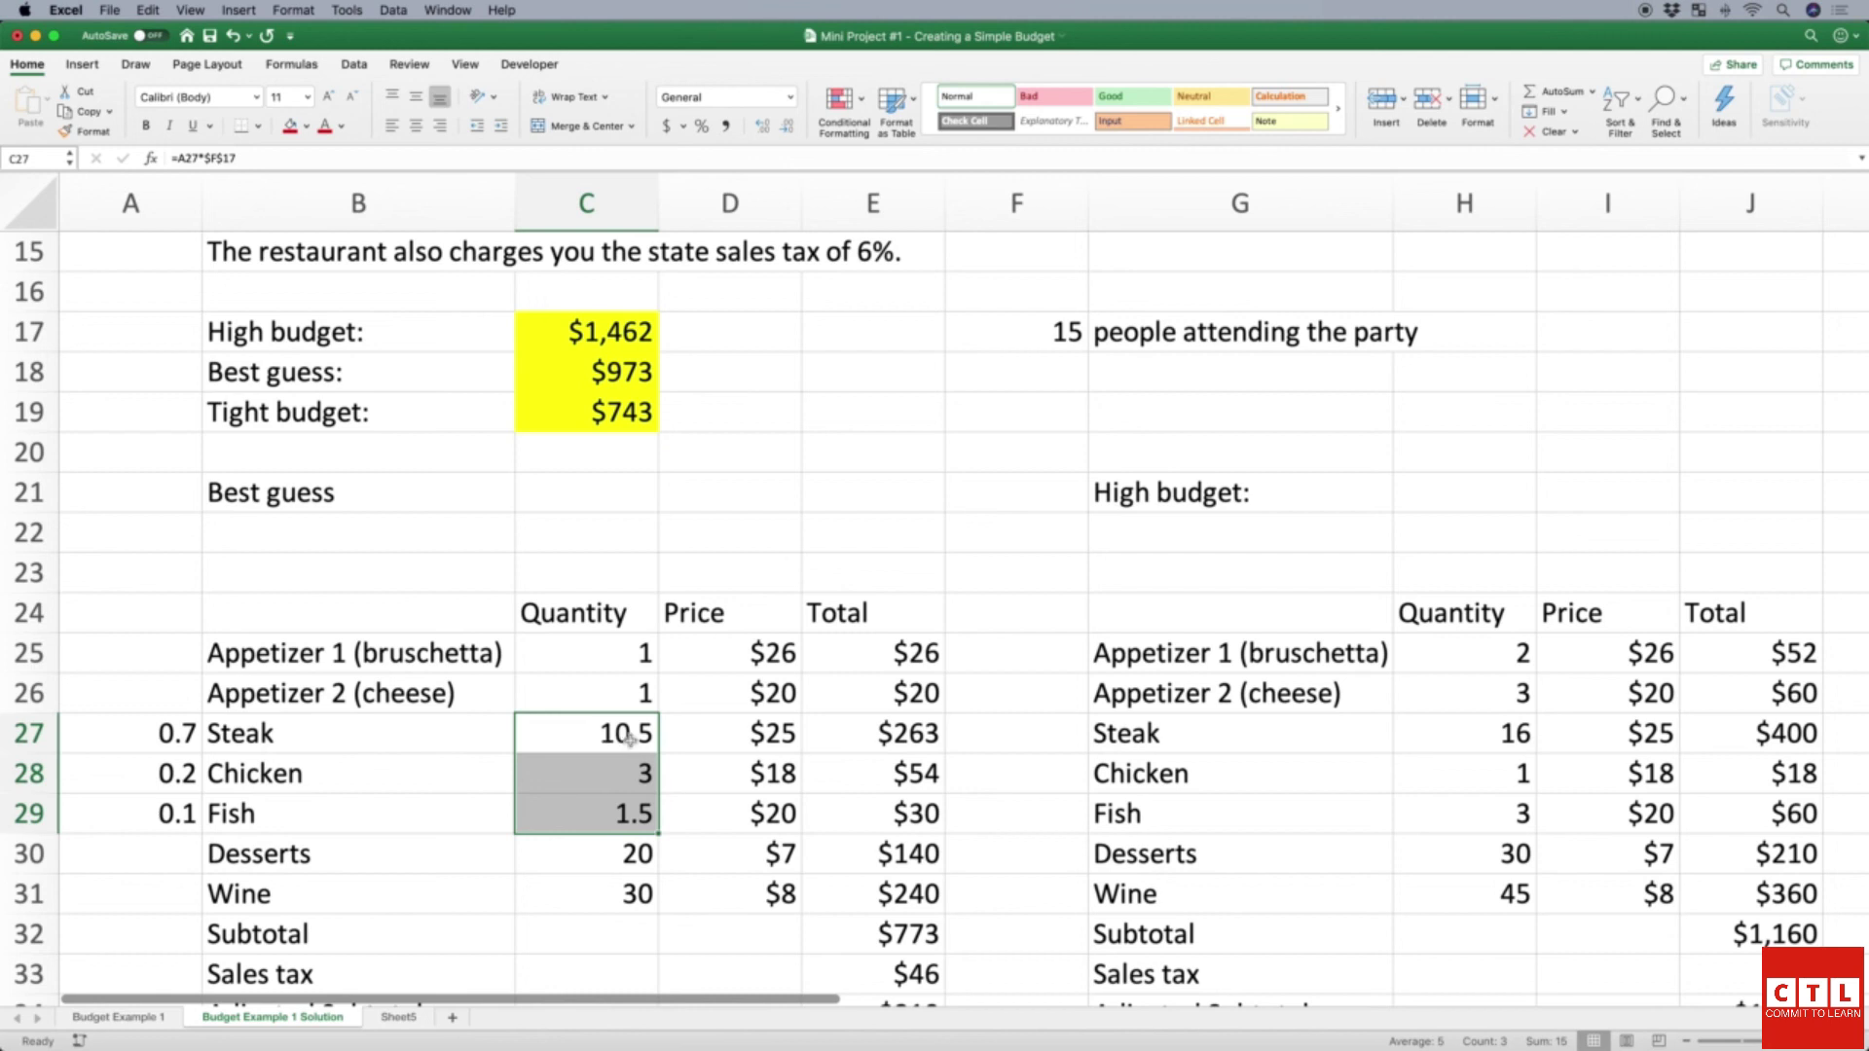
scroll(704, 744, down, 3)
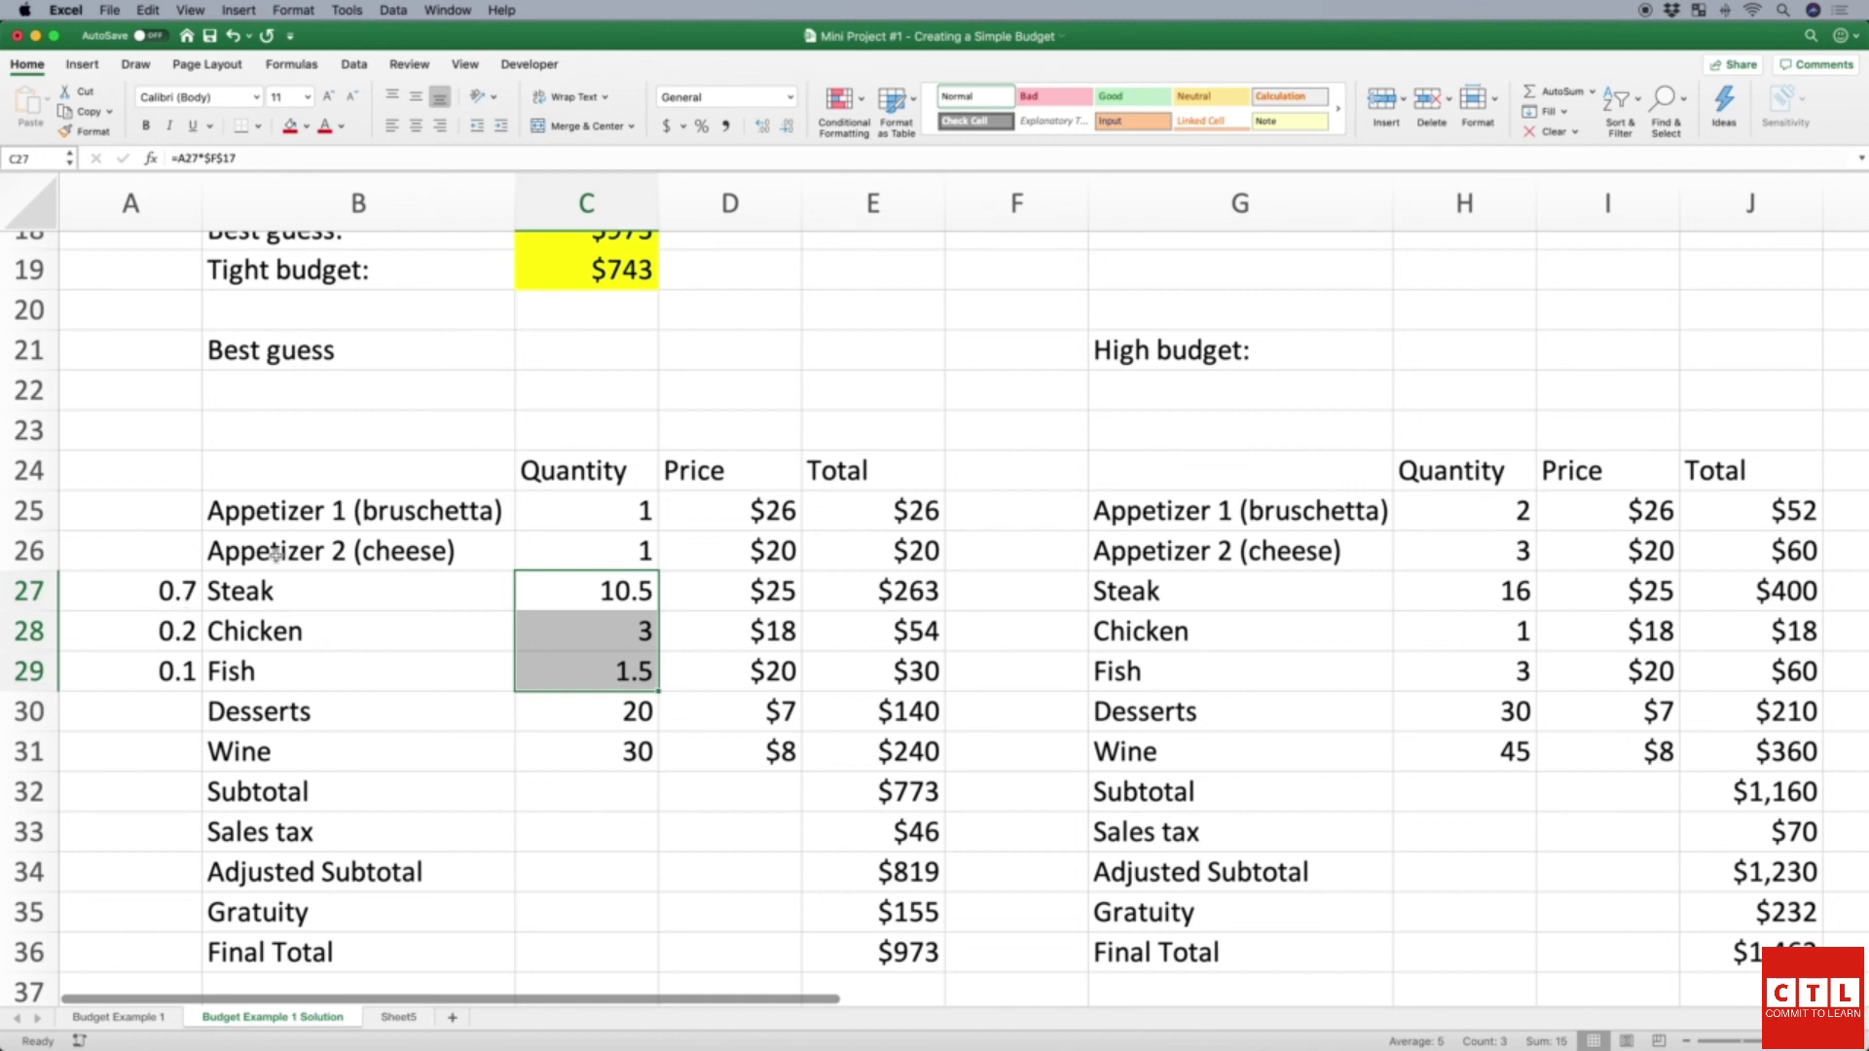
scroll(277, 555, up, 4)
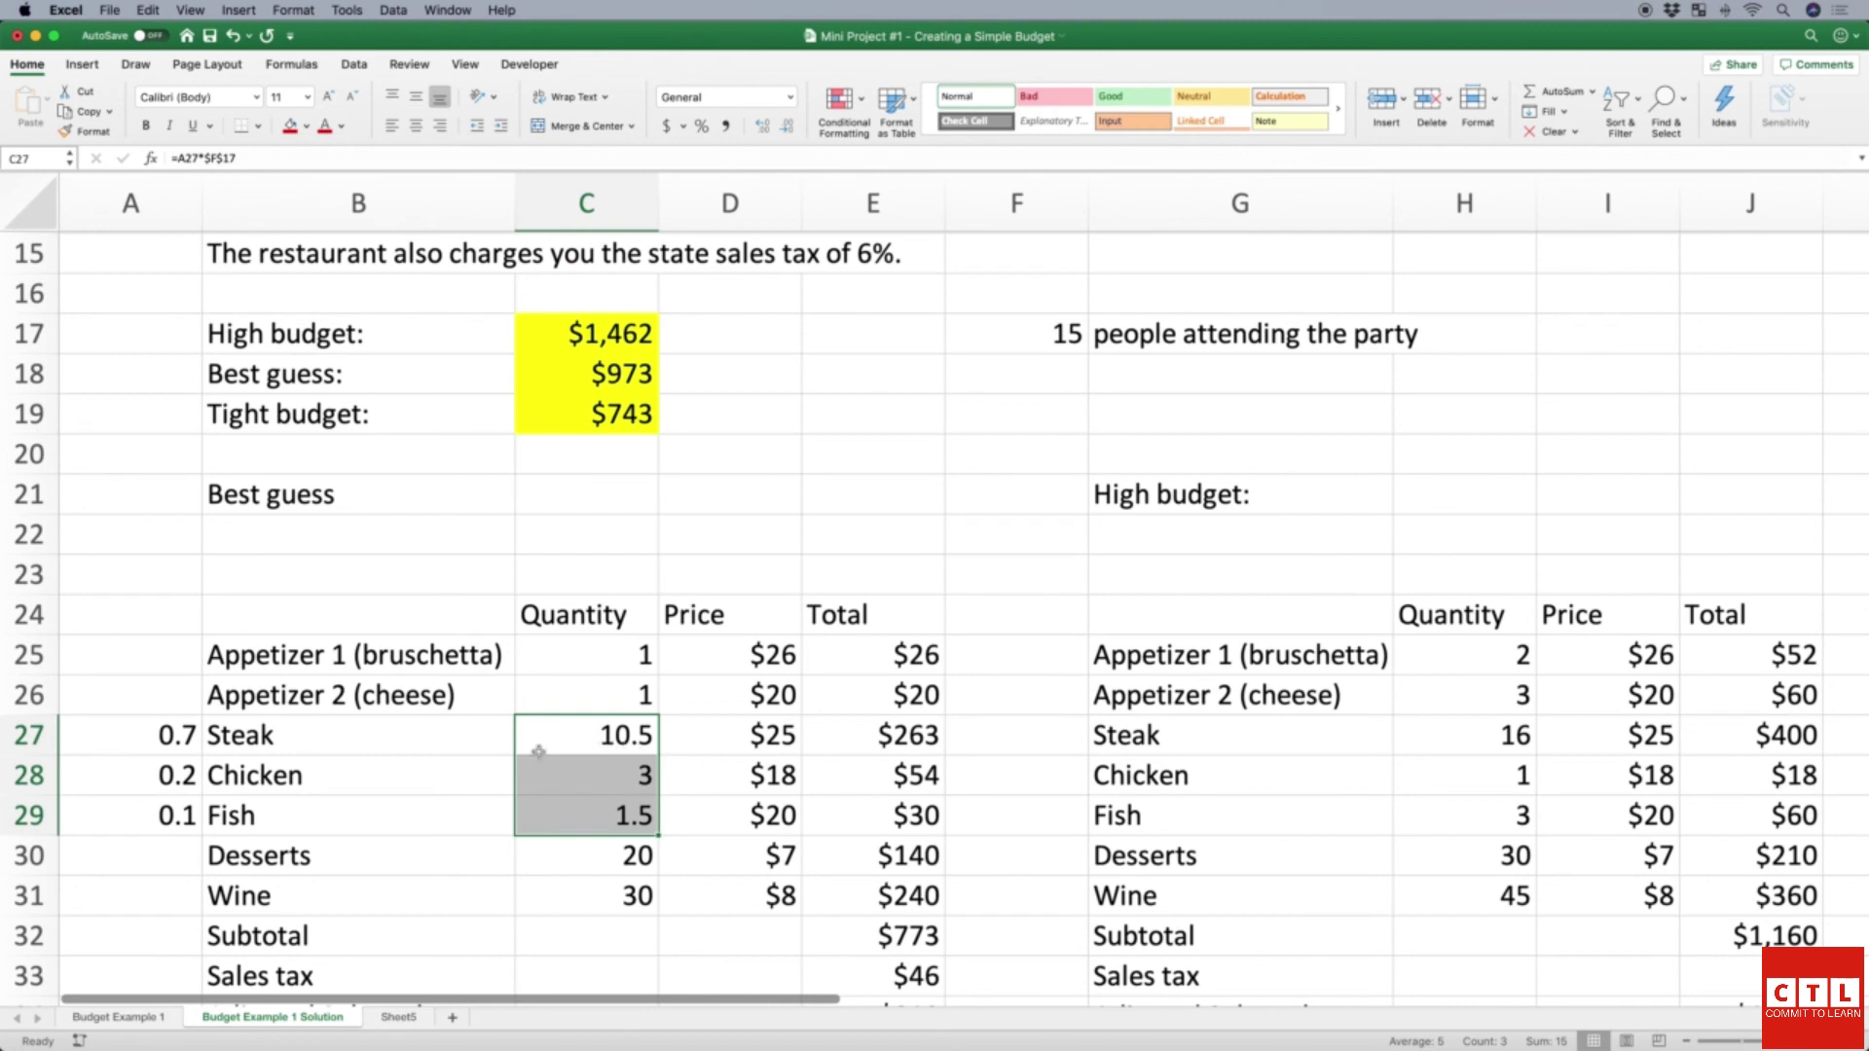
Step: Set the steak share in A27 to 0.8 and the chicken share in A28 to 0.1
click(167, 735)
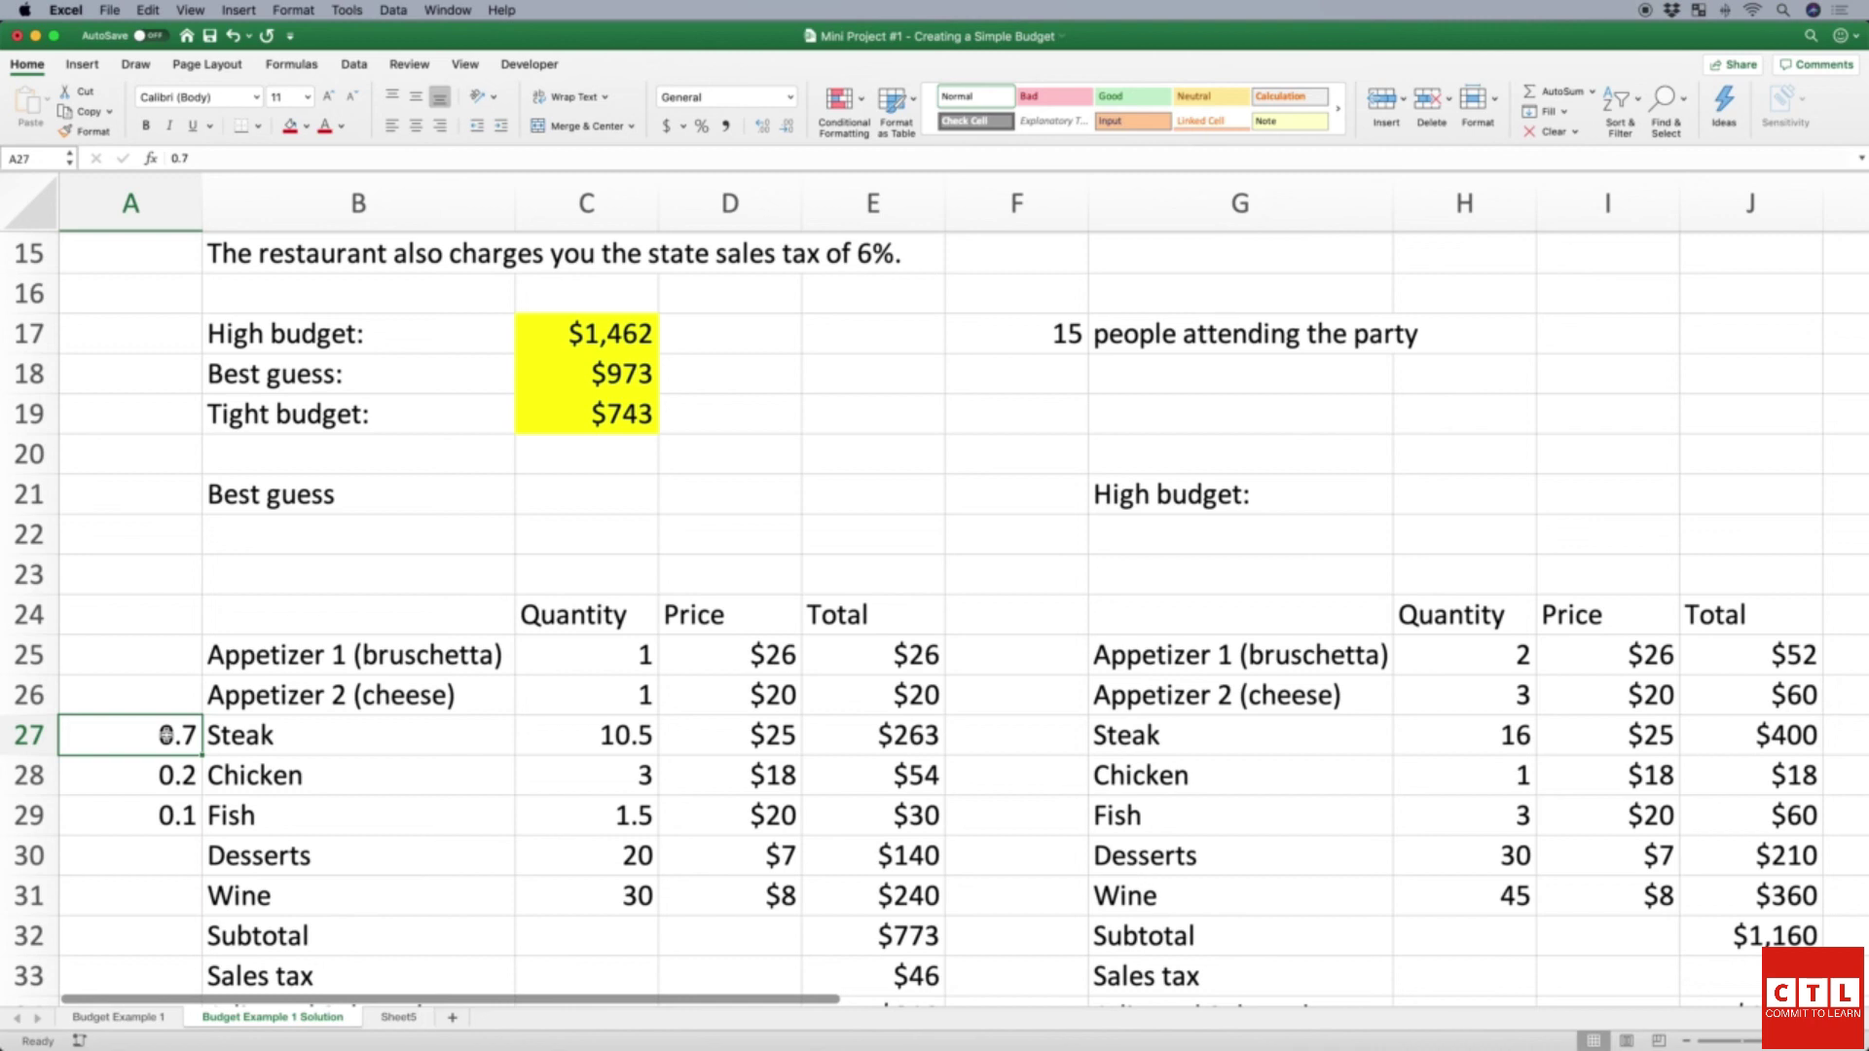
text(.8)
key(Return)
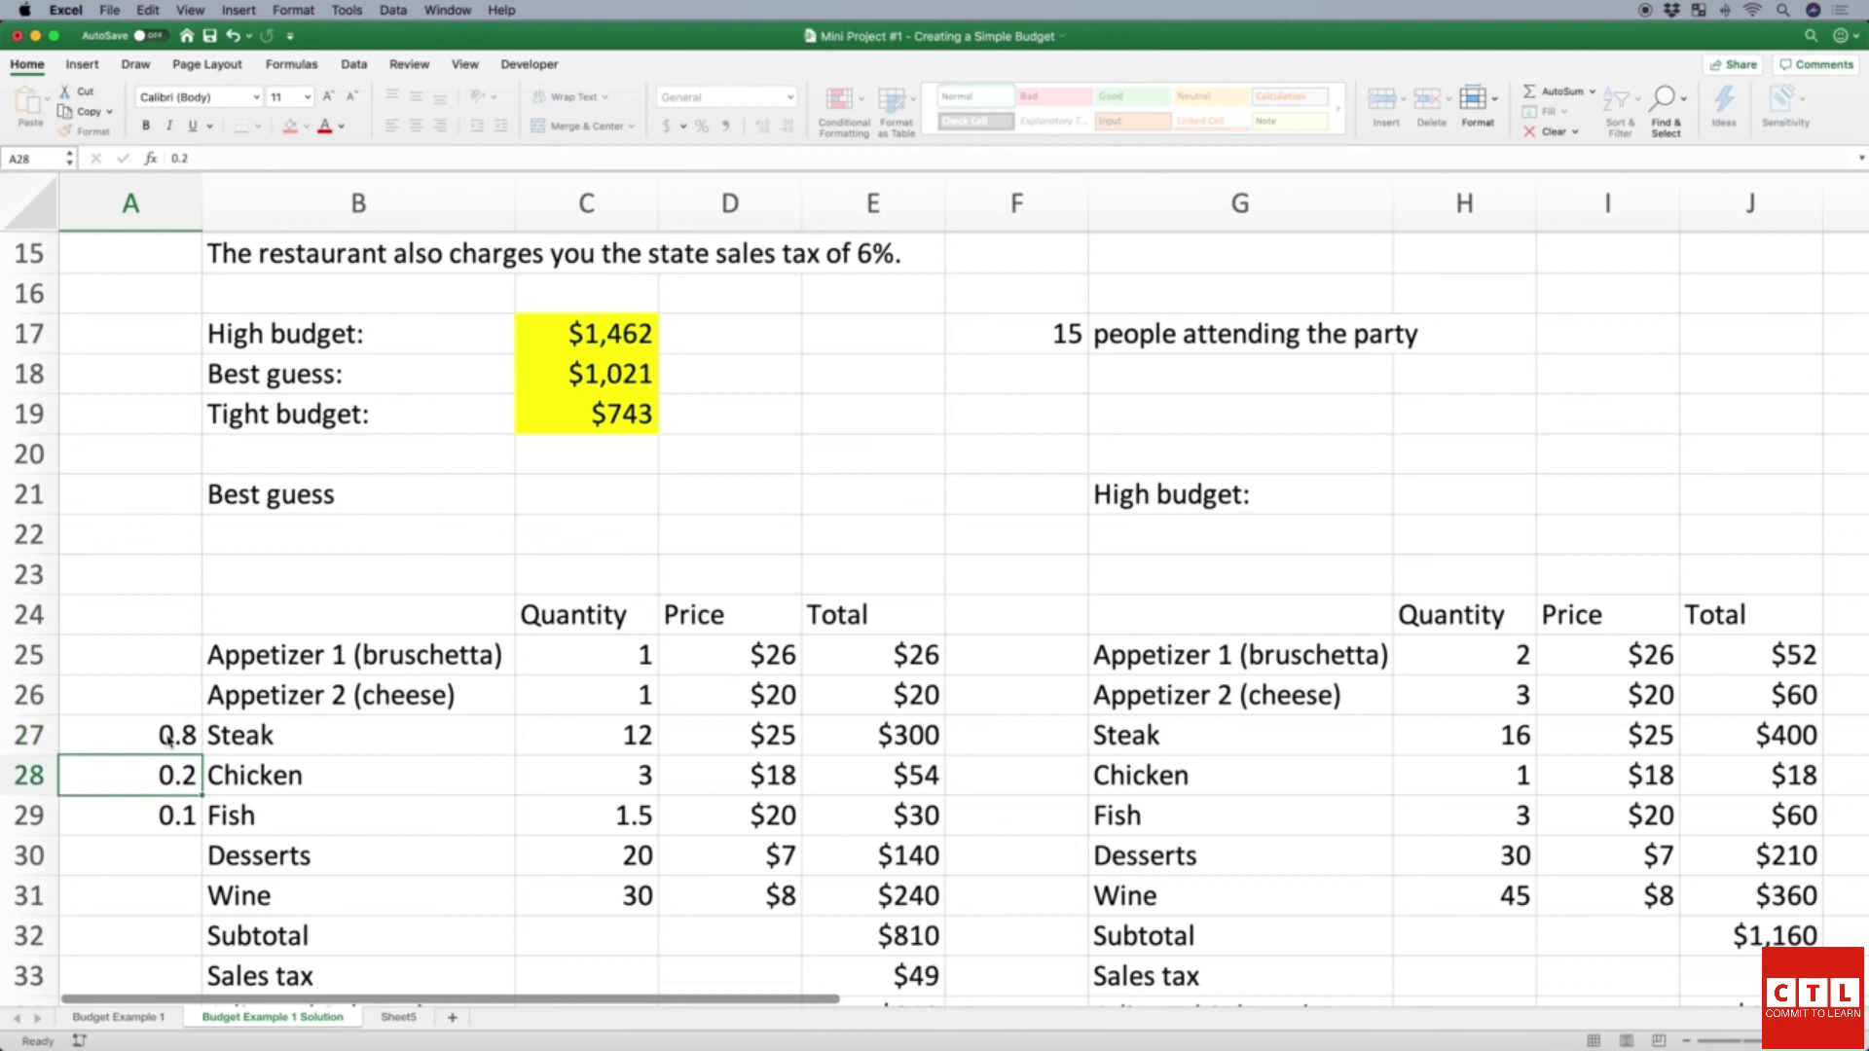
text(.1)
key(Return)
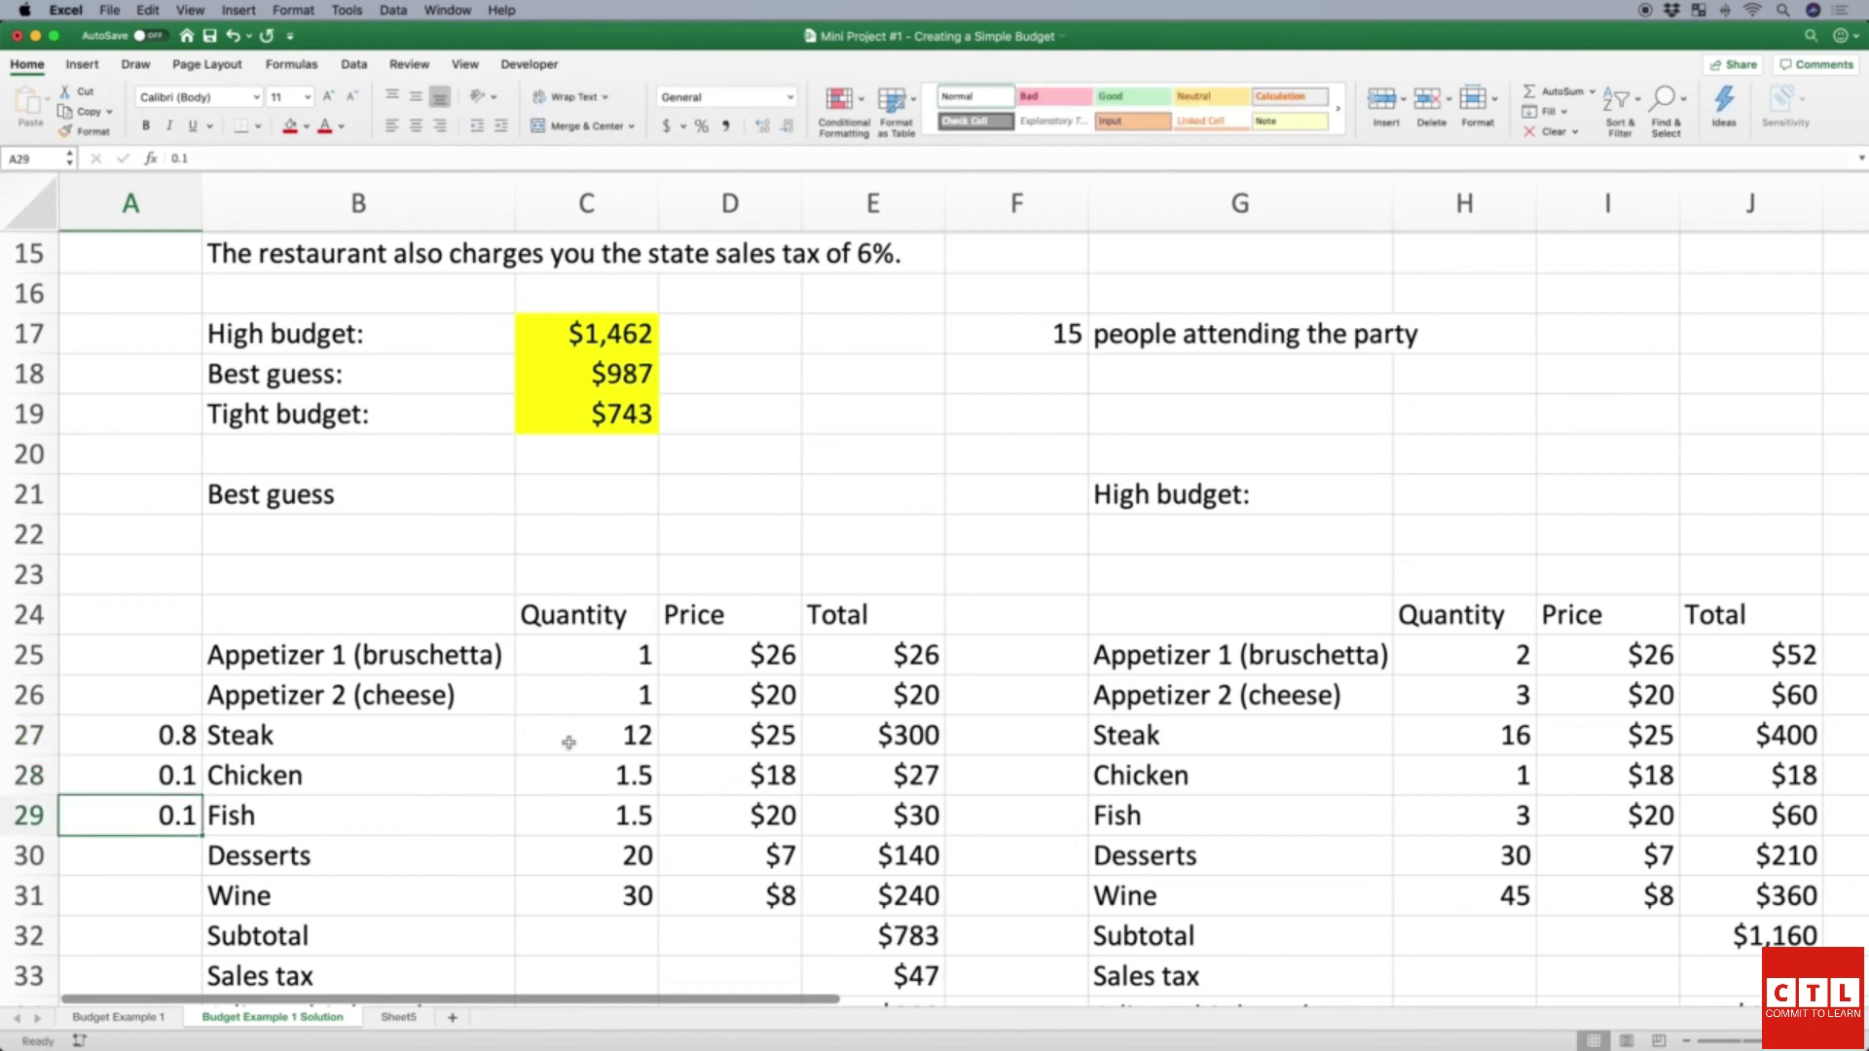
Step: Set the chicken share in A28 to 0.2 and the fish share in A29 to 0, and return to the steak quantity
click(168, 771)
text(.2)
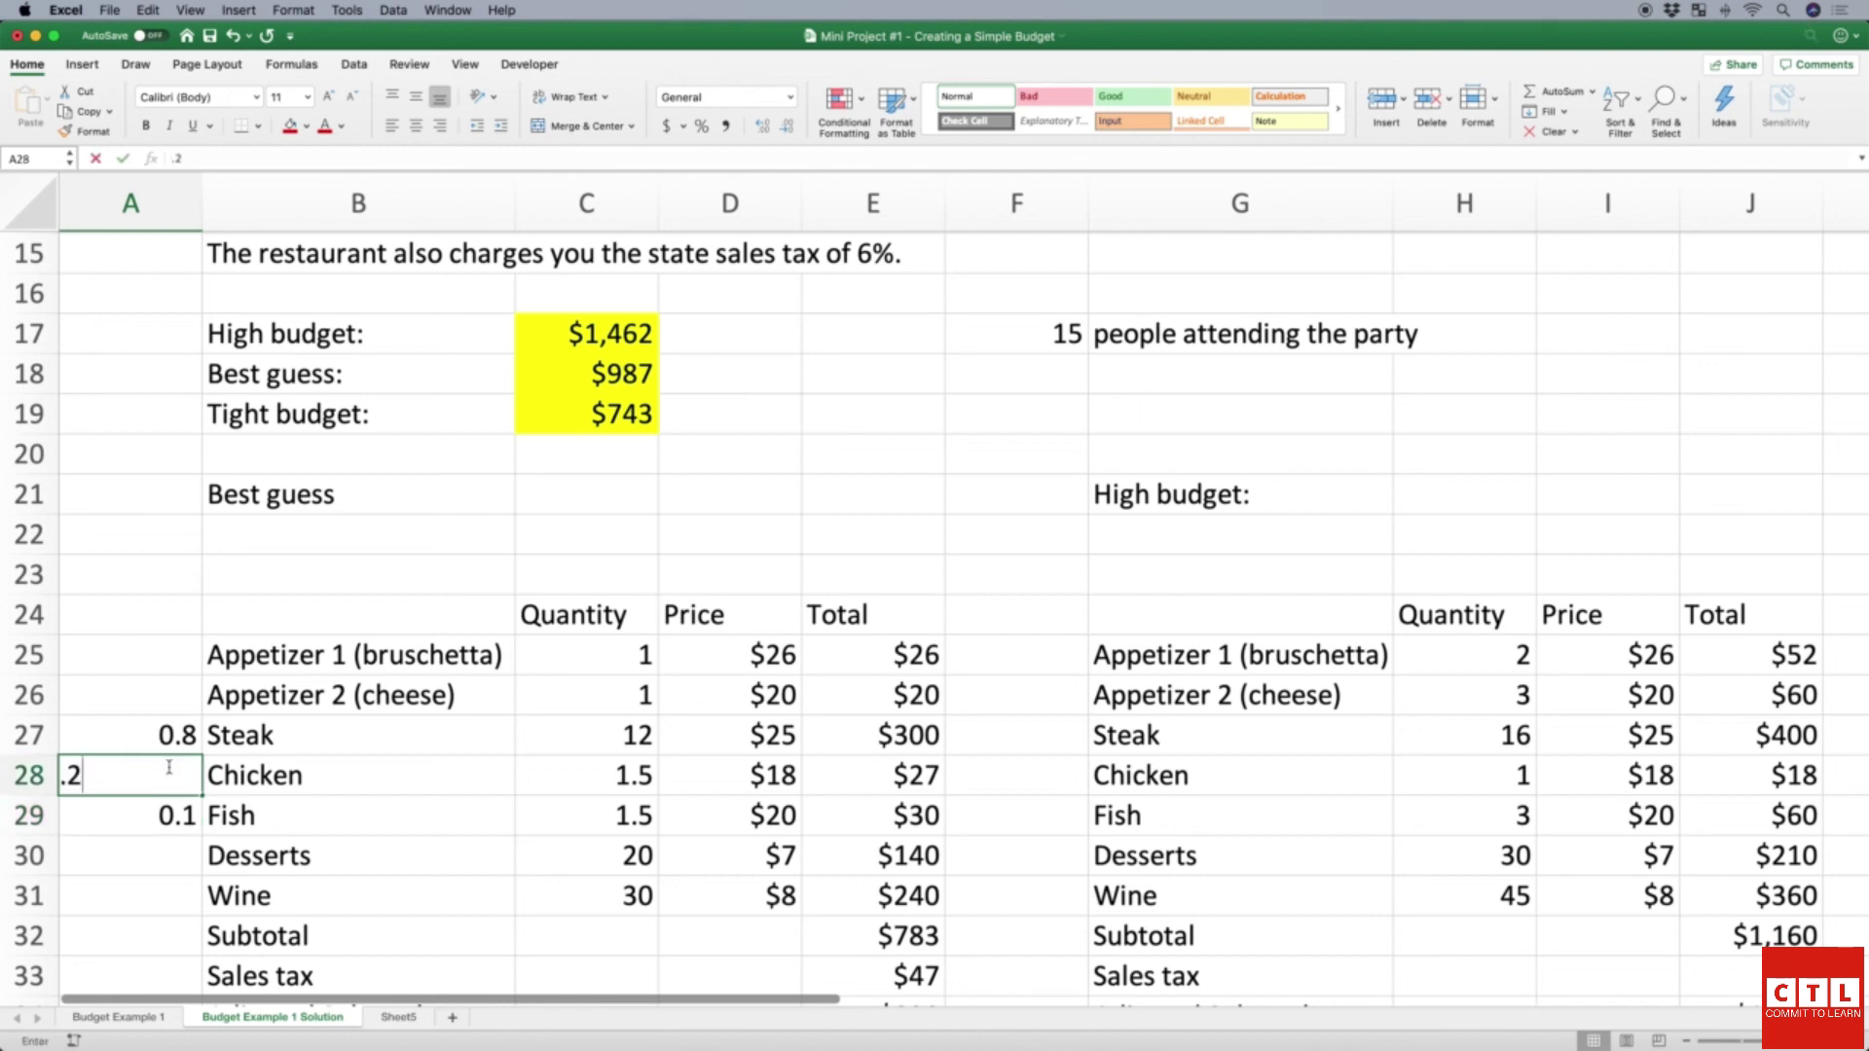
key(Return)
text(0)
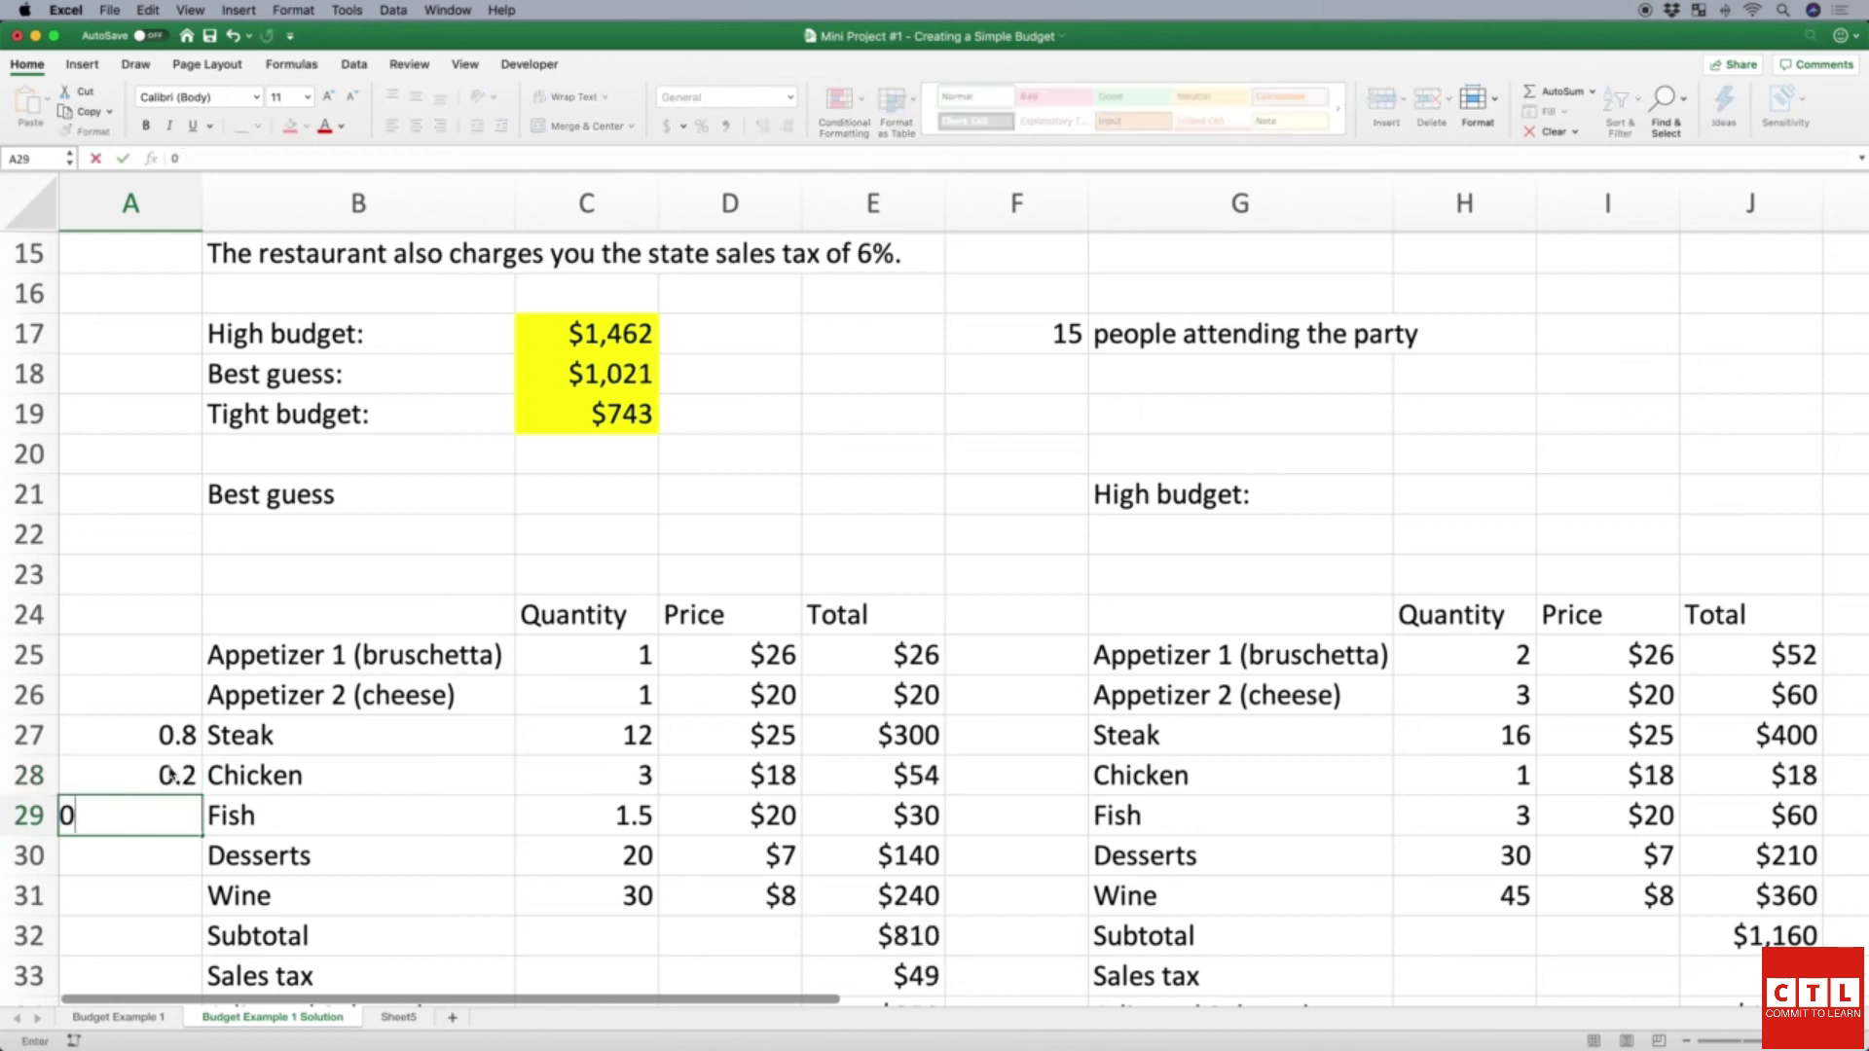
key(Tab)
key(Tab)
key(Up)
key(Up)
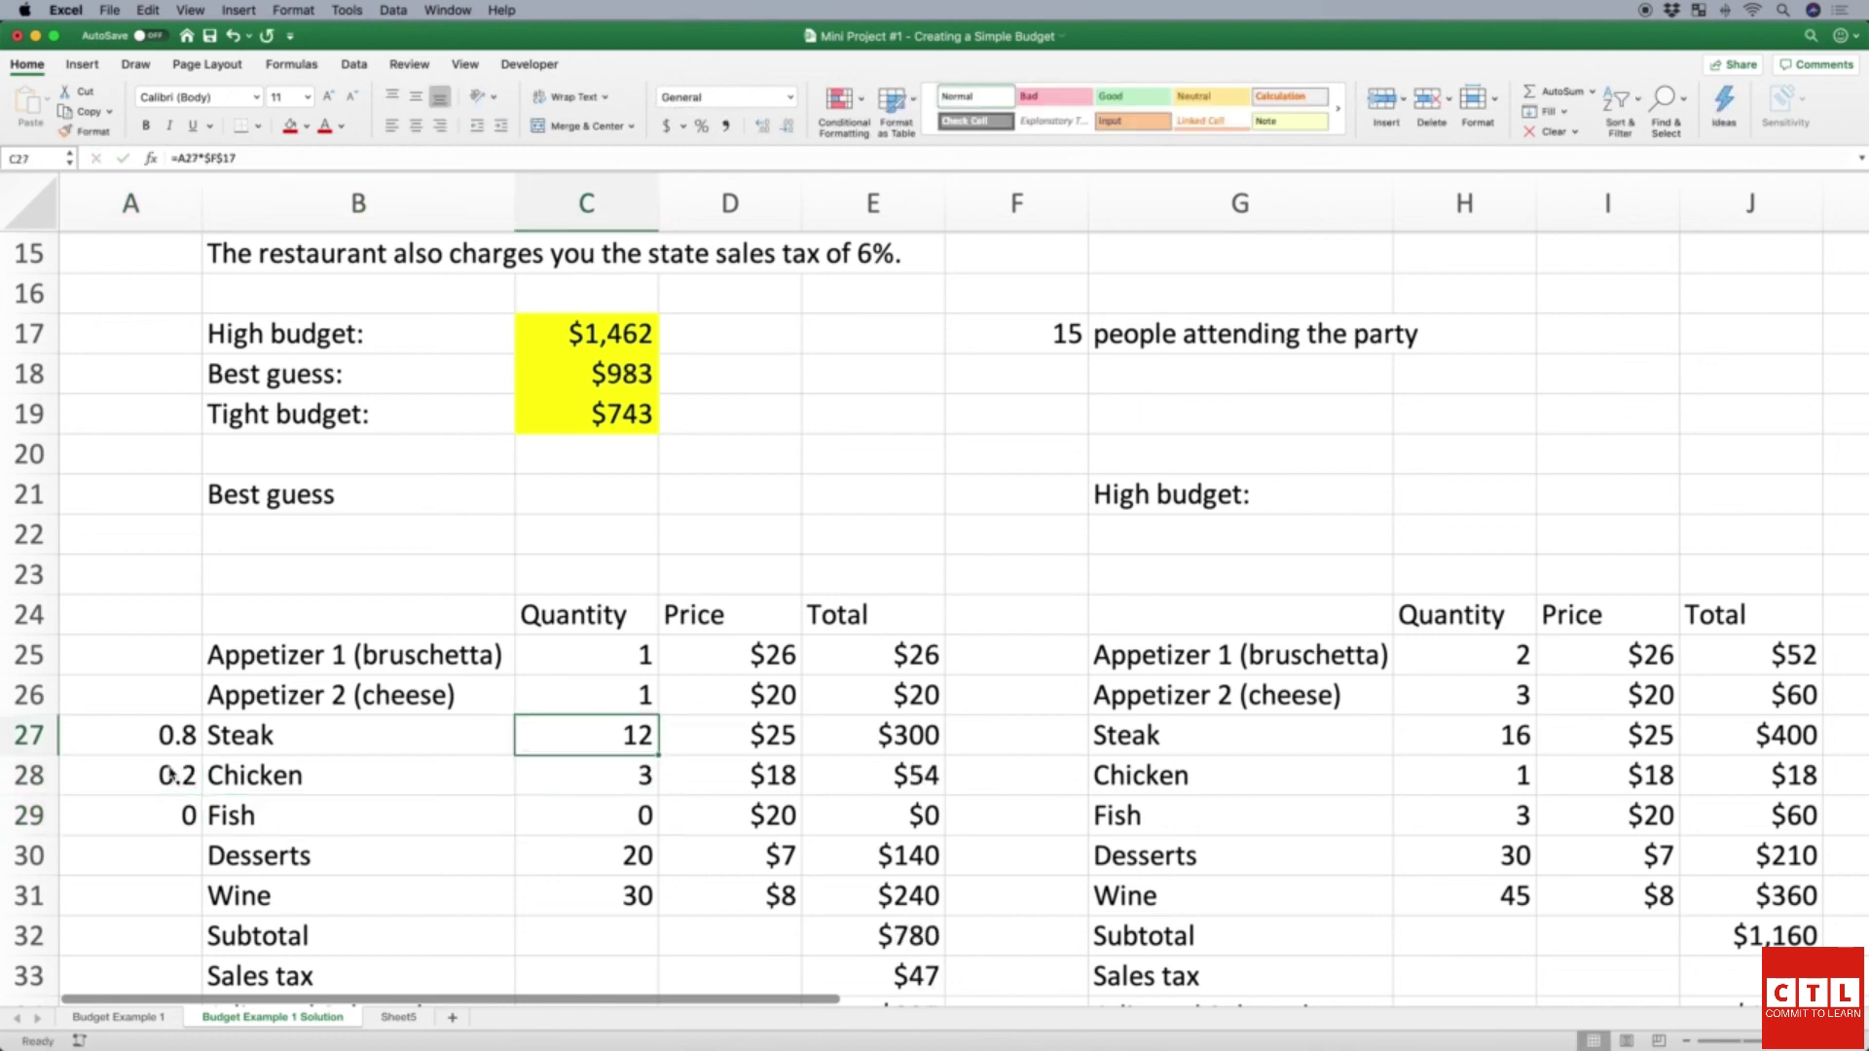
Step: Review the guest count in F17, the steak share in A27 and the steak quantity formula in C27 that combines them
click(1035, 334)
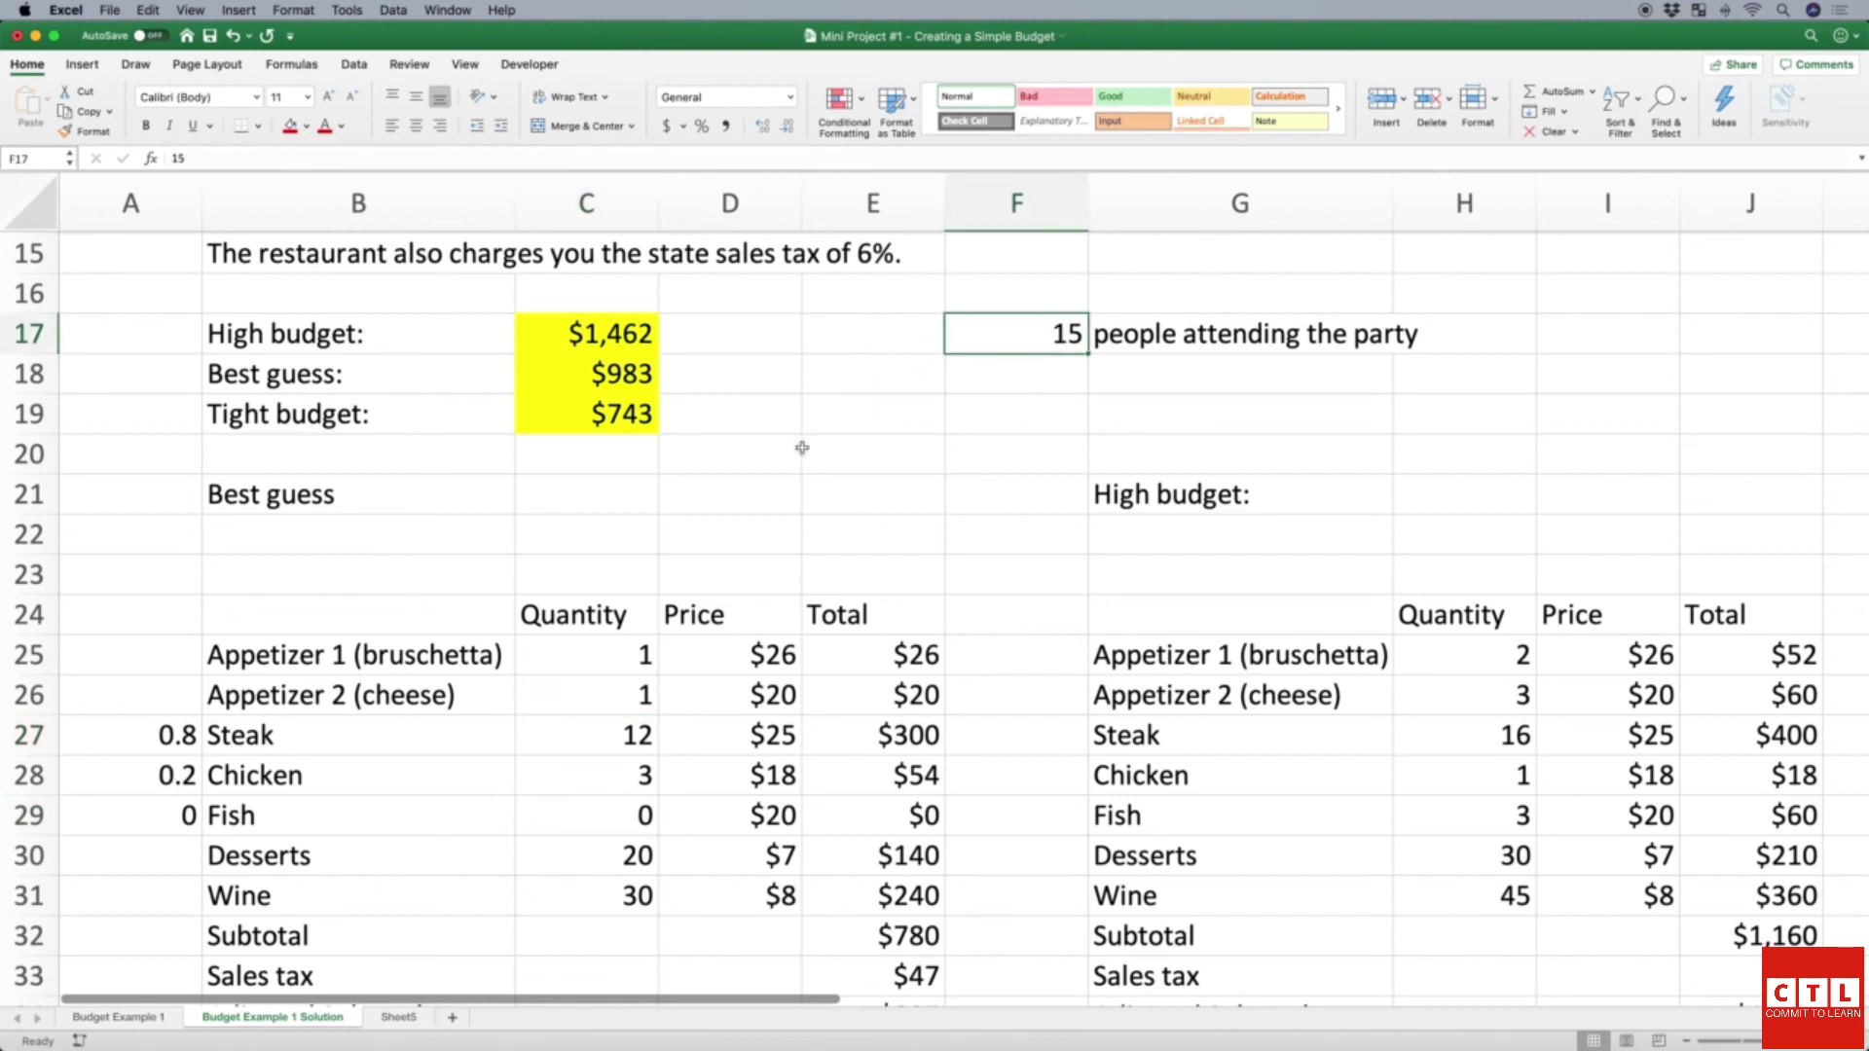
click(174, 735)
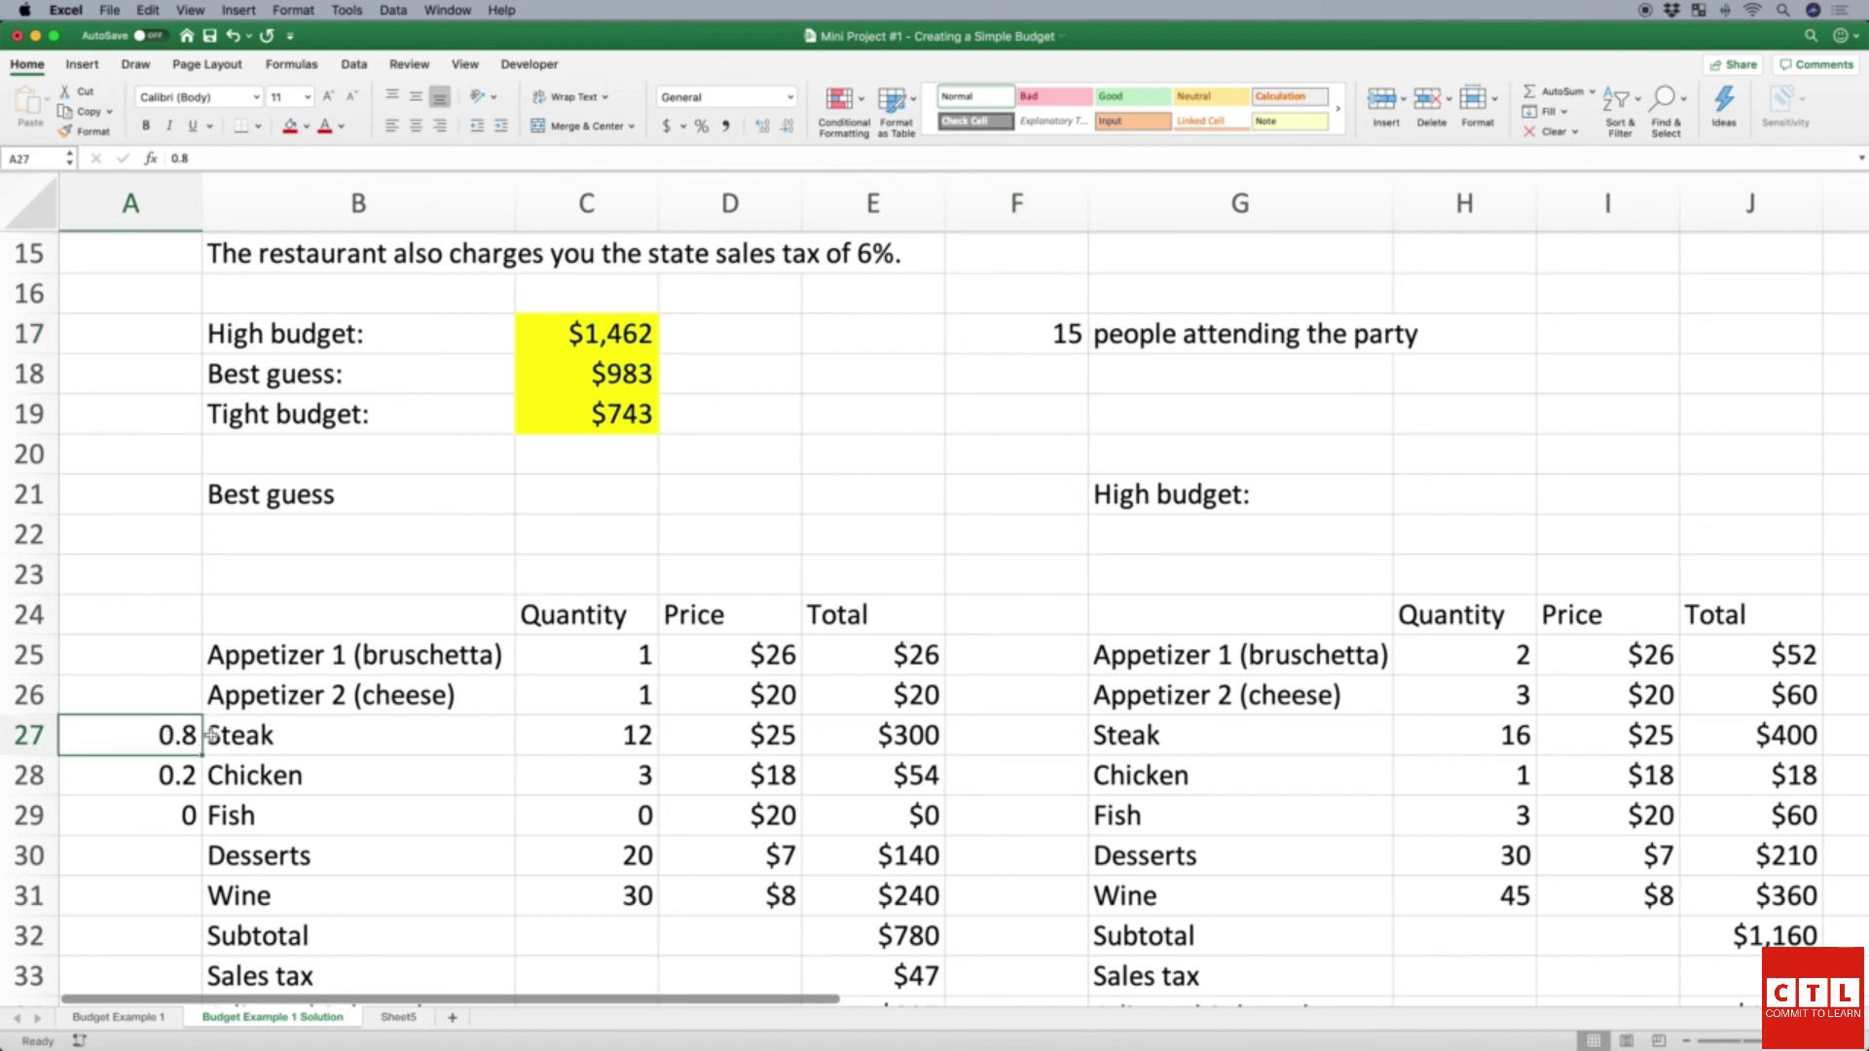
click(582, 741)
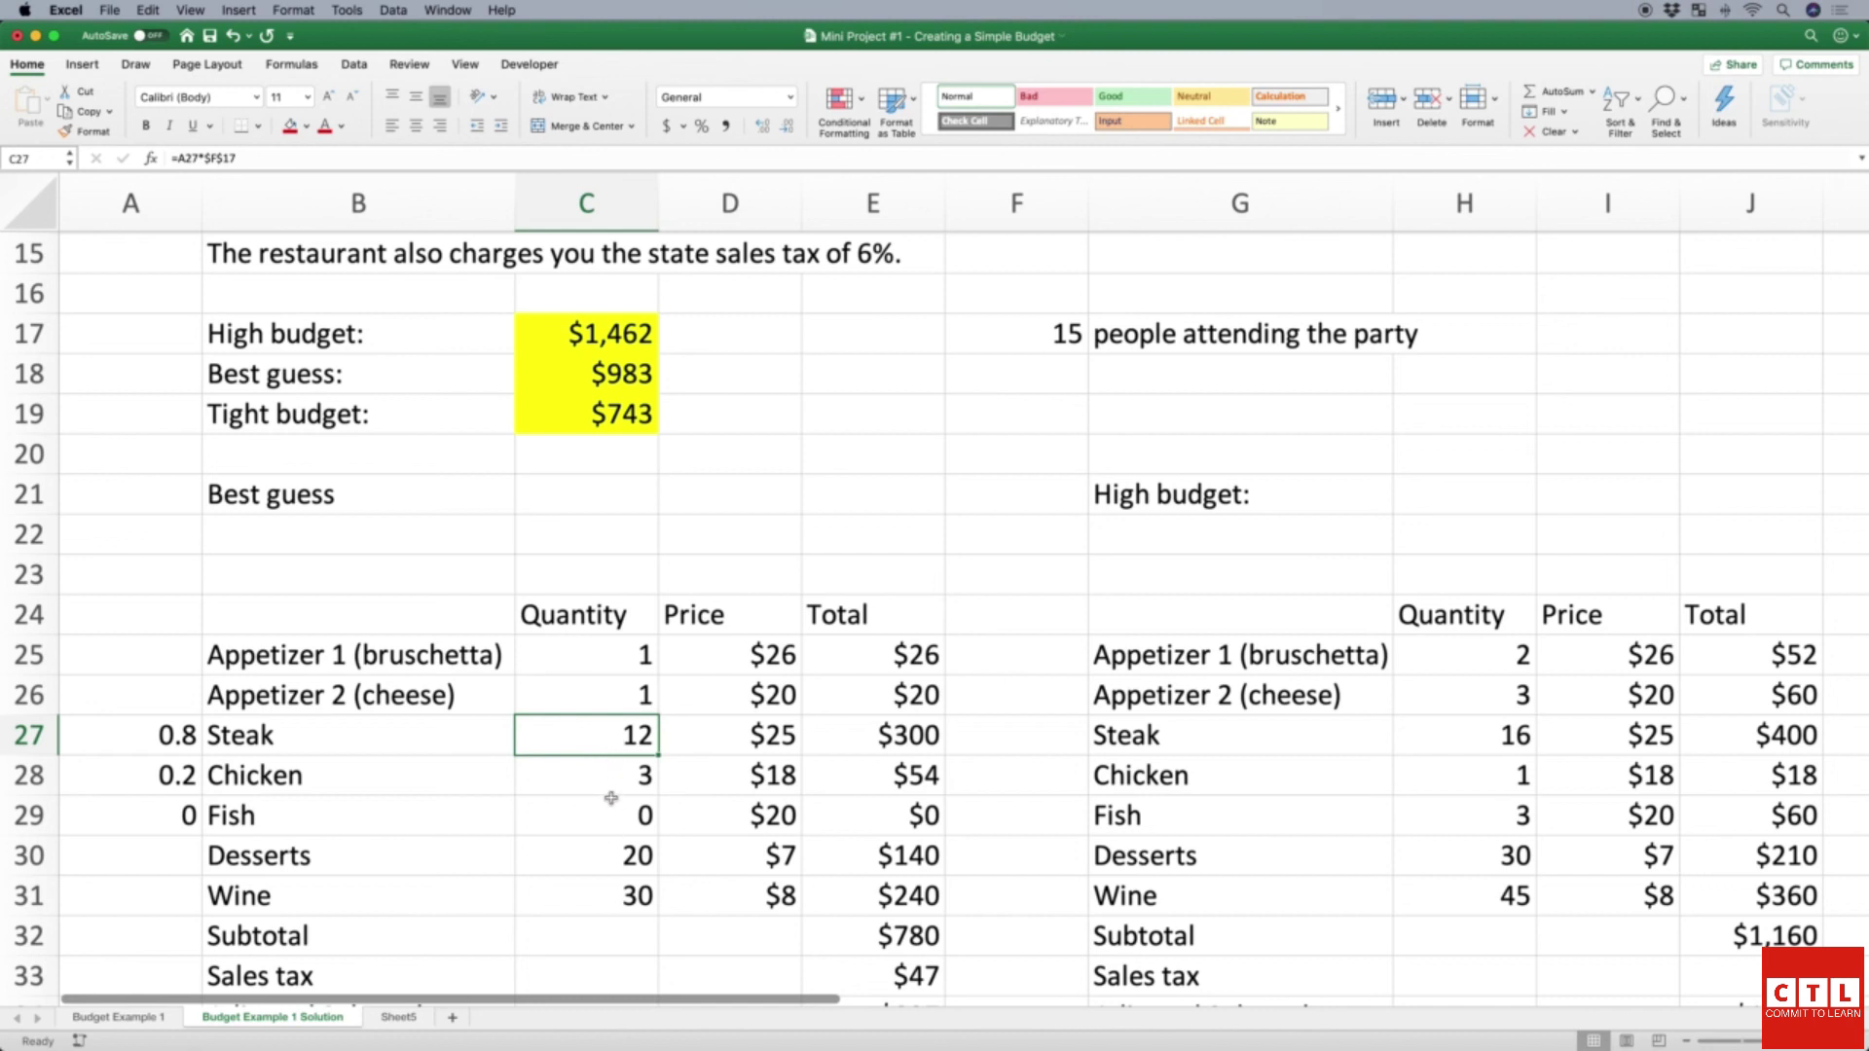
scroll(611, 798, down, 1)
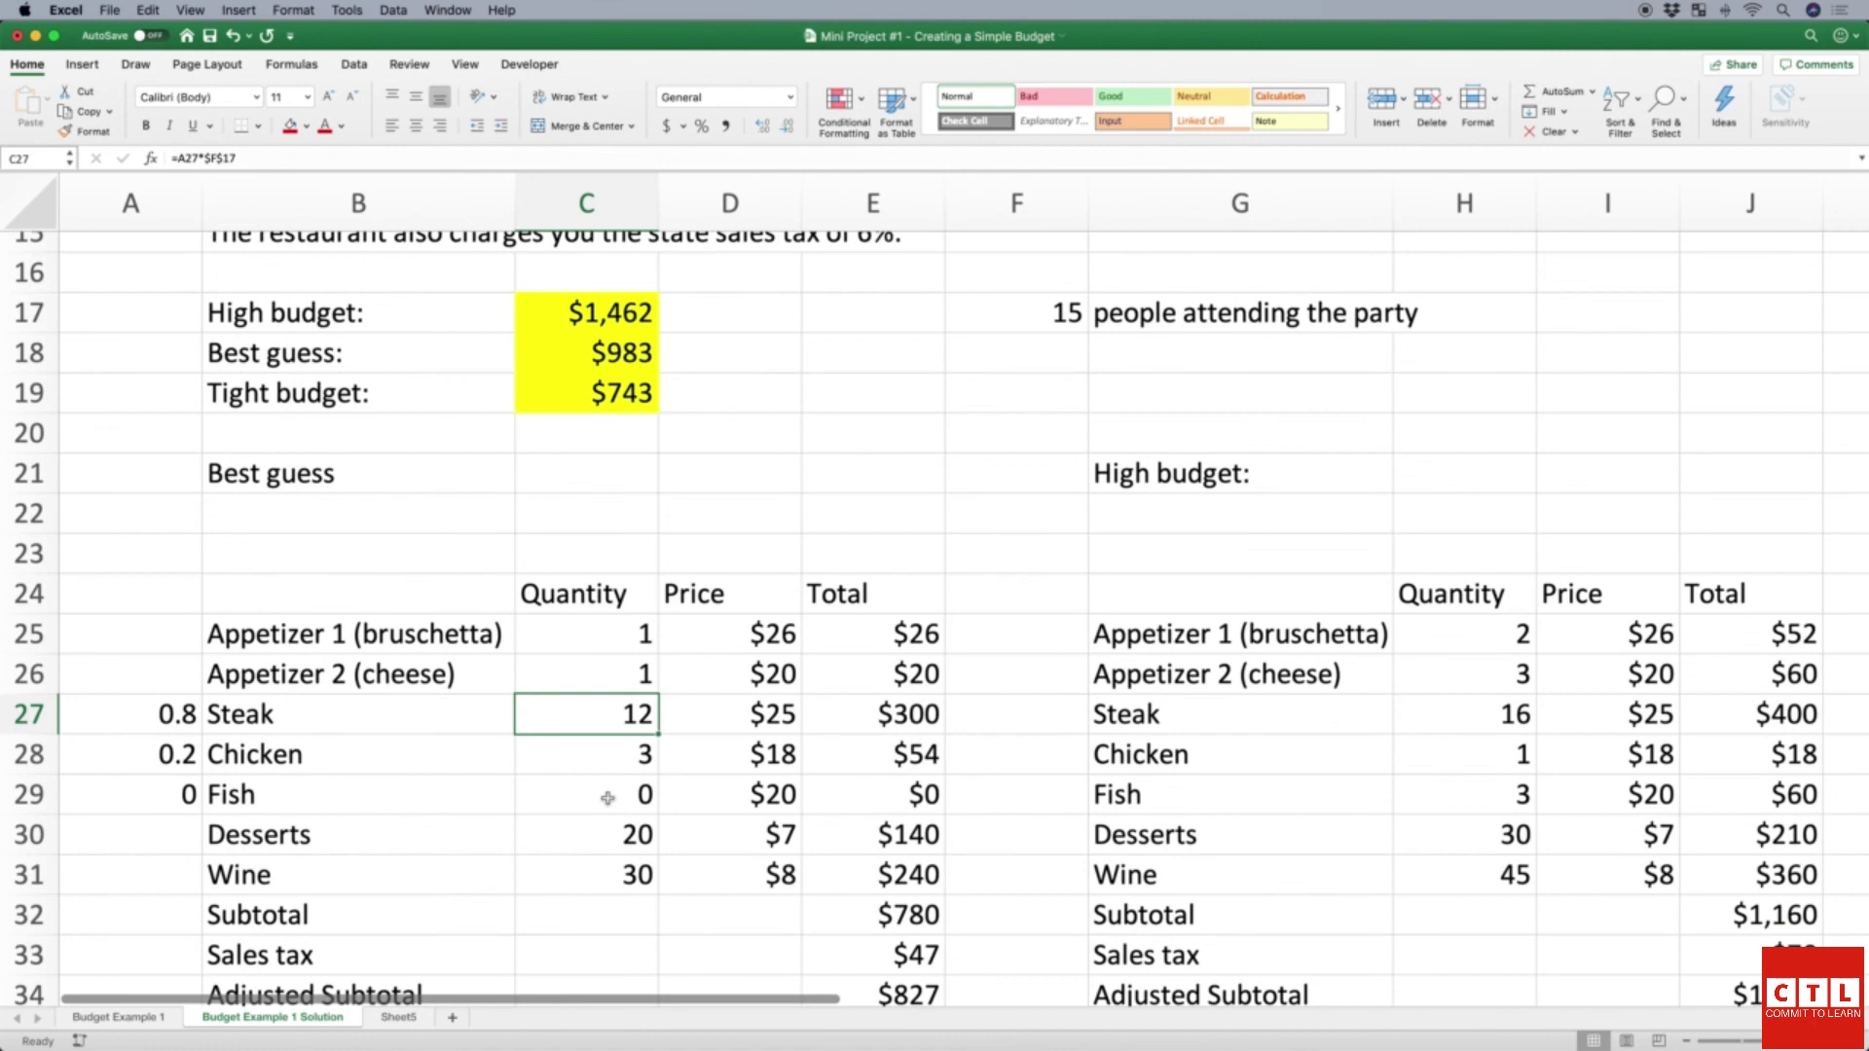
click(209, 157)
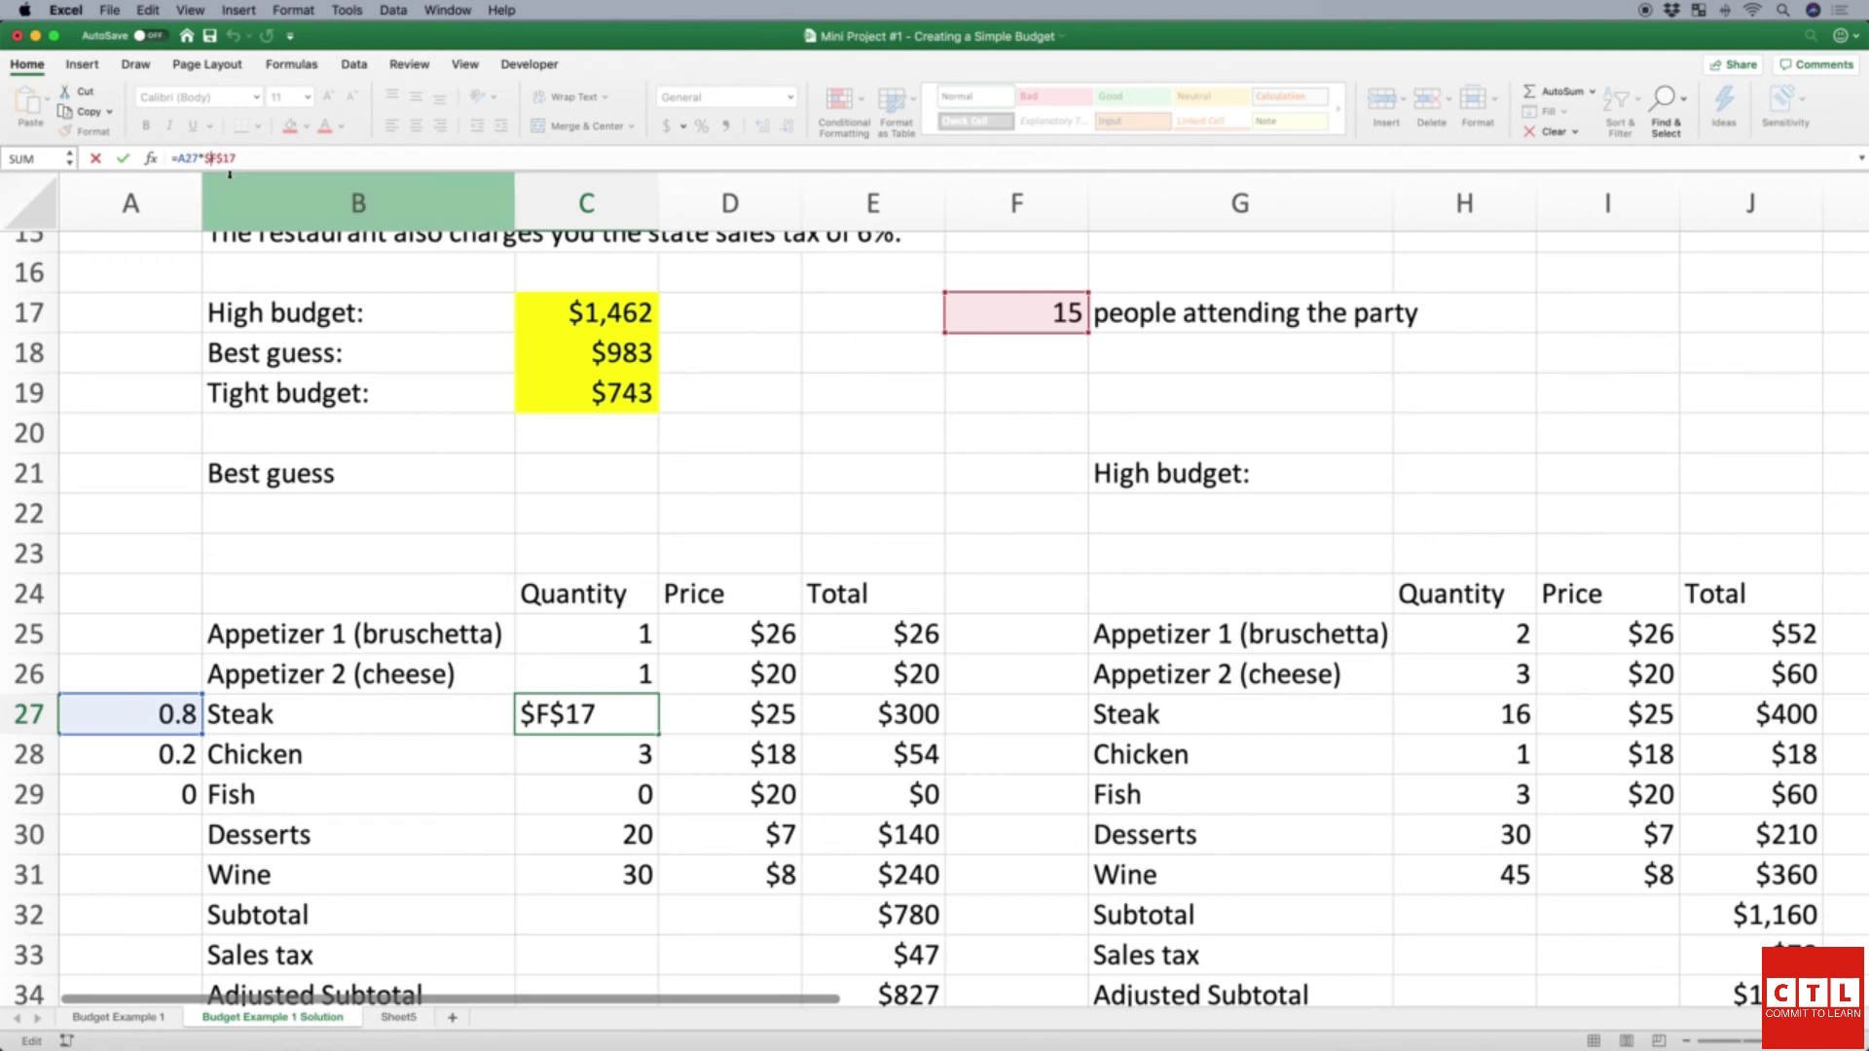
key(Return)
Step: Examine the best-guess subtotal formula in E32 and the sales tax formula in E33 for hard-coded values
key(Right)
key(Right)
key(Down)
key(Down)
key(Down)
key(Down)
key(Down)
key(Down)
key(Down)
key(Down)
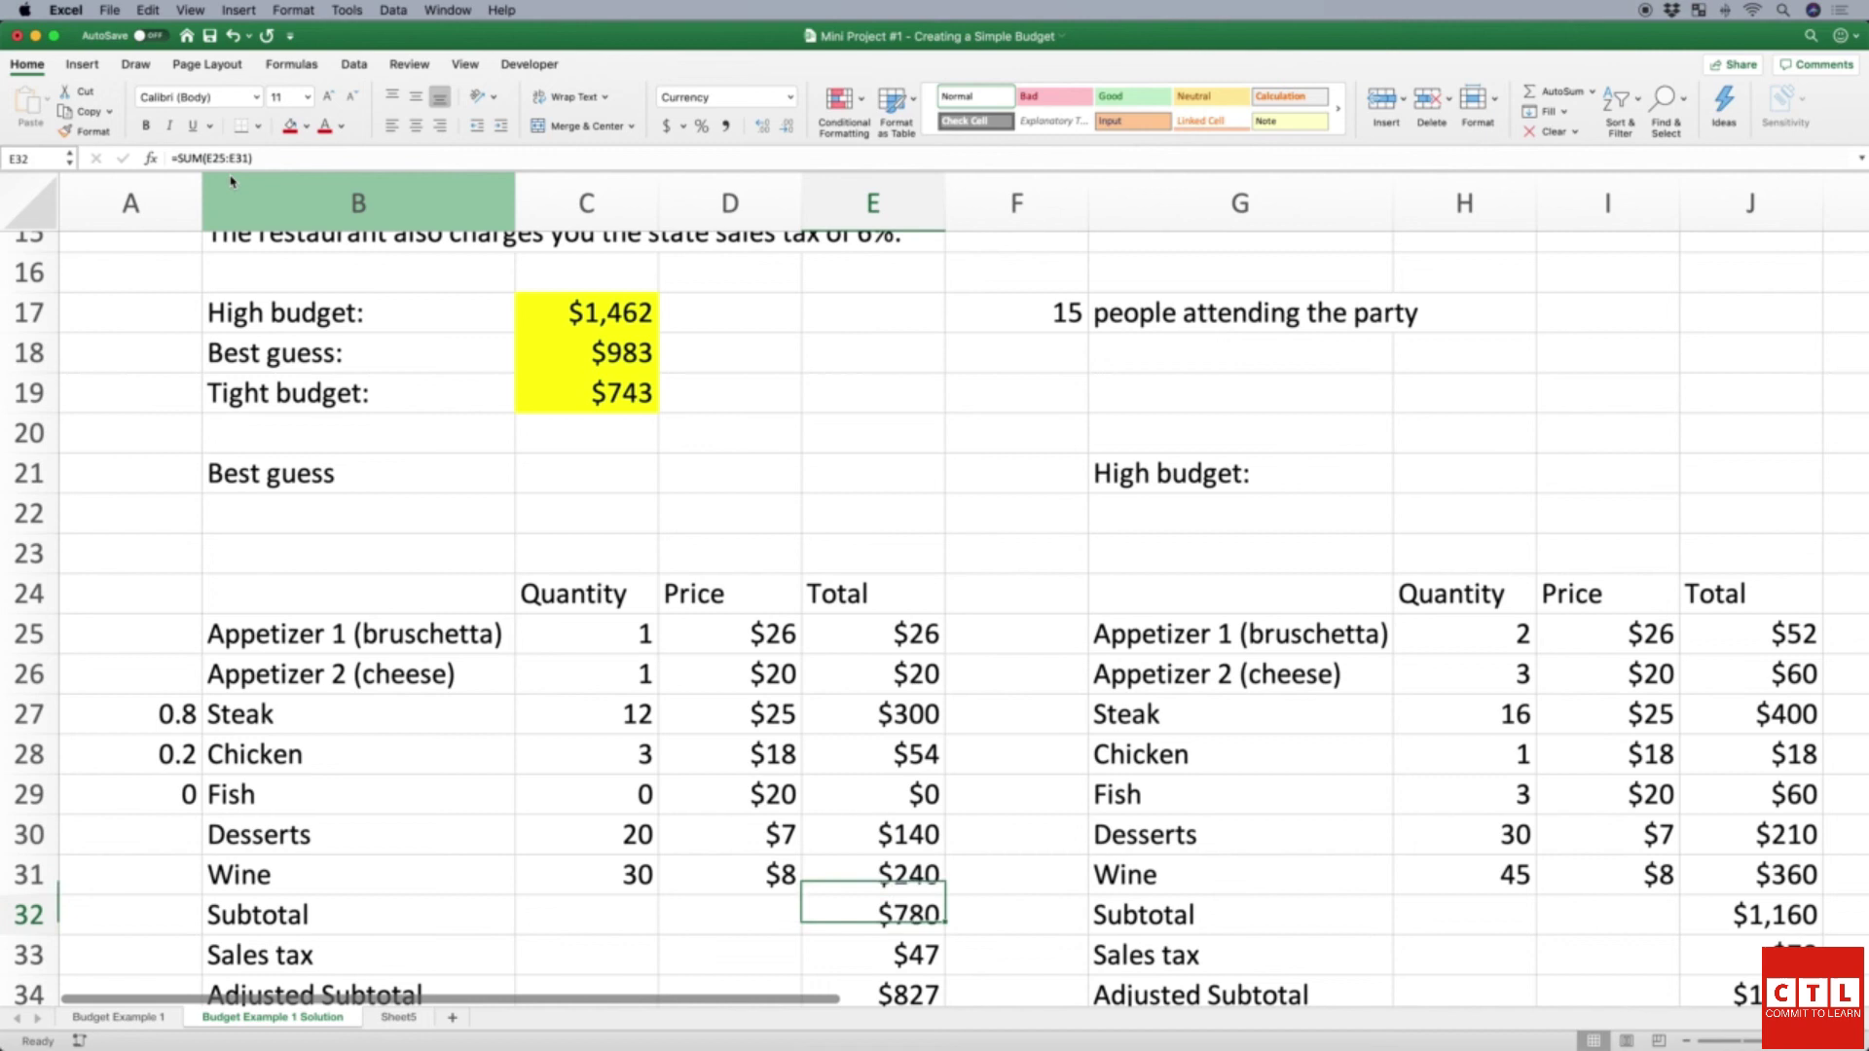
key(Up)
key(Up)
key(Up)
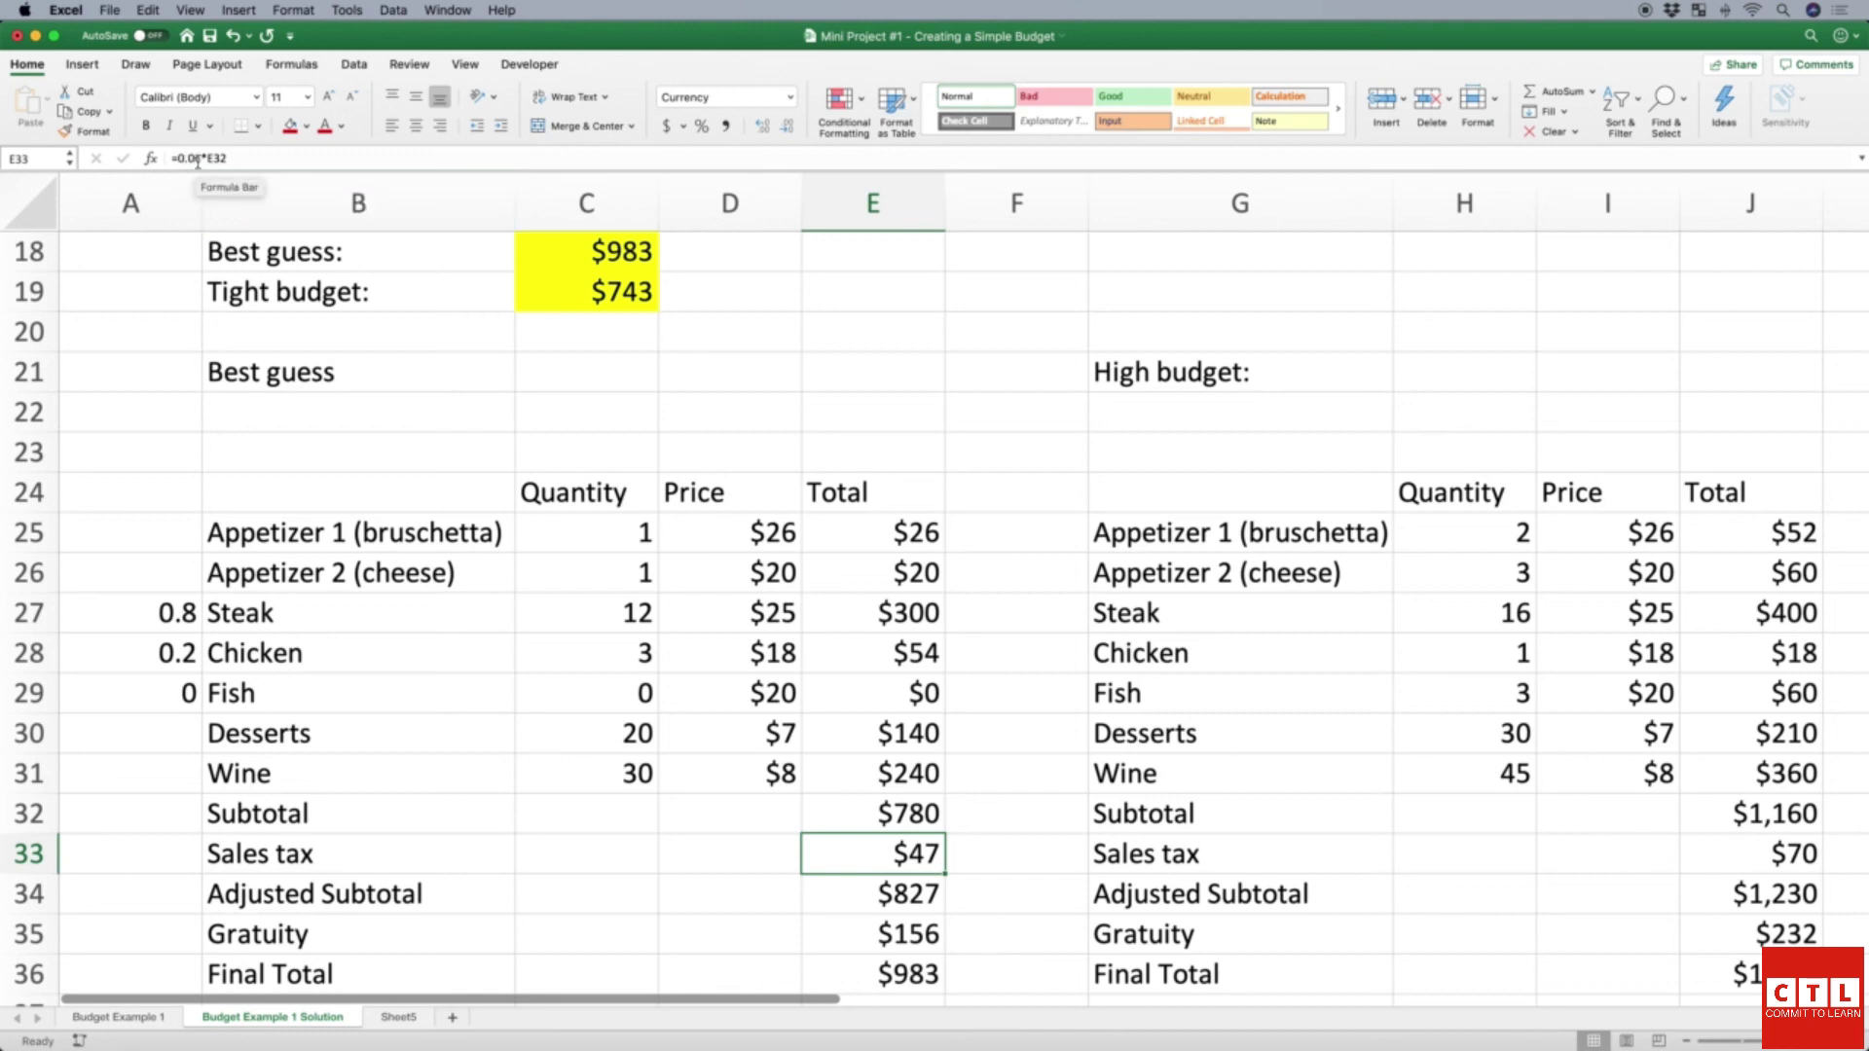
Step: Enter the sales tax rate 0.06 in A33 beside the best-guess Sales tax label
click(167, 860)
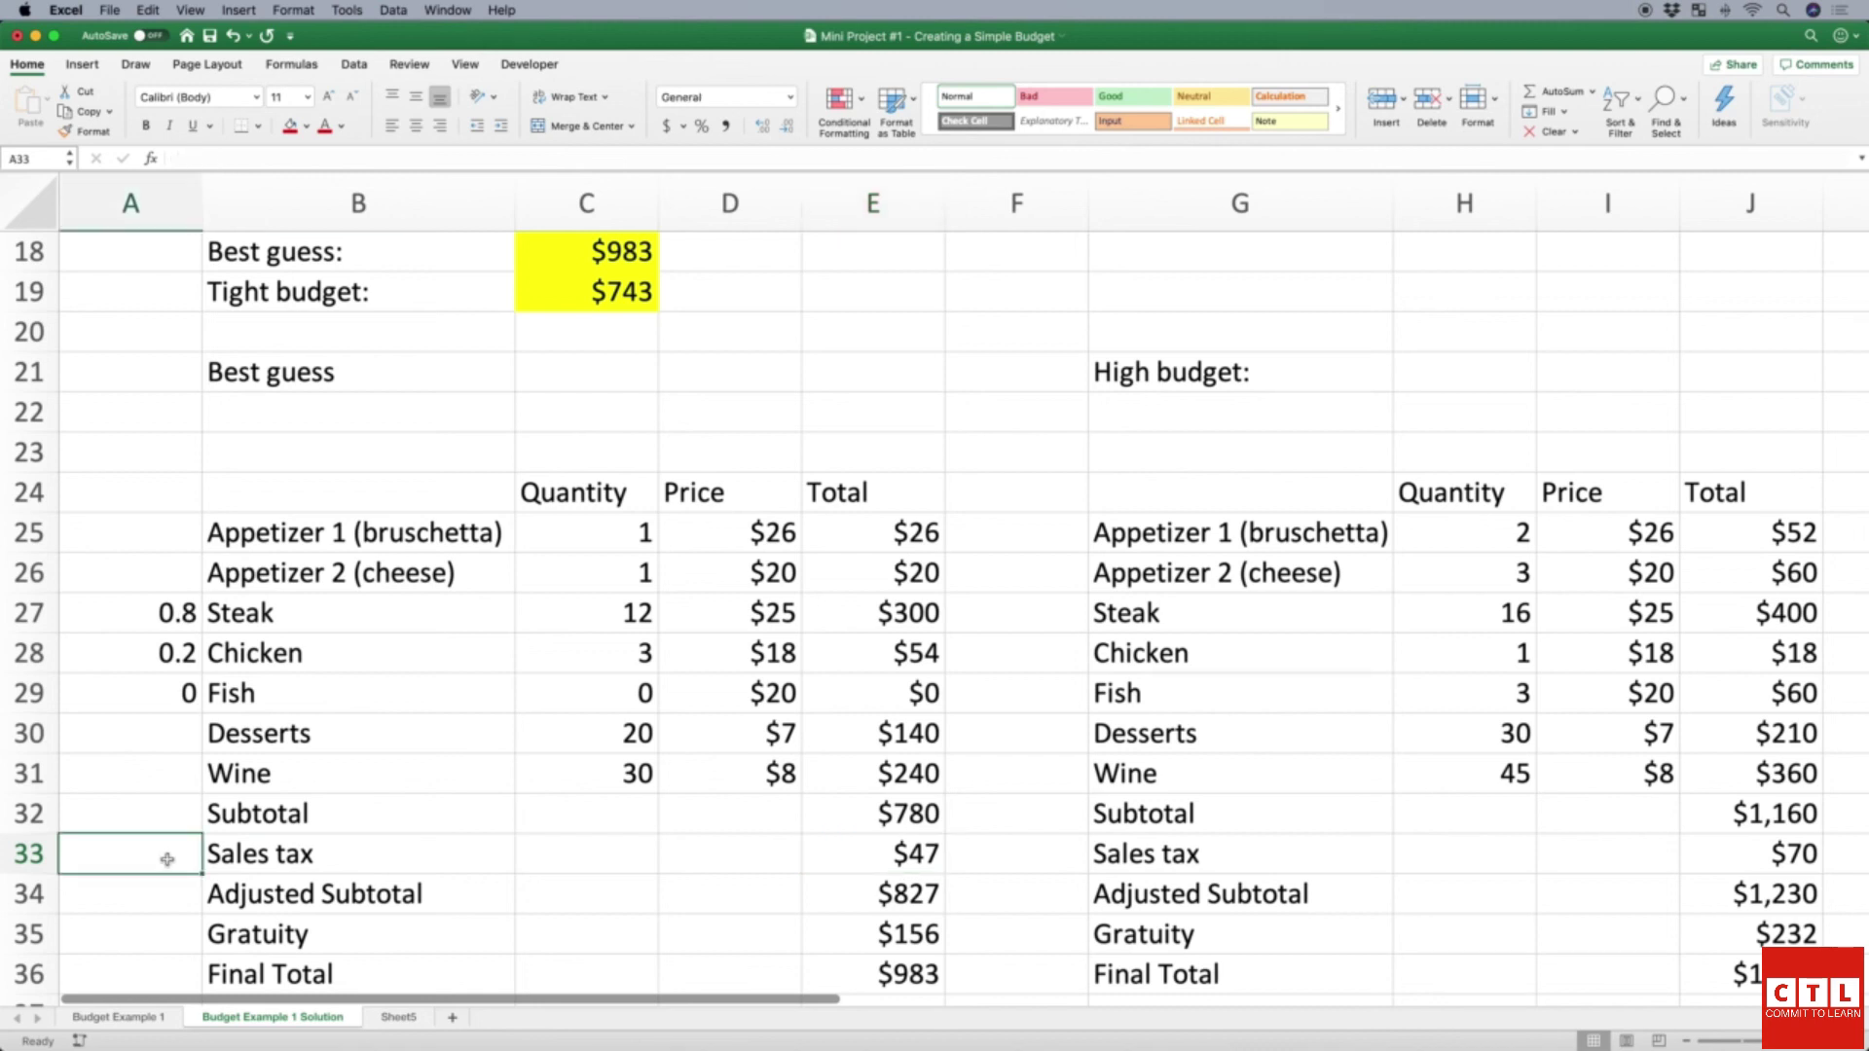
text(.06)
key(Tab)
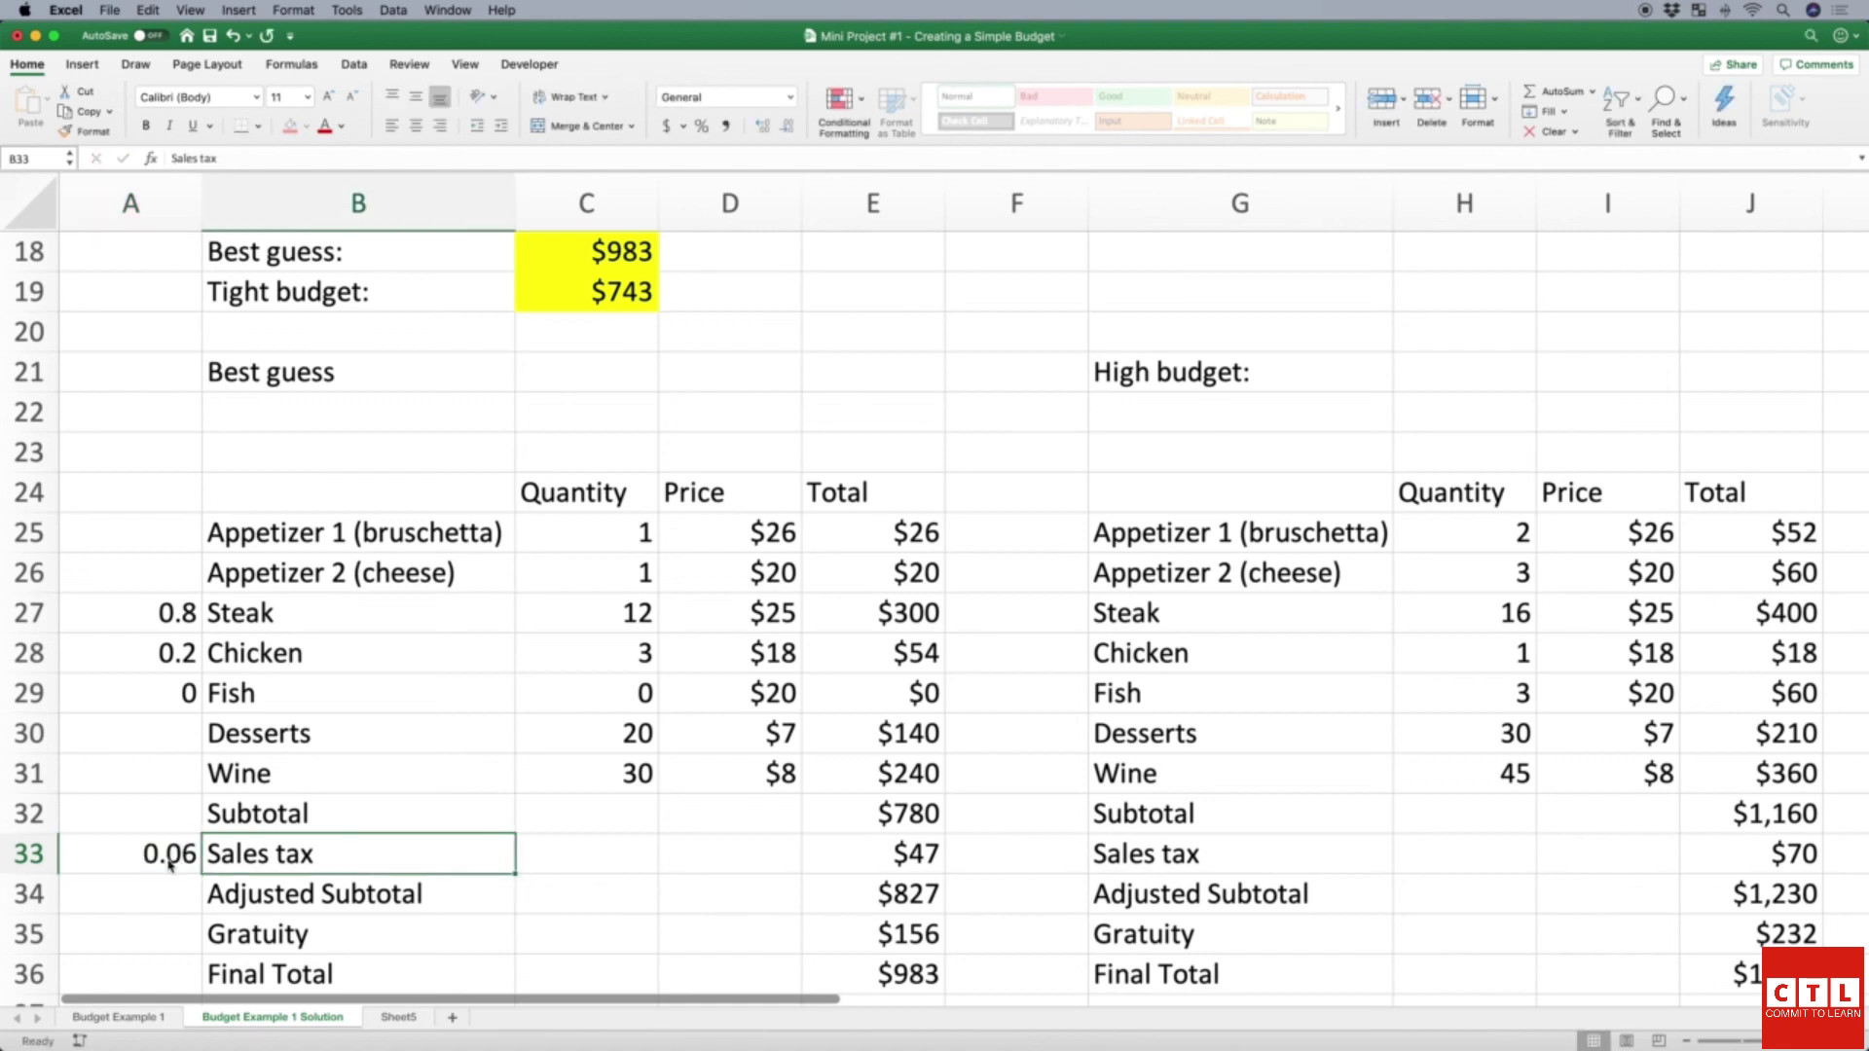
Step: Replace the hard-coded tax rate in the E33 formula with a reference to A33, making it =A33*E32
key(Tab)
key(Tab)
key(Tab)
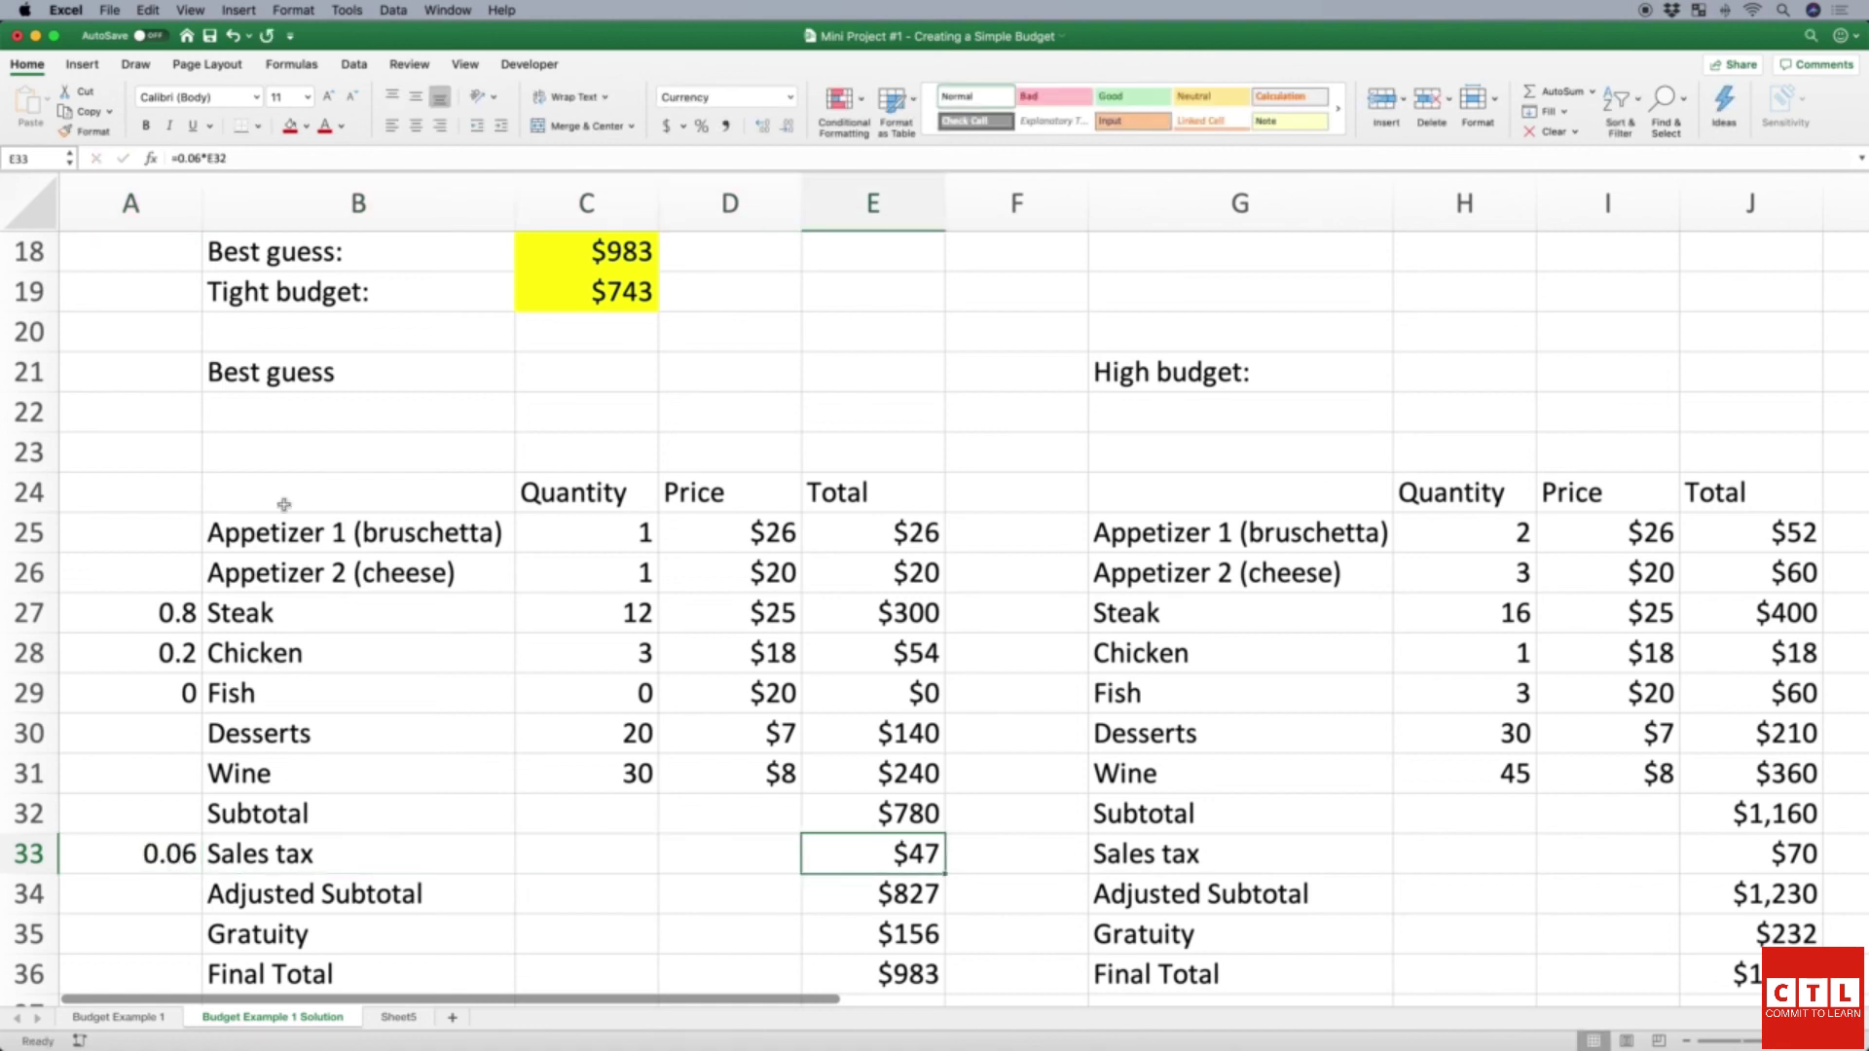
click(203, 159)
key(BackSpace)
key(BackSpace)
key(BackSpace)
key(BackSpace)
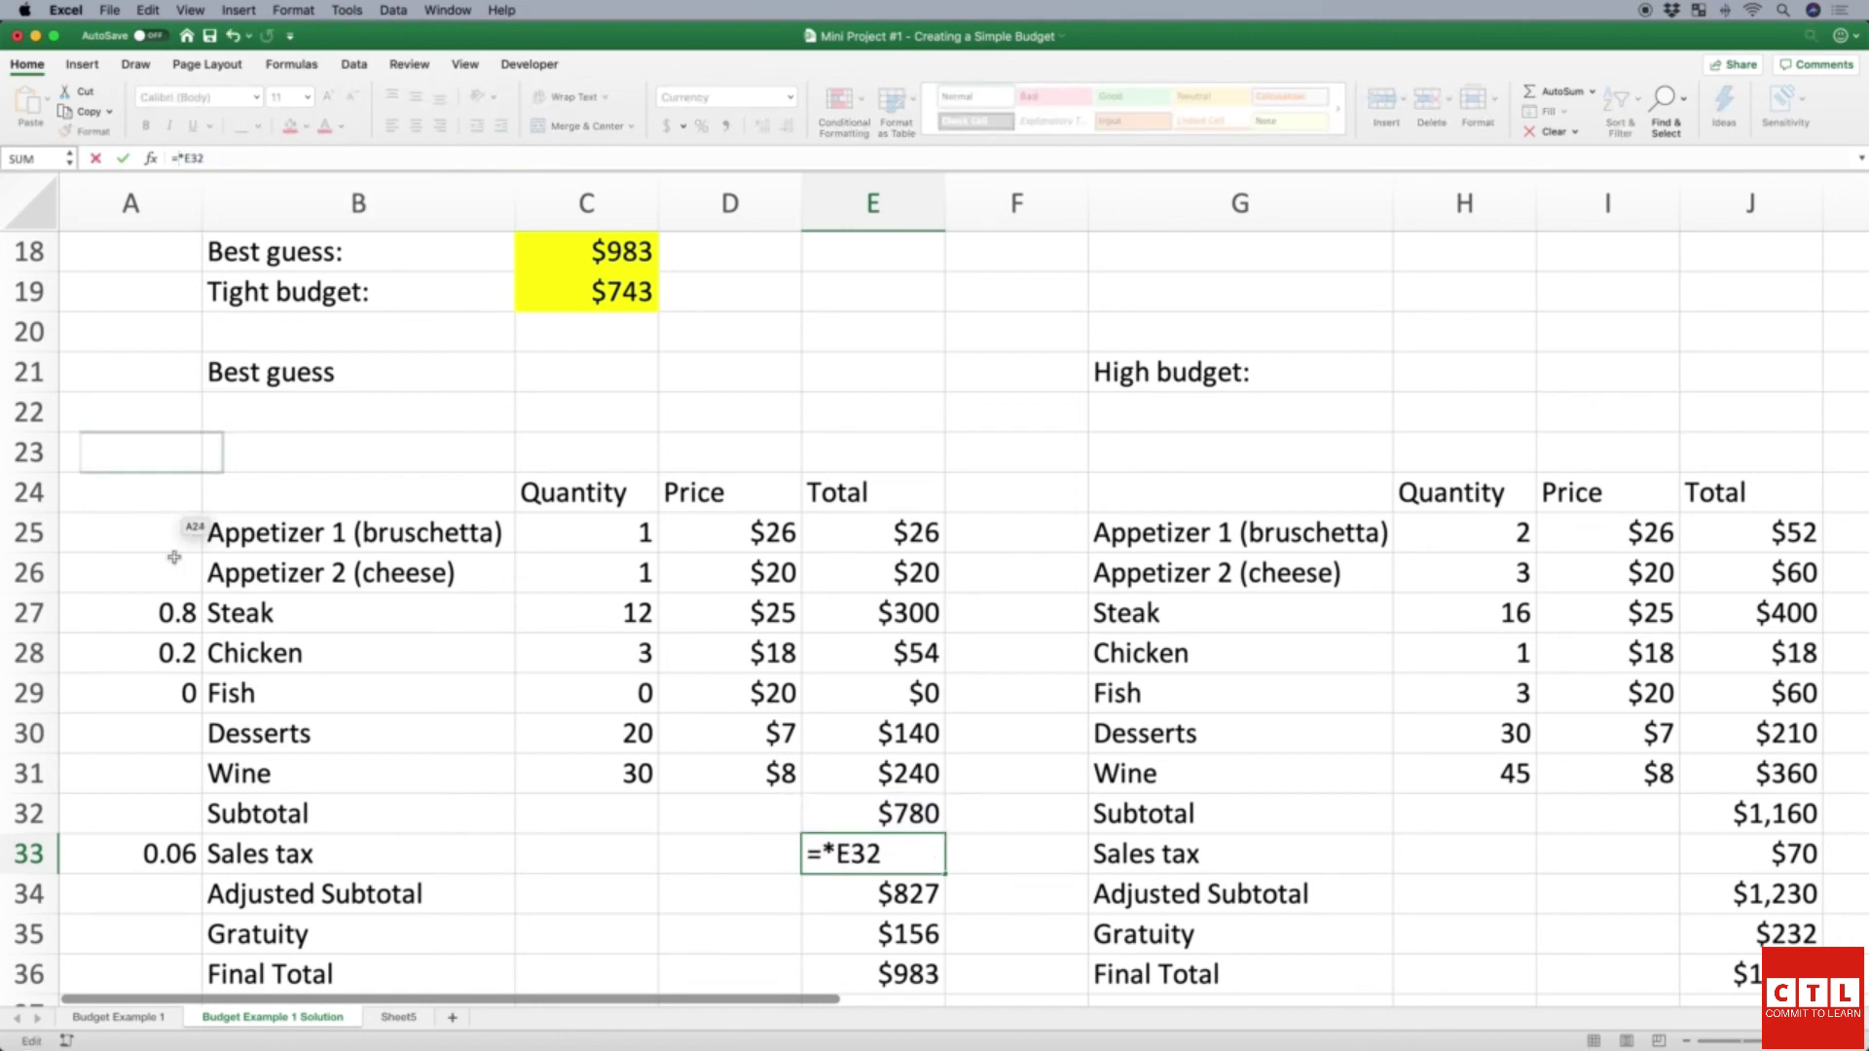
click(170, 857)
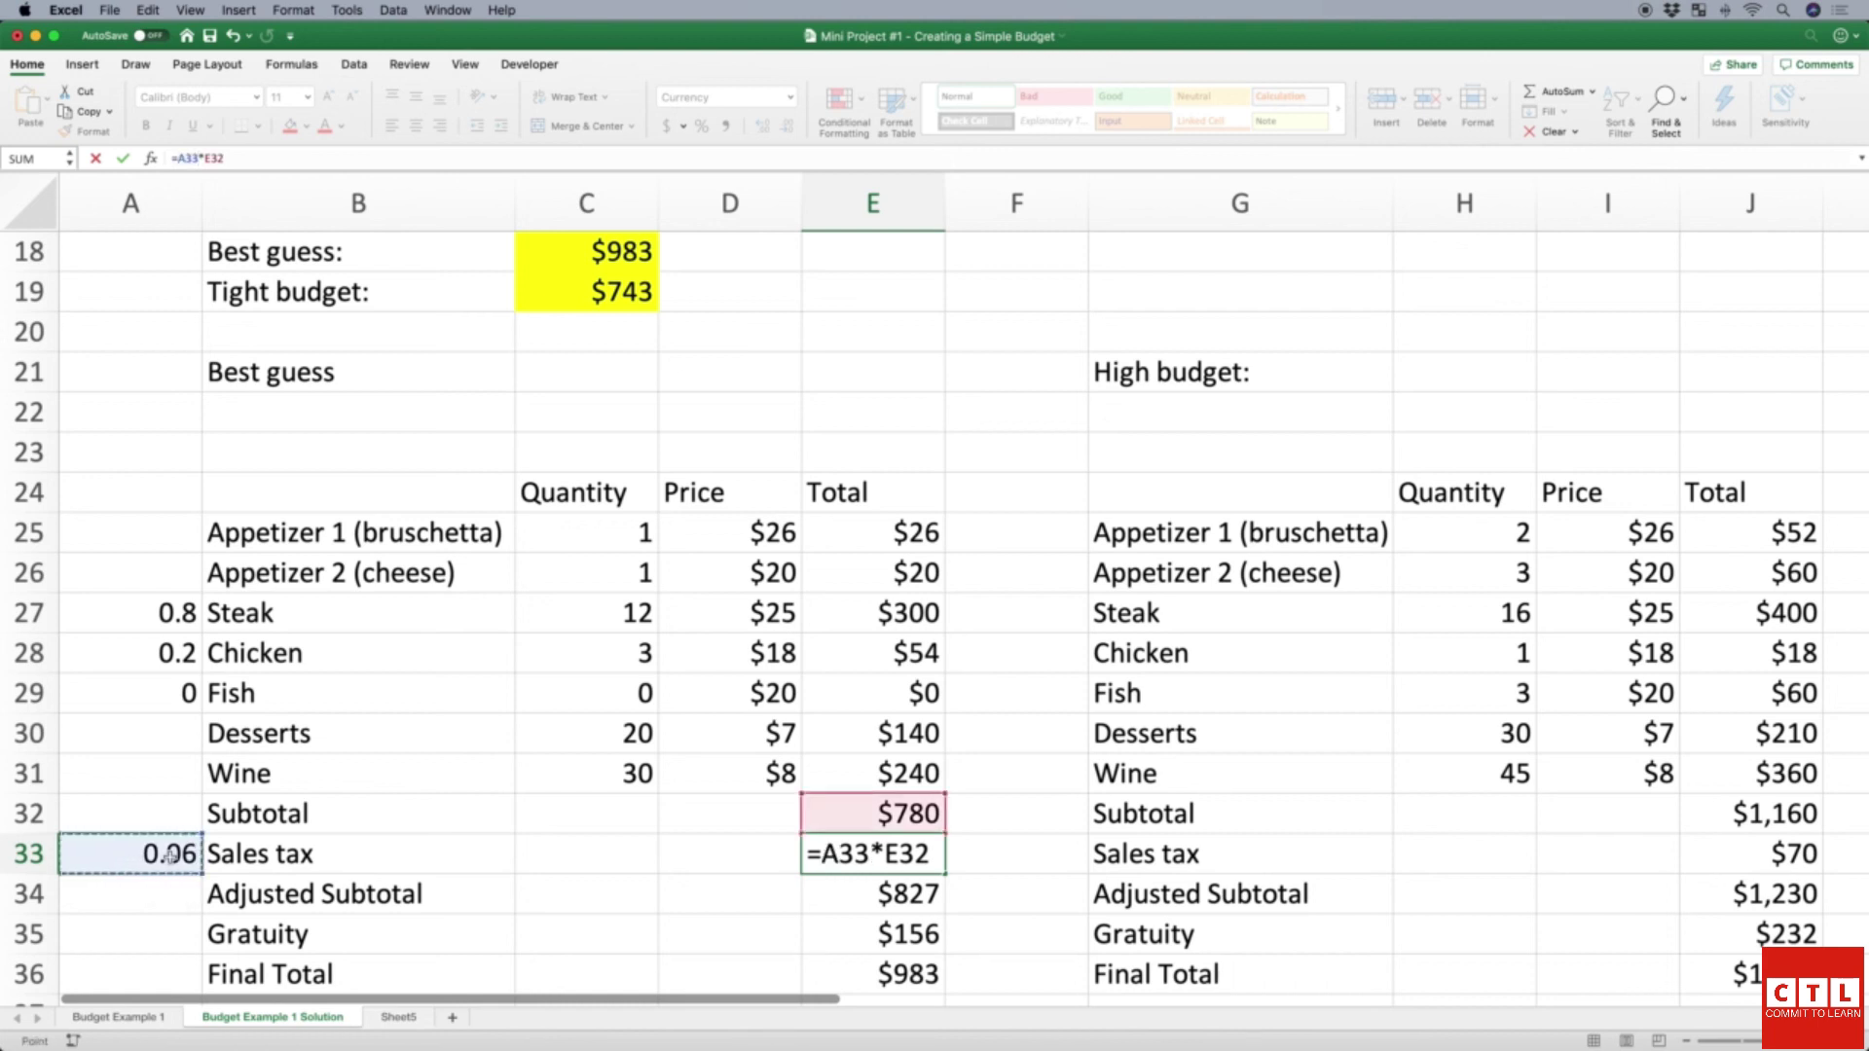
key(Return)
Step: Put the hard-coded tax rate back into the best-guess sales tax formula in E33, making it =.06*E32
key(Up)
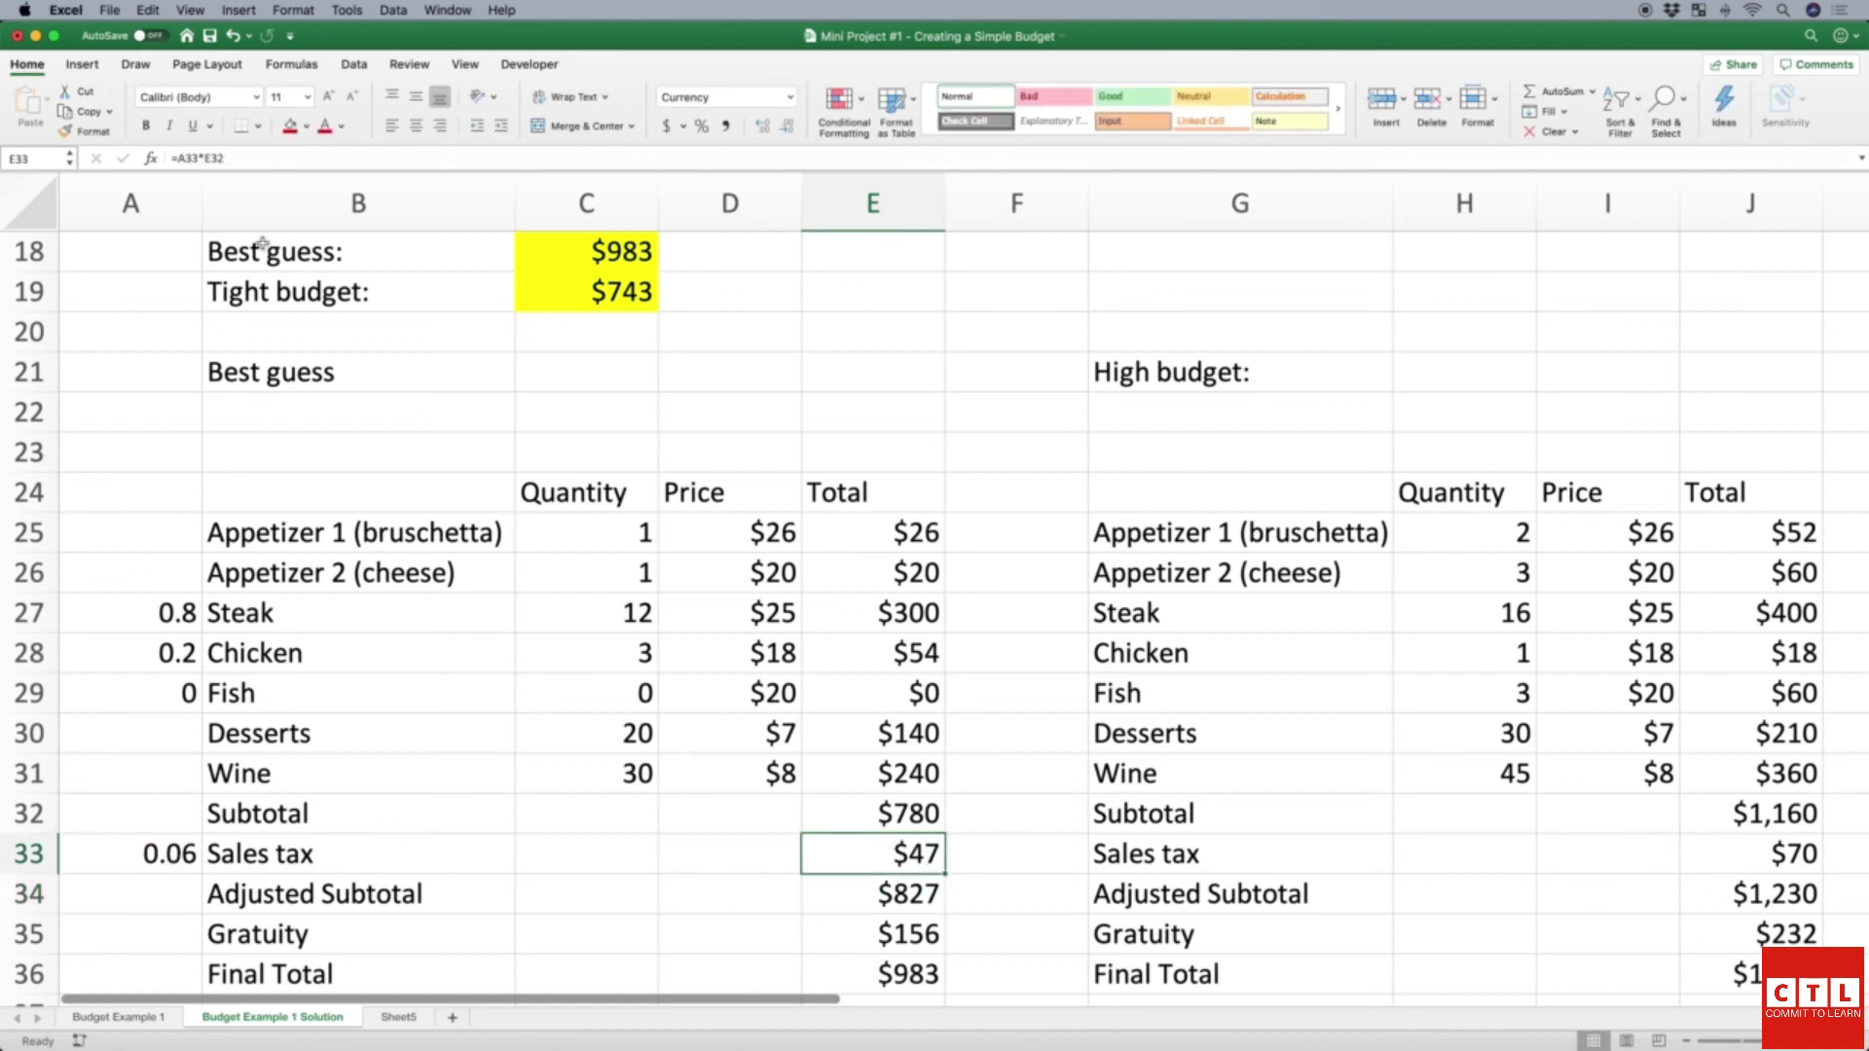
click(196, 157)
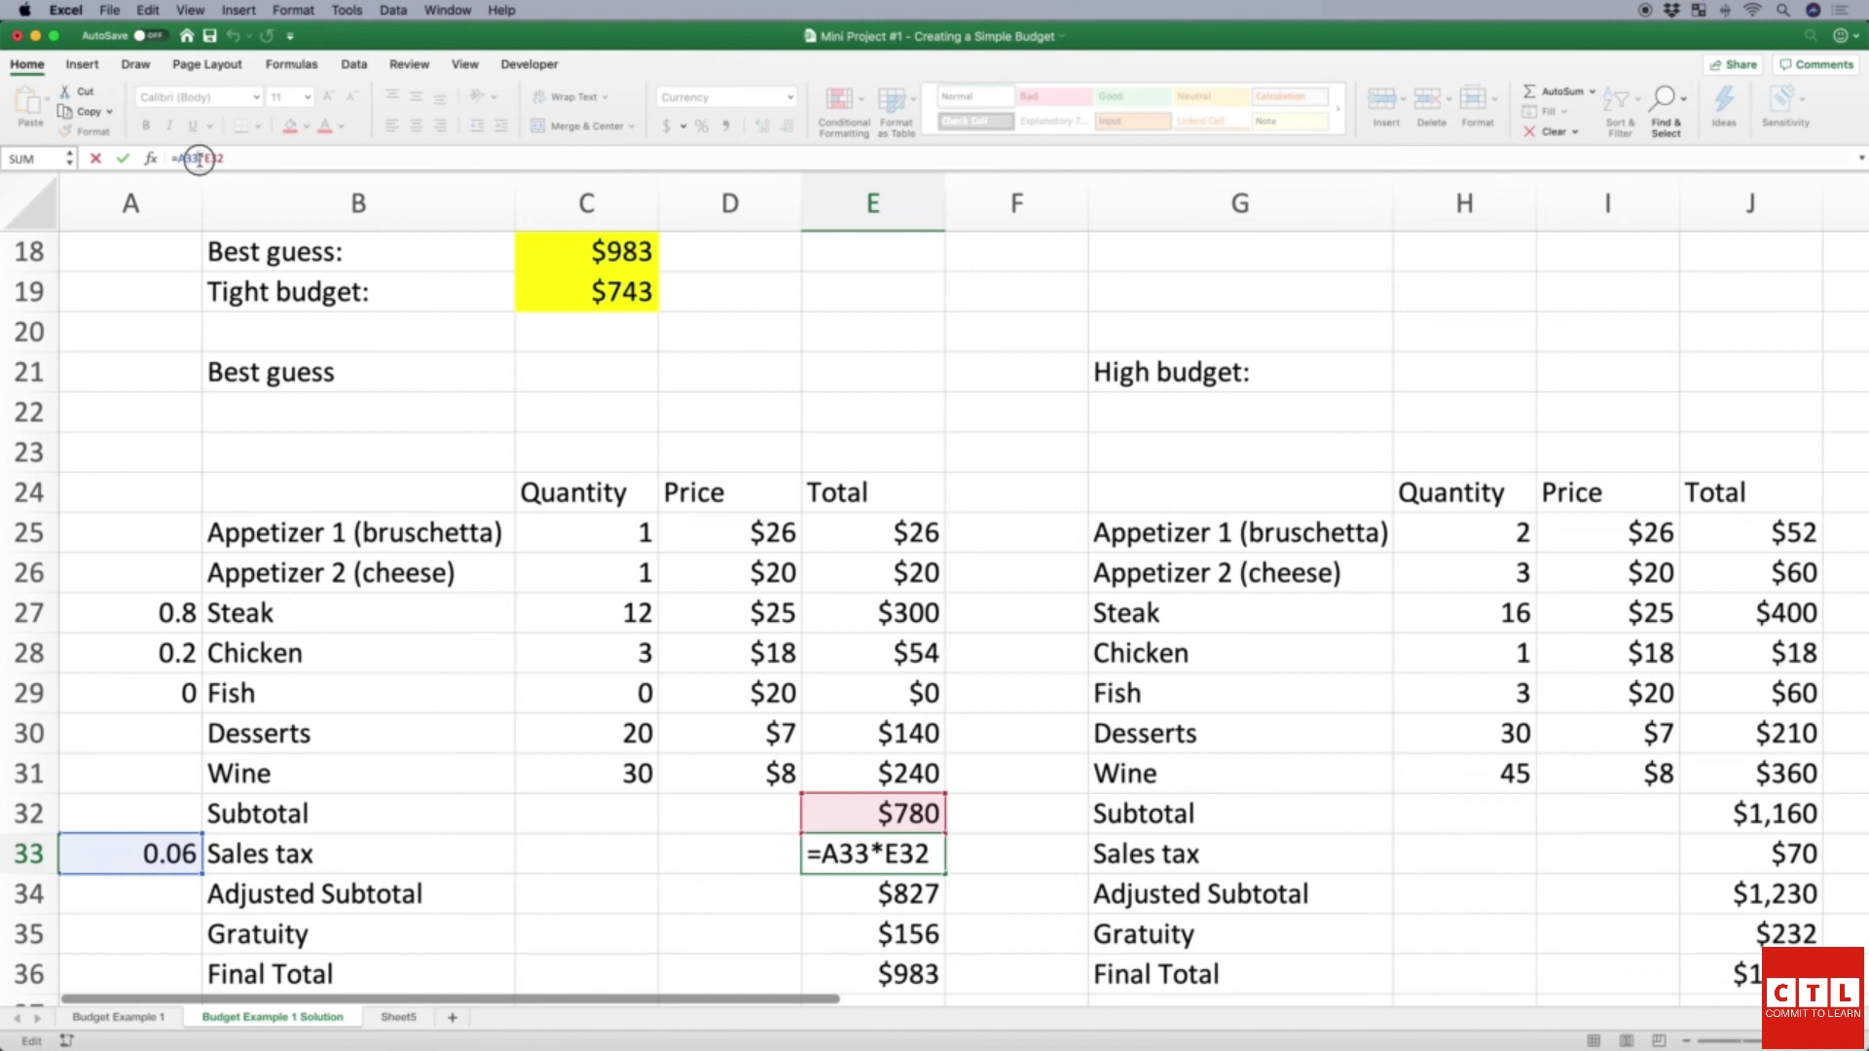
key(BackSpace)
key(BackSpace)
key(BackSpace)
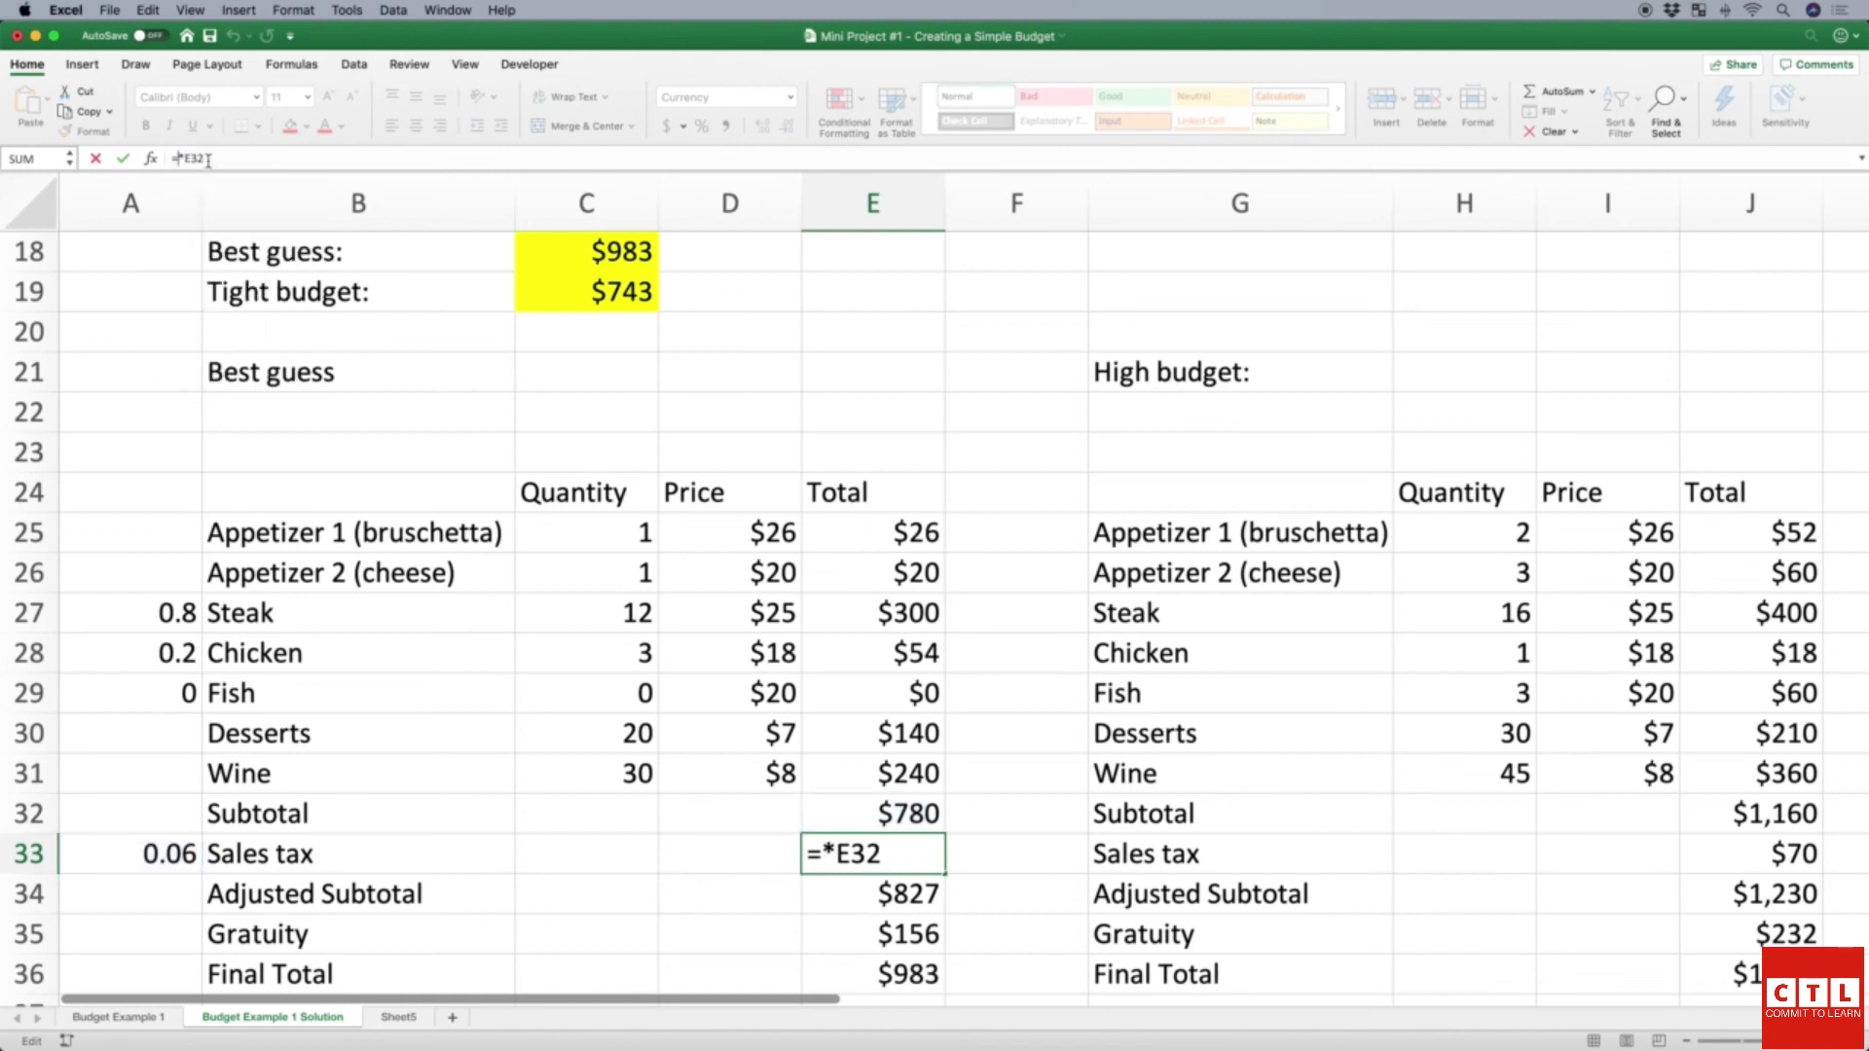
text(.06)
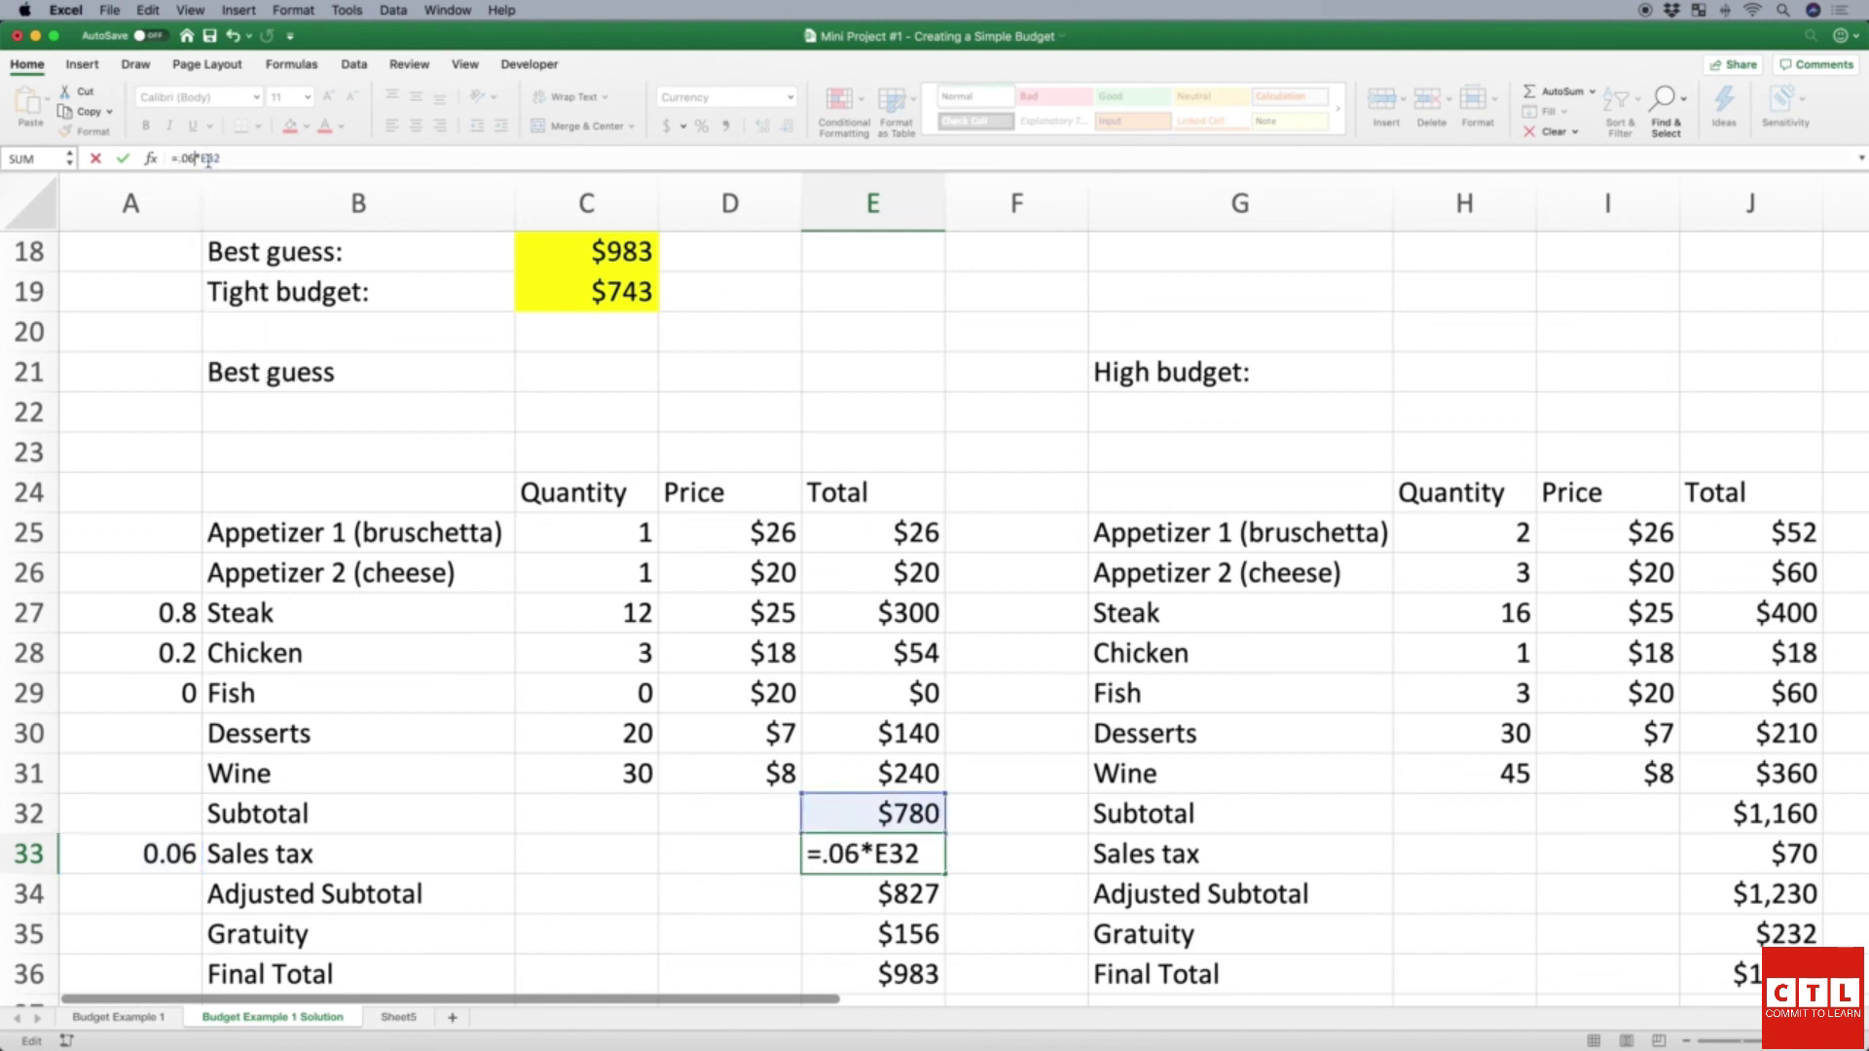
key(Return)
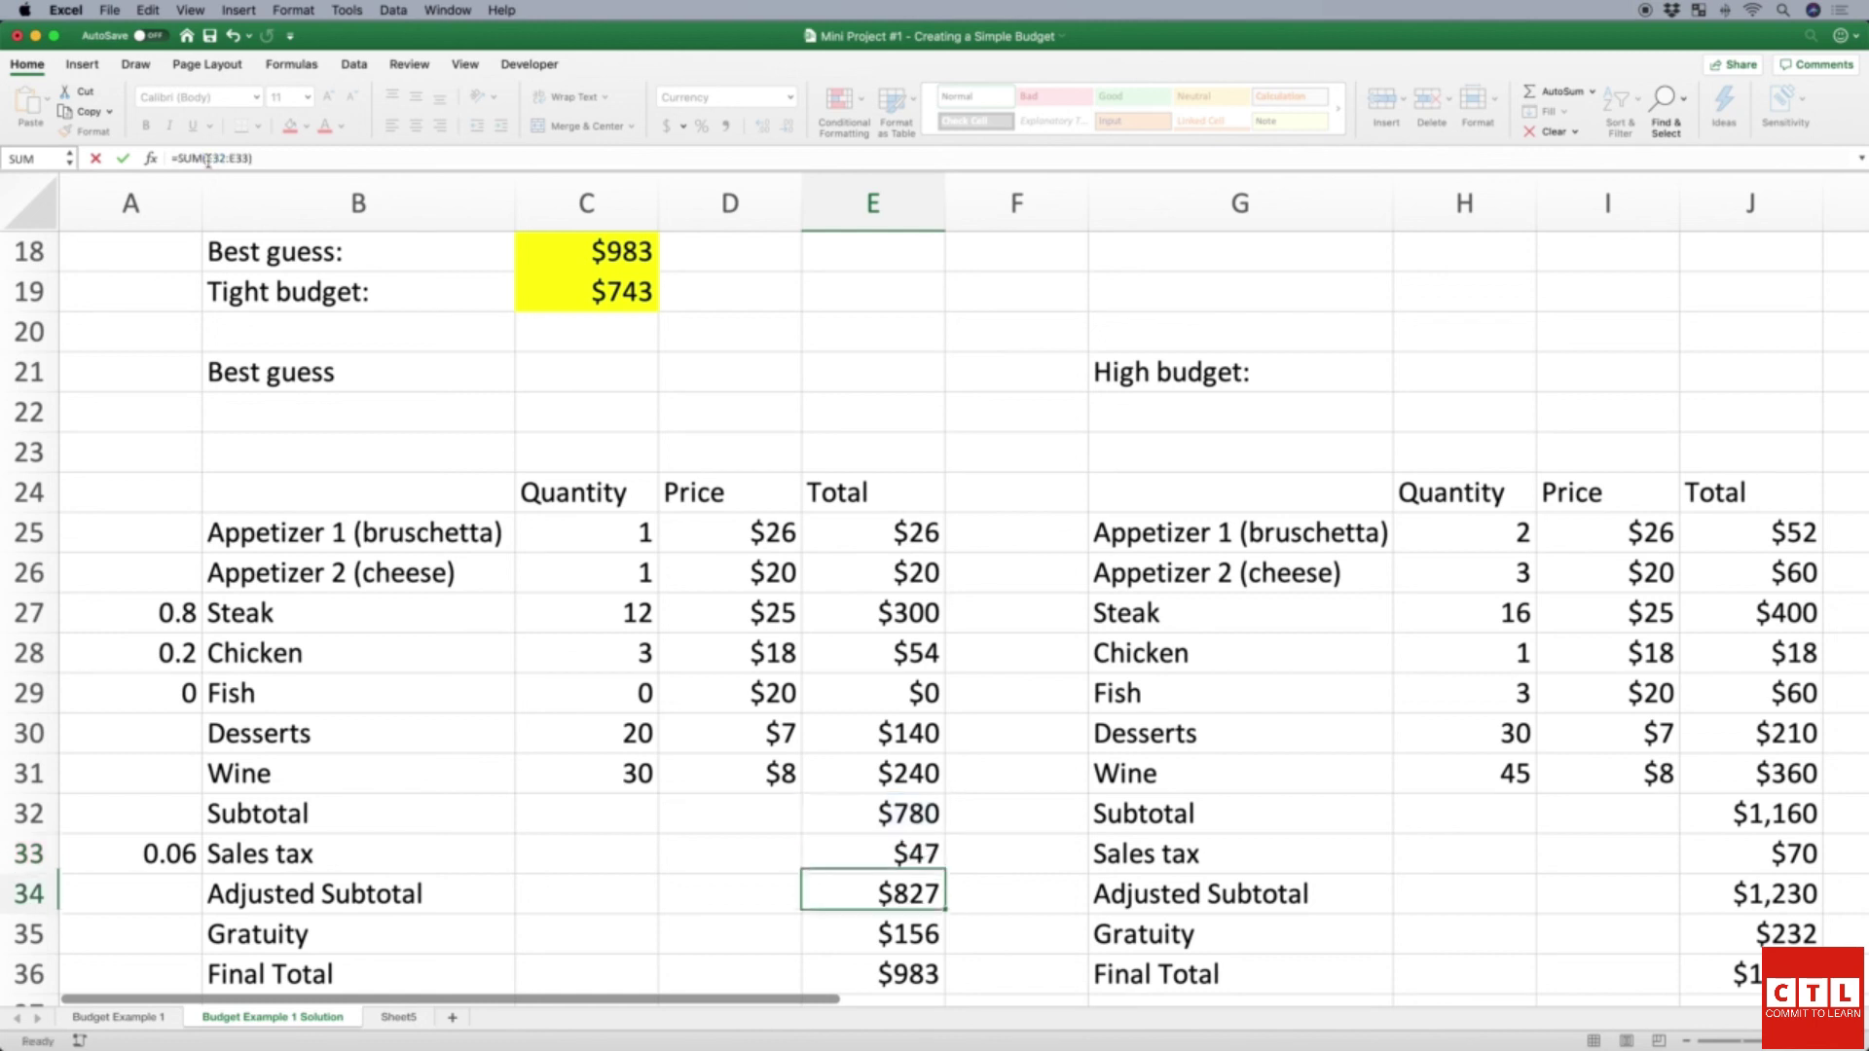
key(Up)
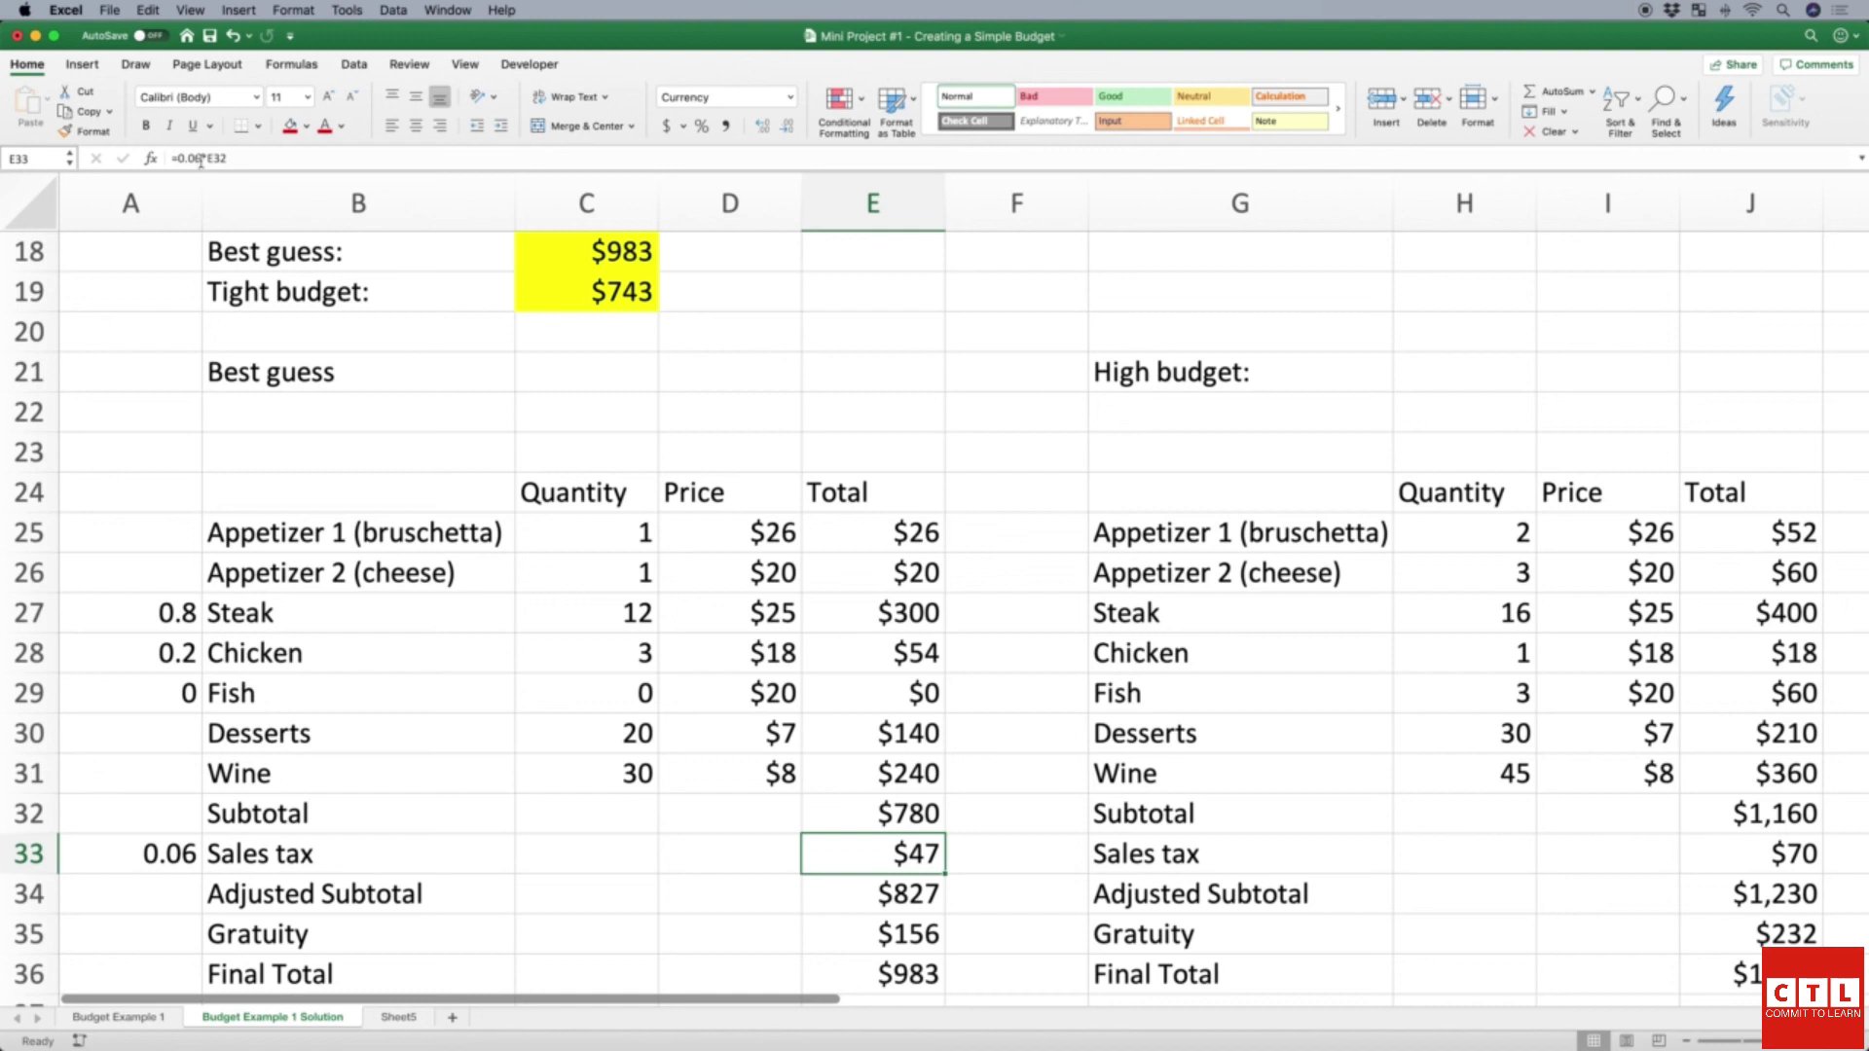
Step: Compare the rate in A33 with the E33 formula and swap the hard-coded 0.06 for A33, making it =A33*E32
click(167, 853)
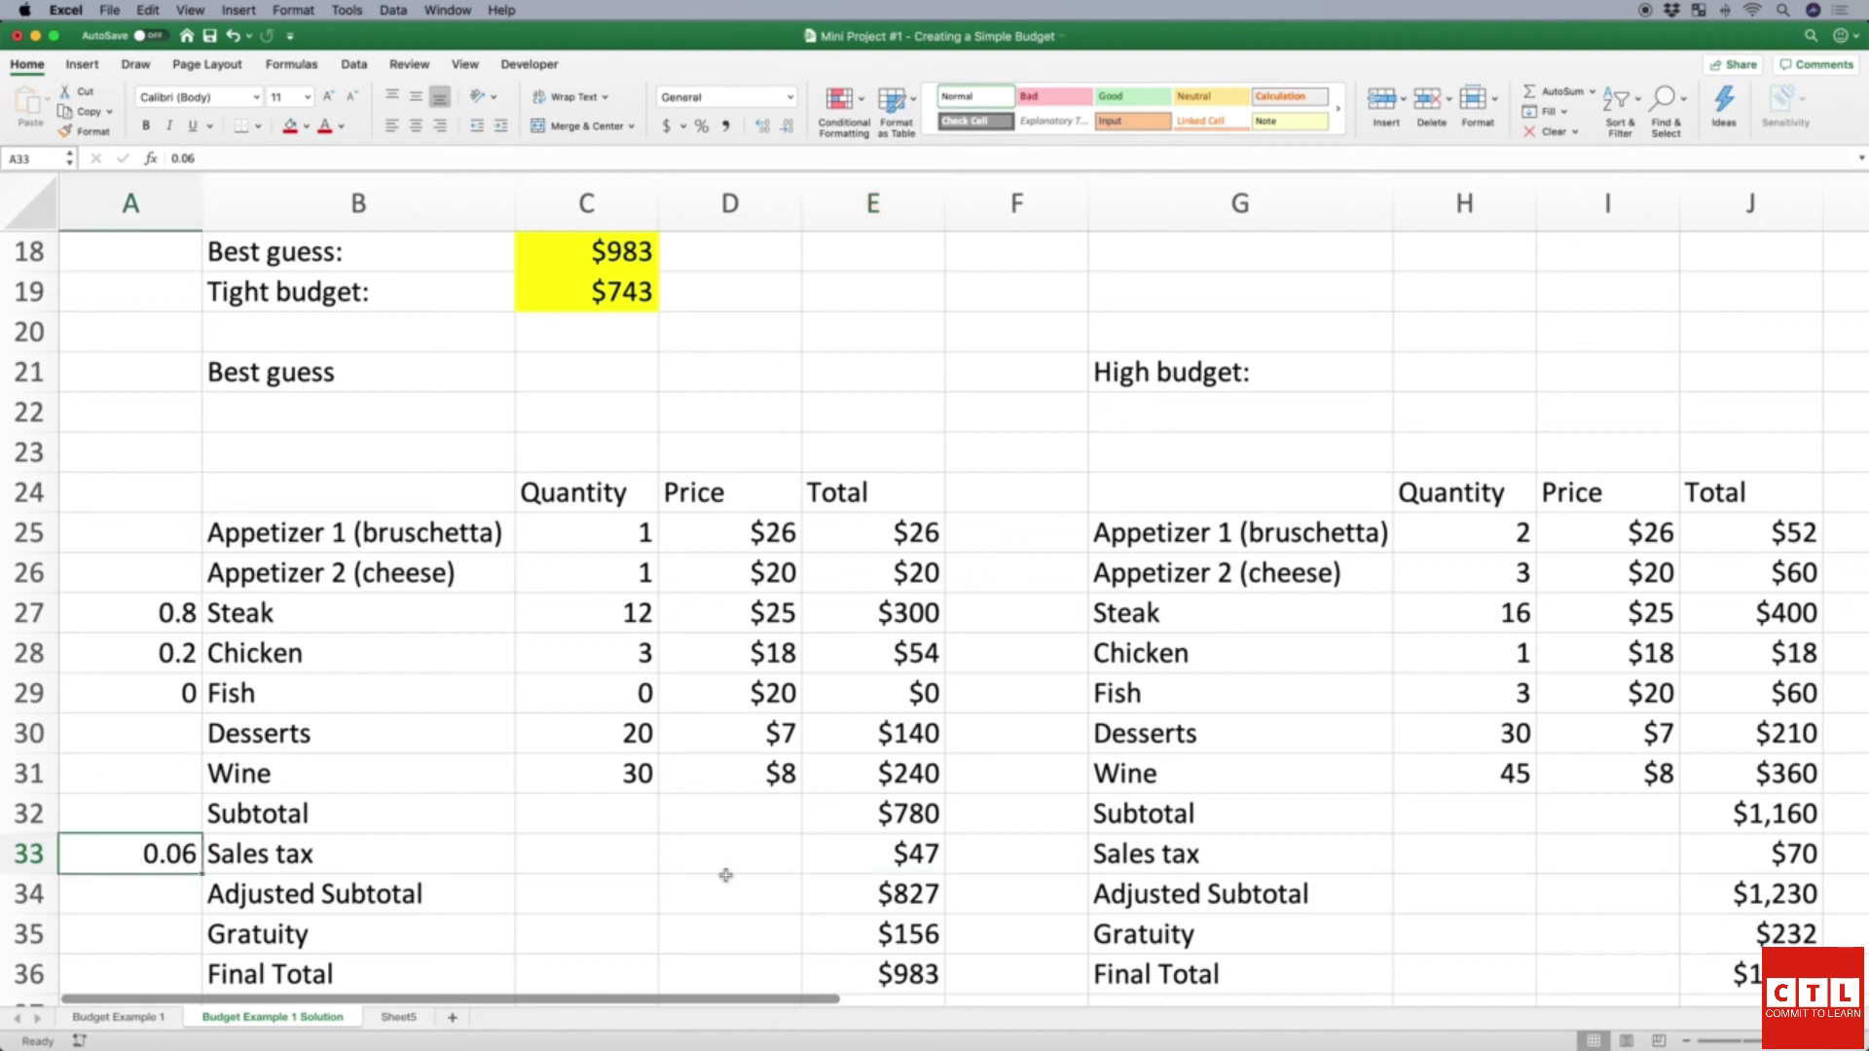
click(882, 857)
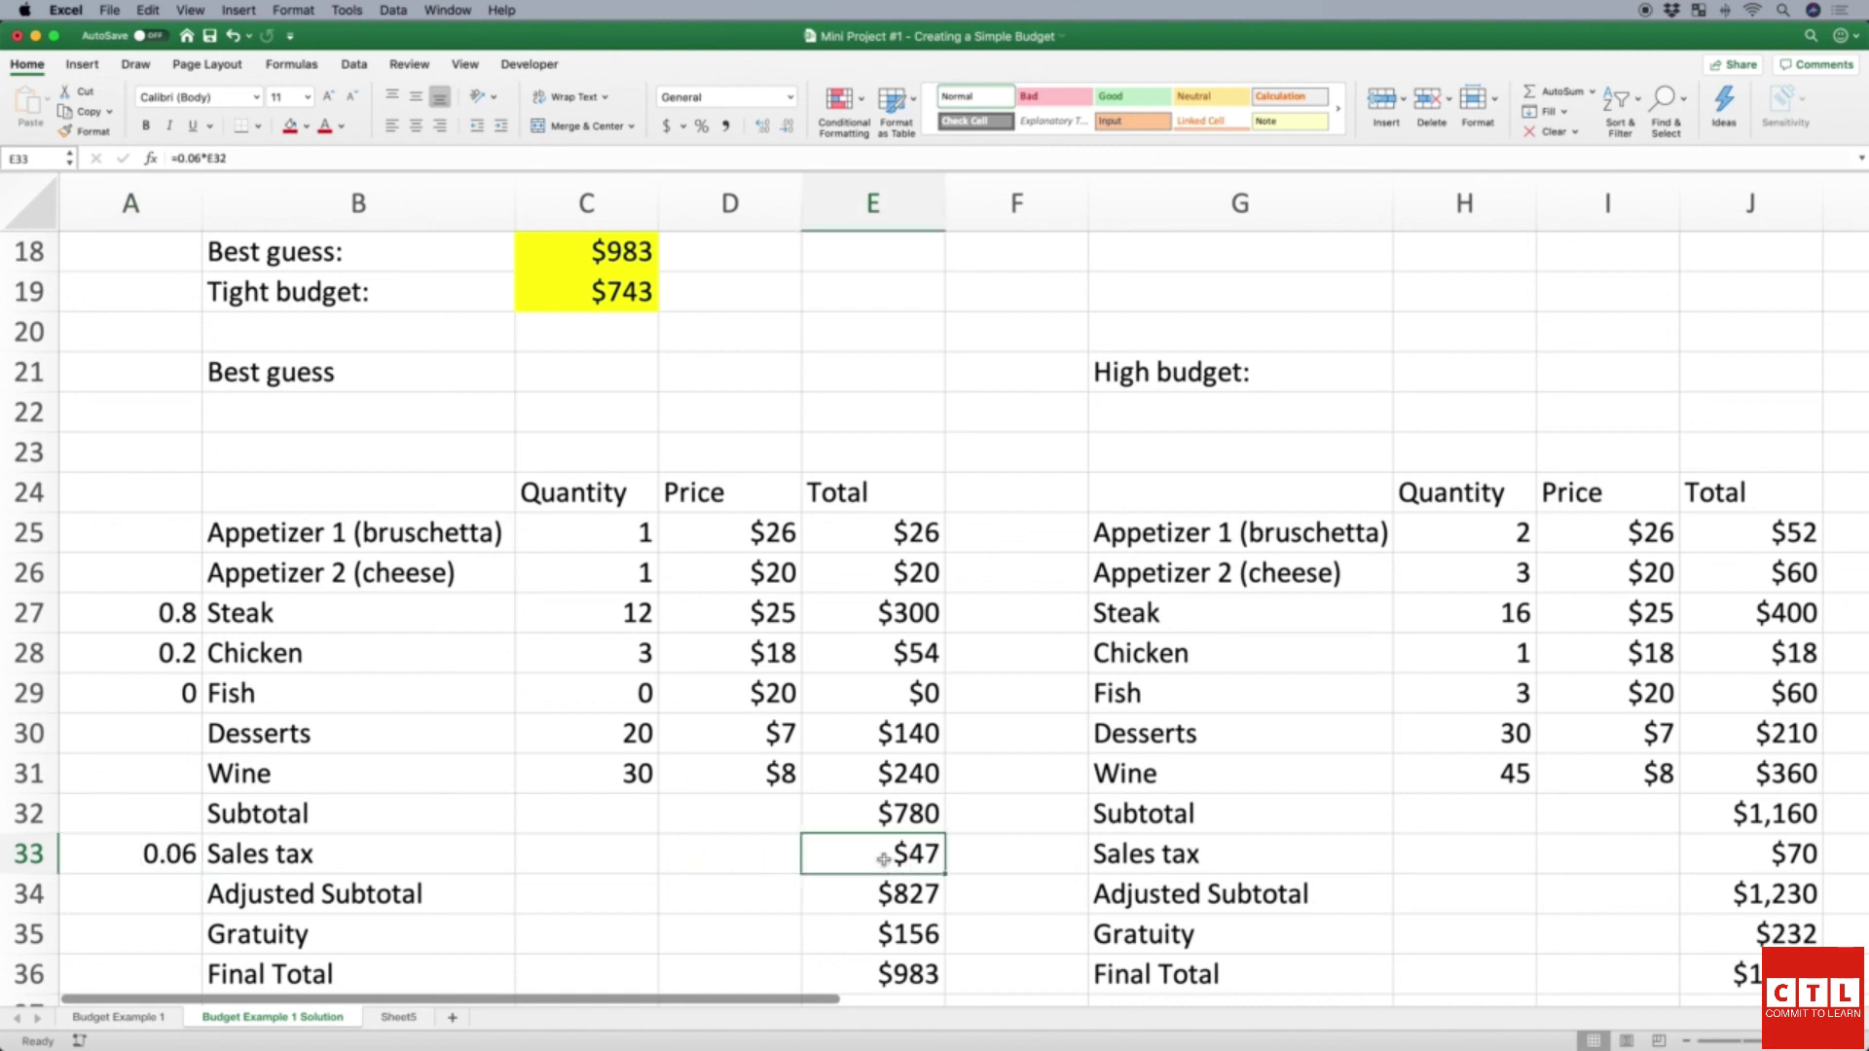
click(202, 158)
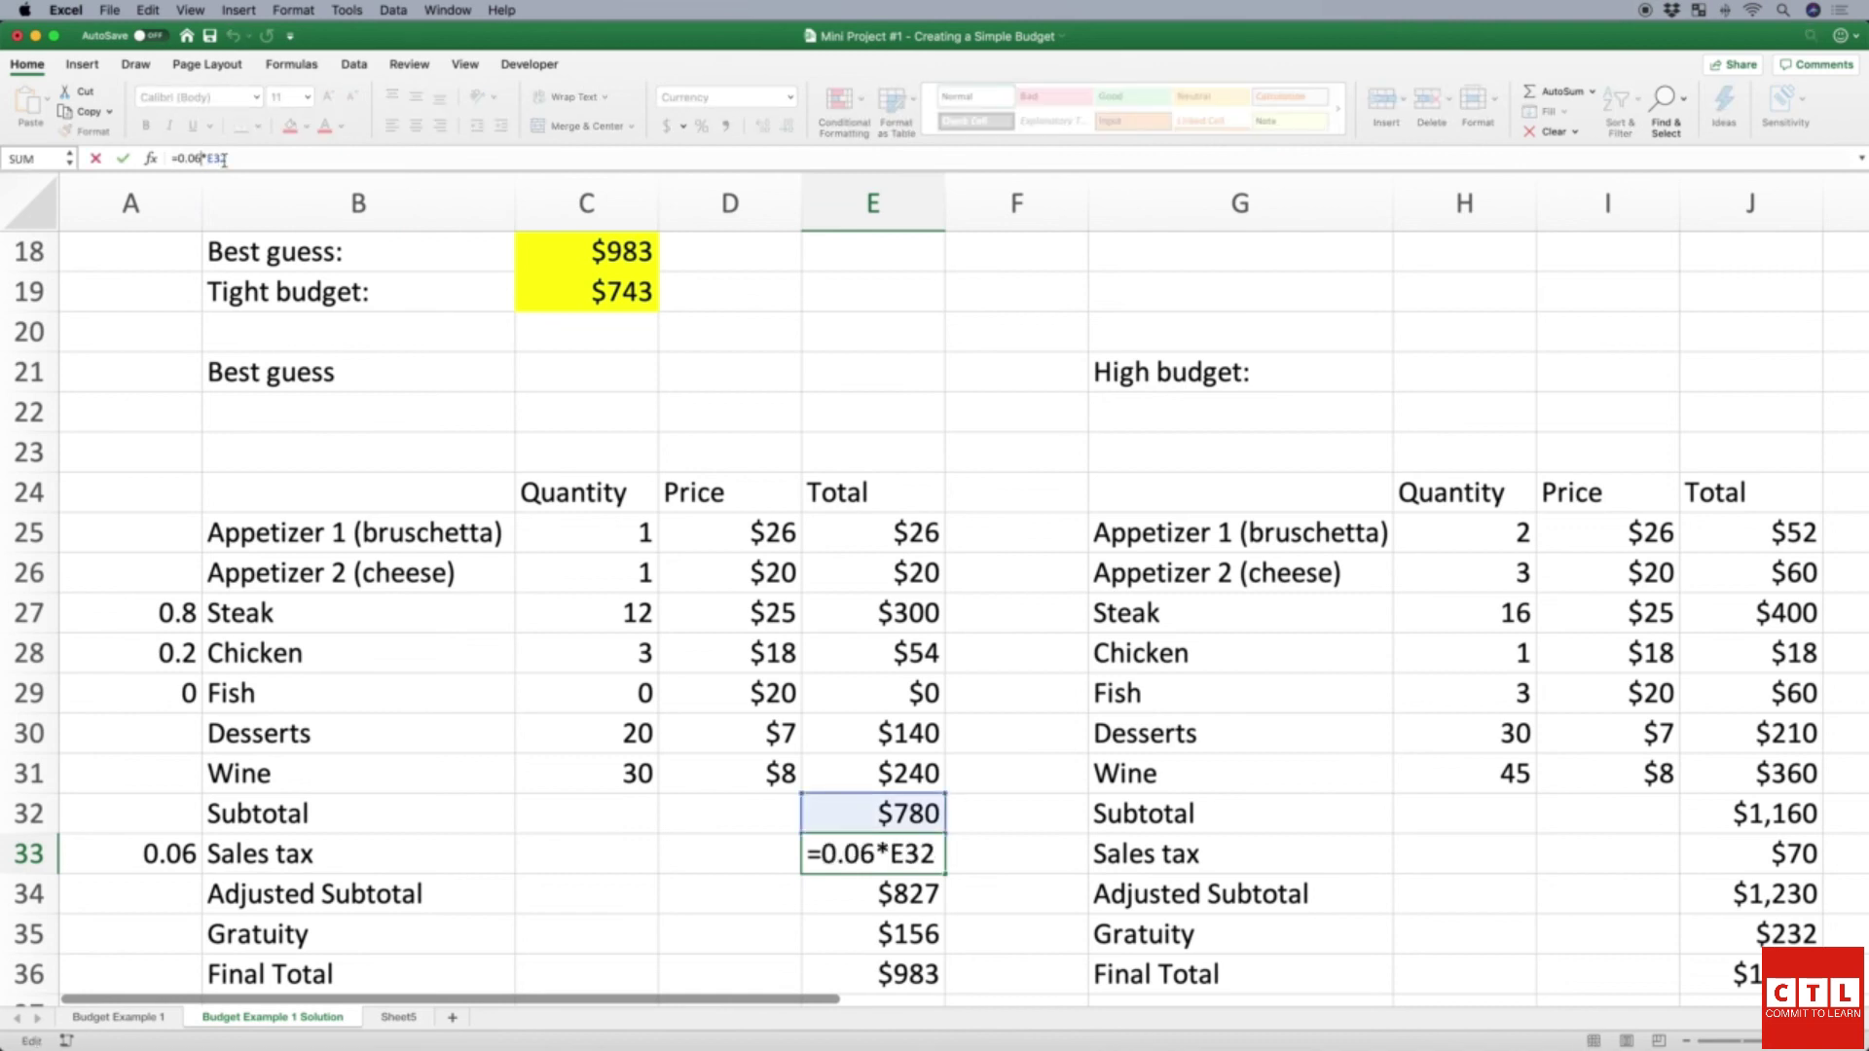
key(BackSpace)
key(BackSpace)
key(BackSpace)
key(BackSpace)
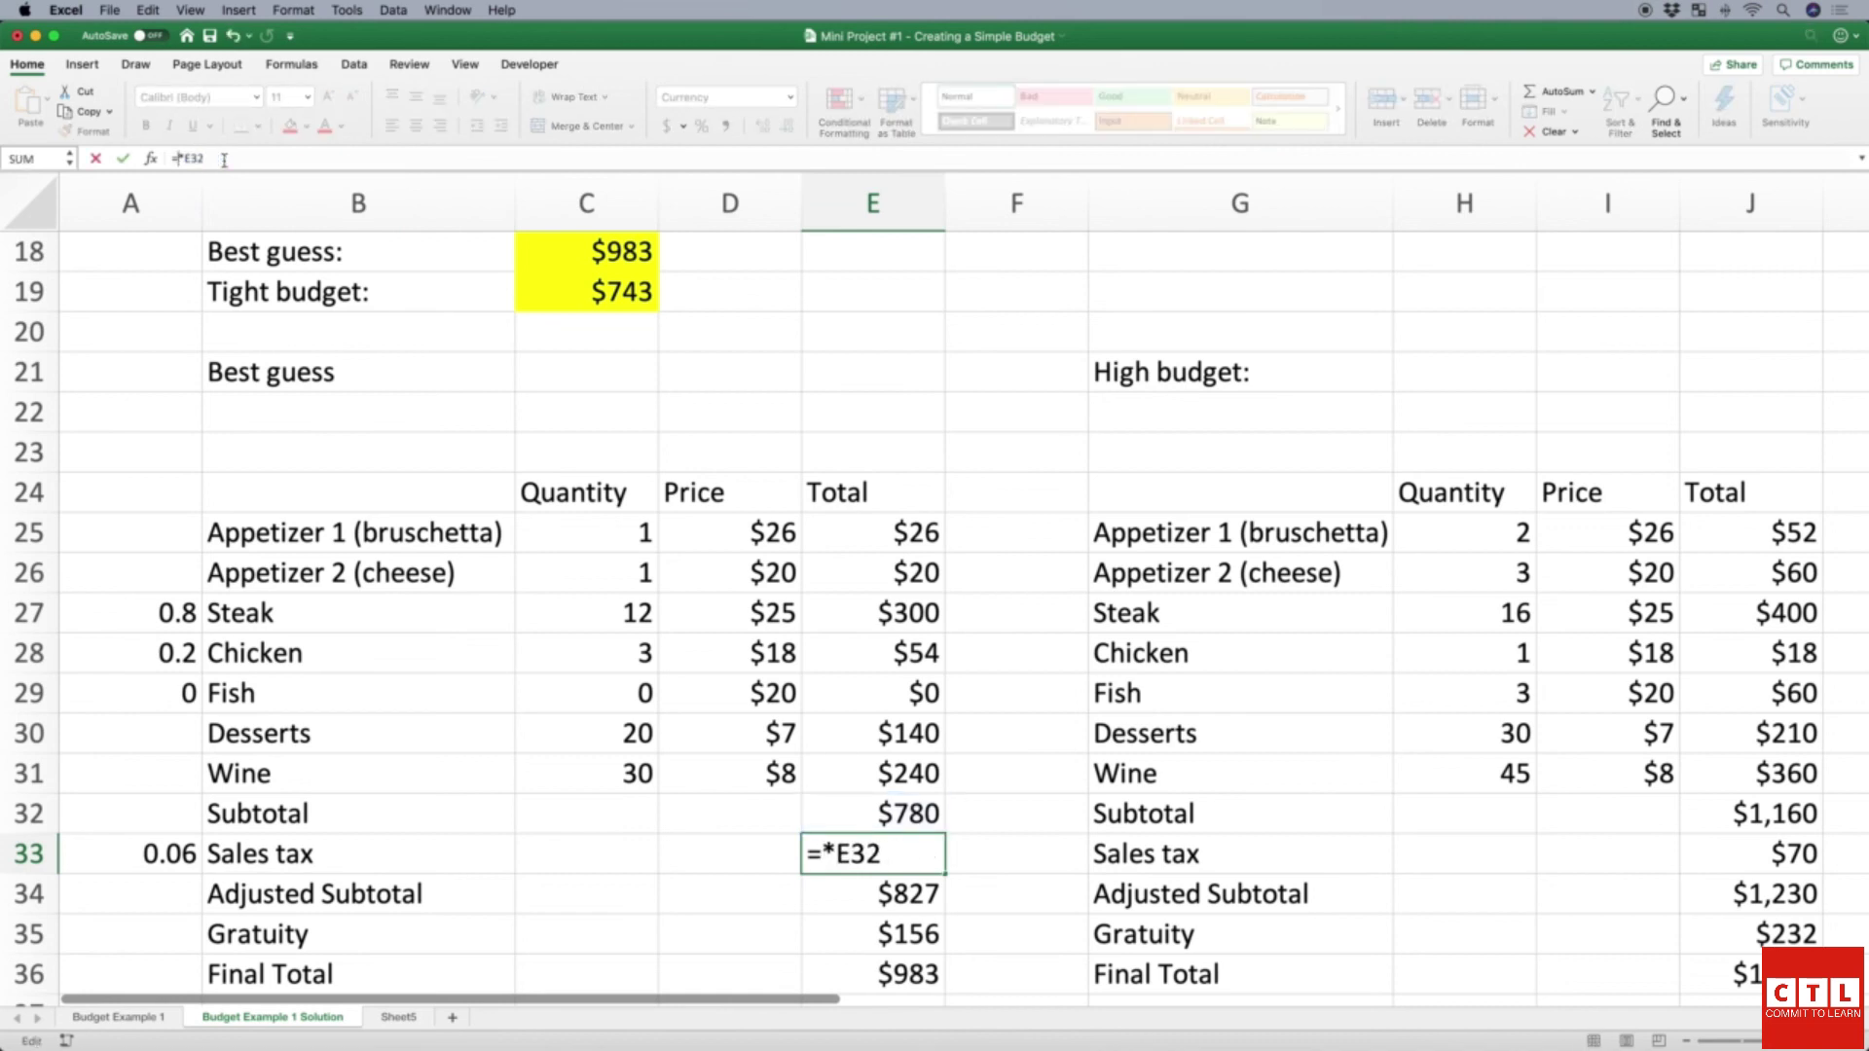
click(171, 852)
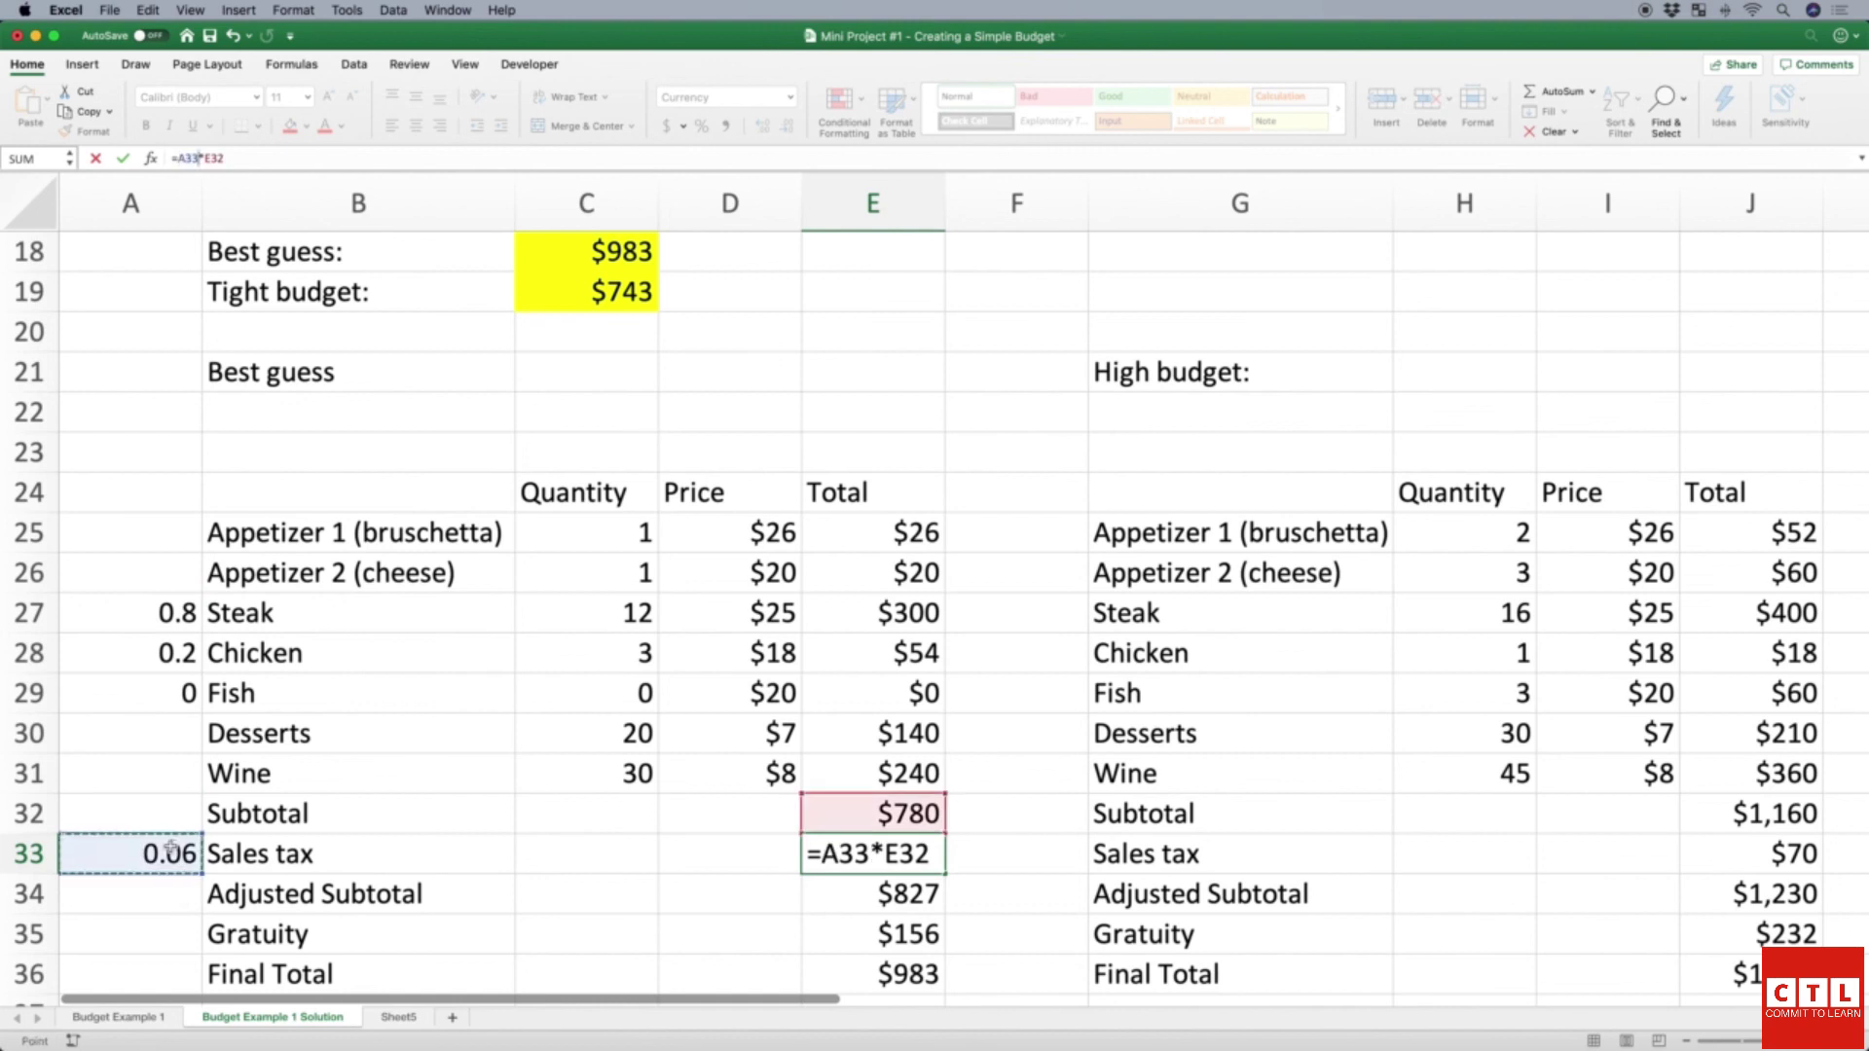
key(Return)
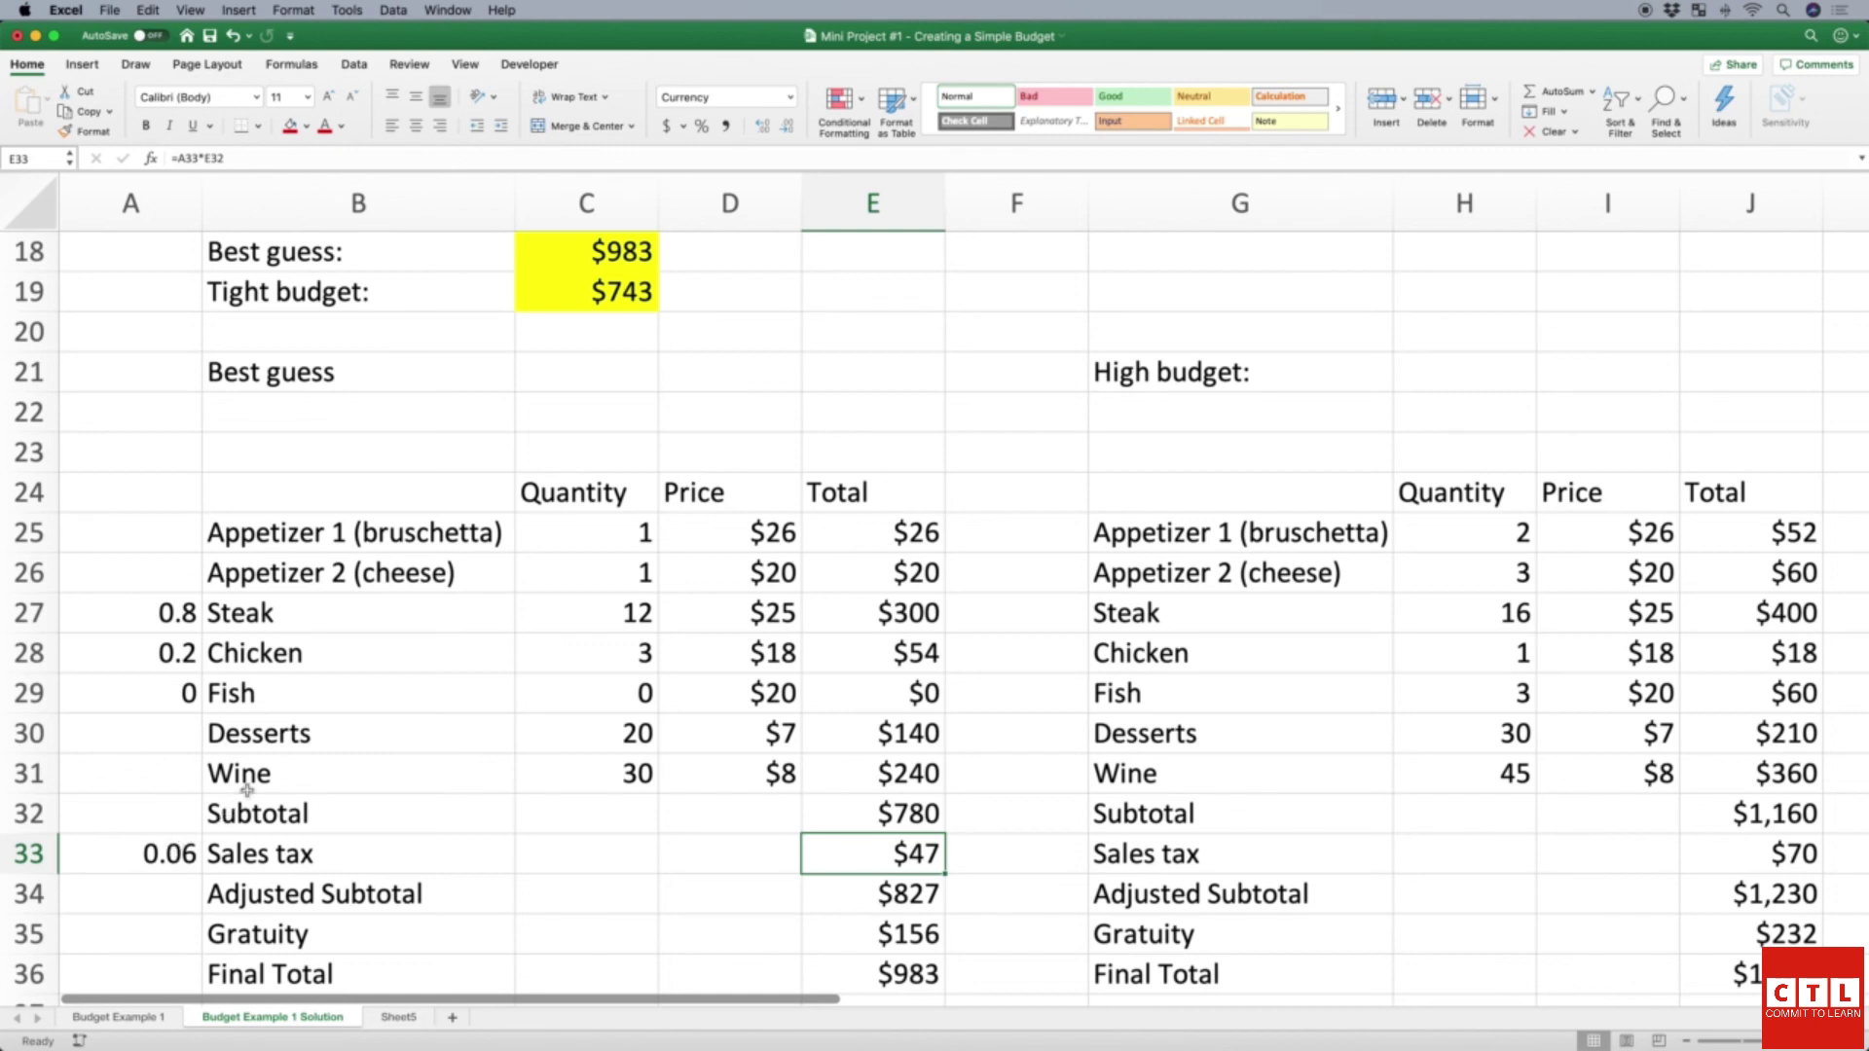
Step: Replace the hard-coded 0.06 in the high budget's sales tax formula in J33 with A33, making it =A33*J32
scroll(251, 776, down, 2)
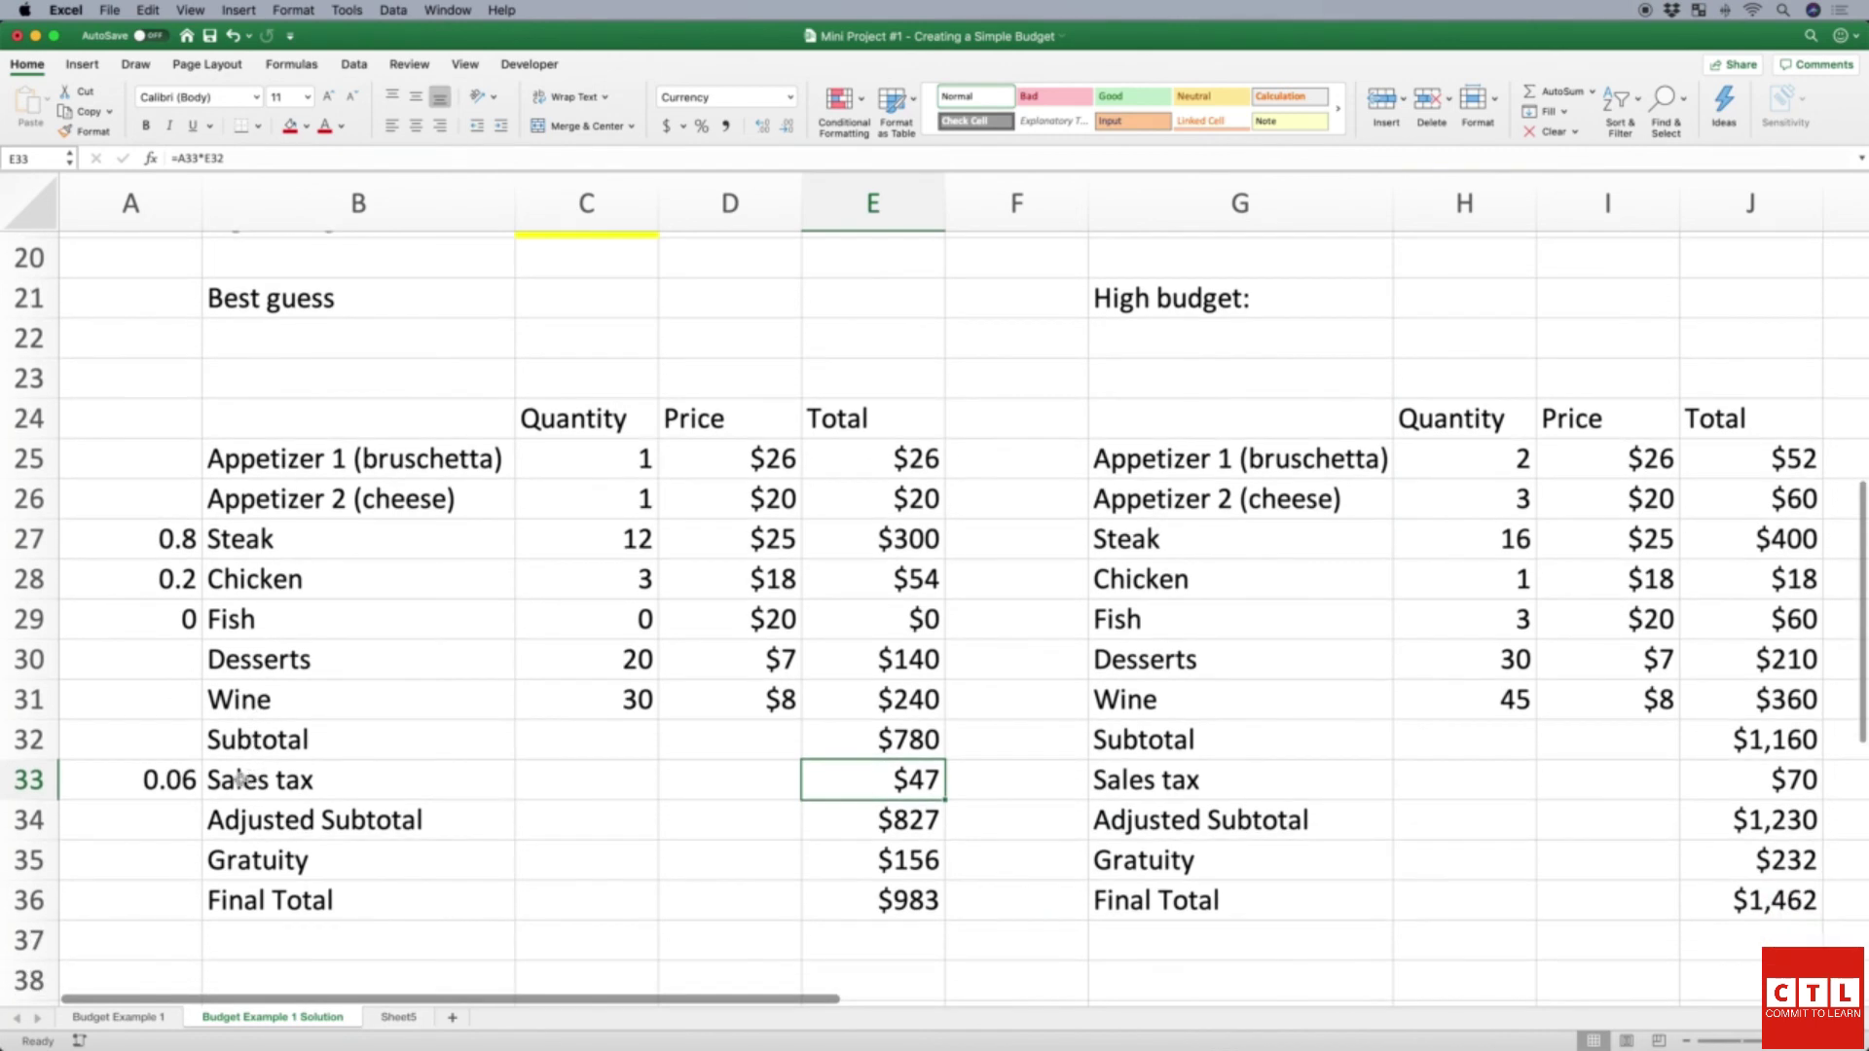
click(166, 782)
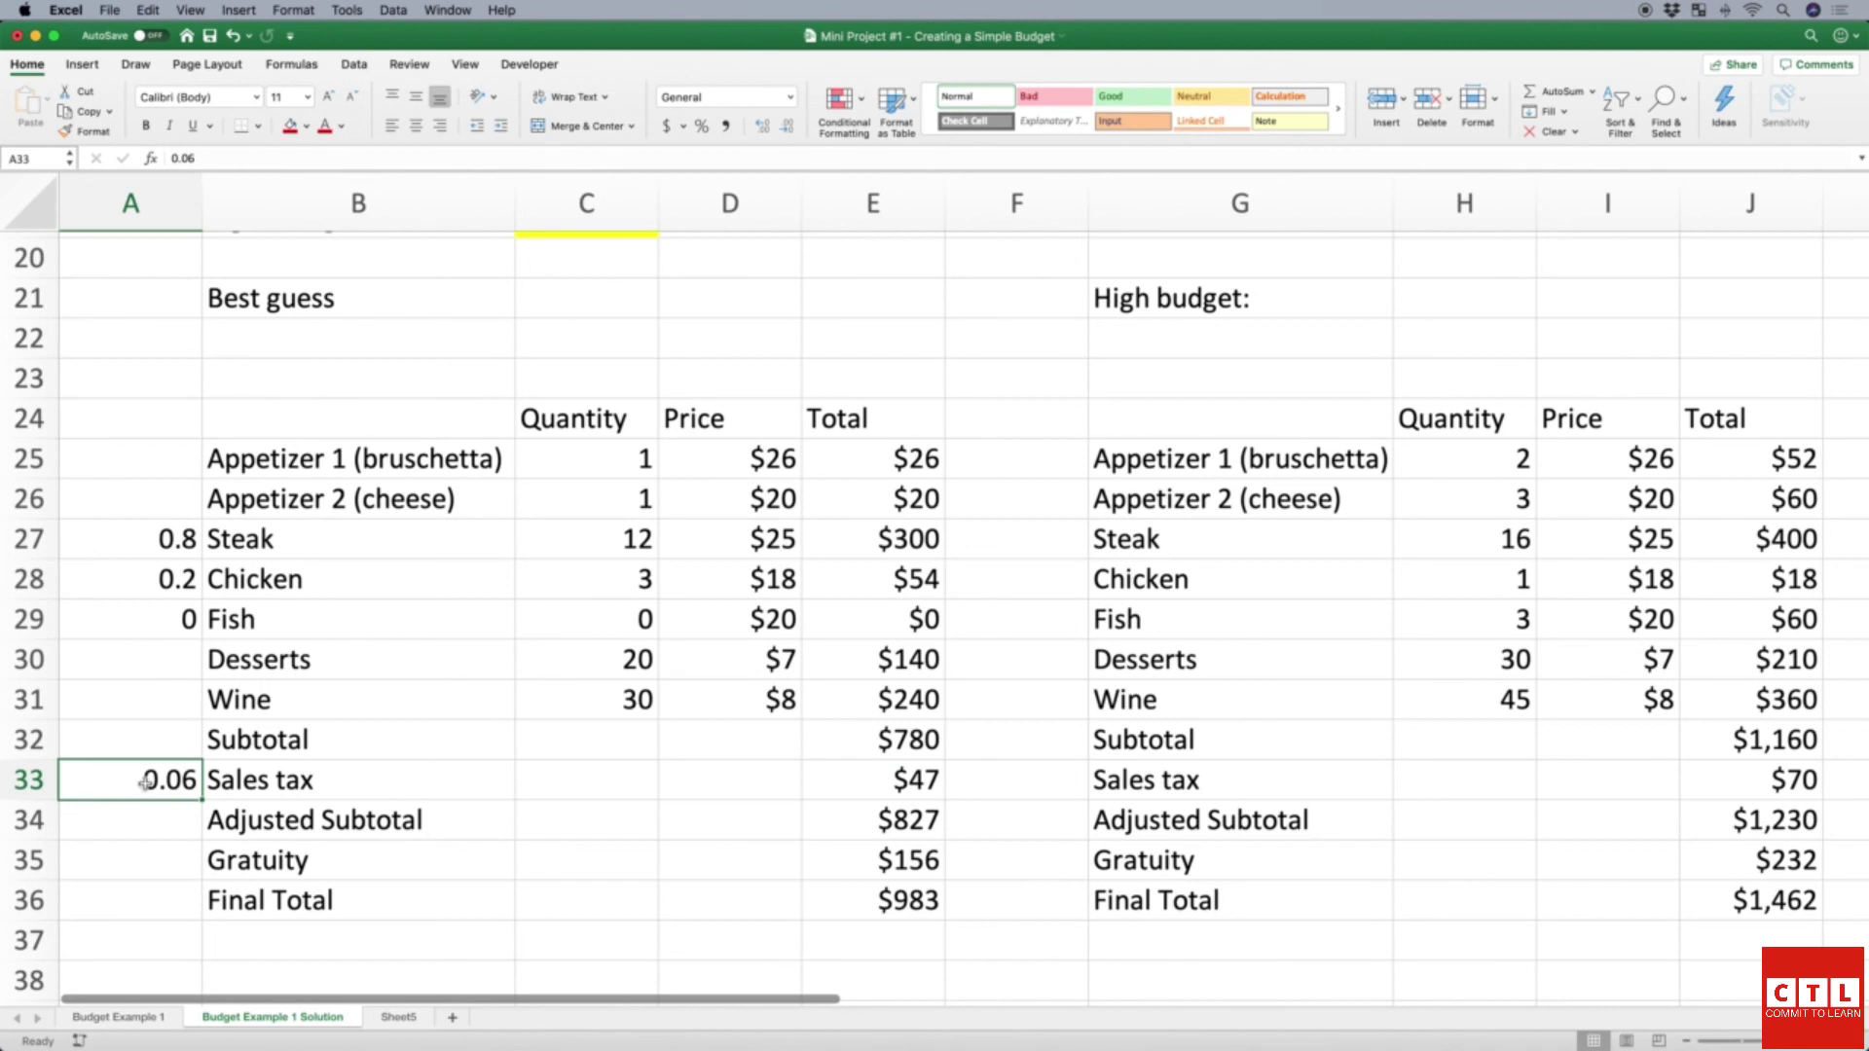
scroll(779, 771, right, 3)
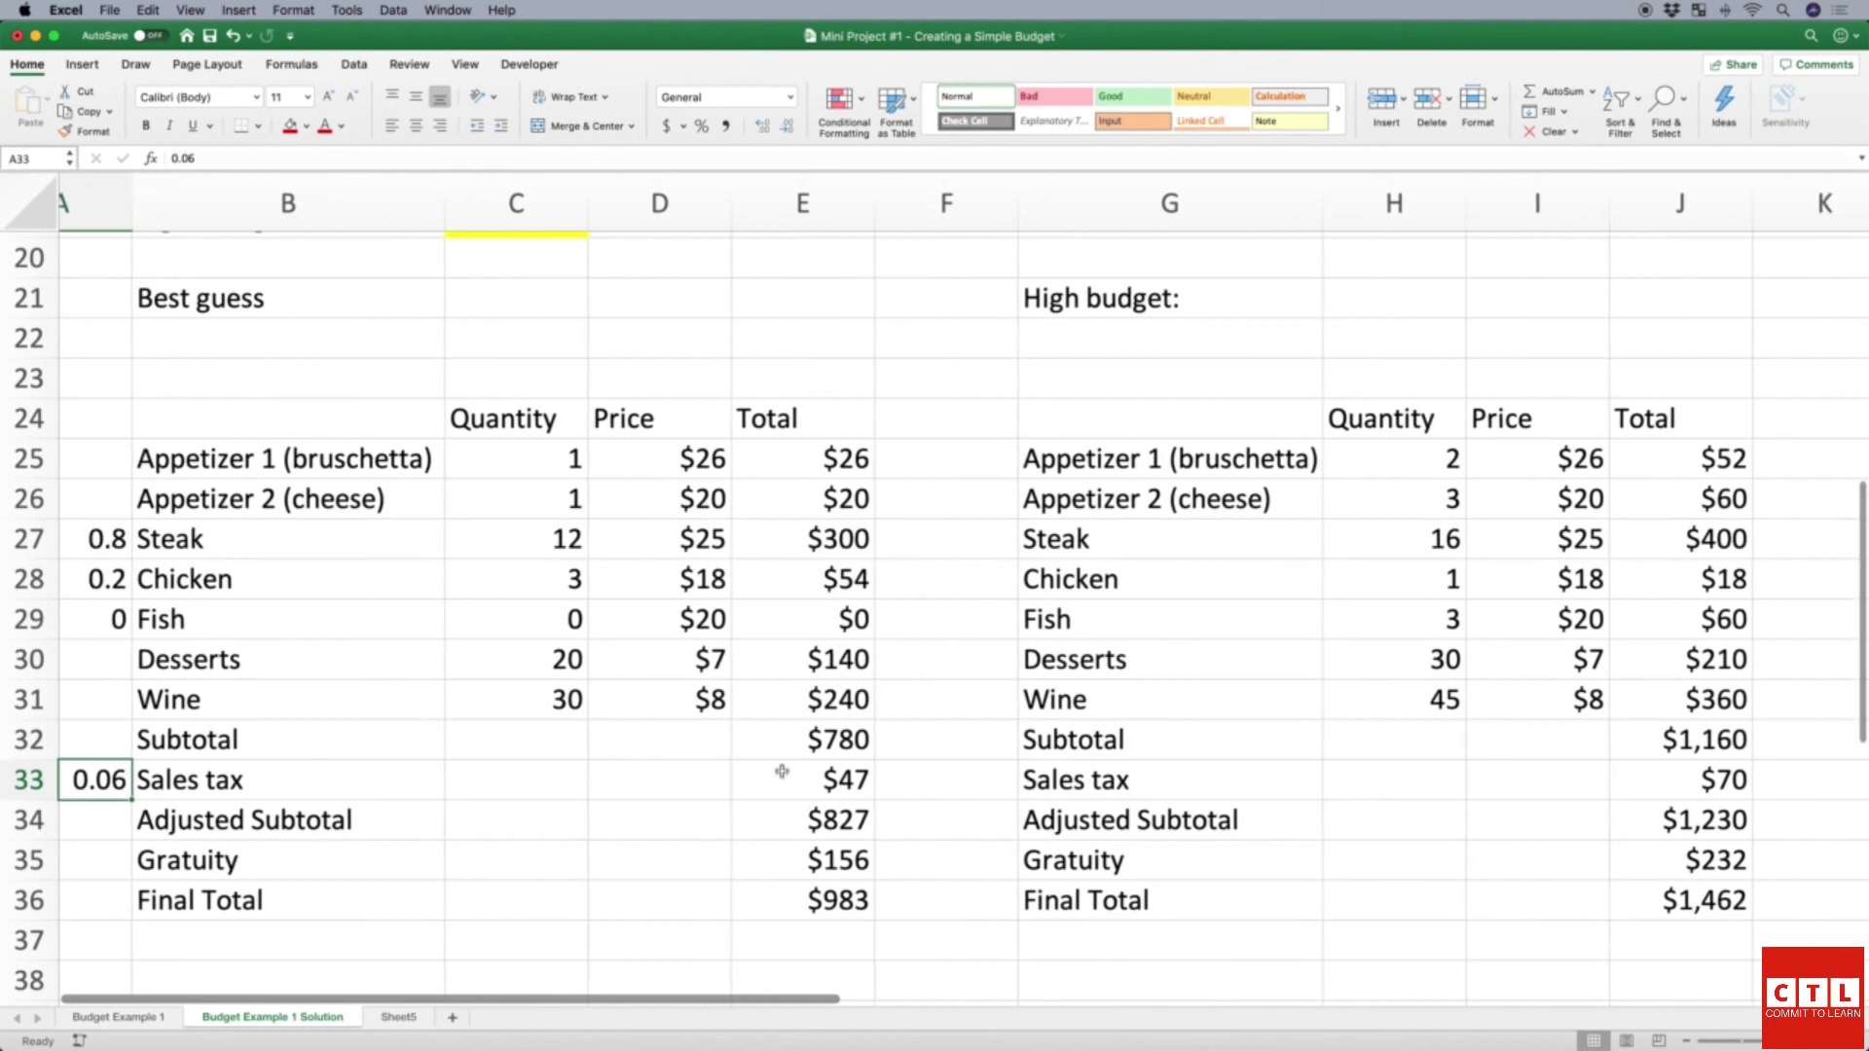
scroll(780, 771, right, 2)
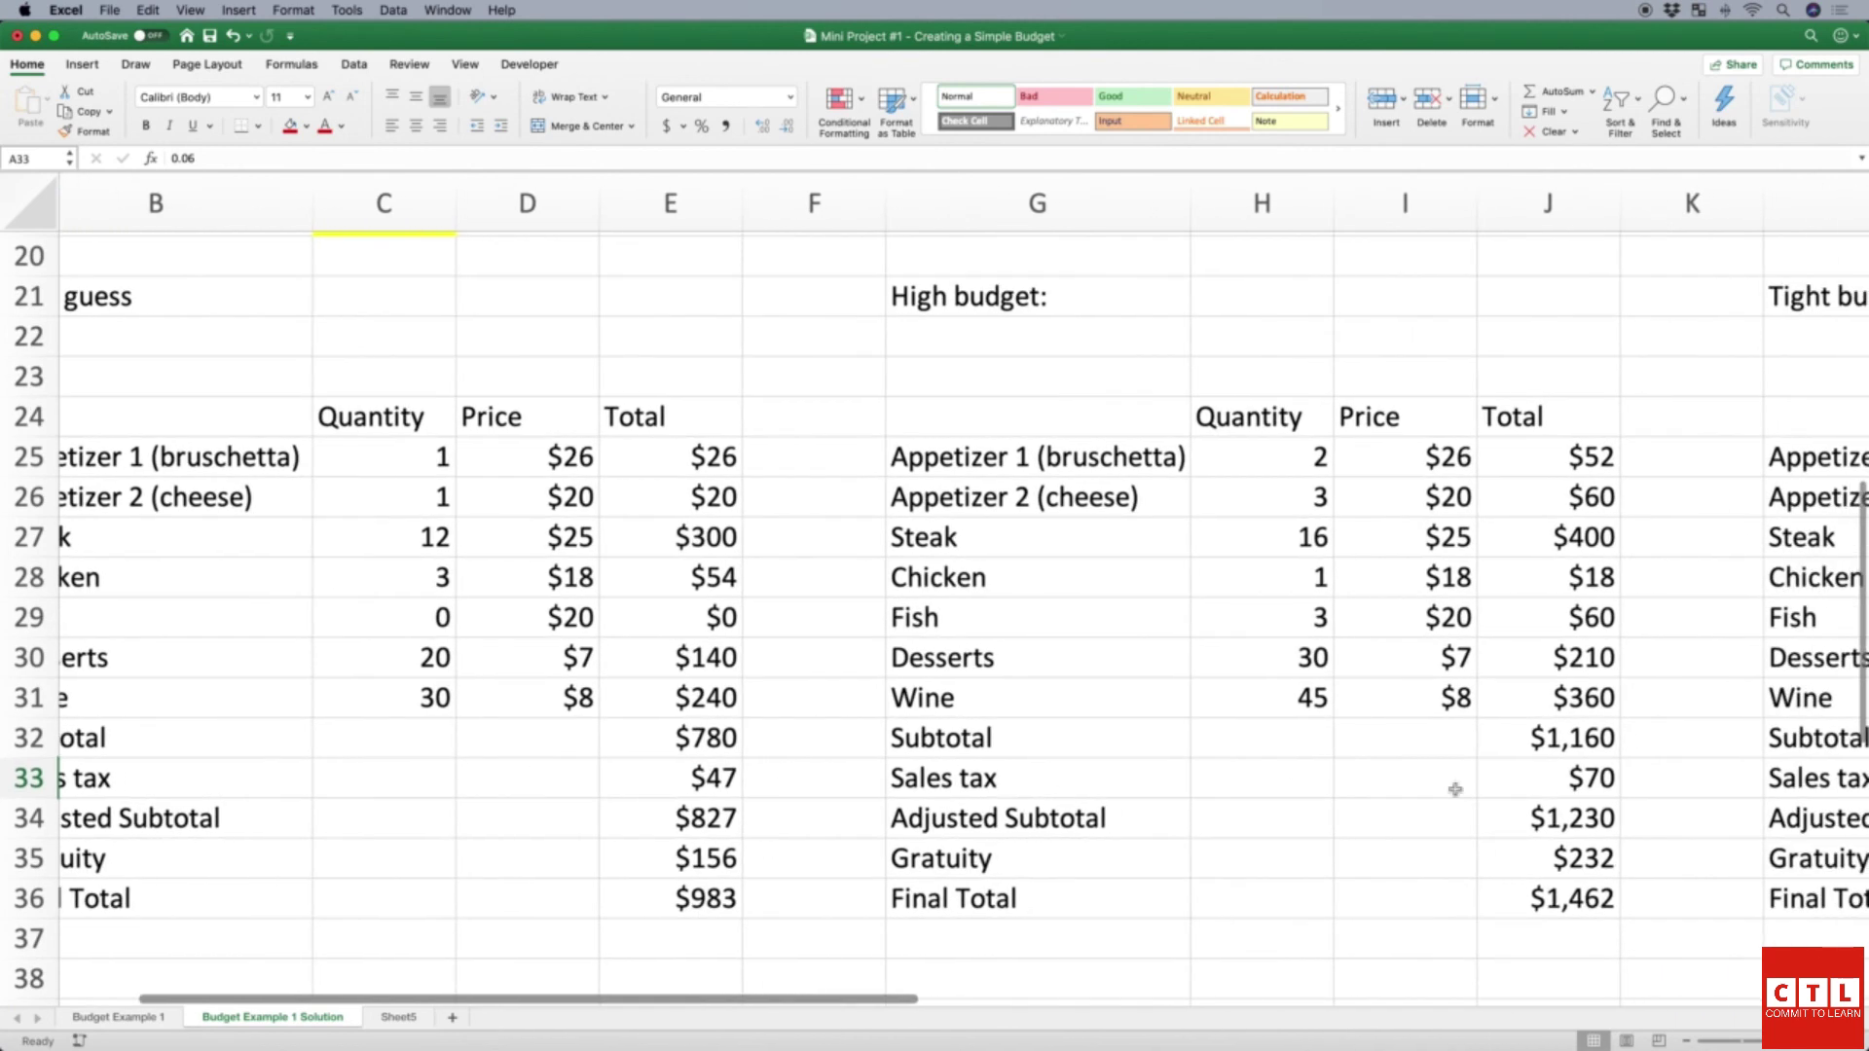
click(1578, 781)
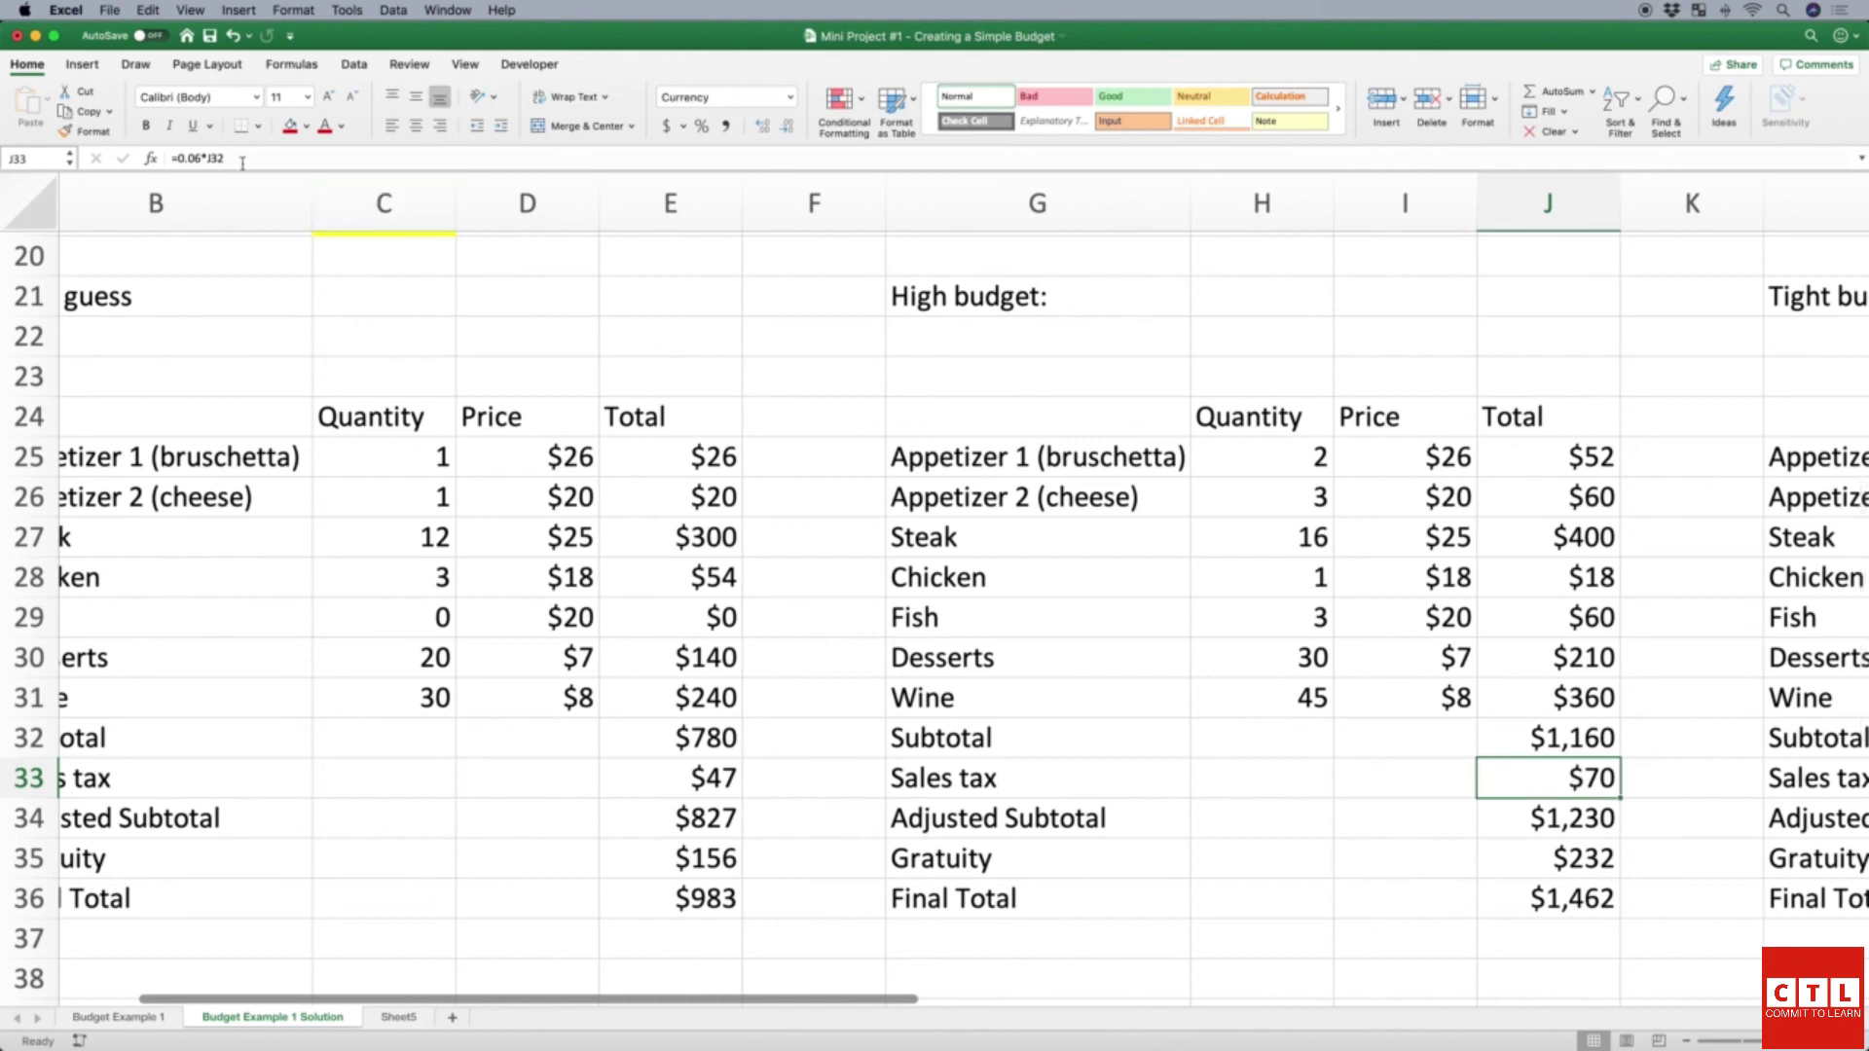
click(204, 158)
key(BackSpace)
key(BackSpace)
key(BackSpace)
key(BackSpace)
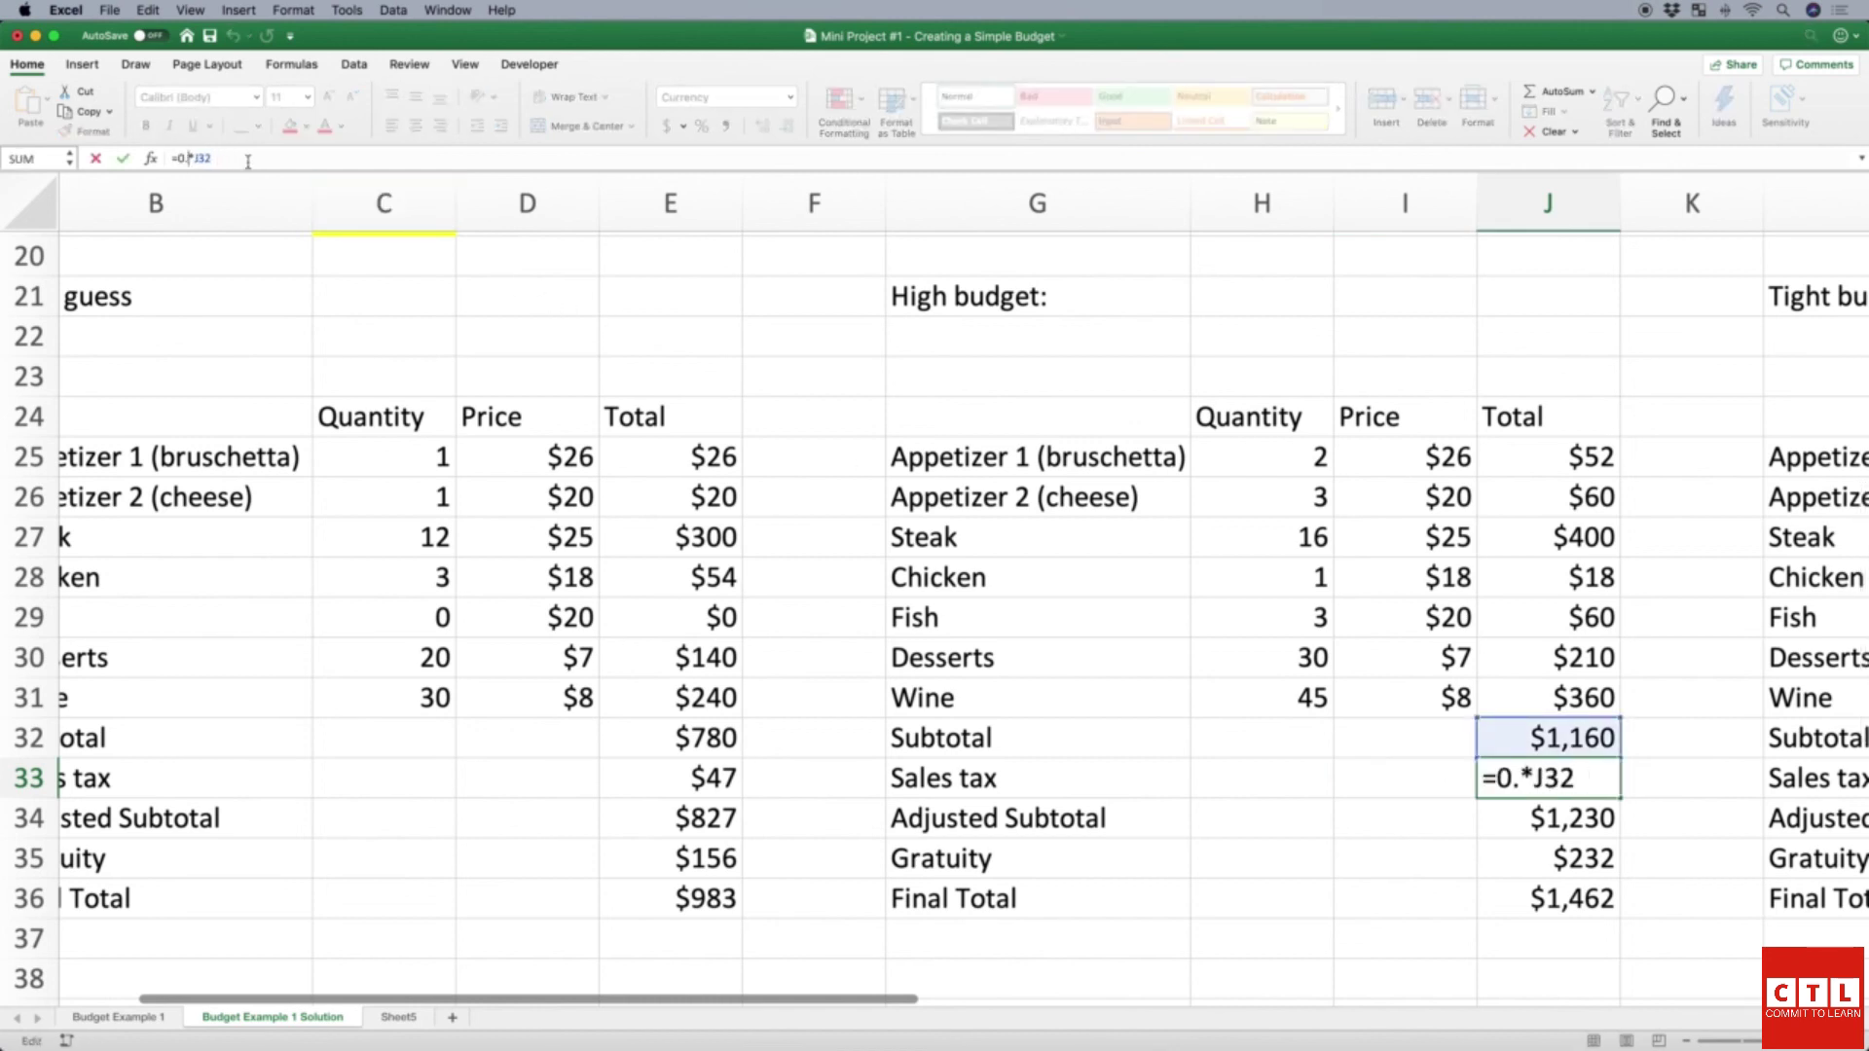
scroll(367, 717, left, 3)
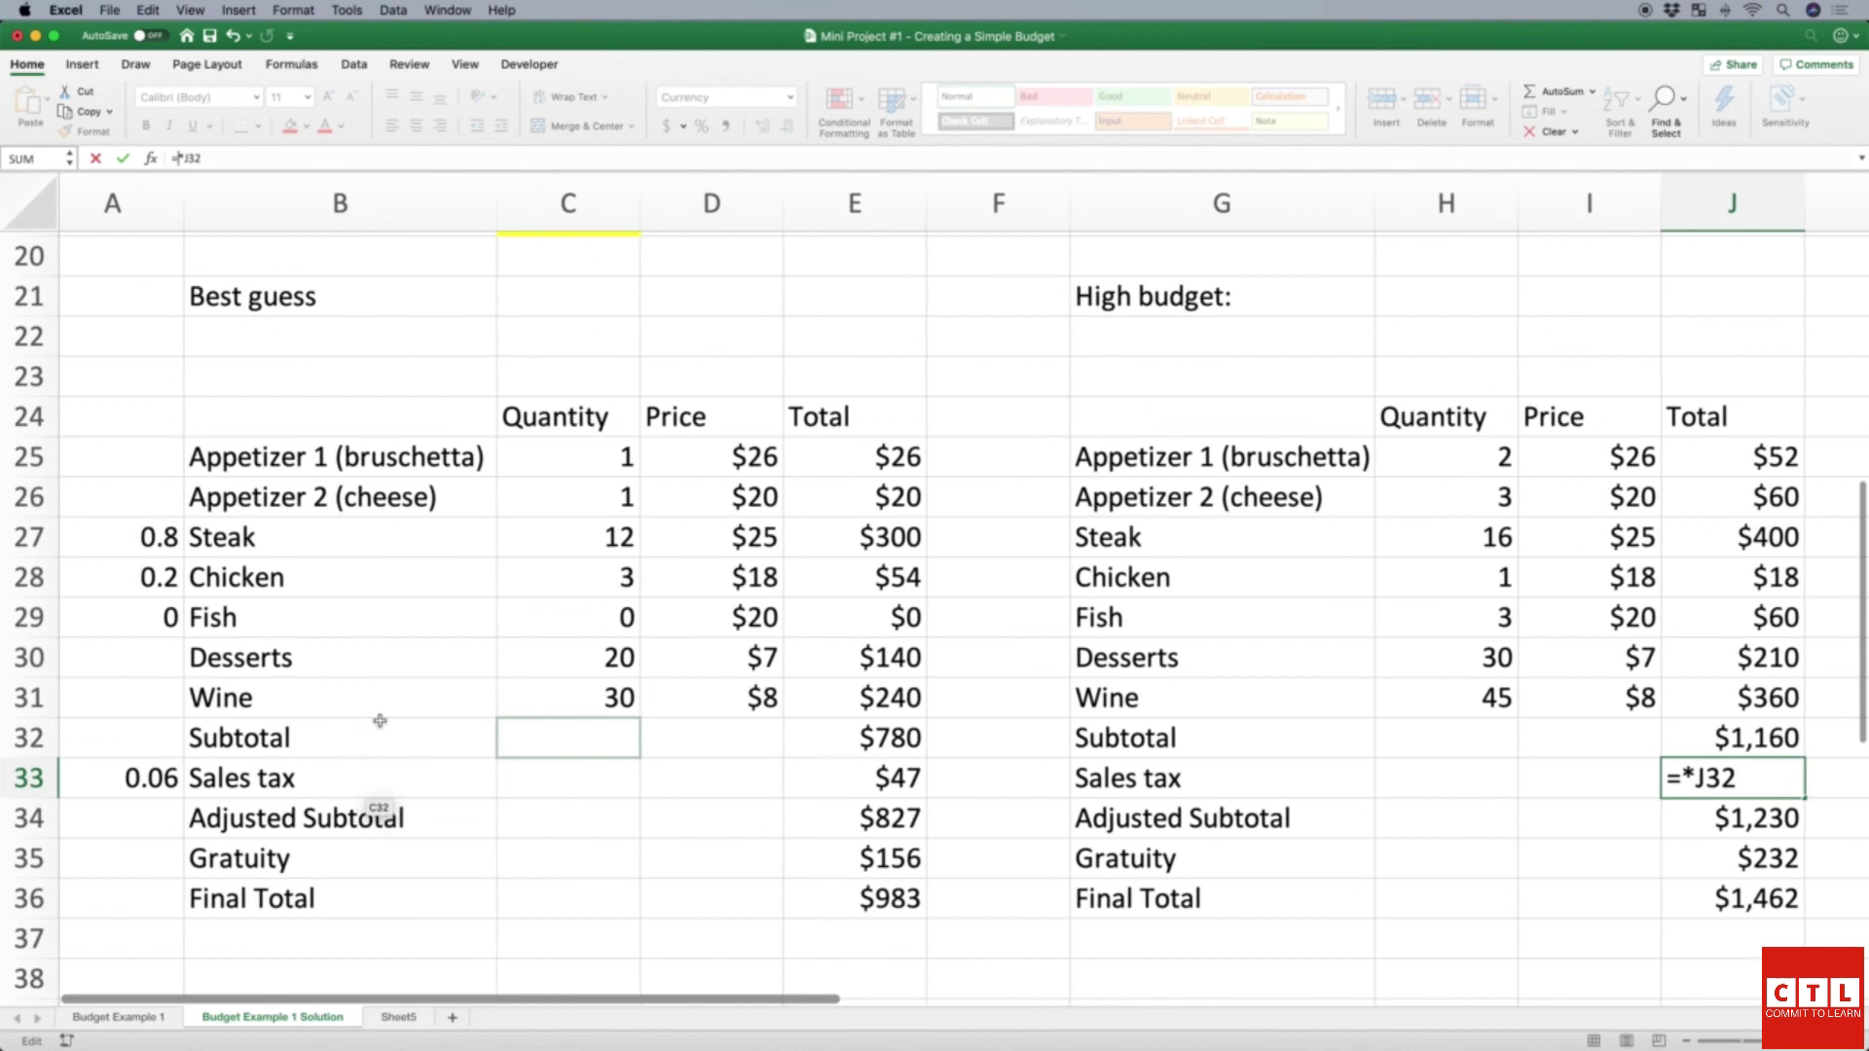
click(156, 778)
click(156, 779)
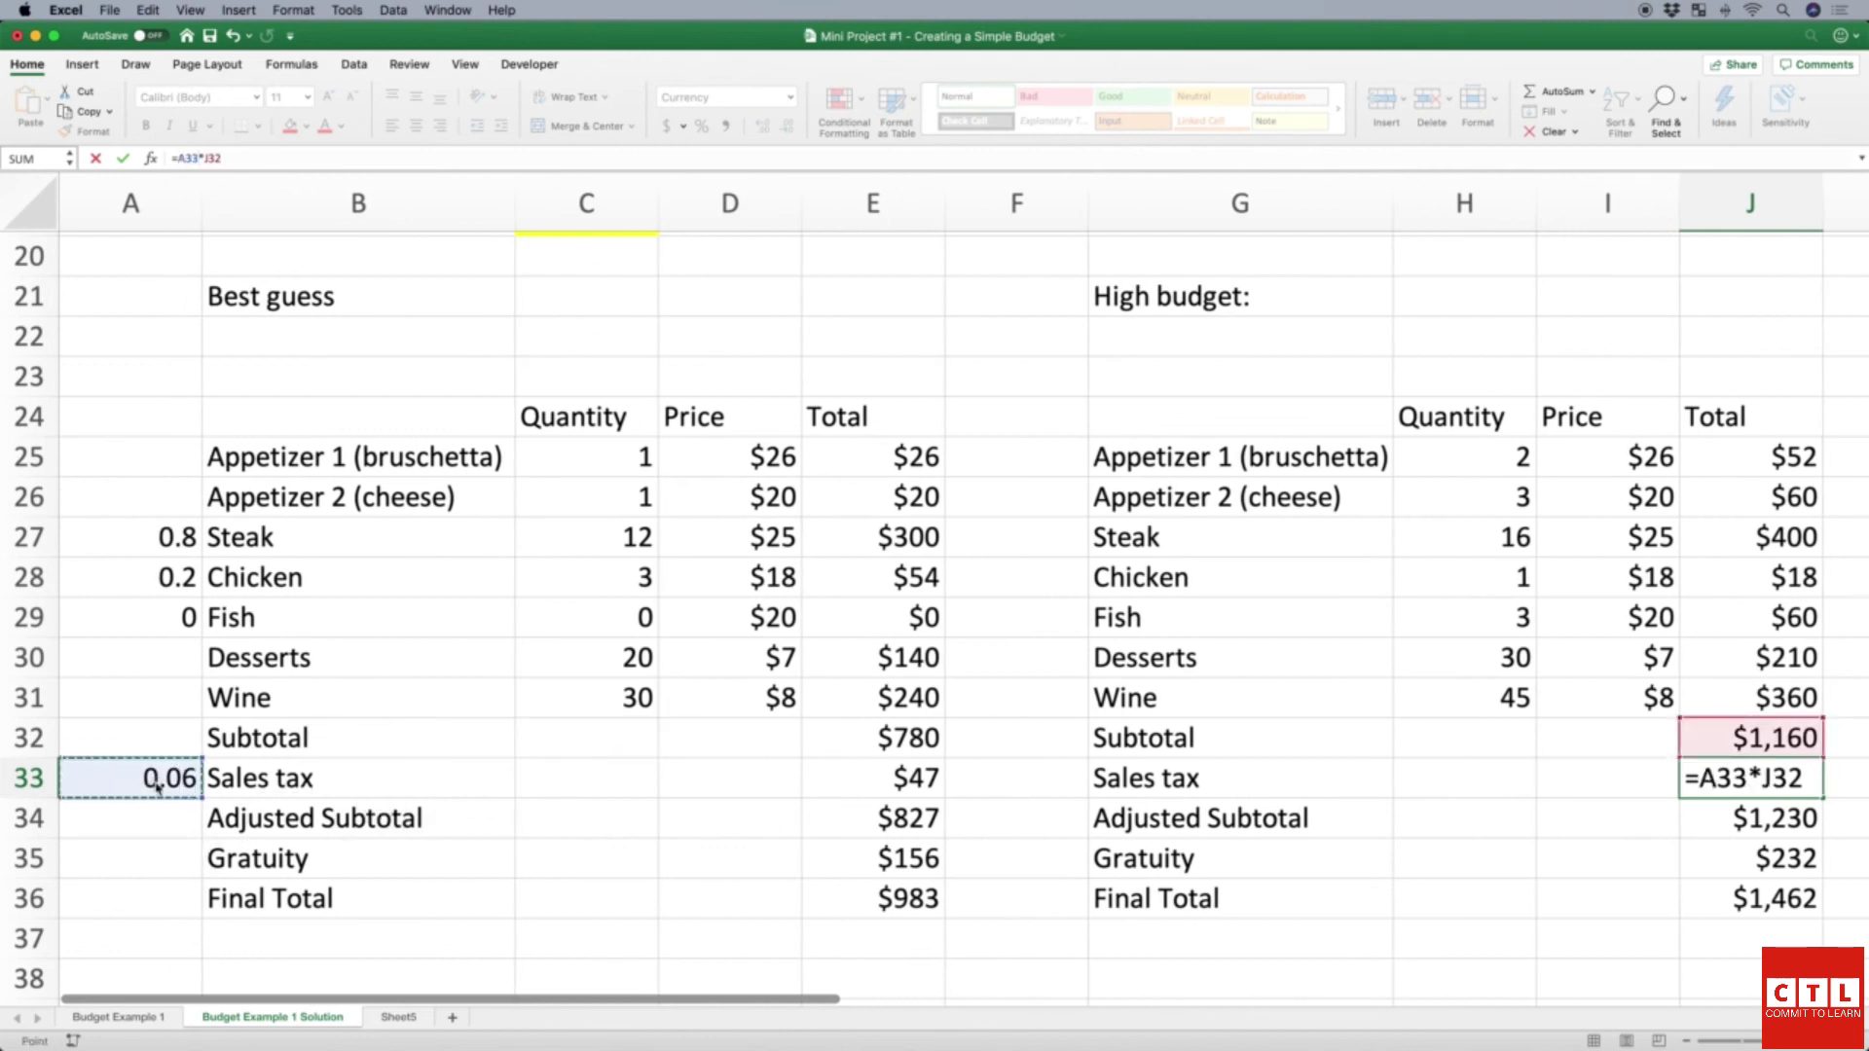
key(Return)
Step: Replace the hard-coded 0.06 in the tight budget's sales tax formula in O33 with A33, making it =A33*O32
key(Up)
key(Right)
key(Right)
key(Right)
key(Right)
key(Right)
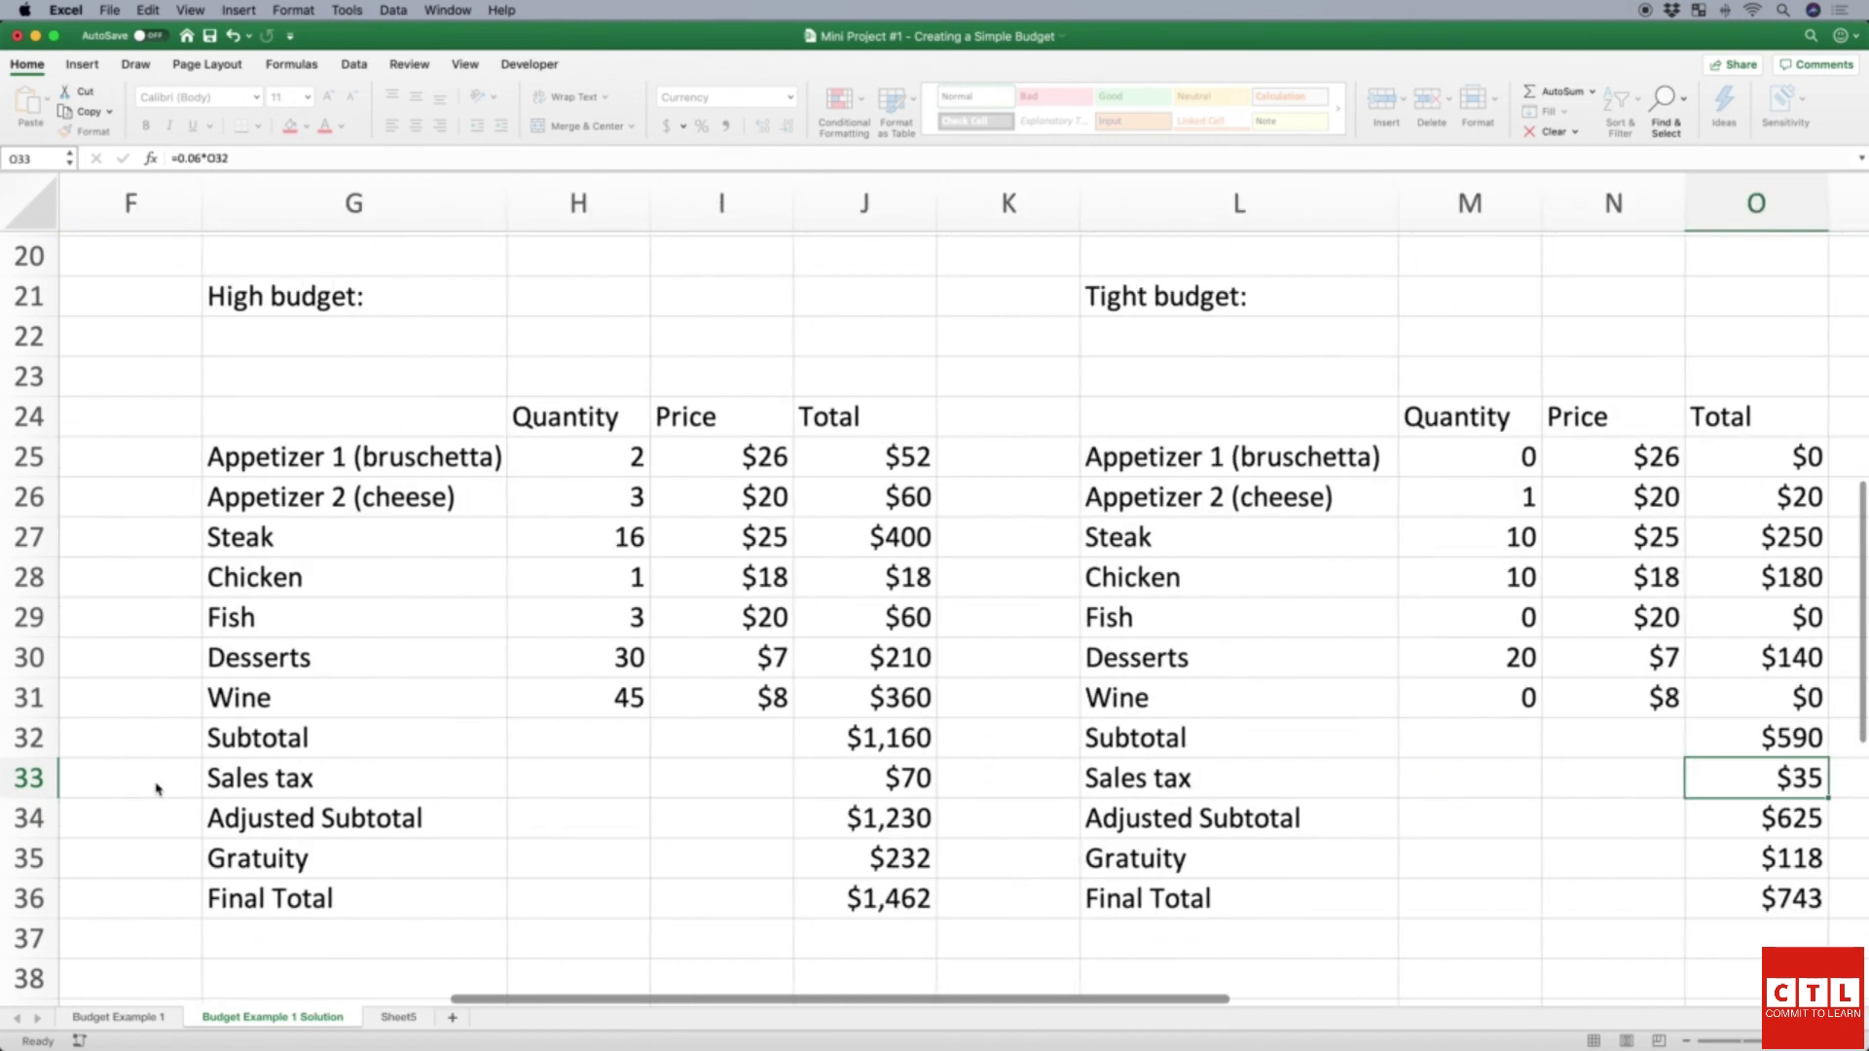
scroll(156, 788, right, 2)
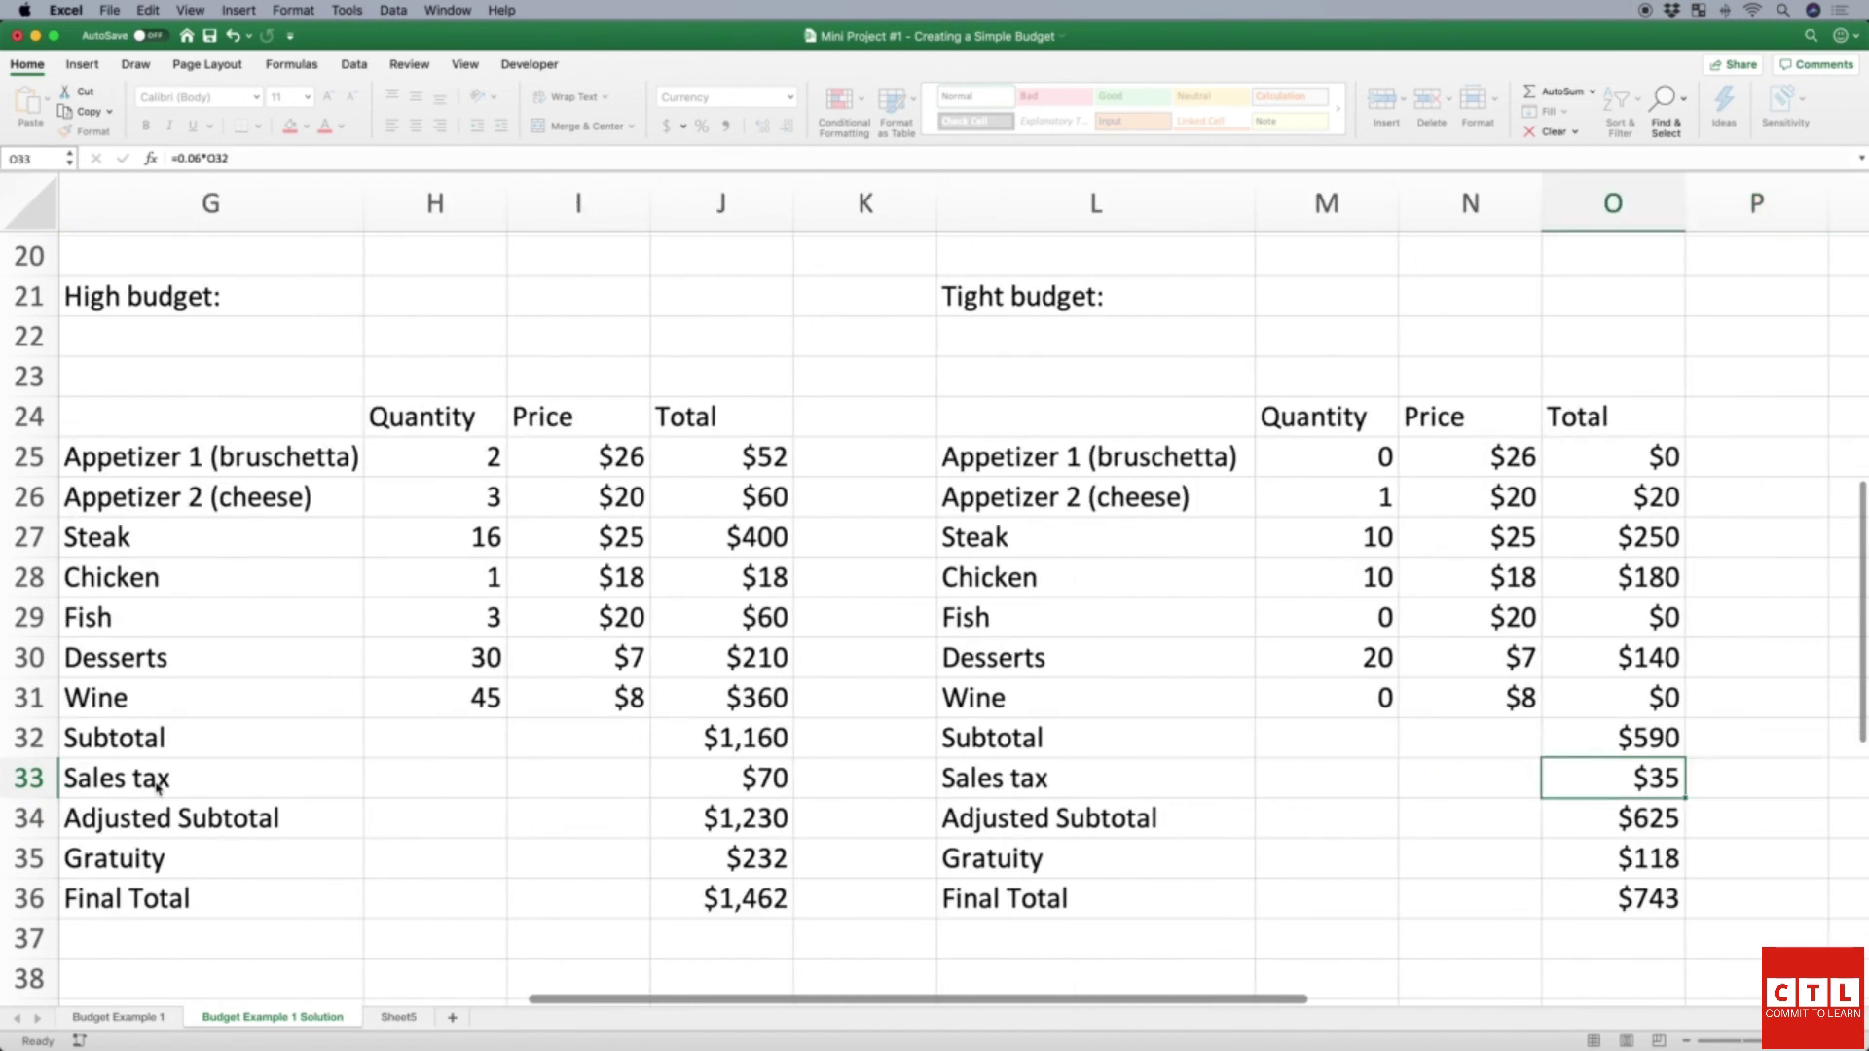
click(199, 159)
key(BackSpace)
key(BackSpace)
key(BackSpace)
key(BackSpace)
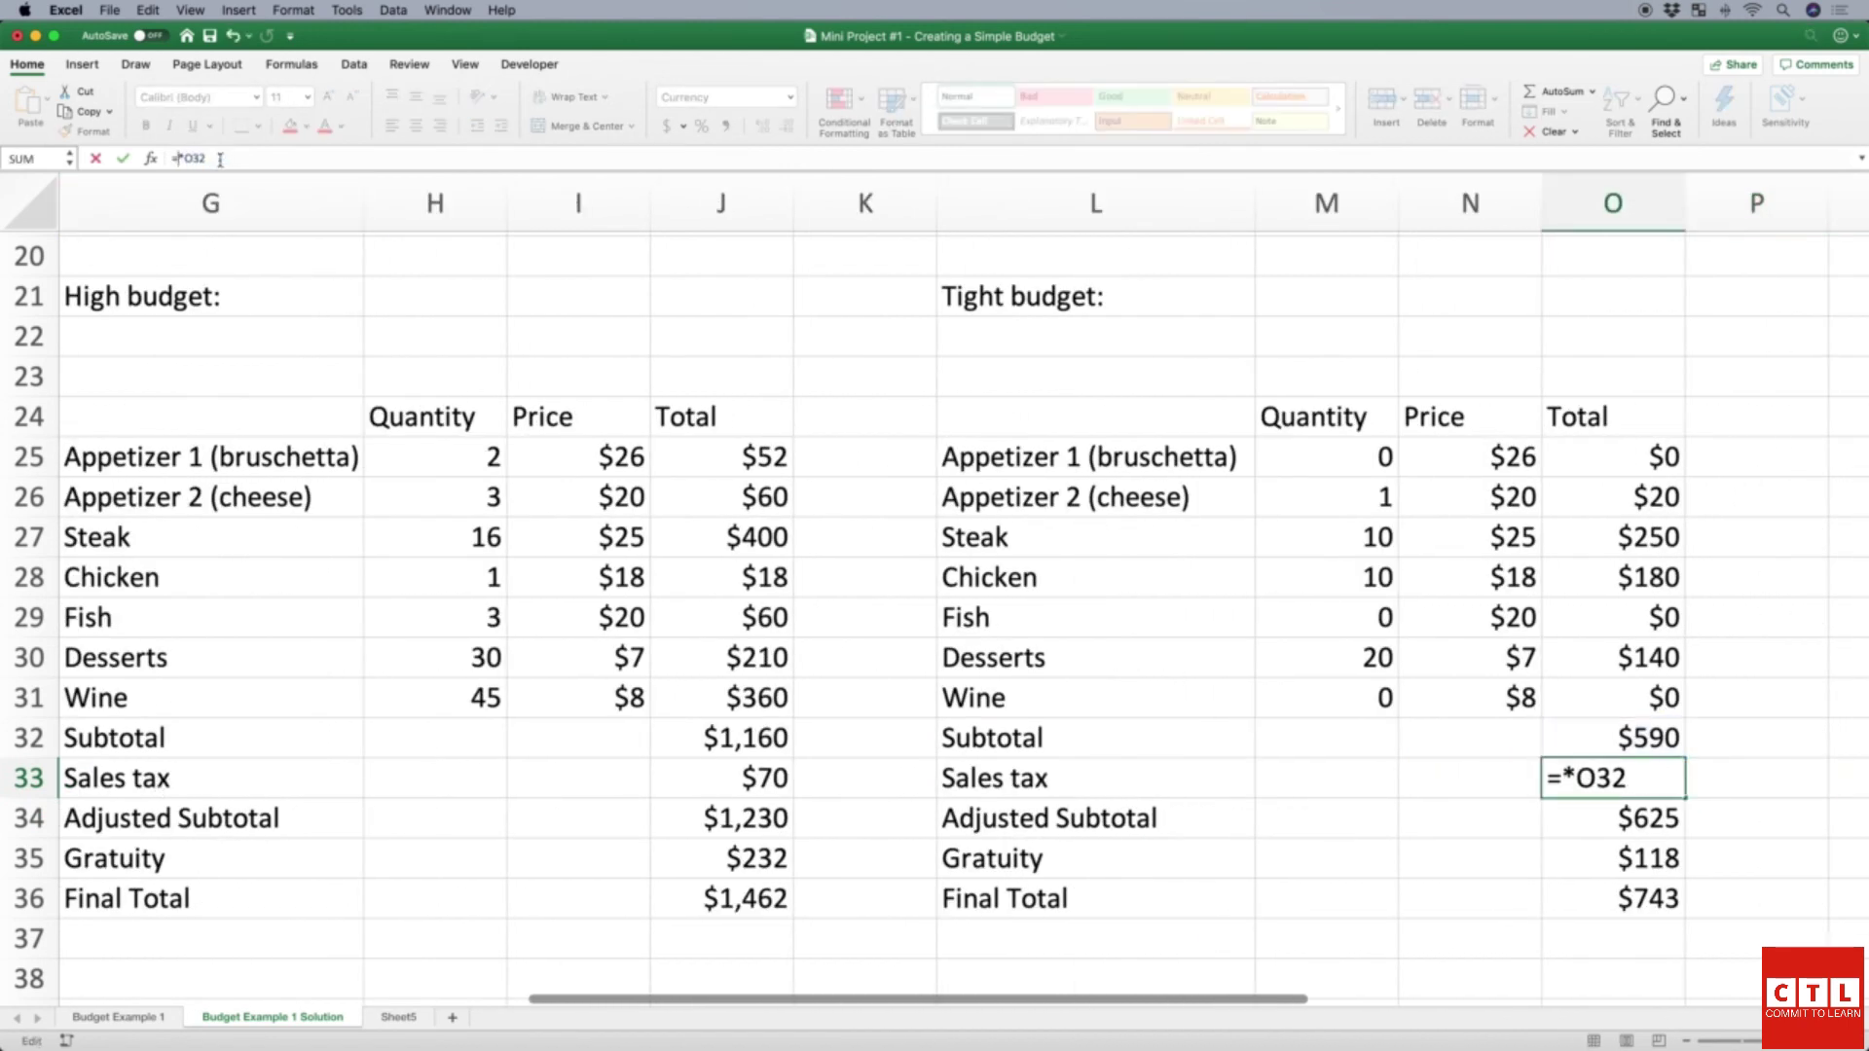
scroll(438, 594, left, 8)
click(146, 779)
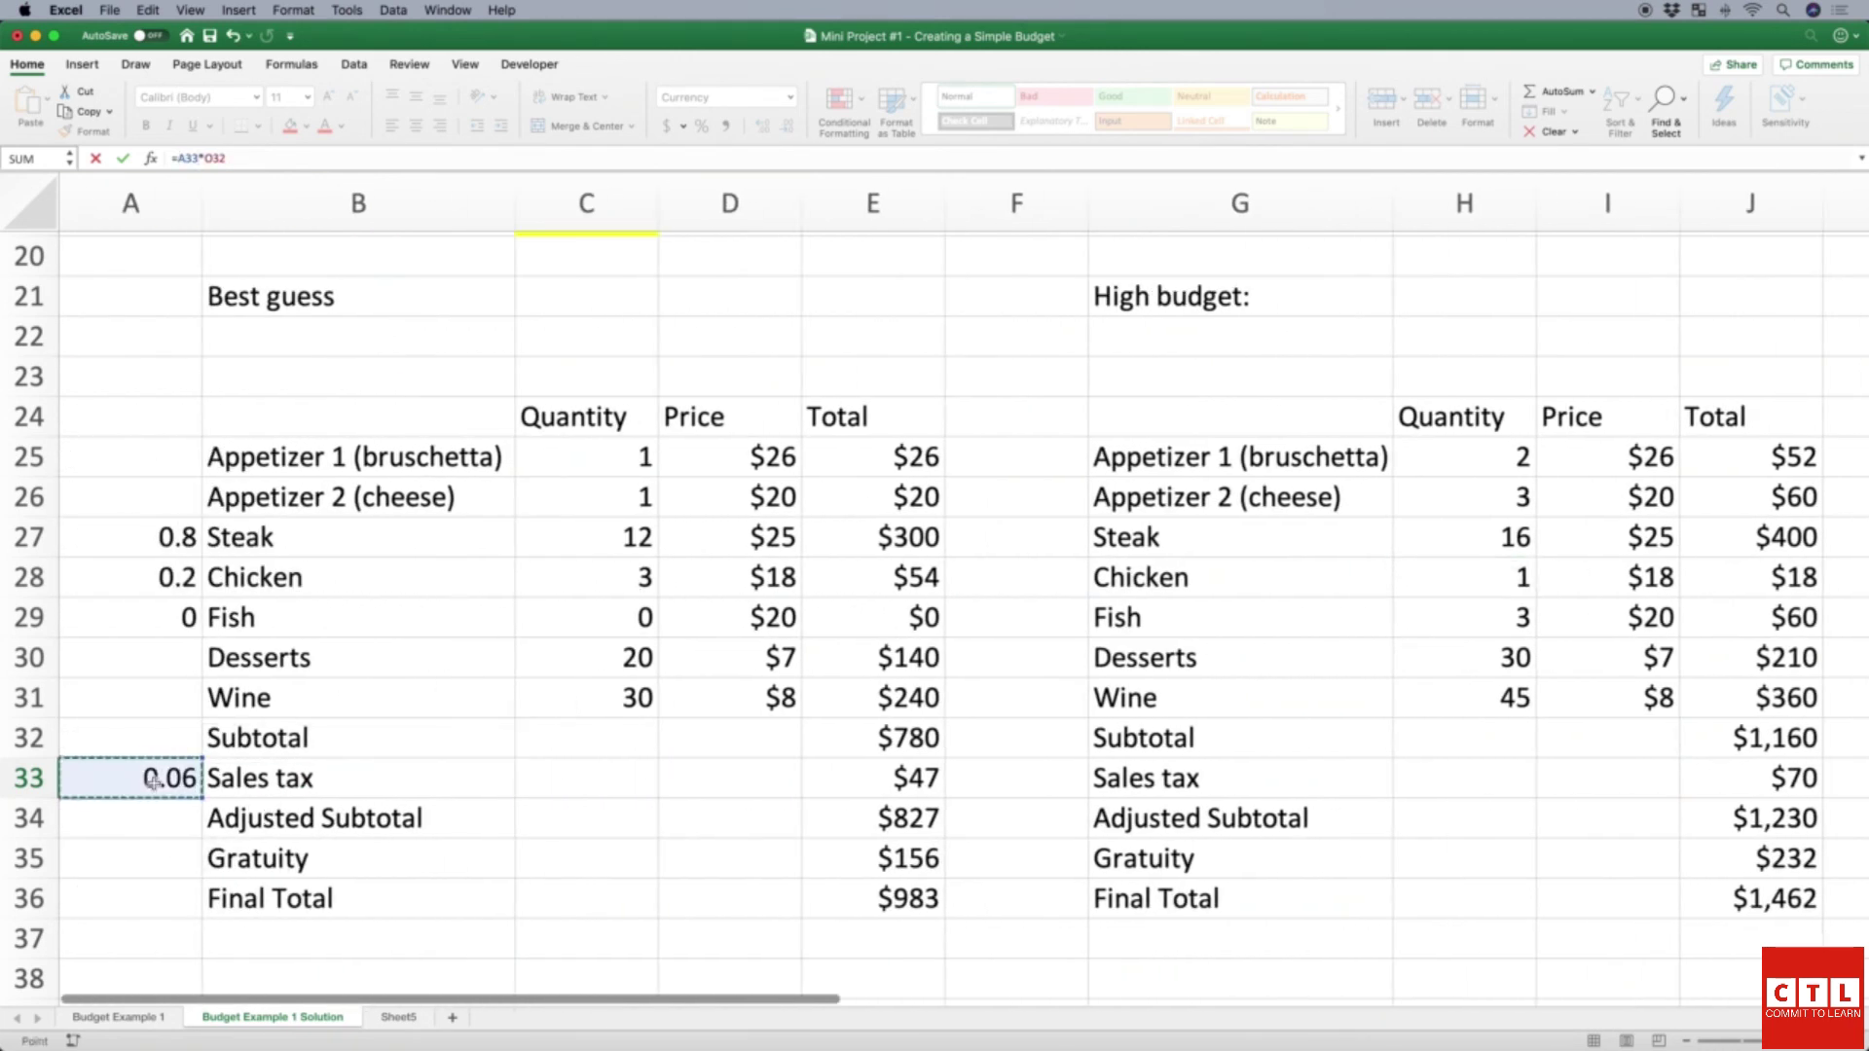
key(Return)
key(Up)
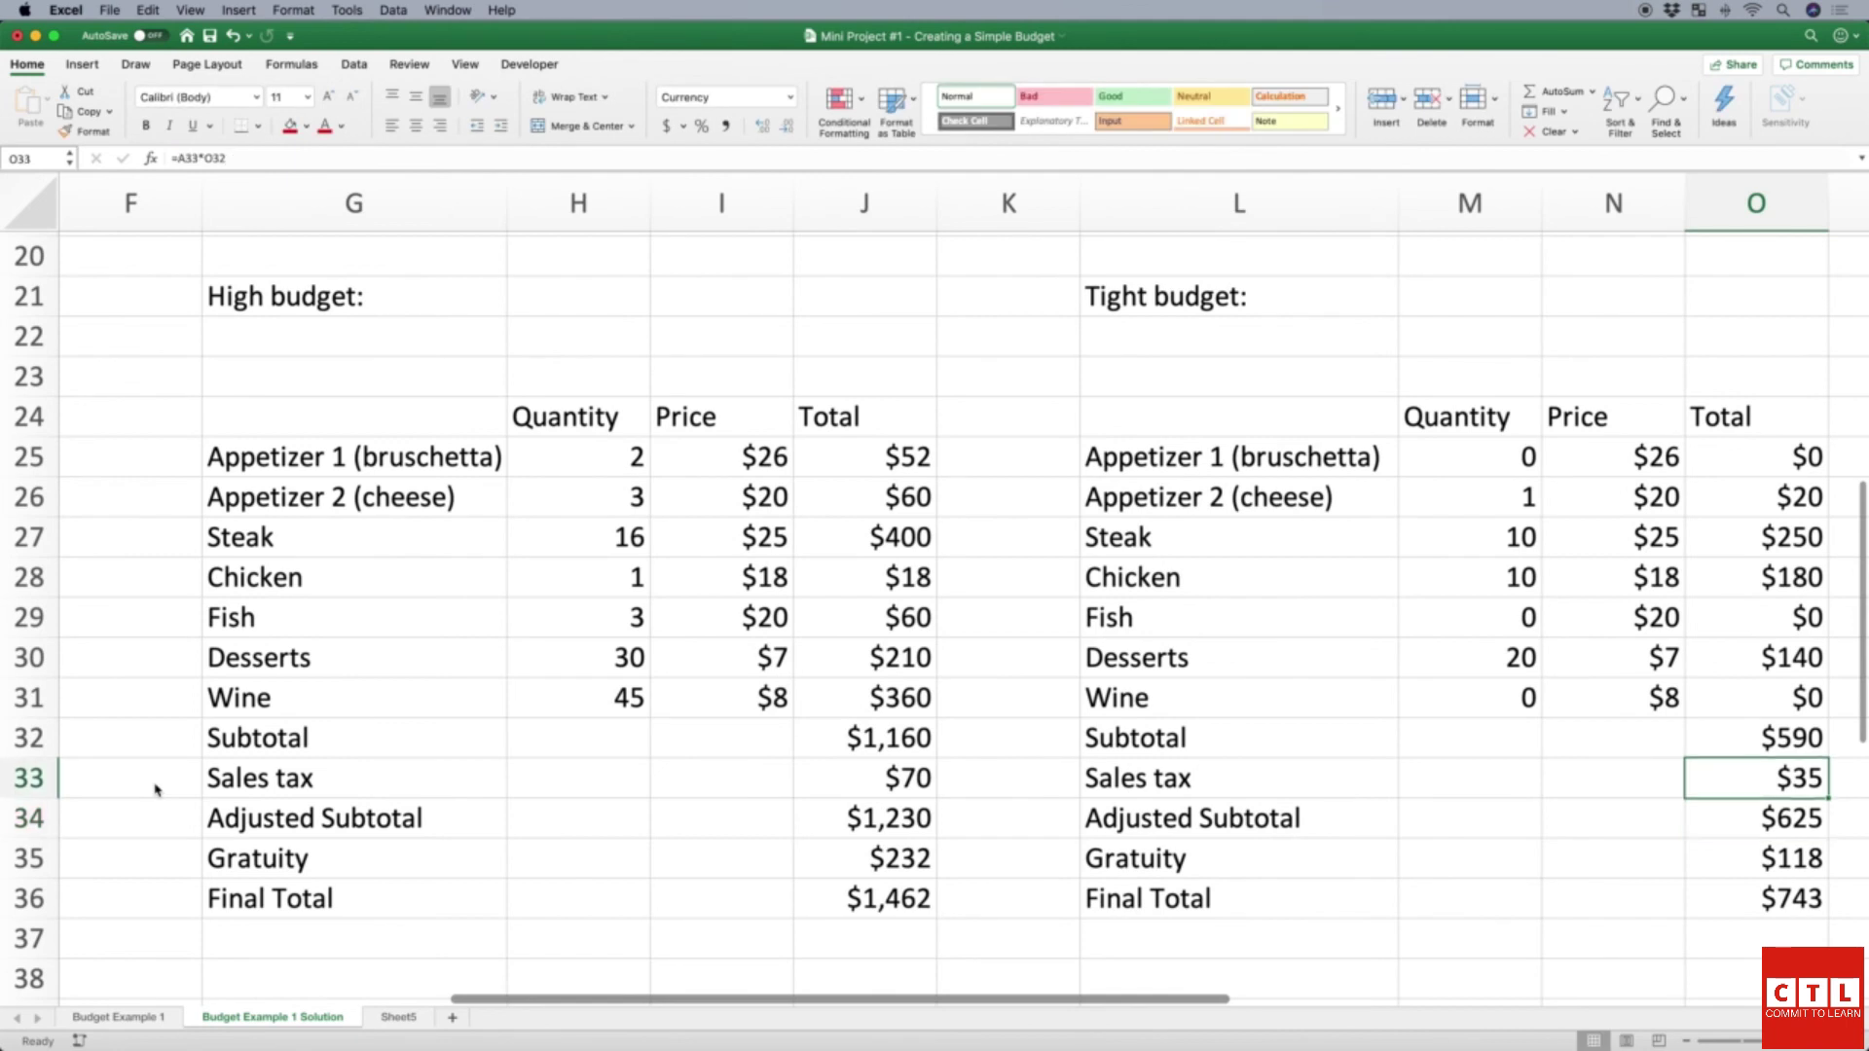
Step: Set the shared sales tax rate in A33 to 0.1
key(Right)
key(Left)
key(Left)
key(Left)
key(Left)
key(Left)
key(Left)
key(Left)
key(Left)
key(Left)
key(Left)
key(Left)
key(Left)
key(Left)
key(Left)
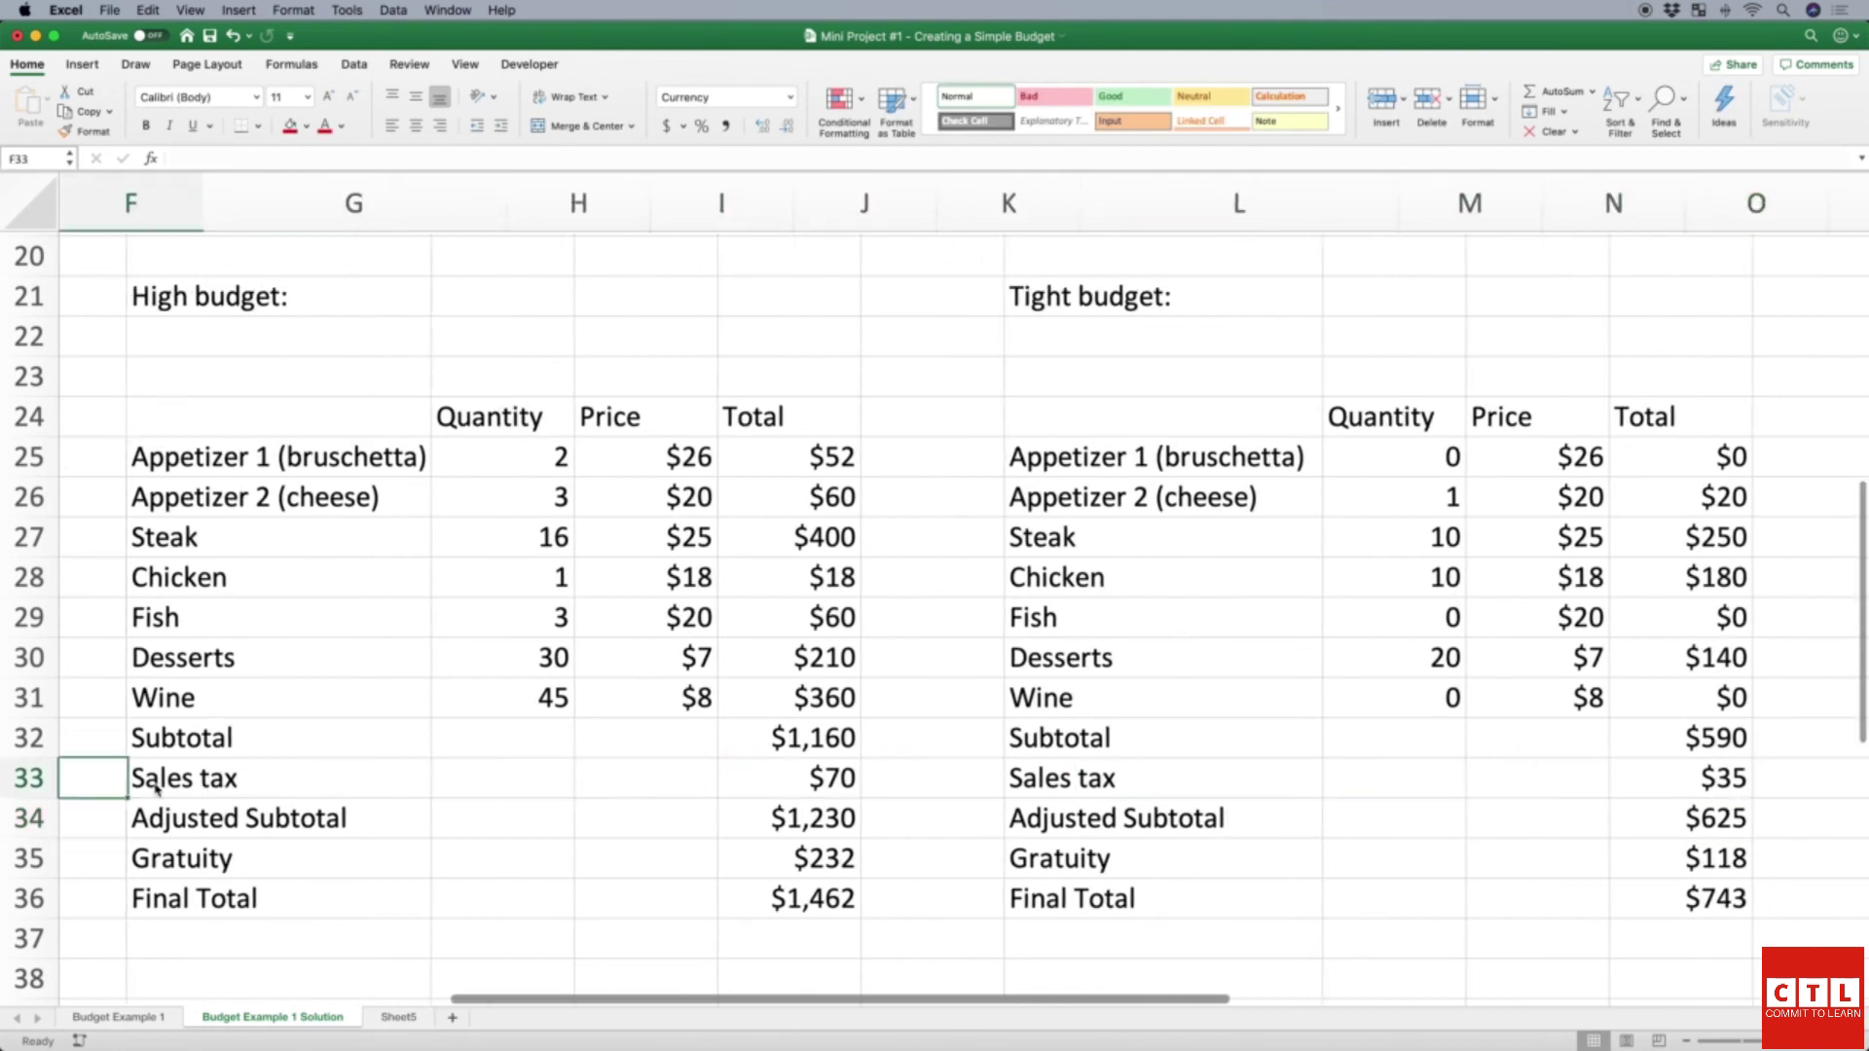
key(Left)
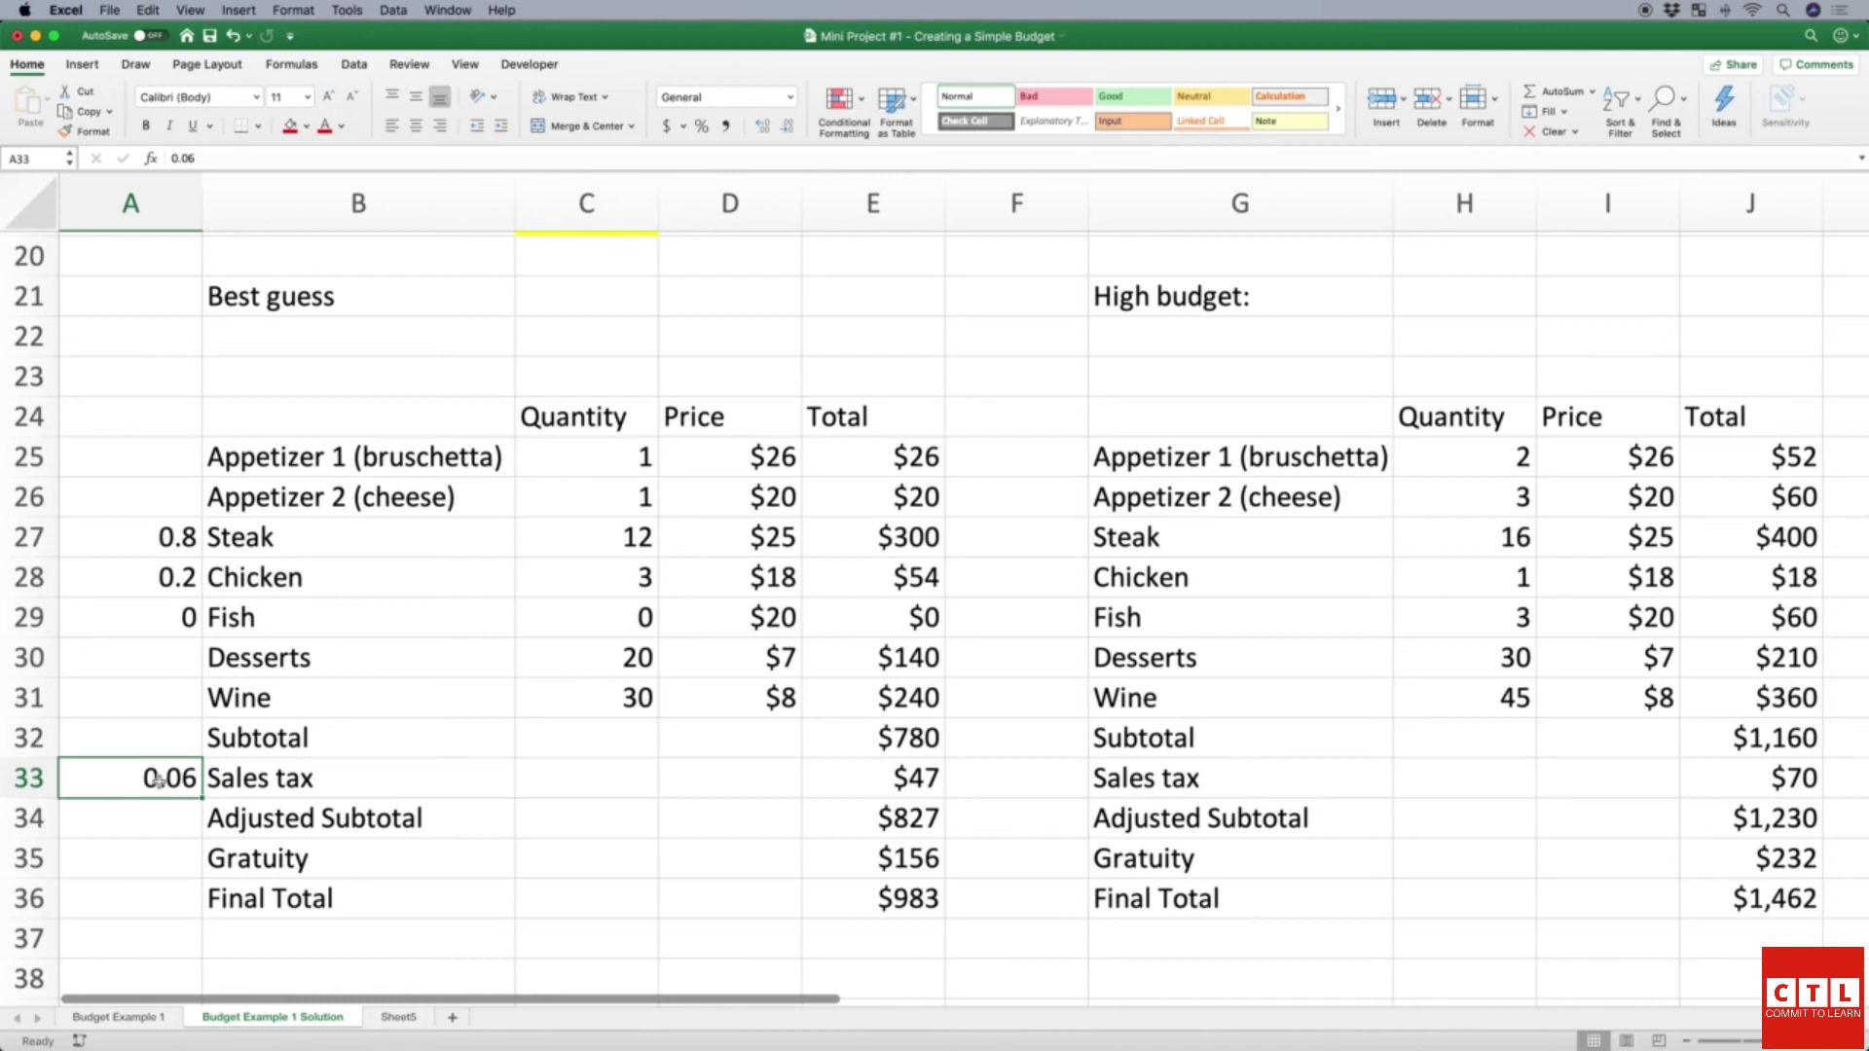
key(Delete)
text(.)
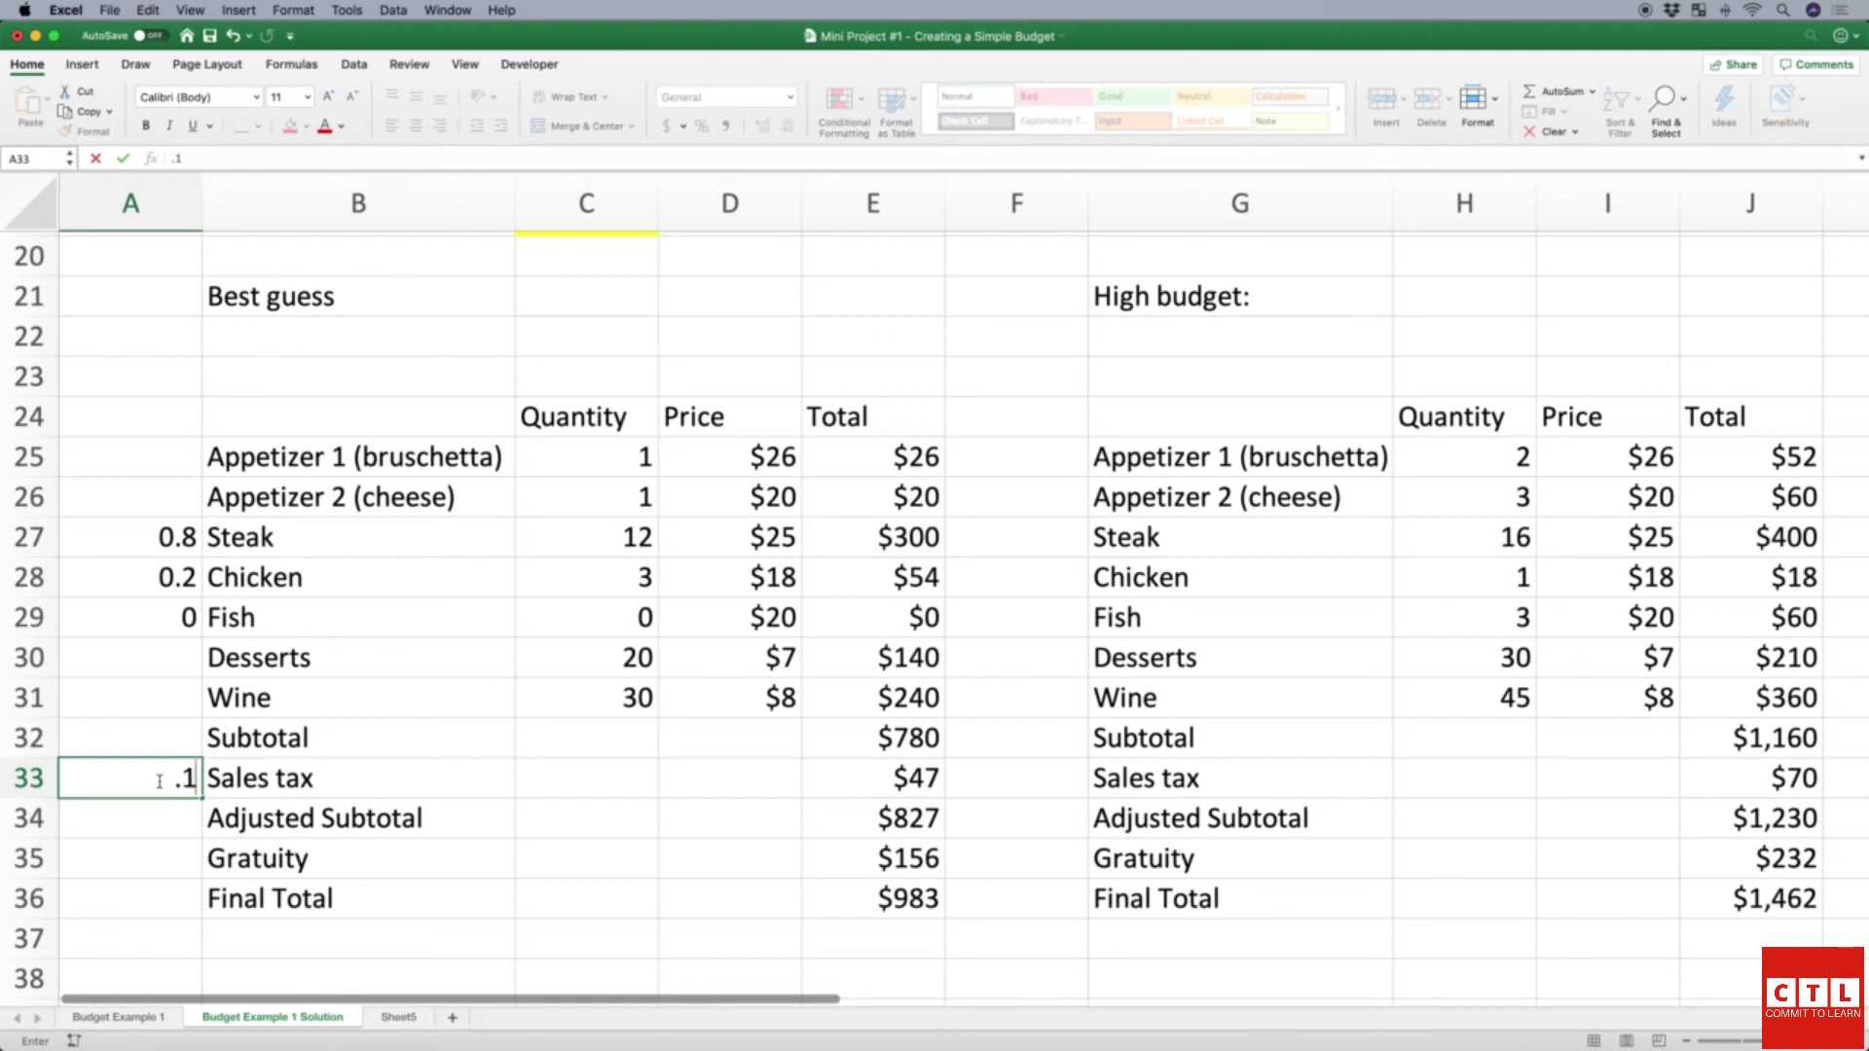
text(1)
key(Tab)
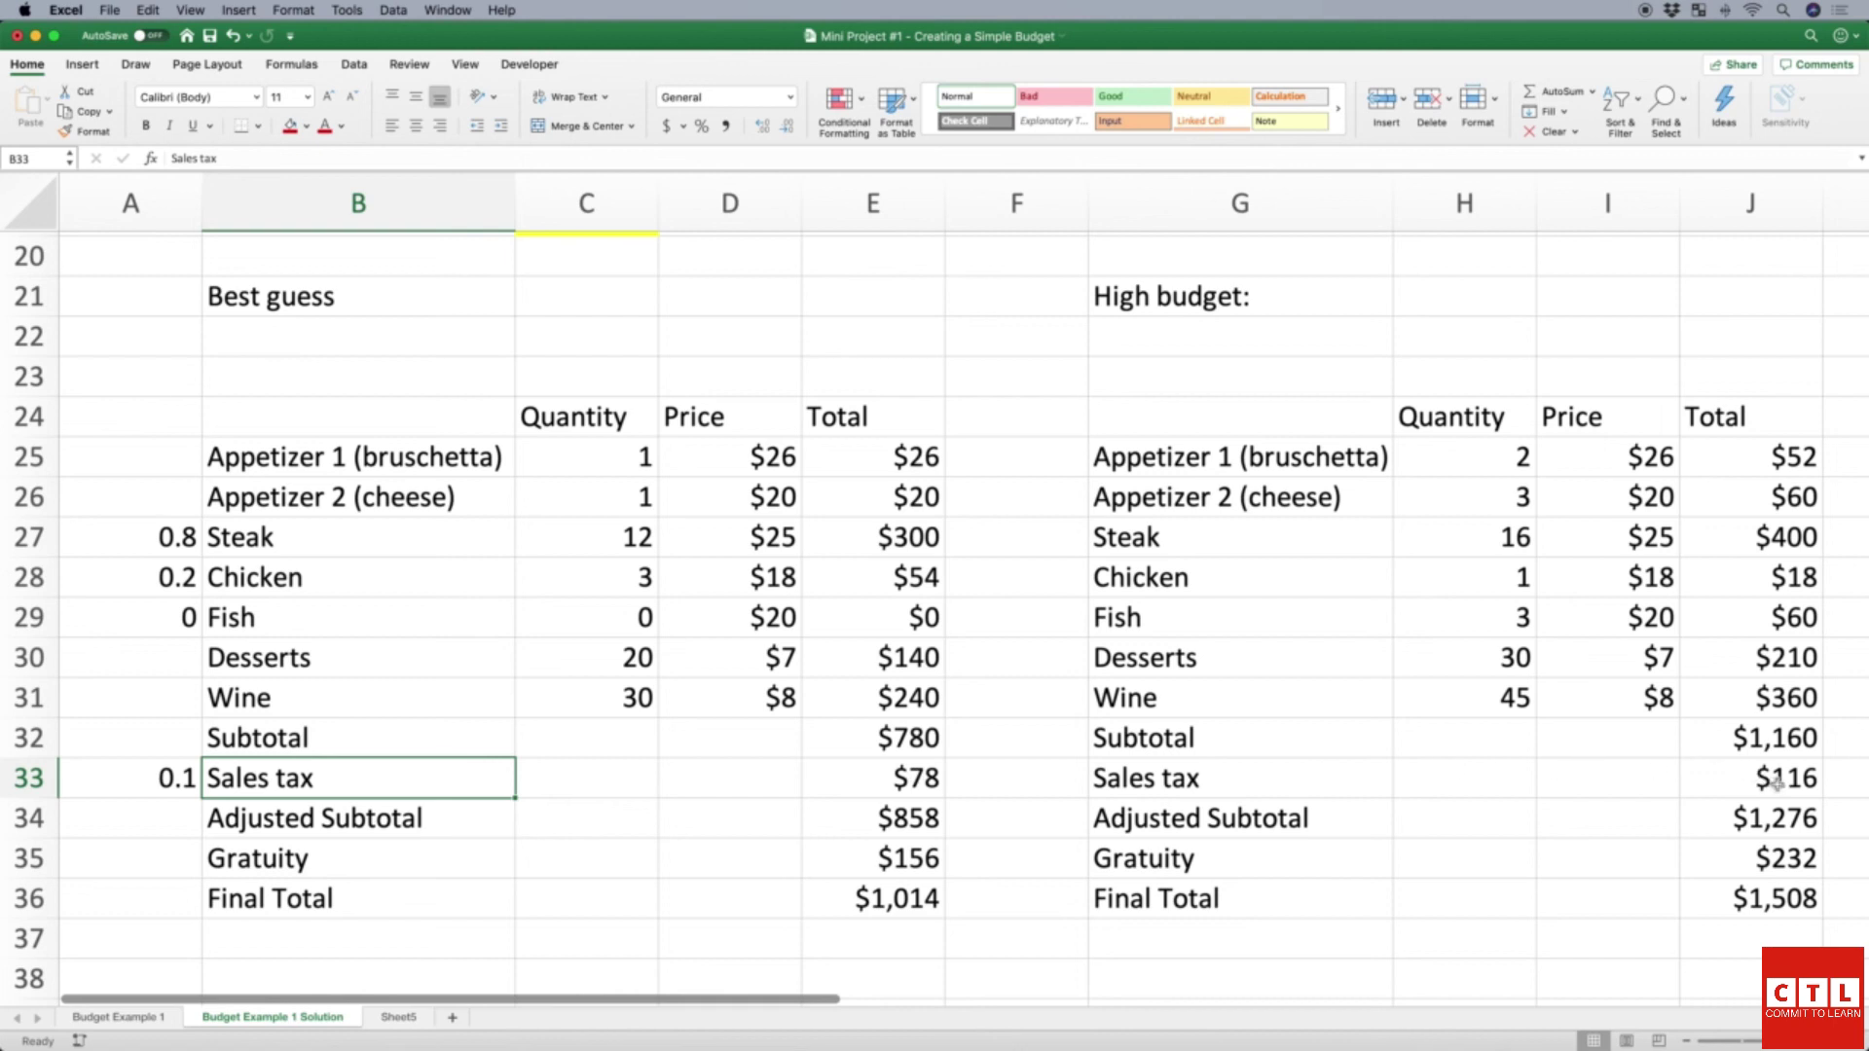
Step: Check the high budget's sales tax formula in J33 and review the three budget totals in C17:C19
click(1778, 779)
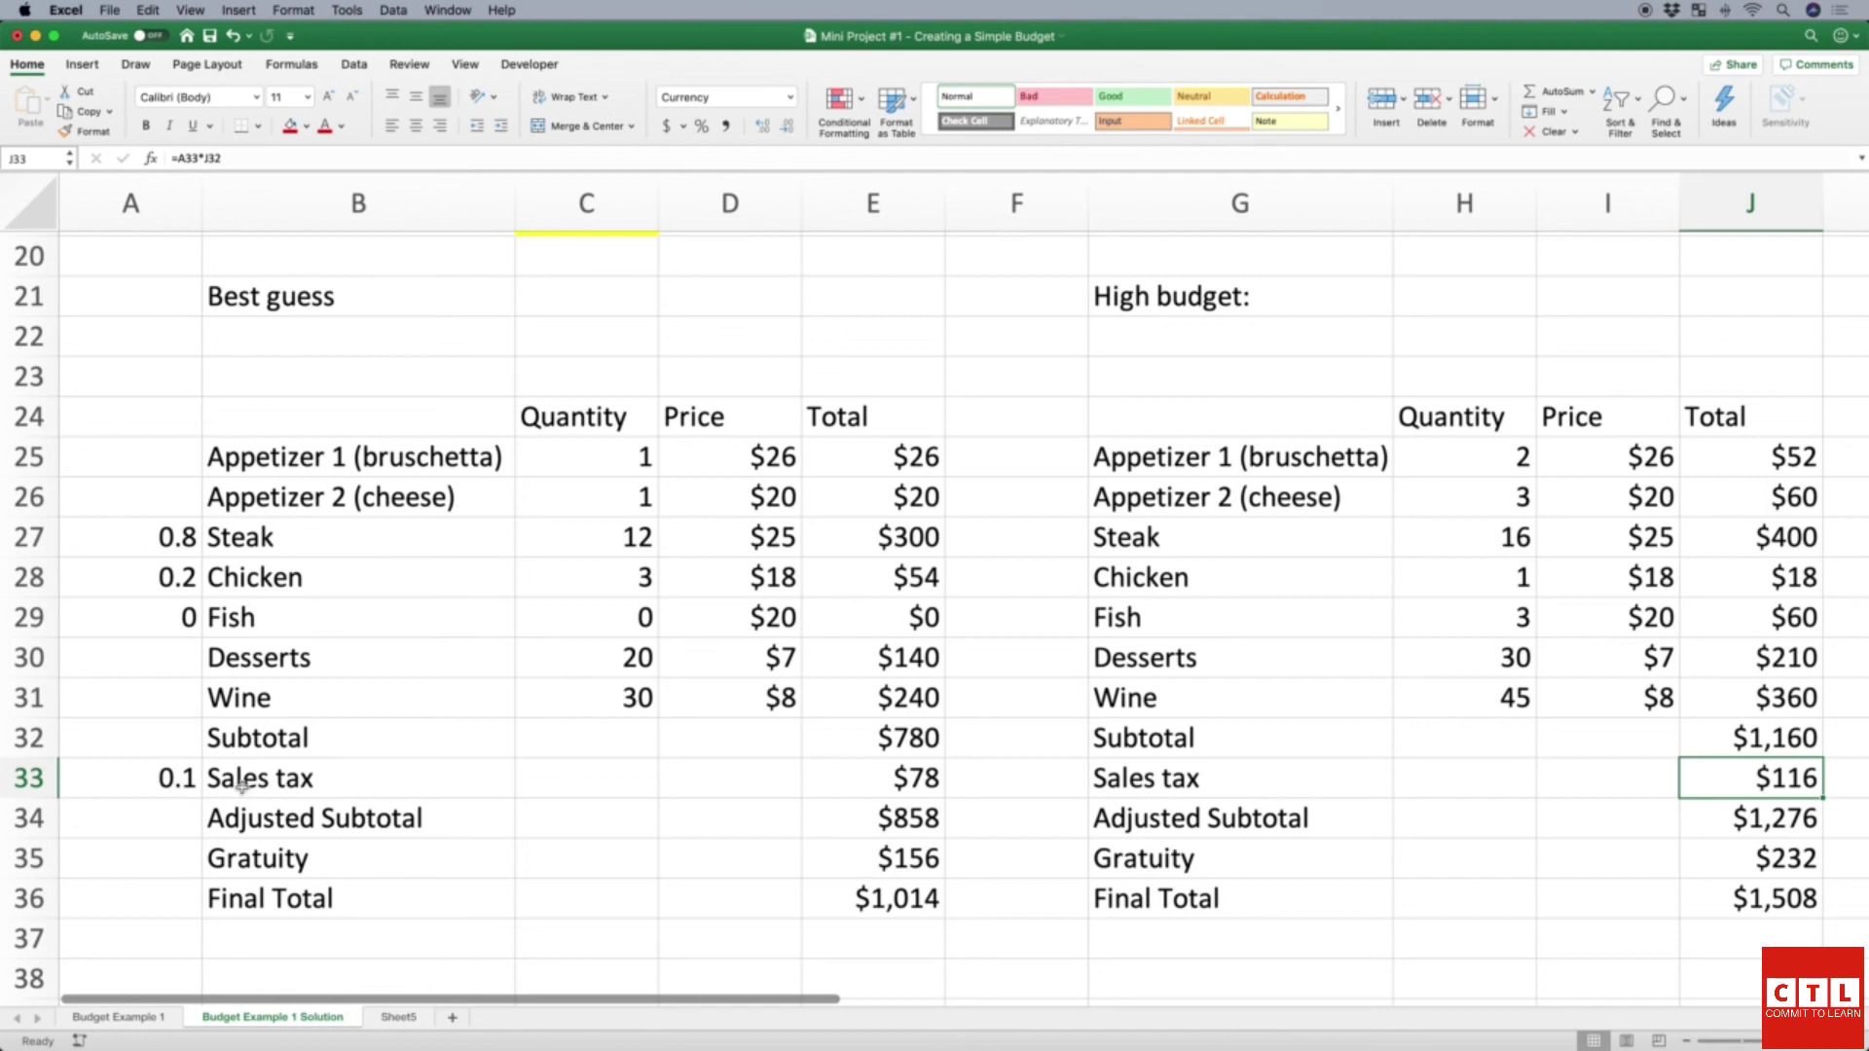
scroll(366, 740, up, 2)
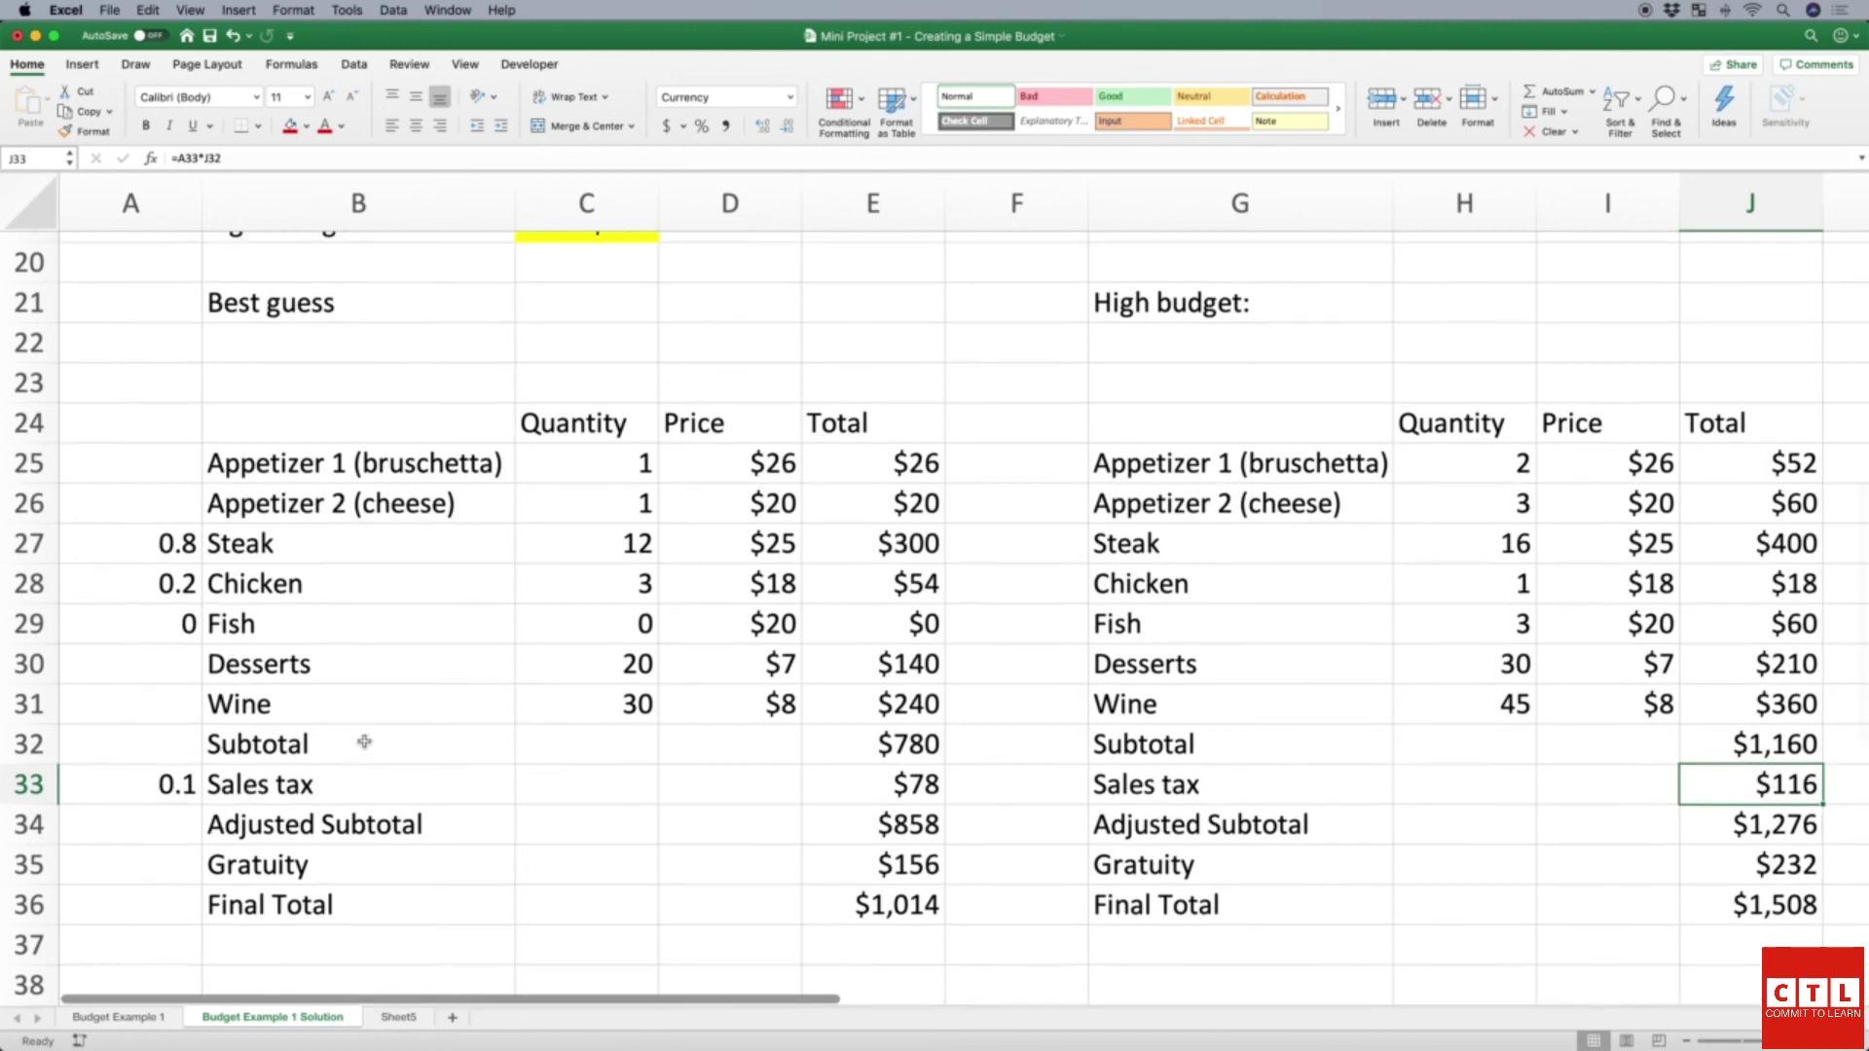
scroll(364, 741, down, 2)
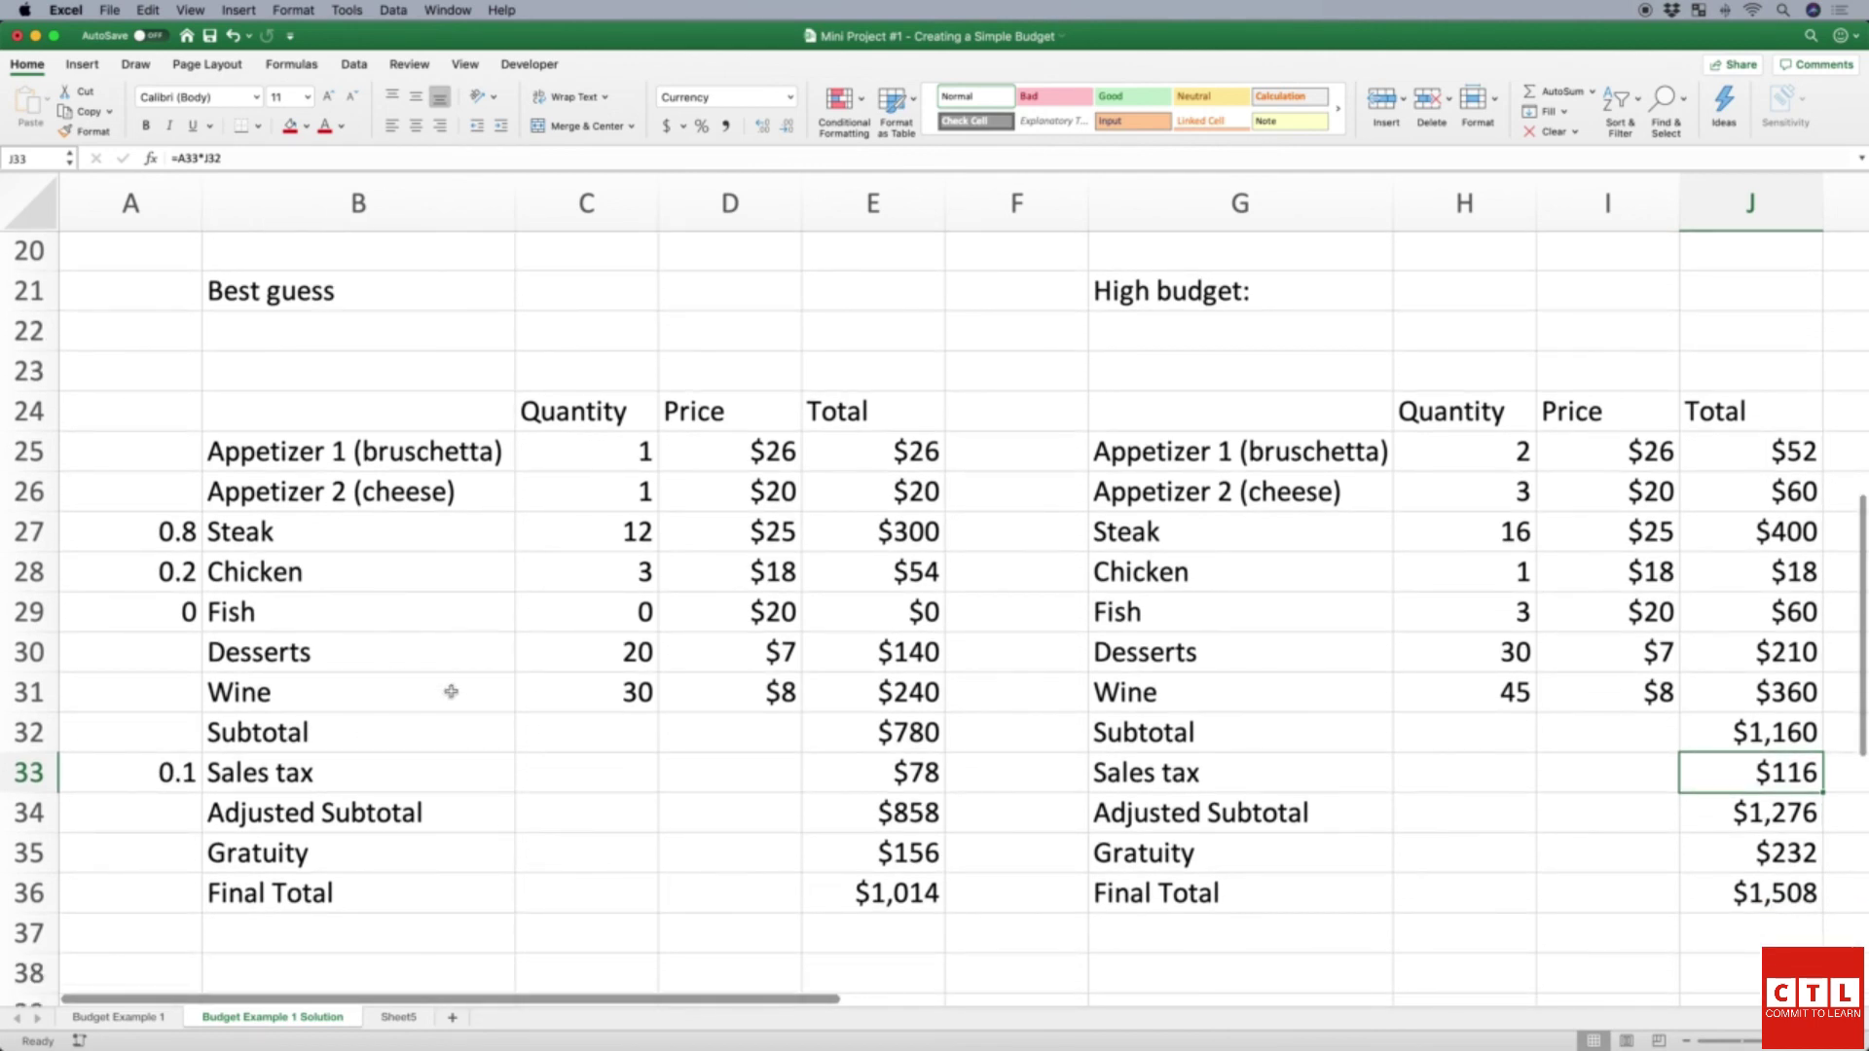
scroll(476, 630, up, 3)
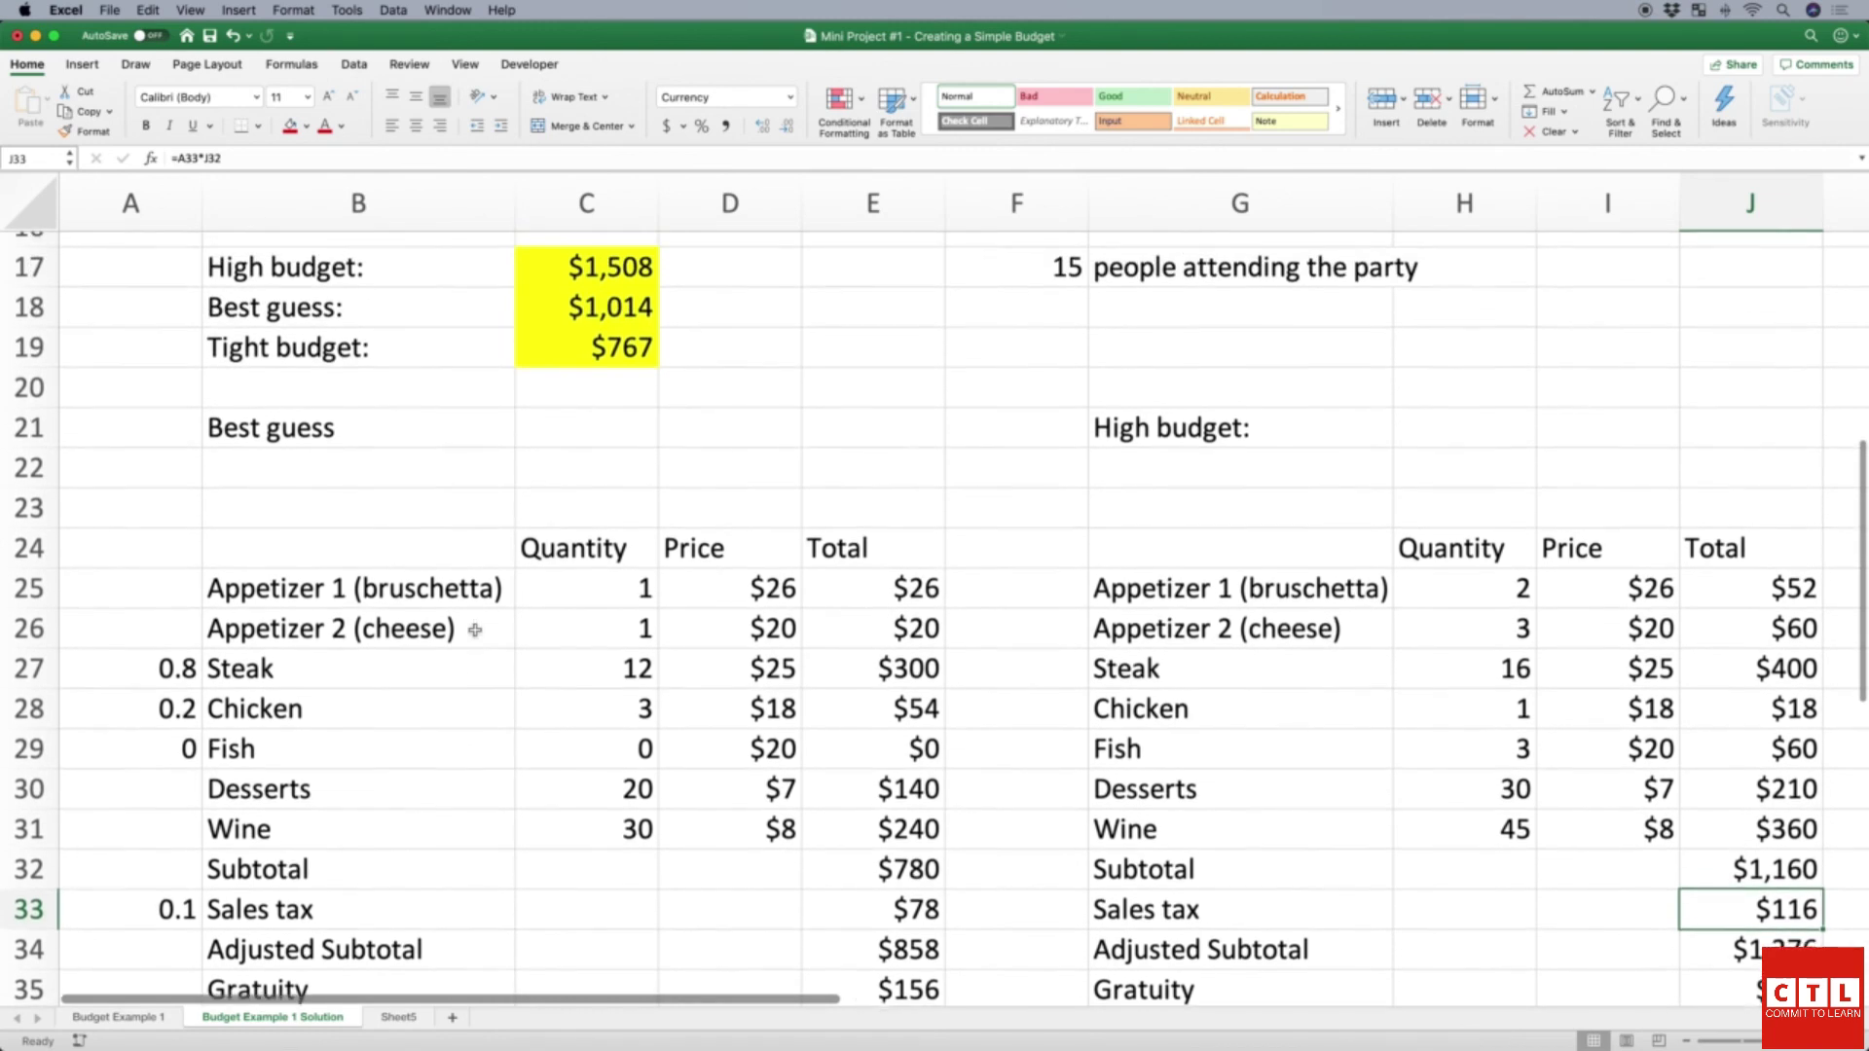
scroll(475, 630, down, 2)
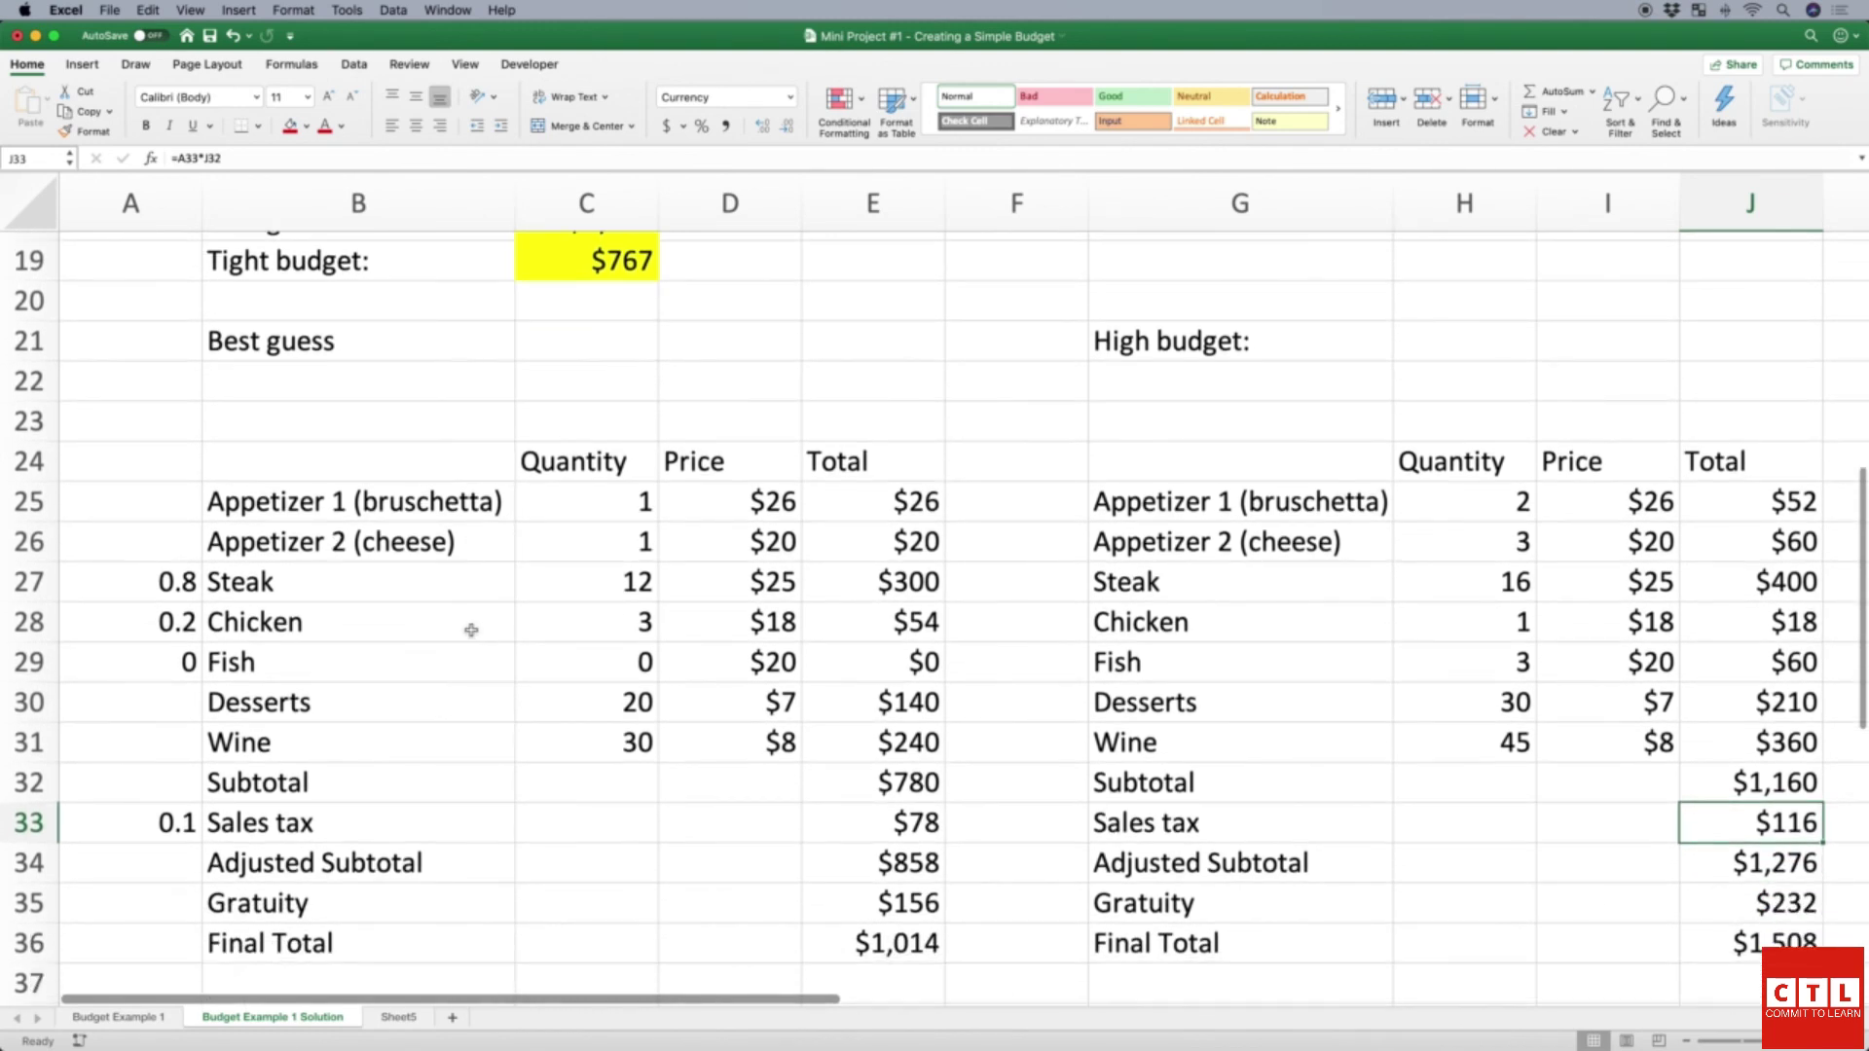
scroll(471, 630, up, 6)
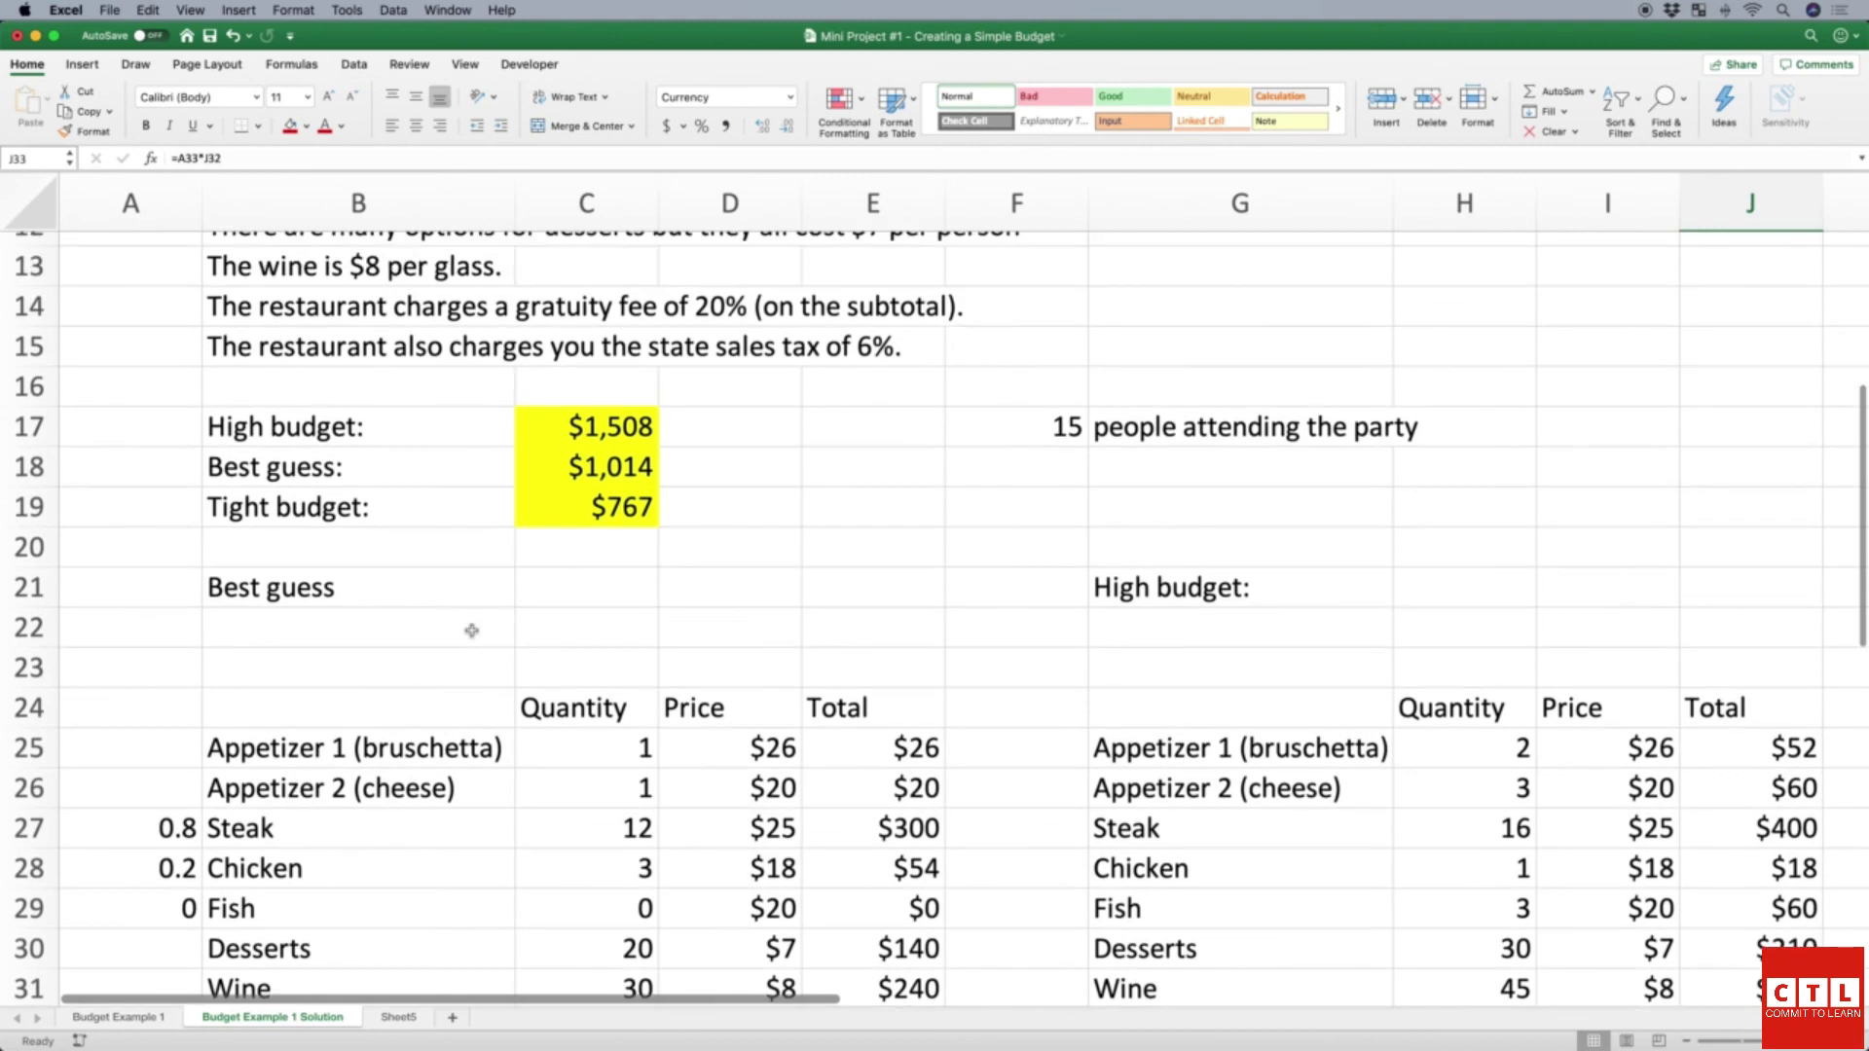
Step: Switch to Safari to view the Google search results for dry code
mouse_move(458, 1041)
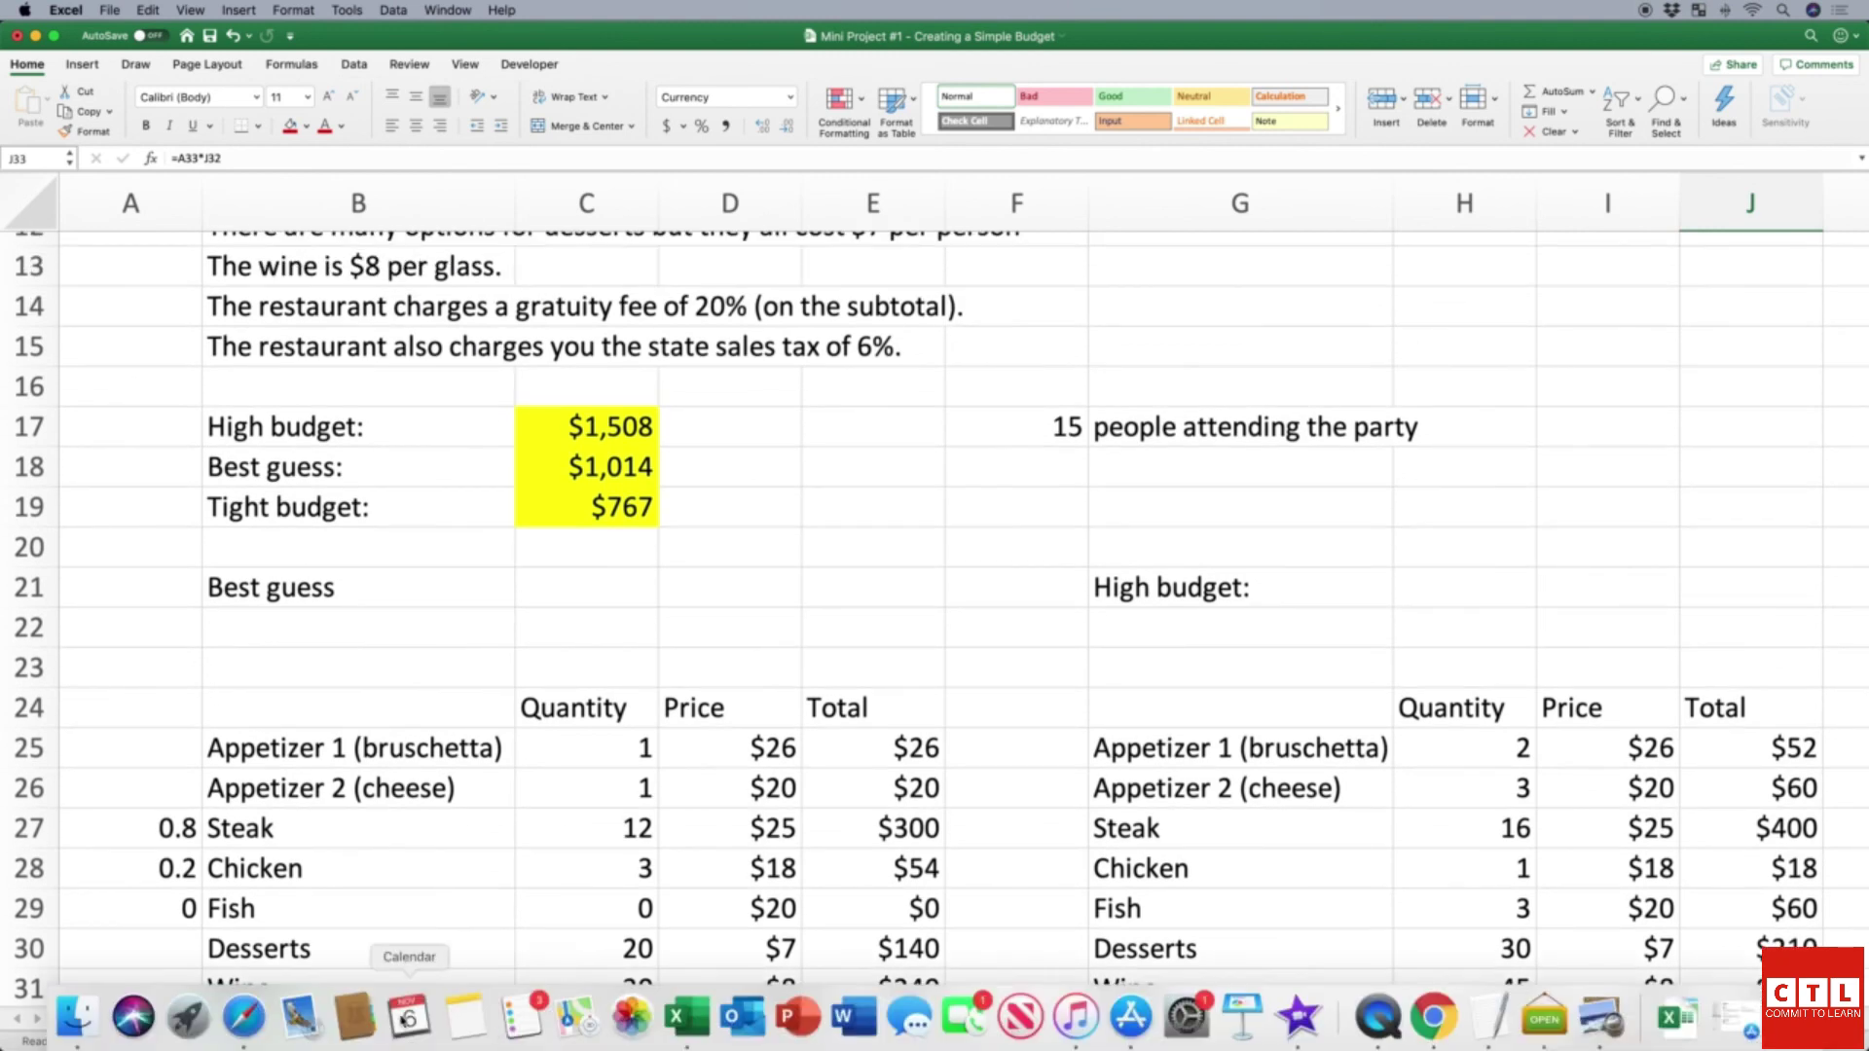
click(243, 1017)
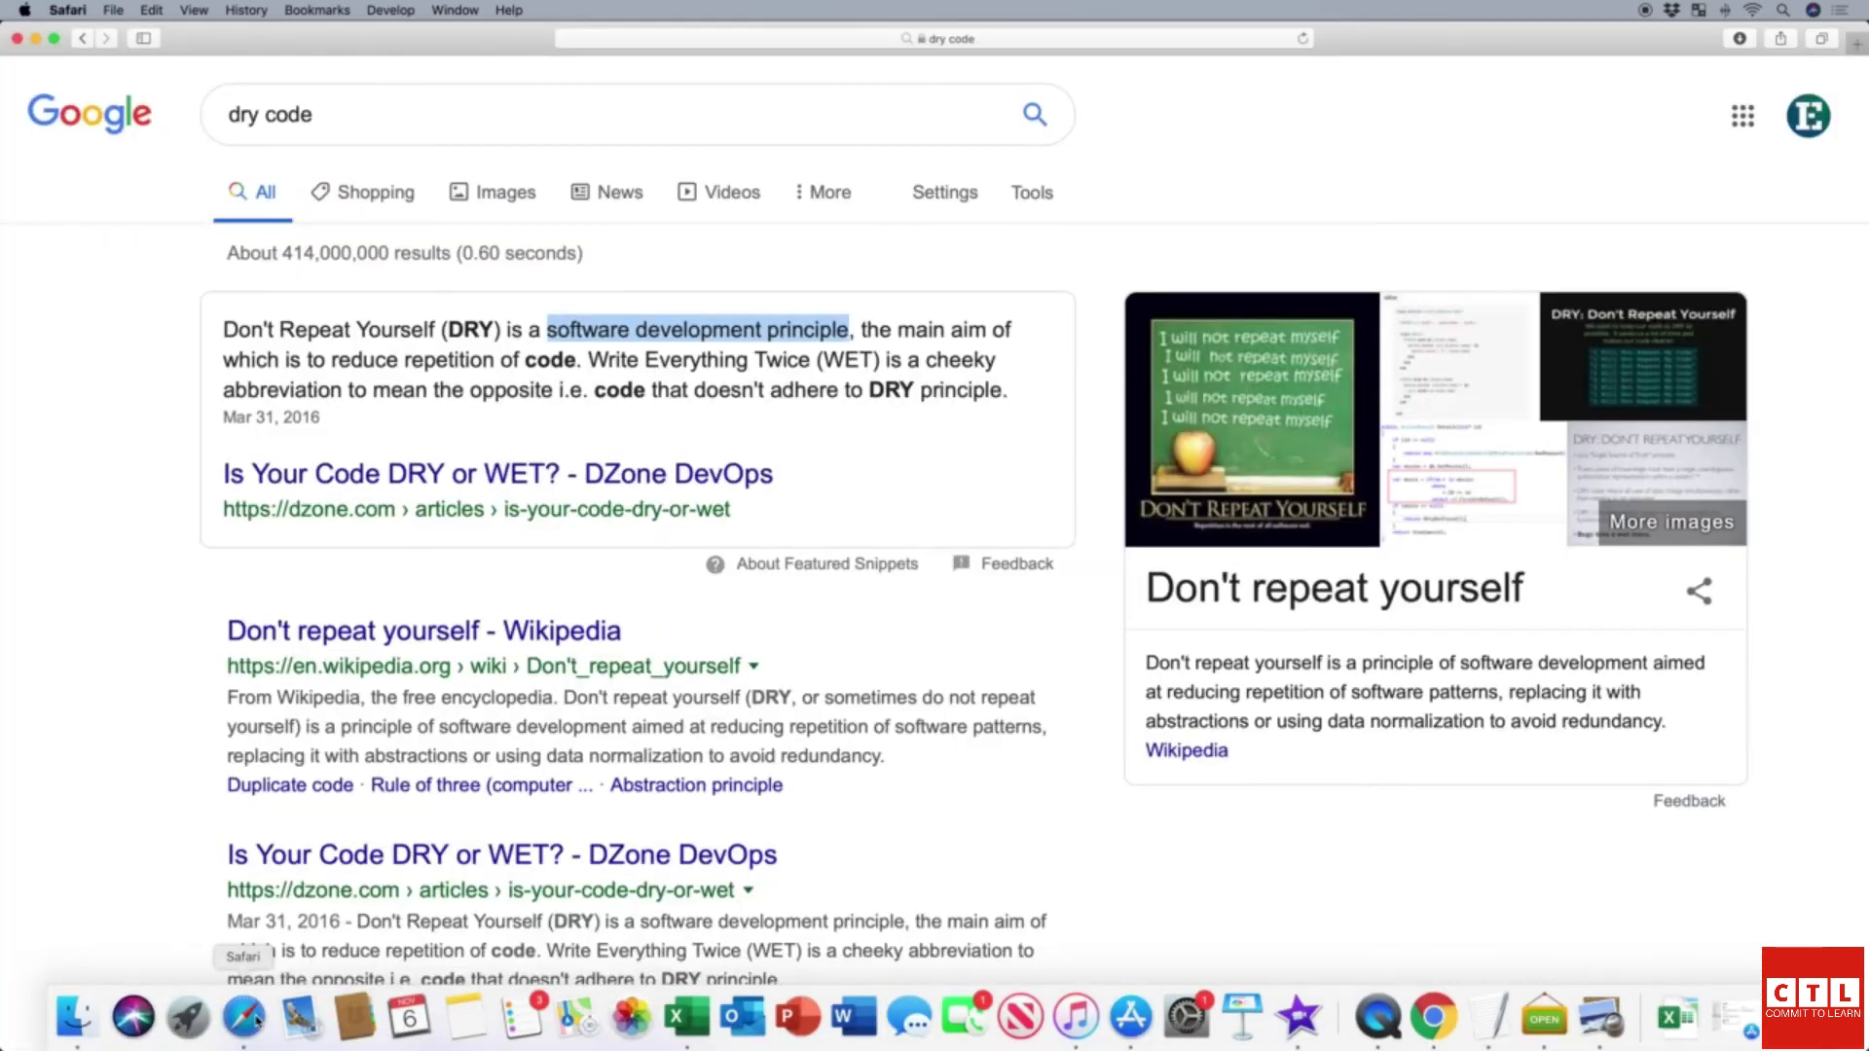